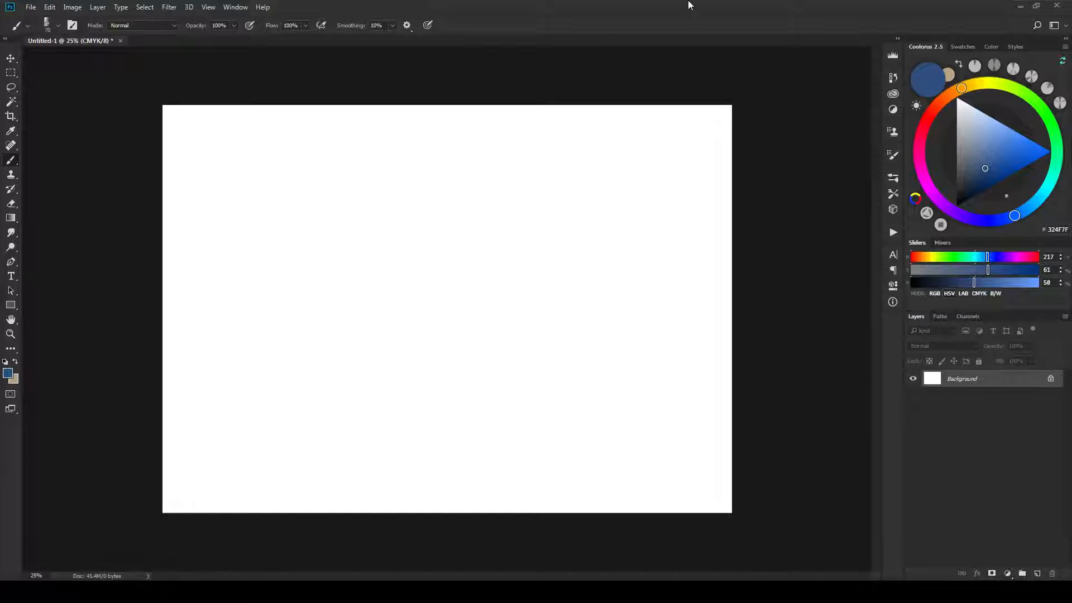
# Create a solid color fill layer above the background in a muted grey-blue.
pyautogui.click(1036, 573)
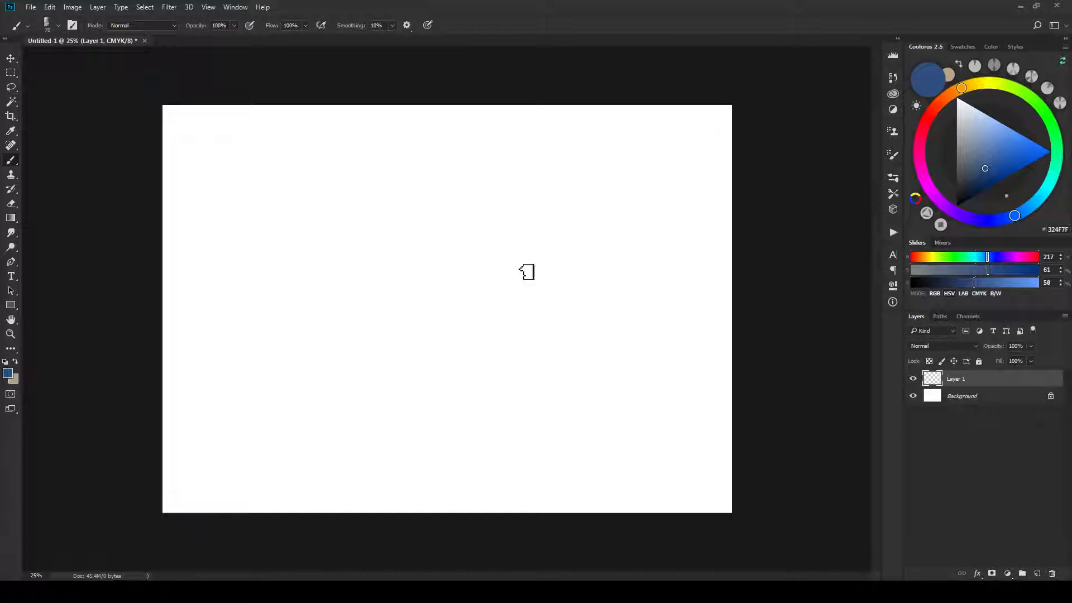
pyautogui.click(72, 8)
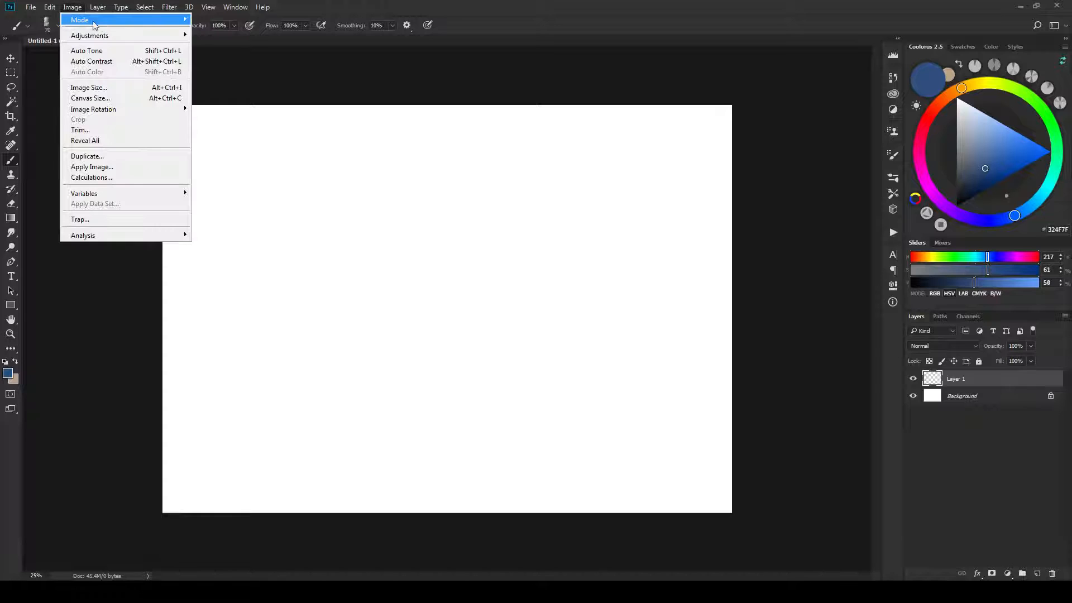
pyautogui.click(98, 8)
pyautogui.moveTo(199, 181)
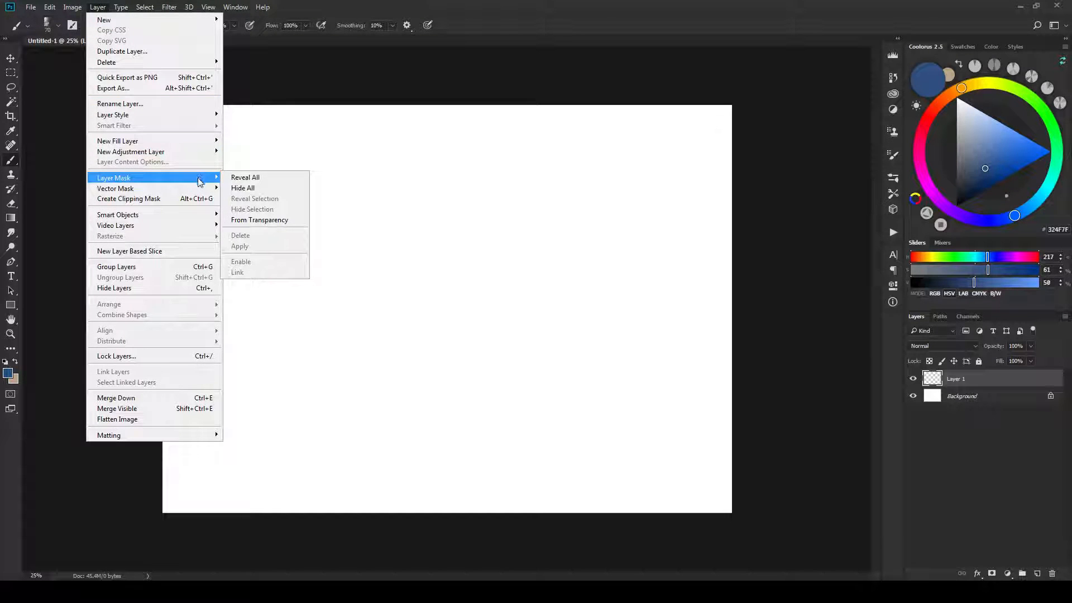
pyautogui.moveTo(193, 144)
pyautogui.click(247, 140)
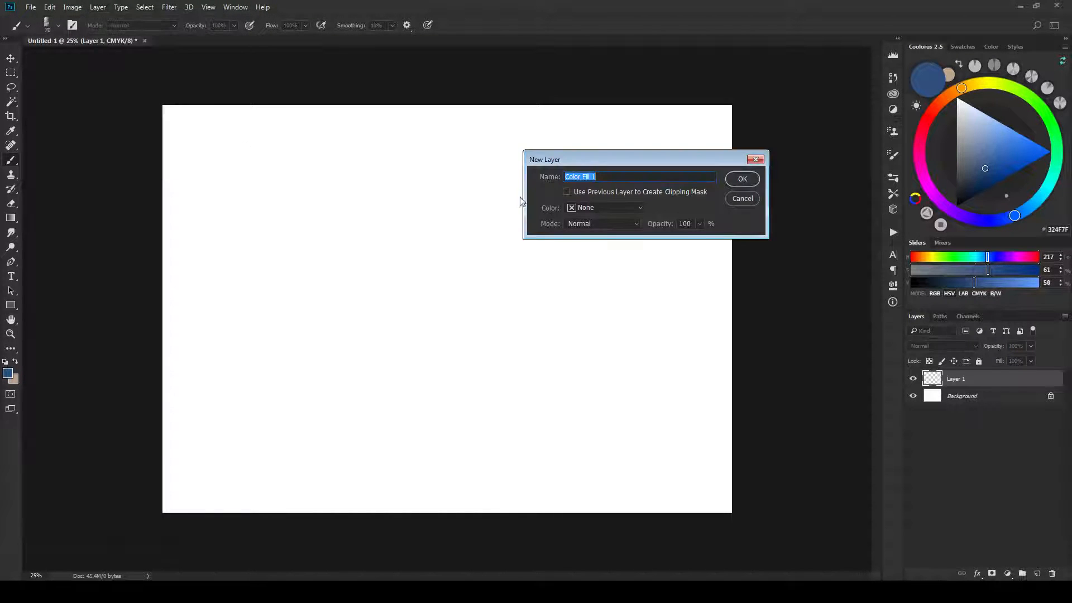
pyautogui.click(737, 178)
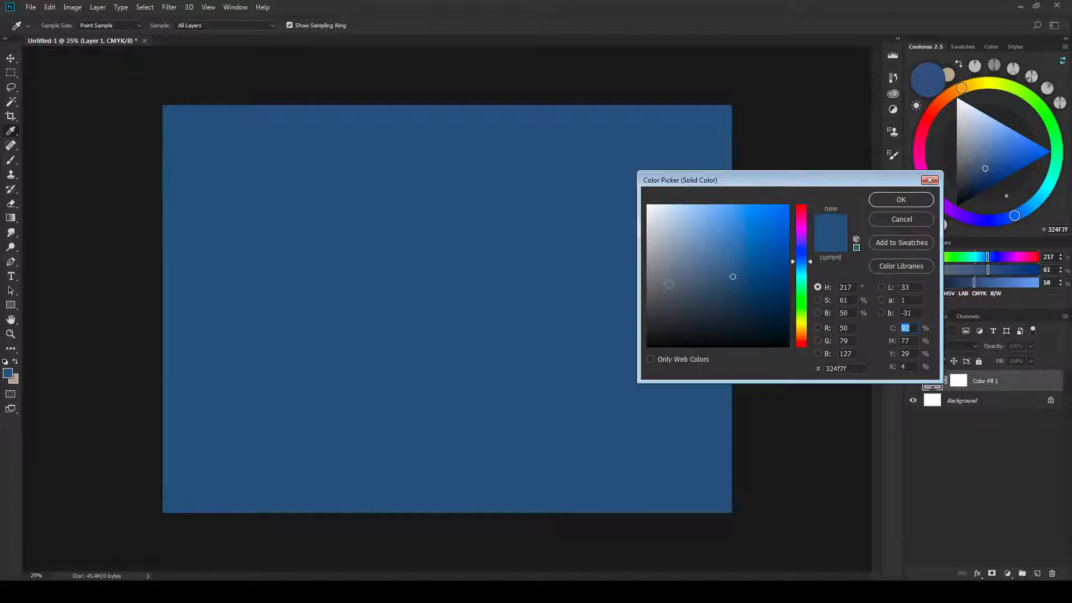
pyautogui.click(656, 266)
pyautogui.moveTo(661, 257)
pyautogui.mouseDown()
pyautogui.moveTo(662, 278)
pyautogui.moveTo(673, 257)
pyautogui.mouseUp()
pyautogui.click(895, 200)
# Delete the fill layer's mask and the Background layer.
pyautogui.moveTo(959, 391); pyautogui.dragTo(1052, 573)
pyautogui.press('Return')
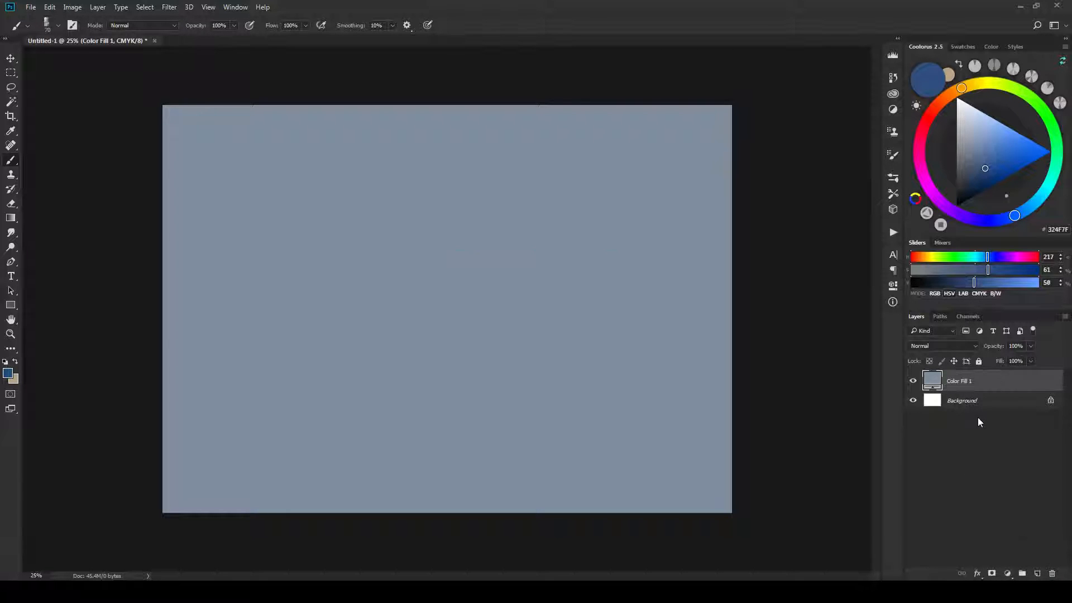
pyautogui.moveTo(980, 402); pyautogui.dragTo(1052, 573)
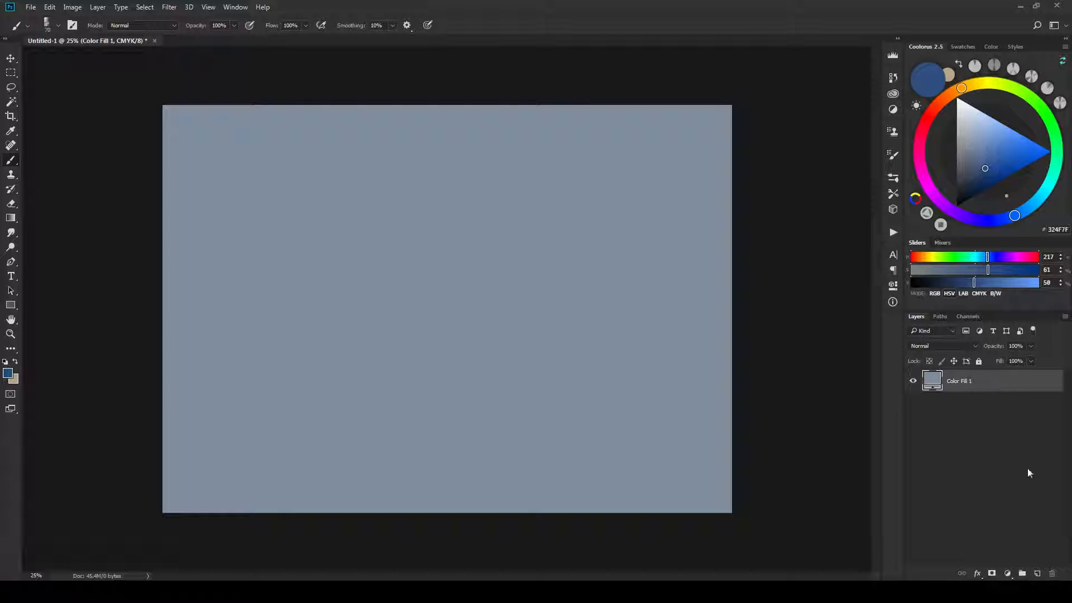
# Add an empty layer above the color fill and choose the near-black blue #222429 for painting.
pyautogui.click(1038, 573)
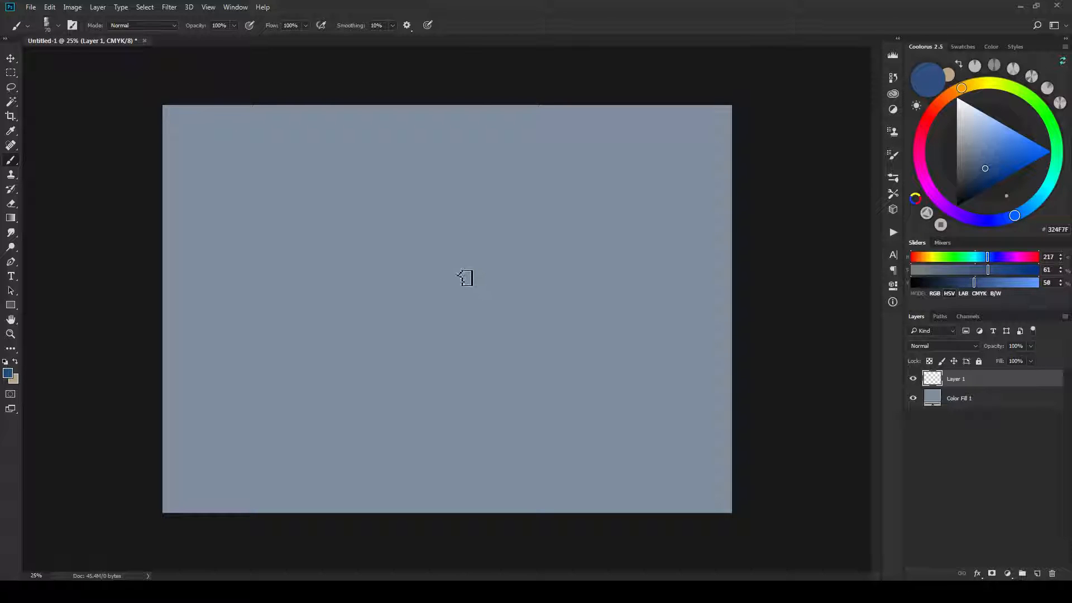
pyautogui.hotkey('ctrl', '+')
pyautogui.hotkey('ctrl', '+')
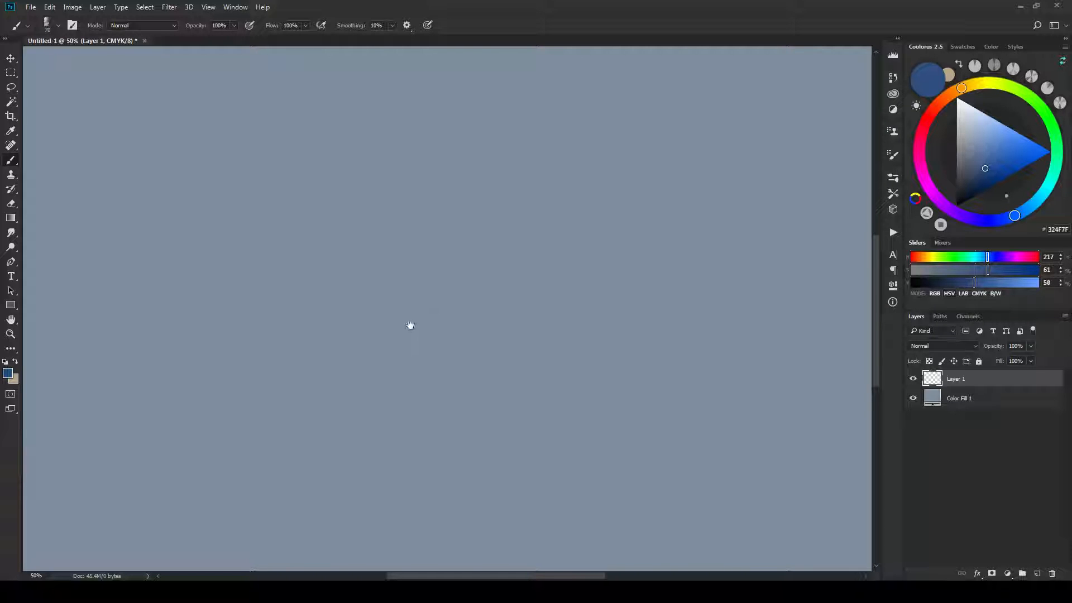
pyautogui.moveTo(410, 325); pyautogui.dragTo(454, 332)
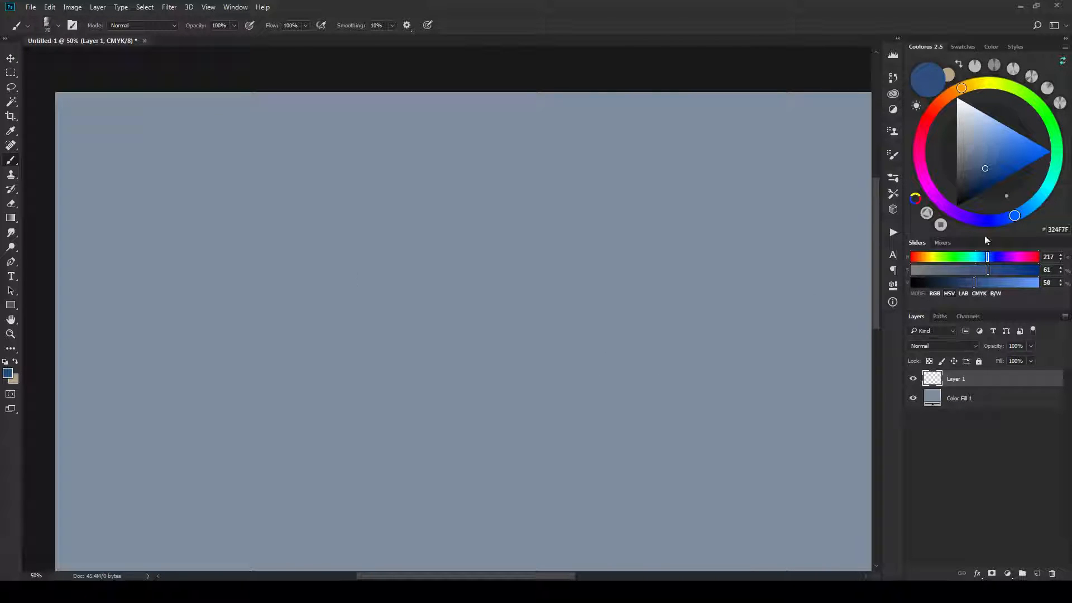
pyautogui.click(948, 189)
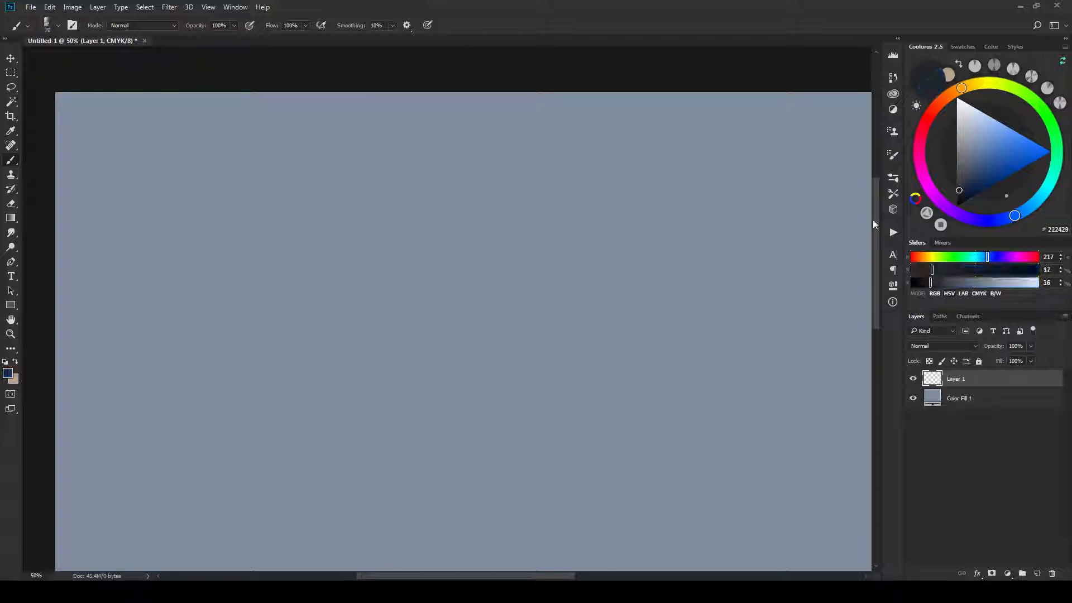
# Block in a dark vehicle hull with broad strokes near the canvas's upper-left corner, with a horizontal wing on each side.
pyautogui.moveTo(180, 186)
pyautogui.mouseDown()
pyautogui.moveTo(191, 291)
pyautogui.moveTo(241, 228)
pyautogui.moveTo(238, 190)
pyautogui.mouseUp()
pyautogui.moveTo(203, 260)
pyautogui.mouseDown()
pyautogui.moveTo(234, 274)
pyautogui.moveTo(182, 291)
pyautogui.moveTo(237, 274)
pyautogui.mouseUp()
pyautogui.moveTo(205, 205); pyautogui.dragTo(204, 271)
pyautogui.moveTo(189, 162)
pyautogui.mouseDown()
pyautogui.moveTo(223, 157)
pyautogui.moveTo(173, 172)
pyautogui.moveTo(235, 148)
pyautogui.moveTo(178, 164)
pyautogui.moveTo(195, 152)
pyautogui.moveTo(154, 195)
pyautogui.moveTo(163, 296)
pyautogui.mouseUp()
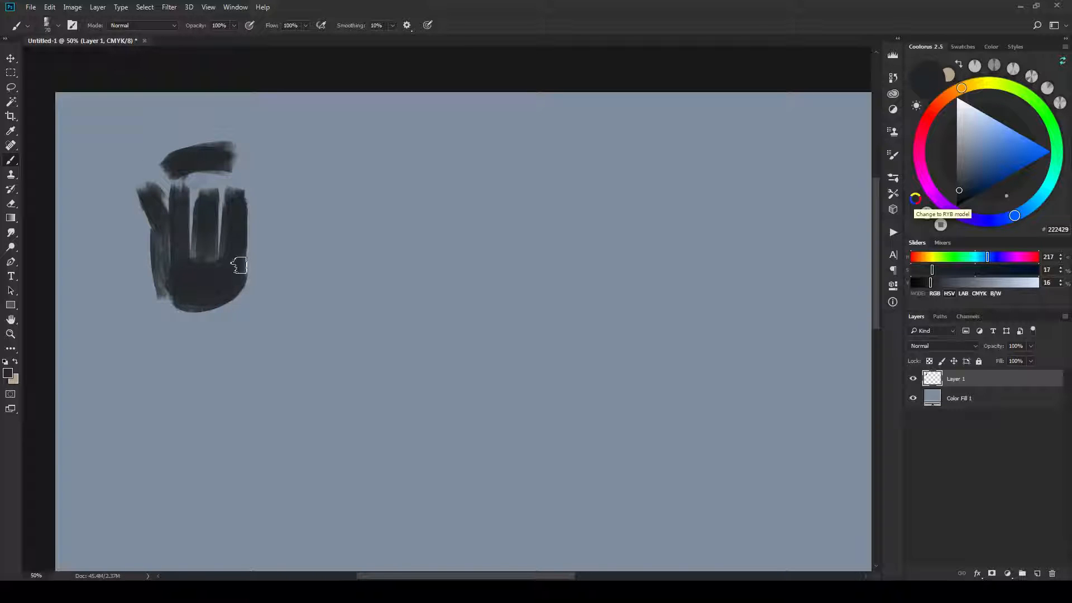
pyautogui.moveTo(249, 223)
pyautogui.mouseDown()
pyautogui.moveTo(239, 276)
pyautogui.moveTo(268, 199)
pyautogui.moveTo(292, 182)
pyautogui.moveTo(356, 189)
pyautogui.mouseUp()
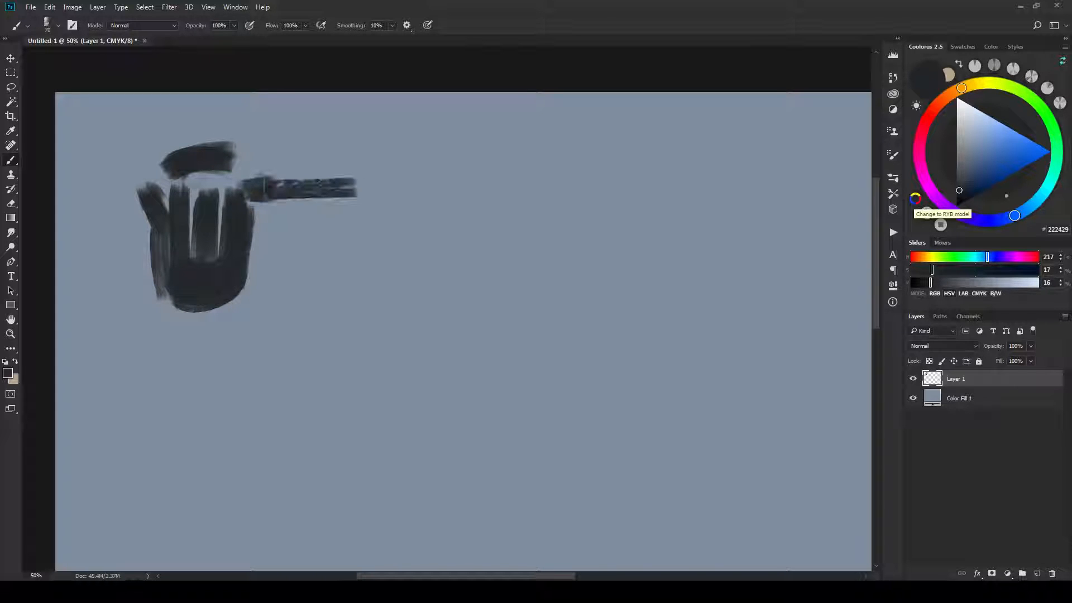
pyautogui.moveTo(152, 192); pyautogui.dragTo(62, 195)
# Switch to the EE H-Texture W-Head brush and reduce its size to 40 px.
pyautogui.rightClick(470, 197)
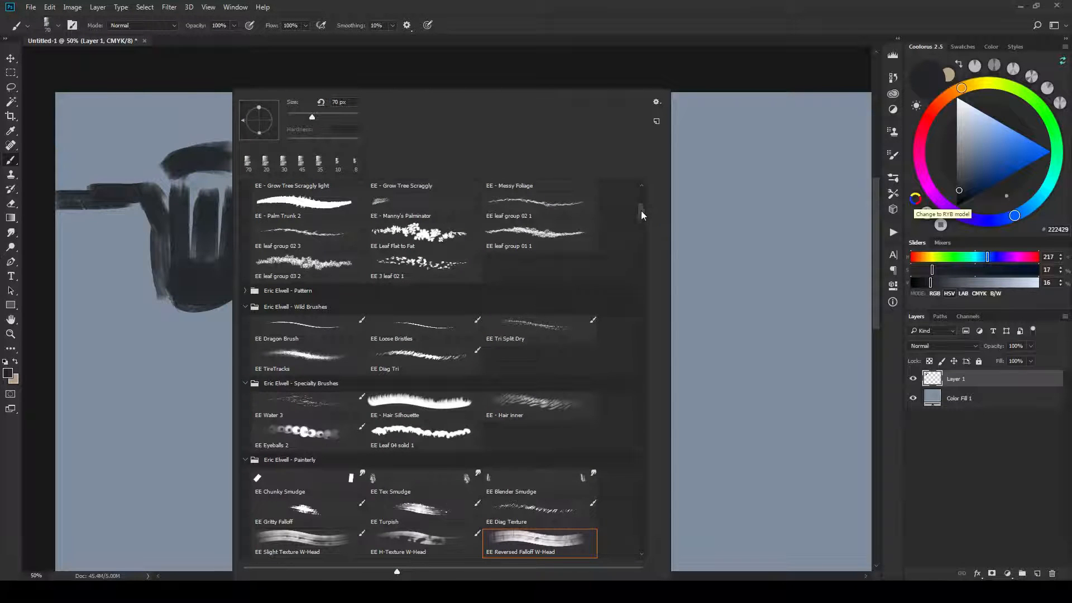
pyautogui.moveTo(641, 214); pyautogui.dragTo(642, 226)
pyautogui.click(456, 314)
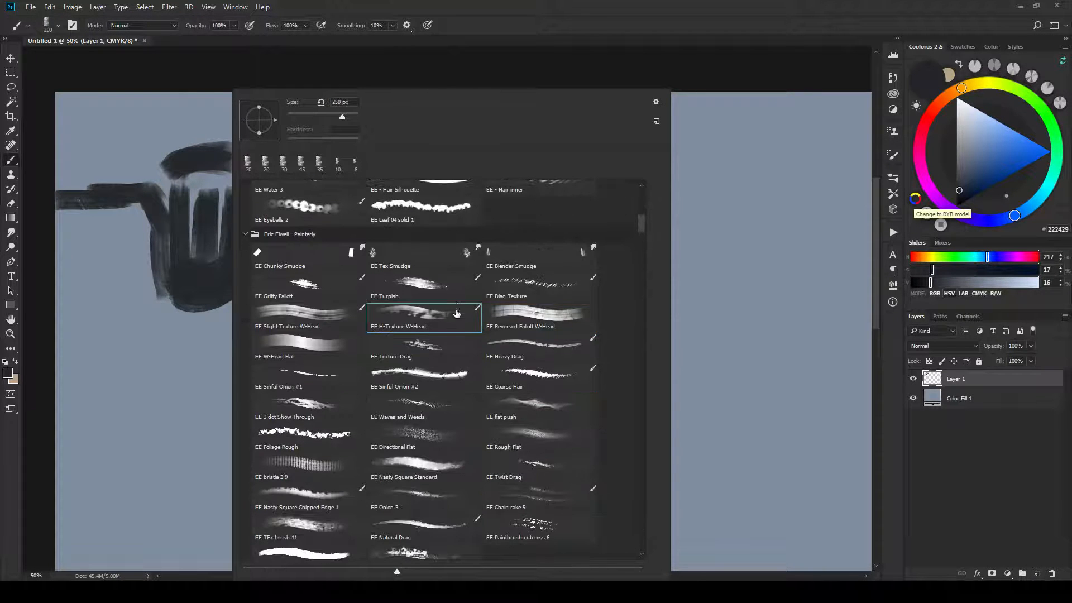
pyautogui.click(555, 21)
pyautogui.press('[')
pyautogui.press('[')
pyautogui.press('[')
pyautogui.press('[')
pyautogui.press('[')
pyautogui.press('[')
pyautogui.press('[')
pyautogui.press('[')
pyautogui.press('[')
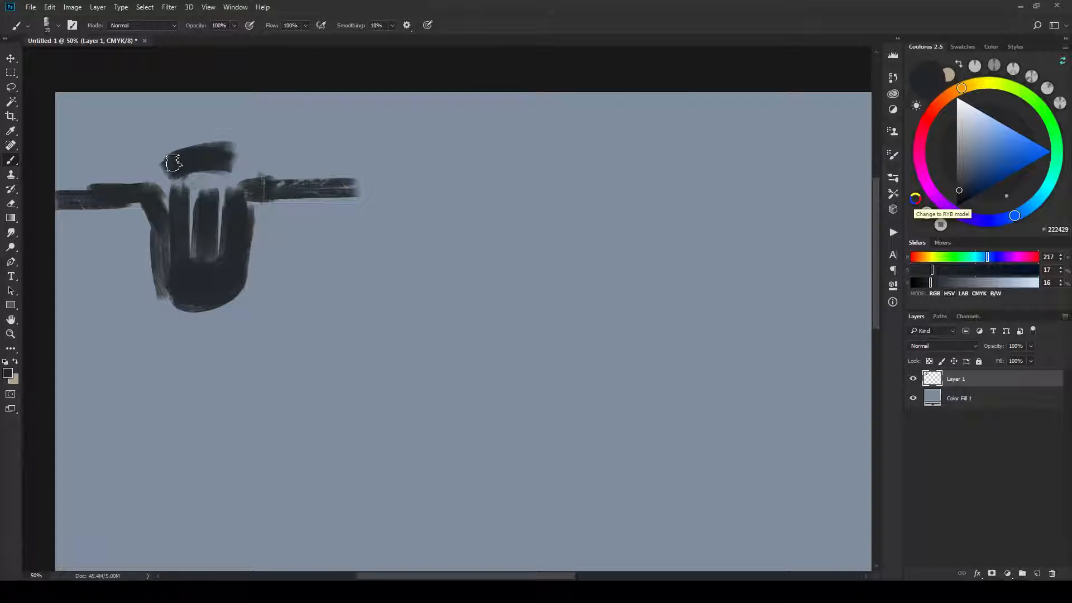
pyautogui.press('[')
pyautogui.press('[')
pyautogui.press('[')
# Paint textured dark strokes for the cockpit sides, the block above it and the two smaller upper wings.
pyautogui.moveTo(150, 158); pyautogui.dragTo(140, 184)
pyautogui.moveTo(246, 155); pyautogui.dragTo(258, 185)
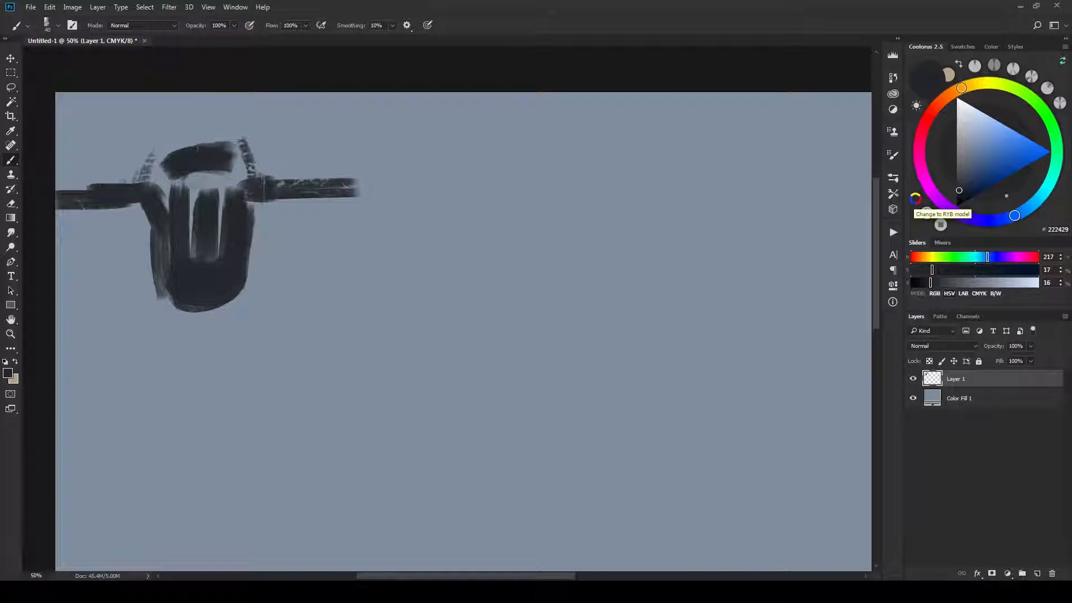
pyautogui.moveTo(182, 119)
pyautogui.mouseDown()
pyautogui.moveTo(223, 124)
pyautogui.moveTo(175, 122)
pyautogui.moveTo(187, 100)
pyautogui.moveTo(221, 109)
pyautogui.moveTo(166, 124)
pyautogui.moveTo(227, 112)
pyautogui.moveTo(187, 114)
pyautogui.moveTo(208, 110)
pyautogui.moveTo(174, 97)
pyautogui.moveTo(144, 142)
pyautogui.mouseUp()
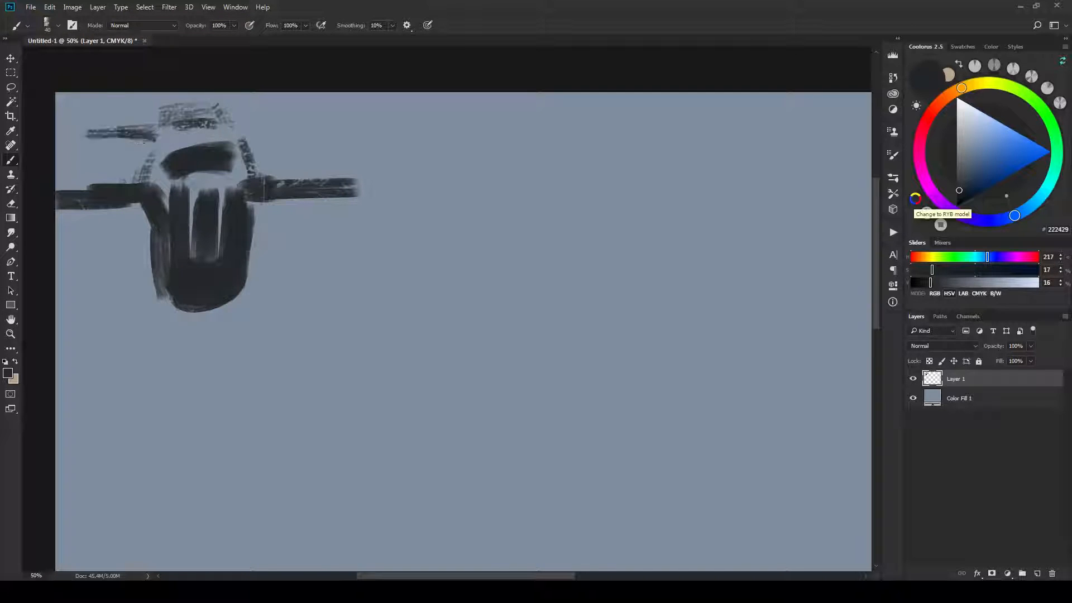
pyautogui.moveTo(258, 132); pyautogui.dragTo(326, 118)
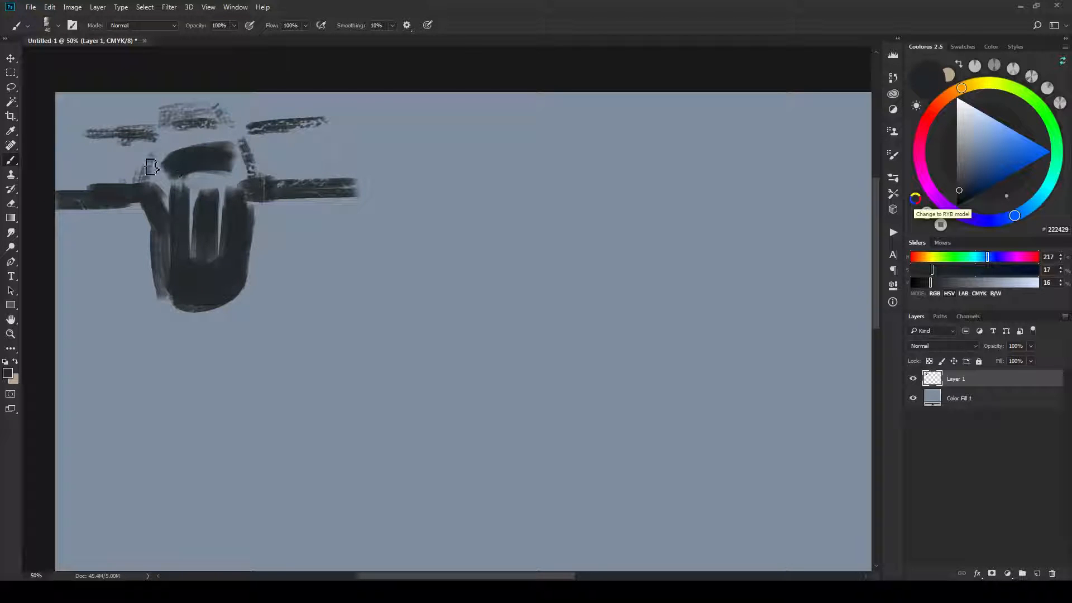
pyautogui.moveTo(151, 168)
pyautogui.mouseDown()
pyautogui.moveTo(161, 138)
pyautogui.moveTo(218, 134)
pyautogui.moveTo(162, 159)
pyautogui.moveTo(235, 136)
pyautogui.mouseUp()
pyautogui.moveTo(163, 189); pyautogui.dragTo(160, 265)
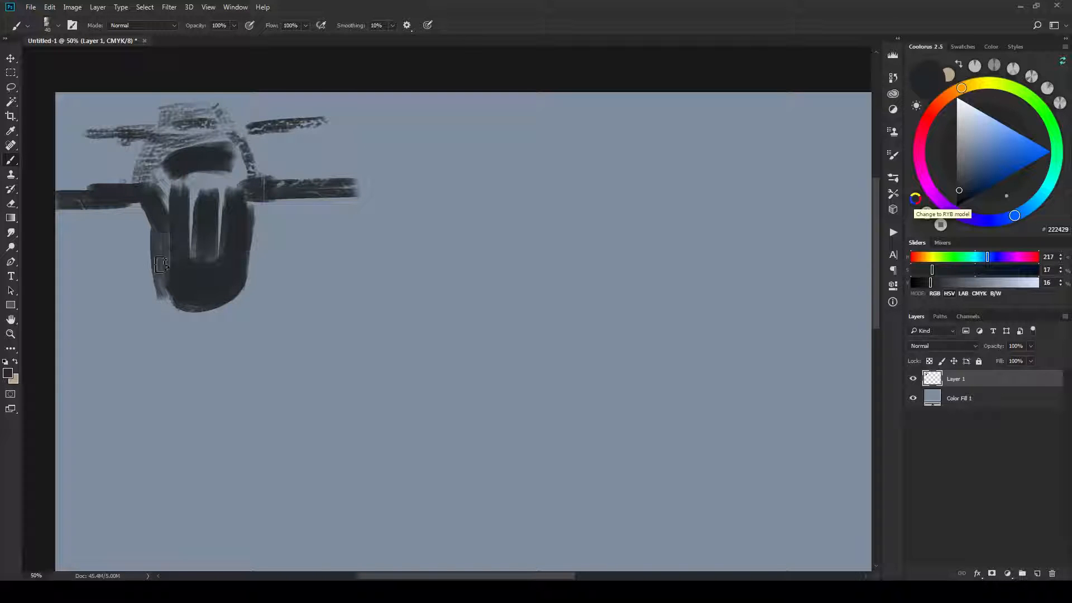
# Choose the EE Slight Texture W-Head brush and paint dark streaked panels along both sides of the hull.
pyautogui.rightClick(179, 213)
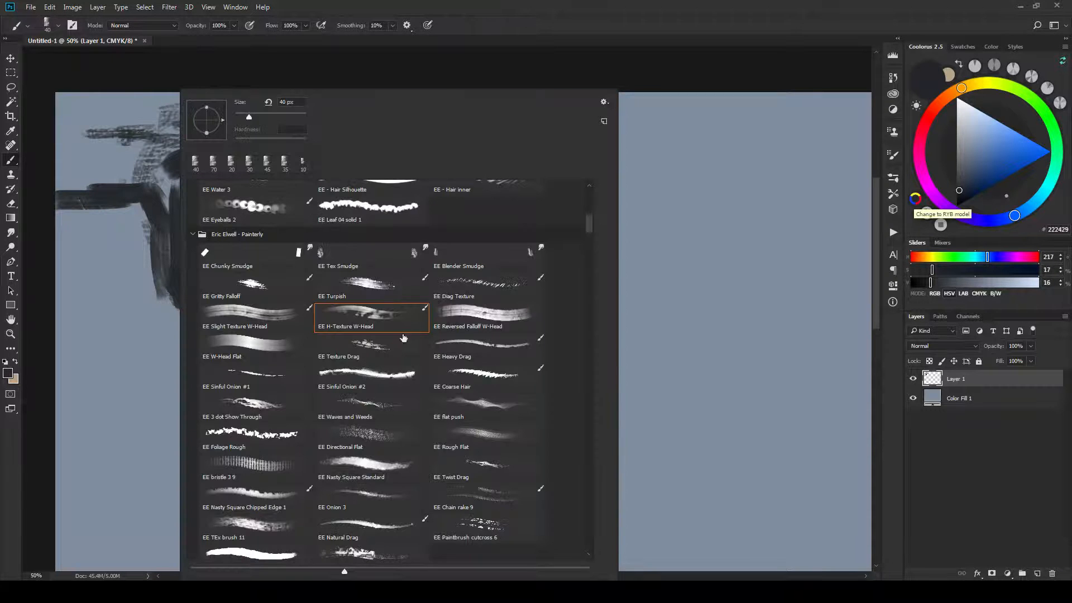
pyautogui.click(280, 347)
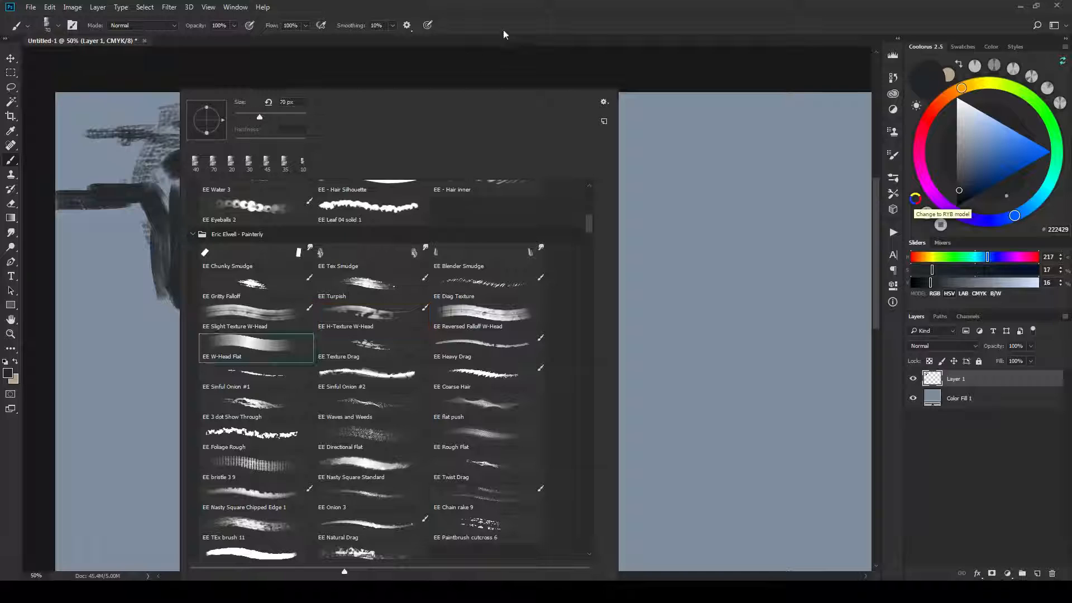
pyautogui.click(280, 308)
pyautogui.click(442, 74)
pyautogui.moveTo(130, 204)
pyautogui.mouseDown()
pyautogui.moveTo(138, 257)
pyautogui.moveTo(166, 274)
pyautogui.mouseUp()
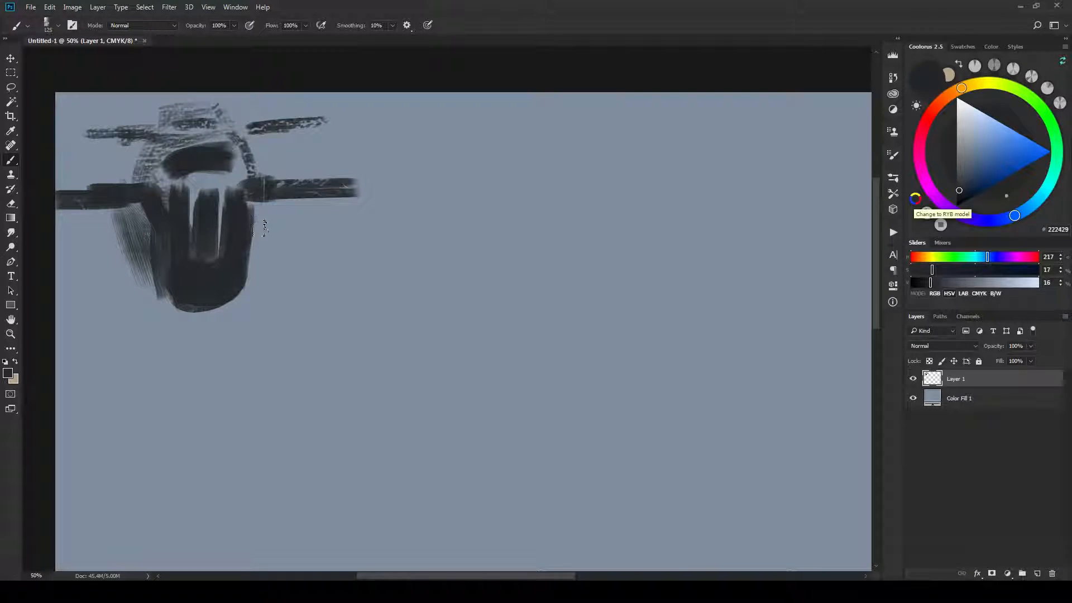
pyautogui.press('[')
pyautogui.press('[')
pyautogui.press('[')
pyautogui.moveTo(256, 256)
pyautogui.mouseDown()
pyautogui.moveTo(255, 224)
pyautogui.moveTo(256, 304)
pyautogui.mouseUp()
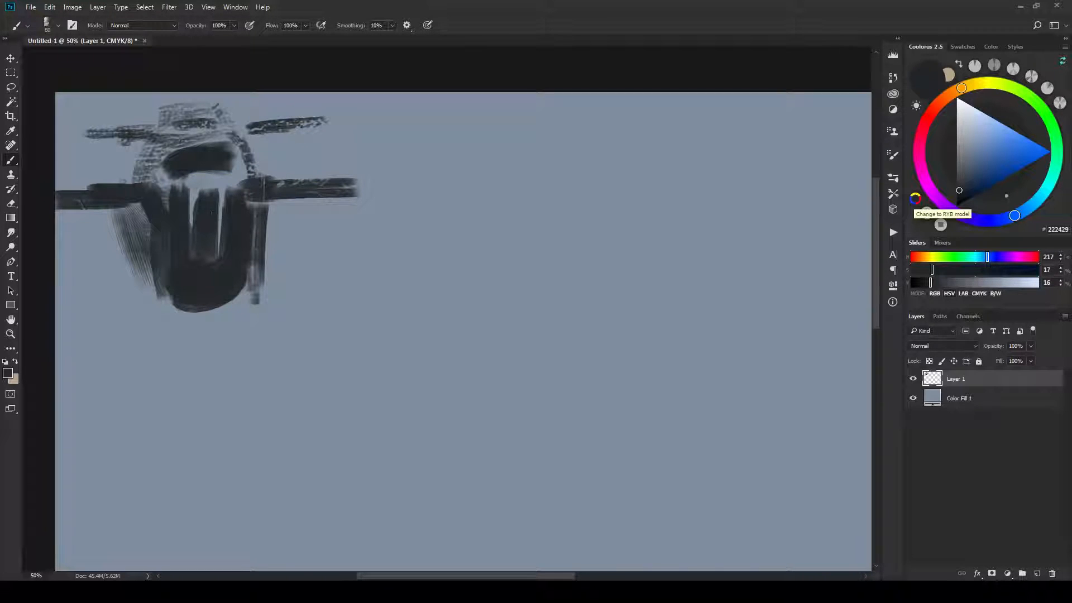
# Reduce the brush size and define the cockpit rim and upper hull edges with fine dark strokes.
pyautogui.press('[')
pyautogui.press('[')
pyautogui.press('[')
pyautogui.press('[')
pyautogui.moveTo(183, 183)
pyautogui.mouseDown()
pyautogui.moveTo(231, 180)
pyautogui.moveTo(189, 179)
pyautogui.mouseUp()
pyautogui.press('[')
pyautogui.press('[')
pyautogui.press('[')
pyautogui.press('[')
pyautogui.press('[')
pyautogui.press('[')
pyautogui.moveTo(237, 173)
pyautogui.mouseDown()
pyautogui.moveTo(241, 166)
pyautogui.moveTo(252, 180)
pyautogui.mouseUp()
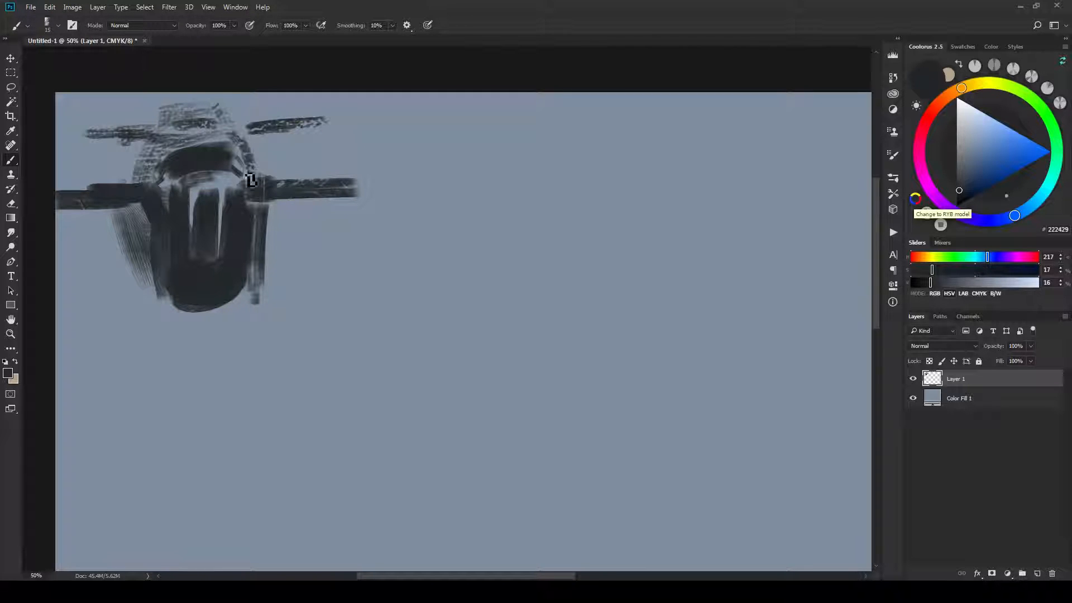
pyautogui.moveTo(166, 193)
pyautogui.mouseDown()
pyautogui.moveTo(181, 166)
pyautogui.moveTo(221, 174)
pyautogui.moveTo(172, 162)
pyautogui.moveTo(193, 150)
pyautogui.mouseUp()
pyautogui.moveTo(163, 113)
pyautogui.mouseDown()
pyautogui.moveTo(166, 138)
pyautogui.moveTo(175, 146)
pyautogui.moveTo(166, 145)
pyautogui.moveTo(237, 139)
pyautogui.moveTo(168, 147)
pyautogui.moveTo(234, 146)
pyautogui.mouseUp()
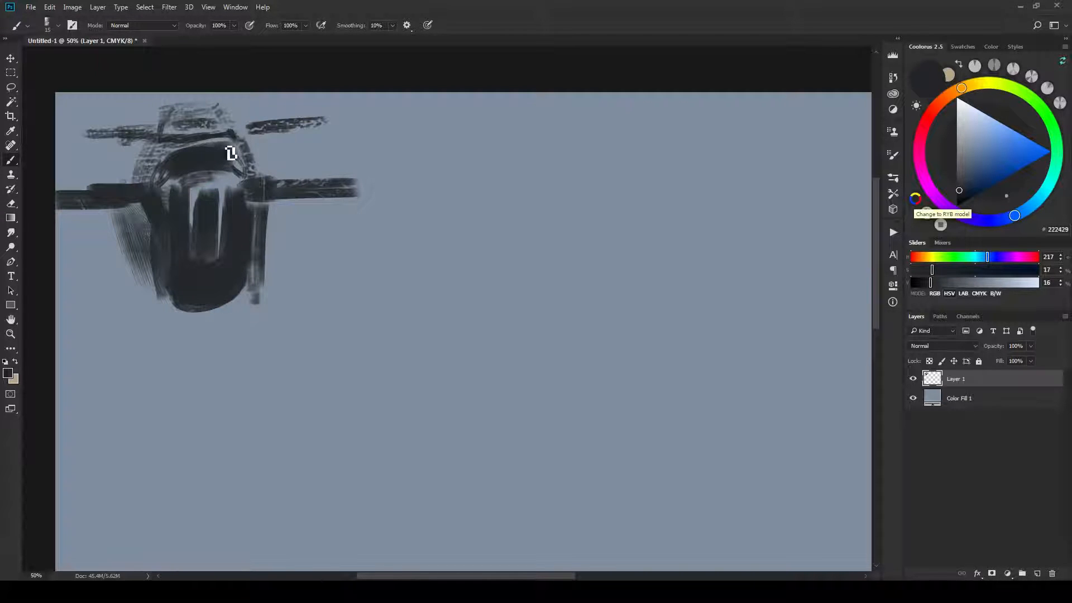
# Set the paint color to light warm grey #C3BEB6 and paint highlights on the hull's central section.
pyautogui.press('x')
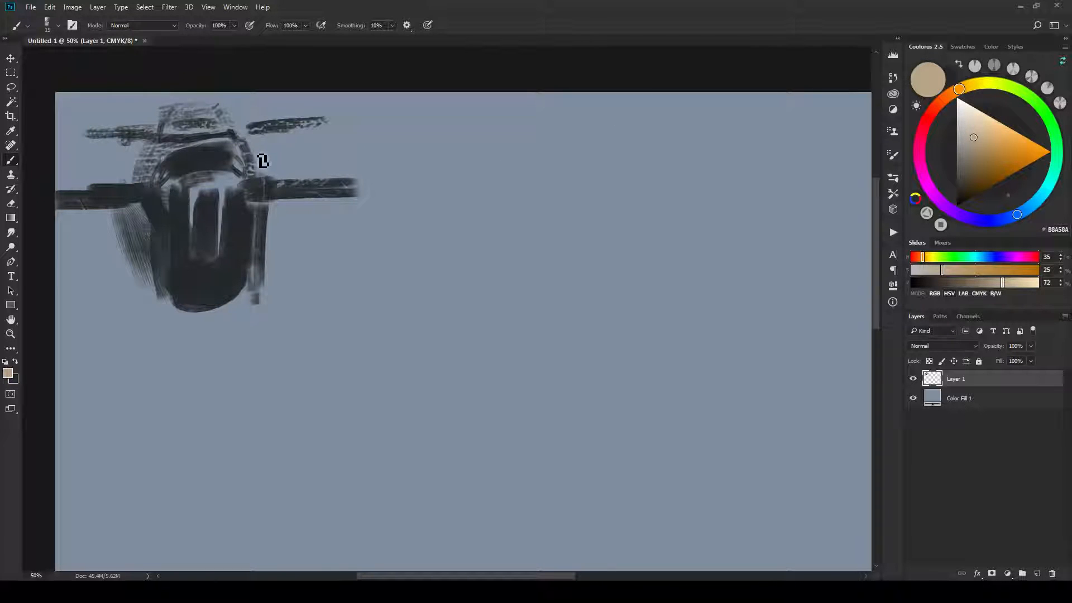
pyautogui.moveTo(973, 140); pyautogui.dragTo(962, 125)
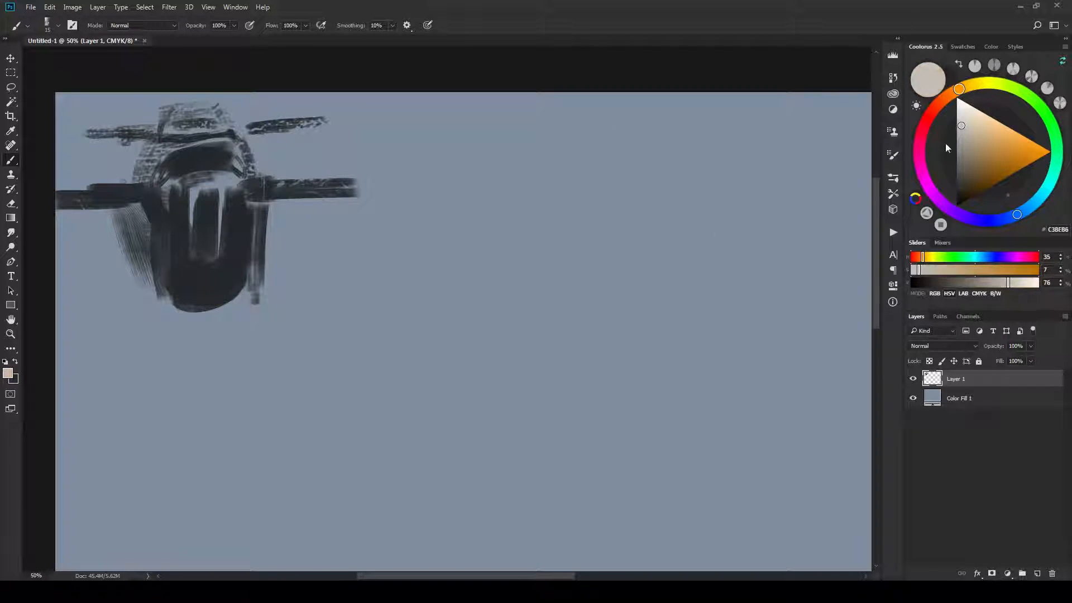
pyautogui.press(']')
pyautogui.moveTo(204, 217)
pyautogui.mouseDown()
pyautogui.moveTo(228, 193)
pyautogui.moveTo(193, 187)
pyautogui.moveTo(186, 210)
pyautogui.moveTo(215, 179)
pyautogui.mouseUp()
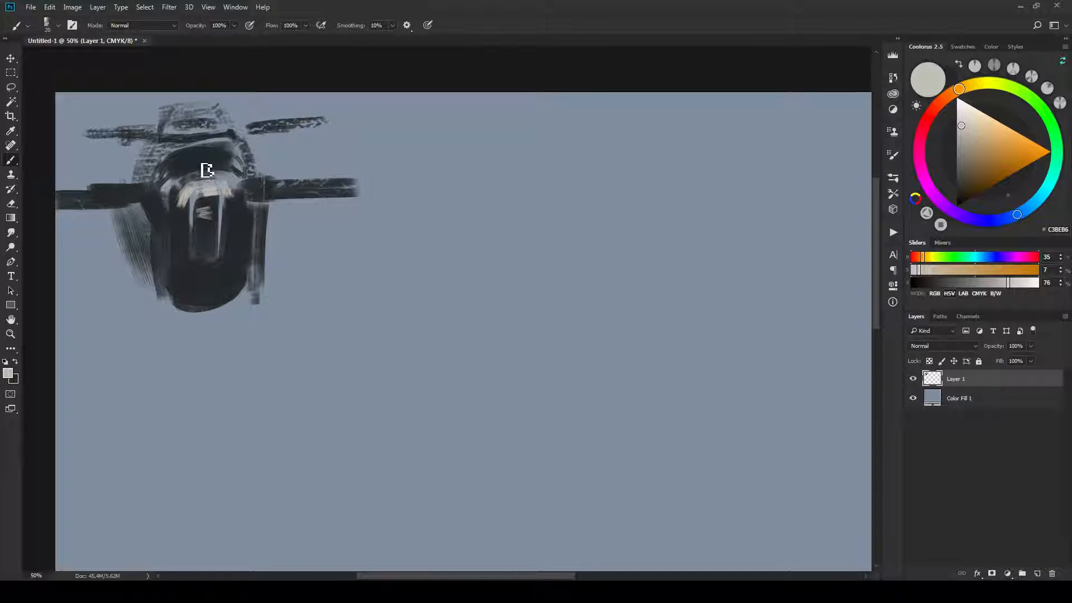
# Paint light highlights along the cockpit's lower rim and the curved edge above it, varying the brush size.
pyautogui.press('[')
pyautogui.press('[')
pyautogui.press('[')
pyautogui.moveTo(193, 170); pyautogui.dragTo(223, 177)
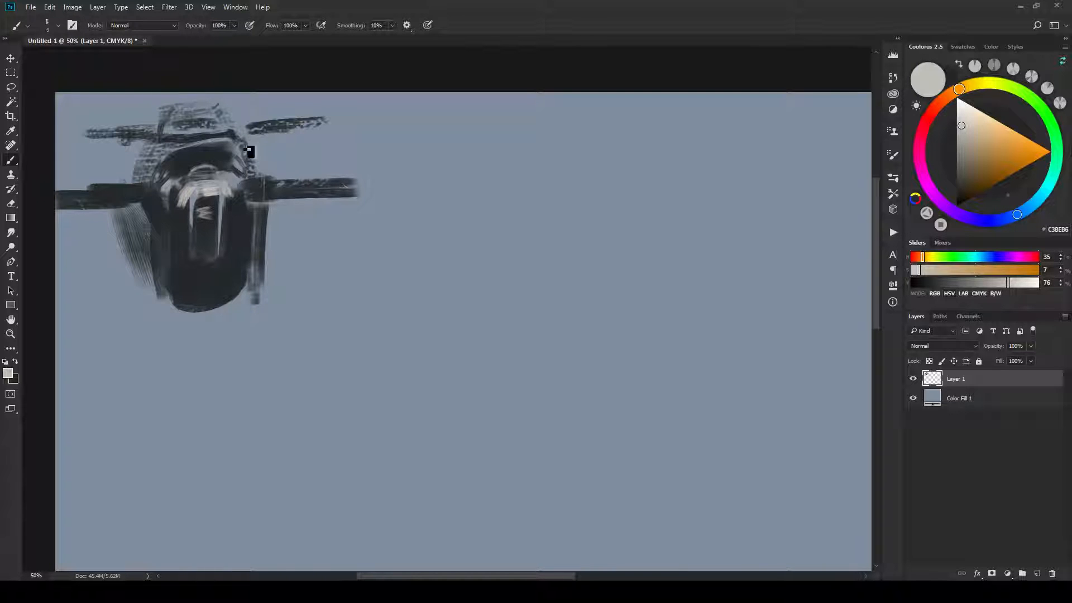
pyautogui.moveTo(217, 144)
pyautogui.mouseDown()
pyautogui.moveTo(251, 174)
pyautogui.moveTo(220, 143)
pyautogui.moveTo(243, 156)
pyautogui.moveTo(206, 147)
pyautogui.moveTo(255, 160)
pyautogui.moveTo(259, 189)
pyautogui.moveTo(225, 150)
pyautogui.moveTo(180, 154)
pyautogui.moveTo(166, 169)
pyautogui.moveTo(218, 141)
pyautogui.moveTo(246, 168)
pyautogui.mouseUp()
pyautogui.press(']')
pyautogui.press(']')
pyautogui.press(']')
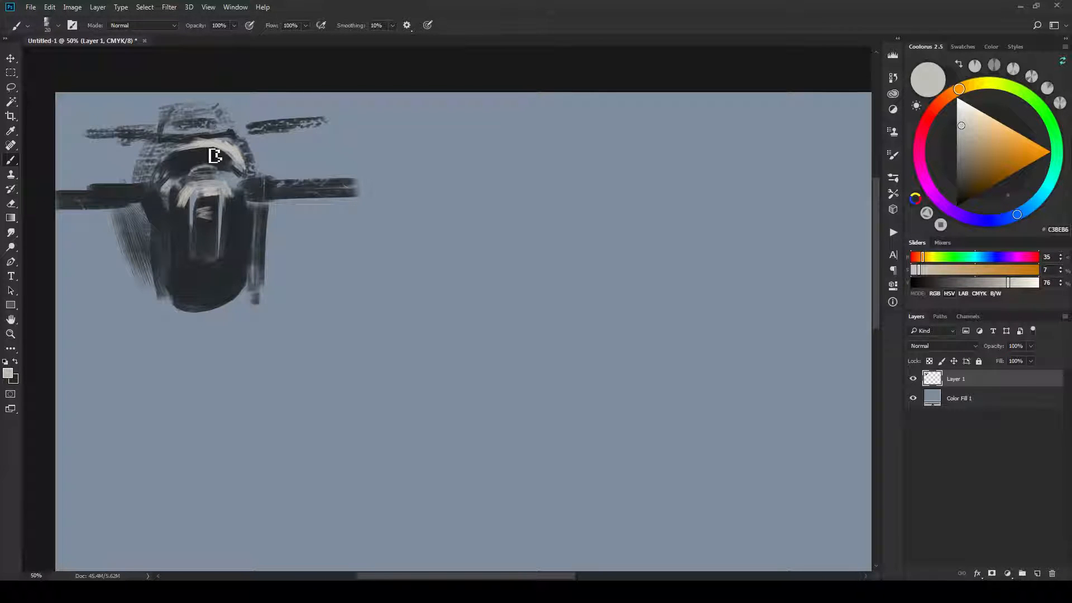
# Sample the hull's dark color and trim the highlights on both sides of the cockpit with a smaller brush.
pyautogui.keyDown('alt'); pyautogui.click(231, 195); pyautogui.keyUp('alt')
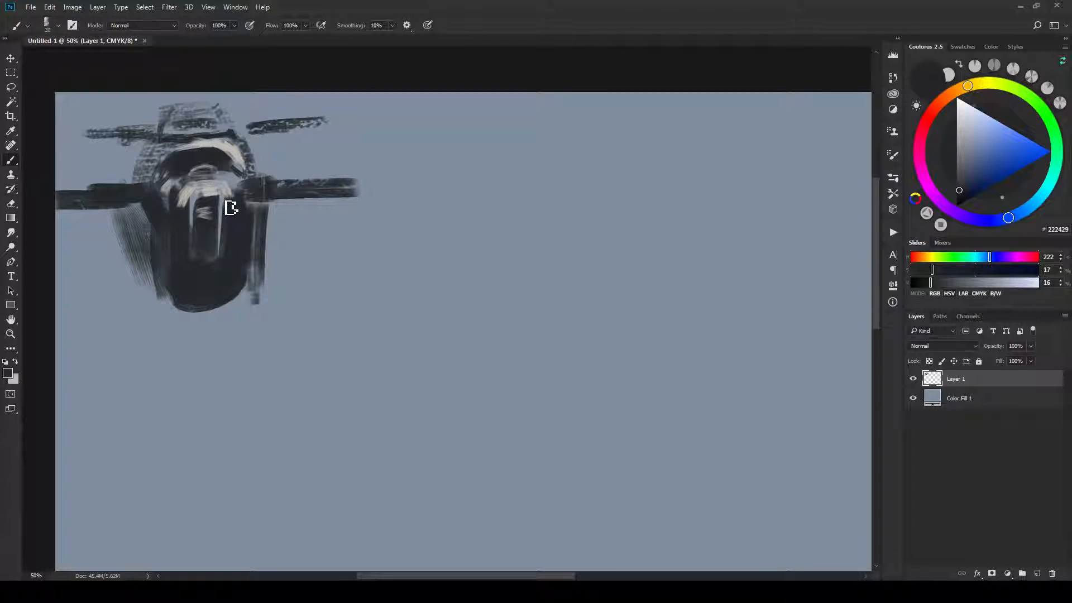
pyautogui.press('[')
pyautogui.press('[')
pyautogui.press('[')
pyautogui.moveTo(242, 167)
pyautogui.mouseDown()
pyautogui.moveTo(249, 177)
pyautogui.moveTo(233, 164)
pyautogui.mouseUp()
pyautogui.moveTo(165, 177); pyautogui.dragTo(162, 190)
# Add small accents at both cockpit edges, alternating between the light grey and dark paint colors.
pyautogui.press('x')
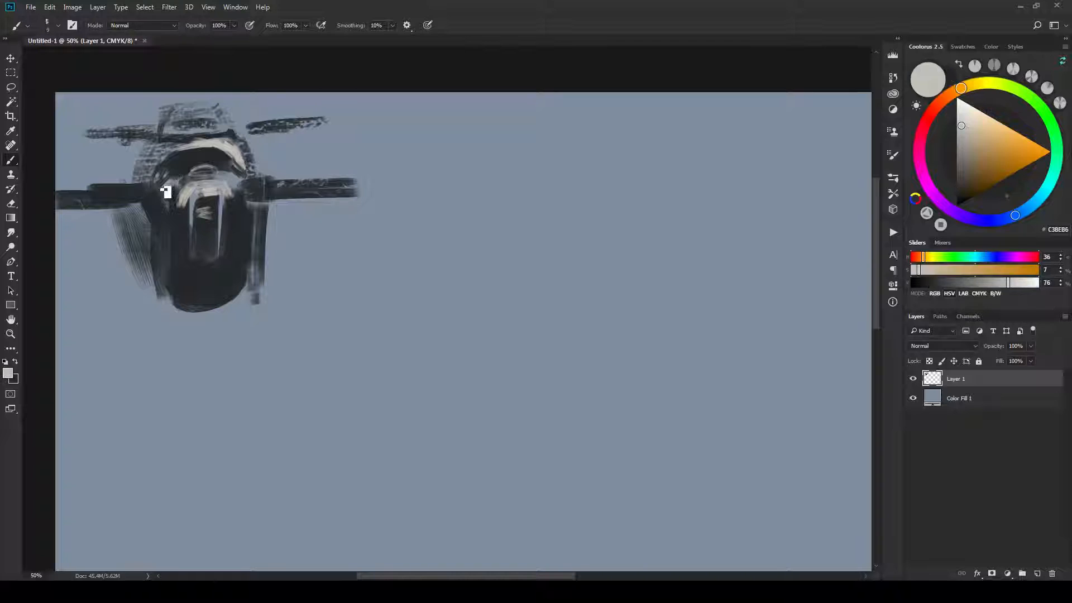
pyautogui.moveTo(165, 179)
pyautogui.mouseDown()
pyautogui.moveTo(177, 160)
pyautogui.moveTo(158, 179)
pyautogui.moveTo(168, 173)
pyautogui.mouseUp()
pyautogui.press('x')
pyautogui.press('x')
pyautogui.press('x')
pyautogui.moveTo(240, 172)
pyautogui.mouseDown()
pyautogui.moveTo(255, 174)
pyautogui.moveTo(242, 151)
pyautogui.mouseUp()
pyautogui.press('x')
pyautogui.press('x')
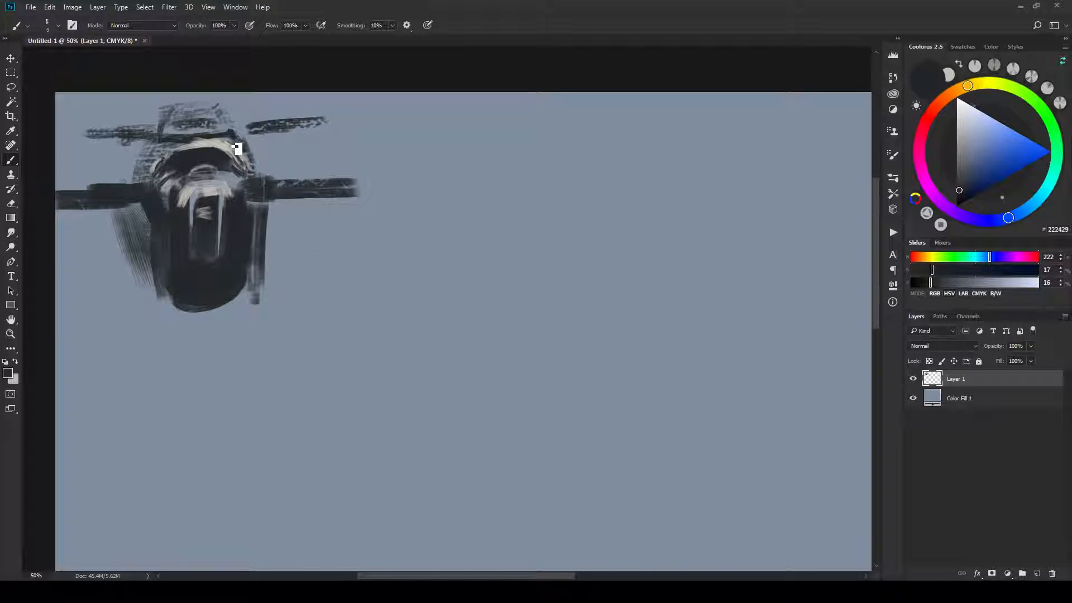
# Enlarge the brush, paint across the curved hull section above the cockpit, and return to the light grey color.
pyautogui.press(']')
pyautogui.press(']')
pyautogui.press(']')
pyautogui.press(']')
pyautogui.press(']')
pyautogui.moveTo(146, 165)
pyautogui.mouseDown()
pyautogui.moveTo(187, 144)
pyautogui.moveTo(158, 162)
pyautogui.moveTo(176, 144)
pyautogui.moveTo(246, 146)
pyautogui.mouseUp()
pyautogui.press('x')
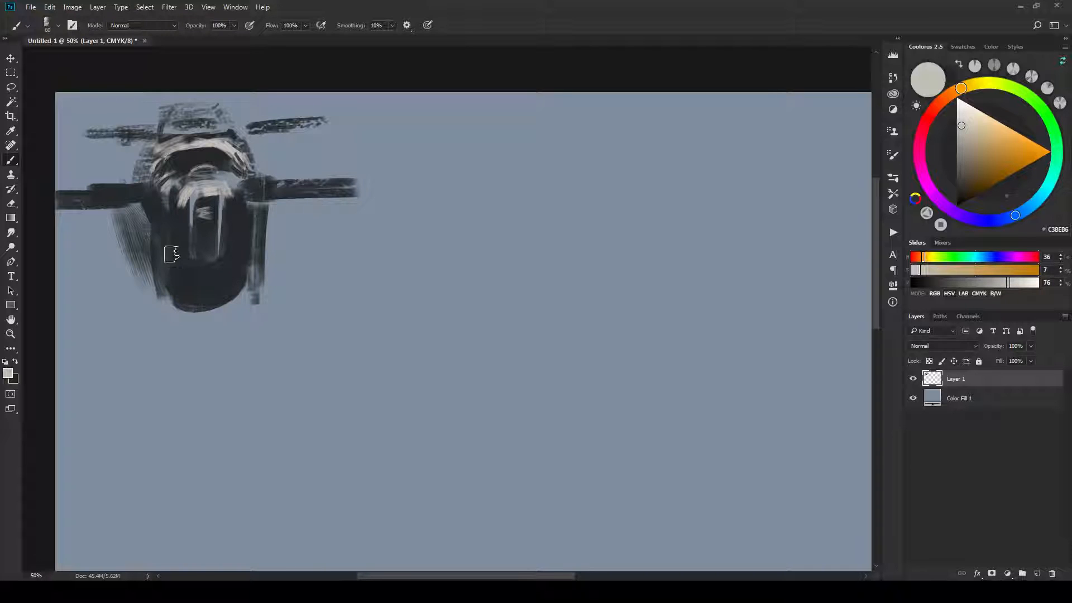
# Paint light grey highlights on both sides of the lower hull, around the cockpit, and across the section above it.
pyautogui.moveTo(167, 246); pyautogui.dragTo(168, 268)
pyautogui.moveTo(250, 250)
pyautogui.mouseDown()
pyautogui.moveTo(240, 275)
pyautogui.moveTo(242, 201)
pyautogui.moveTo(211, 198)
pyautogui.moveTo(195, 228)
pyautogui.moveTo(207, 241)
pyautogui.moveTo(213, 206)
pyautogui.moveTo(216, 247)
pyautogui.mouseUp()
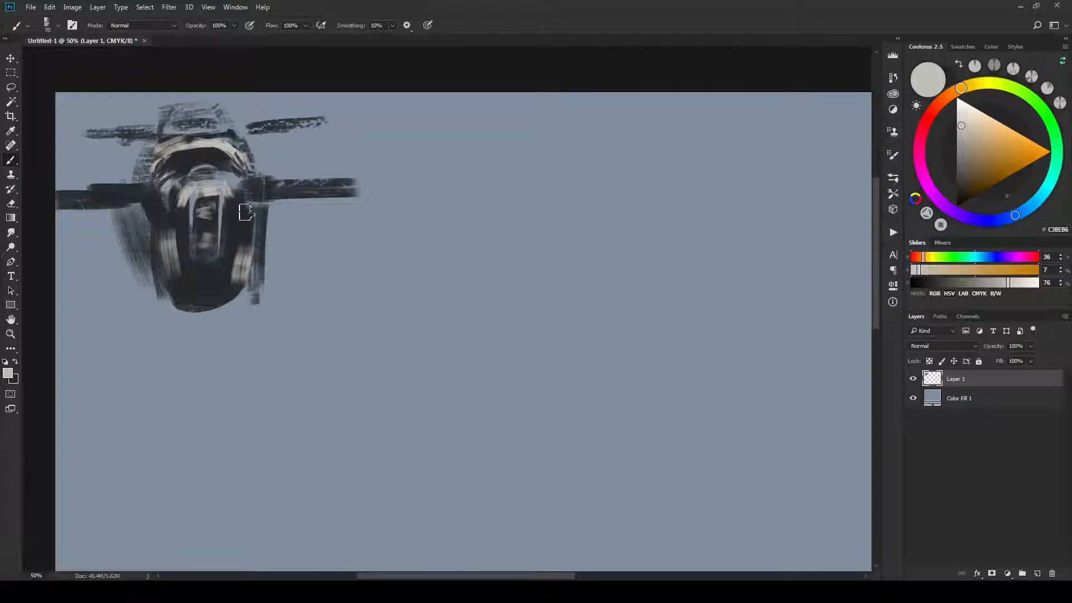
pyautogui.press(']')
pyautogui.moveTo(167, 151)
pyautogui.mouseDown()
pyautogui.moveTo(176, 184)
pyautogui.moveTo(217, 173)
pyautogui.mouseUp()
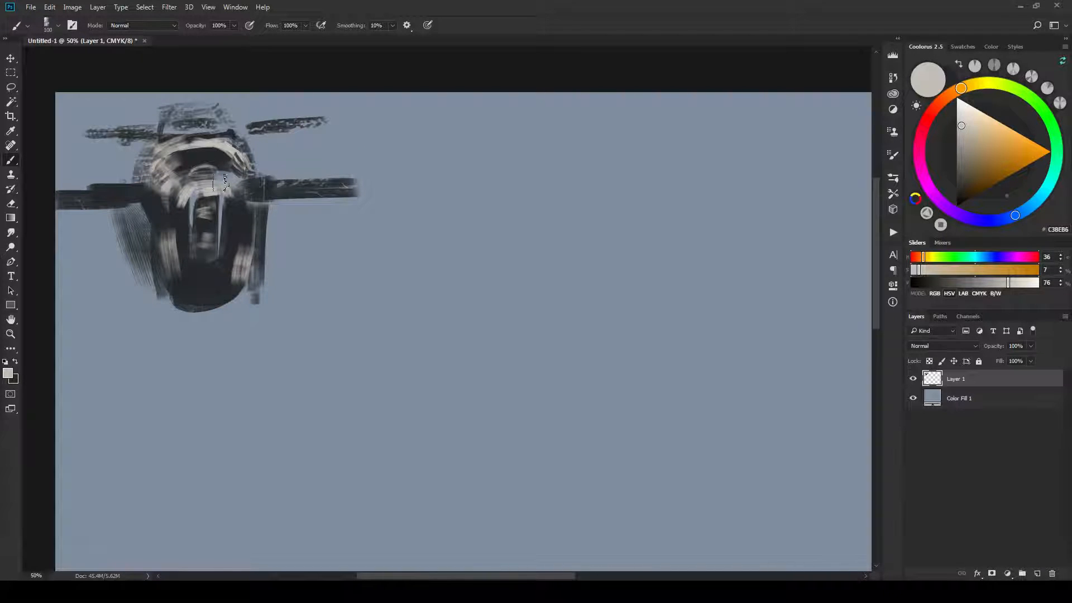
pyautogui.moveTo(182, 117)
pyautogui.mouseDown()
pyautogui.moveTo(215, 111)
pyautogui.moveTo(184, 115)
pyautogui.mouseUp()
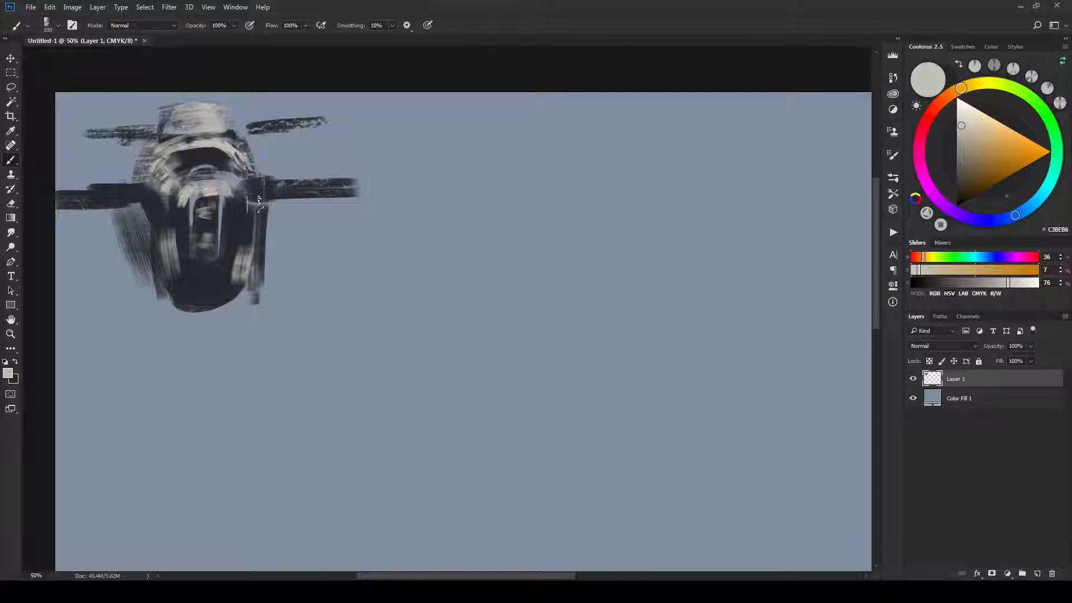
# With a smaller brush, paint a light streak down the hull's right side and dark strokes along its left side.
pyautogui.press('[')
pyautogui.press('[')
pyautogui.moveTo(243, 194); pyautogui.dragTo(225, 286)
pyautogui.hotkey('ctrl', 'z')
pyautogui.moveTo(233, 195); pyautogui.dragTo(229, 292)
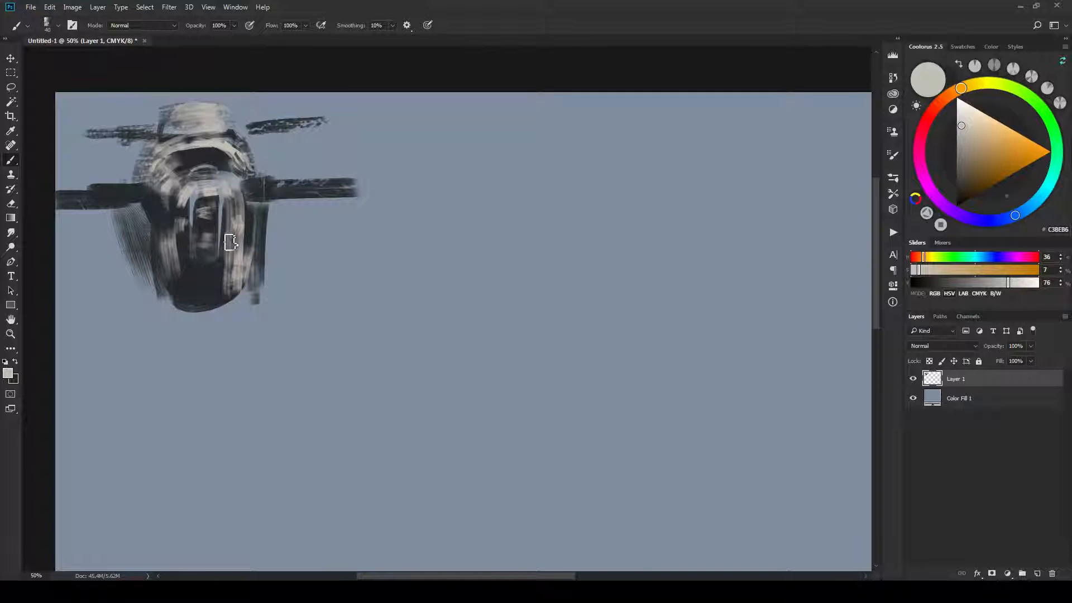
pyautogui.press('x')
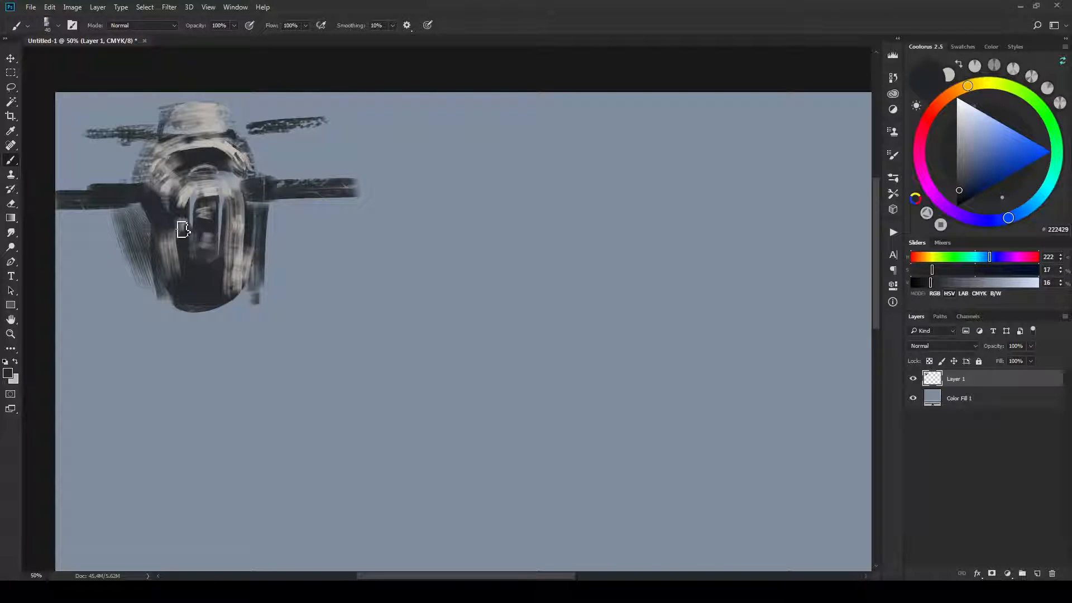
pyautogui.moveTo(184, 227)
pyautogui.mouseDown()
pyautogui.moveTo(234, 223)
pyautogui.moveTo(239, 243)
pyautogui.moveTo(178, 233)
pyautogui.moveTo(182, 267)
pyautogui.mouseUp()
pyautogui.press(']')
pyautogui.press(']')
pyautogui.press(']')
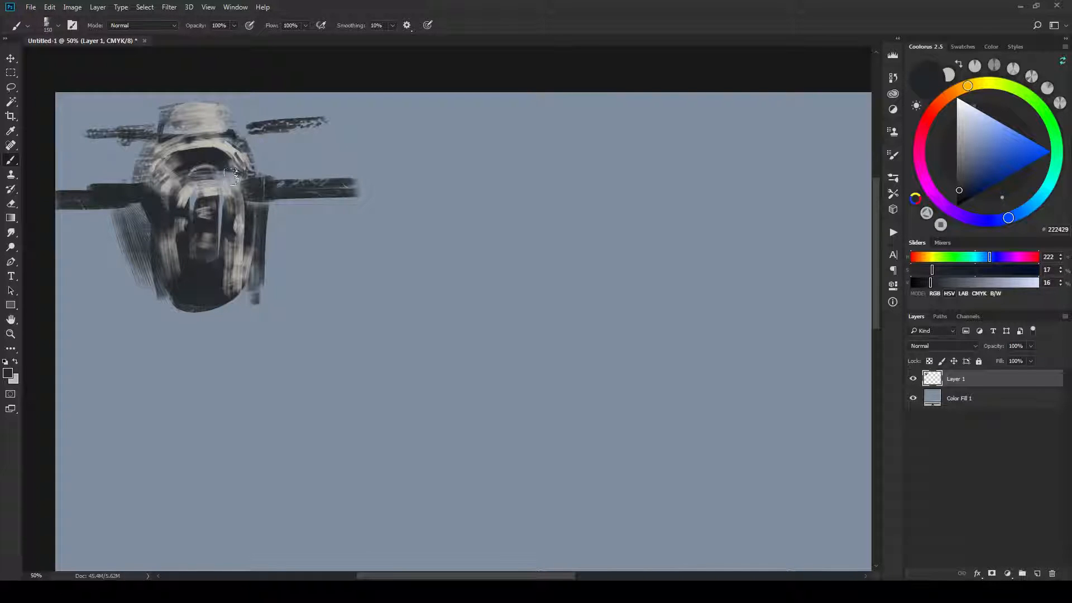
pyautogui.moveTo(206, 174)
pyautogui.mouseDown()
pyautogui.moveTo(234, 186)
pyautogui.moveTo(229, 204)
pyautogui.mouseUp()
pyautogui.hotkey('ctrl', 'z')
# On a new layer, fill a freehand selection covering the top section, cockpit surround and right hull highlight with light grey.
pyautogui.press('x')
pyautogui.moveTo(195, 169); pyautogui.dragTo(233, 182)
pyautogui.hotkey('ctrl', 'z')
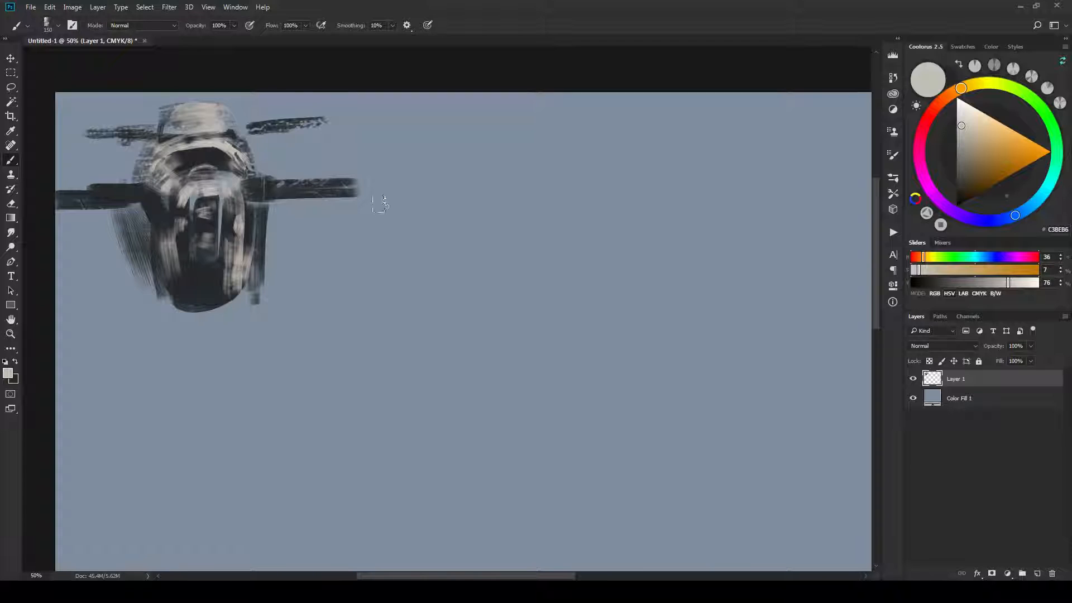
pyautogui.click(1037, 574)
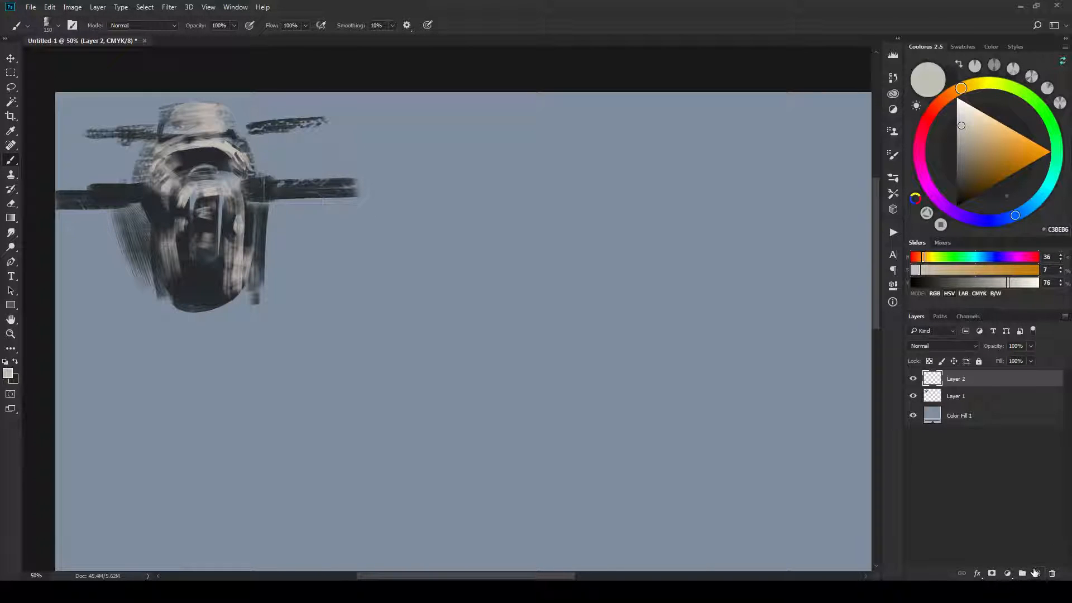
pyautogui.press('l')
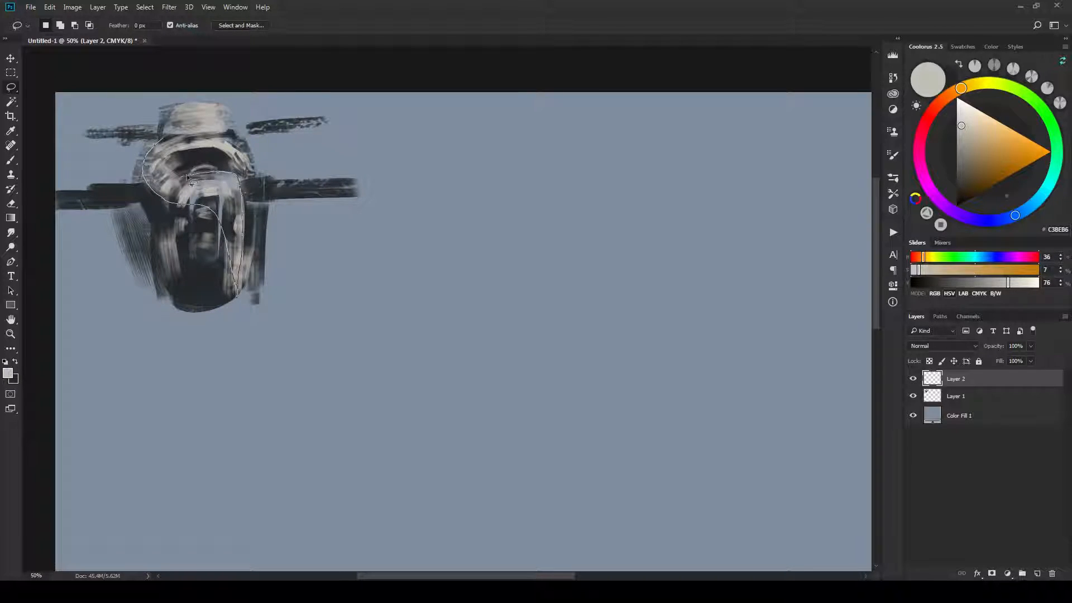
pyautogui.moveTo(185, 151); pyautogui.dragTo(232, 160)
pyautogui.moveTo(175, 136); pyautogui.dragTo(176, 137)
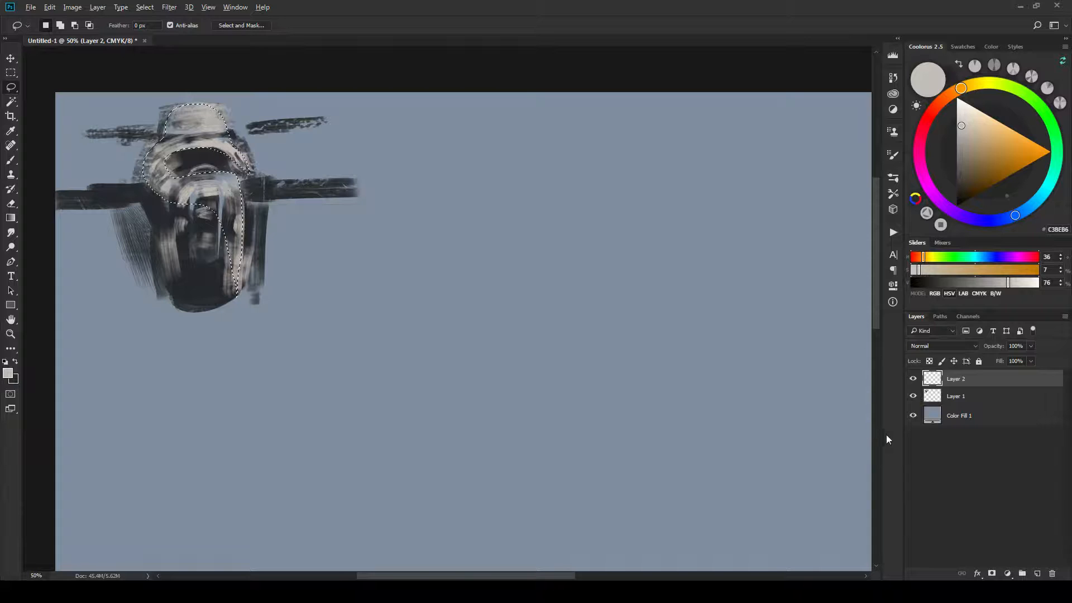
pyautogui.hotkey('alt', 'BackSpace')
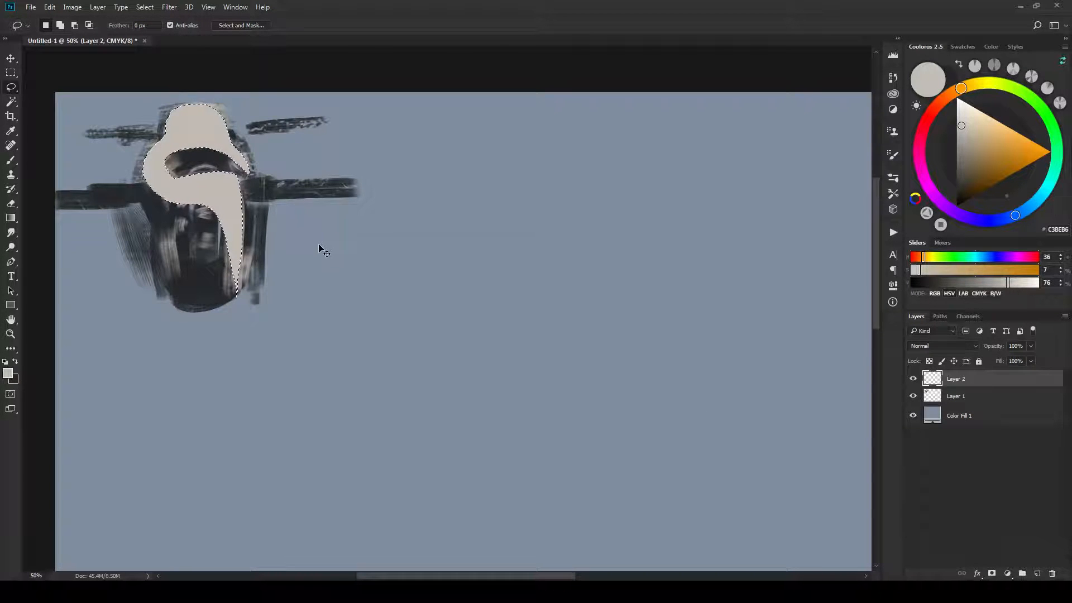
pyautogui.hotkey('ctrl', 'd')
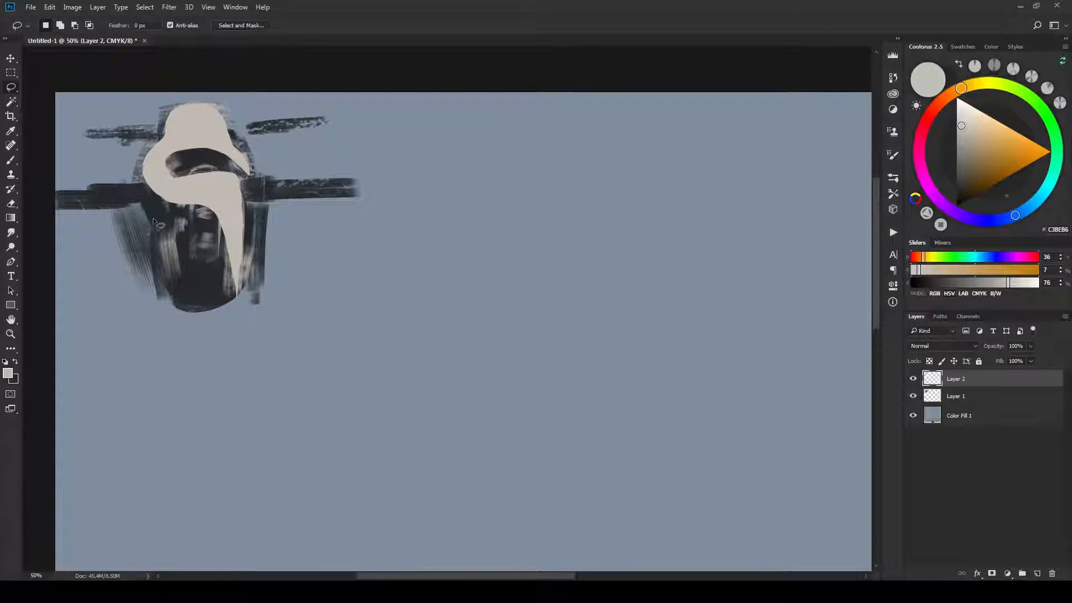
# Lasso a curved panel on the hull's left side and paint it dark grey with a color sampled from the hull.
pyautogui.moveTo(142, 207); pyautogui.dragTo(167, 221)
pyautogui.moveTo(148, 276); pyautogui.dragTo(143, 209)
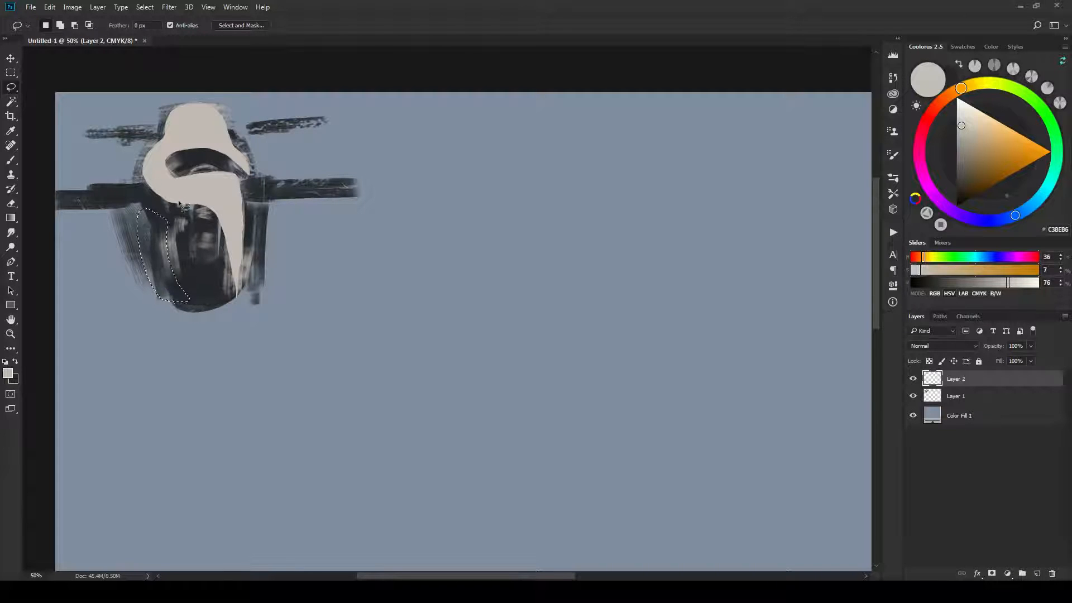
pyautogui.press('b')
pyautogui.keyDown('alt'); pyautogui.click(158, 222); pyautogui.keyUp('alt')
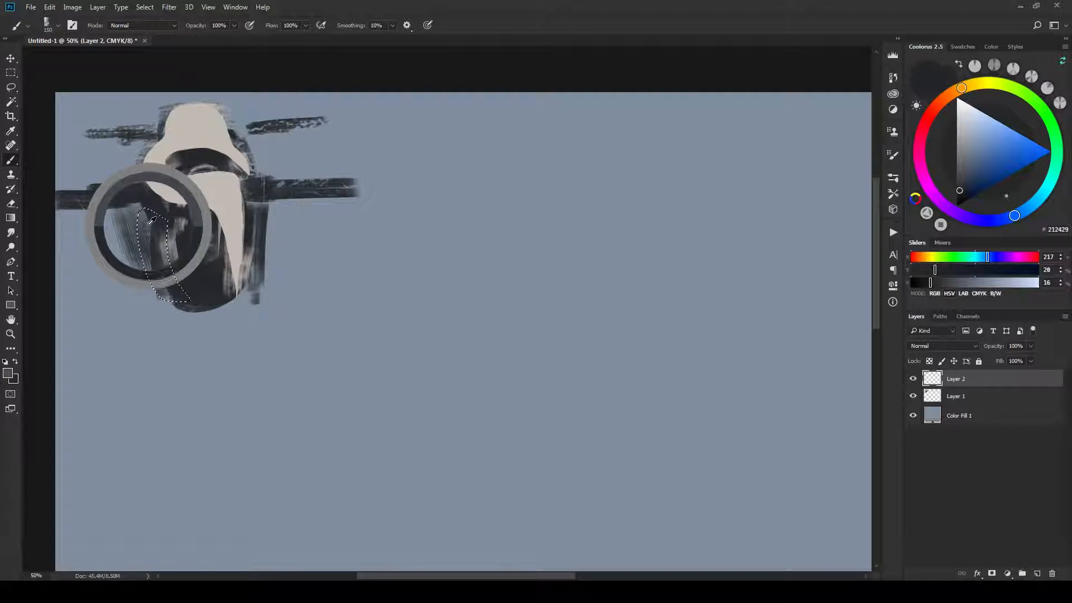
pyautogui.moveTo(156, 264); pyautogui.dragTo(177, 313)
pyautogui.moveTo(152, 233); pyautogui.dragTo(154, 270)
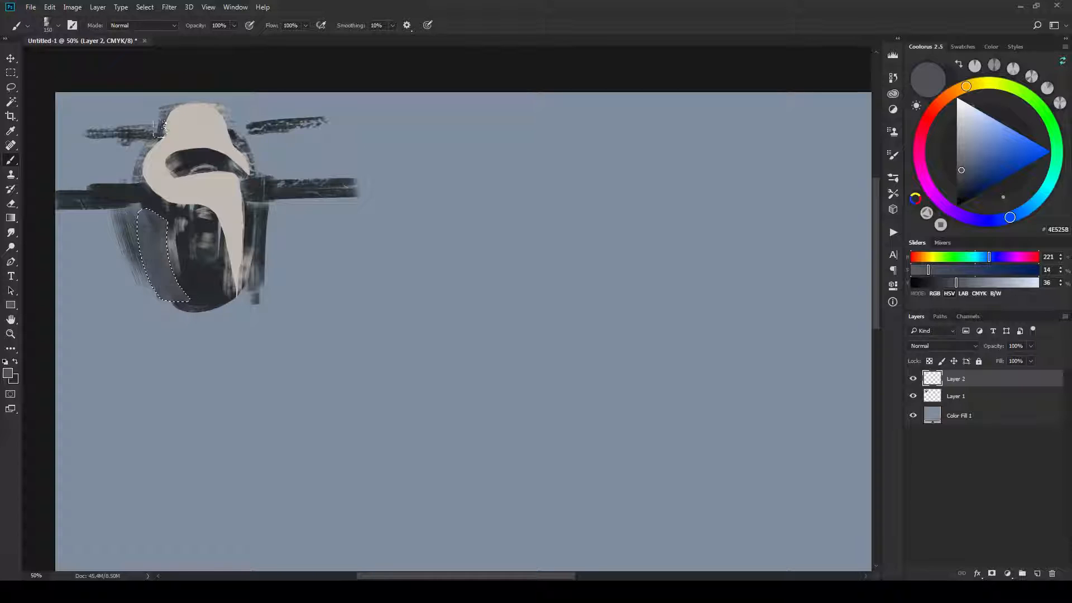
pyautogui.hotkey('ctrl', 'd')
# Compare the sketch with and without Layer 2 and lower that layer's opacity to 34%.
pyautogui.hotkey('ctrl', '-')
pyautogui.hotkey('ctrl', '-')
pyautogui.hotkey('ctrl', '-')
pyautogui.hotkey('ctrl', '-')
pyautogui.hotkey('ctrl', '-')
pyautogui.hotkey('ctrl', '-')
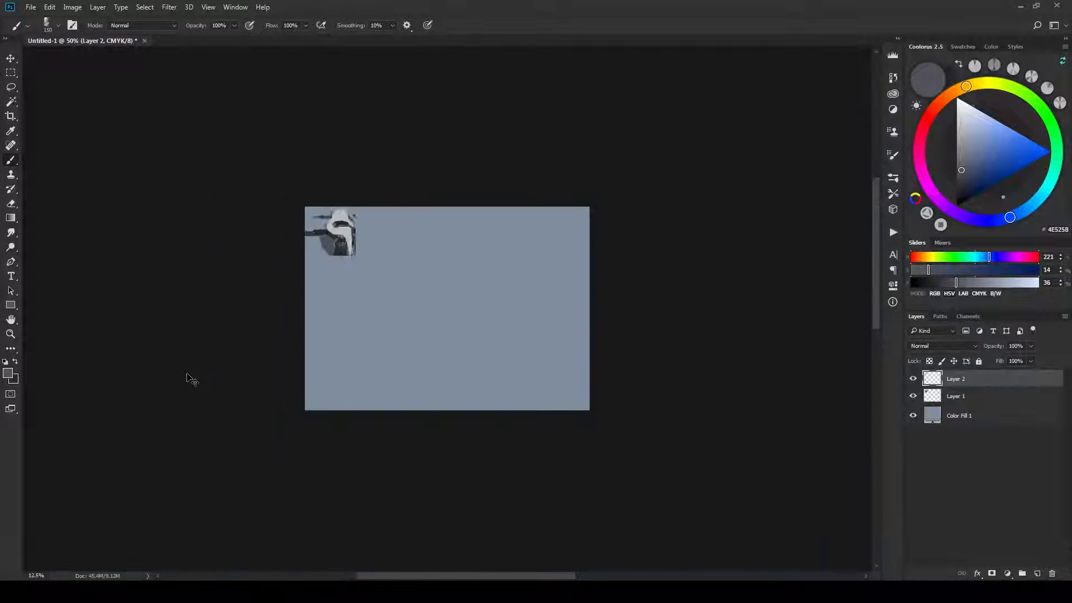
pyautogui.hotkey('ctrl', '+')
pyautogui.hotkey('ctrl', '+')
pyautogui.hotkey('ctrl', '+')
pyautogui.hotkey('ctrl', '+')
pyautogui.hotkey('ctrl', '+')
pyautogui.hotkey('ctrl', '+')
pyautogui.hotkey('ctrl', '+')
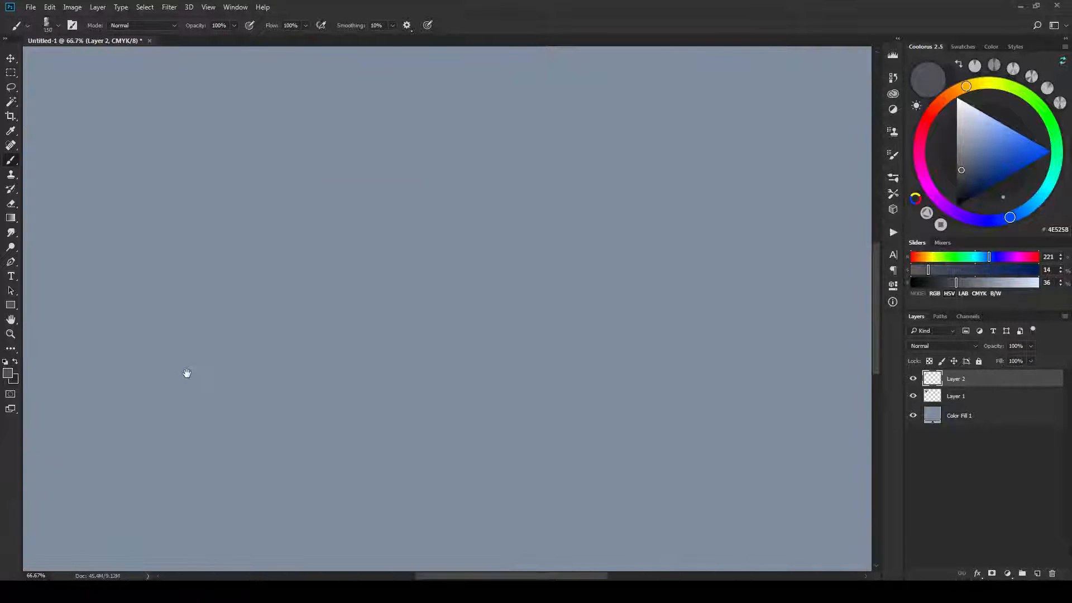
pyautogui.moveTo(317, 318); pyautogui.dragTo(610, 474)
pyautogui.moveTo(407, 312); pyautogui.dragTo(517, 385)
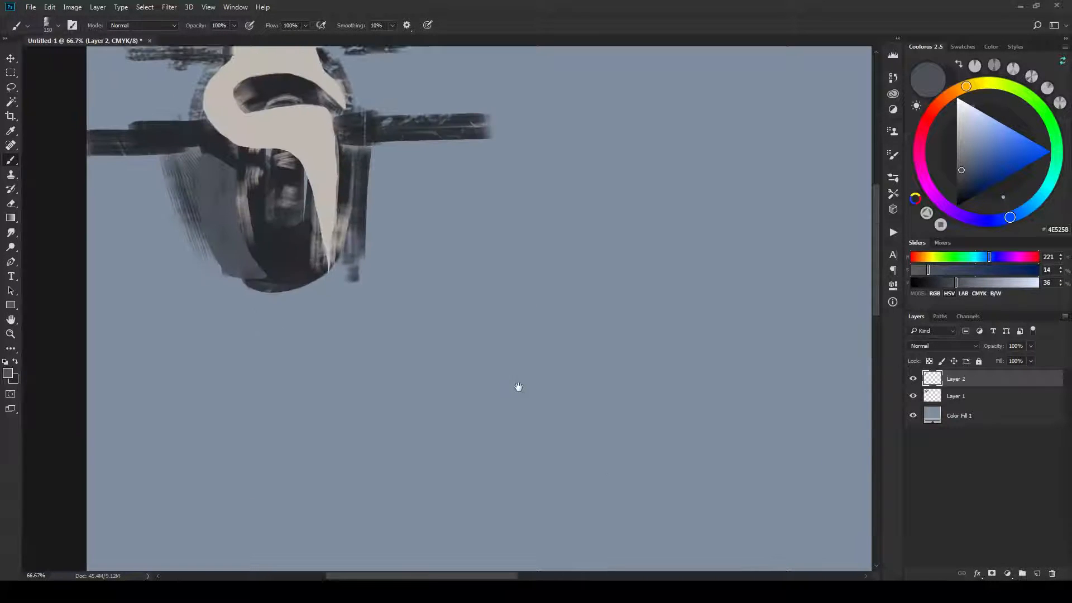
pyautogui.moveTo(529, 289); pyautogui.dragTo(546, 407)
pyautogui.moveTo(506, 331)
pyautogui.mouseDown()
pyautogui.moveTo(610, 388)
pyautogui.moveTo(624, 373)
pyautogui.mouseUp()
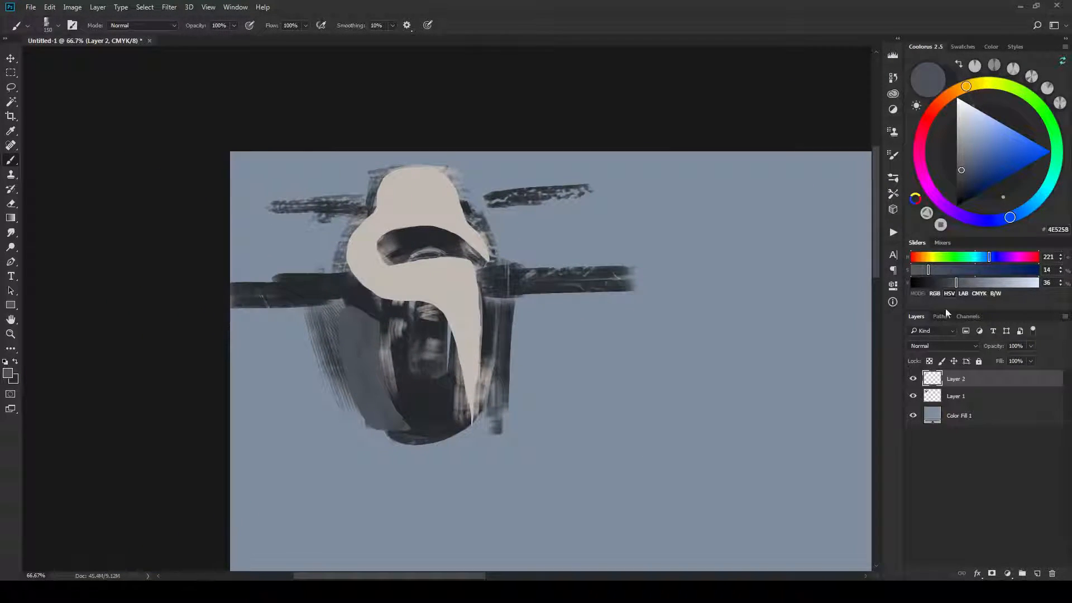
pyautogui.click(913, 379)
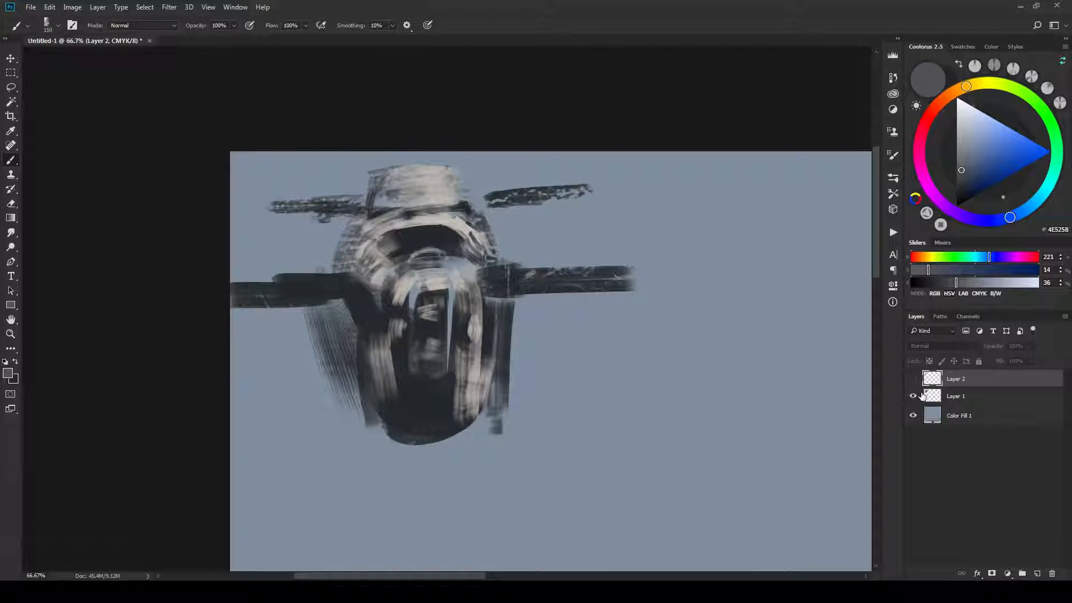
pyautogui.click(913, 379)
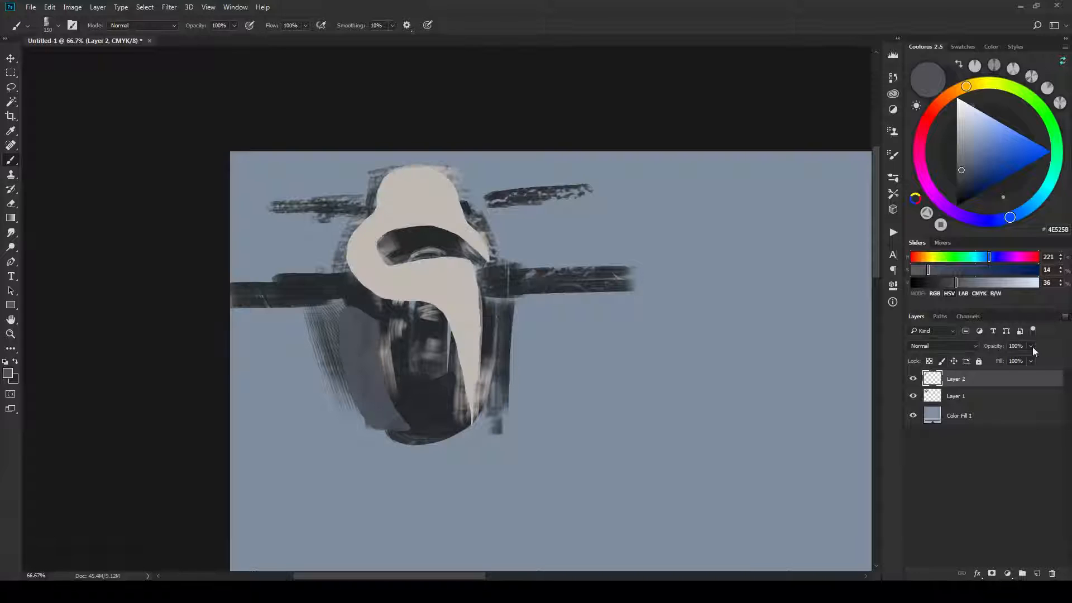
pyautogui.moveTo(1012, 360); pyautogui.dragTo(1002, 362)
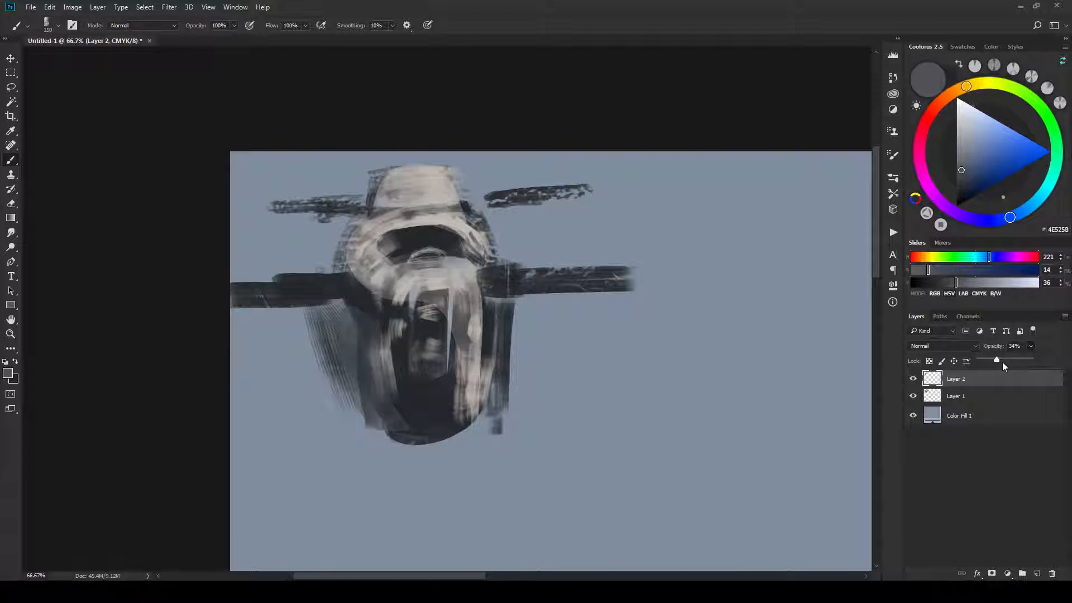
# Outline narrow shadow areas around the cockpit with the Lasso and add a new layer above Layer 2.
pyautogui.moveTo(595, 352)
pyautogui.mouseDown()
pyautogui.moveTo(603, 310)
pyautogui.moveTo(676, 321)
pyautogui.mouseUp()
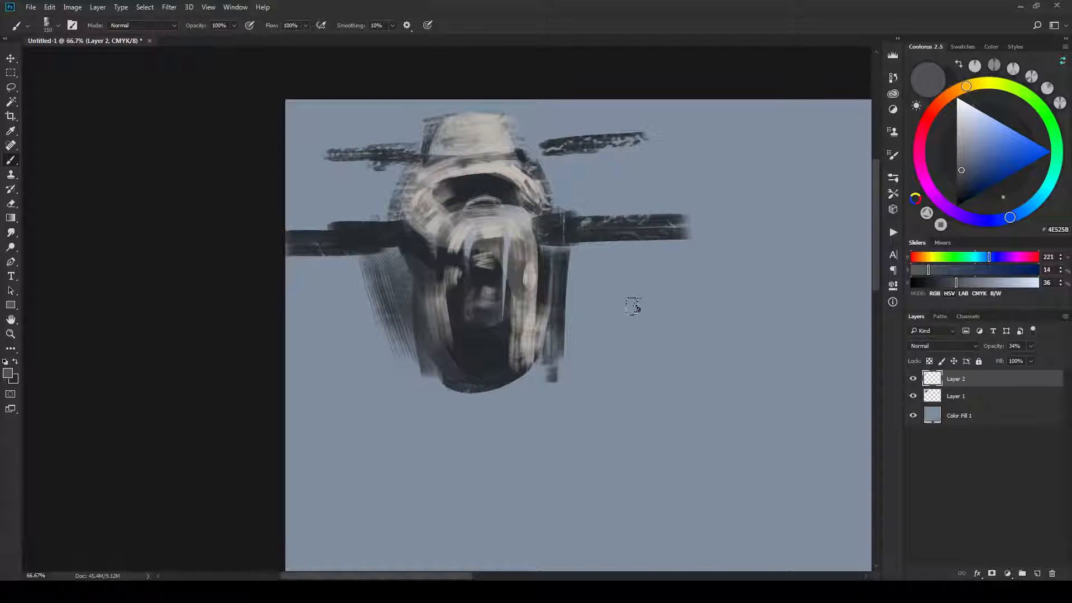
pyautogui.press('l')
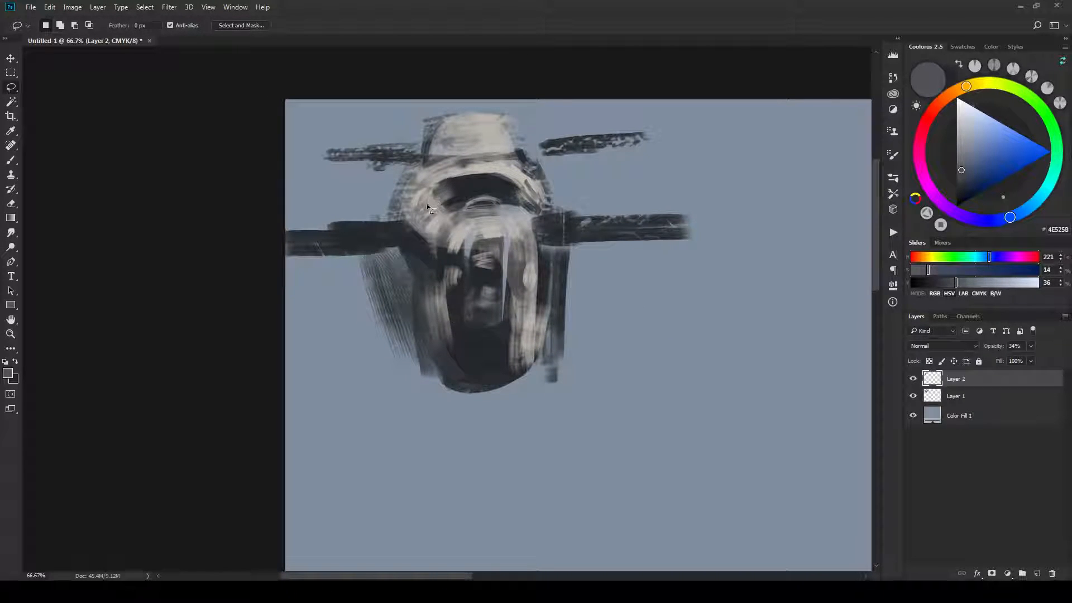
pyautogui.press('shift')
pyautogui.moveTo(473, 210)
pyautogui.mouseDown()
pyautogui.moveTo(499, 208)
pyautogui.moveTo(483, 196)
pyautogui.mouseUp()
pyautogui.moveTo(438, 163); pyautogui.dragTo(441, 166)
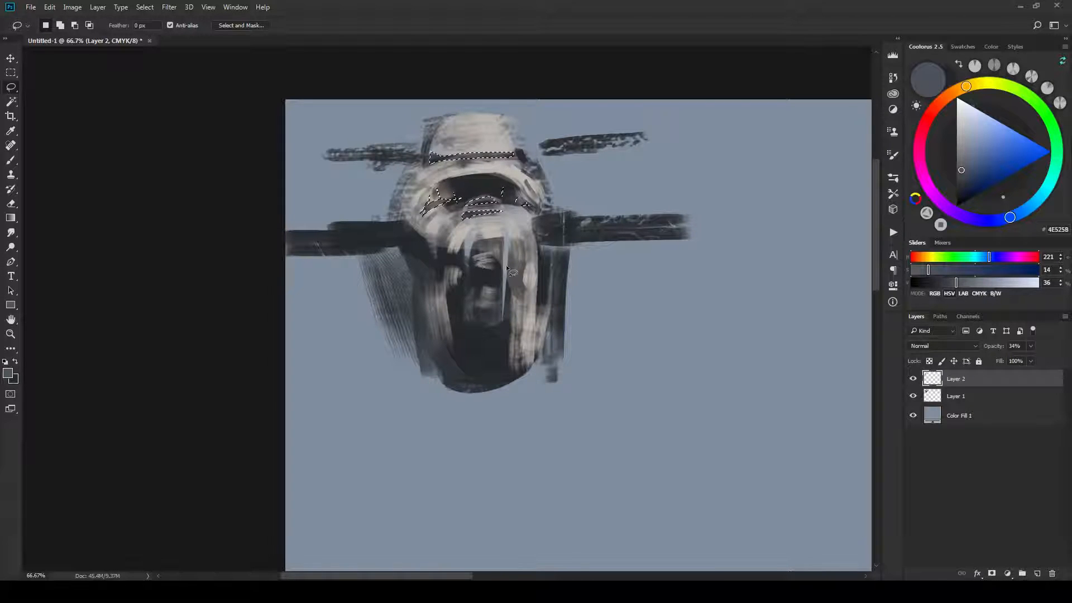
pyautogui.click(1037, 574)
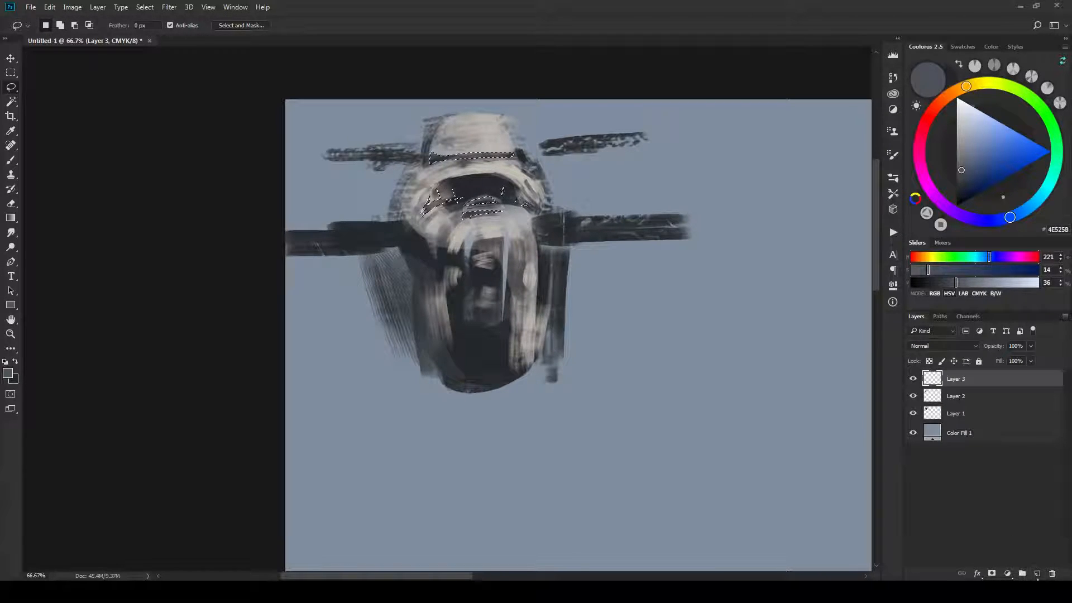
pyautogui.hotkey('ctrl', 'd')
# Fill small freehand-selected shadow shapes at both corners of the cockpit with the dark grey color.
pyautogui.moveTo(427, 193); pyautogui.dragTo(419, 214)
pyautogui.hotkey('alt', 'BackSpace')
pyautogui.moveTo(521, 240)
pyautogui.mouseDown()
pyautogui.moveTo(524, 258)
pyautogui.moveTo(562, 288)
pyautogui.mouseUp()
pyautogui.hotkey('alt', 'BackSpace')
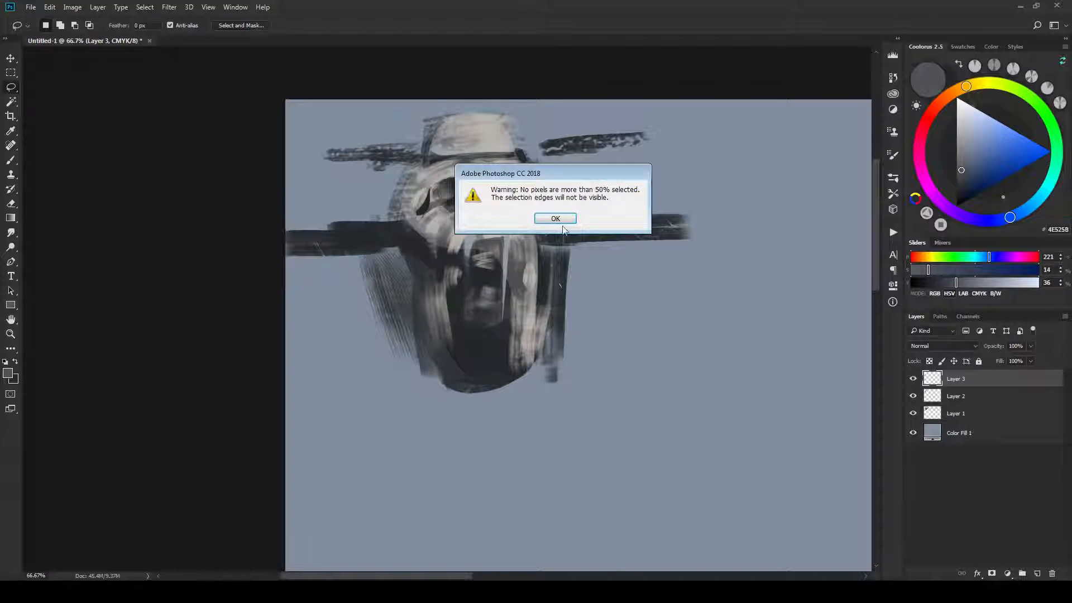
pyautogui.click(558, 221)
pyautogui.moveTo(530, 198); pyautogui.dragTo(523, 199)
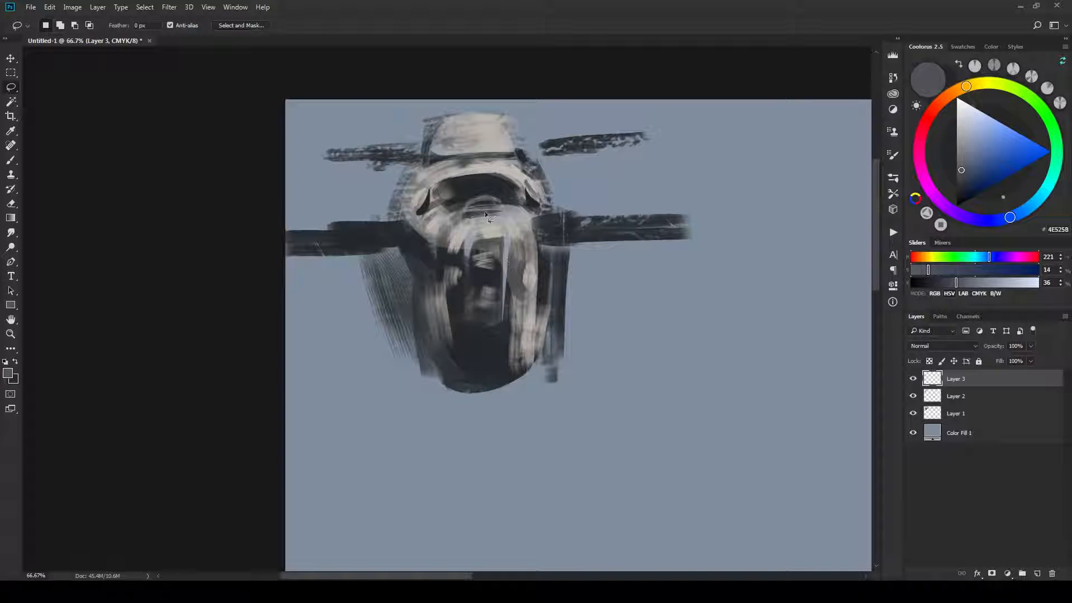
# Sample the light hull color, brighten it to E8E0CF, and paint a small highlight on the nose's upper right shoulder.
pyautogui.press('b')
pyautogui.keyDown('alt'); pyautogui.click(496, 226); pyautogui.keyUp('alt')
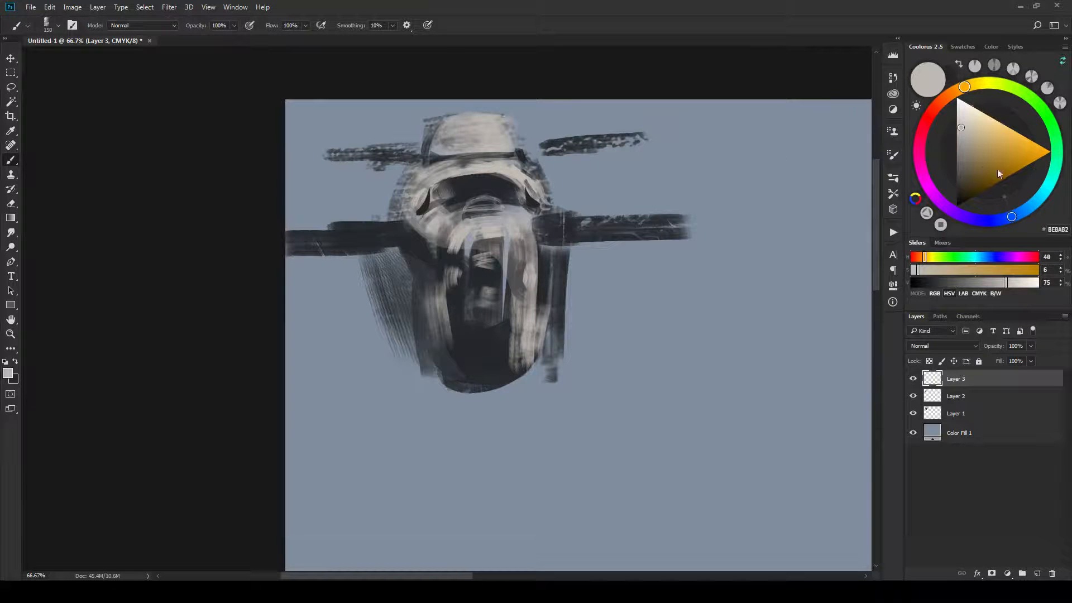
pyautogui.moveTo(964, 116); pyautogui.dragTo(965, 112)
pyautogui.press('[')
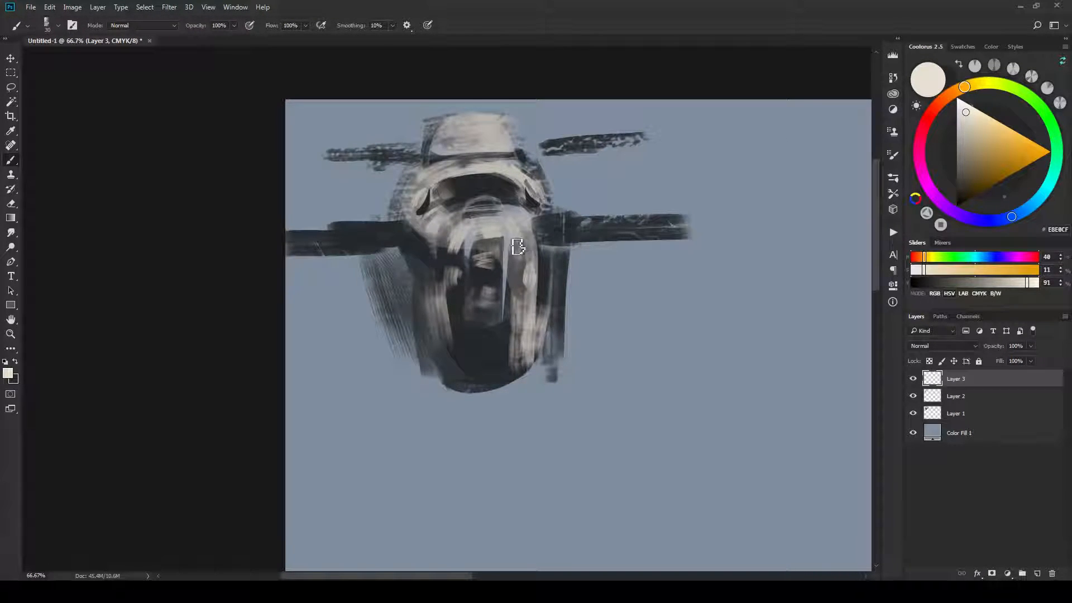
pyautogui.press('[')
pyautogui.press('[')
pyautogui.press('[')
pyautogui.press('[')
pyautogui.press('[')
pyautogui.press('[')
pyautogui.press('[')
pyautogui.press(']')
pyautogui.press(']')
pyautogui.moveTo(514, 228); pyautogui.dragTo(526, 245)
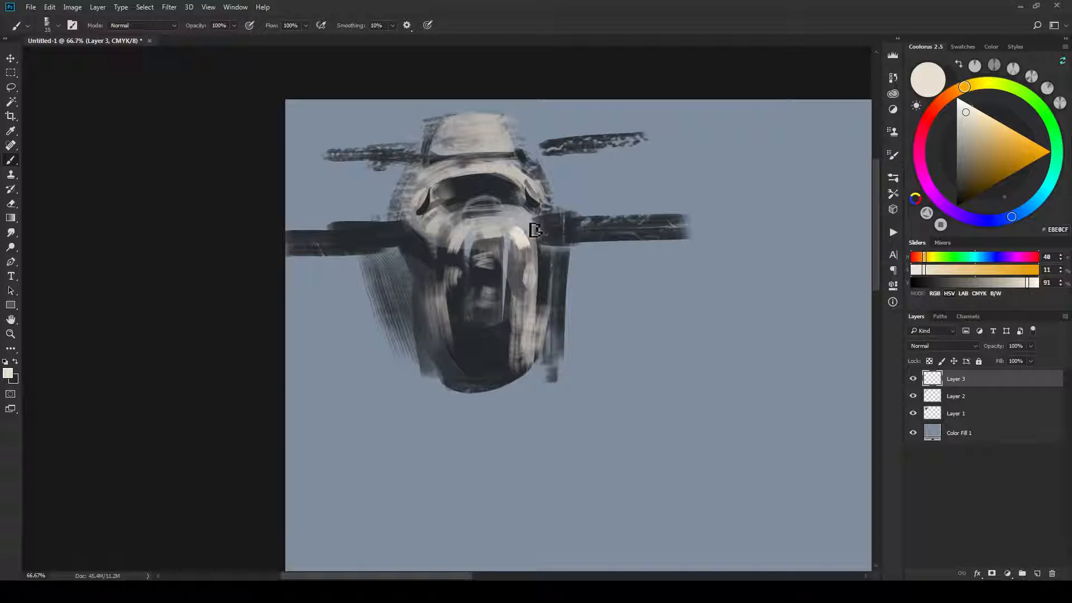
# Set the brush size to 15 and paint a thin light line along the nose's upper right edge.
pyautogui.press('[')
pyautogui.press('[')
pyautogui.press(']')
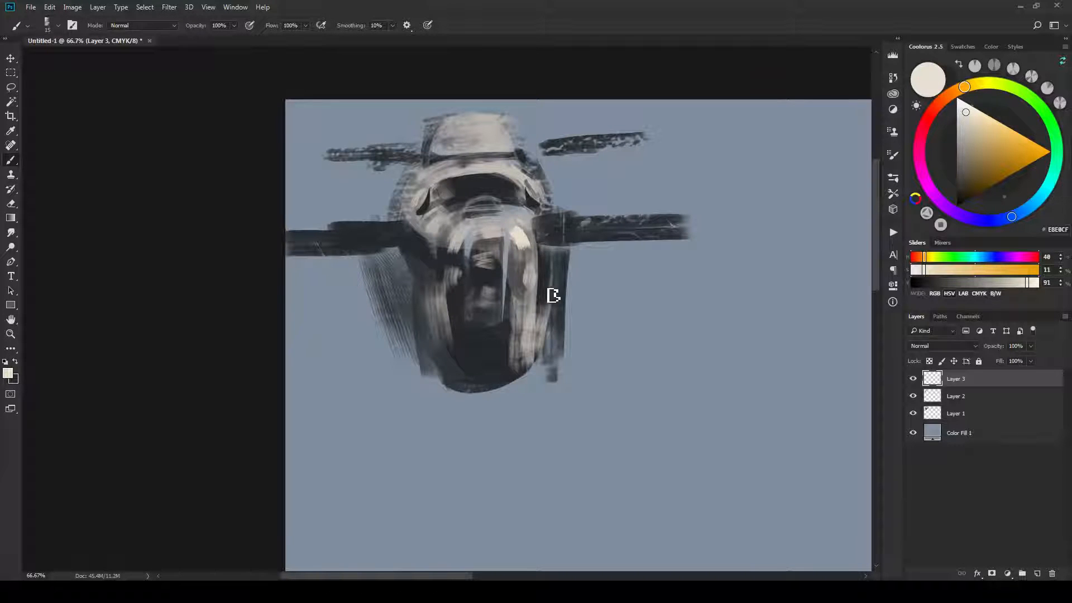
pyautogui.moveTo(533, 216); pyautogui.dragTo(543, 254)
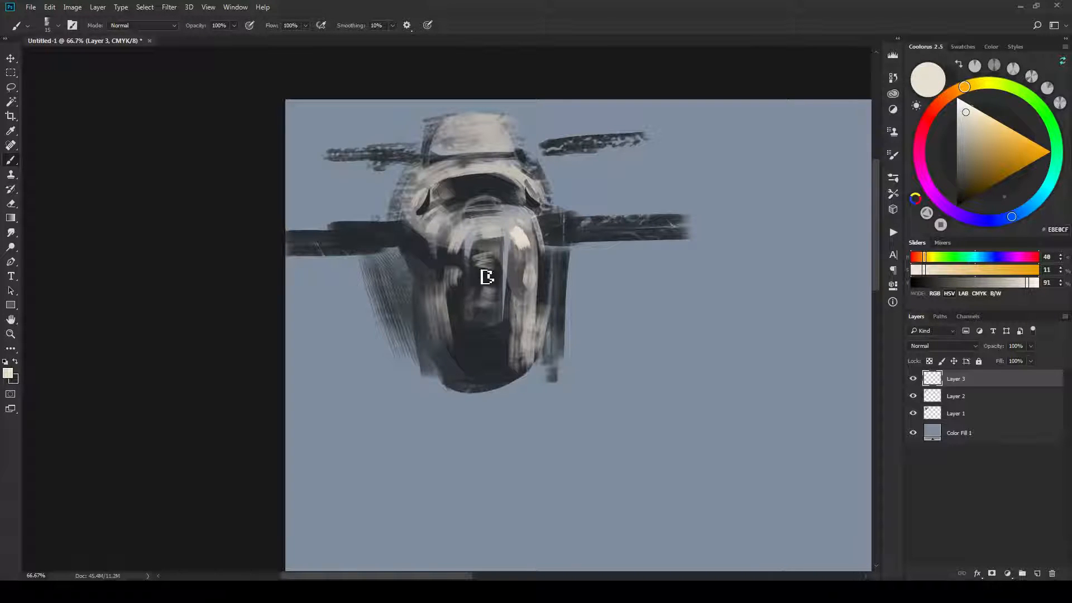
# Set the brush size to 40 and paint a broad light highlight down the hull's lower right side.
pyautogui.press(']')
pyautogui.press(']')
pyautogui.press(']')
pyautogui.press(']')
pyautogui.moveTo(524, 305); pyautogui.dragTo(520, 368)
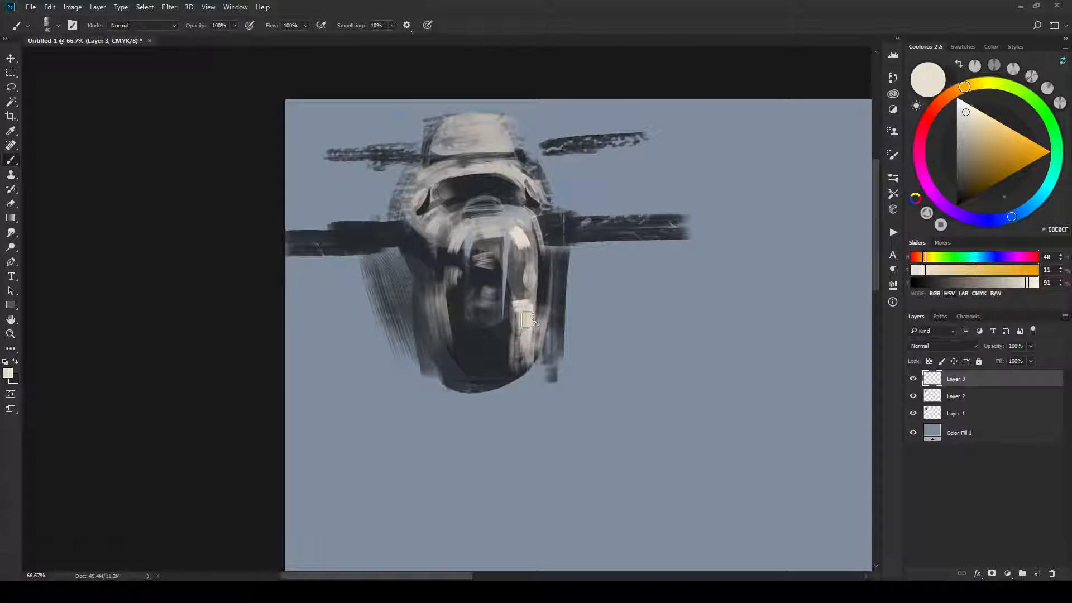
# Paint a fine light line along the hull's lower right edge with a size 5 brush and sample a nearby dark grey.
pyautogui.press('[')
pyautogui.press('[')
pyautogui.press('[')
pyautogui.press('[')
pyautogui.press('[')
pyautogui.press('[')
pyautogui.press('[')
pyautogui.moveTo(547, 314); pyautogui.dragTo(542, 343)
pyautogui.keyDown('alt'); pyautogui.click(548, 296); pyautogui.keyUp('alt')
pyautogui.keyDown('alt'); pyautogui.click(551, 312); pyautogui.keyUp('alt')
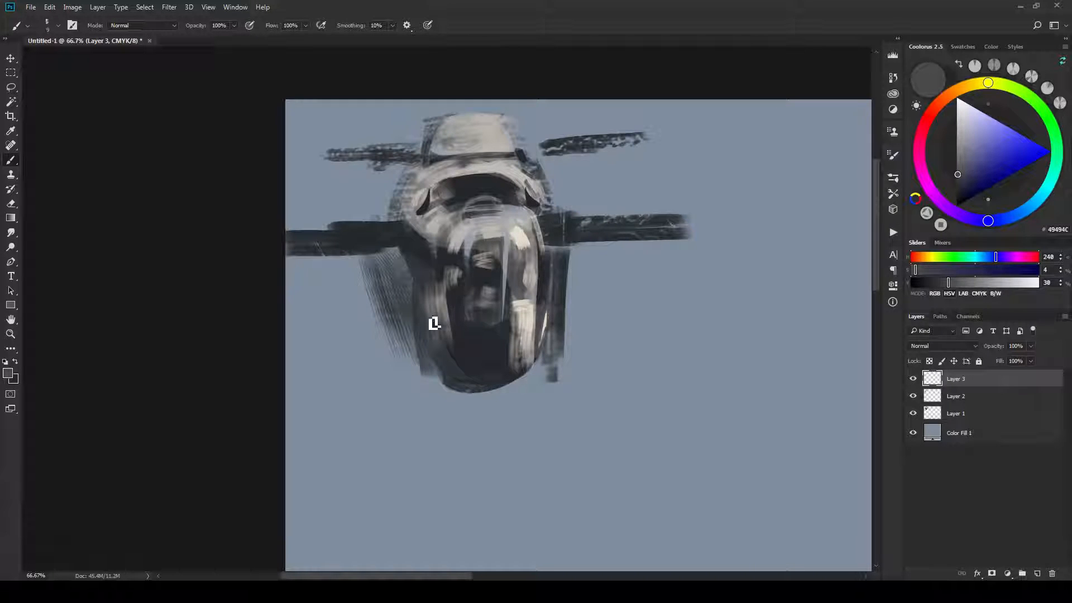
# Mix the orange A3761F from the sampled highlight color and paint thin orange markings down the hull's lower left side.
pyautogui.keyDown('alt'); pyautogui.click(547, 333); pyautogui.keyUp('alt')
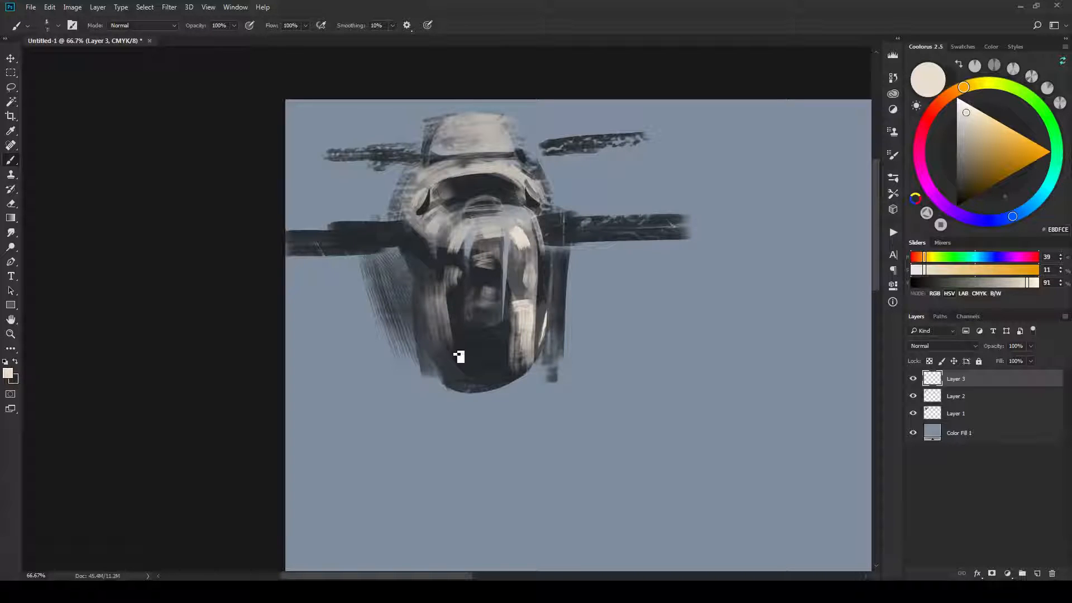
pyautogui.click(1003, 166)
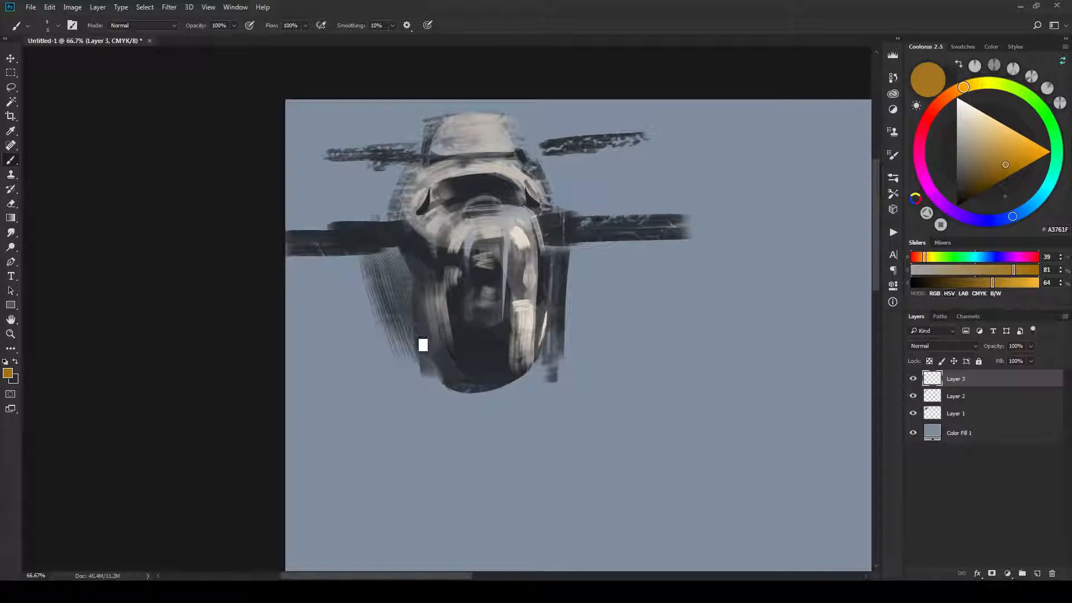
pyautogui.moveTo(431, 330)
pyautogui.mouseDown()
pyautogui.moveTo(440, 334)
pyautogui.moveTo(451, 367)
pyautogui.moveTo(440, 266)
pyautogui.moveTo(408, 318)
pyautogui.moveTo(443, 362)
pyautogui.mouseUp()
pyautogui.moveTo(437, 321); pyautogui.dragTo(443, 358)
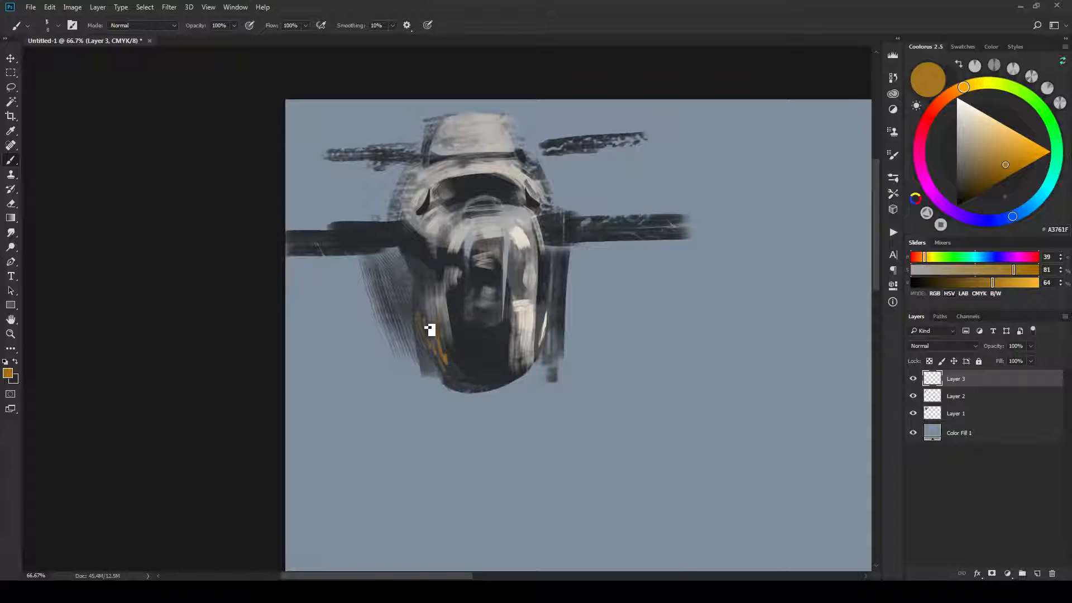
pyautogui.moveTo(416, 311)
pyautogui.mouseDown()
pyautogui.moveTo(410, 305)
pyautogui.moveTo(412, 317)
pyautogui.mouseUp()
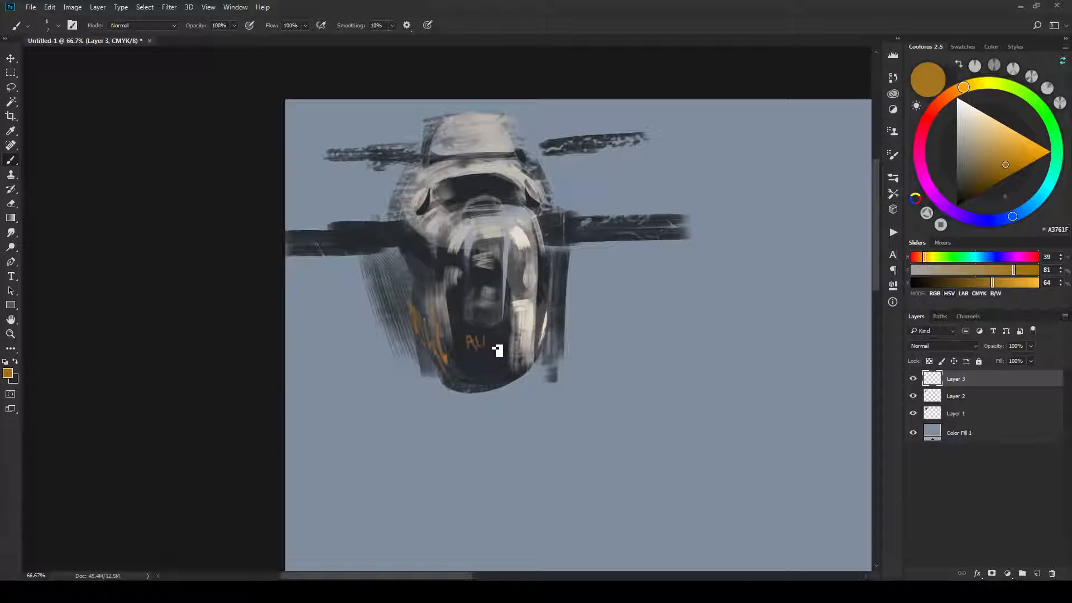
pyautogui.moveTo(489, 343); pyautogui.dragTo(492, 349)
pyautogui.hotkey('ctrl', 'z')
pyautogui.hotkey('ctrl', 'z')
pyautogui.hotkey('ctrl', 'z')
pyautogui.press('z')
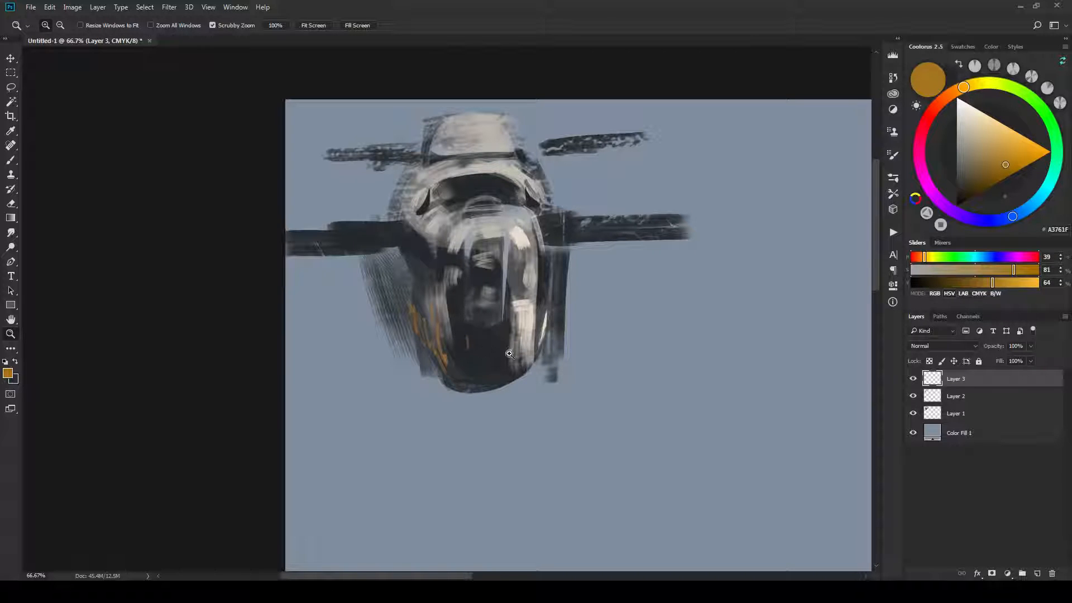
pyautogui.press('b')
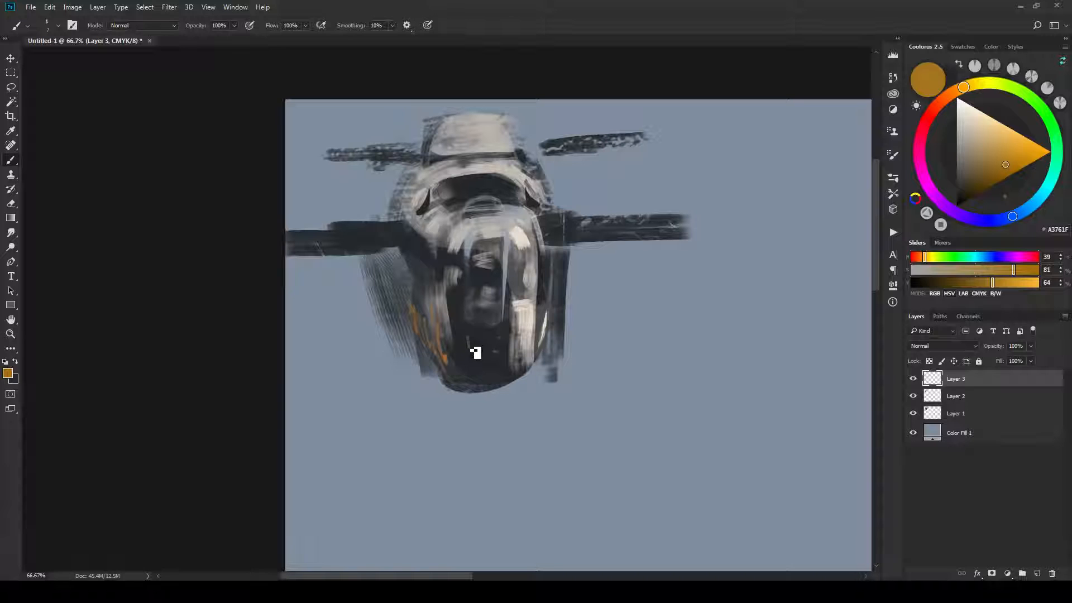
# Hand-letter the name in orange A3761F across the lower nose, cleaning it up with the sampled dark 222429.
pyautogui.keyDown('alt'); pyautogui.click(476, 353); pyautogui.keyUp('alt')
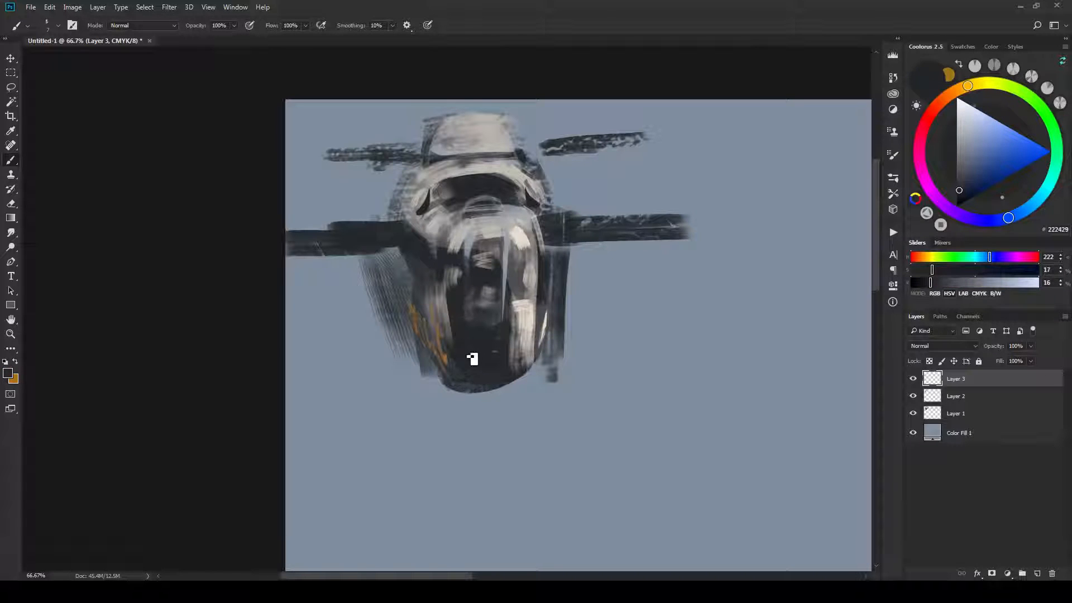
pyautogui.press('x')
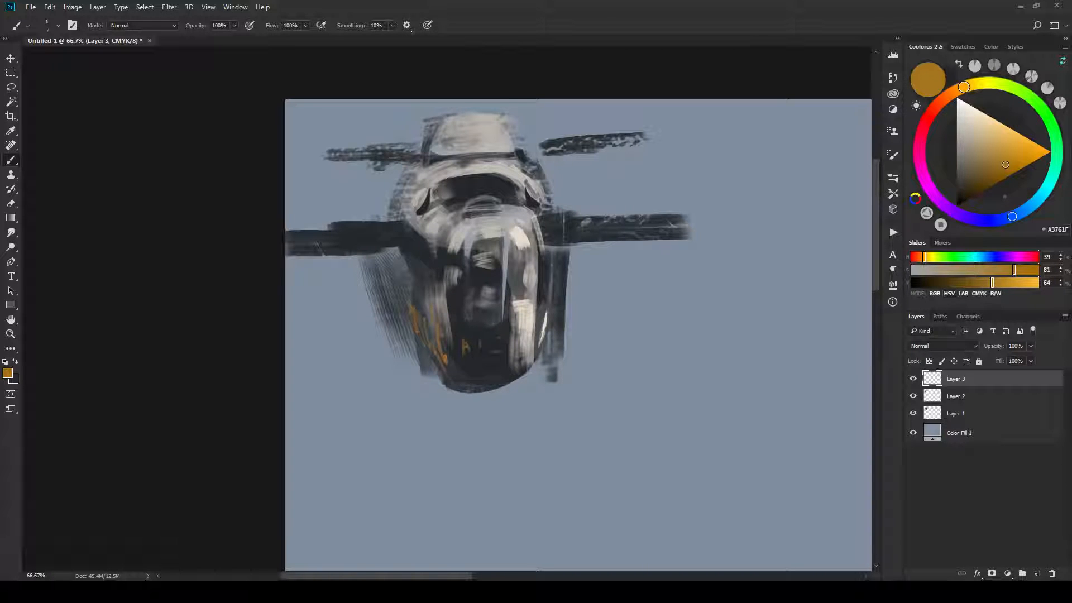
pyautogui.moveTo(476, 348); pyautogui.dragTo(484, 354)
pyautogui.press('x')
pyautogui.press('x')
pyautogui.moveTo(488, 353)
pyautogui.mouseDown()
pyautogui.moveTo(491, 384)
pyautogui.moveTo(500, 356)
pyautogui.mouseUp()
# Dab two small orange markings on the nose's right side near the wing joint, using brush sizes 20 and 15.
pyautogui.press(']')
pyautogui.press(']')
pyautogui.press(']')
pyautogui.press(']')
pyautogui.click(541, 231)
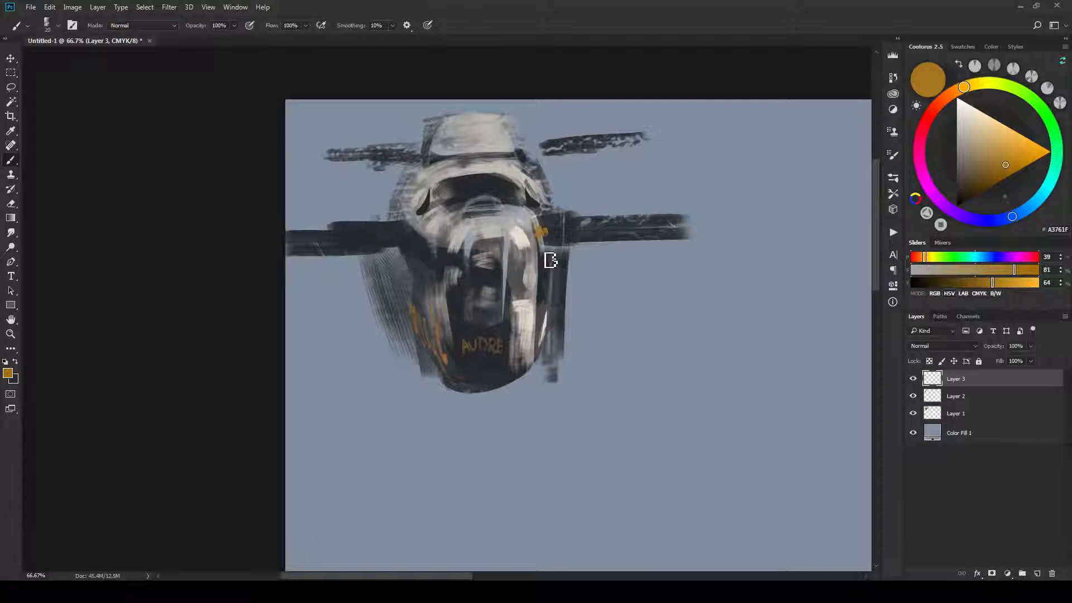
pyautogui.press('[')
pyautogui.click(547, 254)
# Mix the blue 285978, set the brush size to 70, and paint a blue patch on the nose's upper central panel.
pyautogui.click(989, 174)
pyautogui.moveTo(1011, 217); pyautogui.dragTo(1017, 214)
pyautogui.click(1030, 209)
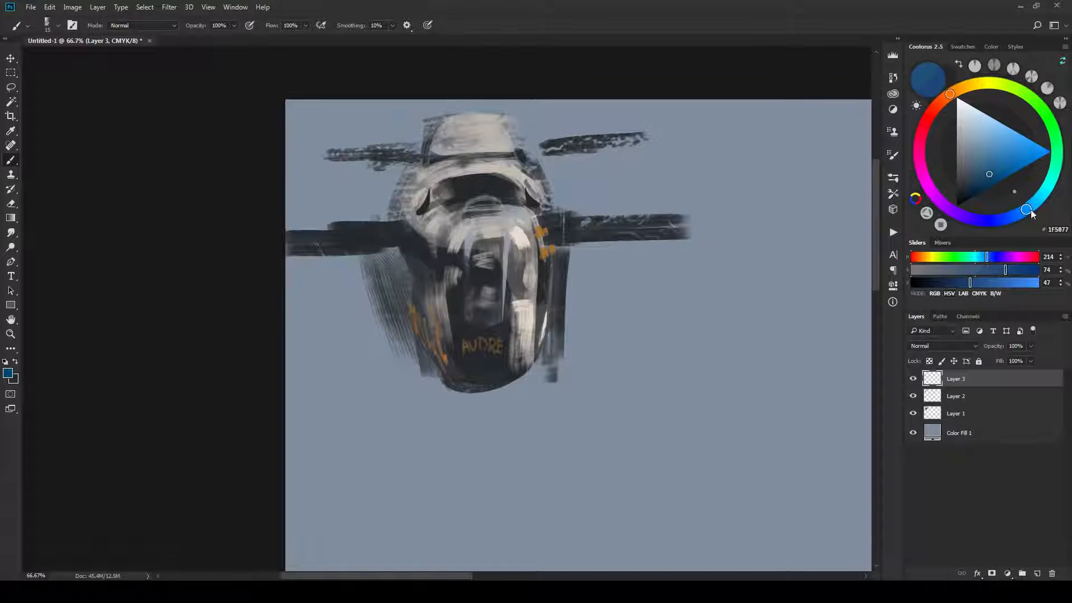
pyautogui.click(977, 171)
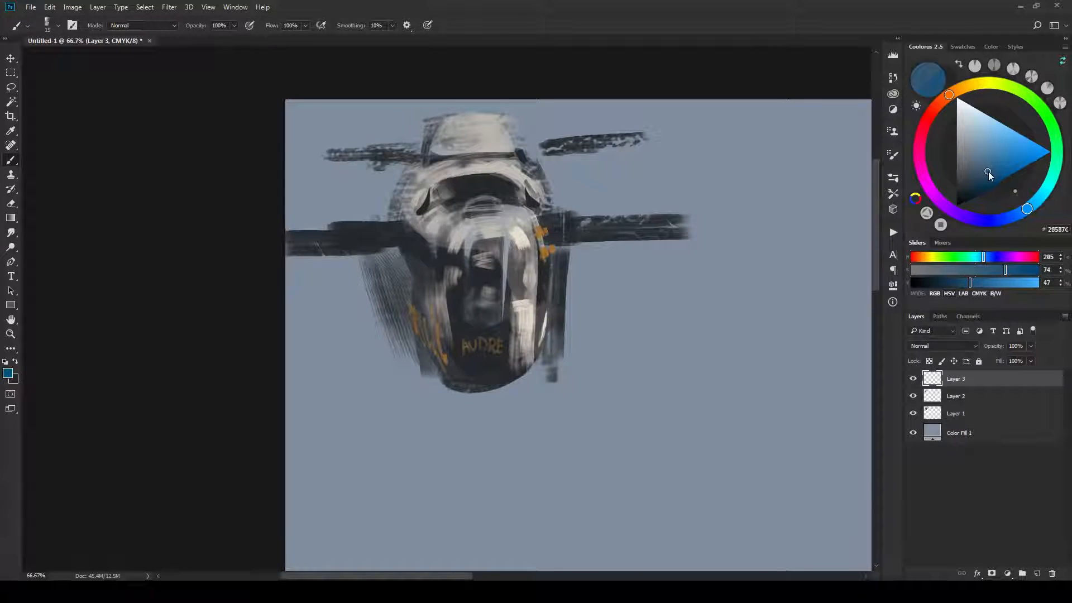
pyautogui.click(987, 171)
pyautogui.press(']')
pyautogui.press(']')
pyautogui.press(']')
pyautogui.press(']')
pyautogui.press(']')
pyautogui.moveTo(483, 245); pyautogui.dragTo(493, 274)
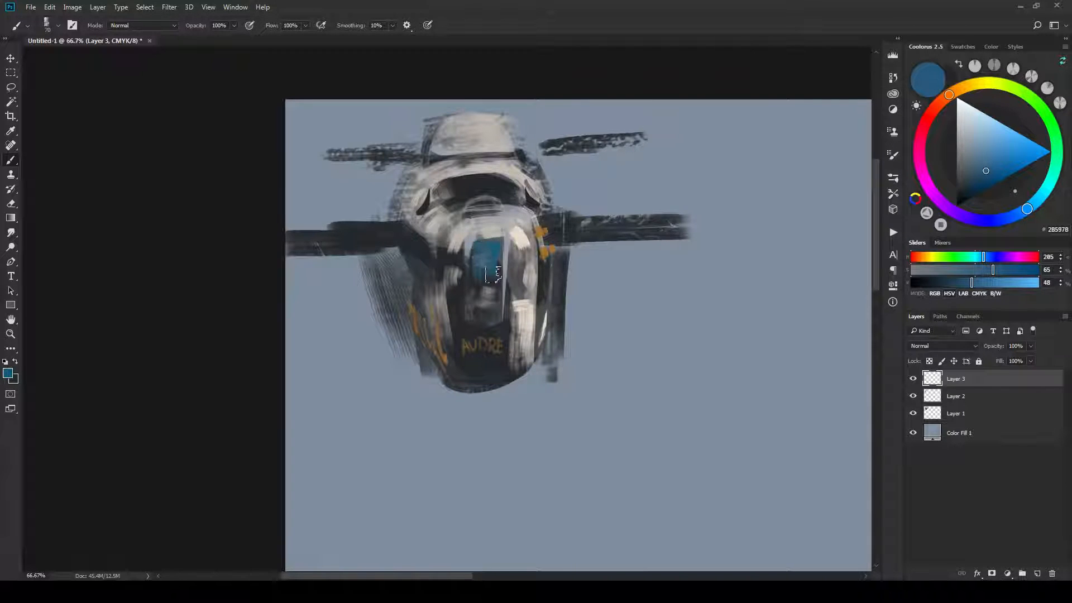
# Reduce the brush size to 30 and paint a blue stroke on the hull just left of the nose's top.
pyautogui.press('[')
pyautogui.press('[')
pyautogui.press('[')
pyautogui.press('[')
pyautogui.moveTo(456, 221); pyautogui.dragTo(445, 226)
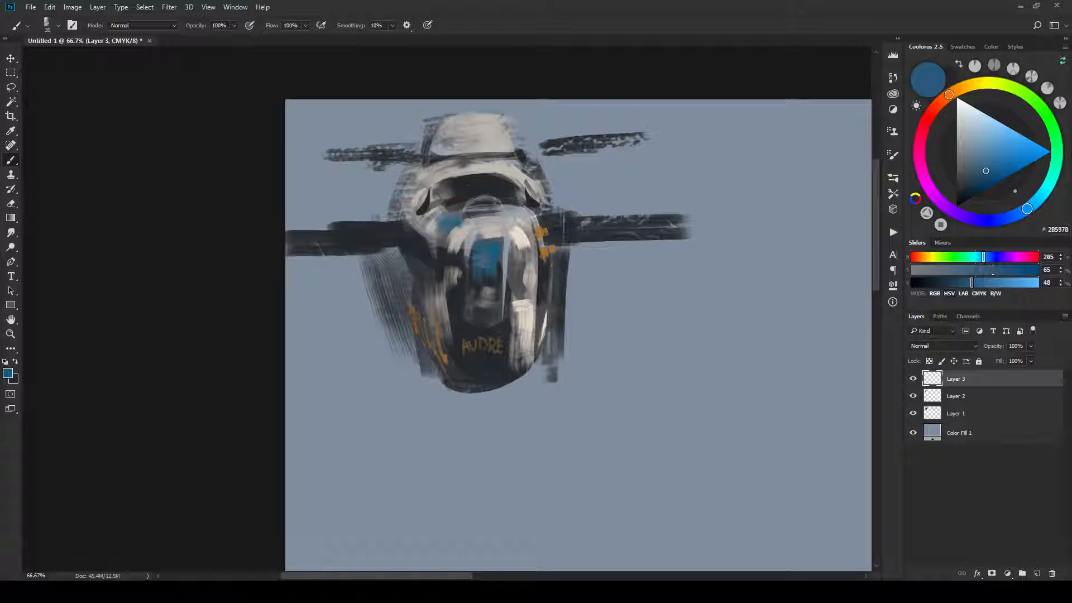
# Add small blue reflections to the canopy's left part, the left side window and the nose's left side with smaller brushes.
pyautogui.press('[')
pyautogui.moveTo(444, 201)
pyautogui.mouseDown()
pyautogui.moveTo(452, 182)
pyautogui.moveTo(469, 201)
pyautogui.moveTo(422, 224)
pyautogui.mouseUp()
pyautogui.press('[')
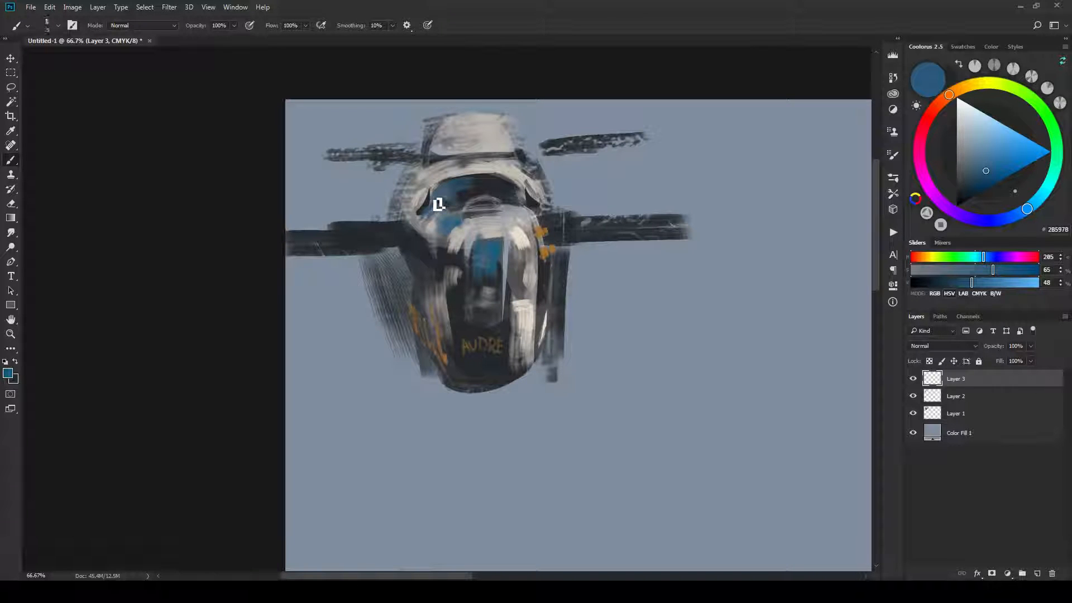
pyautogui.moveTo(428, 198)
pyautogui.mouseDown()
pyautogui.moveTo(413, 211)
pyautogui.moveTo(432, 194)
pyautogui.moveTo(415, 201)
pyautogui.mouseUp()
pyautogui.moveTo(442, 244); pyautogui.dragTo(438, 257)
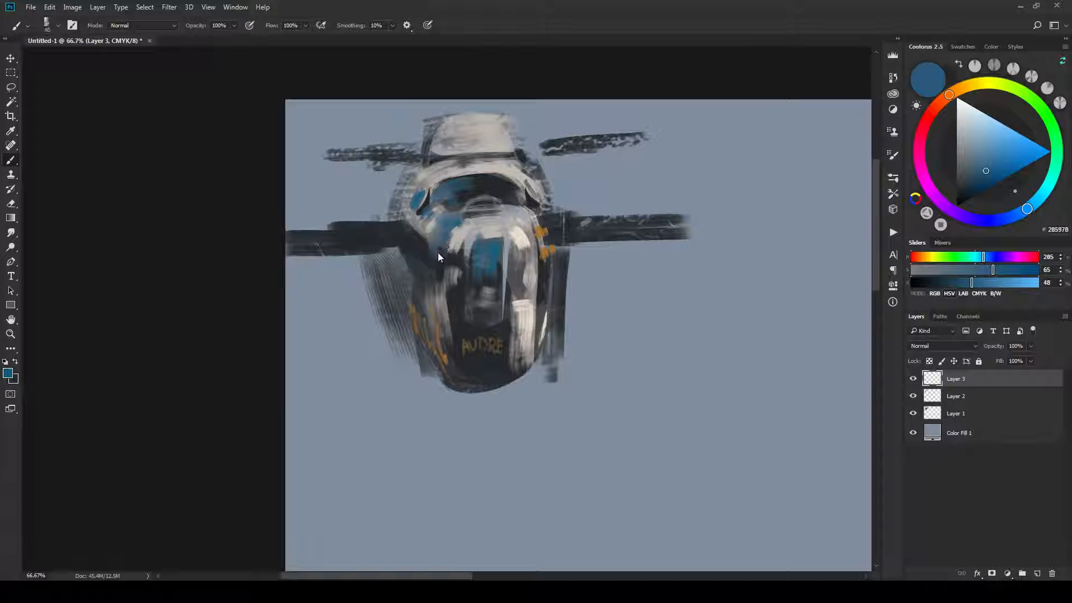
# Paint blue reflections along the left wing's upper edge and the hull's left side with a size 50 brush.
pyautogui.press(']')
pyautogui.press(']')
pyautogui.press(']')
pyautogui.press(']')
pyautogui.press(']')
pyautogui.press(']')
pyautogui.press(']')
pyautogui.press(']')
pyautogui.press('[')
pyautogui.press('[')
pyautogui.press('[')
pyautogui.press('[')
pyautogui.press('[')
pyautogui.moveTo(305, 223); pyautogui.dragTo(438, 231)
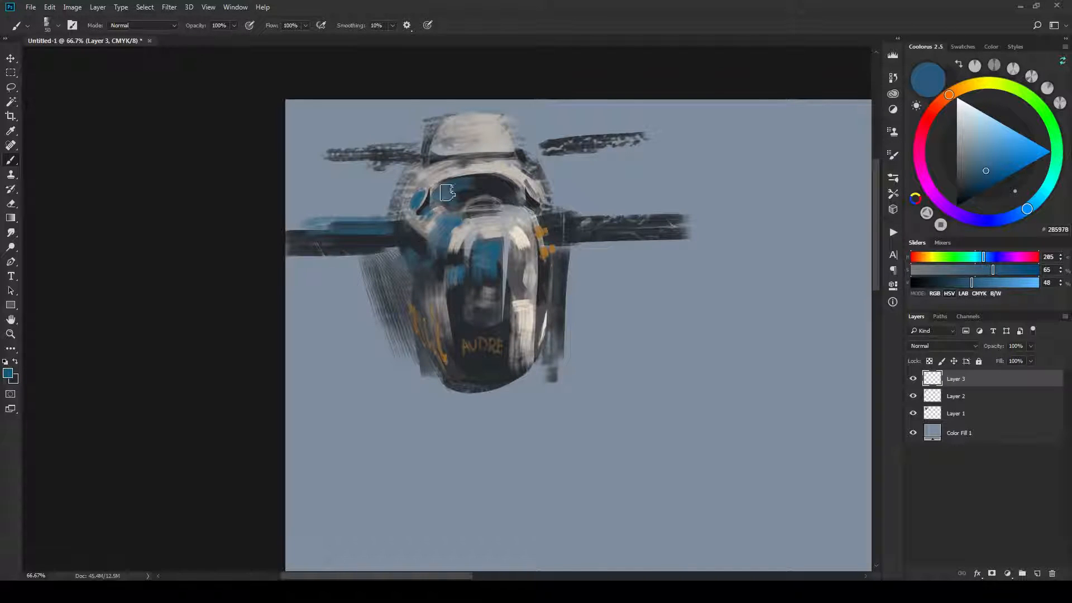
# Paint blue strokes on the left part of the rear hull panel and across the nose's lower central panel.
pyautogui.moveTo(443, 146); pyautogui.dragTo(442, 149)
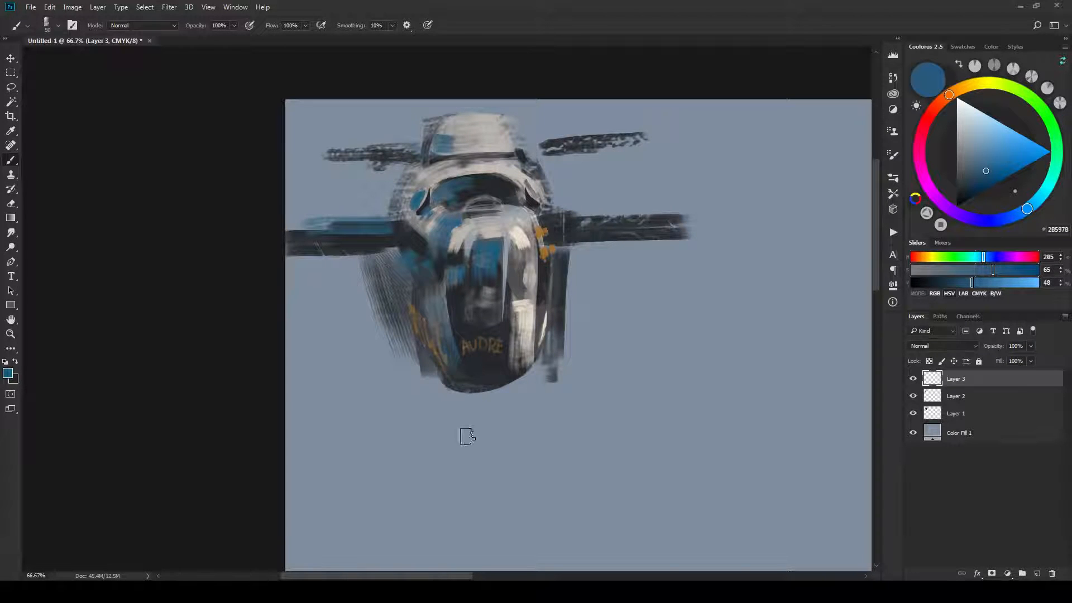
pyautogui.moveTo(503, 312); pyautogui.dragTo(461, 312)
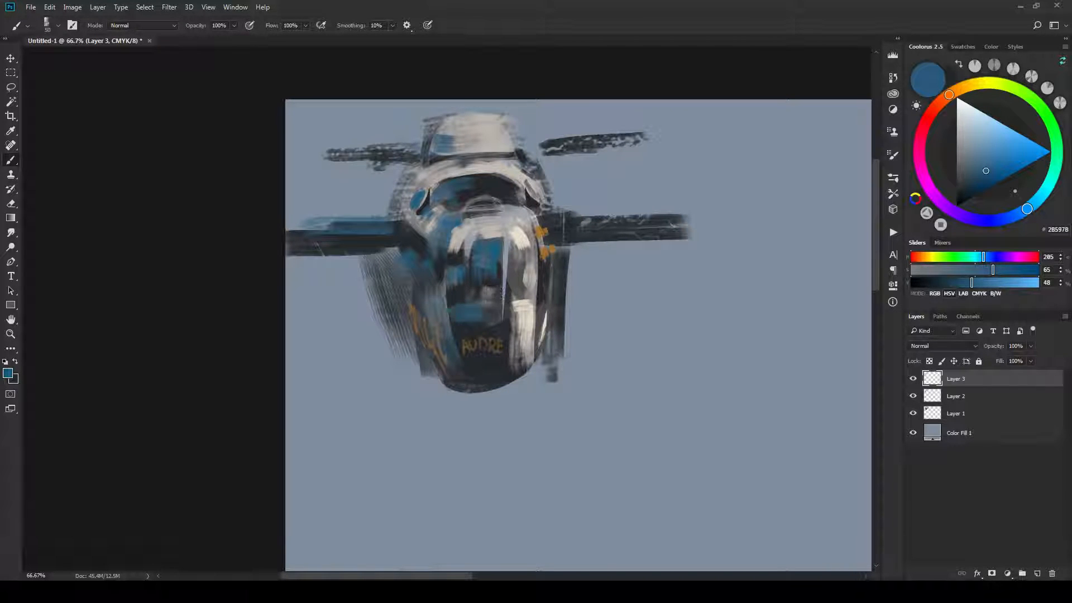
# Break up the blue patches on the nose's central panel with sampled darks 363A40 and 262C33, reducing the brush size.
pyautogui.keyDown('alt'); pyautogui.click(497, 314); pyautogui.keyUp('alt')
pyautogui.keyDown('alt'); pyautogui.click(497, 316); pyautogui.keyUp('alt')
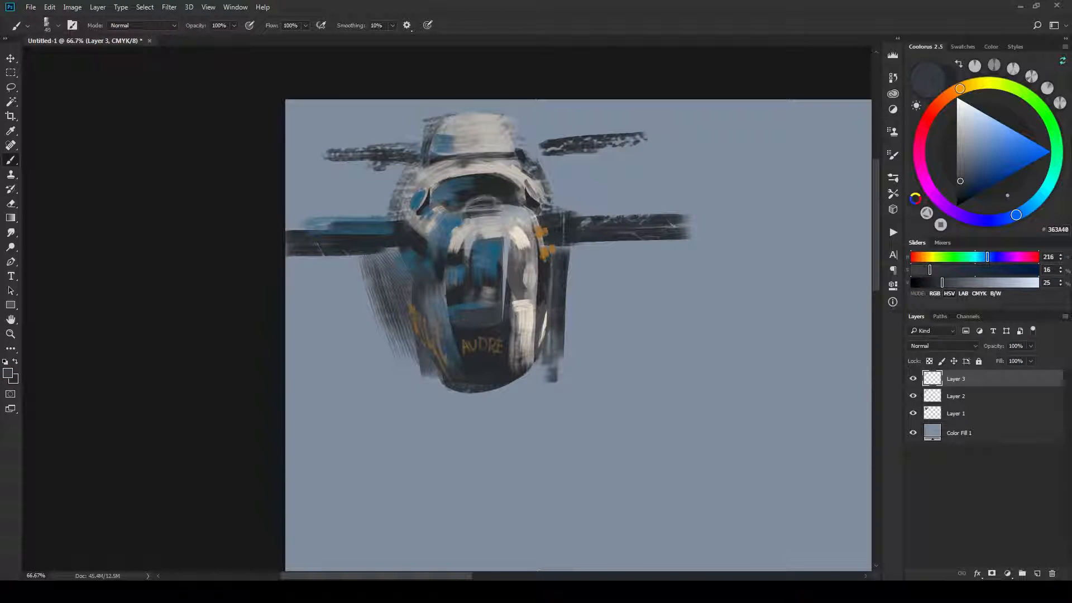
pyautogui.moveTo(494, 263)
pyautogui.mouseDown()
pyautogui.moveTo(489, 278)
pyautogui.moveTo(462, 276)
pyautogui.moveTo(489, 285)
pyautogui.mouseUp()
pyautogui.press('[')
pyautogui.press('[')
pyautogui.press('[')
pyautogui.press('[')
pyautogui.keyDown('alt'); pyautogui.click(488, 259); pyautogui.keyUp('alt')
pyautogui.press('[')
pyautogui.keyDown('alt'); pyautogui.click(484, 278); pyautogui.keyUp('alt')
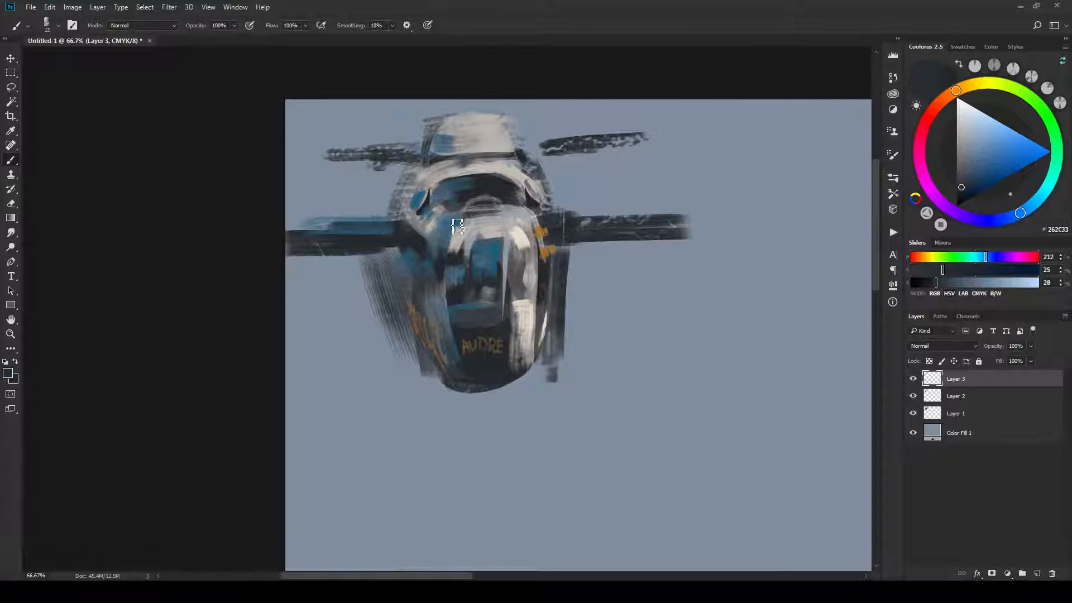
# Shape the nose's upper left corner with sampled light and dark tones, including 232728, using brush sizes 30 and 20.
pyautogui.press('[')
pyautogui.press('[')
pyautogui.press(']')
pyautogui.press(']')
pyautogui.press(']')
pyautogui.press(']')
pyautogui.press('[')
pyautogui.keyDown('alt'); pyautogui.click(473, 232); pyautogui.keyUp('alt')
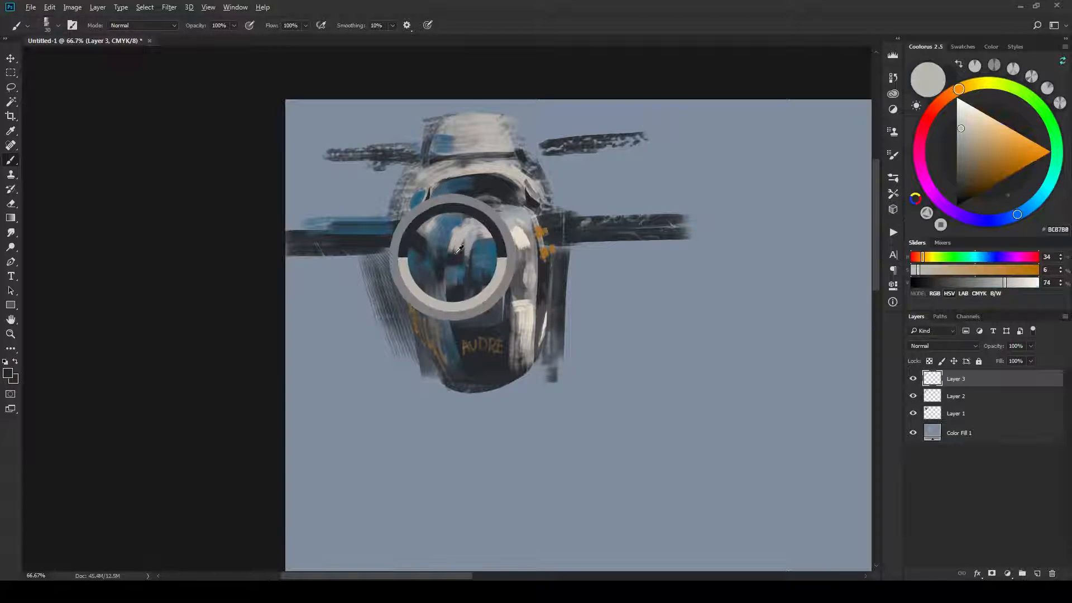
pyautogui.press('[')
pyautogui.press('[')
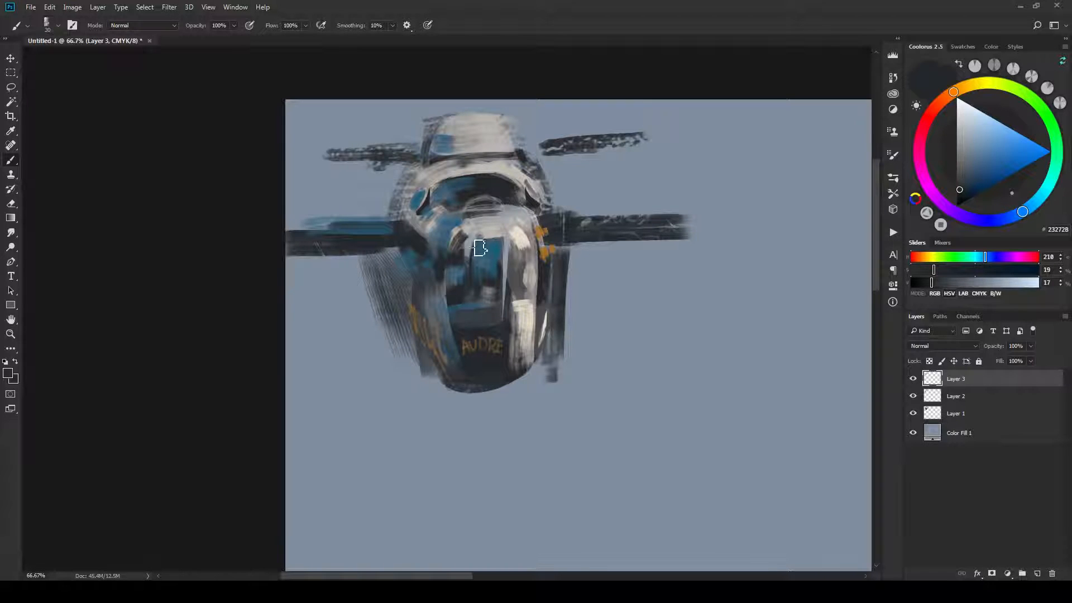
# Refine the blue and light grey rim at the nose's upper left corner with sampled colors, including B1AFAC.
pyautogui.keyDown('alt'); pyautogui.click(483, 245); pyautogui.keyUp('alt')
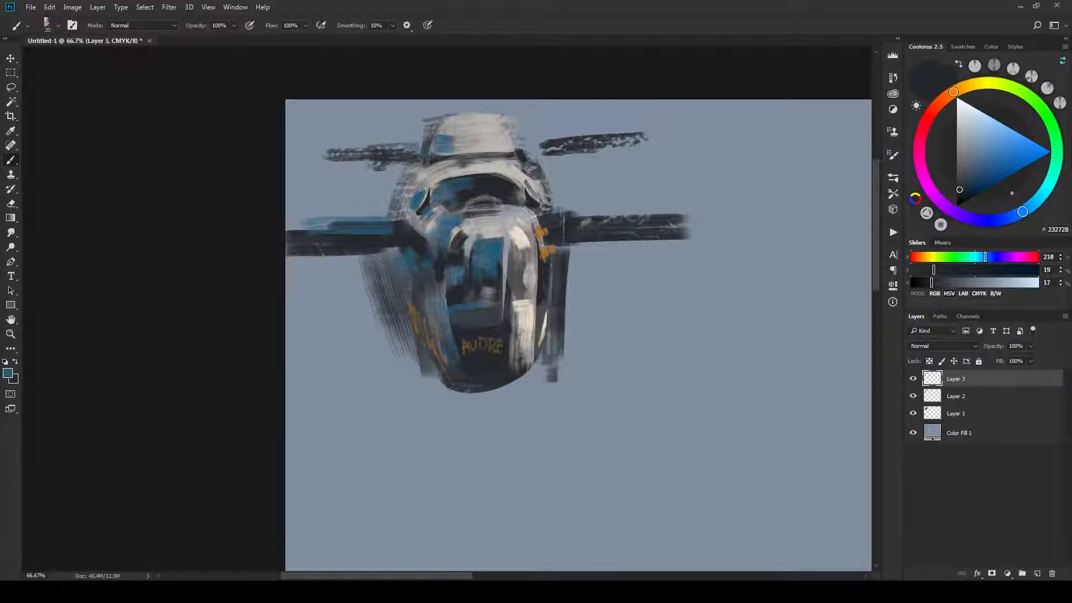
pyautogui.keyDown('alt'); pyautogui.click(465, 239); pyautogui.keyUp('alt')
pyautogui.keyDown('alt'); pyautogui.click(460, 240); pyautogui.keyUp('alt')
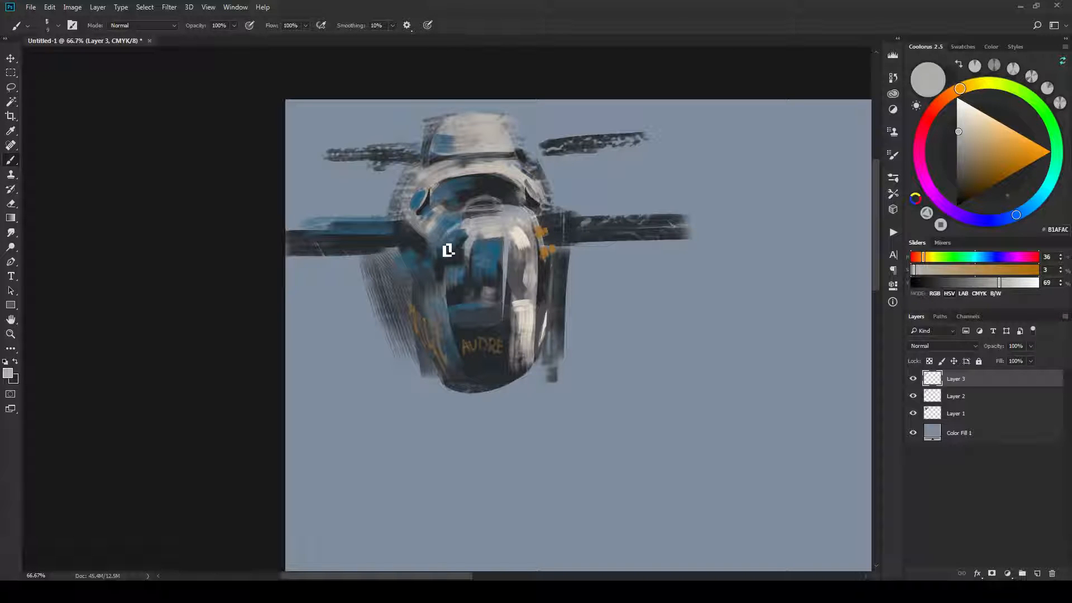
# Sample the light E5DDCD and paint highlights along the nose's top rim and the small arc in front of the canopy.
pyautogui.keyDown('alt'); pyautogui.click(522, 237); pyautogui.keyUp('alt')
pyautogui.moveTo(529, 244); pyautogui.dragTo(514, 229)
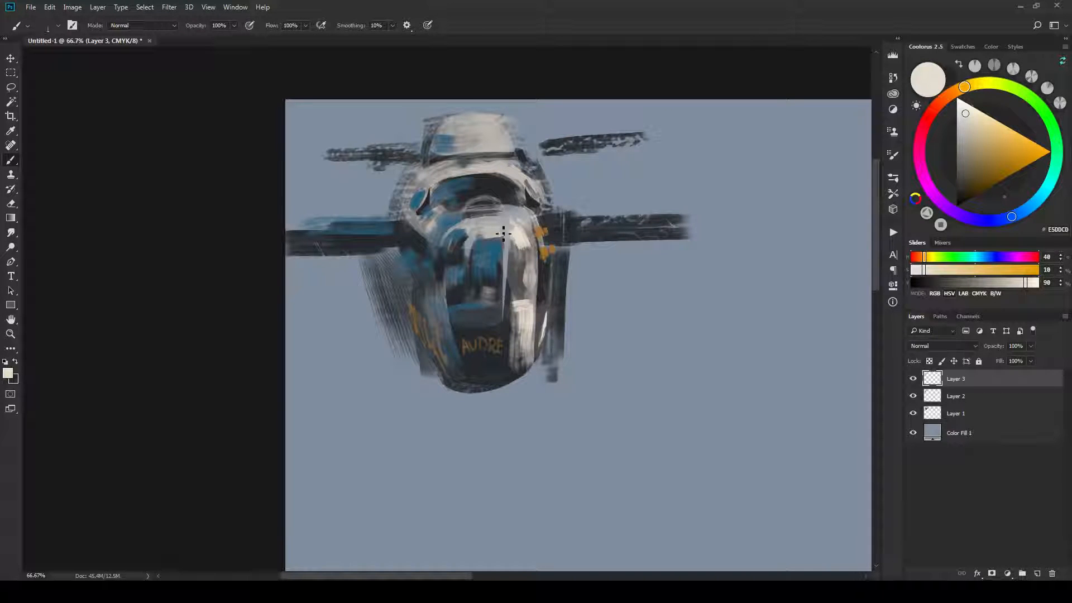
pyautogui.press(']')
pyautogui.moveTo(444, 247)
pyautogui.mouseDown()
pyautogui.moveTo(463, 224)
pyautogui.moveTo(531, 242)
pyautogui.mouseUp()
pyautogui.moveTo(452, 244); pyautogui.dragTo(518, 236)
pyautogui.moveTo(467, 211); pyautogui.dragTo(502, 208)
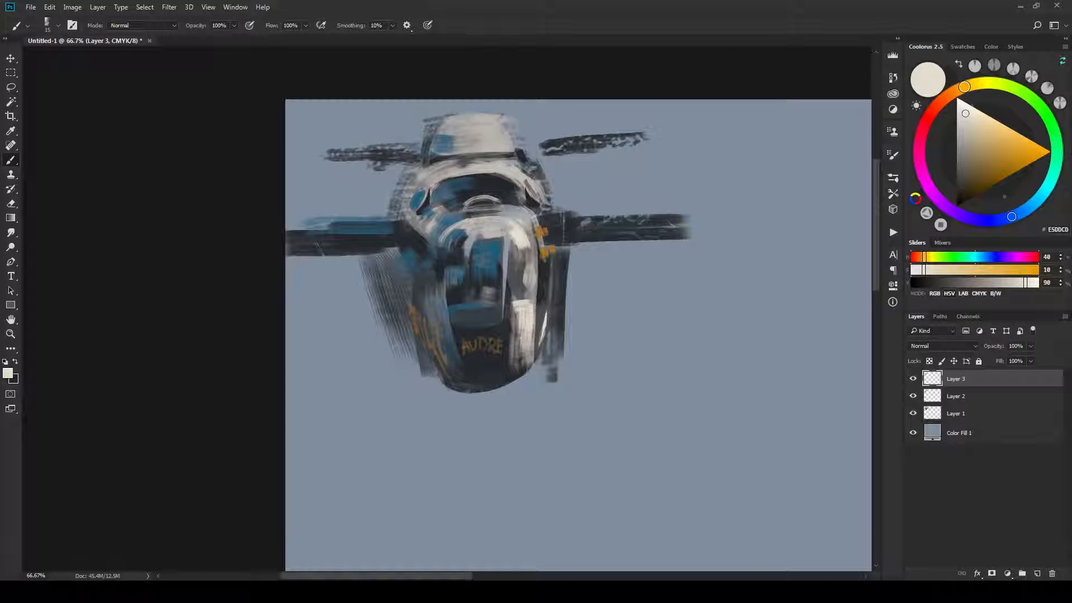
# Sharpen the nose's top rim and the arc above it by alternating dark 222429 and light E5DDCD strokes.
pyautogui.press('[')
pyautogui.press('x')
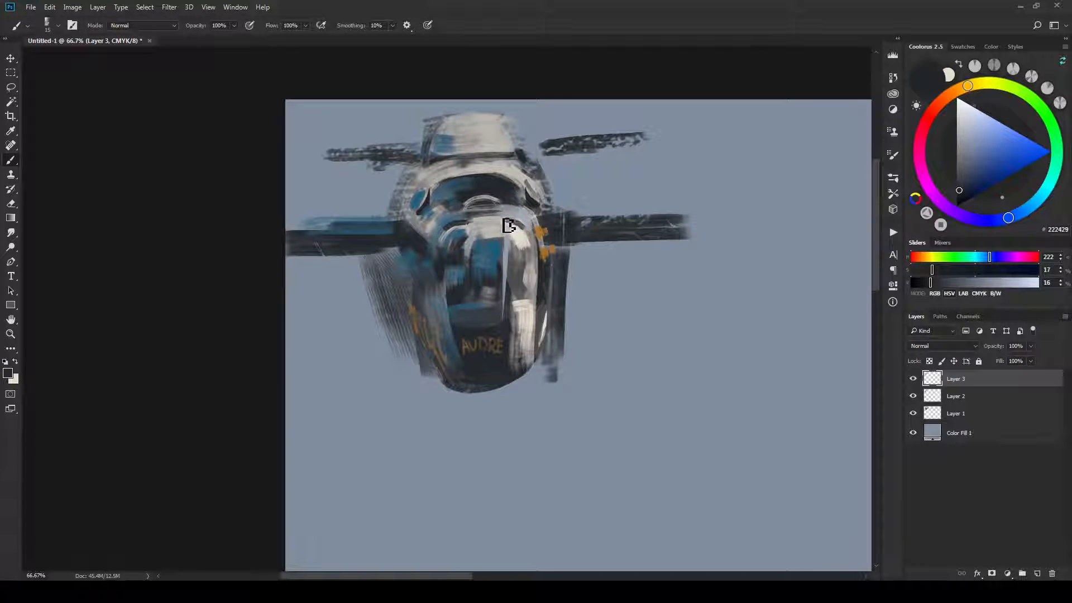
pyautogui.press('x')
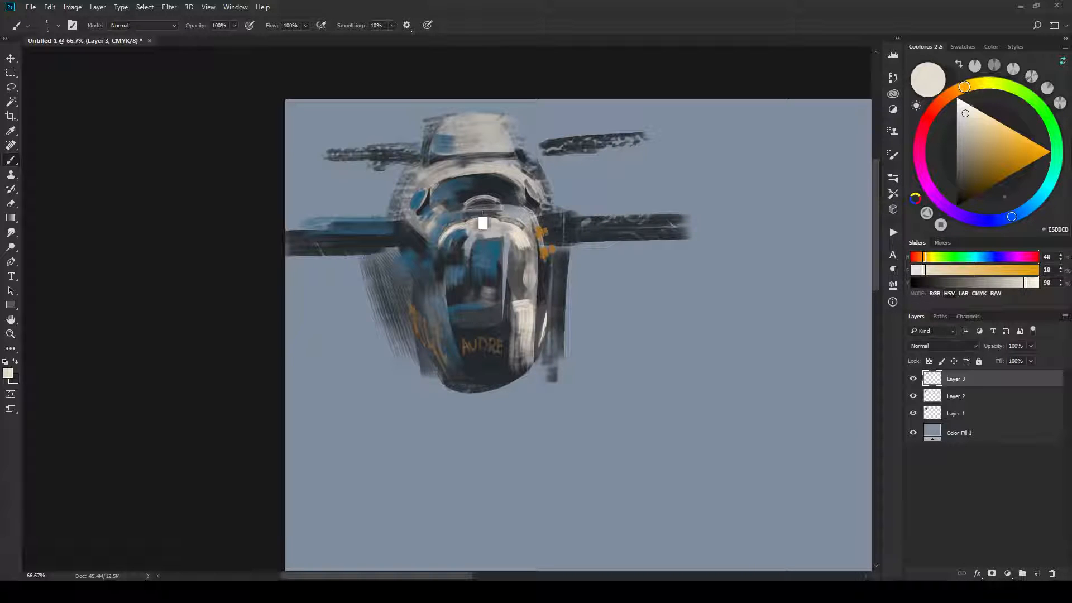
pyautogui.press('x')
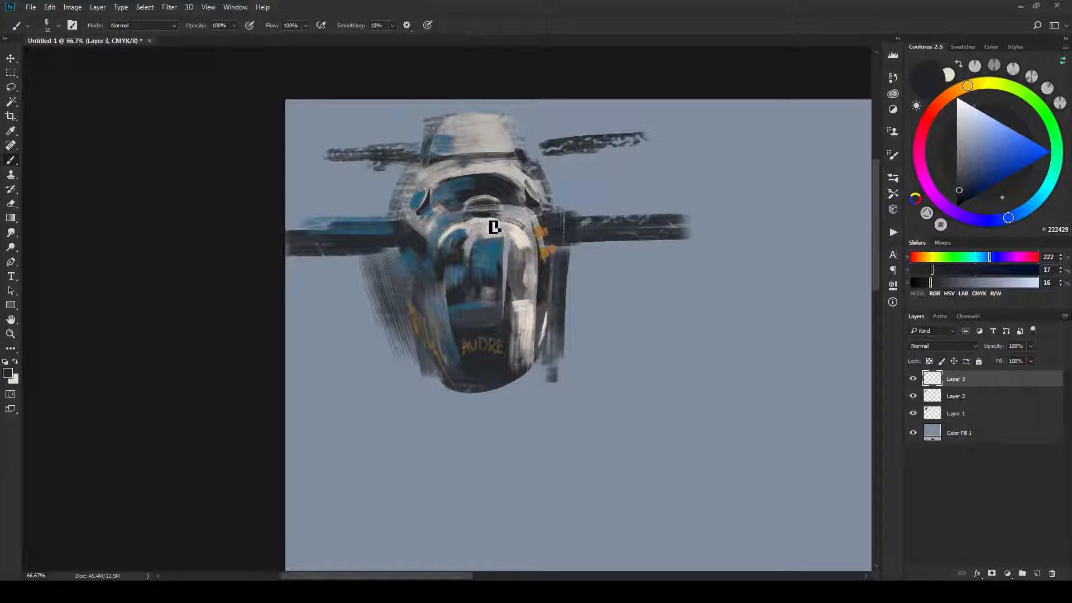
pyautogui.press('x')
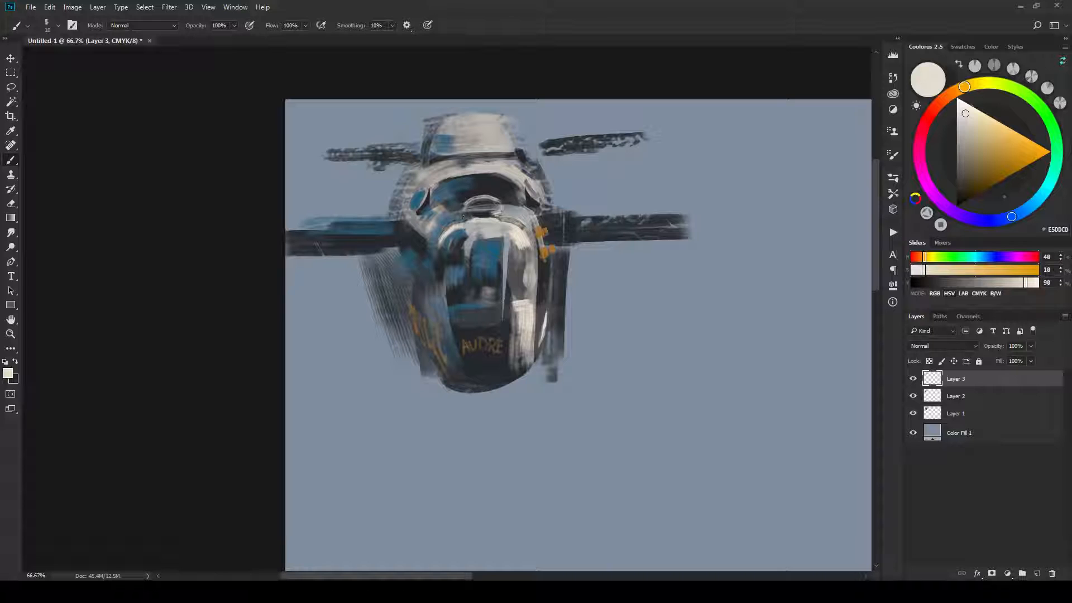
# Paint dark 222429 accents on the canopy frame and broader dark shading across the rear hull panel's lower part.
pyautogui.press('x')
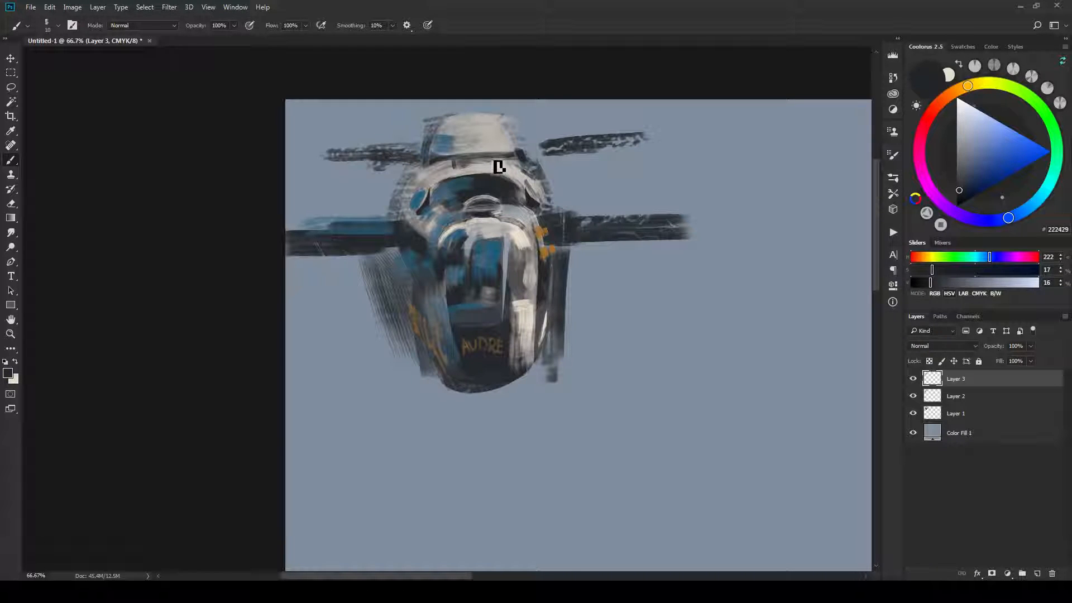
pyautogui.press(']')
pyautogui.press(']')
pyautogui.press(']')
pyautogui.press(']')
pyautogui.press(']')
pyautogui.press('[')
pyautogui.press('[')
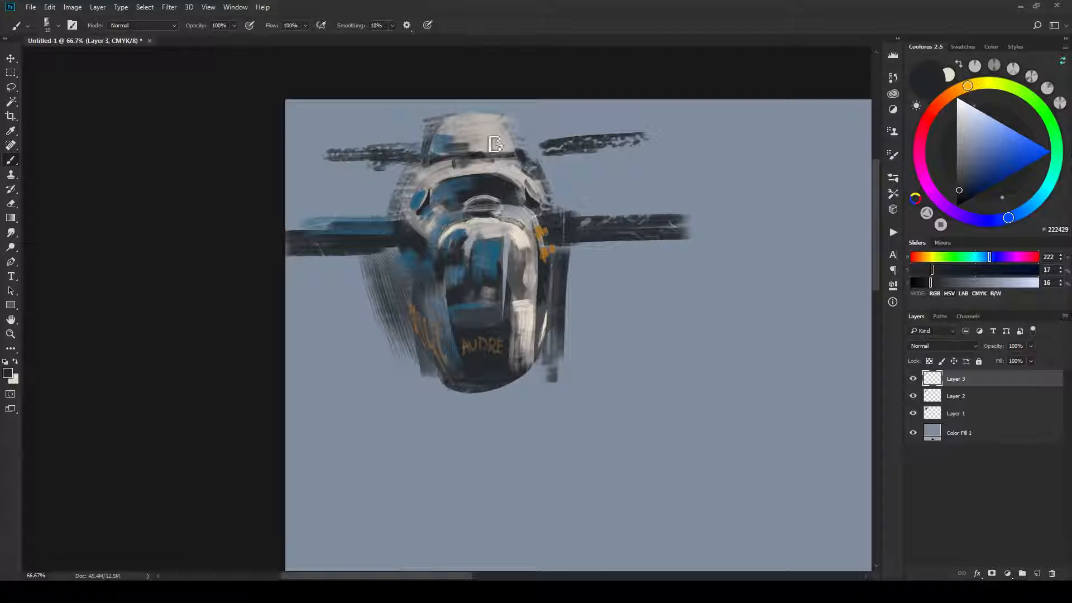
pyautogui.press(']')
pyautogui.press(']')
pyautogui.press(']')
pyautogui.press(']')
pyautogui.moveTo(485, 140); pyautogui.dragTo(487, 147)
# Add smaller dark 222429 strokes to the rear hull panel's upper left and upper right areas.
pyautogui.press('[')
pyautogui.press('[')
pyautogui.press('[')
pyautogui.press('[')
pyautogui.press('[')
pyautogui.moveTo(468, 145)
pyautogui.mouseDown()
pyautogui.moveTo(471, 135)
pyautogui.moveTo(457, 127)
pyautogui.mouseUp()
pyautogui.press(']')
pyautogui.moveTo(491, 126); pyautogui.dragTo(492, 132)
# Smudge the dark strokes on the rear hull panel into a soft grey tone at 92% strength with a size 60 brush.
pyautogui.press('r')
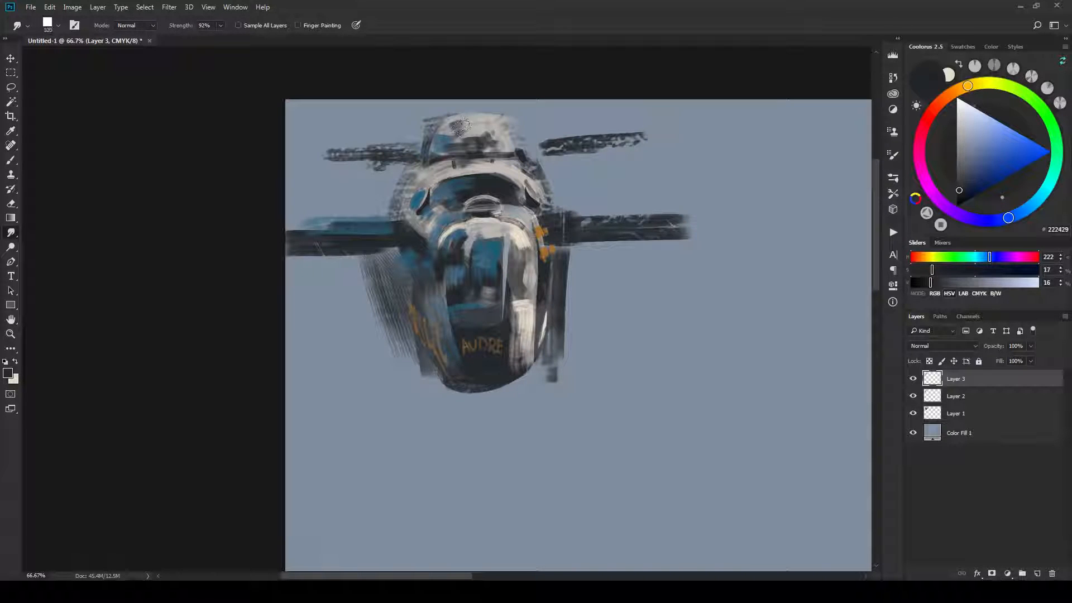
pyautogui.press('[')
pyautogui.moveTo(458, 125); pyautogui.dragTo(467, 128)
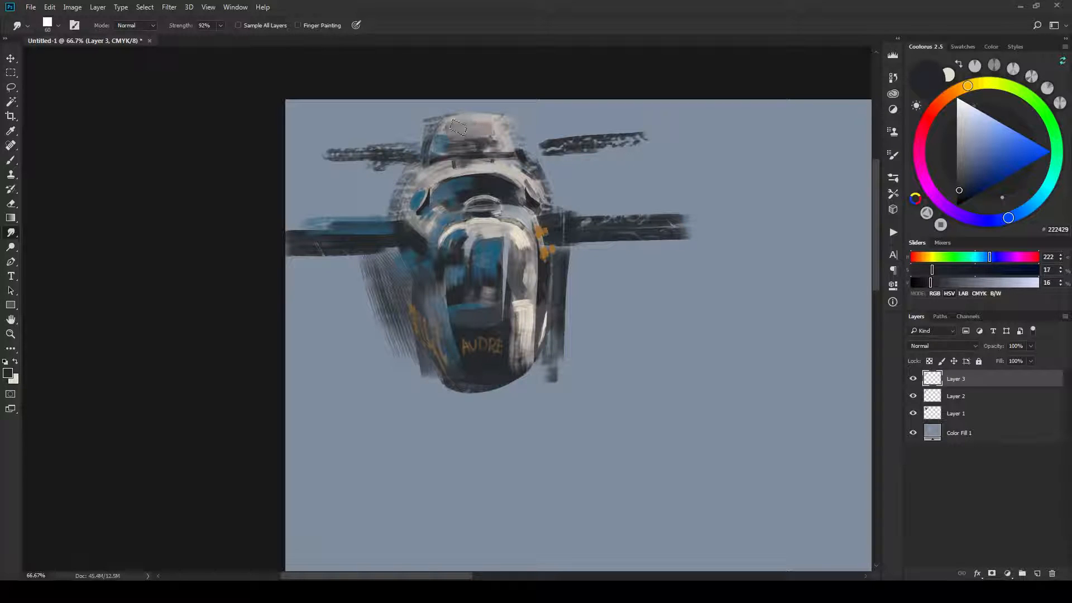
pyautogui.press('b')
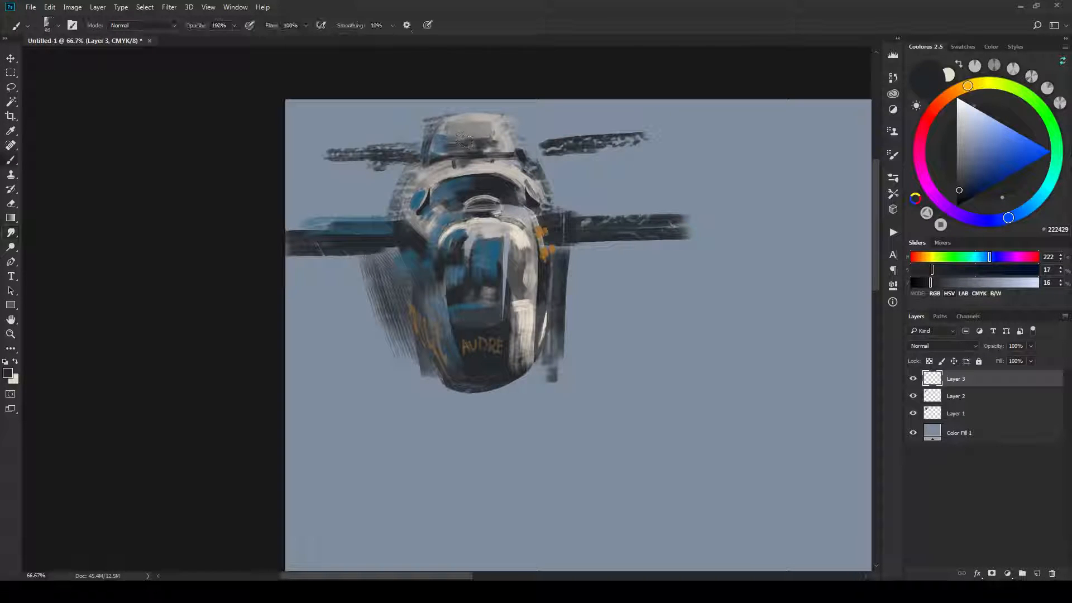
# Sample light E5DDCD and paint thin highlight strokes around the rear hull panel's frame with a smaller brush.
pyautogui.keyDown('alt'); pyautogui.click(438, 150); pyautogui.keyUp('alt')
pyautogui.press('[')
pyautogui.press('[')
pyautogui.press('[')
pyautogui.press('[')
pyautogui.press('[')
pyautogui.press('[')
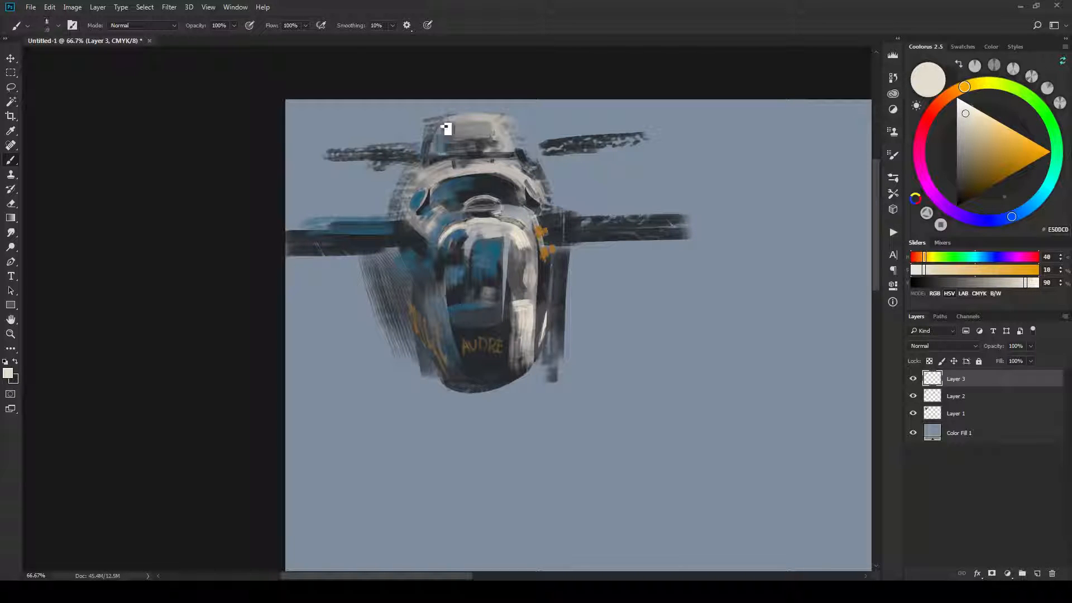
pyautogui.moveTo(445, 130)
pyautogui.mouseDown()
pyautogui.moveTo(435, 153)
pyautogui.moveTo(468, 124)
pyautogui.moveTo(501, 126)
pyautogui.moveTo(513, 145)
pyautogui.mouseUp()
pyautogui.press(']')
pyautogui.press(']')
pyautogui.press(']')
pyautogui.press(']')
pyautogui.press(']')
pyautogui.press(']')
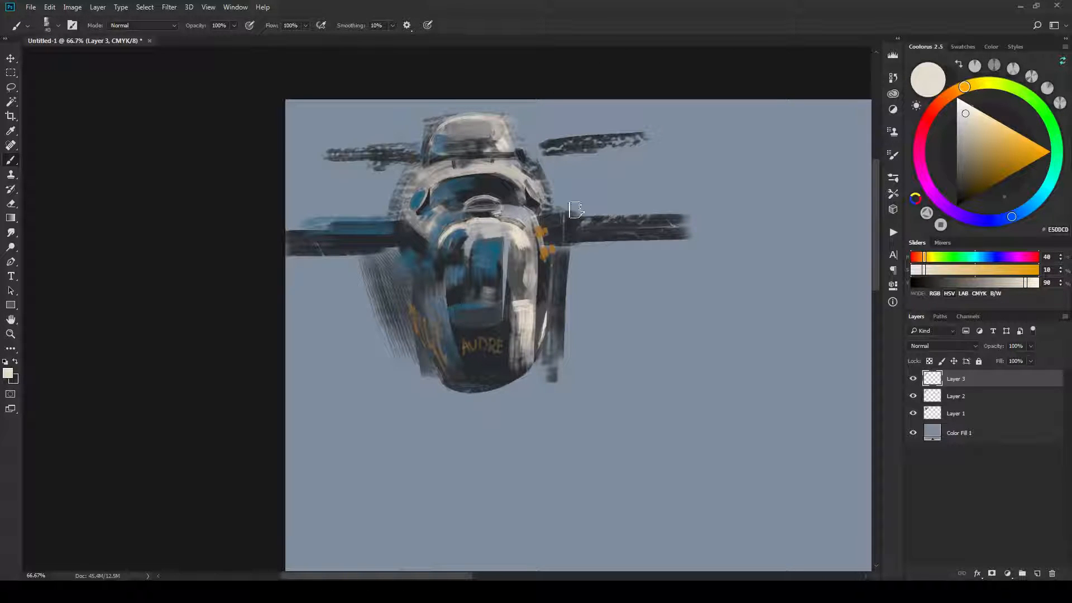
pyautogui.moveTo(545, 207)
pyautogui.mouseDown()
pyautogui.moveTo(538, 193)
pyautogui.moveTo(534, 204)
pyautogui.mouseUp()
pyautogui.press('[')
pyautogui.press('[')
pyautogui.press('[')
pyautogui.press('[')
pyautogui.hotkey('ctrl', 'z')
# Darken the edge of the small window left of the windshield with fine 222429 strokes.
pyautogui.press('[')
pyautogui.press('[')
pyautogui.press('[')
pyautogui.press('[')
pyautogui.press('[')
pyautogui.press('[')
pyautogui.press('[')
pyautogui.press('x')
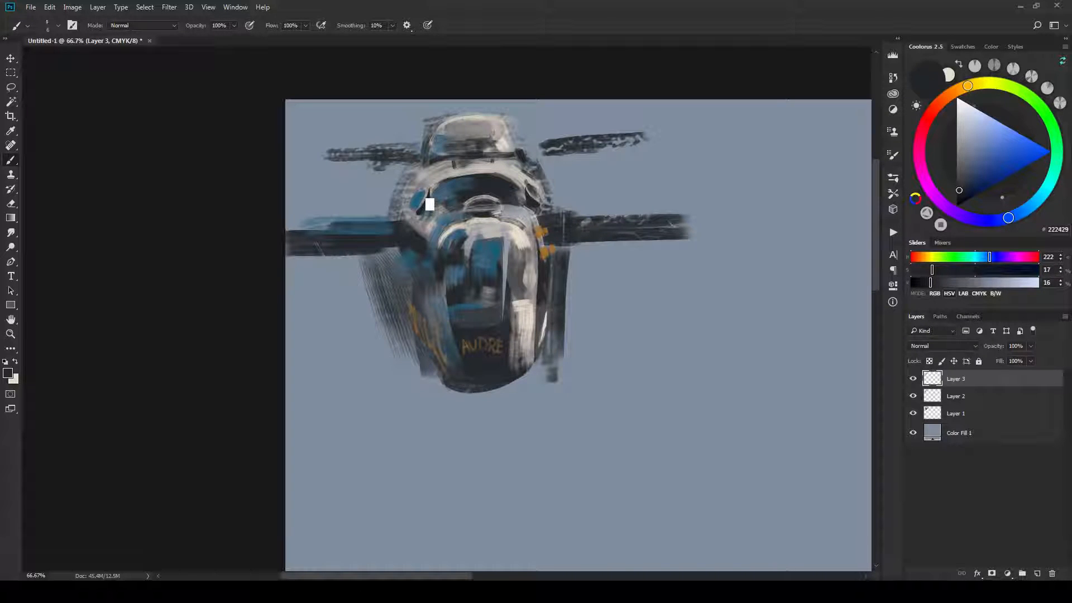
# Define the small windows on both sides of the windshield by alternating light E5DDCD and dark 222429 touches.
pyautogui.press('x')
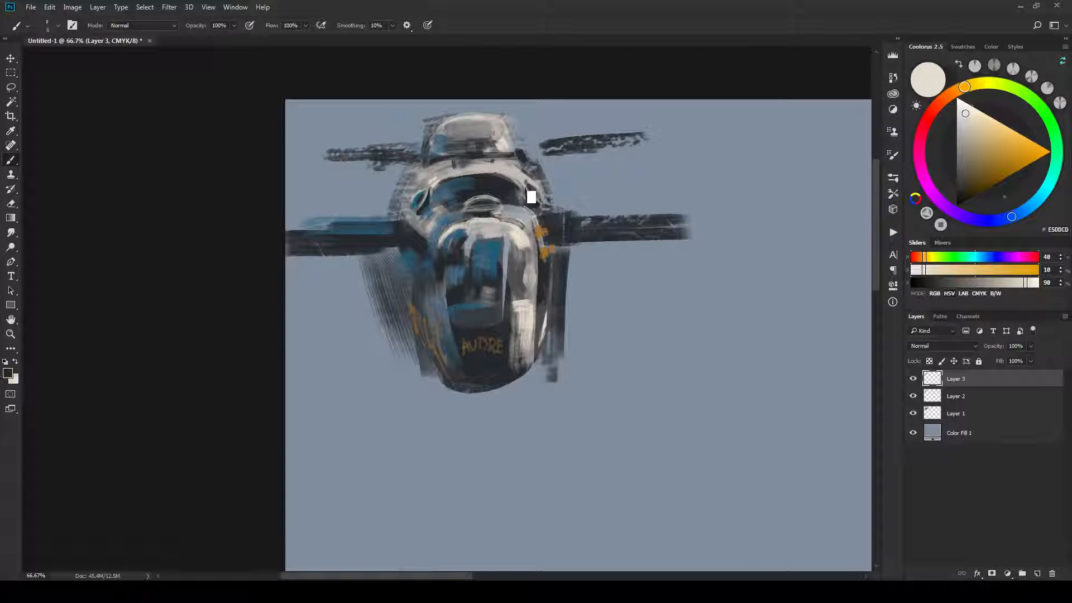
pyautogui.keyDown('alt'); pyautogui.click(532, 194); pyautogui.keyUp('alt')
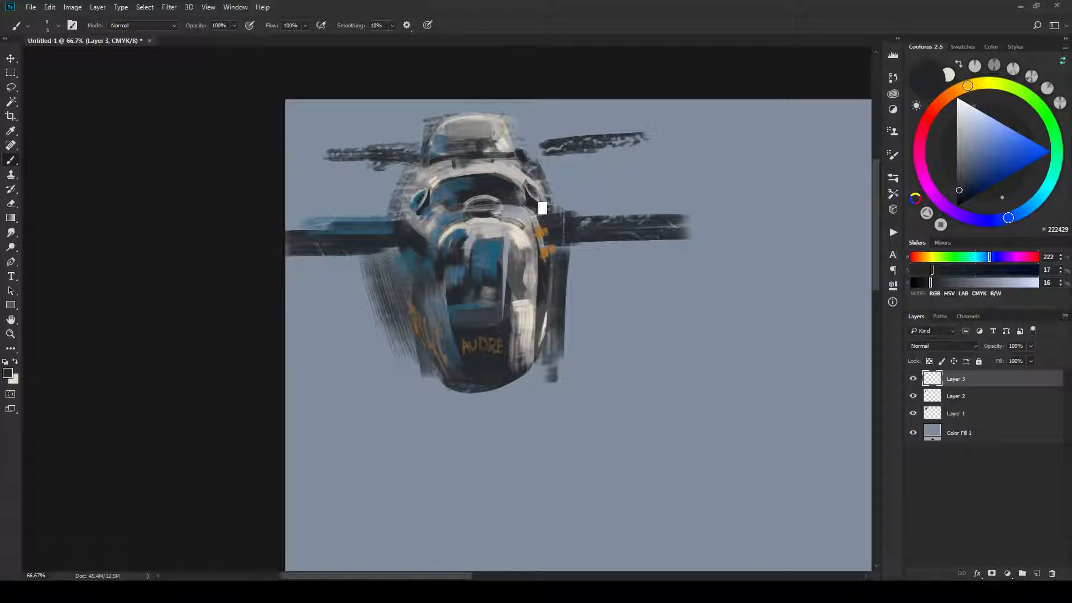
pyautogui.moveTo(421, 214); pyautogui.dragTo(431, 215)
pyautogui.press('x')
pyautogui.click(537, 199)
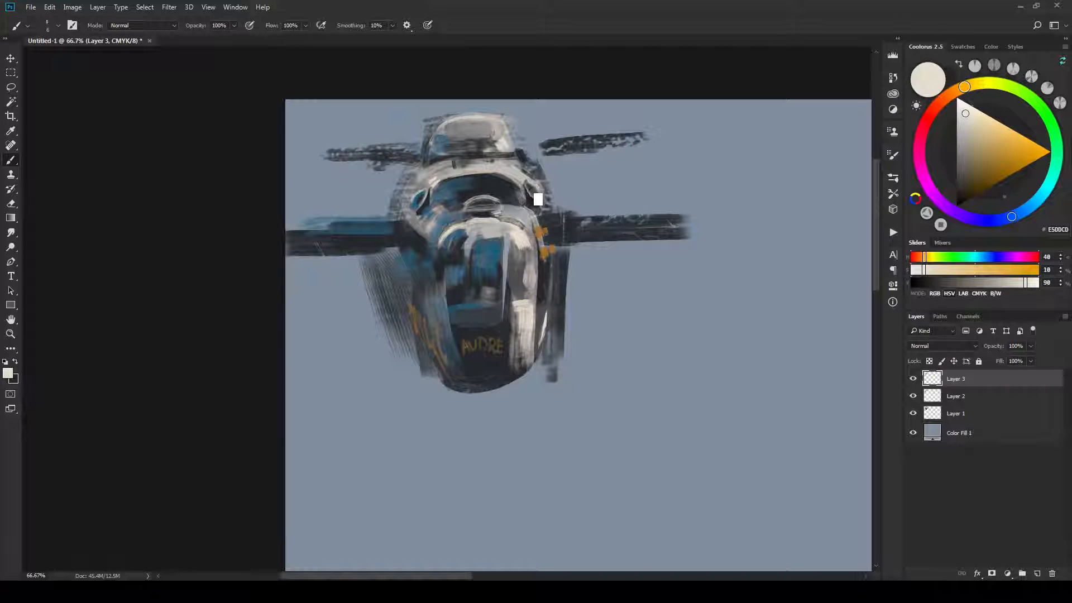
pyautogui.press('x')
pyautogui.press('x')
pyautogui.moveTo(545, 215)
pyautogui.mouseDown()
pyautogui.moveTo(535, 182)
pyautogui.moveTo(555, 218)
pyautogui.mouseUp()
# Brighten the outer rim of the small window right of the windshield with light E5DDCD strokes.
pyautogui.press('x')
pyautogui.keyDown('alt'); pyautogui.click(541, 196); pyautogui.keyUp('alt')
pyautogui.moveTo(527, 175)
pyautogui.mouseDown()
pyautogui.moveTo(565, 182)
pyautogui.moveTo(538, 192)
pyautogui.moveTo(546, 199)
pyautogui.moveTo(536, 191)
pyautogui.moveTo(549, 208)
pyautogui.mouseUp()
pyautogui.hotkey('ctrl', 'z')
pyautogui.hotkey('ctrl', '+')
pyautogui.hotkey('ctrl', '+')
pyautogui.hotkey('ctrl', '+')
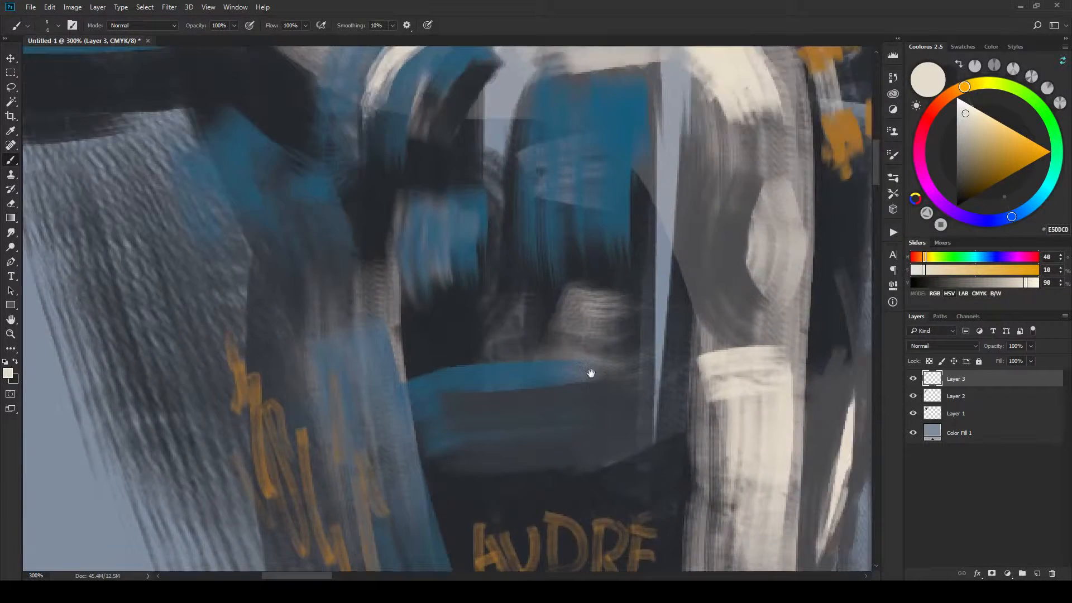
pyautogui.moveTo(591, 373); pyautogui.dragTo(699, 301)
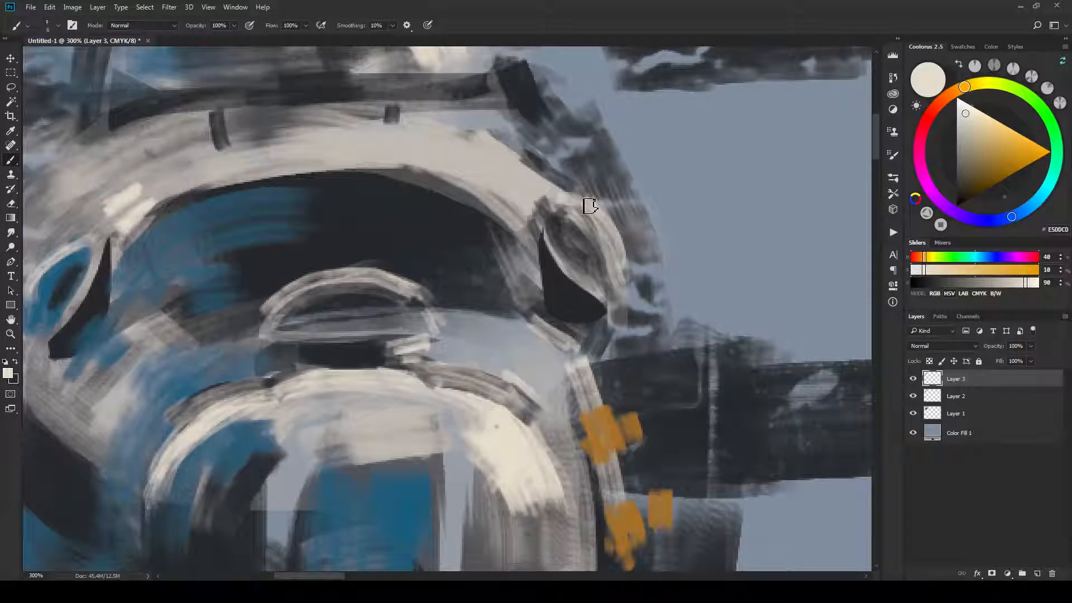
pyautogui.moveTo(589, 206)
pyautogui.mouseDown()
pyautogui.moveTo(622, 248)
pyautogui.moveTo(626, 279)
pyautogui.mouseUp()
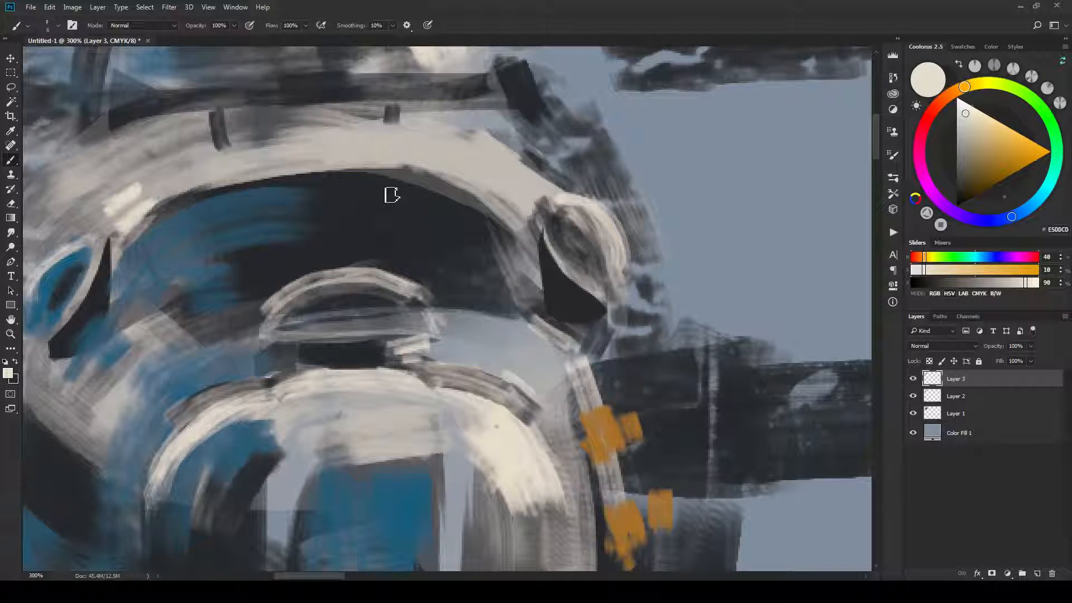
# Paint thin vertical E5DDCD dividers across the dark windshield.
pyautogui.moveTo(386, 179); pyautogui.dragTo(379, 268)
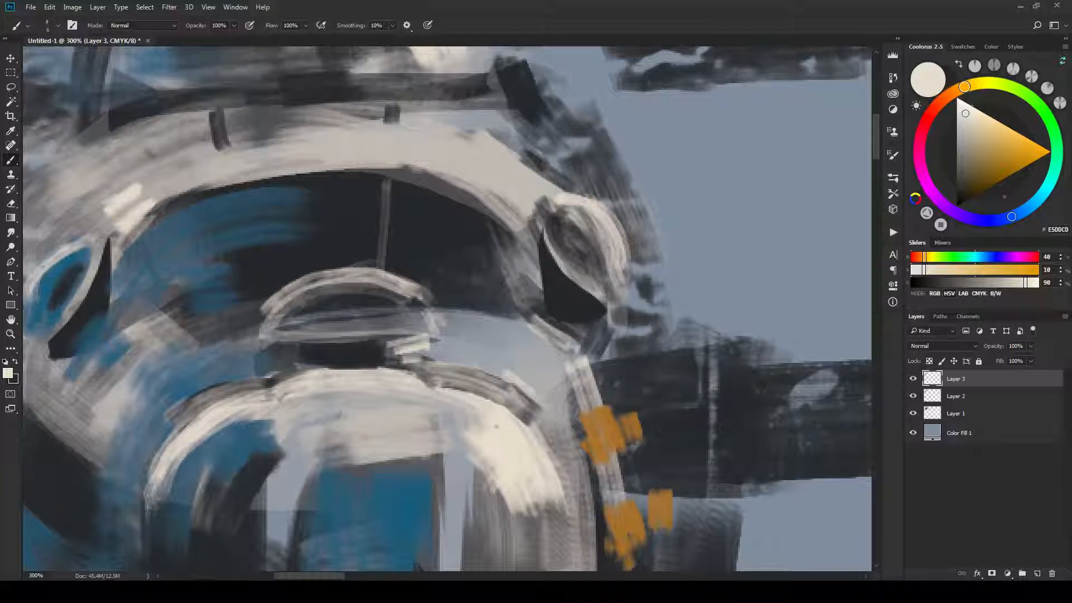
pyautogui.moveTo(479, 211); pyautogui.dragTo(479, 305)
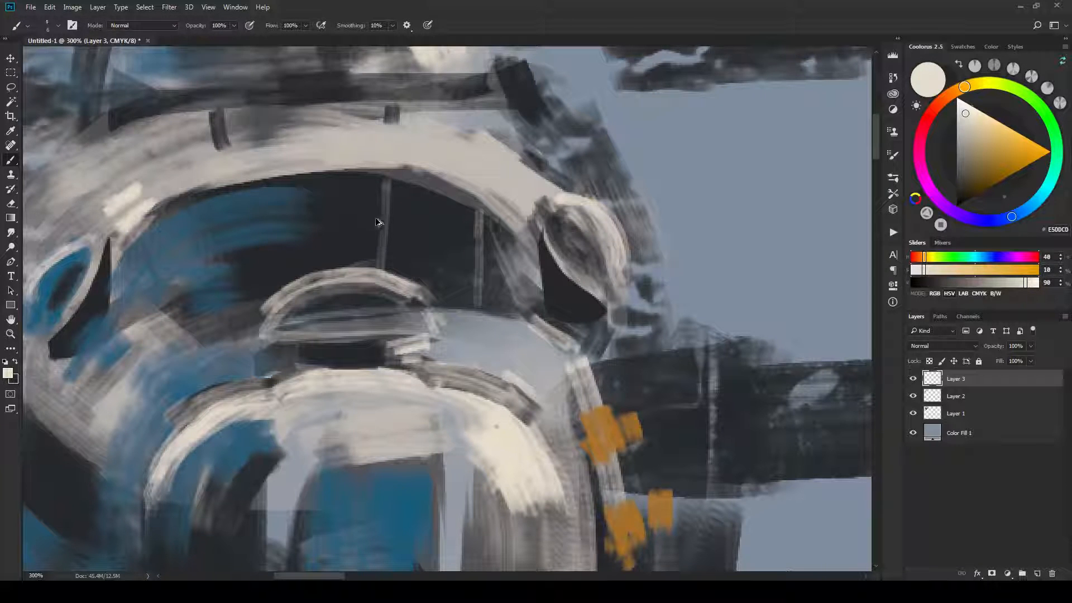
pyautogui.hotkey('ctrl', 'z')
pyautogui.hotkey('ctrl', 'z')
pyautogui.scroll(-6, 385, 254)
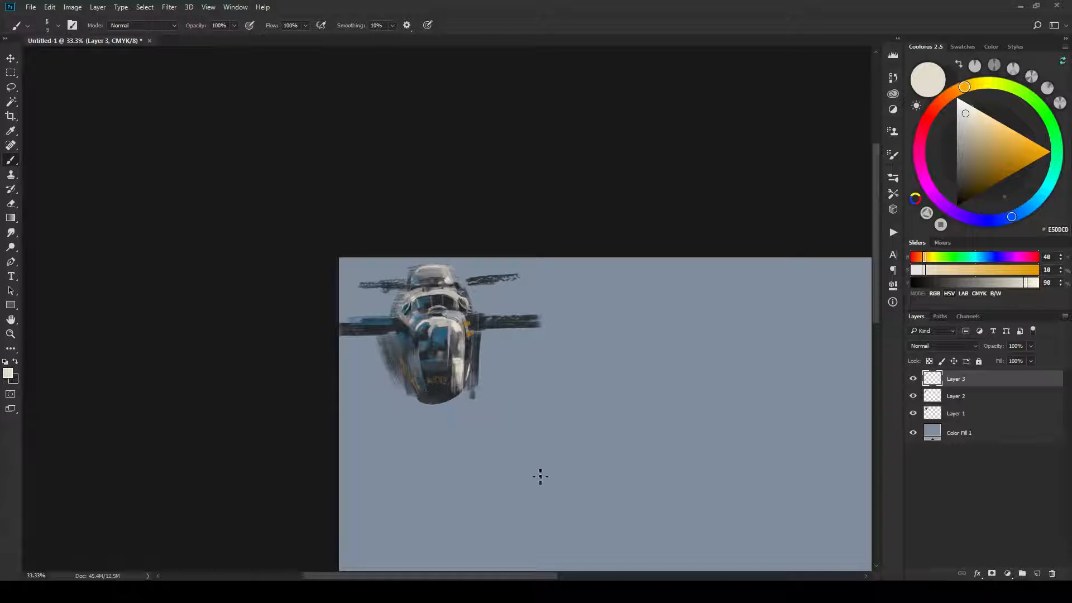
pyautogui.scroll(-2, 482, 488)
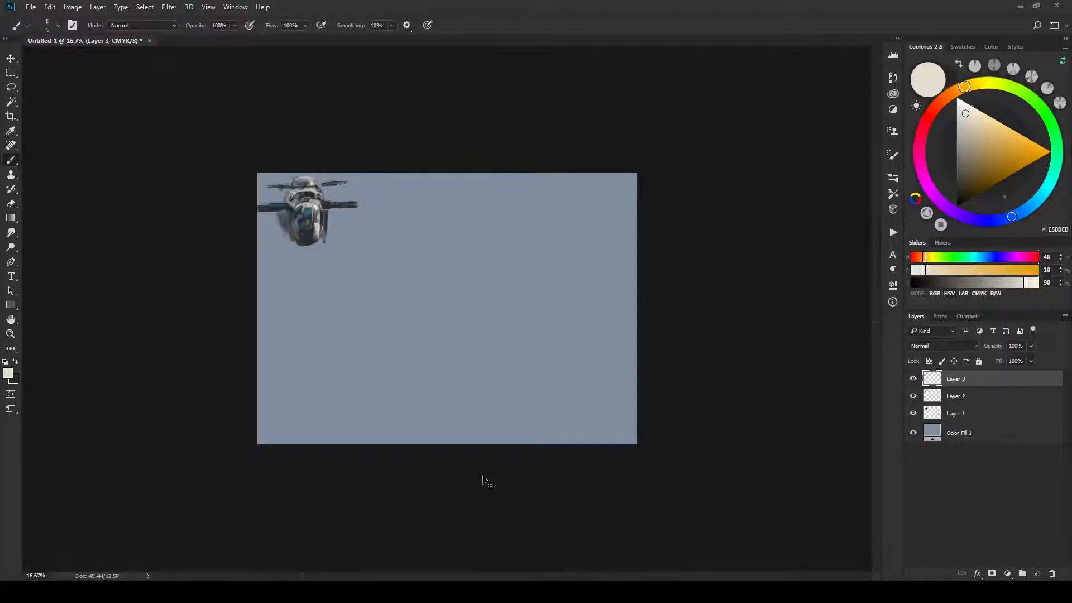
# Add small E5DDCD rivet dots to the nose's blue band and thin light frame lines in the nose window.
pyautogui.scroll(4, 419, 242)
pyautogui.hotkey('ctrl', '+')
pyautogui.moveTo(410, 240); pyautogui.dragTo(638, 261)
pyautogui.moveTo(470, 222); pyautogui.dragTo(636, 270)
pyautogui.moveTo(410, 89)
pyautogui.mouseDown()
pyautogui.moveTo(500, 308)
pyautogui.moveTo(533, 313)
pyautogui.moveTo(531, 323)
pyautogui.mouseUp()
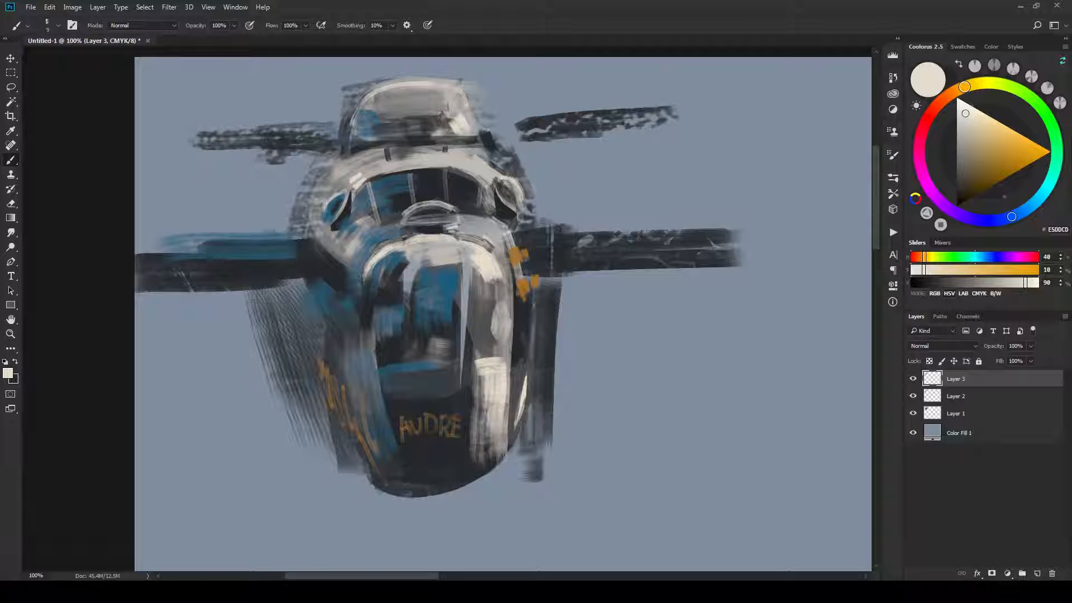
pyautogui.click(425, 377)
pyautogui.moveTo(407, 329)
pyautogui.mouseDown()
pyautogui.moveTo(453, 279)
pyautogui.moveTo(454, 310)
pyautogui.moveTo(430, 306)
pyautogui.moveTo(453, 298)
pyautogui.mouseUp()
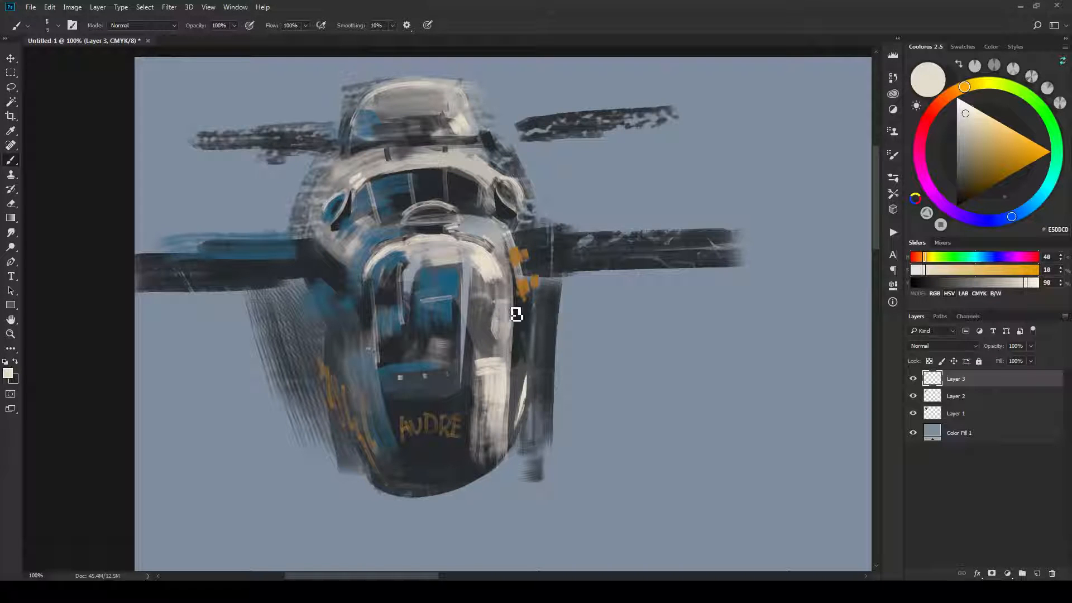
# Shape the oval openings on both sides of the nose with dark 222429 strokes and light E5DDCD outlines.
pyautogui.press('x')
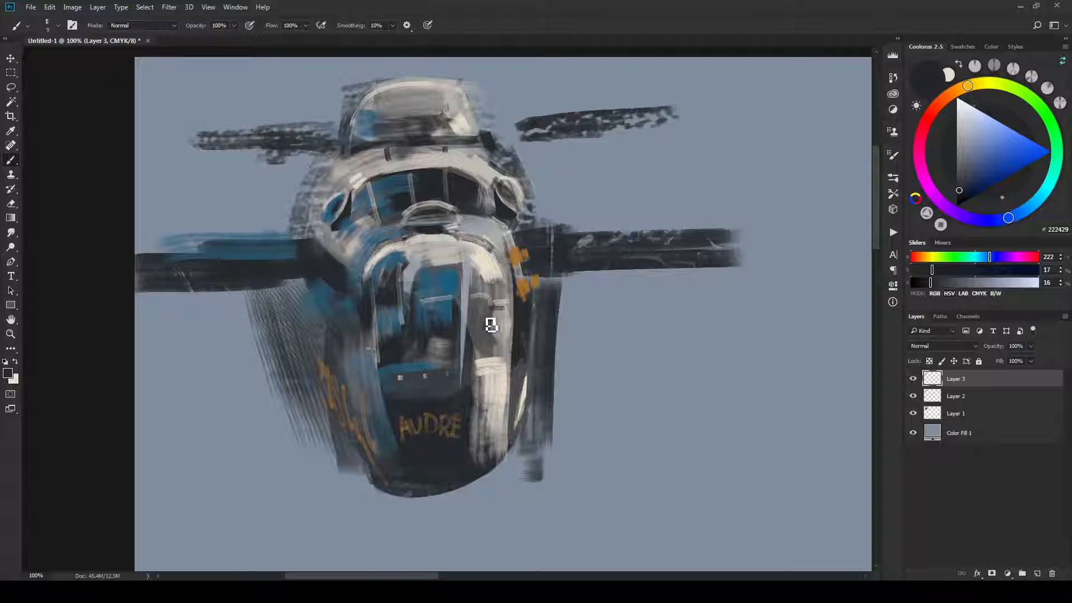
pyautogui.press('x')
pyautogui.press('x')
pyautogui.press('x')
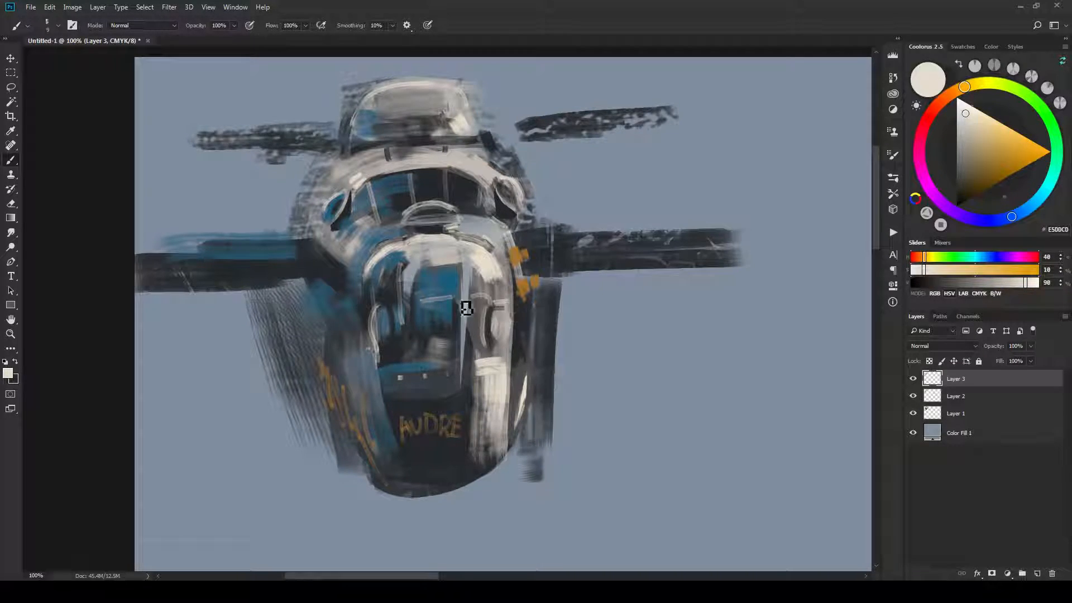
pyautogui.hotkey('ctrl', 'z')
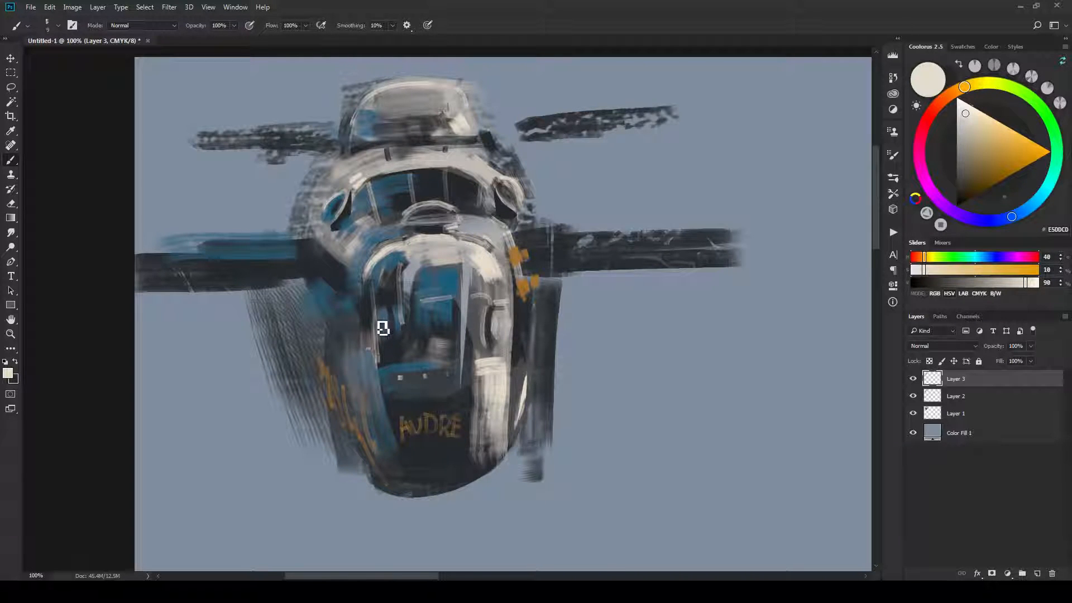
pyautogui.moveTo(381, 307); pyautogui.dragTo(375, 350)
pyautogui.moveTo(494, 301); pyautogui.dragTo(508, 351)
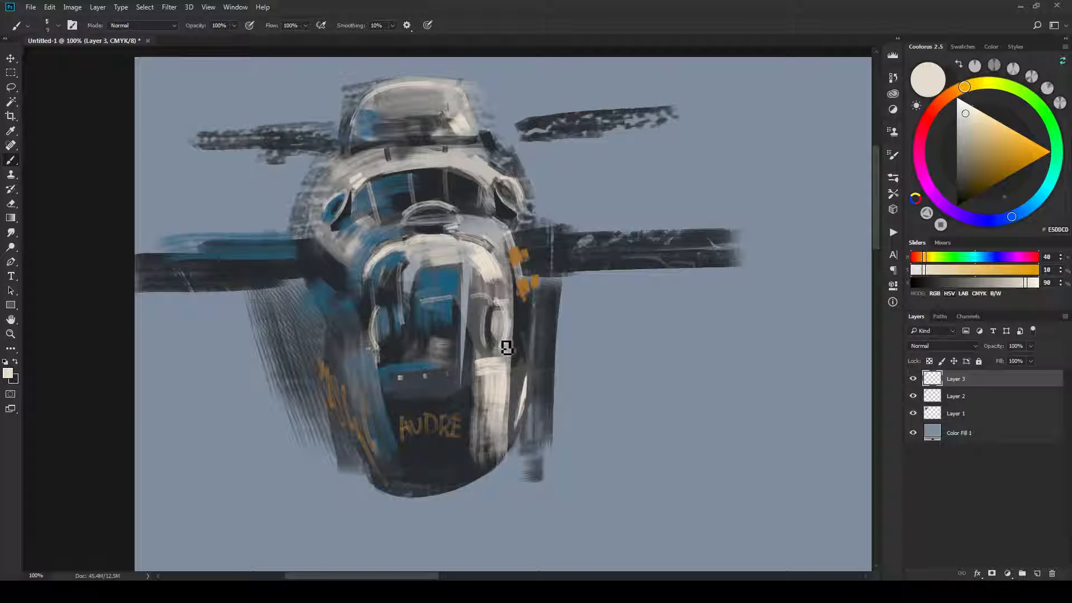
pyautogui.moveTo(506, 347)
pyautogui.mouseDown()
pyautogui.moveTo(496, 320)
pyautogui.moveTo(435, 317)
pyautogui.moveTo(430, 362)
pyautogui.moveTo(417, 309)
pyautogui.moveTo(410, 313)
pyautogui.moveTo(410, 370)
pyautogui.moveTo(414, 337)
pyautogui.moveTo(487, 351)
pyautogui.mouseUp()
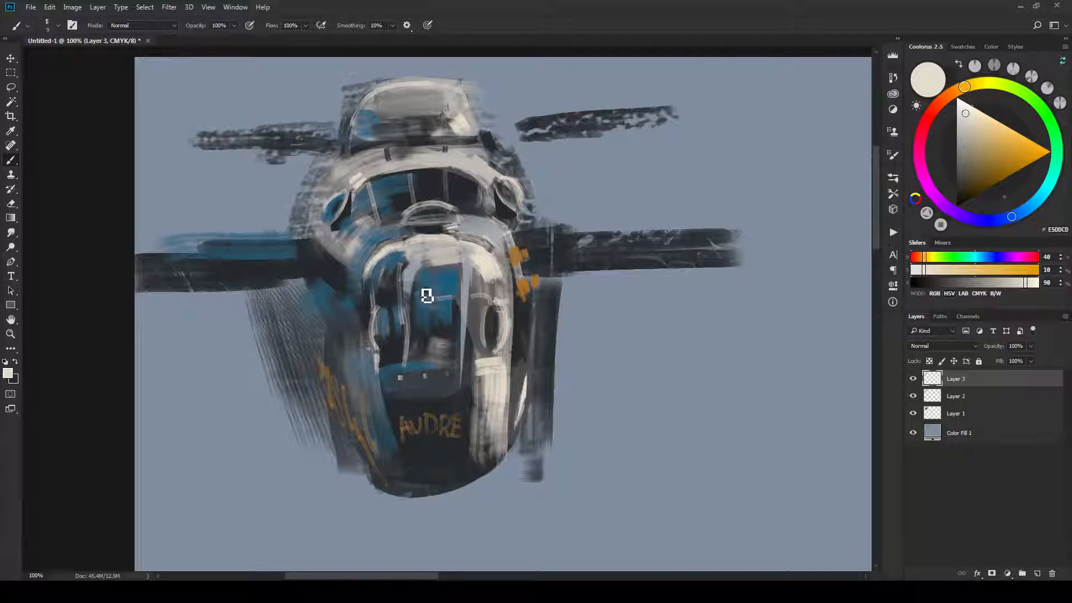
# Paint a long vertical and a short horizontal E5DDCD bar across the blue nose window, then sample blue 325A7B.
pyautogui.moveTo(424, 279); pyautogui.dragTo(427, 365)
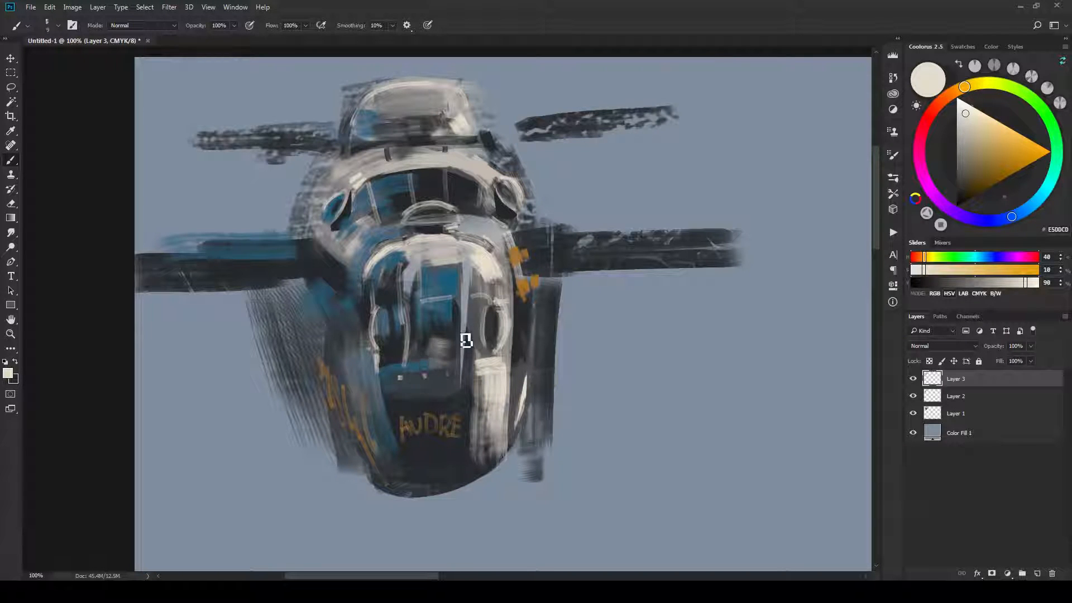
pyautogui.moveTo(422, 325); pyautogui.dragTo(460, 322)
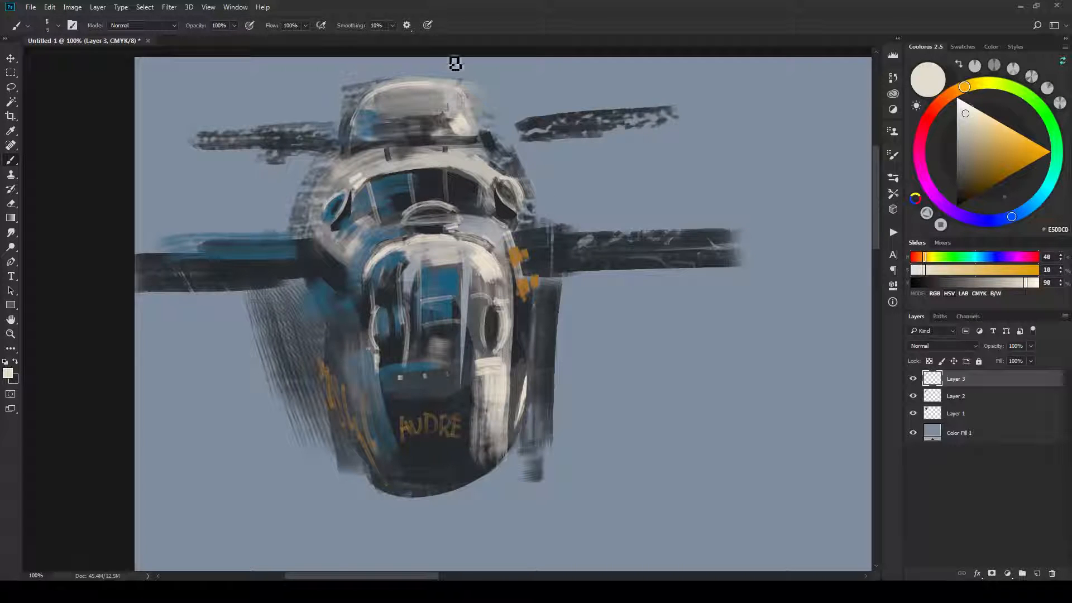
pyautogui.keyDown('alt'); pyautogui.click(463, 286); pyautogui.keyUp('alt')
pyautogui.hotkey('ctrl', '-')
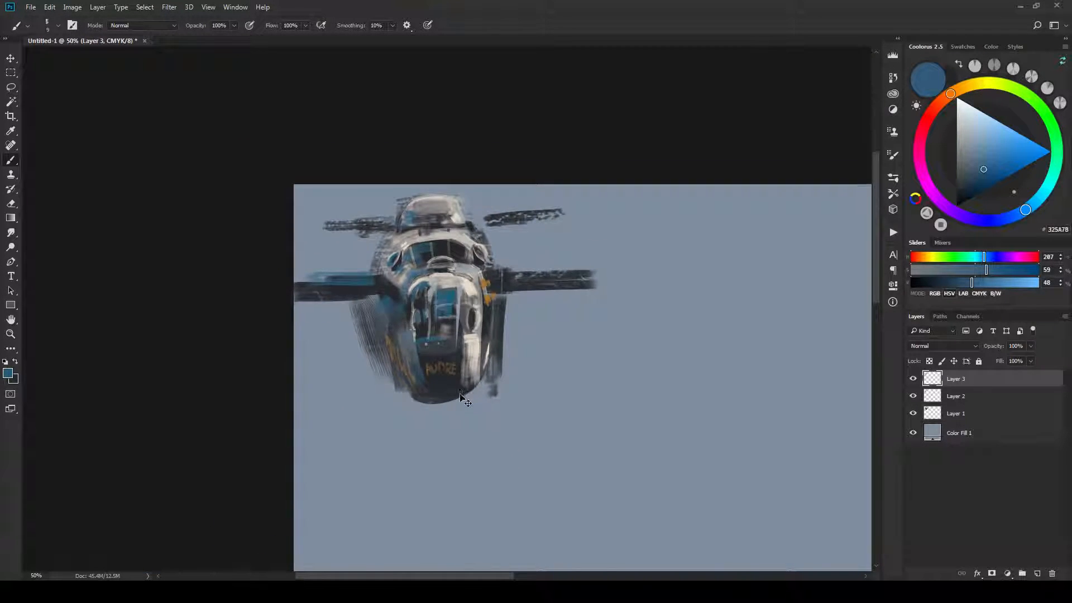
pyautogui.hotkey('ctrl', '-')
pyautogui.hotkey('ctrl', '-')
pyautogui.hotkey('ctrl', '-')
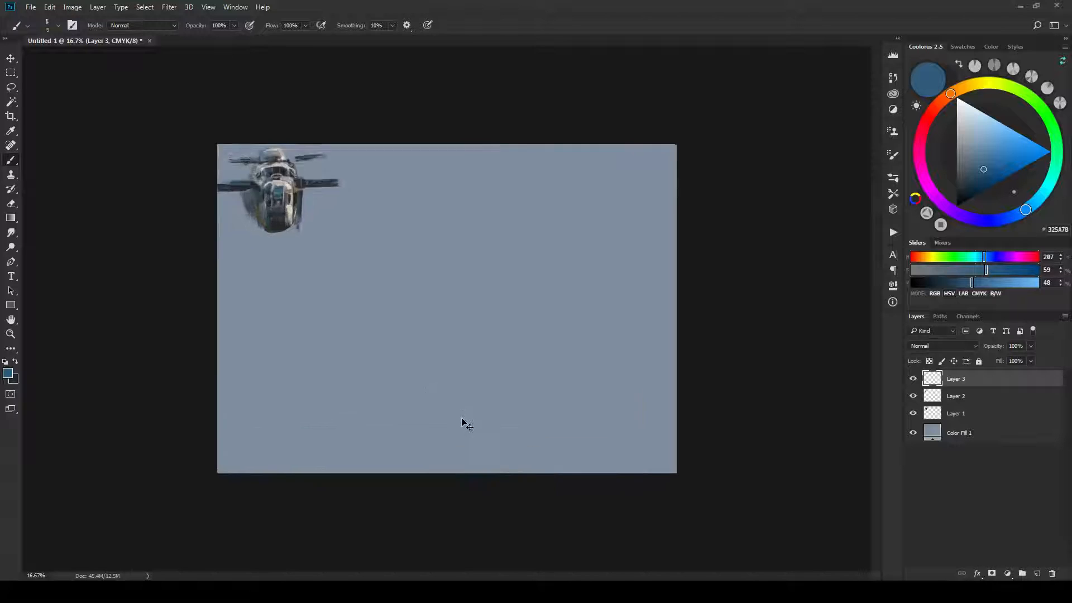
# Sample grey B6B3B1 and dark 2D343B from the nose and shade the upper nose window with a size 30 brush.
pyautogui.hotkey('ctrl', '+')
pyautogui.hotkey('ctrl', '+')
pyautogui.hotkey('ctrl', '+')
pyautogui.moveTo(439, 309); pyautogui.dragTo(607, 368)
pyautogui.moveTo(335, 268)
pyautogui.mouseDown()
pyautogui.moveTo(521, 352)
pyautogui.moveTo(519, 331)
pyautogui.moveTo(483, 339)
pyautogui.mouseUp()
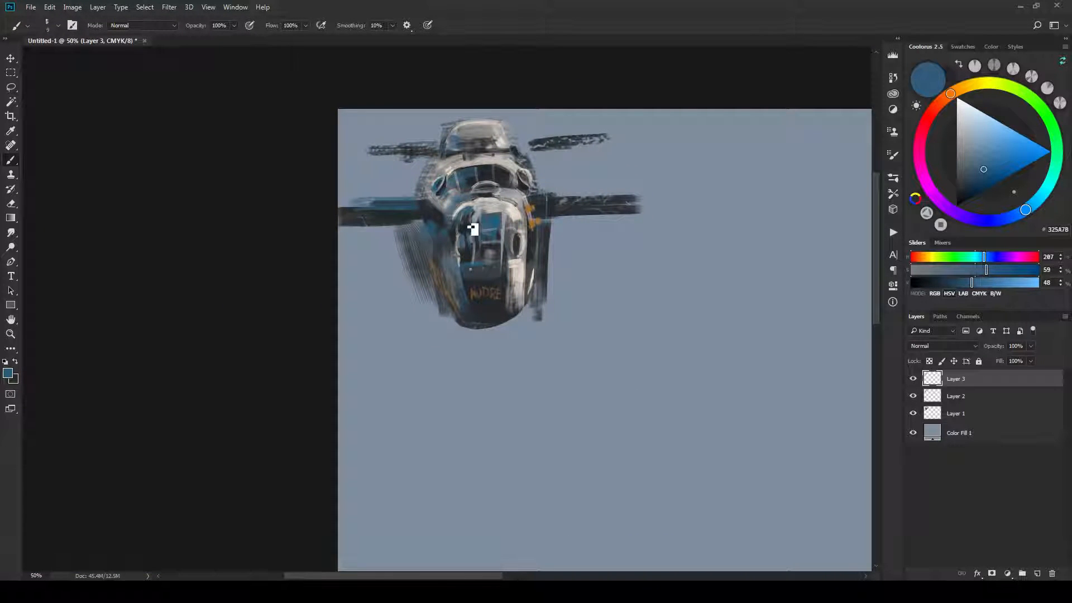
pyautogui.keyDown('alt'); pyautogui.click(478, 205); pyautogui.keyUp('alt')
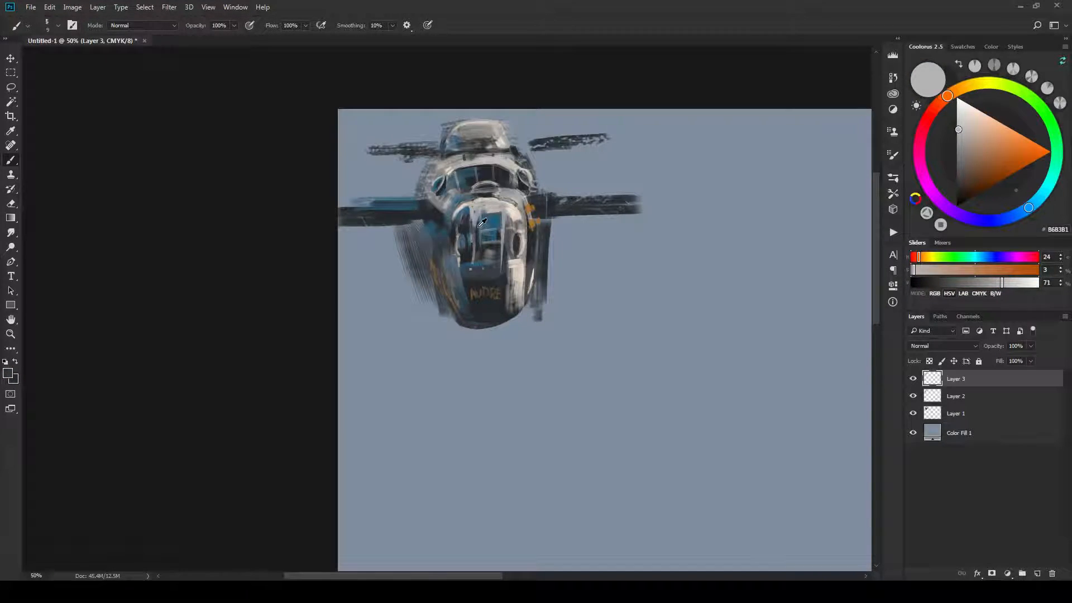
pyautogui.keyDown('alt'); pyautogui.click(483, 224); pyautogui.keyUp('alt')
pyautogui.press(']')
pyautogui.press(']')
pyautogui.press(']')
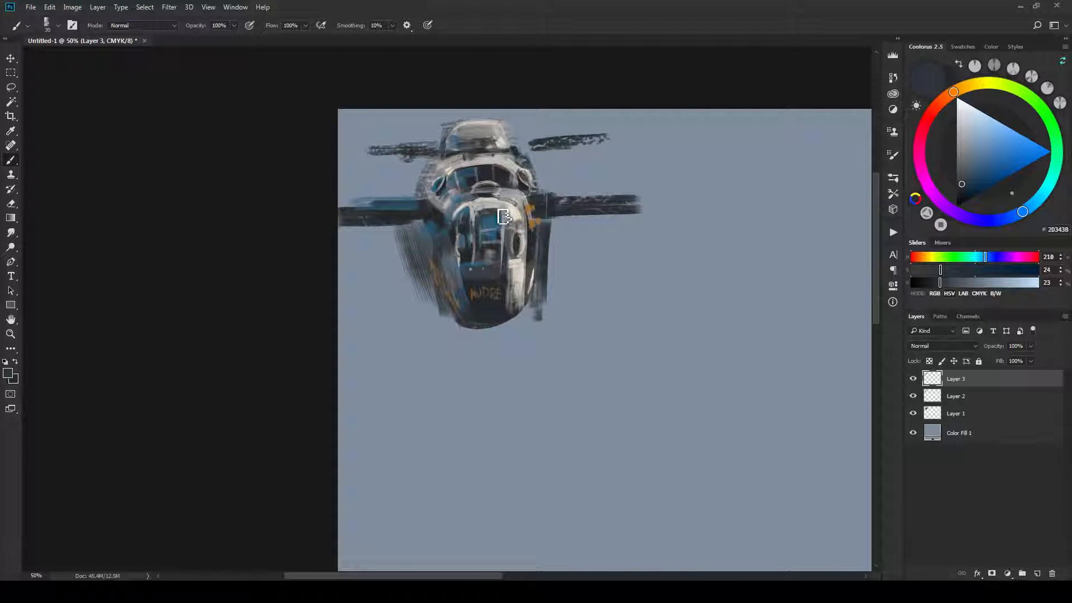
# Paint a dark 2D343B band across the top of the nose window.
pyautogui.hotkey('ctrl', '-')
pyautogui.hotkey('ctrl', '-')
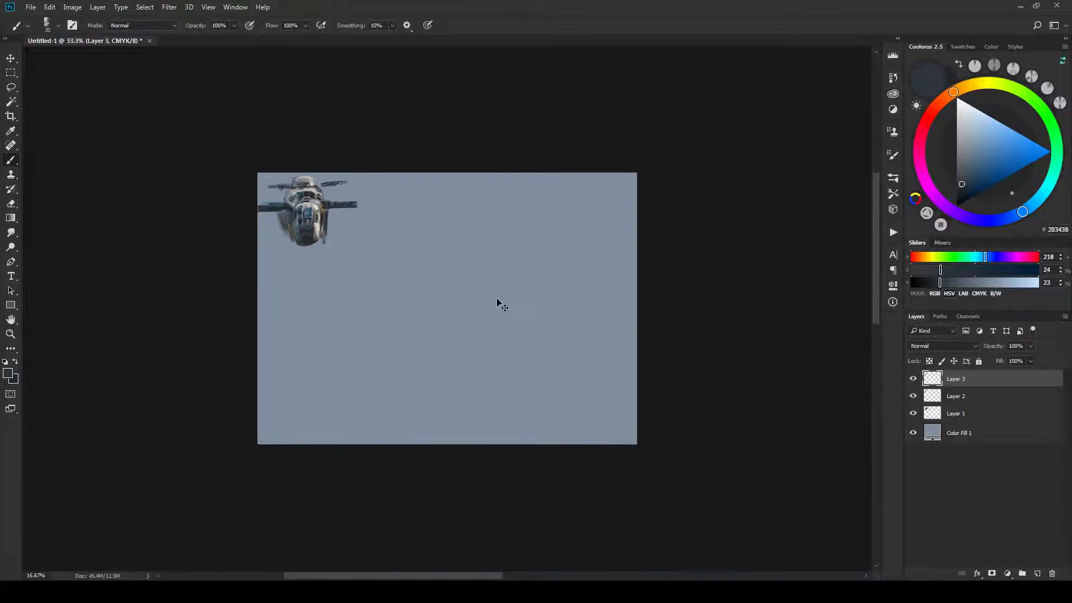
pyautogui.hotkey('ctrl', '+')
pyautogui.hotkey('ctrl', '+')
pyautogui.hotkey('ctrl', '+')
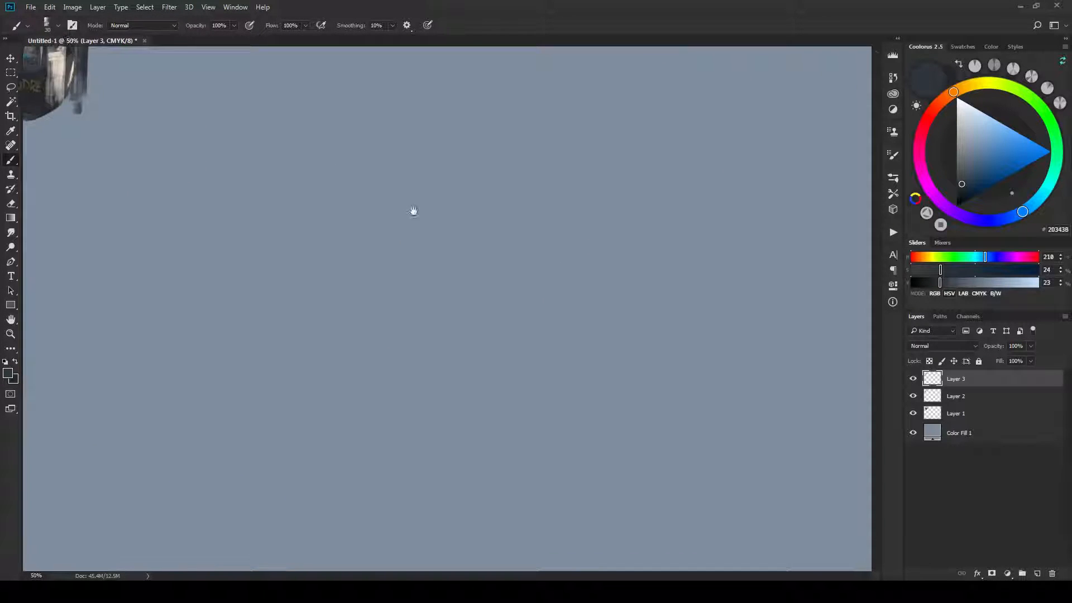
pyautogui.moveTo(195, 107)
pyautogui.mouseDown()
pyautogui.moveTo(505, 253)
pyautogui.moveTo(605, 362)
pyautogui.moveTo(575, 382)
pyautogui.mouseUp()
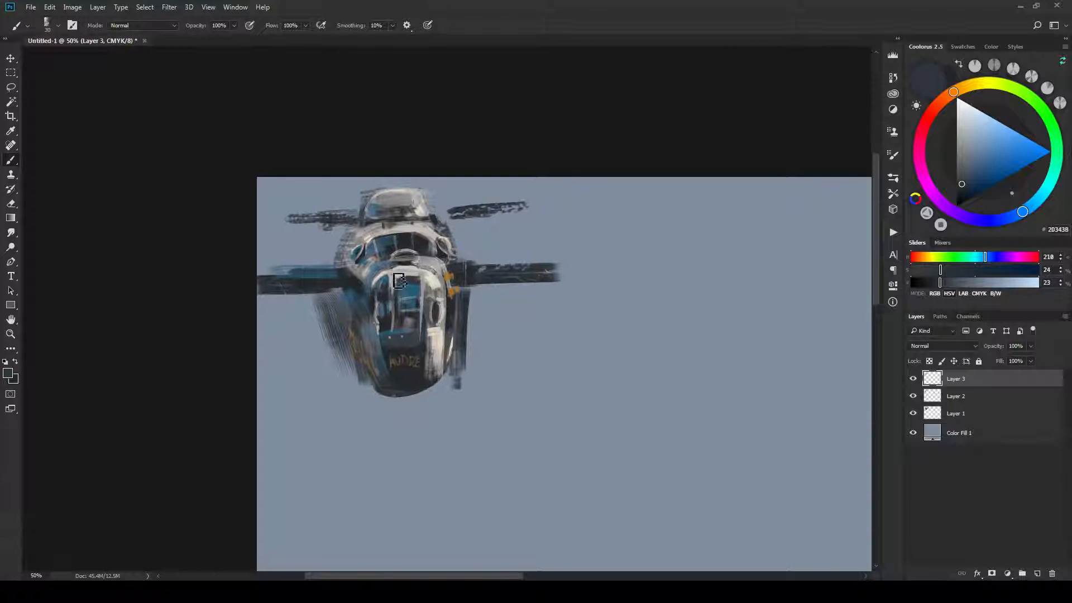
pyautogui.moveTo(399, 280); pyautogui.dragTo(419, 279)
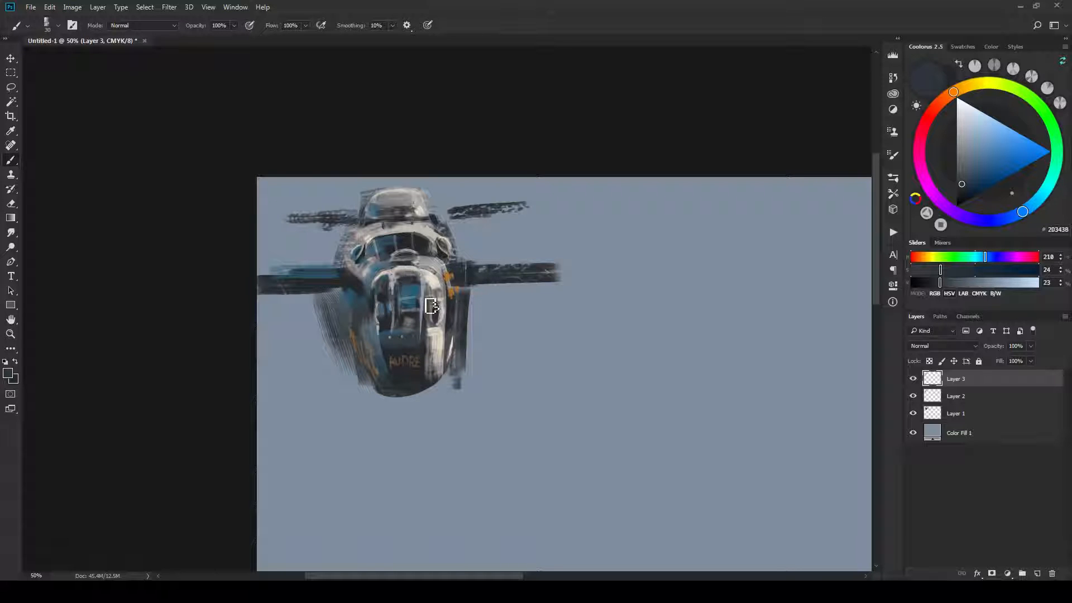
# Examine how the nose window's shading reads against the whole canvas and up close.
pyautogui.press('[')
pyautogui.press('[')
pyautogui.press('[')
pyautogui.hotkey('ctrl', '-')
pyautogui.hotkey('ctrl', '-')
pyautogui.hotkey('ctrl', '-')
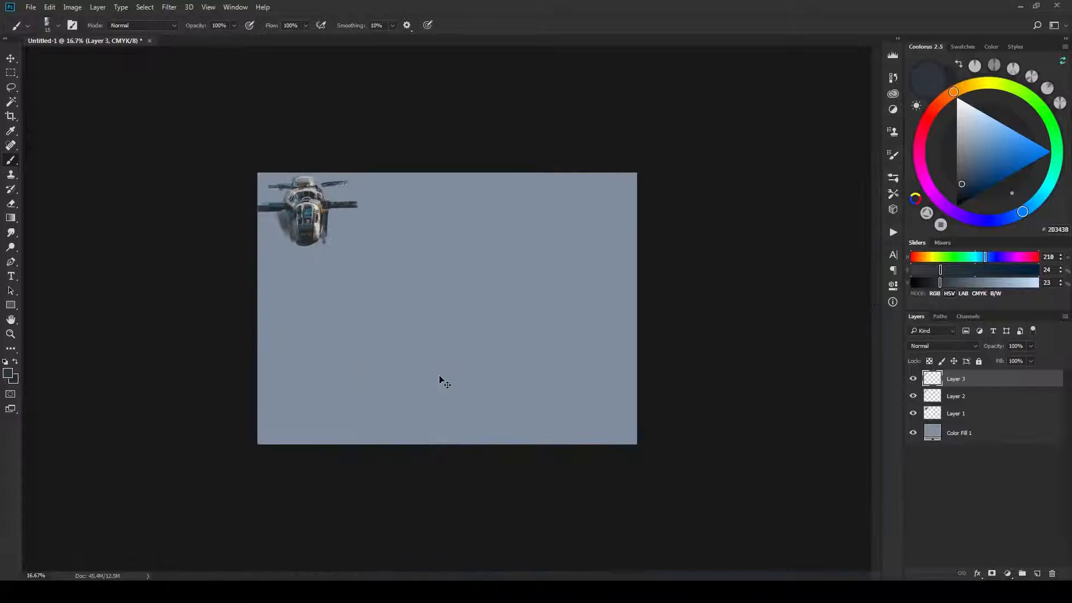
pyautogui.hotkey('ctrl', '+')
pyautogui.hotkey('ctrl', '+')
pyautogui.hotkey('ctrl', '+')
pyautogui.hotkey('ctrl', '+')
pyautogui.moveTo(398, 277); pyautogui.dragTo(590, 404)
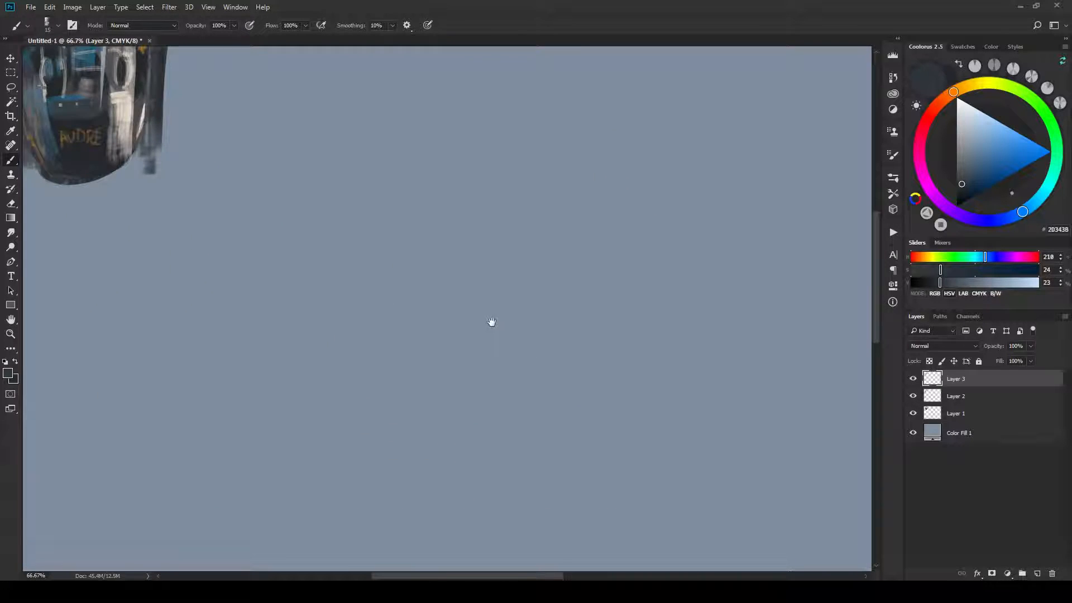
pyautogui.moveTo(52, 95); pyautogui.dragTo(433, 318)
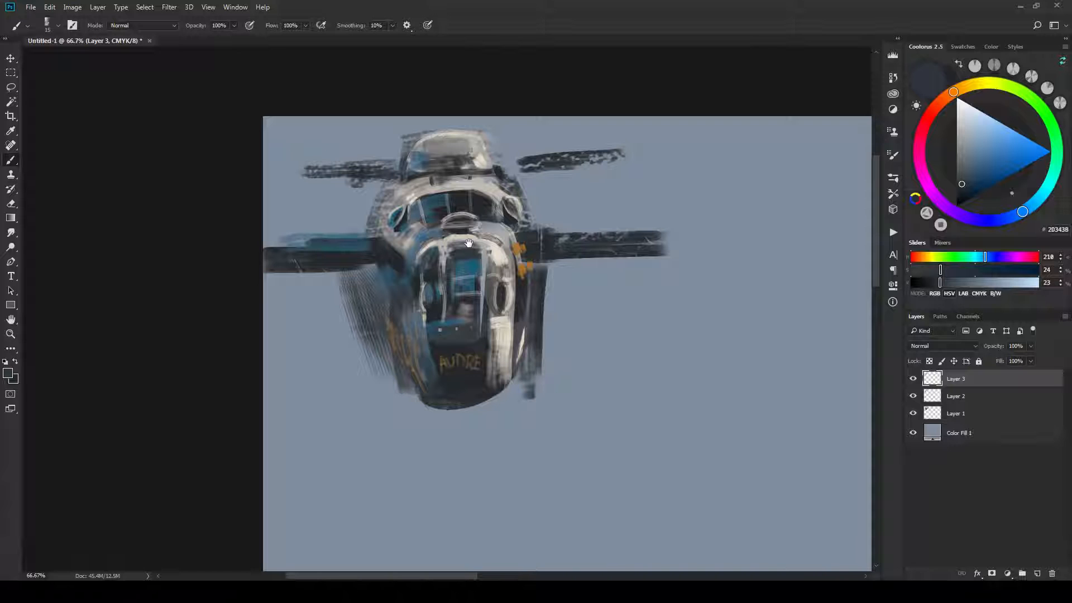
# Sample dark 2D343C and reinforce the nose window's top edge with a size 40 brush stroke.
pyautogui.keyDown('alt'); pyautogui.click(467, 253); pyautogui.keyUp('alt')
pyautogui.press(']')
pyautogui.press(']')
pyautogui.press(']')
pyautogui.press(']')
pyautogui.press(']')
pyautogui.moveTo(454, 253); pyautogui.dragTo(476, 254)
pyautogui.hotkey('ctrl', '-')
pyautogui.hotkey('ctrl', '-')
pyautogui.hotkey('ctrl', '-')
pyautogui.hotkey('ctrl', '-')
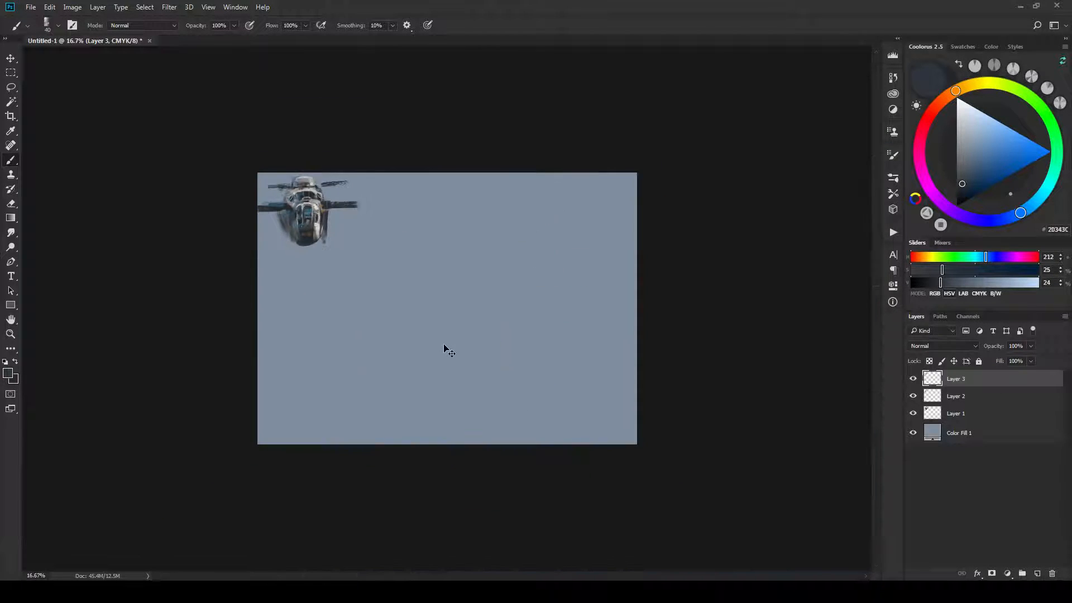
# Paint a dark 2D343C stroke on the hull just below the cockpit windows, using a smaller brush after undoing the first attempt.
pyautogui.hotkey('ctrl', '+')
pyautogui.hotkey('ctrl', '+')
pyautogui.hotkey('ctrl', '+')
pyautogui.hotkey('ctrl', '+')
pyautogui.moveTo(395, 266); pyautogui.dragTo(477, 355)
pyautogui.moveTo(466, 279); pyautogui.dragTo(546, 336)
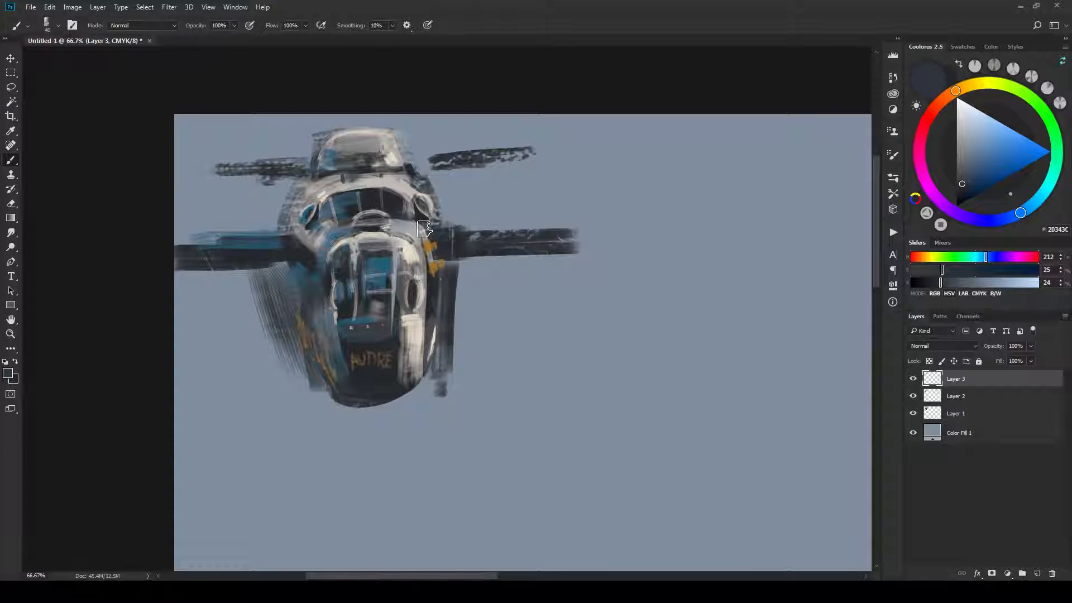
pyautogui.moveTo(424, 223)
pyautogui.mouseDown()
pyautogui.moveTo(400, 198)
pyautogui.moveTo(422, 231)
pyautogui.moveTo(415, 217)
pyautogui.moveTo(393, 217)
pyautogui.moveTo(408, 212)
pyautogui.moveTo(418, 223)
pyautogui.moveTo(364, 217)
pyautogui.moveTo(304, 252)
pyautogui.mouseUp()
pyautogui.hotkey('ctrl', 'z')
pyautogui.press('[')
pyautogui.moveTo(354, 226); pyautogui.dragTo(315, 230)
pyautogui.press('[')
pyautogui.press('[')
pyautogui.press('[')
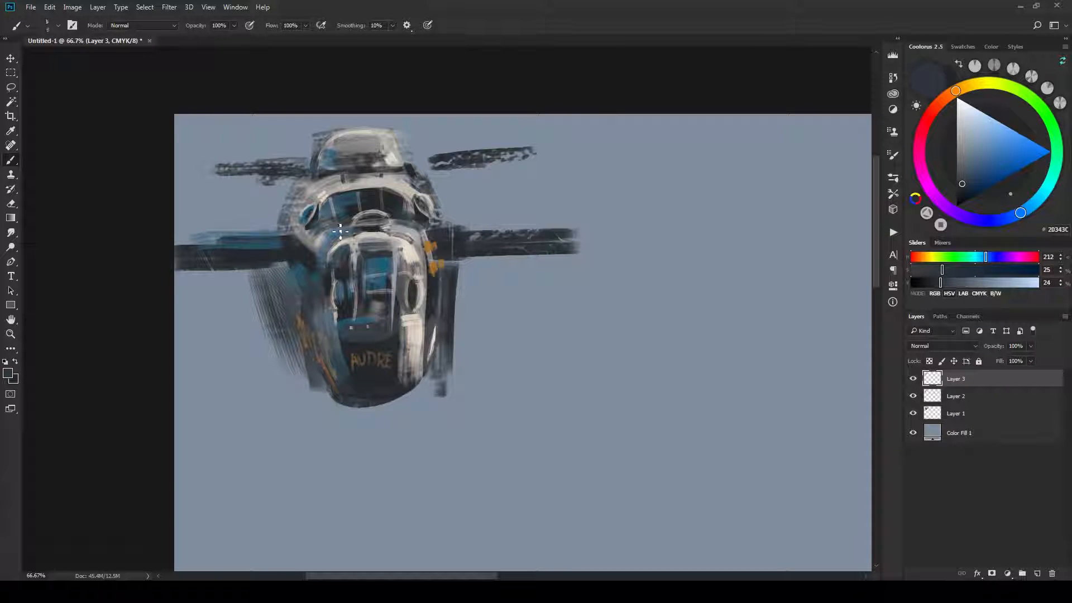
# Examine how the whole vehicle reads against the canvas from a distance and closer up.
pyautogui.hotkey('ctrl', '-')
pyautogui.hotkey('ctrl', '-')
pyautogui.hotkey('ctrl', '-')
pyautogui.hotkey('ctrl', '-')
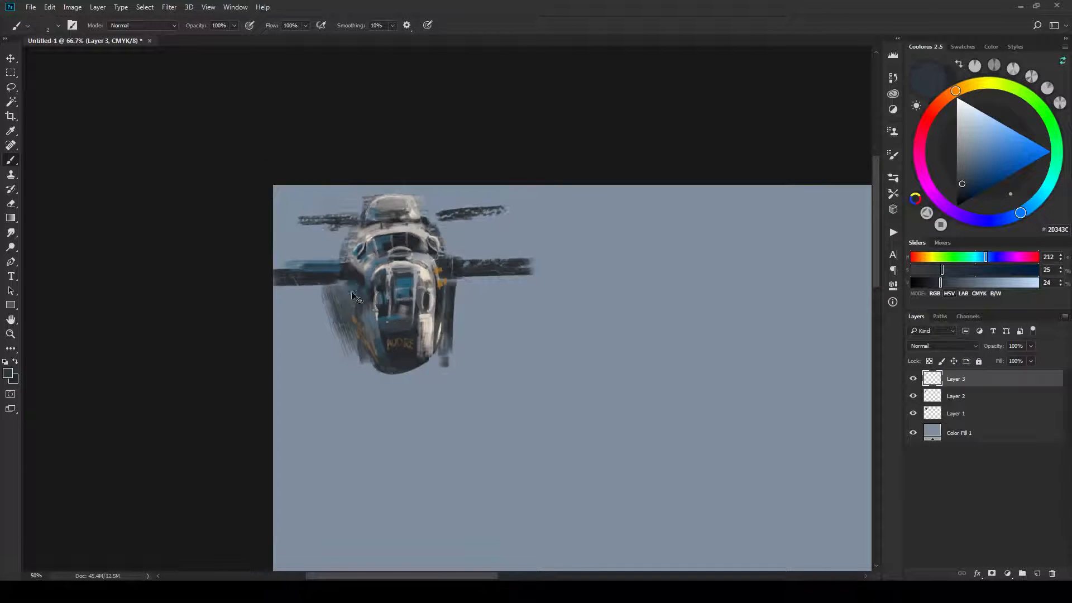
pyautogui.hotkey('ctrl', '+')
pyautogui.hotkey('ctrl', '+')
pyautogui.hotkey('ctrl', '+')
pyautogui.hotkey('ctrl', '+')
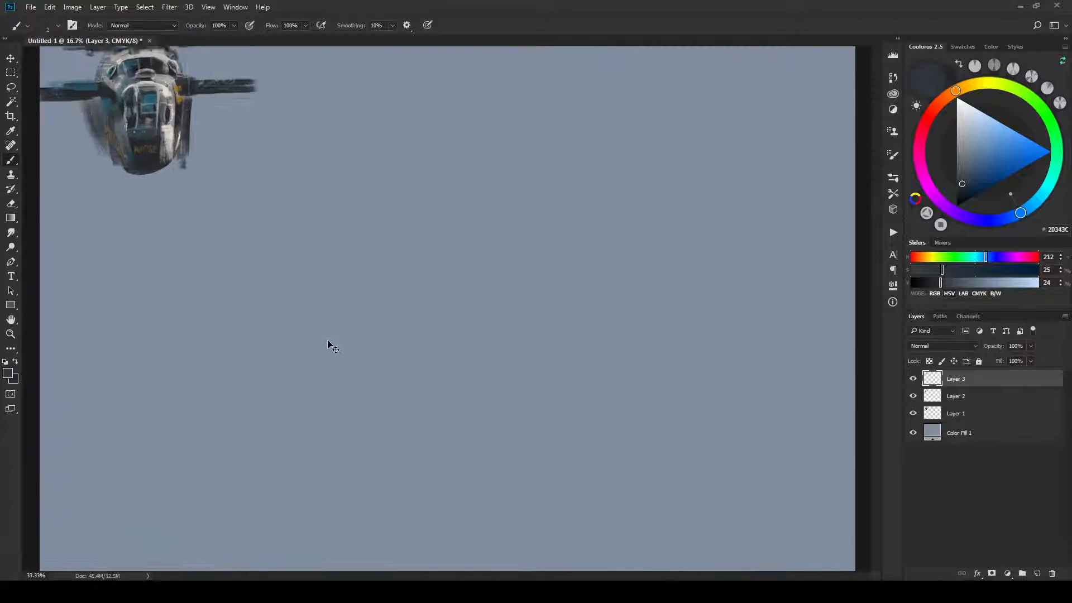
pyautogui.moveTo(408, 310); pyautogui.dragTo(482, 356)
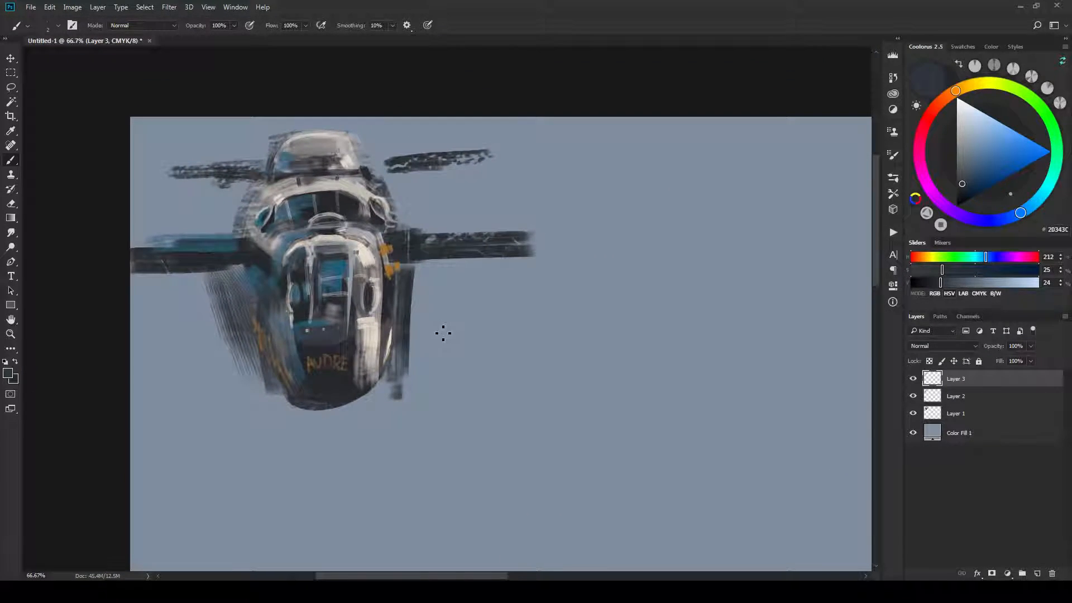
# Merge Layers 1, 2 and 3 into one layer above the colour fill.
pyautogui.keyDown('shift'); pyautogui.click(965, 419); pyautogui.keyUp('shift')
pyautogui.rightClick(965, 419)
pyautogui.click(881, 401)
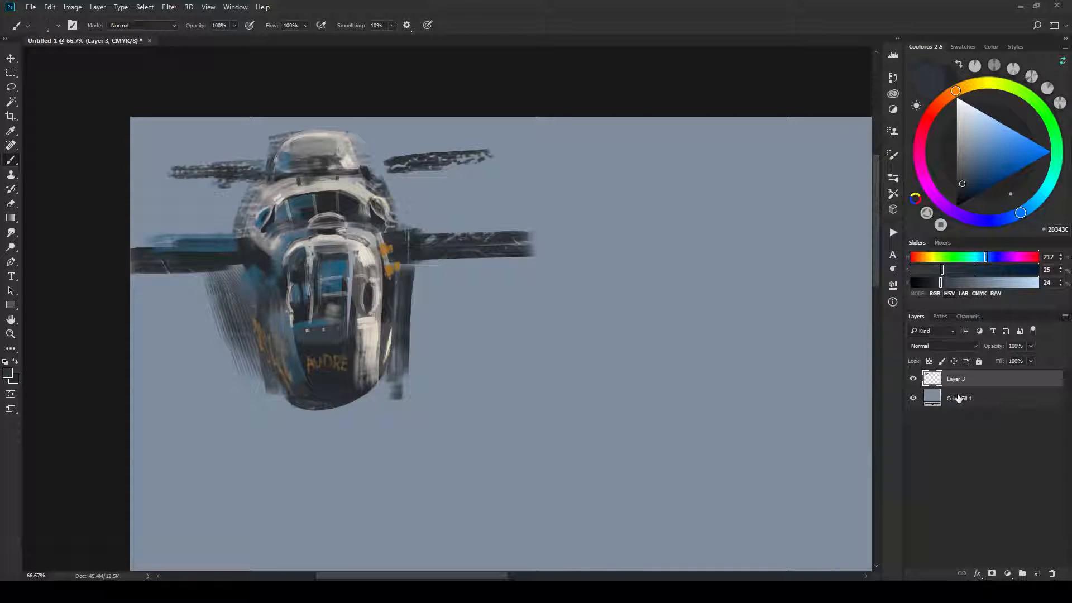
# Lasso and delete the loose dark strokes outside the hull's right edge, below the right wing.
pyautogui.press('l')
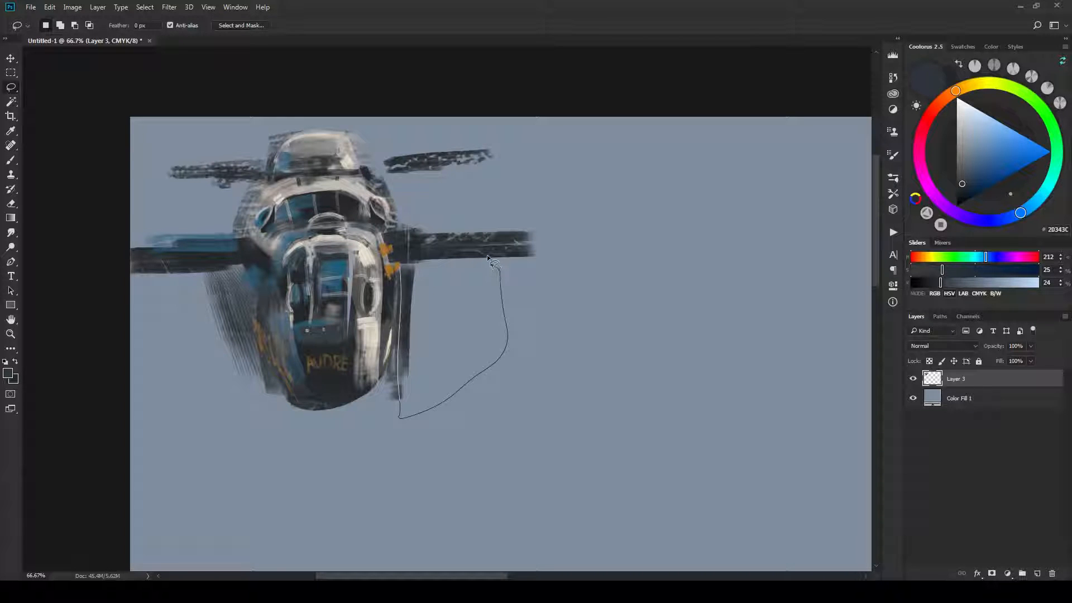
pyautogui.moveTo(487, 255); pyautogui.dragTo(488, 256)
pyautogui.press('Delete')
pyautogui.hotkey('ctrl', 'd')
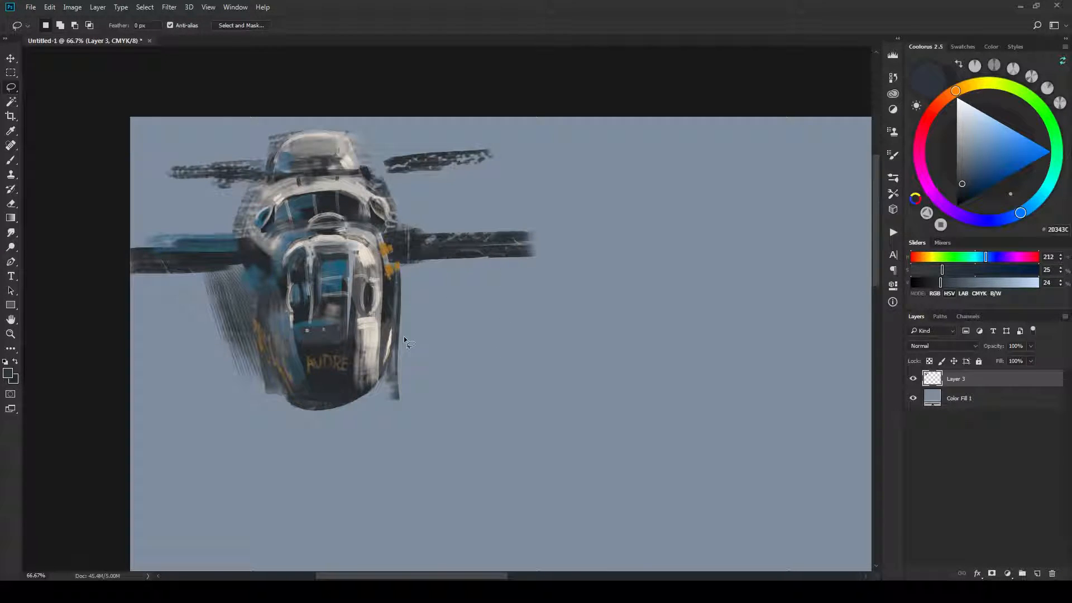
pyautogui.moveTo(390, 403)
pyautogui.mouseDown()
pyautogui.moveTo(438, 337)
pyautogui.moveTo(447, 383)
pyautogui.mouseUp()
pyautogui.press('Delete')
pyautogui.hotkey('ctrl', 'd')
pyautogui.press('Delete')
pyautogui.hotkey('ctrl', 'd')
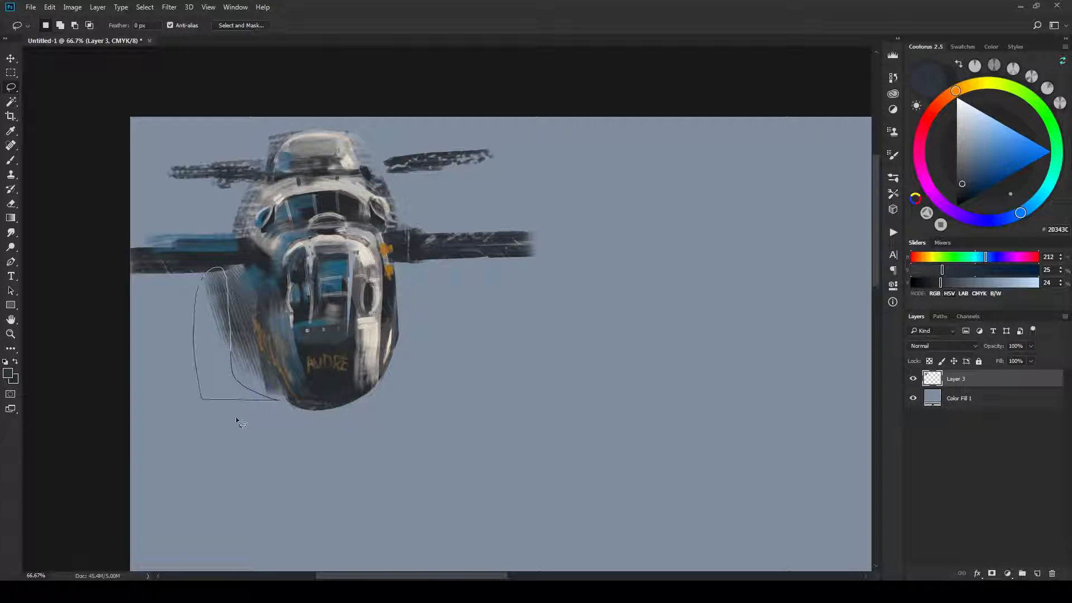
# Lasso and delete the loose hatching outside the hull's left edge, below the left wing.
pyautogui.press('Delete')
pyautogui.hotkey('ctrl', 'd')
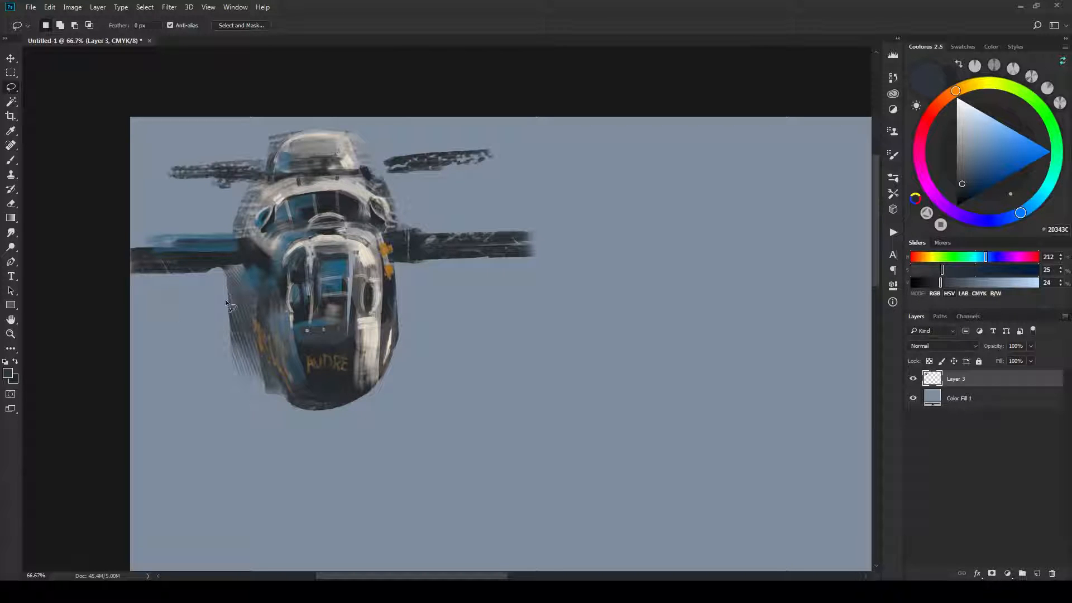
pyautogui.moveTo(249, 391)
pyautogui.mouseDown()
pyautogui.moveTo(193, 346)
pyautogui.moveTo(226, 271)
pyautogui.mouseUp()
pyautogui.press('Delete')
pyautogui.hotkey('ctrl', 'd')
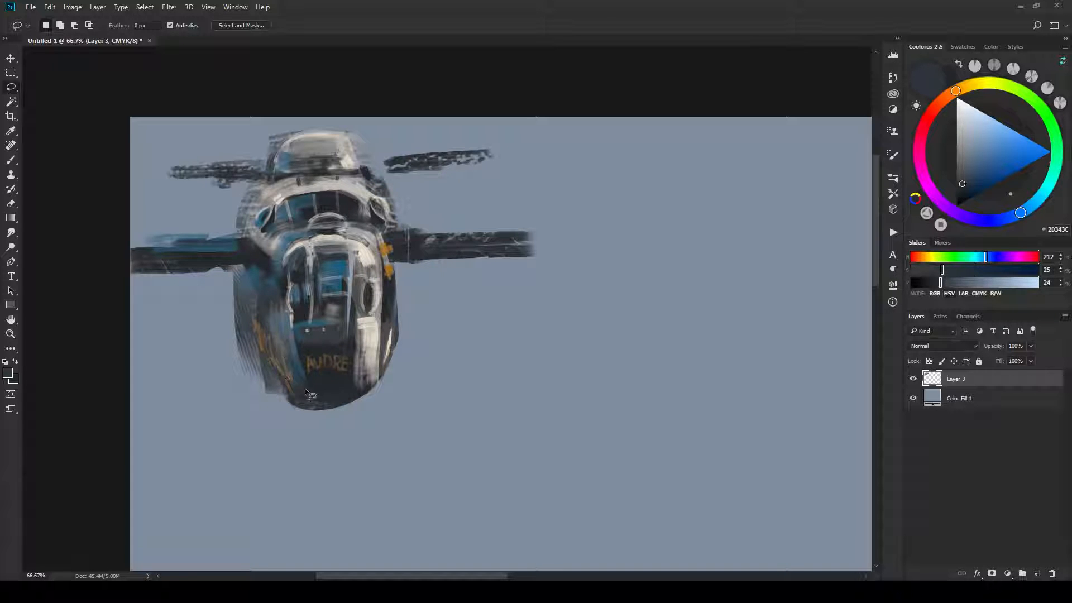
# Lasso thin slivers along both sides of the hull and nose and paint them with sampled grey 86817D.
pyautogui.moveTo(276, 325); pyautogui.dragTo(303, 394)
pyautogui.moveTo(286, 322); pyautogui.dragTo(282, 315)
pyautogui.moveTo(265, 274)
pyautogui.mouseDown()
pyautogui.moveTo(267, 297)
pyautogui.moveTo(250, 310)
pyautogui.mouseUp()
pyautogui.moveTo(242, 251); pyautogui.dragTo(250, 343)
pyautogui.moveTo(386, 296); pyautogui.dragTo(385, 324)
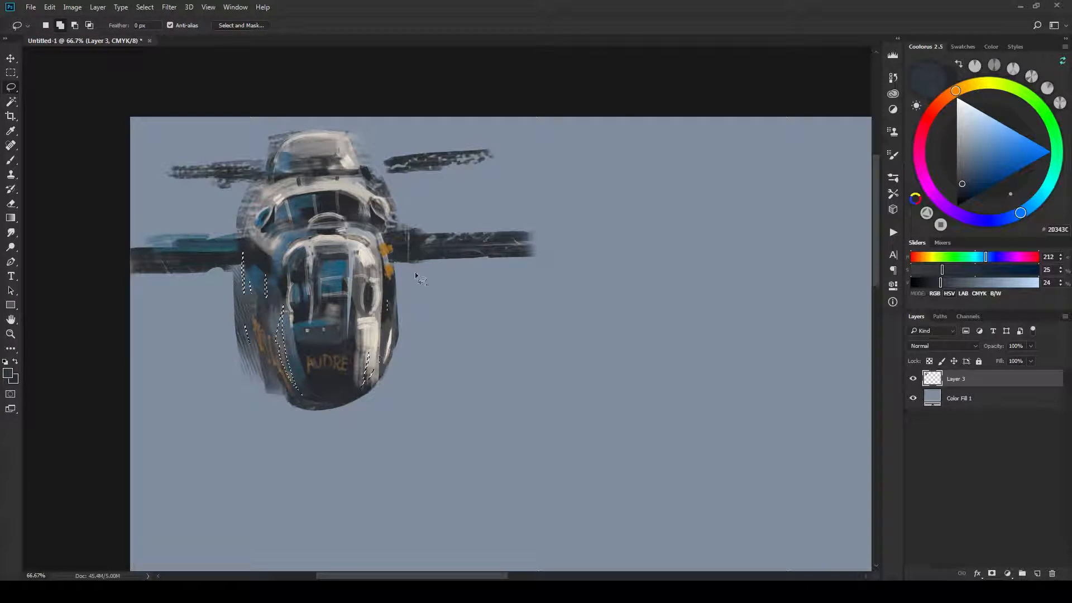
pyautogui.press('b')
pyautogui.moveTo(286, 318)
pyautogui.keyDown('alt'); pyautogui.mouseDown()
pyautogui.moveTo(292, 277)
pyautogui.moveTo(301, 322)
pyautogui.mouseUp(); pyautogui.keyUp('alt')
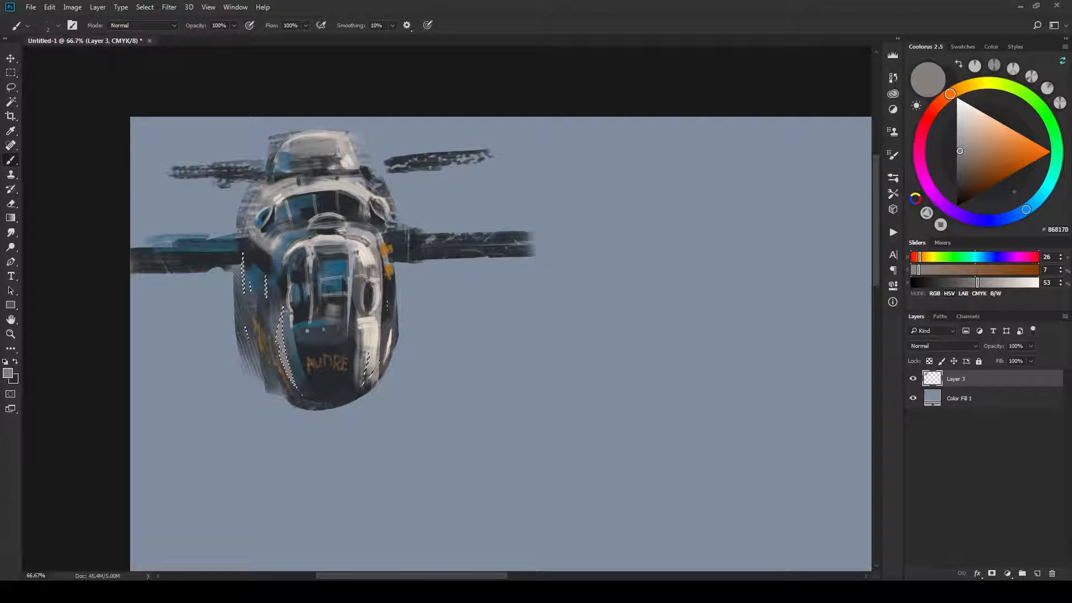
pyautogui.hotkey('ctrl', 'd')
# Lasso the orange lettering on the nose, copy it onto a new layer and hide that layer.
pyautogui.press('l')
pyautogui.moveTo(303, 356); pyautogui.dragTo(307, 373)
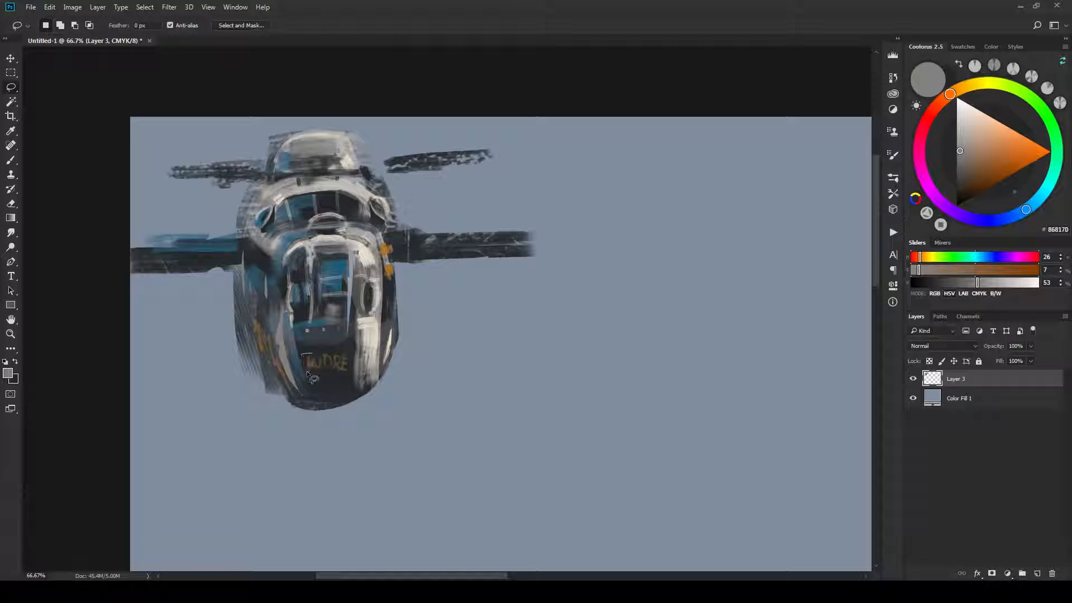
pyautogui.scroll(1, 333, 403)
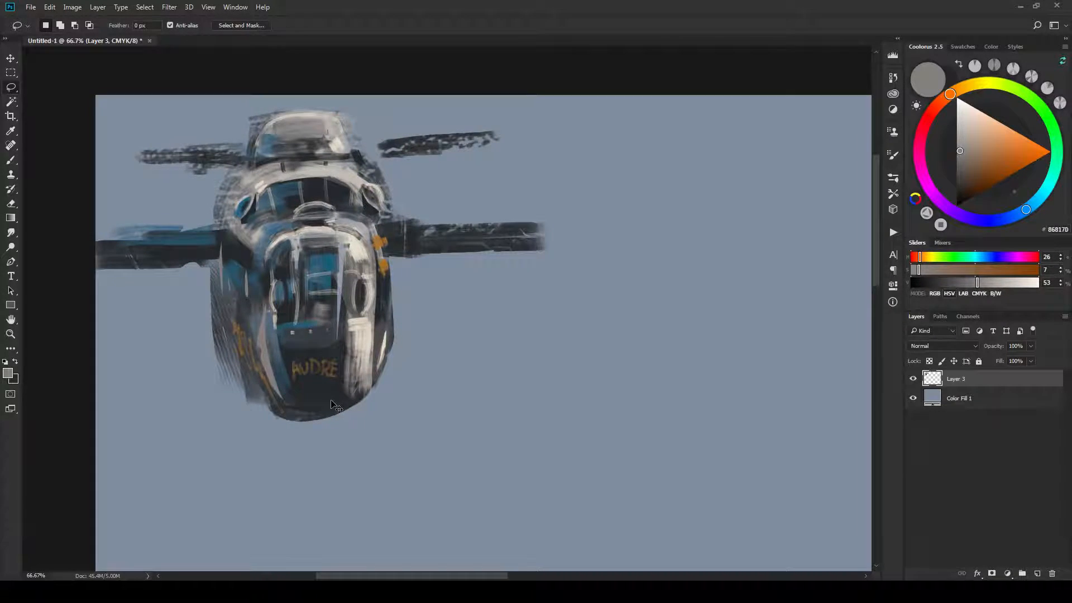
pyautogui.scroll(4, 334, 403)
pyautogui.moveTo(462, 352); pyautogui.dragTo(480, 350)
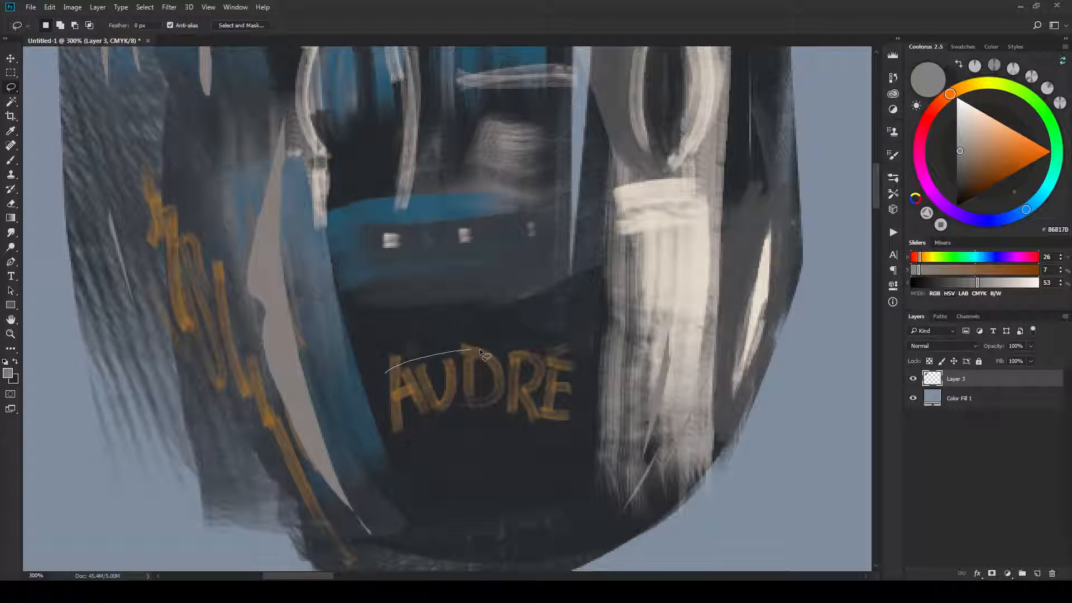
pyautogui.moveTo(480, 350)
pyautogui.mouseDown()
pyautogui.moveTo(418, 416)
pyautogui.moveTo(384, 425)
pyautogui.mouseUp()
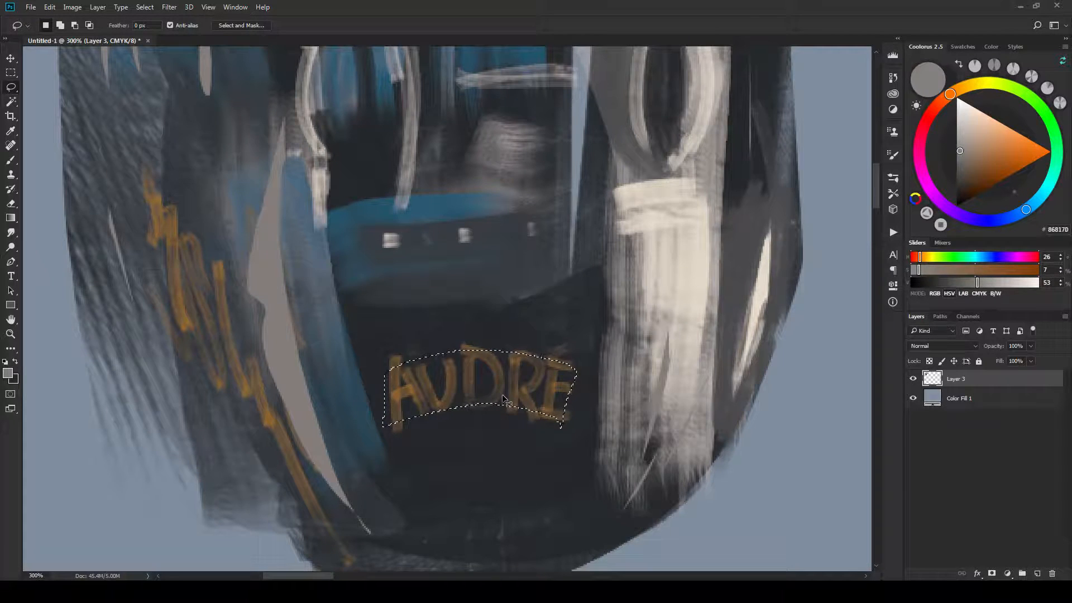
pyautogui.hotkey('ctrl', 'd')
pyautogui.hotkey('ctrl', 'shift', 'alt', 'n')
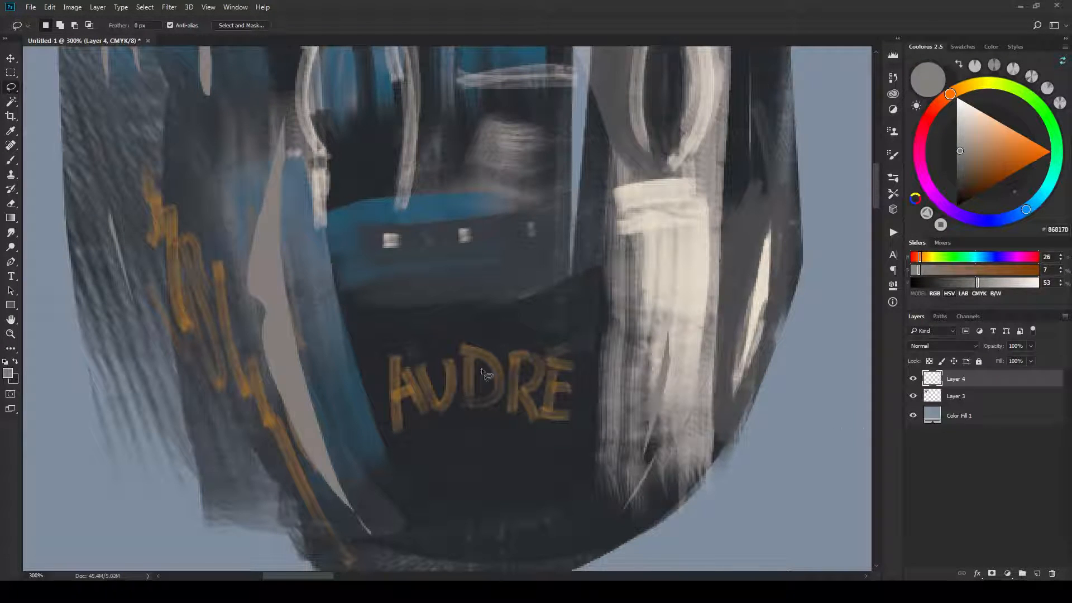
pyautogui.click(913, 380)
# Paint over the orange nose lettering on Layer 3 with sampled dark 2A2D32.
pyautogui.click(955, 396)
pyautogui.press('b')
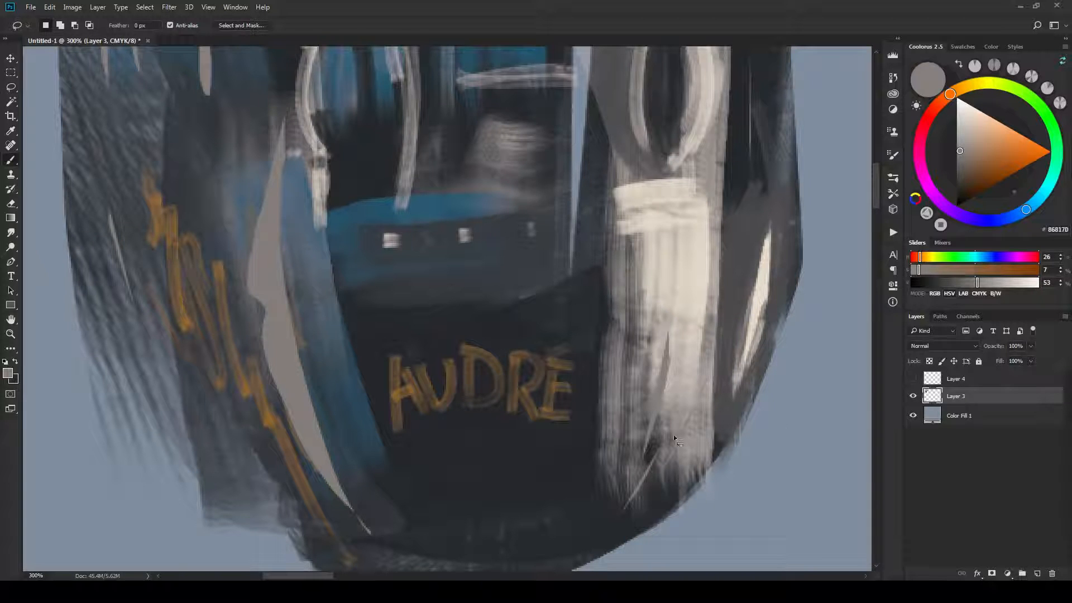
pyautogui.keyDown('alt'); pyautogui.click(546, 363); pyautogui.keyUp('alt')
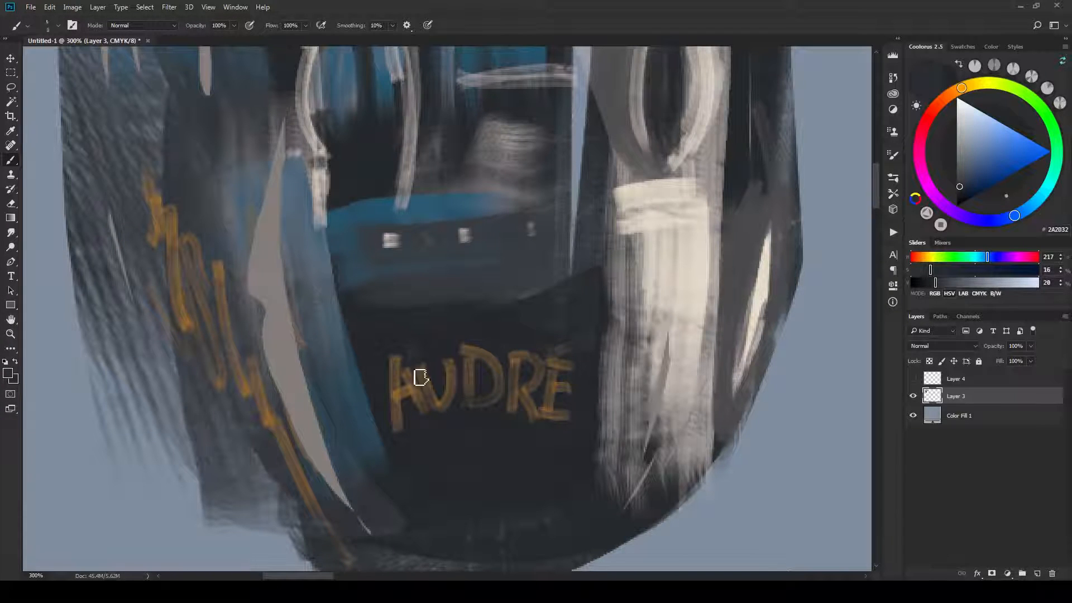
pyautogui.moveTo(395, 370)
pyautogui.mouseDown()
pyautogui.moveTo(404, 420)
pyautogui.moveTo(393, 389)
pyautogui.moveTo(412, 374)
pyautogui.moveTo(437, 375)
pyautogui.moveTo(452, 330)
pyautogui.moveTo(482, 332)
pyautogui.moveTo(521, 389)
pyautogui.moveTo(557, 340)
pyautogui.moveTo(561, 391)
pyautogui.mouseUp()
pyautogui.hotkey('ctrl', '-')
pyautogui.hotkey('ctrl', '-')
pyautogui.hotkey('ctrl', '-')
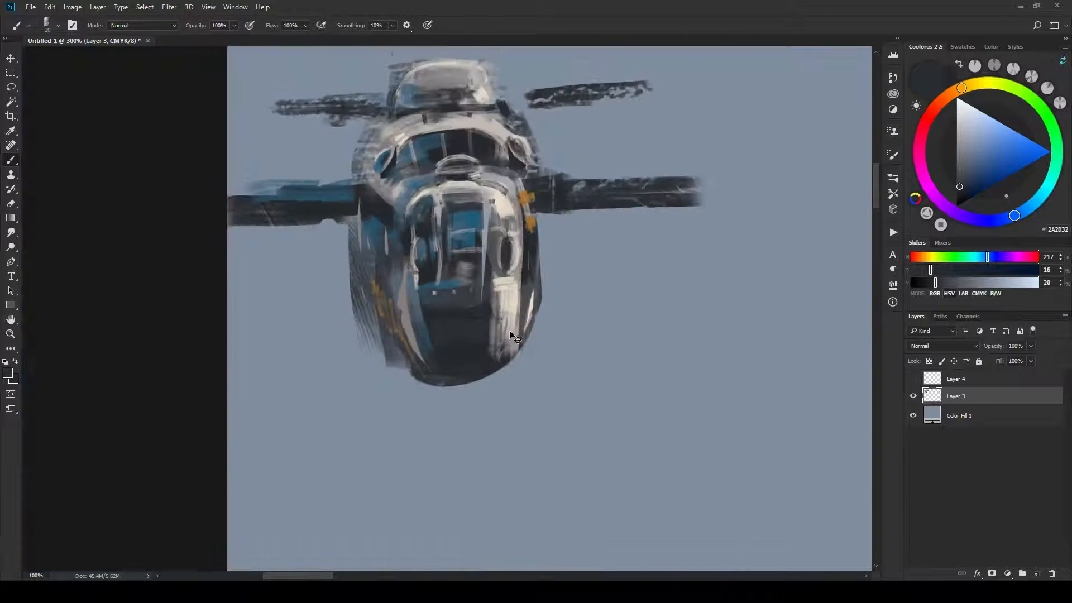
# Sample dark 212428 and dab a small spot on the nose's left grey sliver and another on its right light stripe.
pyautogui.hotkey('ctrl', '+')
pyautogui.hotkey('ctrl', '+')
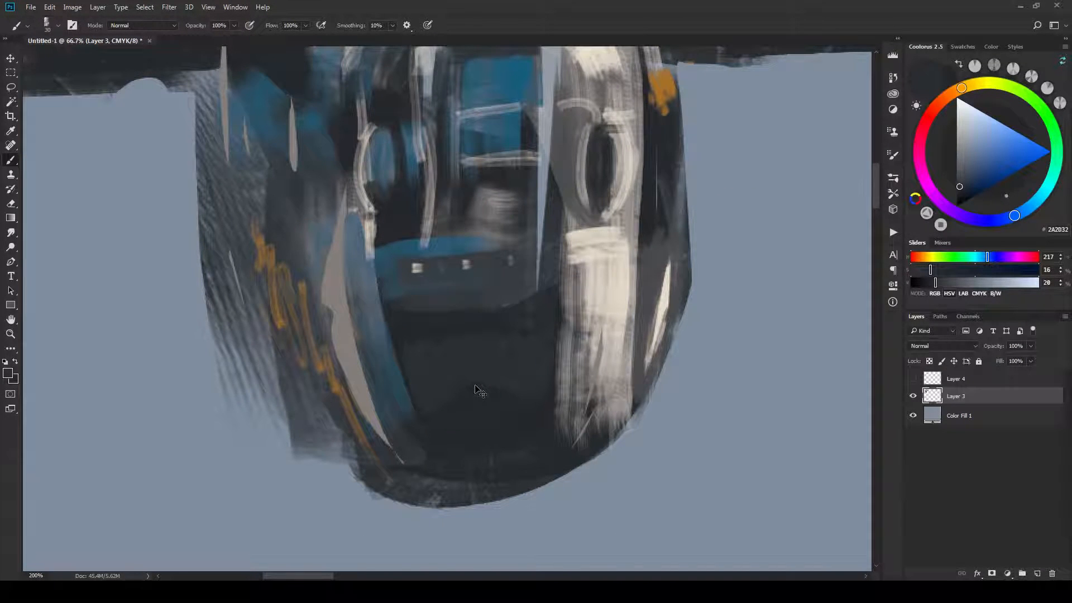
pyautogui.hotkey('ctrl', '+')
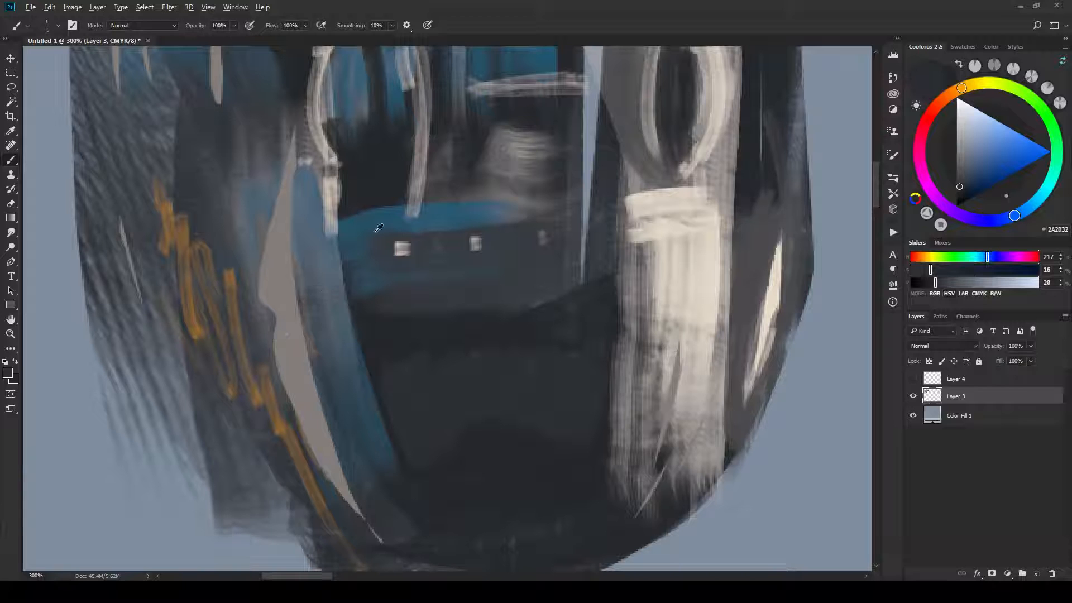
pyautogui.keyDown('alt'); pyautogui.click(381, 189); pyautogui.keyUp('alt')
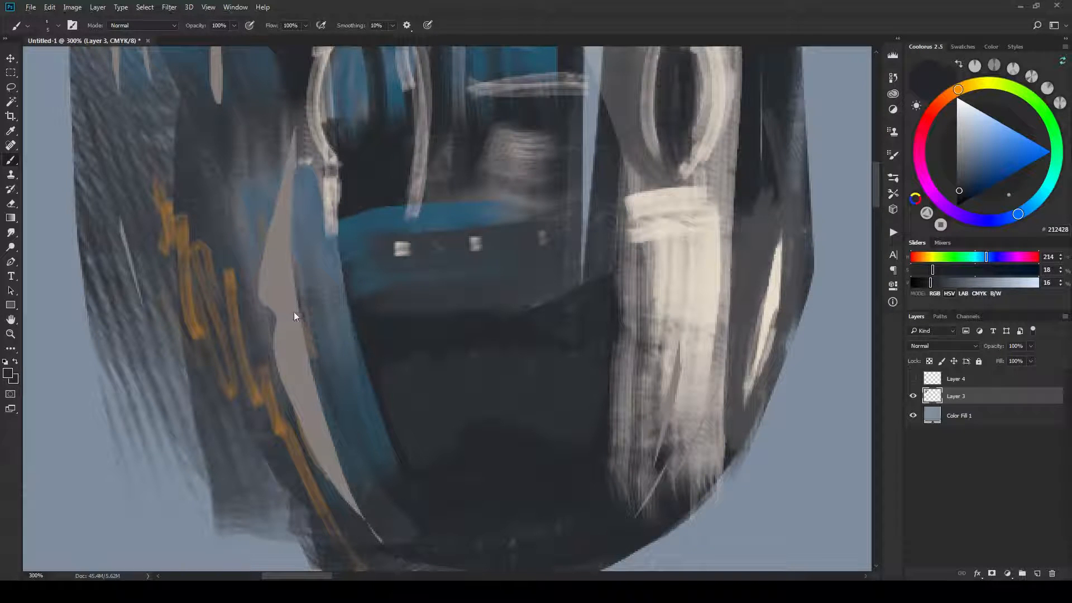
pyautogui.moveTo(288, 337); pyautogui.dragTo(287, 350)
pyautogui.moveTo(692, 339); pyautogui.dragTo(690, 359)
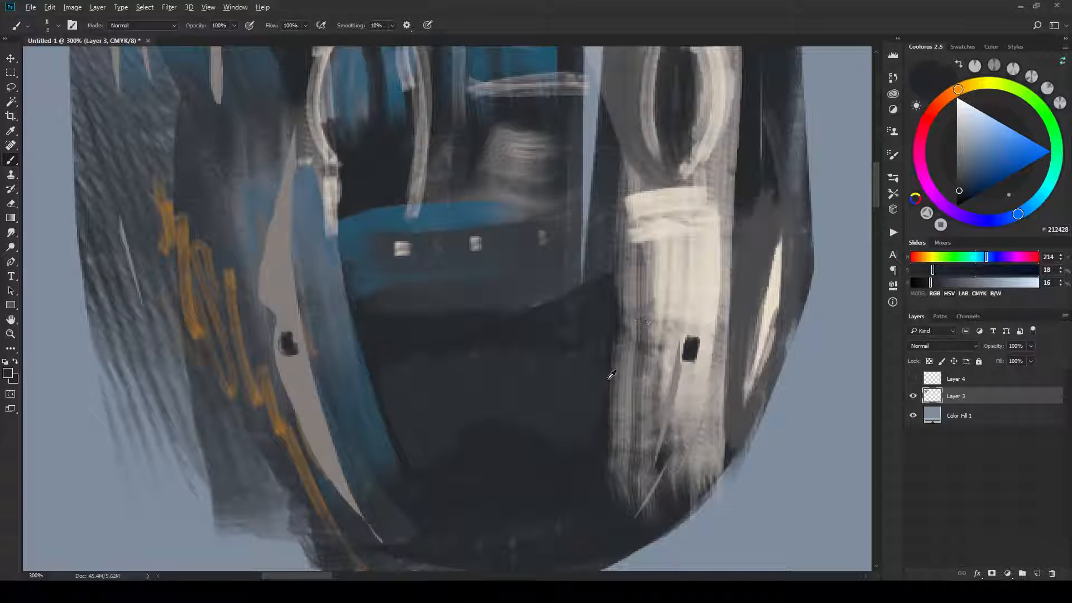
# Darken the inner part of the right light stripe with 24272C and add a diagonal BAB4AC stroke at its lower end.
pyautogui.keyDown('alt'); pyautogui.click(602, 358); pyautogui.keyUp('alt')
pyautogui.moveTo(675, 278)
pyautogui.mouseDown()
pyautogui.moveTo(647, 429)
pyautogui.moveTo(679, 409)
pyautogui.moveTo(641, 479)
pyautogui.moveTo(692, 413)
pyautogui.mouseUp()
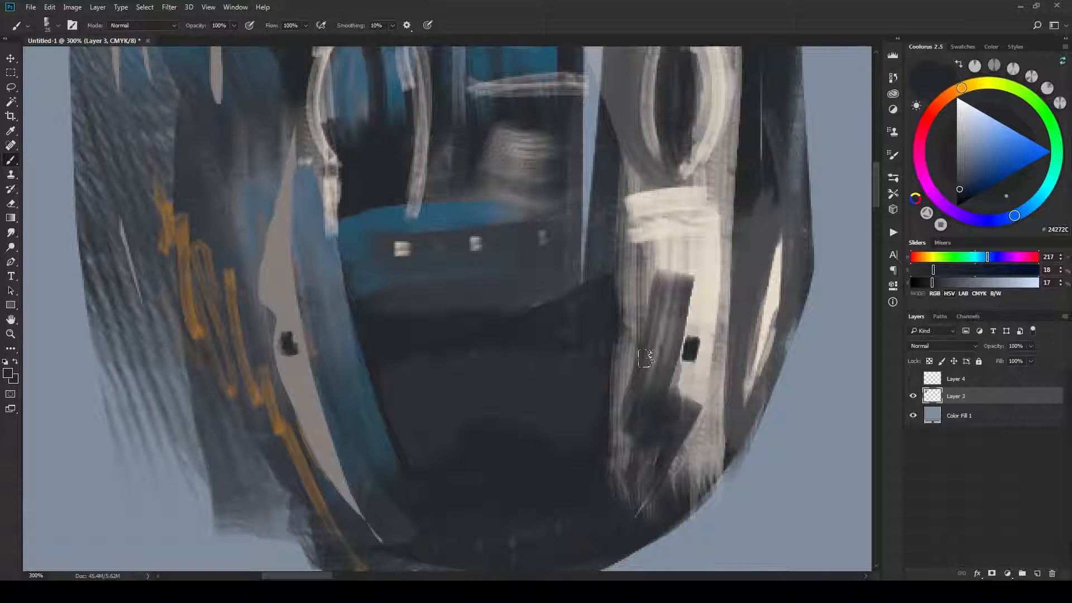
pyautogui.keyDown('alt'); pyautogui.click(705, 389); pyautogui.keyUp('alt')
pyautogui.moveTo(581, 527); pyautogui.dragTo(678, 438)
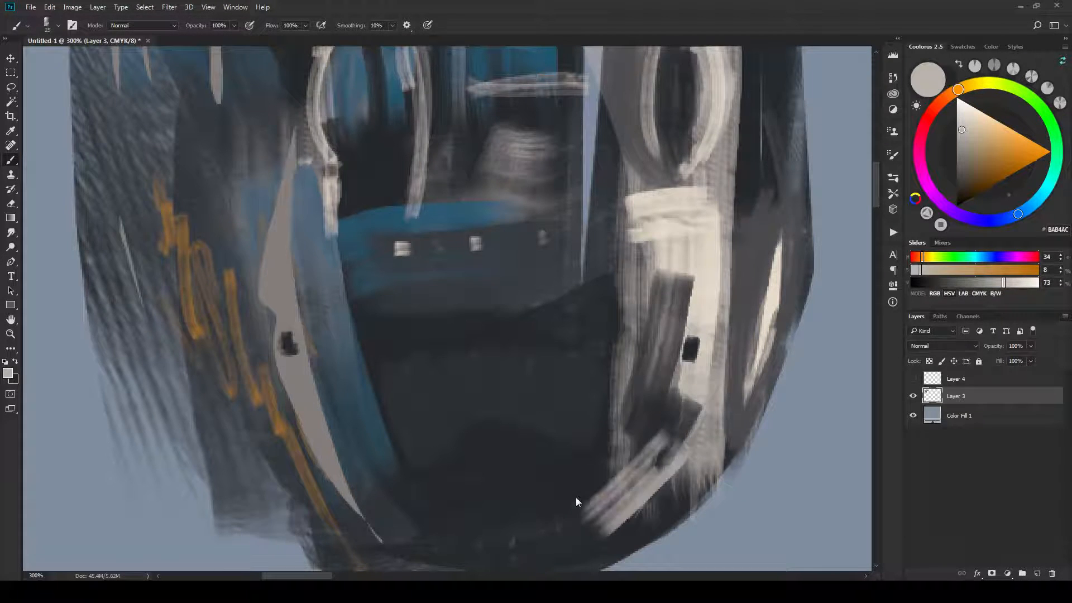
# Dab two slanted BAB4AC marks on the nose's dark lower front and paint a dark arc between them.
pyautogui.hotkey('ctrl', '-')
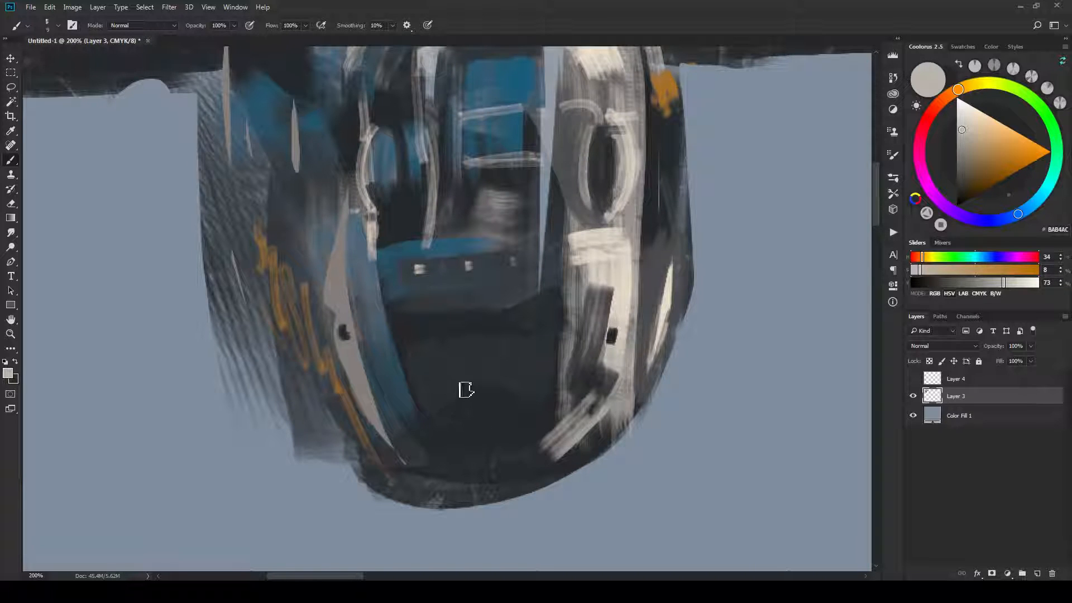
pyautogui.moveTo(451, 354); pyautogui.dragTo(428, 369)
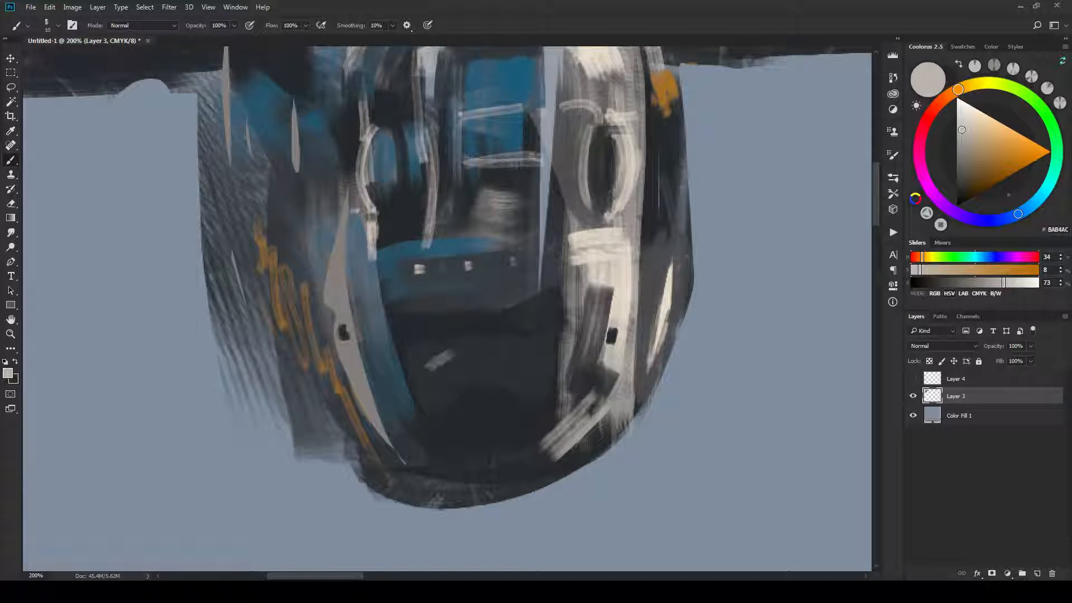
pyautogui.moveTo(500, 346); pyautogui.dragTo(519, 361)
pyautogui.keyDown('alt'); pyautogui.click(460, 342); pyautogui.keyUp('alt')
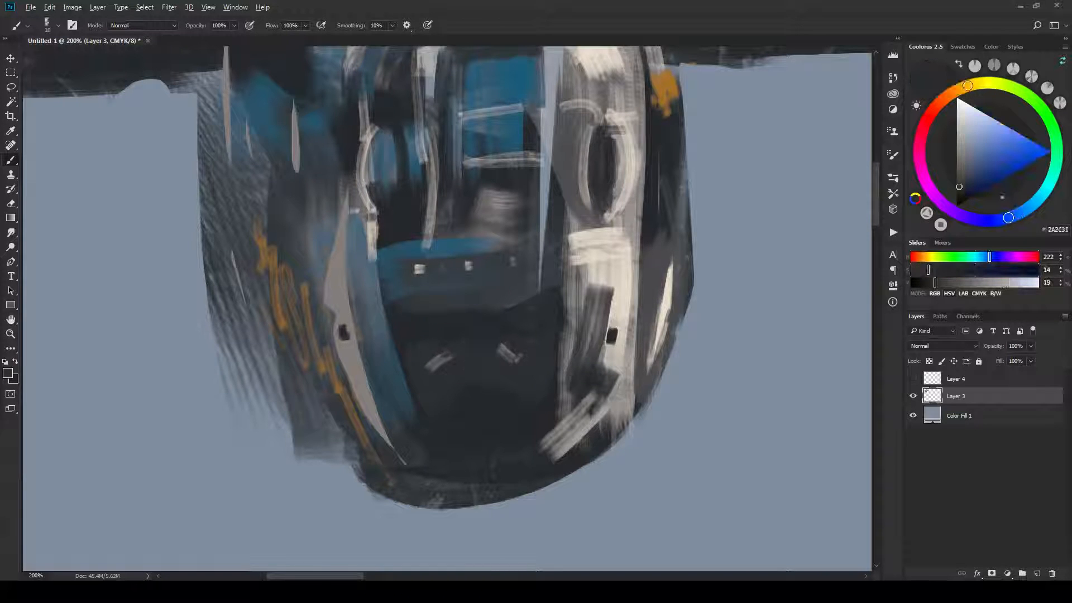
pyautogui.keyDown('alt'); pyautogui.click(483, 399); pyautogui.keyUp('alt')
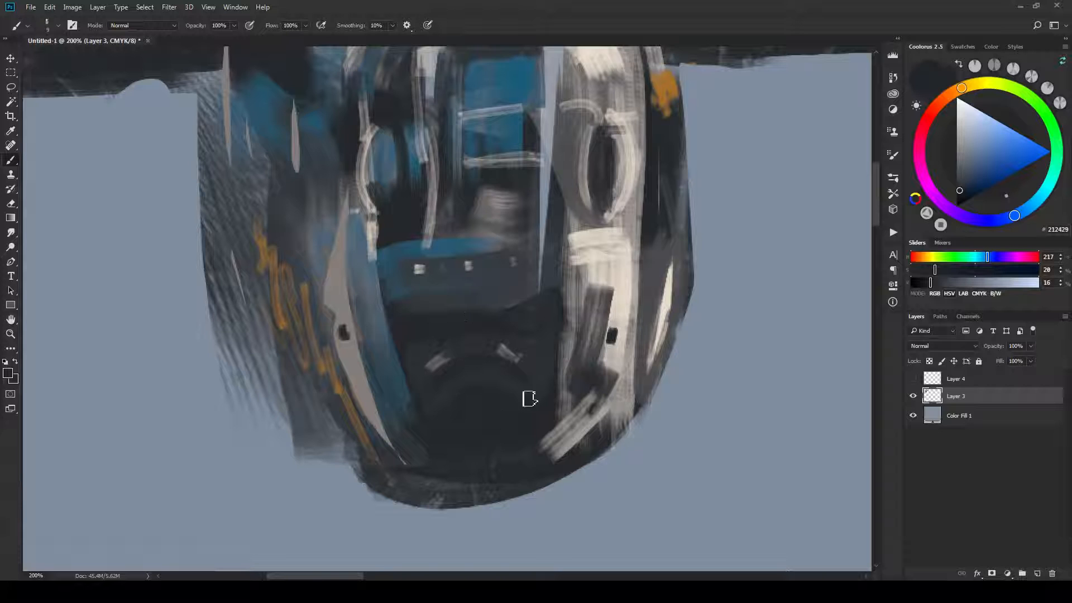
# Paint a soft blue reflection beneath the nose's dark arc with sampled 486179 and 2D5471, and sample grey 837F7D.
pyautogui.keyDown('alt'); pyautogui.click(479, 247); pyautogui.keyUp('alt')
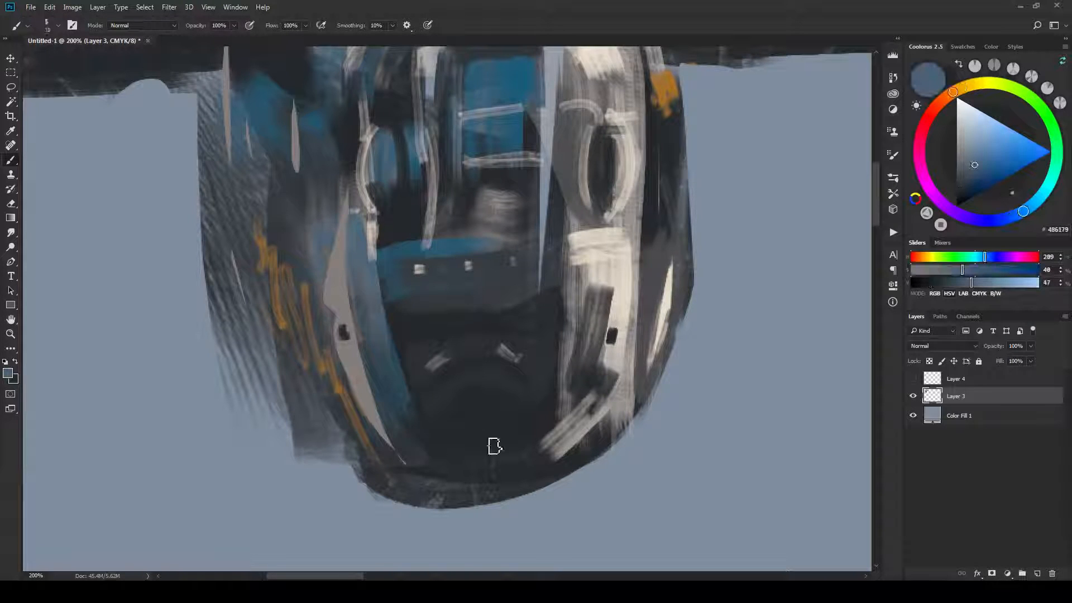
pyautogui.moveTo(447, 385)
pyautogui.mouseDown()
pyautogui.moveTo(456, 421)
pyautogui.moveTo(476, 433)
pyautogui.mouseUp()
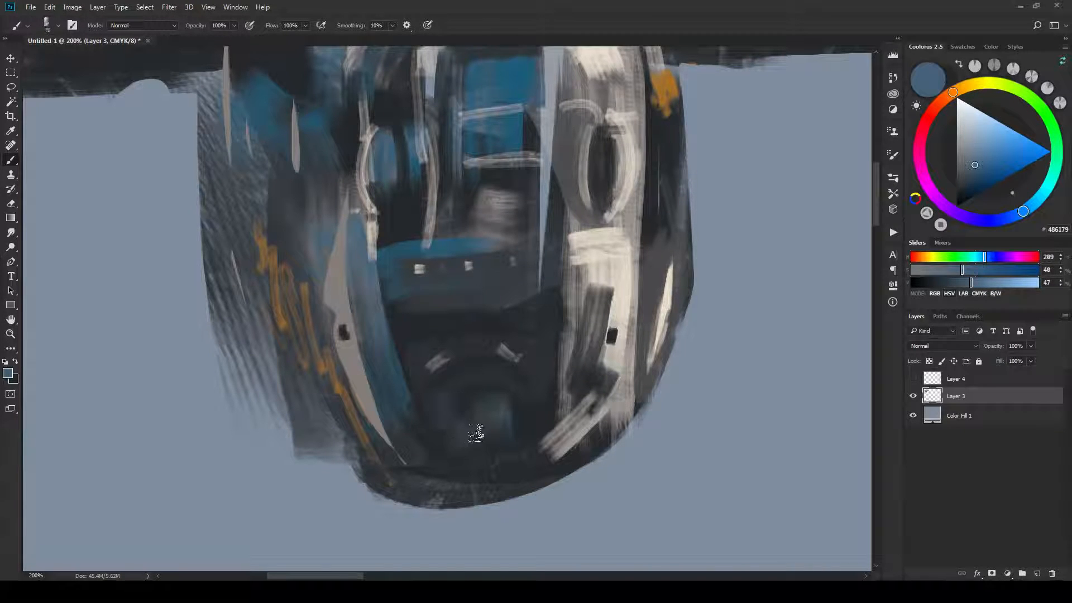
pyautogui.keyDown('alt'); pyautogui.click(525, 182); pyautogui.keyUp('alt')
pyautogui.moveTo(526, 182)
pyautogui.mouseDown()
pyautogui.moveTo(514, 138)
pyautogui.moveTo(516, 156)
pyautogui.mouseUp()
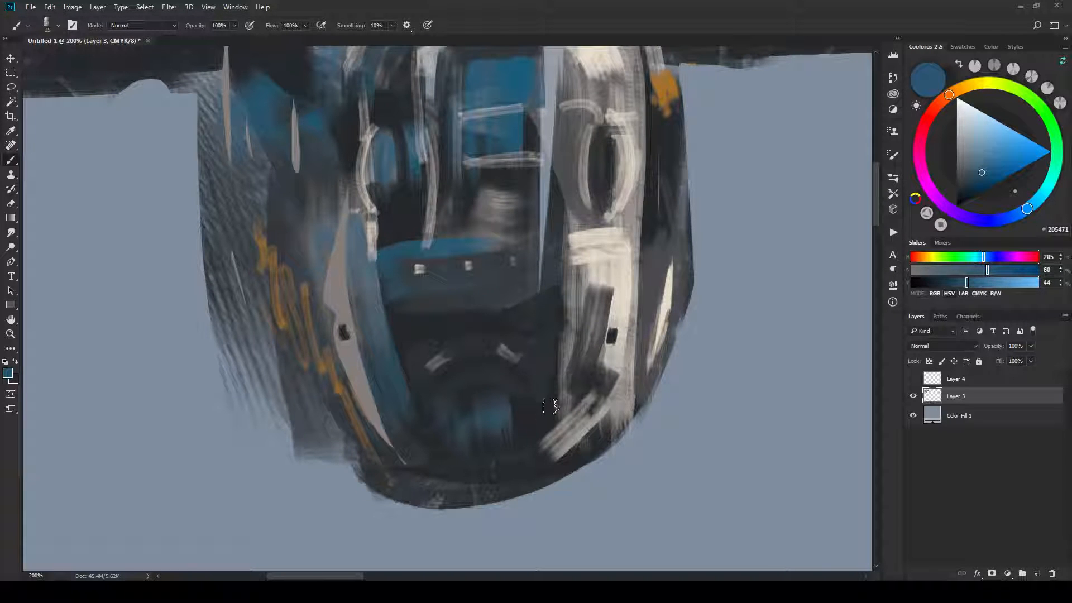
pyautogui.keyDown('alt'); pyautogui.click(555, 430); pyautogui.keyUp('alt')
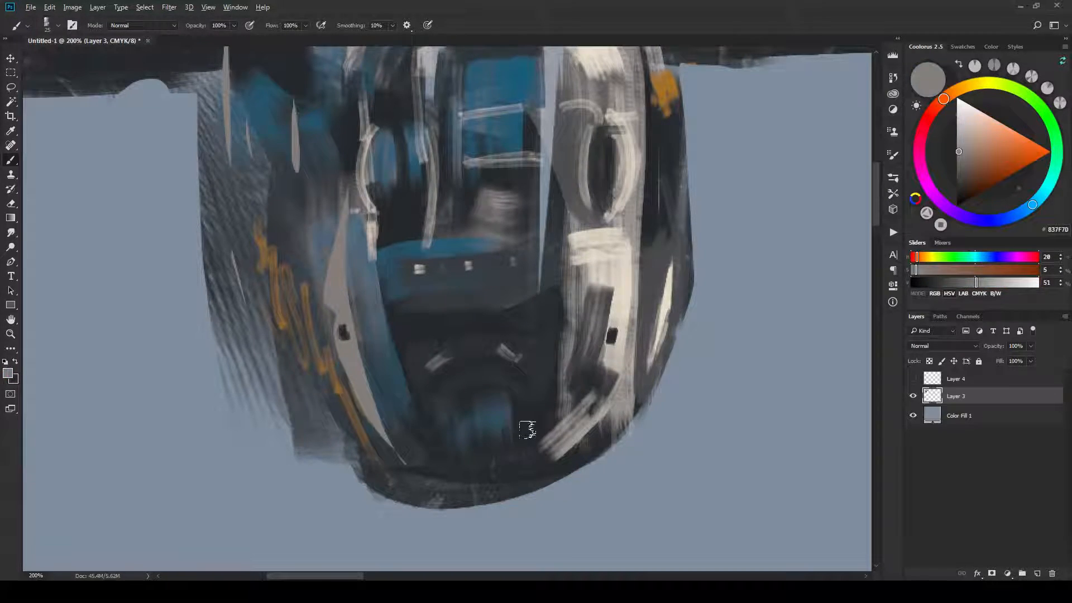
# Add grey 837F7D beside the diagonal light stroke at the nose's lower edge and trim the stroke with sampled dark tones.
pyautogui.moveTo(528, 430)
pyautogui.mouseDown()
pyautogui.moveTo(519, 421)
pyautogui.moveTo(542, 411)
pyautogui.moveTo(540, 465)
pyautogui.mouseUp()
pyautogui.keyDown('alt'); pyautogui.click(535, 417); pyautogui.keyUp('alt')
pyautogui.keyDown('alt'); pyautogui.click(550, 426); pyautogui.keyUp('alt')
pyautogui.keyDown('alt'); pyautogui.click(429, 403); pyautogui.keyUp('alt')
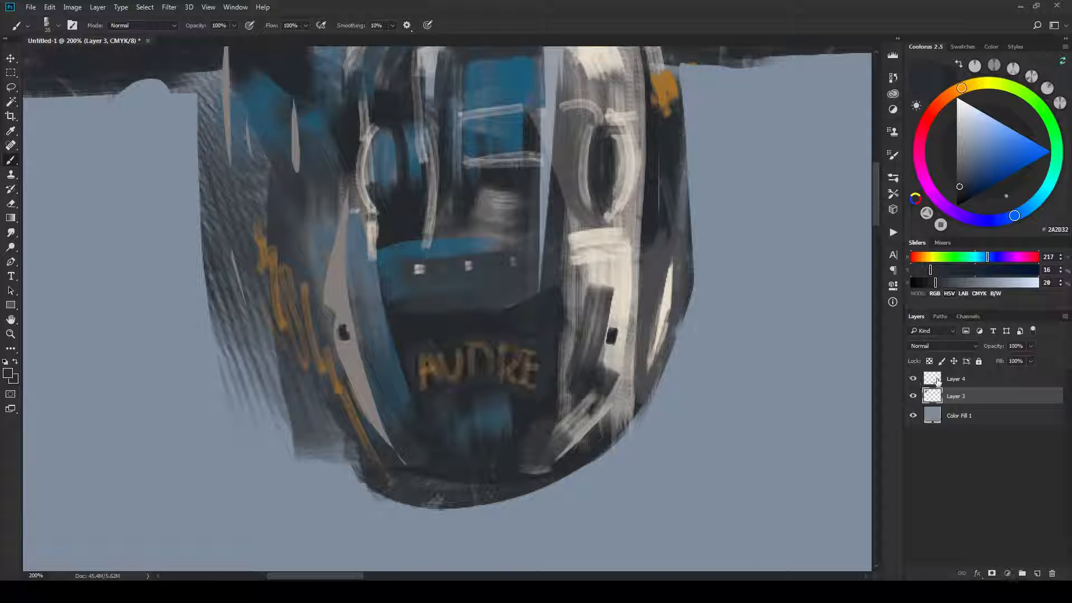
# Select Layer 4 and move its orange lettering up above the two slanted marks on the nose.
pyautogui.click(949, 380)
pyautogui.press('v')
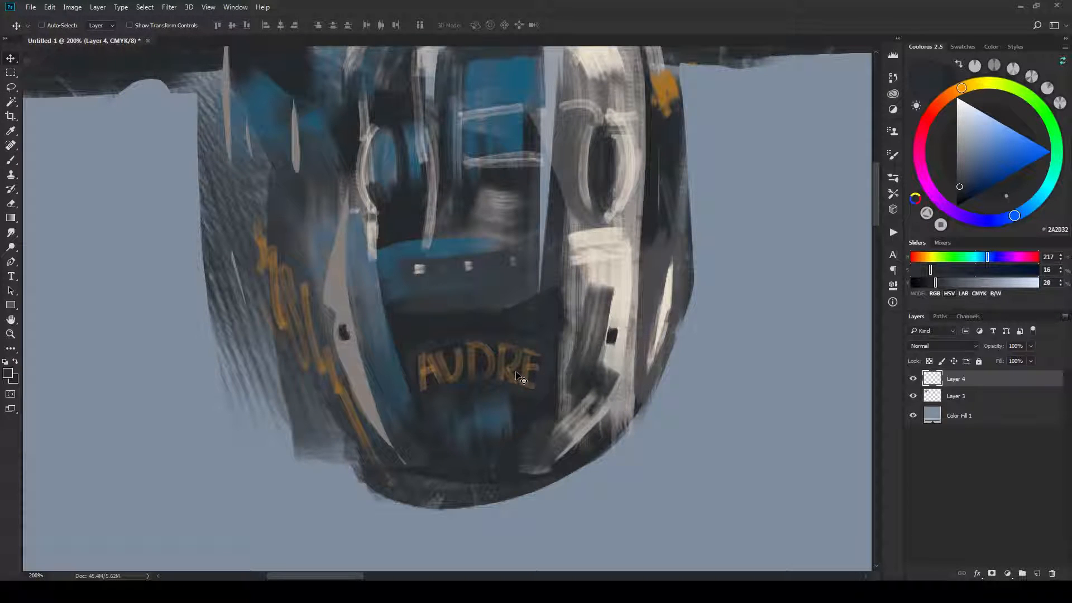
pyautogui.moveTo(520, 380)
pyautogui.mouseDown()
pyautogui.moveTo(518, 319)
pyautogui.moveTo(542, 313)
pyautogui.moveTo(588, 330)
pyautogui.mouseUp()
pyautogui.hotkey('ctrl', '-')
pyautogui.hotkey('ctrl', '-')
pyautogui.hotkey('ctrl', '-')
pyautogui.hotkey('ctrl', '-')
pyautogui.hotkey('ctrl', '-')
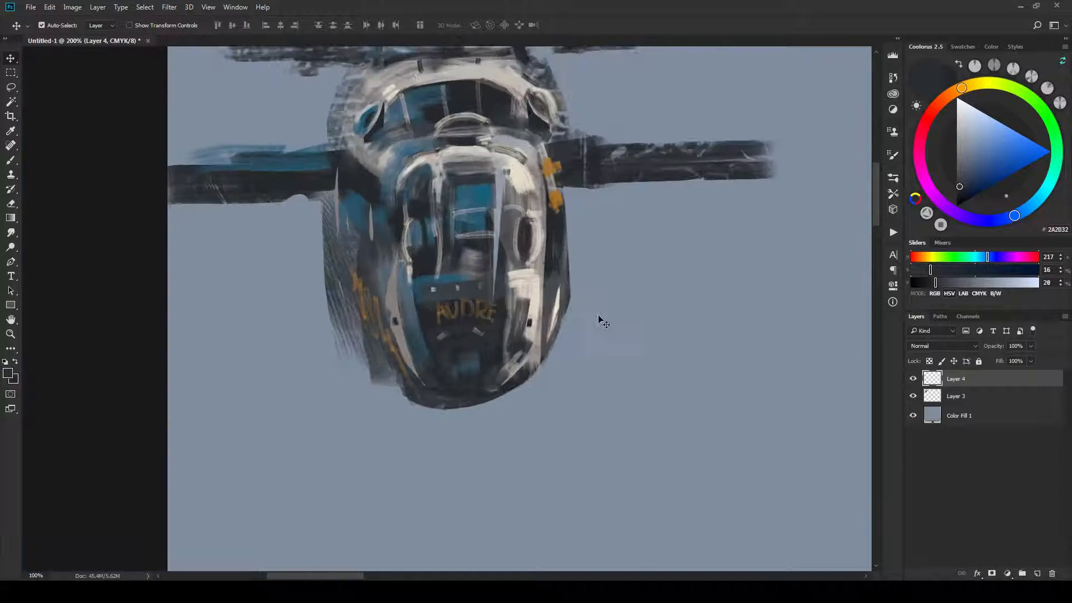
pyautogui.hotkey('ctrl', '-')
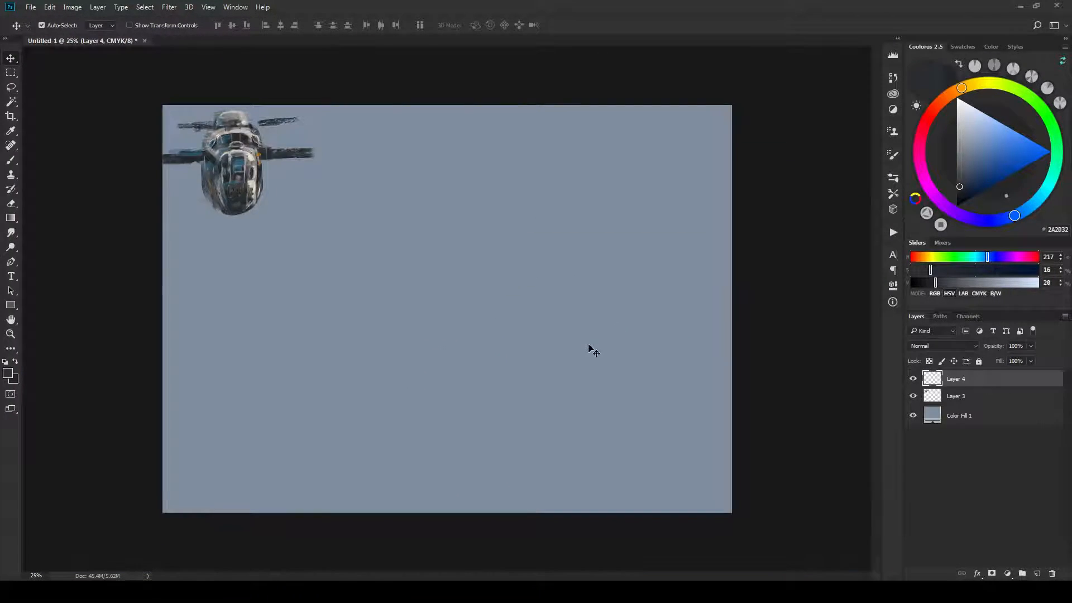
# Sample grey 46474A and select the EE W-Head Flat brush preset at 70 px.
pyautogui.hotkey('ctrl', '1')
pyautogui.moveTo(295, 230); pyautogui.dragTo(560, 334)
pyautogui.moveTo(560, 223)
pyautogui.mouseDown()
pyautogui.moveTo(578, 423)
pyautogui.moveTo(618, 351)
pyautogui.mouseUp()
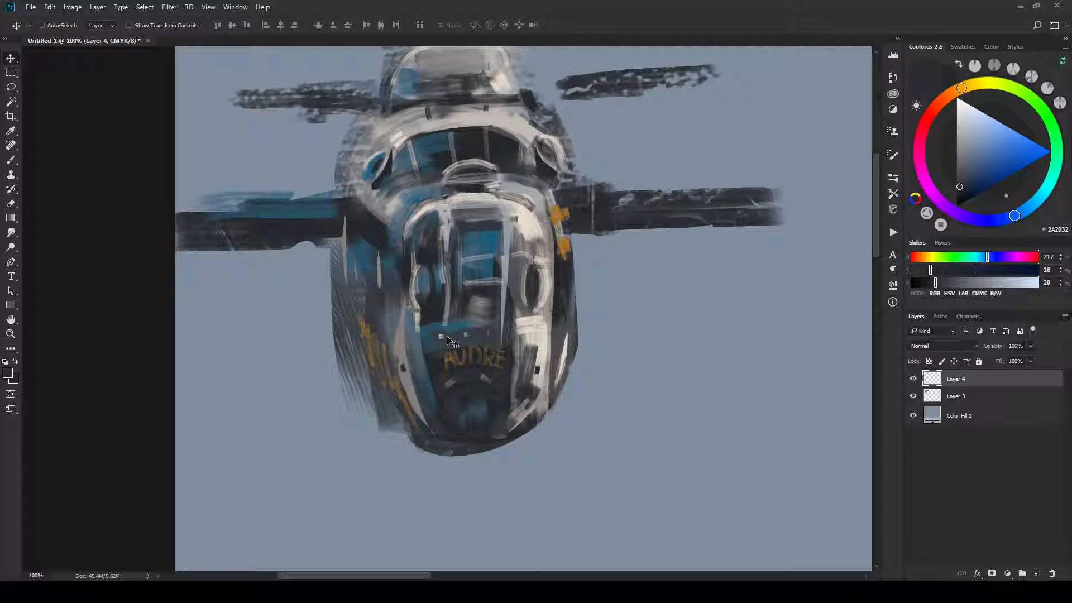
pyautogui.press('b')
pyautogui.keyDown('alt'); pyautogui.click(450, 314); pyautogui.keyUp('alt')
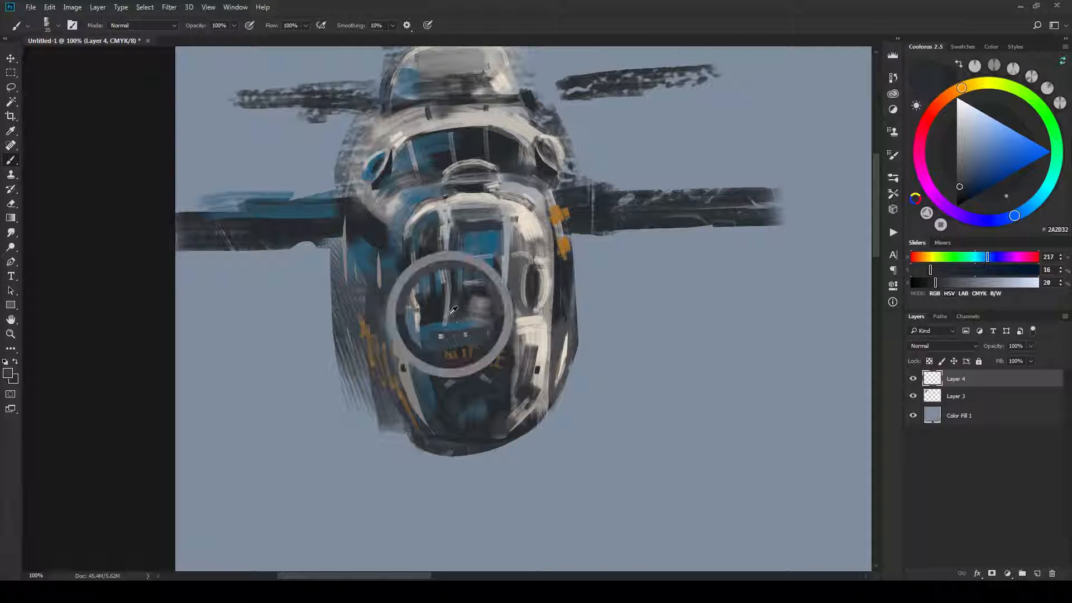
pyautogui.rightClick(450, 302)
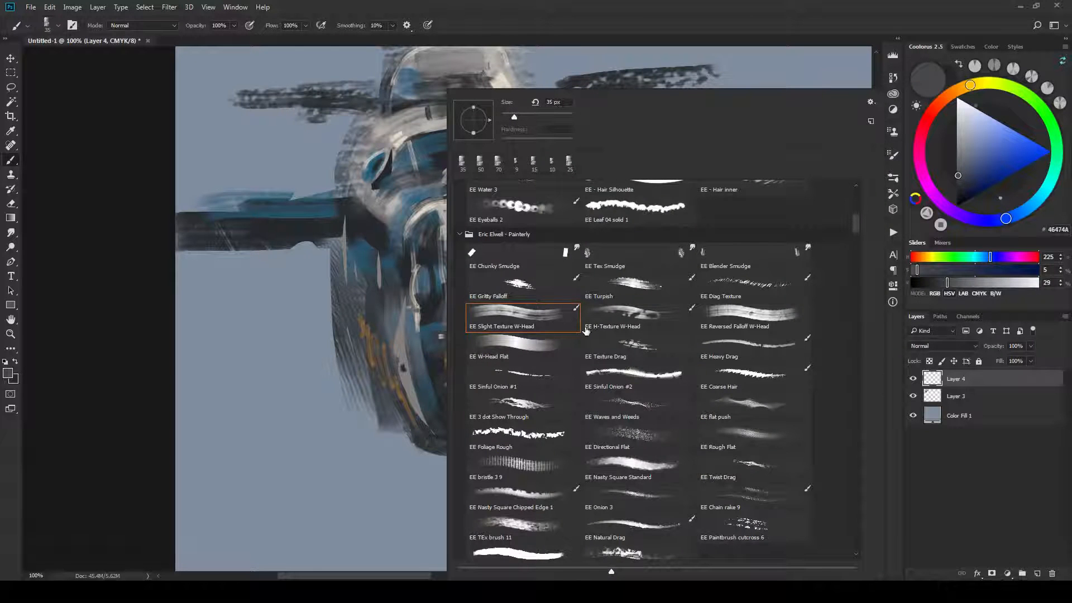
pyautogui.click(544, 345)
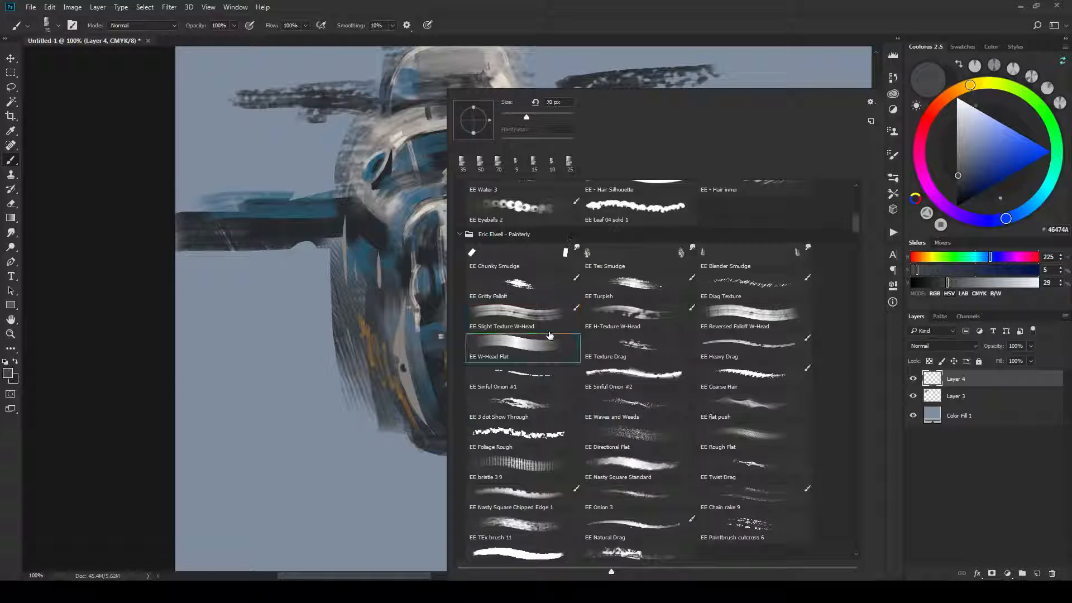
pyautogui.click(691, 12)
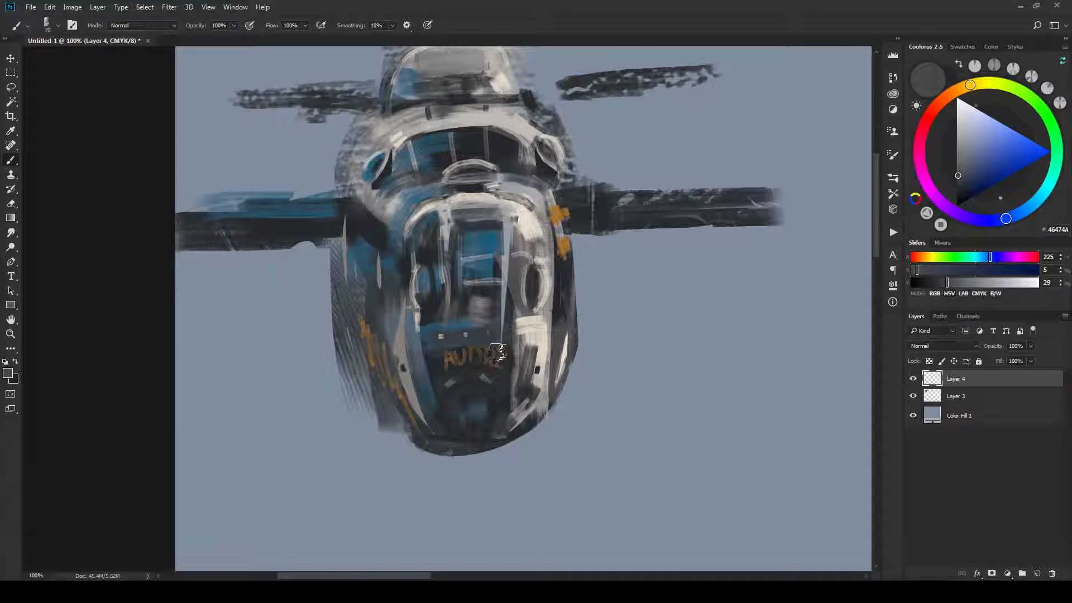
# Sample dark 37393C and paint small touches with a reduced brush around the top of the nose's right oval window.
pyautogui.press('[')
pyautogui.press('[')
pyautogui.press('[')
pyautogui.press('[')
pyautogui.keyDown('alt'); pyautogui.click(522, 255); pyautogui.keyUp('alt')
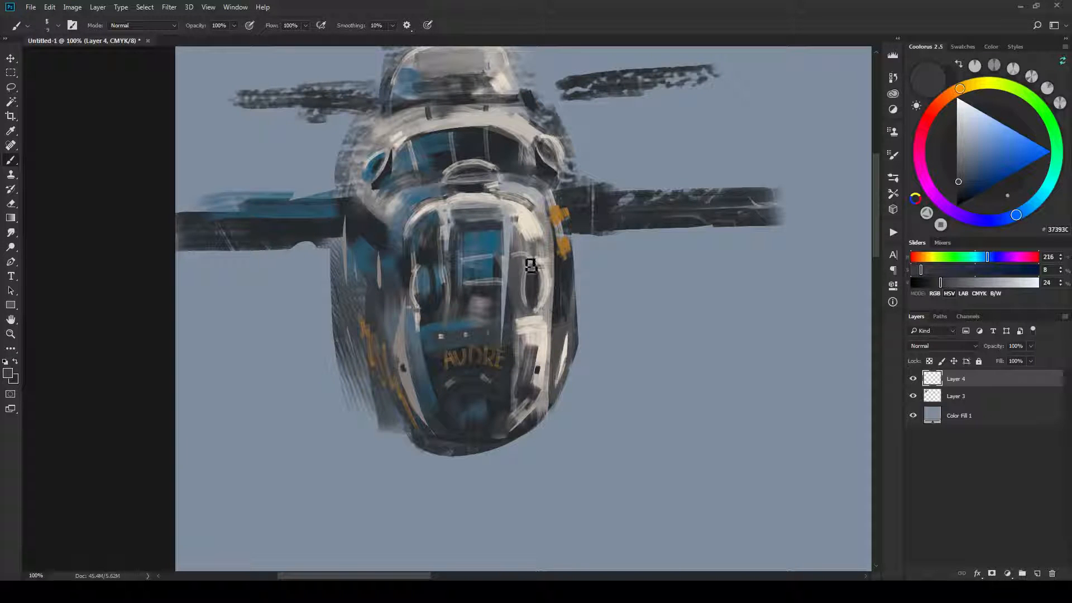
pyautogui.press(']')
pyautogui.moveTo(535, 250)
pyautogui.mouseDown()
pyautogui.moveTo(541, 328)
pyautogui.moveTo(542, 260)
pyautogui.mouseUp()
pyautogui.press('[')
# Sample light B4AEA5 from the left window's frame and paint a thin highlight along the right oval window's outer rim.
pyautogui.keyDown('alt'); pyautogui.click(419, 269); pyautogui.keyUp('alt')
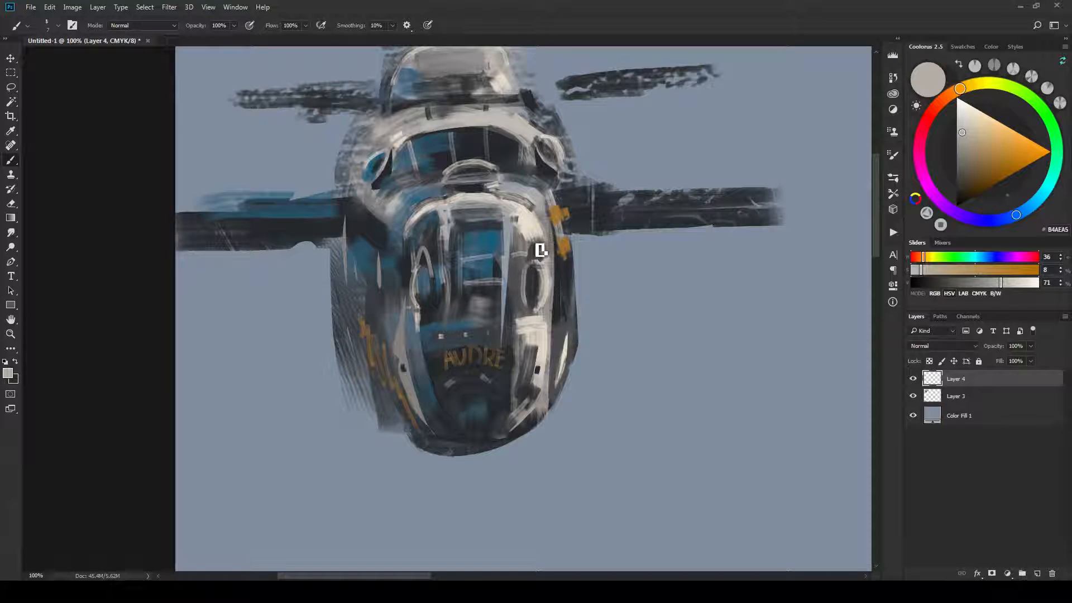
pyautogui.moveTo(546, 244); pyautogui.dragTo(536, 312)
pyautogui.scroll(-1, 524, 240)
pyautogui.scroll(-1, 523, 262)
pyautogui.scroll(1, 516, 260)
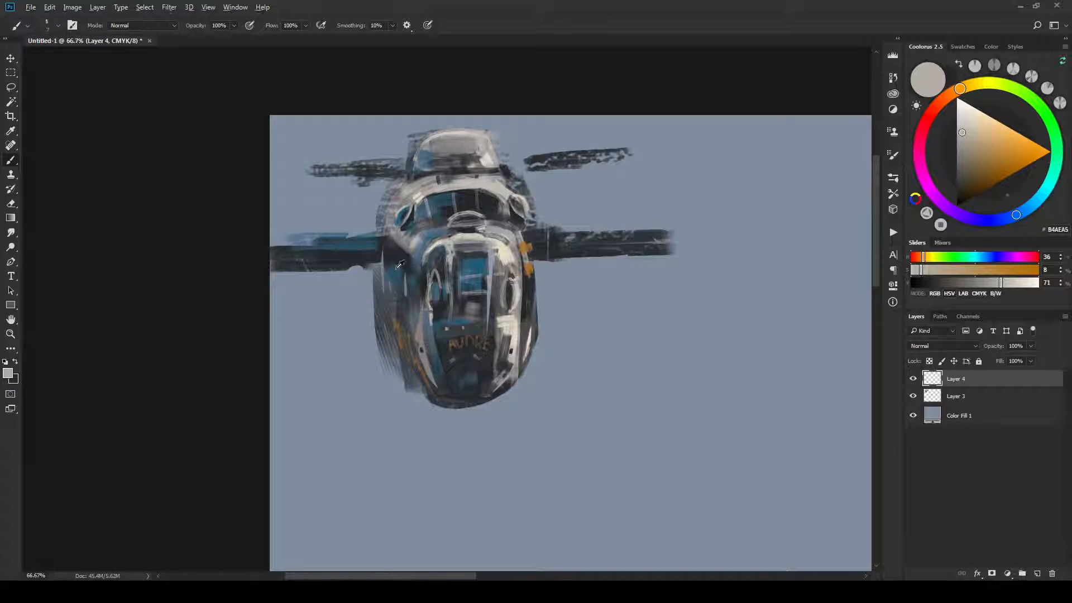
# Sample blue-grey 526172 and tint the inside of the nose's right oval window with a 25 px brush.
pyautogui.keyDown('alt'); pyautogui.click(438, 292); pyautogui.keyUp('alt')
pyautogui.press(']')
pyautogui.press(']')
pyautogui.press(']')
pyautogui.press(']')
pyautogui.press(']')
pyautogui.press(']')
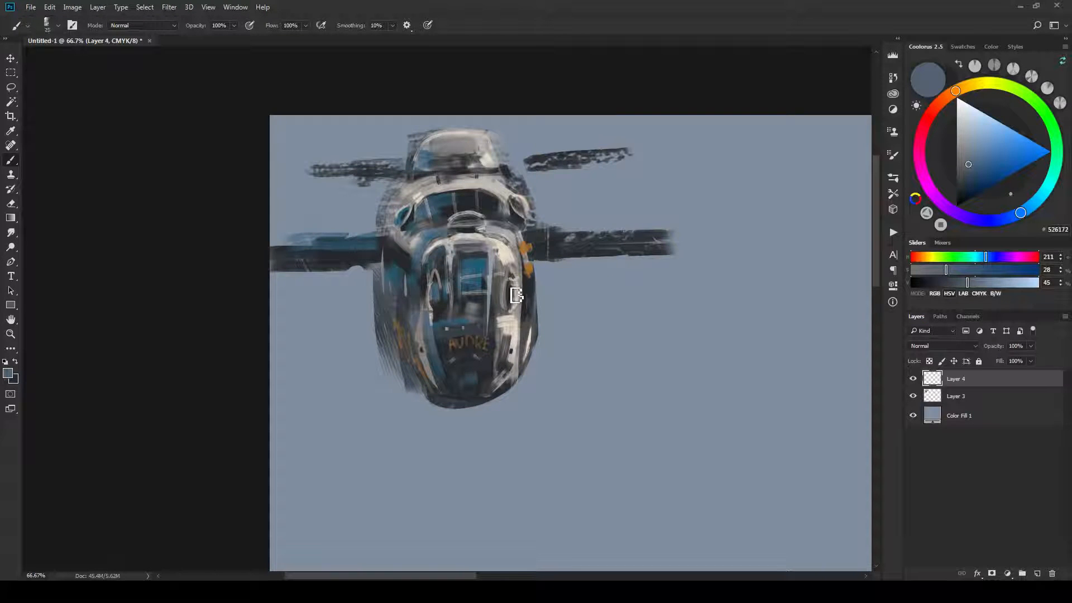
# Rework the divider between the nose's central panel and right window with sampled greys 999DA8 and 6E6F73.
pyautogui.hotkey('ctrl', '-')
pyautogui.hotkey('ctrl', '-')
pyautogui.hotkey('ctrl', '-')
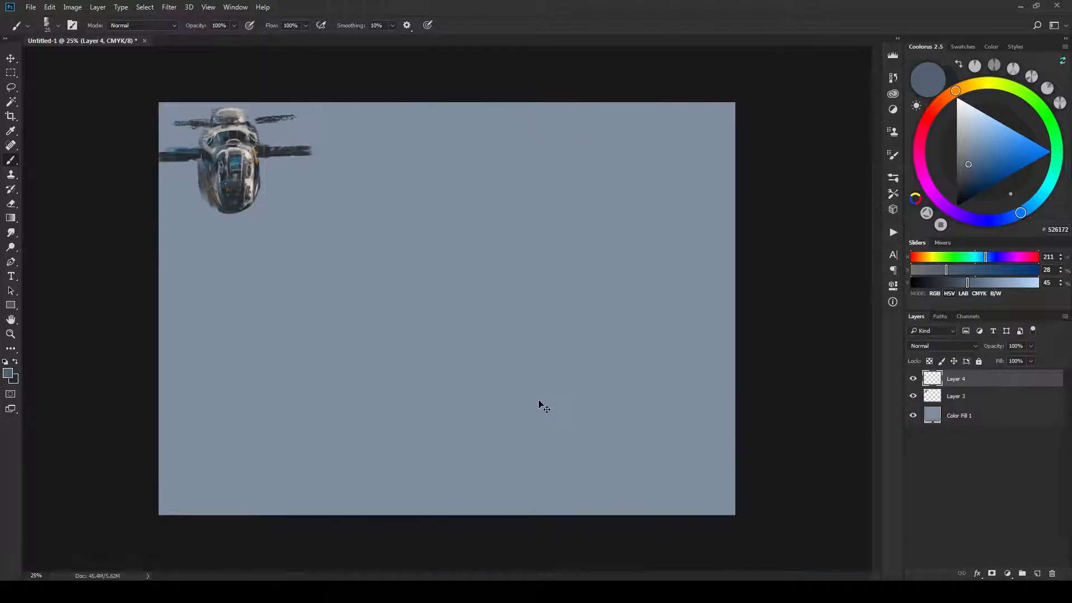
pyautogui.hotkey('ctrl', '+')
pyautogui.hotkey('ctrl', '+')
pyautogui.hotkey('ctrl', '+')
pyautogui.moveTo(200, 141); pyautogui.dragTo(543, 424)
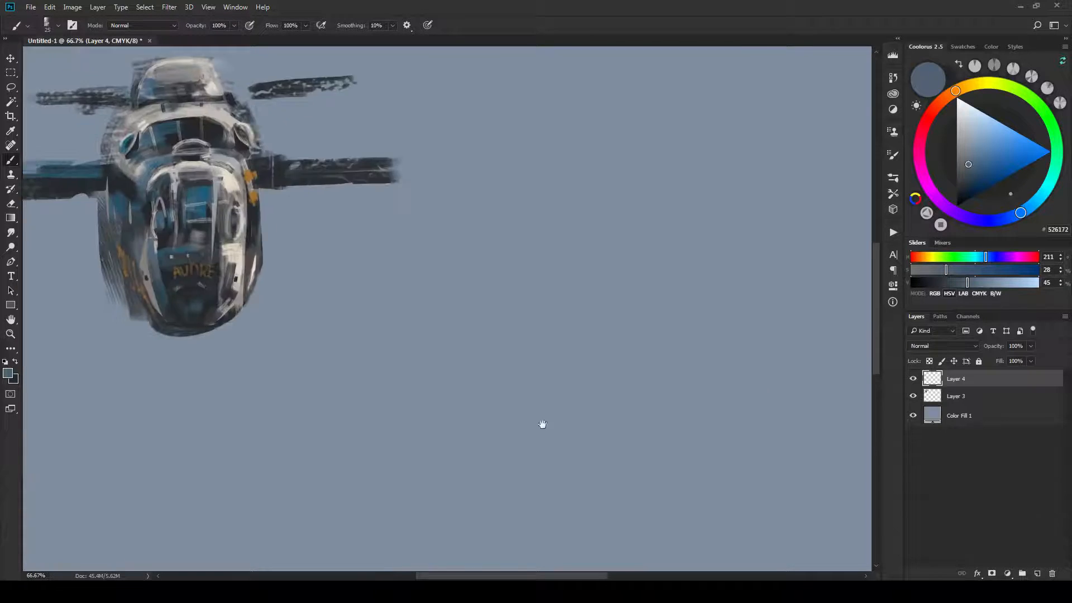
pyautogui.moveTo(377, 242)
pyautogui.mouseDown()
pyautogui.moveTo(521, 316)
pyautogui.moveTo(520, 277)
pyautogui.mouseUp()
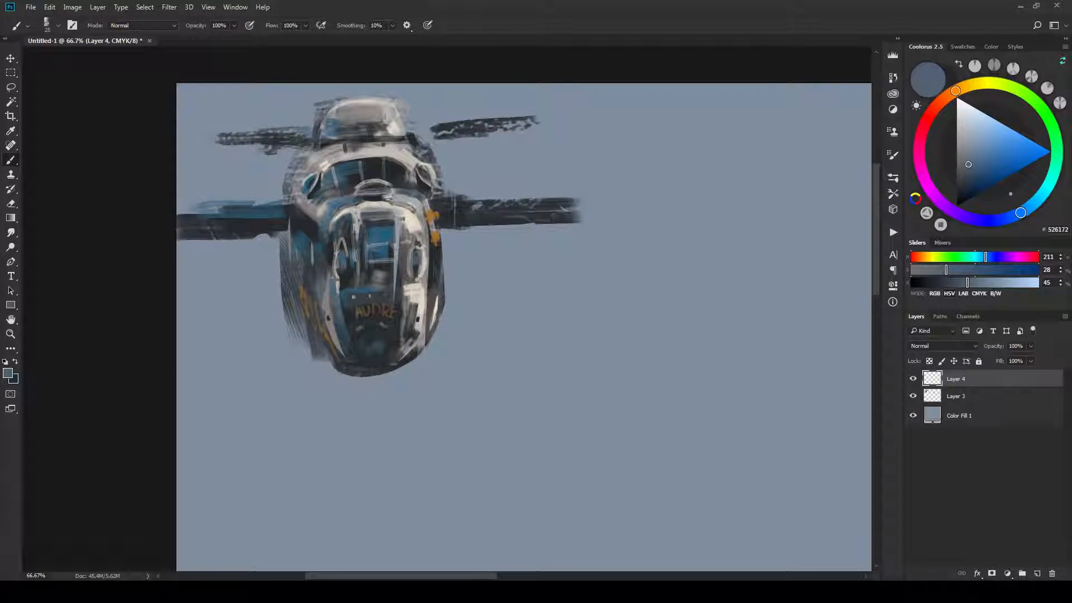
pyautogui.keyDown('alt'); pyautogui.click(399, 255); pyautogui.keyUp('alt')
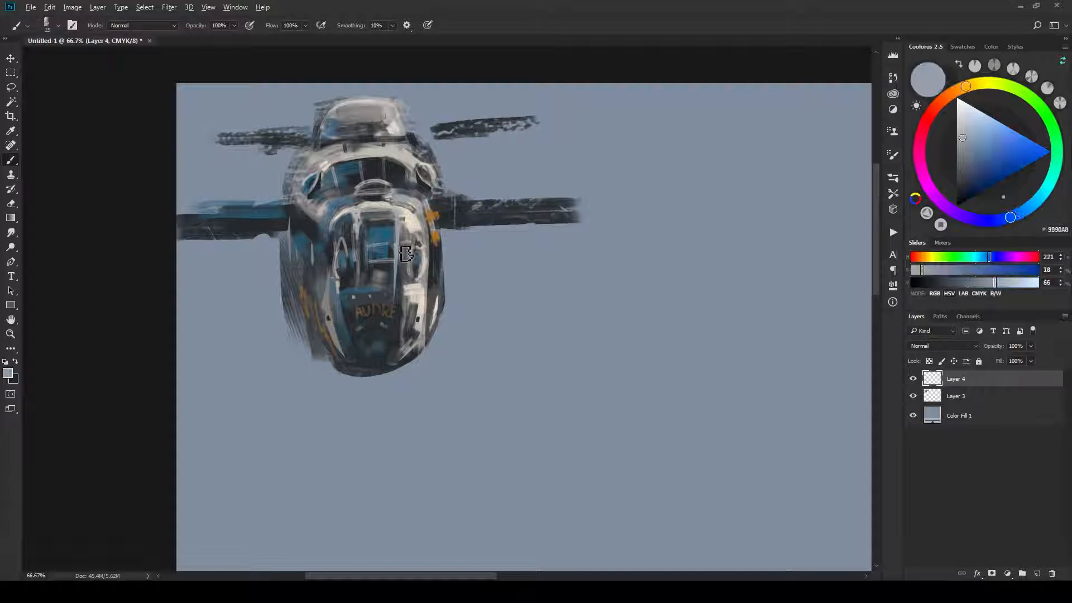
pyautogui.keyDown('alt'); pyautogui.click(403, 250); pyautogui.keyUp('alt')
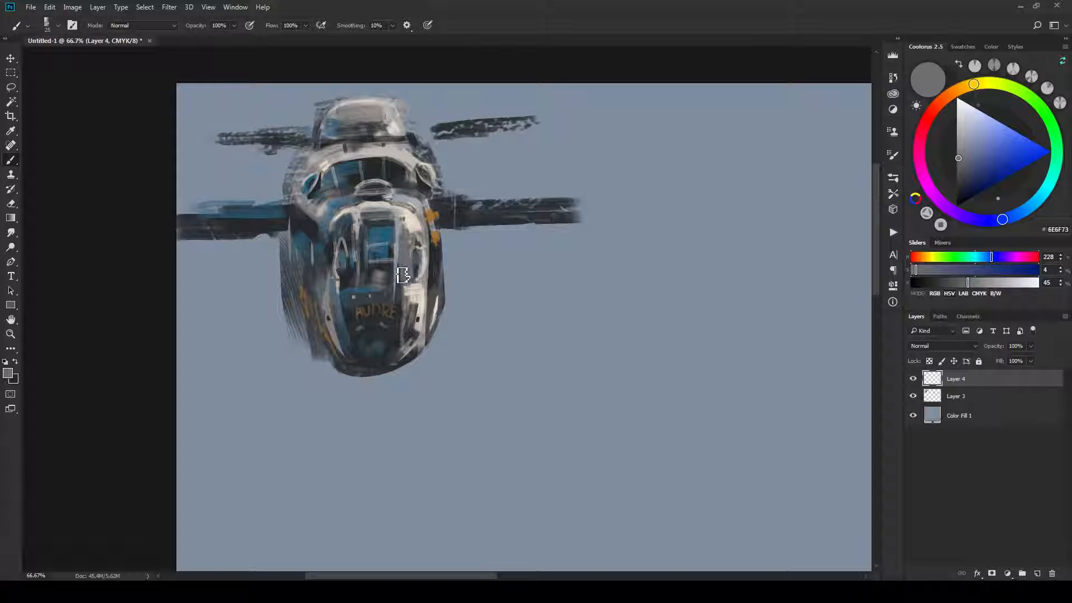
pyautogui.keyDown('alt'); pyautogui.click(396, 269); pyautogui.keyUp('alt')
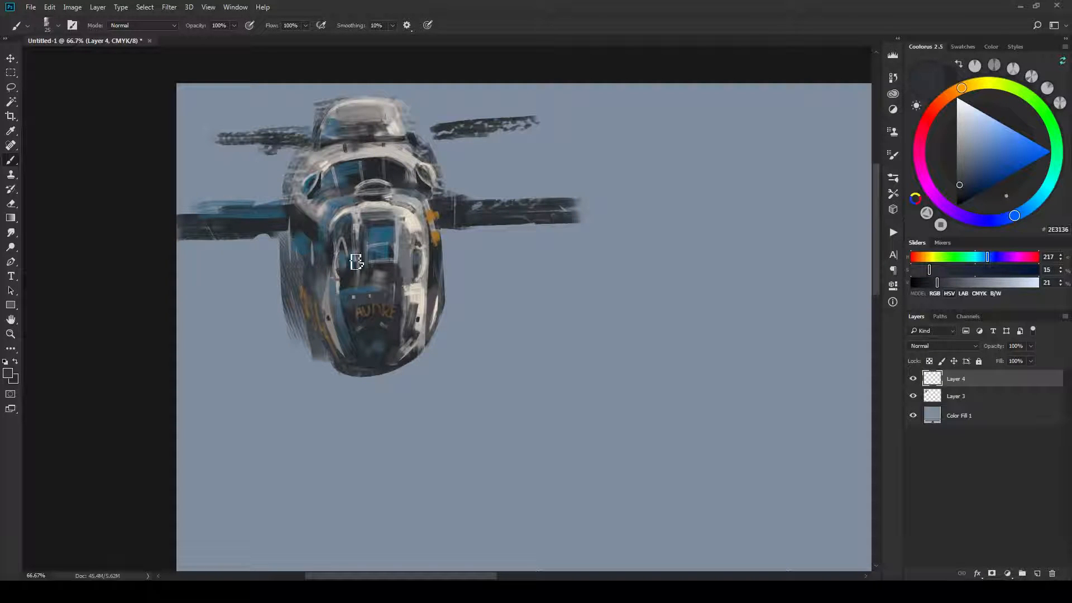
# Paint a vertical strip on the left divider of the central panel and a 969CA8 stroke along the cockpit windscreen's upper edge.
pyautogui.moveTo(360, 228); pyautogui.dragTo(362, 294)
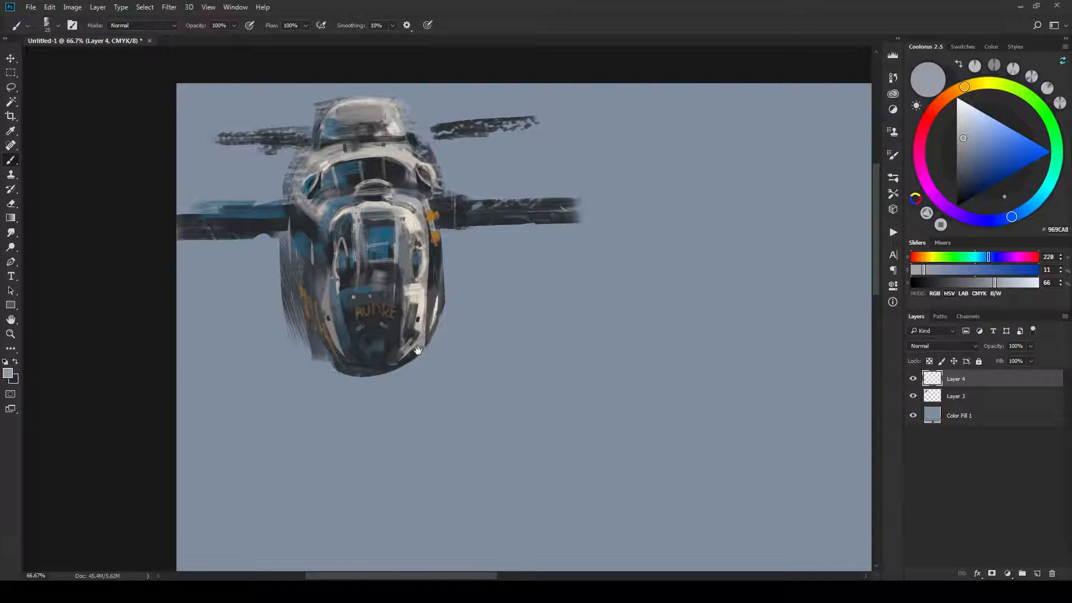
pyautogui.moveTo(465, 391)
pyautogui.mouseDown()
pyautogui.moveTo(428, 334)
pyautogui.moveTo(471, 416)
pyautogui.mouseUp()
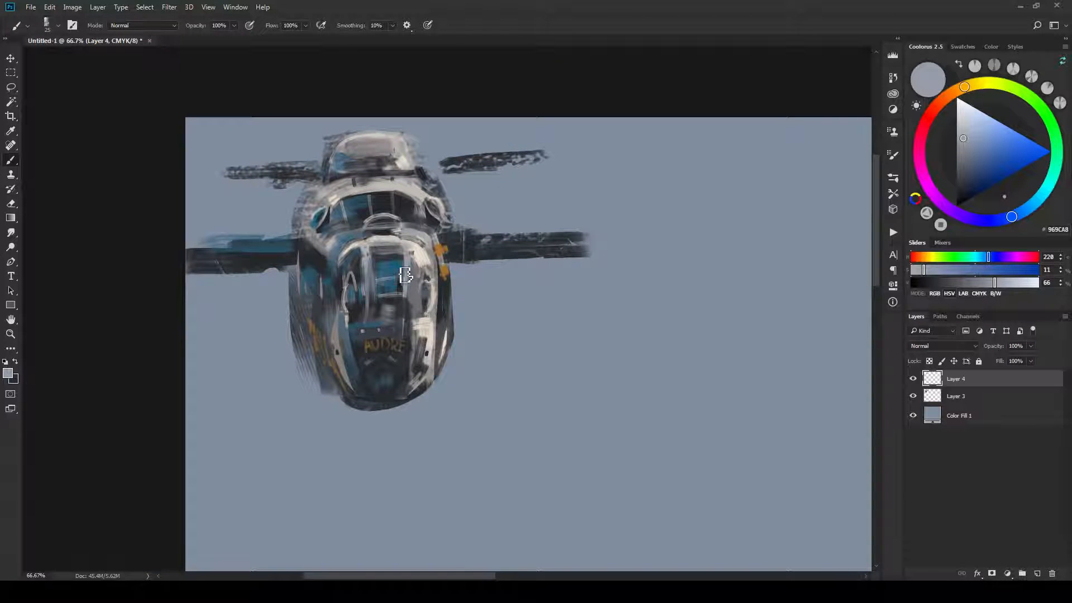
pyautogui.moveTo(345, 192); pyautogui.dragTo(374, 191)
pyautogui.keyDown('alt'); pyautogui.click(424, 306); pyautogui.keyUp('alt')
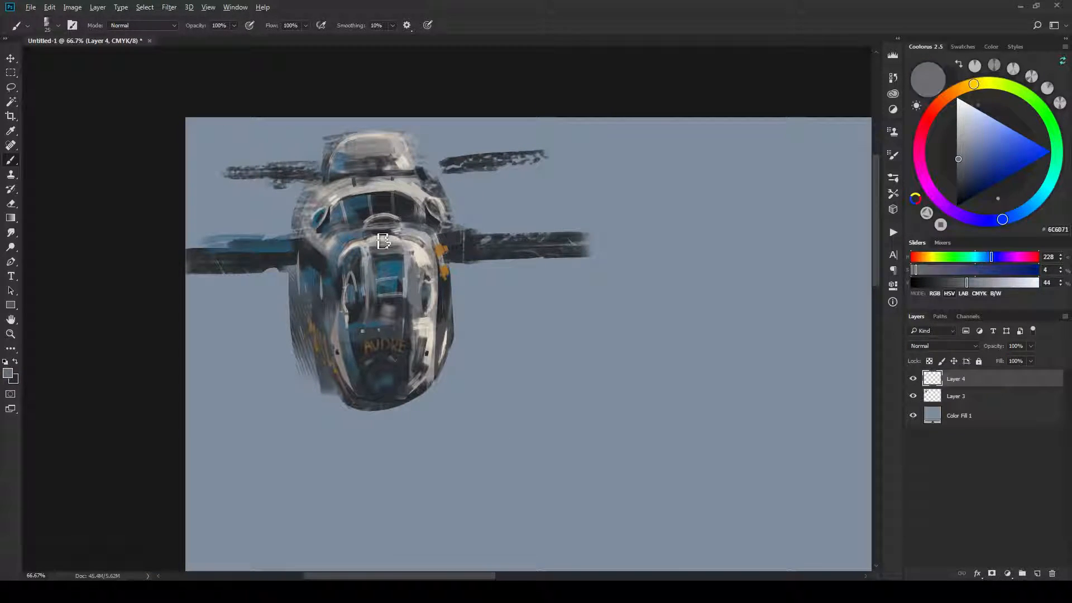
# Shade the left divider with blue-grey 455361 and paint blue 2C5A7A across the top of the nose's central panel.
pyautogui.keyDown('alt'); pyautogui.click(354, 255); pyautogui.keyUp('alt')
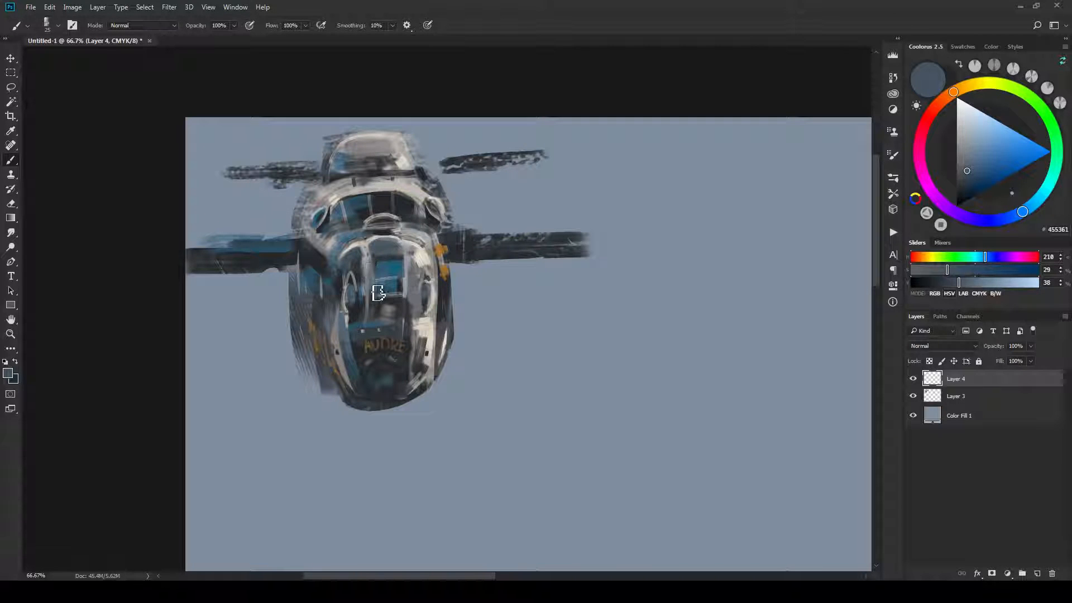
pyautogui.moveTo(370, 288); pyautogui.dragTo(370, 309)
pyautogui.keyDown('alt'); pyautogui.click(398, 269); pyautogui.keyUp('alt')
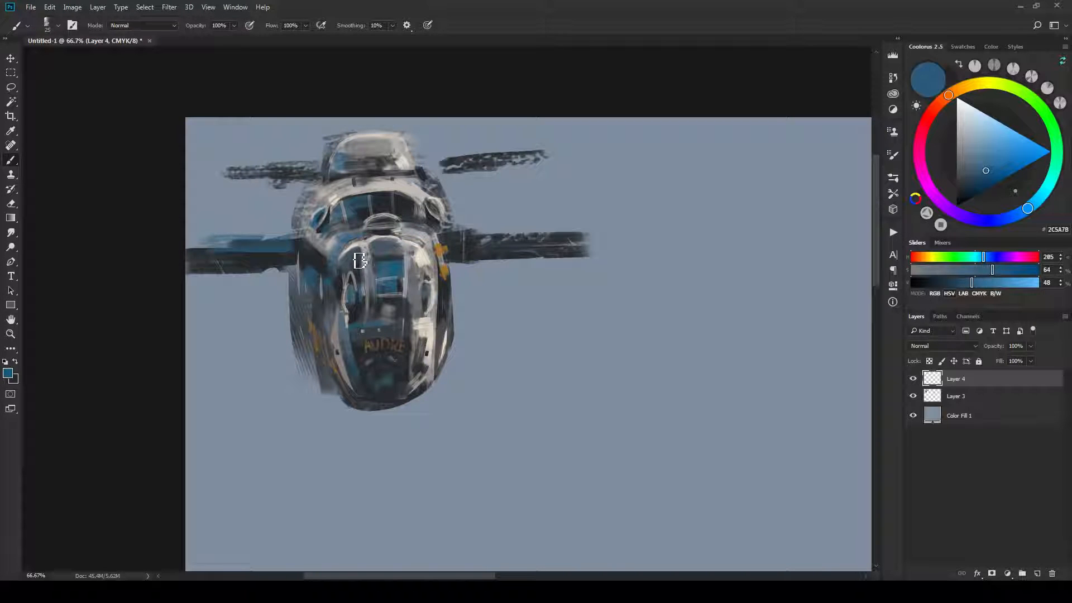
pyautogui.moveTo(360, 261)
pyautogui.mouseDown()
pyautogui.moveTo(363, 269)
pyautogui.moveTo(384, 247)
pyautogui.mouseUp()
pyautogui.keyDown('alt'); pyautogui.click(394, 250); pyautogui.keyUp('alt')
pyautogui.keyDown('alt'); pyautogui.click(366, 264); pyautogui.keyUp('alt')
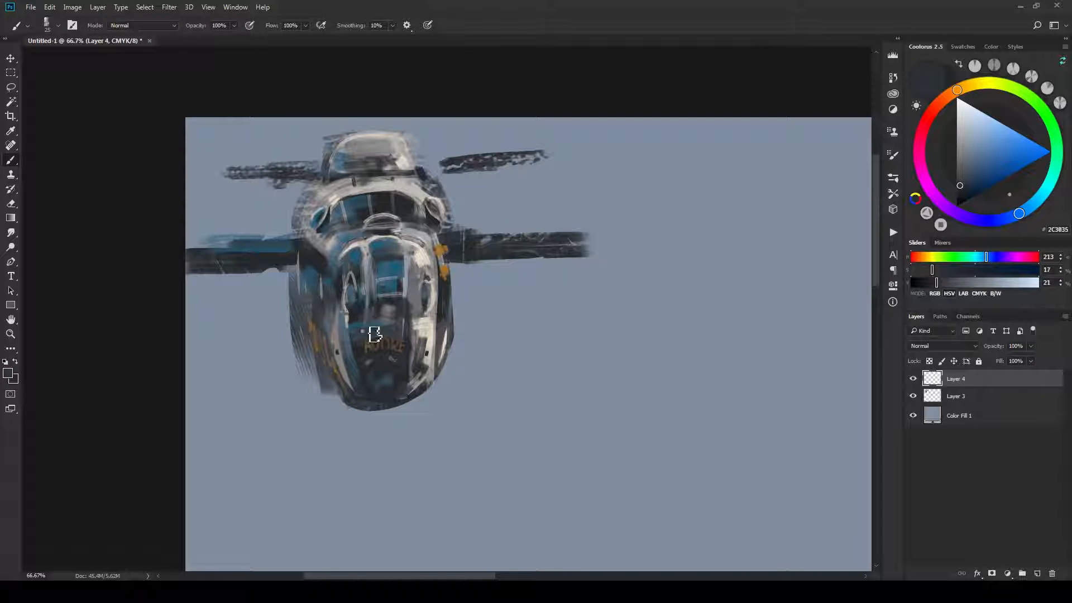
# Paint a dark band beneath the central blue window and outline the window with a thin 999EA9 frame.
pyautogui.keyDown('alt'); pyautogui.click(375, 298); pyautogui.keyUp('alt')
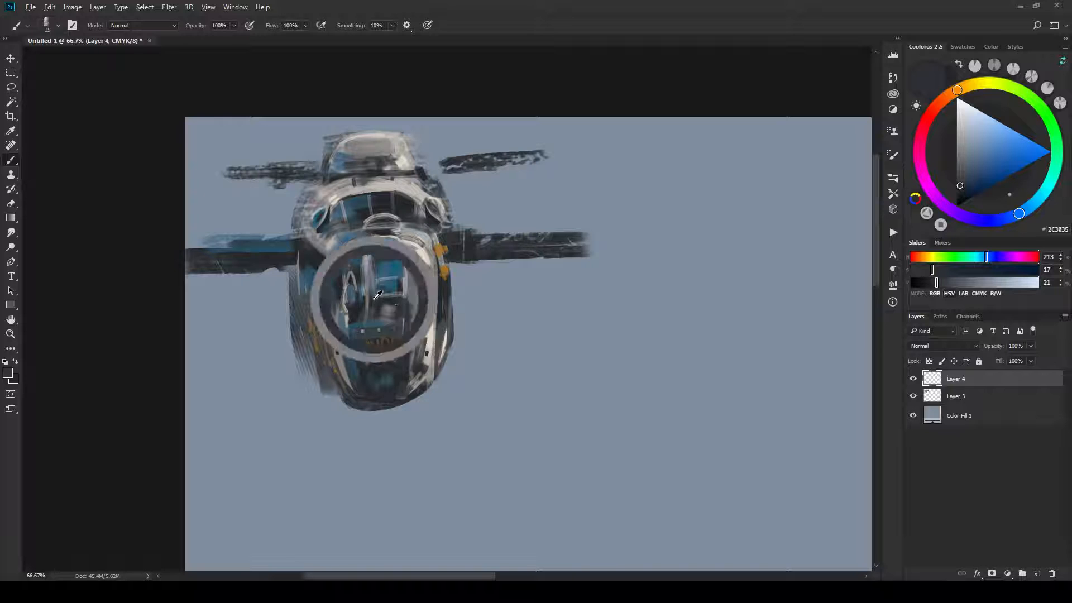
pyautogui.moveTo(373, 302); pyautogui.dragTo(409, 301)
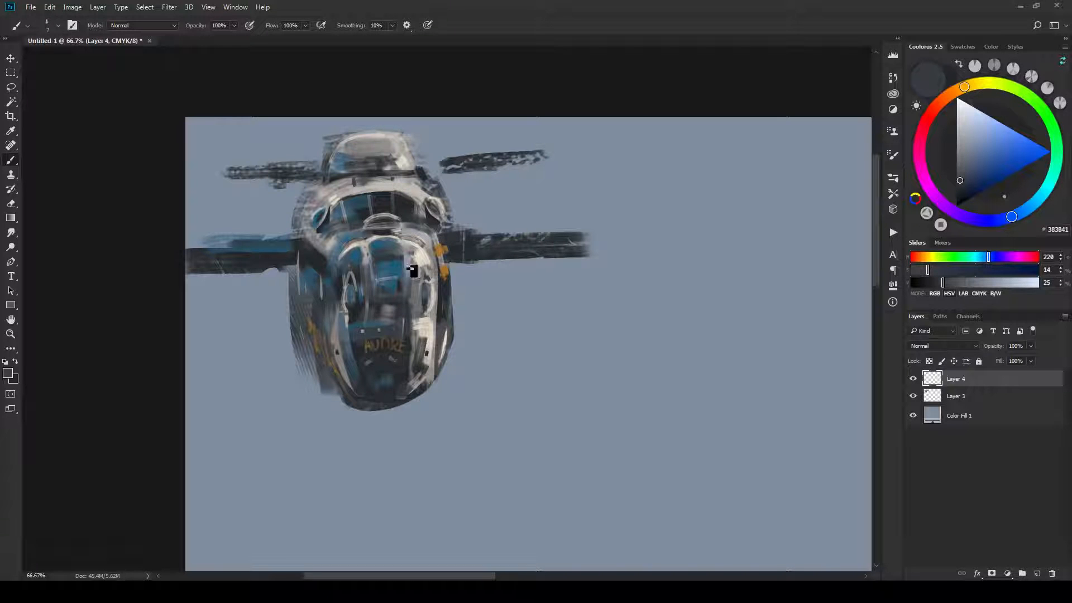
pyautogui.keyDown('alt'); pyautogui.click(399, 267); pyautogui.keyUp('alt')
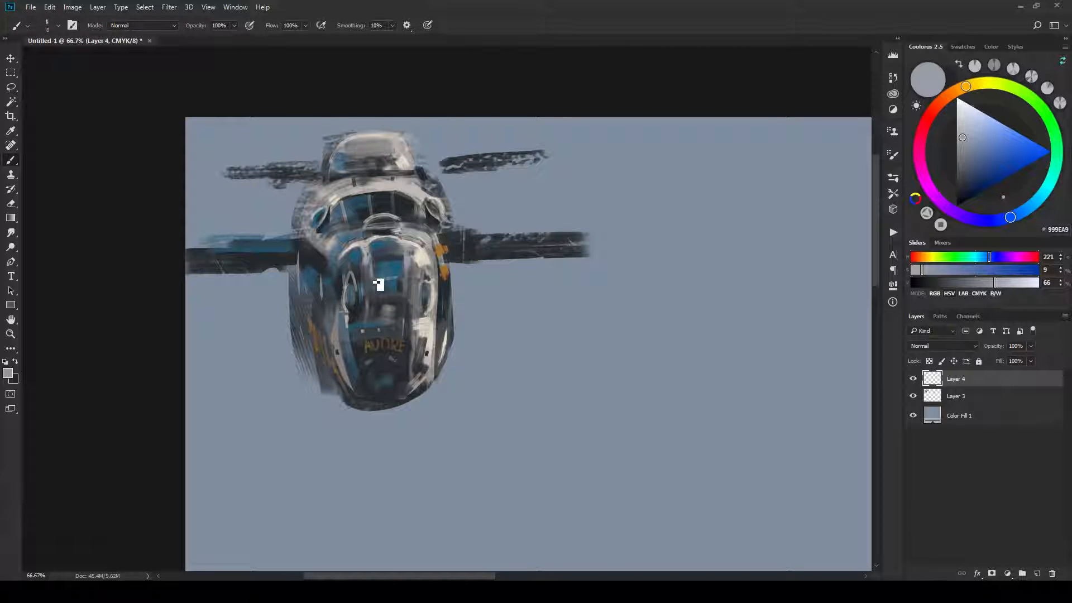
pyautogui.moveTo(379, 283); pyautogui.dragTo(381, 290)
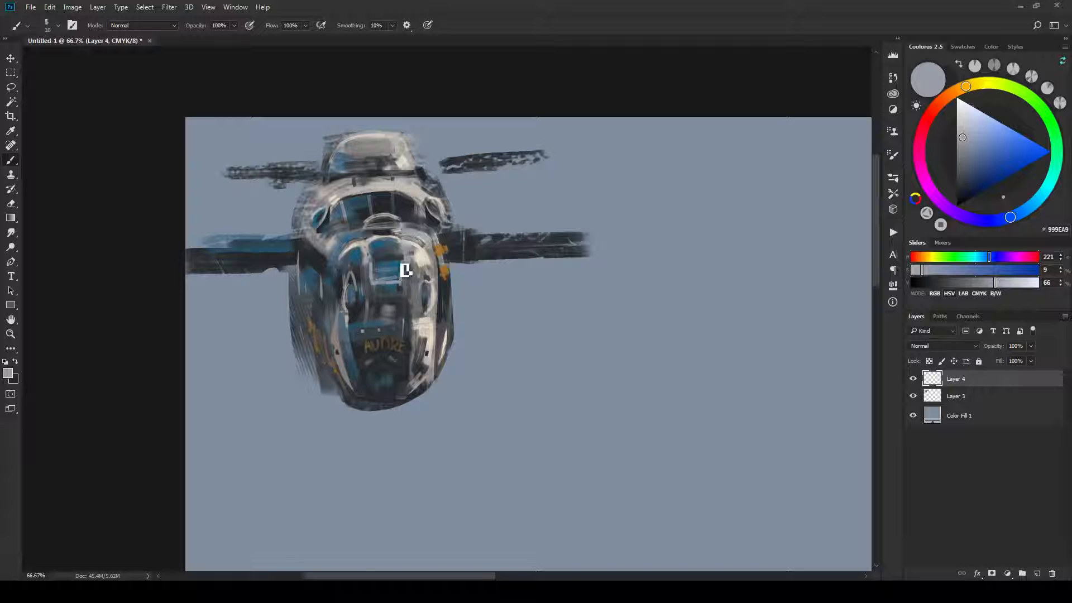
# Refine the blue glass of the central window, darken the area beneath it with 23252A, and restate its light lower frame.
pyautogui.keyDown('alt'); pyautogui.click(382, 275); pyautogui.keyUp('alt')
pyautogui.moveTo(382, 281)
pyautogui.mouseDown()
pyautogui.moveTo(396, 281)
pyautogui.moveTo(384, 285)
pyautogui.mouseUp()
pyautogui.keyDown('alt'); pyautogui.click(396, 289); pyautogui.keyUp('alt')
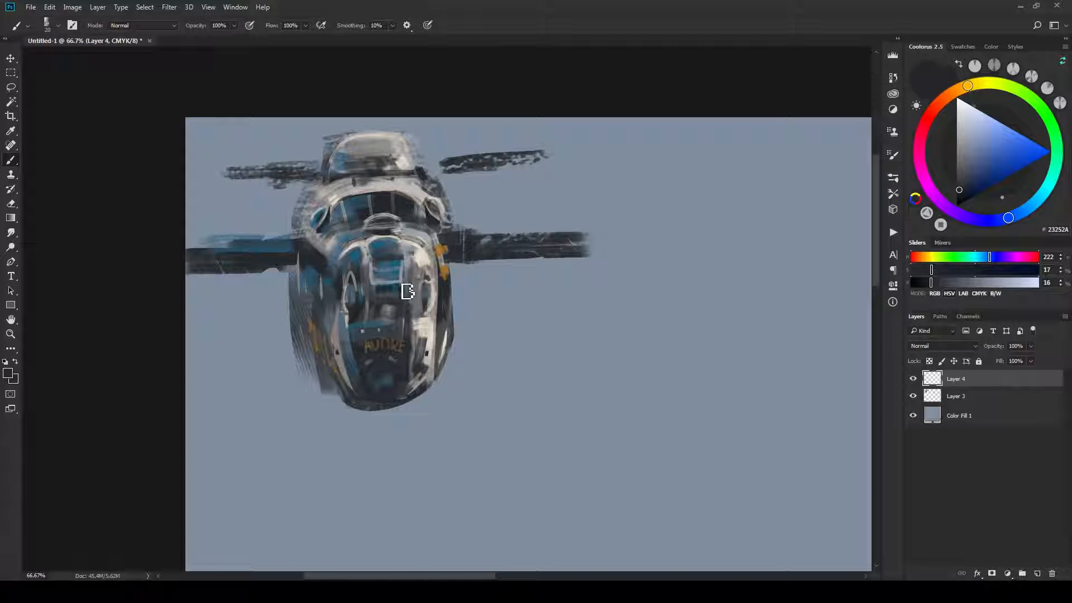
pyautogui.keyDown('alt'); pyautogui.click(397, 292); pyautogui.keyUp('alt')
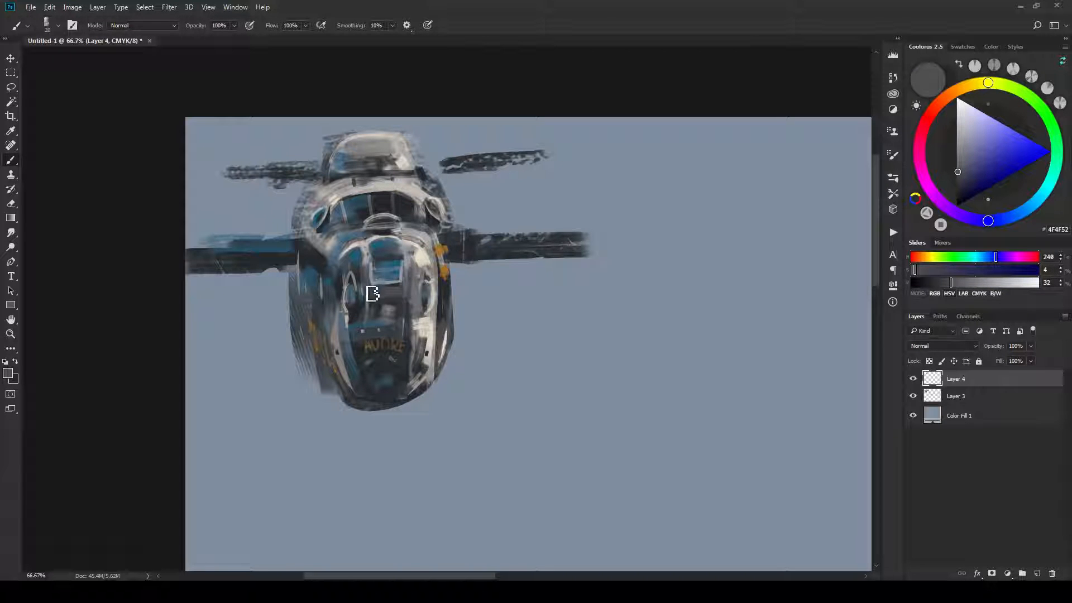
pyautogui.keyDown('alt'); pyautogui.click(397, 281); pyautogui.keyUp('alt')
pyautogui.moveTo(397, 282); pyautogui.dragTo(380, 299)
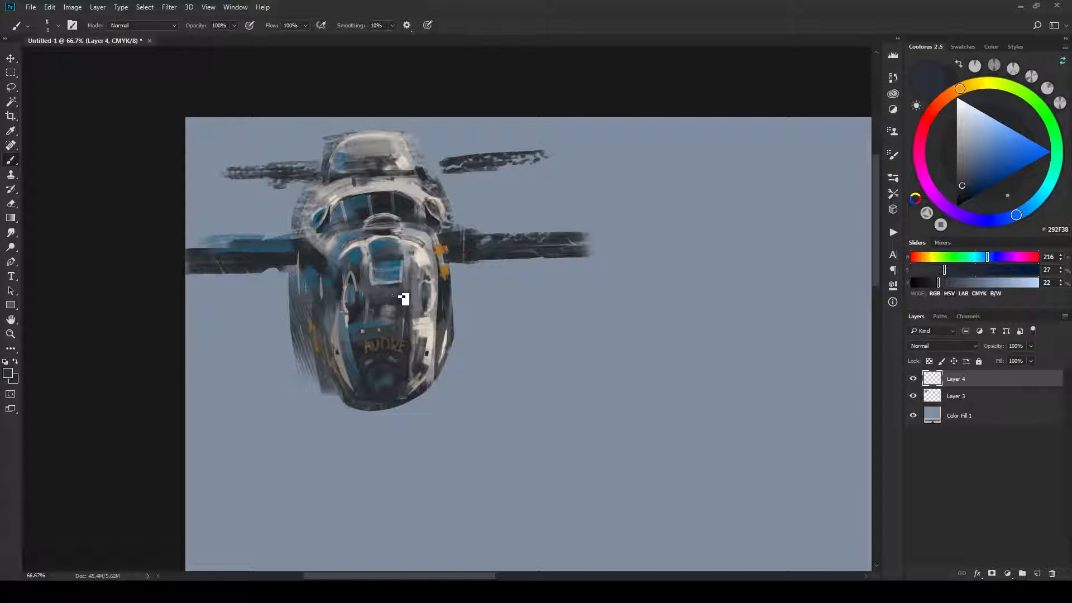
# Dab a row of small 9298A3 rivets below the central window, and sample dark 212429 and light grey A8A7A9.
pyautogui.keyDown('alt'); pyautogui.click(402, 267); pyautogui.keyUp('alt')
pyautogui.click(382, 291)
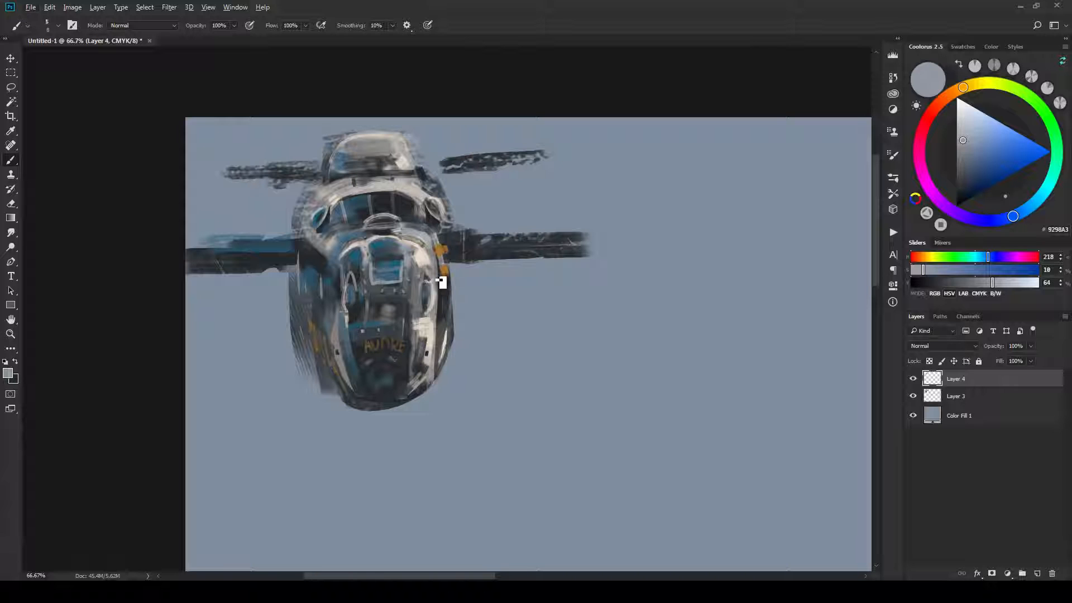
pyautogui.keyDown('alt'); pyautogui.click(442, 285); pyautogui.keyUp('alt')
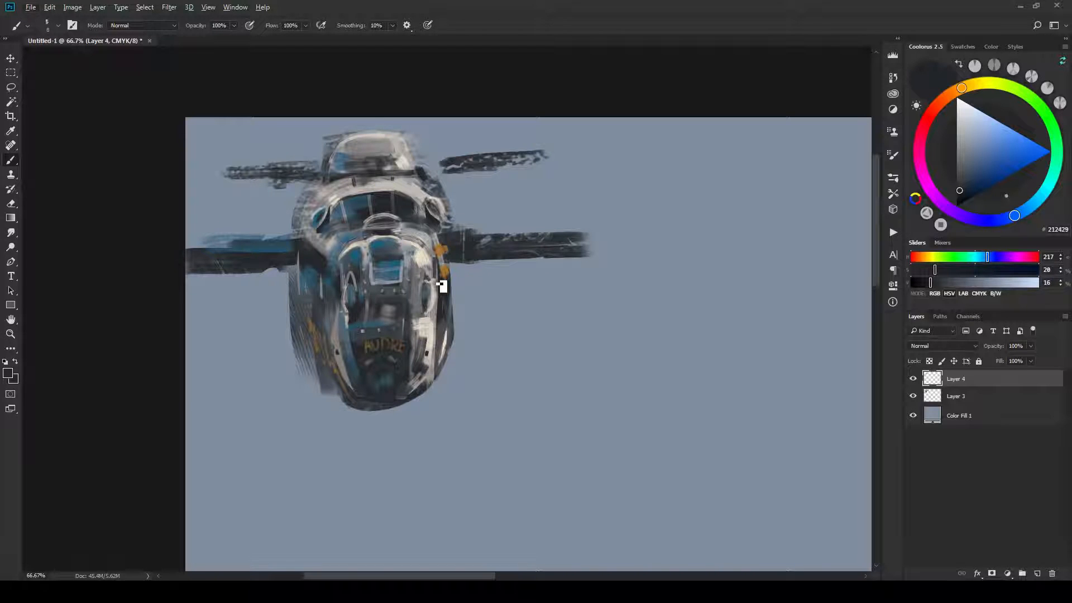
pyautogui.keyDown('alt'); pyautogui.click(344, 251); pyautogui.keyUp('alt')
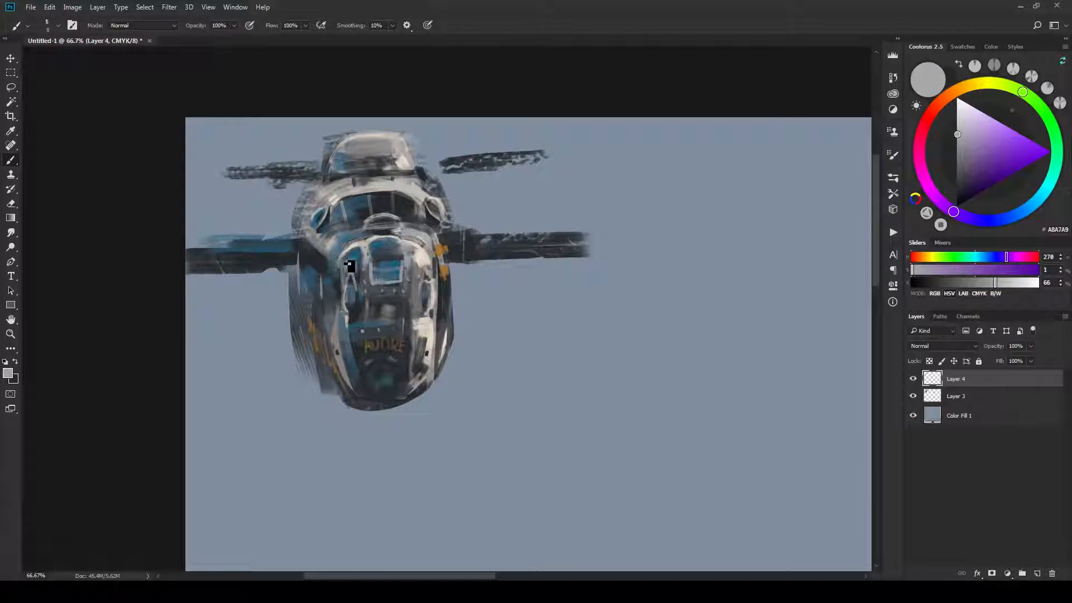
# Restate the nose's left side window frame in light grey A8A7A9 and cream DED7C8, and shade its glass with dark 323337.
pyautogui.moveTo(350, 273)
pyautogui.mouseDown()
pyautogui.moveTo(345, 289)
pyautogui.moveTo(355, 289)
pyautogui.mouseUp()
pyautogui.keyDown('alt'); pyautogui.click(360, 241); pyautogui.keyUp('alt')
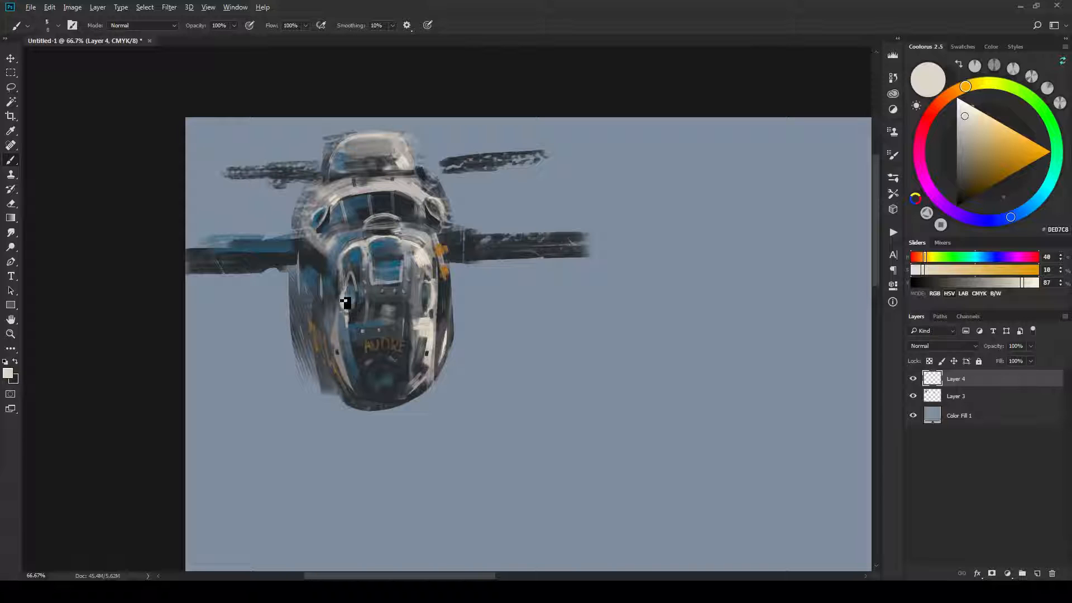
pyautogui.moveTo(345, 301); pyautogui.dragTo(349, 297)
pyautogui.keyDown('alt'); pyautogui.click(351, 293); pyautogui.keyUp('alt')
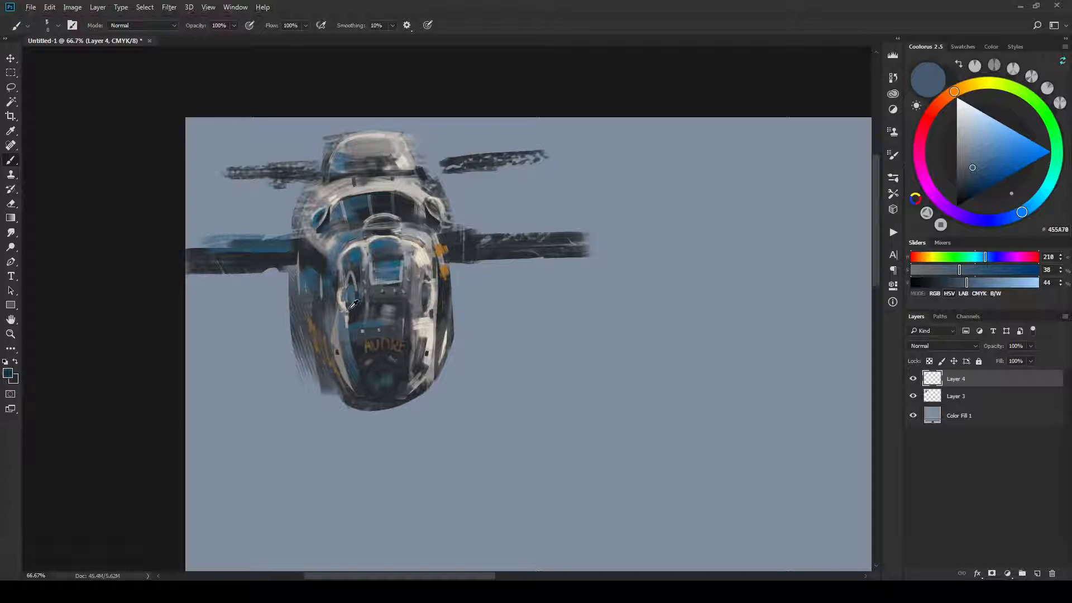
pyautogui.keyDown('alt'); pyautogui.click(352, 306); pyautogui.keyUp('alt')
pyautogui.moveTo(355, 316); pyautogui.dragTo(350, 298)
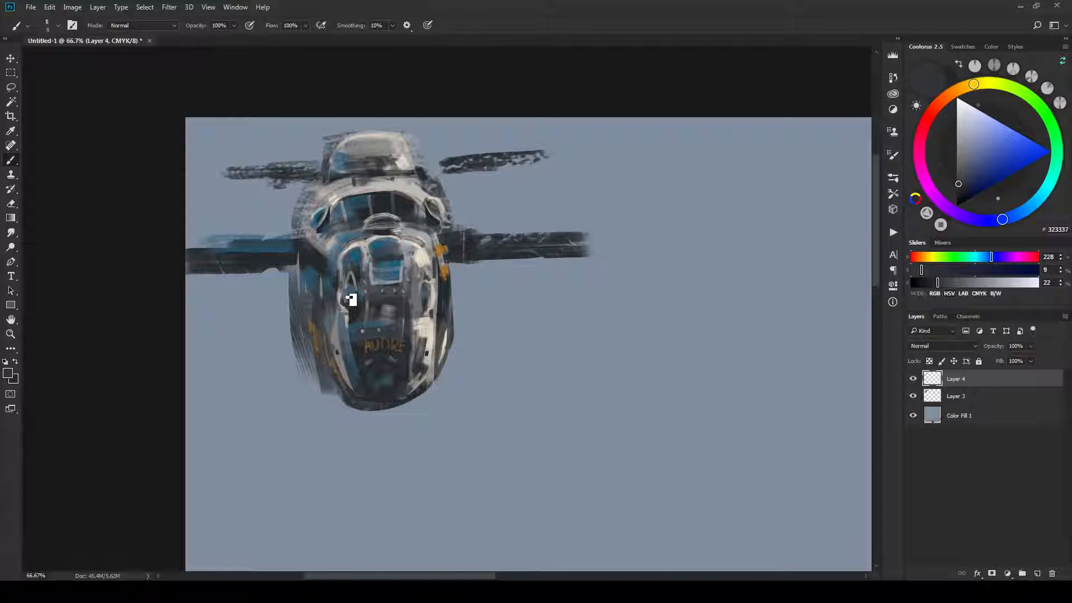
# Refine the left side window's edges with slate 494E56 along the outer frame and light A49F98 accents.
pyautogui.keyDown('alt'); pyautogui.click(352, 289); pyautogui.keyUp('alt')
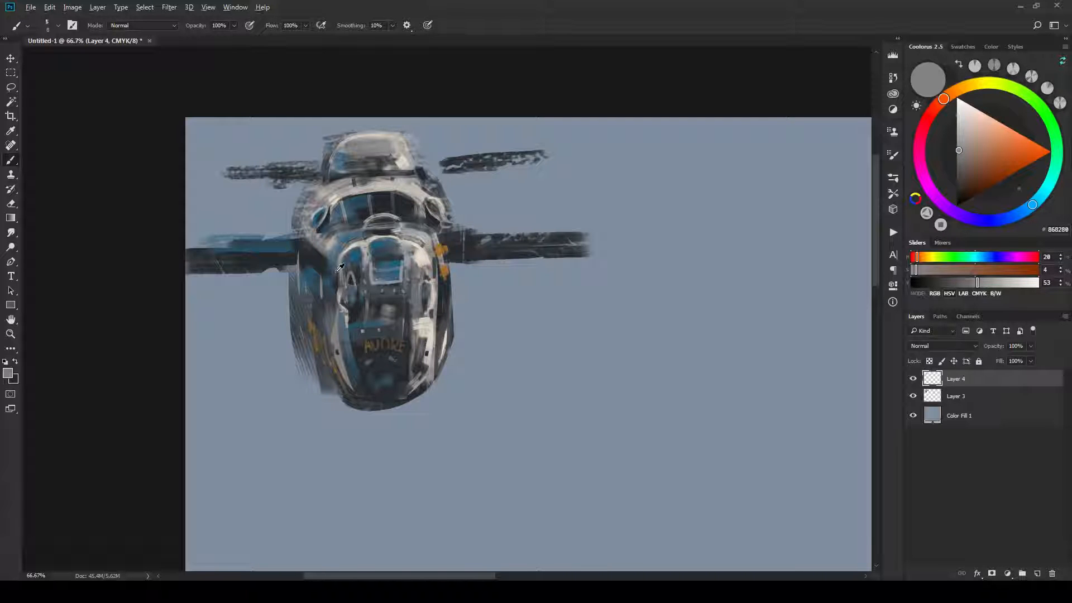
pyautogui.keyDown('alt'); pyautogui.click(339, 270); pyautogui.keyUp('alt')
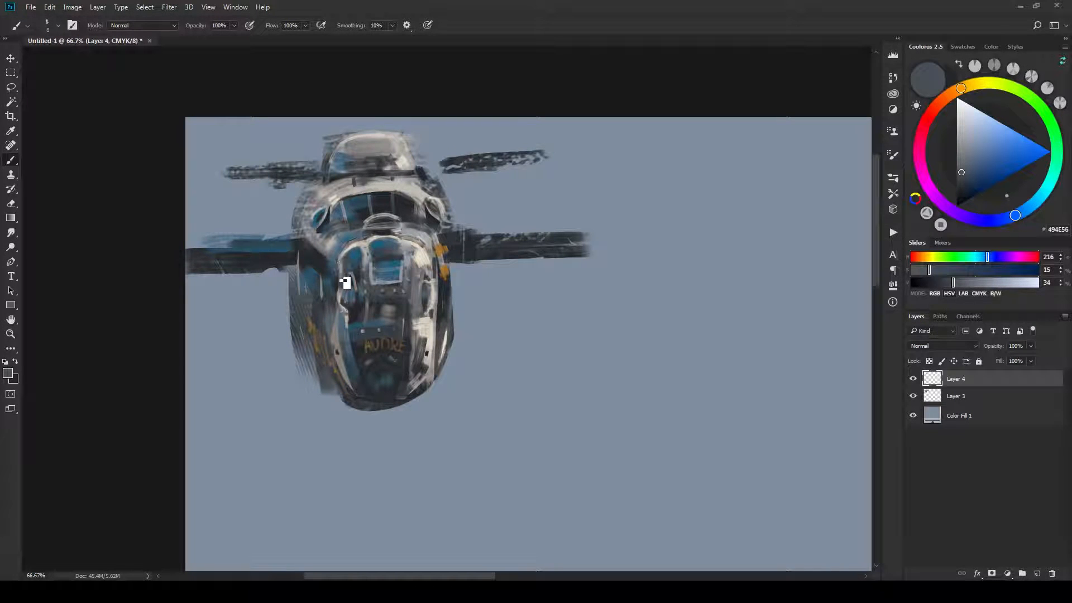
pyautogui.moveTo(344, 275); pyautogui.dragTo(344, 321)
pyautogui.keyDown('alt'); pyautogui.click(342, 294); pyautogui.keyUp('alt')
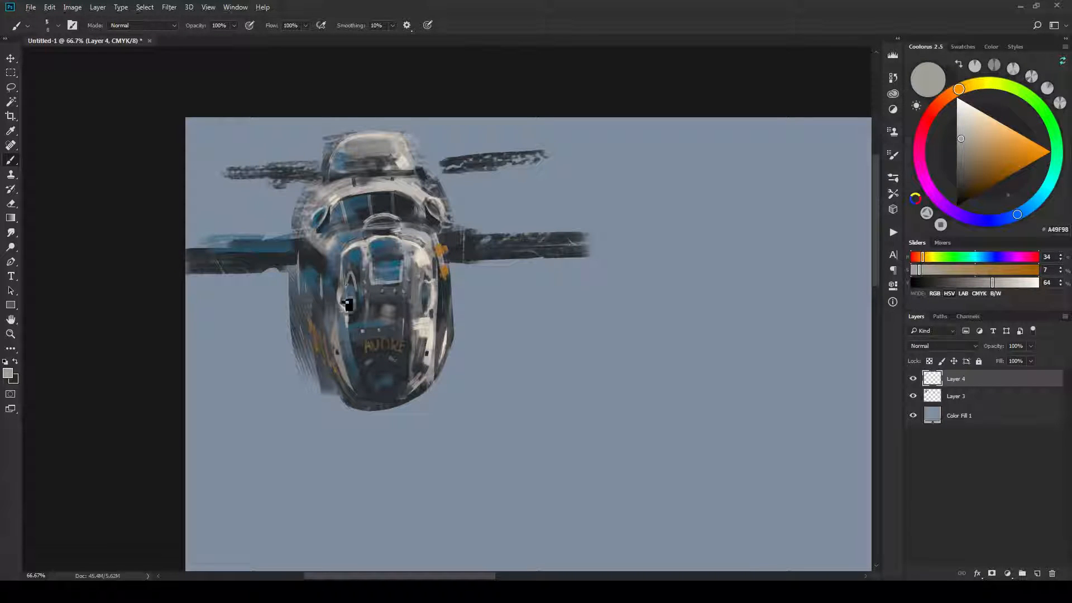
pyautogui.keyDown('alt'); pyautogui.click(343, 295); pyautogui.keyUp('alt')
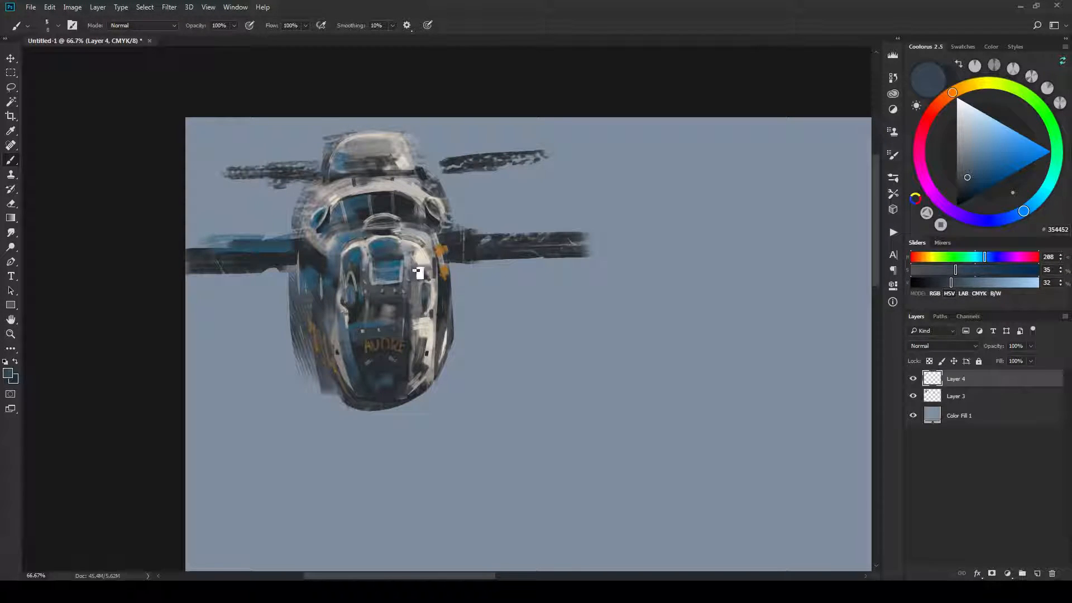
# Dab light grey B6B2AD blocks with a larger brush on the hull beside the nose's left shoulder.
pyautogui.keyDown('alt'); pyautogui.click(335, 239); pyautogui.keyUp('alt')
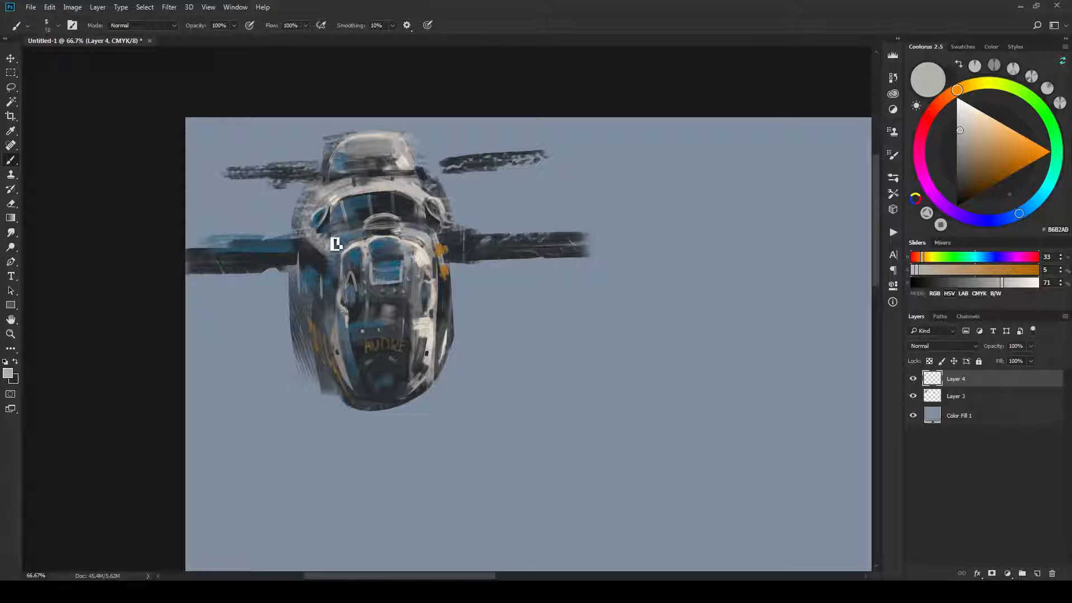
pyautogui.press(']')
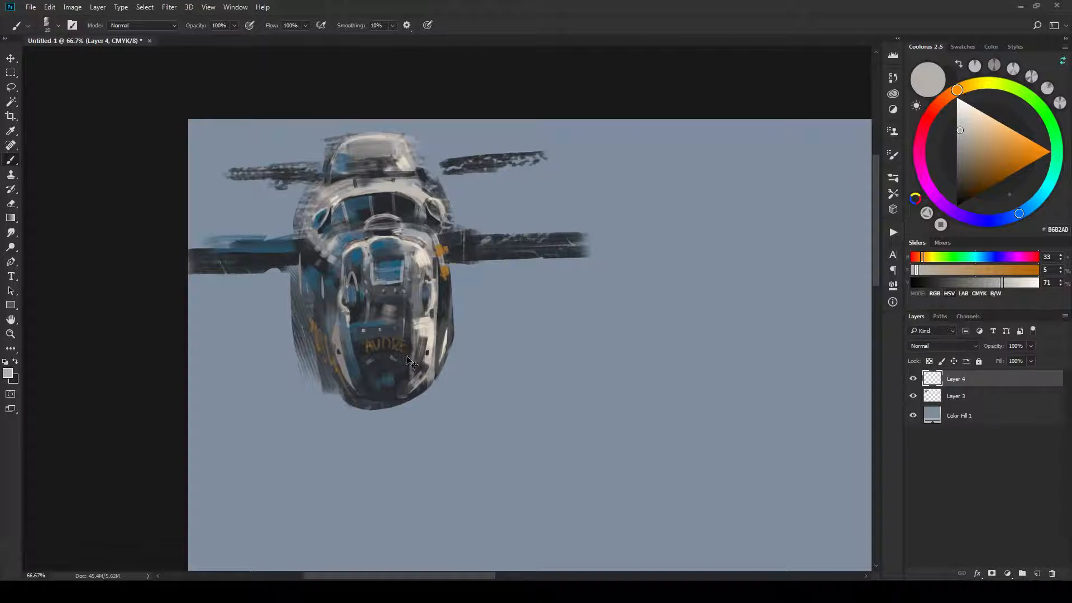
pyautogui.hotkey('ctrl', '-')
pyautogui.hotkey('ctrl', '-')
pyautogui.hotkey('ctrl', '+')
pyautogui.hotkey('ctrl', '+')
pyautogui.hotkey('ctrl', '+')
pyautogui.hotkey('ctrl', '+')
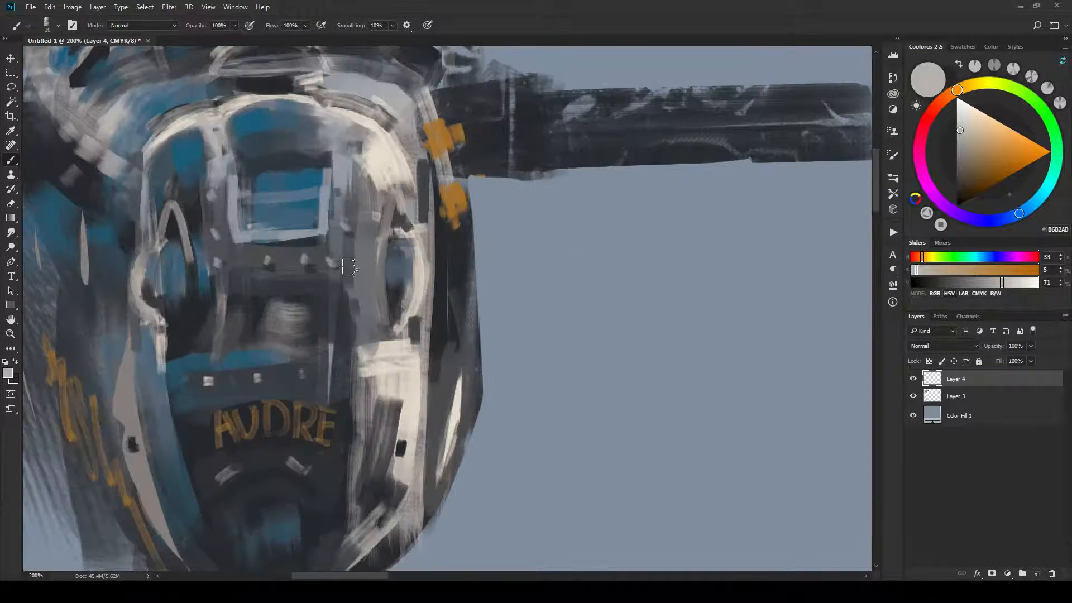
# Add cream E5DDCD highlights to the hull between the nose's right shoulder and the upper orange mark.
pyautogui.moveTo(405, 286); pyautogui.dragTo(640, 443)
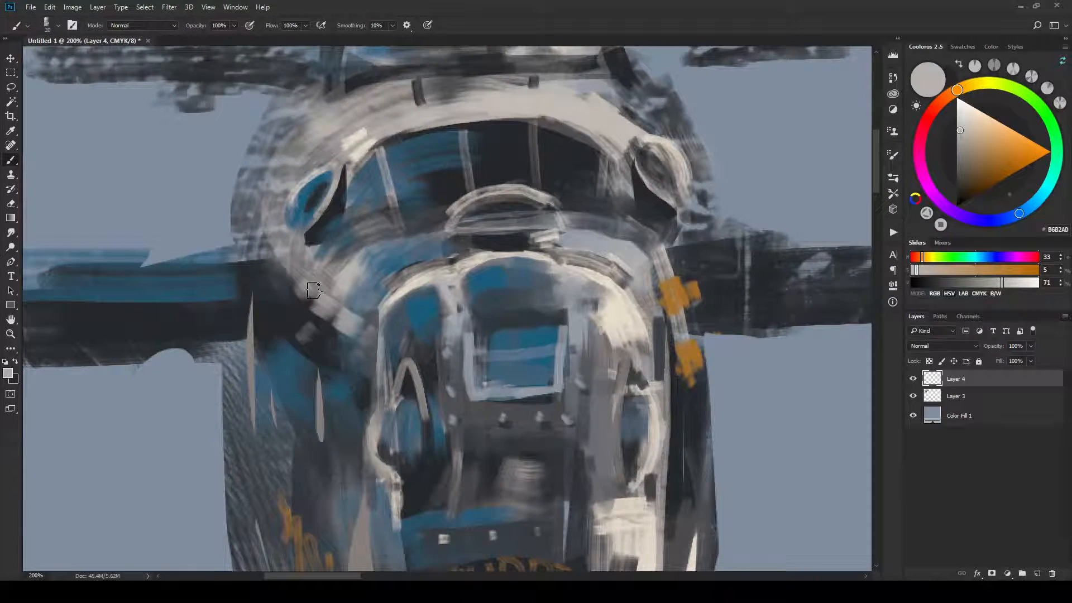
pyautogui.moveTo(508, 310); pyautogui.dragTo(428, 287)
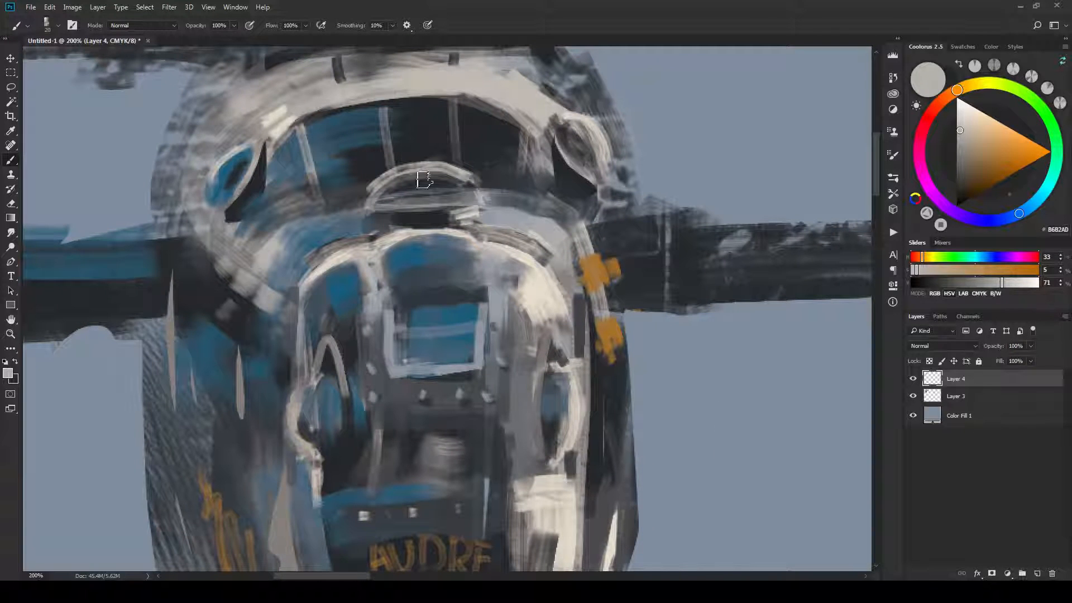
pyautogui.keyDown('alt'); pyautogui.click(547, 279); pyautogui.keyUp('alt')
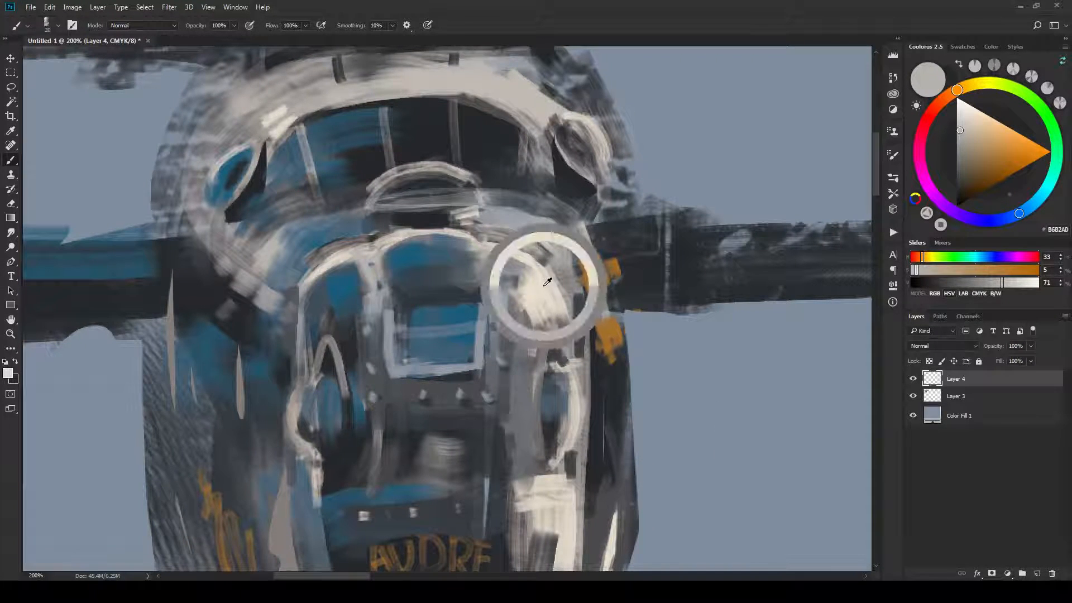
pyautogui.click(557, 258)
pyautogui.click(565, 238)
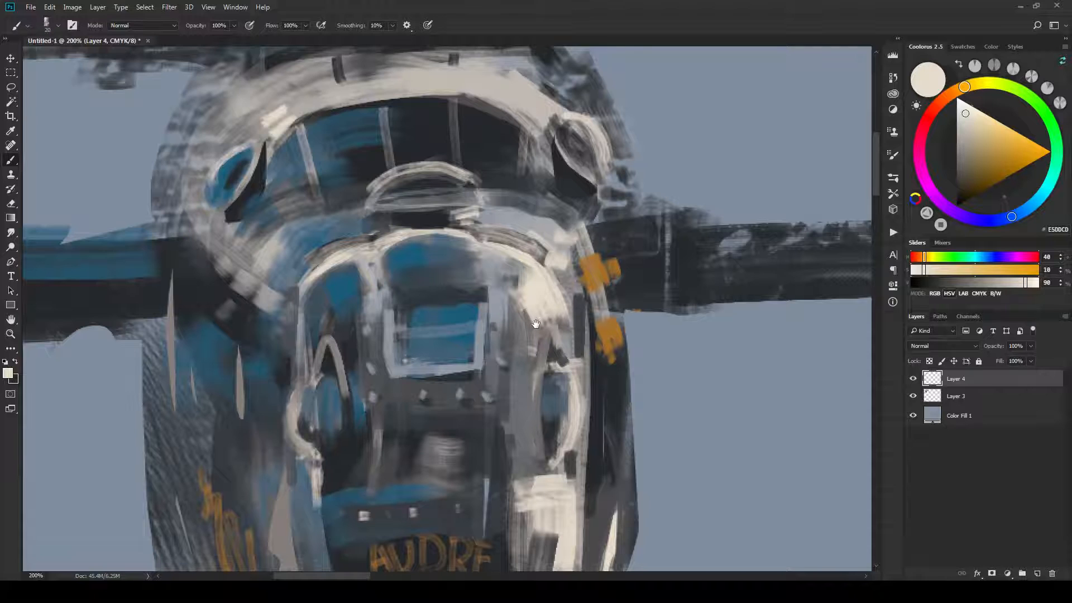
# Paint an ochre 9D752E patch on the dark right hull side below the two orange marks.
pyautogui.moveTo(600, 420)
pyautogui.mouseDown()
pyautogui.moveTo(543, 272)
pyautogui.moveTo(521, 296)
pyautogui.mouseUp()
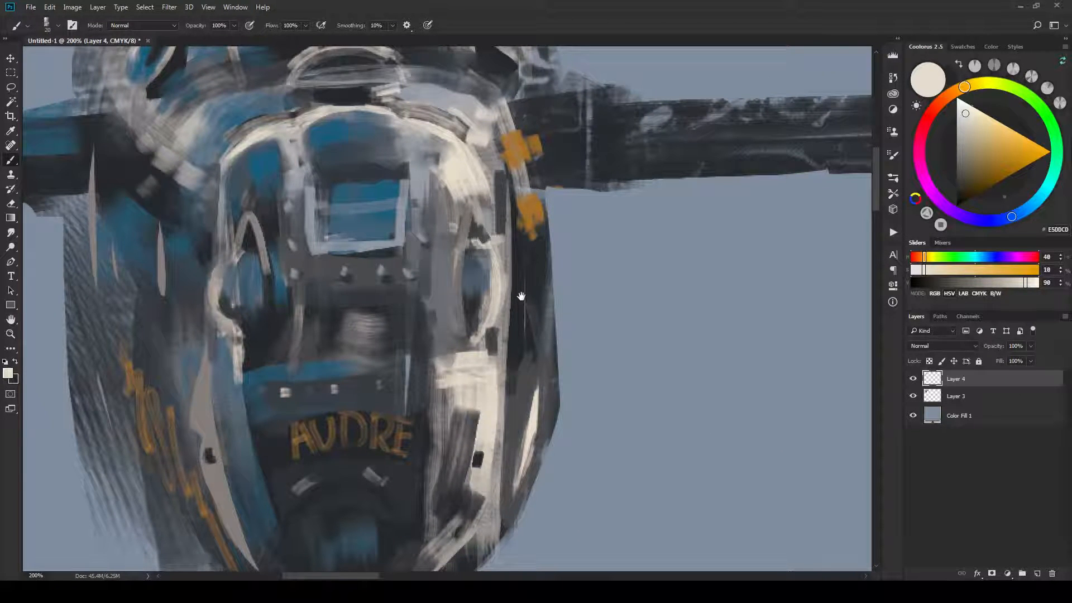
pyautogui.keyDown('alt'); pyautogui.click(519, 259); pyautogui.keyUp('alt')
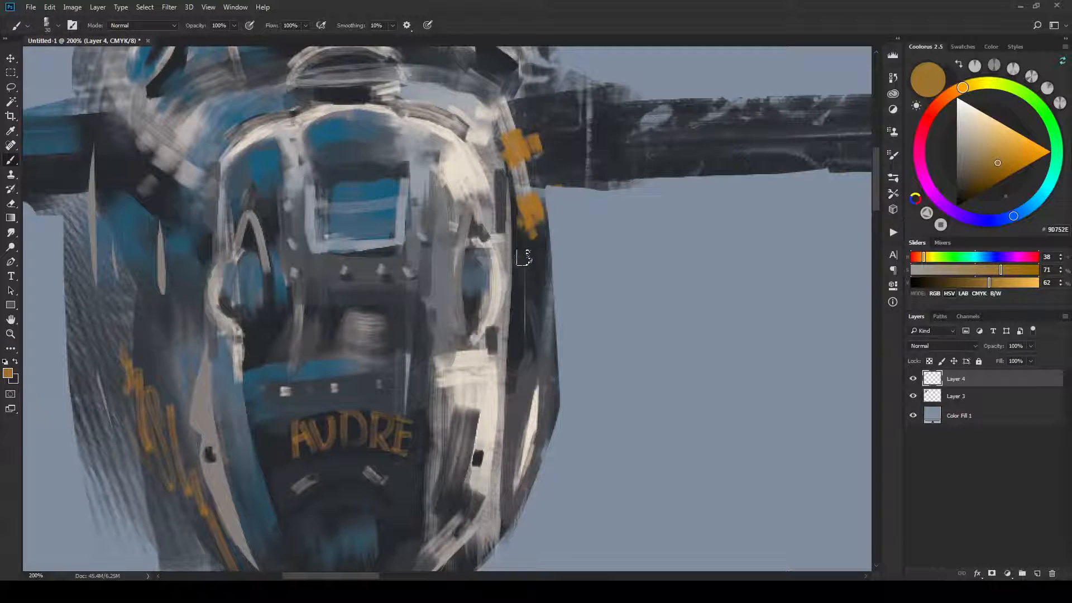
pyautogui.click(528, 259)
# Cut thin dark 212429 lines through the two lower ochre patches on the right hull side so they resemble lettering.
pyautogui.keyDown('alt'); pyautogui.click(516, 283); pyautogui.keyUp('alt')
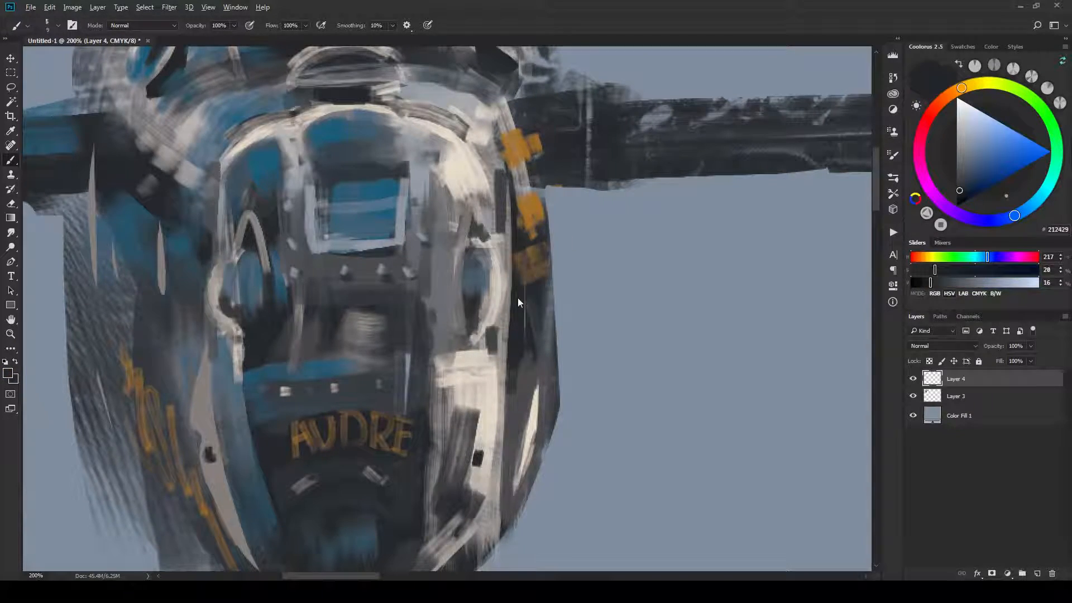
pyautogui.press('[')
pyautogui.press('[')
pyautogui.press('[')
pyautogui.press('[')
pyautogui.press('[')
pyautogui.moveTo(517, 250); pyautogui.dragTo(517, 282)
pyautogui.moveTo(527, 250)
pyautogui.mouseDown()
pyautogui.moveTo(526, 282)
pyautogui.moveTo(543, 285)
pyautogui.mouseUp()
pyautogui.press('[')
pyautogui.moveTo(527, 203); pyautogui.dragTo(542, 246)
pyautogui.moveTo(536, 202); pyautogui.dragTo(544, 230)
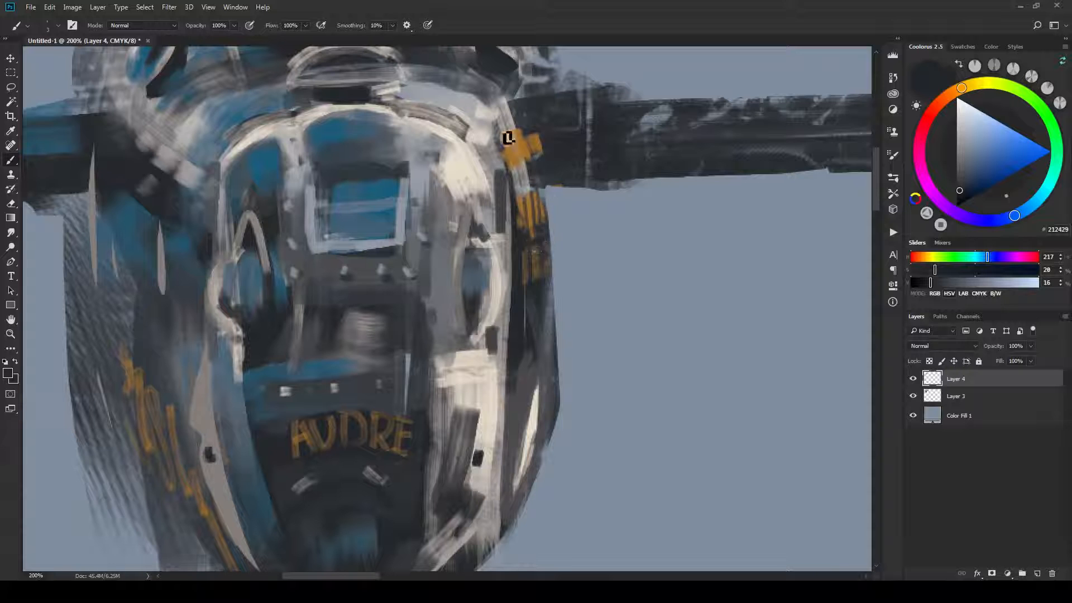
# Brighten the right-side ochre markings with yellow and touch up the pale strip beside them with light grey B4ADA5.
pyautogui.keyDown('alt'); pyautogui.click(519, 173); pyautogui.keyUp('alt')
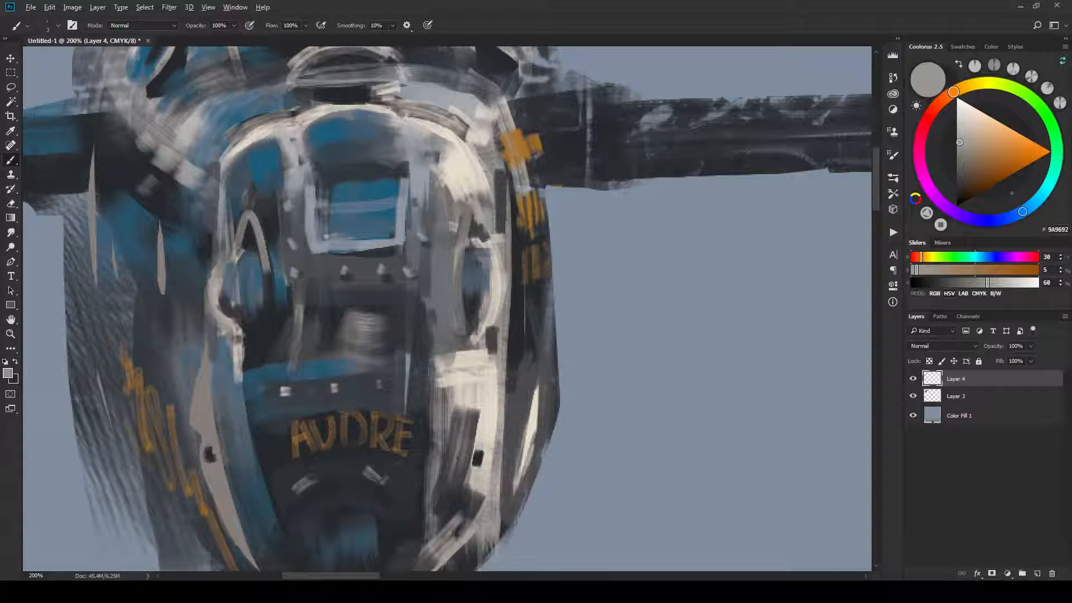
pyautogui.keyDown('alt'); pyautogui.click(518, 157); pyautogui.keyUp('alt')
pyautogui.moveTo(556, 233)
pyautogui.mouseDown()
pyautogui.moveTo(546, 271)
pyautogui.moveTo(568, 240)
pyautogui.mouseUp()
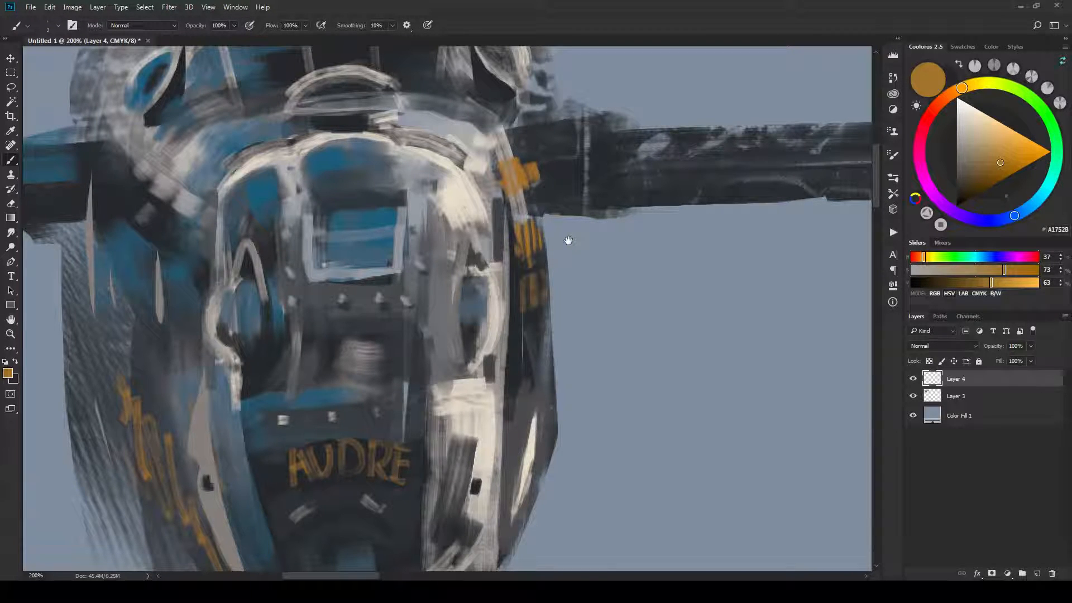
pyautogui.moveTo(567, 240); pyautogui.dragTo(563, 293)
pyautogui.keyDown('alt'); pyautogui.click(501, 209); pyautogui.keyUp('alt')
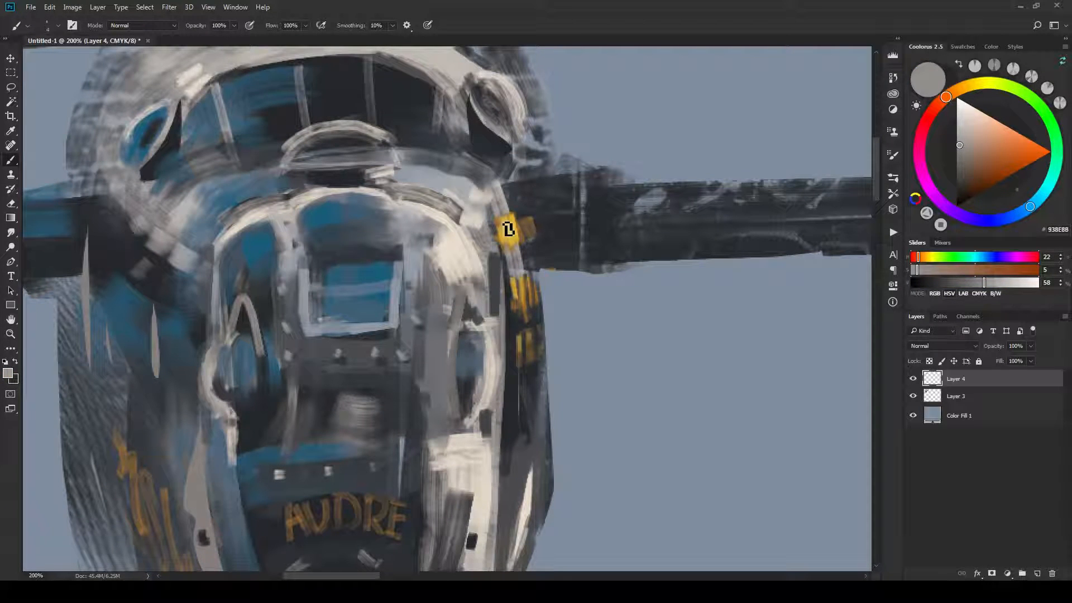
pyautogui.keyDown('alt'); pyautogui.click(502, 207); pyautogui.keyUp('alt')
pyautogui.press('[')
pyautogui.press('[')
# Break up the uppermost ochre marking on the right hull side with fine dark 27292E strokes.
pyautogui.hotkey('ctrl', '-')
pyautogui.hotkey('ctrl', '-')
pyautogui.hotkey('ctrl', '-')
pyautogui.hotkey('ctrl', '+')
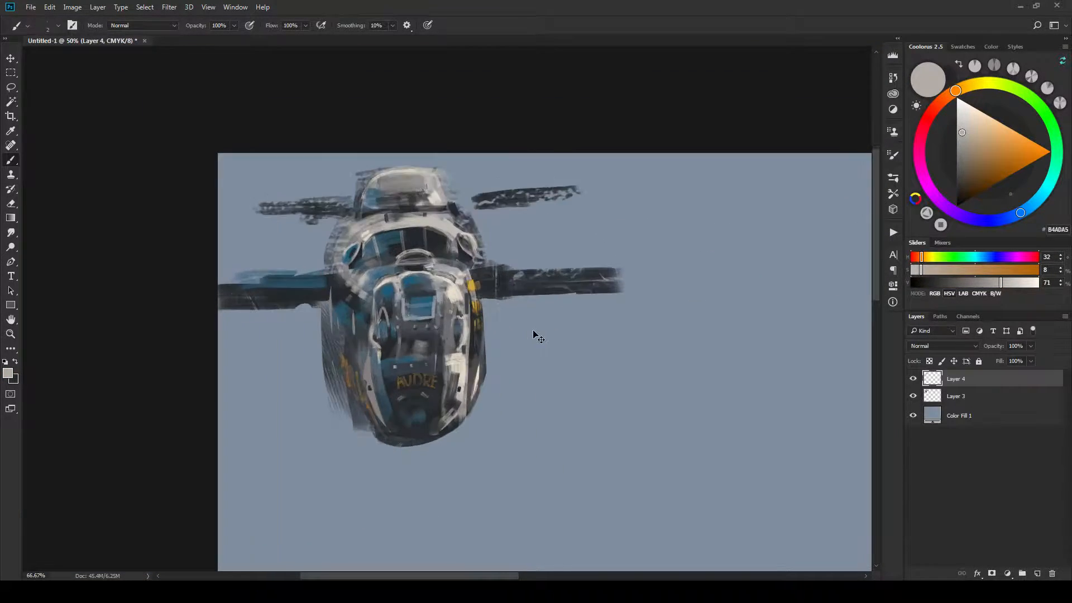
pyautogui.hotkey('ctrl', '+')
pyautogui.hotkey('ctrl', '+')
pyautogui.hotkey('ctrl', '+')
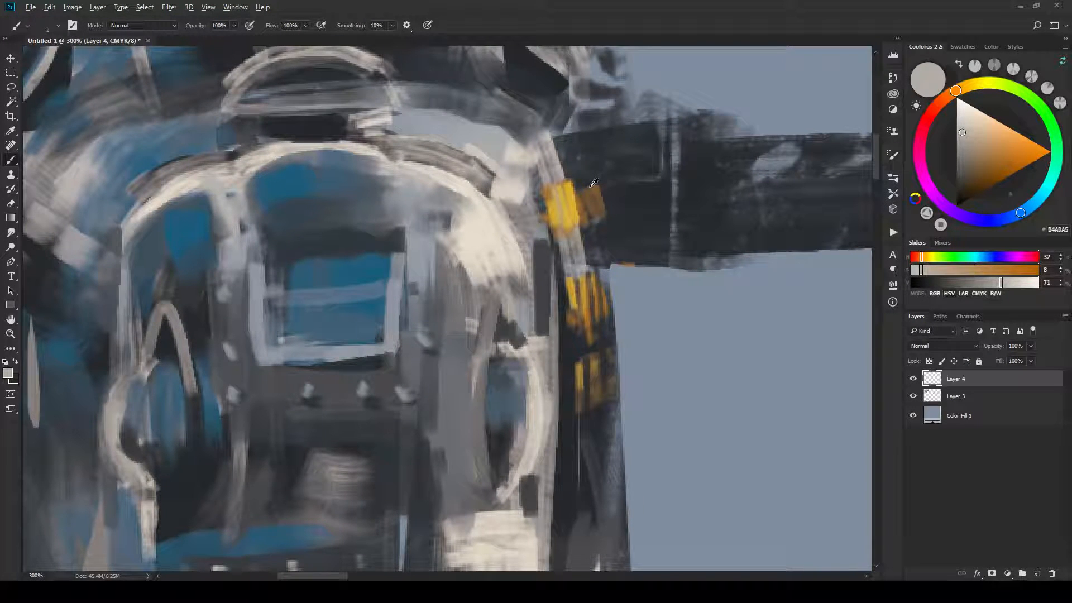
pyautogui.keyDown('alt'); pyautogui.click(615, 196); pyautogui.keyUp('alt')
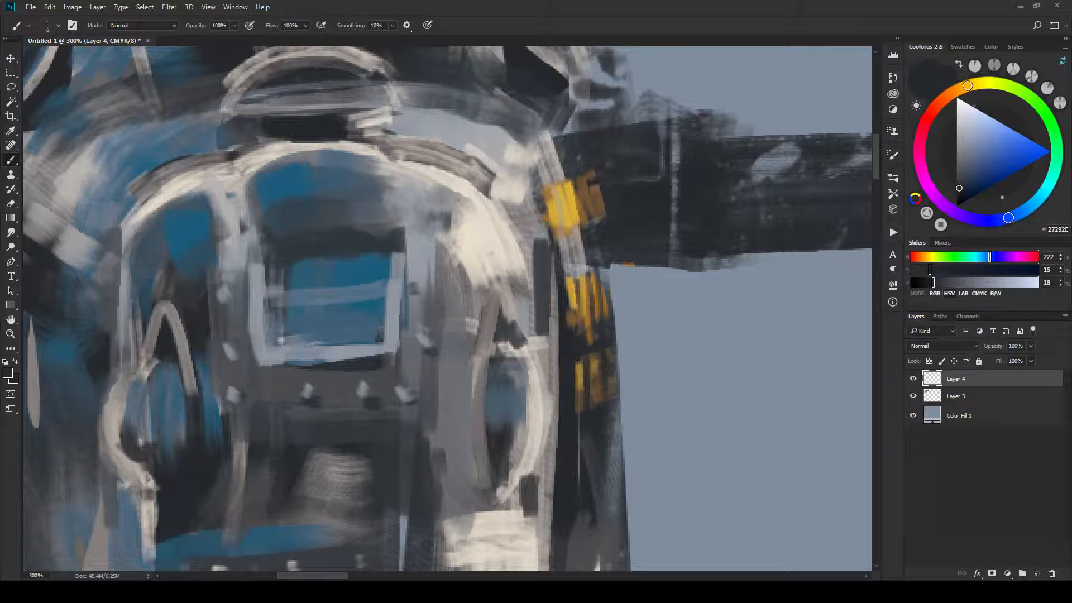
pyautogui.press(']')
pyautogui.press(']')
pyautogui.press(']')
pyautogui.press(']')
pyautogui.moveTo(591, 177); pyautogui.dragTo(600, 218)
pyautogui.press('[')
pyautogui.press('[')
pyautogui.press('[')
pyautogui.moveTo(580, 177); pyautogui.dragTo(593, 256)
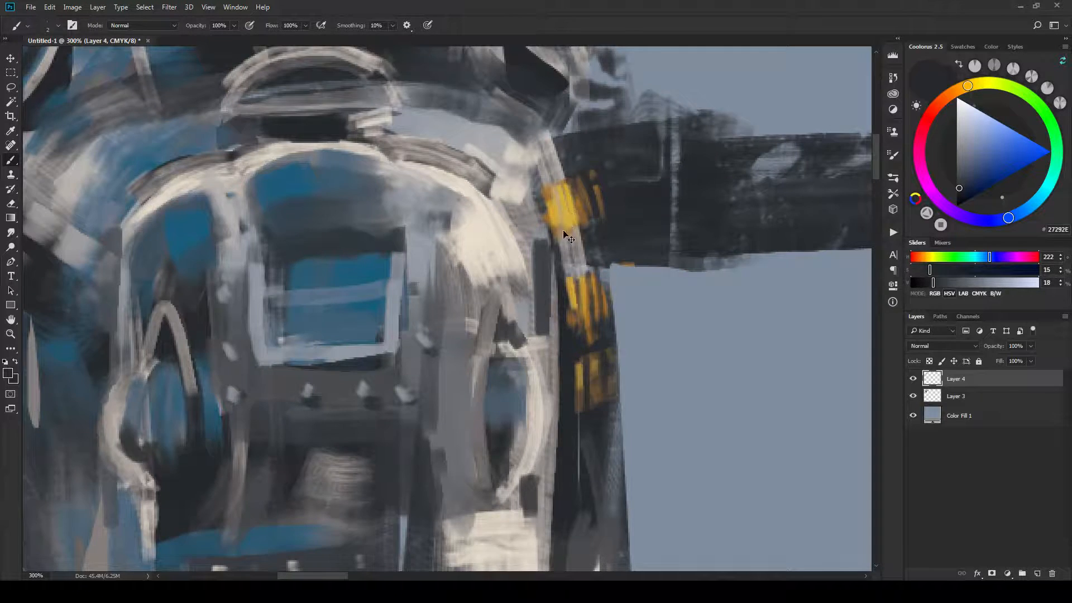
# Sample a tan near the upper yellow marking and darken it to a muted ochre 958152.
pyautogui.hotkey('ctrl', '-')
pyautogui.hotkey('ctrl', '-')
pyautogui.hotkey('ctrl', '-')
pyautogui.hotkey('ctrl', '-')
pyautogui.hotkey('ctrl', '-')
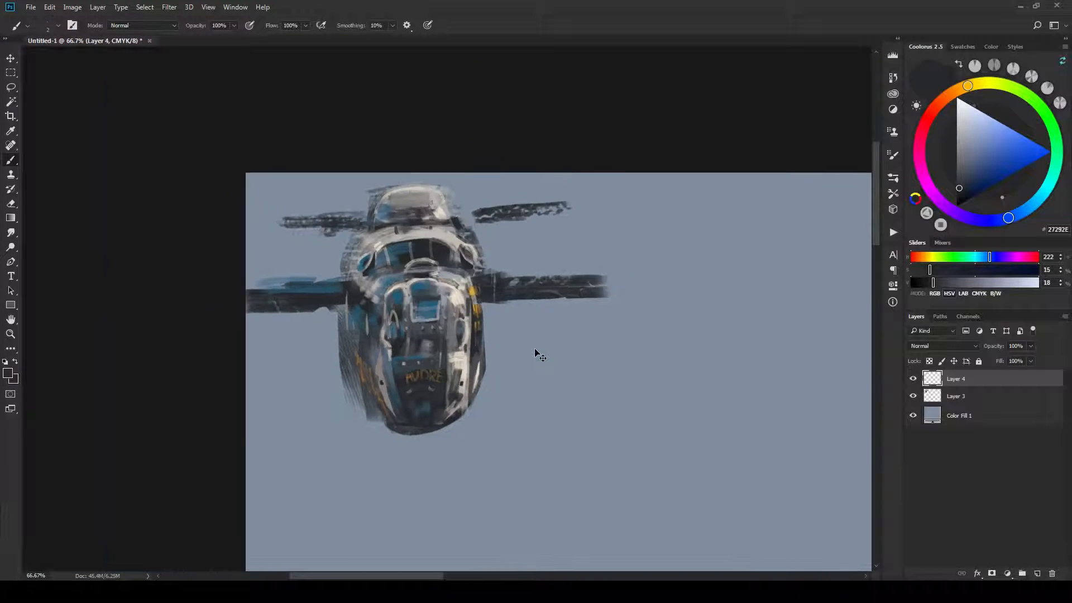
pyautogui.hotkey('ctrl', '+')
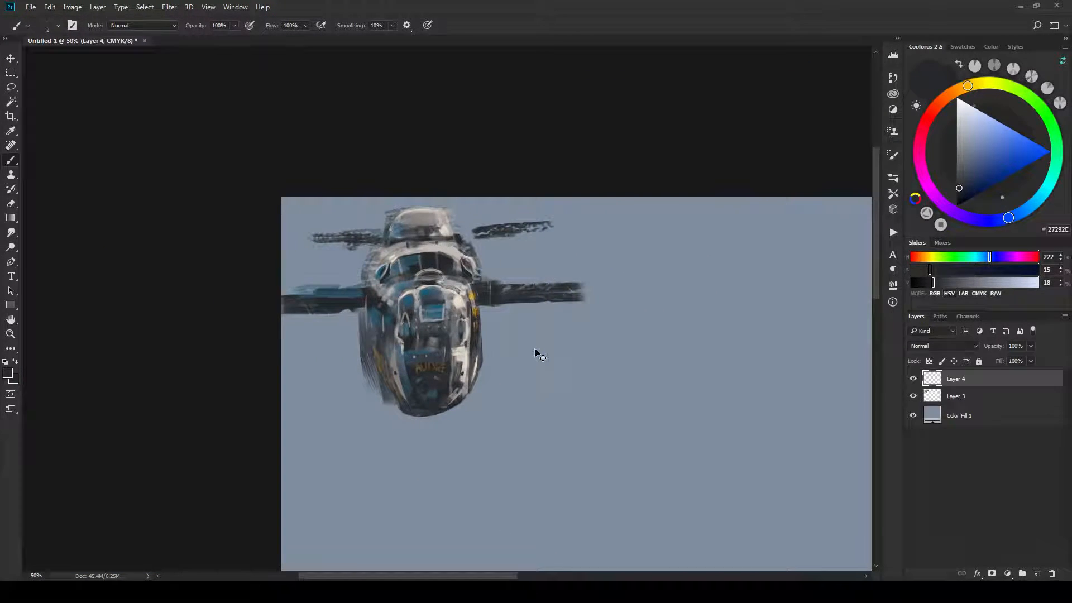
pyautogui.hotkey('ctrl', '+')
pyautogui.hotkey('ctrl', '+')
pyautogui.hotkey('ctrl', '+')
pyautogui.hotkey('ctrl', '-')
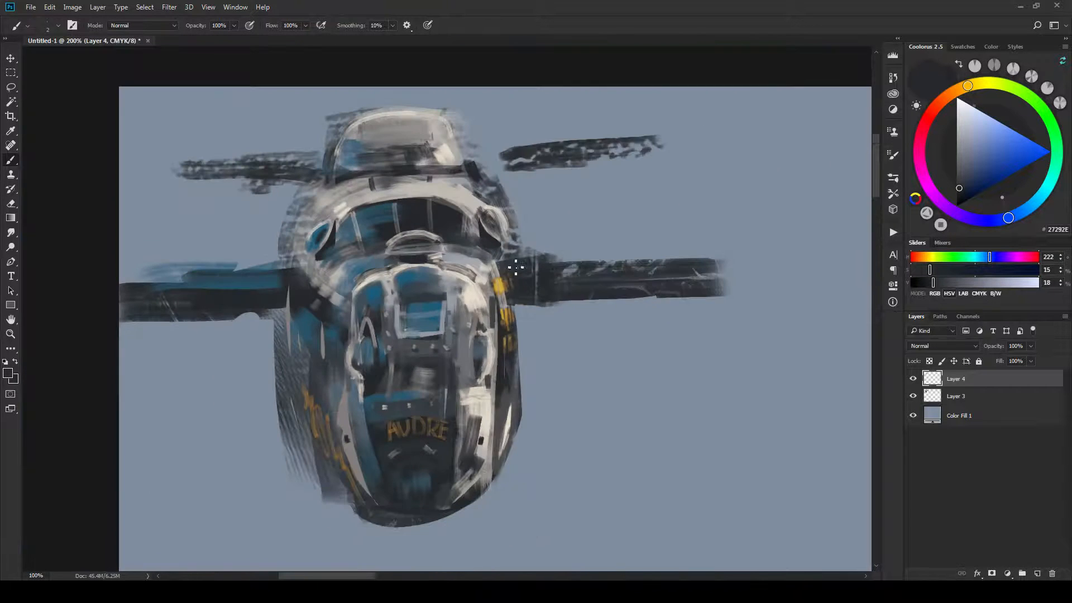
pyautogui.keyDown('alt'); pyautogui.click(506, 275); pyautogui.keyUp('alt')
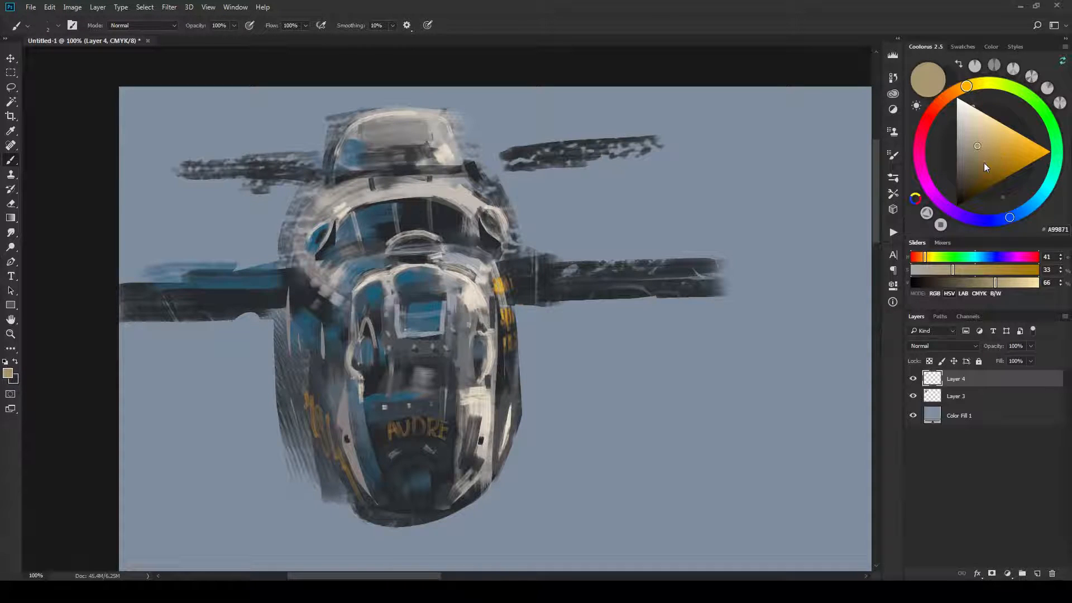
pyautogui.moveTo(984, 163); pyautogui.dragTo(981, 156)
pyautogui.click(927, 344)
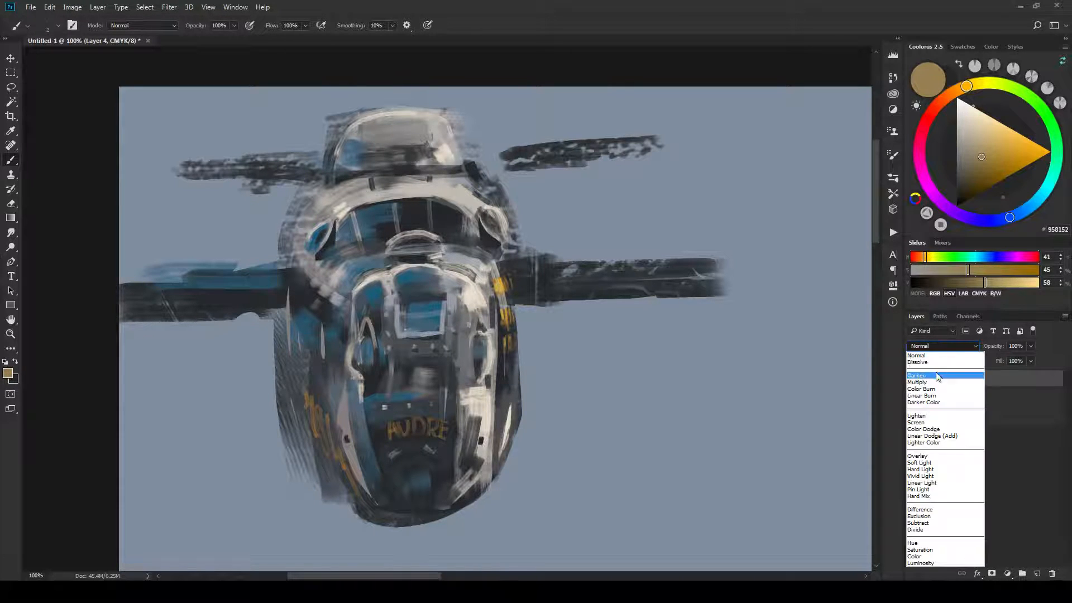
pyautogui.click(937, 456)
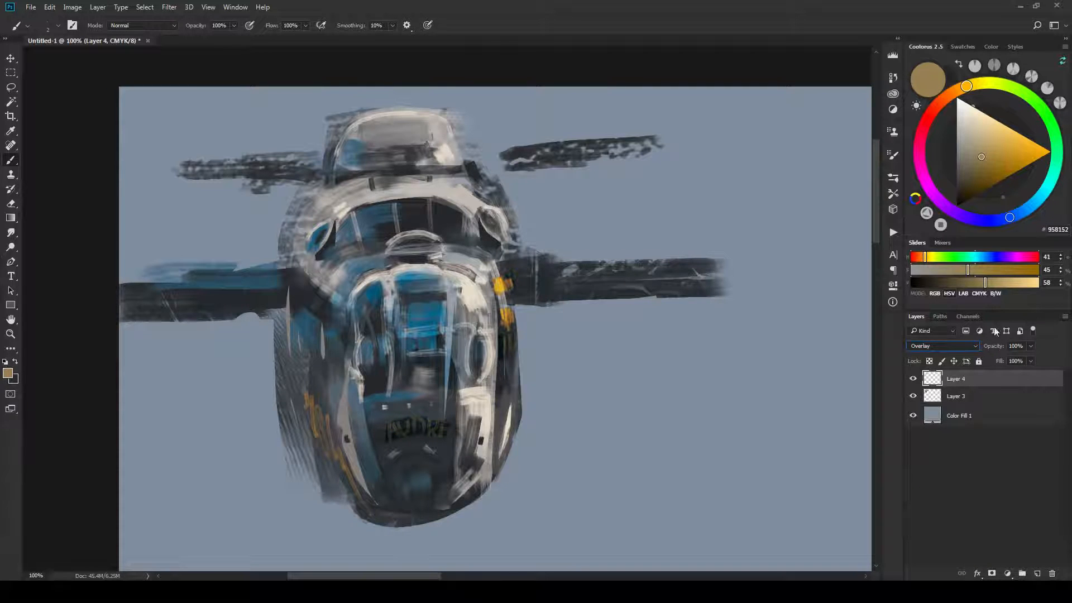
pyautogui.click(942, 345)
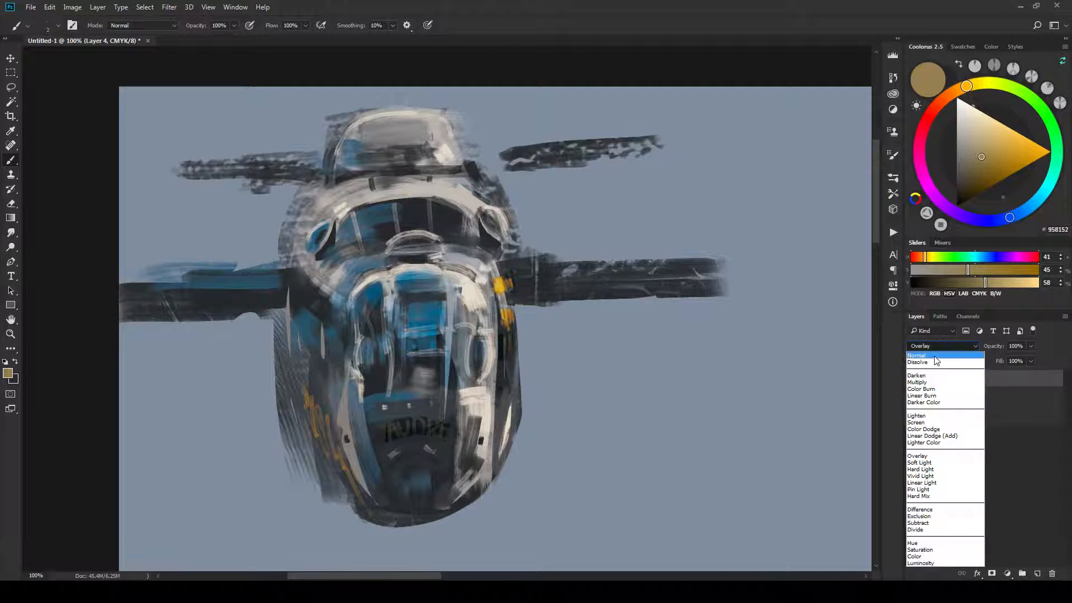
pyautogui.click(940, 339)
# Add a new layer above Layer 4 and set its blend mode to Overlay.
pyautogui.click(1038, 573)
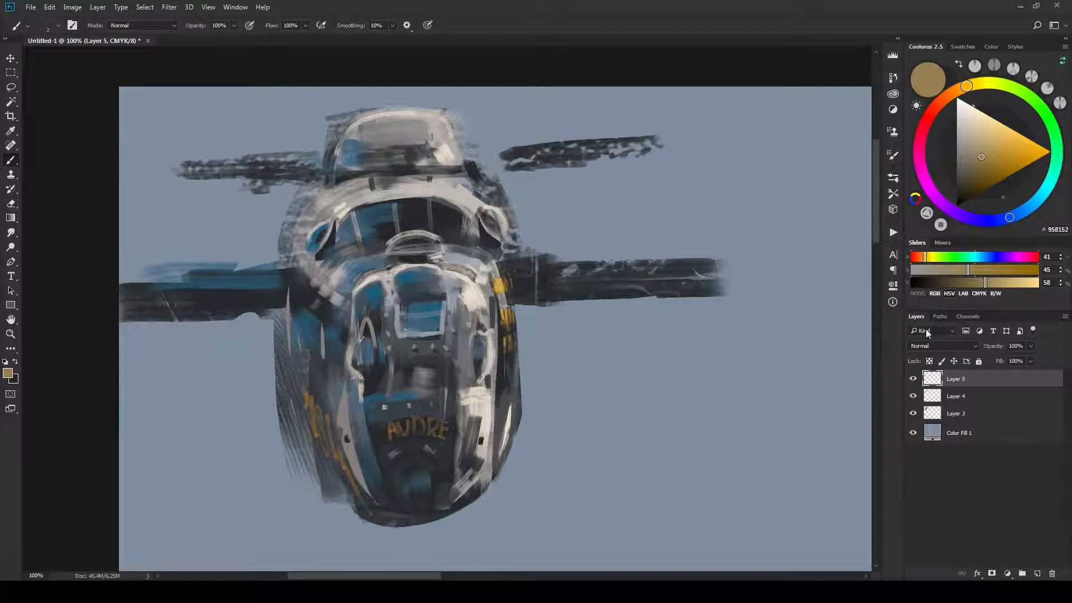
pyautogui.click(937, 346)
pyautogui.click(943, 452)
# Brush a warm 958152 glaze with an enlarged brush over the light detail just below the small dome above the nose.
pyautogui.press(']')
pyautogui.press(']')
pyautogui.press(']')
pyautogui.press(']')
pyautogui.press(']')
pyautogui.press(']')
pyautogui.press(']')
pyautogui.press(']')
pyautogui.press(']')
pyautogui.moveTo(442, 257); pyautogui.dragTo(429, 259)
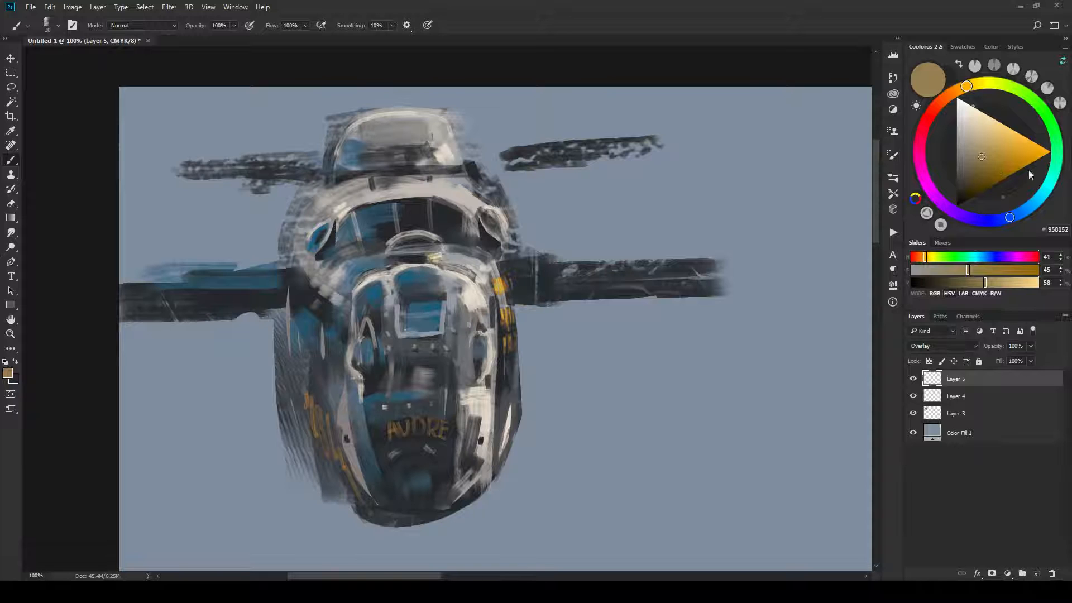
# Shift the glaze colour to orange-brown 9C6D3C and brush it over the light detail just below the small dome.
pyautogui.click(992, 160)
pyautogui.click(954, 91)
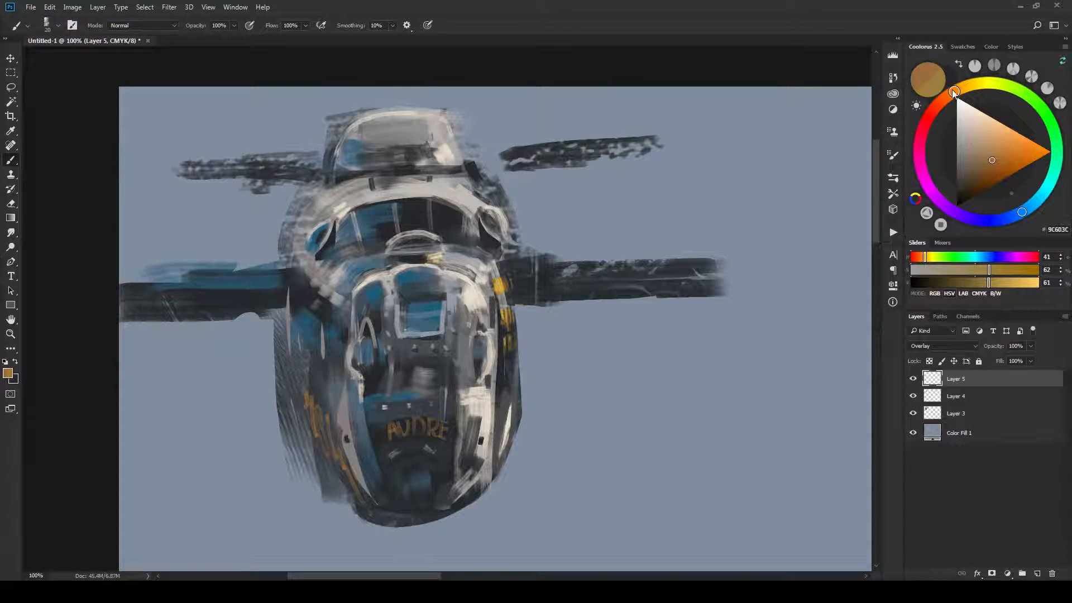
pyautogui.moveTo(444, 258); pyautogui.dragTo(424, 260)
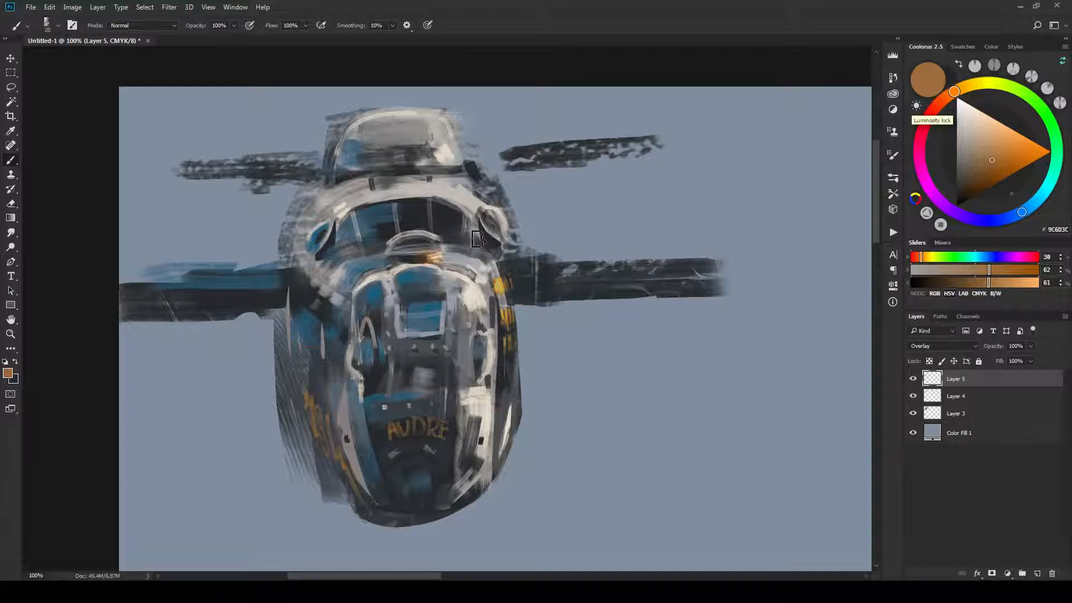
# Glaze the right part of the light band above the cockpit windows and the upper right nose highlight with 9C6D3C.
pyautogui.press('[')
pyautogui.moveTo(464, 198)
pyautogui.mouseDown()
pyautogui.moveTo(441, 182)
pyautogui.moveTo(420, 195)
pyautogui.moveTo(479, 202)
pyautogui.moveTo(418, 194)
pyautogui.mouseUp()
pyautogui.press('[')
pyautogui.moveTo(495, 238)
pyautogui.mouseDown()
pyautogui.moveTo(477, 258)
pyautogui.moveTo(479, 320)
pyautogui.moveTo(463, 328)
pyautogui.moveTo(473, 317)
pyautogui.moveTo(490, 330)
pyautogui.moveTo(474, 310)
pyautogui.moveTo(498, 273)
pyautogui.moveTo(489, 295)
pyautogui.mouseUp()
pyautogui.press('[')
pyautogui.press(']')
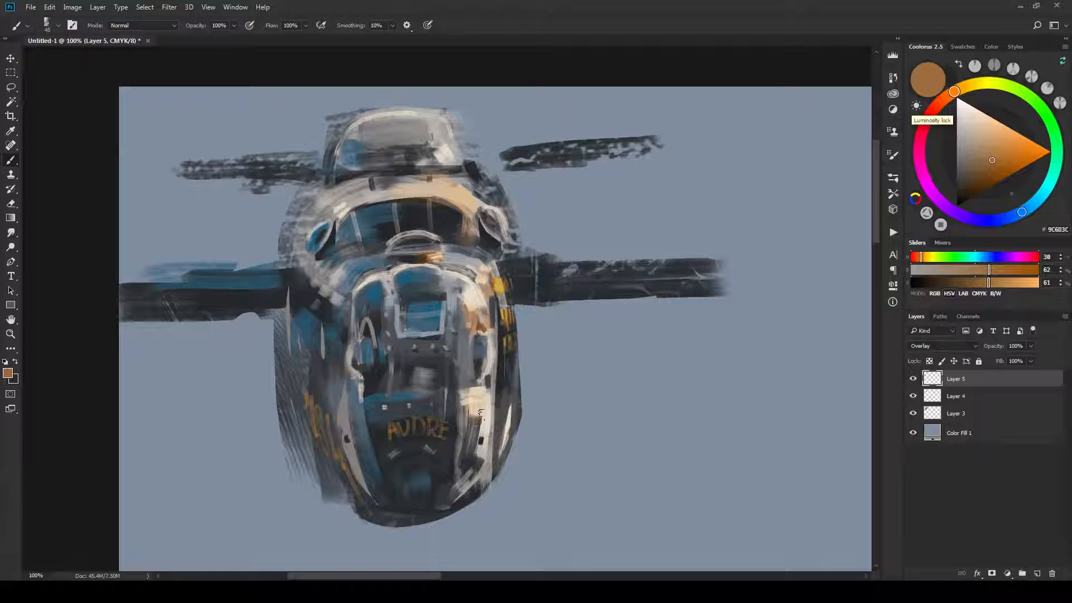
# Brush the 9C6D3C glaze over the lower right nose panel and along the hull's right edge.
pyautogui.moveTo(473, 460); pyautogui.dragTo(485, 369)
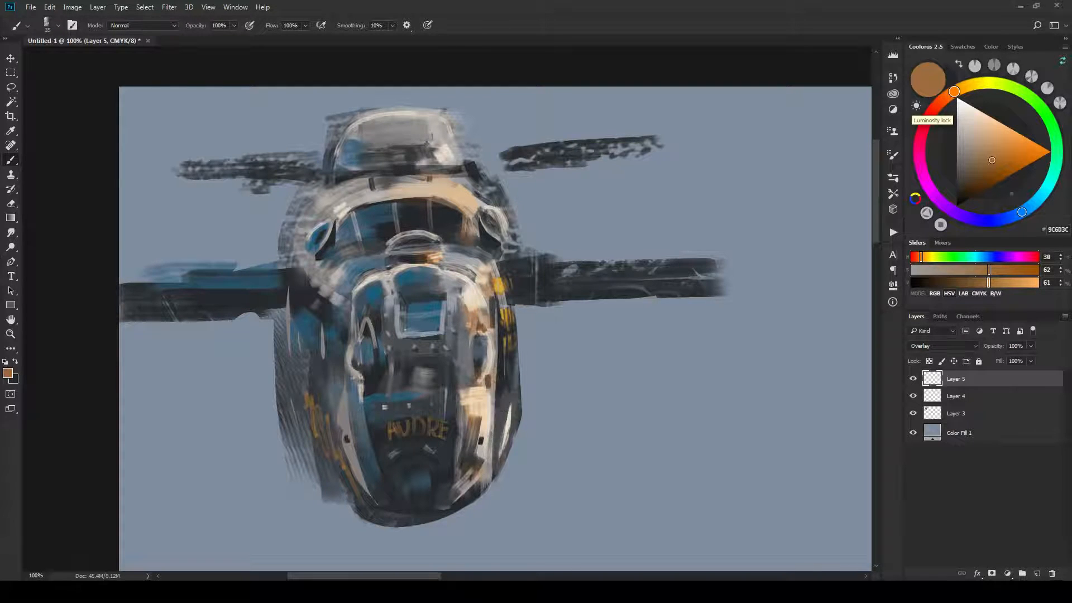
pyautogui.press(']')
pyautogui.press(']')
pyautogui.moveTo(514, 444); pyautogui.dragTo(509, 335)
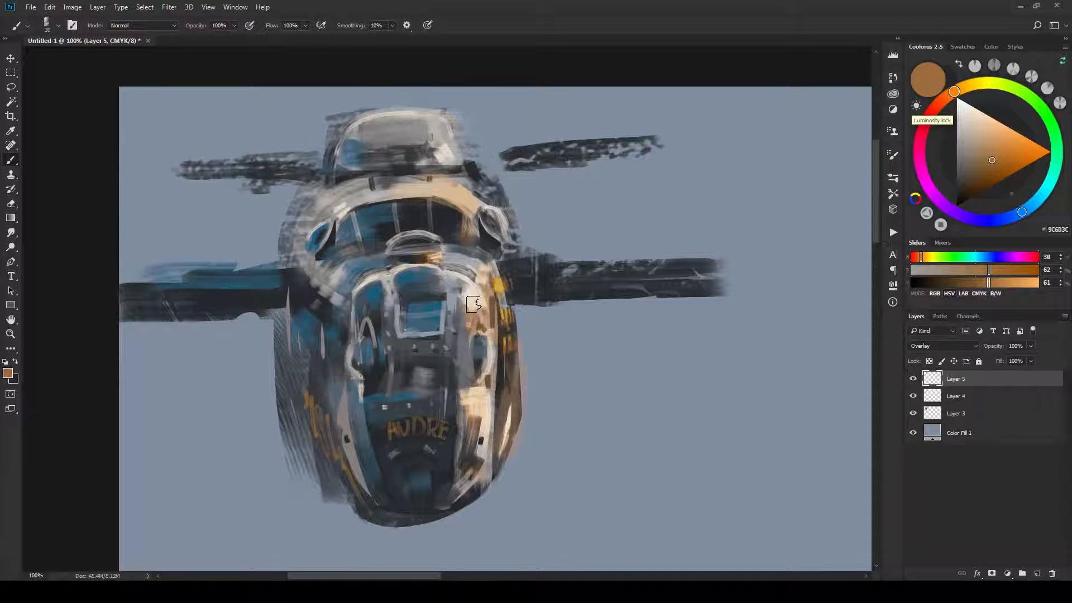
# Warm the area right of the square nose window and the cockpit window bars with the 9C6D3C glaze.
pyautogui.moveTo(467, 319)
pyautogui.mouseDown()
pyautogui.moveTo(448, 310)
pyautogui.moveTo(447, 279)
pyautogui.mouseUp()
pyautogui.press('[')
pyautogui.press('[')
pyautogui.press('[')
pyautogui.press('[')
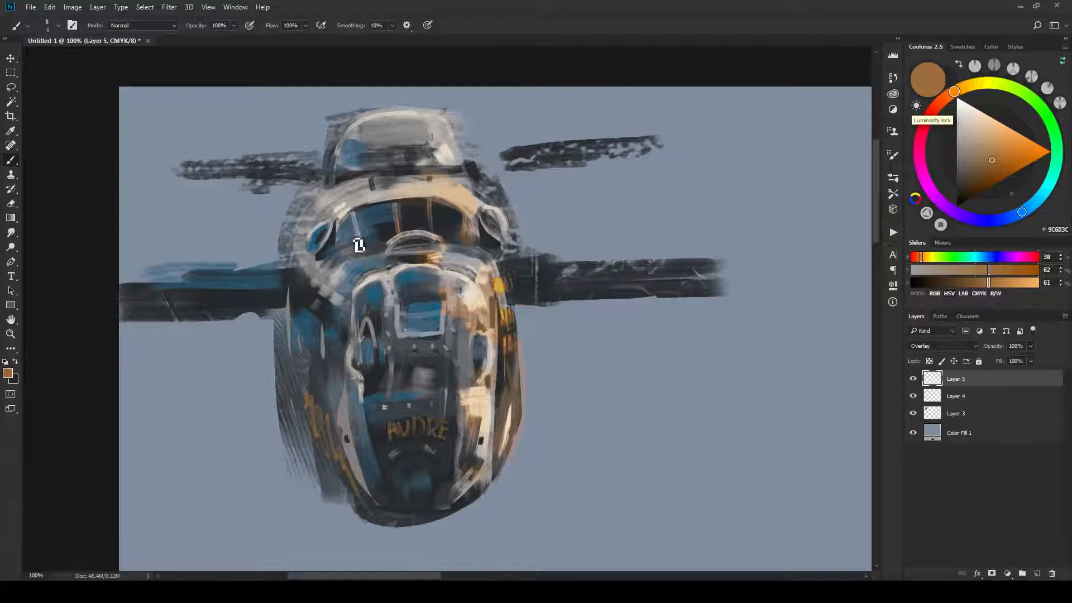
# Glaze the left part of the band above the cockpit and the lower right corner of the upper canopy with a larger brush.
pyautogui.press(']')
pyautogui.press(']')
pyautogui.press(']')
pyautogui.press(']')
pyautogui.moveTo(393, 172)
pyautogui.mouseDown()
pyautogui.moveTo(325, 218)
pyautogui.moveTo(348, 195)
pyautogui.mouseUp()
pyautogui.moveTo(423, 156)
pyautogui.mouseDown()
pyautogui.moveTo(452, 159)
pyautogui.moveTo(444, 135)
pyautogui.moveTo(461, 158)
pyautogui.mouseUp()
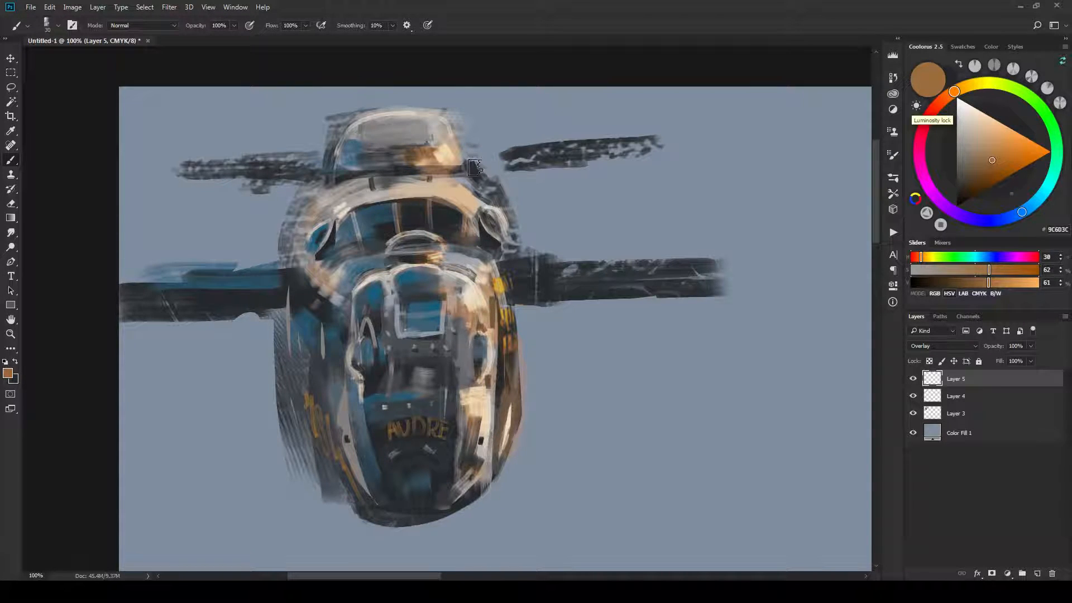
# Add 9C6D3C glaze to the right side blister and down the lower right nose panel.
pyautogui.press('[')
pyautogui.moveTo(506, 219); pyautogui.dragTo(502, 244)
pyautogui.moveTo(476, 409)
pyautogui.mouseDown()
pyautogui.moveTo(467, 460)
pyautogui.moveTo(490, 474)
pyautogui.moveTo(485, 433)
pyautogui.moveTo(472, 473)
pyautogui.mouseUp()
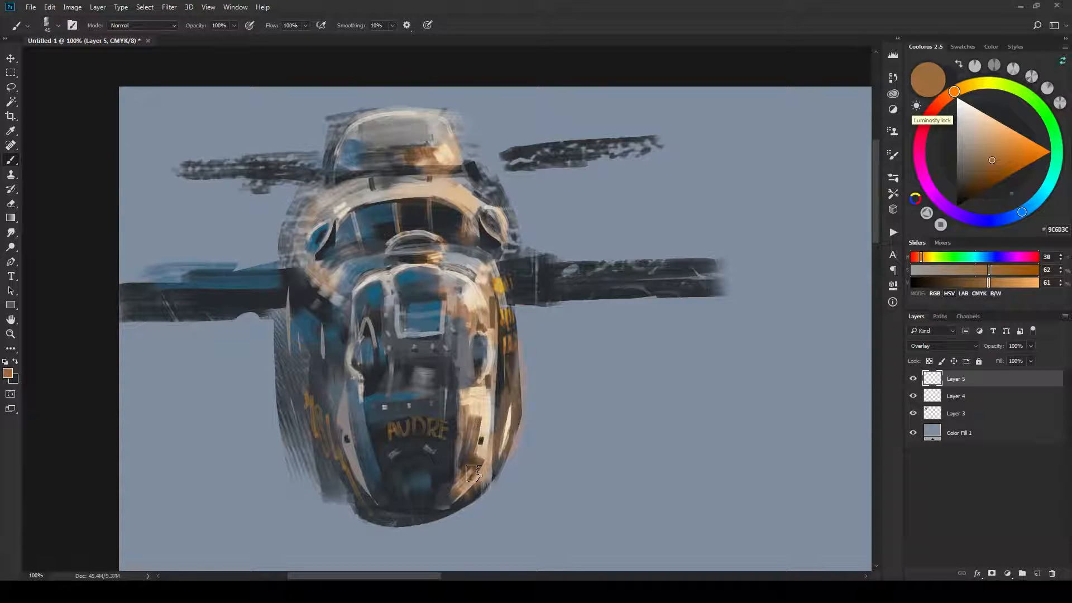
# Add fine 9C6D3C glaze strokes between the right side of the cockpit and the top of the nose.
pyautogui.press('[')
pyautogui.press('[')
pyautogui.press('[')
pyautogui.press('[')
pyautogui.press('[')
pyautogui.moveTo(484, 243)
pyautogui.mouseDown()
pyautogui.moveTo(506, 274)
pyautogui.moveTo(484, 285)
pyautogui.mouseUp()
pyautogui.press(']')
pyautogui.press(']')
pyautogui.press(']')
pyautogui.press(']')
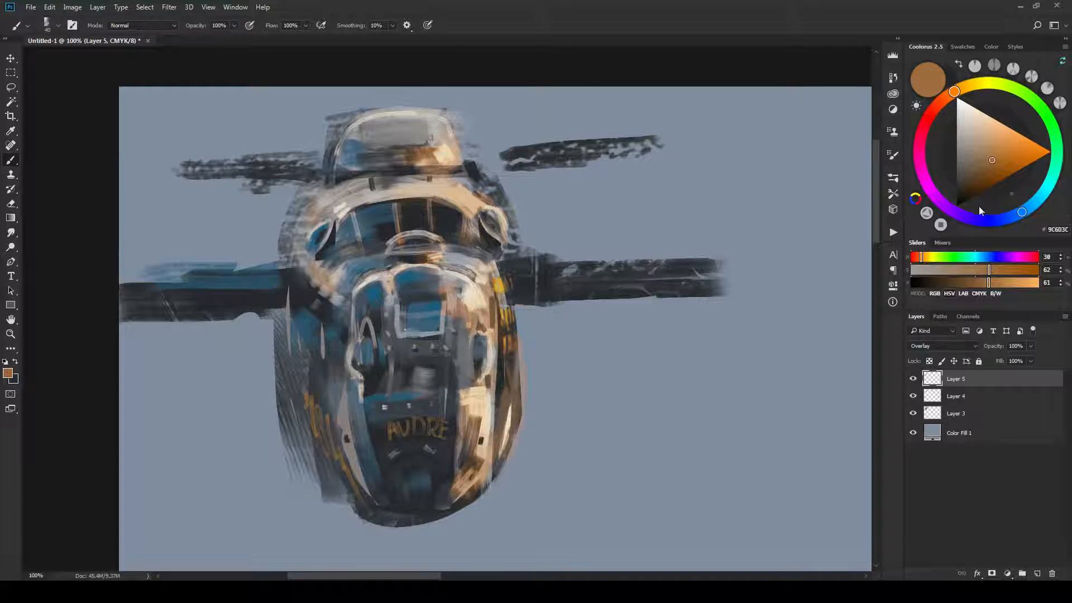
# Add a new layer above Layer 4 and mix a blue-grey 565D67 from a sampled hull colour.
pyautogui.click(962, 397)
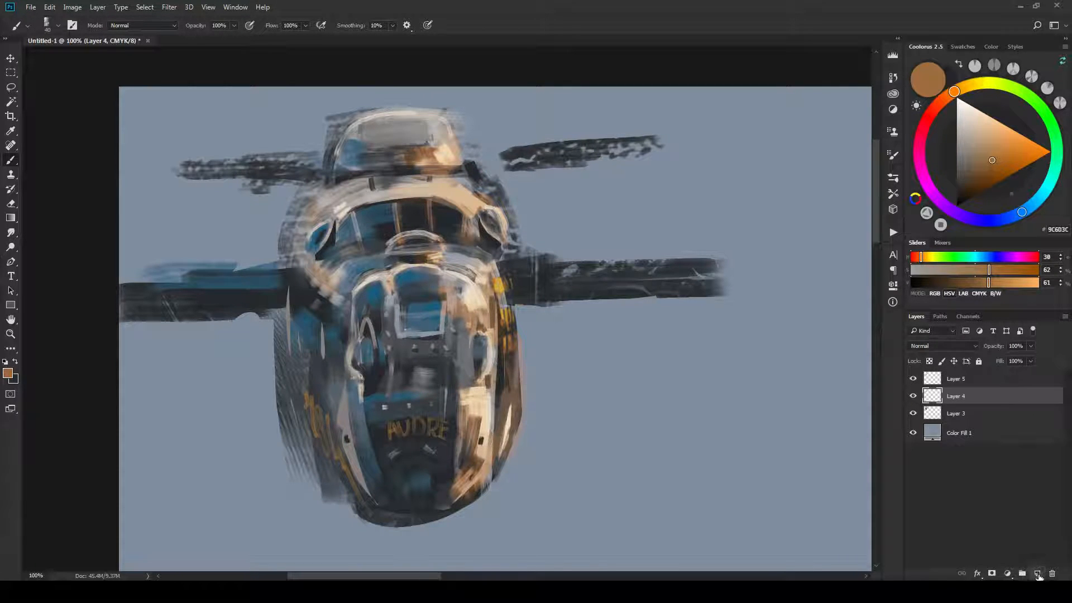
pyautogui.click(1037, 574)
pyautogui.moveTo(450, 326)
pyautogui.mouseDown()
pyautogui.moveTo(455, 391)
pyautogui.moveTo(442, 402)
pyautogui.moveTo(442, 343)
pyautogui.moveTo(459, 343)
pyautogui.mouseUp()
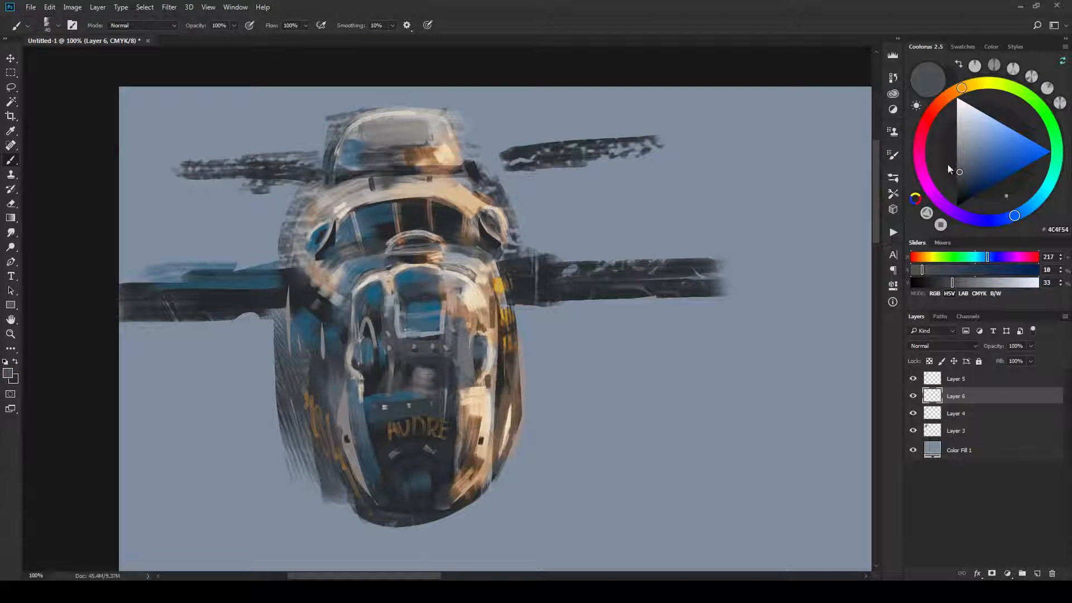
pyautogui.click(967, 166)
pyautogui.click(963, 166)
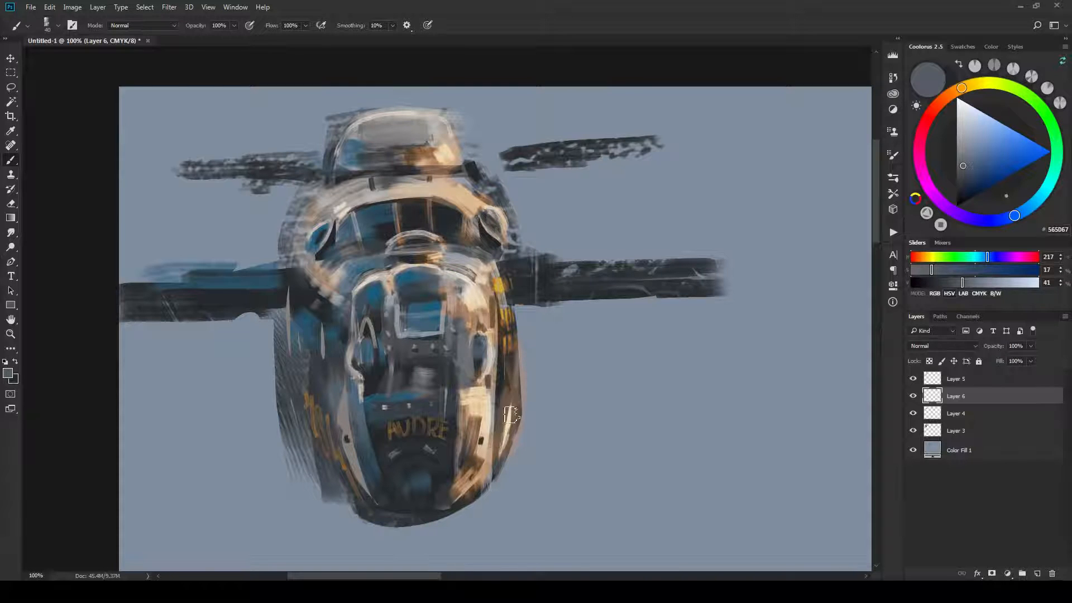
# Paint 565D67 over the dark bar in the lower right nose panel and along the nose's right side.
pyautogui.moveTo(472, 398)
pyautogui.mouseDown()
pyautogui.moveTo(467, 479)
pyautogui.moveTo(485, 437)
pyautogui.moveTo(472, 456)
pyautogui.mouseUp()
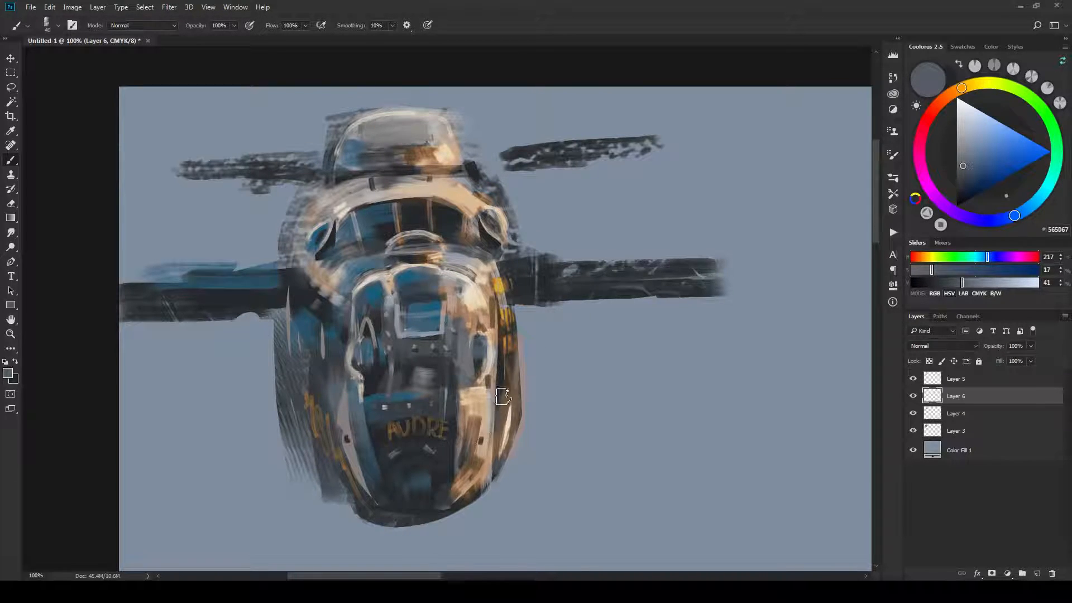
pyautogui.moveTo(493, 401); pyautogui.dragTo(479, 454)
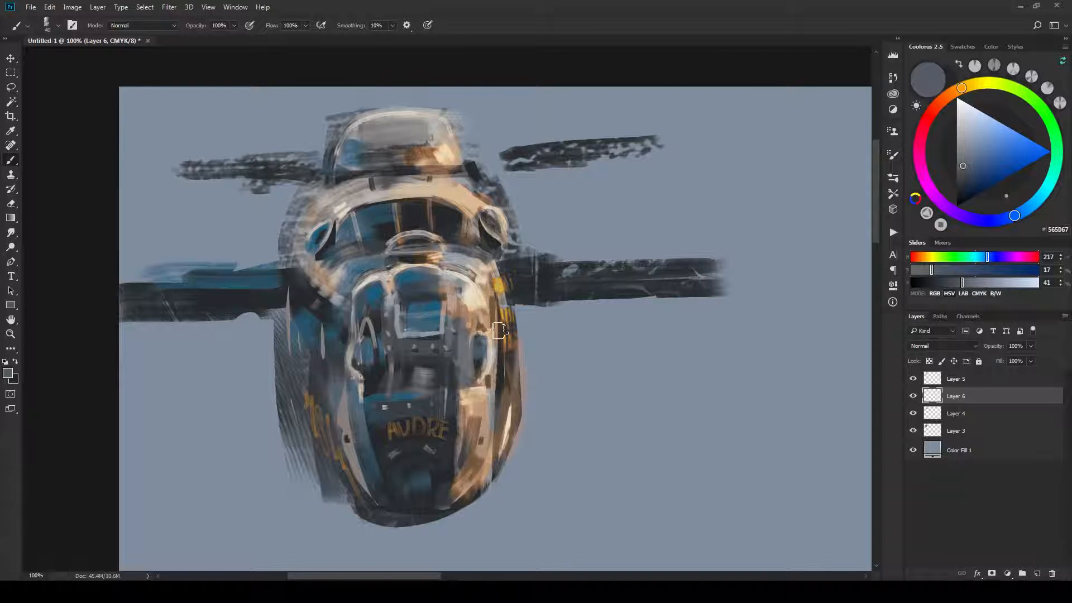
pyautogui.moveTo(498, 337); pyautogui.dragTo(485, 382)
# Tone down the light panel on the lower right of the nose with narrower 565D67 strokes.
pyautogui.press('[')
pyautogui.press('[')
pyautogui.press('[')
pyautogui.press('[')
pyautogui.press('[')
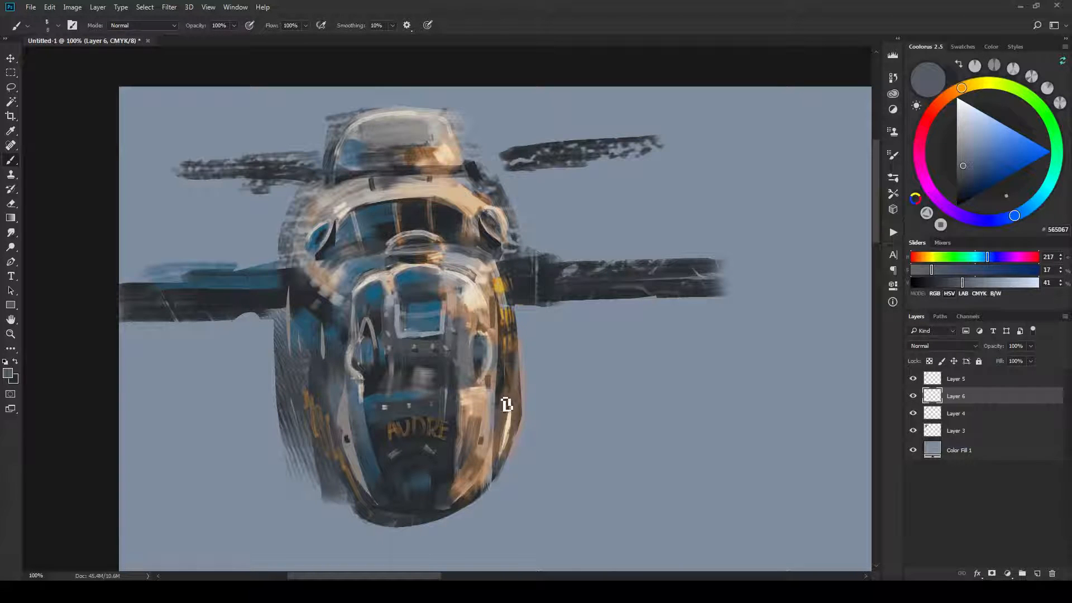
pyautogui.press(']')
pyautogui.press(']')
pyautogui.press(']')
pyautogui.press(']')
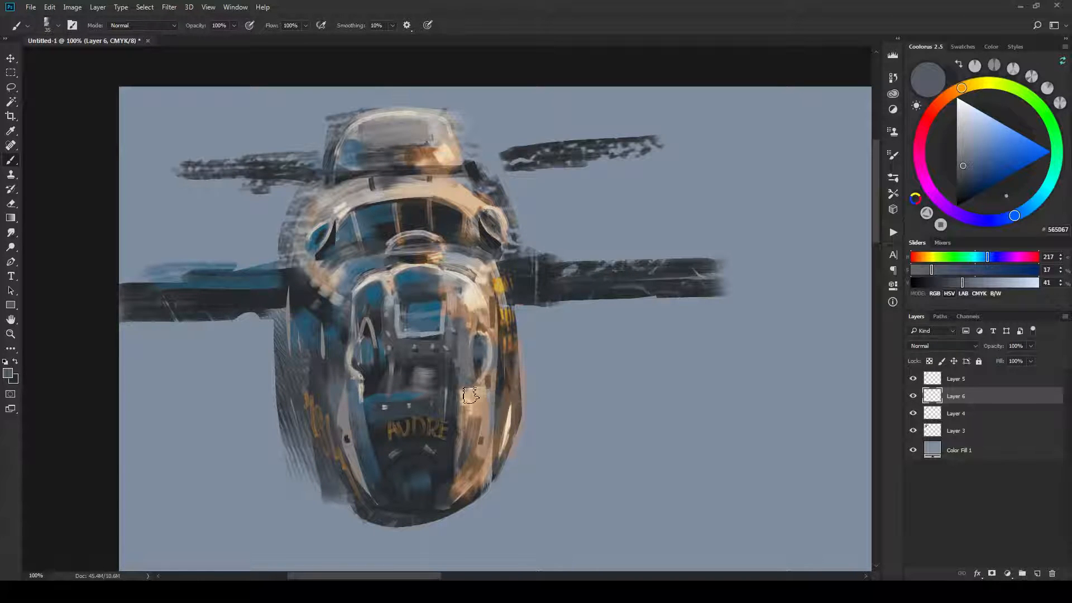
pyautogui.moveTo(485, 445)
pyautogui.mouseDown()
pyautogui.moveTo(494, 399)
pyautogui.moveTo(514, 414)
pyautogui.moveTo(515, 403)
pyautogui.moveTo(502, 453)
pyautogui.mouseUp()
pyautogui.press('[')
pyautogui.press('[')
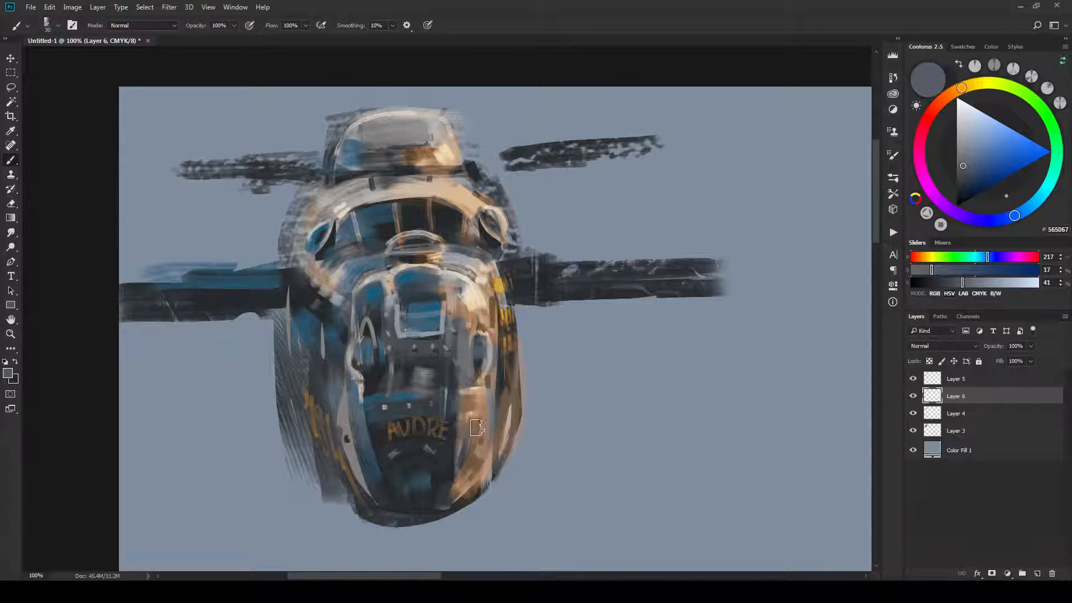
# Paint a short 565D67 arc just beneath the AUDRE lettering on the nose.
pyautogui.press('[')
pyautogui.press(']')
pyautogui.press(']')
pyautogui.moveTo(419, 444); pyautogui.dragTo(406, 445)
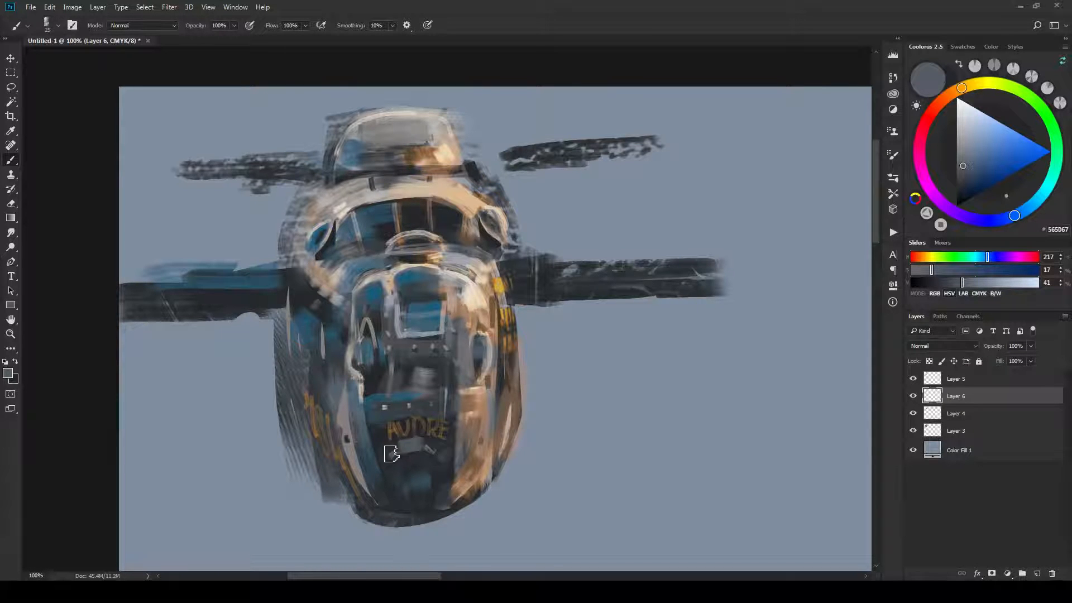
pyautogui.press('[')
pyautogui.press('[')
pyautogui.press(']')
pyautogui.press(']')
# Draw small 565D67 panel dashes along the light band above the cockpit windows with a very fine brush.
pyautogui.hotkey('ctrl', '-')
pyautogui.hotkey('ctrl', '-')
pyautogui.hotkey('ctrl', '-')
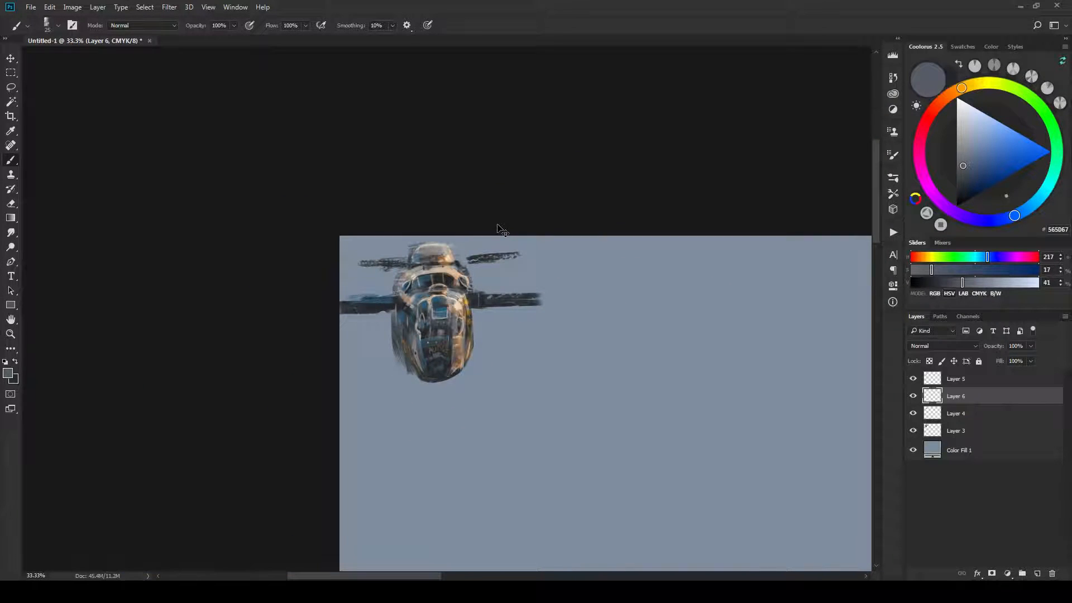
pyautogui.hotkey('ctrl', '+')
pyautogui.hotkey('ctrl', '+')
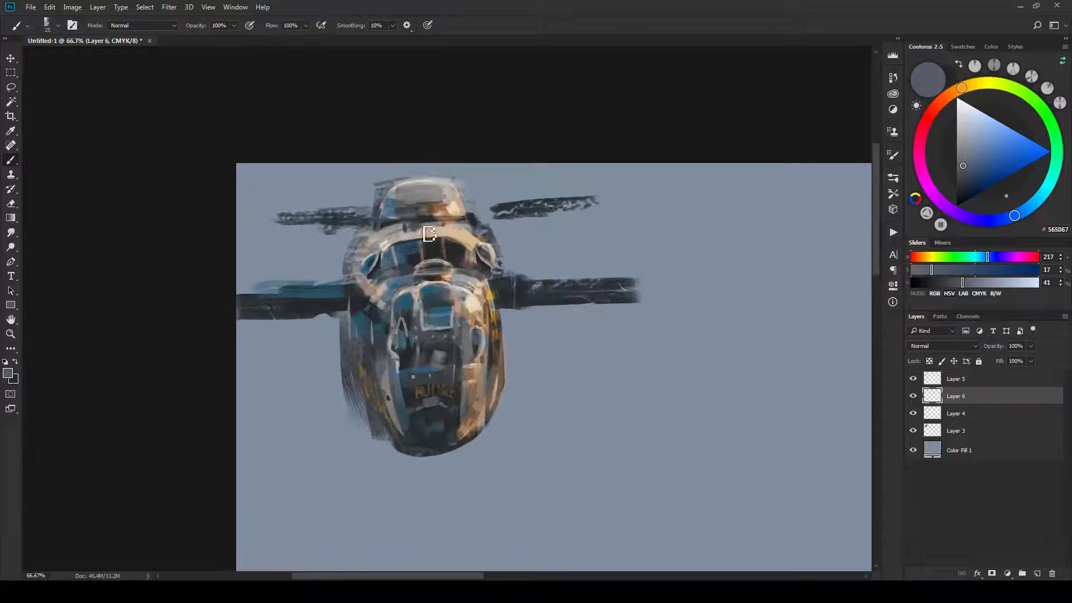
pyautogui.press('[')
pyautogui.press('[')
pyautogui.press('[')
pyautogui.press('[')
pyautogui.press('[')
pyautogui.moveTo(425, 227)
pyautogui.mouseDown()
pyautogui.moveTo(443, 236)
pyautogui.moveTo(430, 240)
pyautogui.mouseUp()
pyautogui.moveTo(449, 230); pyautogui.dragTo(458, 237)
# Brush a broad soft 565D67 stroke down the left side of the hull.
pyautogui.hotkey('ctrl', '-')
pyautogui.hotkey('ctrl', '-')
pyautogui.hotkey('ctrl', '-')
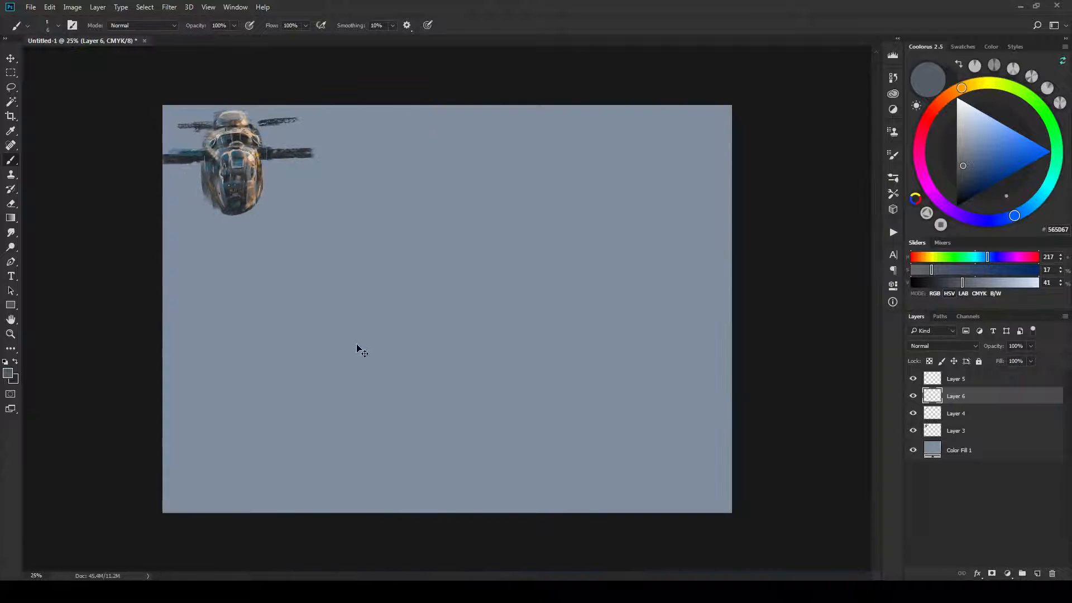
pyautogui.hotkey('ctrl', '+')
pyautogui.hotkey('ctrl', '+')
pyautogui.moveTo(325, 256); pyautogui.dragTo(416, 293)
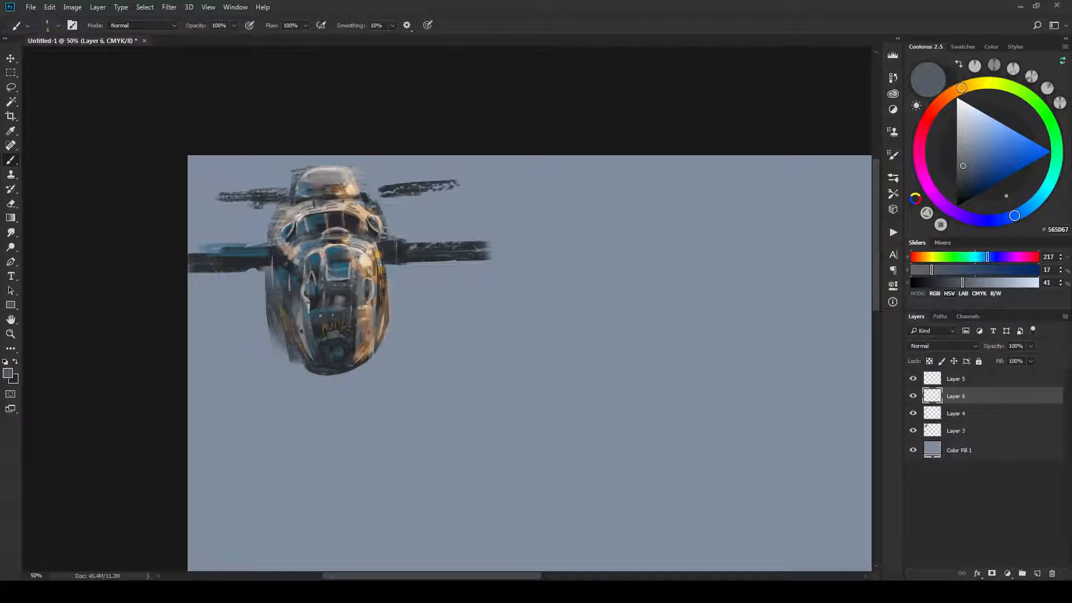
pyautogui.press(']')
pyautogui.press(']')
pyautogui.press(']')
pyautogui.press(']')
pyautogui.press(']')
pyautogui.press(']')
pyautogui.press(']')
pyautogui.press(']')
pyautogui.press(']')
pyautogui.press(']')
pyautogui.moveTo(297, 307)
pyautogui.mouseDown()
pyautogui.moveTo(285, 297)
pyautogui.moveTo(305, 330)
pyautogui.mouseUp()
# Paint 565D67 over the blue upper surface of the left wing.
pyautogui.press('[')
pyautogui.press('[')
pyautogui.press('[')
pyautogui.moveTo(289, 271)
pyautogui.mouseDown()
pyautogui.moveTo(283, 289)
pyautogui.moveTo(290, 282)
pyautogui.moveTo(210, 254)
pyautogui.moveTo(278, 247)
pyautogui.moveTo(196, 250)
pyautogui.mouseUp()
pyautogui.press('[')
pyautogui.press('[')
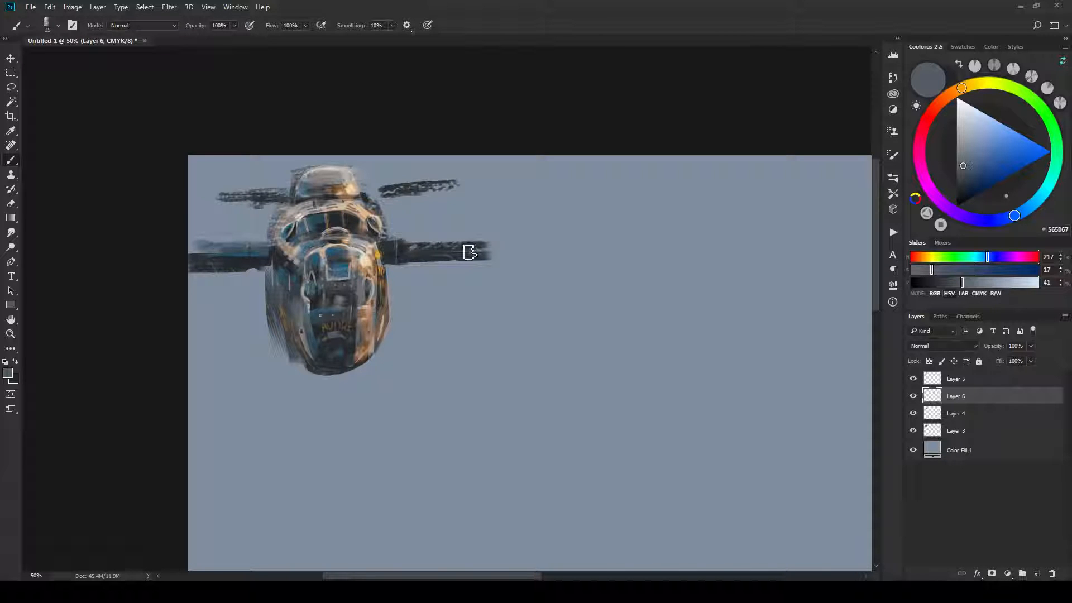
# Brush long 565D67 strokes along the upper surface of the right wing.
pyautogui.press(']')
pyautogui.moveTo(403, 246); pyautogui.dragTo(454, 244)
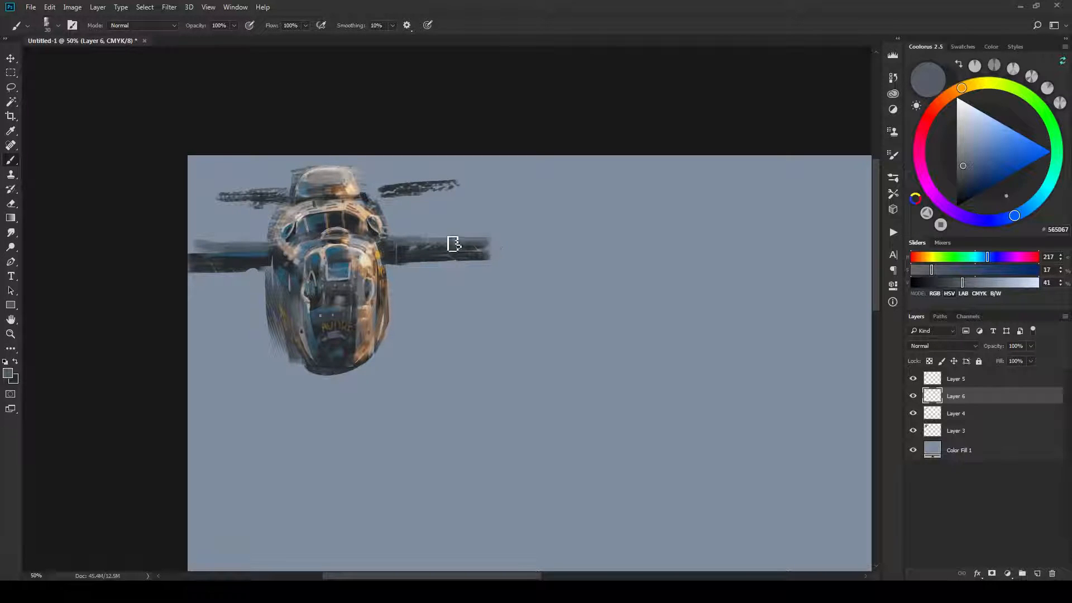
pyautogui.moveTo(385, 246); pyautogui.dragTo(485, 251)
pyautogui.moveTo(485, 251)
pyautogui.mouseDown()
pyautogui.moveTo(384, 246)
pyautogui.moveTo(387, 228)
pyautogui.moveTo(384, 252)
pyautogui.moveTo(375, 233)
pyautogui.moveTo(358, 238)
pyautogui.moveTo(385, 269)
pyautogui.moveTo(367, 224)
pyautogui.moveTo(384, 239)
pyautogui.moveTo(365, 220)
pyautogui.moveTo(386, 240)
pyautogui.mouseUp()
# Add a fine 565D67 stroke beside the left cockpit blister.
pyautogui.press('[')
pyautogui.press('[')
pyautogui.moveTo(292, 251)
pyautogui.mouseDown()
pyautogui.moveTo(304, 241)
pyautogui.moveTo(289, 245)
pyautogui.moveTo(299, 222)
pyautogui.moveTo(293, 239)
pyautogui.mouseUp()
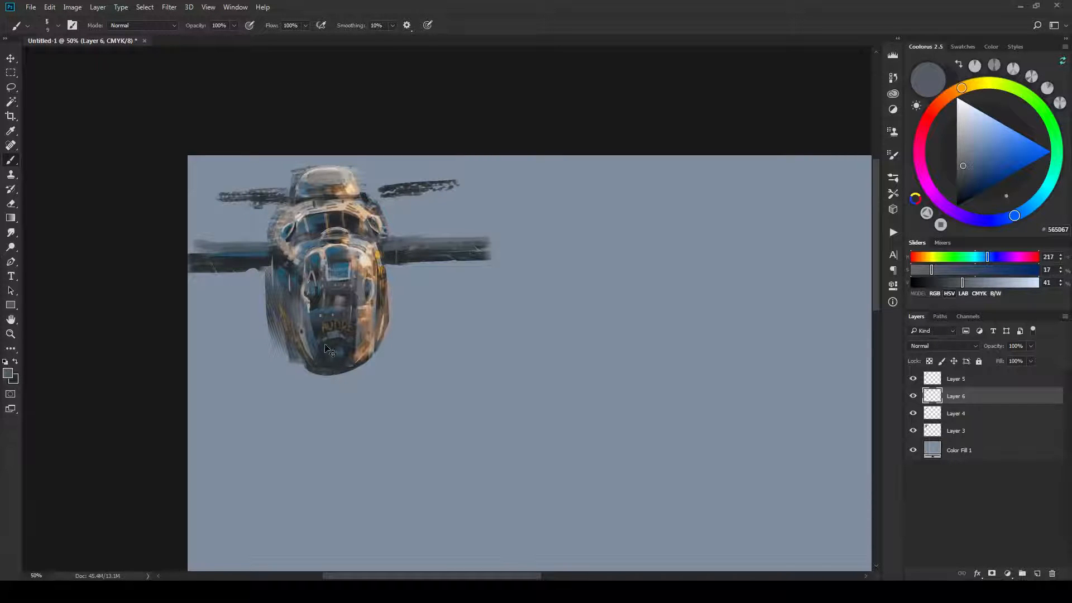
# Examine the aircraft's cockpit, canopy and nose up close.
pyautogui.moveTo(389, 254); pyautogui.dragTo(442, 284)
pyautogui.hotkey('ctrl', '-')
pyautogui.hotkey('ctrl', '+')
pyautogui.hotkey('ctrl', '+')
pyautogui.hotkey('ctrl', '+')
pyautogui.moveTo(345, 208); pyautogui.dragTo(622, 251)
pyautogui.moveTo(440, 276); pyautogui.dragTo(499, 148)
pyautogui.moveTo(692, 328); pyautogui.dragTo(606, 306)
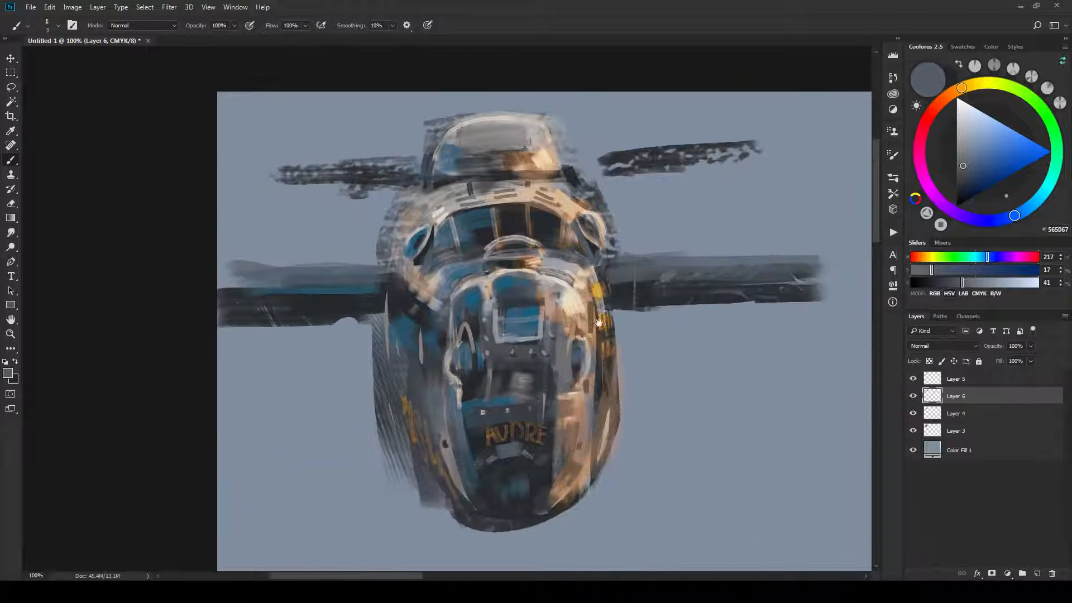
pyautogui.hotkey('ctrl', '+')
pyautogui.hotkey('ctrl', '+')
pyautogui.moveTo(660, 268); pyautogui.dragTo(555, 416)
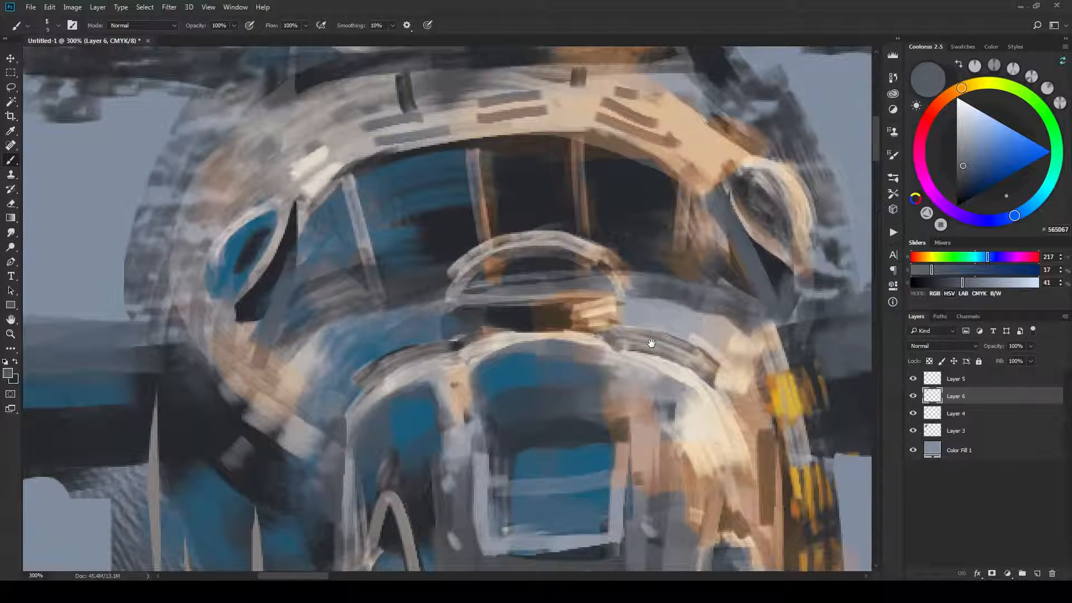
pyautogui.hotkey('ctrl', '-')
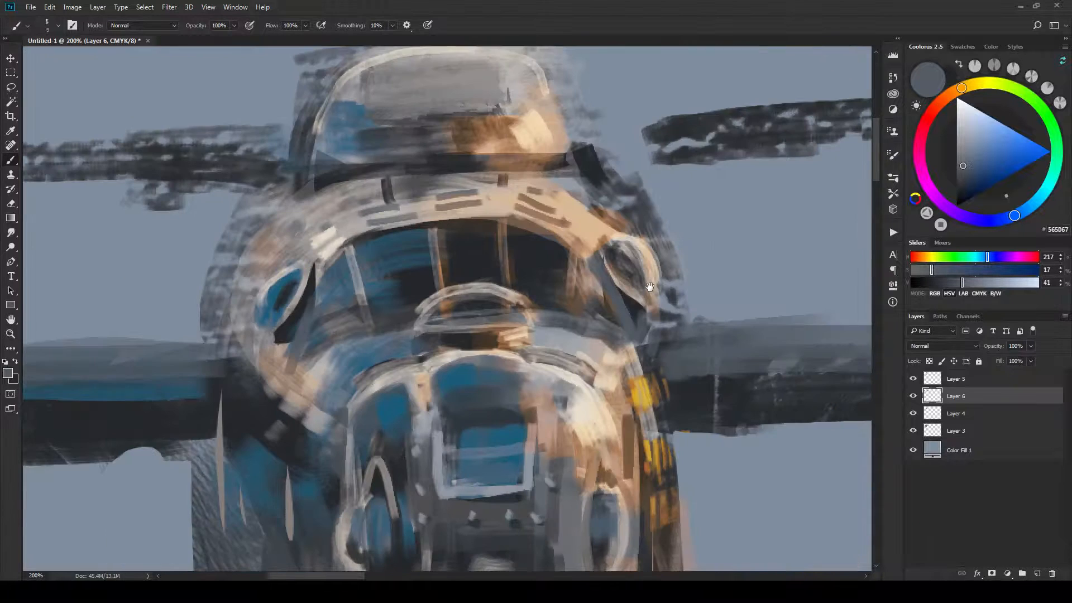
pyautogui.moveTo(722, 422); pyautogui.dragTo(692, 260)
pyautogui.moveTo(739, 363); pyautogui.dragTo(767, 485)
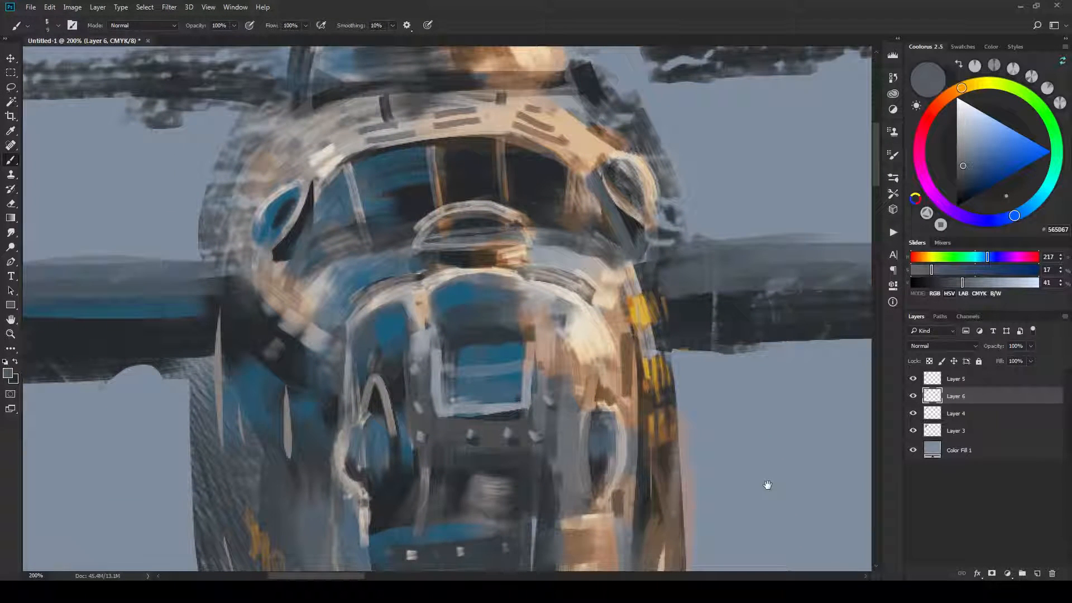
pyautogui.moveTo(768, 485); pyautogui.dragTo(769, 548)
# Add a new Normal layer above Layer 5.
pyautogui.click(966, 379)
pyautogui.click(1052, 574)
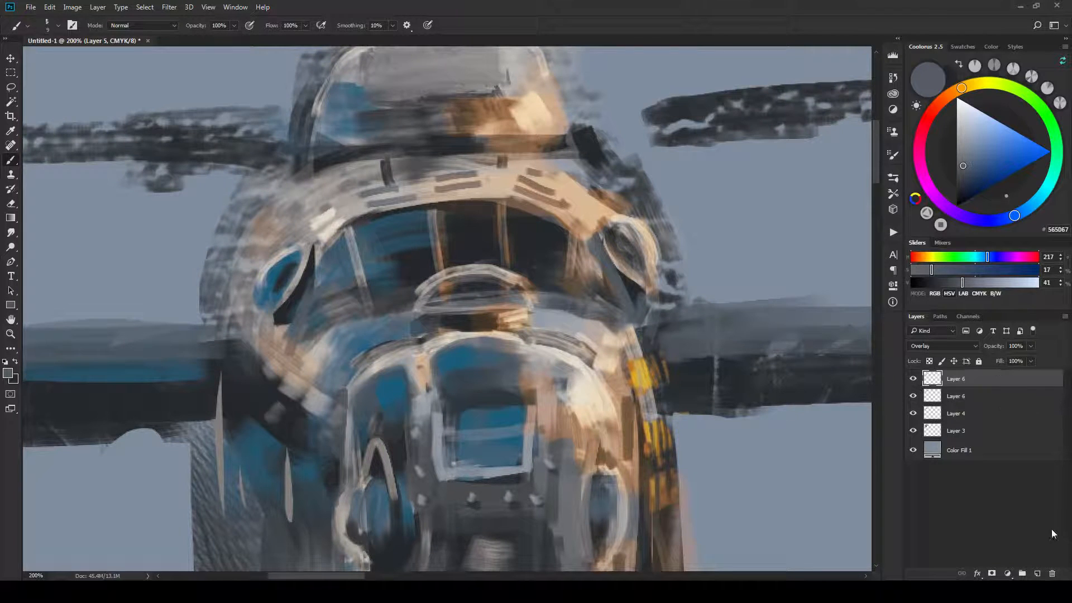
pyautogui.click(1036, 573)
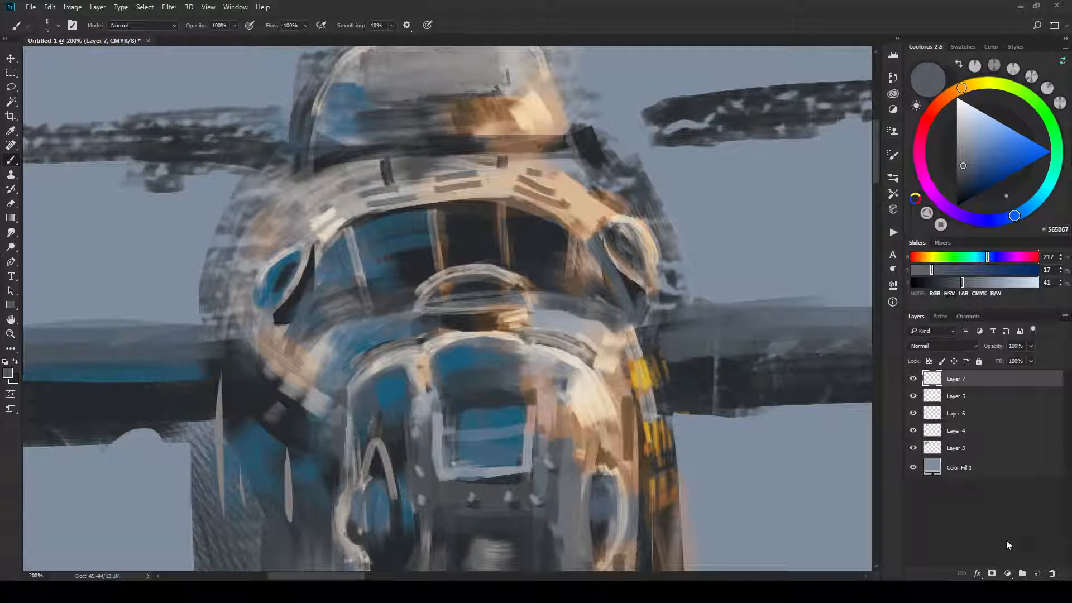
# Sample near-black 212429 beside the left blister and paint over the light band above the cockpit windows.
pyautogui.keyDown('alt'); pyautogui.click(308, 274); pyautogui.keyUp('alt')
pyautogui.press(']')
pyautogui.press(']')
pyautogui.press(']')
pyautogui.press(']')
pyautogui.moveTo(316, 222)
pyautogui.mouseDown()
pyautogui.moveTo(332, 202)
pyautogui.moveTo(493, 182)
pyautogui.moveTo(590, 202)
pyautogui.moveTo(560, 190)
pyautogui.moveTo(299, 190)
pyautogui.moveTo(289, 177)
pyautogui.mouseUp()
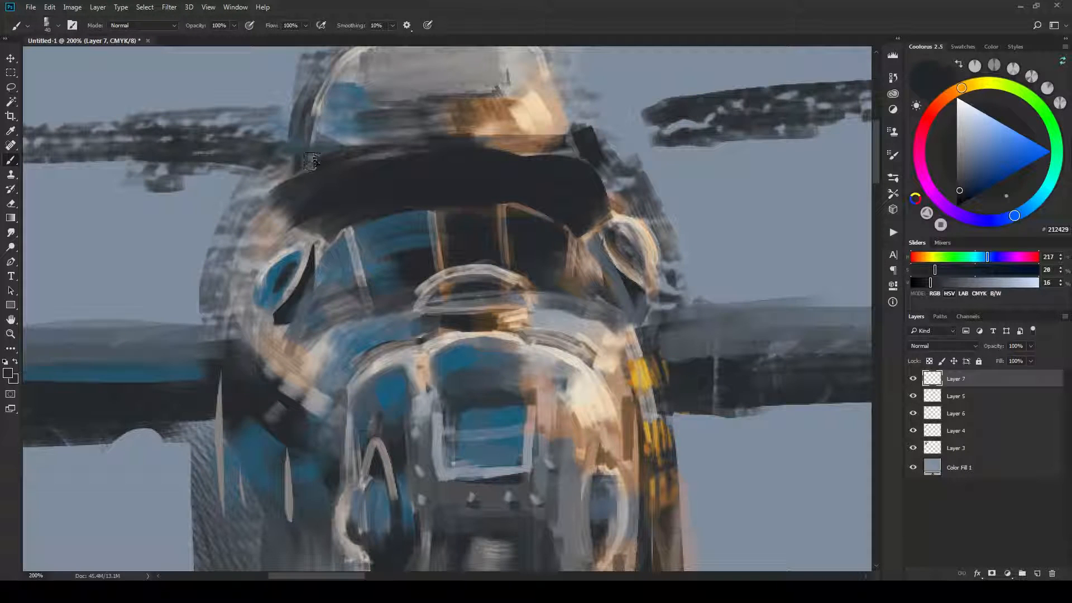
pyautogui.moveTo(286, 192); pyautogui.dragTo(273, 224)
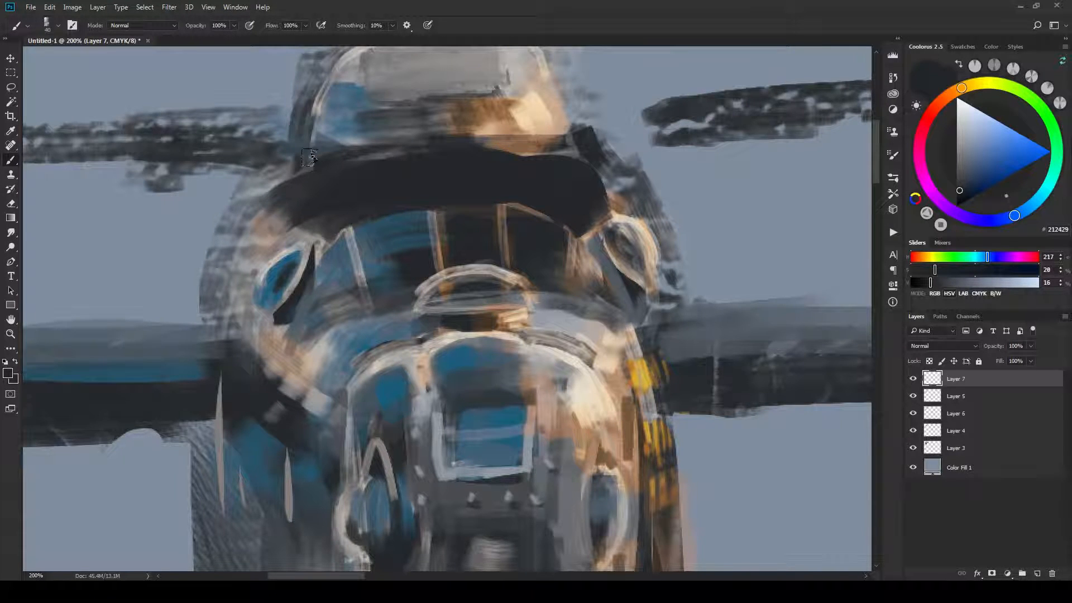
# Sample a light warm grey A59E97 and blend it over the dark band above the cockpit windows.
pyautogui.keyDown('alt'); pyautogui.click(312, 257); pyautogui.keyUp('alt')
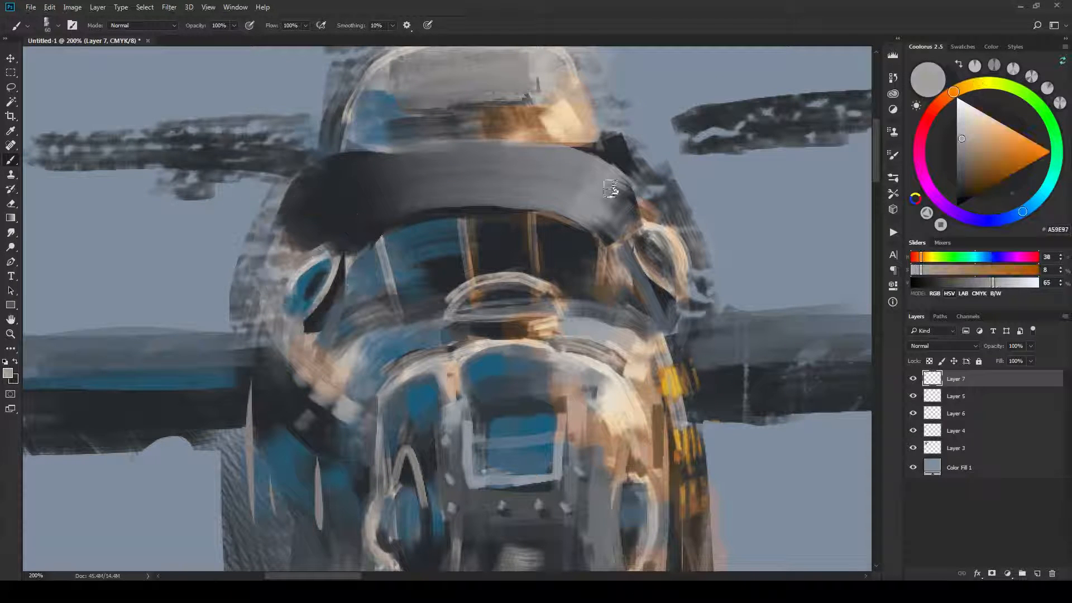
pyautogui.moveTo(357, 163)
pyautogui.mouseDown()
pyautogui.moveTo(326, 220)
pyautogui.moveTo(333, 207)
pyautogui.mouseUp()
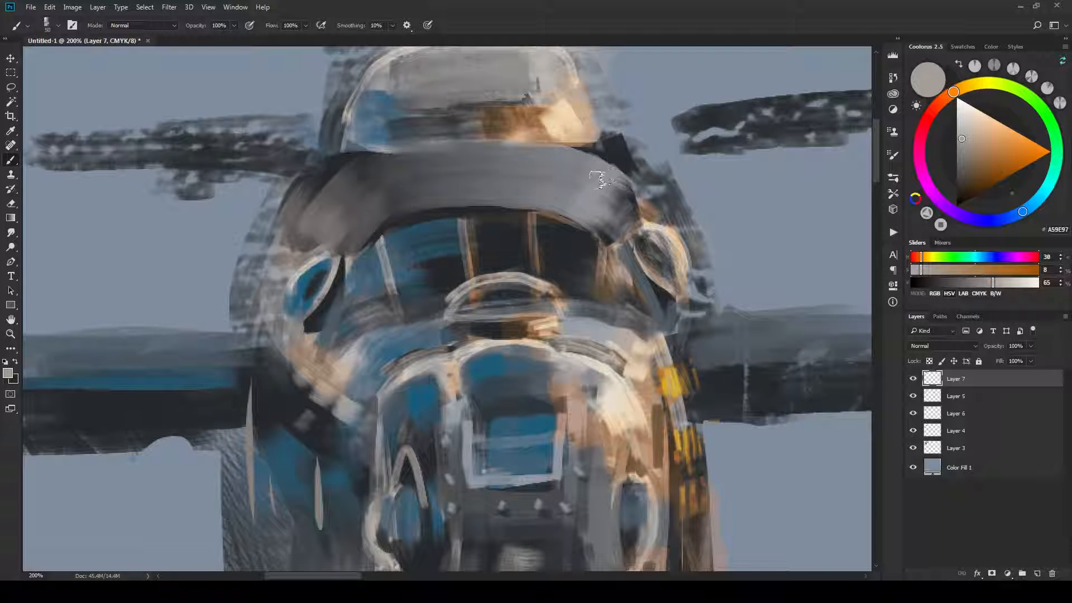
# Sample cream DECFB4 from the nose highlight and brighten the right end of the band above the cockpit windows.
pyautogui.hotkey('ctrl', '-')
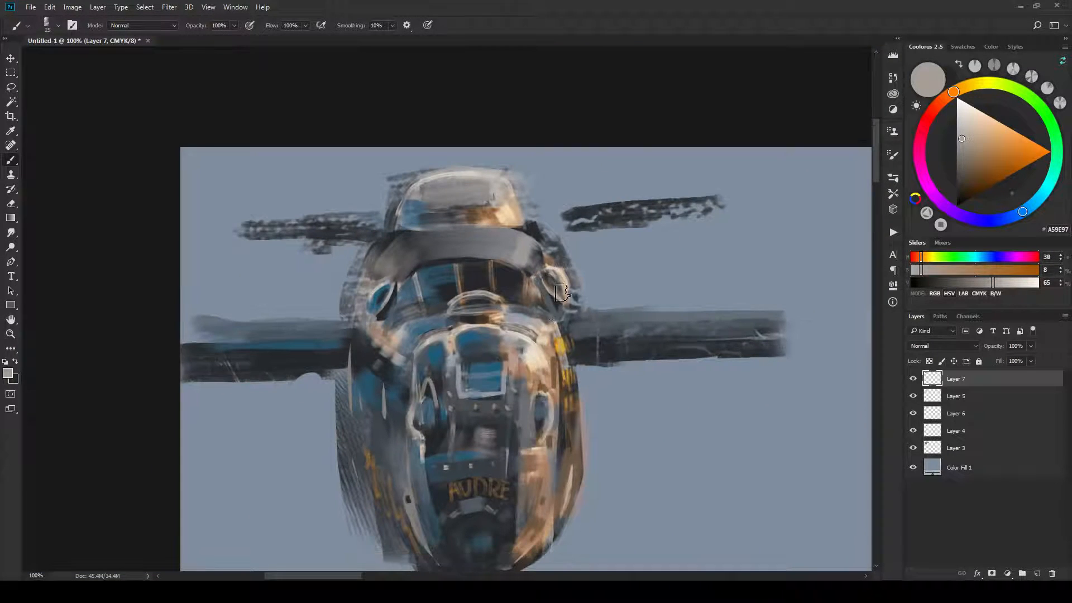
pyautogui.keyDown('alt'); pyautogui.click(531, 333); pyautogui.keyUp('alt')
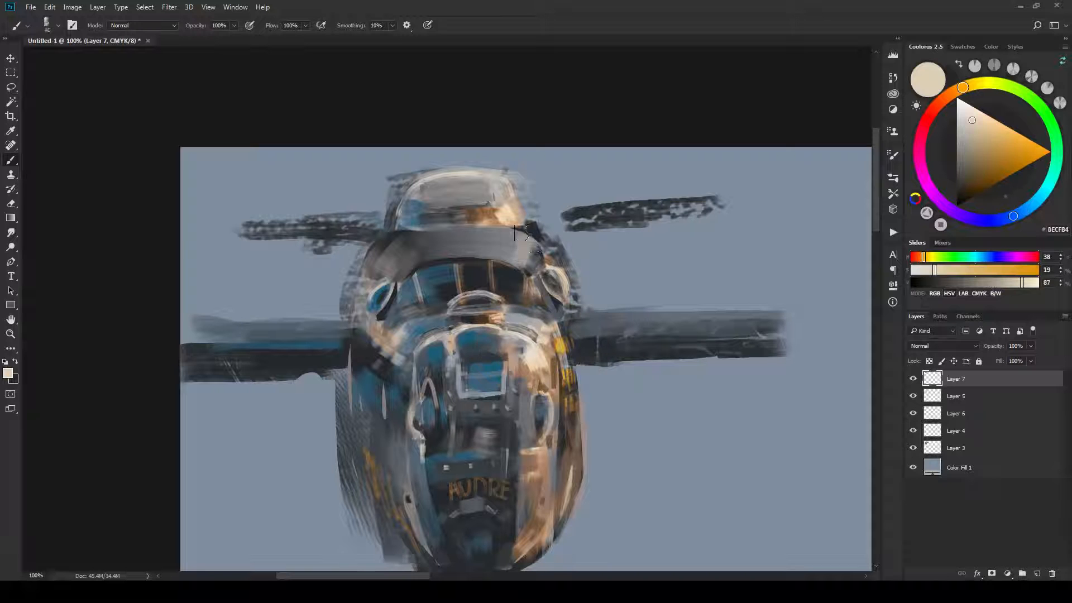
pyautogui.hotkey('ctrl', '-')
pyautogui.hotkey('ctrl', '-')
pyautogui.hotkey('ctrl', '-')
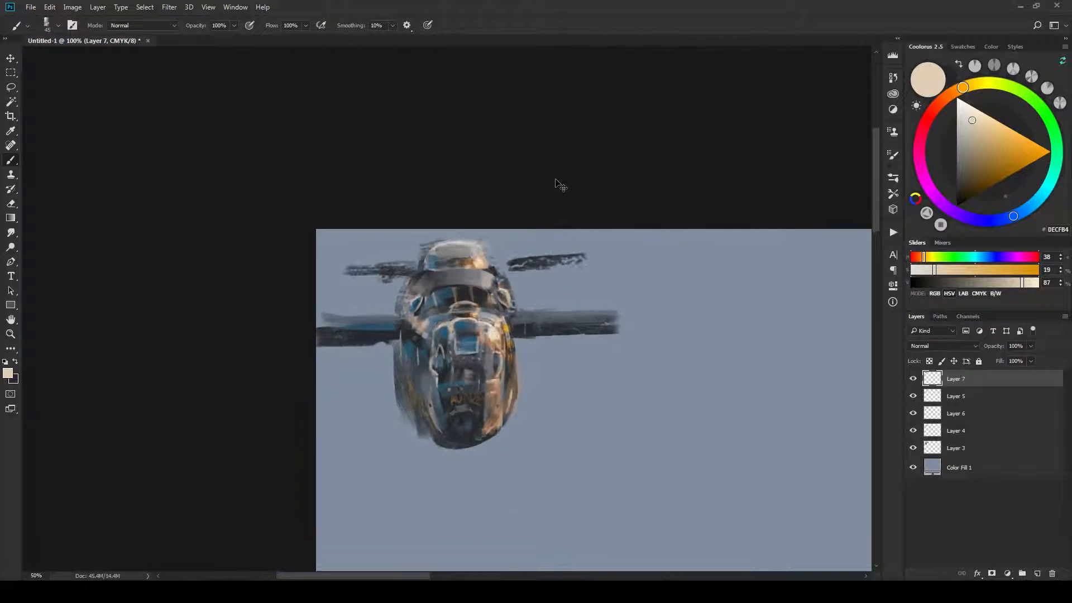
pyautogui.hotkey('ctrl', '+')
pyautogui.hotkey('ctrl', '+')
pyautogui.hotkey('ctrl', '+')
pyautogui.hotkey('ctrl', '+')
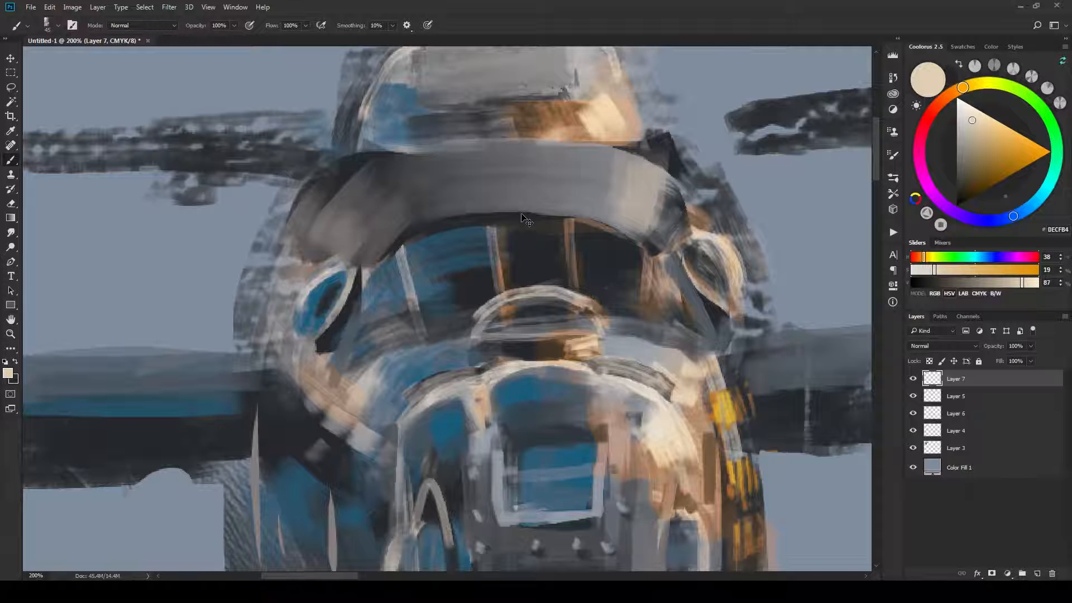
# Add a layer mask to Layer 7.
pyautogui.moveTo(913, 396); pyautogui.dragTo(912, 468)
pyautogui.click(912, 468)
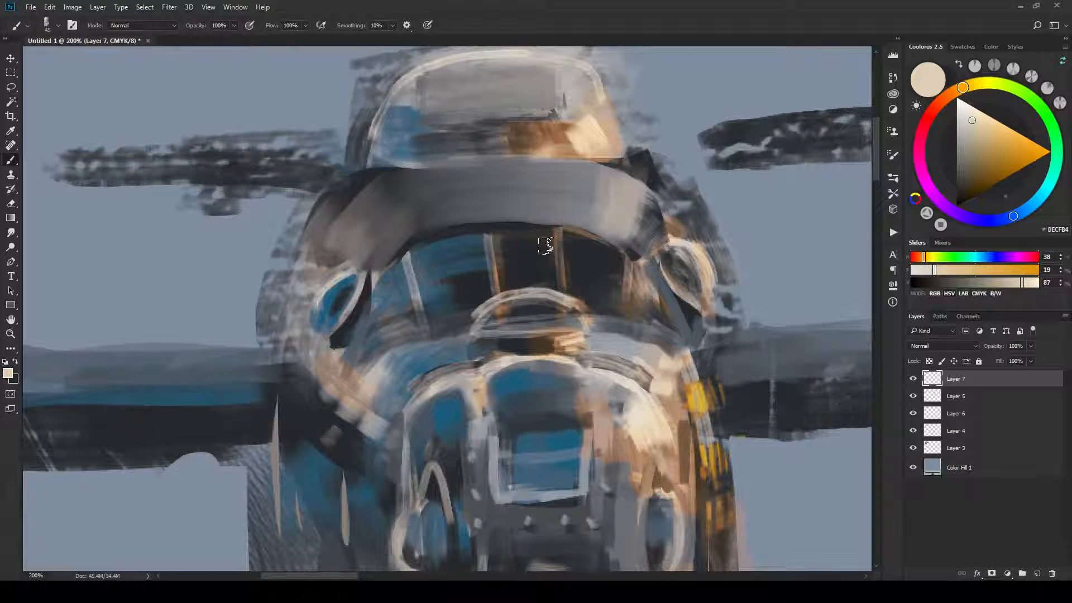
pyautogui.press('e')
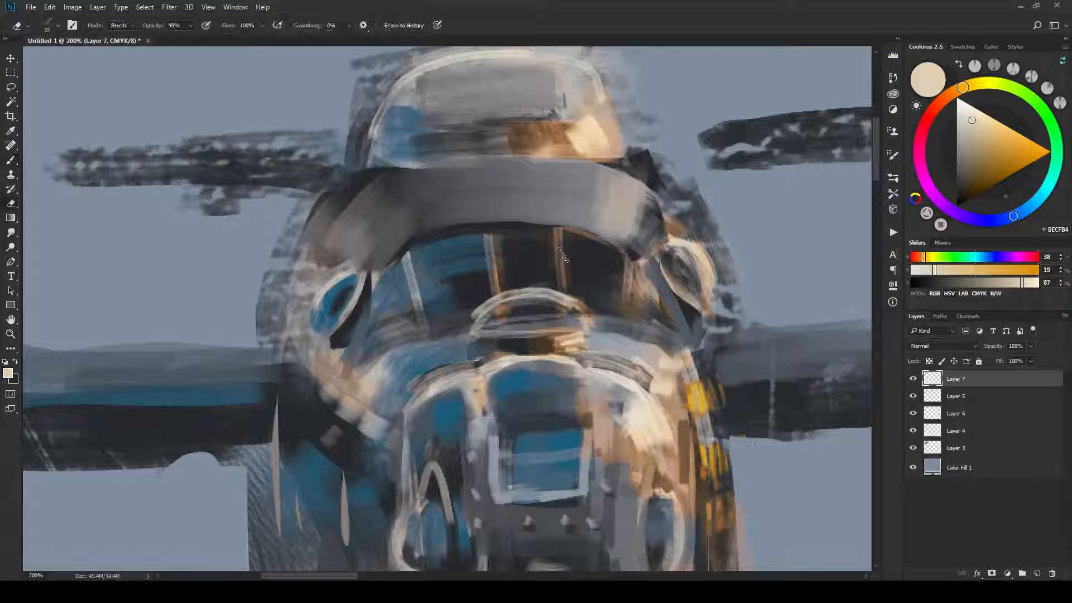
pyautogui.click(992, 573)
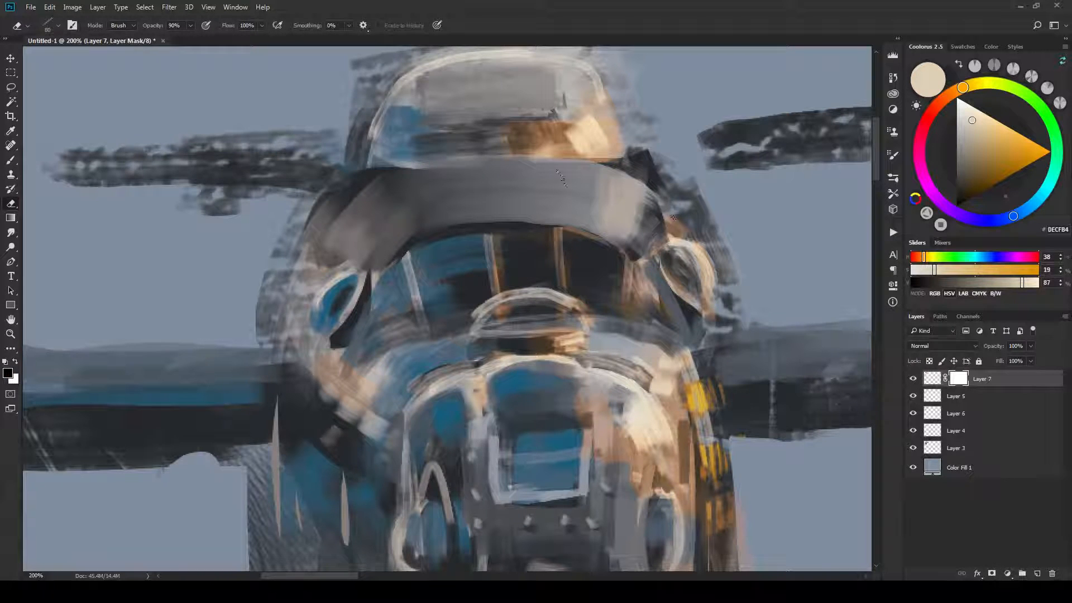
# Erase curved textured streaks on the Layer 7 mask at both ends of the band, with white foreground and black background.
pyautogui.press('x')
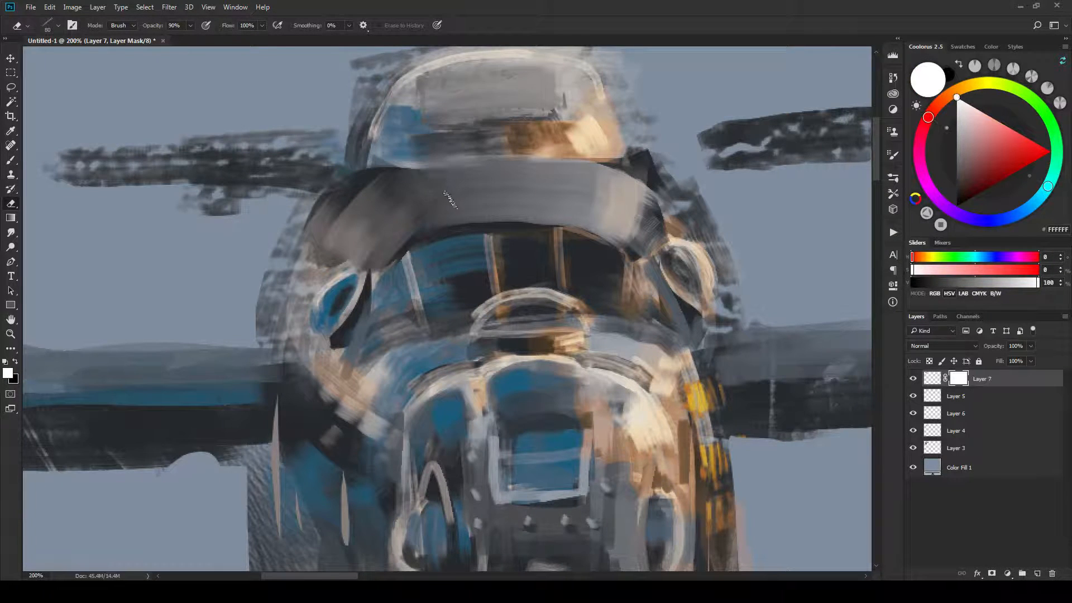
pyautogui.press('[')
pyautogui.moveTo(347, 254)
pyautogui.mouseDown()
pyautogui.moveTo(391, 226)
pyautogui.moveTo(529, 202)
pyautogui.mouseUp()
pyautogui.moveTo(619, 201); pyautogui.dragTo(650, 245)
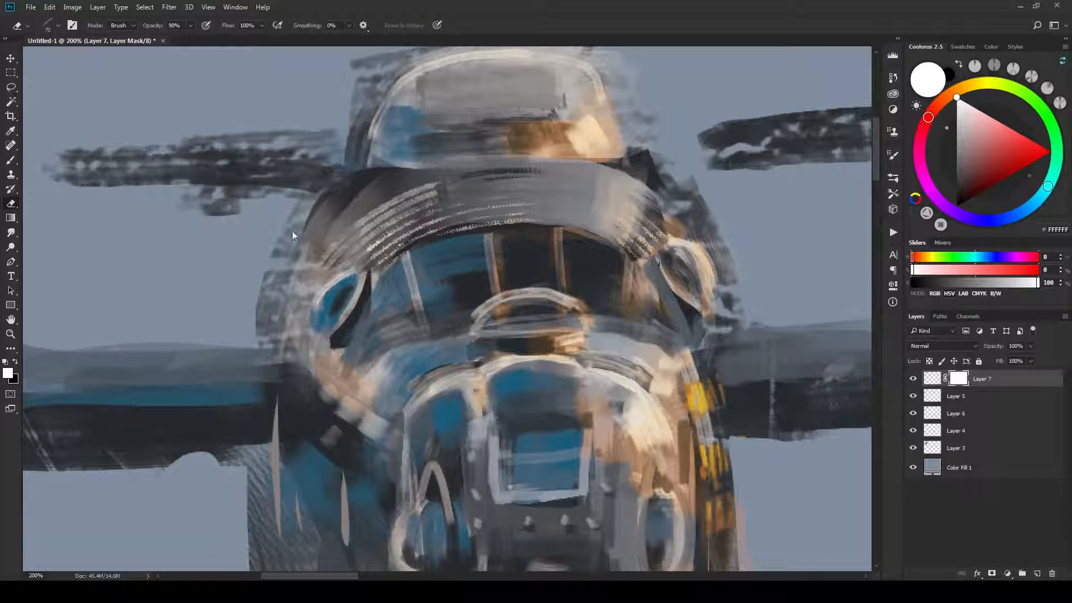
pyautogui.moveTo(324, 226); pyautogui.dragTo(365, 193)
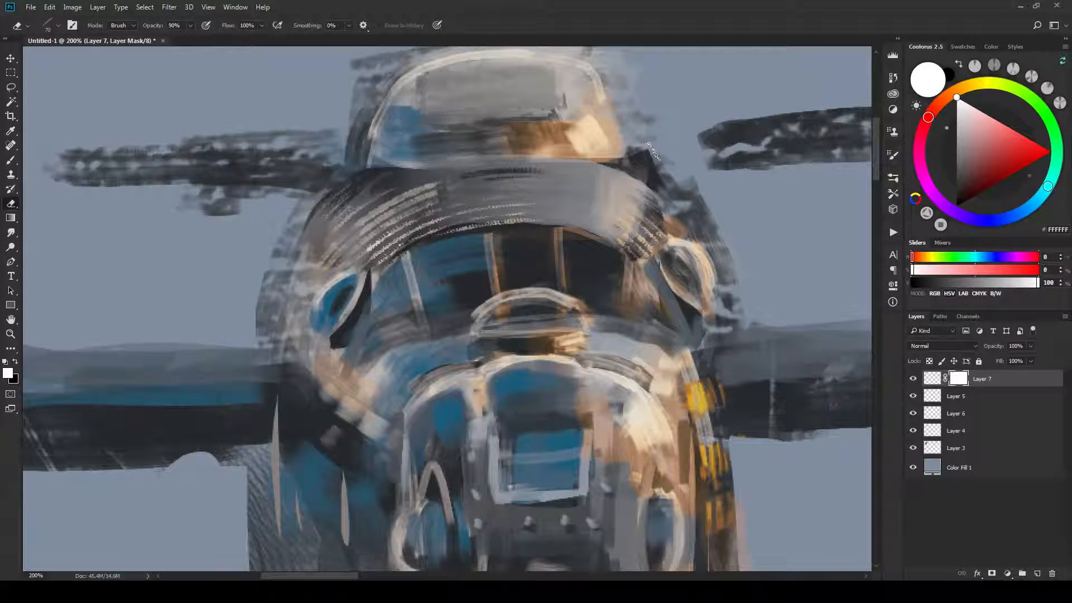
pyautogui.moveTo(607, 174); pyautogui.dragTo(637, 202)
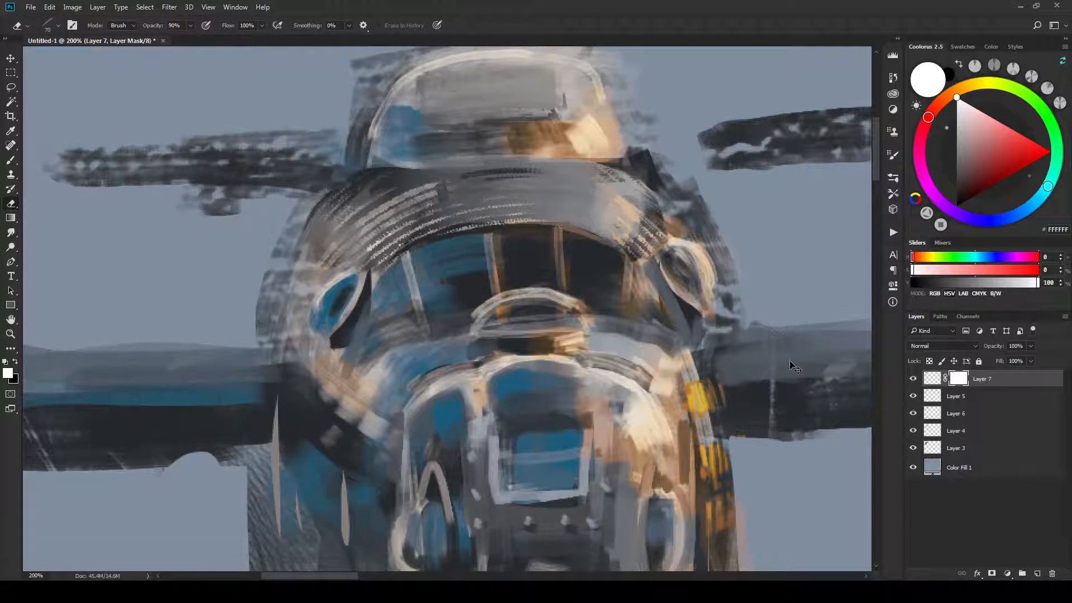
# Erase the Layer 7 mask along the band's upper edge, just below the upper canopy.
pyautogui.hotkey('ctrl', '-')
pyautogui.hotkey('ctrl', '-')
pyautogui.hotkey('ctrl', '-')
pyautogui.hotkey('ctrl', '-')
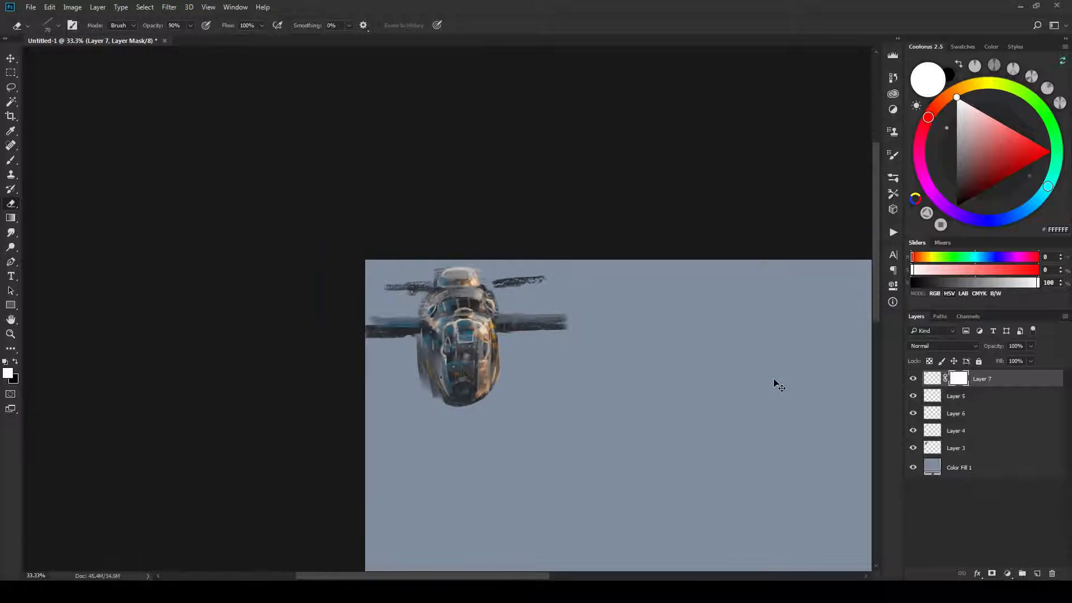
pyautogui.hotkey('ctrl', '+')
pyautogui.hotkey('ctrl', '+')
pyautogui.hotkey('ctrl', '+')
pyautogui.hotkey('ctrl', '+')
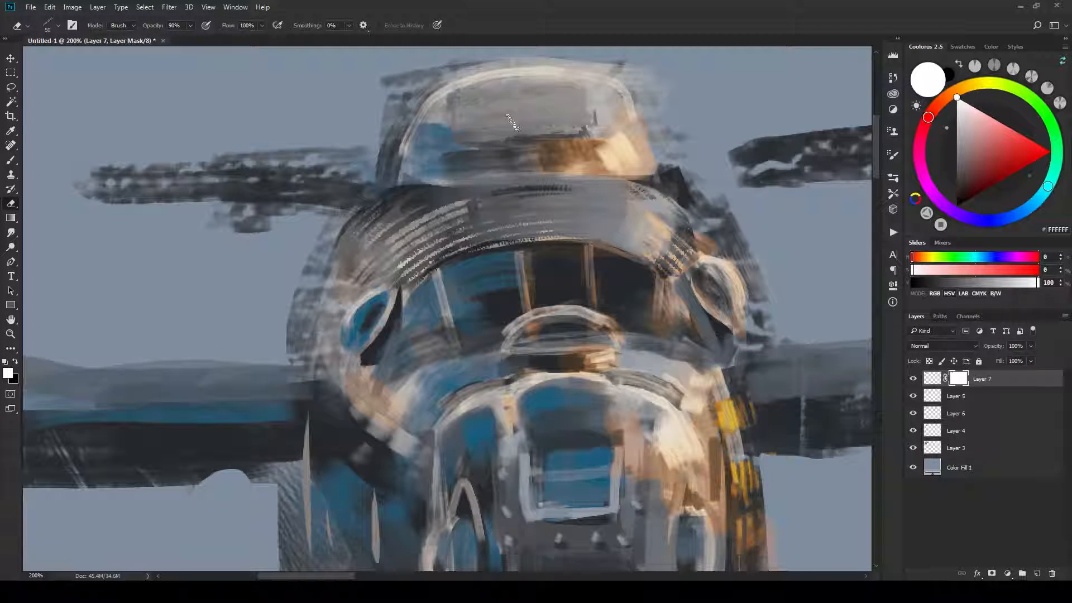
pyautogui.moveTo(455, 183); pyautogui.dragTo(639, 183)
pyautogui.moveTo(502, 194)
pyautogui.mouseDown()
pyautogui.moveTo(571, 193)
pyautogui.moveTo(555, 196)
pyautogui.mouseUp()
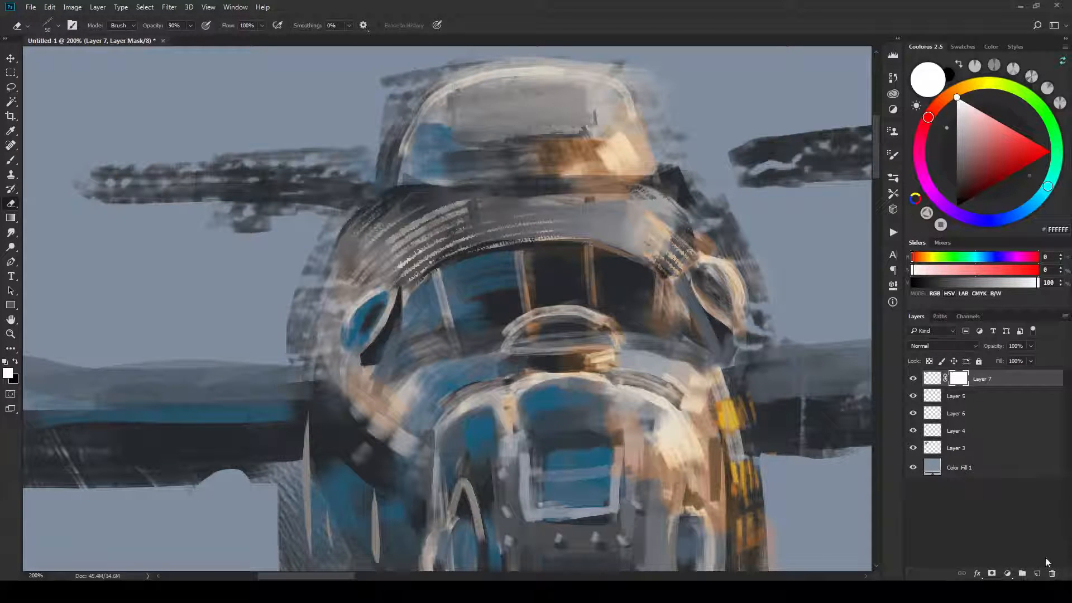
# Add a new layer above Layer 7 and paint thin slate-blue 3A4C5D dashes along the centre and right of the band.
pyautogui.click(1036, 573)
pyautogui.press('b')
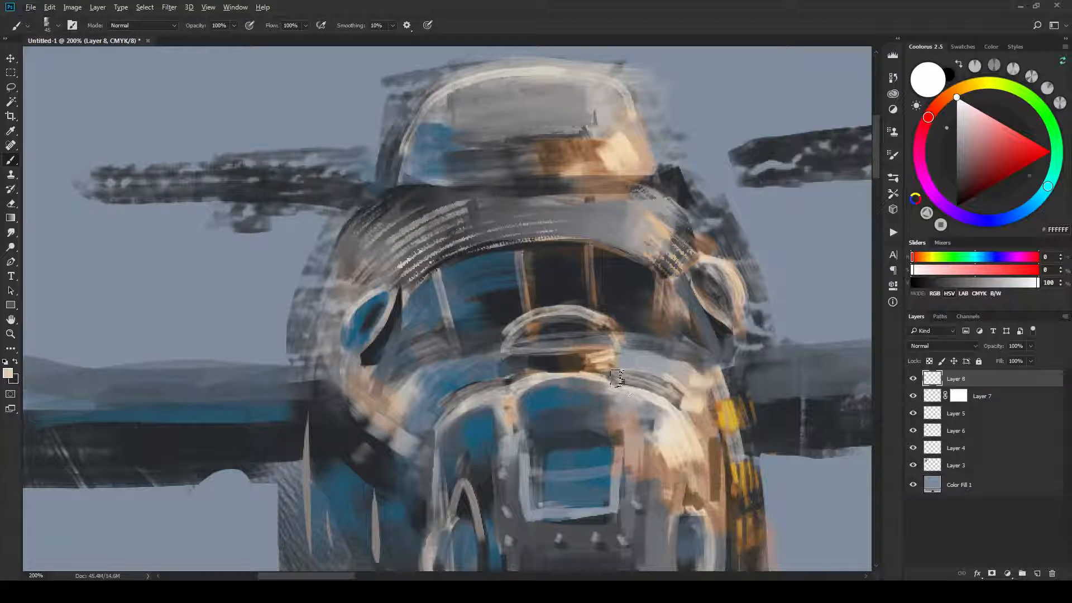
pyautogui.moveTo(503, 408); pyautogui.dragTo(480, 455)
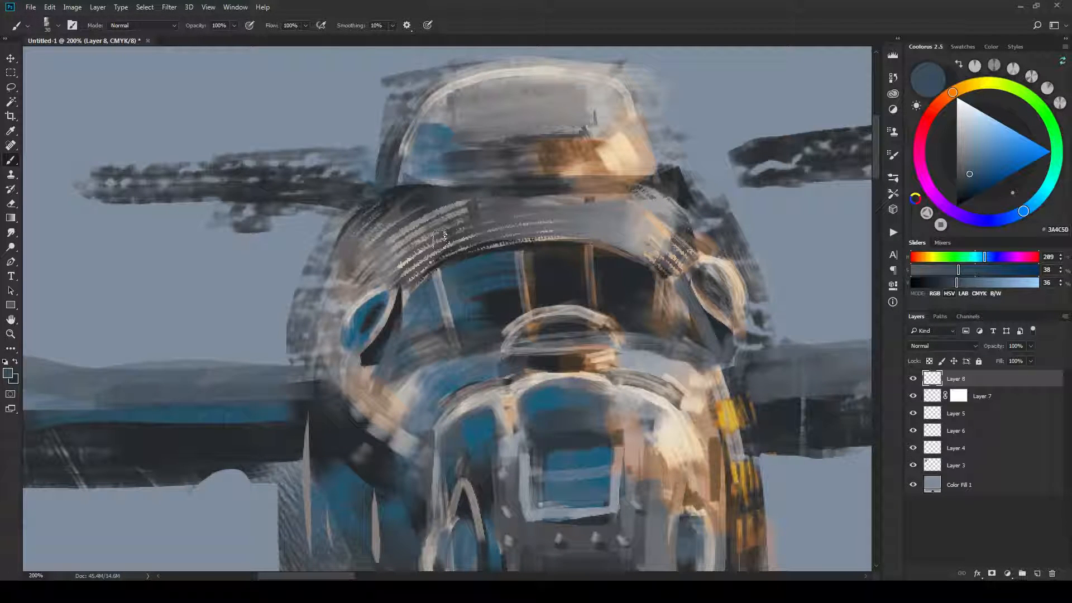
pyautogui.moveTo(455, 215)
pyautogui.mouseDown()
pyautogui.moveTo(429, 240)
pyautogui.moveTo(461, 221)
pyautogui.moveTo(395, 263)
pyautogui.moveTo(450, 232)
pyautogui.moveTo(523, 217)
pyautogui.mouseUp()
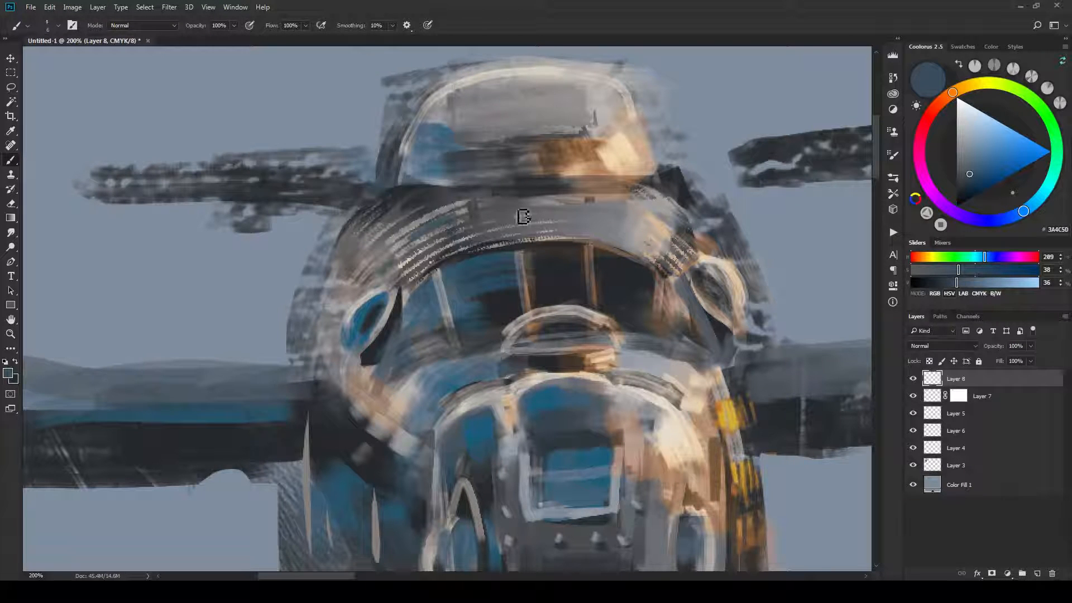
pyautogui.moveTo(470, 239)
pyautogui.mouseDown()
pyautogui.moveTo(528, 211)
pyautogui.moveTo(576, 211)
pyautogui.moveTo(560, 223)
pyautogui.moveTo(533, 213)
pyautogui.moveTo(583, 209)
pyautogui.moveTo(542, 232)
pyautogui.moveTo(622, 223)
pyautogui.mouseUp()
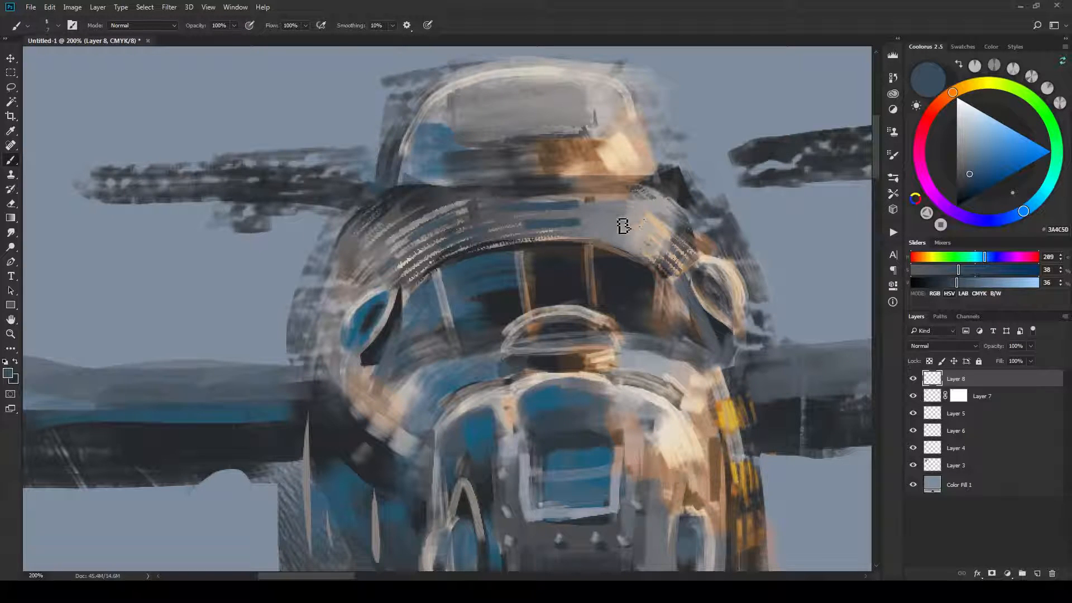
pyautogui.moveTo(604, 260)
pyautogui.mouseDown()
pyautogui.moveTo(635, 249)
pyautogui.moveTo(609, 236)
pyautogui.moveTo(656, 261)
pyautogui.moveTo(629, 223)
pyautogui.moveTo(607, 218)
pyautogui.moveTo(655, 234)
pyautogui.moveTo(681, 267)
pyautogui.mouseUp()
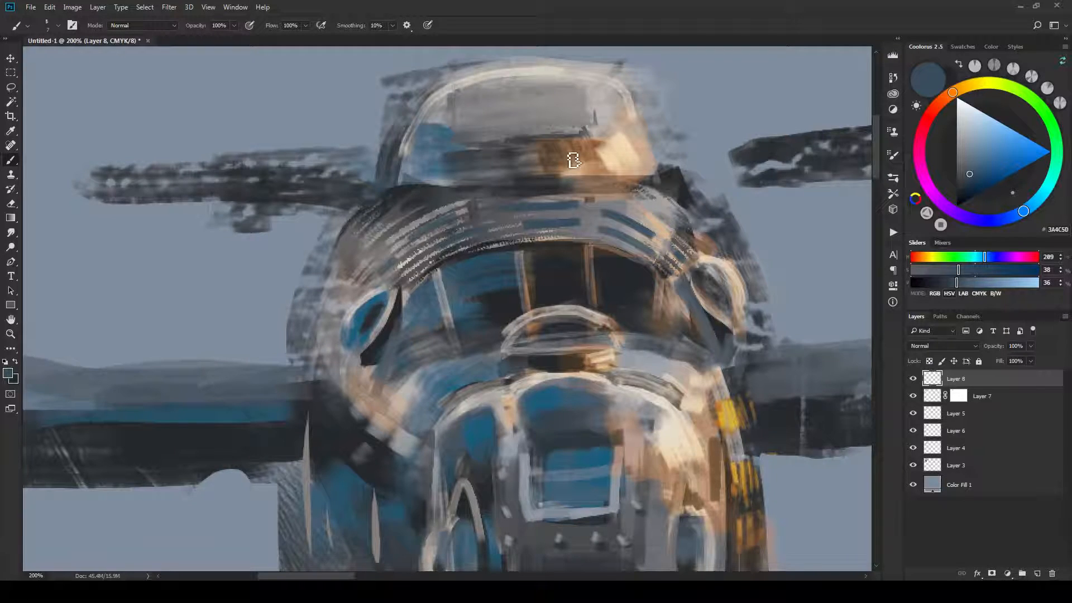
pyautogui.moveTo(623, 263); pyautogui.dragTo(383, 363)
pyautogui.moveTo(568, 133)
pyautogui.mouseDown()
pyautogui.moveTo(441, 282)
pyautogui.moveTo(478, 137)
pyautogui.moveTo(487, 167)
pyautogui.mouseUp()
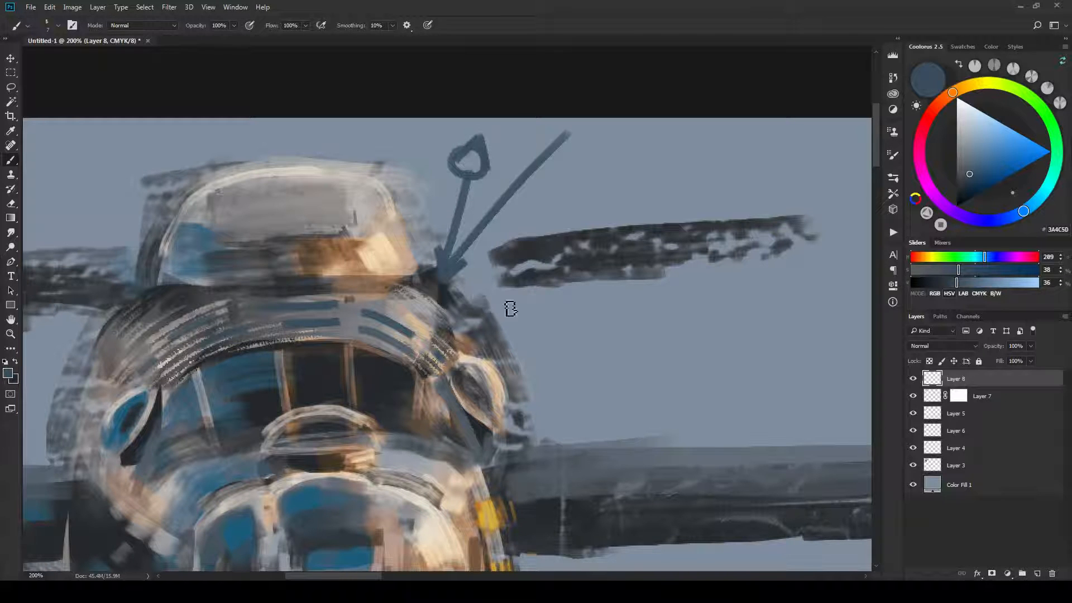
pyautogui.moveTo(529, 276)
pyautogui.mouseDown()
pyautogui.moveTo(629, 213)
pyautogui.moveTo(560, 258)
pyautogui.mouseUp()
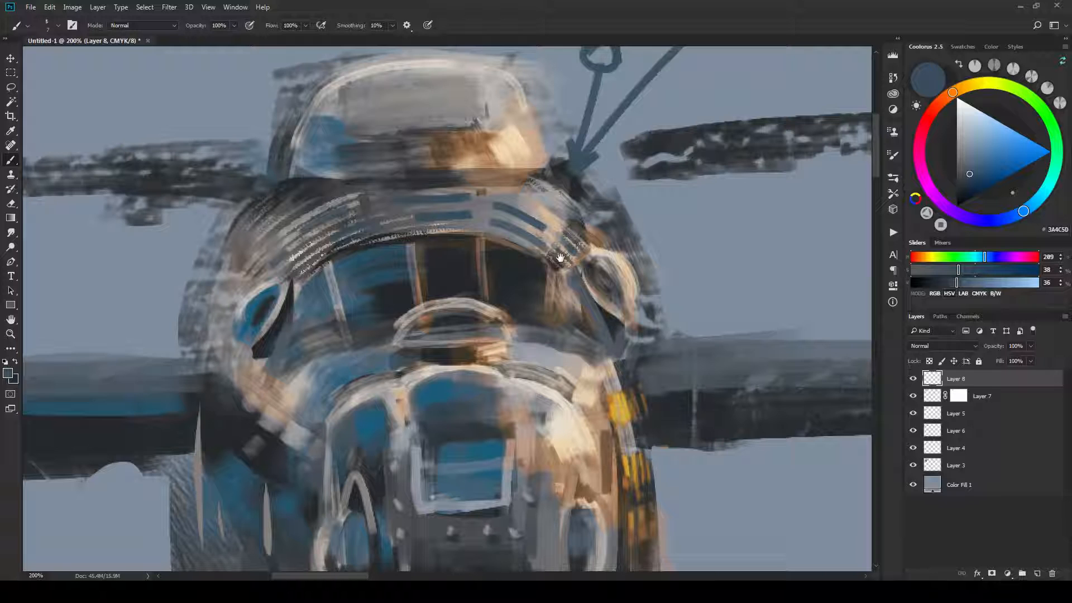
pyautogui.moveTo(560, 258); pyautogui.dragTo(501, 272)
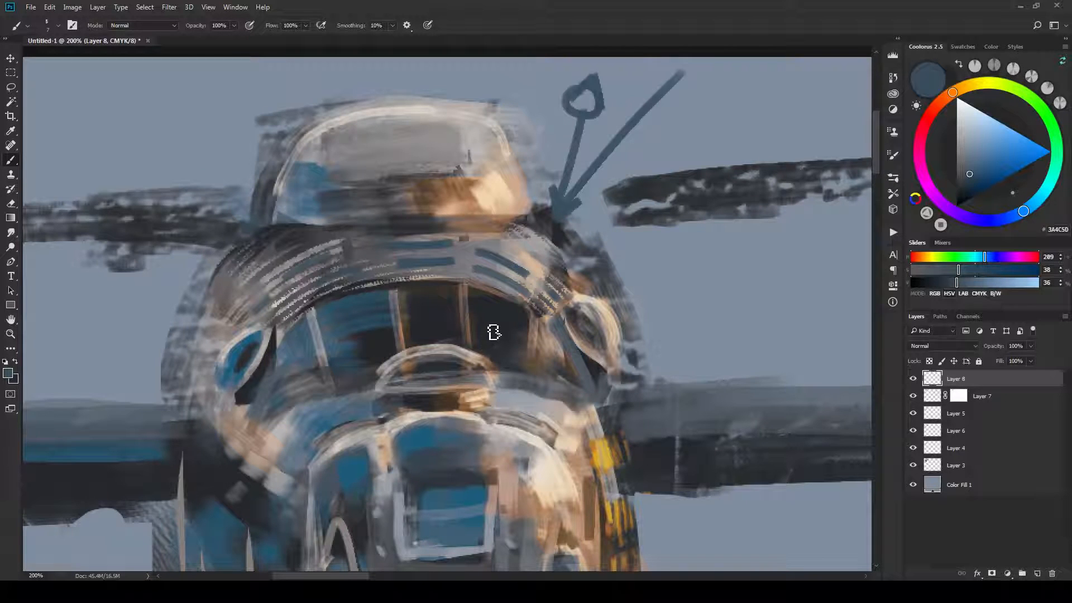
pyautogui.moveTo(490, 328)
pyautogui.mouseDown()
pyautogui.moveTo(503, 311)
pyautogui.moveTo(500, 334)
pyautogui.mouseUp()
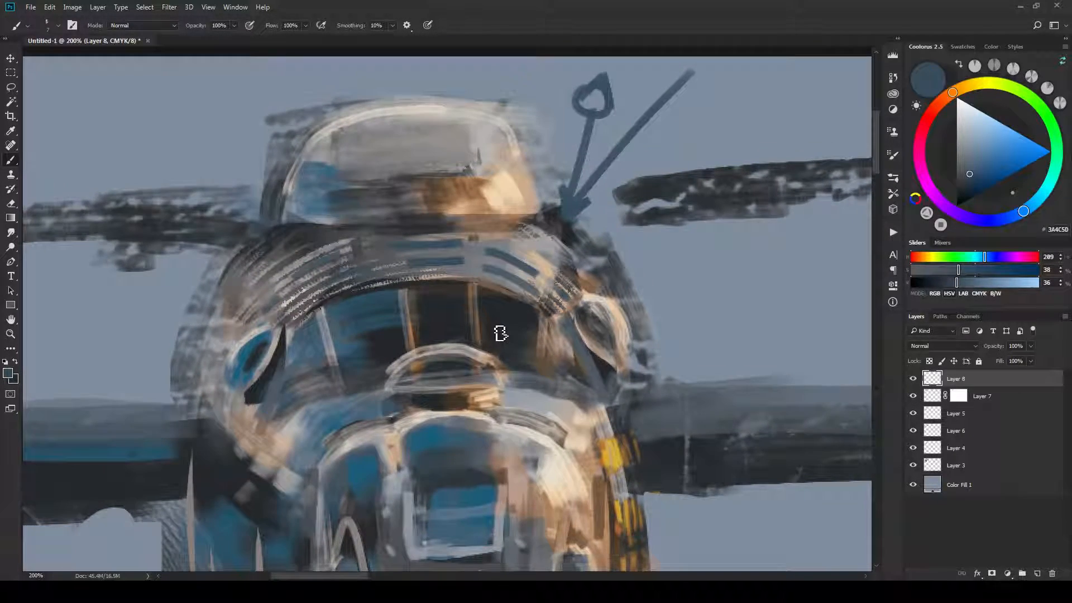
pyautogui.moveTo(488, 332)
pyautogui.mouseDown()
pyautogui.moveTo(496, 325)
pyautogui.moveTo(490, 334)
pyautogui.mouseUp()
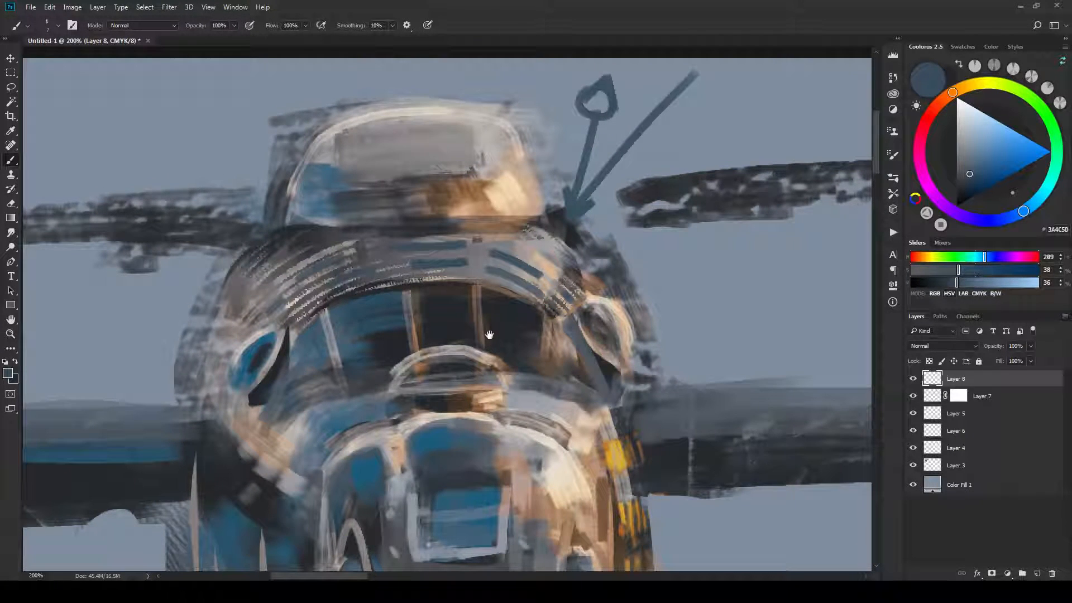
pyautogui.moveTo(489, 334); pyautogui.dragTo(508, 316)
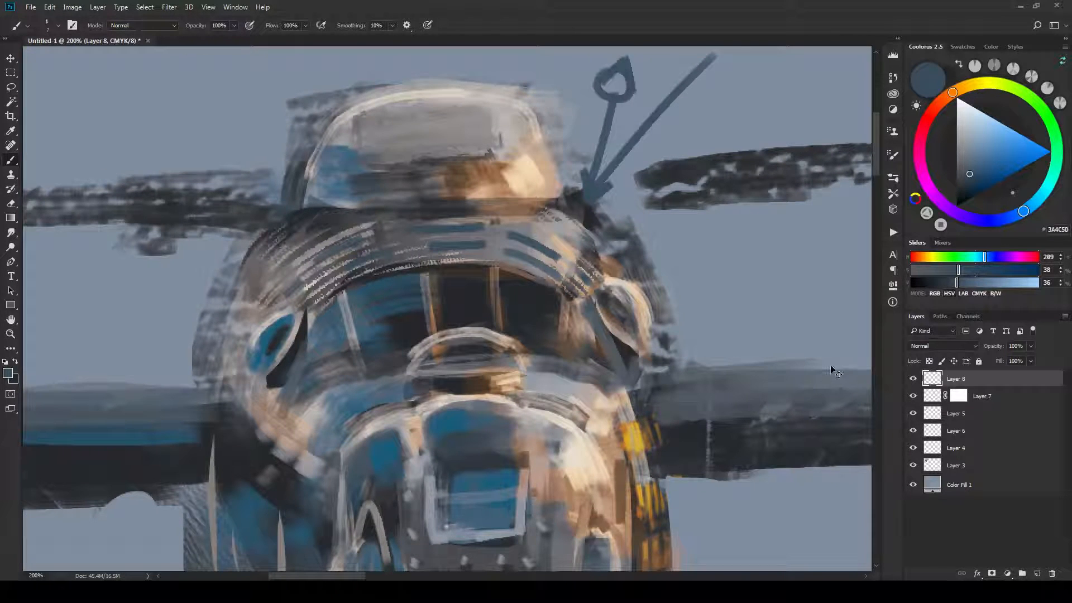
pyautogui.hotkey('ctrl', 'z')
pyautogui.hotkey('ctrl', 'z')
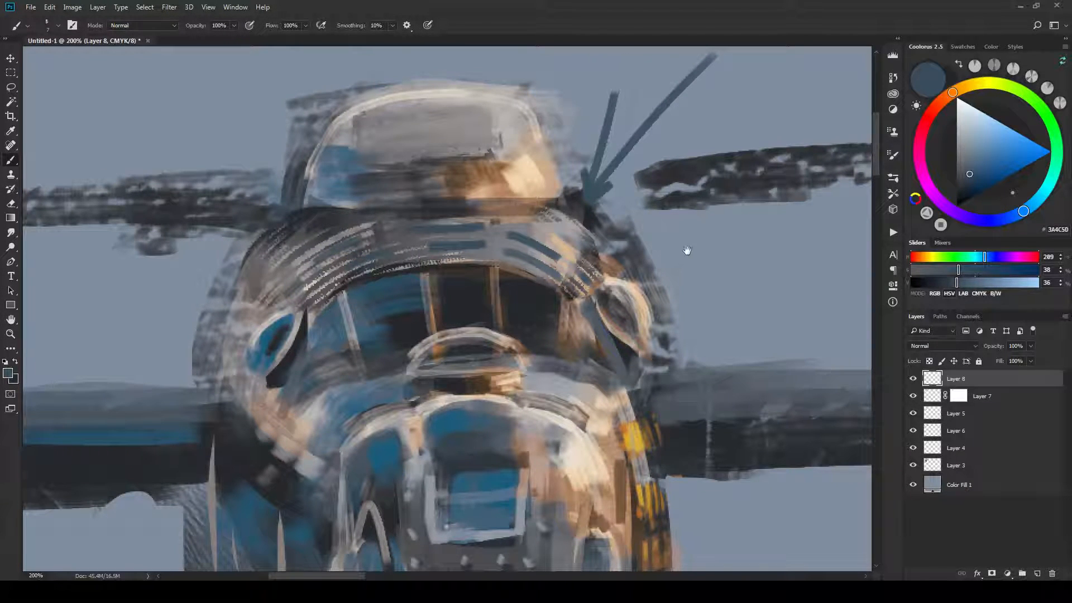
pyautogui.moveTo(686, 249)
pyautogui.mouseDown()
pyautogui.moveTo(687, 278)
pyautogui.moveTo(674, 244)
pyautogui.mouseUp()
pyautogui.hotkey('ctrl', 'z')
pyautogui.hotkey('ctrl', 'z')
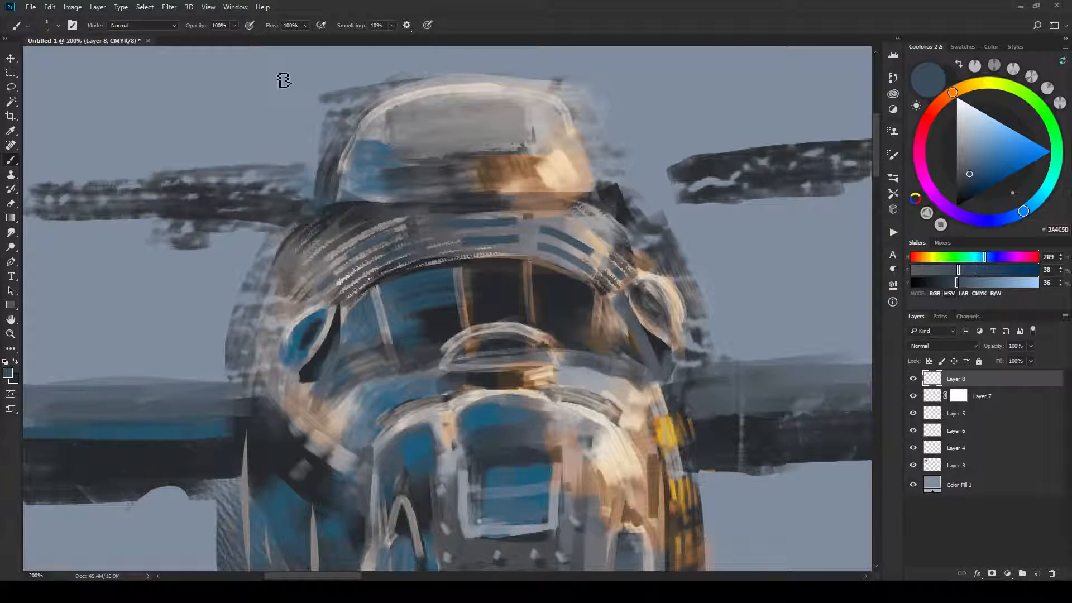
pyautogui.moveTo(243, 66)
pyautogui.mouseDown()
pyautogui.moveTo(376, 178)
pyautogui.moveTo(359, 174)
pyautogui.moveTo(329, 78)
pyautogui.mouseUp()
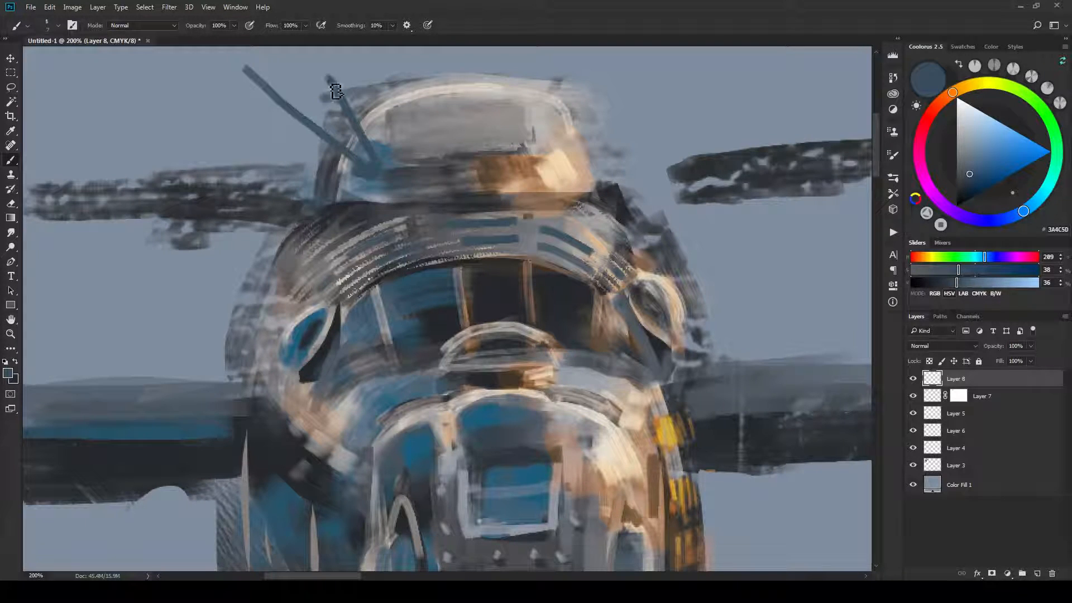
pyautogui.moveTo(134, 306); pyautogui.dragTo(159, 414)
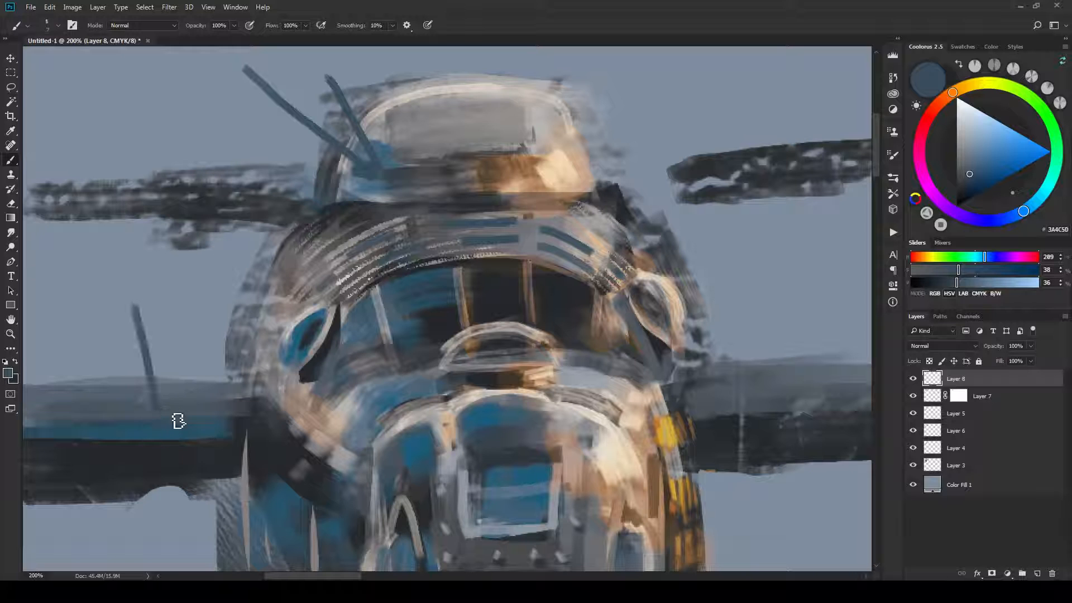
pyautogui.moveTo(479, 446)
pyautogui.mouseDown()
pyautogui.moveTo(480, 334)
pyautogui.moveTo(496, 453)
pyautogui.moveTo(489, 411)
pyautogui.mouseUp()
pyautogui.hotkey('ctrl', 'z')
pyautogui.hotkey('ctrl', 'z')
pyautogui.hotkey('ctrl', 'z')
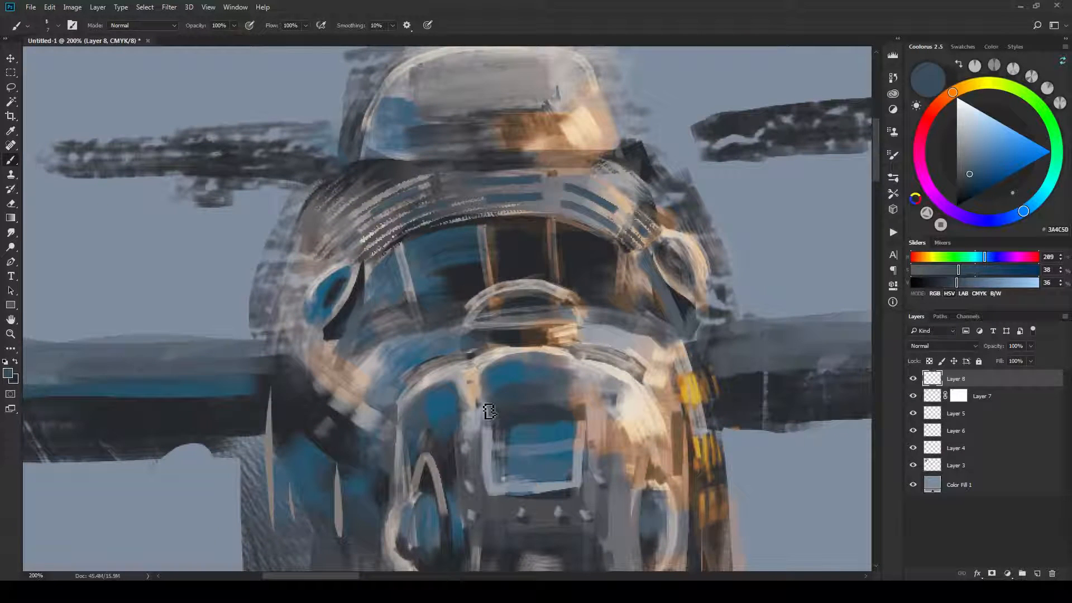
# Examine the whole aircraft on the canvas at reduced zoom.
pyautogui.hotkey('ctrl', '-')
pyautogui.hotkey('ctrl', '-')
pyautogui.hotkey('ctrl', '-')
pyautogui.hotkey('ctrl', '-')
pyautogui.hotkey('ctrl', '-')
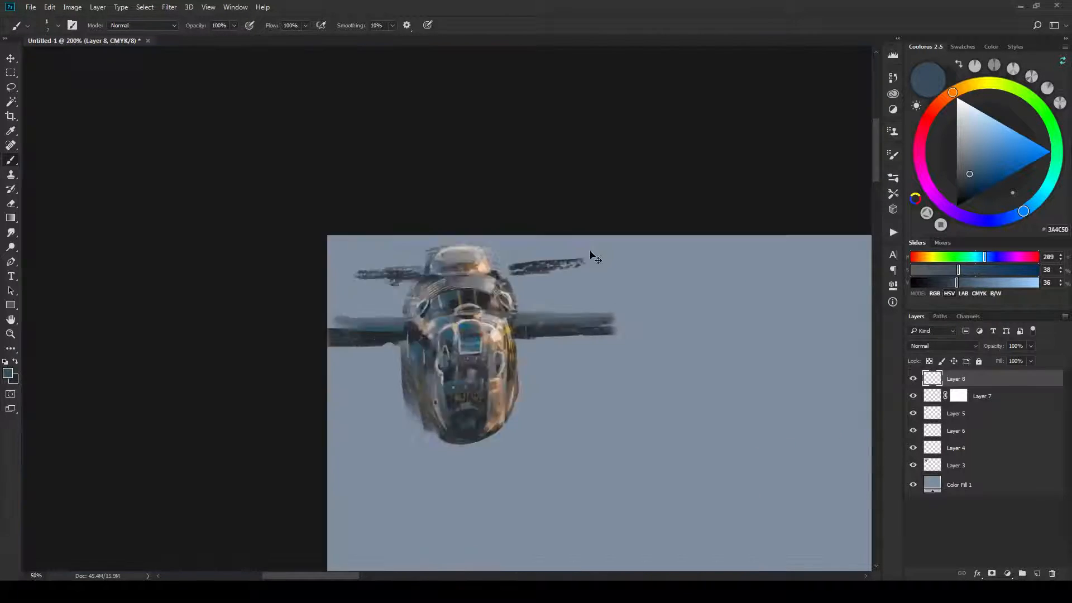
pyautogui.hotkey('ctrl', '+')
pyautogui.hotkey('ctrl', '+')
pyautogui.hotkey('ctrl', '+')
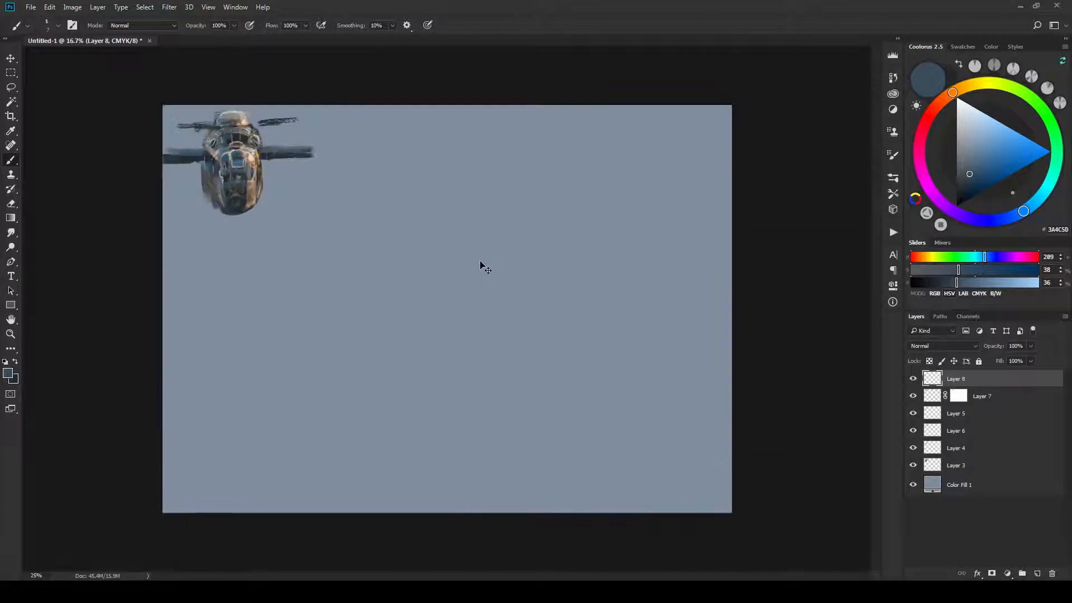
pyautogui.moveTo(474, 254); pyautogui.dragTo(625, 350)
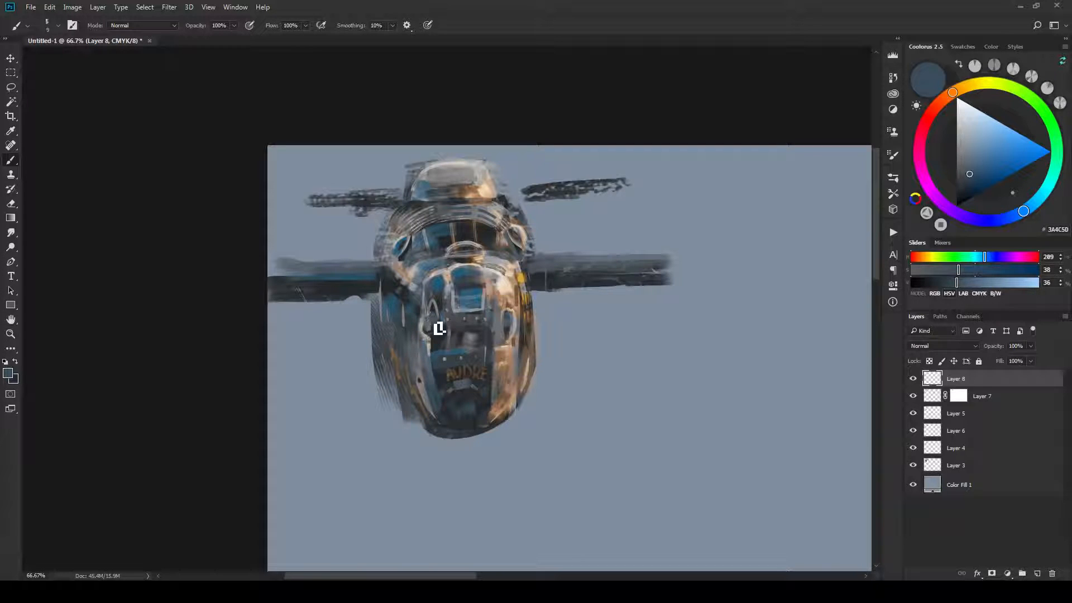
# Paint slate blue 3A4C5D into the oval openings on both sides of the nose with an adjusted brush size.
pyautogui.press('[')
pyautogui.press('[')
pyautogui.press('[')
pyautogui.press('[')
pyautogui.press(']')
pyautogui.press(']')
pyautogui.press(']')
pyautogui.moveTo(428, 328); pyautogui.dragTo(432, 345)
pyautogui.moveTo(511, 315); pyautogui.dragTo(515, 333)
pyautogui.scroll(-2, 573, 246)
pyautogui.scroll(4, 522, 276)
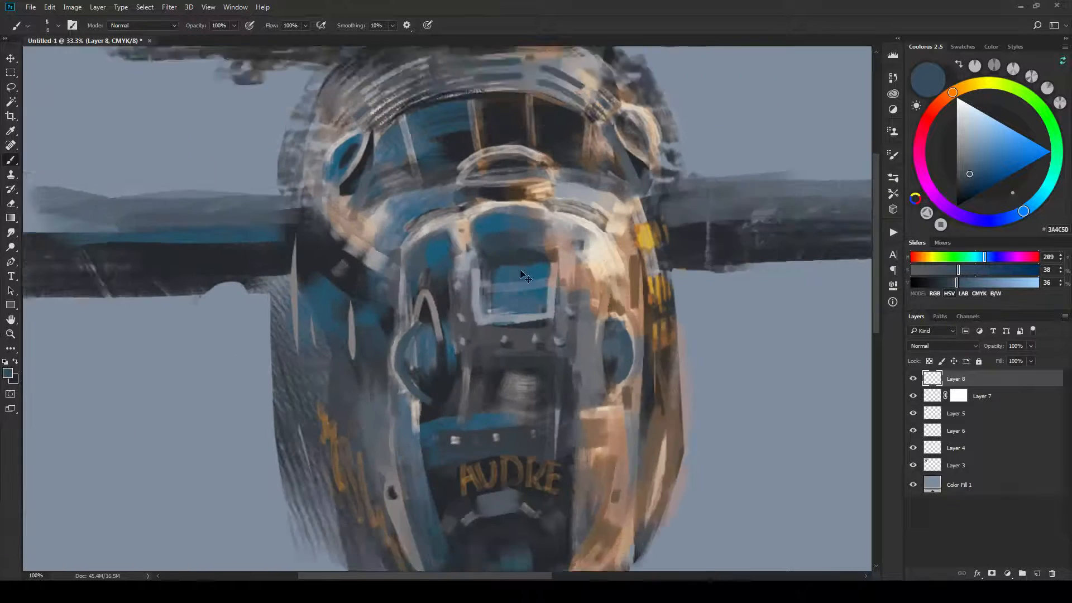
pyautogui.scroll(2, 525, 276)
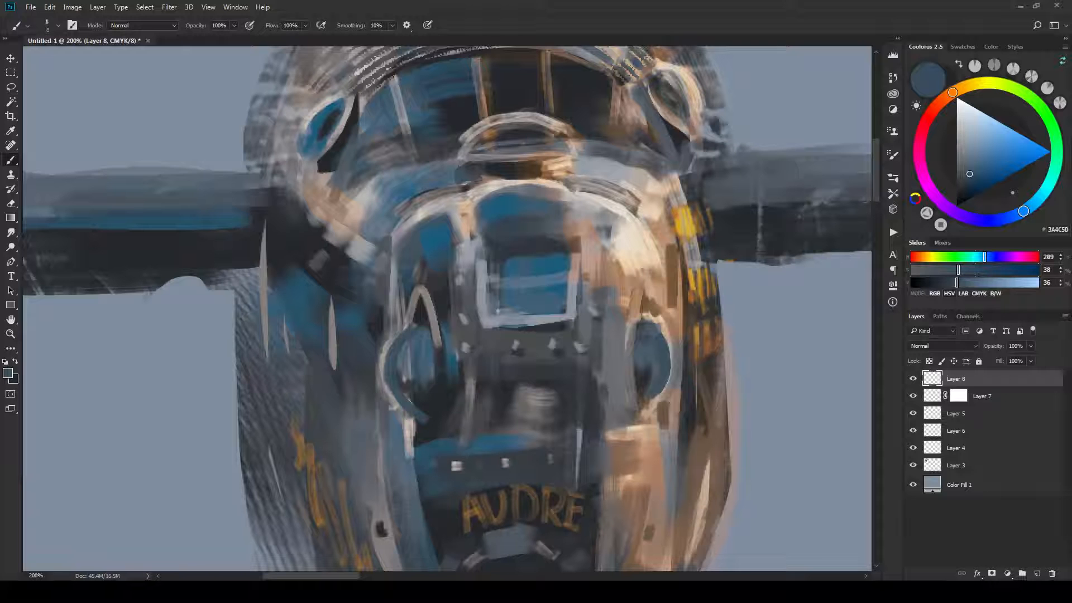
# Sample the dark tones 212529 and 23252A and paint thin dark strokes around the small dome between the cockpit windows and nose.
pyautogui.keyDown('alt'); pyautogui.click(499, 174); pyautogui.keyUp('alt')
pyautogui.press('[')
pyautogui.press('[')
pyautogui.moveTo(507, 180); pyautogui.dragTo(481, 186)
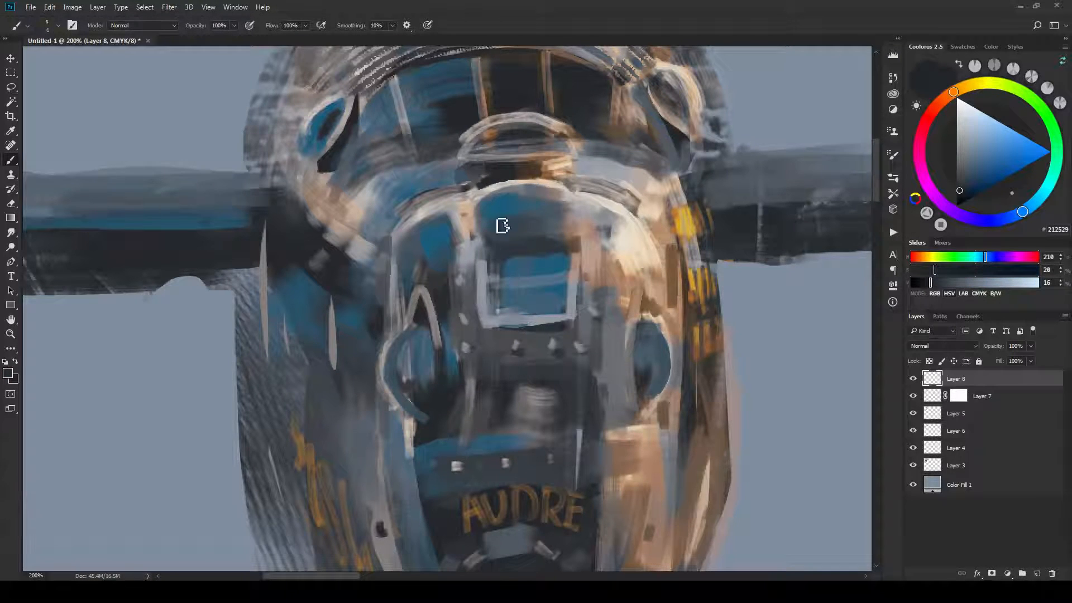
pyautogui.moveTo(517, 268); pyautogui.dragTo(534, 352)
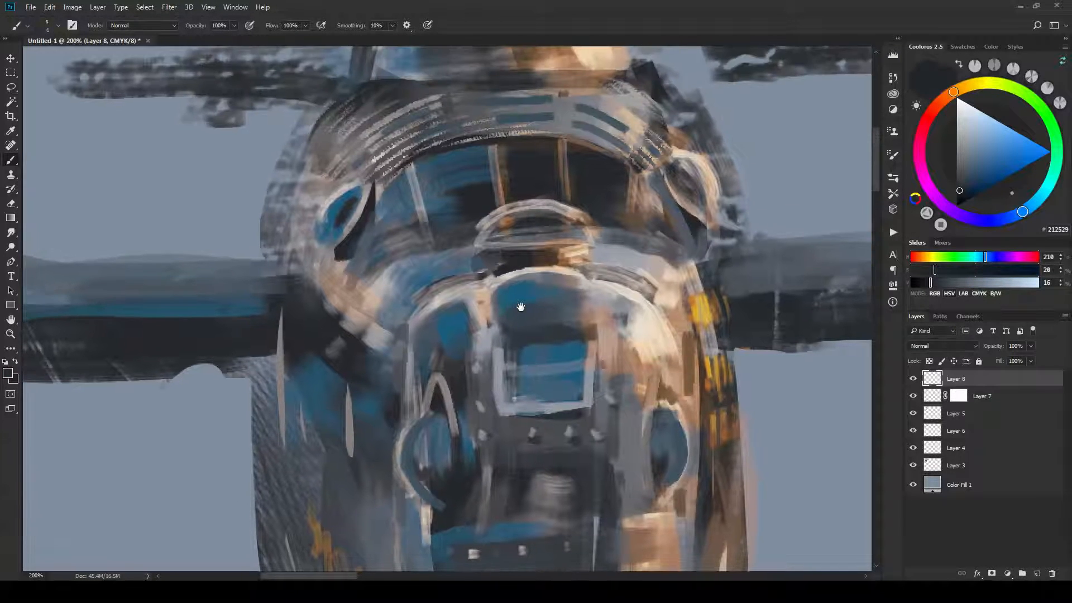
pyautogui.keyDown('alt'); pyautogui.click(537, 179); pyautogui.keyUp('alt')
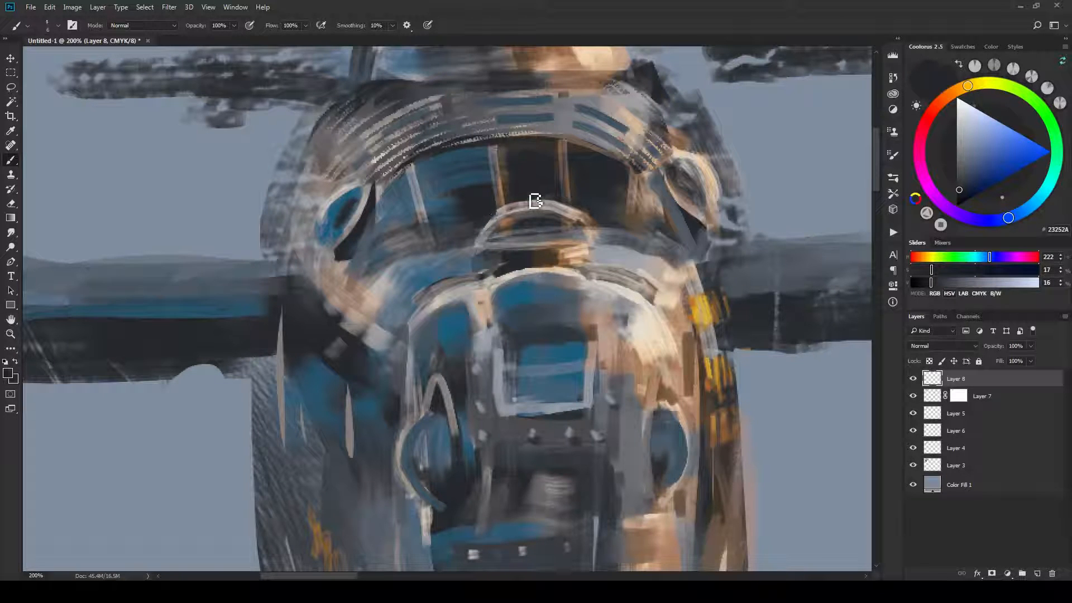
# Sample blue 2E5A7A from the nose and paint it inside the small dome below the cockpit windows.
pyautogui.keyDown('alt'); pyautogui.click(531, 296); pyautogui.keyUp('alt')
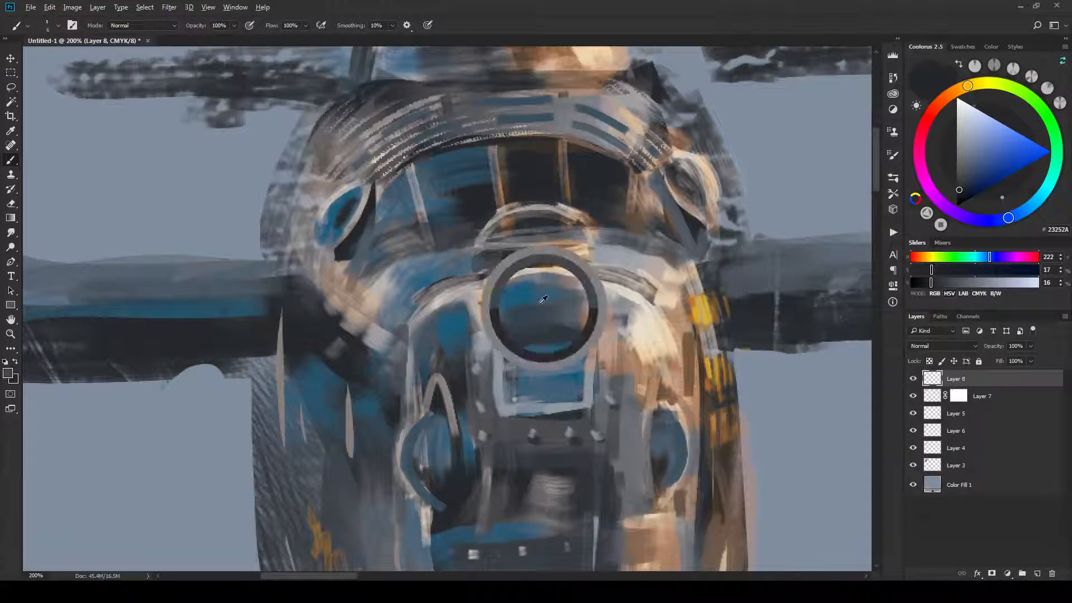
pyautogui.press(']')
pyautogui.press(']')
pyautogui.press(']')
pyautogui.press(']')
pyautogui.press(']')
pyautogui.press(']')
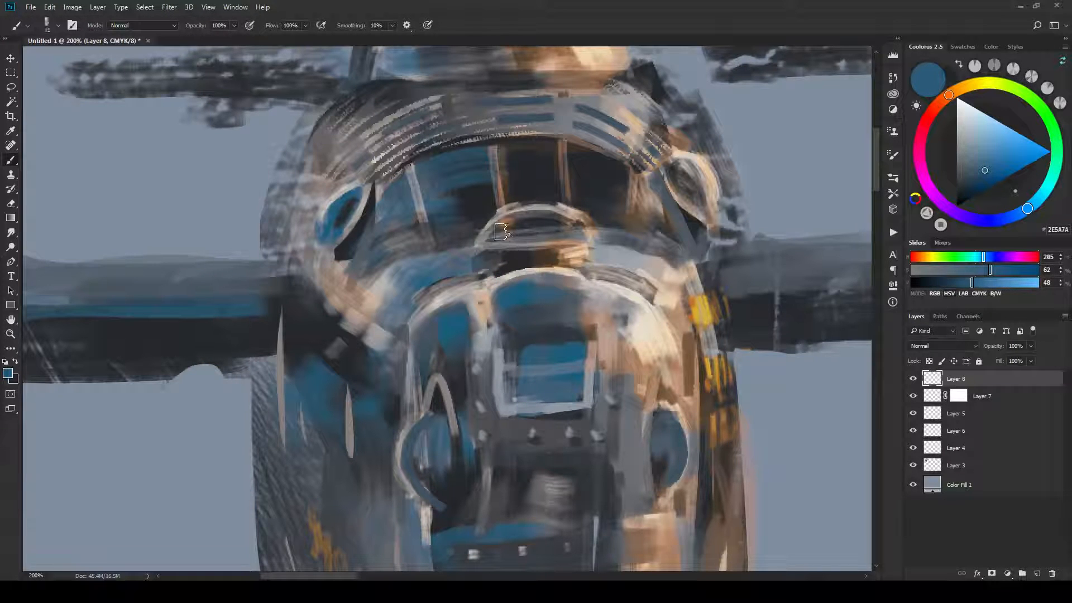
pyautogui.moveTo(495, 232); pyautogui.dragTo(519, 227)
pyautogui.press('[')
pyautogui.press('[')
pyautogui.press('[')
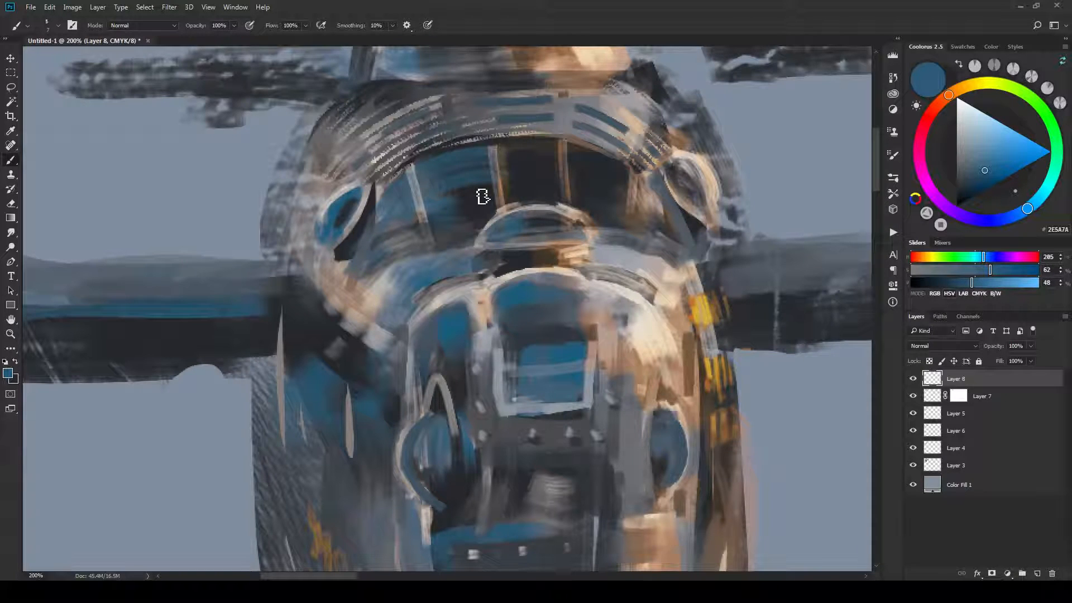
pyautogui.press('[')
pyautogui.press('[')
# Sample grey 7C7C81 from the band and paint a reflection over the dark right-hand cockpit pane with a larger brush.
pyautogui.keyDown('alt'); pyautogui.click(569, 110); pyautogui.keyUp('alt')
pyautogui.press(']')
pyautogui.press(']')
pyautogui.press(']')
pyautogui.press(']')
pyautogui.press(']')
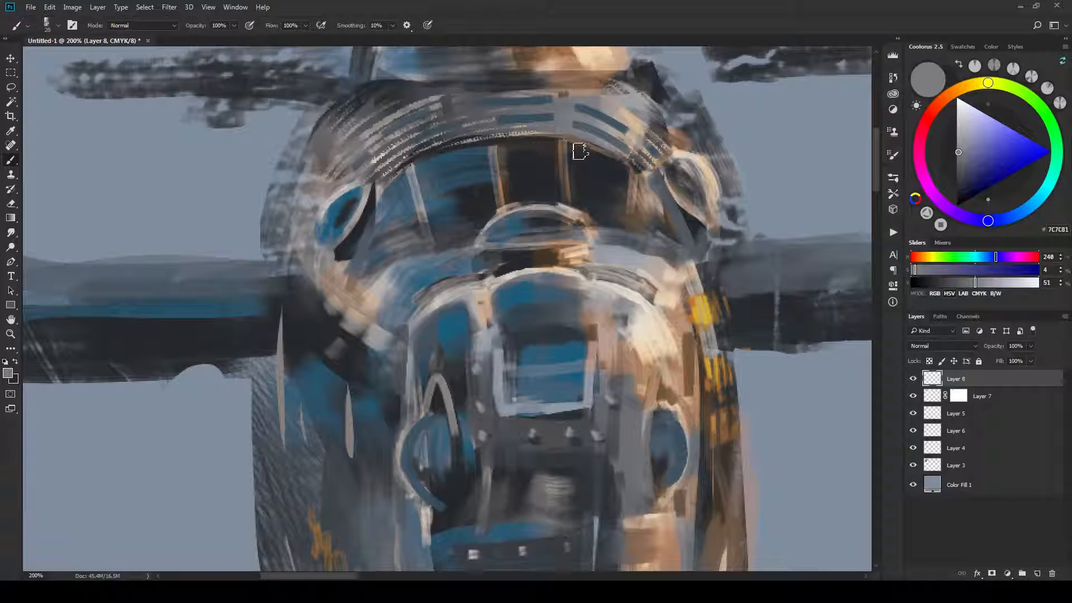
pyautogui.moveTo(580, 151)
pyautogui.mouseDown()
pyautogui.moveTo(589, 203)
pyautogui.moveTo(608, 172)
pyautogui.moveTo(585, 156)
pyautogui.moveTo(593, 190)
pyautogui.moveTo(596, 167)
pyautogui.moveTo(619, 170)
pyautogui.moveTo(583, 156)
pyautogui.moveTo(610, 178)
pyautogui.mouseUp()
# Paint grey 7C7C81 and blue 305673 strokes across the glass of the upper canopy.
pyautogui.press(']')
pyautogui.press(']')
pyautogui.hotkey('ctrl', '-')
pyautogui.hotkey('ctrl', '-')
pyautogui.hotkey('ctrl', '-')
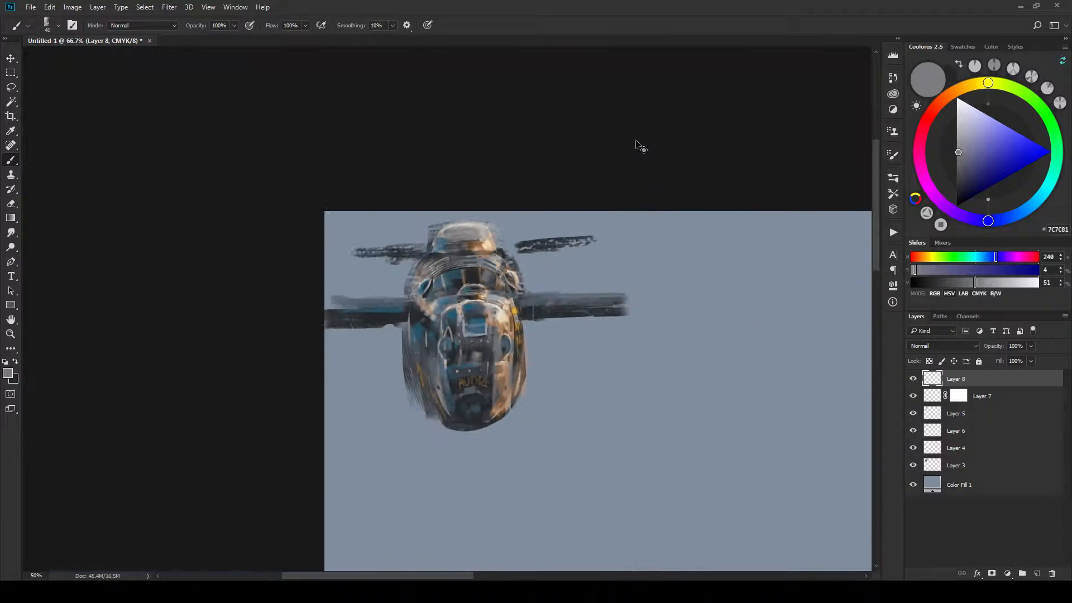
pyautogui.hotkey('ctrl', '+')
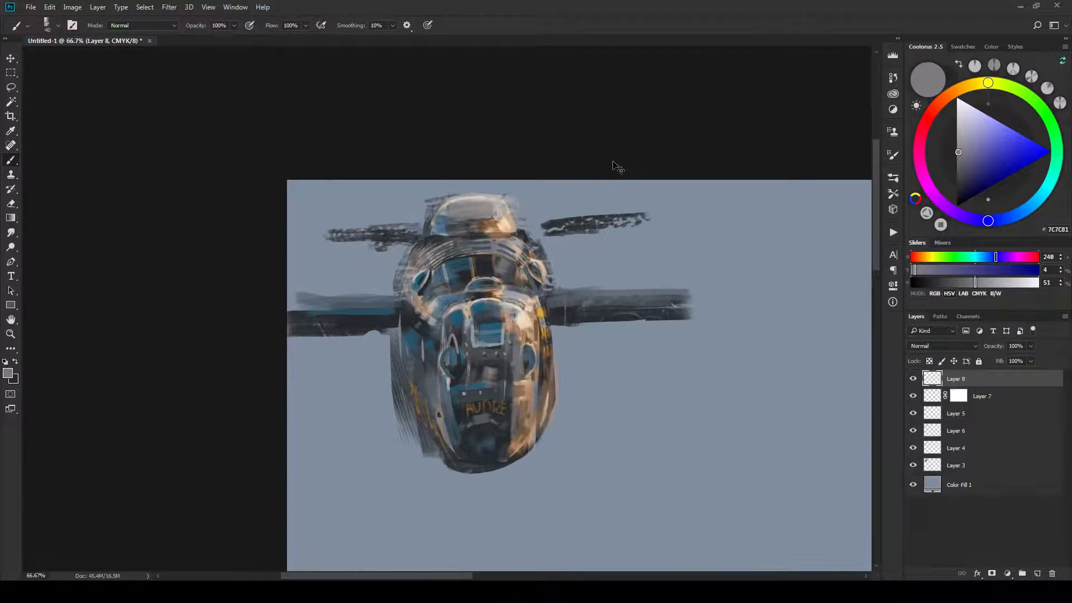
pyautogui.hotkey('ctrl', '+')
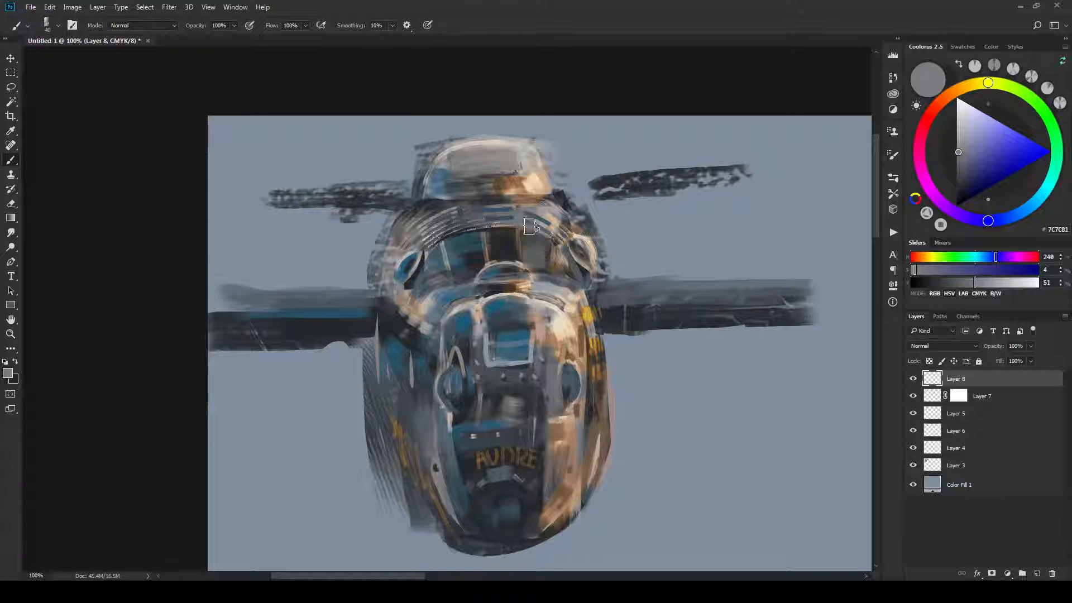
pyautogui.moveTo(587, 149); pyautogui.dragTo(588, 224)
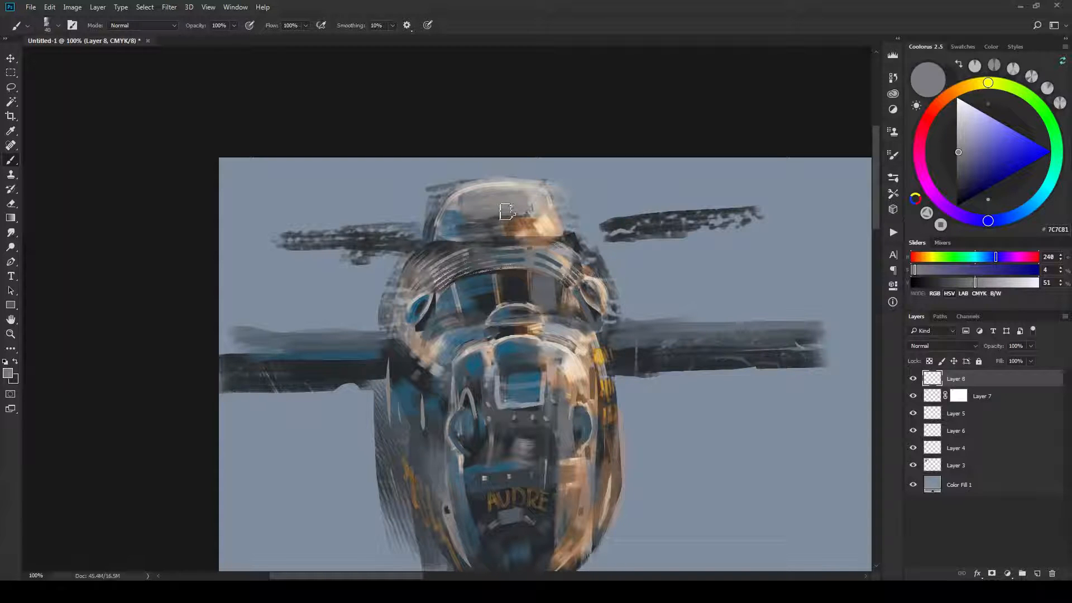
pyautogui.moveTo(510, 341); pyautogui.dragTo(479, 368)
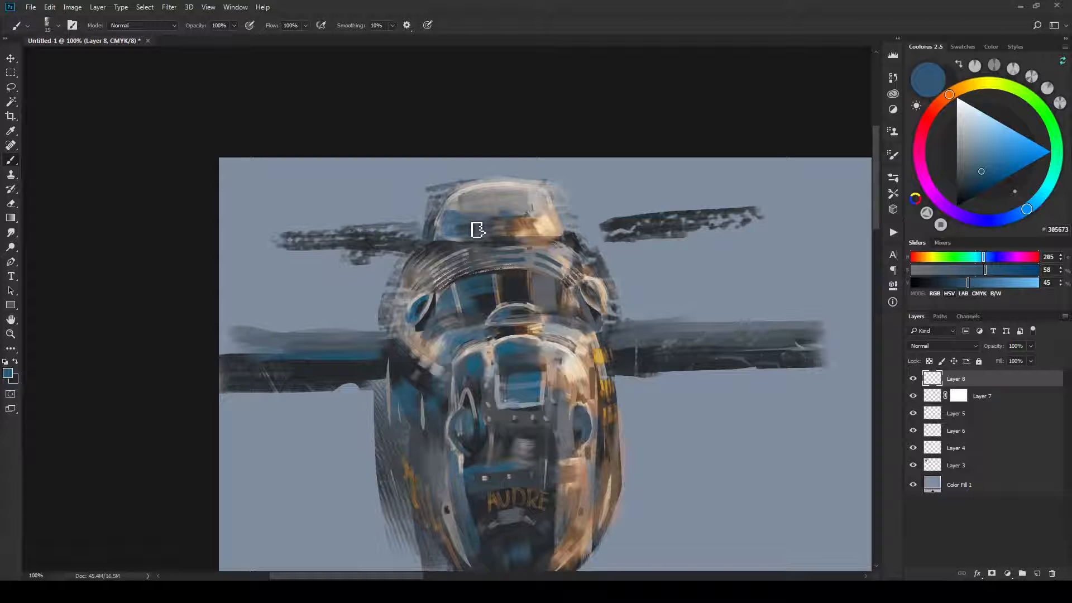
pyautogui.press(']')
# Group Layer 3 through Layer 8 and add a layer mask to the group.
pyautogui.keyDown('shift'); pyautogui.click(959, 465); pyautogui.keyUp('shift')
pyautogui.hotkey('ctrl', 'g')
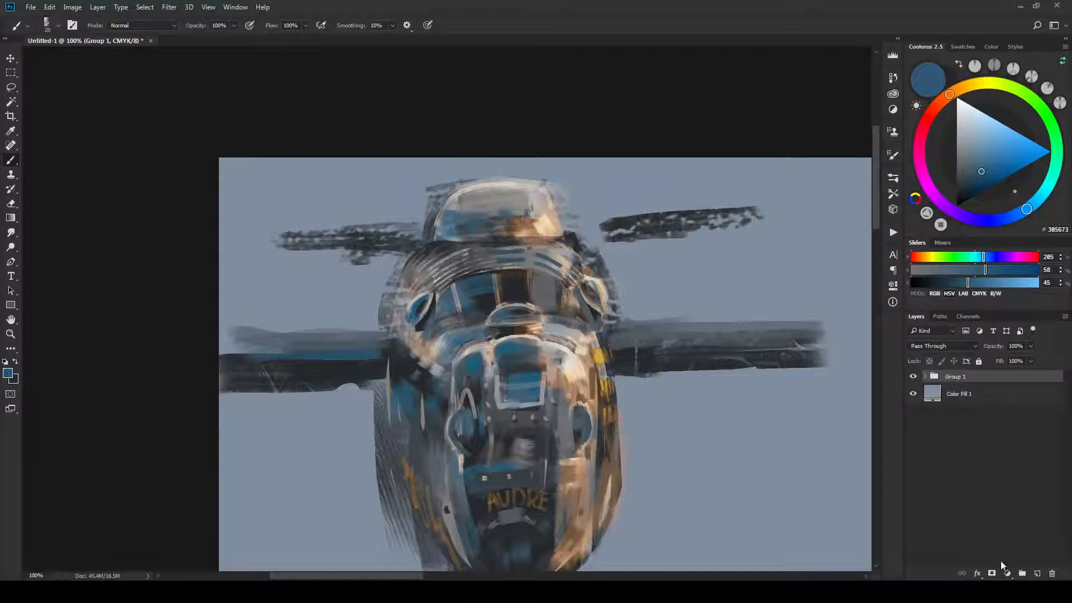
pyautogui.click(991, 573)
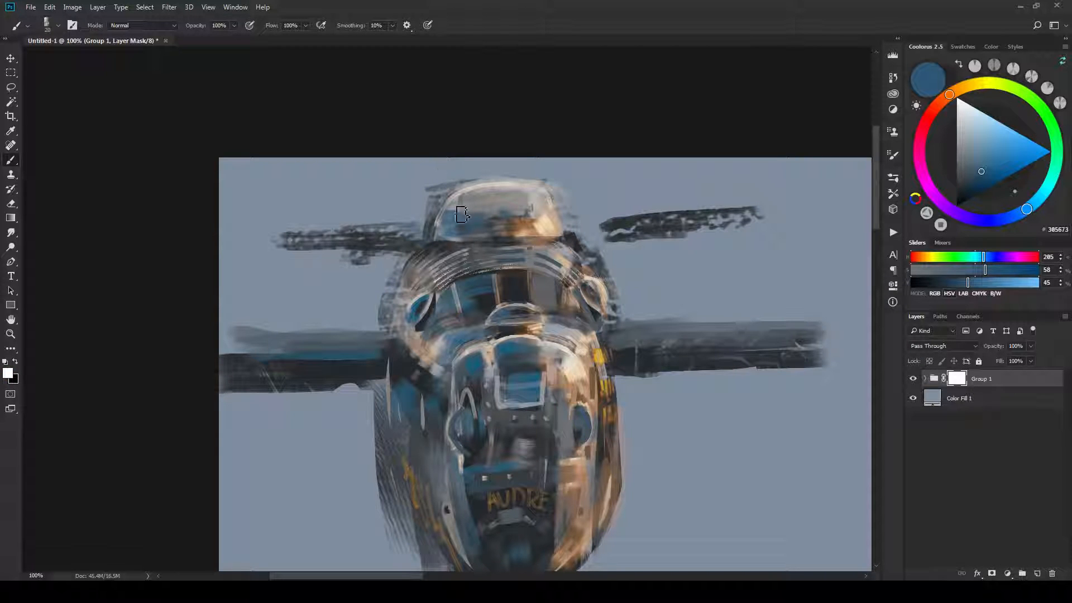
# Paint black on the Group 1 mask with a smaller brush to trim stray strokes around the upper canopy's outline.
pyautogui.press('x')
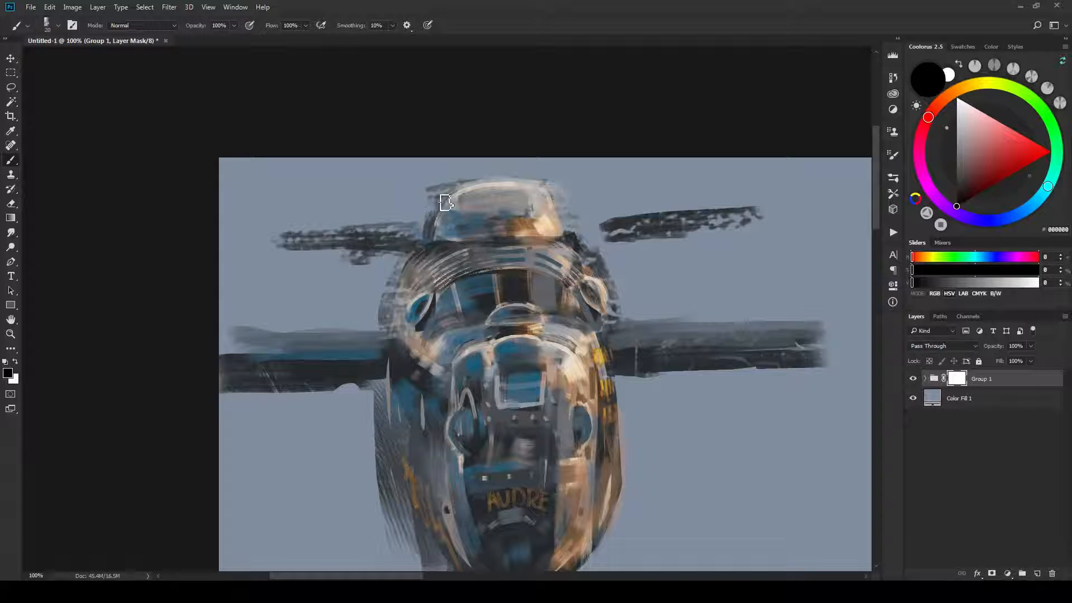
pyautogui.press('[')
pyautogui.press('[')
pyautogui.moveTo(438, 201)
pyautogui.mouseDown()
pyautogui.moveTo(437, 215)
pyautogui.moveTo(467, 191)
pyautogui.moveTo(539, 188)
pyautogui.moveTo(490, 179)
pyautogui.moveTo(457, 189)
pyautogui.moveTo(493, 177)
pyautogui.moveTo(452, 196)
pyautogui.mouseUp()
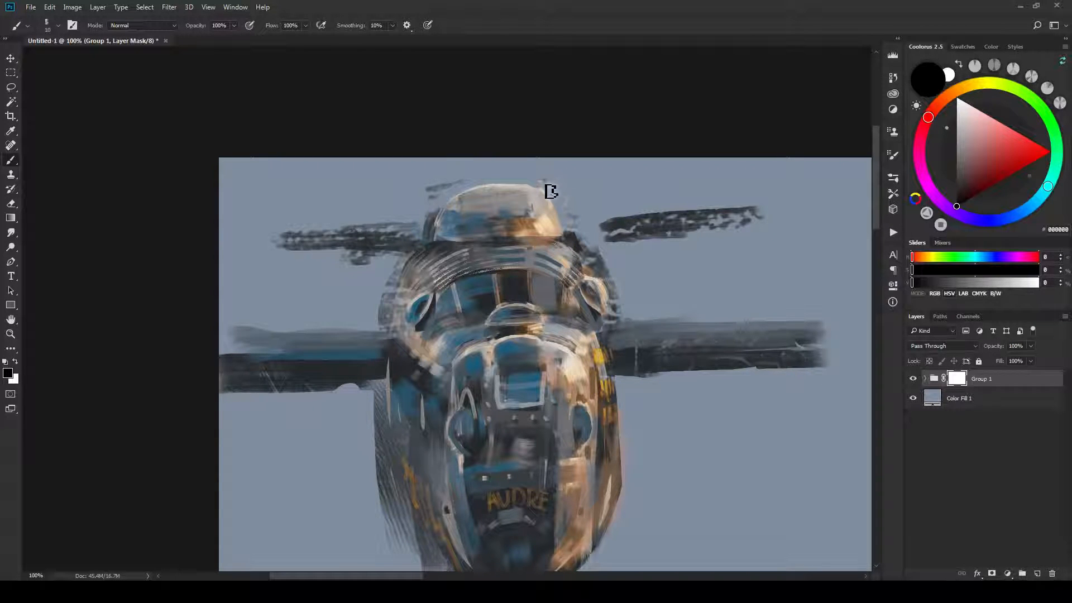
pyautogui.hotkey('ctrl', '-')
pyautogui.hotkey('ctrl', '-')
pyautogui.hotkey('ctrl', '-')
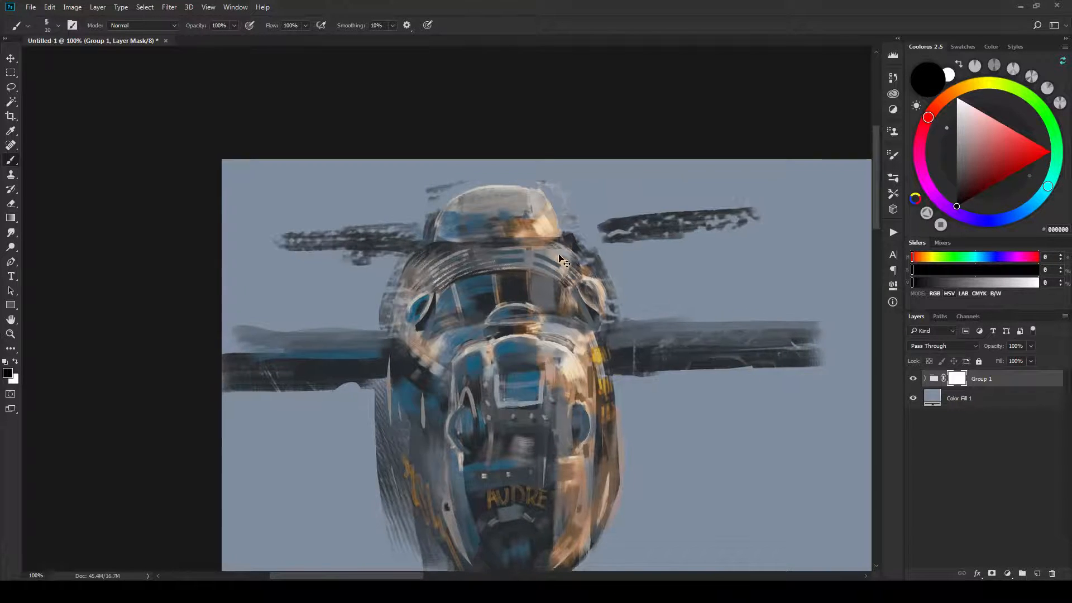
pyautogui.hotkey('ctrl', '+')
pyautogui.hotkey('ctrl', '+')
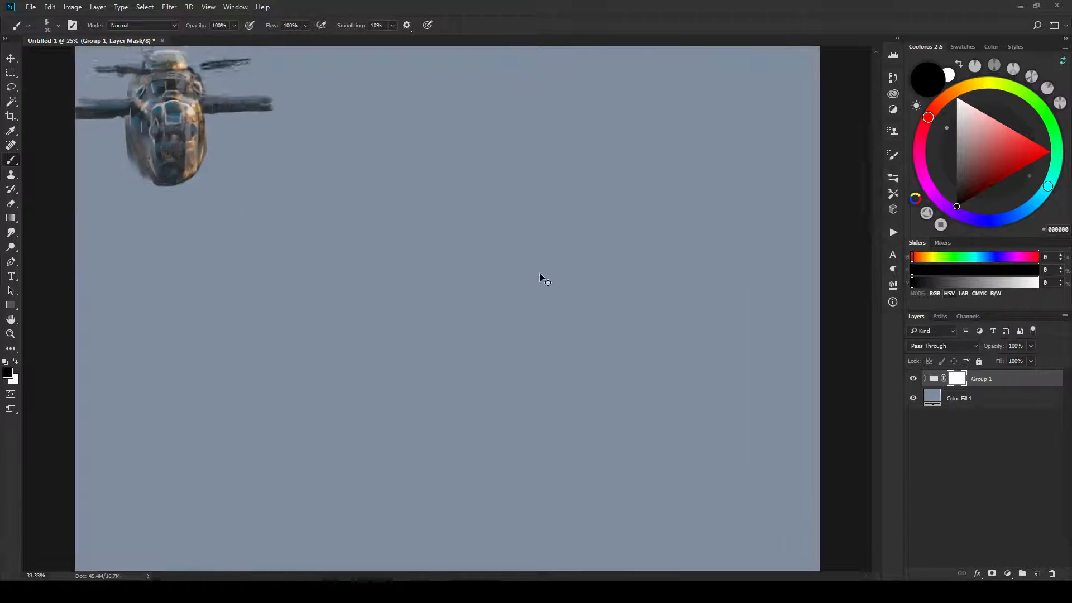
pyautogui.moveTo(584, 267)
pyautogui.mouseDown()
pyautogui.moveTo(608, 236)
pyautogui.moveTo(586, 261)
pyautogui.moveTo(591, 292)
pyautogui.moveTo(584, 283)
pyautogui.mouseUp()
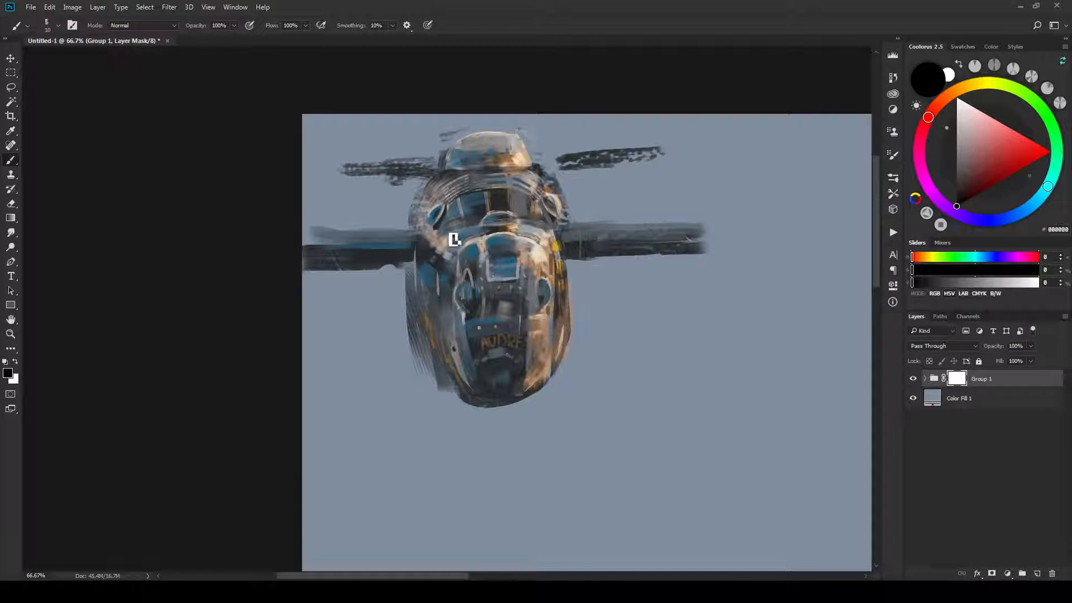
# Expand Group 1 and add a new layer above Layer 8 inside it.
pyautogui.keyDown('alt'); pyautogui.click(471, 239); pyautogui.keyUp('alt')
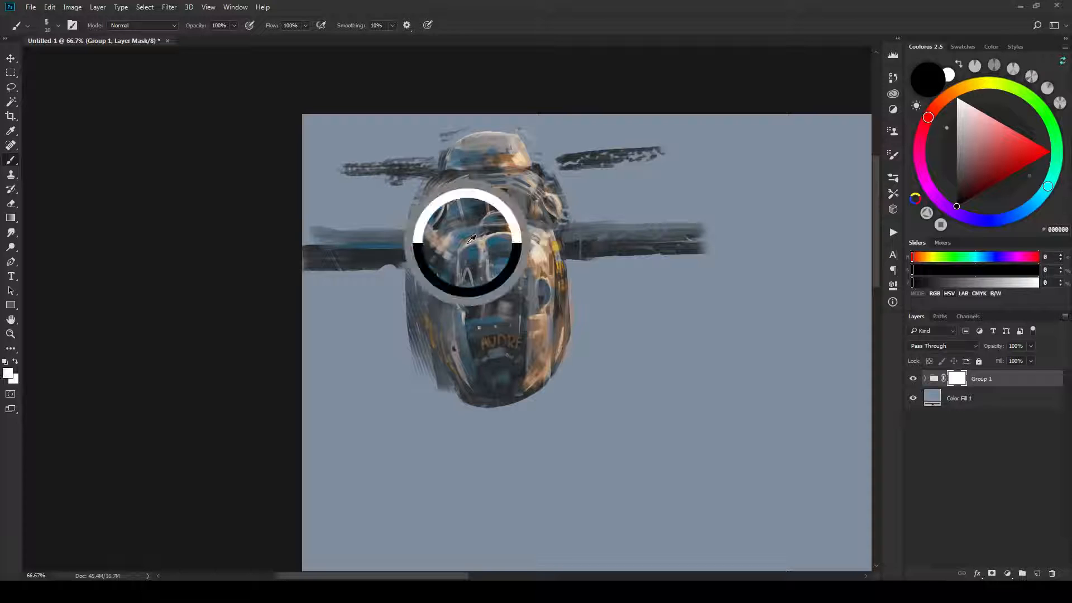
pyautogui.click(924, 378)
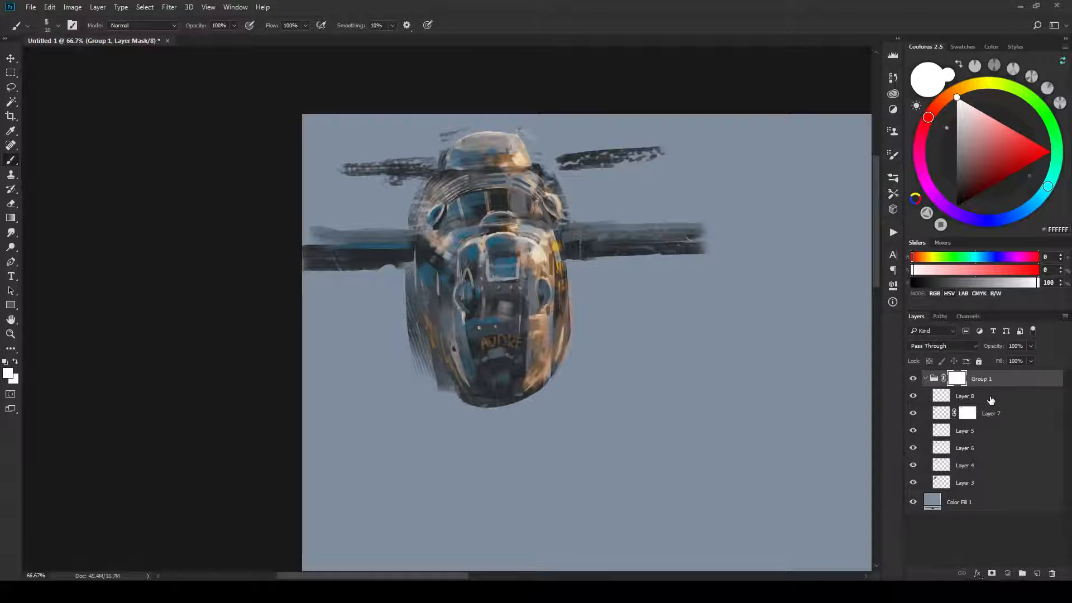
pyautogui.click(971, 395)
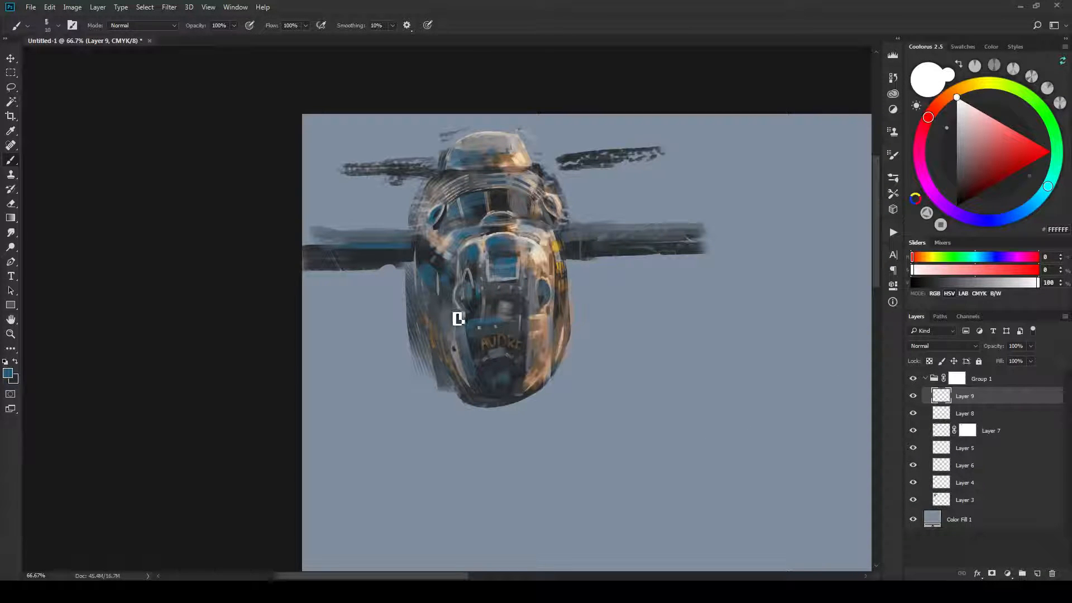
pyautogui.press(']')
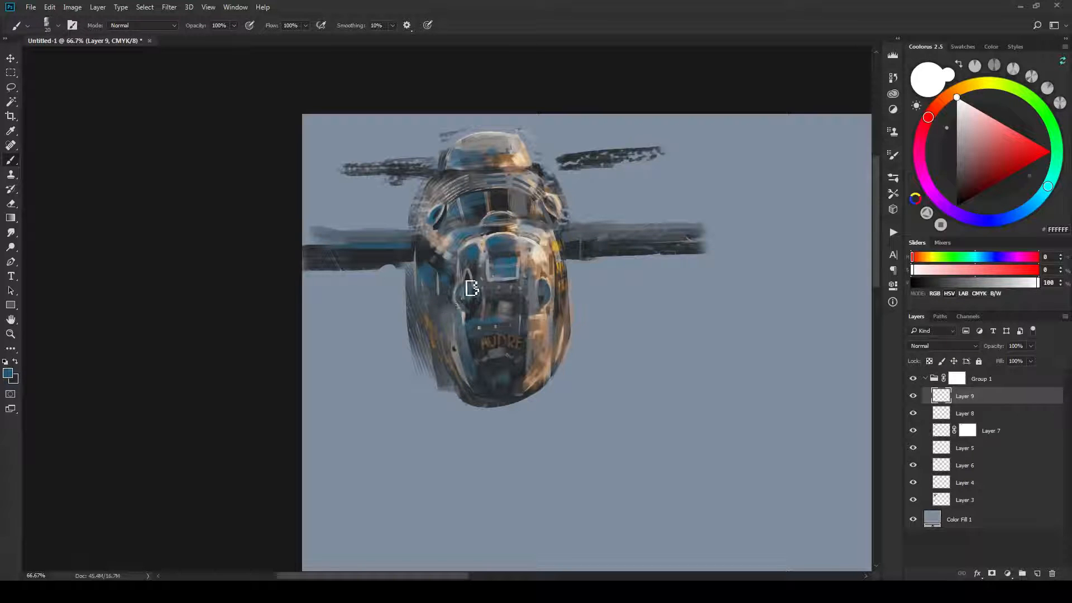
pyautogui.press('[')
# Sample light grey A9A6A3 and paint a short touch on the highlight at the nose's upper right edge.
pyautogui.keyDown('alt'); pyautogui.click(527, 243); pyautogui.keyUp('alt')
pyautogui.moveTo(523, 247); pyautogui.dragTo(530, 253)
pyautogui.press(']')
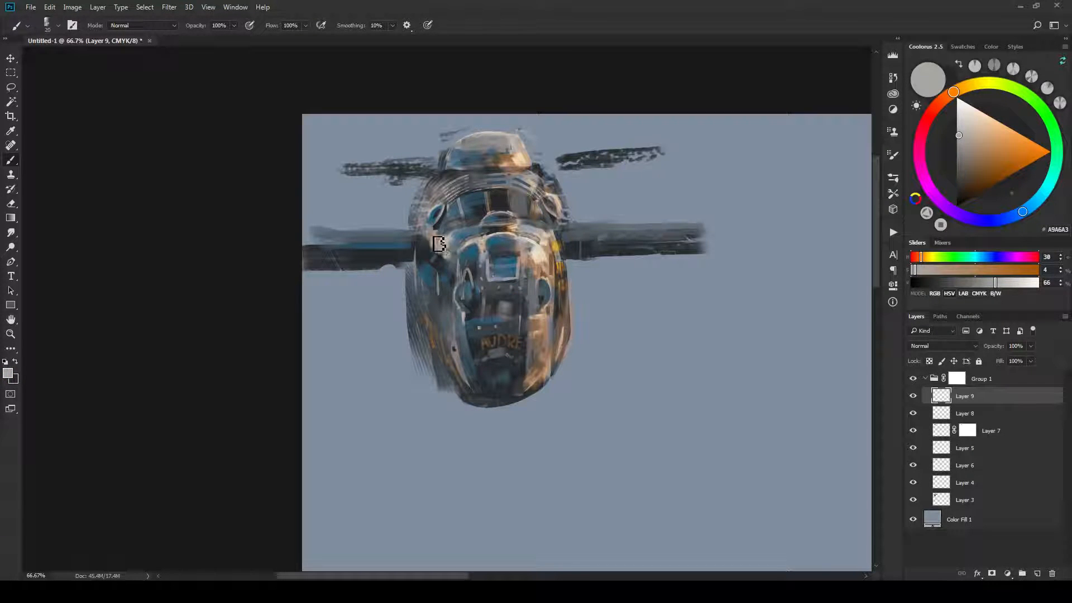
# Try a light grey A9A6A3 stroke on the blue panel above the nose's left oval opening.
pyautogui.press('[')
pyautogui.press(']')
pyautogui.press(']')
pyautogui.hotkey('ctrl', '+')
pyautogui.hotkey('ctrl', '+')
pyautogui.hotkey('ctrl', '+')
pyautogui.moveTo(443, 282); pyautogui.dragTo(447, 345)
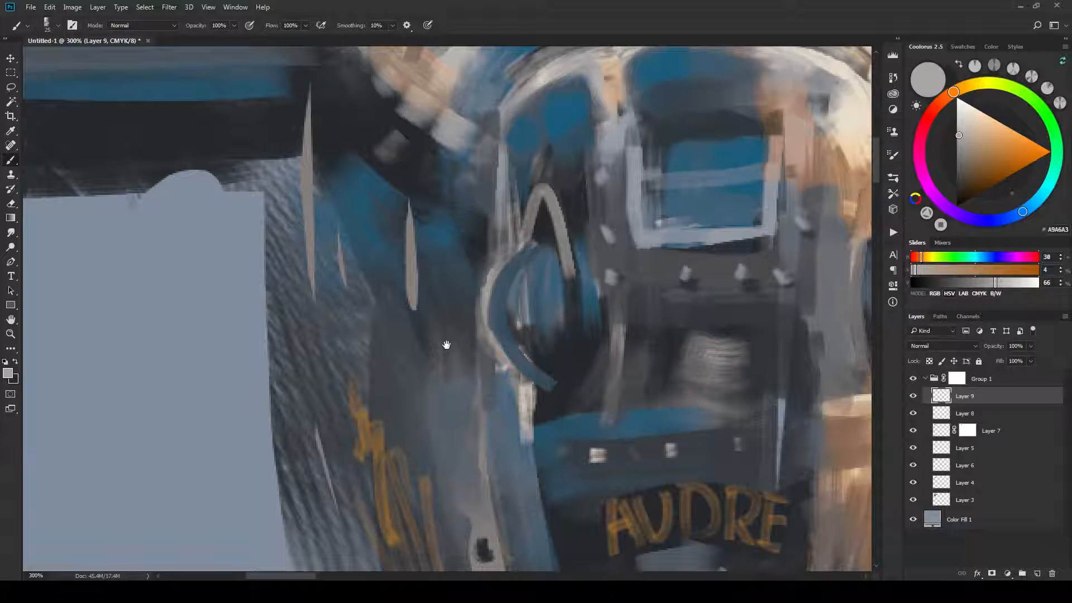
pyautogui.moveTo(447, 345); pyautogui.dragTo(446, 437)
pyautogui.press('[')
pyautogui.press('[')
pyautogui.moveTo(529, 217); pyautogui.dragTo(552, 228)
pyautogui.hotkey('ctrl', 'z')
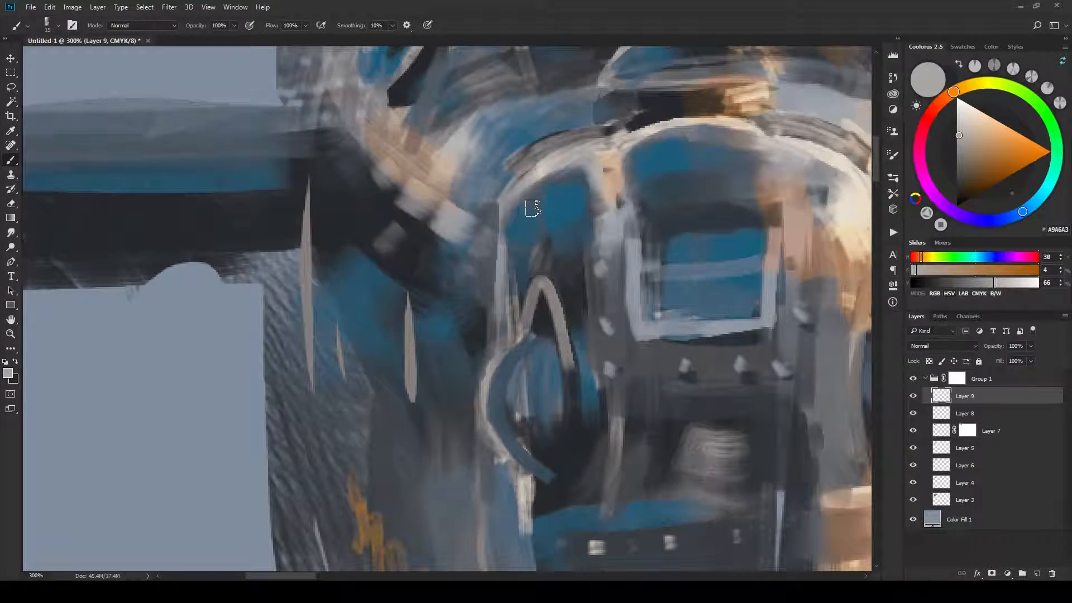
# Undo the last light grey stroke and examine the whole aircraft at reduced and closer zoom.
pyautogui.press(']')
pyautogui.press(']')
pyautogui.hotkey('ctrl', '-')
pyautogui.hotkey('ctrl', '-')
pyautogui.hotkey('ctrl', '-')
pyautogui.hotkey('ctrl', '-')
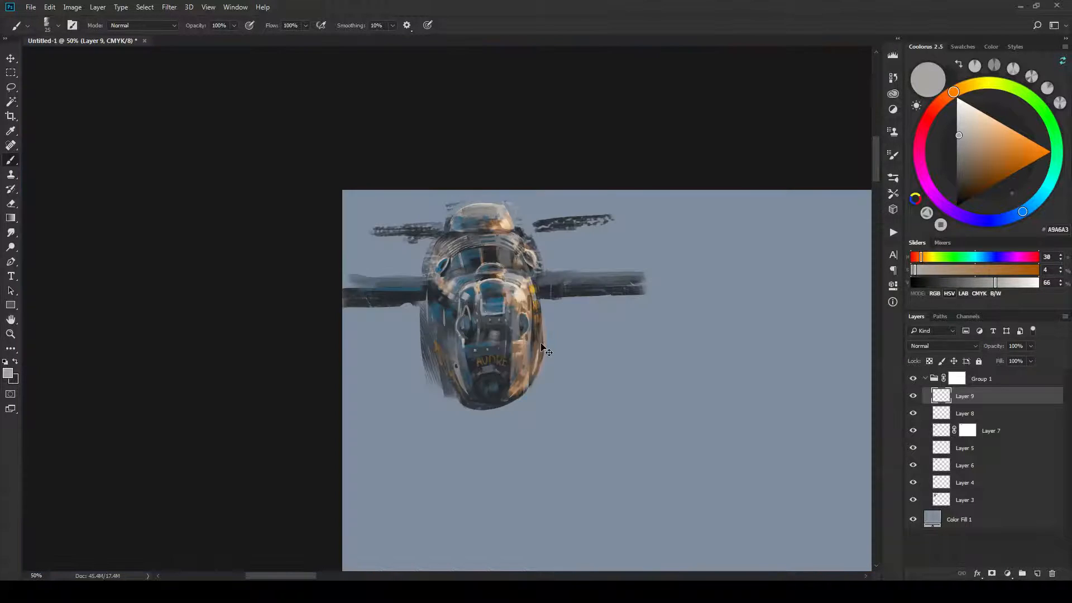
pyautogui.hotkey('ctrl', '-')
pyautogui.hotkey('ctrl', '+')
pyautogui.hotkey('ctrl', '+')
pyautogui.hotkey('ctrl', '+')
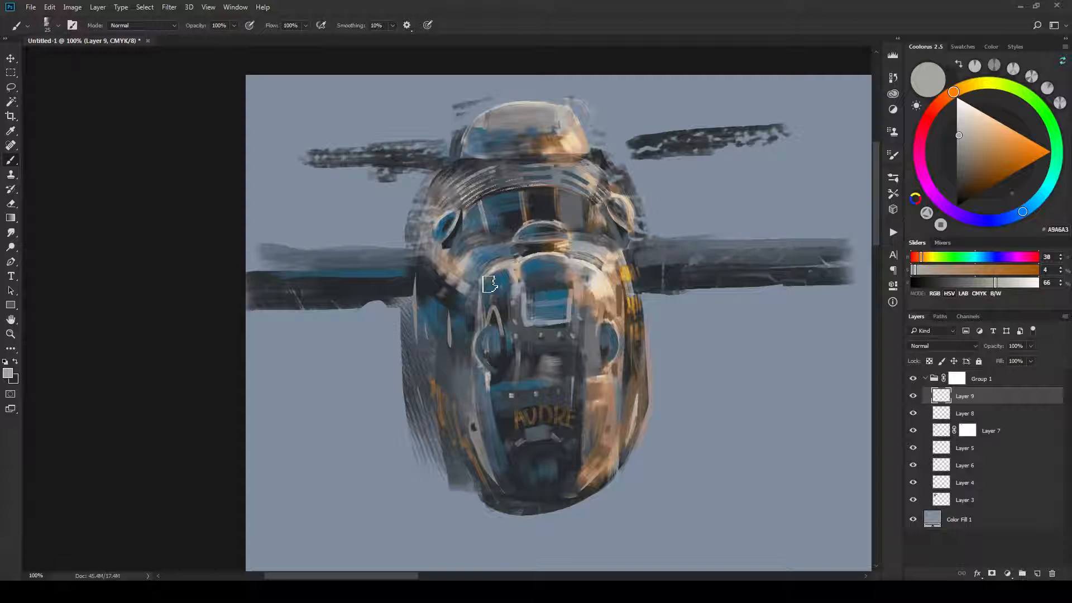
pyautogui.hotkey('ctrl', 'z')
pyautogui.hotkey('ctrl', '-')
pyautogui.hotkey('ctrl', '-')
pyautogui.hotkey('ctrl', '-')
pyautogui.hotkey('ctrl', '-')
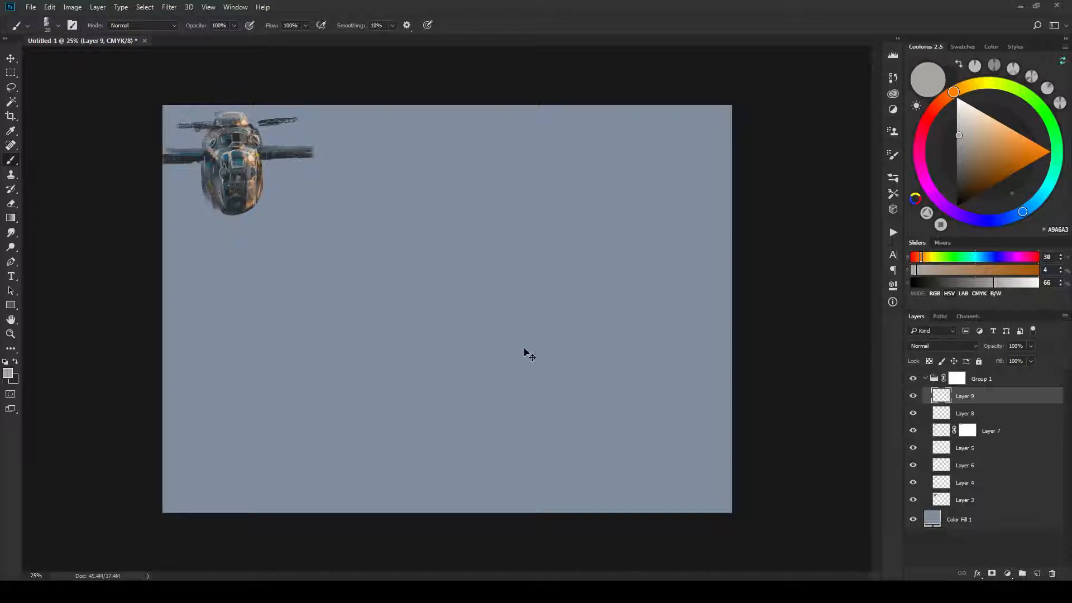
pyautogui.hotkey('ctrl', '+')
pyautogui.hotkey('ctrl', '+')
pyautogui.hotkey('ctrl', '+')
pyautogui.moveTo(408, 229); pyautogui.dragTo(732, 419)
pyautogui.moveTo(223, 115); pyautogui.dragTo(543, 337)
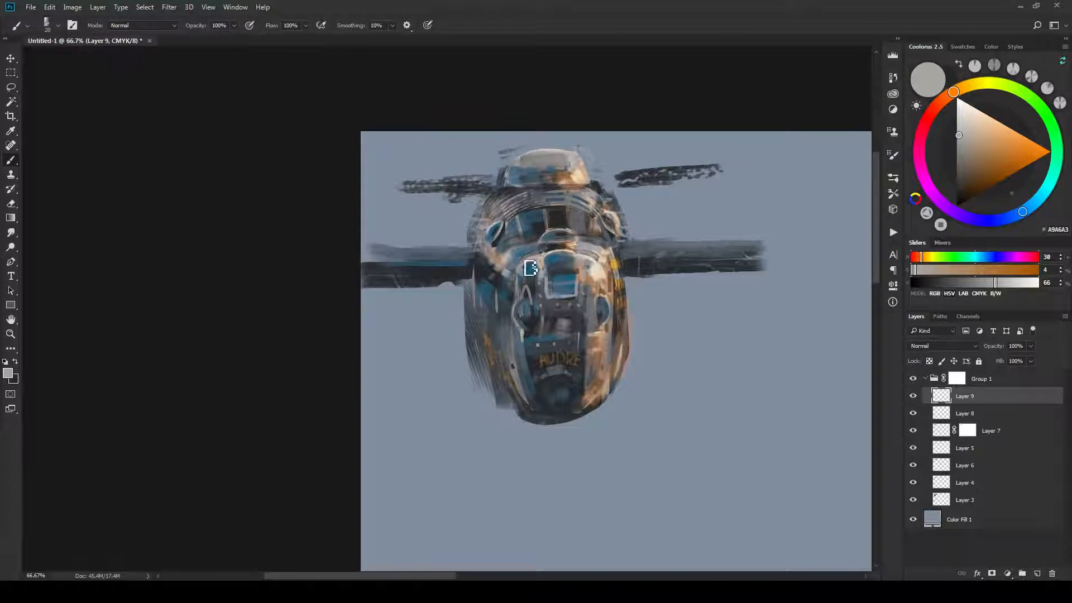
# Add small light grey A9A6A3 marks with a fine brush along the fuselage's left side below the wing.
pyautogui.press('[')
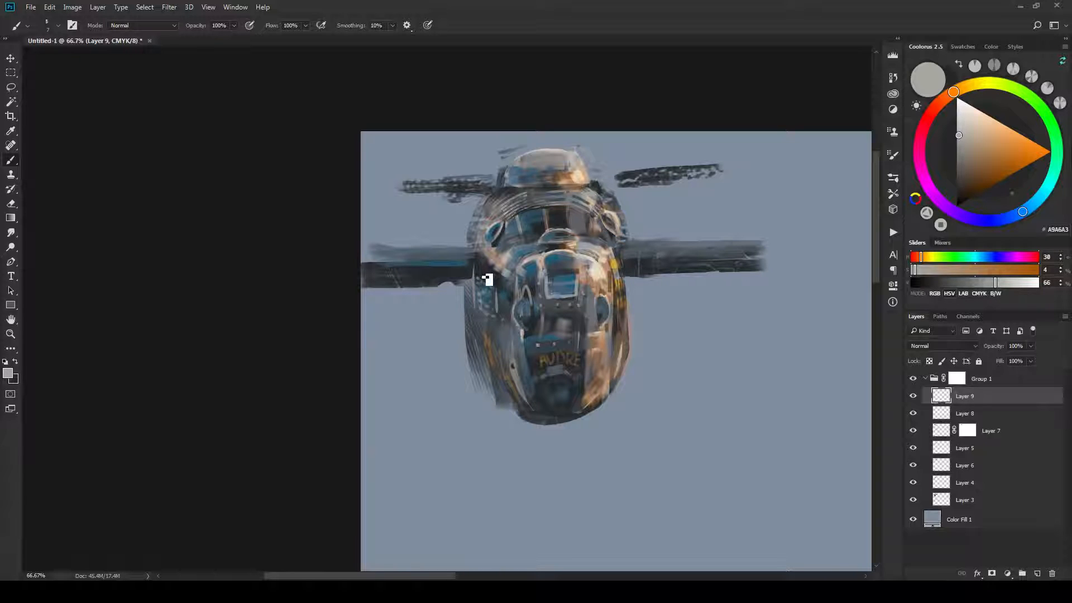
pyautogui.moveTo(474, 284); pyautogui.dragTo(483, 323)
pyautogui.hotkey('ctrl', '-')
pyautogui.hotkey('ctrl', '-')
pyautogui.hotkey('ctrl', '-')
pyautogui.hotkey('ctrl', '-')
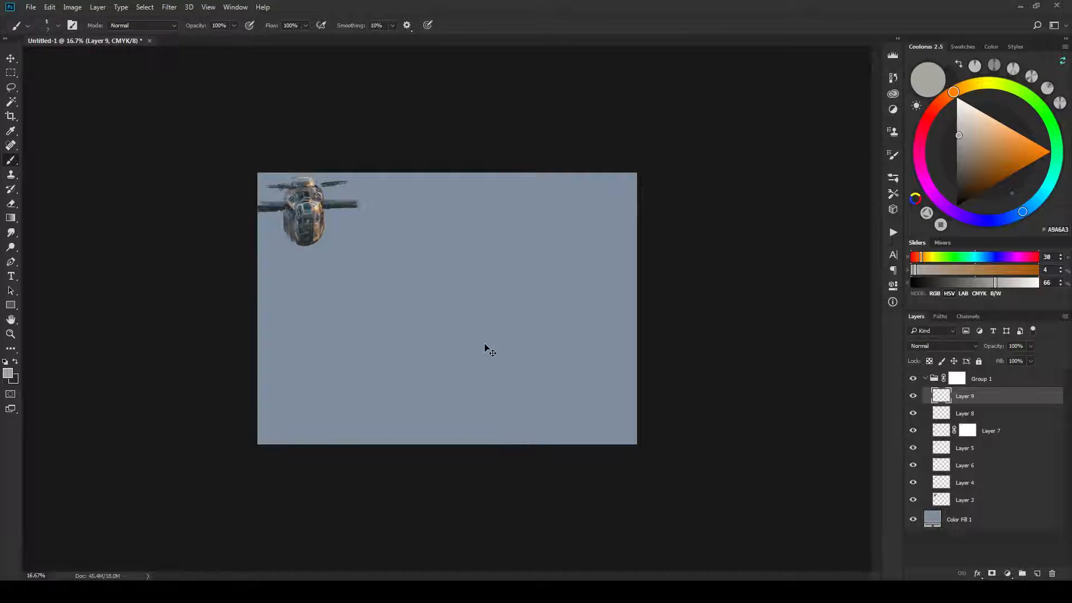
pyautogui.hotkey('ctrl', '+')
pyautogui.hotkey('ctrl', '+')
pyautogui.hotkey('ctrl', '+')
pyautogui.hotkey('ctrl', '+')
pyautogui.moveTo(433, 283); pyautogui.dragTo(530, 331)
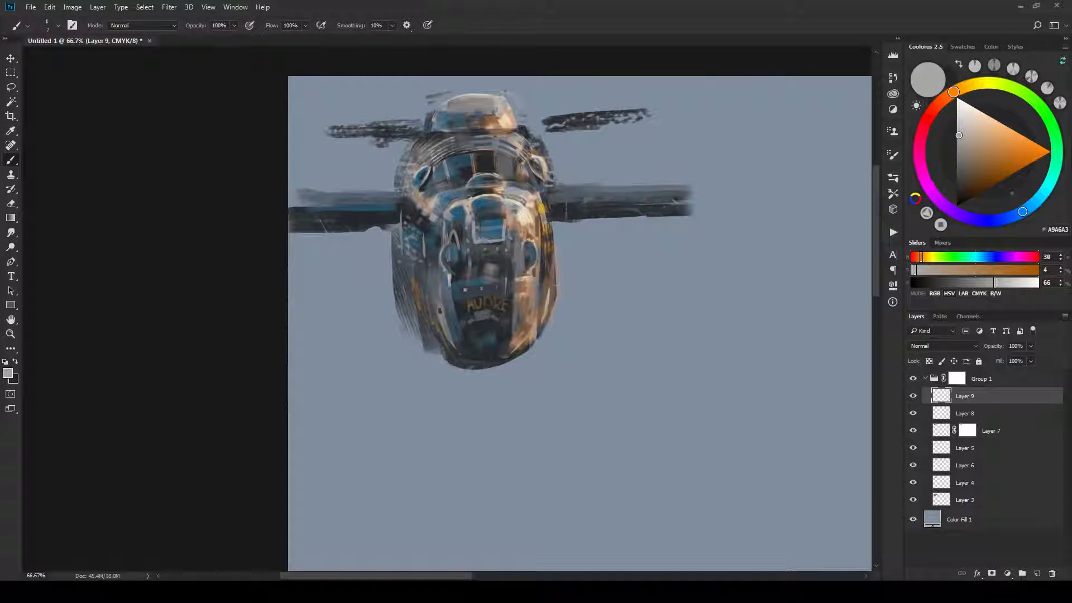
# Shade the lower right of the nose with grey 535962 and dark 313439 brush strokes.
pyautogui.press('.')
pyautogui.moveTo(515, 318); pyautogui.dragTo(525, 322)
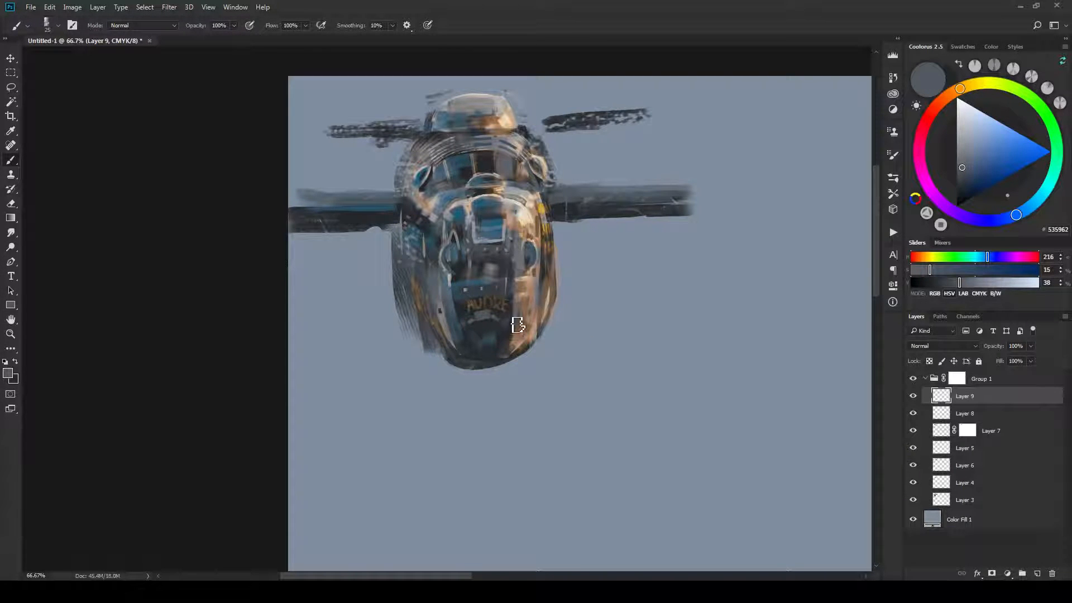
pyautogui.moveTo(515, 318); pyautogui.dragTo(523, 327)
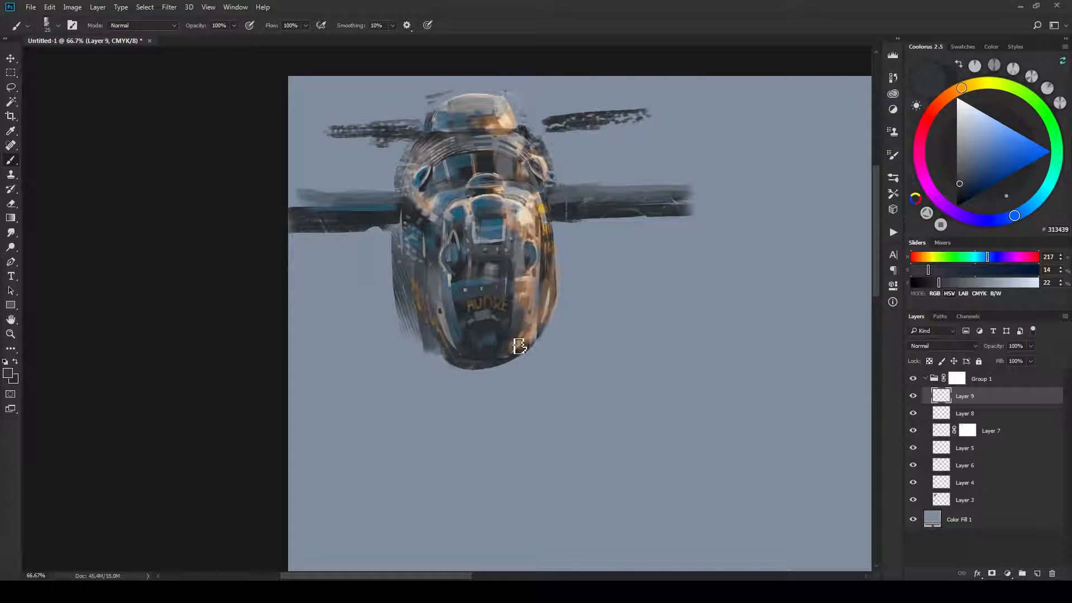
# Darken the nose's right outer edge with short 313439 strokes using a slightly smaller brush.
pyautogui.press('[')
pyautogui.moveTo(556, 283); pyautogui.dragTo(546, 328)
pyautogui.moveTo(545, 291); pyautogui.dragTo(540, 331)
# Examine the whole aircraft against the full canvas at reduced zoom and again up close.
pyautogui.hotkey('ctrl', '-')
pyautogui.hotkey('ctrl', '-')
pyautogui.hotkey('ctrl', '-')
pyautogui.hotkey('ctrl', '-')
pyautogui.hotkey('ctrl', '-')
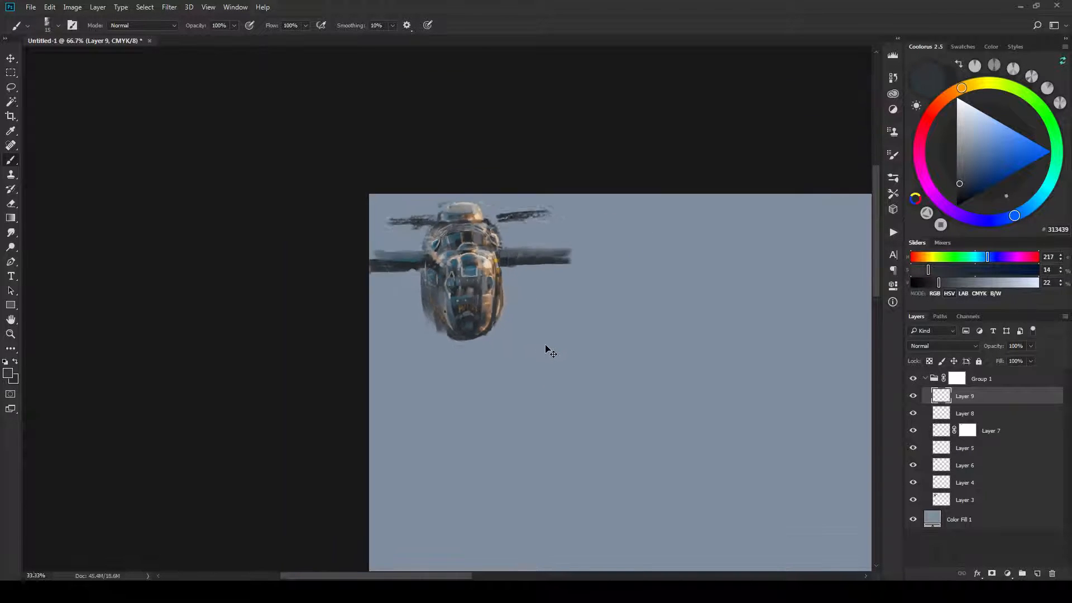
pyautogui.hotkey('ctrl', '+')
pyautogui.hotkey('ctrl', '+')
pyautogui.hotkey('ctrl', '+')
pyautogui.hotkey('ctrl', '+')
pyautogui.hotkey('ctrl', '+')
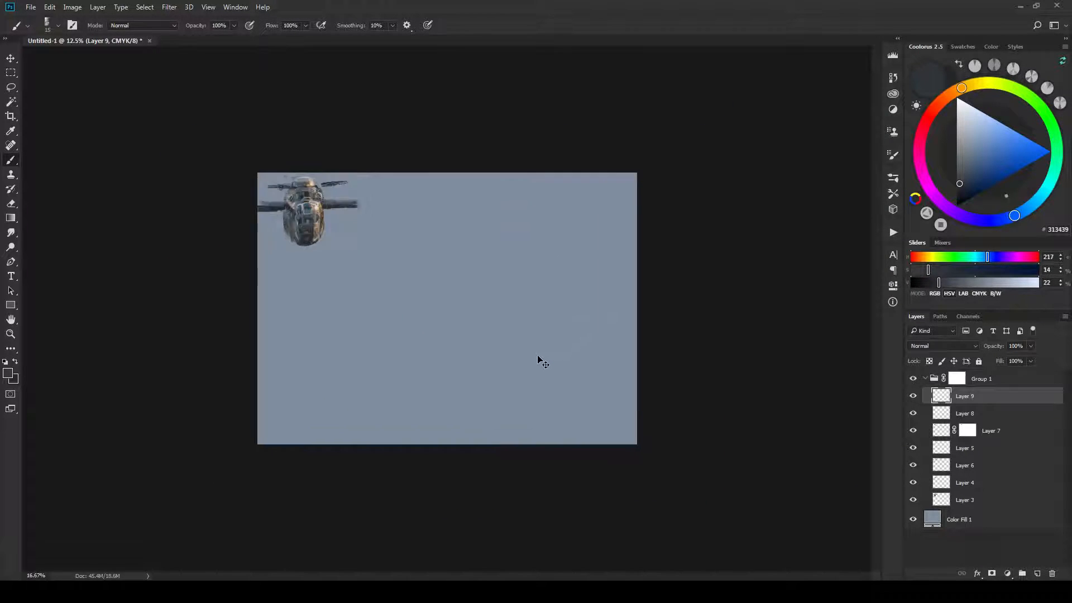
pyautogui.moveTo(156, 147)
pyautogui.mouseDown()
pyautogui.moveTo(555, 306)
pyautogui.moveTo(567, 335)
pyautogui.moveTo(612, 299)
pyautogui.moveTo(565, 321)
pyautogui.mouseUp()
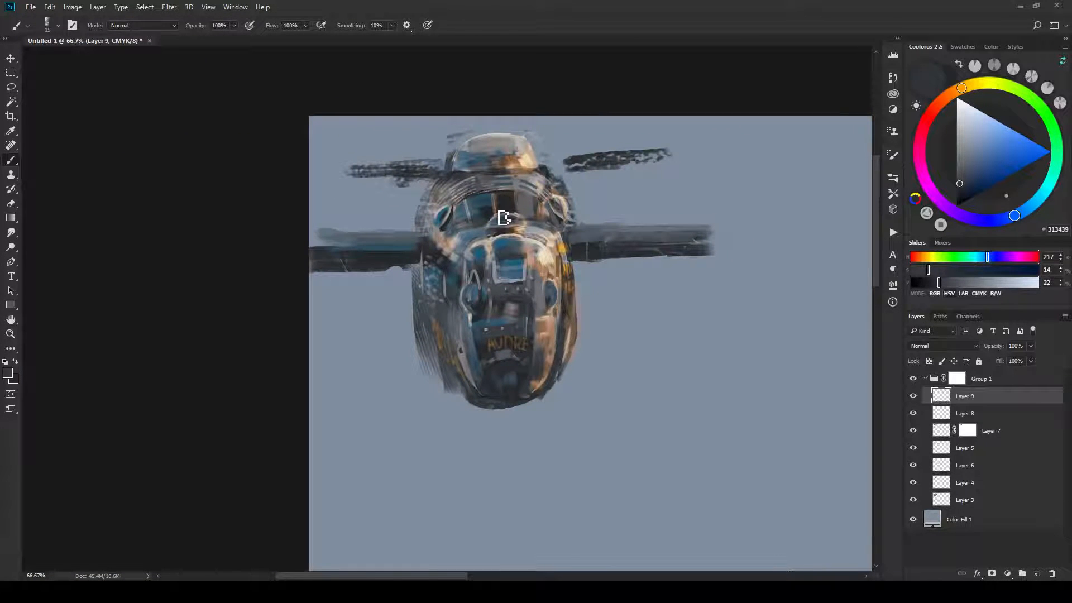
# Sample cream ECDDBC from the nose highlight and add a fine light stroke down the nose's right side.
pyautogui.keyDown('alt'); pyautogui.click(544, 252); pyautogui.keyUp('alt')
pyautogui.moveTo(552, 280)
pyautogui.mouseDown()
pyautogui.moveTo(563, 286)
pyautogui.moveTo(558, 300)
pyautogui.moveTo(552, 279)
pyautogui.moveTo(549, 324)
pyautogui.moveTo(563, 312)
pyautogui.moveTo(557, 342)
pyautogui.mouseUp()
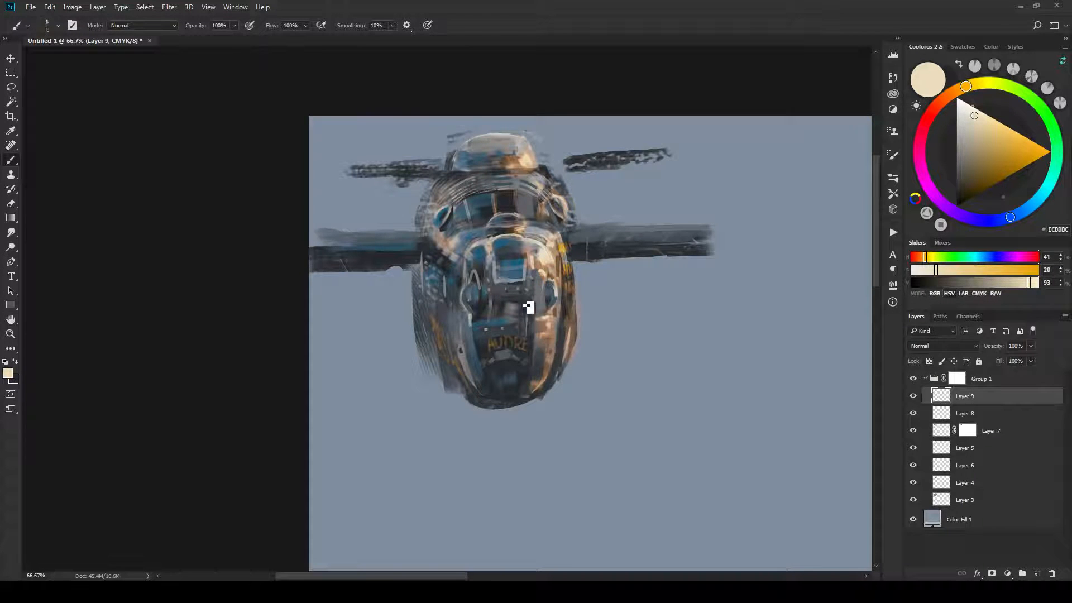
# Sample orange AE752F from the AUDRE nose lettering and repaint its letter A with a finer brush.
pyautogui.hotkey('ctrl', '+')
pyautogui.hotkey('ctrl', '+')
pyautogui.hotkey('ctrl', '+')
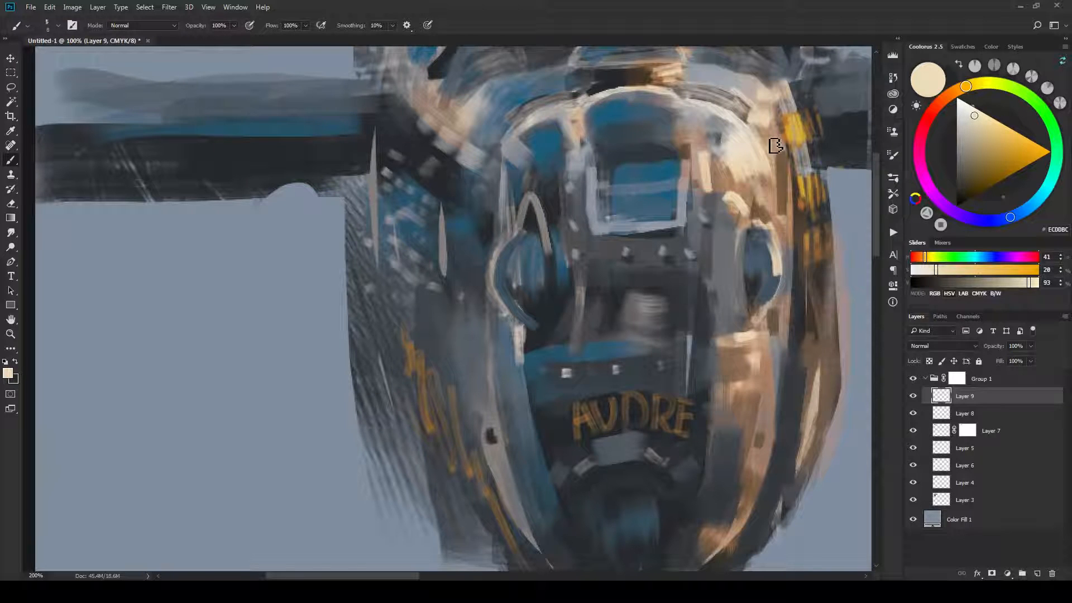
pyautogui.keyDown('alt'); pyautogui.click(579, 418); pyautogui.keyUp('alt')
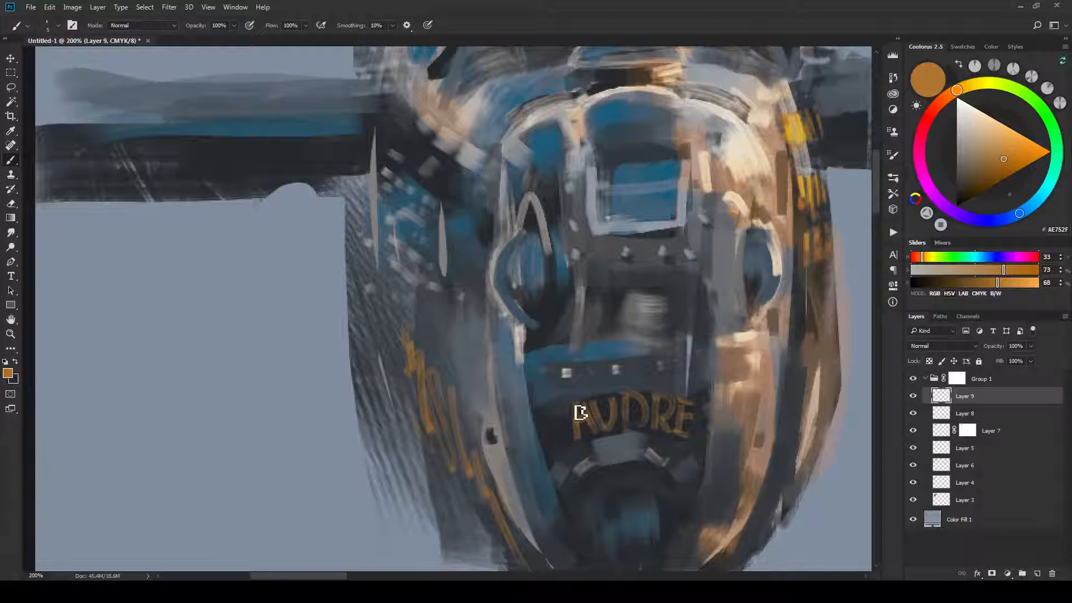
pyautogui.press('[')
pyautogui.press('[')
pyautogui.press('[')
pyautogui.moveTo(581, 409); pyautogui.dragTo(581, 444)
pyautogui.moveTo(617, 412); pyautogui.dragTo(575, 411)
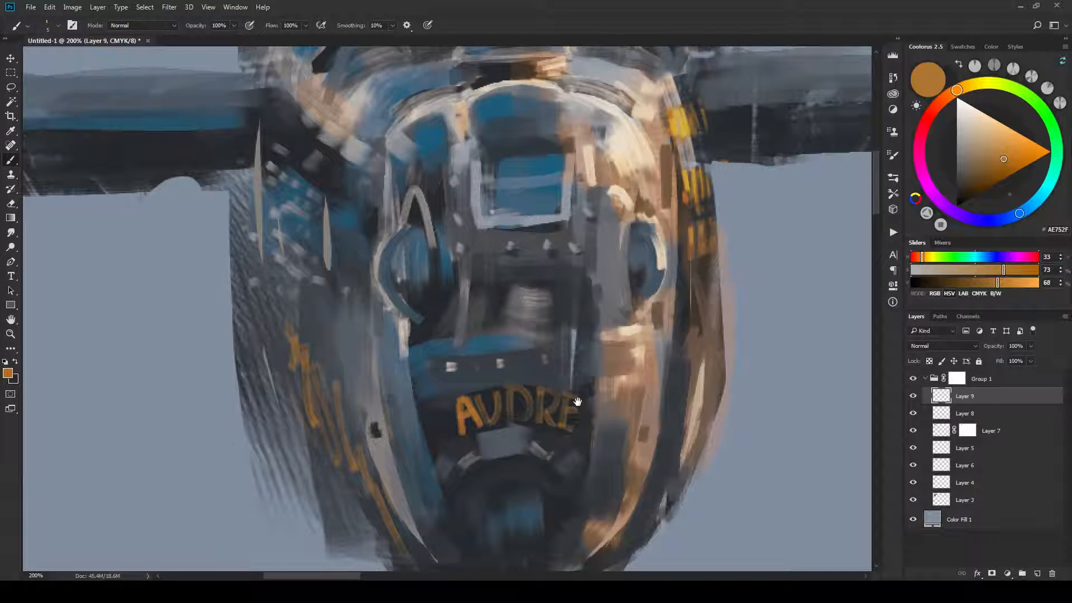
# Repaint the letters U, D, R and E of the nose lettering in orange AE752F, undoing stray strokes.
pyautogui.moveTo(481, 394)
pyautogui.mouseDown()
pyautogui.moveTo(503, 400)
pyautogui.moveTo(490, 421)
pyautogui.moveTo(486, 402)
pyautogui.moveTo(506, 412)
pyautogui.moveTo(478, 402)
pyautogui.moveTo(491, 413)
pyautogui.moveTo(506, 406)
pyautogui.moveTo(506, 424)
pyautogui.moveTo(503, 409)
pyautogui.moveTo(488, 421)
pyautogui.moveTo(506, 412)
pyautogui.mouseUp()
pyautogui.hotkey('ctrl', 'z')
pyautogui.hotkey('ctrl', 'z')
pyautogui.moveTo(516, 409)
pyautogui.mouseDown()
pyautogui.moveTo(560, 370)
pyautogui.moveTo(544, 402)
pyautogui.moveTo(559, 398)
pyautogui.moveTo(554, 409)
pyautogui.moveTo(544, 417)
pyautogui.moveTo(547, 399)
pyautogui.moveTo(538, 415)
pyautogui.moveTo(541, 396)
pyautogui.moveTo(557, 404)
pyautogui.moveTo(543, 409)
pyautogui.moveTo(555, 421)
pyautogui.moveTo(576, 391)
pyautogui.moveTo(550, 398)
pyautogui.moveTo(556, 421)
pyautogui.mouseUp()
pyautogui.hotkey('ctrl', 'z')
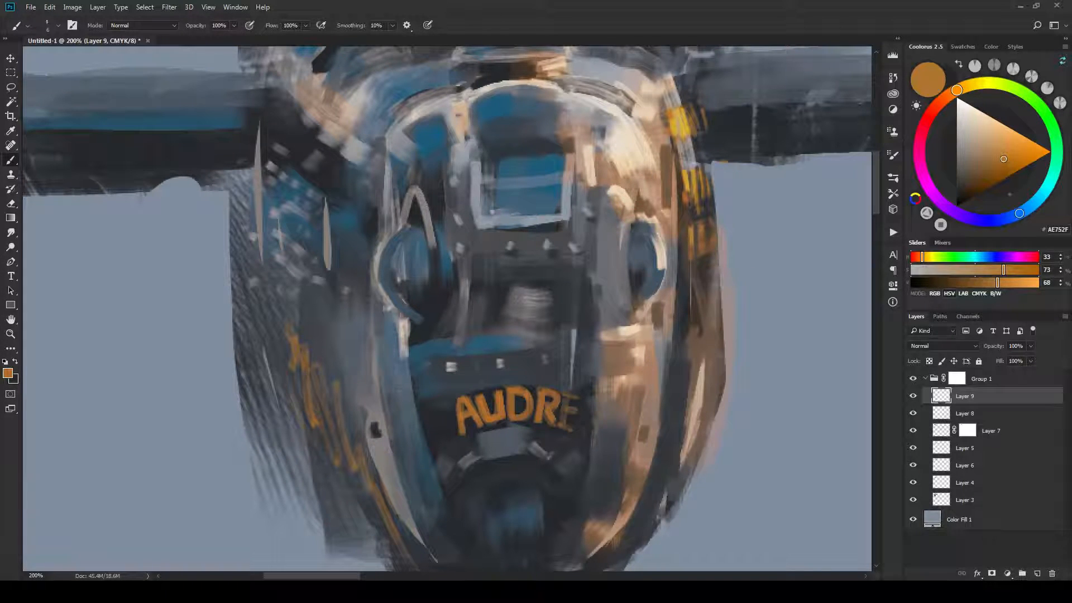
pyautogui.press('[')
pyautogui.press(']')
pyautogui.moveTo(565, 397)
pyautogui.mouseDown()
pyautogui.moveTo(561, 423)
pyautogui.moveTo(572, 399)
pyautogui.moveTo(586, 405)
pyautogui.moveTo(577, 429)
pyautogui.mouseUp()
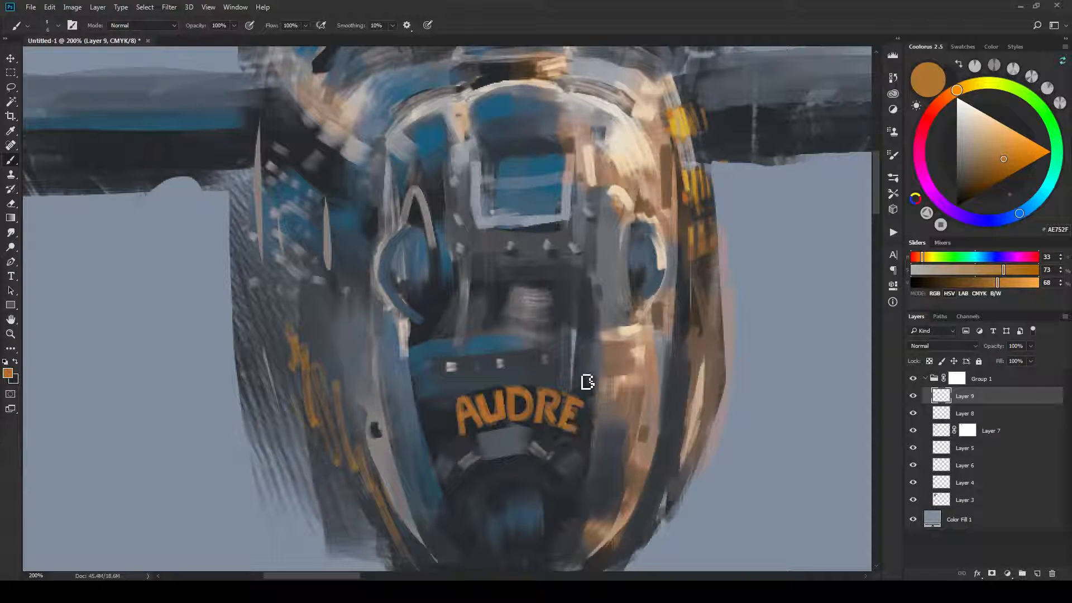
# Trim the letter U with dark 24272C and brighten the AUDRE lettering with yellow CAA138 strokes, undoing stray ones.
pyautogui.keyDown('alt'); pyautogui.click(581, 422); pyautogui.keyUp('alt')
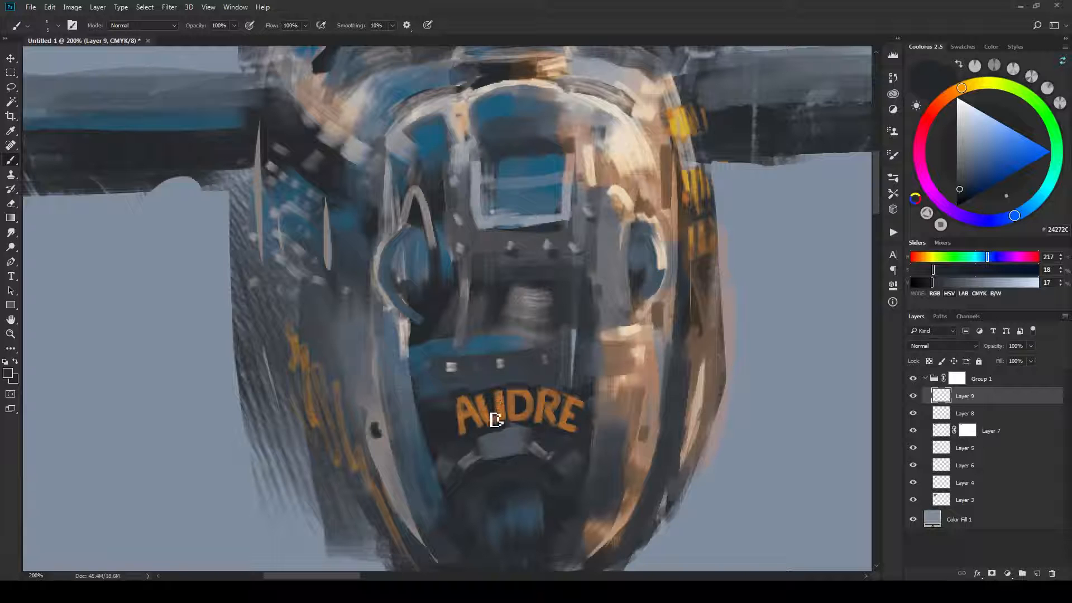
pyautogui.moveTo(494, 412); pyautogui.dragTo(492, 395)
pyautogui.keyDown('alt'); pyautogui.click(678, 122); pyautogui.keyUp('alt')
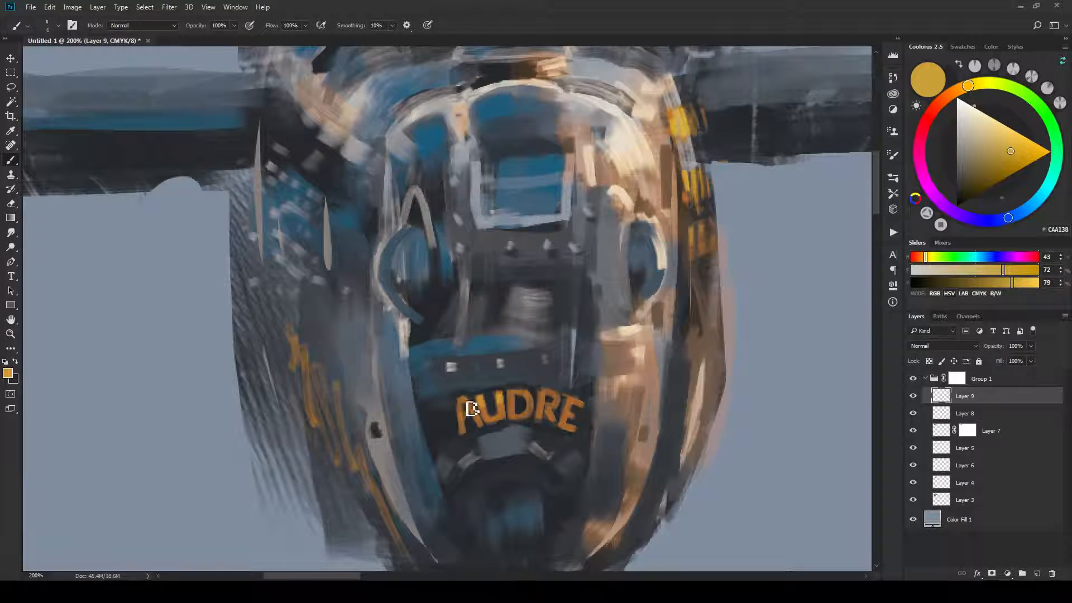
pyautogui.moveTo(471, 412); pyautogui.dragTo(474, 407)
pyautogui.hotkey('ctrl', 'z')
pyautogui.hotkey('ctrl', 'z')
pyautogui.hotkey('ctrl', 'z')
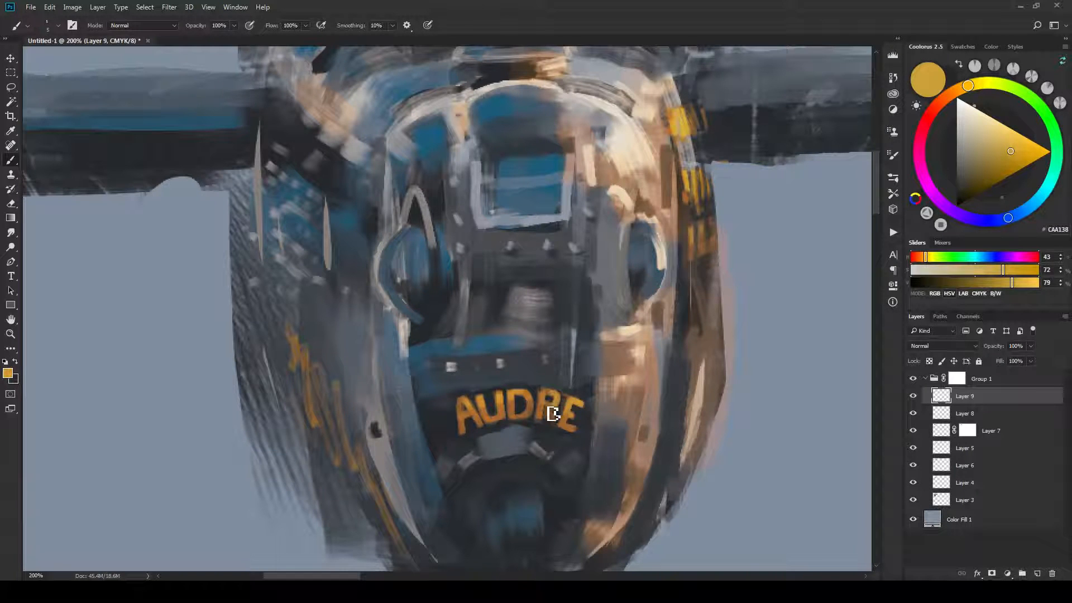
# Examine the aircraft with its repainted nose lettering at several reduced zoom levels.
pyautogui.scroll(-4, 557, 413)
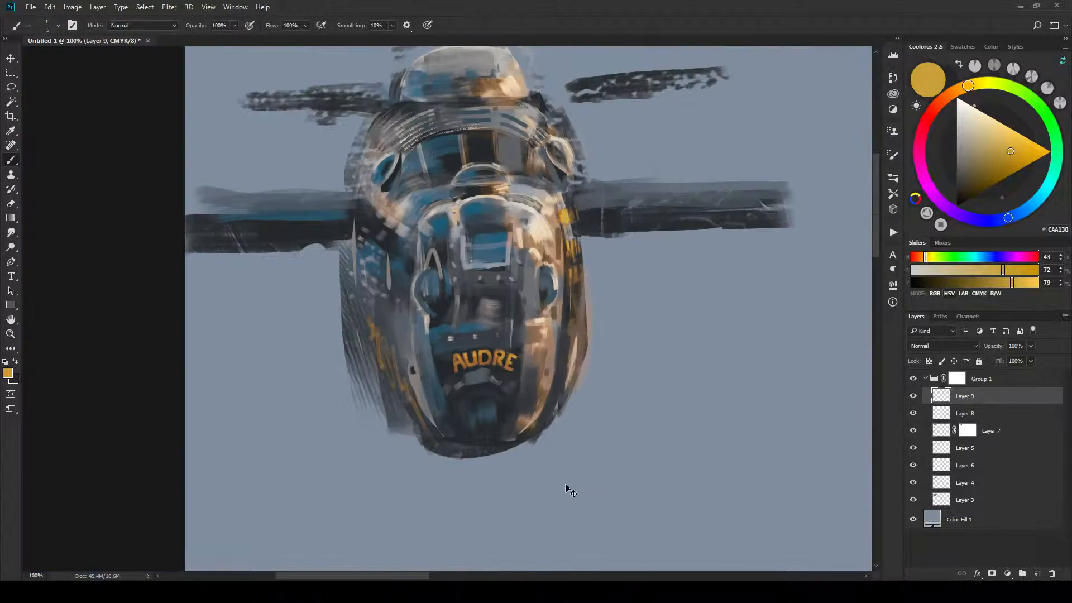
pyautogui.scroll(-3, 569, 490)
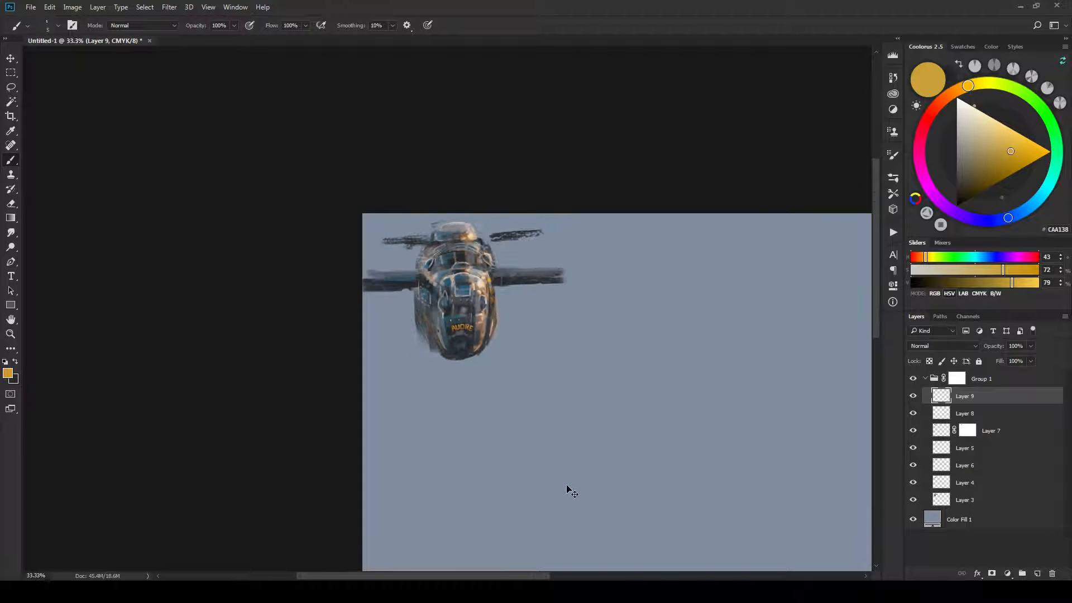
pyautogui.hotkey('ctrl', '+')
pyautogui.hotkey('ctrl', '+')
pyautogui.hotkey('ctrl', '+')
pyautogui.moveTo(600, 423); pyautogui.dragTo(781, 500)
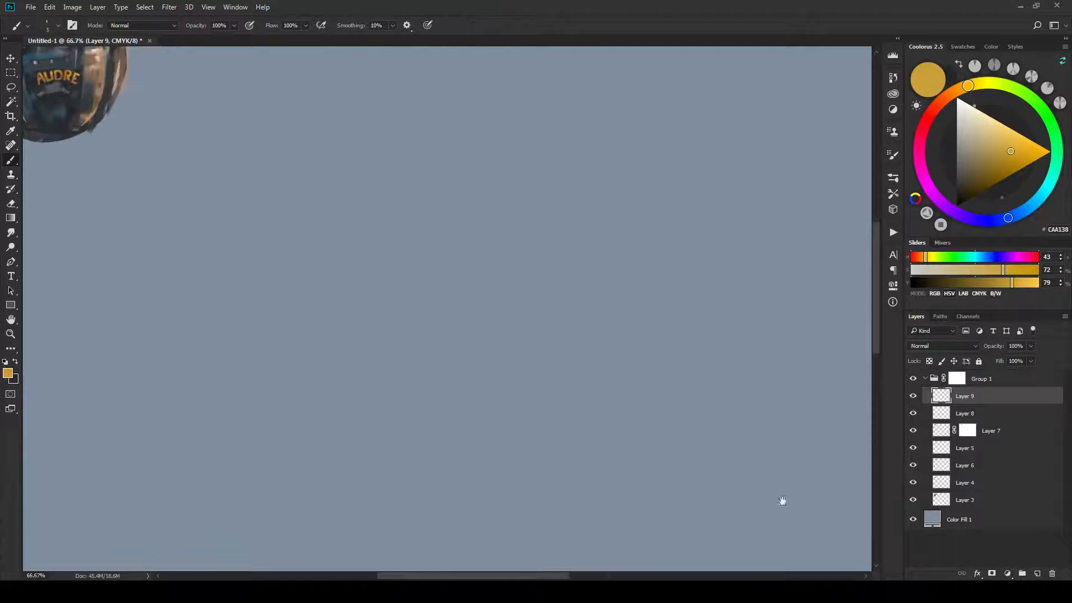
# Swap the foreground colour to the dark tone and add a new layer above Layer 9.
pyautogui.moveTo(647, 403)
pyautogui.mouseDown()
pyautogui.moveTo(597, 360)
pyautogui.moveTo(577, 359)
pyautogui.mouseUp()
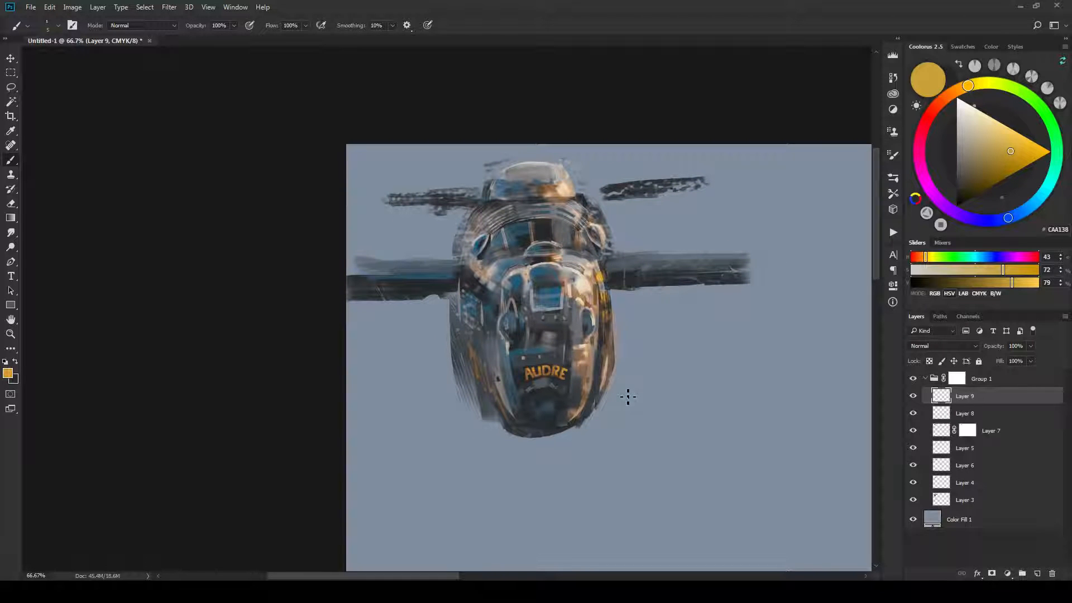
pyautogui.moveTo(502, 334); pyautogui.dragTo(489, 339)
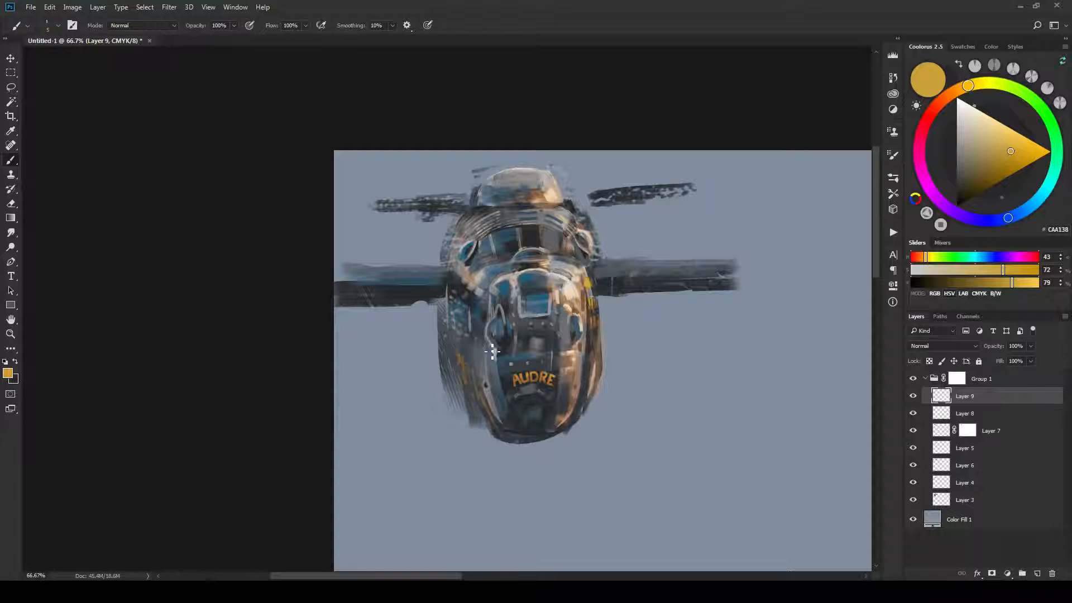
pyautogui.press('x')
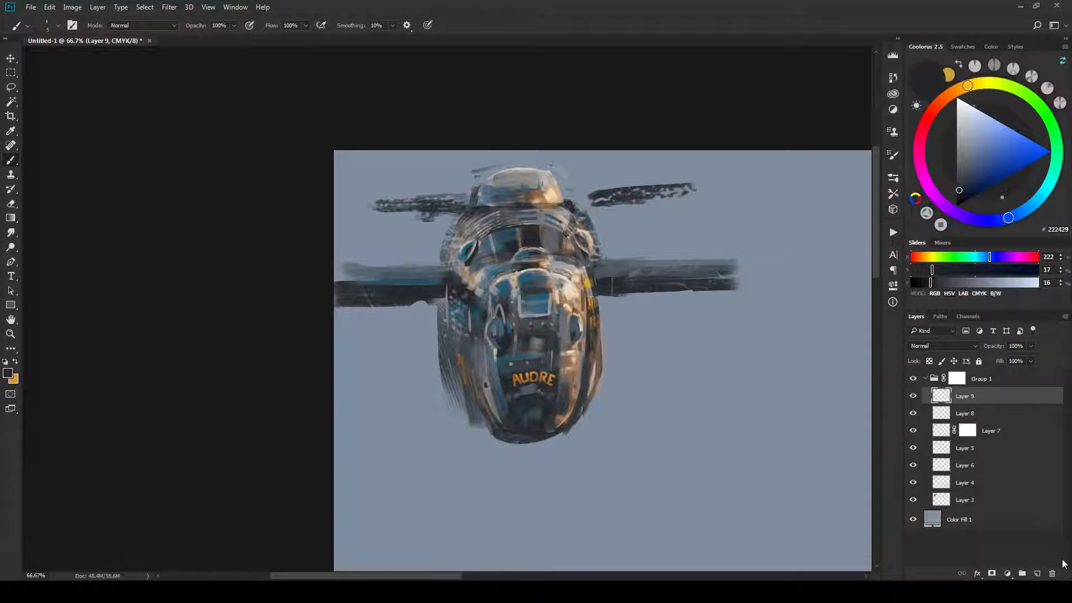
pyautogui.click(1035, 574)
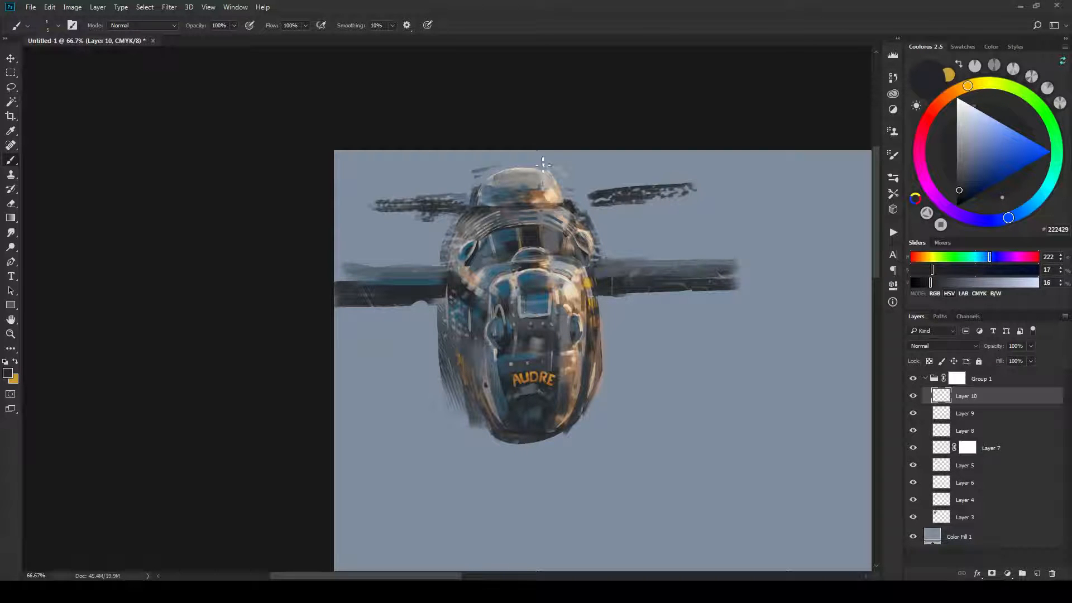
# Paint dark contour strokes below and beside the cockpit's left side window on the new layer.
pyautogui.hotkey('ctrl', '+')
pyautogui.hotkey('ctrl', '+')
pyautogui.hotkey('ctrl', '+')
pyautogui.moveTo(529, 224); pyautogui.dragTo(484, 301)
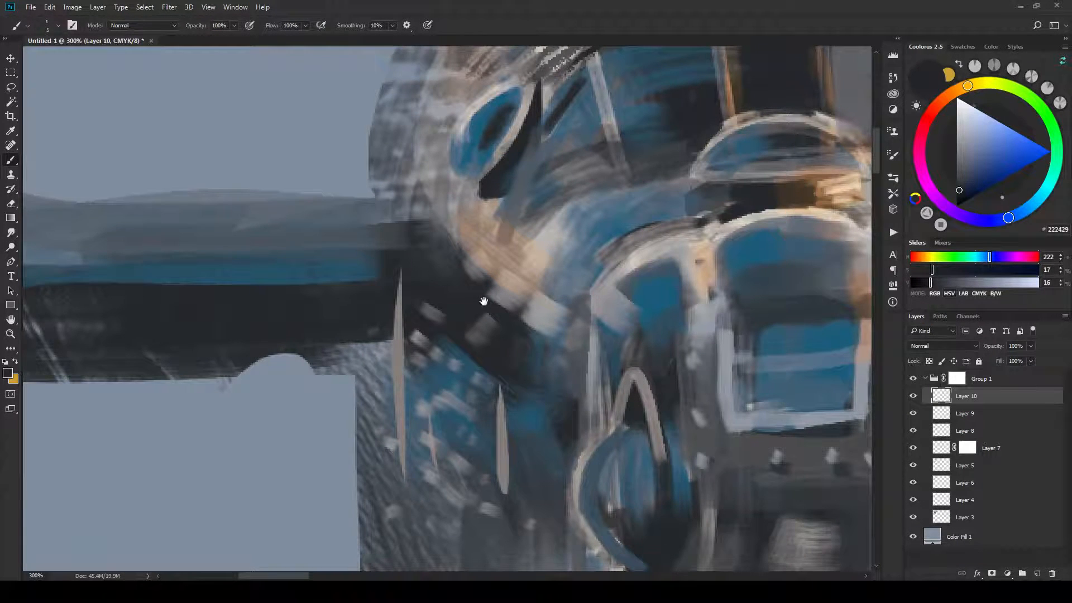
pyautogui.moveTo(484, 302); pyautogui.dragTo(433, 337)
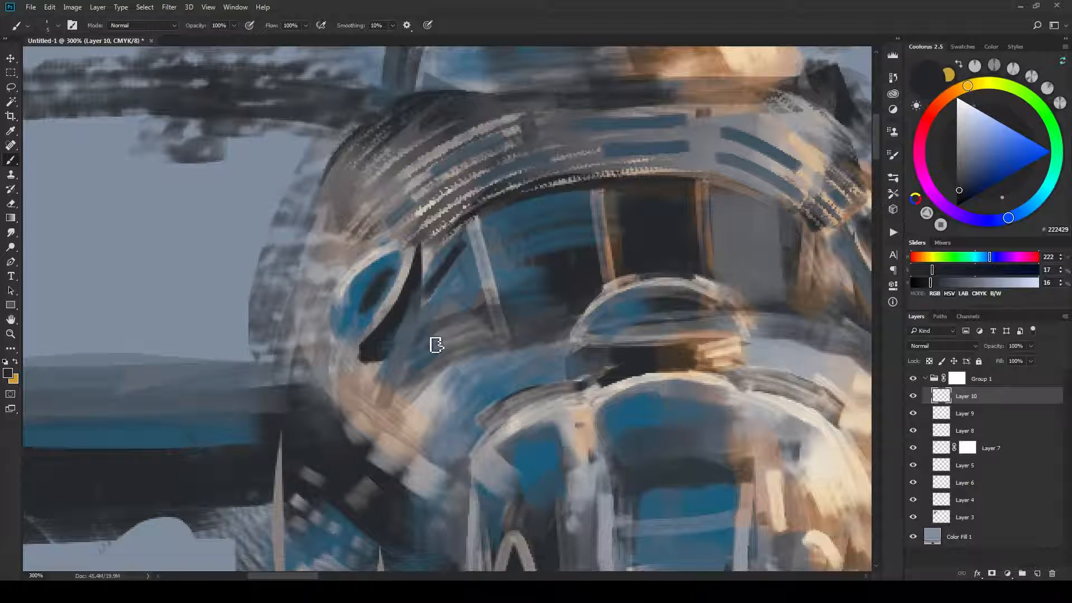
pyautogui.moveTo(484, 329); pyautogui.dragTo(387, 368)
pyautogui.moveTo(768, 260); pyautogui.dragTo(588, 249)
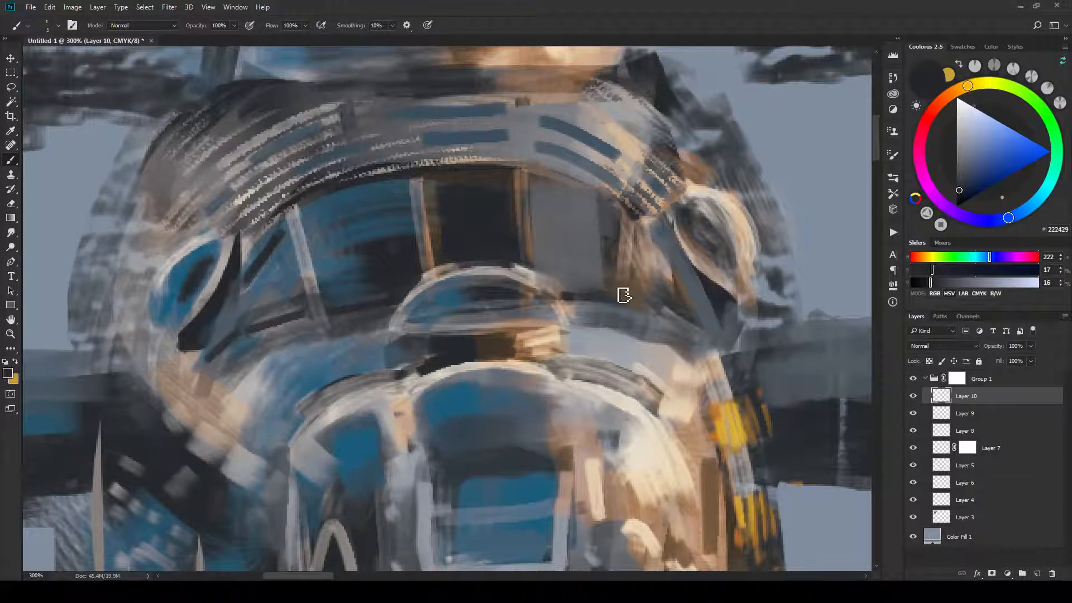
pyautogui.moveTo(285, 293); pyautogui.dragTo(650, 262)
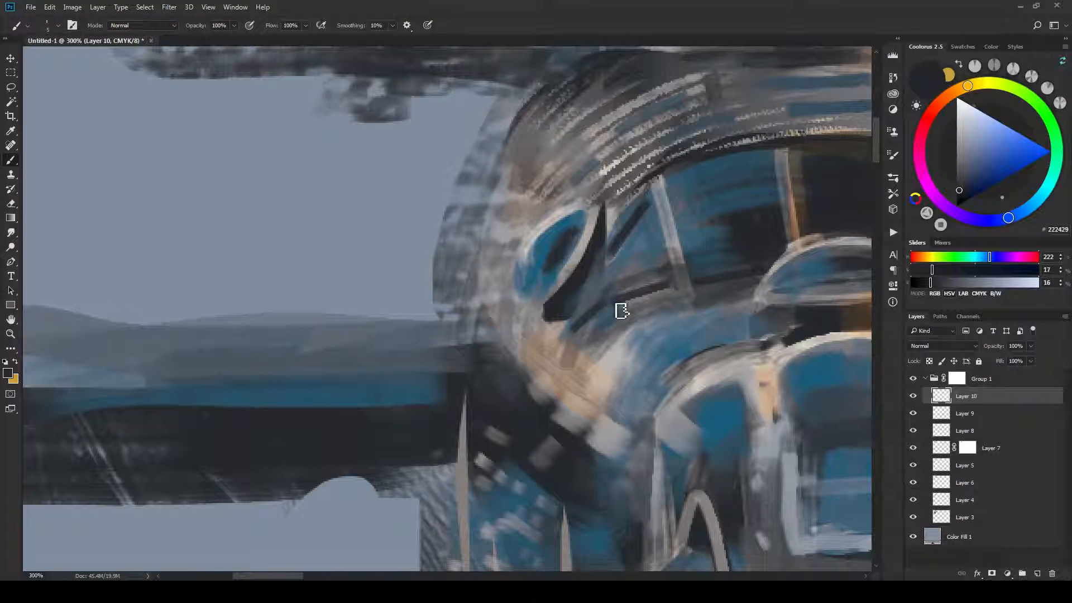
pyautogui.moveTo(605, 311)
pyautogui.mouseDown()
pyautogui.moveTo(569, 331)
pyautogui.moveTo(553, 382)
pyautogui.mouseUp()
pyautogui.moveTo(624, 234); pyautogui.dragTo(566, 330)
pyautogui.moveTo(708, 282)
pyautogui.mouseDown()
pyautogui.moveTo(555, 316)
pyautogui.moveTo(602, 339)
pyautogui.mouseUp()
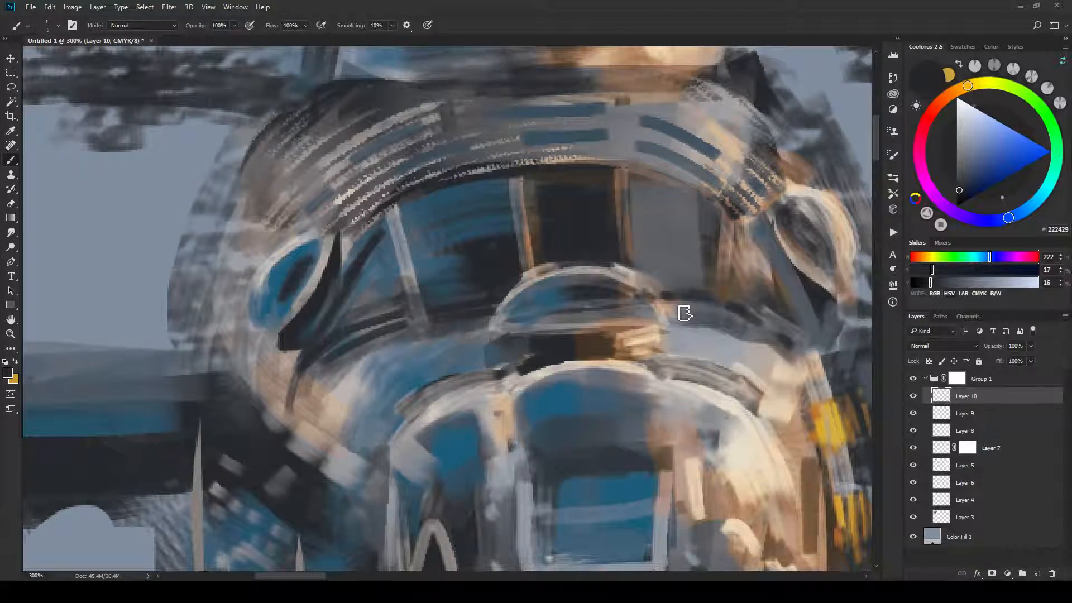
# Paint light frame strokes and dark brown shading around the cockpit's right side window.
pyautogui.moveTo(684, 313); pyautogui.dragTo(609, 310)
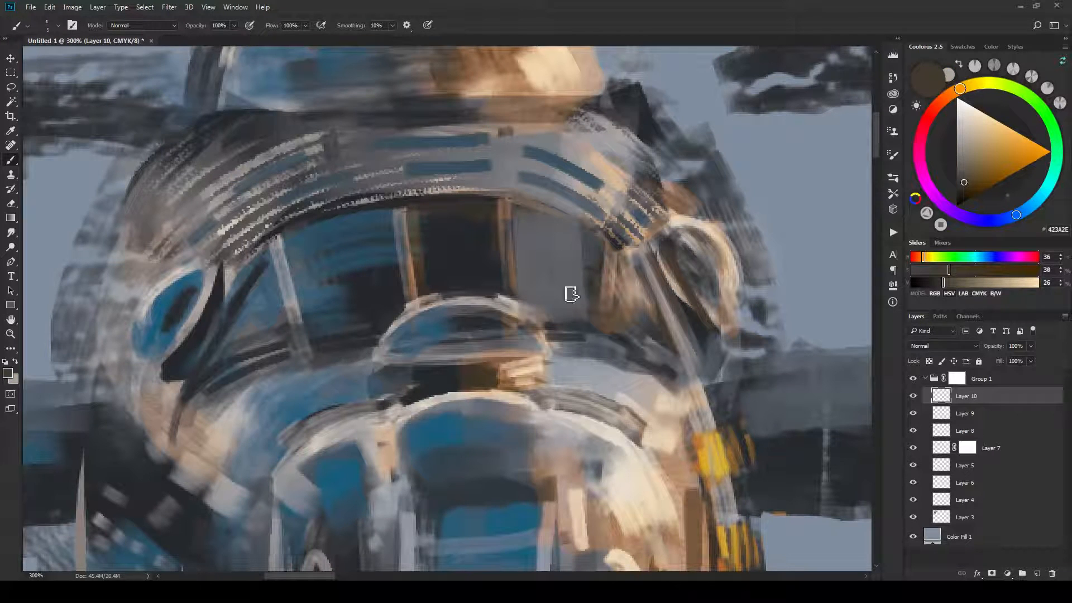
pyautogui.moveTo(610, 294)
pyautogui.mouseDown()
pyautogui.moveTo(619, 277)
pyautogui.moveTo(621, 298)
pyautogui.mouseUp()
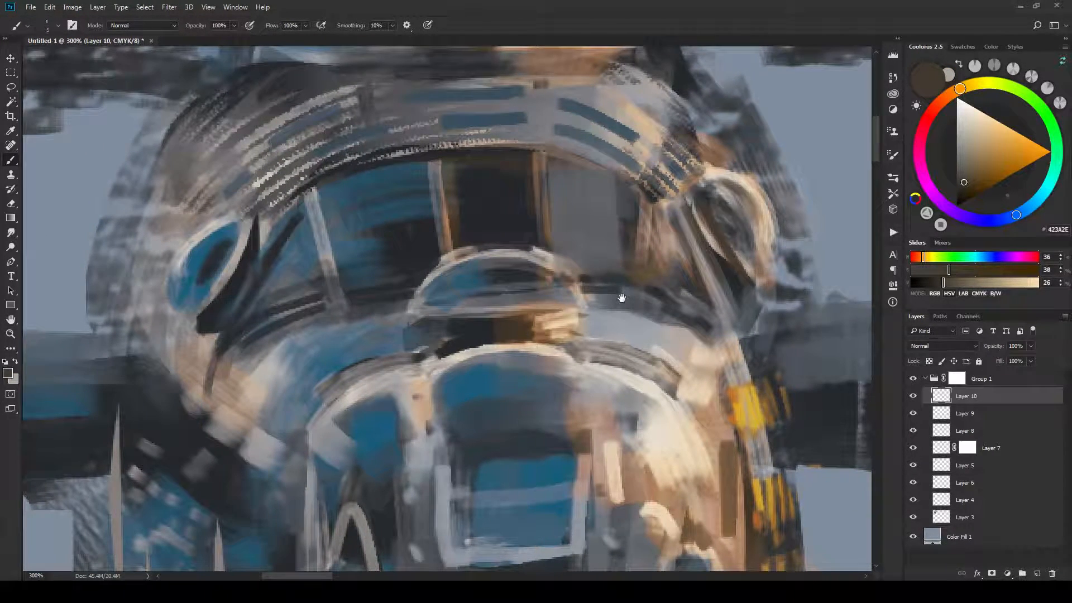
pyautogui.moveTo(621, 297)
pyautogui.mouseDown()
pyautogui.moveTo(670, 292)
pyautogui.moveTo(666, 302)
pyautogui.mouseUp()
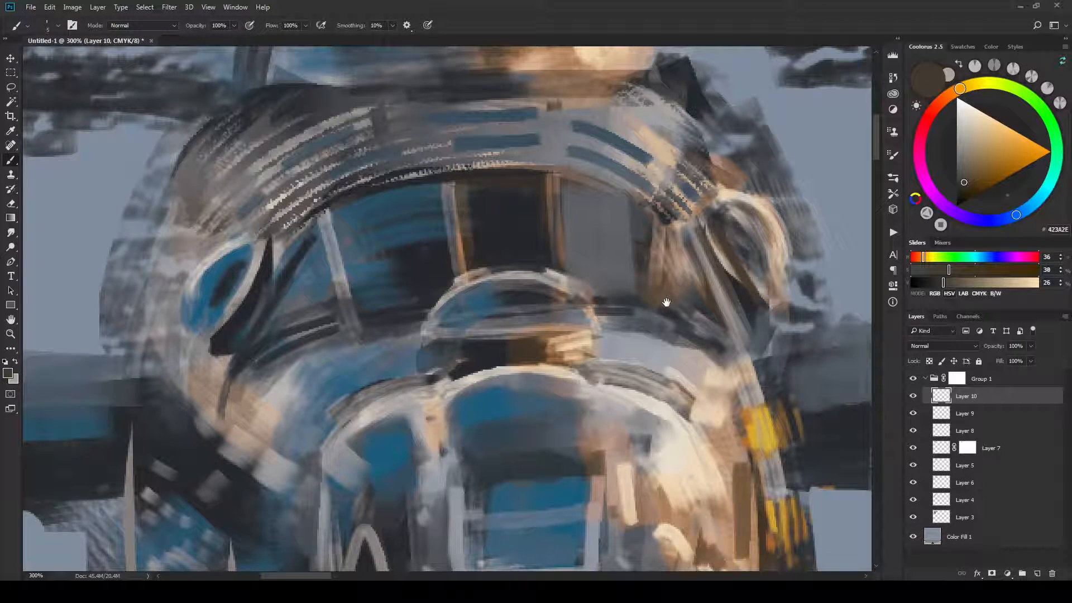
# Add a layer and, with a larger brush in a muted blue-violet (hue 230, saturation 29, brightness 58), dab a pilot's head into the right windscreen pane.
pyautogui.hotkey('ctrl', 'shift', 'alt', 'n')
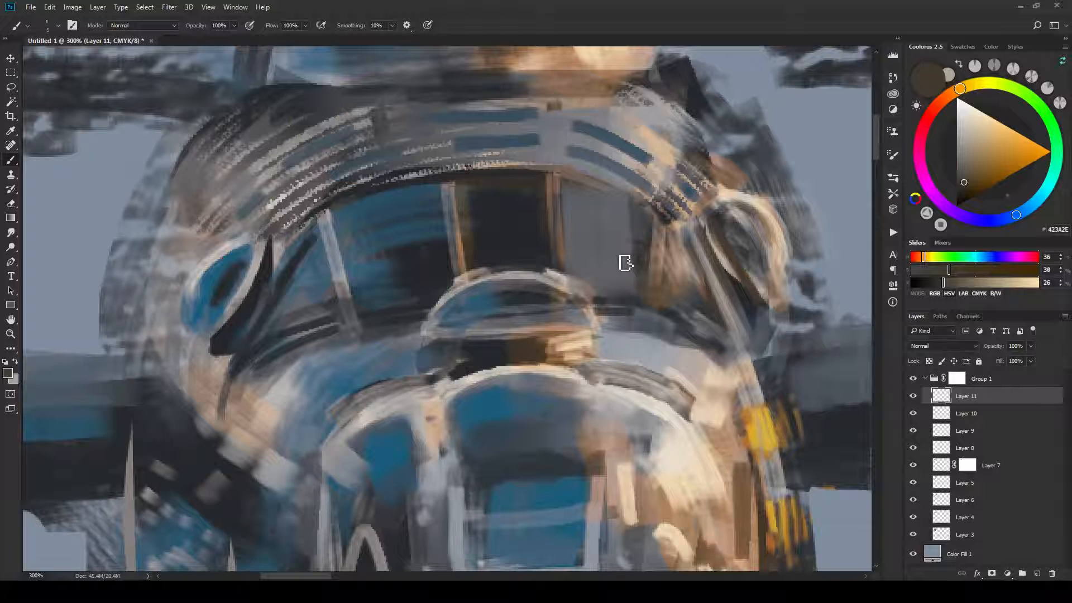
pyautogui.press(']')
pyautogui.press(']')
pyautogui.press(']')
pyautogui.press(']')
pyautogui.press(']')
pyautogui.keyDown('alt'); pyautogui.click(599, 262); pyautogui.keyUp('alt')
pyautogui.click(968, 164)
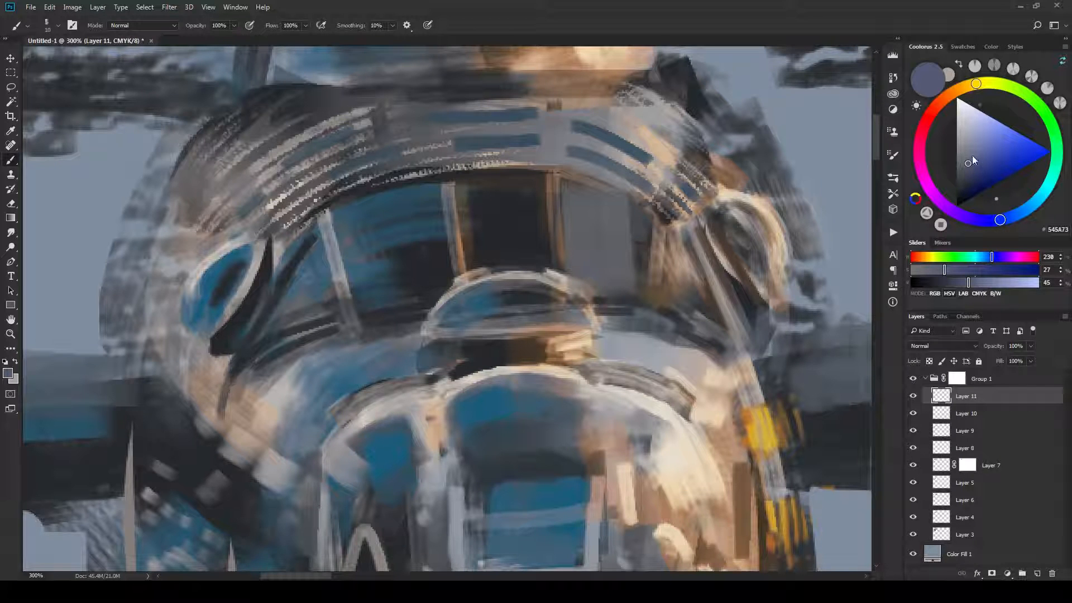
pyautogui.moveTo(972, 156); pyautogui.dragTo(972, 152)
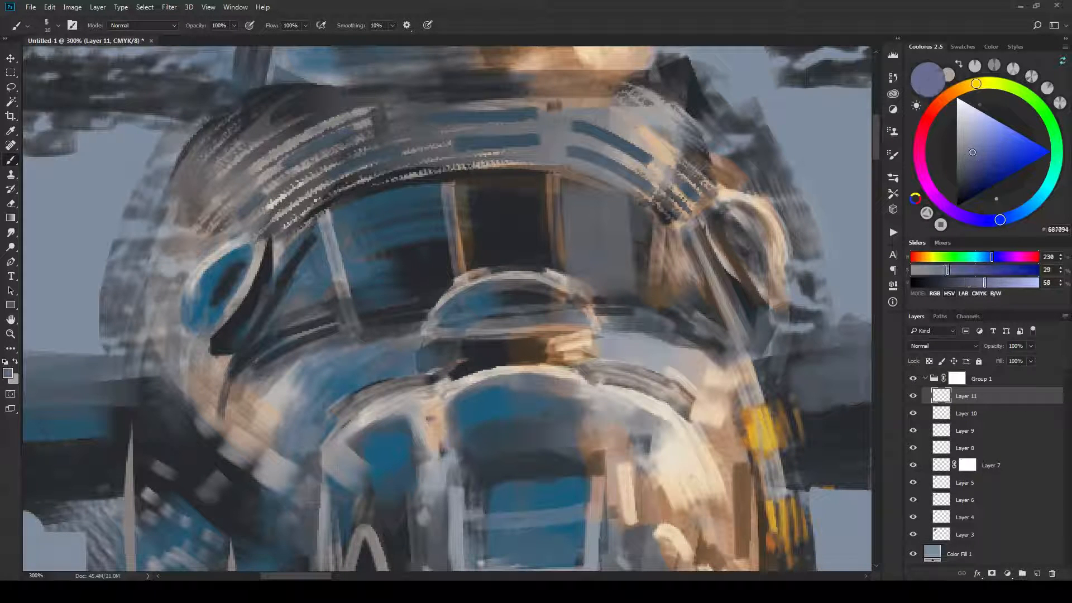
pyautogui.click(602, 254)
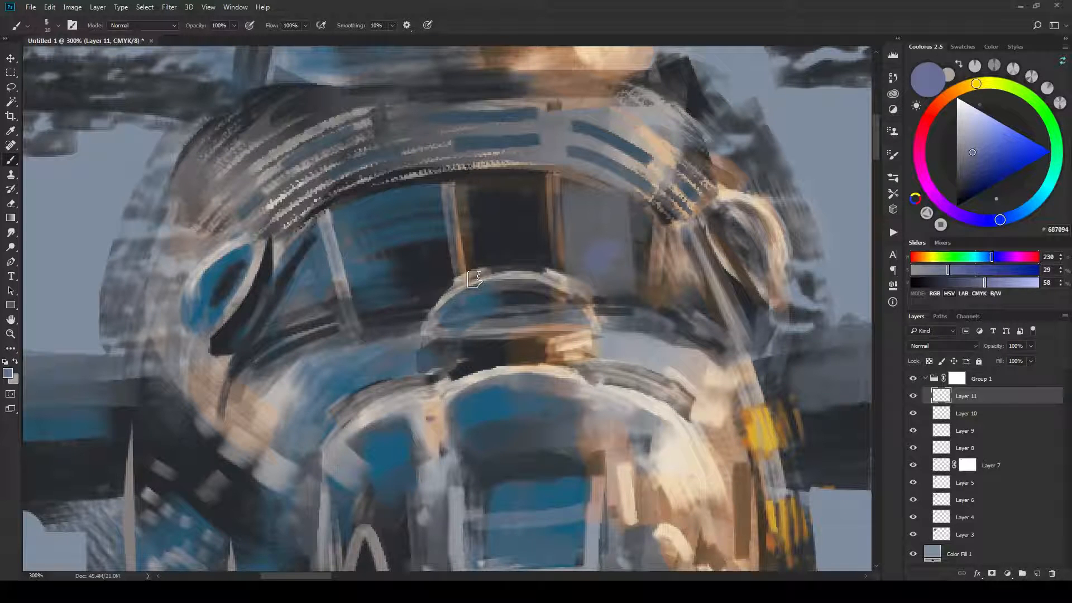
# Paint the two pilots' faces behind the windscreen with a smaller brush in a pale skin pink (hue 13, saturation 23, brightness 78).
pyautogui.click(964, 86)
pyautogui.moveTo(964, 85); pyautogui.dragTo(936, 99)
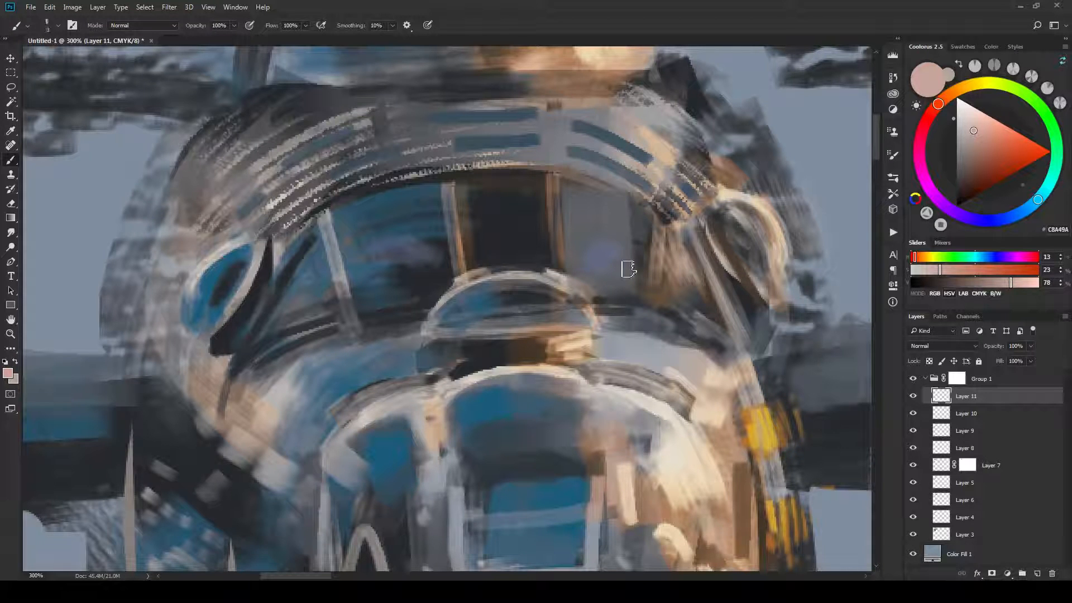
pyautogui.press('[')
pyautogui.press('[')
pyautogui.press('[')
pyautogui.press('[')
pyautogui.press('[')
pyautogui.moveTo(615, 247); pyautogui.dragTo(637, 258)
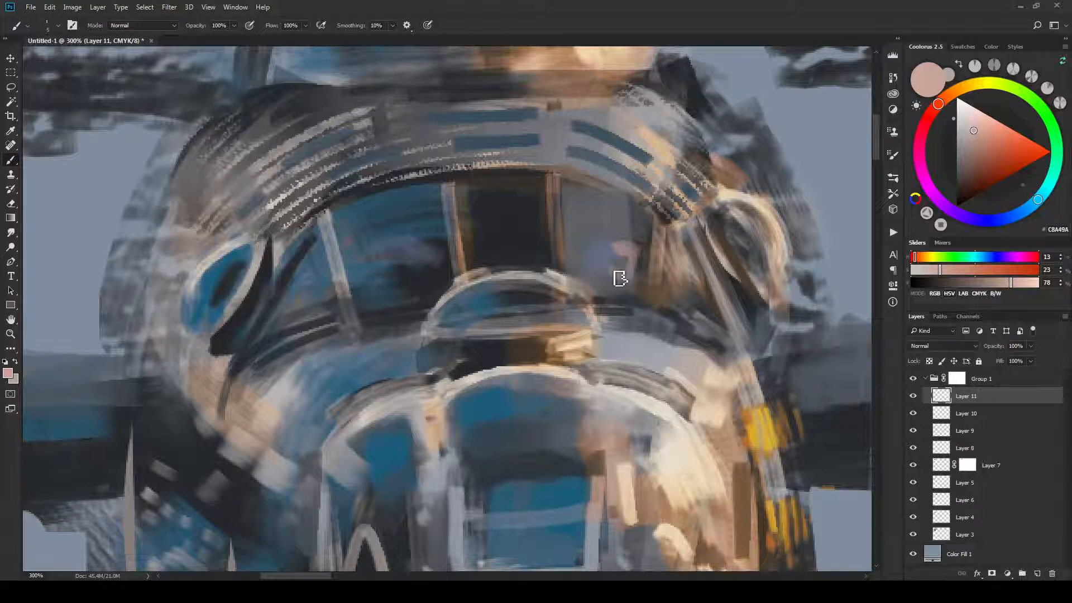
pyautogui.moveTo(410, 270); pyautogui.dragTo(422, 279)
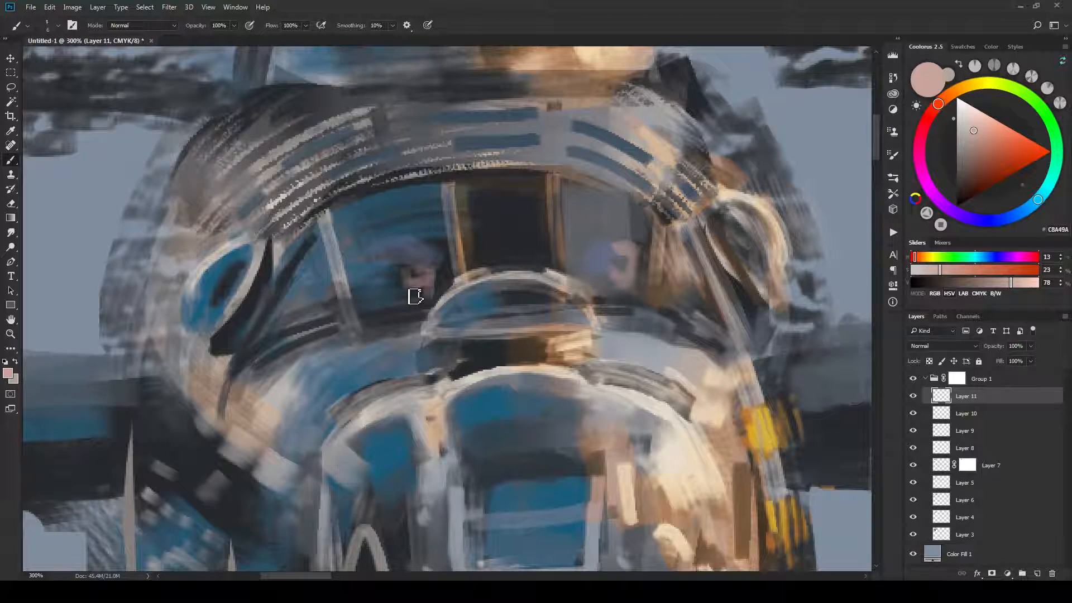
pyautogui.moveTo(413, 296); pyautogui.dragTo(424, 296)
pyautogui.moveTo(638, 257)
pyautogui.mouseDown()
pyautogui.moveTo(612, 263)
pyautogui.moveTo(622, 286)
pyautogui.mouseUp()
# Sample near-black and grey tones from the windscreen and refine the shading of the panes around the pilots.
pyautogui.keyDown('alt'); pyautogui.click(502, 222); pyautogui.keyUp('alt')
pyautogui.click(959, 194)
pyautogui.click(960, 194)
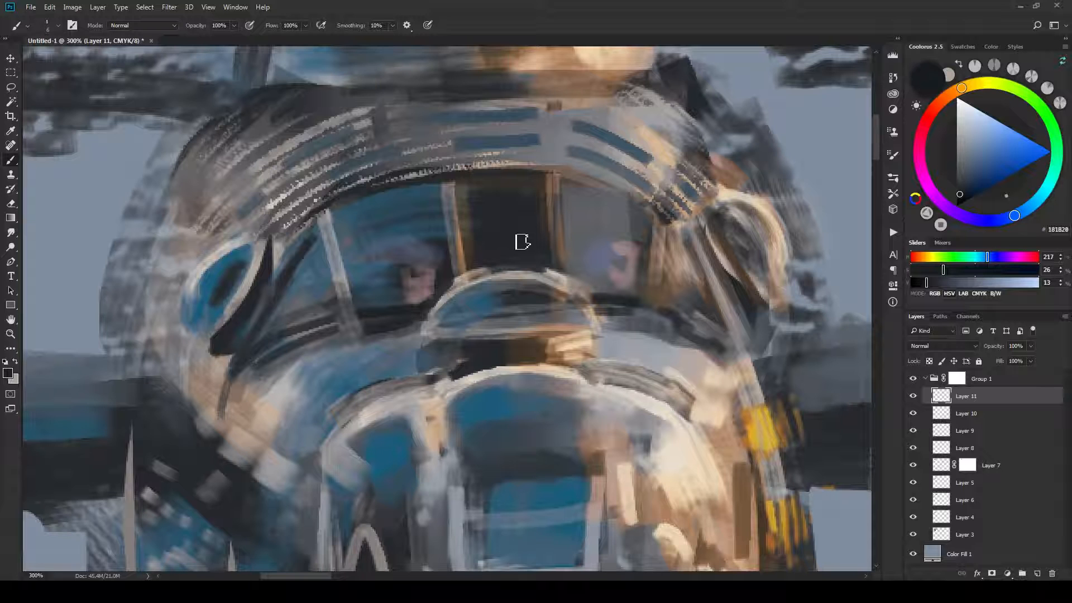
pyautogui.keyDown('alt'); pyautogui.click(606, 219); pyautogui.keyUp('alt')
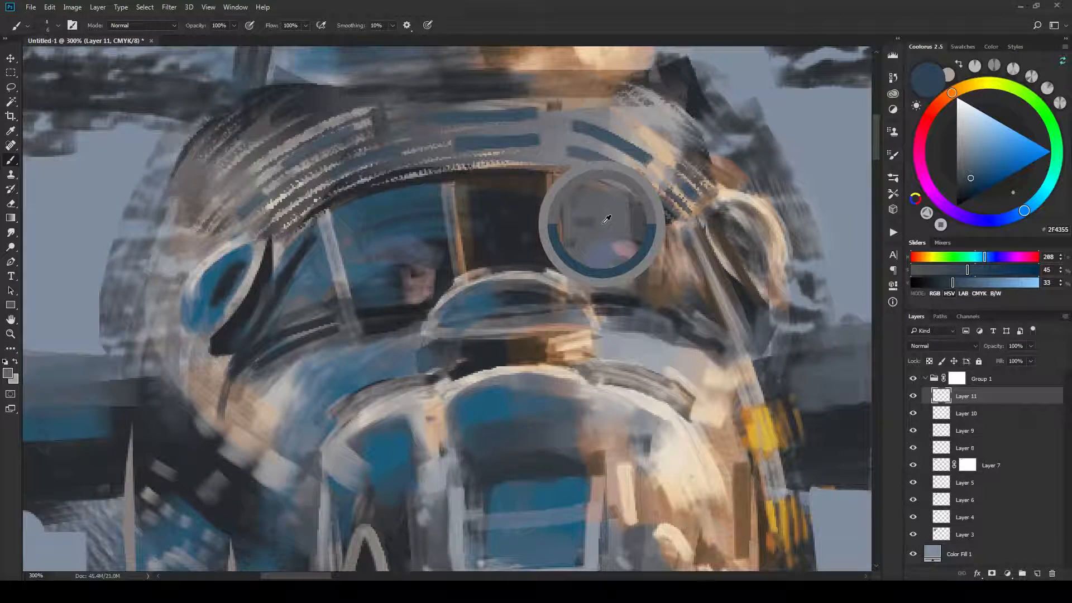
pyautogui.moveTo(607, 218); pyautogui.dragTo(513, 235)
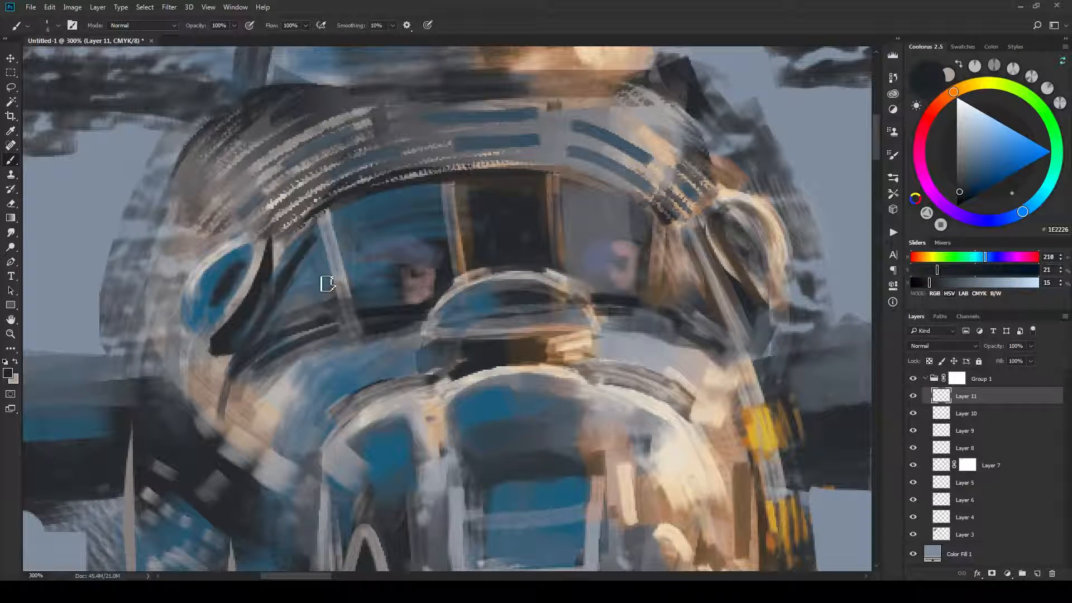
# Collapse Group 1 and move the whole plane painting down and right, away from the canvas corner.
pyautogui.moveTo(349, 356); pyautogui.dragTo(285, 224)
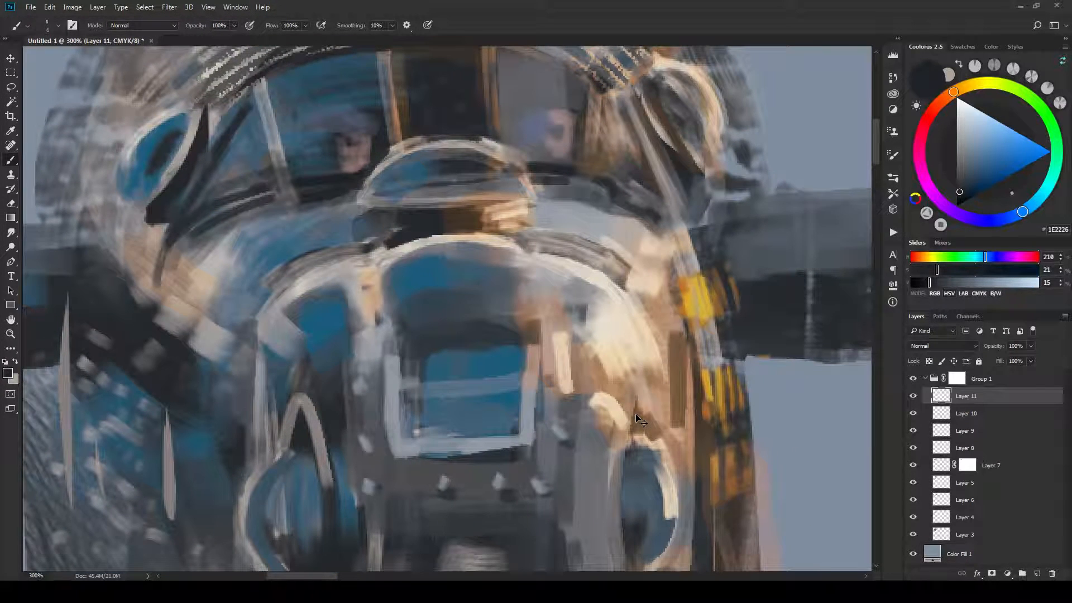
pyautogui.hotkey('ctrl', '-')
pyautogui.hotkey('ctrl', '-')
pyautogui.hotkey('ctrl', '-')
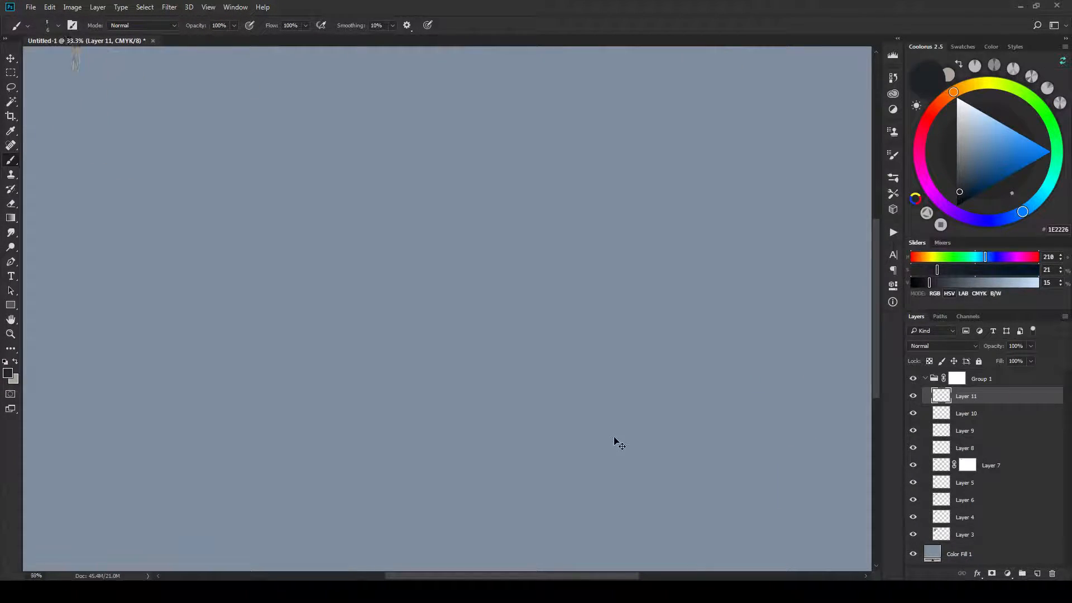
pyautogui.moveTo(614, 443); pyautogui.dragTo(590, 335)
pyautogui.click(956, 378)
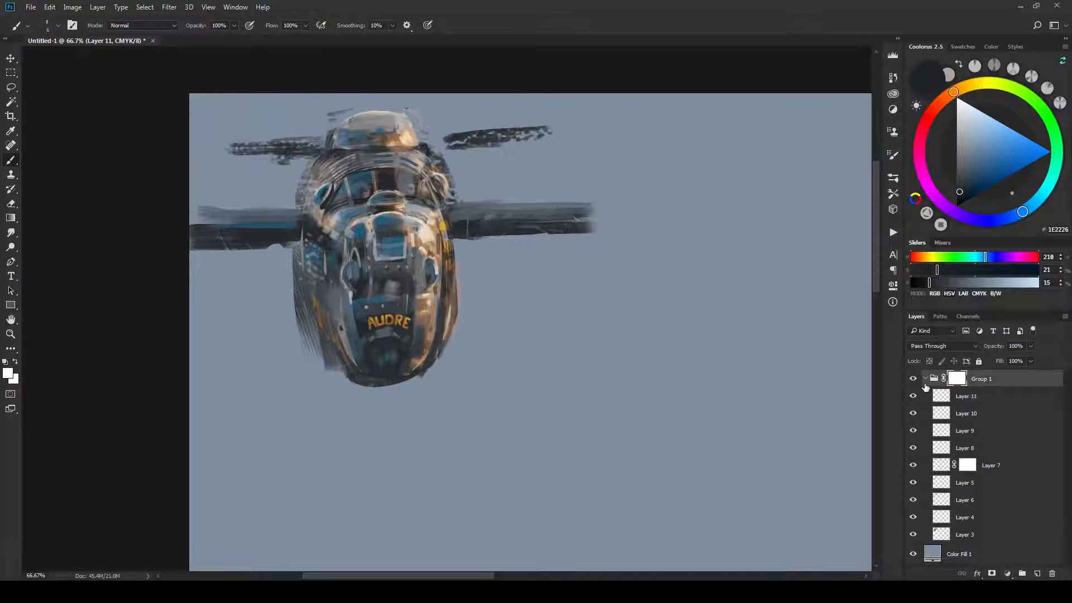
pyautogui.click(925, 378)
pyautogui.press('v')
pyautogui.moveTo(443, 254)
pyautogui.mouseDown()
pyautogui.moveTo(584, 302)
pyautogui.moveTo(619, 340)
pyautogui.moveTo(529, 258)
pyautogui.moveTo(475, 265)
pyautogui.moveTo(467, 254)
pyautogui.moveTo(488, 245)
pyautogui.mouseUp()
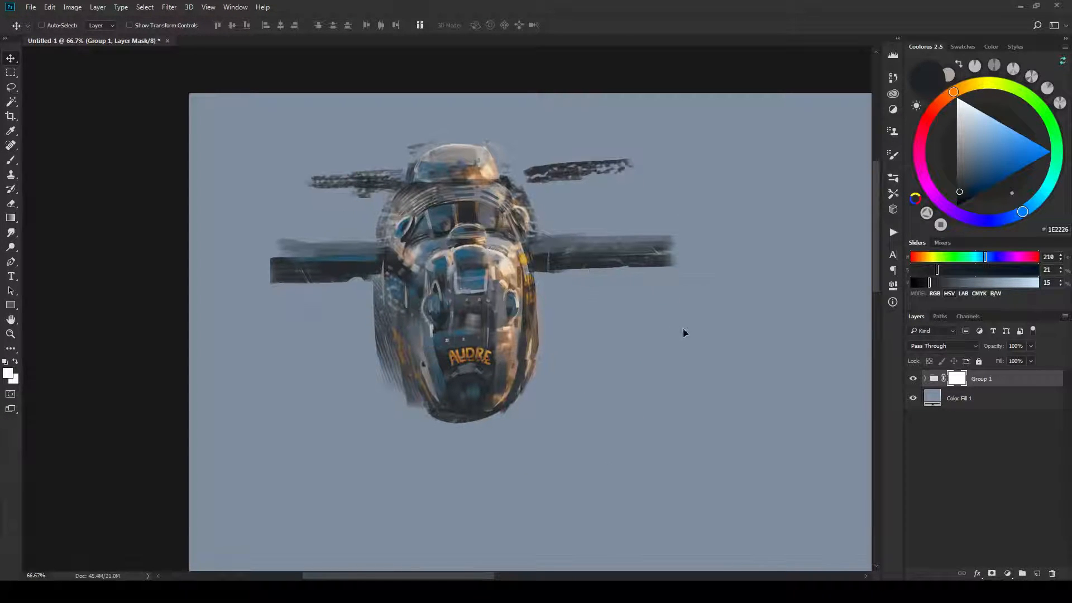
# Merge Group 1 into a single layer and apply its layer mask.
pyautogui.moveTo(703, 364); pyautogui.dragTo(643, 354)
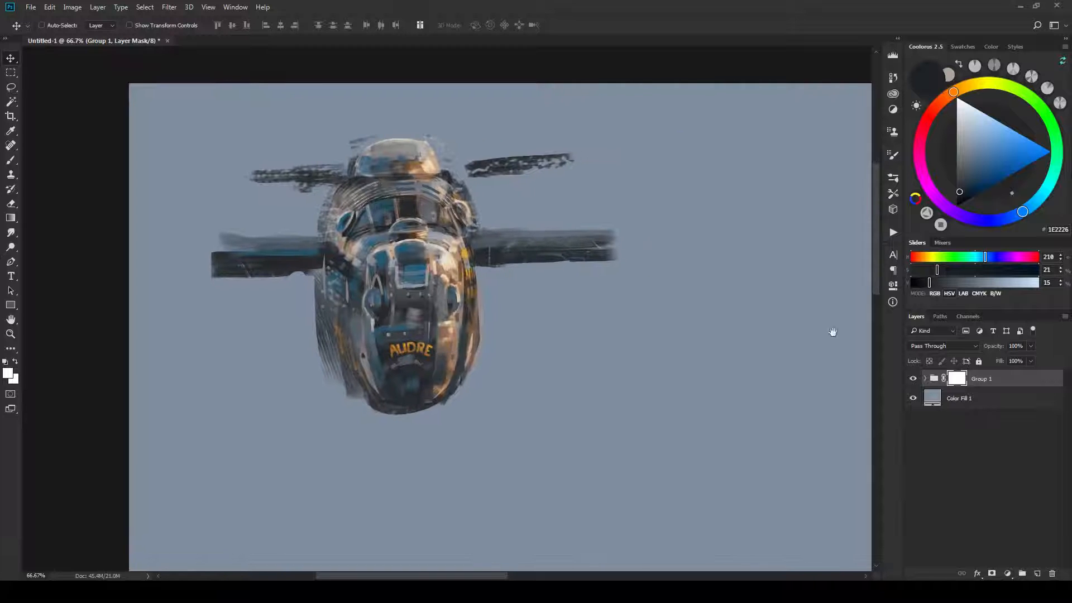
pyautogui.rightClick(1008, 382)
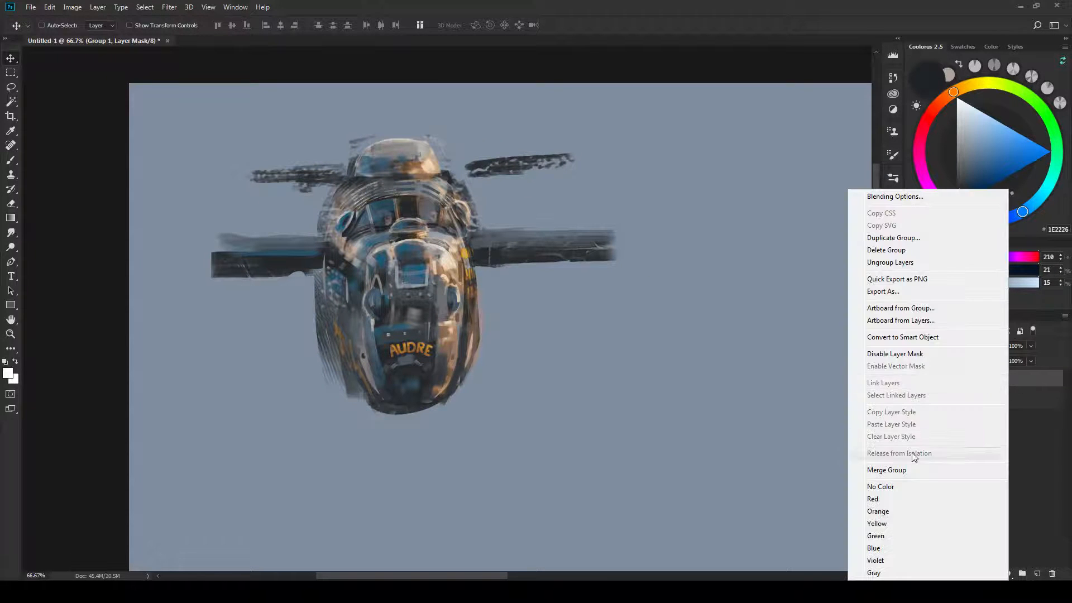
pyautogui.click(915, 470)
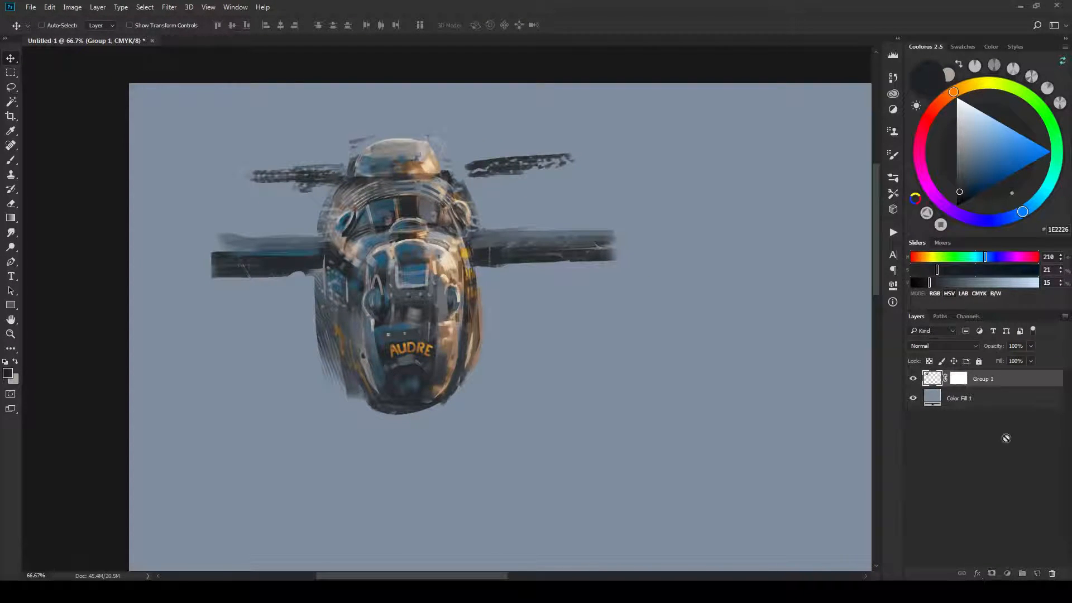
pyautogui.rightClick(961, 381)
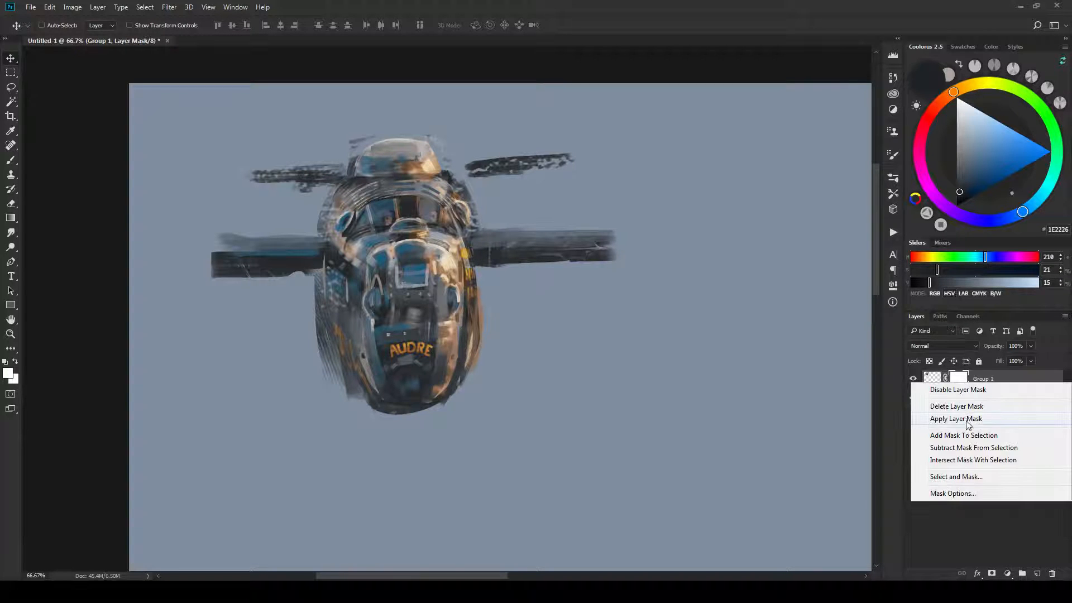
pyautogui.click(958, 419)
# Smudge the outer ends of both wings and the propeller blades at 92% strength so they fade into the background.
pyautogui.press('r')
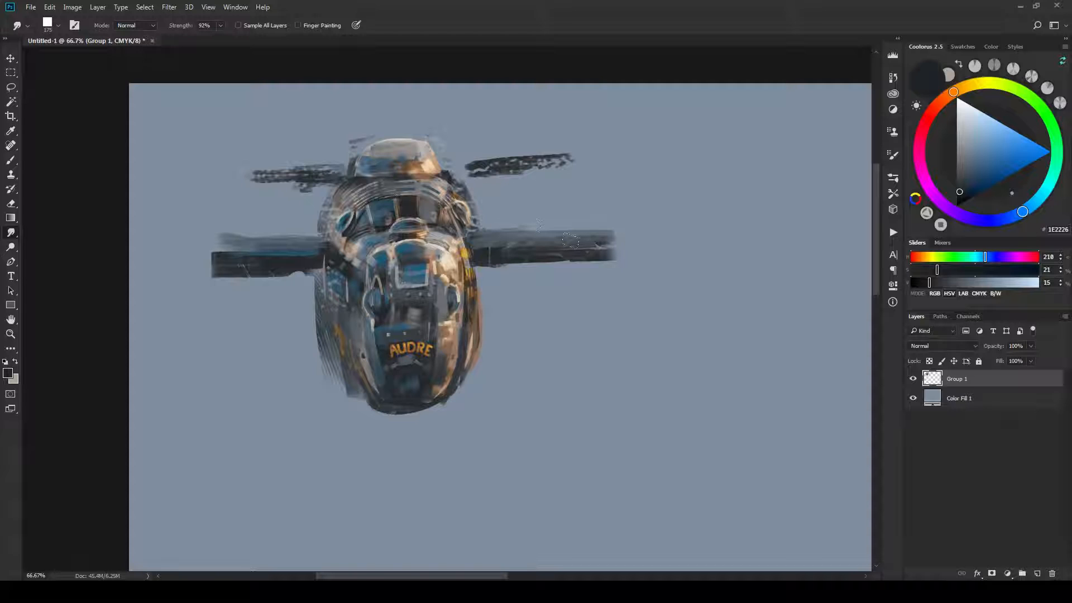
pyautogui.moveTo(616, 229)
pyautogui.mouseDown()
pyautogui.moveTo(562, 243)
pyautogui.moveTo(543, 230)
pyautogui.moveTo(541, 254)
pyautogui.mouseUp()
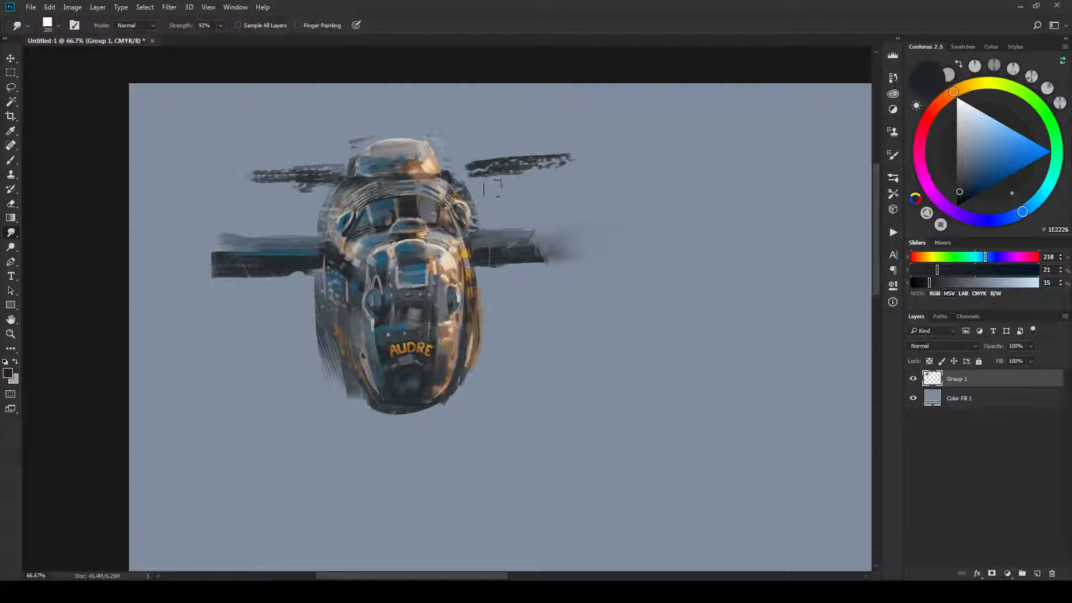
pyautogui.moveTo(218, 243)
pyautogui.mouseDown()
pyautogui.moveTo(185, 258)
pyautogui.moveTo(223, 262)
pyautogui.moveTo(218, 231)
pyautogui.moveTo(246, 258)
pyautogui.moveTo(207, 262)
pyautogui.mouseUp()
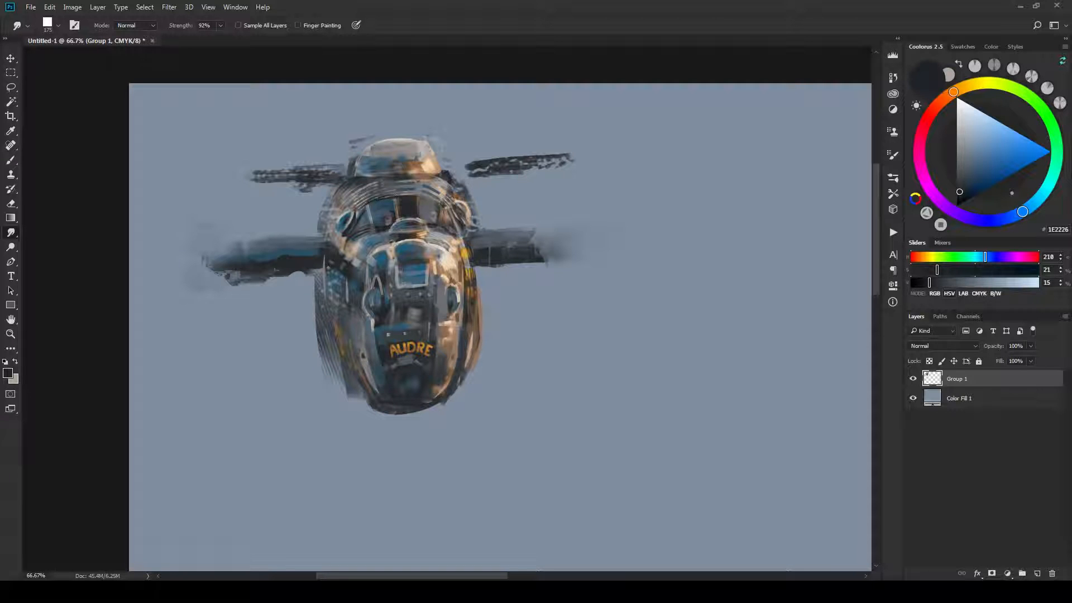
pyautogui.moveTo(273, 271)
pyautogui.mouseDown()
pyautogui.moveTo(221, 273)
pyautogui.moveTo(228, 276)
pyautogui.mouseUp()
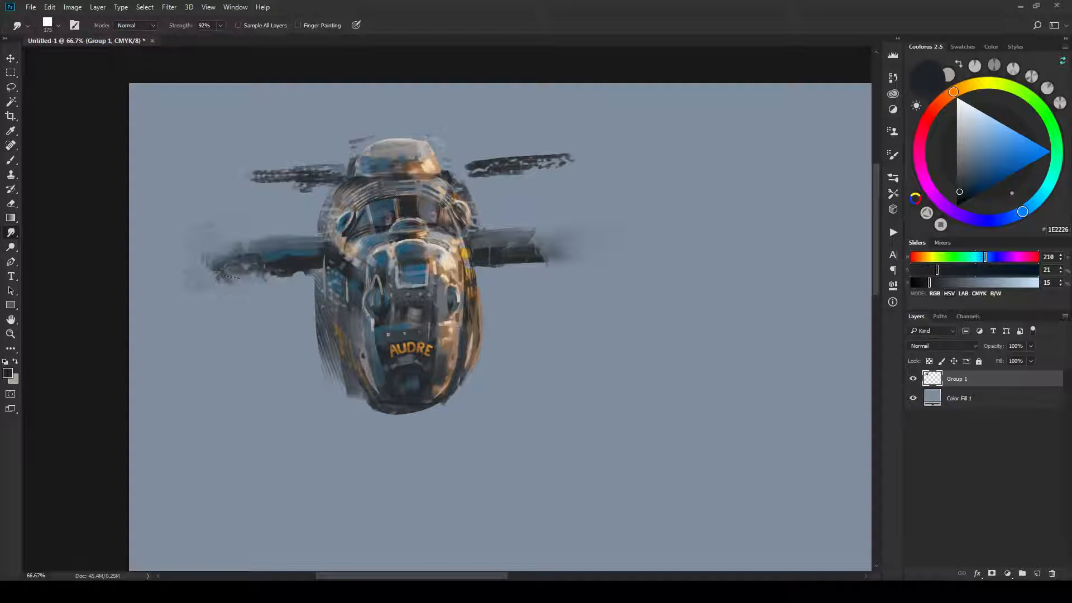
pyautogui.moveTo(261, 177); pyautogui.dragTo(226, 171)
pyautogui.moveTo(578, 161); pyautogui.dragTo(478, 166)
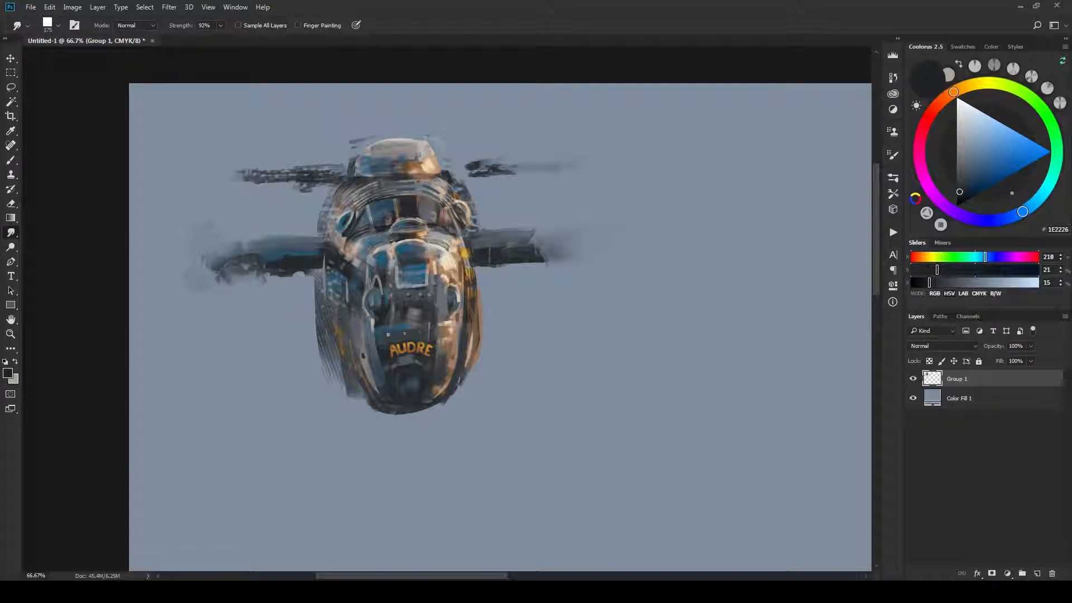
# Smudge the bomber's right-hand wing outward so that it extends further and its tip fades into the background.
pyautogui.moveTo(522, 250)
pyautogui.mouseDown()
pyautogui.moveTo(609, 243)
pyautogui.moveTo(585, 237)
pyautogui.moveTo(594, 254)
pyautogui.mouseUp()
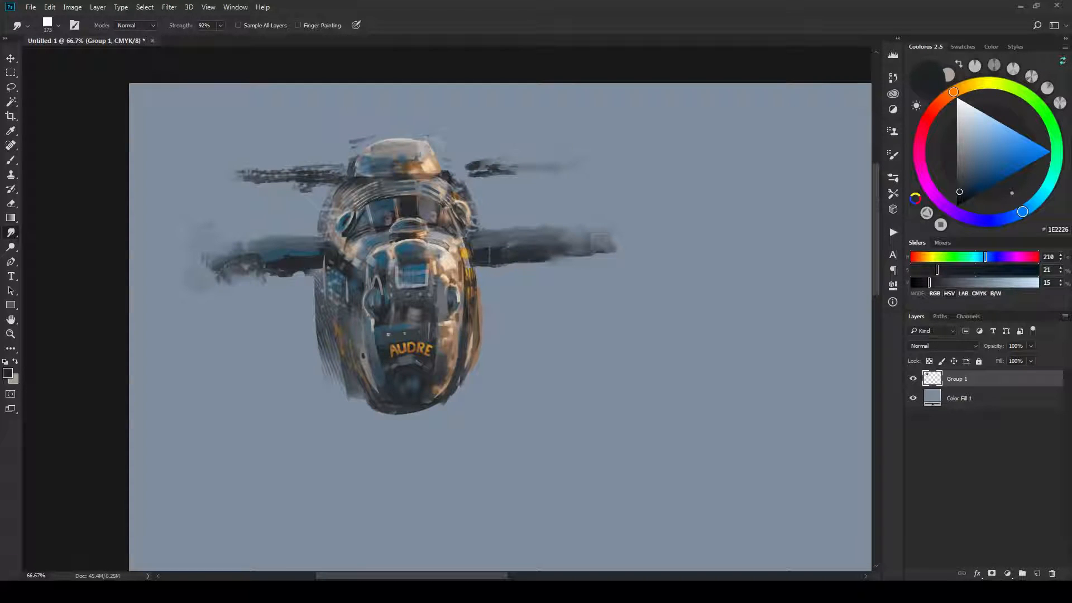
pyautogui.moveTo(605, 420); pyautogui.dragTo(603, 427)
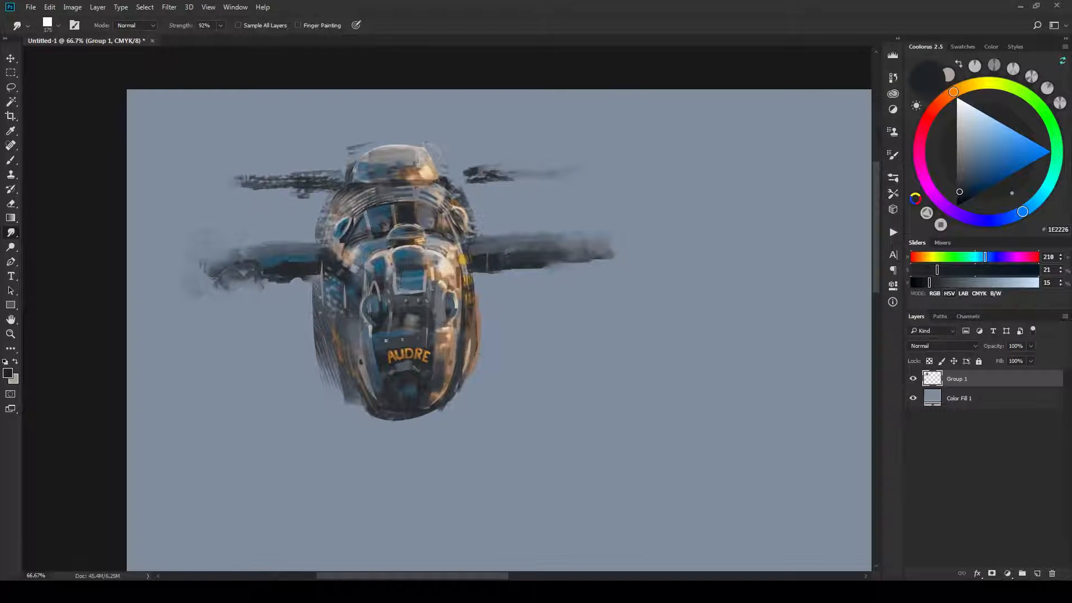
pyautogui.moveTo(528, 338); pyautogui.dragTo(522, 338)
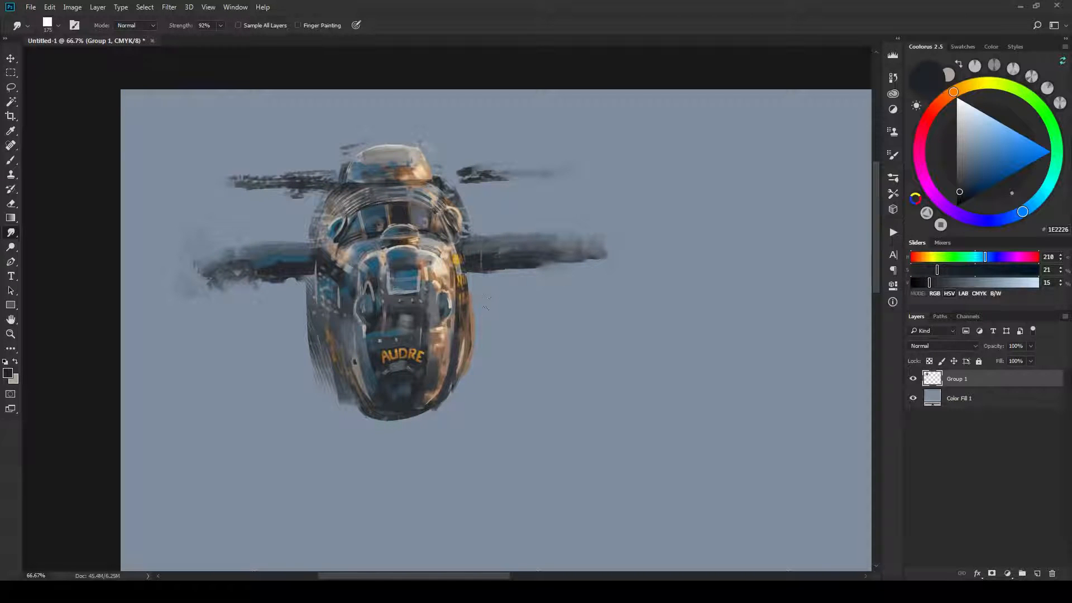
# Smudge the fuselage outline on both sides of the cockpit and around the top of the bomber to soften its edges.
pyautogui.moveTo(478, 242); pyautogui.dragTo(468, 230)
pyautogui.moveTo(453, 196); pyautogui.dragTo(443, 180)
pyautogui.press(']')
pyautogui.moveTo(326, 225)
pyautogui.mouseDown()
pyautogui.moveTo(304, 231)
pyautogui.moveTo(316, 213)
pyautogui.mouseUp()
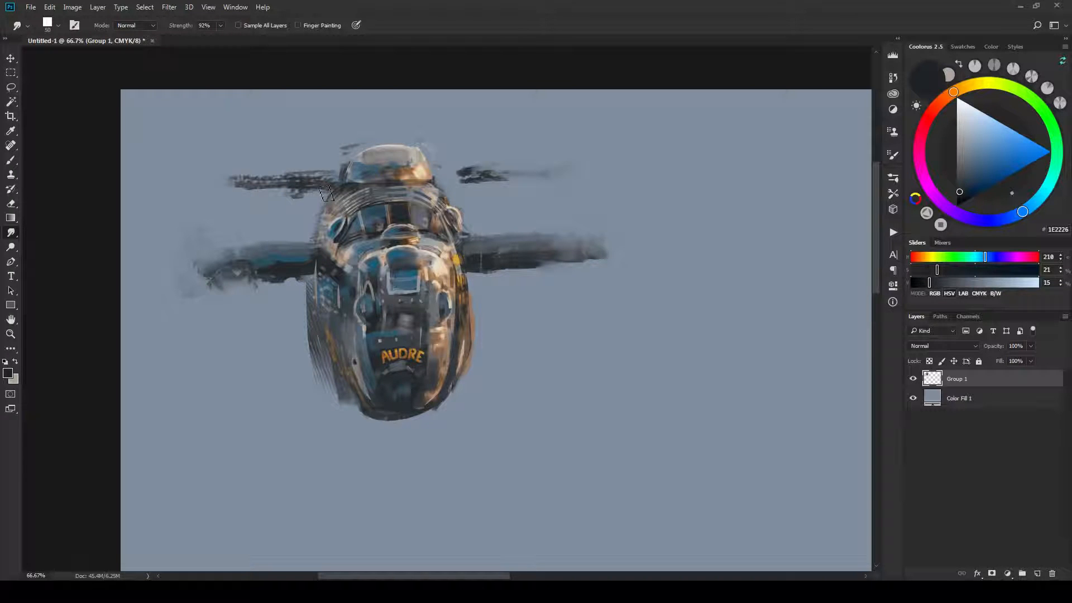
pyautogui.moveTo(354, 176); pyautogui.dragTo(346, 162)
# Add a new empty layer above Group 1 and make room for a second aircraft beside the bomber.
pyautogui.scroll(-4, 547, 195)
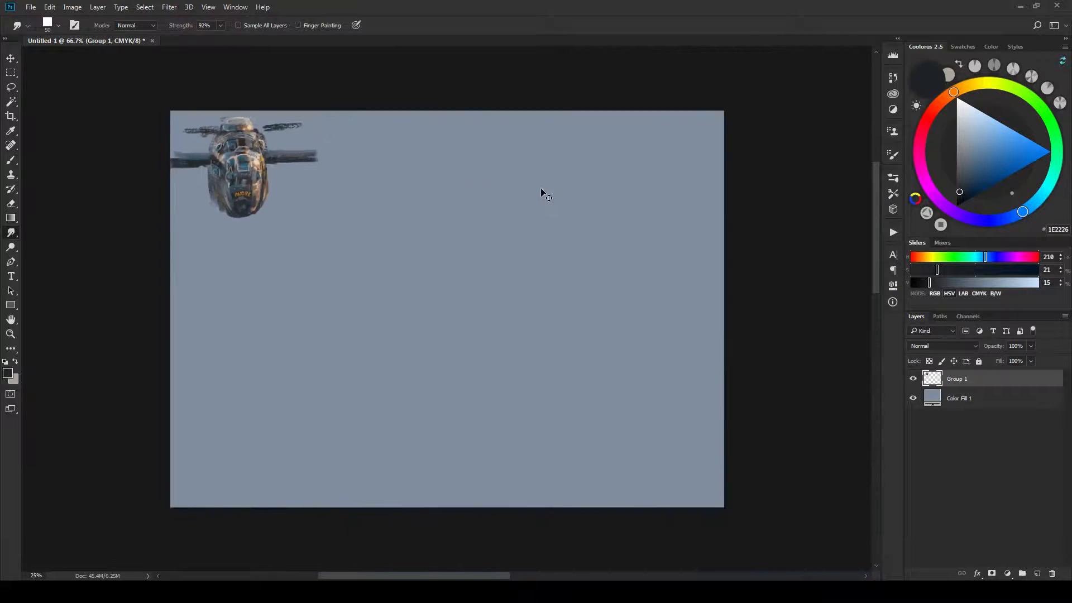
pyautogui.hotkey('ctrl', '+')
pyautogui.hotkey('ctrl', '+')
pyautogui.hotkey('ctrl', '+')
pyautogui.moveTo(531, 339); pyautogui.dragTo(541, 287)
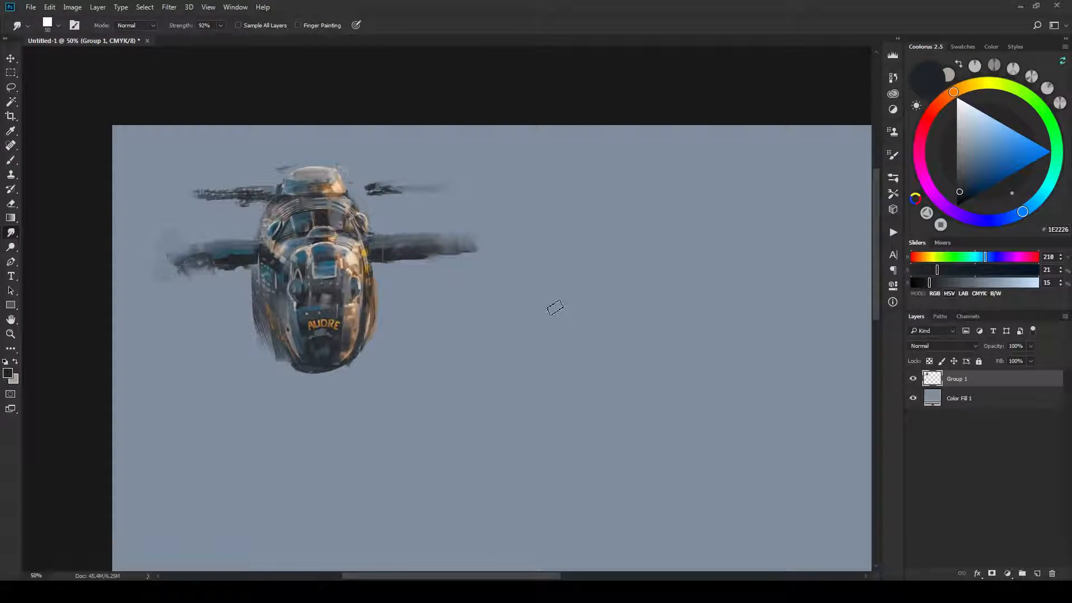
pyautogui.click(1037, 575)
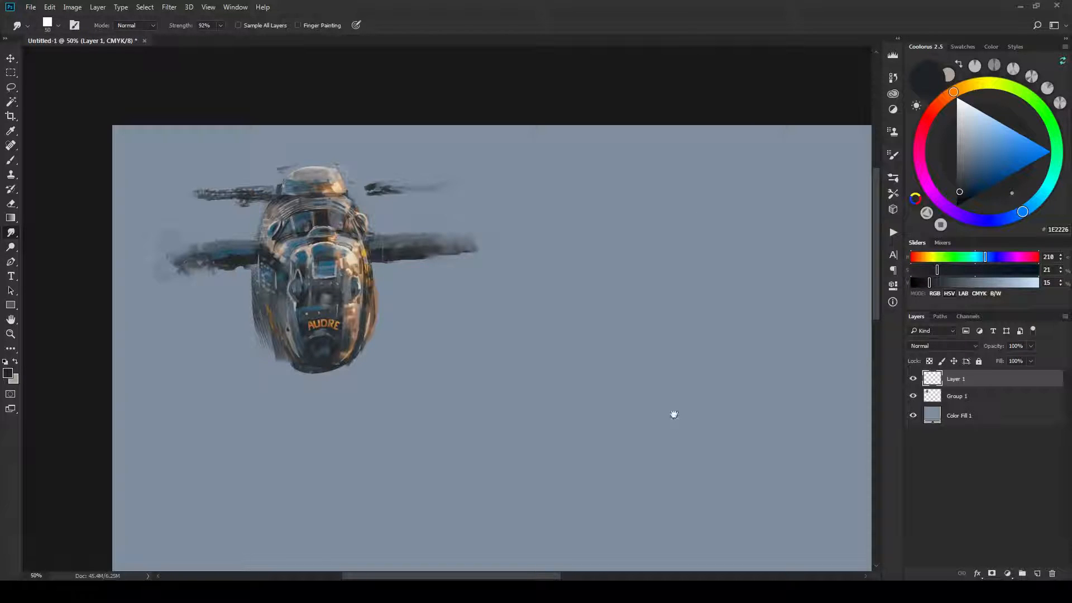
pyautogui.moveTo(672, 411)
pyautogui.mouseDown()
pyautogui.moveTo(647, 366)
pyautogui.moveTo(655, 343)
pyautogui.mouseUp()
# Block in the main body mass of a helicopter beside the bomber with the Brush in dark grey-green #384949.
pyautogui.press('b')
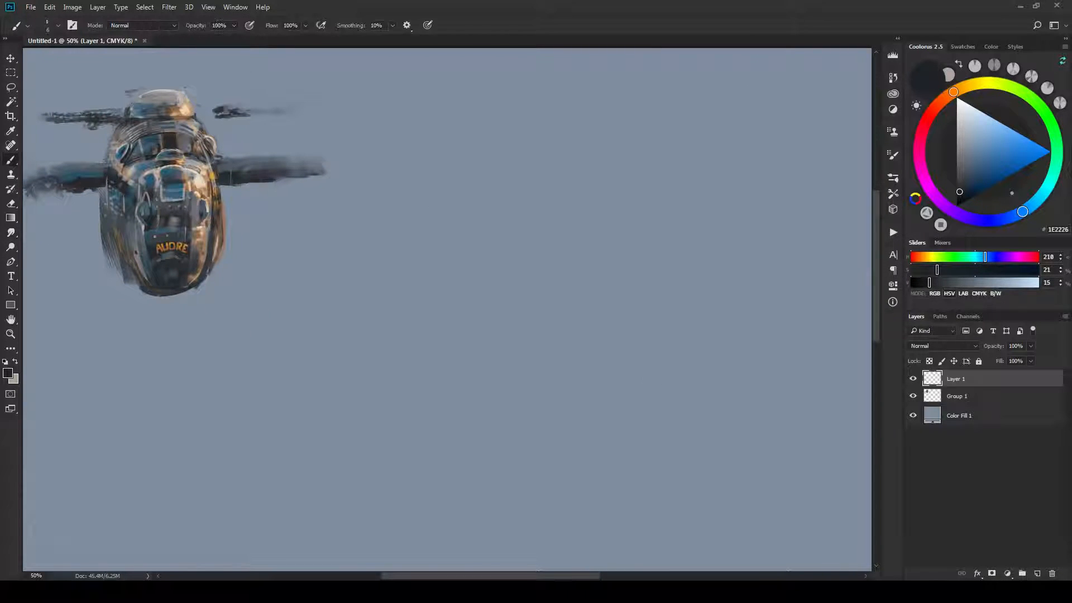
pyautogui.press('.')
pyautogui.moveTo(969, 177); pyautogui.dragTo(963, 169)
pyautogui.moveTo(1020, 213); pyautogui.dragTo(1047, 186)
pyautogui.moveTo(959, 171); pyautogui.dragTo(962, 179)
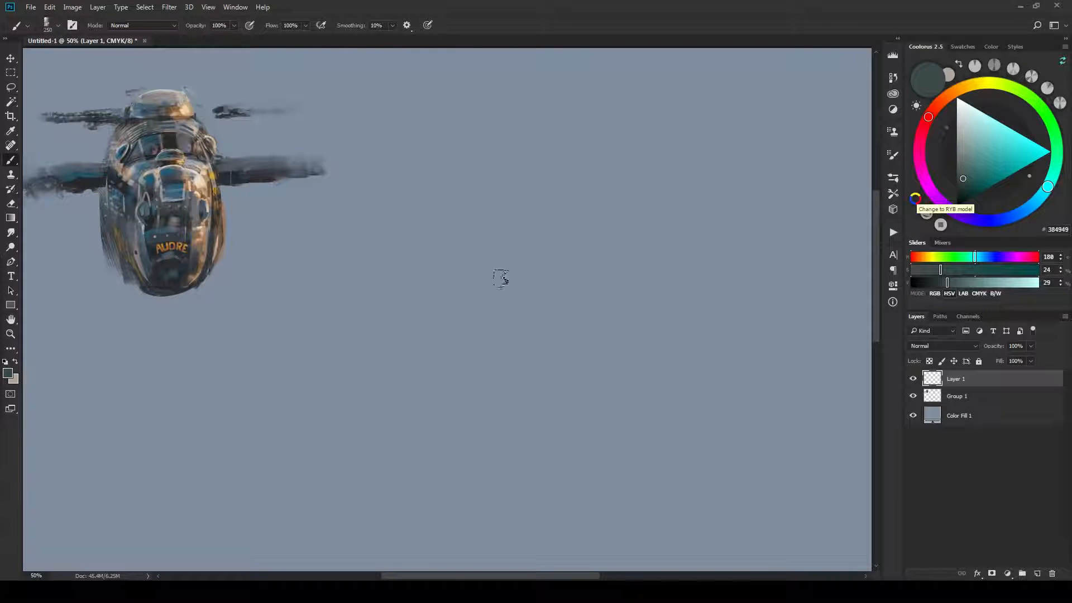
pyautogui.moveTo(561, 192); pyautogui.dragTo(522, 332)
pyautogui.moveTo(547, 193)
pyautogui.mouseDown()
pyautogui.moveTo(536, 256)
pyautogui.moveTo(602, 217)
pyautogui.moveTo(589, 217)
pyautogui.moveTo(580, 196)
pyautogui.moveTo(641, 236)
pyautogui.moveTo(643, 198)
pyautogui.moveTo(552, 207)
pyautogui.moveTo(558, 217)
pyautogui.moveTo(542, 221)
pyautogui.moveTo(526, 199)
pyautogui.moveTo(503, 232)
pyautogui.moveTo(514, 245)
pyautogui.moveTo(503, 247)
pyautogui.moveTo(550, 280)
pyautogui.mouseUp()
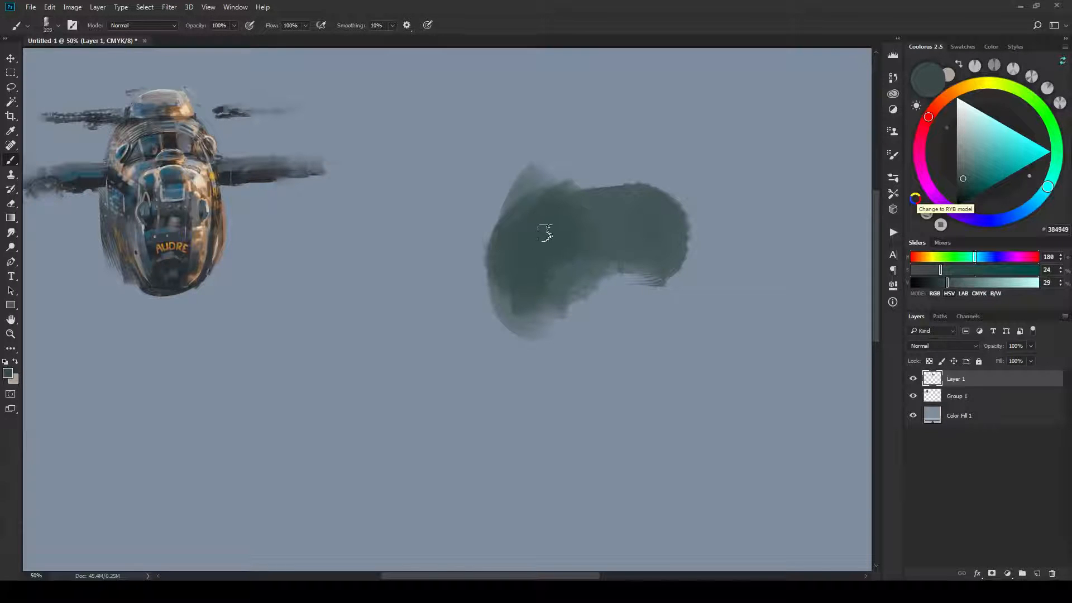
# Erase the stray paint along the body's upper left edge and extend the mass downward at its lower left.
pyautogui.press('e')
pyautogui.moveTo(581, 161)
pyautogui.mouseDown()
pyautogui.moveTo(468, 231)
pyautogui.moveTo(583, 160)
pyautogui.mouseUp()
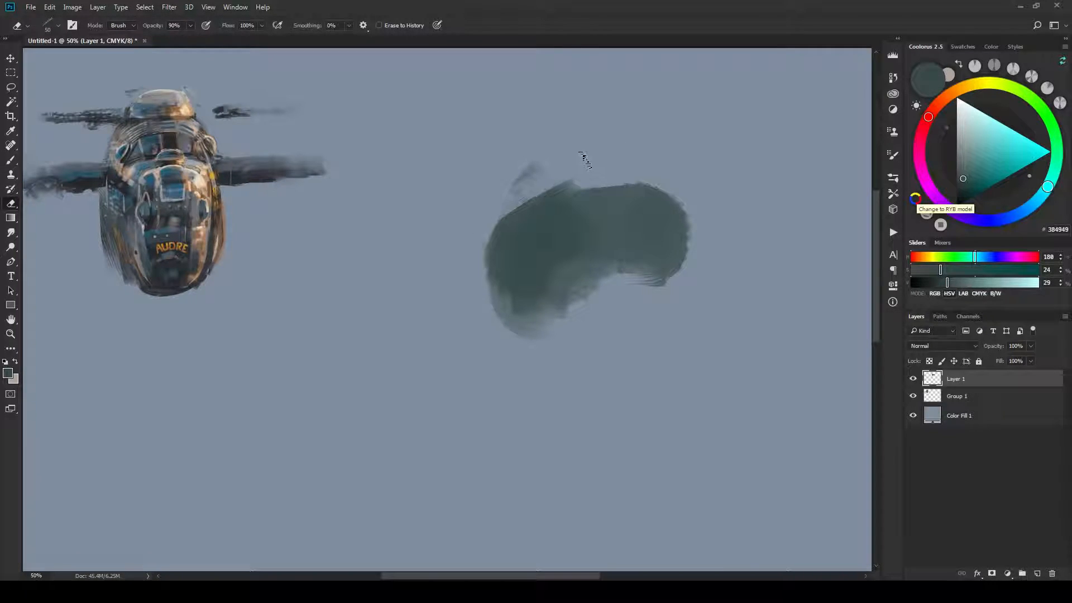
pyautogui.press('b')
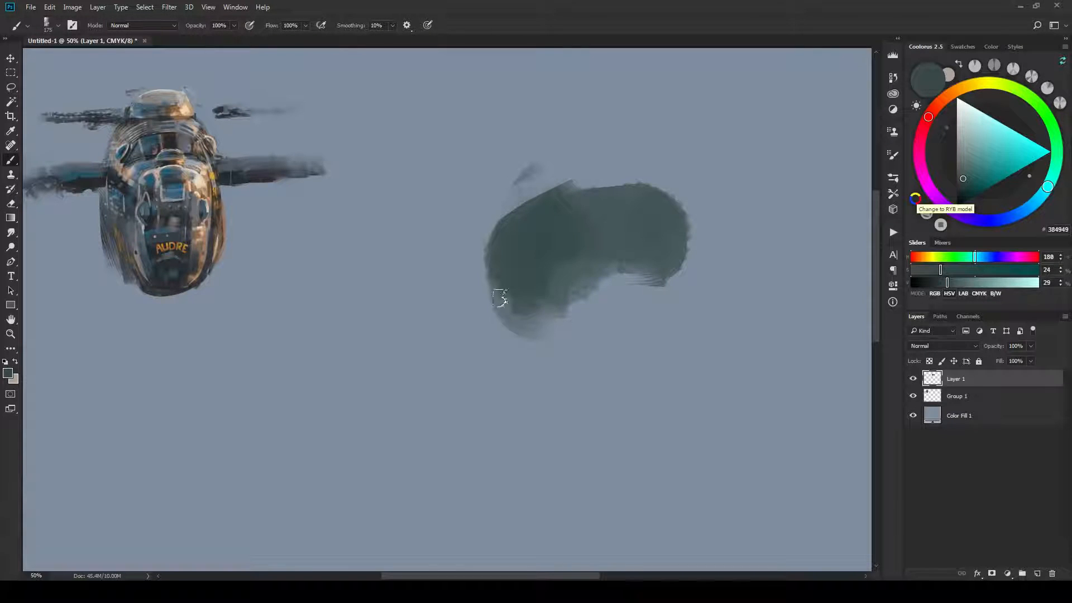
pyautogui.moveTo(539, 293)
pyautogui.mouseDown()
pyautogui.moveTo(488, 306)
pyautogui.moveTo(513, 313)
pyautogui.mouseUp()
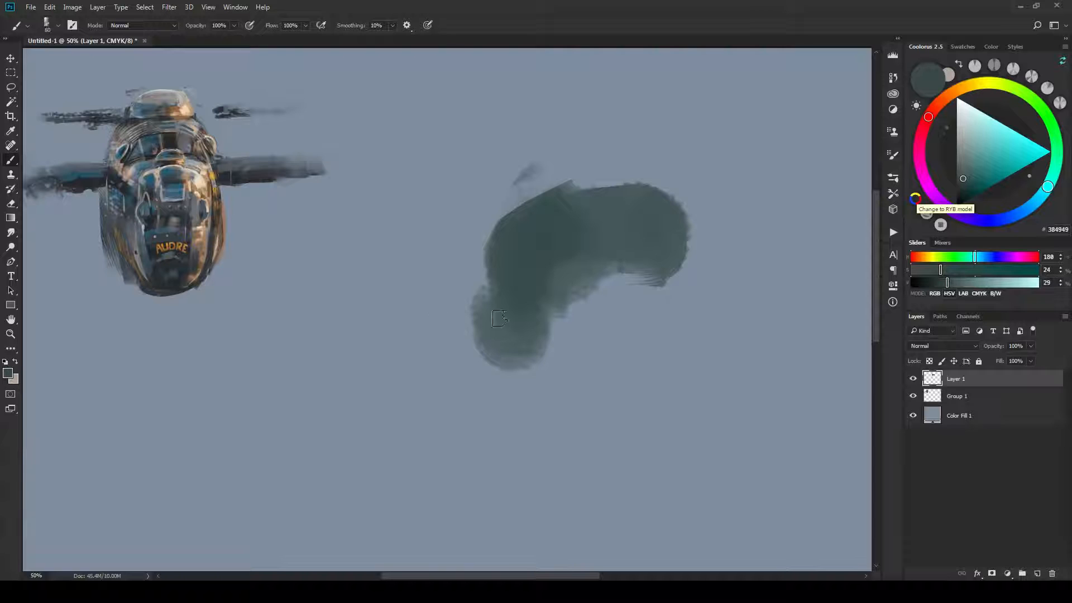
# Paint a thin horizontal strut out from the body's left side, ending in a tall rounded pod.
pyautogui.moveTo(445, 319); pyautogui.dragTo(490, 319)
pyautogui.press(']')
pyautogui.press(']')
pyautogui.moveTo(423, 385)
pyautogui.mouseDown()
pyautogui.moveTo(420, 328)
pyautogui.moveTo(402, 284)
pyautogui.moveTo(398, 357)
pyautogui.mouseUp()
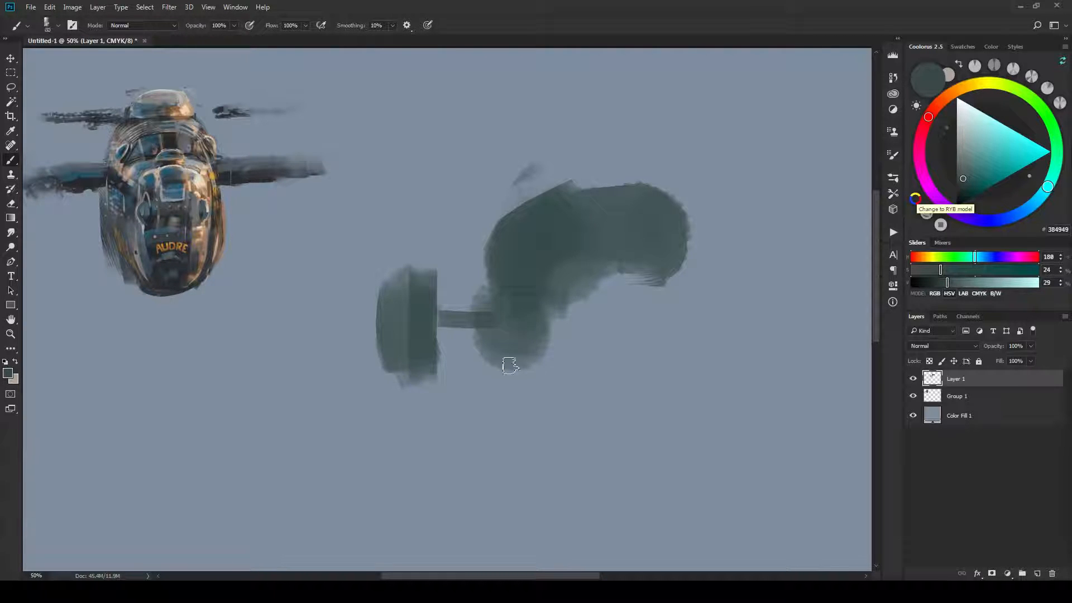
# Paint the lower left stub of the body and block in the curved underside and rounded nose with a larger brush.
pyautogui.moveTo(509, 366); pyautogui.dragTo(505, 373)
pyautogui.press(']')
pyautogui.press(']')
pyautogui.moveTo(550, 324); pyautogui.dragTo(691, 301)
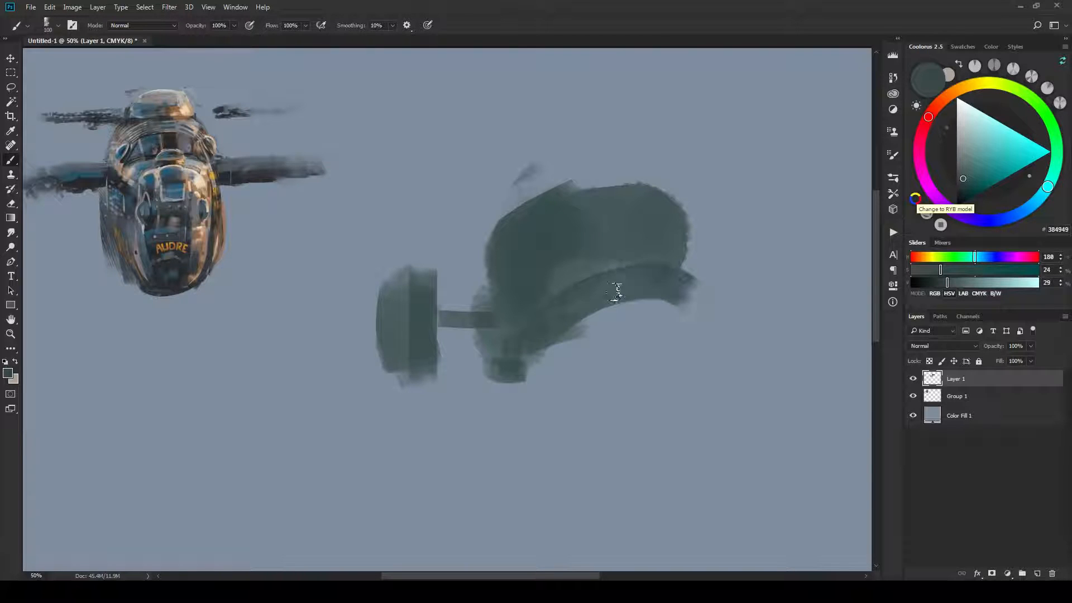
pyautogui.moveTo(574, 296); pyautogui.dragTo(712, 339)
pyautogui.moveTo(619, 262)
pyautogui.mouseDown()
pyautogui.moveTo(640, 324)
pyautogui.moveTo(616, 288)
pyautogui.moveTo(654, 320)
pyautogui.mouseUp()
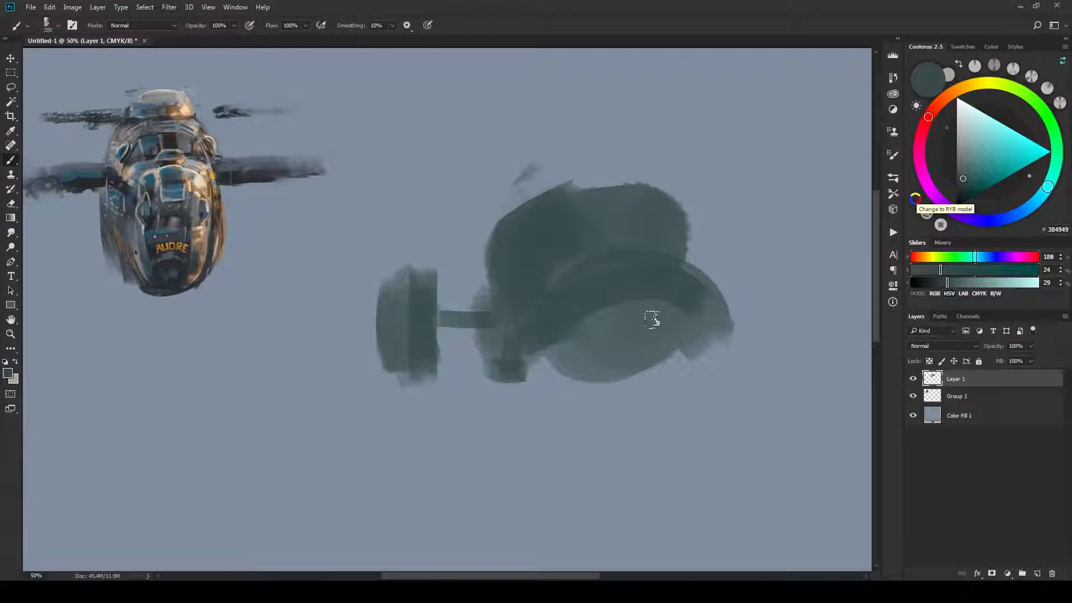
# Fill in the cockpit area and right side of the nose to make one solid dark silhouette.
pyautogui.moveTo(653, 265); pyautogui.dragTo(678, 373)
pyautogui.press('[')
pyautogui.press('[')
pyautogui.press('[')
pyautogui.moveTo(611, 244)
pyautogui.mouseDown()
pyautogui.moveTo(642, 238)
pyautogui.moveTo(647, 226)
pyautogui.moveTo(703, 290)
pyautogui.mouseUp()
pyautogui.moveTo(665, 228)
pyautogui.mouseDown()
pyautogui.moveTo(708, 319)
pyautogui.moveTo(685, 350)
pyautogui.mouseUp()
pyautogui.press(']')
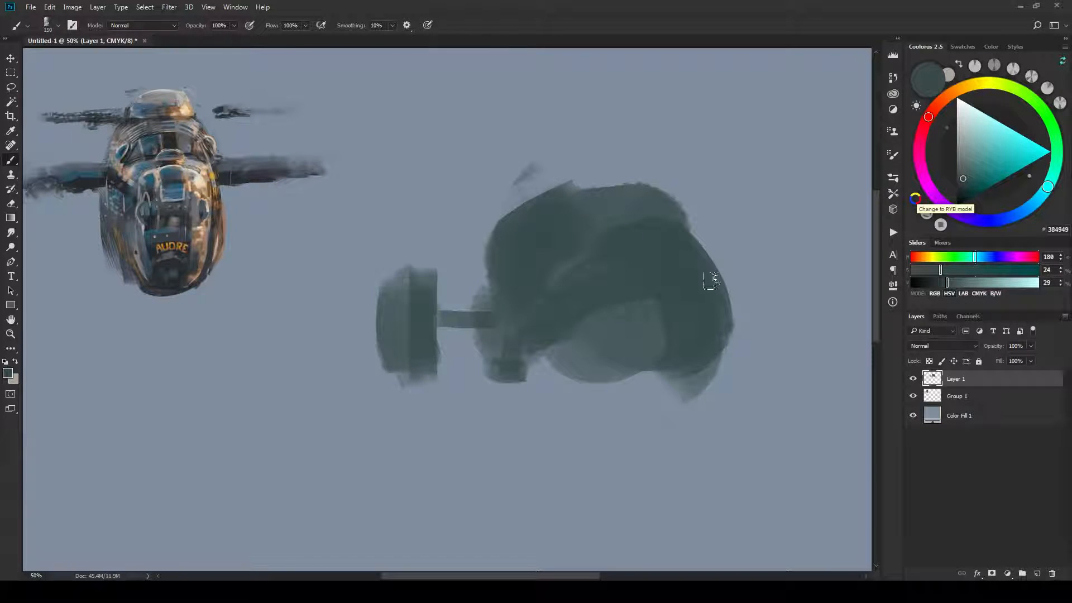
# Paint a small block joined to the body's right side by a thin braced bracket.
pyautogui.click(744, 234)
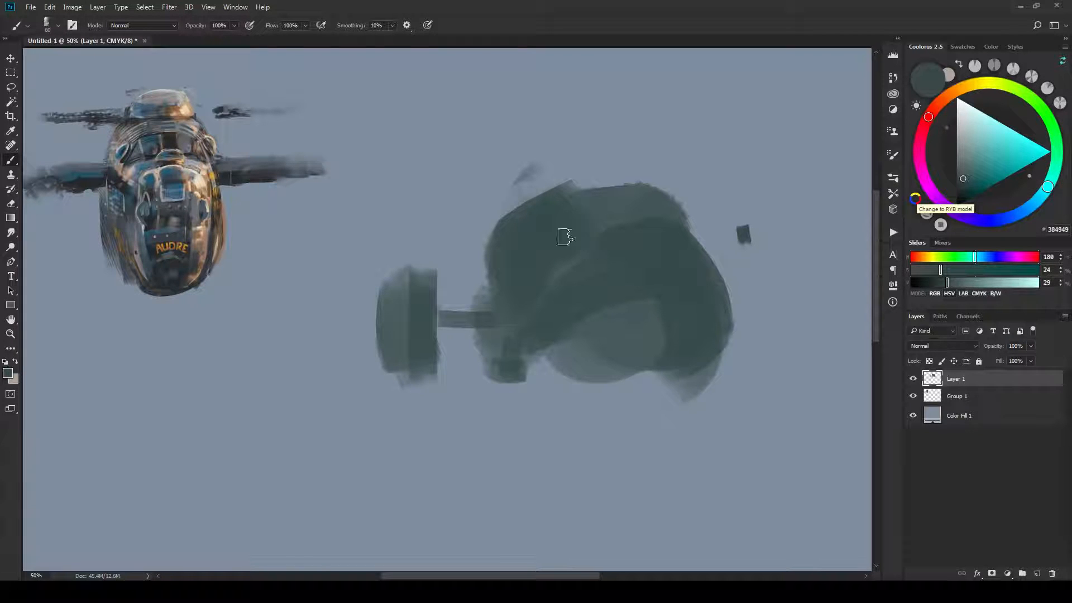
pyautogui.press('[')
pyautogui.press('[')
pyautogui.press('[')
pyautogui.moveTo(752, 241); pyautogui.dragTo(711, 256)
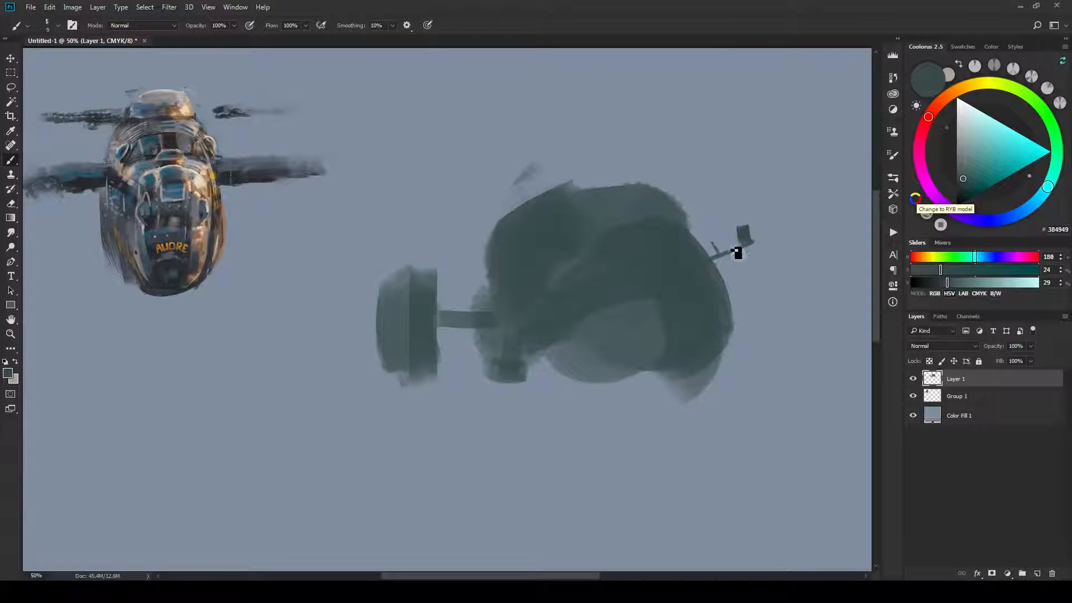
pyautogui.moveTo(748, 241); pyautogui.dragTo(700, 244)
# Paint two rounded engine housings on the helicopter's roof and rough in the rotor mast and first two blades.
pyautogui.moveTo(523, 217)
pyautogui.mouseDown()
pyautogui.moveTo(544, 193)
pyautogui.moveTo(572, 202)
pyautogui.mouseUp()
pyautogui.moveTo(649, 201)
pyautogui.mouseDown()
pyautogui.moveTo(673, 192)
pyautogui.moveTo(655, 186)
pyautogui.mouseUp()
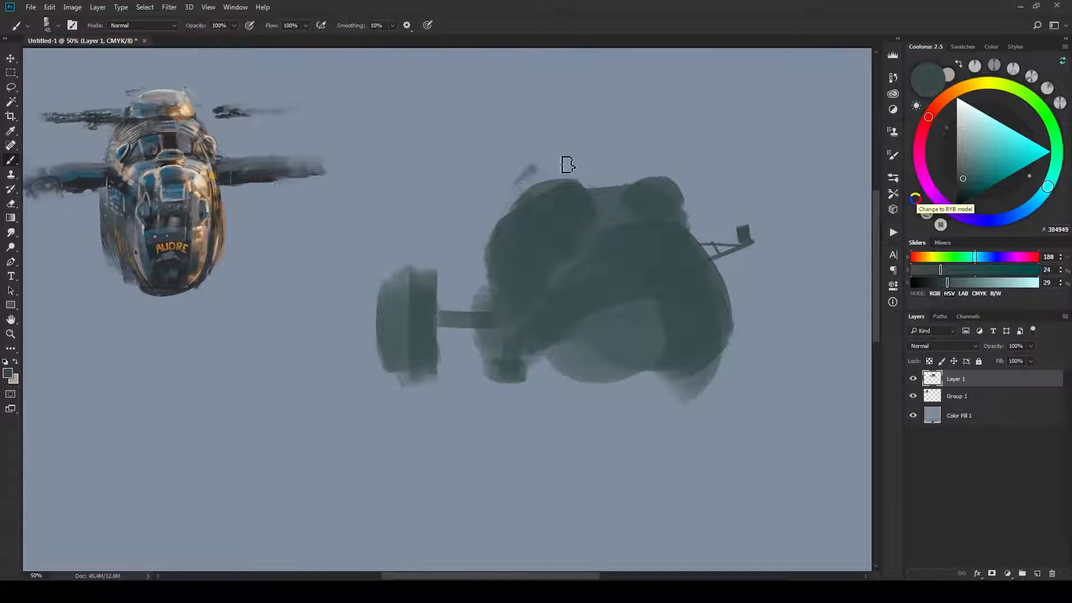
pyautogui.moveTo(565, 173); pyautogui.dragTo(558, 127)
pyautogui.moveTo(521, 161); pyautogui.dragTo(550, 151)
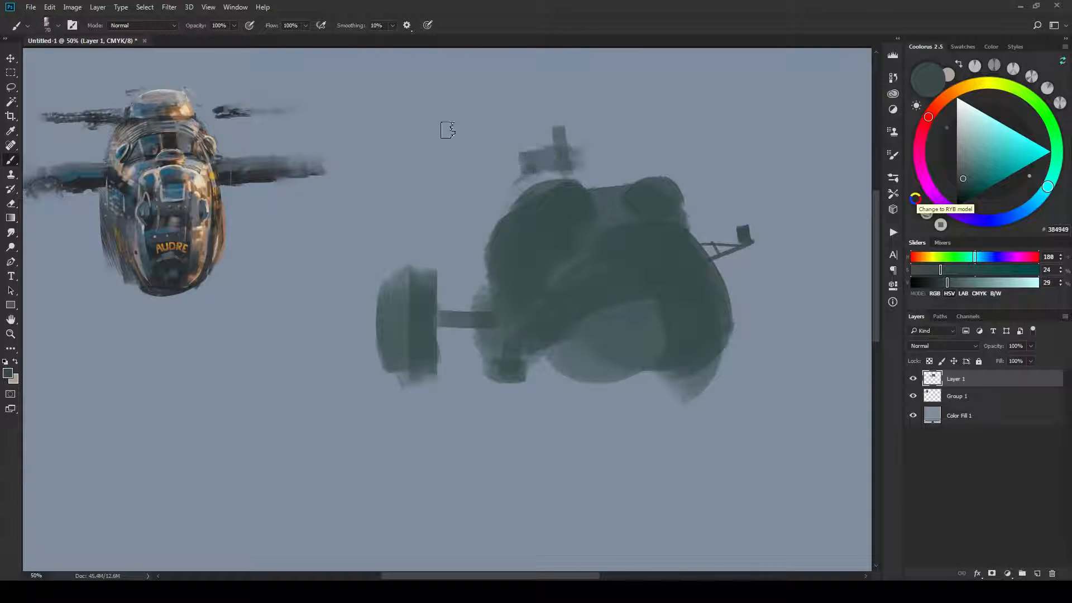
pyautogui.moveTo(448, 130); pyautogui.dragTo(540, 162)
pyautogui.moveTo(621, 152)
pyautogui.mouseDown()
pyautogui.moveTo(584, 164)
pyautogui.moveTo(754, 161)
pyautogui.moveTo(686, 157)
pyautogui.moveTo(698, 150)
pyautogui.mouseUp()
# Build up the rotor hub with small dabs and strengthen the blade roots, varying the brush size.
pyautogui.press('[')
pyautogui.press('[')
pyautogui.press('[')
pyautogui.press('[')
pyautogui.press(']')
pyautogui.press(']')
pyautogui.press(']')
pyautogui.moveTo(542, 137); pyautogui.dragTo(525, 136)
pyautogui.moveTo(576, 134)
pyautogui.mouseDown()
pyautogui.moveTo(543, 135)
pyautogui.moveTo(541, 120)
pyautogui.moveTo(472, 151)
pyautogui.mouseUp()
pyautogui.press(']')
pyautogui.moveTo(527, 160); pyautogui.dragTo(535, 170)
pyautogui.press('[')
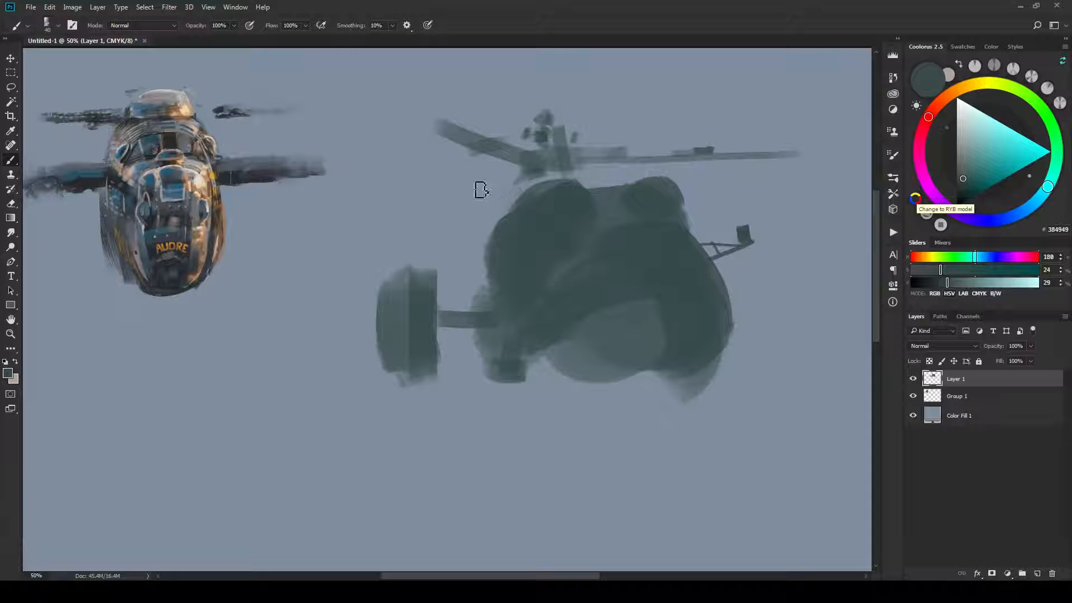
# Paint a third rotor blade from the hub down to the left, tapering to a thin tip.
pyautogui.moveTo(465, 191)
pyautogui.mouseDown()
pyautogui.moveTo(534, 178)
pyautogui.moveTo(377, 208)
pyautogui.mouseUp()
pyautogui.press('[')
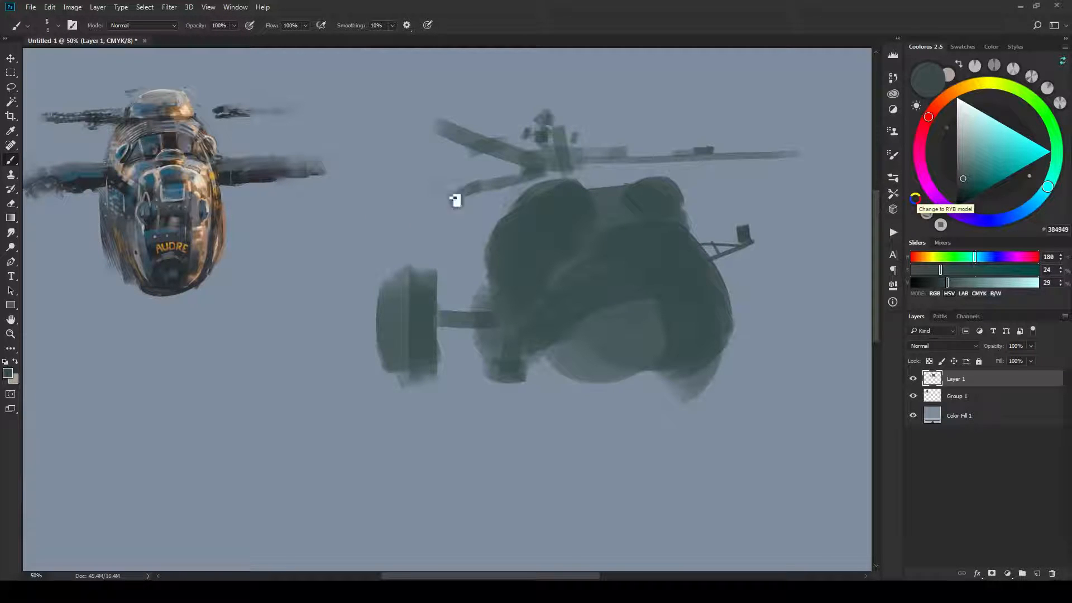
pyautogui.moveTo(449, 194); pyautogui.dragTo(419, 203)
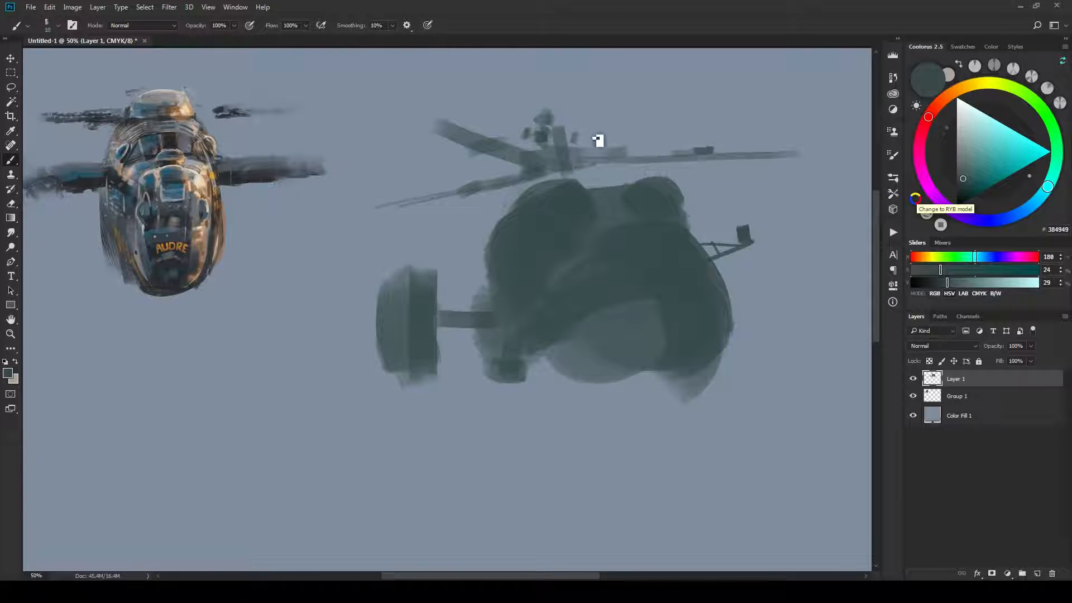
# Paint thin vertical mast struts between the rotor and the roof, and add more mechanical detail around the hub.
pyautogui.moveTo(581, 158)
pyautogui.mouseDown()
pyautogui.moveTo(587, 192)
pyautogui.moveTo(567, 176)
pyautogui.moveTo(589, 187)
pyautogui.mouseUp()
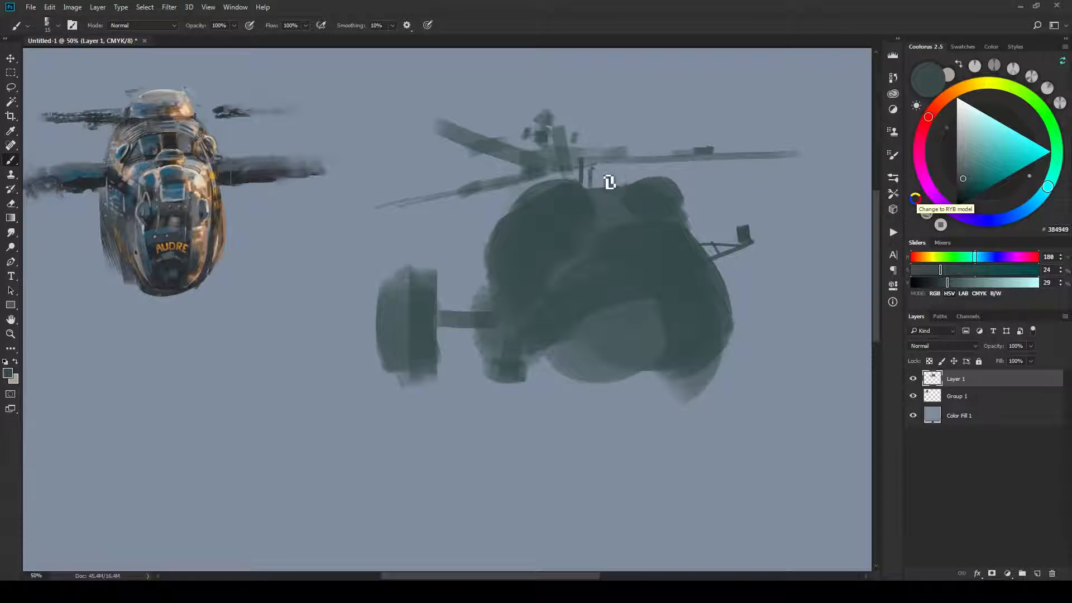
pyautogui.press(']')
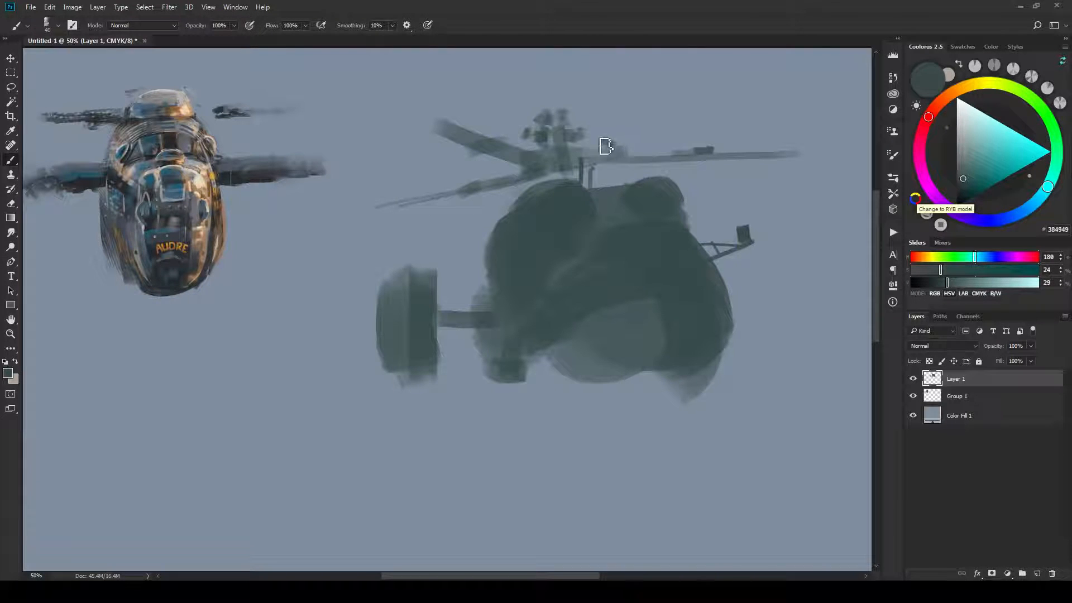
pyautogui.press('[')
pyautogui.moveTo(606, 146); pyautogui.dragTo(541, 151)
# Paint the windscreen's upper edge, its centre bar and a broad band across the nose in light blue-grey #A9B9C3.
pyautogui.press('x')
pyautogui.click(966, 128)
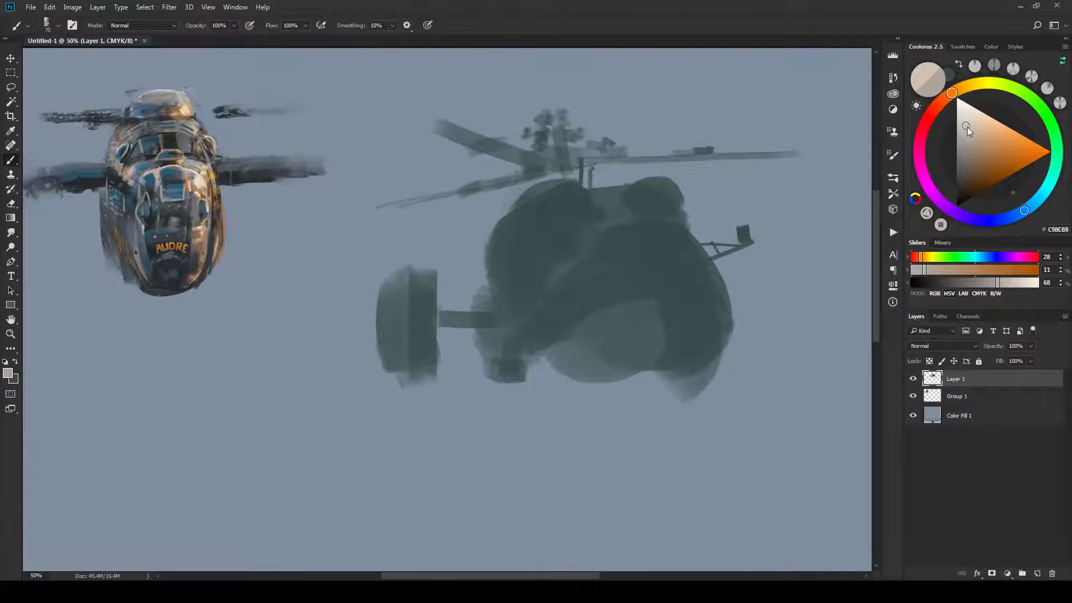
pyautogui.moveTo(1038, 196); pyautogui.dragTo(1029, 208)
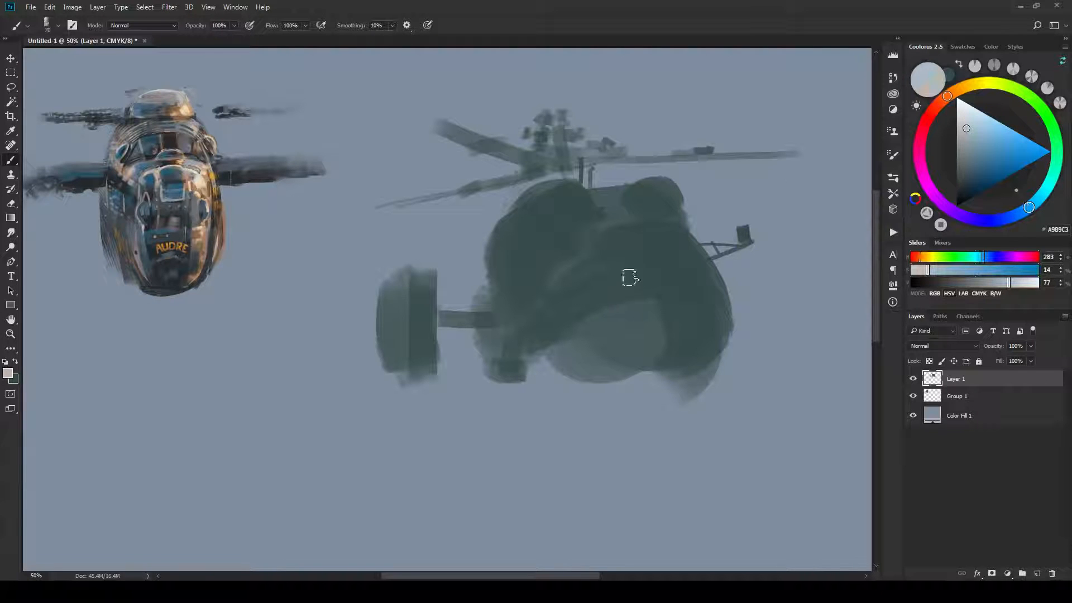
pyautogui.moveTo(600, 221)
pyautogui.mouseDown()
pyautogui.moveTo(665, 217)
pyautogui.moveTo(654, 229)
pyautogui.moveTo(644, 218)
pyautogui.moveTo(675, 293)
pyautogui.mouseUp()
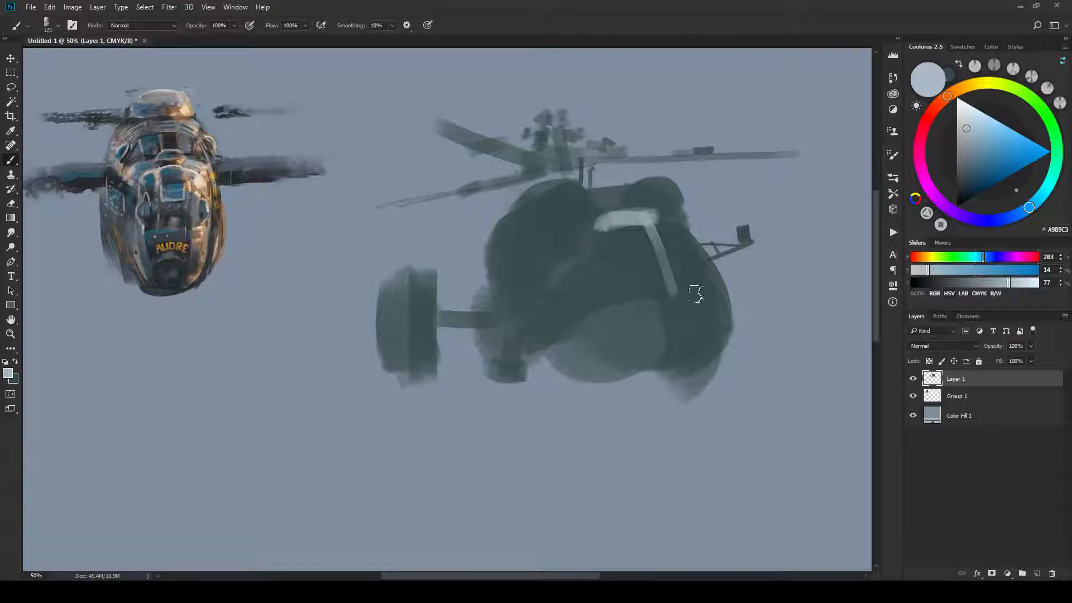
pyautogui.moveTo(580, 290); pyautogui.dragTo(692, 308)
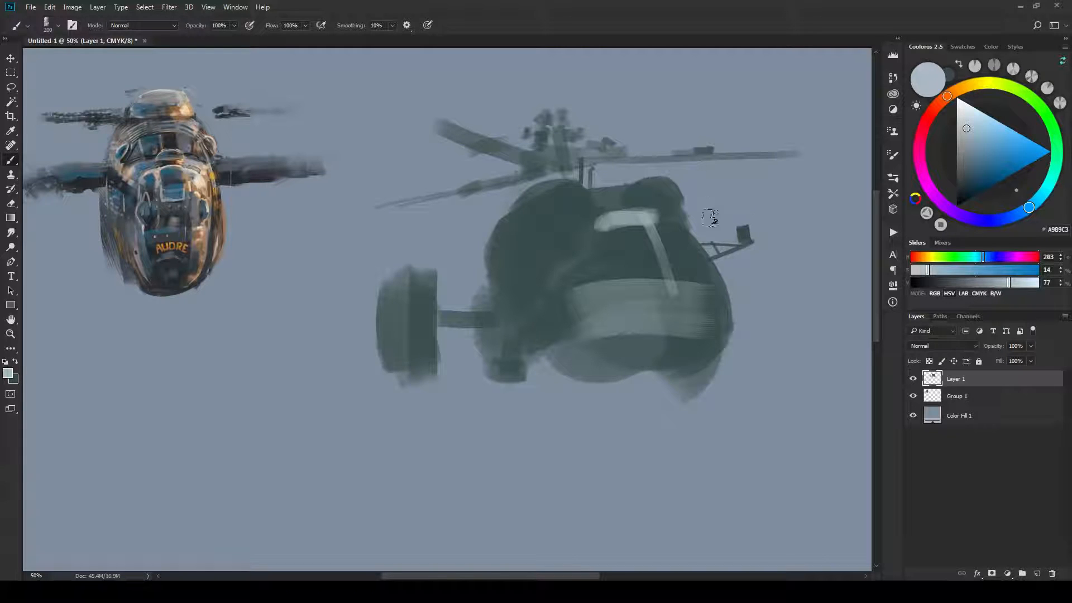
# Trim the right edge of the helicopter's nose with the Eraser to give it a cleaner contour.
pyautogui.press('e')
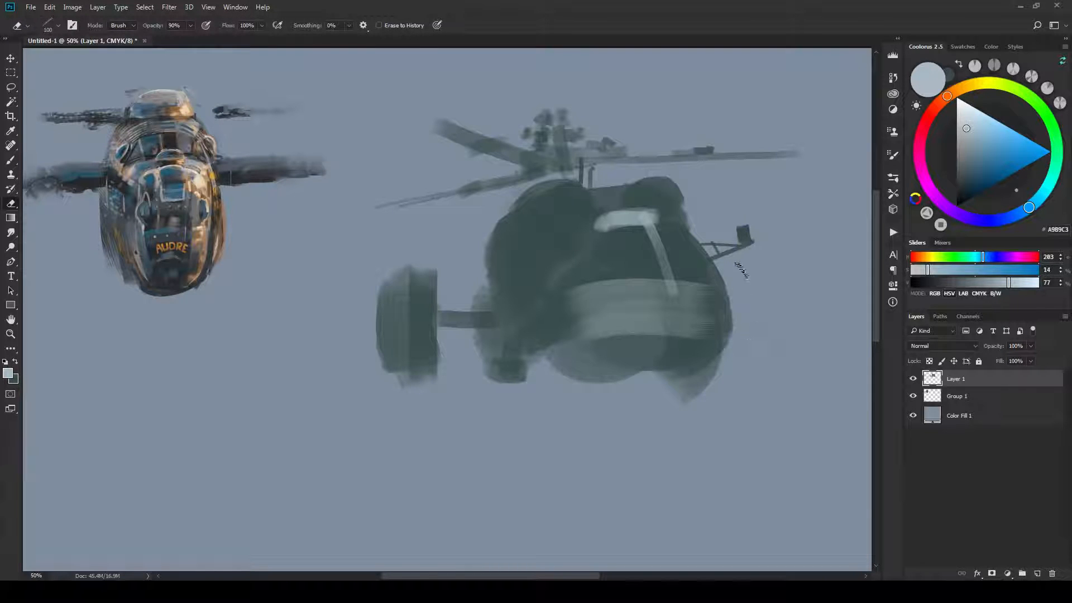
pyautogui.moveTo(733, 300); pyautogui.dragTo(737, 335)
pyautogui.press(']')
pyautogui.press(']')
pyautogui.moveTo(715, 288); pyautogui.dragTo(717, 342)
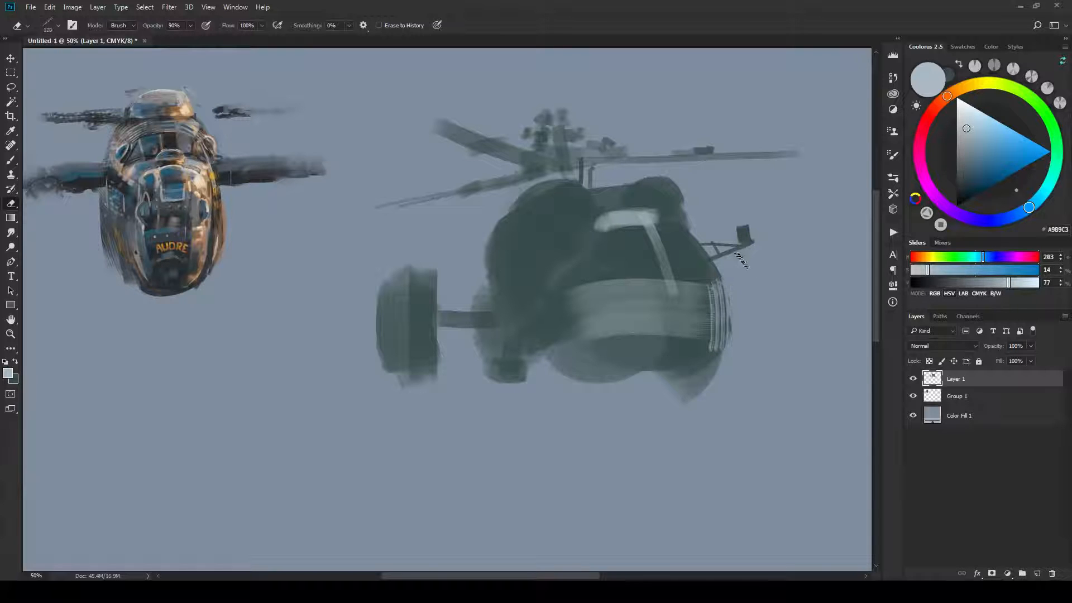
pyautogui.hotkey('ctrl', 'z')
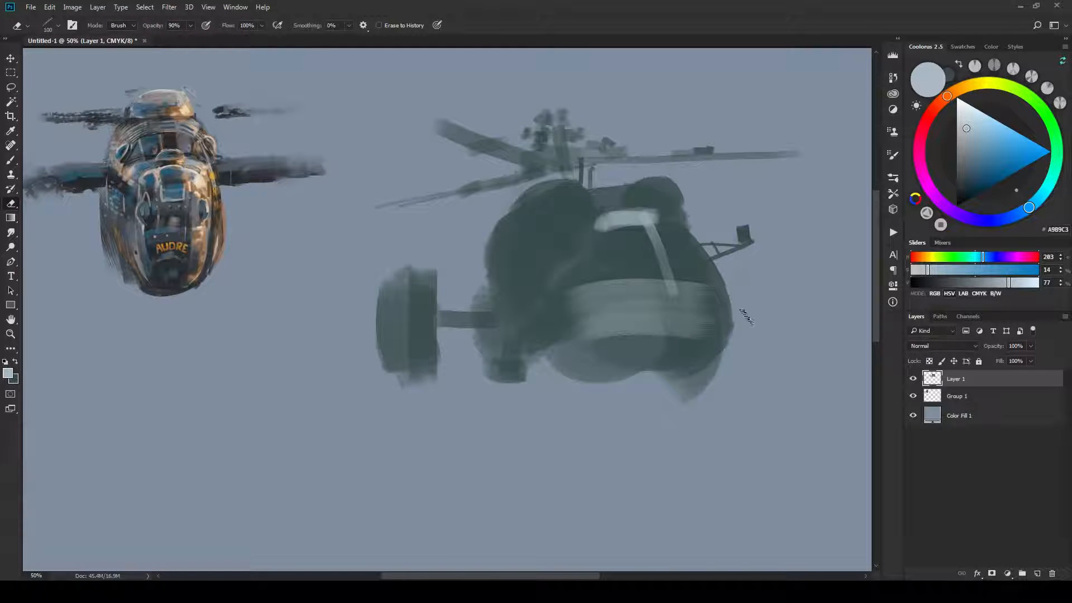
pyautogui.moveTo(746, 316); pyautogui.dragTo(746, 353)
pyautogui.moveTo(748, 294); pyautogui.dragTo(729, 368)
# Sample the dark grey-green from the body and paint a rounded chin shape with a small side stub beneath the nose.
pyautogui.press('b')
pyautogui.keyDown('alt'); pyautogui.click(675, 353); pyautogui.keyUp('alt')
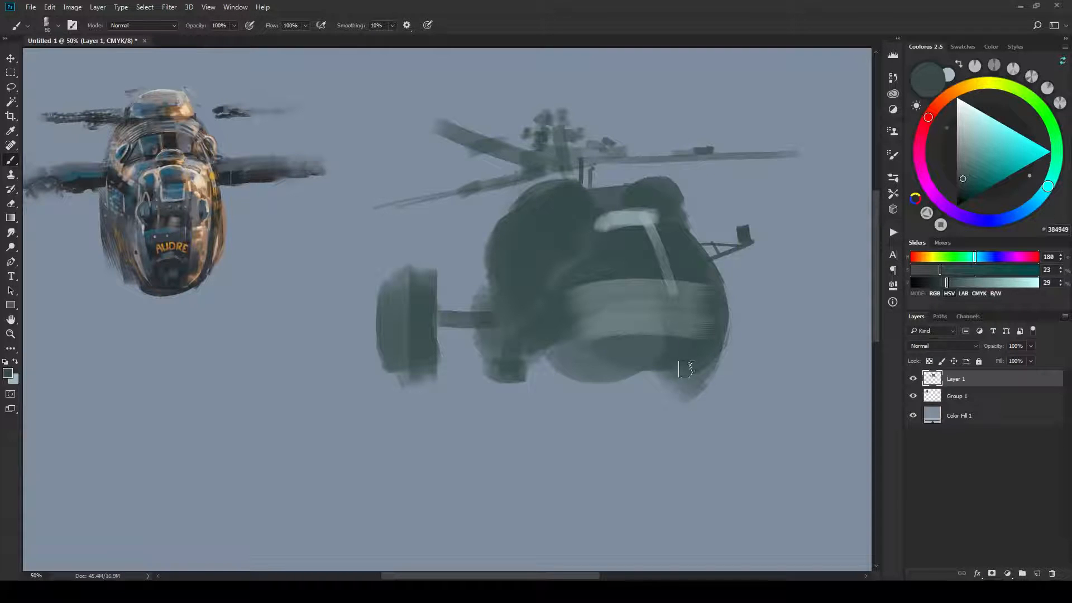
pyautogui.moveTo(691, 369)
pyautogui.mouseDown()
pyautogui.moveTo(739, 369)
pyautogui.moveTo(670, 354)
pyautogui.moveTo(672, 370)
pyautogui.moveTo(619, 380)
pyautogui.moveTo(657, 375)
pyautogui.moveTo(589, 378)
pyautogui.moveTo(668, 376)
pyautogui.moveTo(601, 379)
pyautogui.moveTo(670, 380)
pyautogui.moveTo(624, 375)
pyautogui.moveTo(586, 394)
pyautogui.moveTo(604, 408)
pyautogui.moveTo(673, 402)
pyautogui.mouseUp()
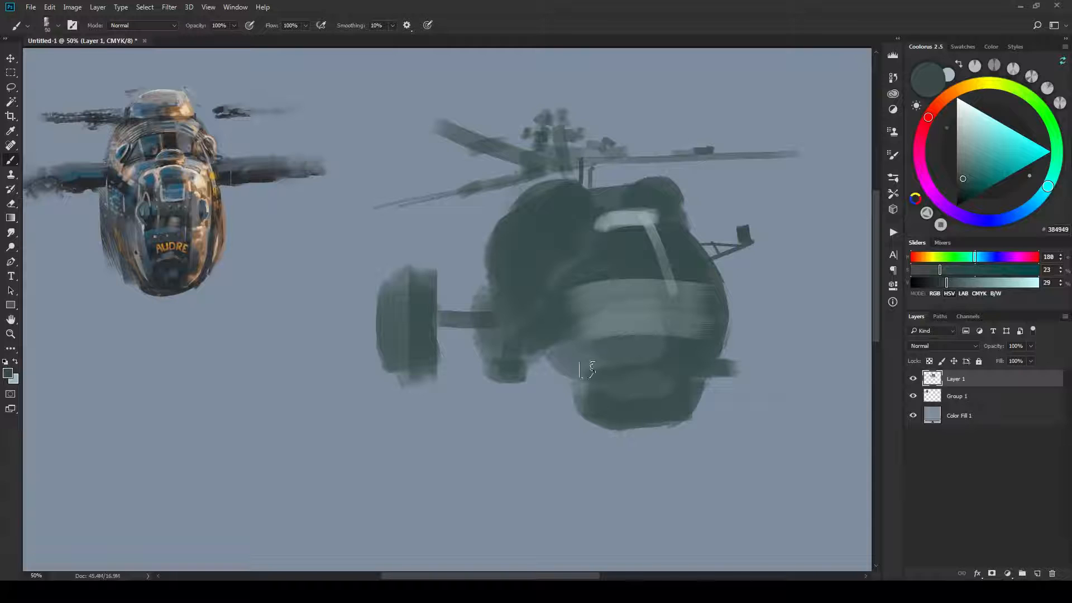
# Extend the dark grey-green underbody below the pod strut and fill the gap towards the chin.
pyautogui.moveTo(569, 382)
pyautogui.mouseDown()
pyautogui.moveTo(545, 339)
pyautogui.moveTo(514, 379)
pyautogui.moveTo(491, 356)
pyautogui.moveTo(488, 365)
pyautogui.moveTo(480, 344)
pyautogui.moveTo(473, 368)
pyautogui.mouseUp()
pyautogui.moveTo(479, 322); pyautogui.dragTo(472, 310)
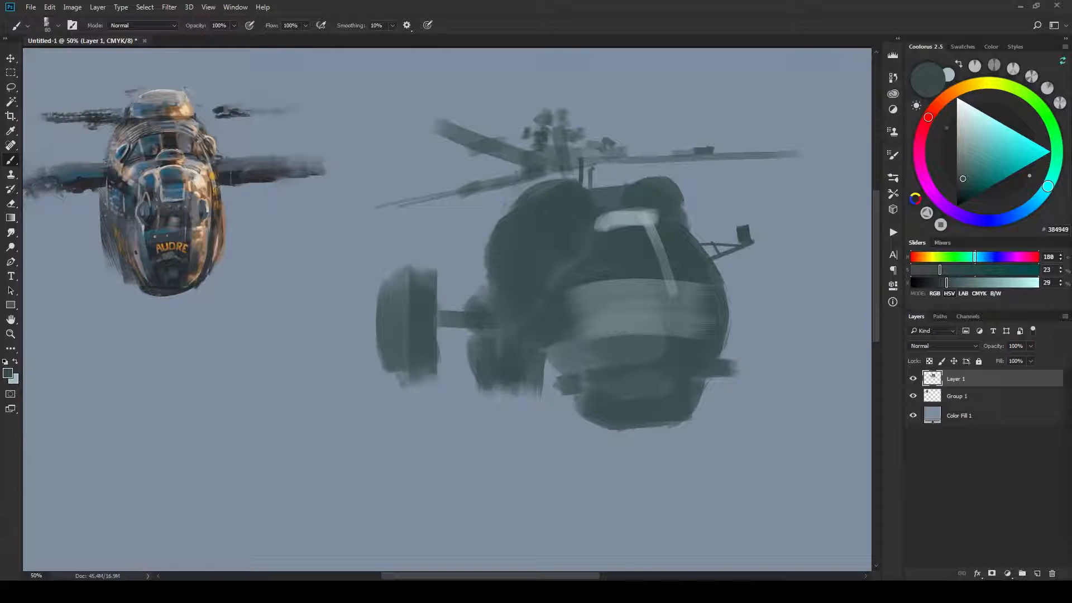
pyautogui.moveTo(506, 370)
pyautogui.mouseDown()
pyautogui.moveTo(561, 370)
pyautogui.moveTo(549, 368)
pyautogui.mouseUp()
pyautogui.press('[')
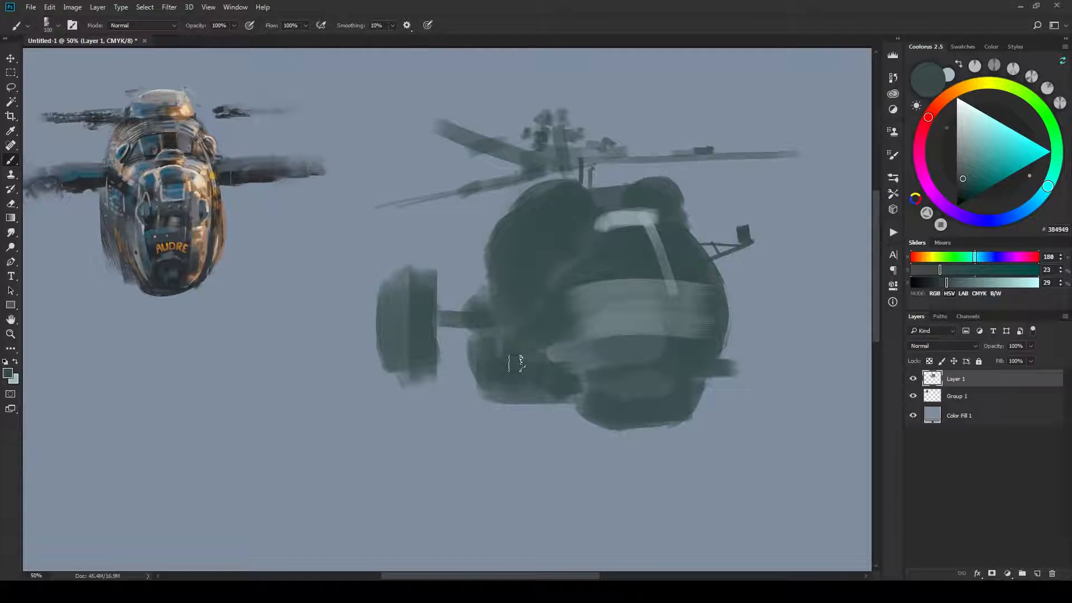
# Paint light blue-grey #A9B9C3 patches on the lower hull and a slanted band on the fuselage side above it.
pyautogui.press('x')
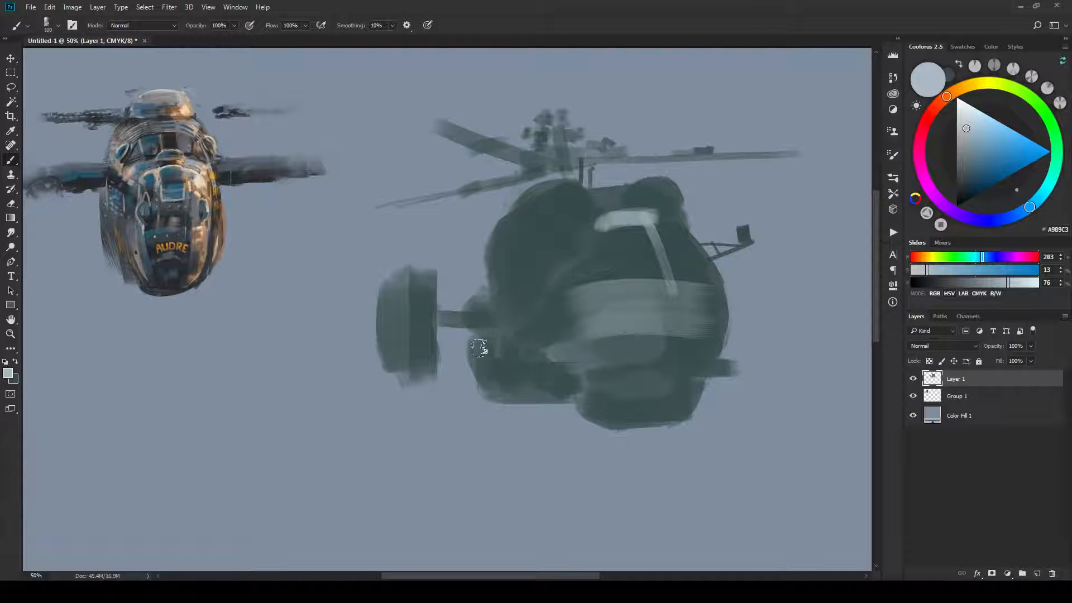
pyautogui.moveTo(475, 369); pyautogui.dragTo(511, 351)
pyautogui.press('[')
pyautogui.press('[')
pyautogui.press('[')
pyautogui.press('[')
pyautogui.press('[')
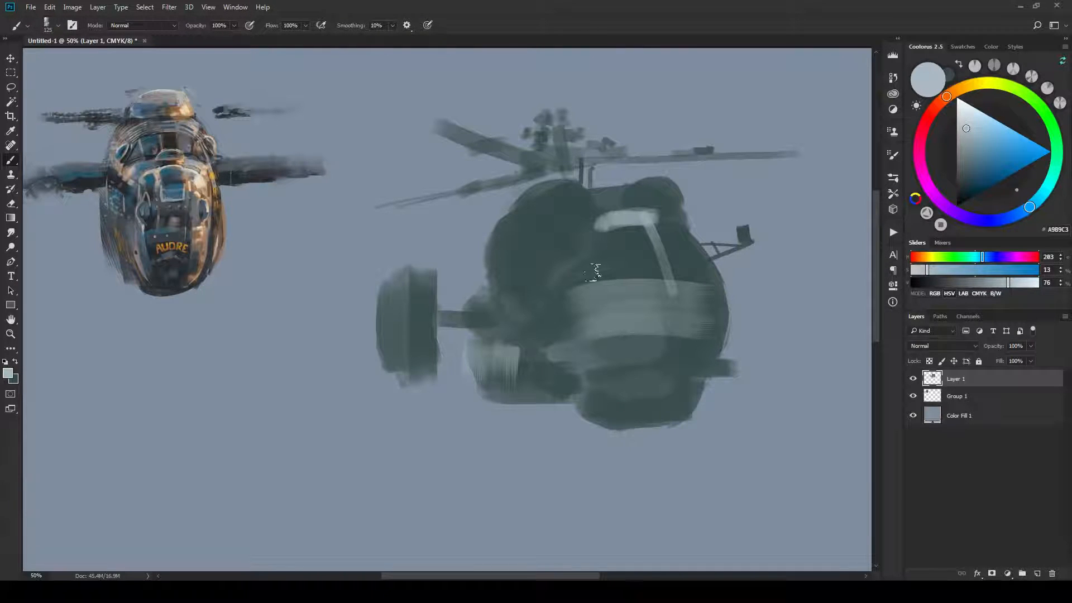
pyautogui.moveTo(507, 313); pyautogui.dragTo(560, 285)
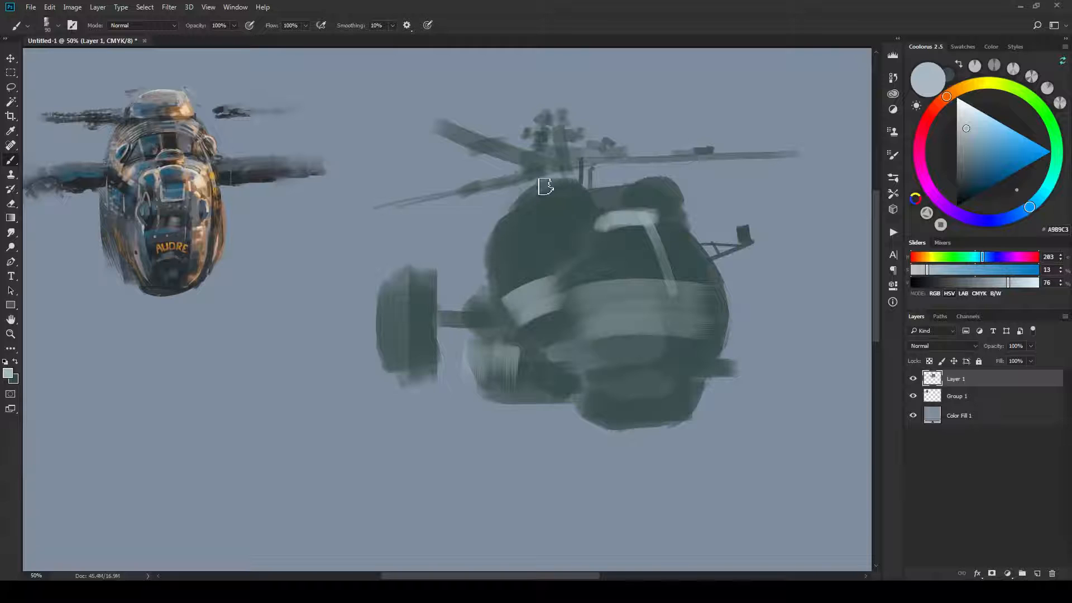
# Add light blue-grey highlights around the left engine housing, across the roof between the engines and along the windscreen's left pillar.
pyautogui.moveTo(546, 186); pyautogui.dragTo(541, 247)
pyautogui.moveTo(517, 208); pyautogui.dragTo(498, 262)
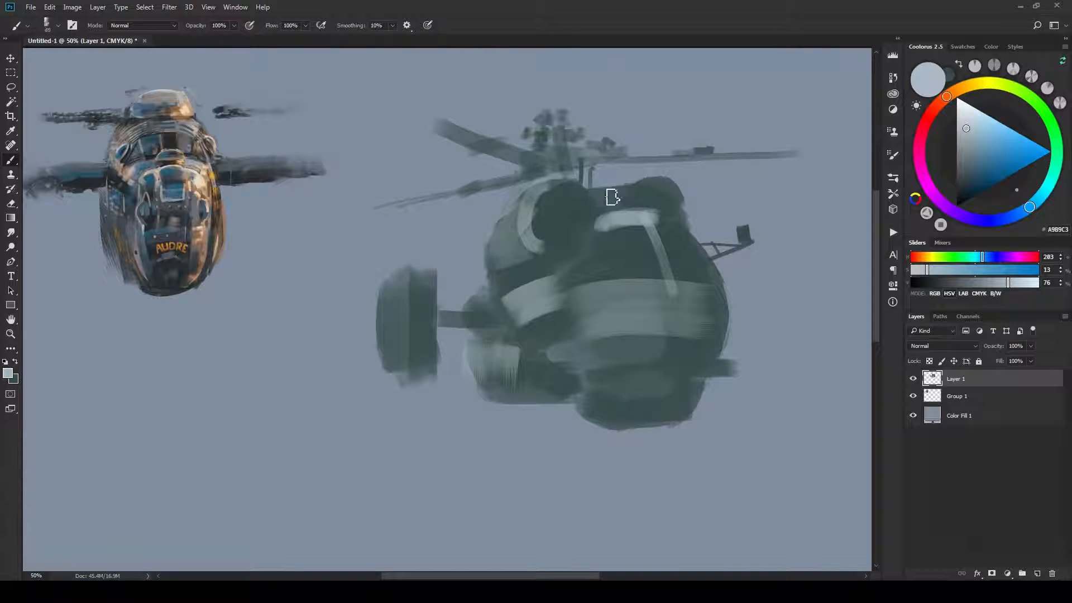
pyautogui.moveTo(588, 186)
pyautogui.mouseDown()
pyautogui.moveTo(639, 179)
pyautogui.moveTo(601, 215)
pyautogui.moveTo(610, 196)
pyautogui.mouseUp()
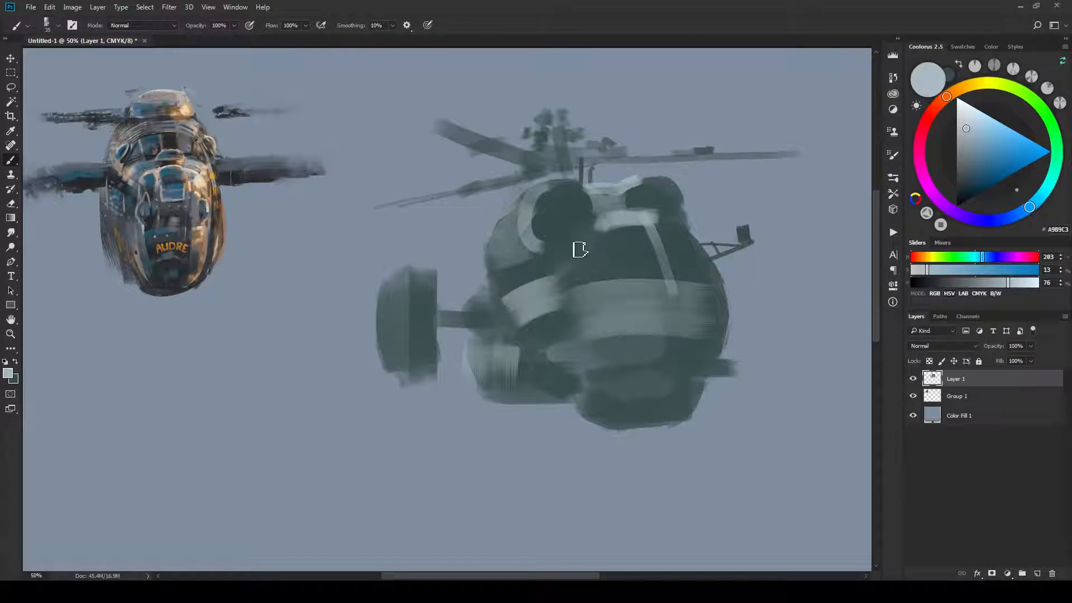
pyautogui.press(']')
pyautogui.moveTo(583, 245); pyautogui.dragTo(573, 296)
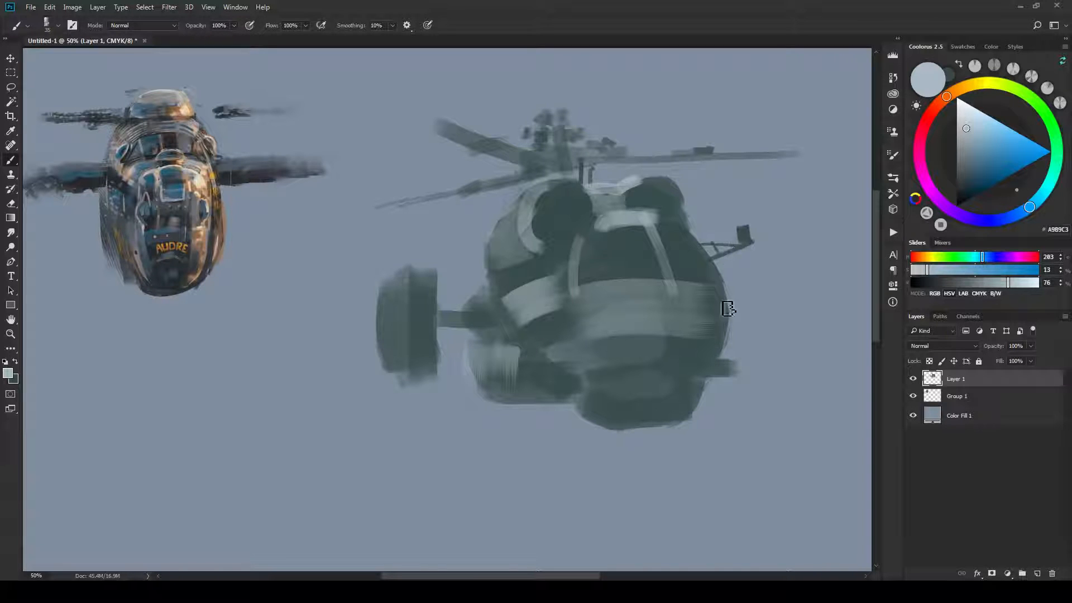
# Sample the dark grey-green #384949 and paint a small rectangular opening at the left end of the nose band.
pyautogui.press('[')
pyautogui.keyDown('alt'); pyautogui.click(600, 323); pyautogui.keyUp('alt')
pyautogui.press(']')
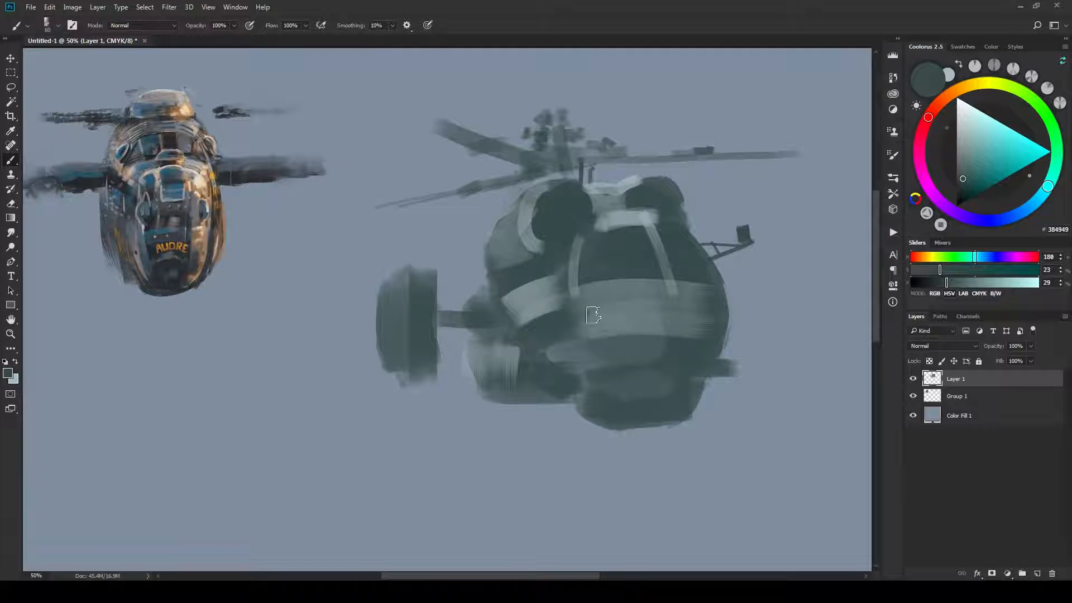
pyautogui.moveTo(586, 309)
pyautogui.mouseDown()
pyautogui.moveTo(611, 308)
pyautogui.moveTo(581, 307)
pyautogui.moveTo(605, 318)
pyautogui.moveTo(593, 309)
pyautogui.moveTo(607, 304)
pyautogui.mouseUp()
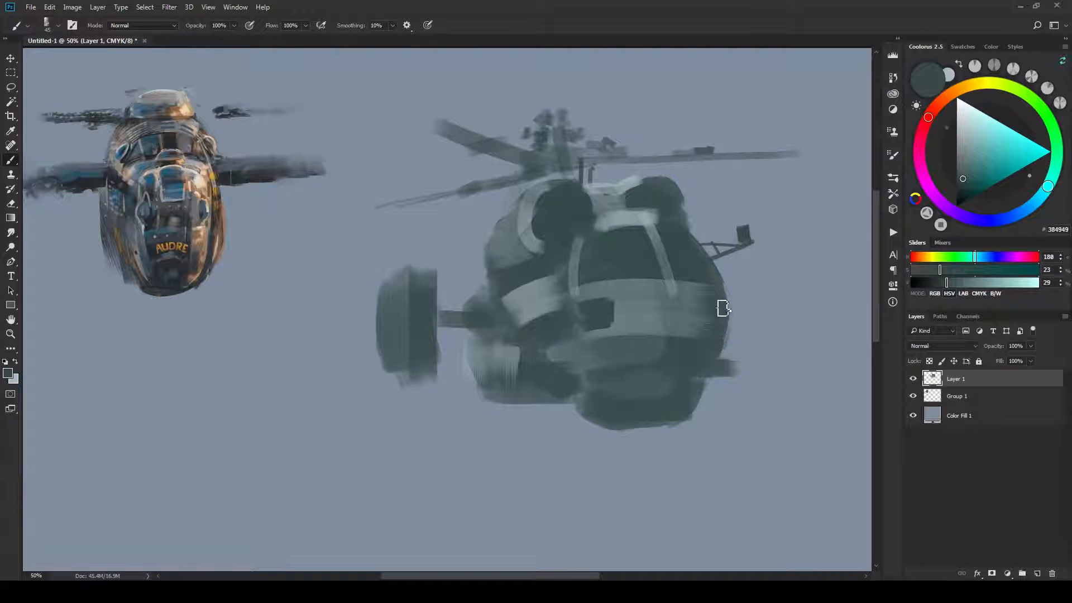
# Brighten the windscreen's centre bar and the nose panel below it with light blue-grey #A9B9C3.
pyautogui.press('[')
pyautogui.press('[')
pyautogui.press('[')
pyautogui.press('[')
pyautogui.press('[')
pyautogui.press('[')
pyautogui.keyDown('alt'); pyautogui.click(657, 308); pyautogui.keyUp('alt')
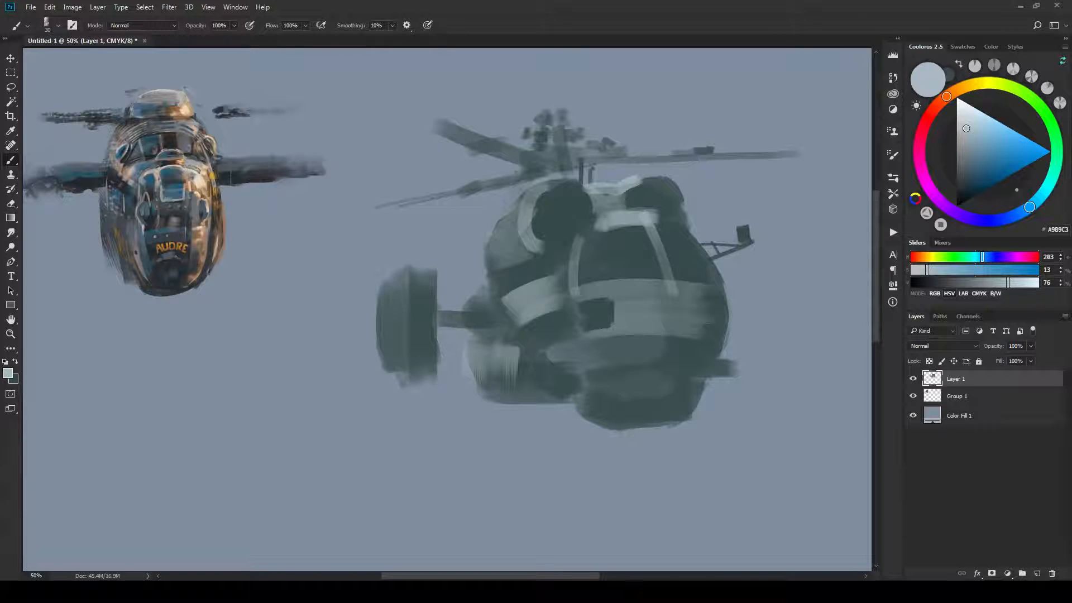
pyautogui.moveTo(661, 234)
pyautogui.mouseDown()
pyautogui.moveTo(678, 296)
pyautogui.moveTo(708, 290)
pyautogui.moveTo(665, 293)
pyautogui.moveTo(678, 299)
pyautogui.moveTo(659, 324)
pyautogui.mouseUp()
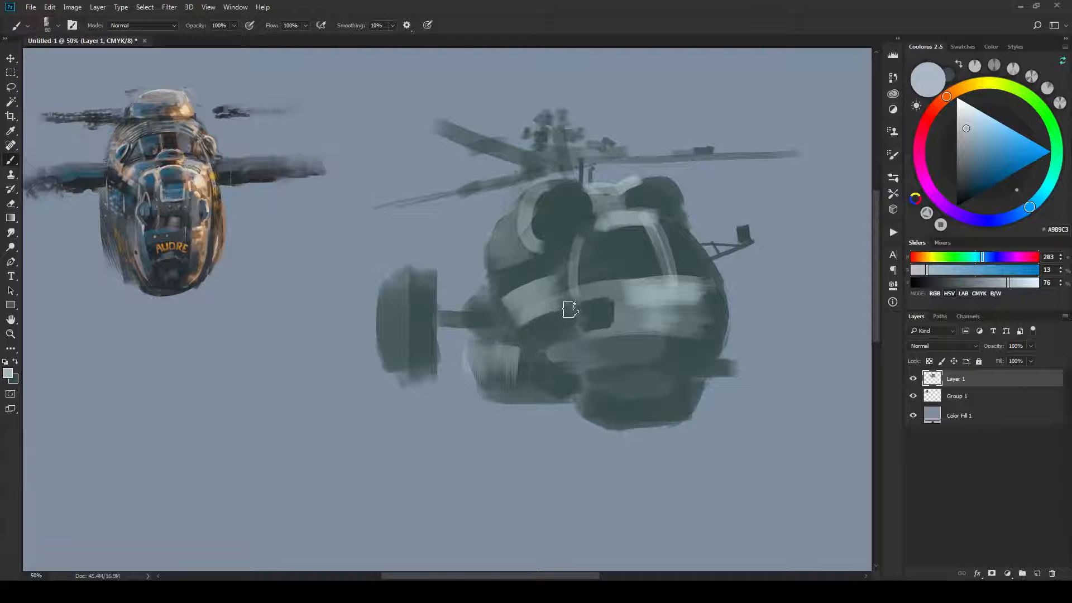
# Paint a bright block left of the dark nose opening and a curved light frame around the side window.
pyautogui.moveTo(545, 318); pyautogui.dragTo(566, 312)
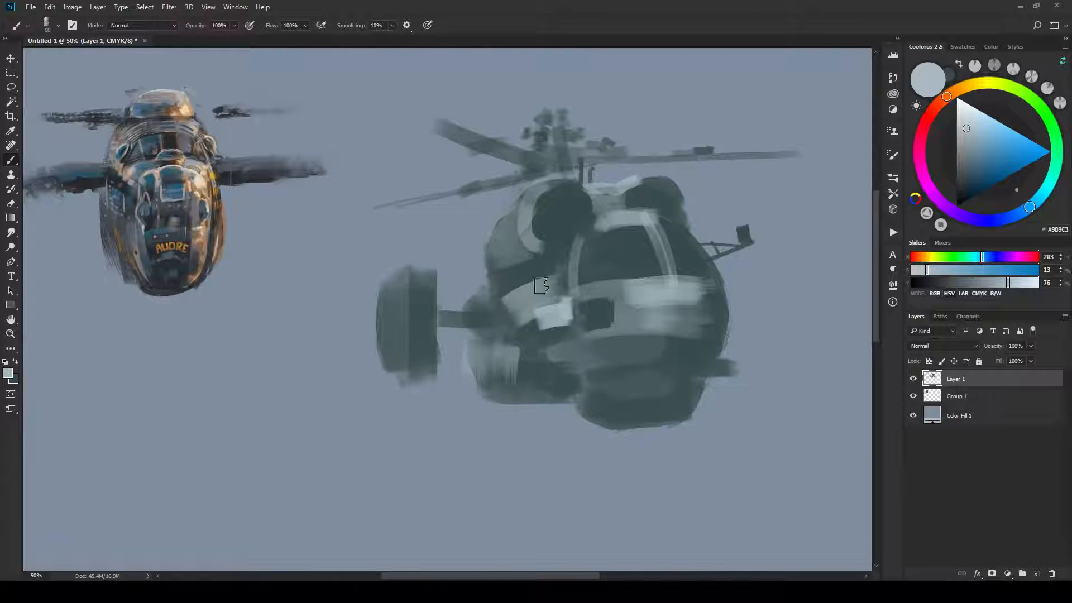
pyautogui.moveTo(551, 254); pyautogui.dragTo(530, 282)
pyautogui.moveTo(550, 237)
pyautogui.mouseDown()
pyautogui.moveTo(535, 265)
pyautogui.moveTo(537, 295)
pyautogui.mouseUp()
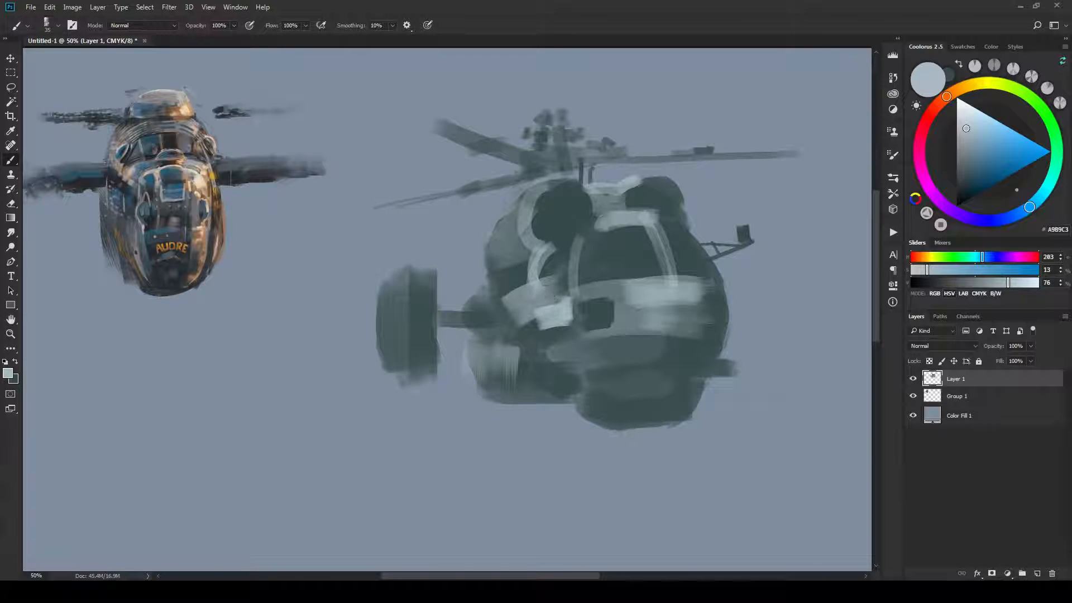
# Lighten the side of the left engine housing and sample its mid-grey #7B888D.
pyautogui.press(']')
pyautogui.moveTo(524, 207)
pyautogui.mouseDown()
pyautogui.moveTo(509, 228)
pyautogui.moveTo(519, 221)
pyautogui.moveTo(546, 245)
pyautogui.moveTo(540, 205)
pyautogui.mouseUp()
pyautogui.keyDown('alt'); pyautogui.click(530, 205); pyautogui.keyUp('alt')
pyautogui.press('[')
pyautogui.press('[')
pyautogui.press('[')
pyautogui.press('[')
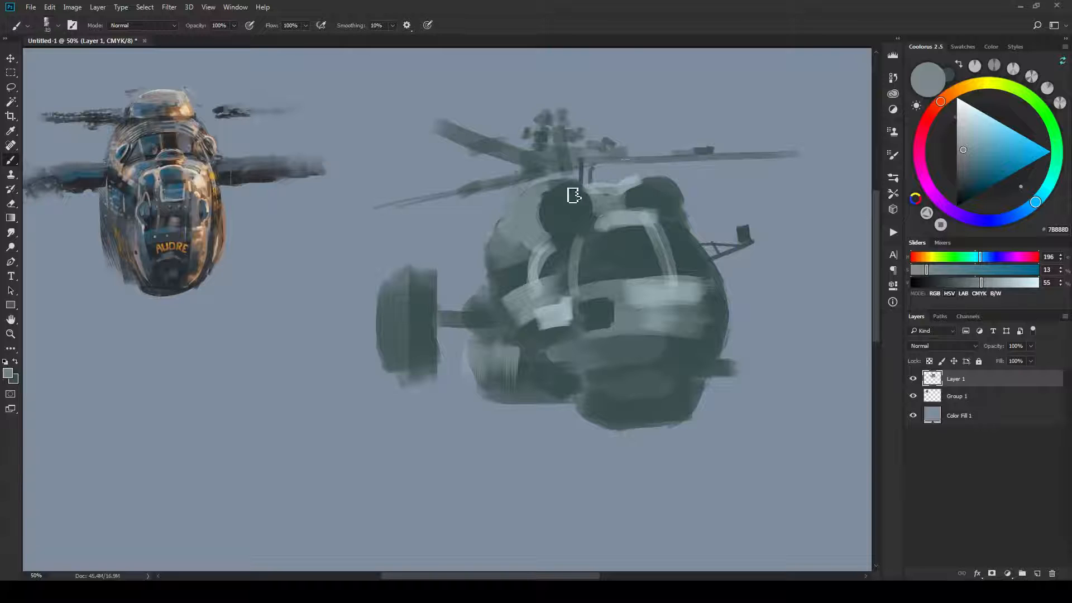
pyautogui.press('[')
pyautogui.press('[')
pyautogui.press(']')
pyautogui.press(']')
pyautogui.press(']')
# Reshape the round faces of both engine intakes with the dark grey-green #384949.
pyautogui.press('x')
pyautogui.press(']')
pyautogui.press(']')
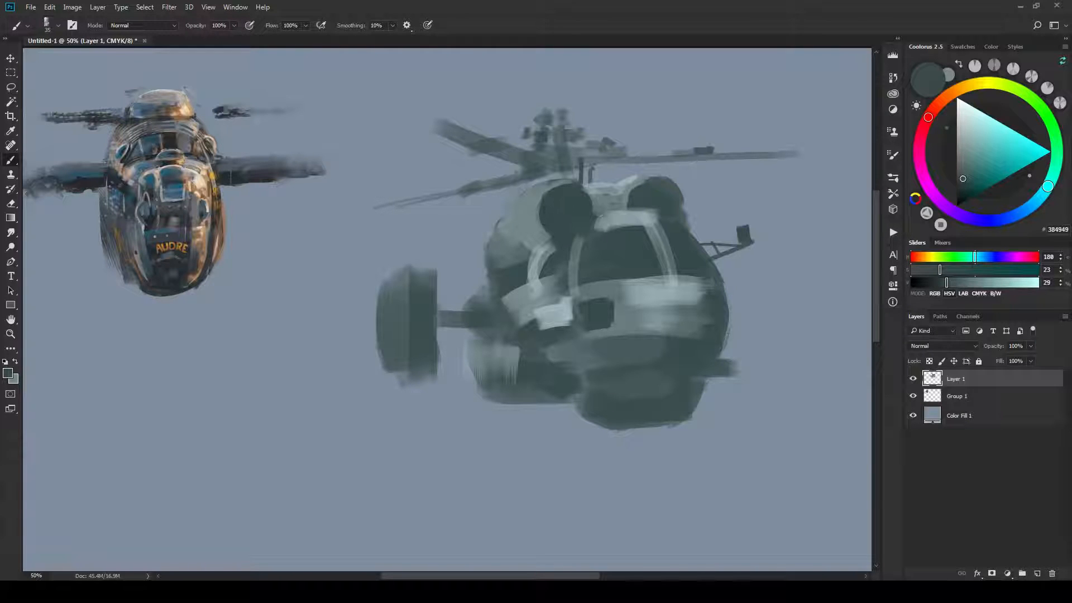
pyautogui.moveTo(559, 191); pyautogui.dragTo(557, 236)
pyautogui.press('[')
pyautogui.press('[')
pyautogui.moveTo(673, 197)
pyautogui.mouseDown()
pyautogui.moveTo(637, 197)
pyautogui.moveTo(648, 196)
pyautogui.moveTo(638, 209)
pyautogui.moveTo(648, 182)
pyautogui.moveTo(638, 190)
pyautogui.moveTo(659, 183)
pyautogui.moveTo(638, 202)
pyautogui.mouseUp()
# Paint a dark oval exhaust shape with a narrow companion stroke behind the left engine housing.
pyautogui.press('[')
pyautogui.press('[')
pyautogui.press('[')
pyautogui.press('[')
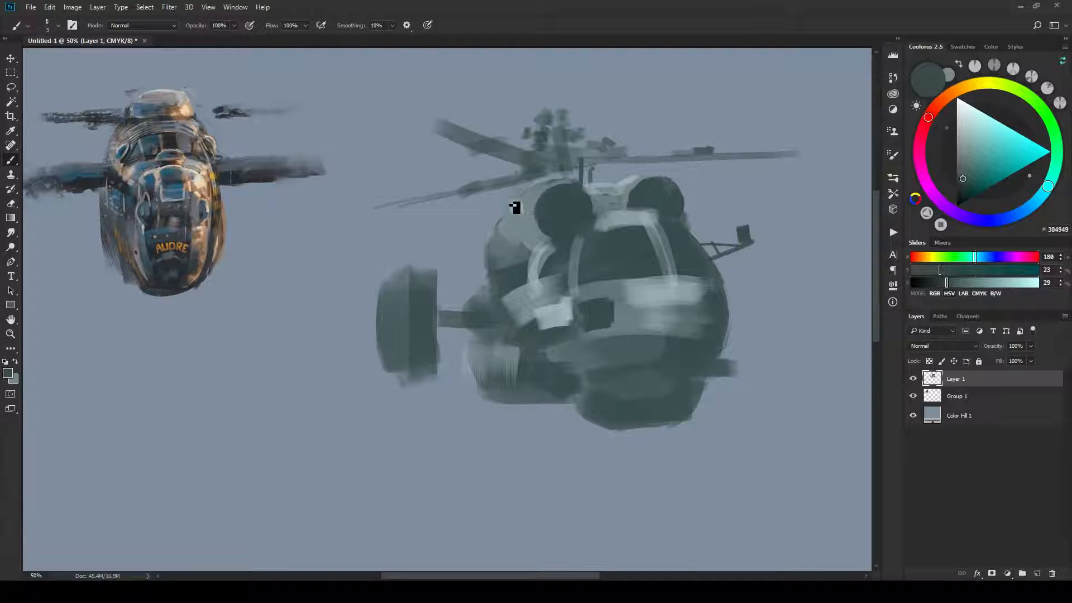
pyautogui.moveTo(506, 202); pyautogui.dragTo(510, 211)
pyautogui.press(']')
pyautogui.press(']')
pyautogui.press(']')
pyautogui.press(']')
pyautogui.press(']')
pyautogui.press(']')
pyautogui.press(']')
pyautogui.moveTo(497, 211)
pyautogui.mouseDown()
pyautogui.moveTo(501, 247)
pyautogui.moveTo(516, 237)
pyautogui.moveTo(507, 214)
pyautogui.moveTo(518, 234)
pyautogui.mouseUp()
pyautogui.press('[')
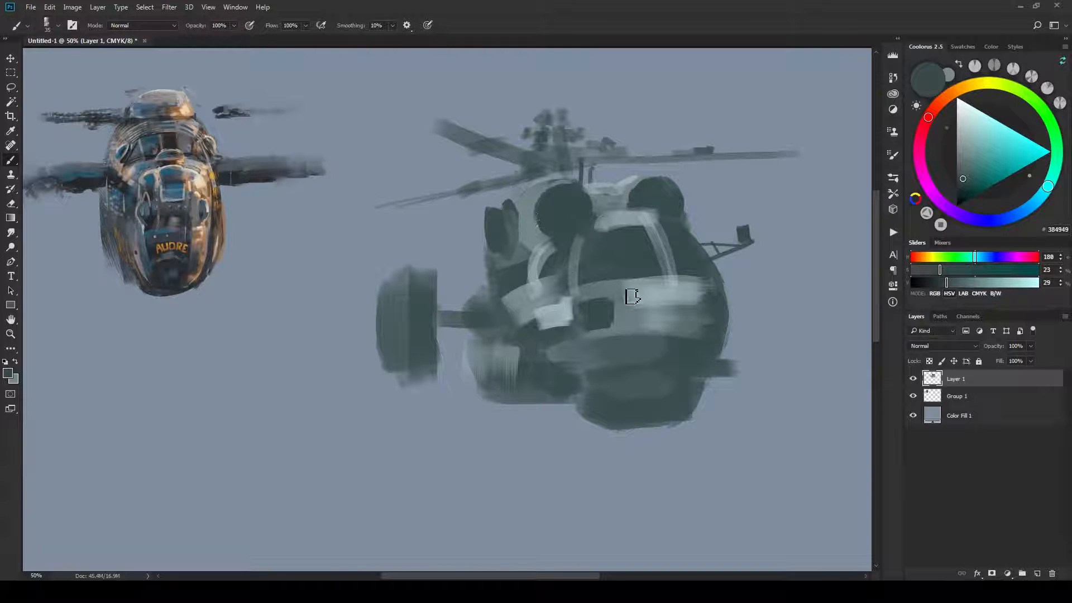
# Trim the windscreen's upper frame with dark grey-green and touch up the area under the right intake in mid-grey #7B888D.
pyautogui.moveTo(635, 235)
pyautogui.mouseDown()
pyautogui.moveTo(609, 235)
pyautogui.moveTo(667, 236)
pyautogui.moveTo(590, 240)
pyautogui.moveTo(638, 229)
pyautogui.moveTo(603, 234)
pyautogui.moveTo(687, 239)
pyautogui.moveTo(635, 218)
pyautogui.mouseUp()
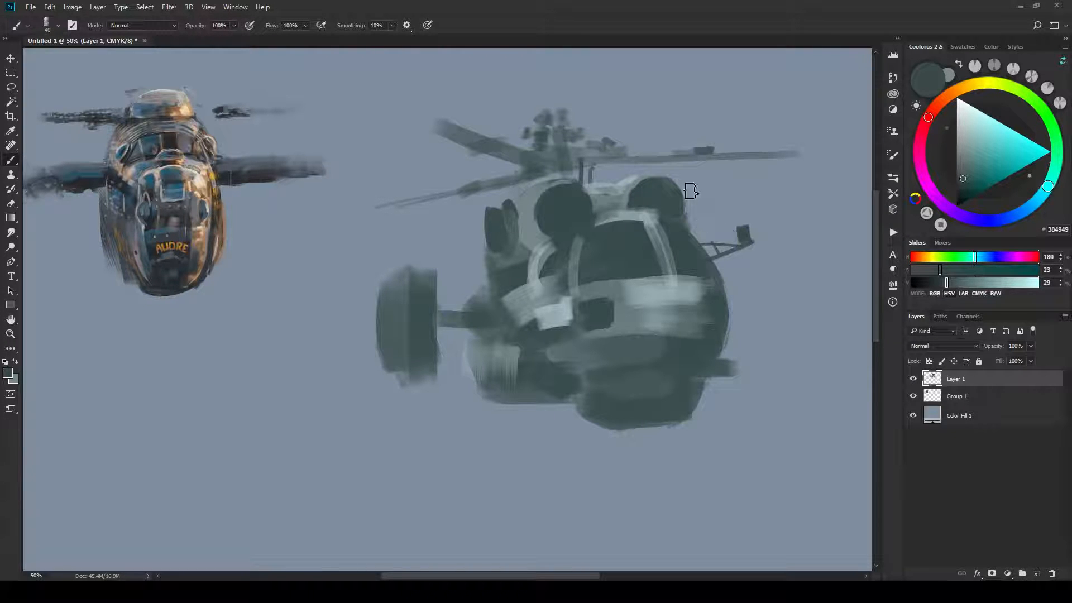
pyautogui.keyDown('alt'); pyautogui.click(672, 245); pyautogui.keyUp('alt')
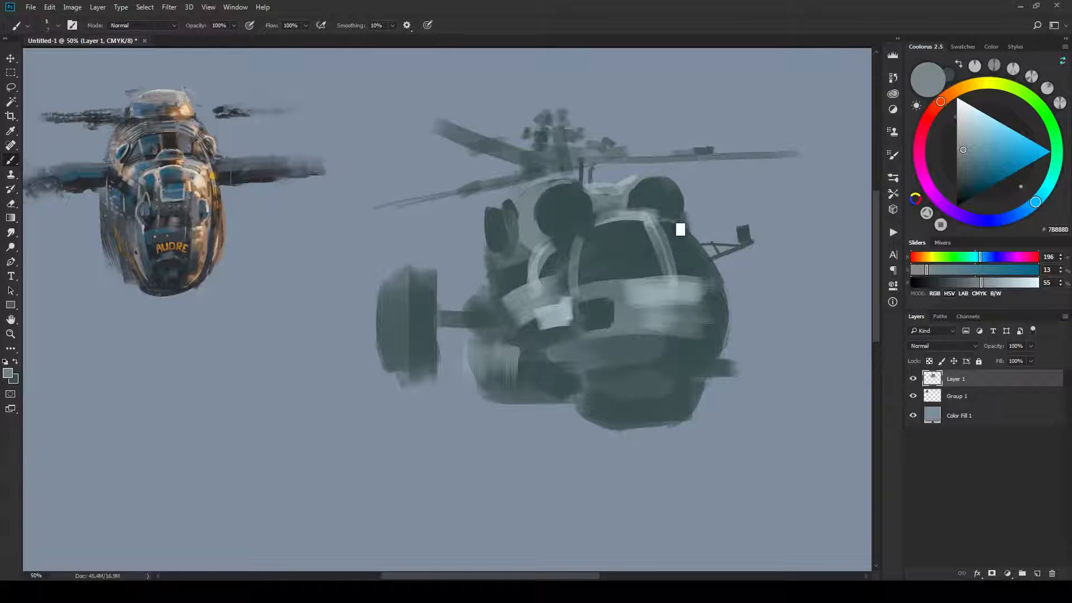
pyautogui.press(']')
pyautogui.press(']')
pyautogui.press(']')
pyautogui.press(']')
# Sample the dark grey-green again and darken the lower edge of the nose's light band.
pyautogui.keyDown('alt'); pyautogui.click(664, 248); pyautogui.keyUp('alt')
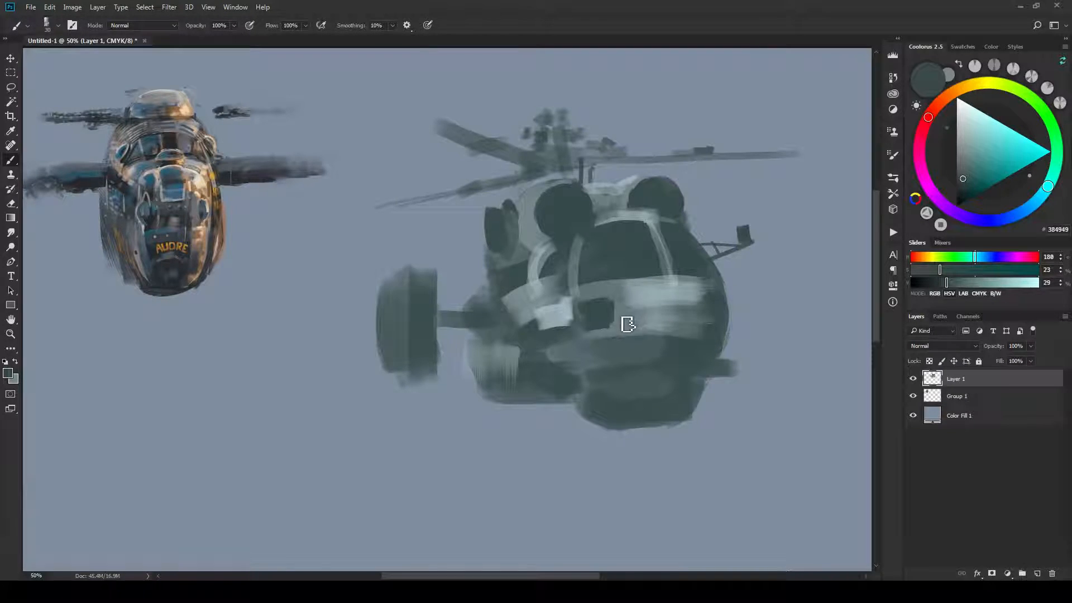
pyautogui.press(']')
pyautogui.press(']')
pyautogui.press(']')
pyautogui.moveTo(692, 310); pyautogui.dragTo(685, 335)
# Blend the nose highlight into the surrounding dark surface with the Smudge tool at 92% strength.
pyautogui.press('r')
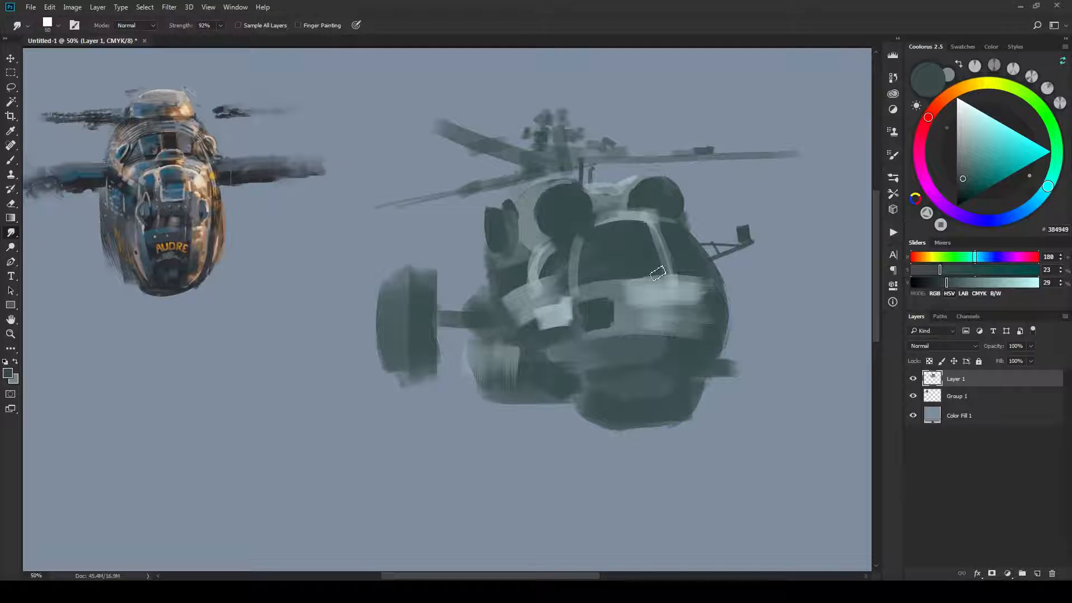
pyautogui.moveTo(669, 275)
pyautogui.mouseDown()
pyautogui.moveTo(585, 282)
pyautogui.moveTo(713, 280)
pyautogui.mouseUp()
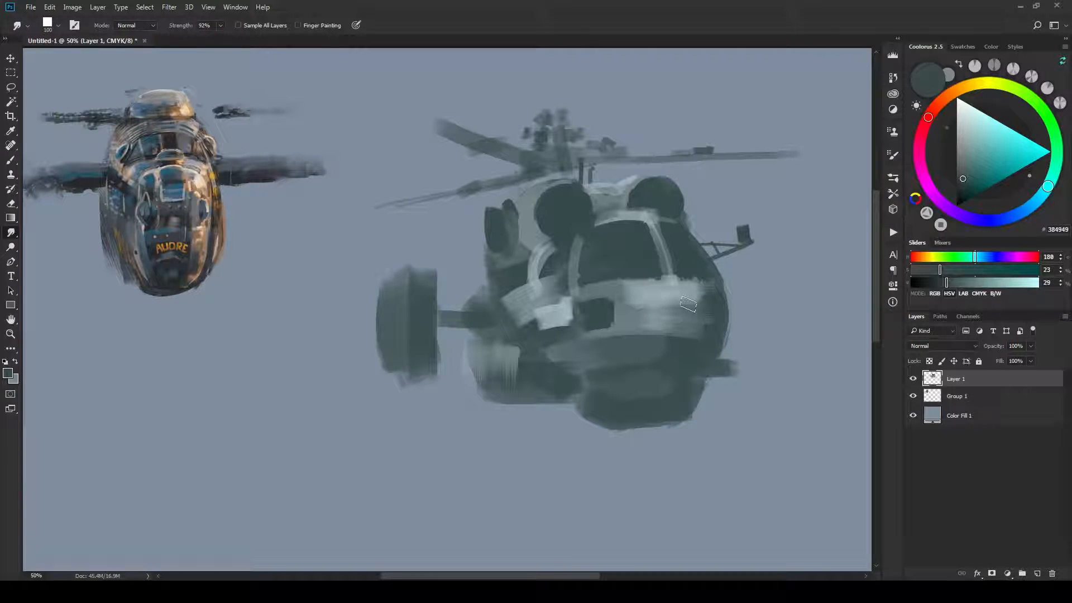
pyautogui.moveTo(683, 297)
pyautogui.mouseDown()
pyautogui.moveTo(631, 297)
pyautogui.moveTo(633, 307)
pyautogui.moveTo(689, 307)
pyautogui.moveTo(667, 311)
pyautogui.moveTo(685, 310)
pyautogui.moveTo(671, 328)
pyautogui.moveTo(685, 304)
pyautogui.moveTo(677, 330)
pyautogui.moveTo(691, 303)
pyautogui.moveTo(690, 321)
pyautogui.moveTo(648, 296)
pyautogui.moveTo(636, 311)
pyautogui.moveTo(687, 299)
pyautogui.mouseUp()
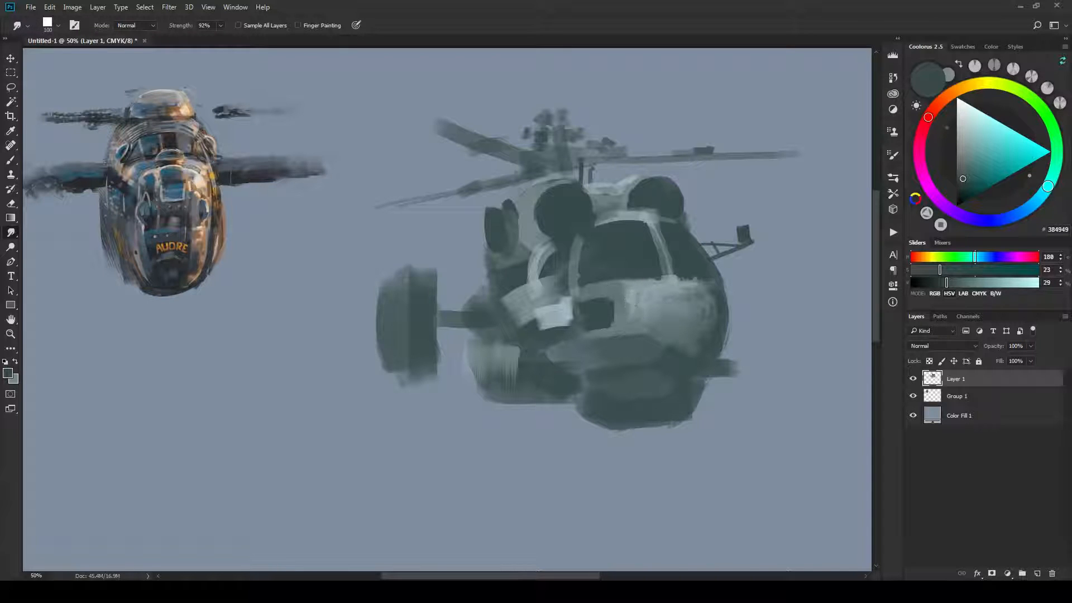
pyautogui.moveTo(621, 304)
pyautogui.mouseDown()
pyautogui.moveTo(712, 309)
pyautogui.moveTo(698, 322)
pyautogui.moveTo(713, 294)
pyautogui.moveTo(712, 320)
pyautogui.moveTo(702, 311)
pyautogui.moveTo(708, 318)
pyautogui.moveTo(711, 292)
pyautogui.moveTo(694, 335)
pyautogui.moveTo(722, 263)
pyautogui.moveTo(684, 232)
pyautogui.moveTo(652, 276)
pyautogui.moveTo(654, 338)
pyautogui.moveTo(671, 358)
pyautogui.moveTo(666, 348)
pyautogui.moveTo(686, 340)
pyautogui.moveTo(641, 330)
pyautogui.moveTo(589, 346)
pyautogui.moveTo(629, 343)
pyautogui.mouseUp()
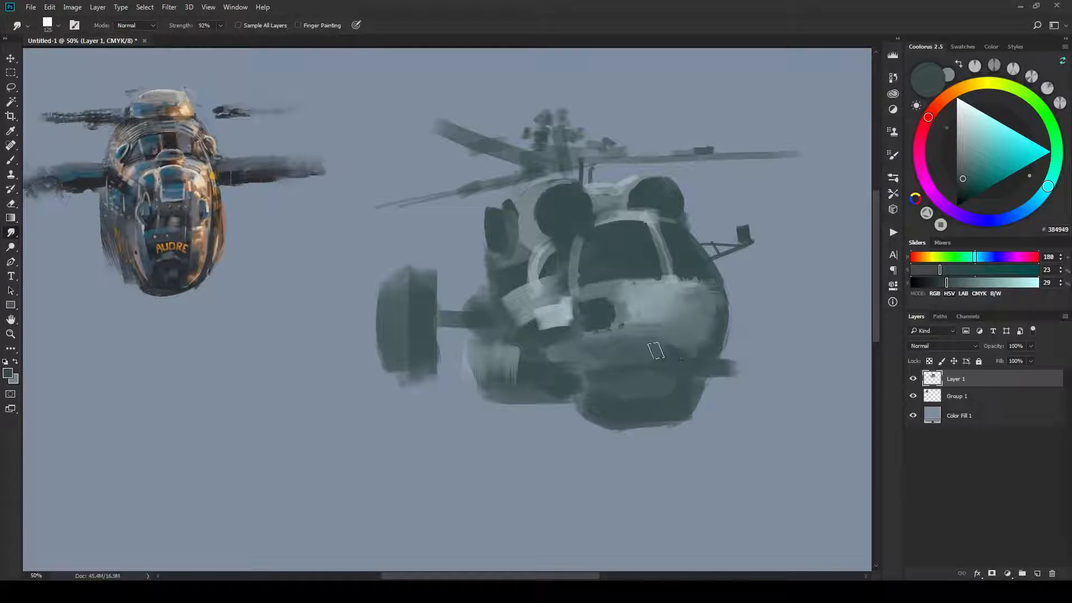
# Lighten the chin with mid-grey #7B888D, soften it by smudging, and smear small stubs along the lower hull's bottom edge.
pyautogui.press('[')
pyautogui.press('x')
pyautogui.moveTo(658, 373)
pyautogui.mouseDown()
pyautogui.moveTo(670, 395)
pyautogui.moveTo(636, 380)
pyautogui.moveTo(651, 377)
pyautogui.moveTo(634, 379)
pyautogui.moveTo(678, 380)
pyautogui.moveTo(652, 407)
pyautogui.mouseUp()
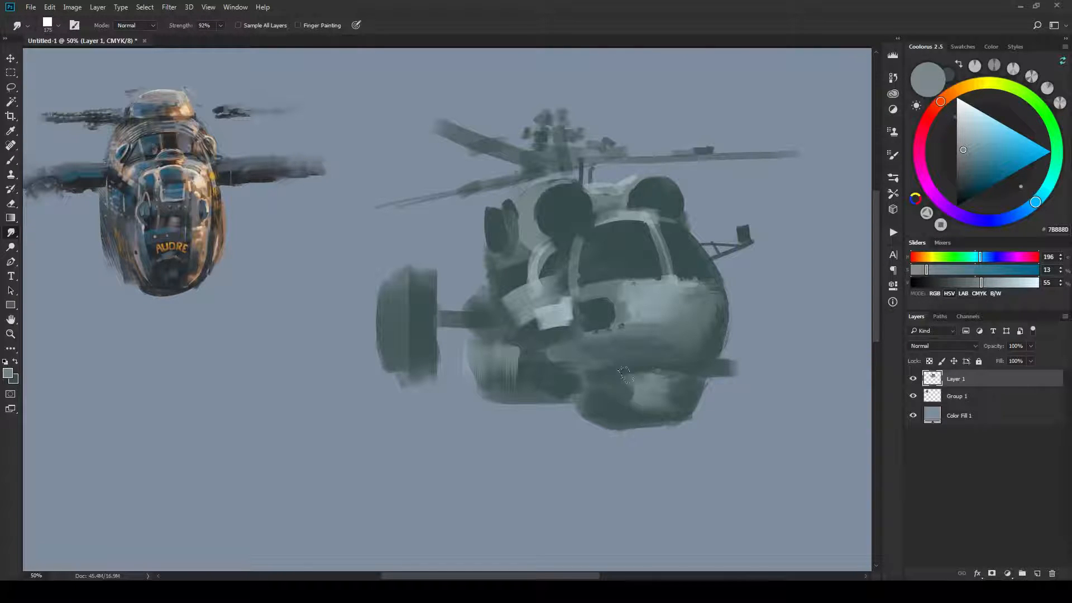
pyautogui.moveTo(627, 375)
pyautogui.mouseDown()
pyautogui.moveTo(612, 378)
pyautogui.moveTo(639, 399)
pyautogui.moveTo(633, 376)
pyautogui.mouseUp()
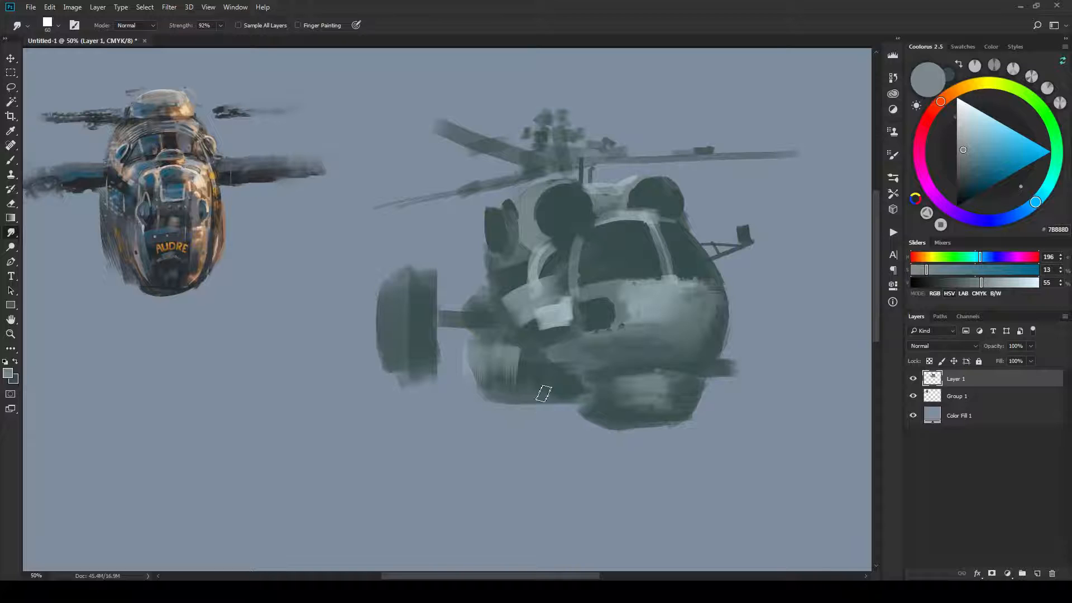
pyautogui.moveTo(542, 415); pyautogui.dragTo(541, 394)
# Return to the Brush and cover the fuselage side next to the pod strut with mid-grey.
pyautogui.press('b')
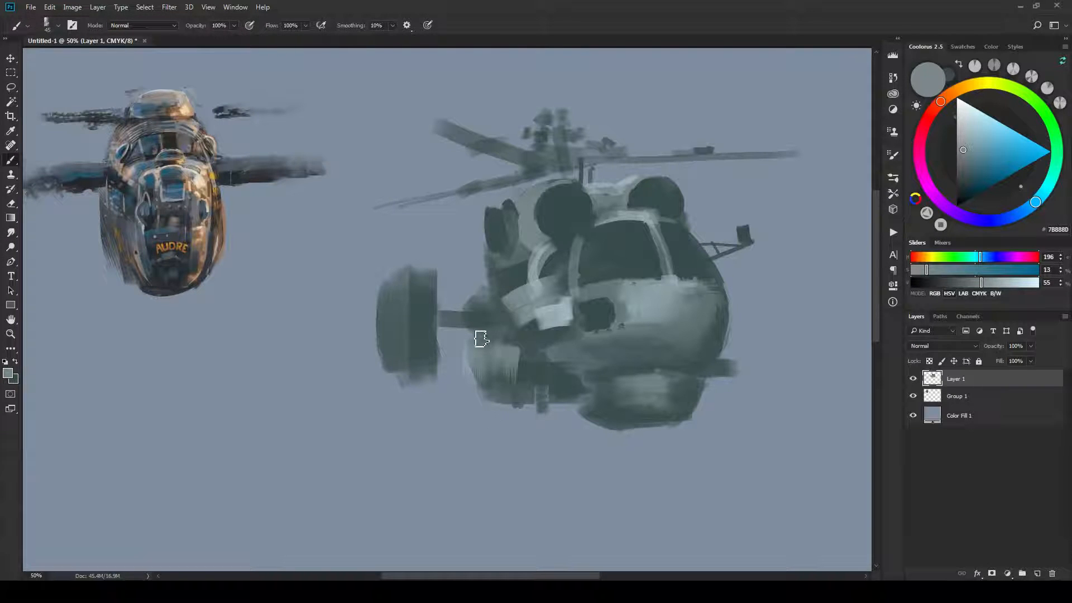
pyautogui.press('[')
pyautogui.moveTo(481, 323)
pyautogui.mouseDown()
pyautogui.moveTo(514, 295)
pyautogui.moveTo(500, 310)
pyautogui.moveTo(500, 294)
pyautogui.moveTo(500, 317)
pyautogui.moveTo(512, 294)
pyautogui.moveTo(497, 323)
pyautogui.mouseUp()
# Sample the grey #839196 and paint over the area between the windscreen's left pillar and the dark nose opening.
pyautogui.keyDown('alt'); pyautogui.click(569, 311); pyautogui.keyUp('alt')
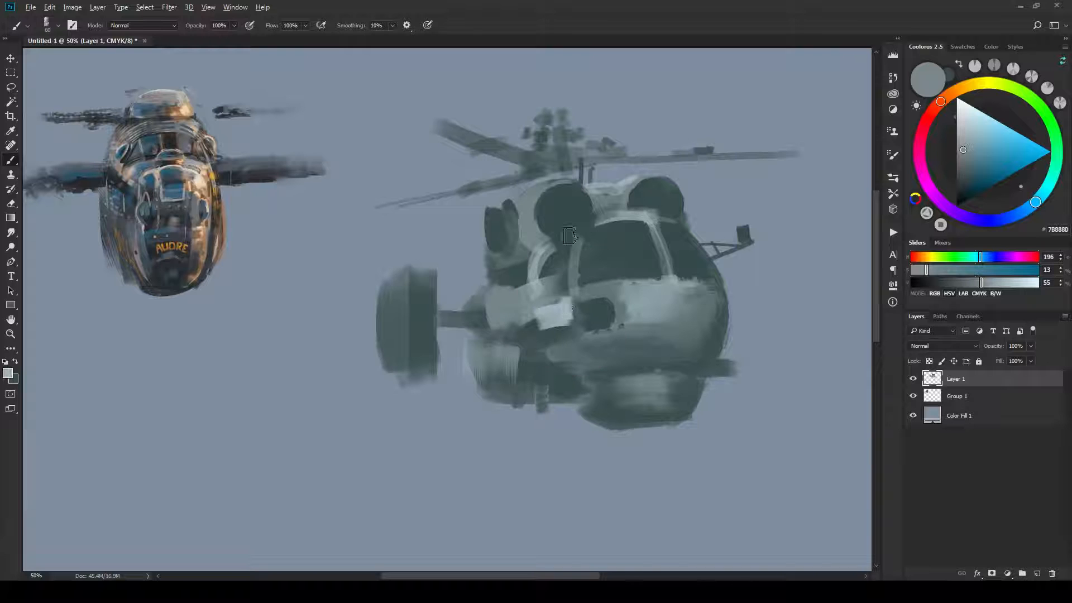
pyautogui.keyDown('alt'); pyautogui.click(564, 317); pyautogui.keyUp('alt')
pyautogui.press('x')
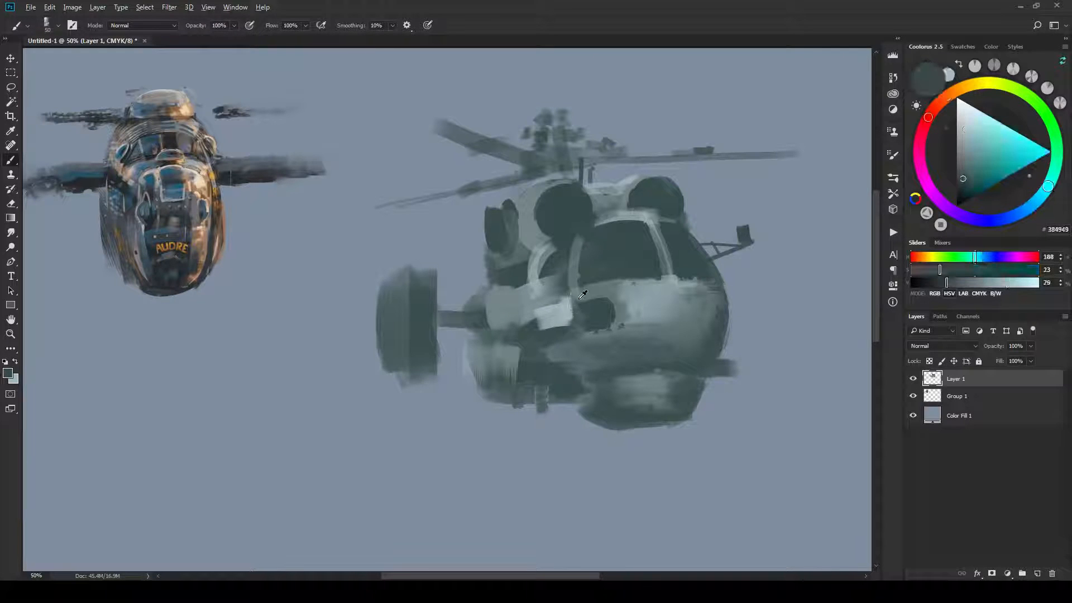
pyautogui.keyDown('alt'); pyautogui.click(587, 295); pyautogui.keyUp('alt')
pyautogui.moveTo(590, 290); pyautogui.dragTo(583, 301)
pyautogui.press('[')
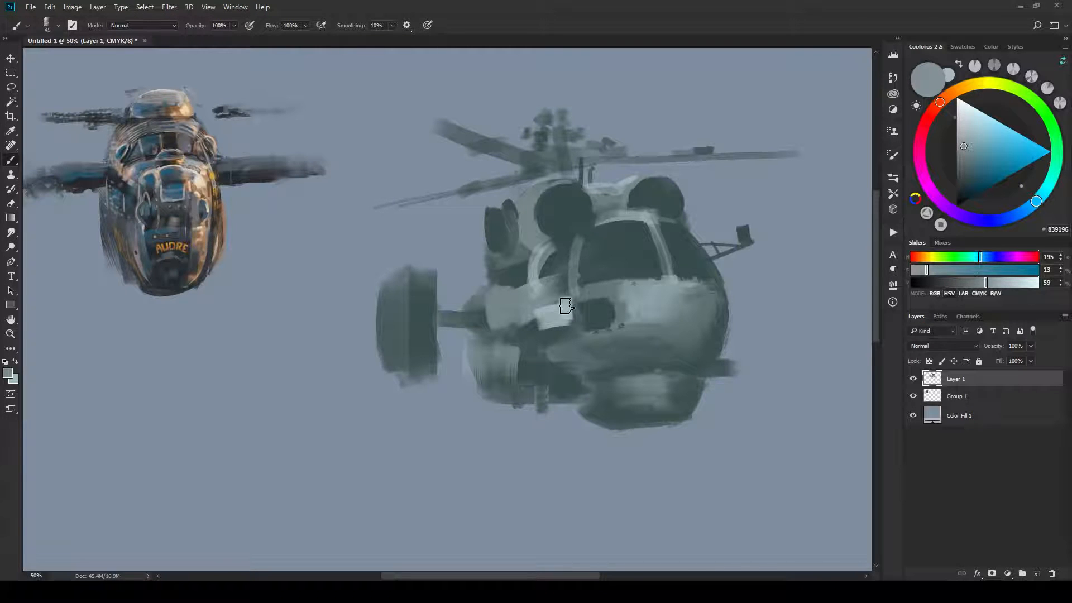
pyautogui.press('[')
pyautogui.press('[')
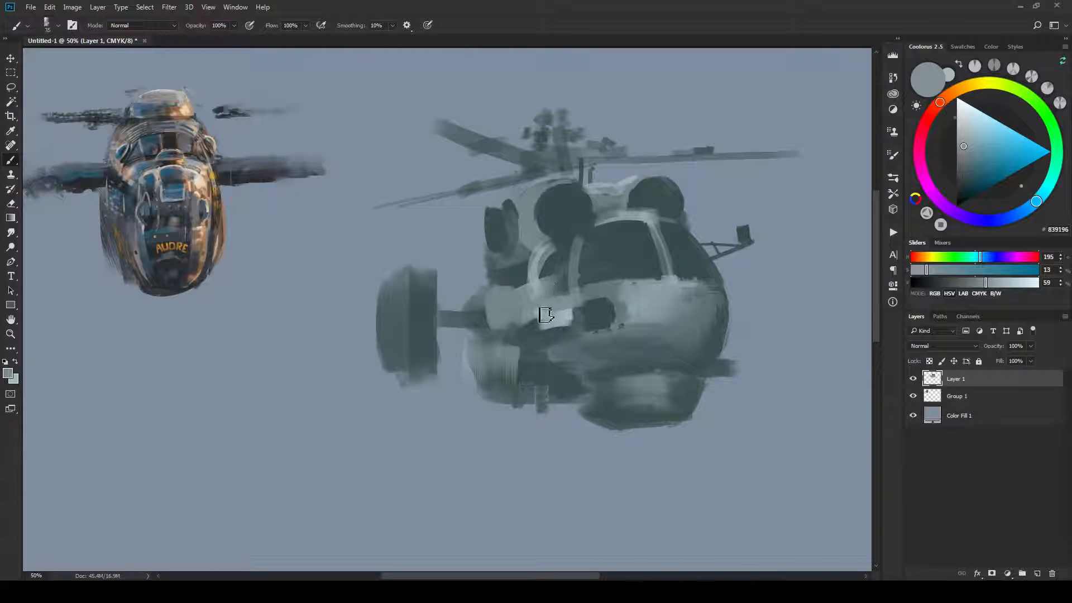
# Tone the side window's frame and the bright block beneath it with grey #839196.
pyautogui.press(']')
pyautogui.moveTo(542, 254); pyautogui.dragTo(536, 285)
pyautogui.press(']')
pyautogui.moveTo(554, 319); pyautogui.dragTo(569, 320)
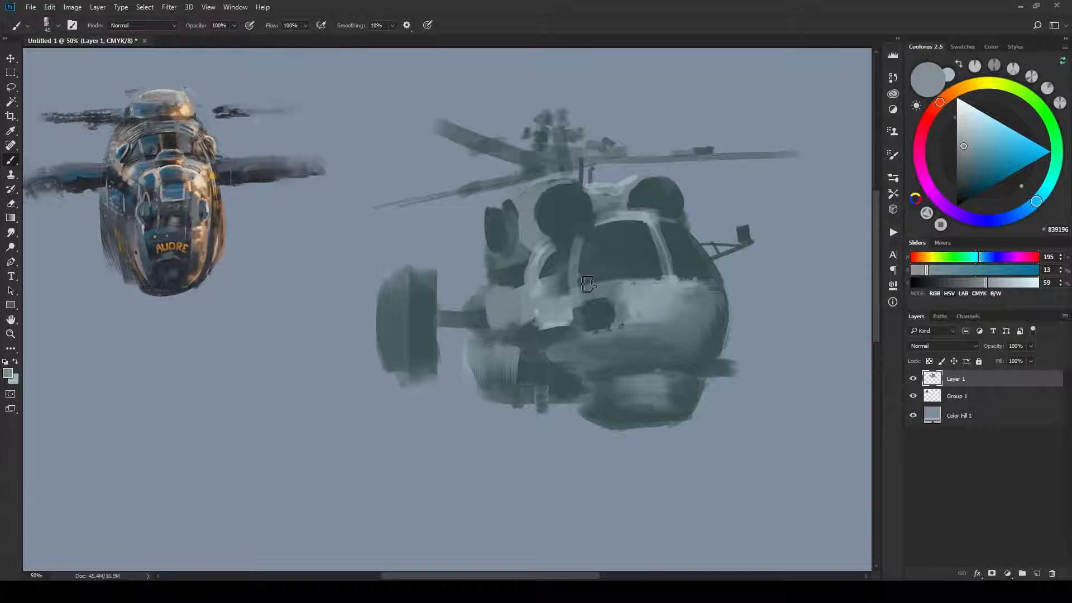
# Paint grey #839196 strokes on the lower fuselage left of the nose to suggest panels and undercarriage struts.
pyautogui.press('[')
pyautogui.press('[')
pyautogui.press(']')
pyautogui.press(']')
pyautogui.press(']')
pyautogui.moveTo(558, 348); pyautogui.dragTo(550, 366)
pyautogui.press('[')
pyautogui.press('[')
pyautogui.press('[')
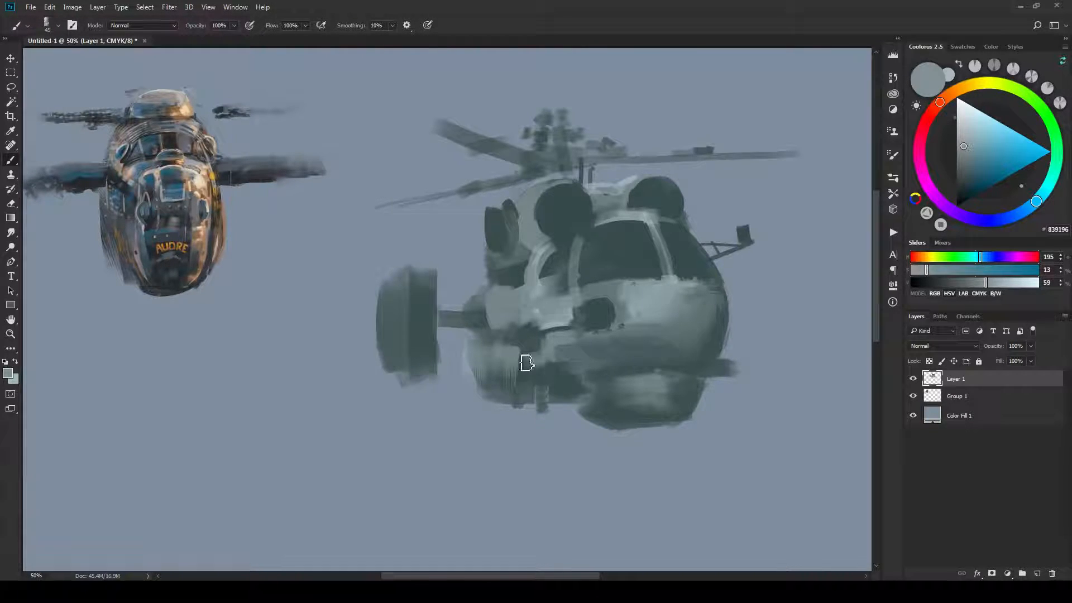
pyautogui.press('[')
pyautogui.moveTo(527, 363)
pyautogui.mouseDown()
pyautogui.moveTo(525, 385)
pyautogui.moveTo(533, 368)
pyautogui.moveTo(550, 377)
pyautogui.moveTo(539, 361)
pyautogui.mouseUp()
# Sweep a broad grey #839196 highlight across the helicopter's chin.
pyautogui.press(']')
pyautogui.moveTo(611, 388)
pyautogui.mouseDown()
pyautogui.moveTo(660, 376)
pyautogui.moveTo(626, 378)
pyautogui.moveTo(670, 385)
pyautogui.moveTo(624, 378)
pyautogui.moveTo(657, 377)
pyautogui.moveTo(613, 389)
pyautogui.moveTo(666, 386)
pyautogui.moveTo(601, 394)
pyautogui.moveTo(675, 389)
pyautogui.mouseUp()
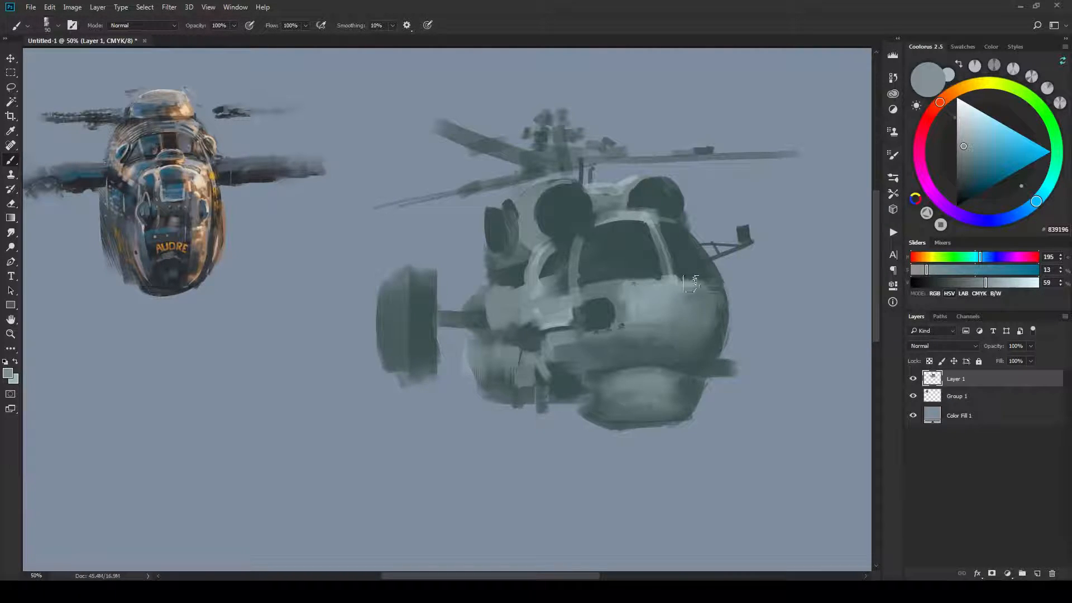
# Lighten the nose's upper edge below the right windscreen pane and brush pale grey along the roof rim above the windscreen.
pyautogui.moveTo(690, 283); pyautogui.dragTo(719, 292)
pyautogui.press('[')
pyautogui.press('[')
pyautogui.moveTo(629, 209); pyautogui.dragTo(655, 216)
pyautogui.keyDown('alt'); pyautogui.click(645, 213); pyautogui.keyUp('alt')
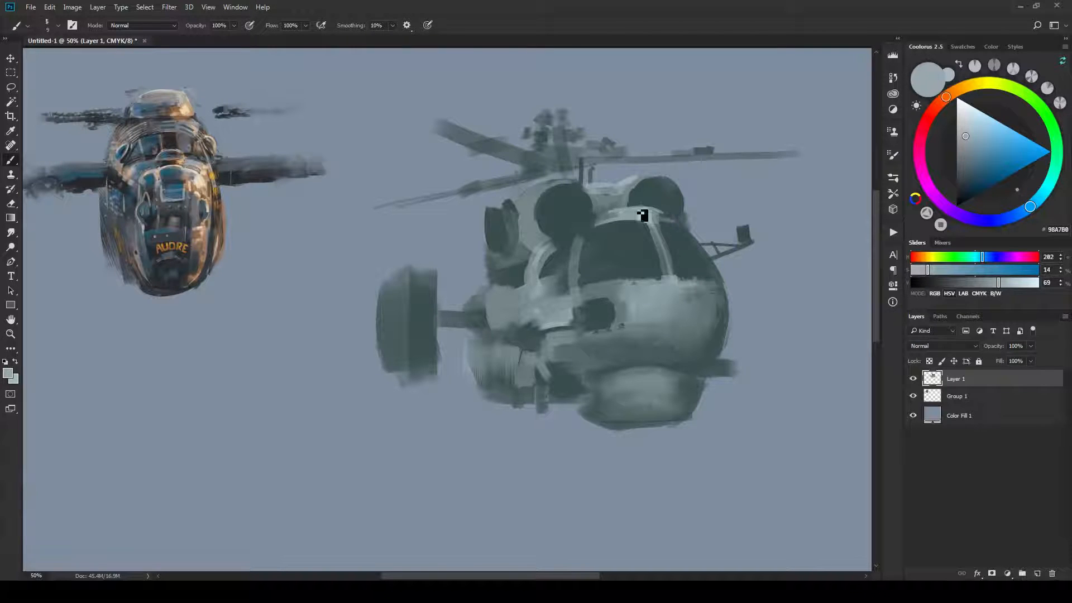
pyautogui.moveTo(641, 215); pyautogui.dragTo(612, 219)
# Shape the frame above the windscreen's right pane with a pale rim, and tidy the glass edges with dark grey #3C4C4D.
pyautogui.press(']')
pyautogui.moveTo(669, 220); pyautogui.dragTo(698, 239)
pyautogui.keyDown('alt'); pyautogui.click(674, 237); pyautogui.keyUp('alt')
pyautogui.press('[')
pyautogui.press('[')
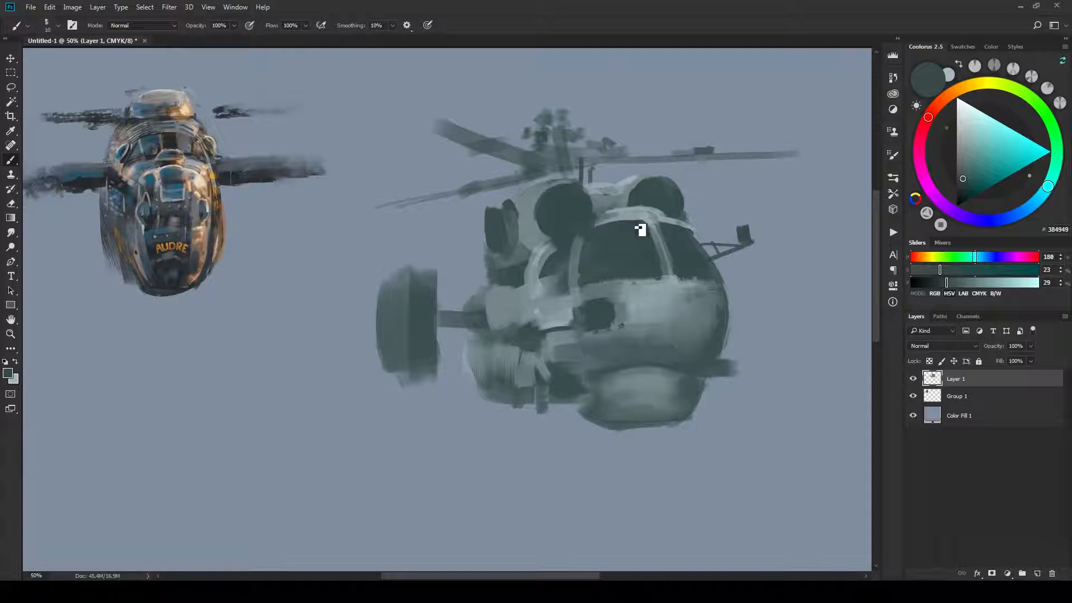
pyautogui.keyDown('alt'); pyautogui.click(674, 215); pyautogui.keyUp('alt')
pyautogui.moveTo(668, 222); pyautogui.dragTo(693, 230)
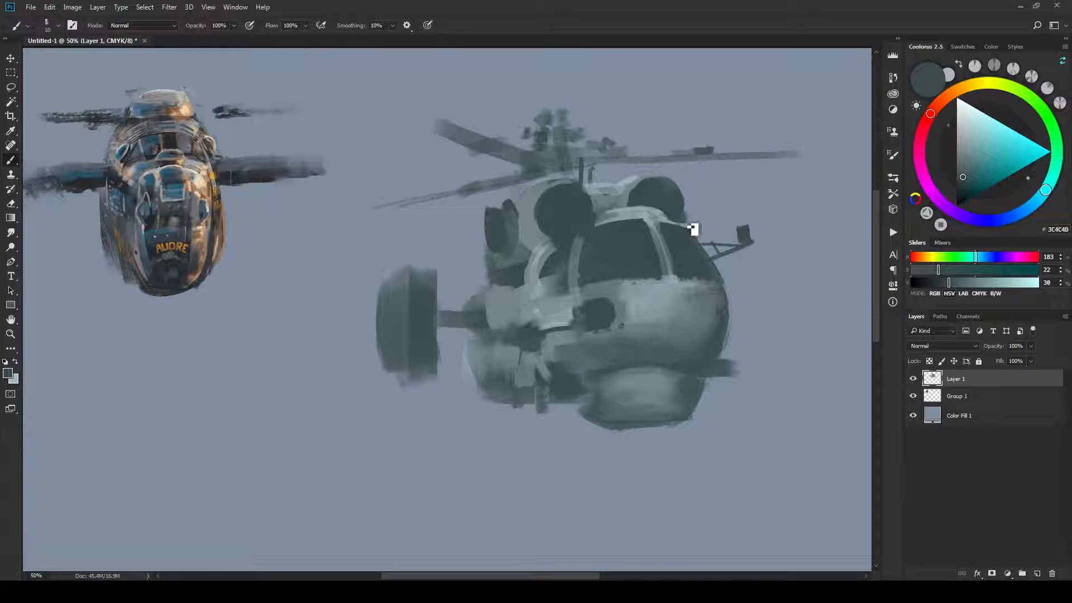
pyautogui.moveTo(608, 222); pyautogui.dragTo(626, 214)
pyautogui.press(']')
pyautogui.moveTo(654, 236); pyautogui.dragTo(663, 264)
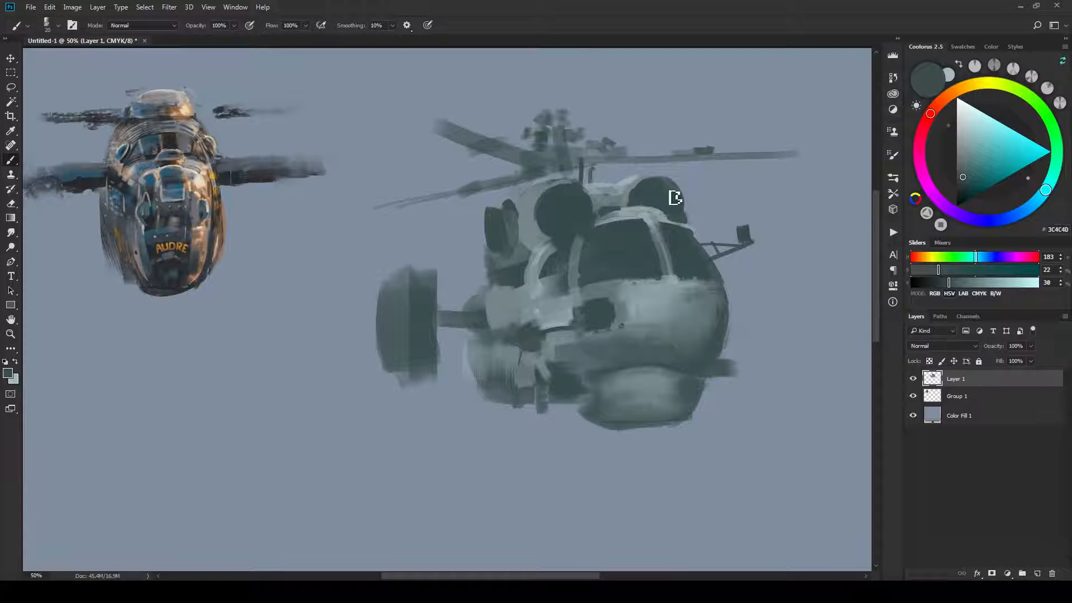
# Redefine the windscreen's lower edge with sampled nose greys #8C9BA1 and #818F95 and the dark glass tone #3C4C4D.
pyautogui.keyDown('alt'); pyautogui.click(678, 284); pyautogui.keyUp('alt')
pyautogui.press(']')
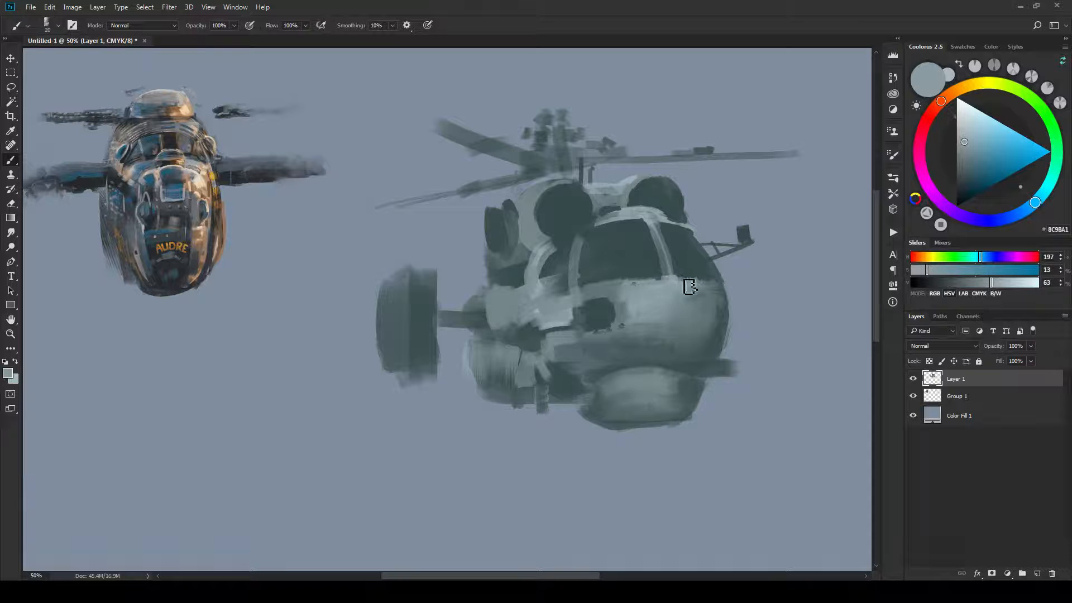
pyautogui.keyDown('alt'); pyautogui.click(632, 272); pyautogui.keyUp('alt')
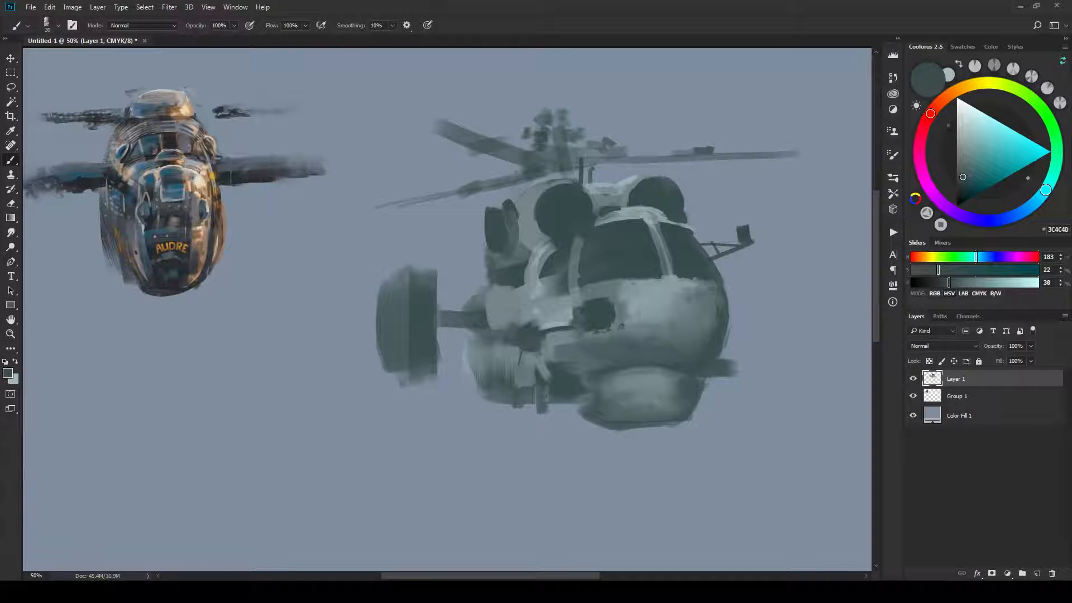
pyautogui.press('[')
pyautogui.keyDown('alt'); pyautogui.click(686, 281); pyautogui.keyUp('alt')
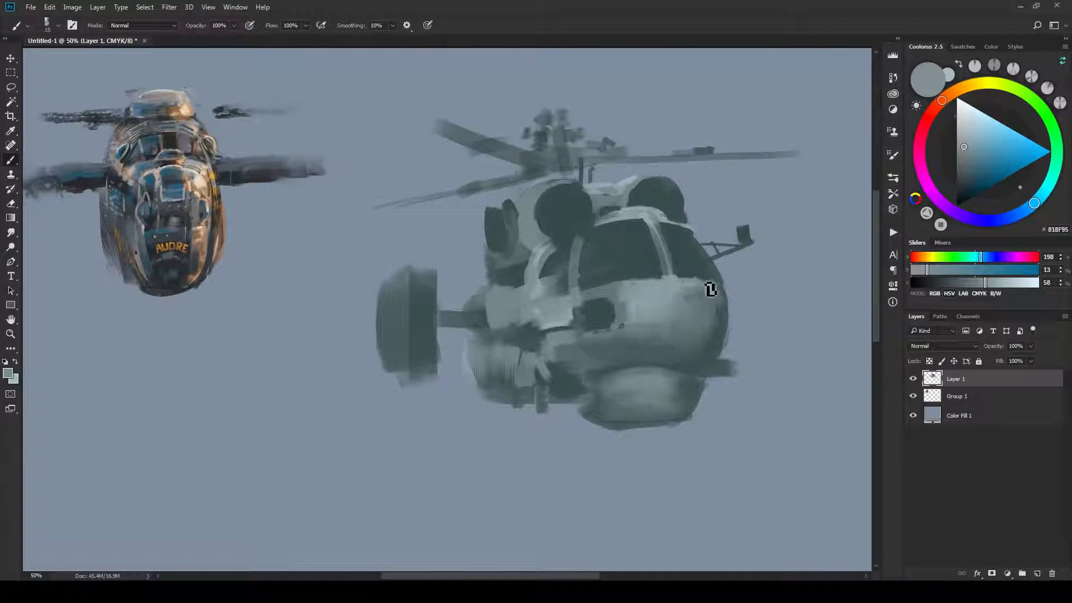
pyautogui.press(']')
# Repaint the windscreen's right pillar in pale grey #99A8B1 and sharpen its sides with the dark glass tone #384949.
pyautogui.keyDown('alt'); pyautogui.click(652, 222); pyautogui.keyUp('alt')
pyautogui.moveTo(667, 255); pyautogui.dragTo(672, 283)
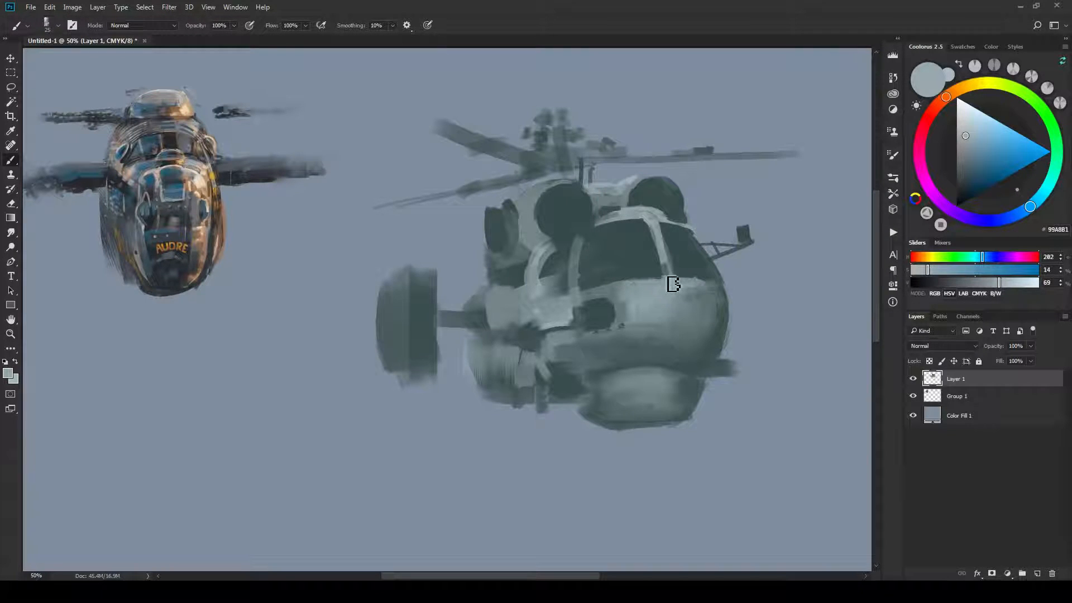
pyautogui.moveTo(649, 234); pyautogui.dragTo(669, 275)
pyautogui.moveTo(663, 235); pyautogui.dragTo(677, 276)
pyautogui.moveTo(658, 228)
pyautogui.mouseDown()
pyautogui.moveTo(674, 277)
pyautogui.moveTo(670, 255)
pyautogui.moveTo(664, 280)
pyautogui.mouseUp()
pyautogui.keyDown('alt'); pyautogui.click(645, 246); pyautogui.keyUp('alt')
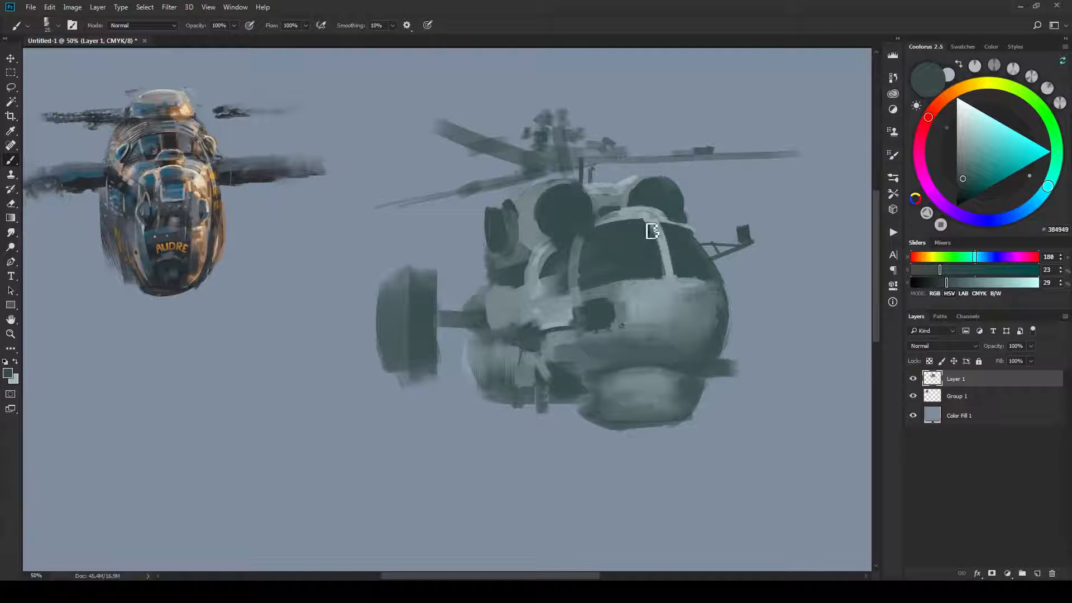
pyautogui.moveTo(651, 228); pyautogui.dragTo(661, 270)
pyautogui.moveTo(664, 230); pyautogui.dragTo(696, 238)
# Reshape the dark opening on the nose into a framed rectangle using sampled mid grey #69777A.
pyautogui.keyDown('alt'); pyautogui.click(624, 303); pyautogui.keyUp('alt')
pyautogui.keyDown('alt'); pyautogui.click(608, 341); pyautogui.keyUp('alt')
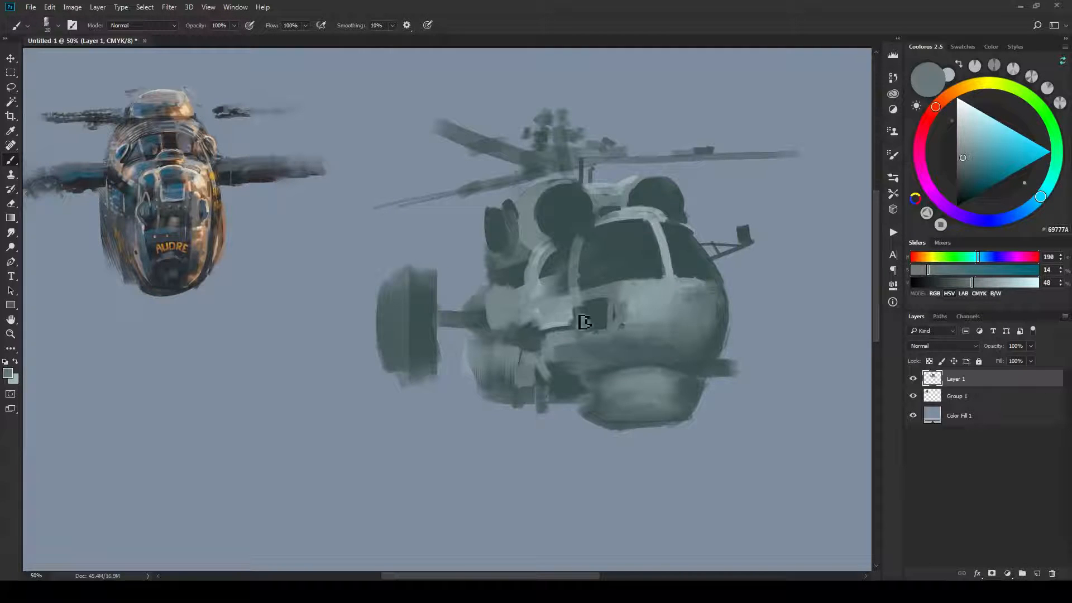
pyautogui.press('[')
pyautogui.press(']')
pyautogui.moveTo(587, 311)
pyautogui.mouseDown()
pyautogui.moveTo(620, 286)
pyautogui.moveTo(605, 300)
pyautogui.mouseUp()
pyautogui.moveTo(589, 337)
pyautogui.mouseDown()
pyautogui.moveTo(584, 312)
pyautogui.moveTo(586, 335)
pyautogui.mouseUp()
# Paint a block of pale grey #A7B7C1 on the rear fuselage side, beside the strut to the wheel.
pyautogui.keyDown('alt'); pyautogui.click(555, 326); pyautogui.keyUp('alt')
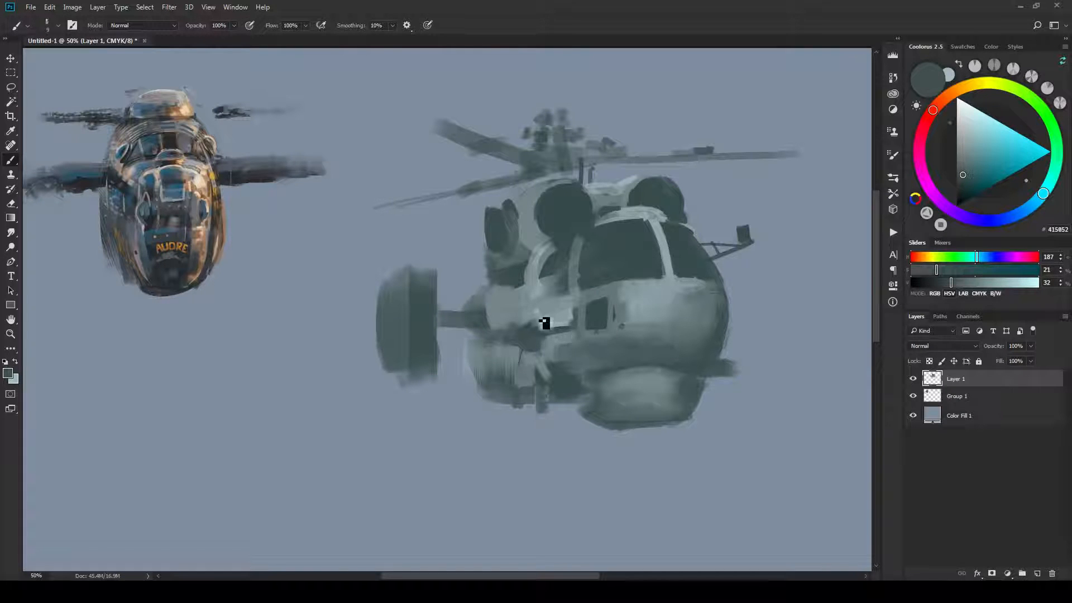
pyautogui.keyDown('alt'); pyautogui.click(510, 339); pyautogui.keyUp('alt')
pyautogui.press(']')
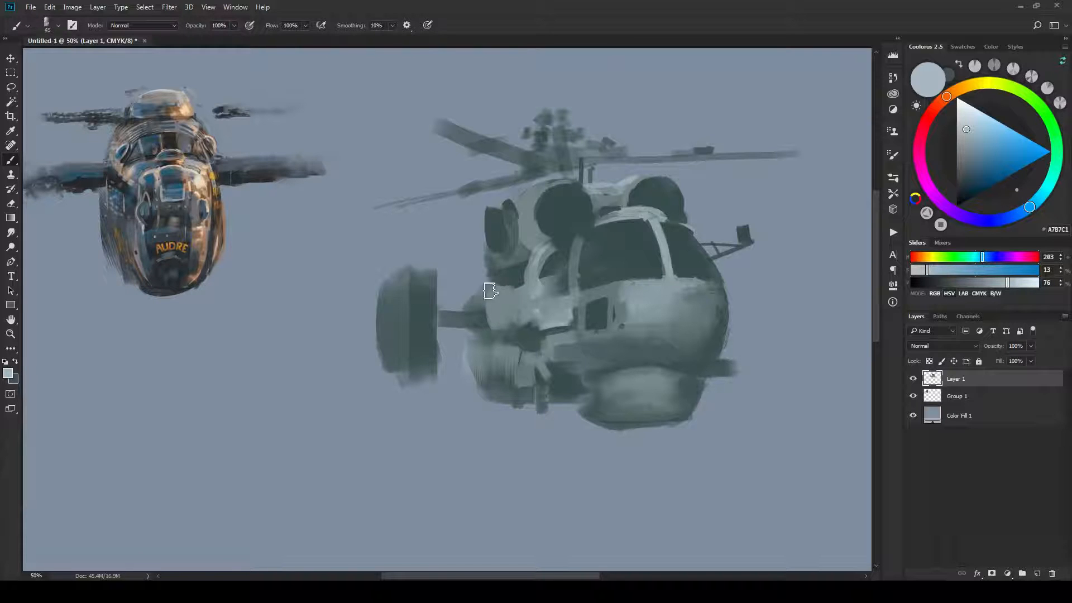
pyautogui.moveTo(485, 324); pyautogui.dragTo(498, 286)
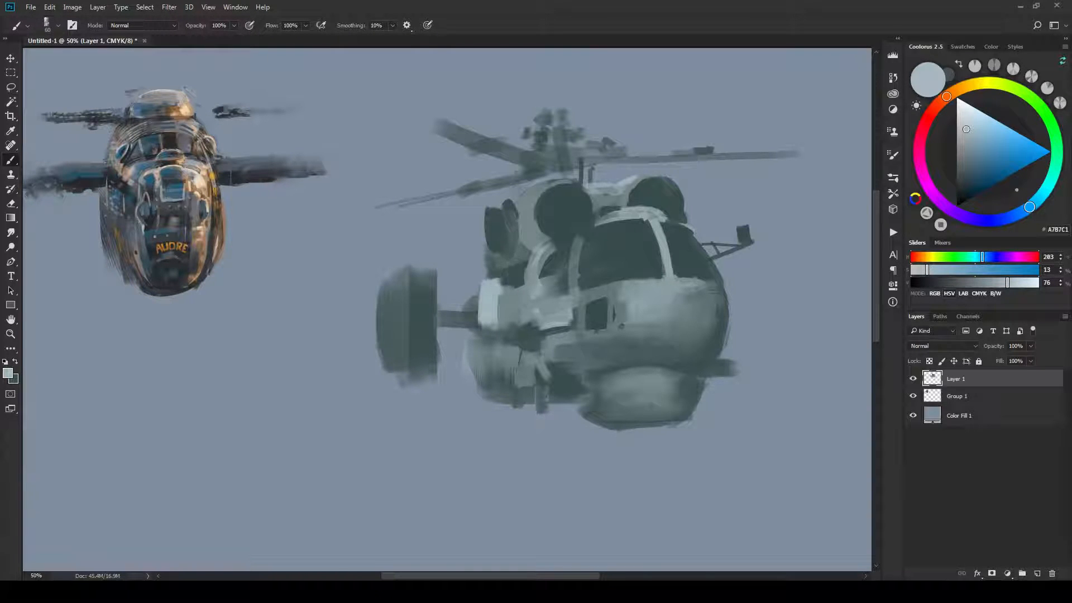
# Add narrow #A7B7C1 strips behind the side window, along the upper fuselage and along the ledge below to suggest lit panels.
pyautogui.press('[')
pyautogui.press('[')
pyautogui.press('[')
pyautogui.press('[')
pyautogui.press('[')
pyautogui.moveTo(519, 291); pyautogui.dragTo(525, 268)
pyautogui.press('[')
pyautogui.hotkey('ctrl', 'z')
pyautogui.press(']')
pyautogui.moveTo(532, 268)
pyautogui.mouseDown()
pyautogui.moveTo(520, 324)
pyautogui.moveTo(529, 315)
pyautogui.mouseUp()
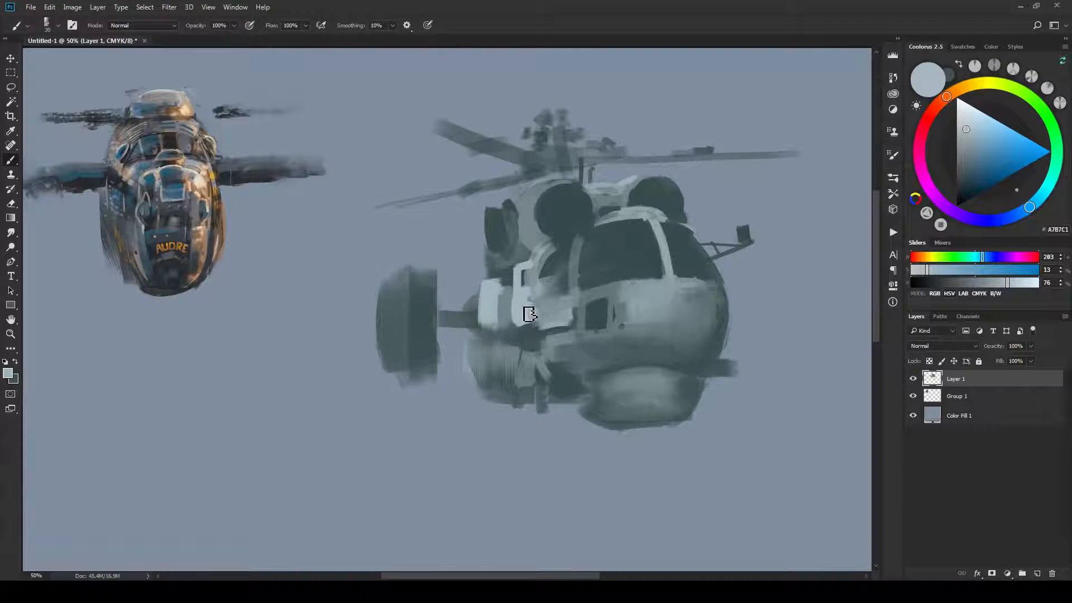
pyautogui.press('[')
pyautogui.moveTo(524, 276)
pyautogui.mouseDown()
pyautogui.moveTo(505, 279)
pyautogui.moveTo(530, 258)
pyautogui.moveTo(498, 274)
pyautogui.moveTo(518, 256)
pyautogui.moveTo(509, 268)
pyautogui.mouseUp()
pyautogui.moveTo(478, 332)
pyautogui.mouseDown()
pyautogui.moveTo(567, 340)
pyautogui.moveTo(538, 342)
pyautogui.moveTo(532, 354)
pyautogui.moveTo(506, 350)
pyautogui.moveTo(554, 334)
pyautogui.moveTo(533, 347)
pyautogui.moveTo(544, 347)
pyautogui.moveTo(536, 328)
pyautogui.moveTo(528, 341)
pyautogui.moveTo(538, 340)
pyautogui.moveTo(517, 338)
pyautogui.moveTo(531, 316)
pyautogui.moveTo(520, 307)
pyautogui.moveTo(497, 330)
pyautogui.mouseUp()
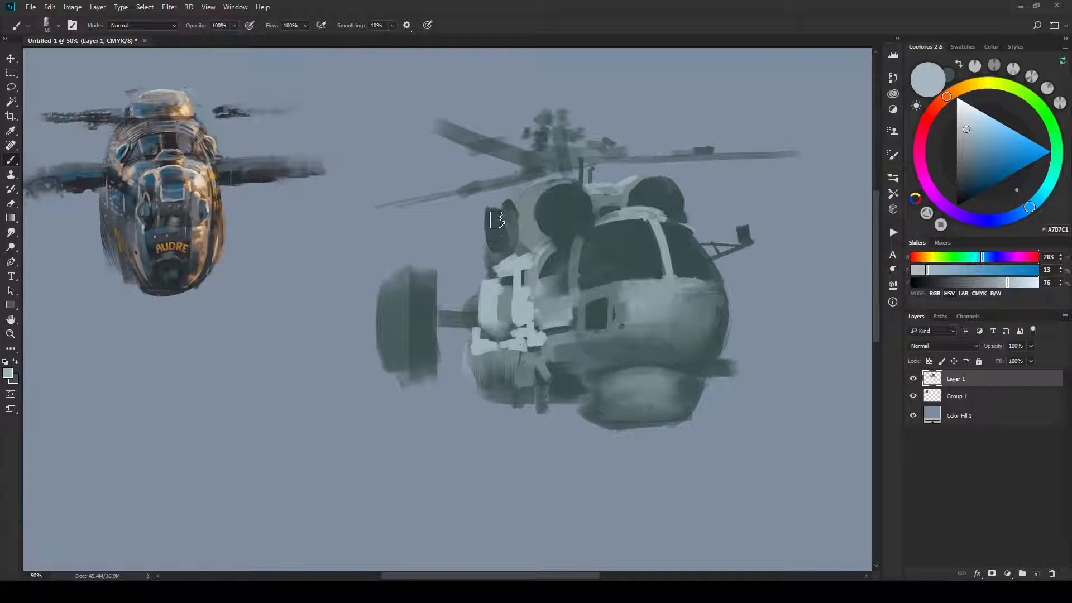
# Tone the lower fuselage below the bright ledge with grey #758388, and draw fine dark #4F5E5F details on the pale panels.
pyautogui.press('[')
pyautogui.press('[')
pyautogui.keyDown('alt'); pyautogui.click(518, 353); pyautogui.keyUp('alt')
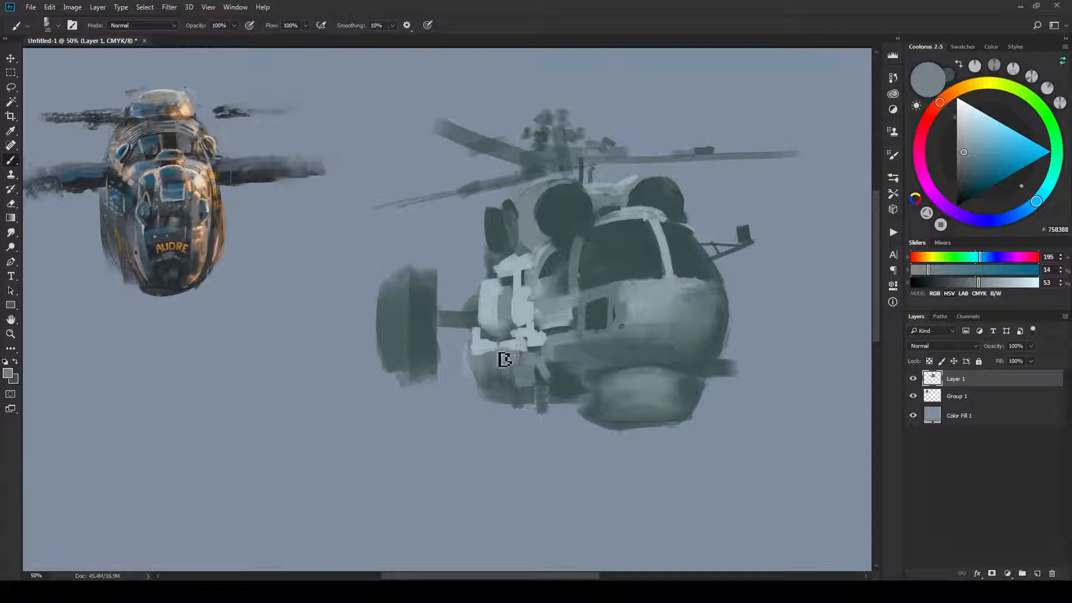
pyautogui.moveTo(505, 359)
pyautogui.mouseDown()
pyautogui.moveTo(497, 353)
pyautogui.moveTo(517, 355)
pyautogui.mouseUp()
pyautogui.keyDown('alt'); pyautogui.click(504, 383); pyautogui.keyUp('alt')
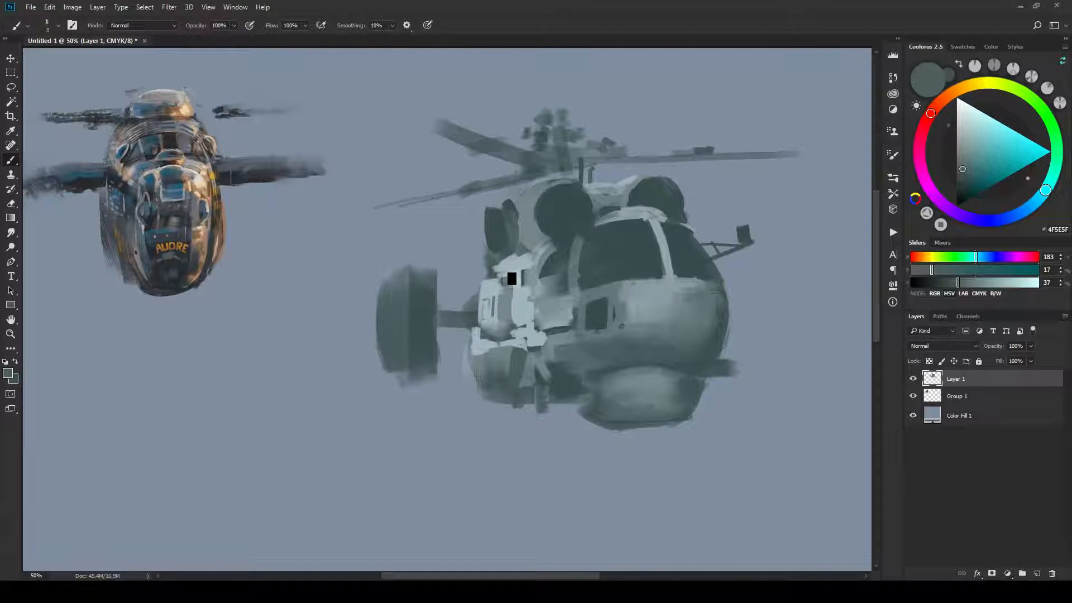
# Refine the side panels and the side window's frame with sampled greys #7D8A90 and #6F7D81.
pyautogui.keyDown('alt'); pyautogui.click(504, 273); pyautogui.keyUp('alt')
pyautogui.press(']')
pyautogui.press(']')
pyautogui.press(']')
pyautogui.keyDown('alt'); pyautogui.click(506, 304); pyautogui.keyUp('alt')
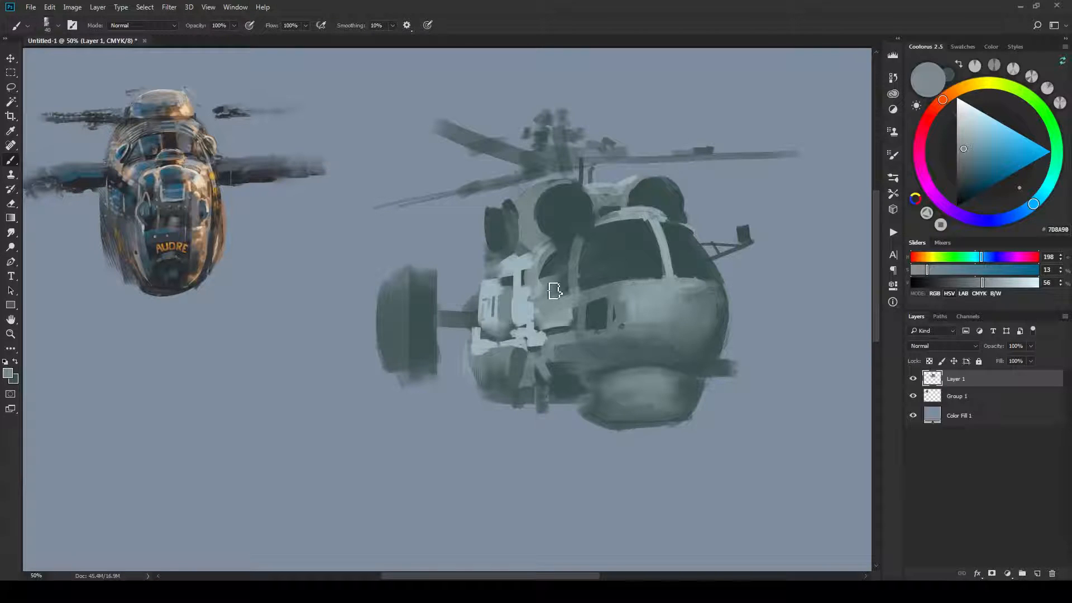
pyautogui.keyDown('alt'); pyautogui.click(582, 244); pyautogui.keyUp('alt')
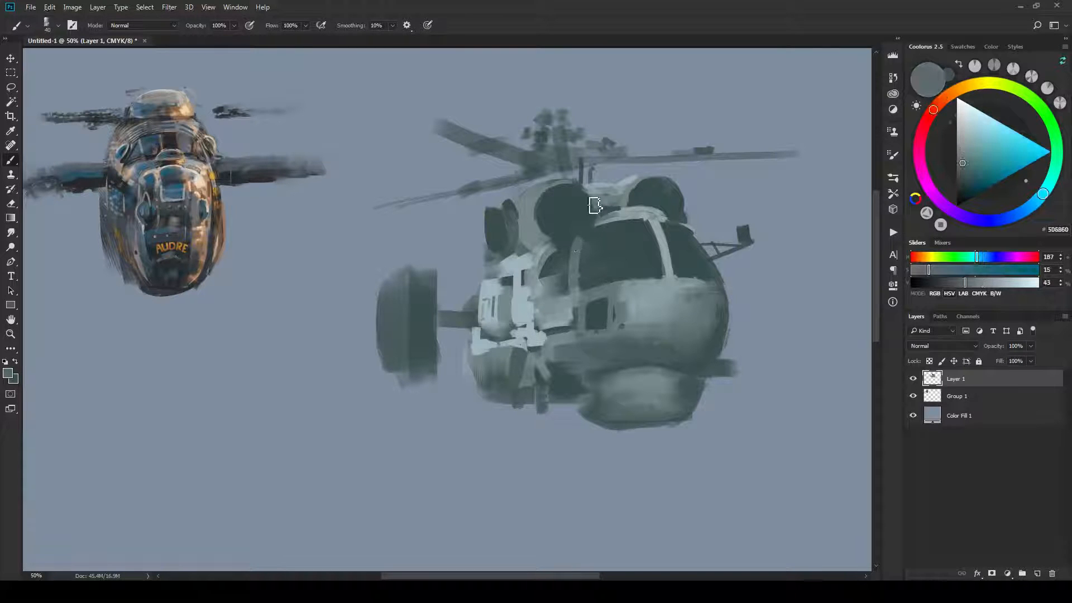
pyautogui.keyDown('alt'); pyautogui.click(608, 219); pyautogui.keyUp('alt')
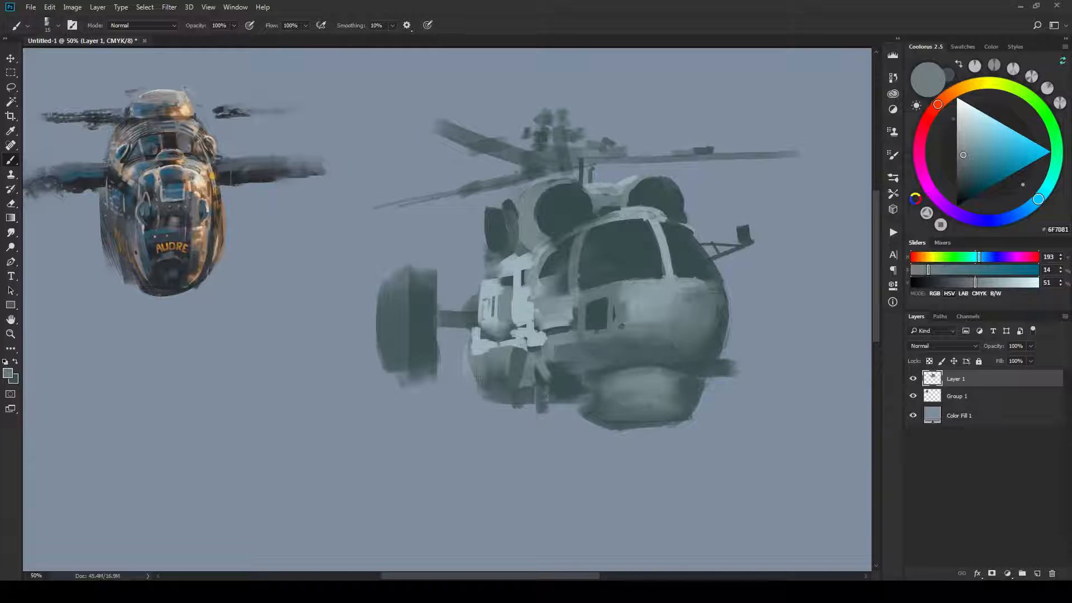
# Add a new layer in Multiply mode above the helicopter and choose dark red #7A3737.
pyautogui.hotkey('ctrl', 'shift', 'alt', 'n')
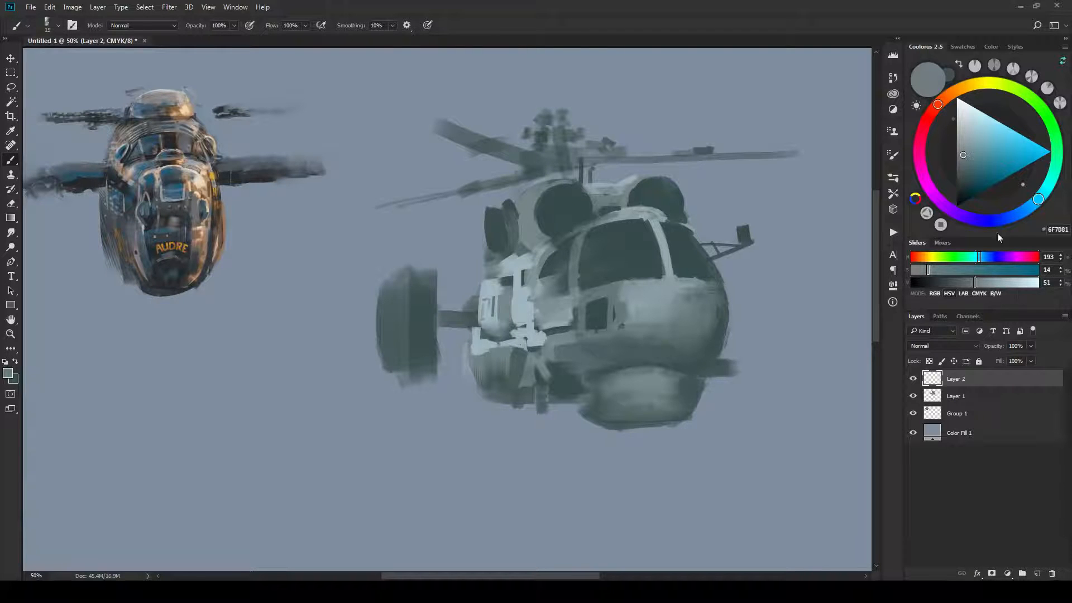
pyautogui.click(929, 117)
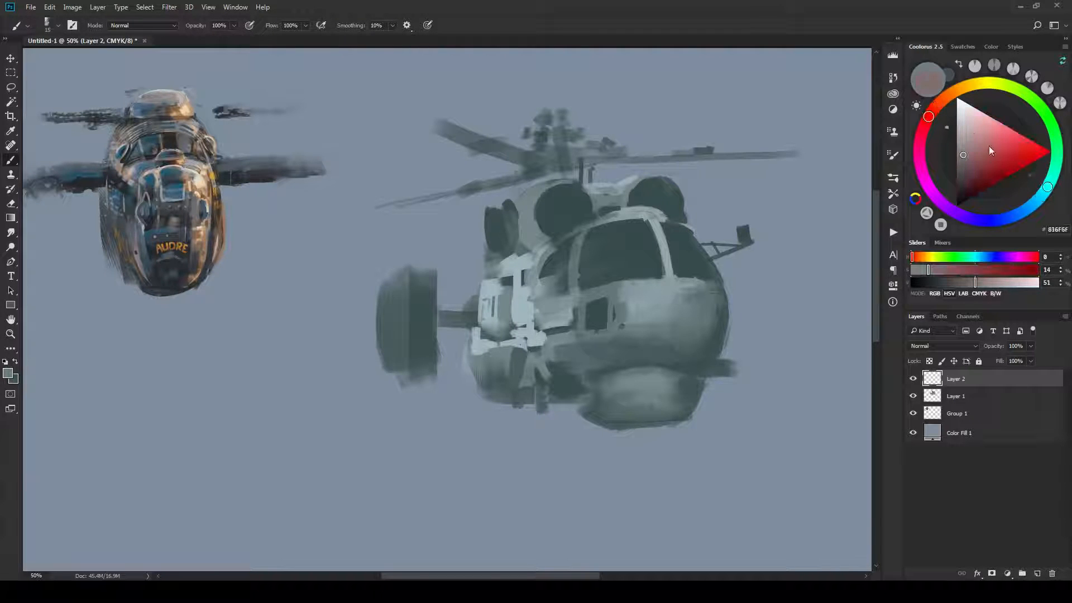
pyautogui.moveTo(989, 147); pyautogui.dragTo(981, 169)
pyautogui.click(932, 347)
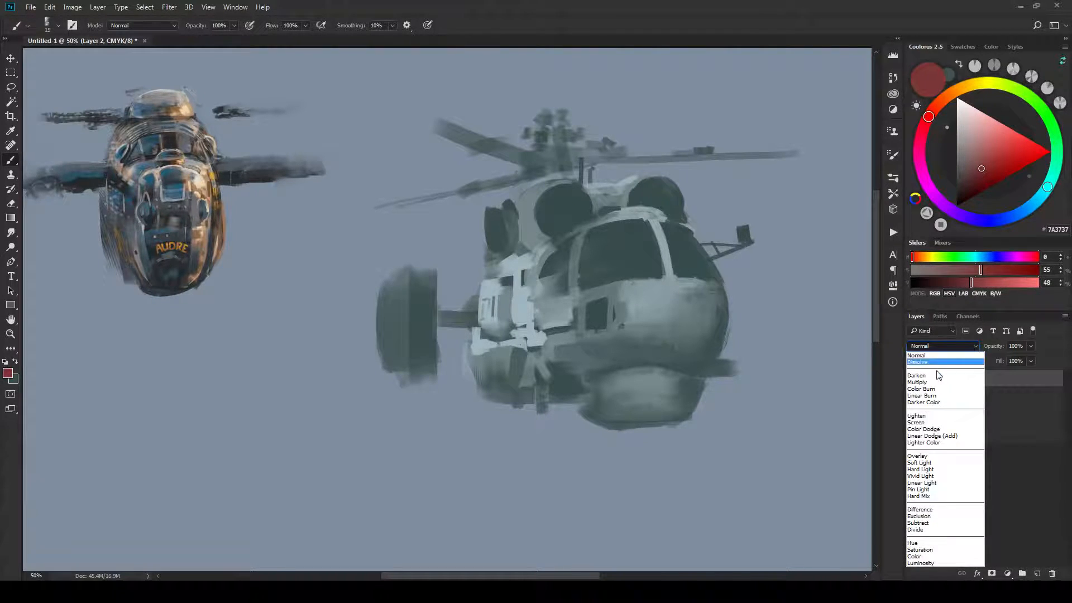
pyautogui.click(931, 383)
# Paint dark red along the nose's lower edge with a larger brush, and brighter red #B32322 over the chin and protruding bar.
pyautogui.press(']')
pyautogui.press(']')
pyautogui.press(']')
pyautogui.press(']')
pyautogui.press(']')
pyautogui.press(']')
pyautogui.press(']')
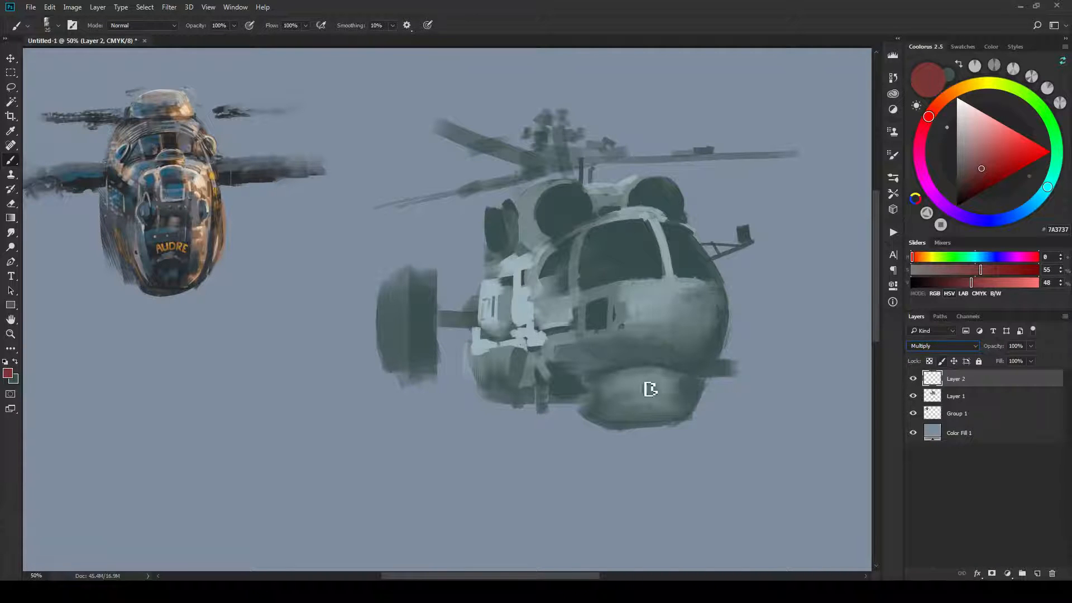
pyautogui.moveTo(574, 366)
pyautogui.mouseDown()
pyautogui.moveTo(627, 378)
pyautogui.moveTo(683, 361)
pyautogui.mouseUp()
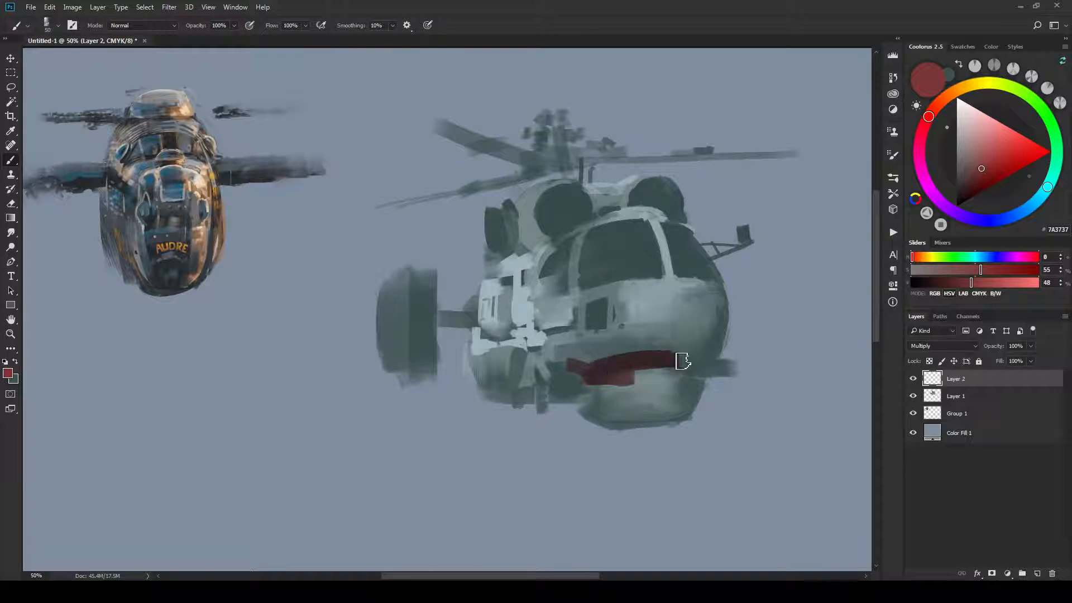
pyautogui.click(1009, 161)
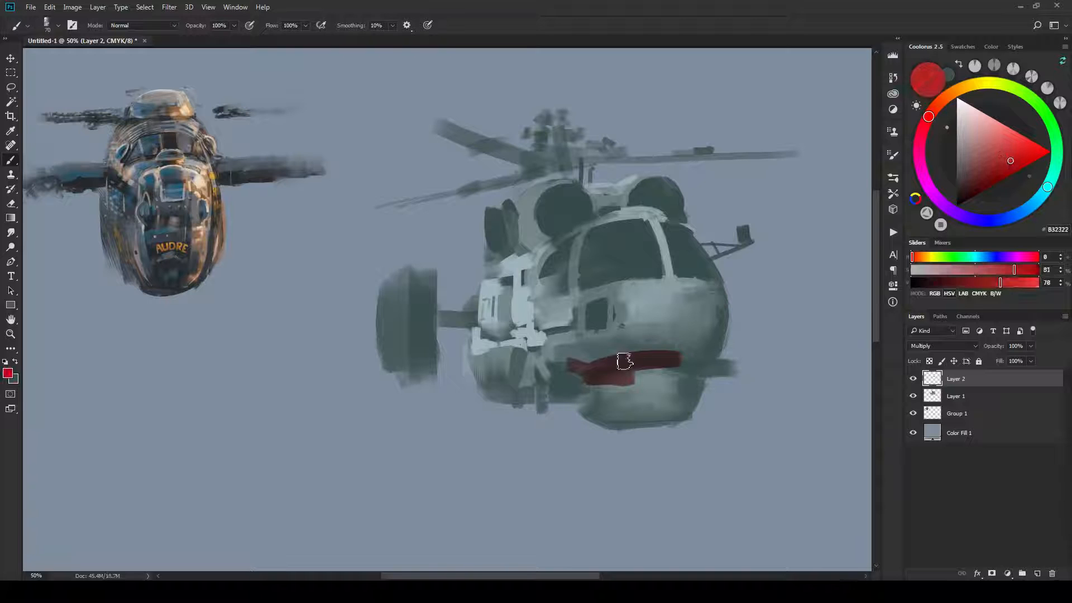
pyautogui.moveTo(618, 359)
pyautogui.mouseDown()
pyautogui.moveTo(681, 362)
pyautogui.moveTo(596, 377)
pyautogui.moveTo(650, 363)
pyautogui.moveTo(624, 379)
pyautogui.moveTo(657, 386)
pyautogui.moveTo(634, 392)
pyautogui.moveTo(668, 384)
pyautogui.moveTo(652, 372)
pyautogui.moveTo(655, 388)
pyautogui.moveTo(637, 386)
pyautogui.moveTo(677, 370)
pyautogui.moveTo(738, 371)
pyautogui.mouseUp()
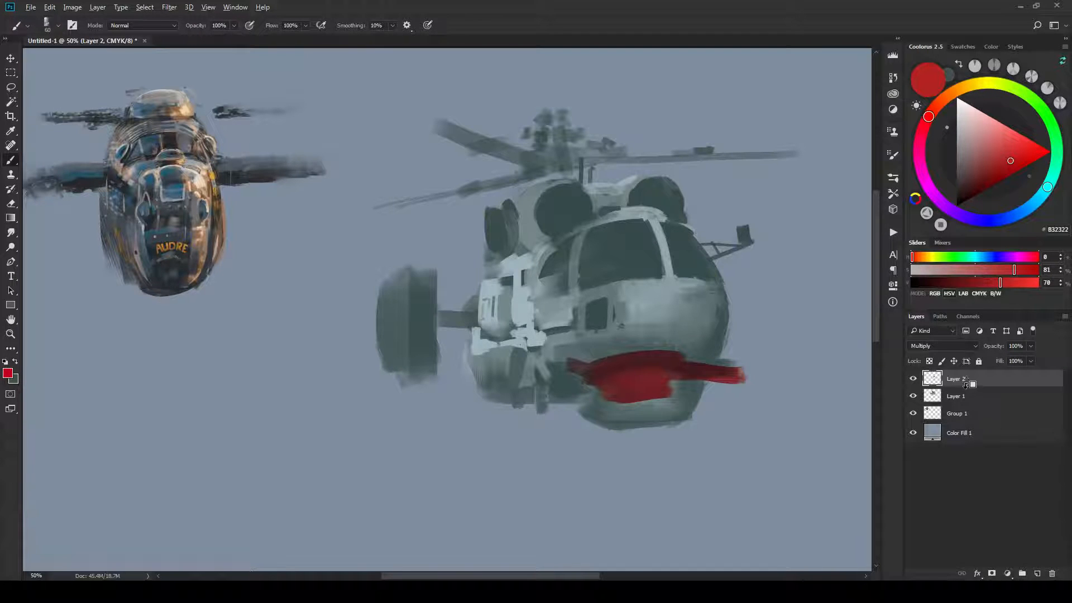
pyautogui.keyDown('alt'); pyautogui.click(965, 385); pyautogui.keyUp('alt')
pyautogui.click(979, 401)
pyautogui.rightClick(981, 404)
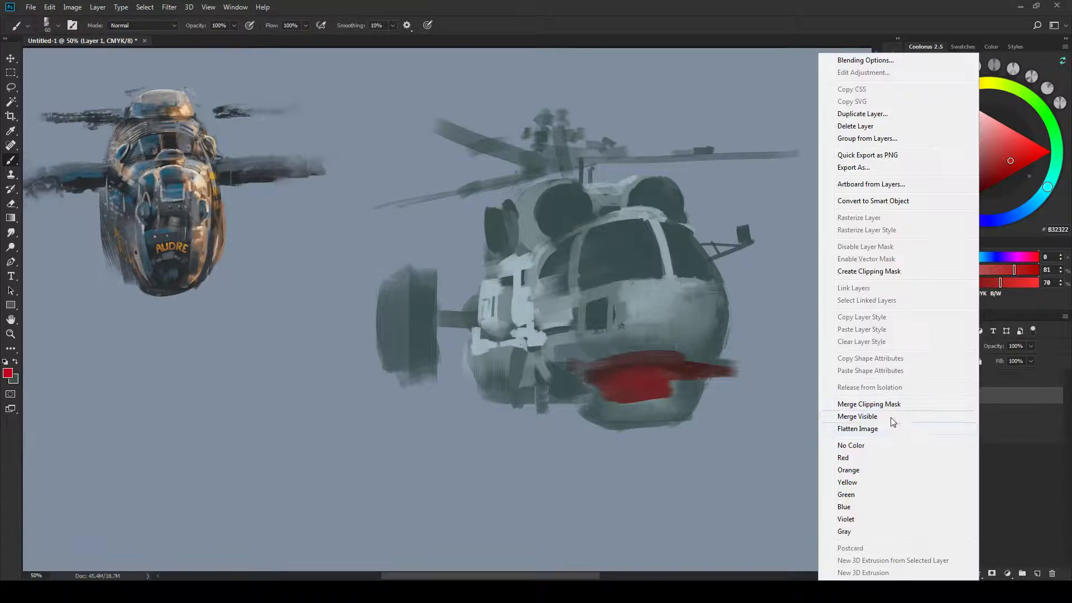
pyautogui.click(1001, 401)
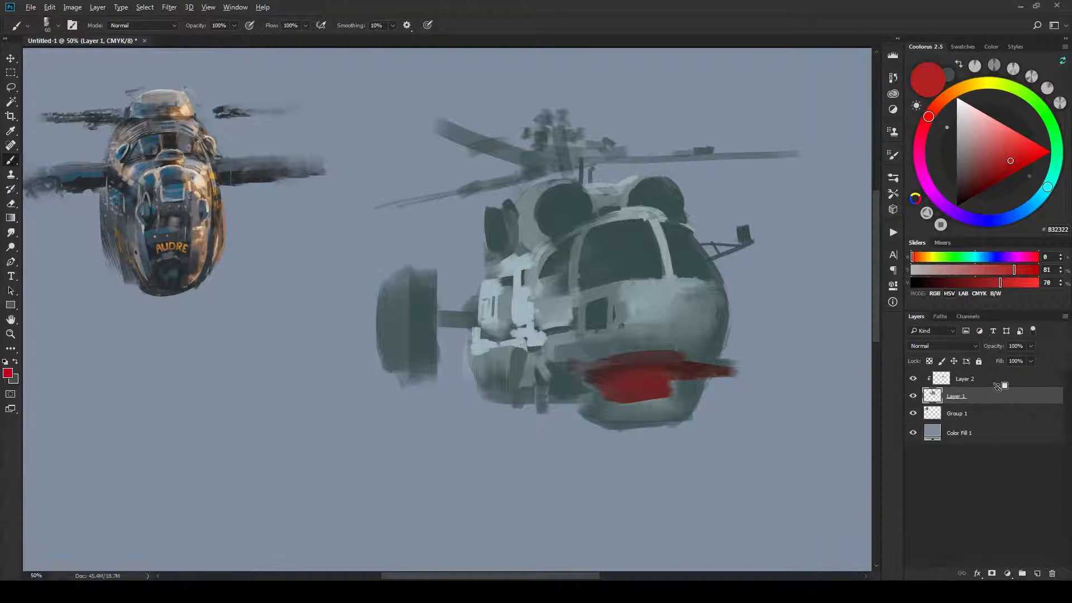
pyautogui.keyDown('alt'); pyautogui.click(999, 384); pyautogui.keyUp('alt')
# Try merging Layer 1 with Group 1, and undo the merge.
pyautogui.click(975, 399)
pyautogui.keyDown('shift'); pyautogui.click(976, 409); pyautogui.keyUp('shift')
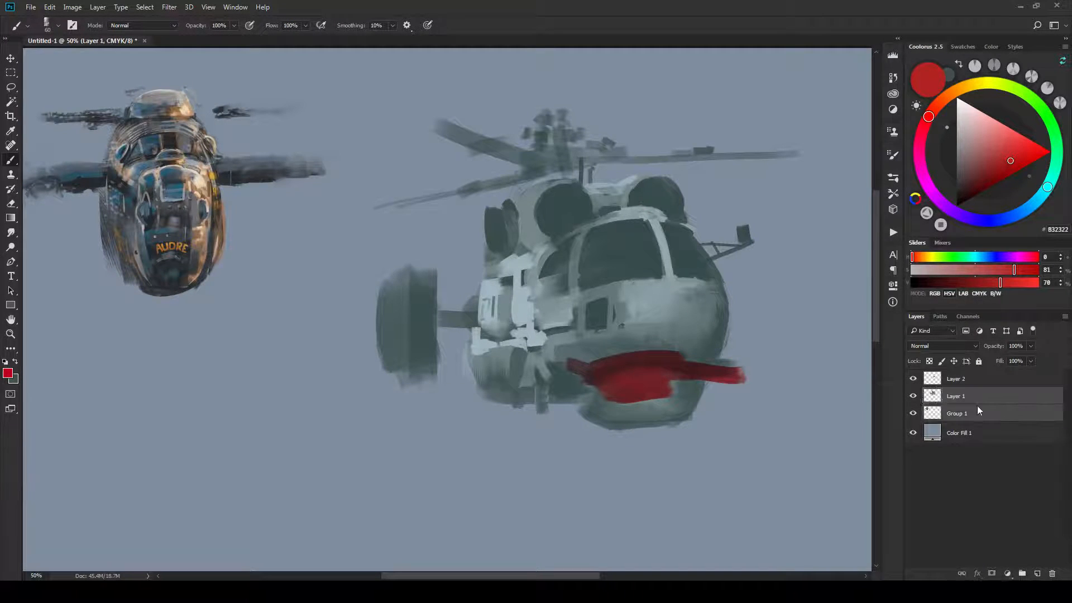
pyautogui.rightClick(976, 407)
pyautogui.click(887, 404)
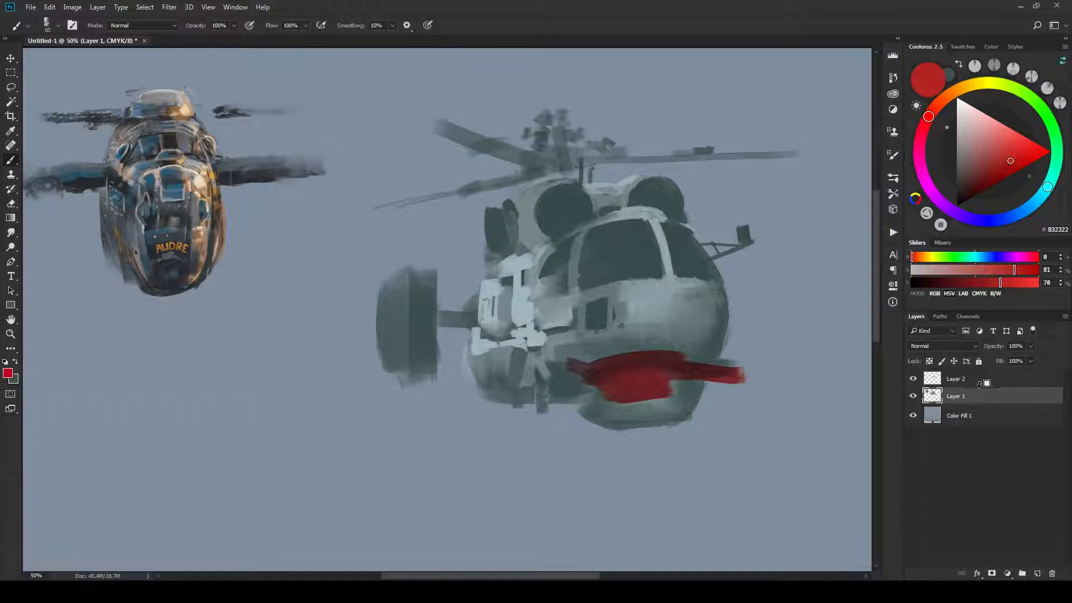
pyautogui.hotkey('ctrl', 'z')
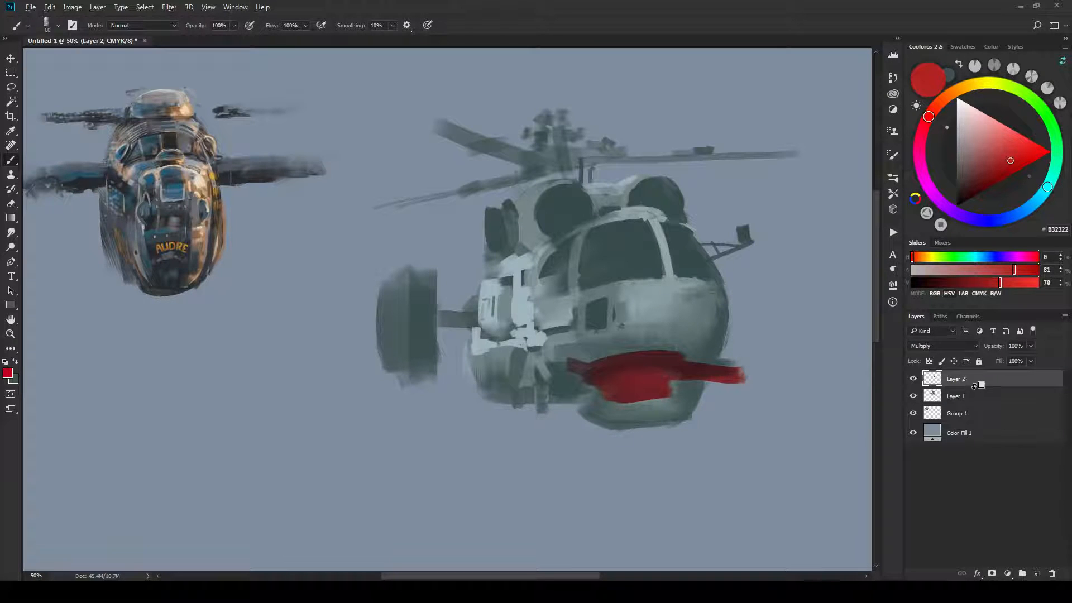
# Clip the red Multiply layer to the helicopter layer and rename the helicopter layer Choppa.
pyautogui.keyDown('alt'); pyautogui.click(974, 386); pyautogui.keyUp('alt')
pyautogui.doubleClick(962, 393)
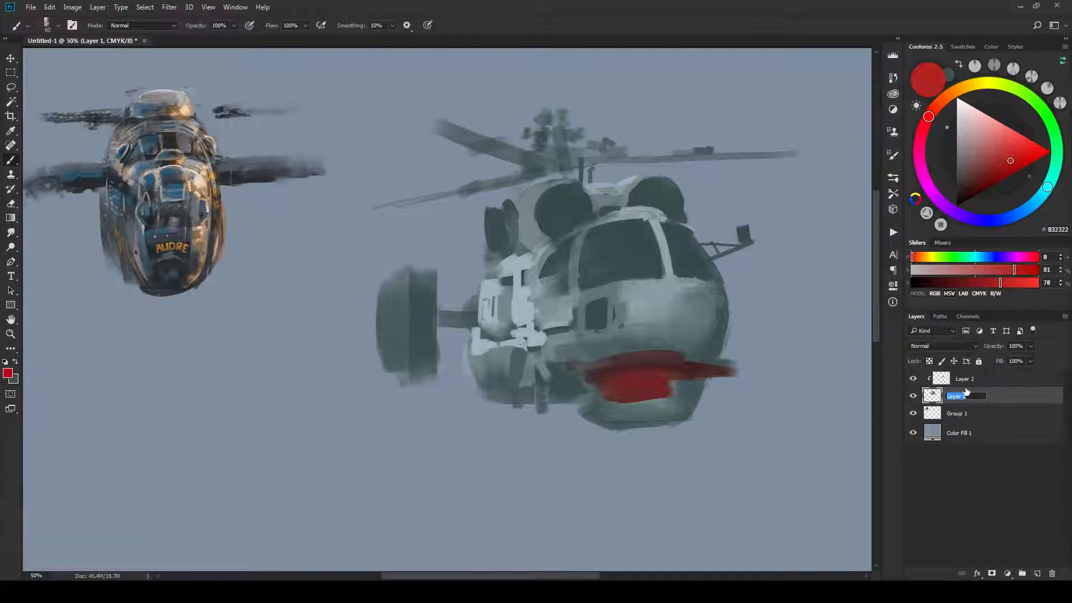
pyautogui.write('C')
pyautogui.write('hopper')
# Rename the bomber's layer Liberator? and make the clipped red layer active again.
pyautogui.doubleClick(957, 413)
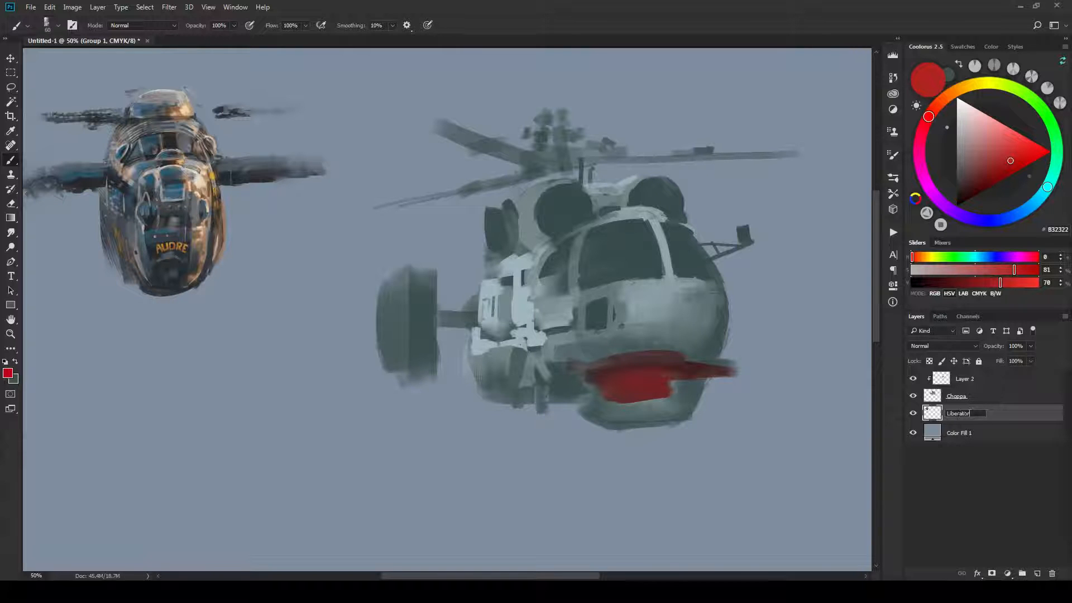
pyautogui.write('Liberator')
pyautogui.press('Return')
pyautogui.click(962, 379)
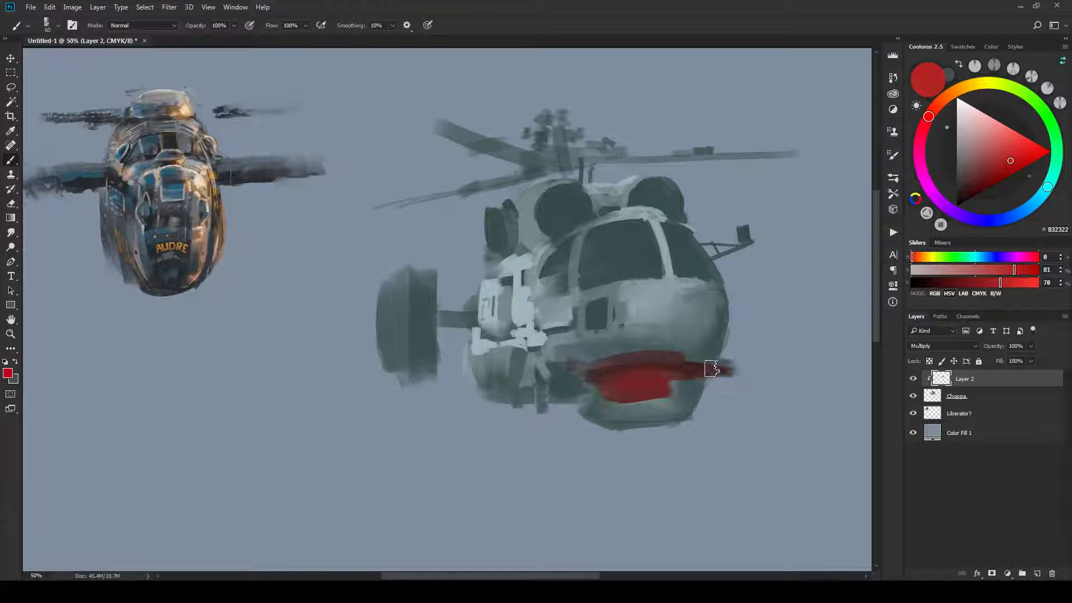
# Extend the red #B32322 across the helicopter's nose band, chin and protruding bar, up to below the cockpit.
pyautogui.moveTo(712, 368)
pyautogui.mouseDown()
pyautogui.moveTo(735, 369)
pyautogui.moveTo(725, 354)
pyautogui.moveTo(641, 360)
pyautogui.moveTo(653, 360)
pyautogui.mouseUp()
pyautogui.hotkey('ctrl', 'z')
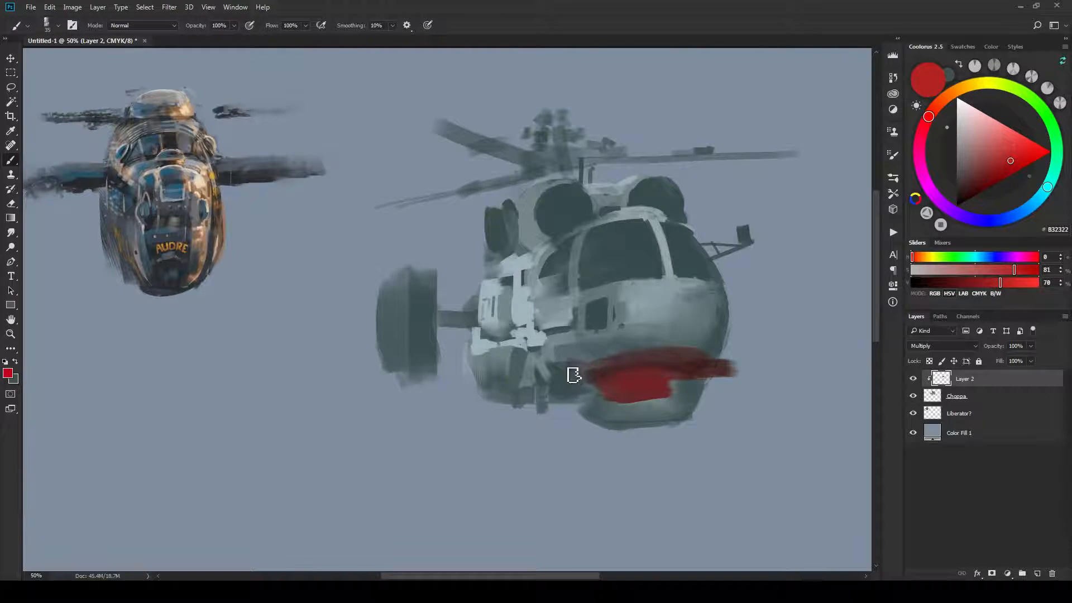
pyautogui.moveTo(573, 371)
pyautogui.mouseDown()
pyautogui.moveTo(594, 386)
pyautogui.moveTo(581, 374)
pyautogui.moveTo(608, 367)
pyautogui.mouseUp()
pyautogui.press(']')
pyautogui.moveTo(637, 398)
pyautogui.mouseDown()
pyautogui.moveTo(600, 391)
pyautogui.moveTo(628, 401)
pyautogui.moveTo(697, 402)
pyautogui.moveTo(675, 385)
pyautogui.moveTo(700, 393)
pyautogui.mouseUp()
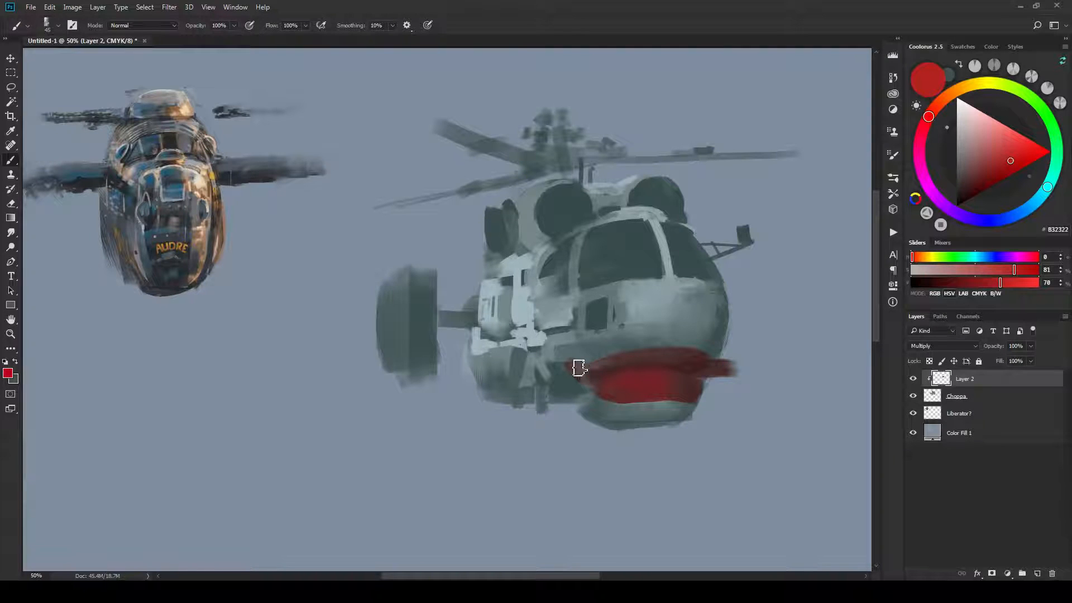
pyautogui.moveTo(579, 368)
pyautogui.mouseDown()
pyautogui.moveTo(629, 353)
pyautogui.moveTo(712, 353)
pyautogui.mouseUp()
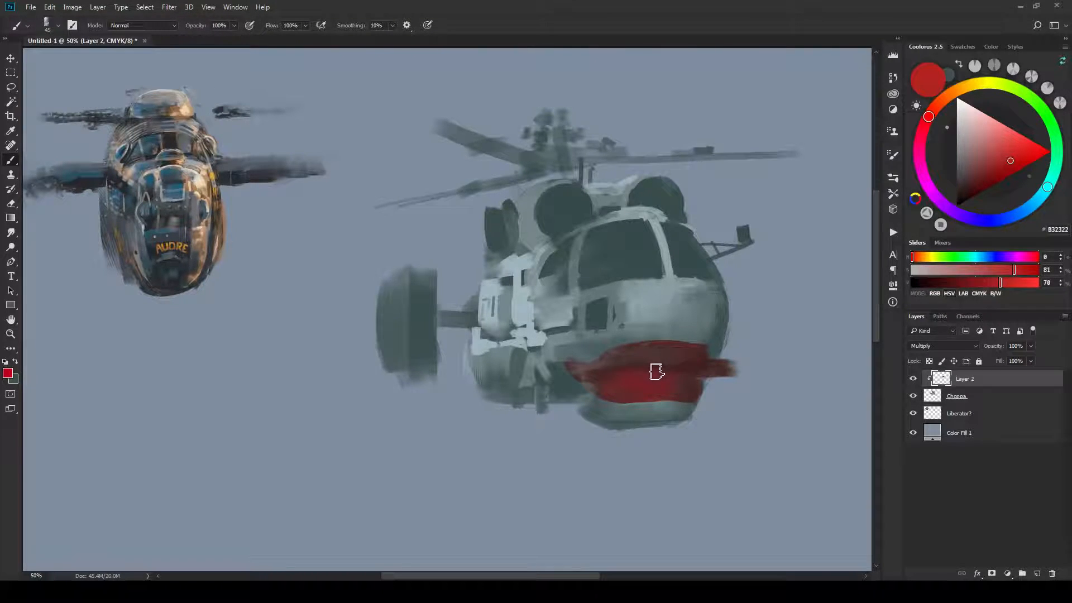
pyautogui.moveTo(594, 372)
pyautogui.mouseDown()
pyautogui.moveTo(567, 359)
pyautogui.moveTo(590, 366)
pyautogui.moveTo(637, 343)
pyautogui.moveTo(617, 346)
pyautogui.moveTo(718, 345)
pyautogui.moveTo(716, 362)
pyautogui.moveTo(707, 347)
pyautogui.moveTo(662, 347)
pyautogui.moveTo(713, 346)
pyautogui.moveTo(635, 345)
pyautogui.moveTo(714, 344)
pyautogui.moveTo(645, 372)
pyautogui.moveTo(661, 341)
pyautogui.mouseUp()
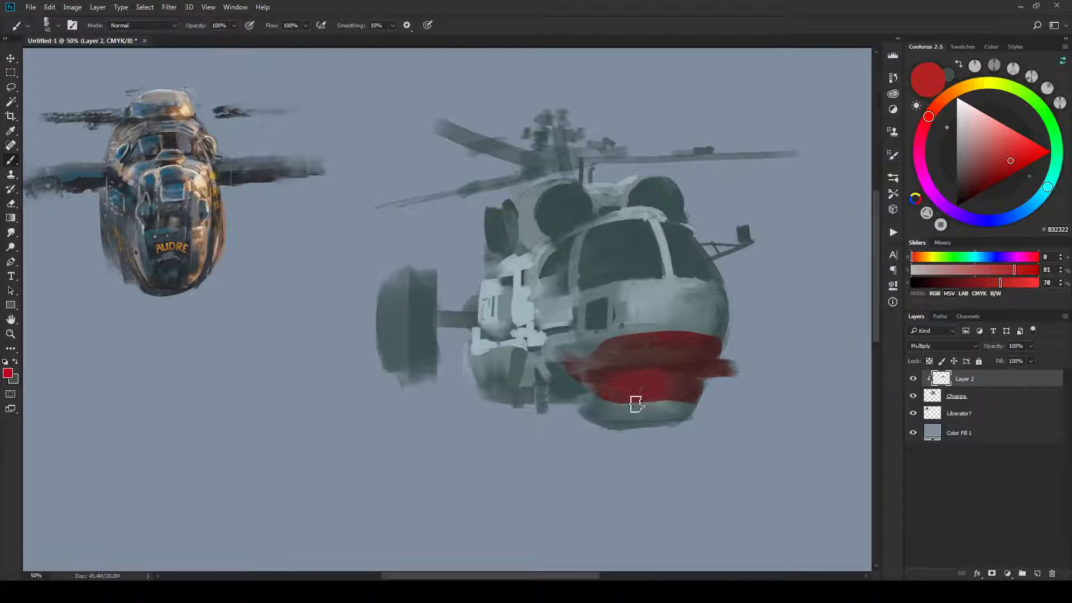
pyautogui.moveTo(636, 389)
pyautogui.mouseDown()
pyautogui.moveTo(701, 402)
pyautogui.moveTo(615, 384)
pyautogui.moveTo(618, 398)
pyautogui.moveTo(561, 366)
pyautogui.moveTo(564, 375)
pyautogui.moveTo(570, 365)
pyautogui.moveTo(589, 383)
pyautogui.moveTo(572, 362)
pyautogui.mouseUp()
# Choose a dark blue-violet #3C3B53 and darken the openings of the two front engine intakes.
pyautogui.press('[')
pyautogui.press('[')
pyautogui.press('[')
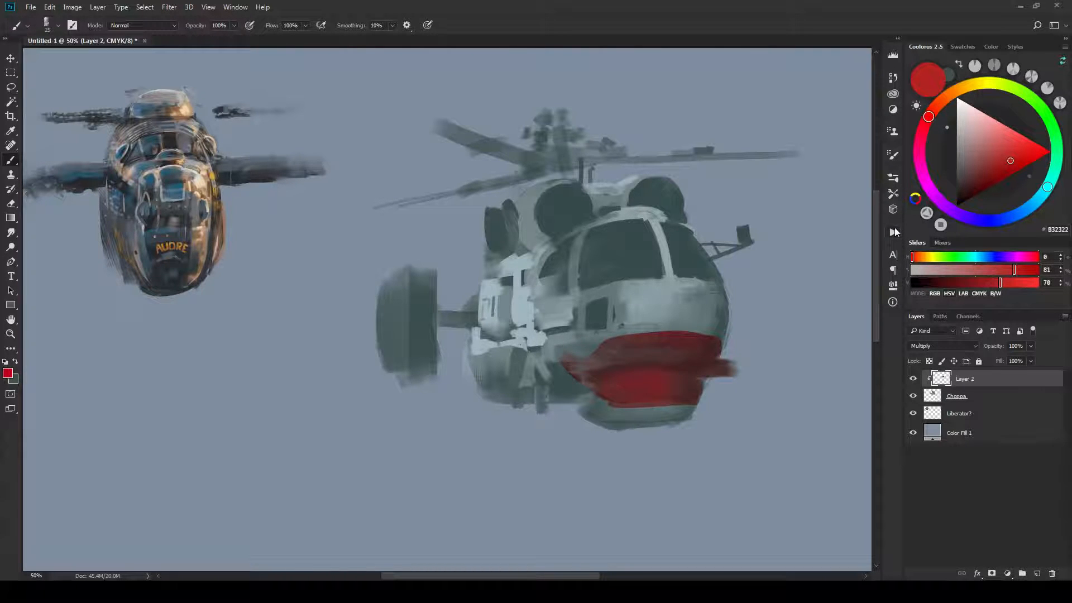
pyautogui.click(964, 174)
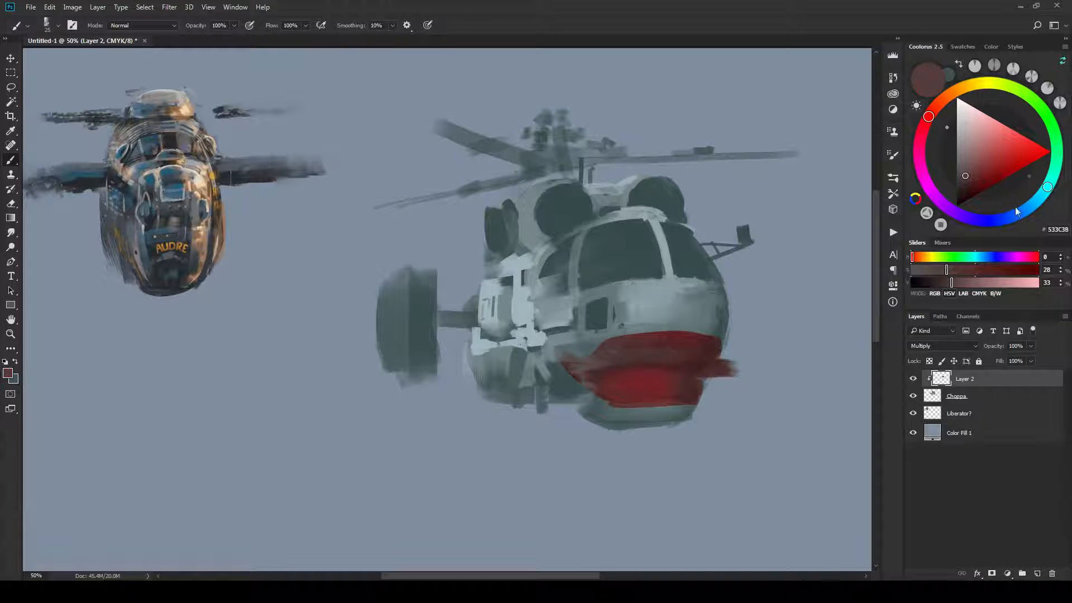
pyautogui.moveTo(976, 223); pyautogui.dragTo(985, 221)
pyautogui.moveTo(568, 221)
pyautogui.mouseDown()
pyautogui.moveTo(558, 211)
pyautogui.moveTo(574, 204)
pyautogui.moveTo(560, 208)
pyautogui.moveTo(577, 211)
pyautogui.moveTo(562, 214)
pyautogui.moveTo(575, 226)
pyautogui.moveTo(577, 210)
pyautogui.moveTo(556, 208)
pyautogui.moveTo(667, 200)
pyautogui.mouseUp()
pyautogui.press(']')
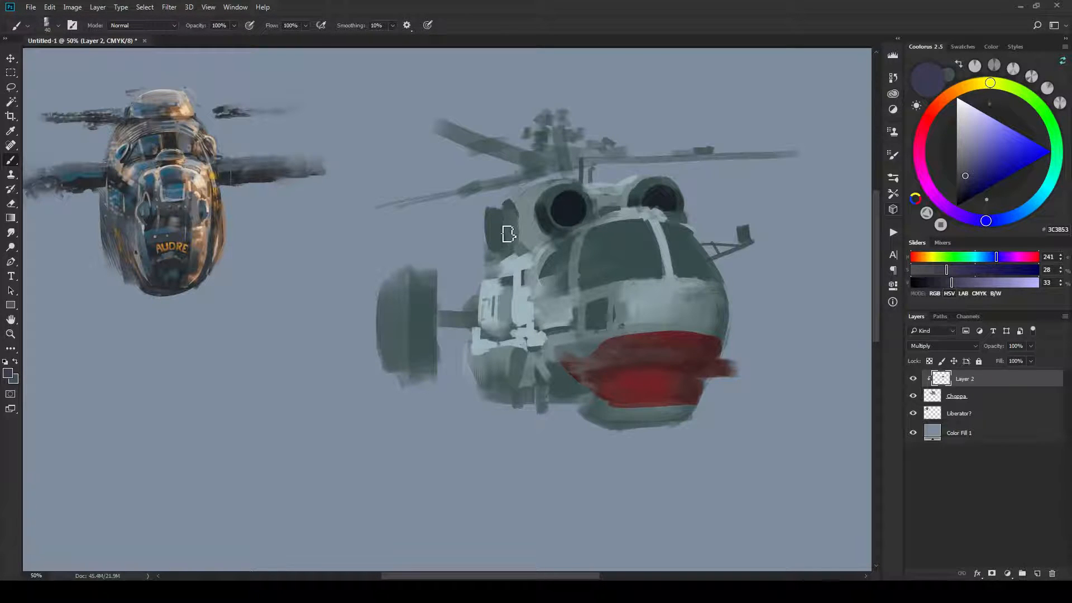
# Shade the dark pod behind the near engine with the blue-violet, varying the brush size.
pyautogui.press('[')
pyautogui.press('[')
pyautogui.moveTo(497, 221); pyautogui.dragTo(498, 232)
pyautogui.press(']')
pyautogui.press(']')
pyautogui.press(']')
pyautogui.press(']')
pyautogui.press(']')
pyautogui.press(']')
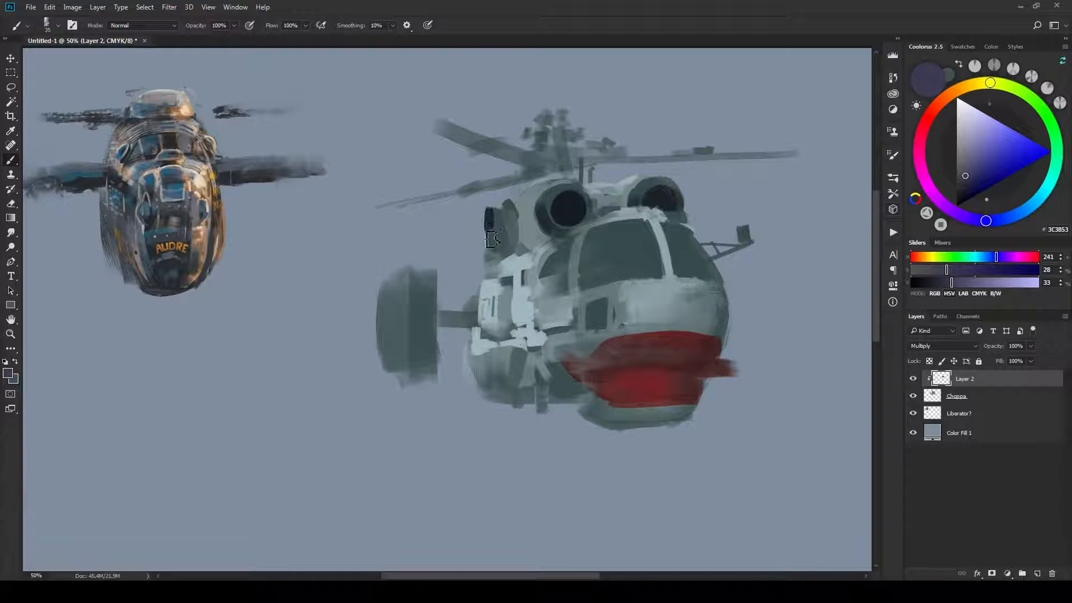
pyautogui.moveTo(502, 247); pyautogui.dragTo(500, 256)
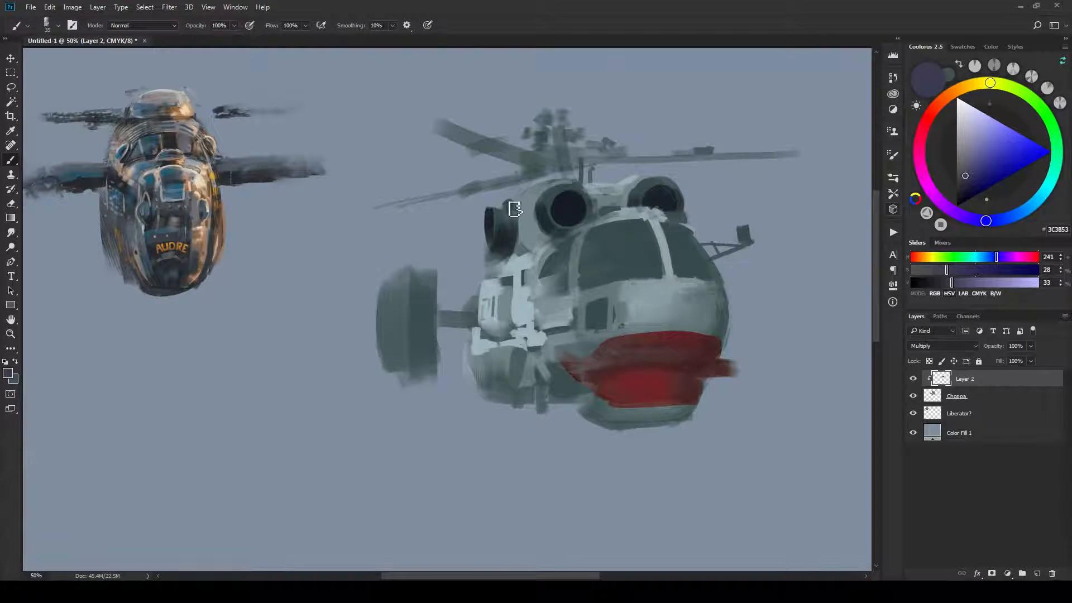
# Darken the interior of the large windshield pane and the side cockpit window with a larger brush.
pyautogui.press('[')
pyautogui.press('[')
pyautogui.press(']')
pyautogui.press(']')
pyautogui.press(']')
pyautogui.press(']')
pyautogui.moveTo(645, 258)
pyautogui.mouseDown()
pyautogui.moveTo(610, 249)
pyautogui.moveTo(700, 246)
pyautogui.moveTo(669, 242)
pyautogui.moveTo(644, 259)
pyautogui.moveTo(618, 245)
pyautogui.moveTo(596, 253)
pyautogui.mouseUp()
pyautogui.moveTo(549, 279); pyautogui.dragTo(559, 289)
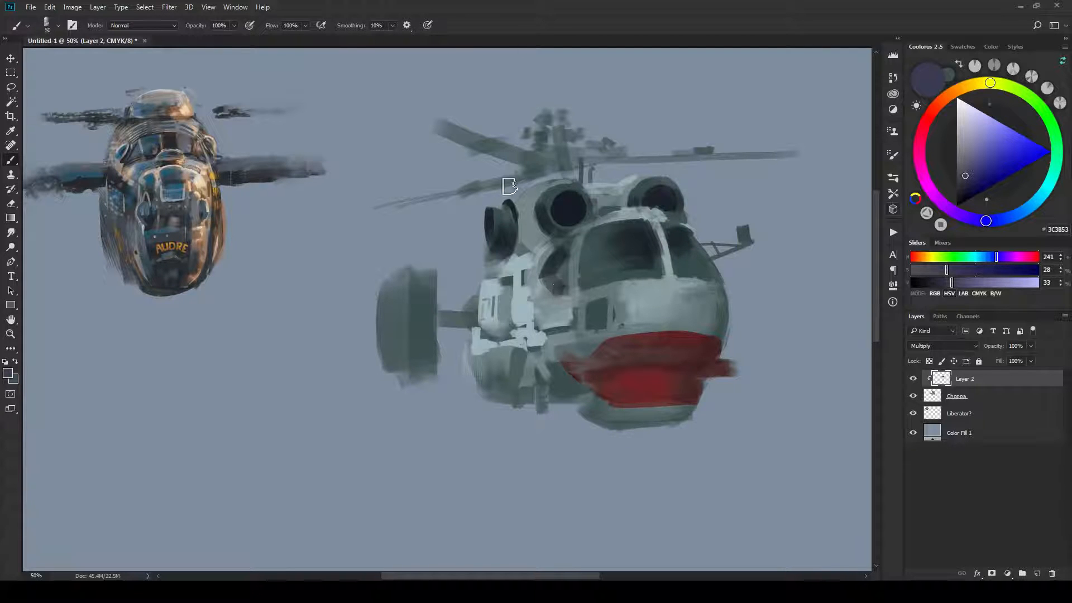
# Shade the rotor mast and the small square side window, and add a thin dark diagonal line on the lower fuselage.
pyautogui.moveTo(549, 161)
pyautogui.mouseDown()
pyautogui.moveTo(580, 145)
pyautogui.moveTo(560, 162)
pyautogui.moveTo(562, 126)
pyautogui.mouseUp()
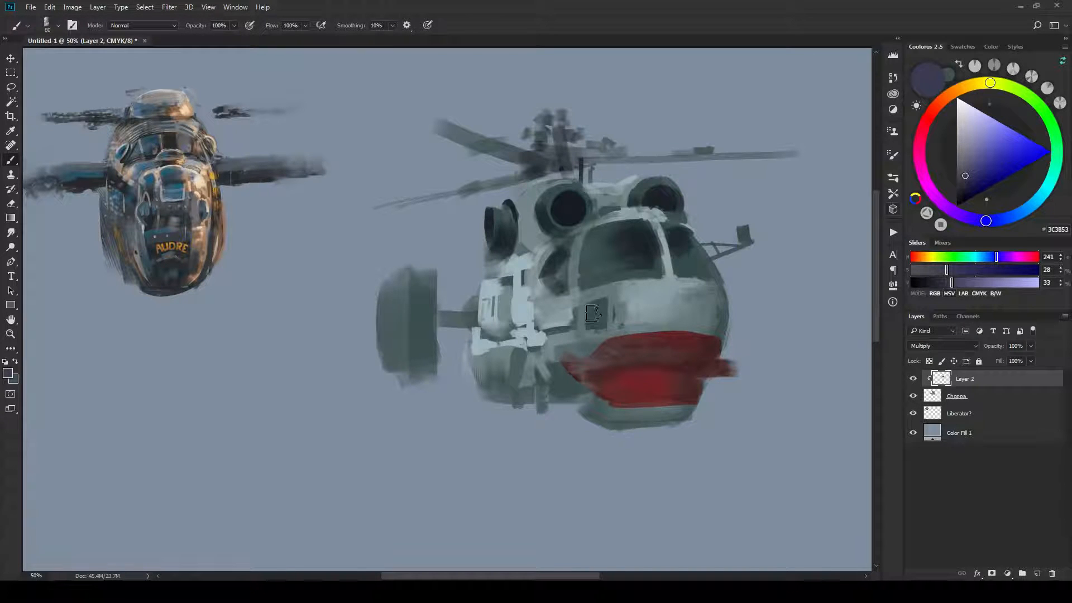
pyautogui.moveTo(593, 319)
pyautogui.mouseDown()
pyautogui.moveTo(602, 325)
pyautogui.moveTo(559, 331)
pyautogui.moveTo(515, 393)
pyautogui.mouseUp()
pyautogui.press('[')
pyautogui.press('[')
pyautogui.press('[')
pyautogui.press('[')
pyautogui.press('[')
pyautogui.press('[')
pyautogui.press('[')
pyautogui.press('[')
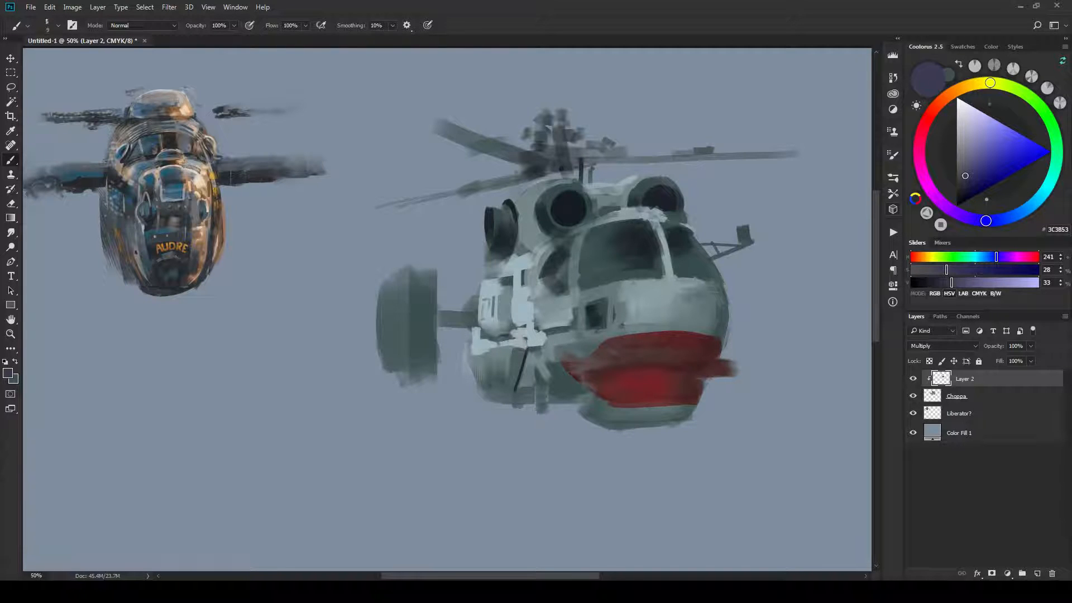
# Draw thin dark panel lines beneath the side cockpit window and deepen the edge of that window.
pyautogui.moveTo(538, 337)
pyautogui.mouseDown()
pyautogui.moveTo(521, 335)
pyautogui.moveTo(577, 332)
pyautogui.moveTo(564, 335)
pyautogui.mouseUp()
pyautogui.moveTo(570, 302); pyautogui.dragTo(563, 298)
pyautogui.press(']')
pyautogui.press(']')
pyautogui.press(']')
pyautogui.press(']')
pyautogui.press('[')
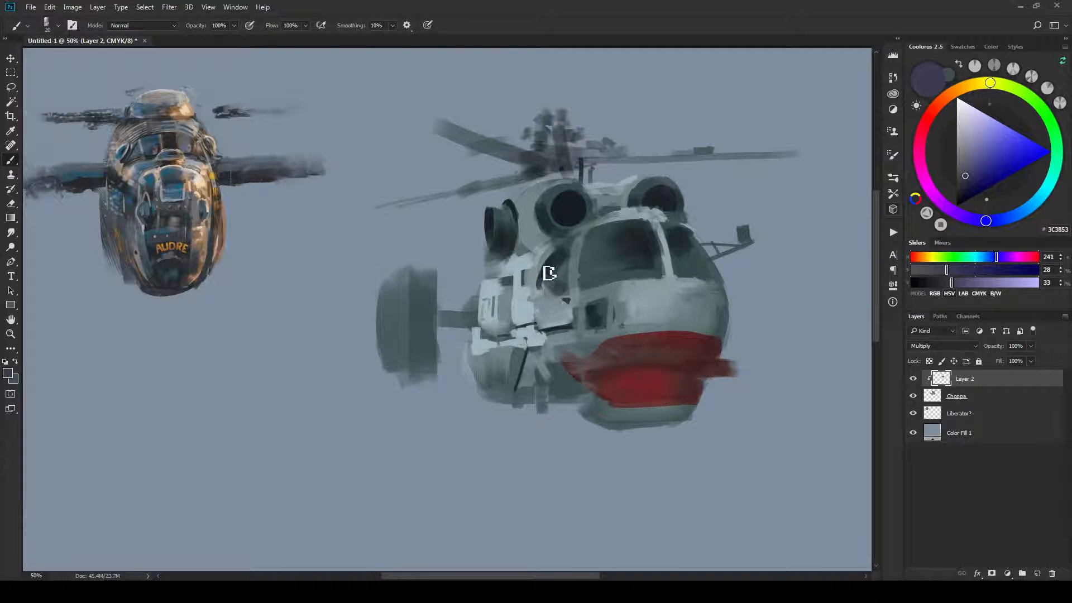
# Darken the far windshield pane and the small box at the end of the boom beside the cockpit.
pyautogui.press(']')
pyautogui.press(']')
pyautogui.press(']')
pyautogui.press(']')
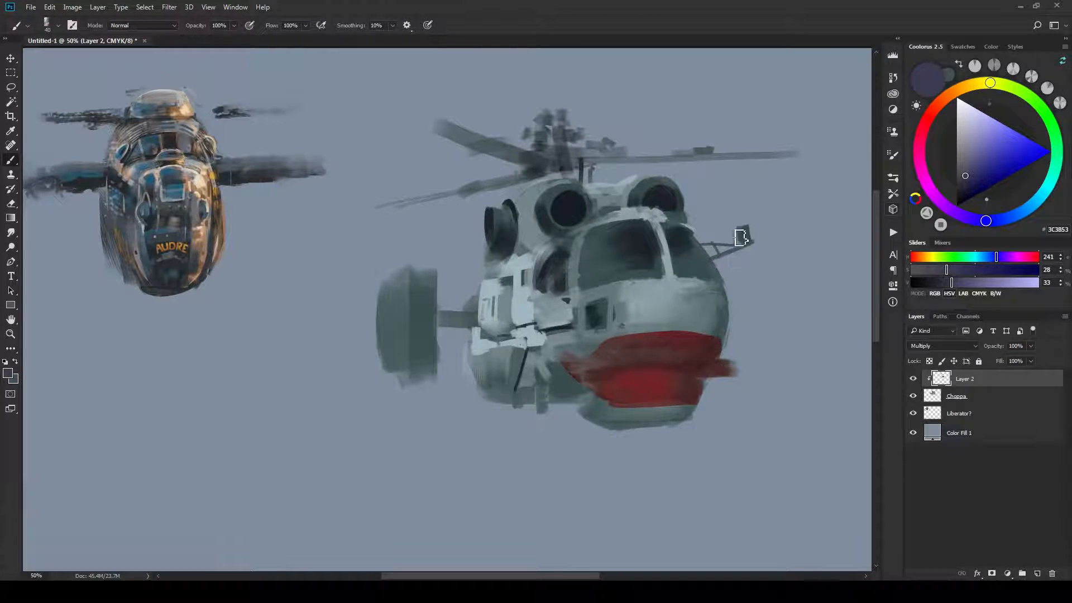
pyautogui.moveTo(680, 249); pyautogui.dragTo(680, 268)
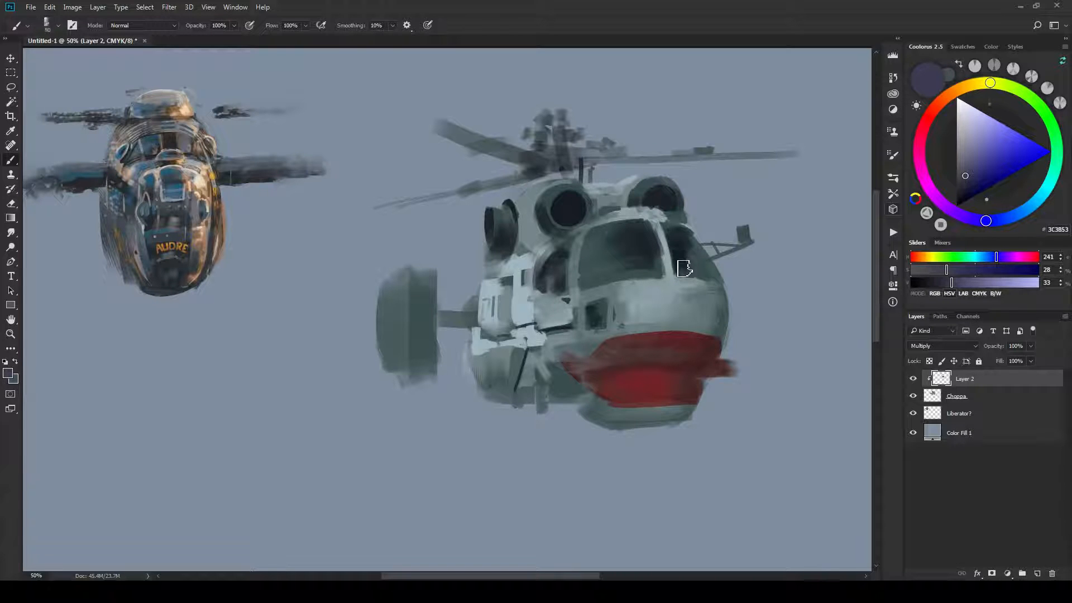
pyautogui.moveTo(741, 231)
pyautogui.mouseDown()
pyautogui.moveTo(744, 243)
pyautogui.moveTo(747, 234)
pyautogui.mouseUp()
pyautogui.press('[')
pyautogui.press('[')
pyautogui.press('[')
pyautogui.press('[')
pyautogui.press('[')
# Shade the far side of the nose below the windshield with a larger brush.
pyautogui.press(']')
pyautogui.press(']')
pyautogui.press(']')
pyautogui.press(']')
pyautogui.press(']')
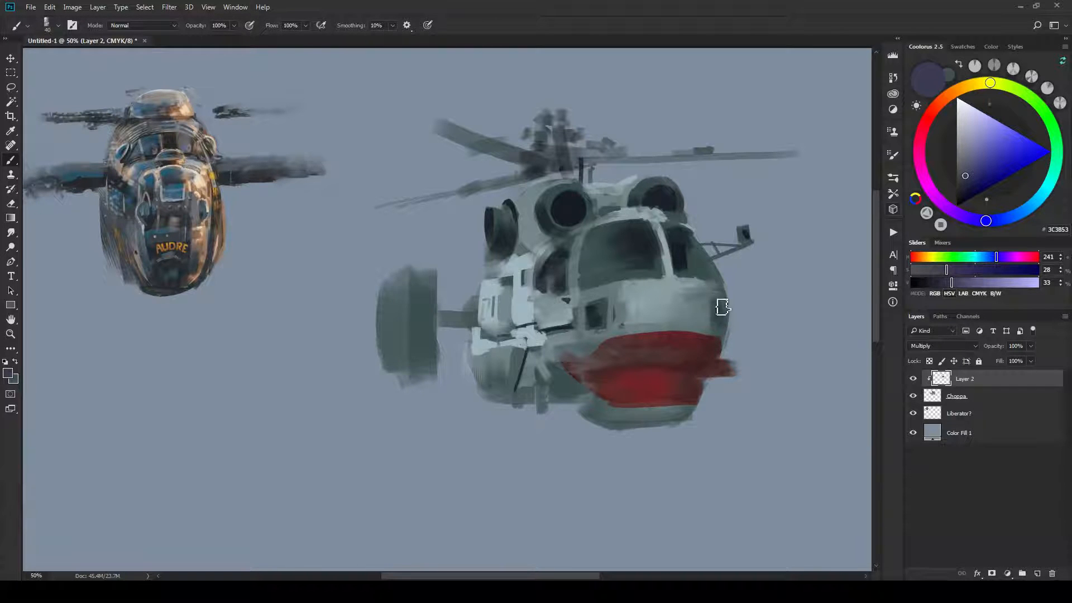
pyautogui.press(']')
pyautogui.moveTo(723, 306)
pyautogui.mouseDown()
pyautogui.moveTo(719, 313)
pyautogui.moveTo(713, 347)
pyautogui.moveTo(713, 301)
pyautogui.moveTo(711, 354)
pyautogui.moveTo(707, 321)
pyautogui.mouseUp()
# Paint thin dark marks along the roof edge between the near engine and the side window with a small brush.
pyautogui.press('[')
pyautogui.press('[')
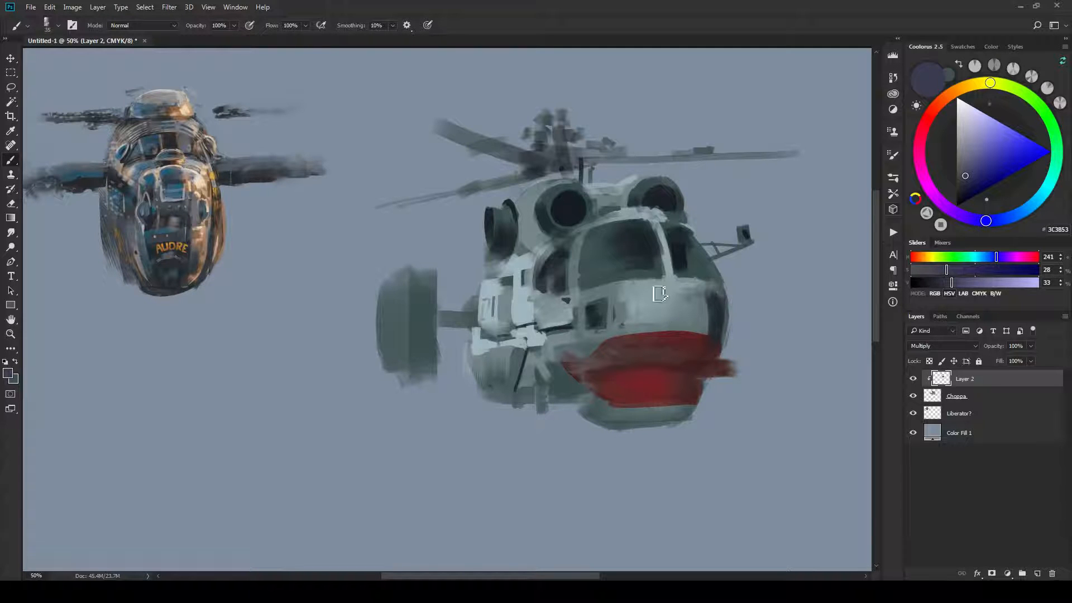
pyautogui.press('[')
pyautogui.press('[')
pyautogui.press('[')
pyautogui.press('[')
pyautogui.press('[')
pyautogui.moveTo(528, 242); pyautogui.dragTo(526, 243)
pyautogui.moveTo(527, 254); pyautogui.dragTo(548, 244)
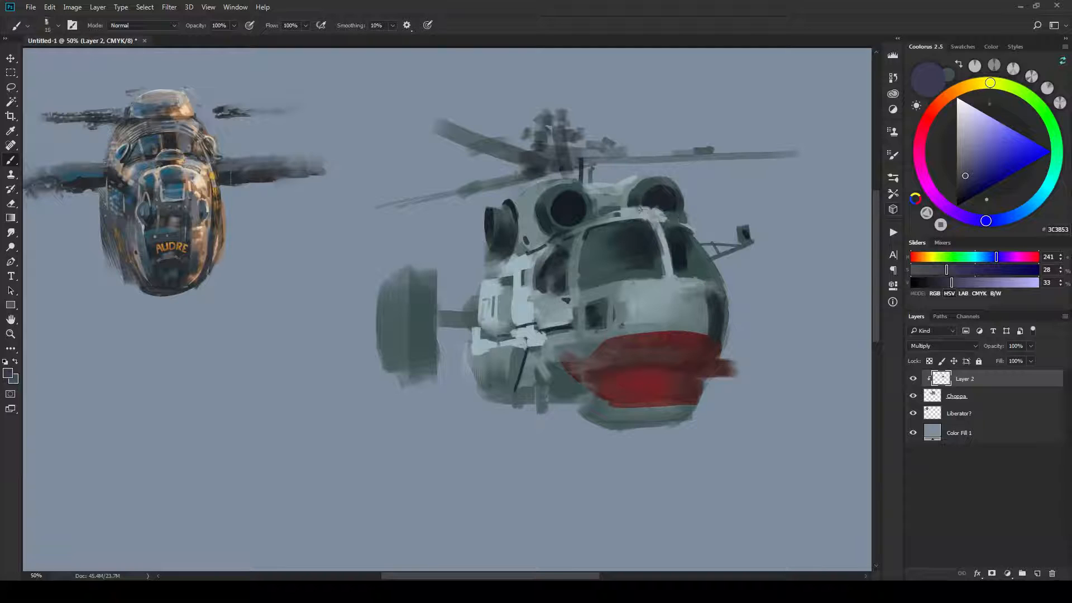
# Add small dark accents along the windshield's upper frame and on the roof between the two engines.
pyautogui.moveTo(668, 222); pyautogui.dragTo(637, 223)
pyautogui.press('[')
pyautogui.moveTo(614, 216)
pyautogui.mouseDown()
pyautogui.moveTo(605, 218)
pyautogui.moveTo(629, 208)
pyautogui.moveTo(611, 209)
pyautogui.mouseUp()
pyautogui.click(613, 188)
pyautogui.click(593, 189)
# Shade the fuselage beneath the rear pod and the near engine with a large brush.
pyautogui.press(']')
pyautogui.press(']')
pyautogui.press(']')
pyautogui.press(']')
pyautogui.press(']')
pyautogui.press(']')
pyautogui.press(']')
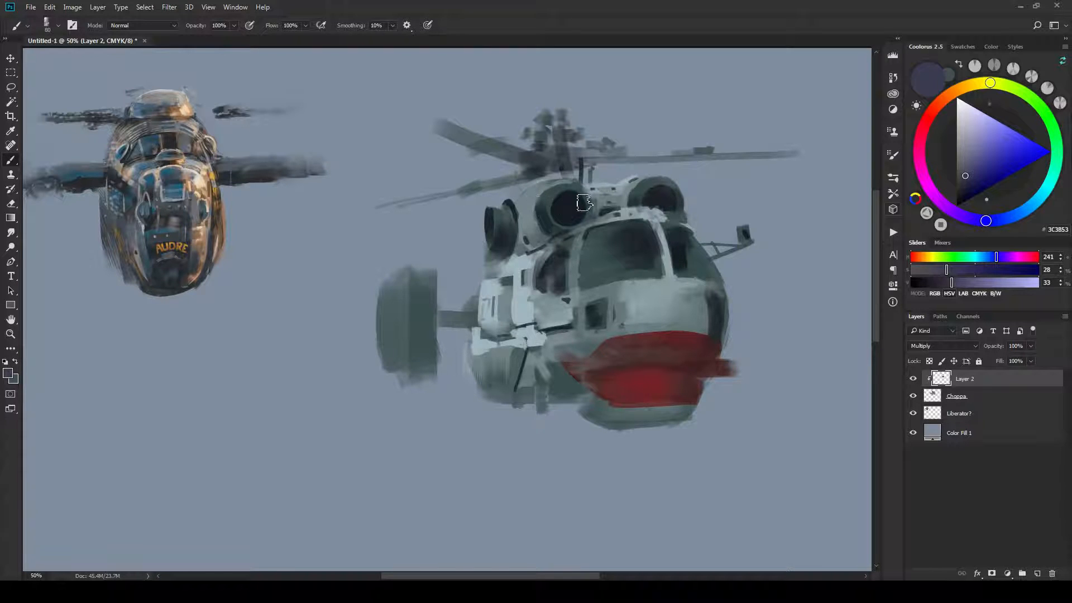
pyautogui.press('[')
pyautogui.press('[')
pyautogui.press('[')
pyautogui.moveTo(494, 264)
pyautogui.mouseDown()
pyautogui.moveTo(519, 250)
pyautogui.moveTo(510, 273)
pyautogui.mouseUp()
pyautogui.press('[')
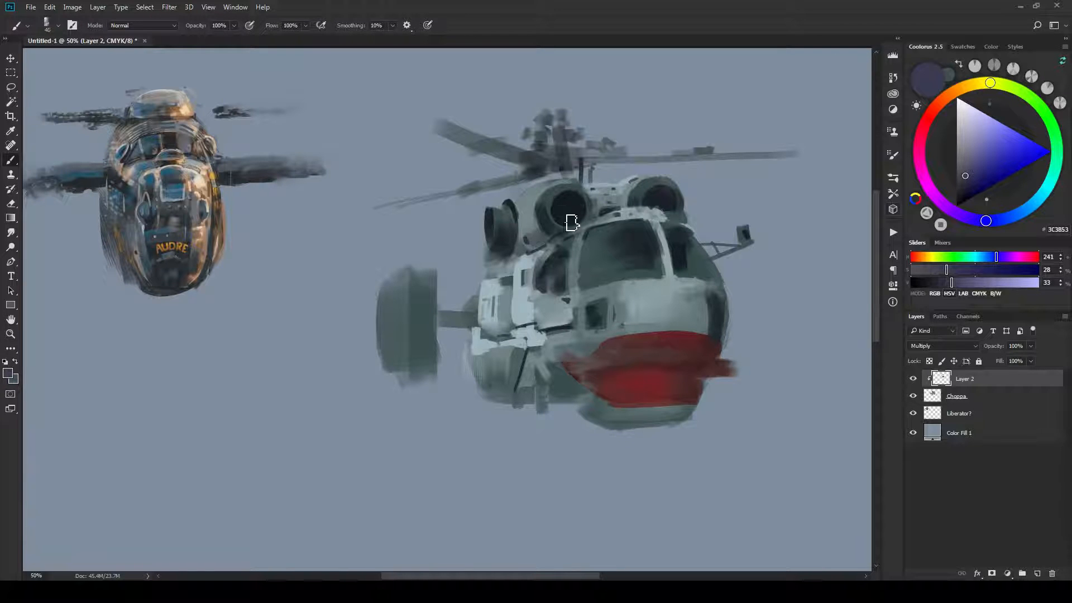
# Reduce the brush and draw small dark panel details on the light side panels of the fuselage.
pyautogui.press(']')
pyautogui.press('[')
pyautogui.press('[')
pyautogui.press('[')
pyautogui.press('[')
pyautogui.moveTo(494, 320); pyautogui.dragTo(503, 318)
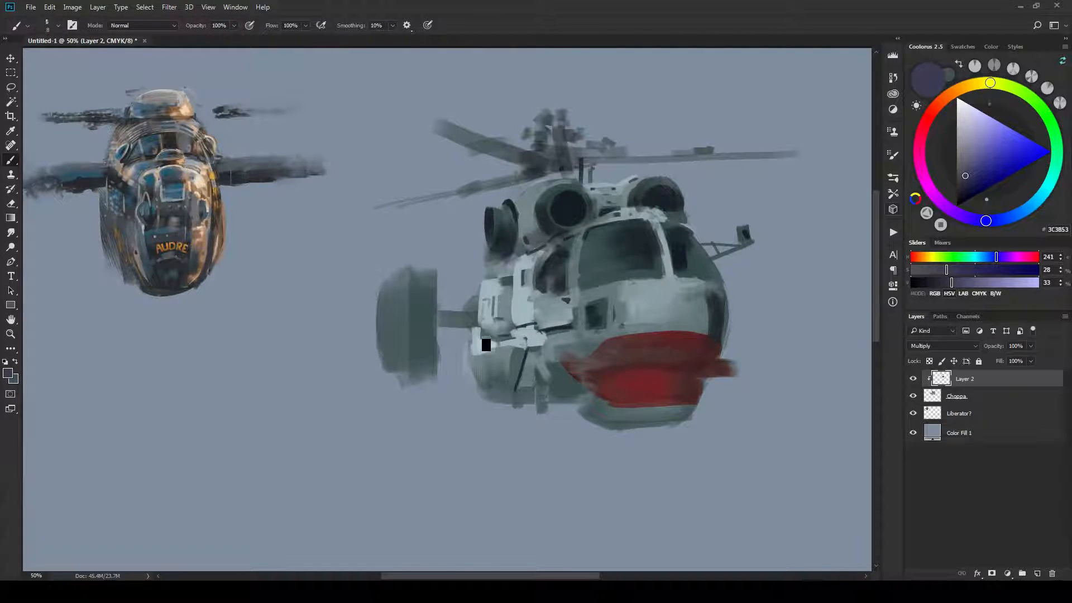
# Paint a dark curved line and small panel details on the lower rear fuselage and beside the landing strut.
pyautogui.press(']')
pyautogui.press(']')
pyautogui.moveTo(475, 338)
pyautogui.mouseDown()
pyautogui.moveTo(480, 378)
pyautogui.moveTo(505, 382)
pyautogui.mouseUp()
pyautogui.press('[')
pyautogui.press('[')
pyautogui.press('[')
pyautogui.press('[')
pyautogui.press('[')
pyautogui.press('[')
pyautogui.click(540, 347)
pyautogui.click(538, 364)
pyautogui.press('[')
pyautogui.press('[')
pyautogui.press(']')
pyautogui.press(']')
pyautogui.press(']')
pyautogui.press('[')
pyautogui.press('[')
pyautogui.press(']')
pyautogui.press(']')
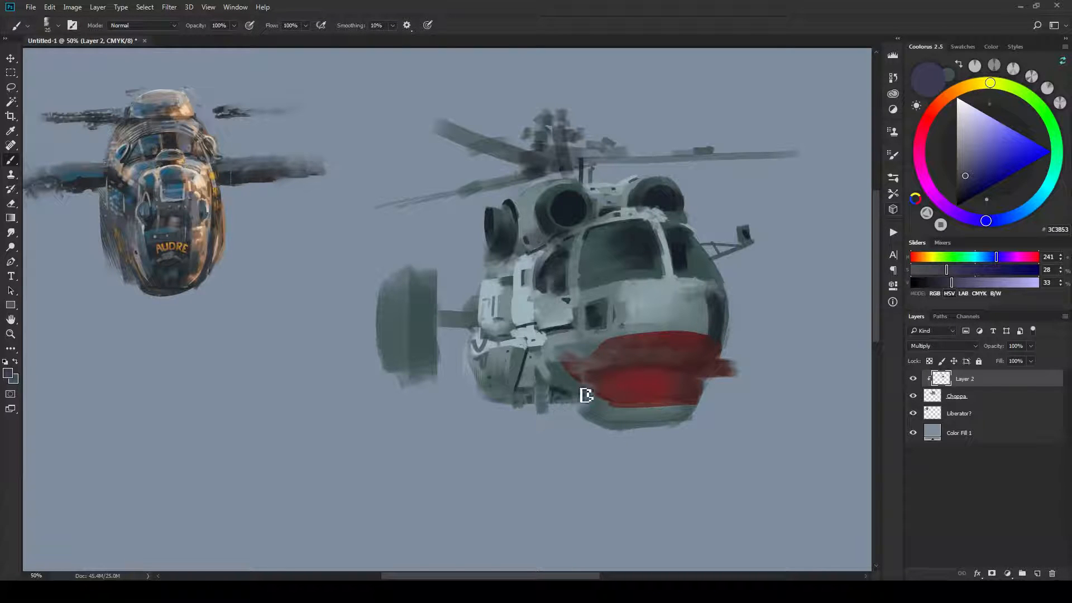
# Darken the underside of the chin below the red area with the blue-violet brush.
pyautogui.press('[')
pyautogui.press(']')
pyautogui.press('[')
pyautogui.press(']')
pyautogui.moveTo(631, 423); pyautogui.dragTo(612, 419)
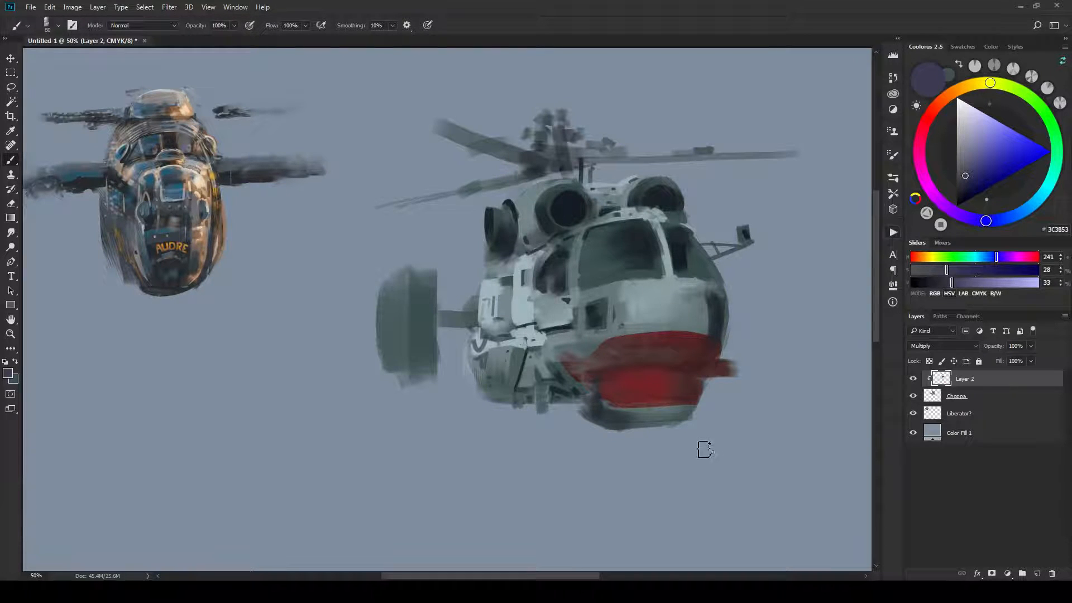
# Smudge the dark shading on the chin's underside with a larger Smudge brush so it blends softly.
pyautogui.press('r')
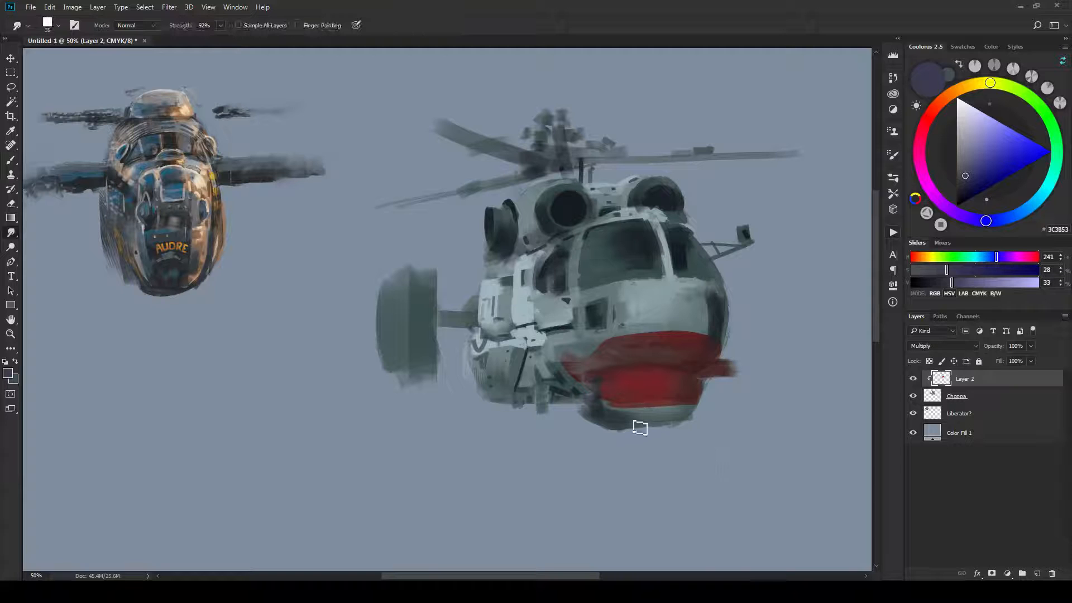
pyautogui.press(']')
pyautogui.press(']')
pyautogui.press(']')
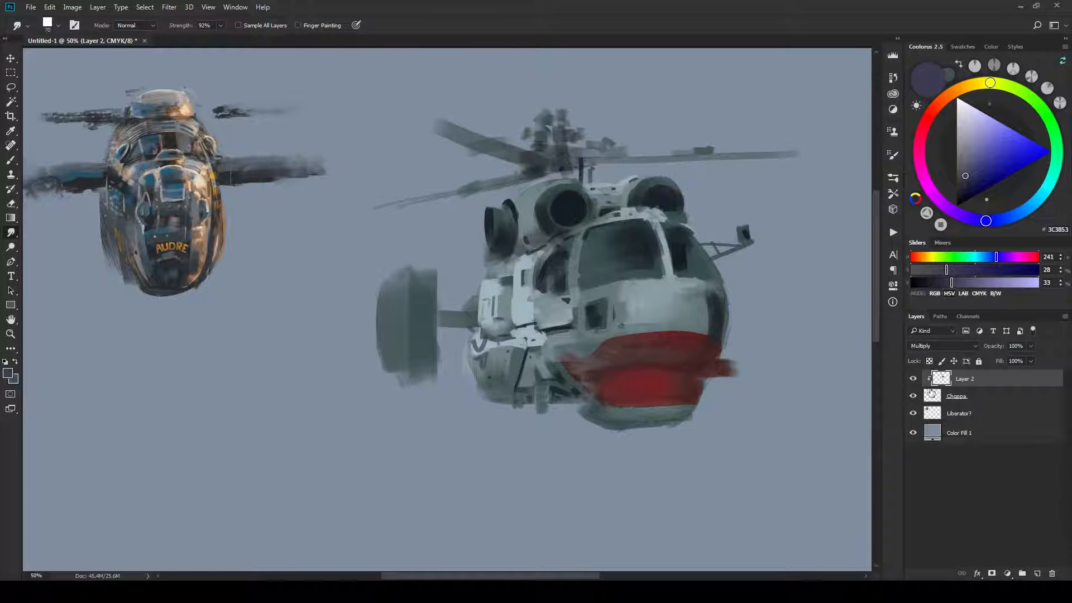
# Paint tiny dark rivet-like dots on the light panel beneath the side cockpit window with a small brush.
pyautogui.press('b')
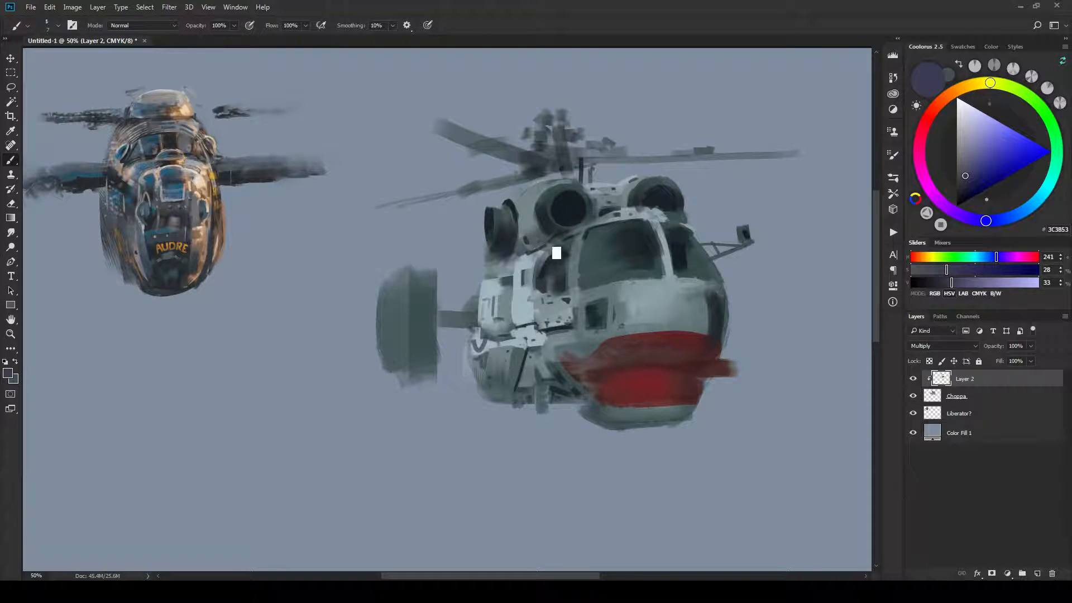
pyautogui.press(']')
pyautogui.press(']')
pyautogui.press(']')
pyautogui.press('[')
pyautogui.press('[')
pyautogui.press('[')
# Create a new layer on top, sample grey #687679 from the fuselage, and paint a small detail in the near engine intake.
pyautogui.click(1037, 574)
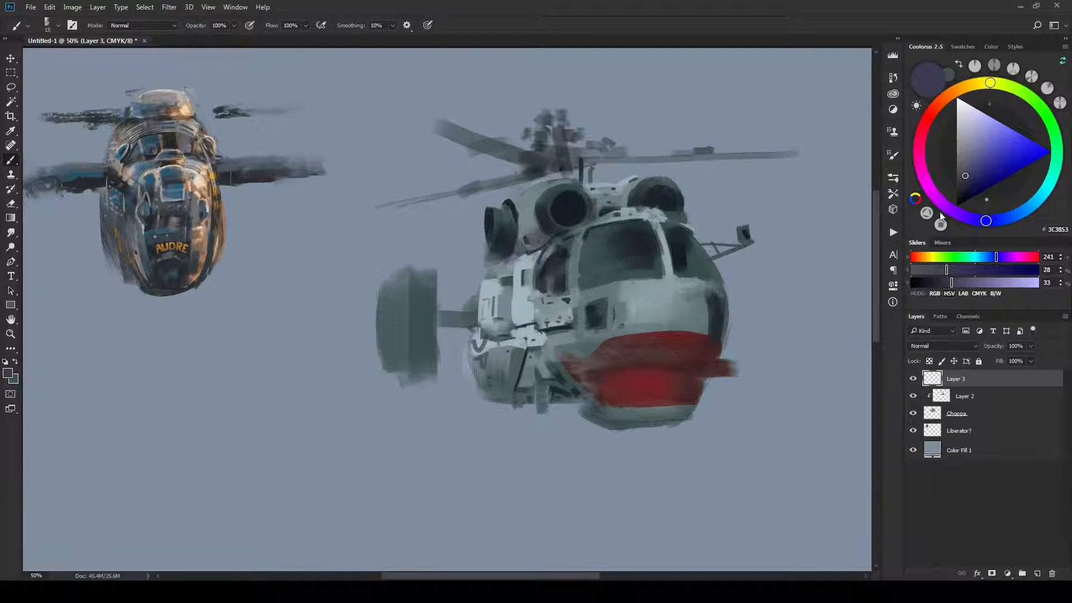
pyautogui.keyDown('alt'); pyautogui.click(589, 295); pyautogui.keyUp('alt')
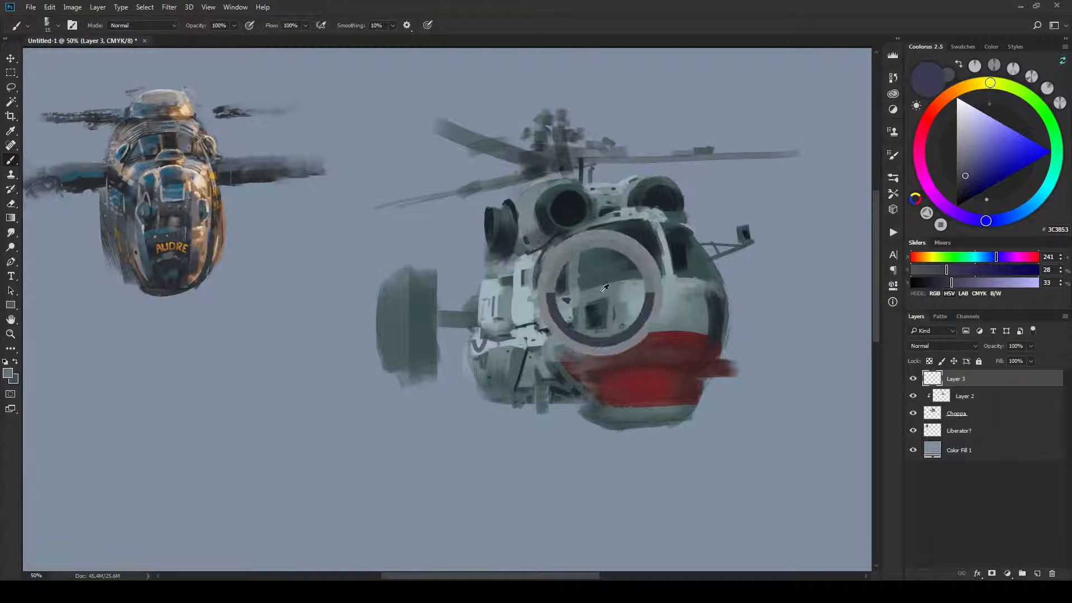
pyautogui.press(']')
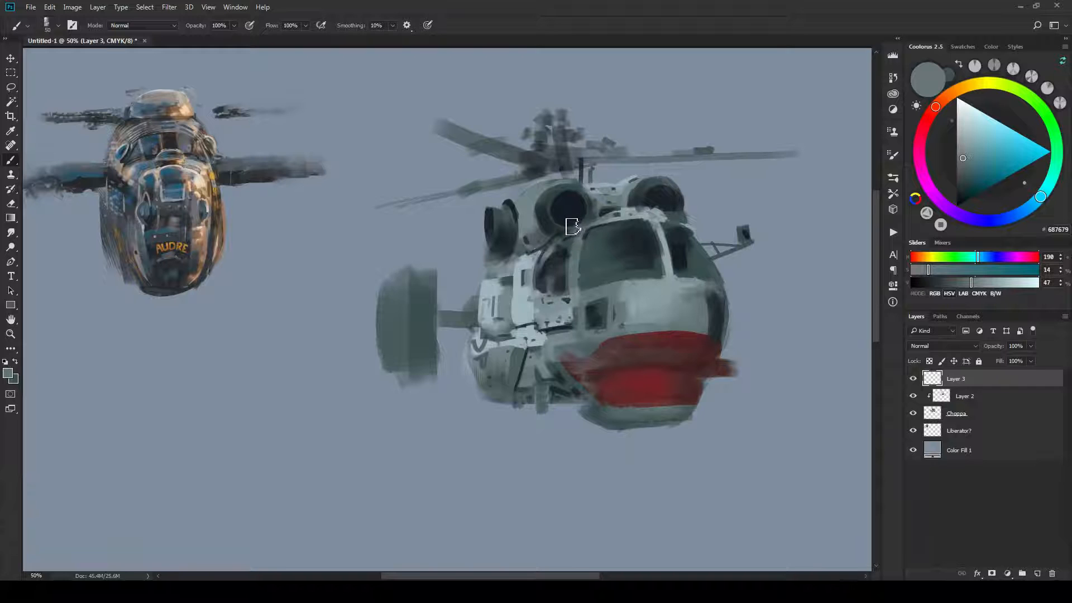
# Choose near-black #222C2E and draw fine dark lines below the near engine intake and around the windshield and boom.
pyautogui.click(959, 189)
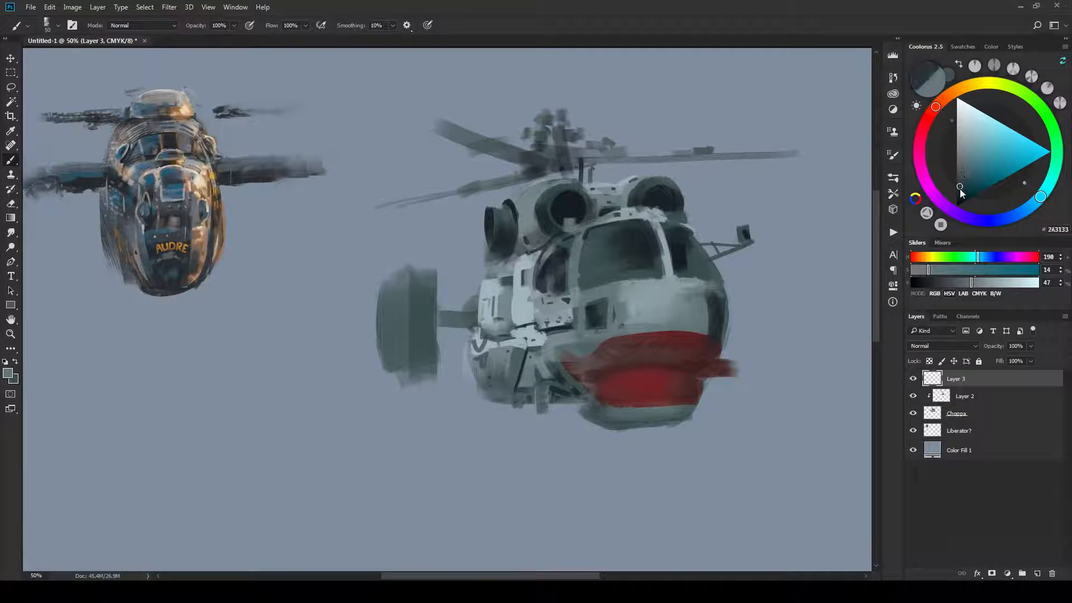
pyautogui.press('[')
pyautogui.press('[')
pyautogui.press('[')
pyautogui.press('[')
pyautogui.press('[')
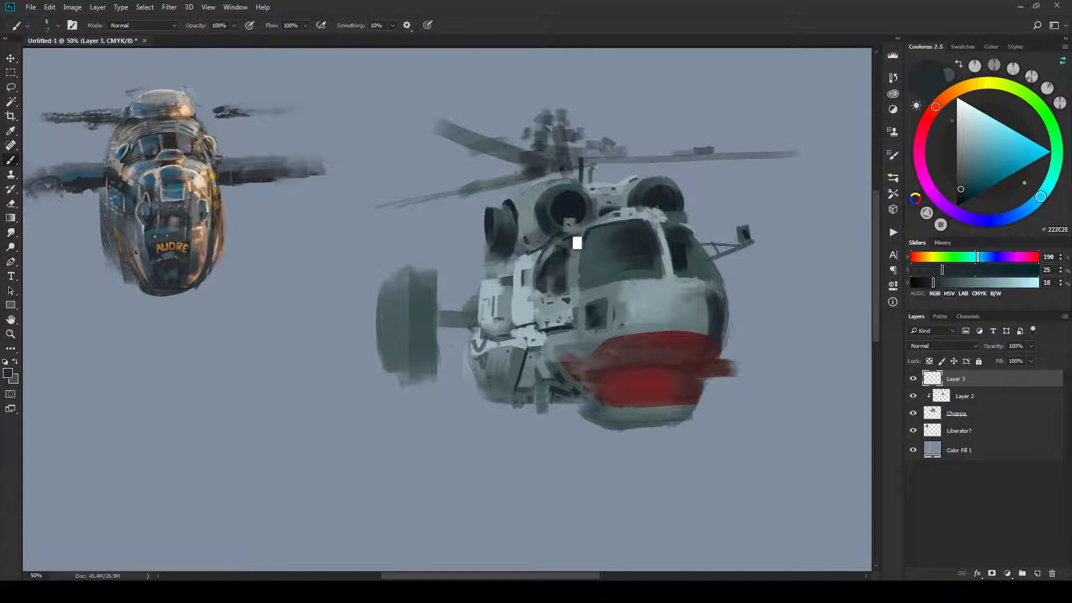
pyautogui.press(']')
pyautogui.moveTo(710, 254); pyautogui.dragTo(713, 252)
pyautogui.press(']')
# Merge the clipped Layer 2 down into the Choppa layer, and merge Layer 3 down into it as well.
pyautogui.click(982, 435)
pyautogui.click(981, 418)
pyautogui.click(984, 395)
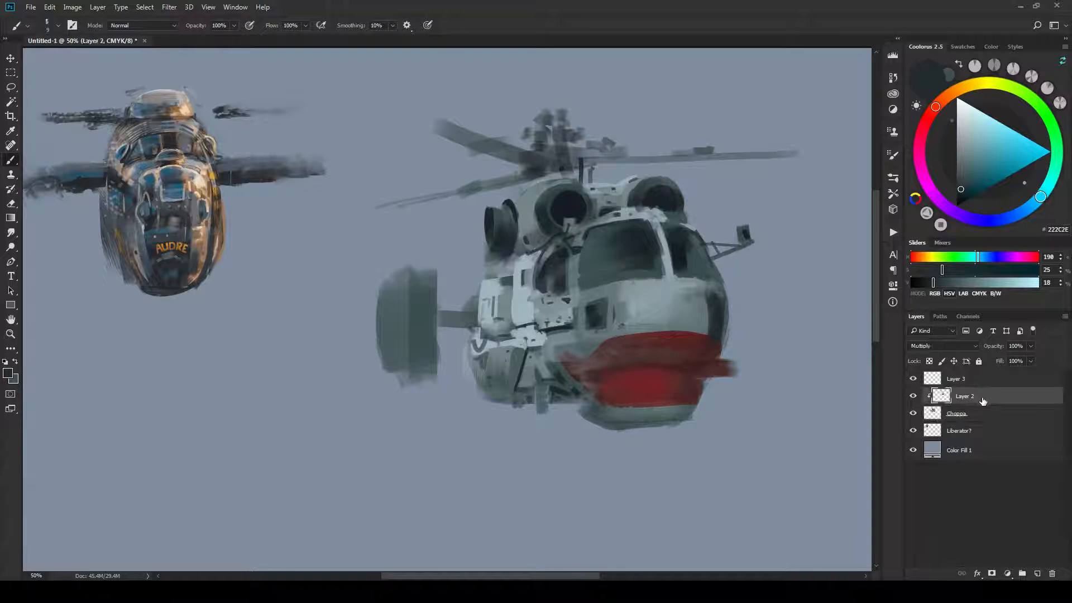
pyautogui.rightClick(986, 399)
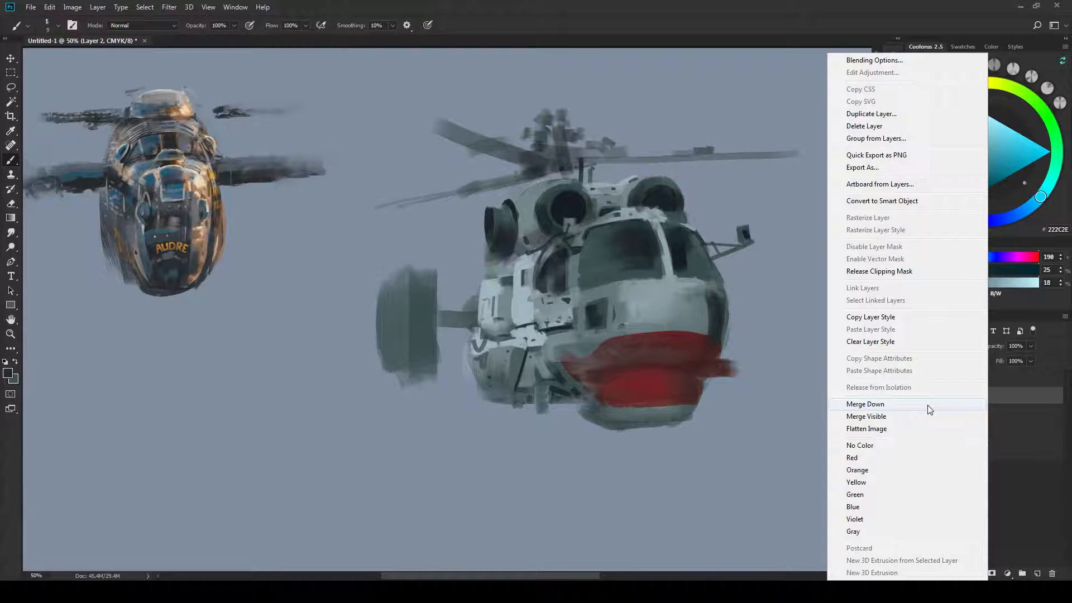
pyautogui.click(928, 406)
pyautogui.rightClick(966, 386)
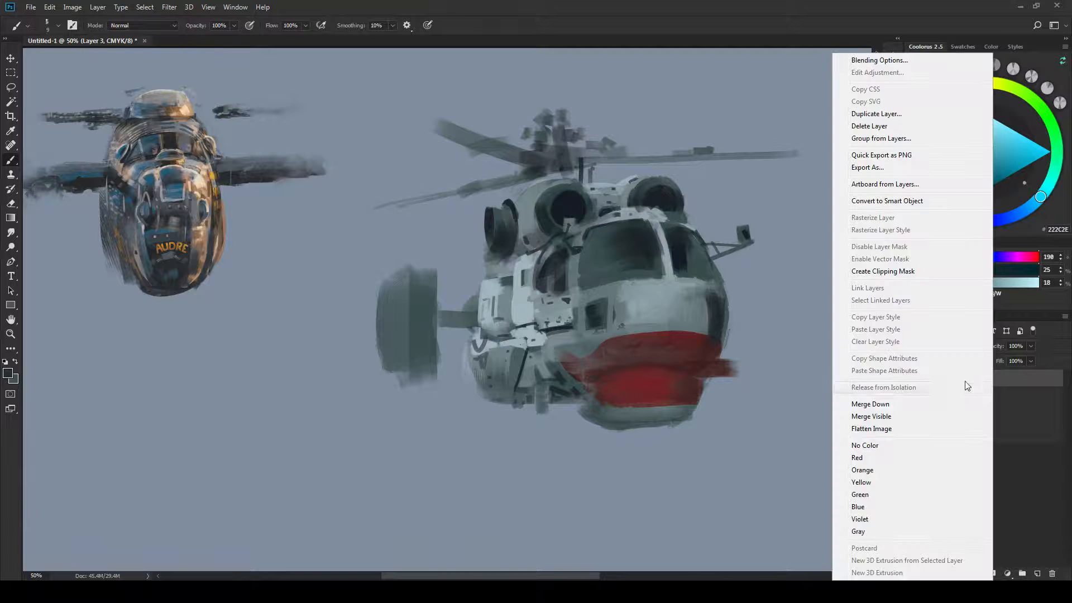
pyautogui.click(938, 404)
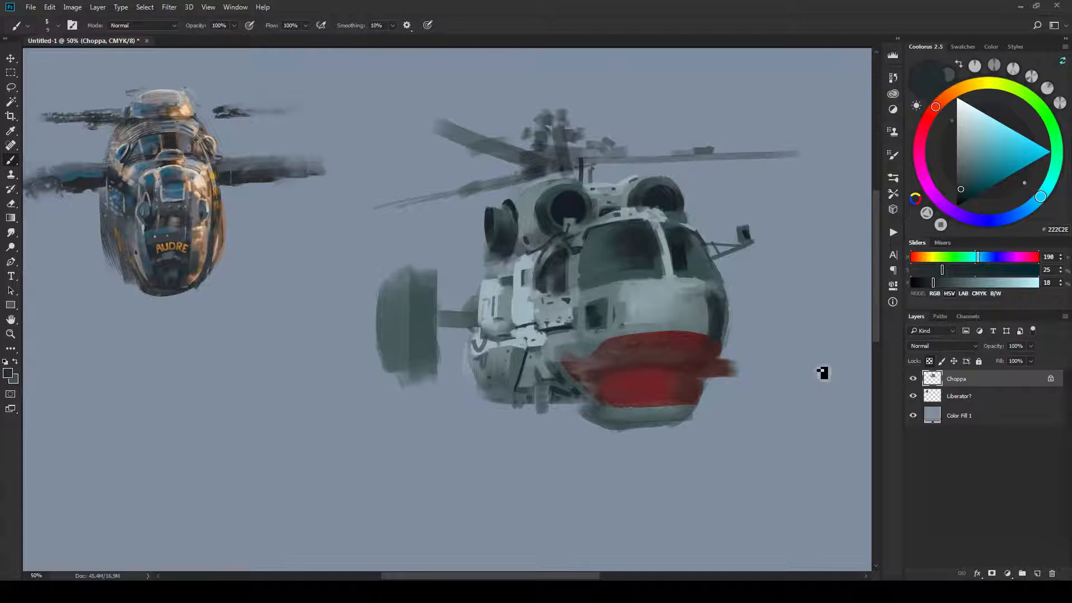
# Lighten the helicopter's tail fin and tail boom with broad brush strokes of grey-blue #7D8A90.
pyautogui.moveTo(496, 296); pyautogui.dragTo(506, 315)
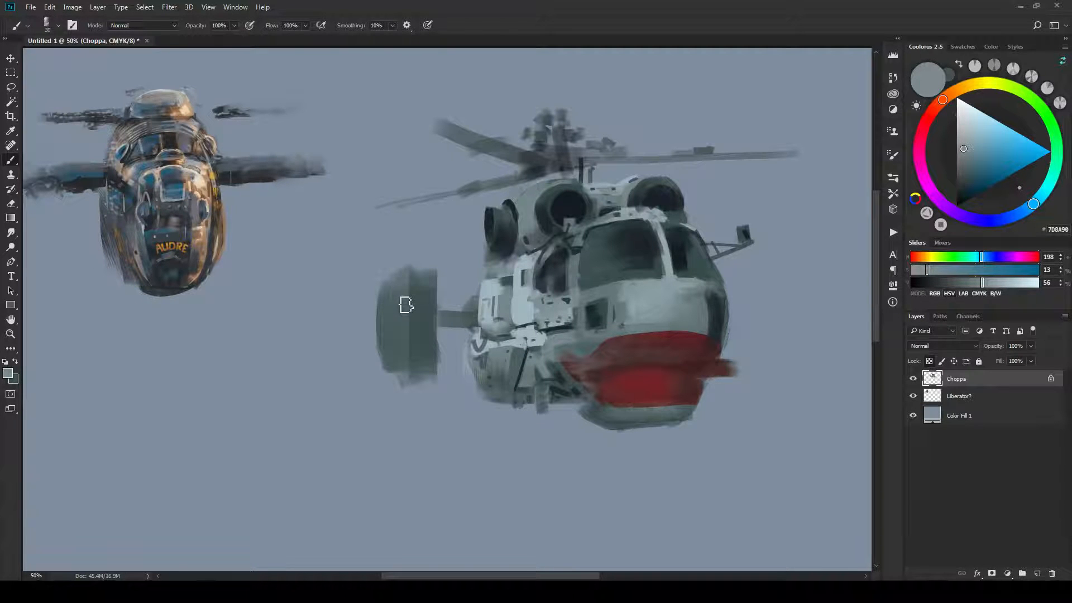
pyautogui.press(']')
pyautogui.moveTo(405, 279)
pyautogui.mouseDown()
pyautogui.moveTo(394, 345)
pyautogui.moveTo(414, 286)
pyautogui.moveTo(393, 357)
pyautogui.moveTo(399, 279)
pyautogui.mouseUp()
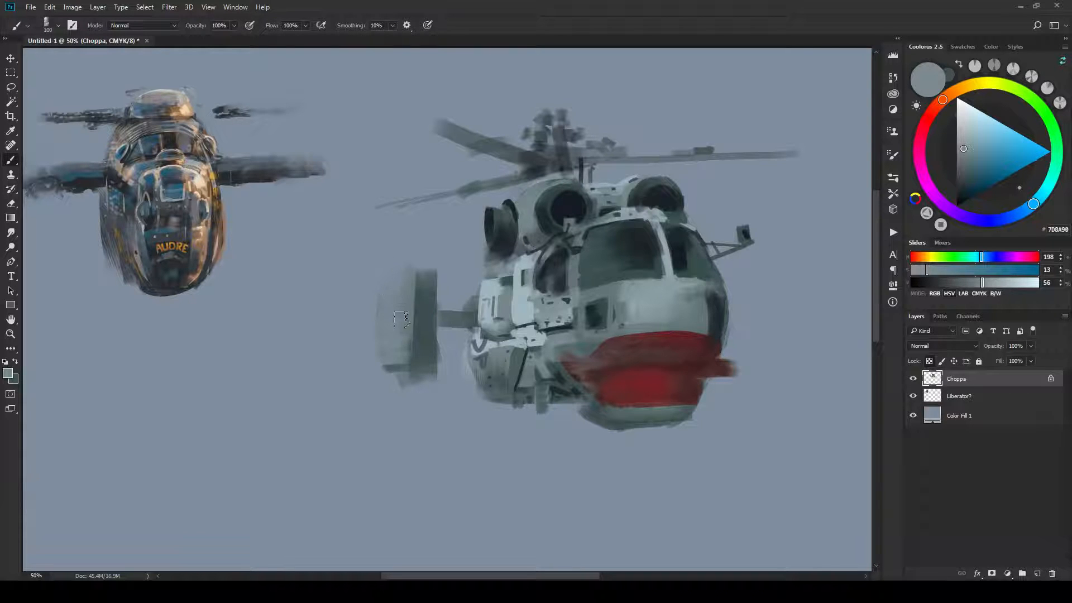
pyautogui.moveTo(391, 331); pyautogui.dragTo(412, 347)
pyautogui.moveTo(416, 258)
pyautogui.mouseDown()
pyautogui.moveTo(406, 344)
pyautogui.moveTo(422, 280)
pyautogui.moveTo(431, 305)
pyautogui.moveTo(438, 279)
pyautogui.moveTo(436, 344)
pyautogui.mouseUp()
pyautogui.press(']')
pyautogui.moveTo(423, 277); pyautogui.dragTo(420, 341)
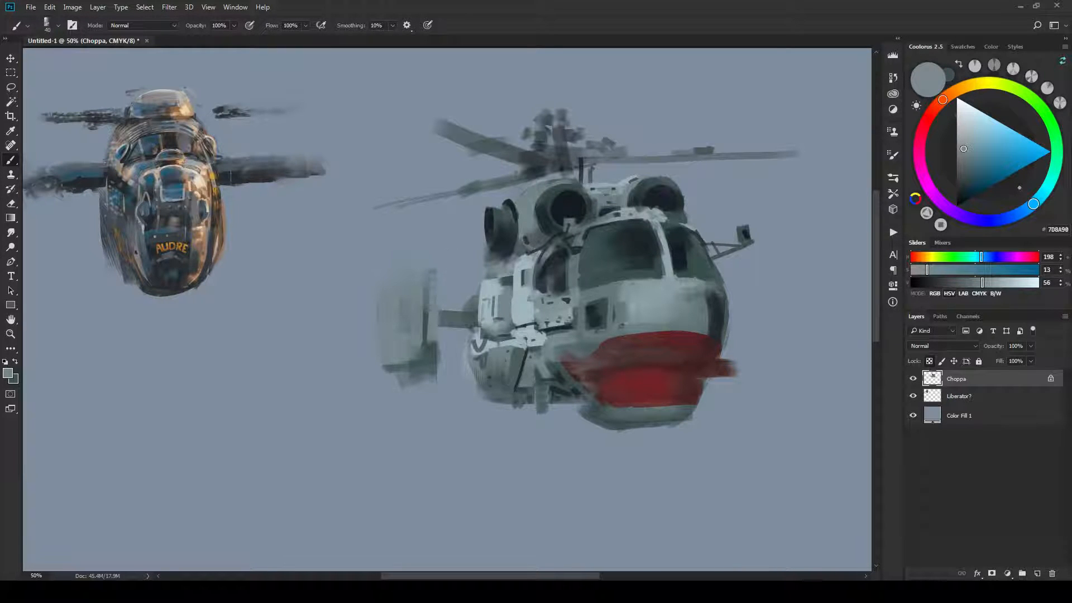
pyautogui.press('[')
pyautogui.moveTo(443, 313); pyautogui.dragTo(471, 315)
# Unlock the Choppa layer's transparent pixels and cut a lasso-shaped see-through opening in the far windshield pane.
pyautogui.keyDown('alt'); pyautogui.click(702, 285); pyautogui.keyUp('alt')
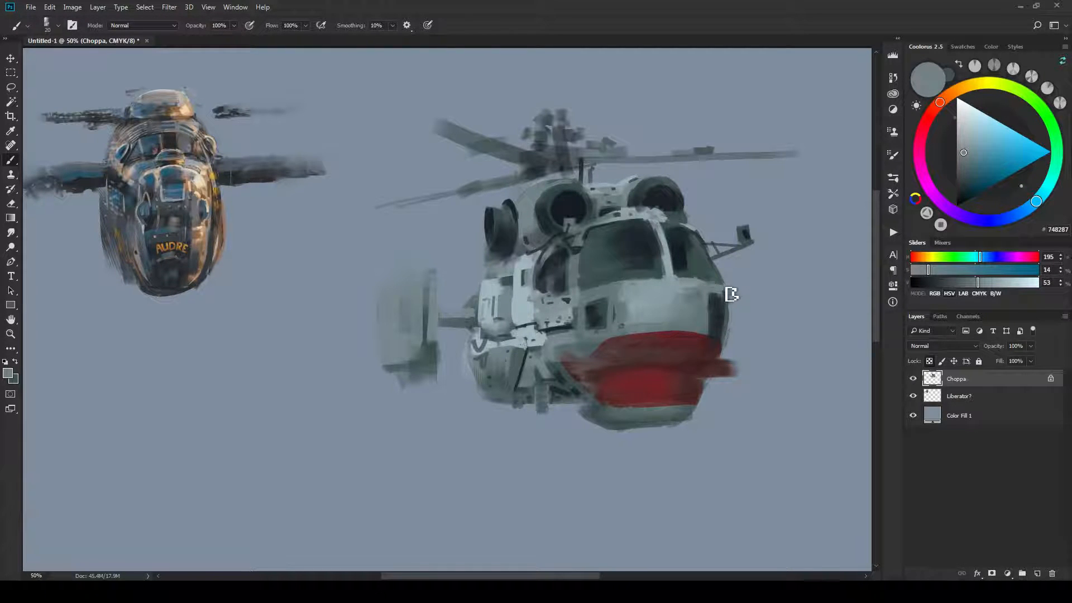
pyautogui.press('[')
pyautogui.keyDown('alt'); pyautogui.click(680, 230); pyautogui.keyUp('alt')
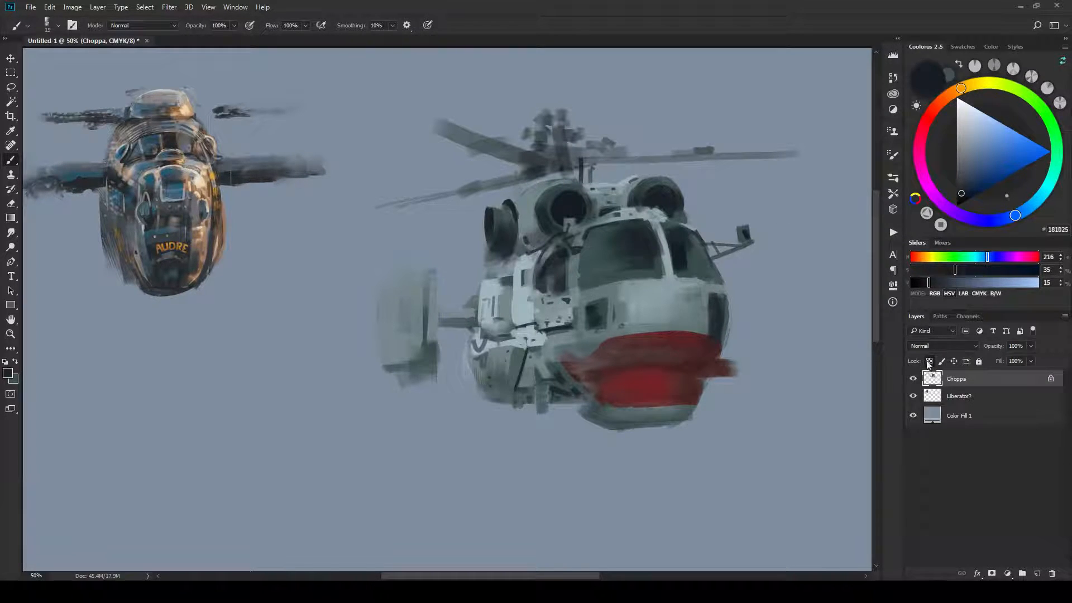
pyautogui.click(929, 361)
pyautogui.press('l')
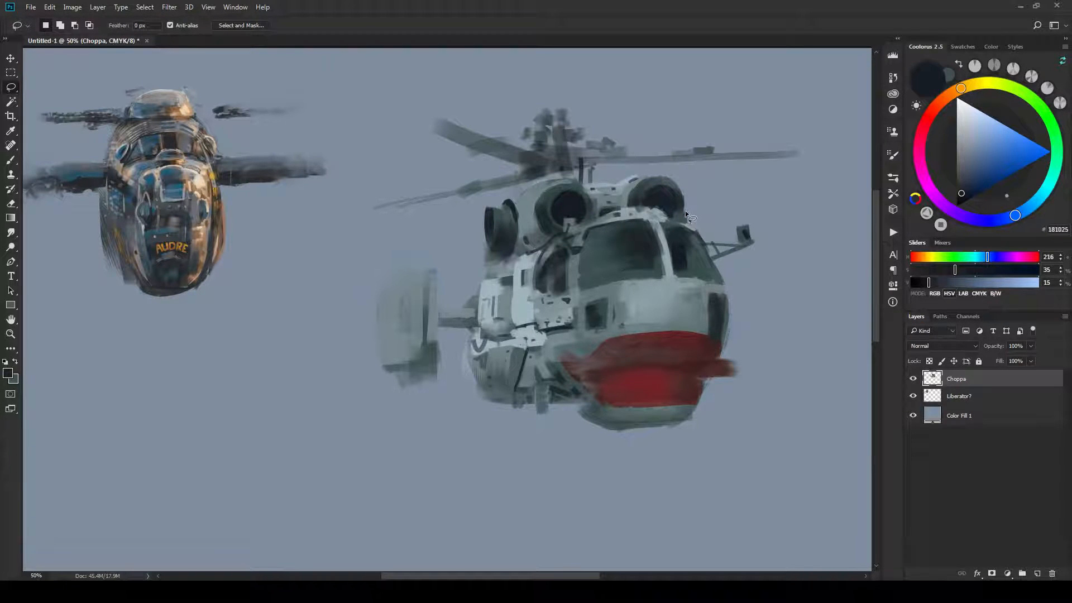
pyautogui.moveTo(685, 223); pyautogui.dragTo(704, 204)
pyautogui.moveTo(685, 254); pyautogui.dragTo(688, 268)
pyautogui.moveTo(695, 258); pyautogui.dragTo(696, 260)
pyautogui.press('Delete')
pyautogui.hotkey('ctrl', 'd')
# Lasso the inside of the small window on the far side of the nose and clear it.
pyautogui.moveTo(708, 319)
pyautogui.mouseDown()
pyautogui.moveTo(716, 323)
pyautogui.moveTo(718, 304)
pyautogui.mouseUp()
pyautogui.hotkey('ctrl', 'BackSpace')
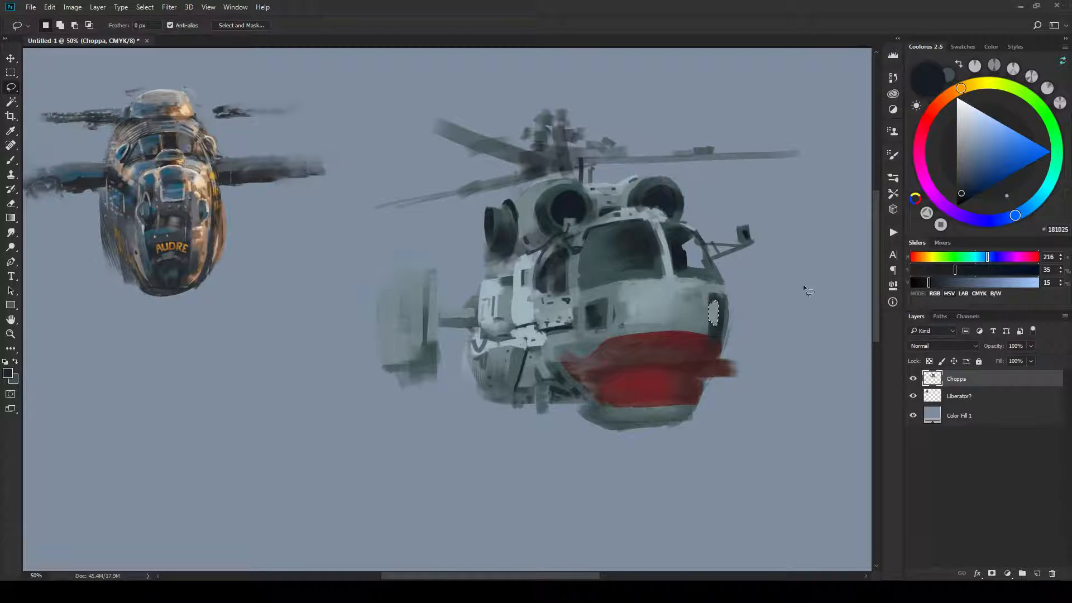
pyautogui.hotkey('ctrl', 'd')
pyautogui.moveTo(773, 343); pyautogui.dragTo(781, 333)
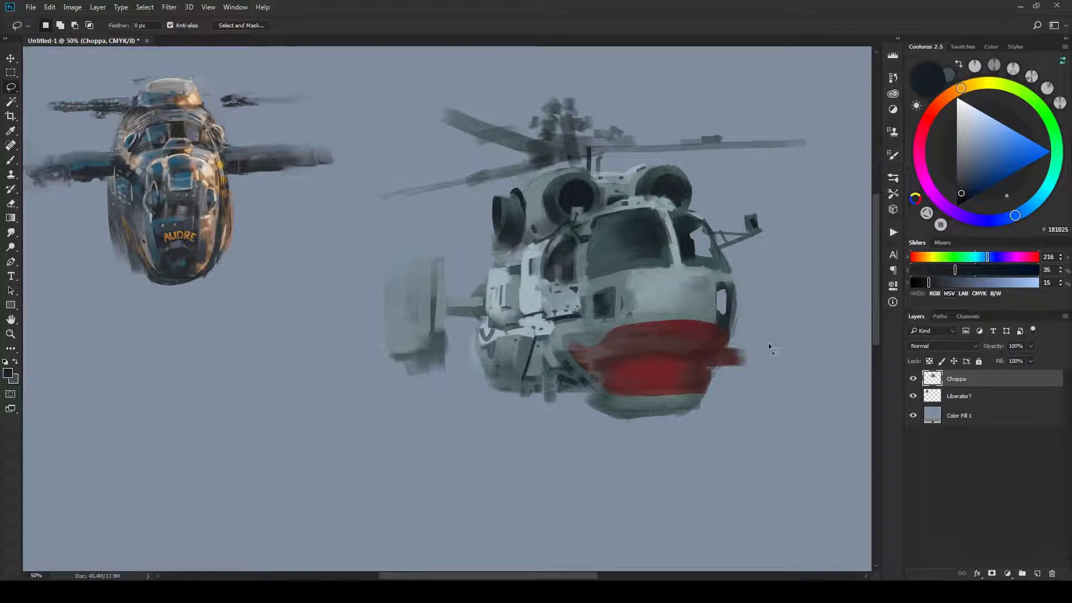
# Create a new layer above Choppa and mix muted teal #4F7471 as the painting colour.
pyautogui.click(1036, 575)
pyautogui.press('b')
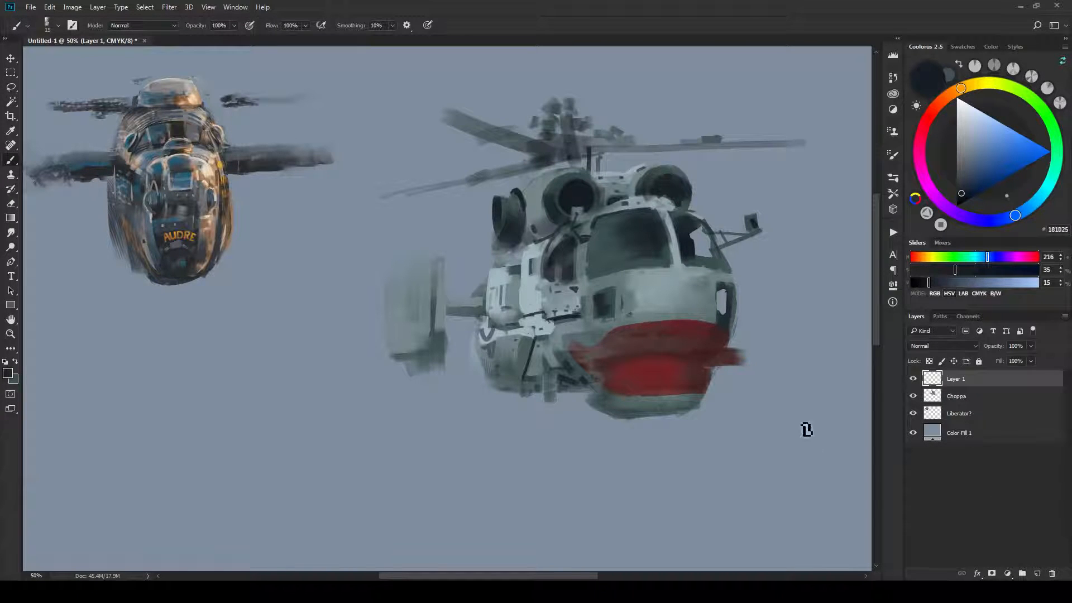
pyautogui.keyDown('alt'); pyautogui.click(179, 162); pyautogui.keyUp('alt')
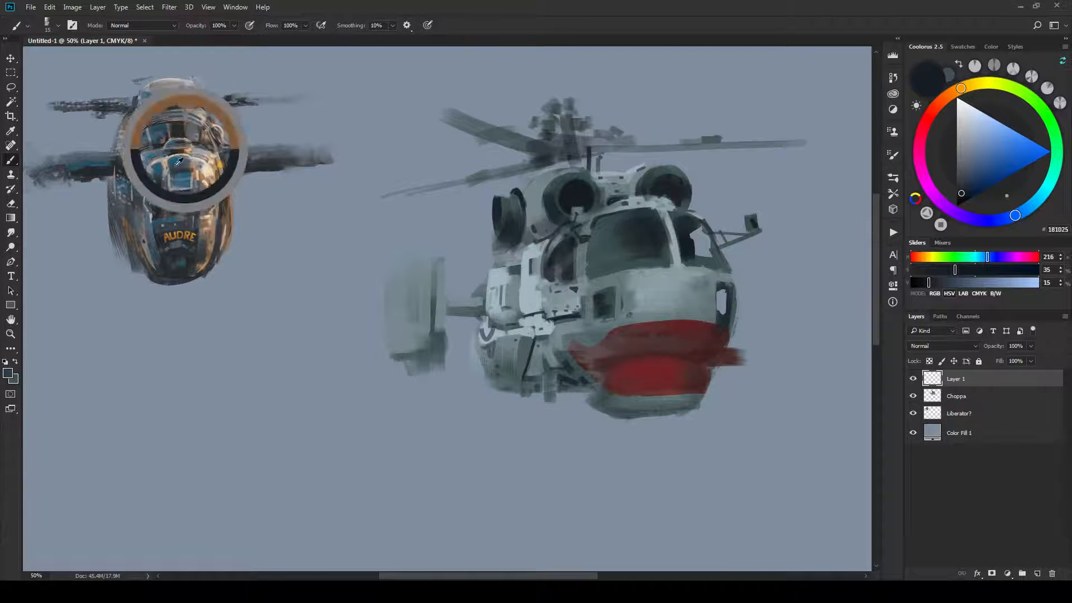
pyautogui.moveTo(178, 162); pyautogui.dragTo(180, 152)
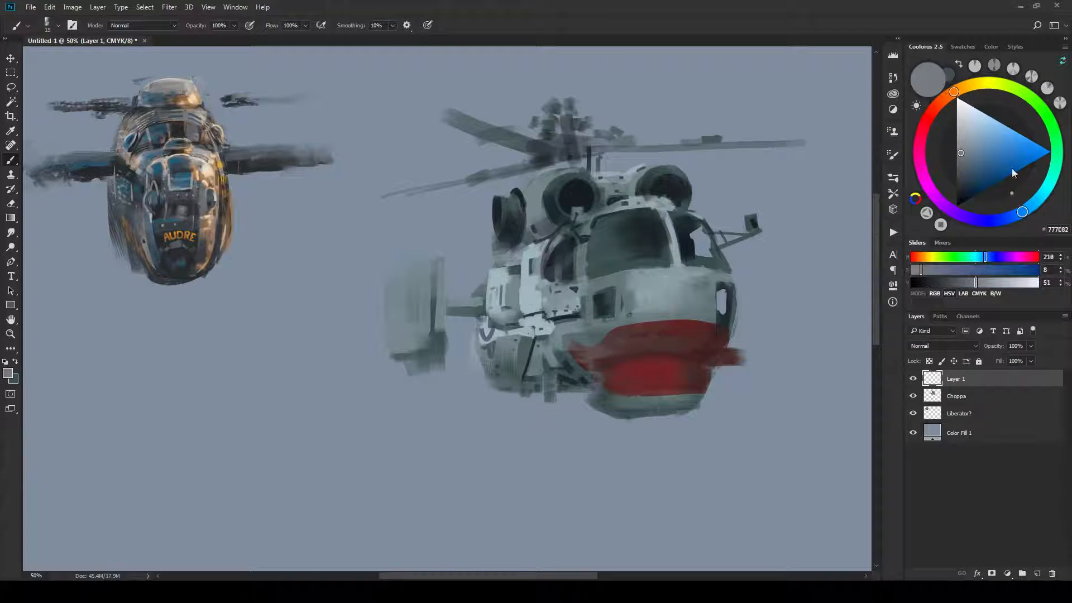
pyautogui.moveTo(981, 156); pyautogui.dragTo(987, 152)
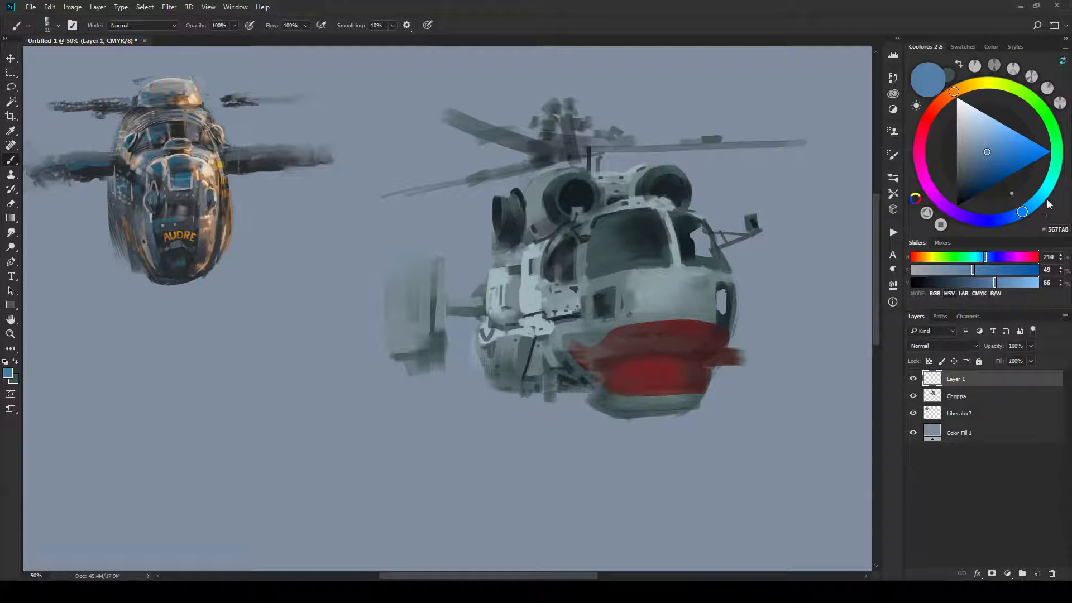
pyautogui.moveTo(1039, 211); pyautogui.dragTo(1051, 180)
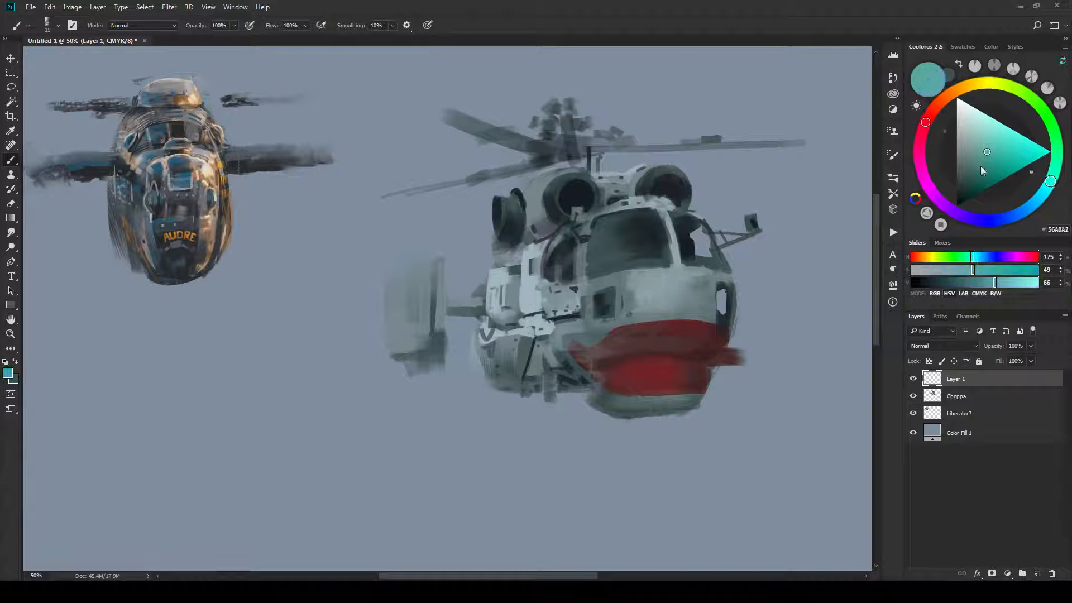
pyautogui.click(963, 166)
pyautogui.moveTo(963, 165); pyautogui.dragTo(966, 168)
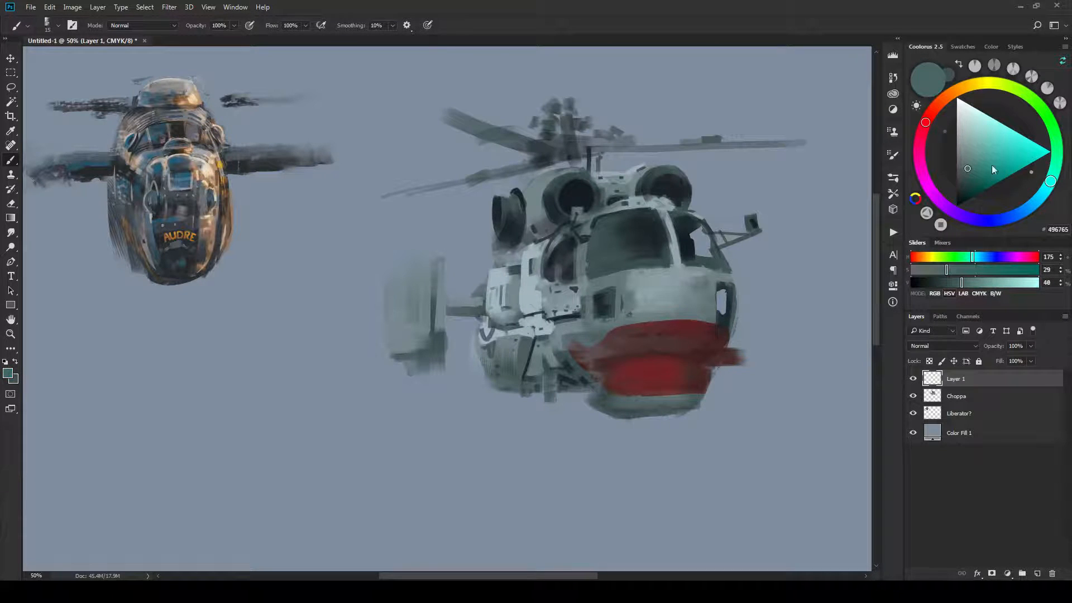
pyautogui.click(970, 165)
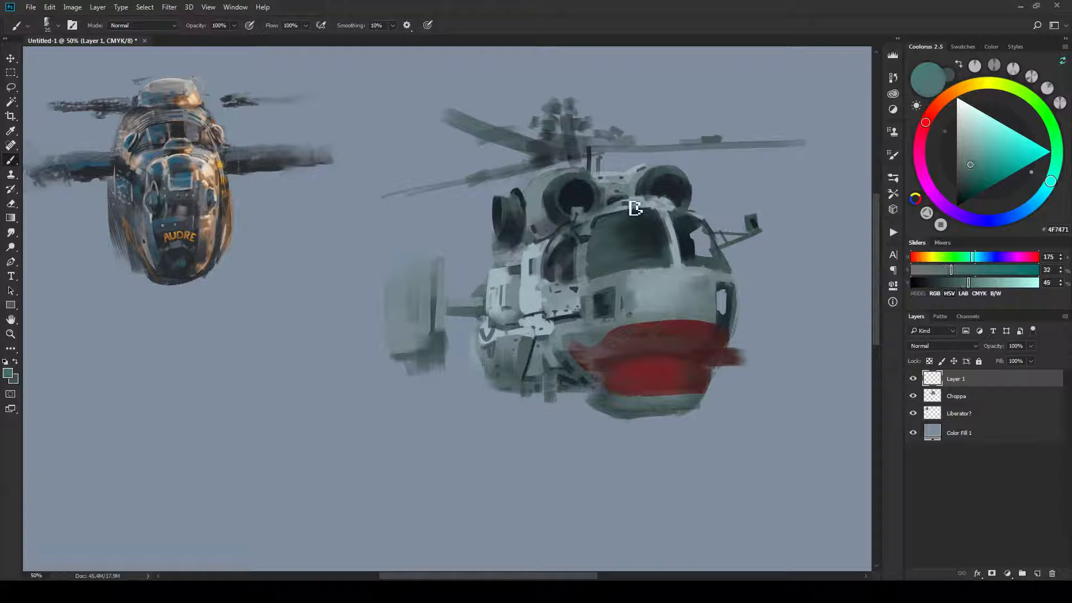
# Paint large soft teal reflections on the upper glass of both windshield panes.
pyautogui.press(']')
pyautogui.press(']')
pyautogui.press(']')
pyautogui.press(']')
pyautogui.press(']')
pyautogui.press(']')
pyautogui.press(']')
pyautogui.press(']')
pyautogui.press(']')
pyautogui.press(']')
pyautogui.press(']')
pyautogui.press(']')
pyautogui.press(']')
pyautogui.press(']')
pyautogui.moveTo(691, 223); pyautogui.dragTo(683, 217)
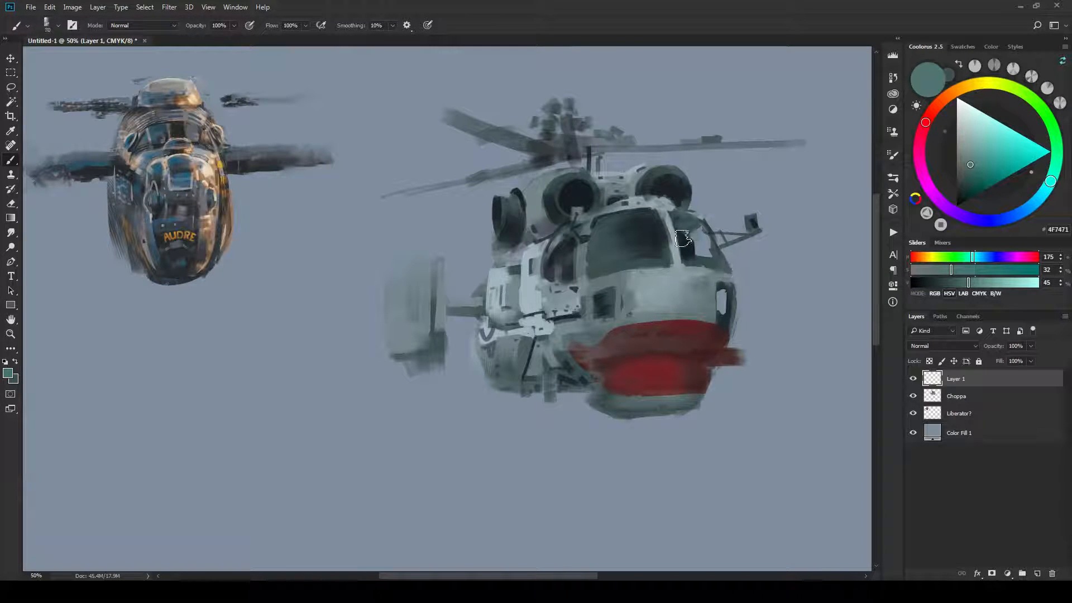
pyautogui.moveTo(658, 228)
pyautogui.mouseDown()
pyautogui.moveTo(552, 236)
pyautogui.moveTo(626, 247)
pyautogui.moveTo(643, 221)
pyautogui.moveTo(572, 213)
pyautogui.moveTo(632, 221)
pyautogui.mouseUp()
# Add teal tint with a smaller brush to the far edge of the nose and the side cockpit window.
pyautogui.press('[')
pyautogui.press('[')
pyautogui.press('[')
pyautogui.press('[')
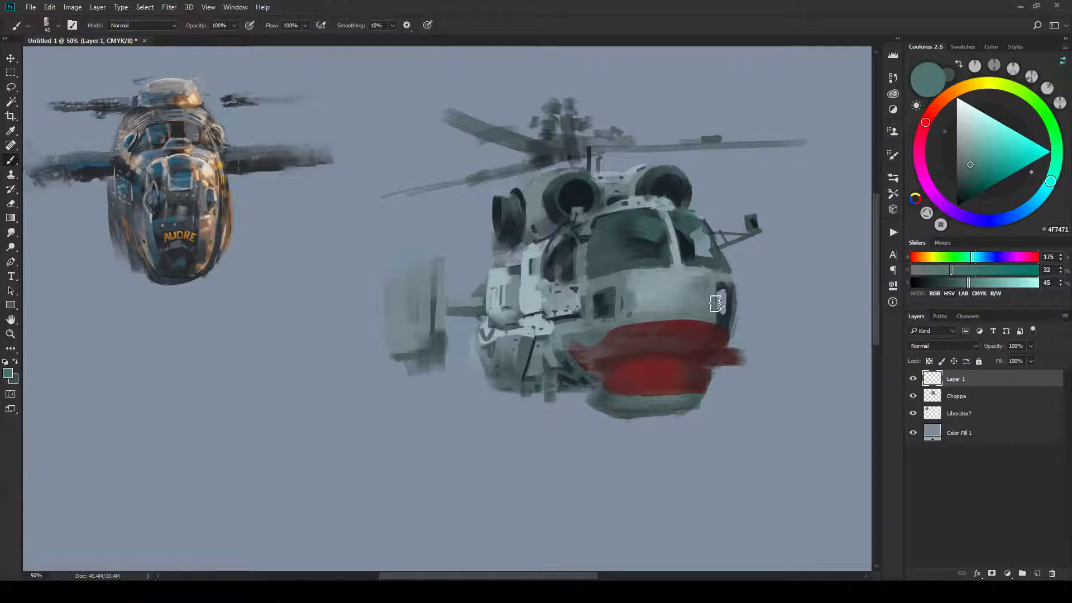
pyautogui.press('[')
pyautogui.moveTo(736, 292); pyautogui.dragTo(728, 363)
pyautogui.press(']')
pyautogui.moveTo(564, 249); pyautogui.dragTo(564, 280)
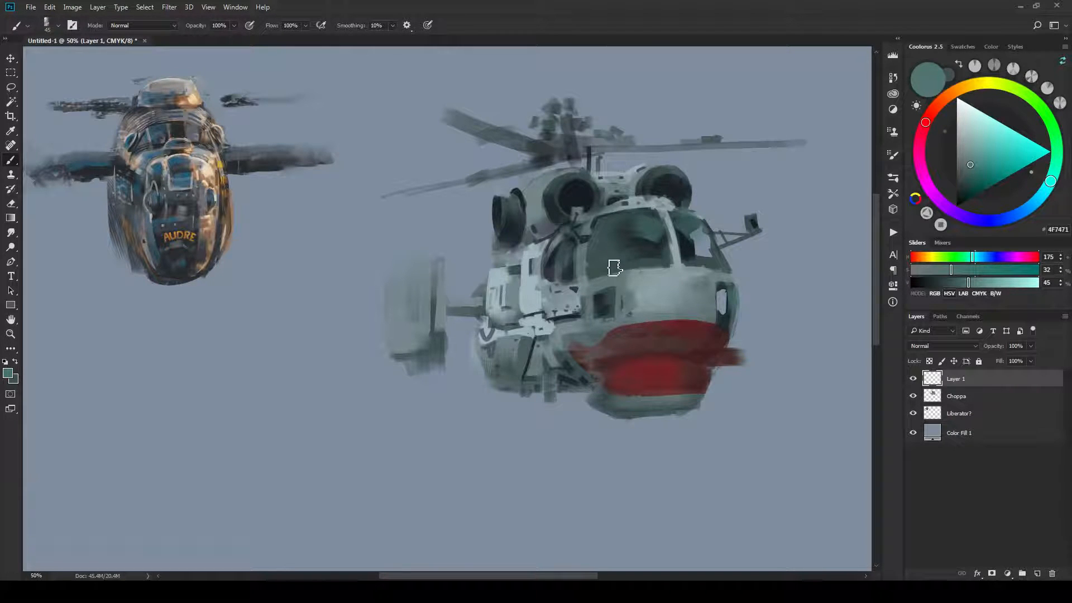
pyautogui.press('[')
pyautogui.press('[')
# Choose pale teal #B1CDCB and paint a thin rim highlight along the cockpit's far outline from windshield to nose.
pyautogui.moveTo(969, 126); pyautogui.dragTo(967, 124)
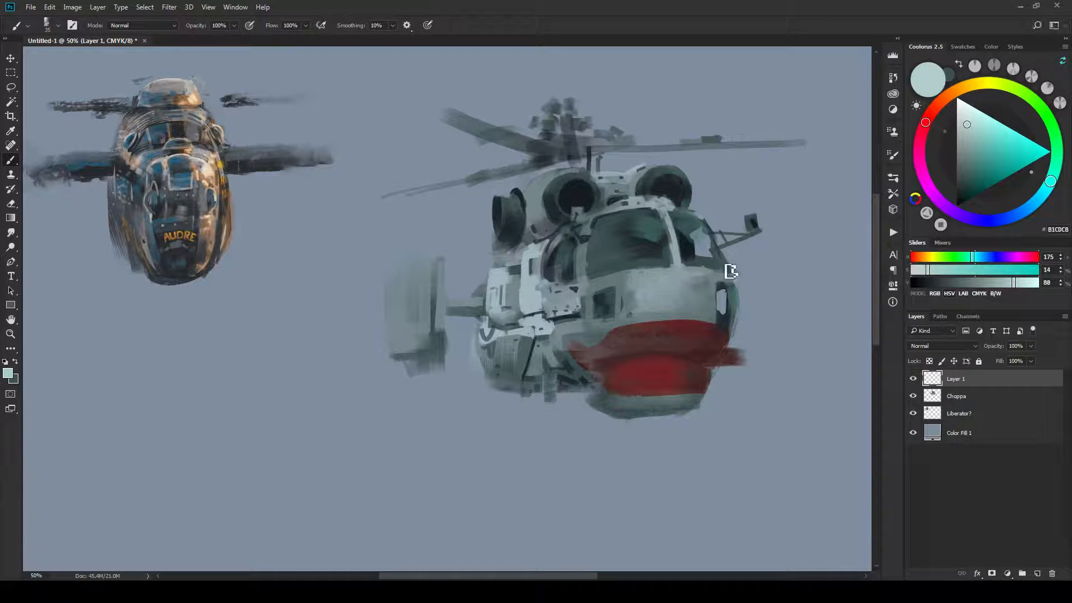
pyautogui.press('[')
pyautogui.press('[')
pyautogui.press('[')
pyautogui.press('[')
pyautogui.press('[')
pyautogui.moveTo(731, 272); pyautogui.dragTo(709, 219)
pyautogui.press(']')
pyautogui.moveTo(709, 217); pyautogui.dragTo(721, 243)
pyautogui.press('[')
pyautogui.press('[')
pyautogui.press('[')
pyautogui.hotkey('ctrl', '+')
pyautogui.hotkey('ctrl', '+')
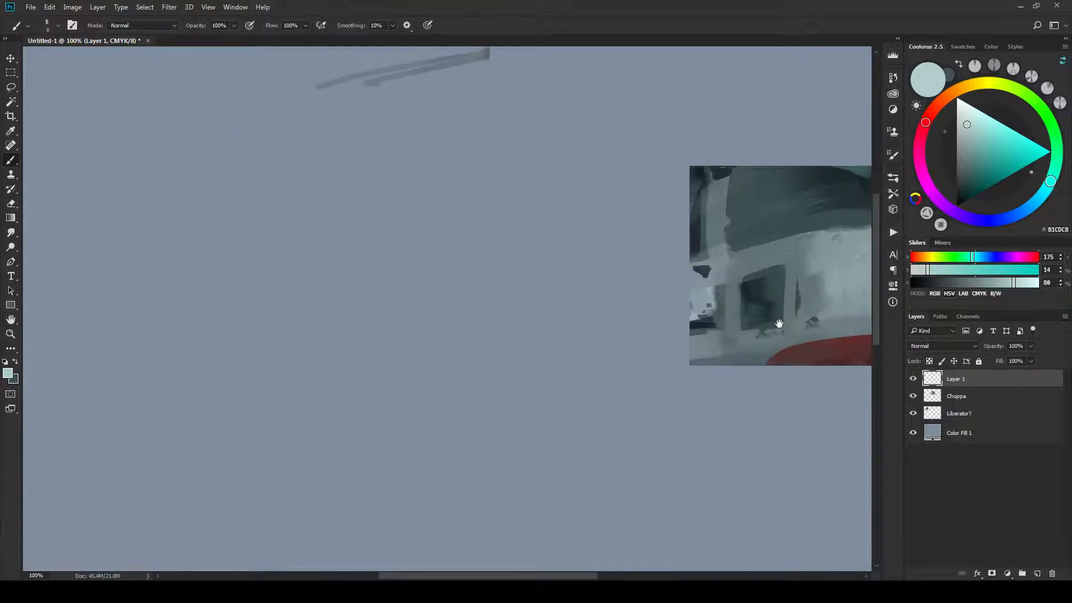
pyautogui.moveTo(779, 324); pyautogui.dragTo(260, 413)
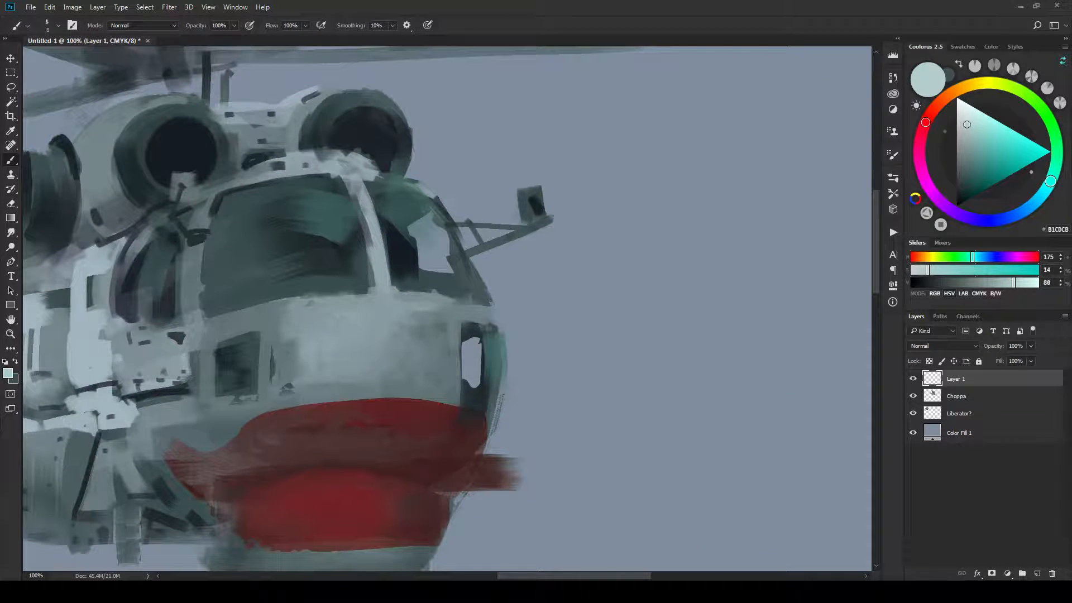
pyautogui.moveTo(445, 205); pyautogui.dragTo(499, 452)
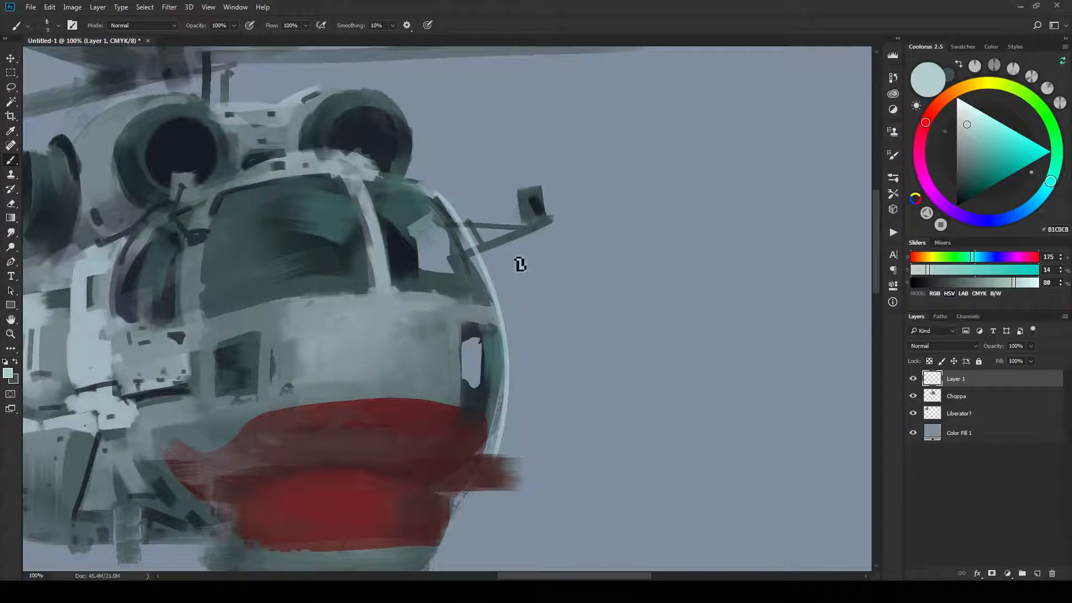
pyautogui.moveTo(520, 264); pyautogui.dragTo(672, 337)
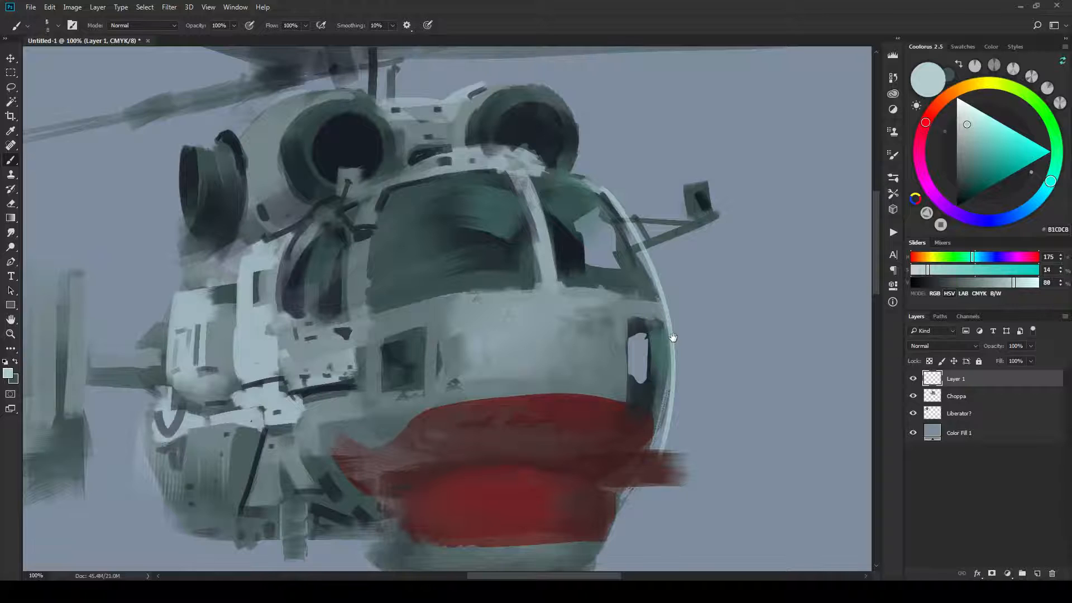
# Erase parts of the pale rim highlight and cut striped gaps into the teal windshield reflection.
pyautogui.press('e')
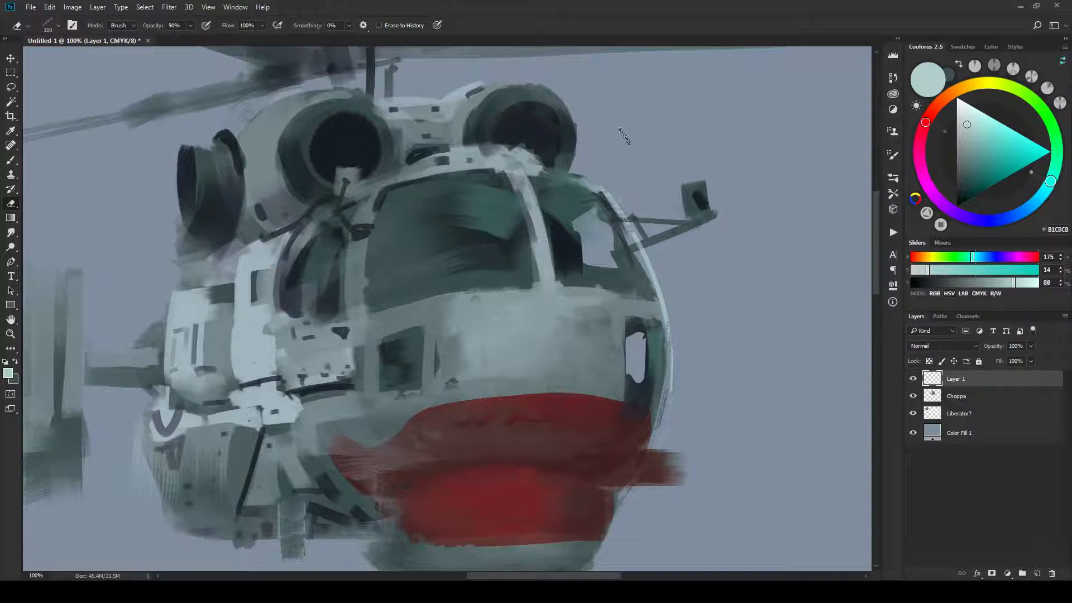
pyautogui.moveTo(682, 319); pyautogui.dragTo(663, 233)
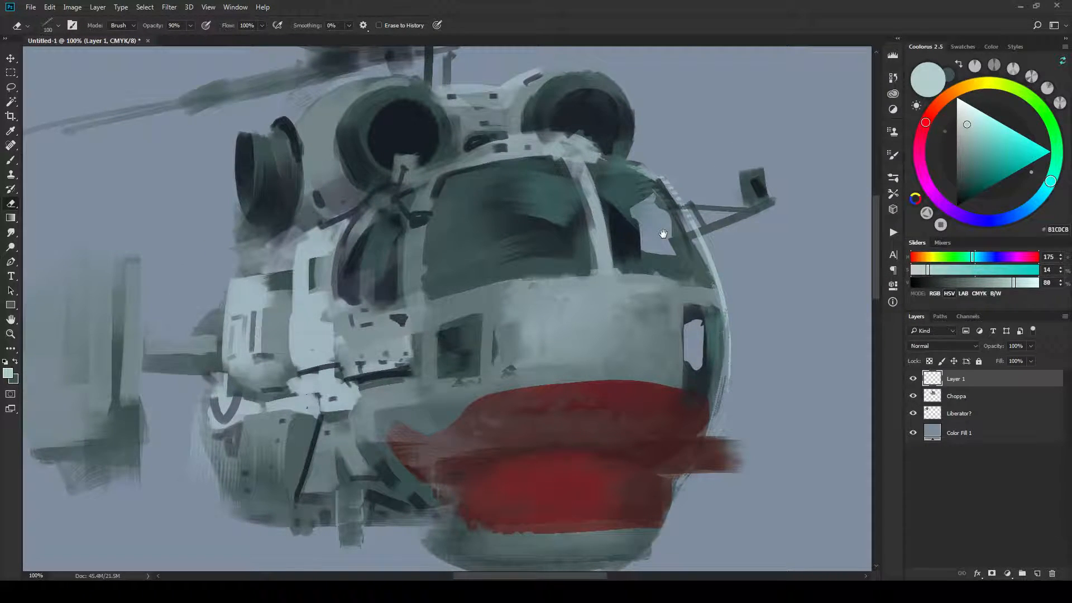
pyautogui.moveTo(662, 233); pyautogui.dragTo(563, 258)
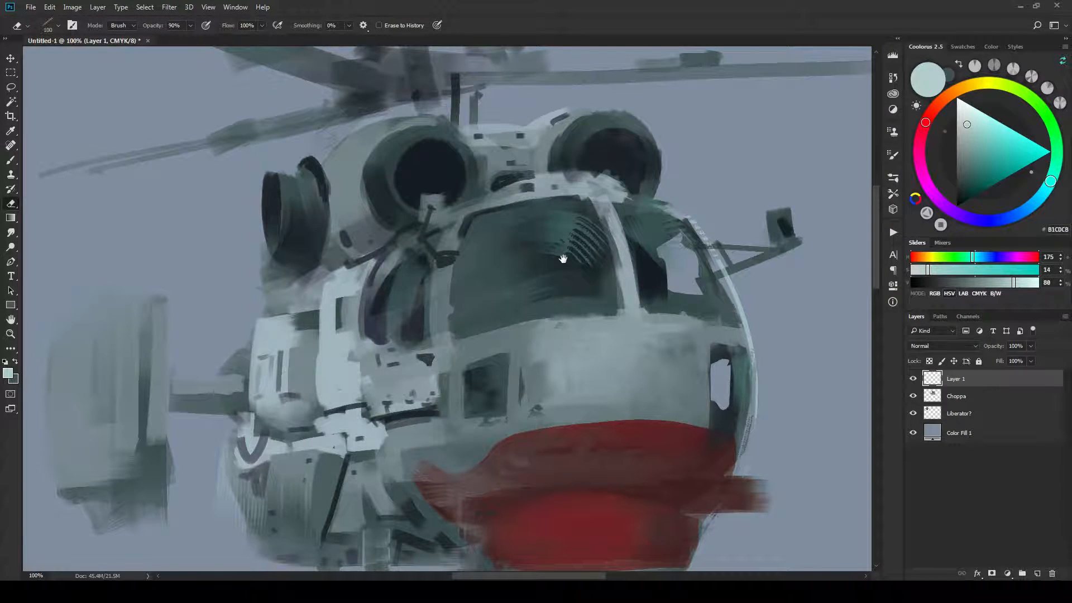
# Brush soft pale reflections of #B1CDCB onto the upper part of the near windshield pane.
pyautogui.press('b')
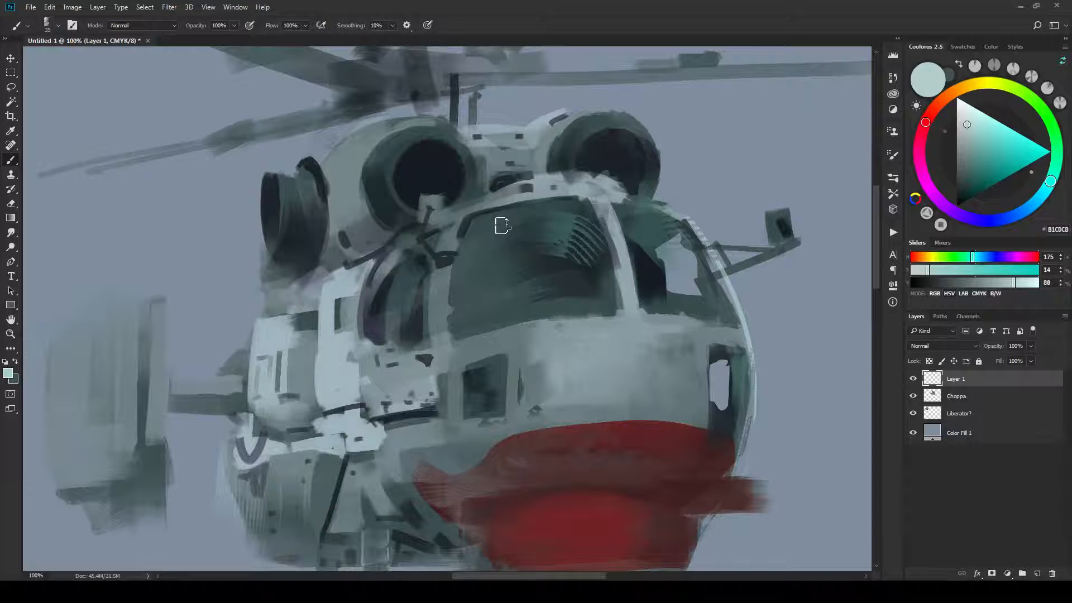
pyautogui.press(']')
pyautogui.press(']')
pyautogui.press(']')
pyautogui.press(']')
pyautogui.press(']')
pyautogui.press('[')
pyautogui.press('[')
pyautogui.press('[')
pyautogui.moveTo(475, 215)
pyautogui.mouseDown()
pyautogui.moveTo(503, 245)
pyautogui.moveTo(502, 212)
pyautogui.mouseUp()
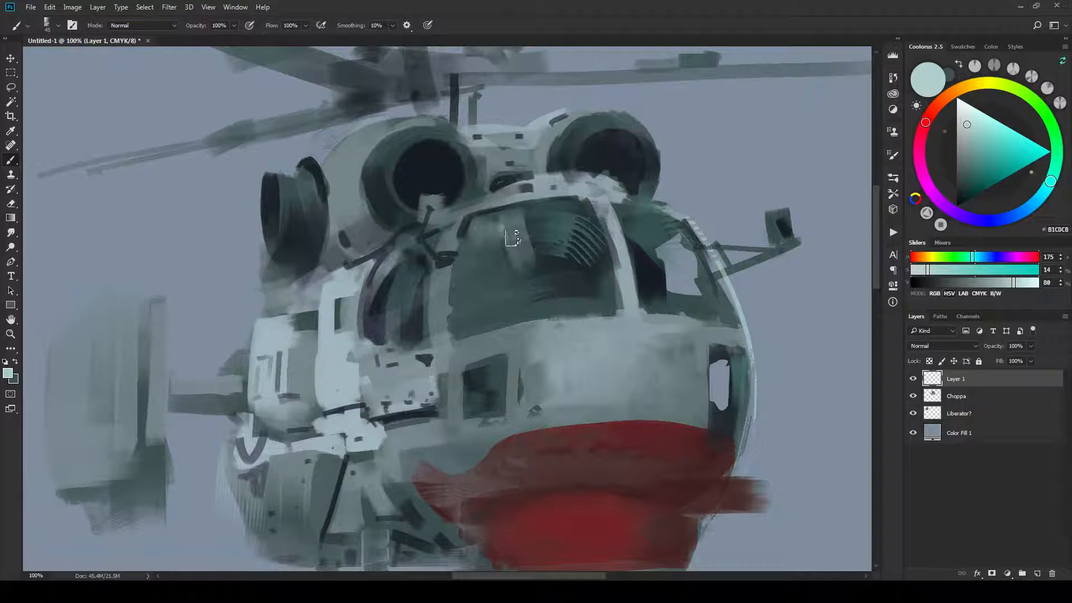
pyautogui.press(']')
pyautogui.press(']')
pyautogui.press(']')
pyautogui.press(']')
pyautogui.moveTo(509, 273); pyautogui.dragTo(522, 215)
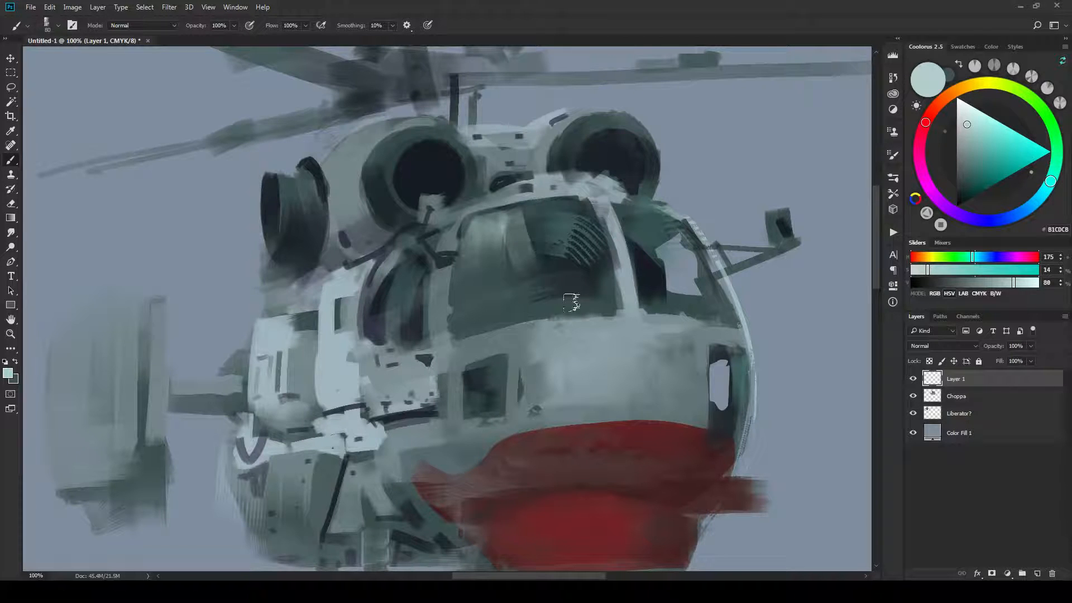
# Add faint pale reflections low on the far windshield pane and along the lower near pane.
pyautogui.press('[')
pyautogui.press('[')
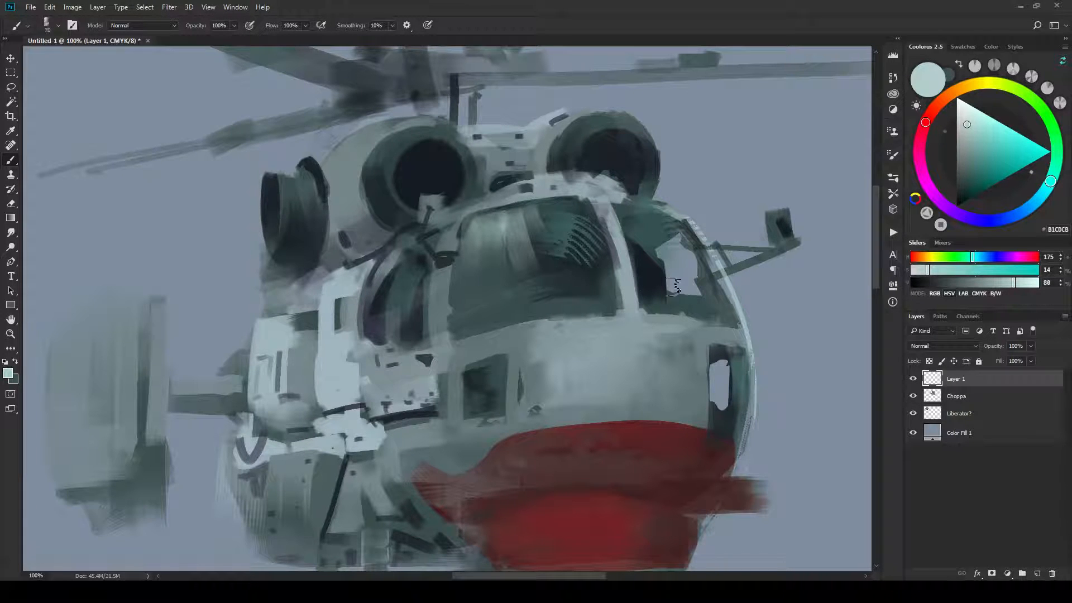
pyautogui.press(']')
pyautogui.press(']')
pyautogui.moveTo(673, 287); pyautogui.dragTo(689, 302)
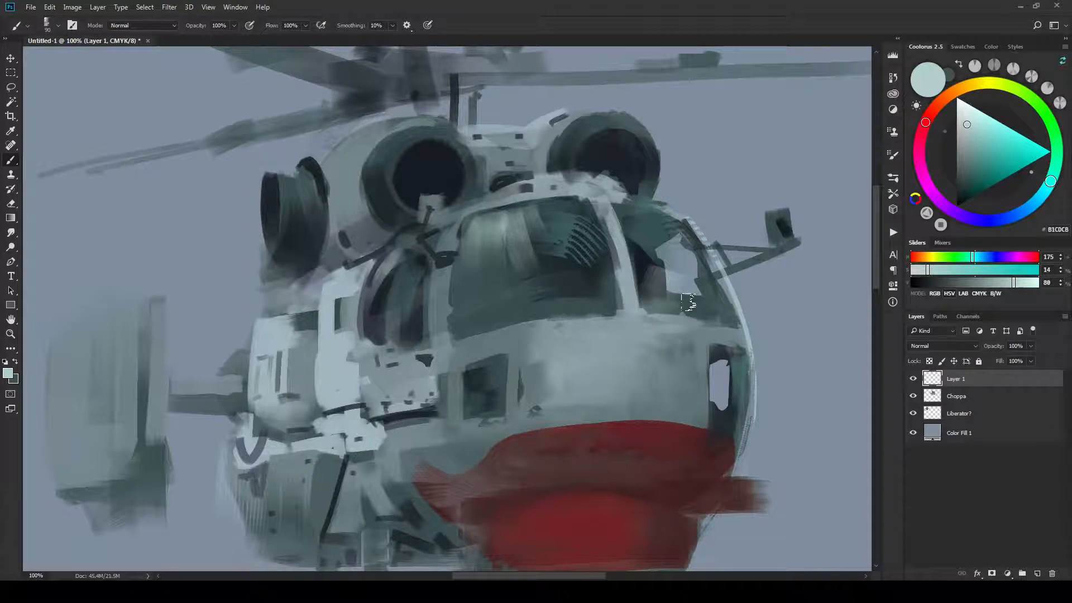
pyautogui.moveTo(532, 289); pyautogui.dragTo(552, 311)
# Paint soft pale glints on the small far-side nose window and the outer edge of the far windshield pane.
pyautogui.press('[')
pyautogui.press('[')
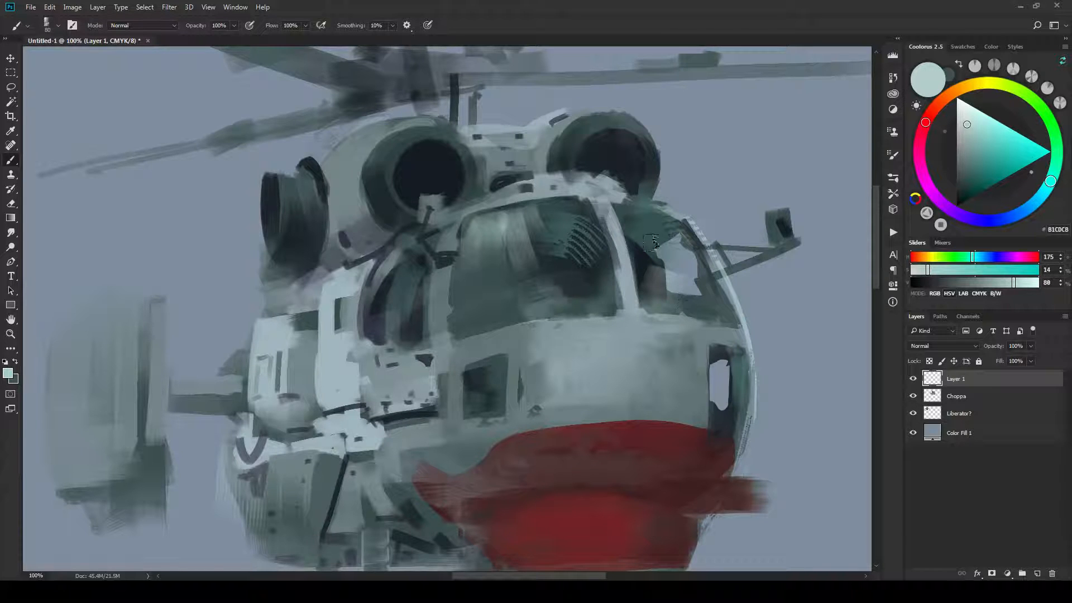
pyautogui.moveTo(729, 363); pyautogui.dragTo(730, 383)
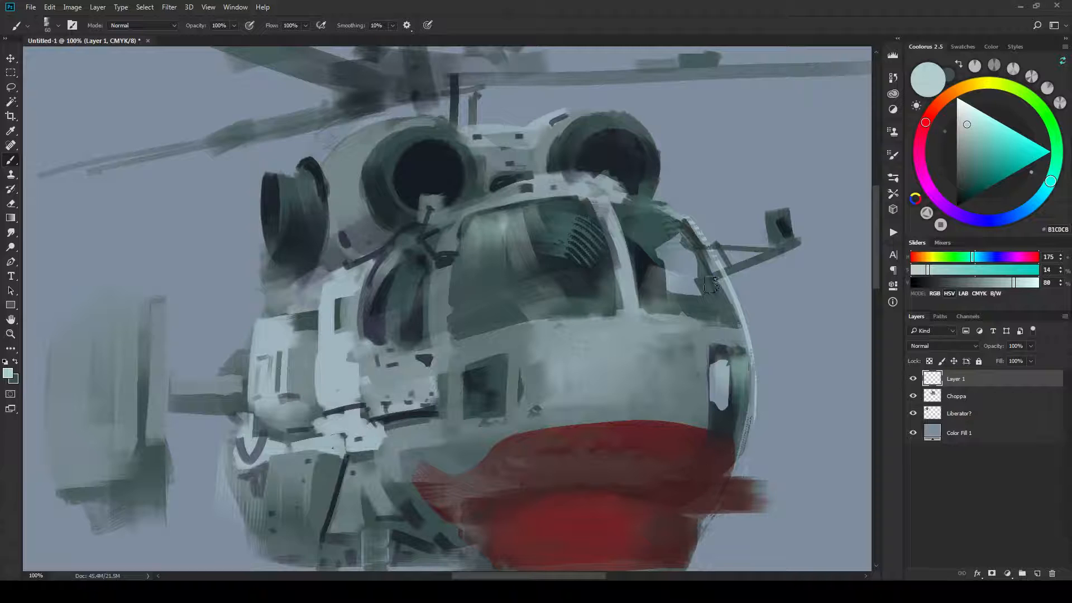
pyautogui.moveTo(711, 286); pyautogui.dragTo(714, 313)
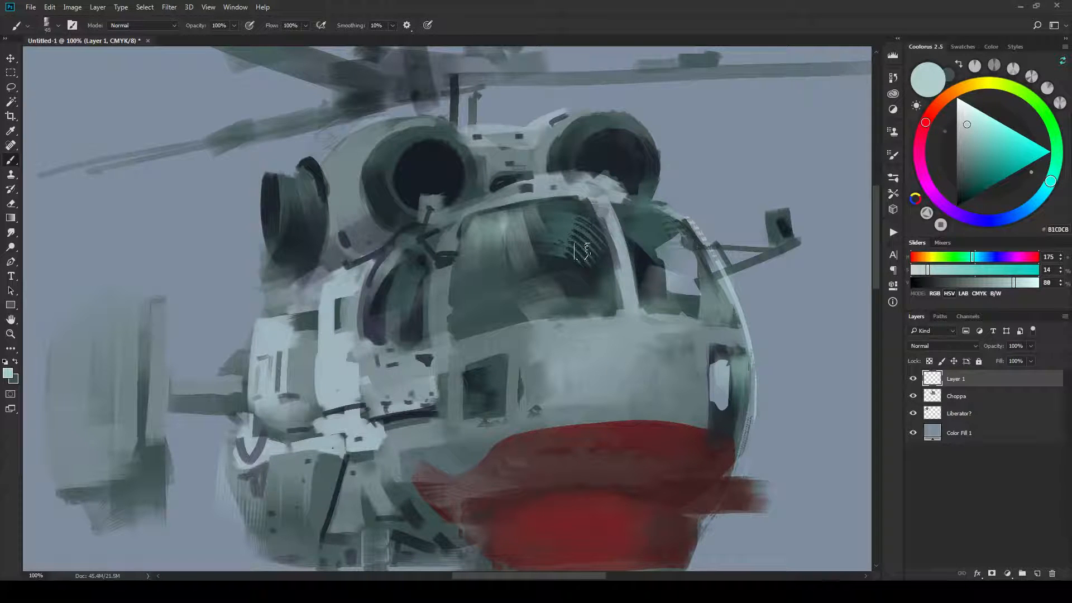
# Paint a narrow pale reflection across the teal upper part of the far windshield pane with a smaller brush.
pyautogui.press('[')
pyautogui.press('[')
pyautogui.press('[')
pyautogui.moveTo(649, 215); pyautogui.dragTo(671, 239)
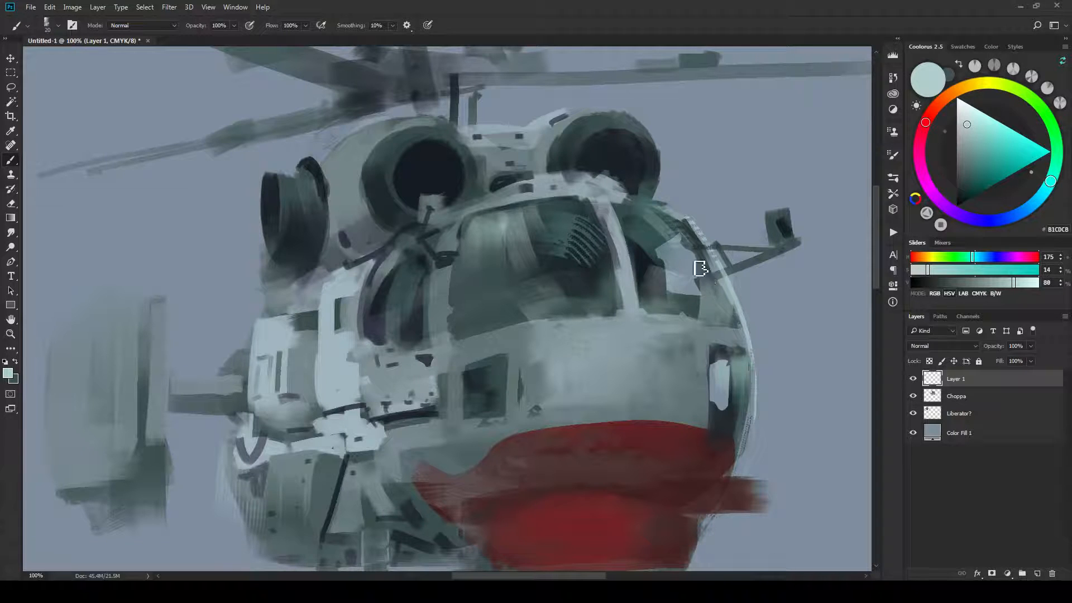
# Brighten the pale glint near the upper edge of the near windshield pane.
pyautogui.press('[')
pyautogui.moveTo(492, 219)
pyautogui.mouseDown()
pyautogui.moveTo(504, 219)
pyautogui.moveTo(490, 221)
pyautogui.mouseUp()
pyautogui.press(']')
pyautogui.press(']')
pyautogui.press(']')
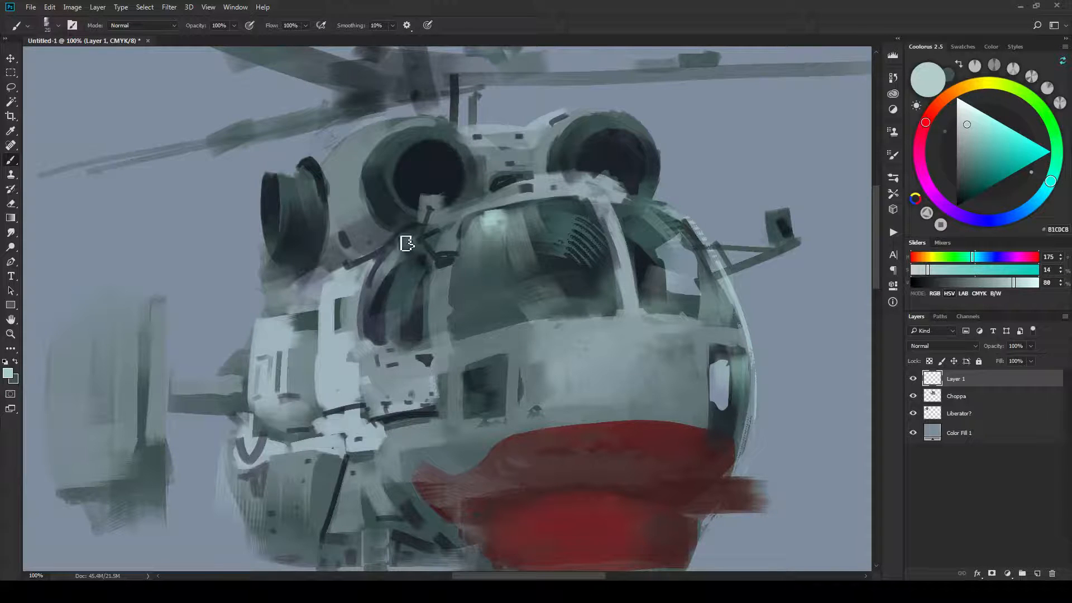
# Paint a thin pale rim highlight along the front frame of the side cockpit window with a smaller brush.
pyautogui.press('[')
pyautogui.press('[')
pyautogui.press('[')
pyautogui.press('[')
pyautogui.press('[')
pyautogui.click(401, 242)
pyautogui.moveTo(401, 253); pyautogui.dragTo(366, 316)
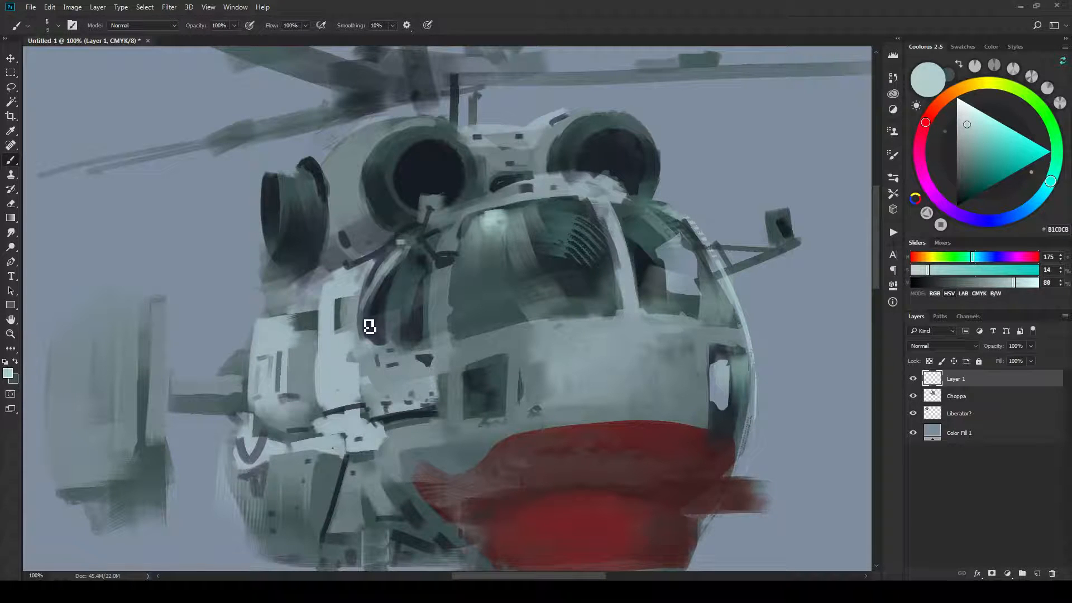
pyautogui.moveTo(363, 335); pyautogui.dragTo(364, 312)
# Add a small pale reflection inside the side cockpit window.
pyautogui.press(']')
pyautogui.press(']')
pyautogui.press('[')
pyautogui.moveTo(384, 341); pyautogui.dragTo(365, 313)
pyautogui.moveTo(353, 354)
pyautogui.mouseDown()
pyautogui.moveTo(472, 313)
pyautogui.moveTo(500, 267)
pyautogui.moveTo(513, 295)
pyautogui.moveTo(519, 280)
pyautogui.mouseUp()
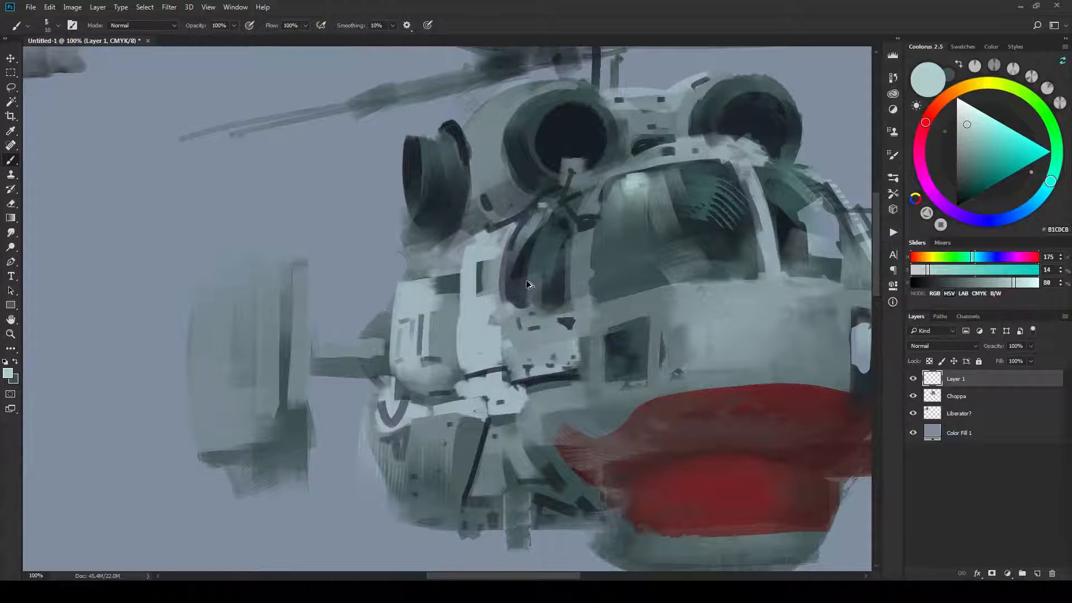
pyautogui.moveTo(526, 278); pyautogui.dragTo(514, 291)
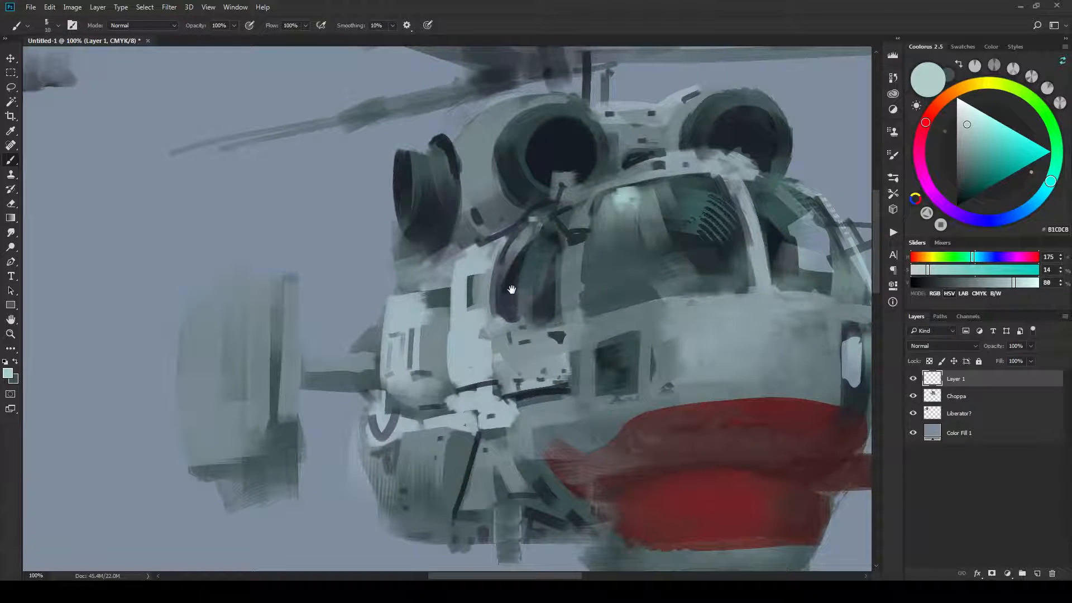
pyautogui.moveTo(533, 249)
pyautogui.mouseDown()
pyautogui.moveTo(528, 262)
pyautogui.moveTo(476, 257)
pyautogui.mouseUp()
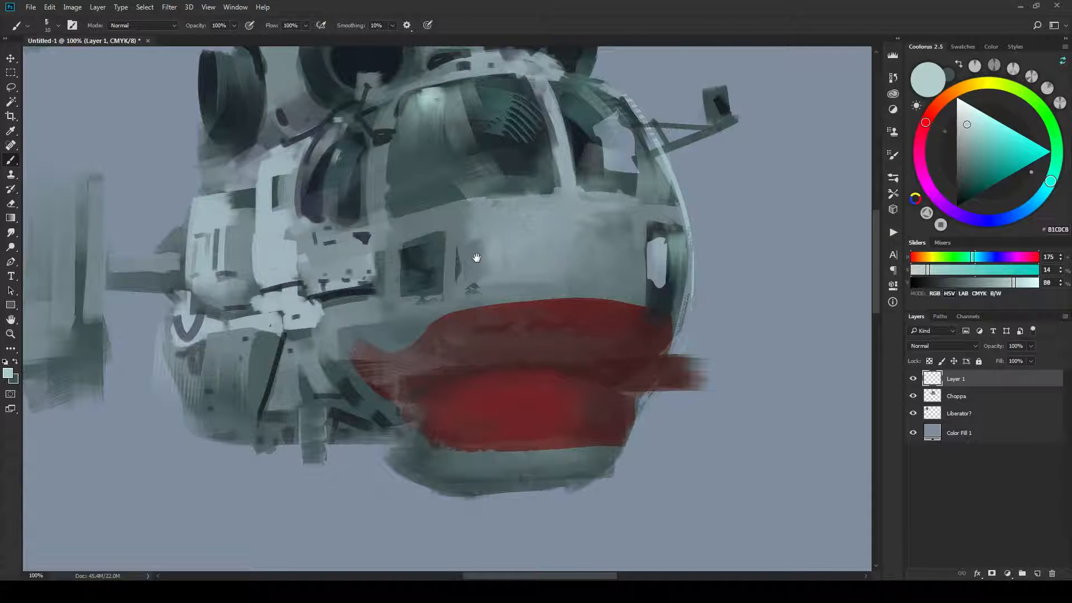
pyautogui.moveTo(476, 257); pyautogui.dragTo(450, 301)
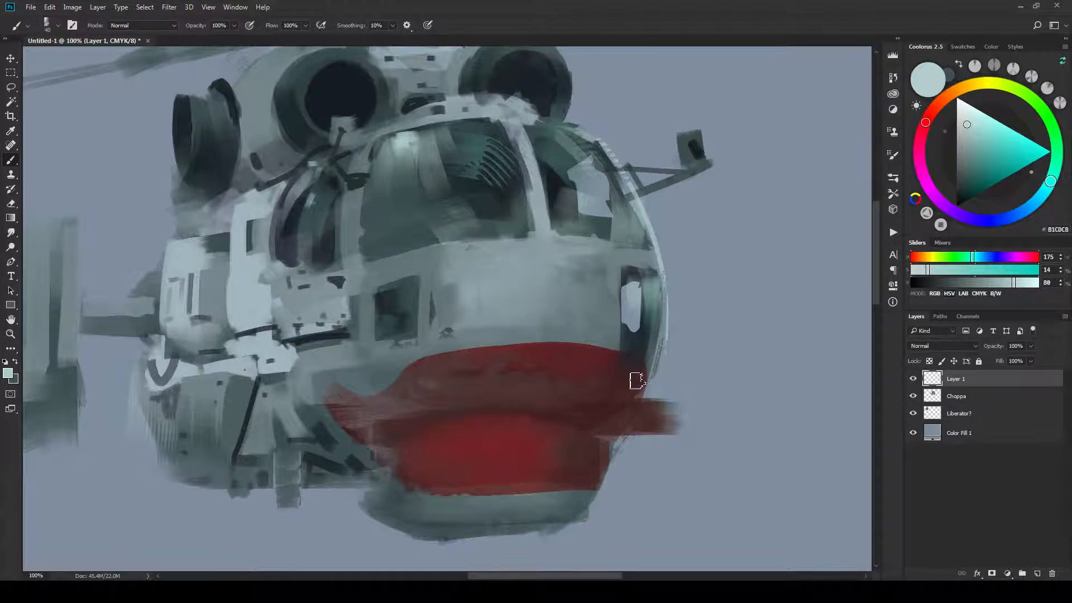
# Brush a soft pale reflection of #B1CDCB over the lower end of the far-side nose window.
pyautogui.moveTo(637, 372); pyautogui.dragTo(626, 395)
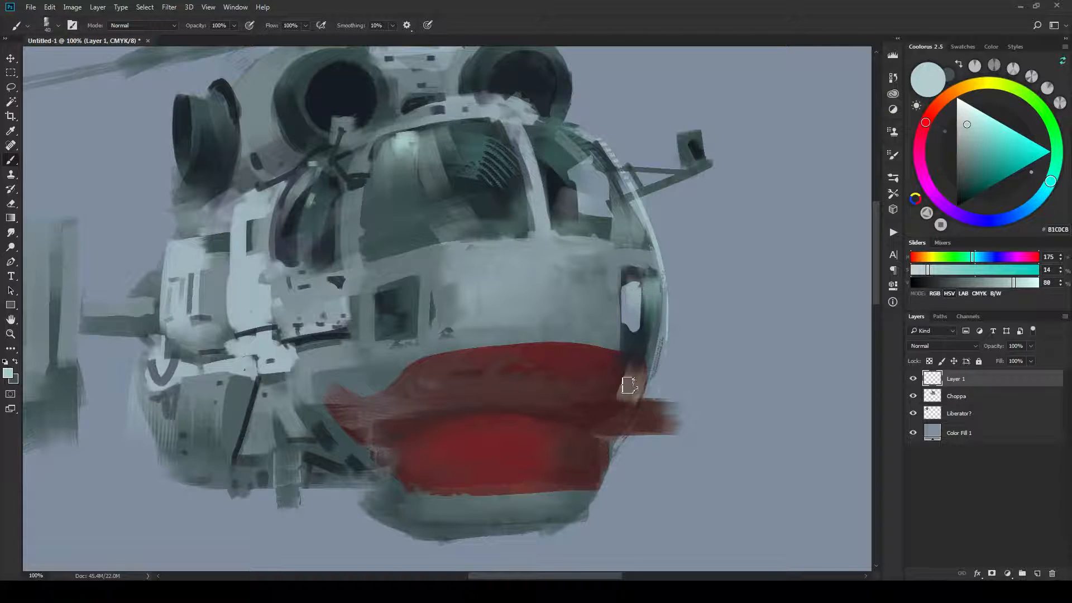
pyautogui.hotkey('ctrl', 'alt', 'z')
pyautogui.hotkey('ctrl', 'alt', 'z')
pyautogui.hotkey('ctrl', 'shift', 'z')
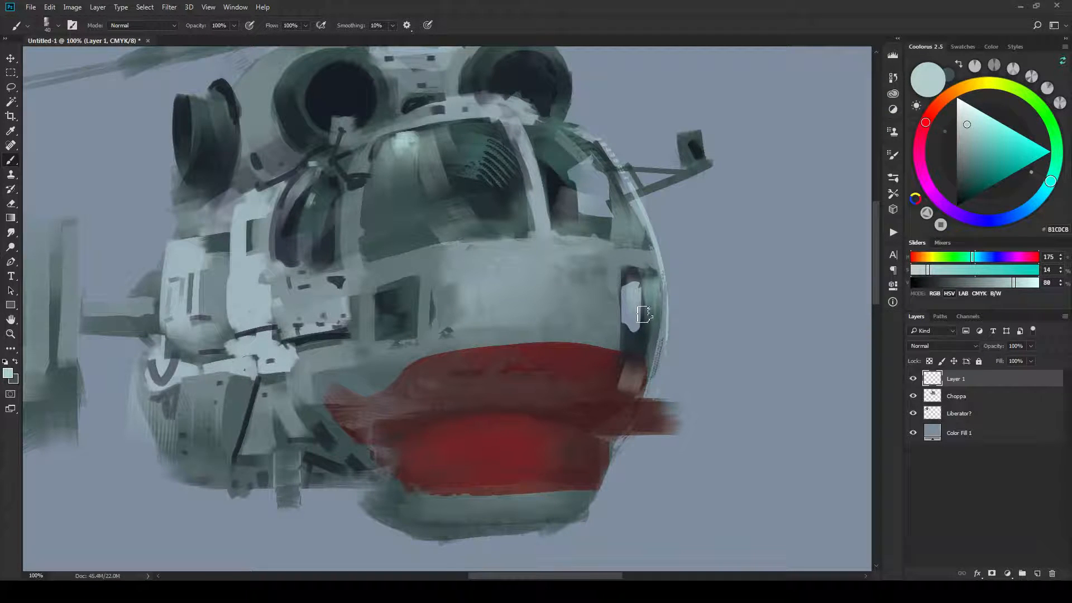
# Hide Layer 1 and touch up the far-side nose window's outer frame on the Choppa layer with a sampled colour.
pyautogui.click(913, 379)
pyautogui.click(955, 396)
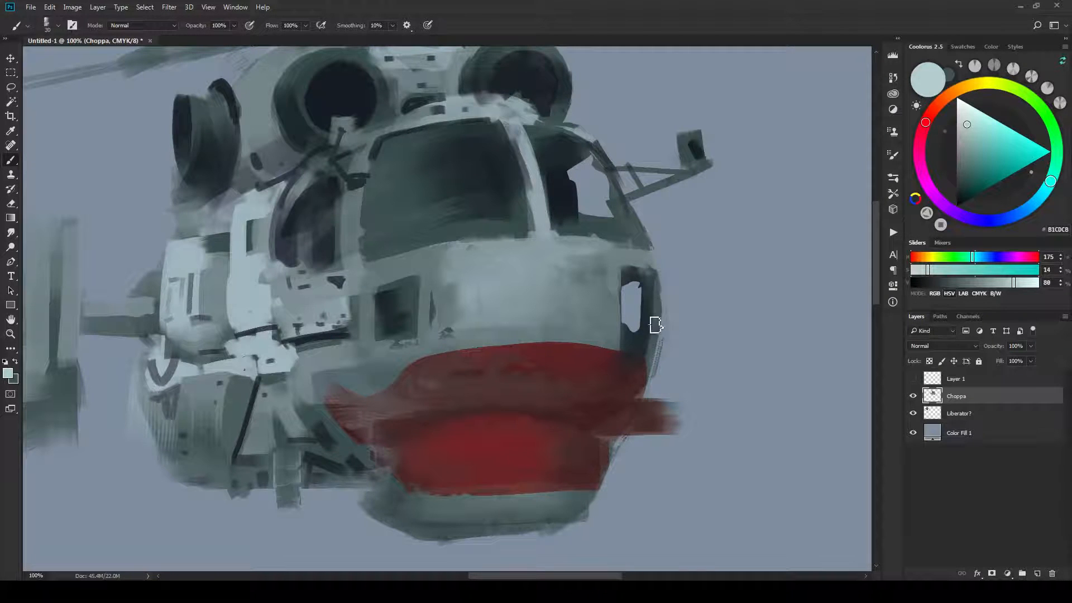
pyautogui.moveTo(656, 324); pyautogui.dragTo(643, 325)
pyautogui.keyDown('alt'); pyautogui.click(650, 345); pyautogui.keyUp('alt')
pyautogui.moveTo(647, 387); pyautogui.dragTo(641, 399)
# Extend the far-side nose window's dark glass down over the red using sampled #21272E and #262C33, with Layer 1 shown again.
pyautogui.keyDown('alt'); pyautogui.click(634, 343); pyautogui.keyUp('alt')
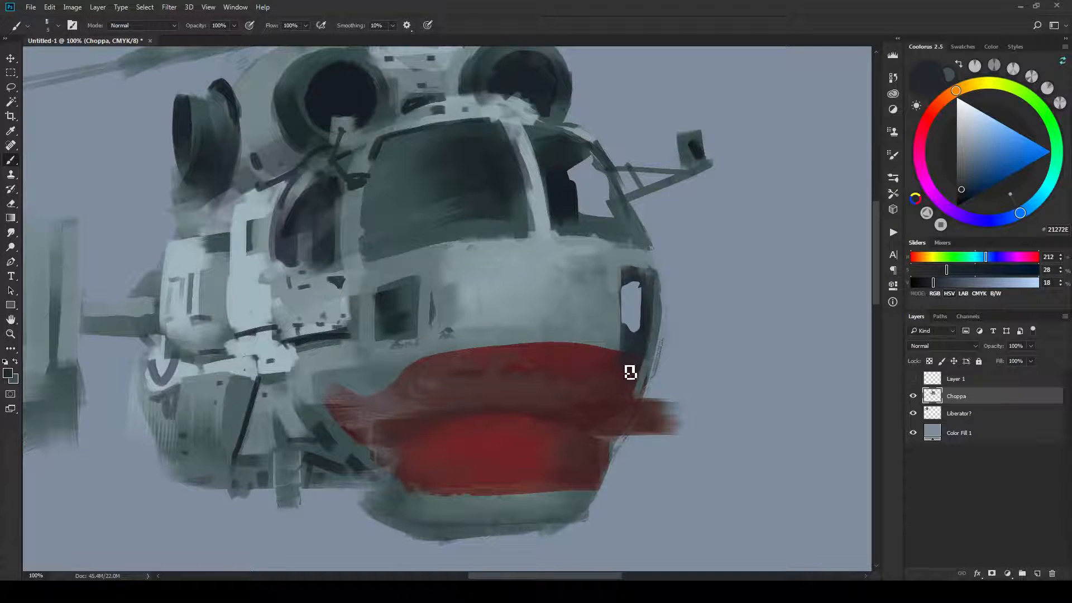
pyautogui.moveTo(629, 351); pyautogui.dragTo(627, 373)
pyautogui.keyDown('alt'); pyautogui.click(634, 346); pyautogui.keyUp('alt')
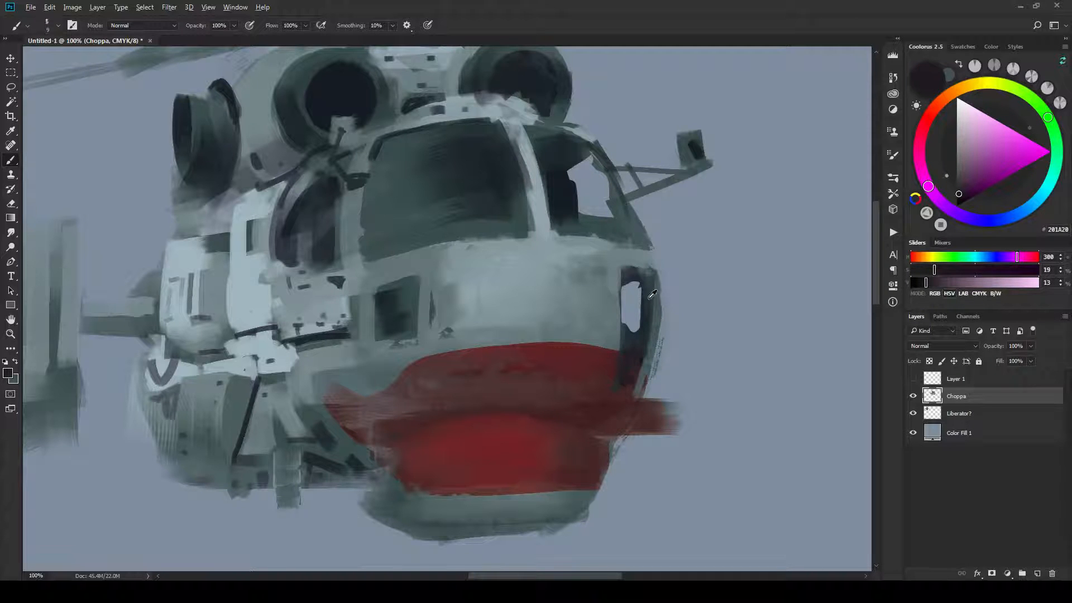
pyautogui.keyDown('alt'); pyautogui.click(648, 304); pyautogui.keyUp('alt')
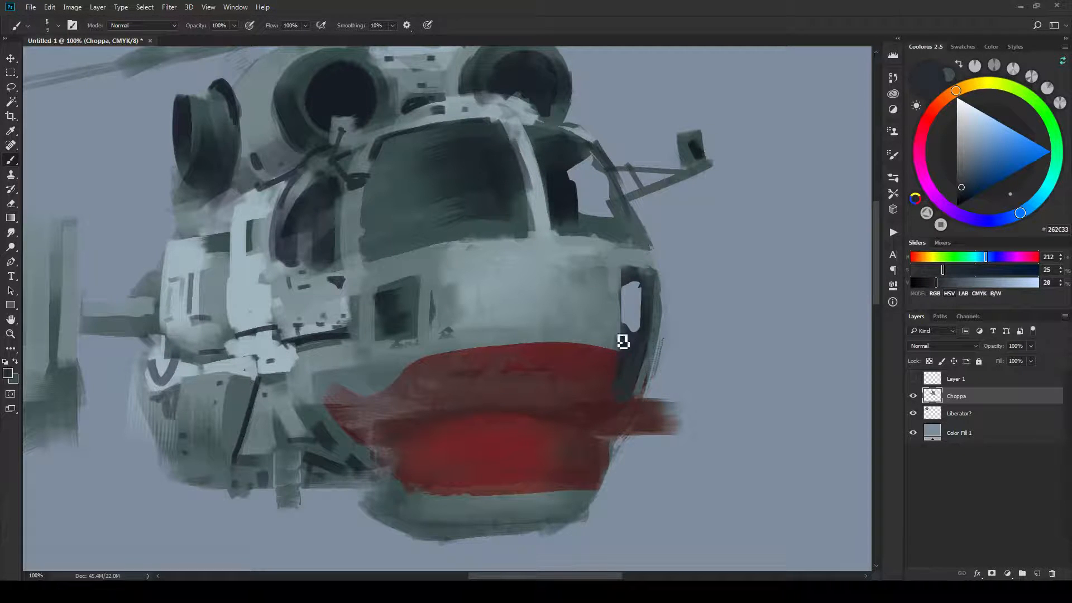
pyautogui.click(913, 379)
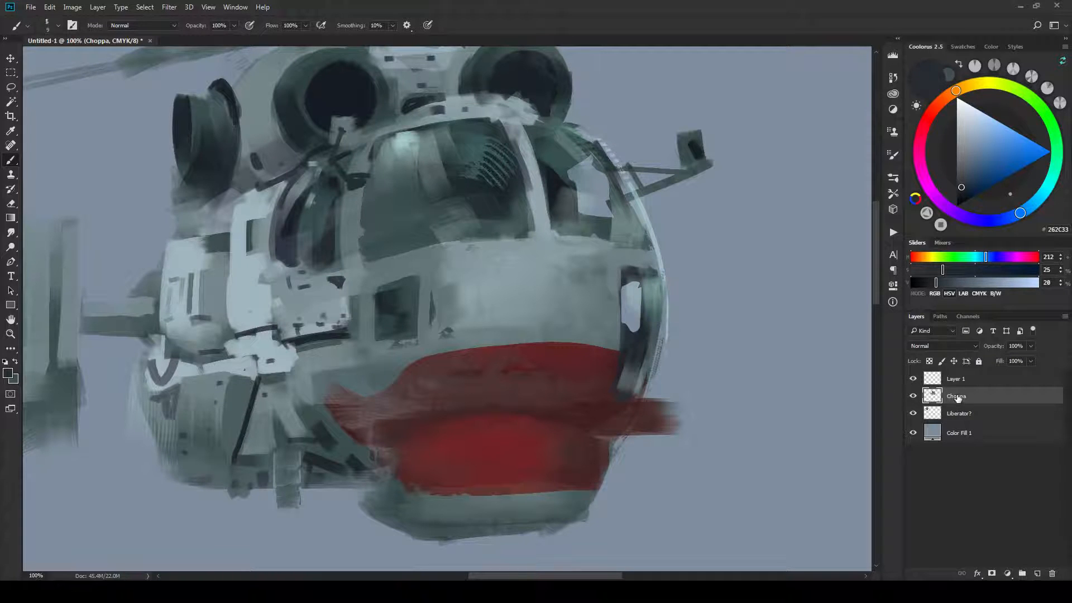
# On a new layer above Choppa, outline the red mouth's rear corner and upper edge in near-black #121620.
pyautogui.moveTo(621, 376); pyautogui.dragTo(705, 354)
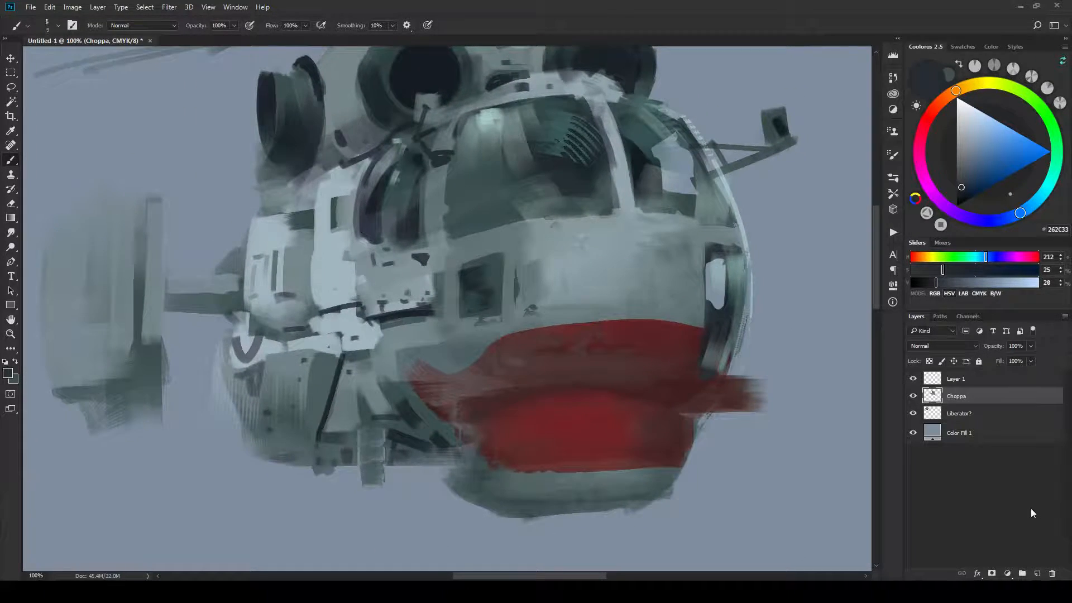
pyautogui.hotkey('ctrl', 'shift', 'alt', 'n')
pyautogui.moveTo(646, 434); pyautogui.dragTo(713, 479)
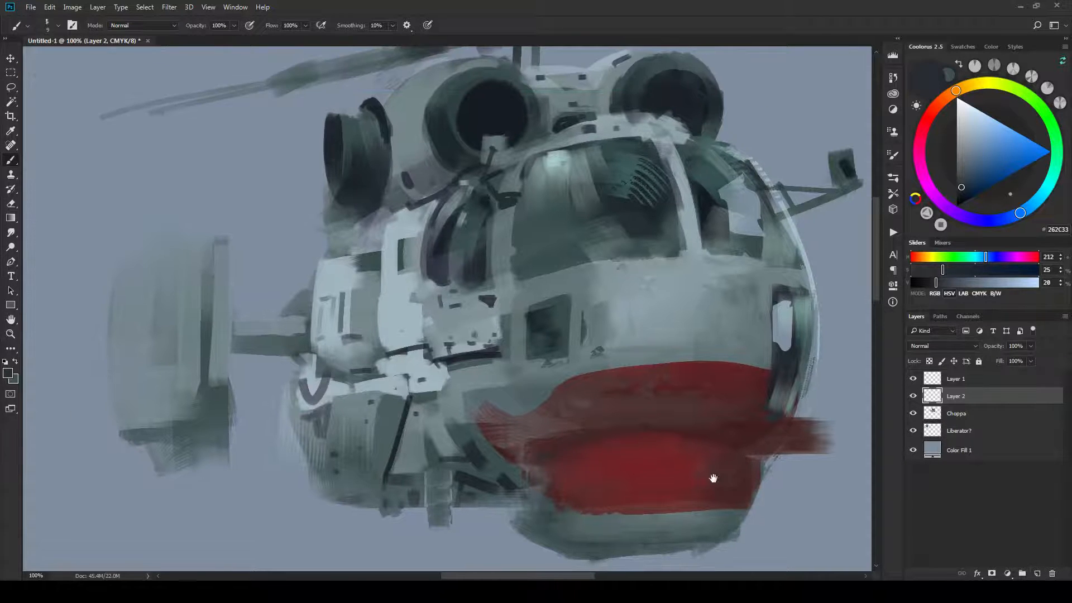
pyautogui.keyDown('alt'); pyautogui.click(506, 101); pyautogui.keyUp('alt')
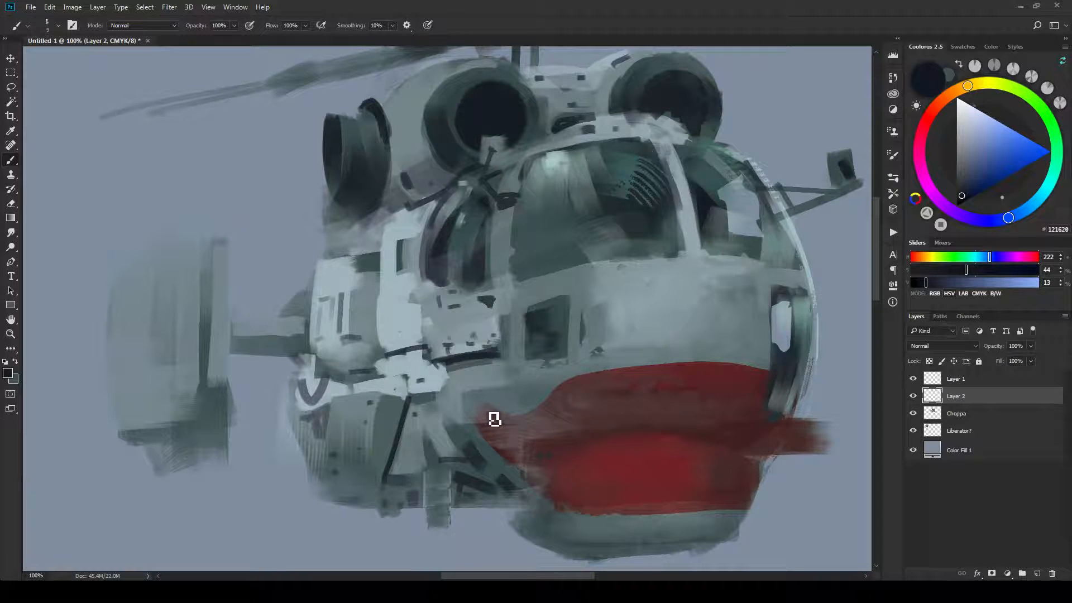
pyautogui.moveTo(494, 418)
pyautogui.mouseDown()
pyautogui.moveTo(491, 409)
pyautogui.moveTo(494, 448)
pyautogui.moveTo(514, 468)
pyautogui.moveTo(533, 468)
pyautogui.mouseUp()
pyautogui.moveTo(491, 407)
pyautogui.mouseDown()
pyautogui.moveTo(541, 419)
pyautogui.moveTo(567, 383)
pyautogui.mouseUp()
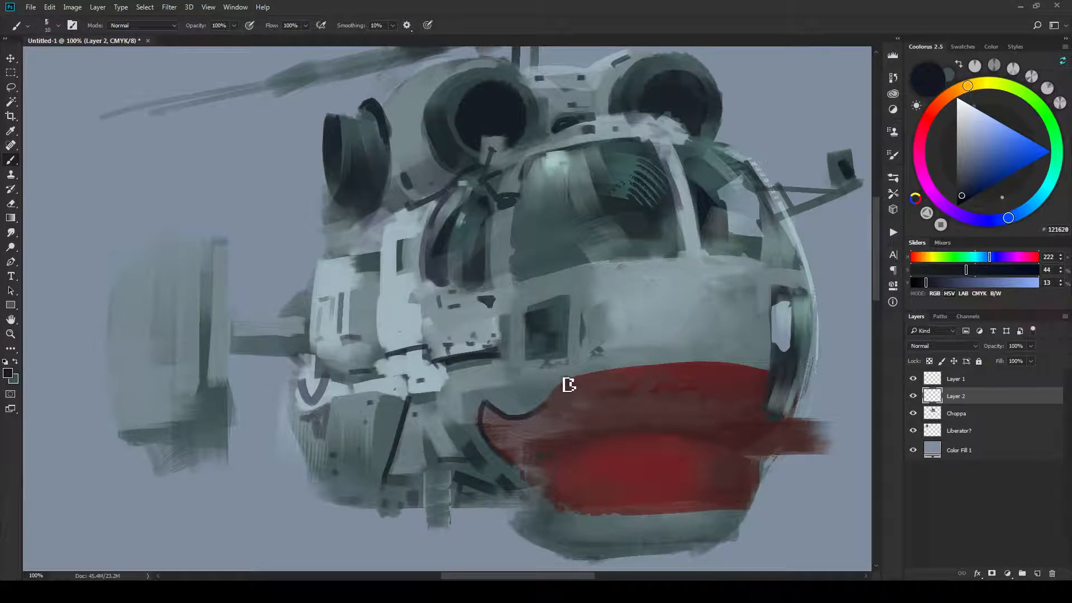
pyautogui.press(']')
pyautogui.moveTo(539, 416)
pyautogui.mouseDown()
pyautogui.moveTo(602, 377)
pyautogui.moveTo(775, 377)
pyautogui.mouseUp()
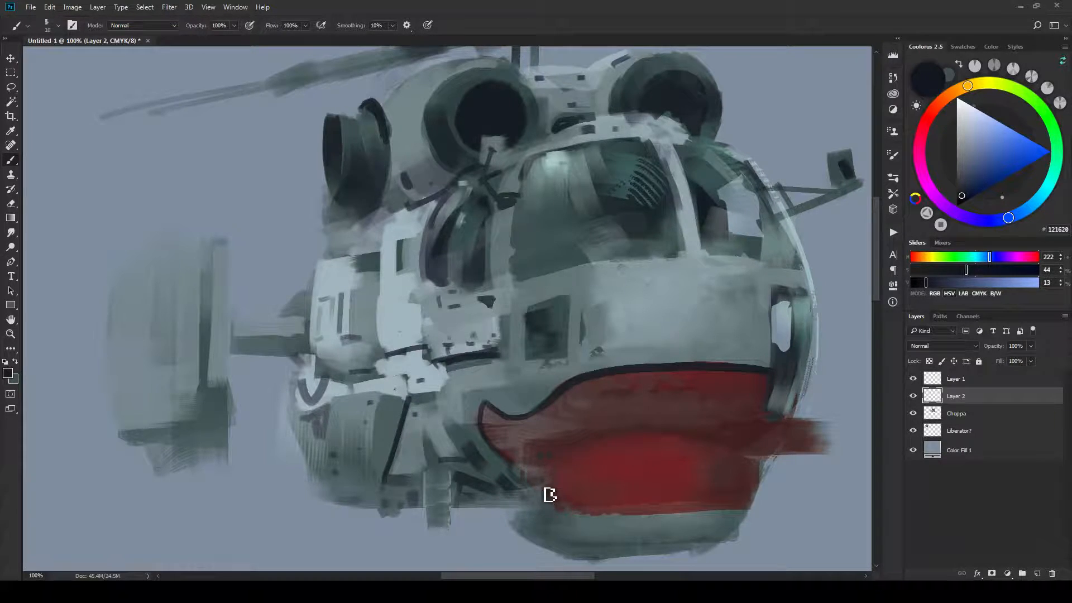
# Outline the lower edge of the red mouth with the same near-black stroke.
pyautogui.moveTo(550, 494)
pyautogui.mouseDown()
pyautogui.moveTo(575, 512)
pyautogui.moveTo(669, 523)
pyautogui.mouseUp()
pyautogui.hotkey('ctrl', '+')
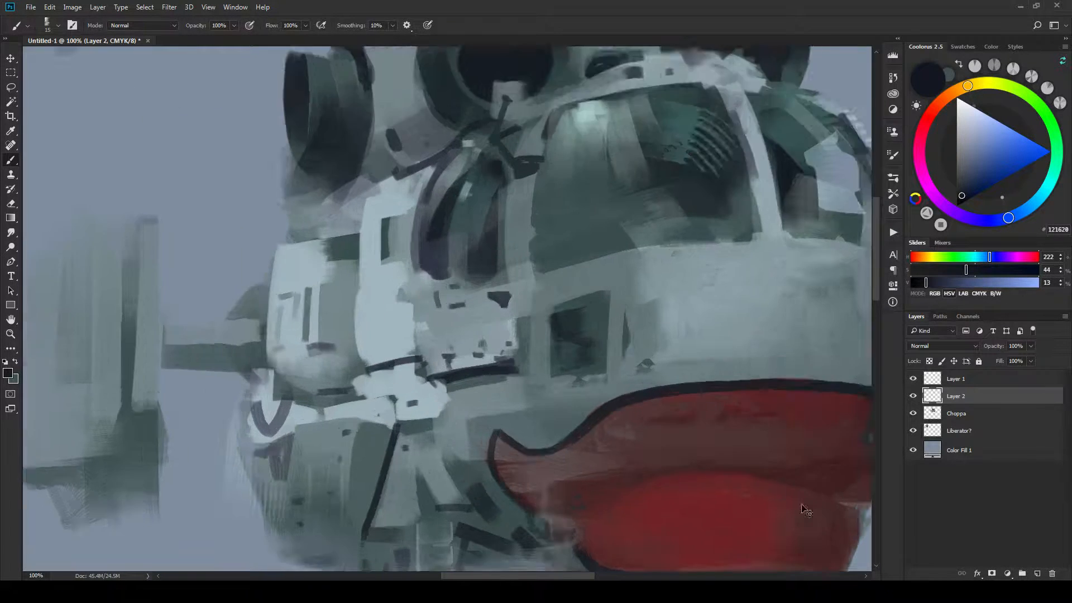
pyautogui.moveTo(631, 310); pyautogui.dragTo(583, 206)
pyautogui.moveTo(669, 544); pyautogui.dragTo(465, 406)
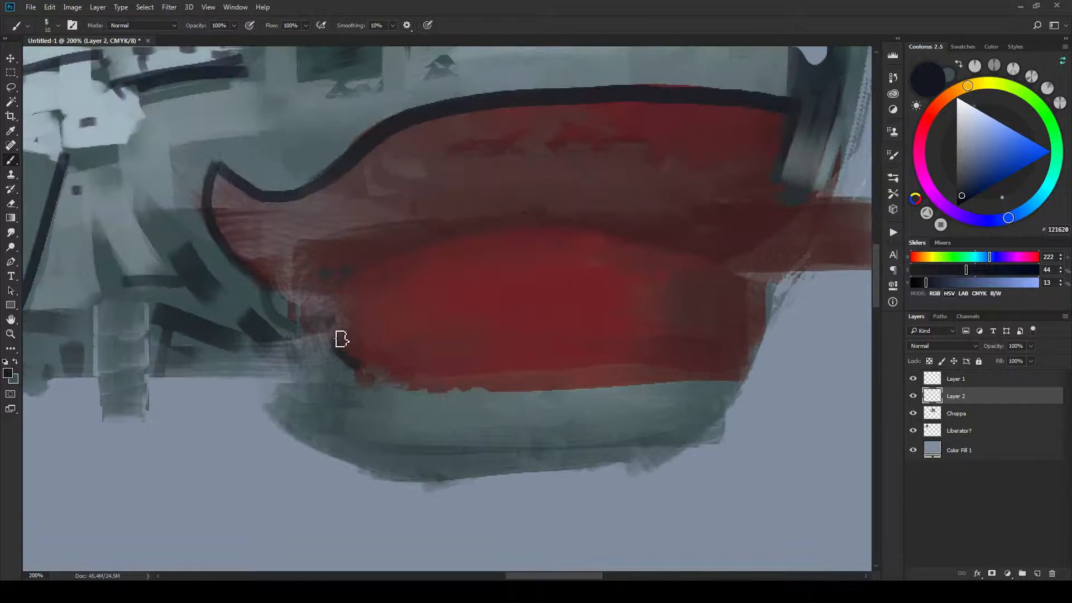
pyautogui.moveTo(337, 340)
pyautogui.mouseDown()
pyautogui.moveTo(342, 354)
pyautogui.moveTo(412, 391)
pyautogui.moveTo(760, 383)
pyautogui.moveTo(646, 471)
pyautogui.moveTo(575, 551)
pyautogui.mouseUp()
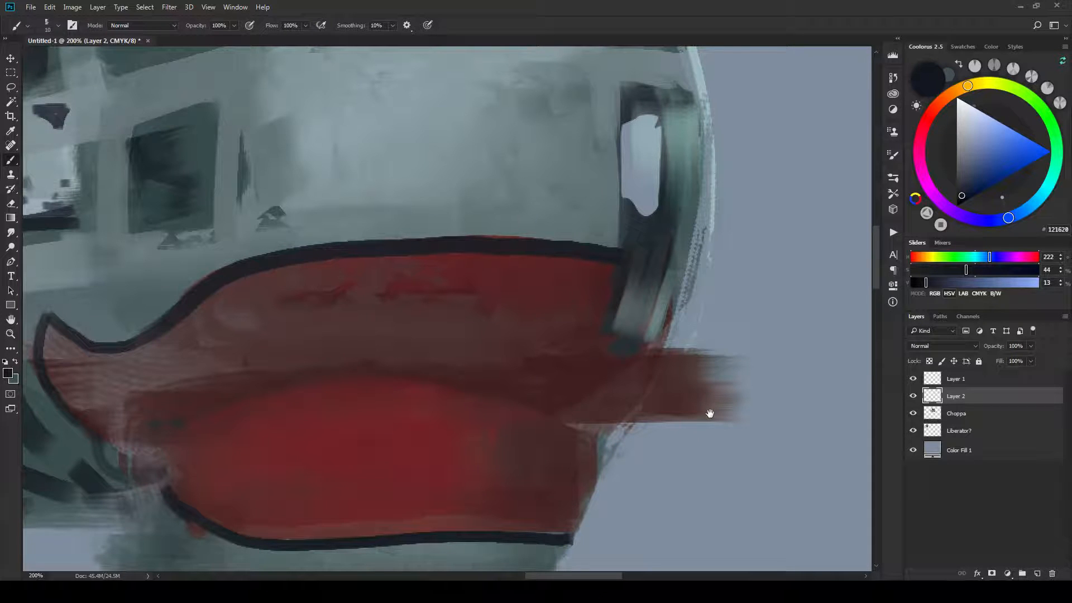
pyautogui.moveTo(520, 479); pyautogui.dragTo(688, 371)
# Add a new layer beneath the mouth outline and set the brush colour to warm grey #AAA598.
pyautogui.moveTo(692, 297); pyautogui.dragTo(732, 396)
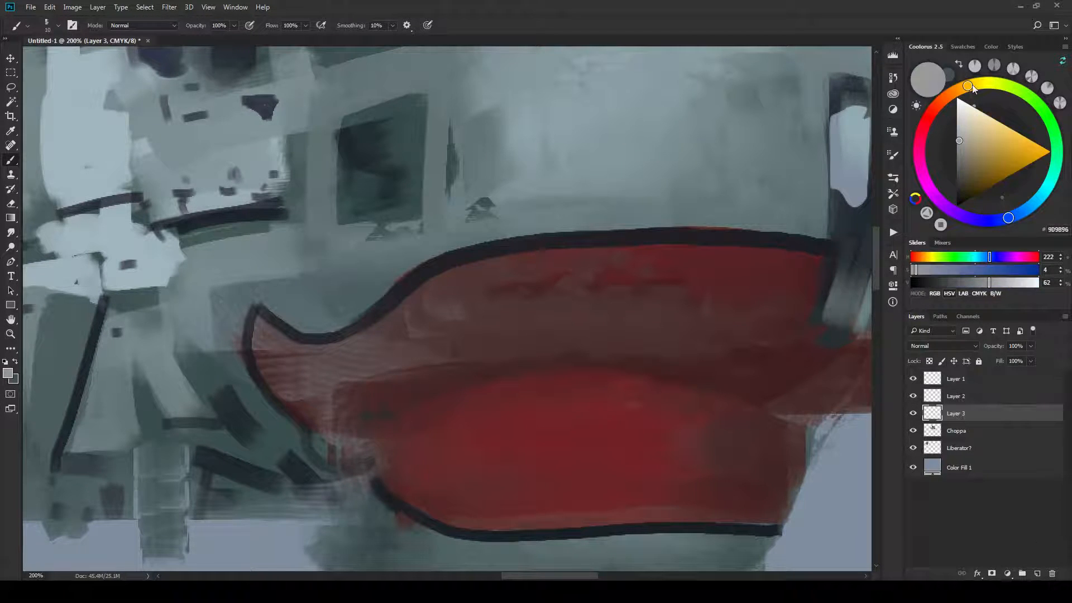
pyautogui.moveTo(971, 124); pyautogui.dragTo(964, 136)
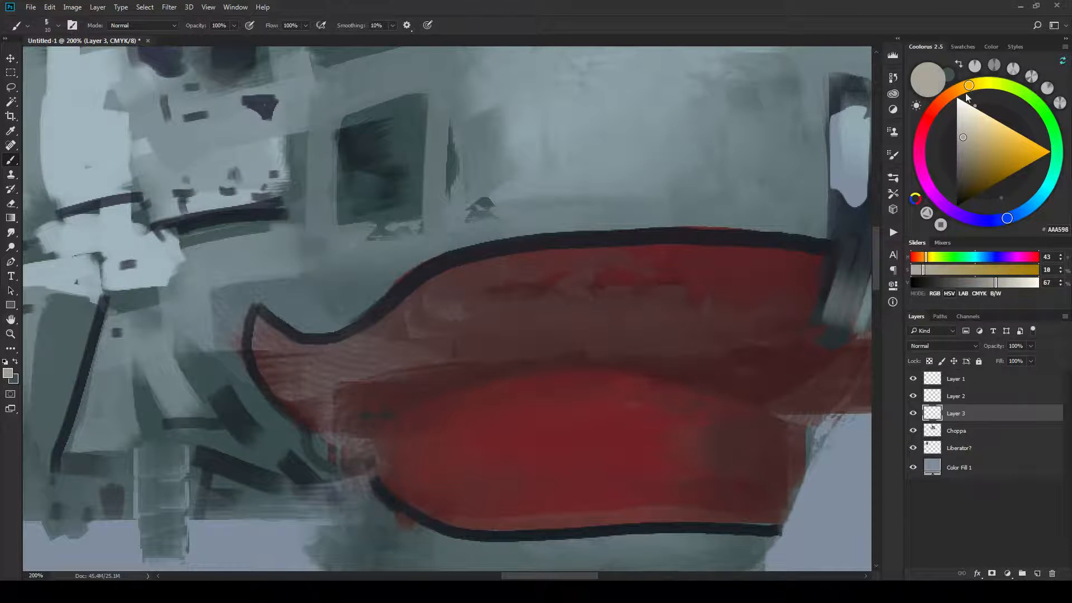
pyautogui.moveTo(617, 310); pyautogui.dragTo(762, 299)
pyautogui.moveTo(646, 322); pyautogui.dragTo(622, 247)
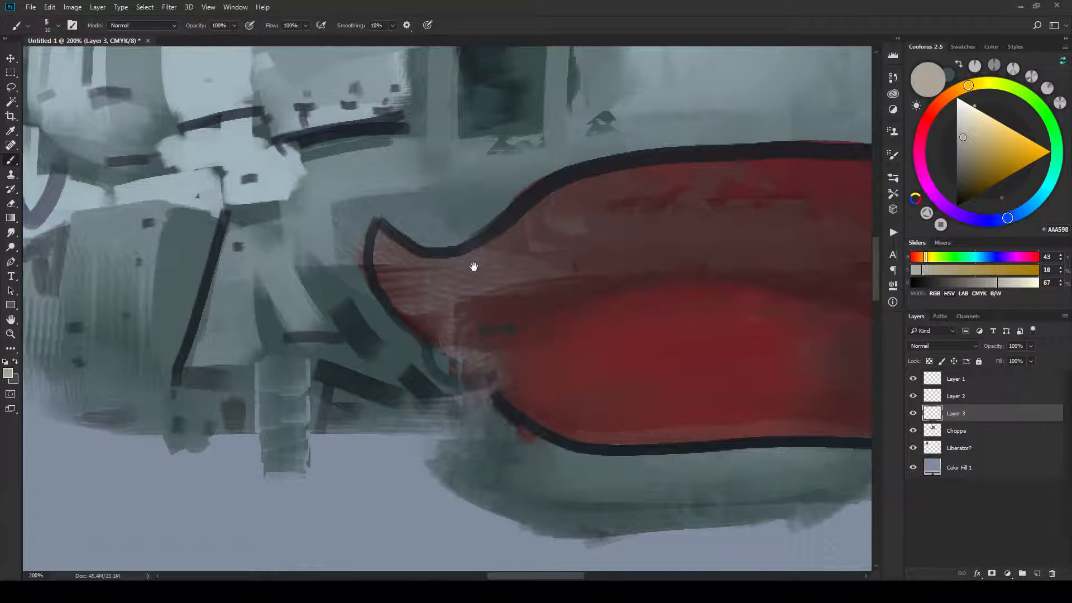
pyautogui.moveTo(473, 266); pyautogui.dragTo(306, 259)
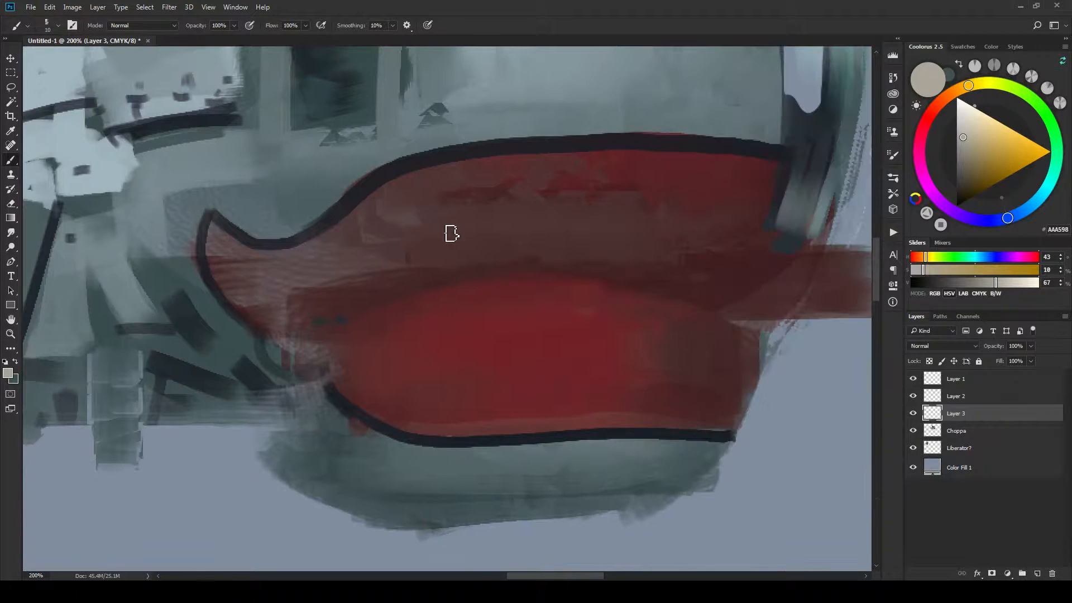
# Lasso a row of triangular teeth along the mouth's upper edge, adding each one to the selection.
pyautogui.press('l')
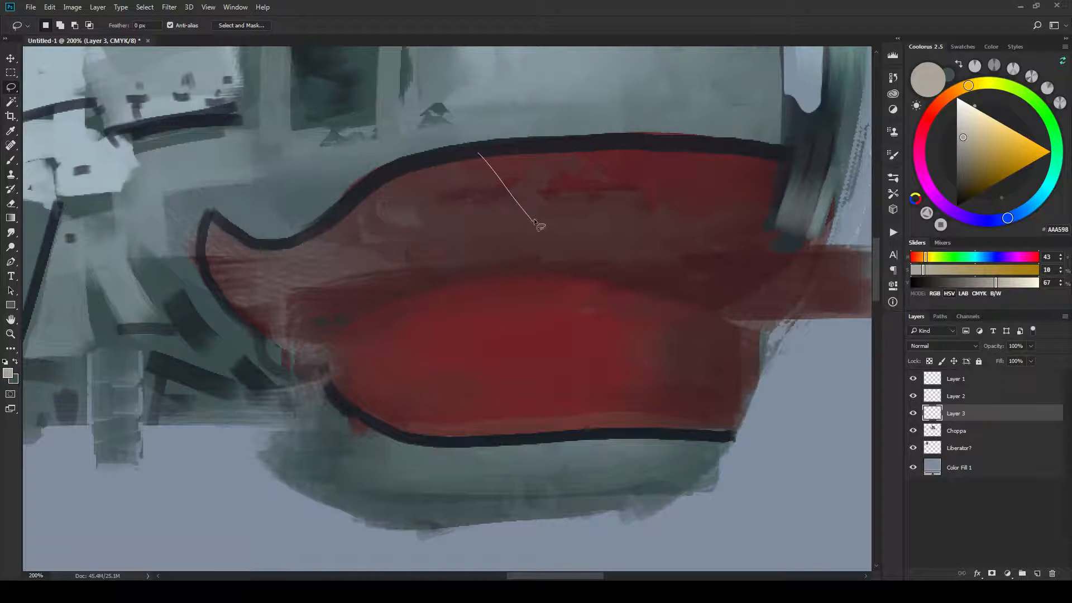
pyautogui.doubleClick(588, 144)
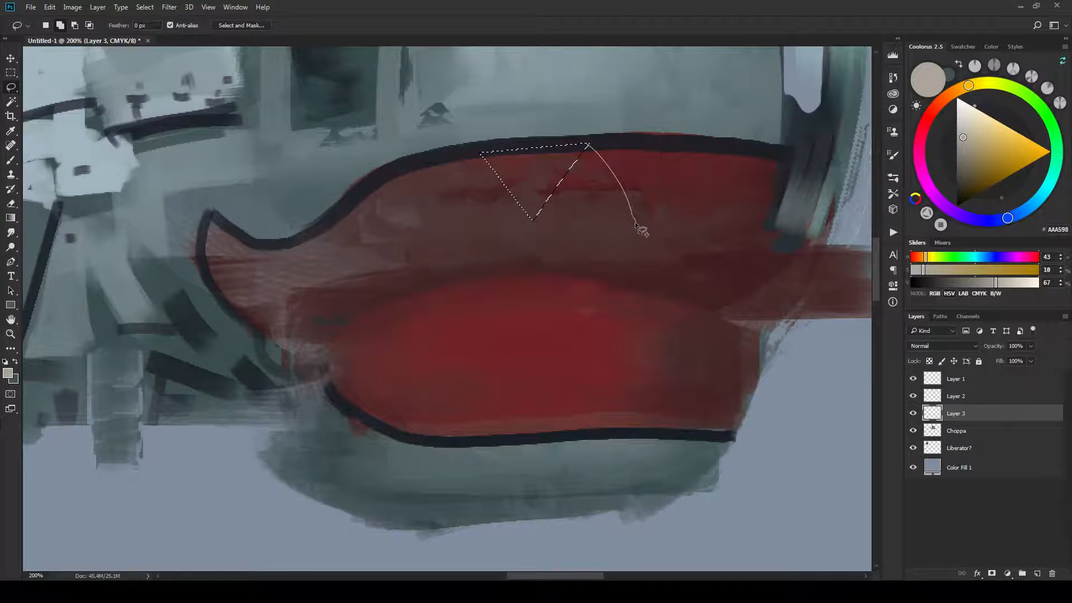
pyautogui.moveTo(708, 144); pyautogui.dragTo(726, 243)
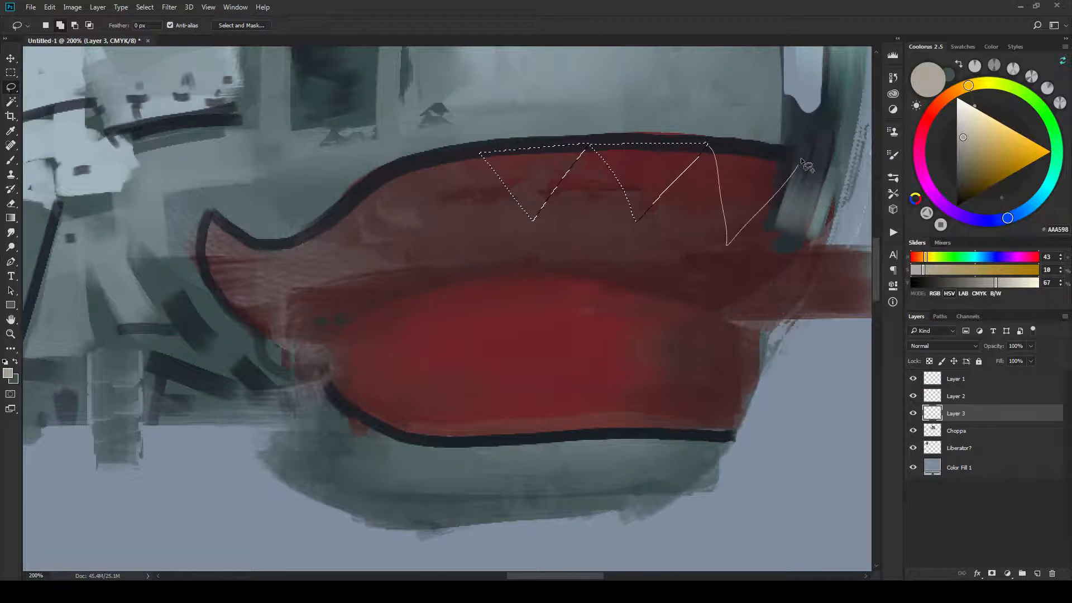
pyautogui.moveTo(800, 159); pyautogui.dragTo(800, 155)
pyautogui.moveTo(713, 148)
pyautogui.mouseDown()
pyautogui.moveTo(727, 224)
pyautogui.moveTo(744, 226)
pyautogui.moveTo(727, 240)
pyautogui.moveTo(779, 196)
pyautogui.moveTo(742, 246)
pyautogui.moveTo(718, 227)
pyautogui.moveTo(714, 148)
pyautogui.mouseUp()
pyautogui.hotkey('ctrl', 'z')
pyautogui.moveTo(785, 263)
pyautogui.mouseDown()
pyautogui.moveTo(656, 270)
pyautogui.moveTo(621, 246)
pyautogui.moveTo(737, 230)
pyautogui.mouseUp()
# Add two upward-pointing teeth at the rear of the lower jaw to the lasso selection.
pyautogui.moveTo(417, 316)
pyautogui.mouseDown()
pyautogui.moveTo(733, 287)
pyautogui.moveTo(671, 273)
pyautogui.moveTo(589, 296)
pyautogui.mouseUp()
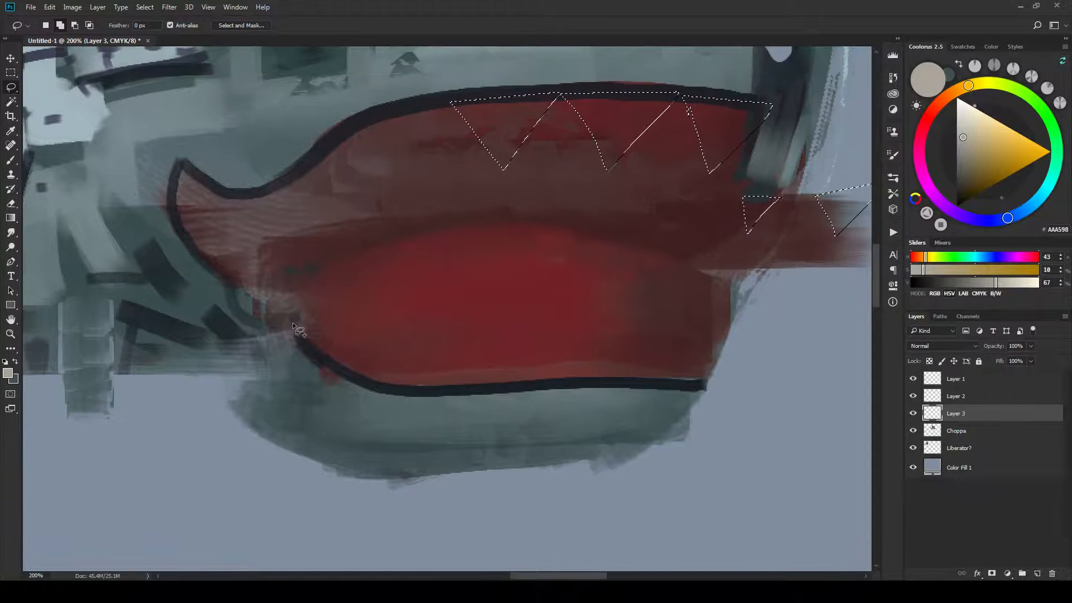
pyautogui.moveTo(294, 317)
pyautogui.mouseDown()
pyautogui.moveTo(333, 370)
pyautogui.moveTo(376, 293)
pyautogui.moveTo(377, 384)
pyautogui.mouseUp()
pyautogui.hotkey('ctrl', 'z')
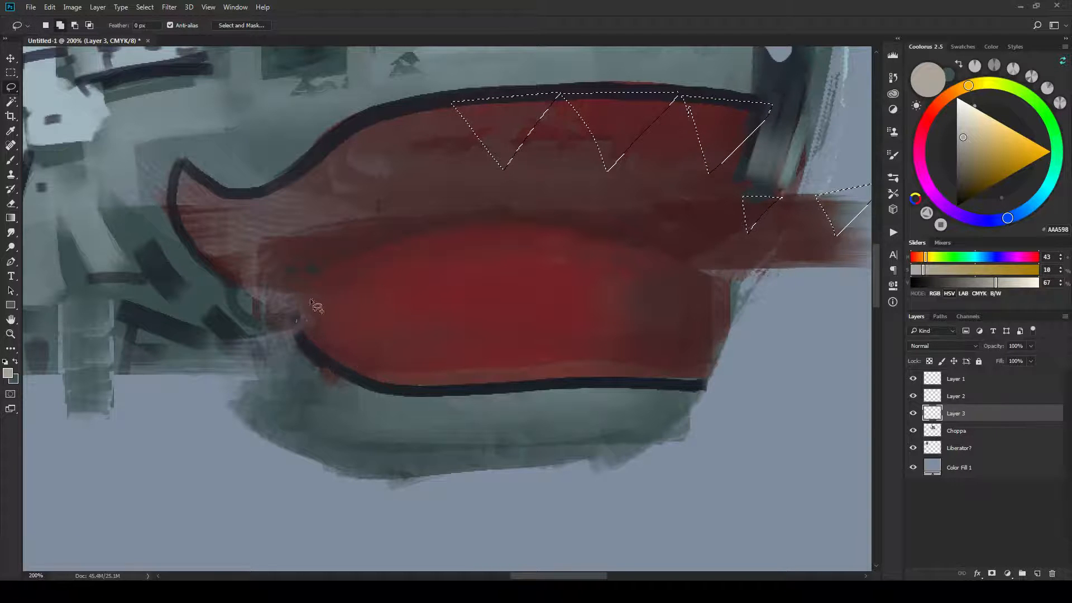
pyautogui.hotkey('ctrl', 'shift', 'z')
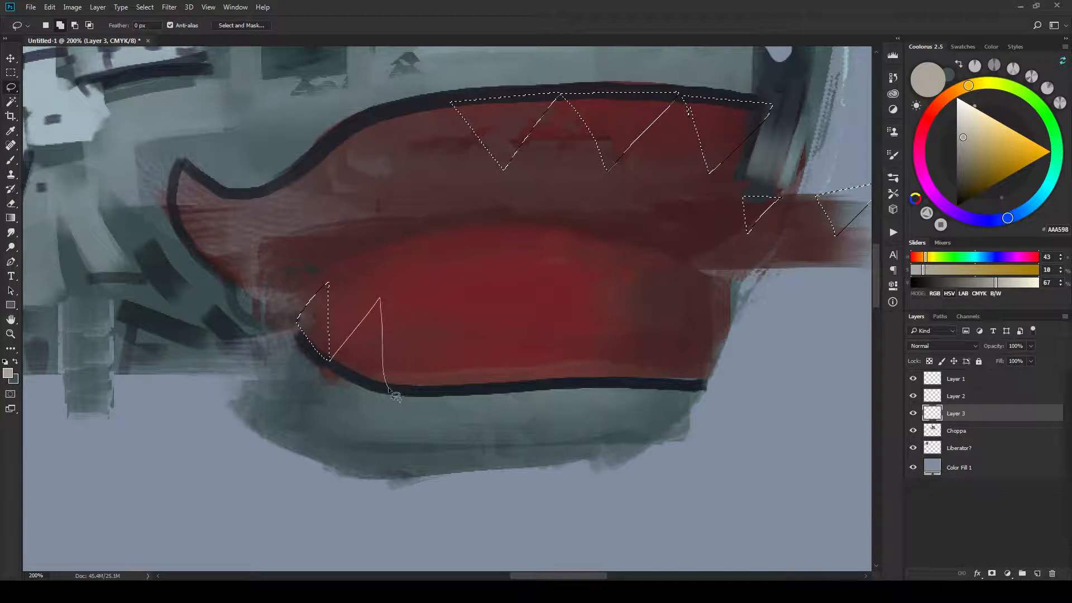
pyautogui.moveTo(389, 389); pyautogui.dragTo(386, 386)
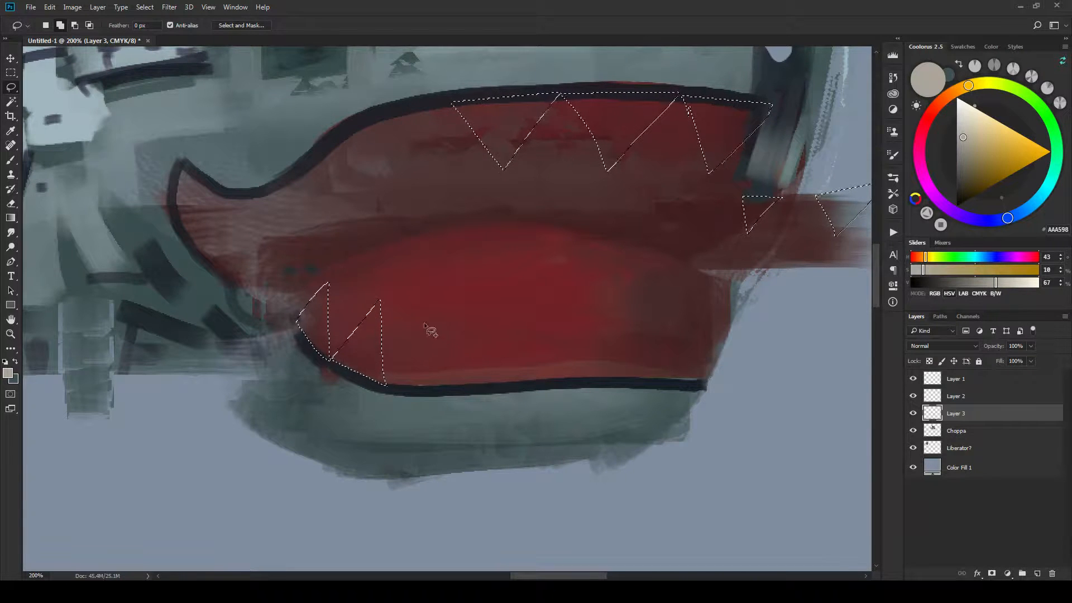
# Lasso the rest of the lower jaw's edge into the selection and cut it into a row of upward-pointing teeth.
pyautogui.moveTo(408, 299)
pyautogui.mouseDown()
pyautogui.moveTo(561, 284)
pyautogui.moveTo(665, 299)
pyautogui.mouseUp()
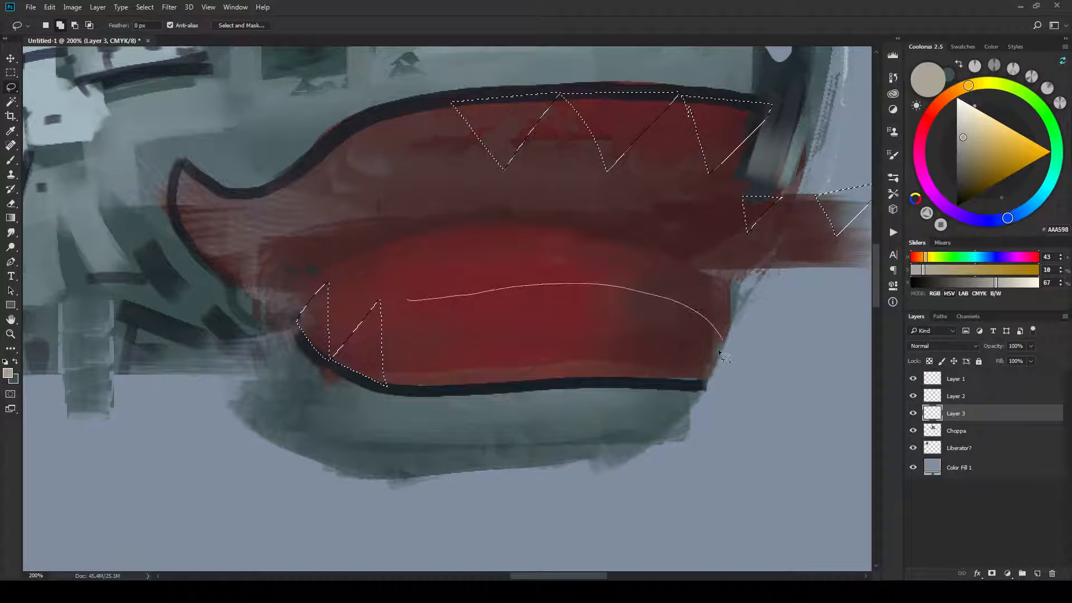
pyautogui.moveTo(718, 351)
pyautogui.mouseDown()
pyautogui.moveTo(699, 391)
pyautogui.moveTo(614, 389)
pyautogui.mouseUp()
pyautogui.moveTo(494, 390)
pyautogui.mouseDown()
pyautogui.moveTo(388, 389)
pyautogui.moveTo(471, 281)
pyautogui.moveTo(407, 294)
pyautogui.mouseUp()
pyautogui.hotkey('ctrl', 'z')
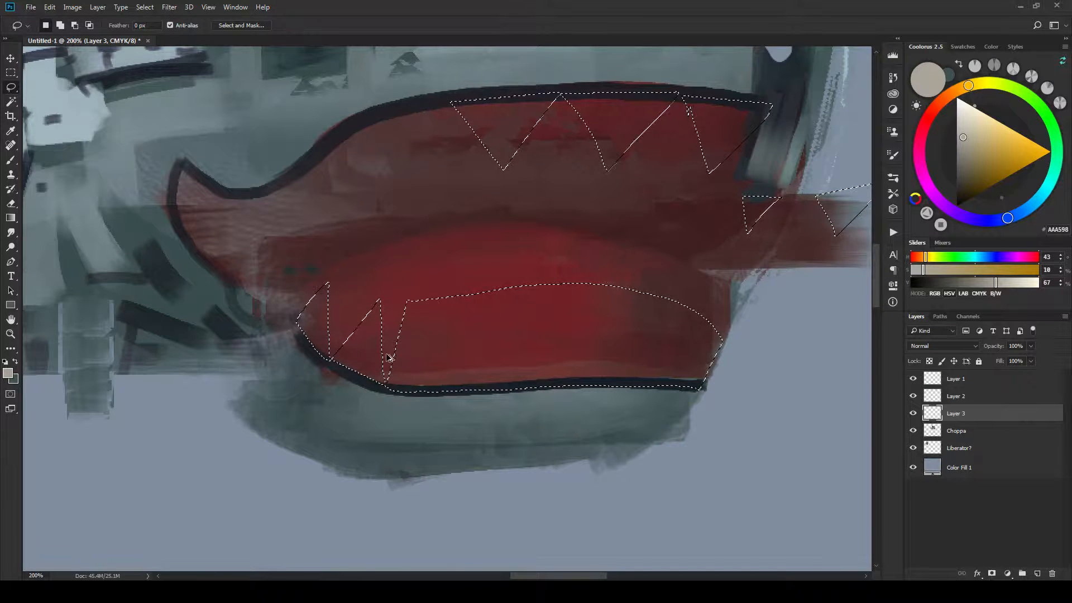
pyautogui.moveTo(386, 384)
pyautogui.mouseDown()
pyautogui.moveTo(447, 288)
pyautogui.moveTo(389, 366)
pyautogui.mouseUp()
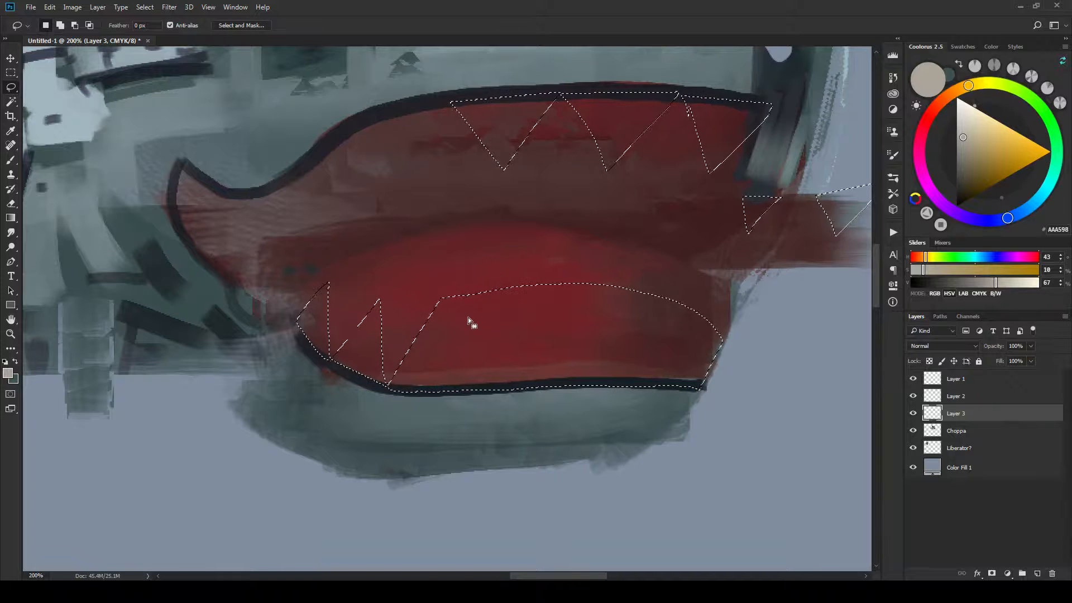
pyautogui.moveTo(439, 298)
pyautogui.mouseDown()
pyautogui.moveTo(479, 375)
pyautogui.moveTo(531, 286)
pyautogui.moveTo(557, 283)
pyautogui.moveTo(582, 363)
pyautogui.moveTo(597, 367)
pyautogui.moveTo(641, 287)
pyautogui.moveTo(668, 374)
pyautogui.moveTo(706, 326)
pyautogui.moveTo(709, 369)
pyautogui.mouseUp()
pyautogui.moveTo(731, 313); pyautogui.dragTo(731, 314)
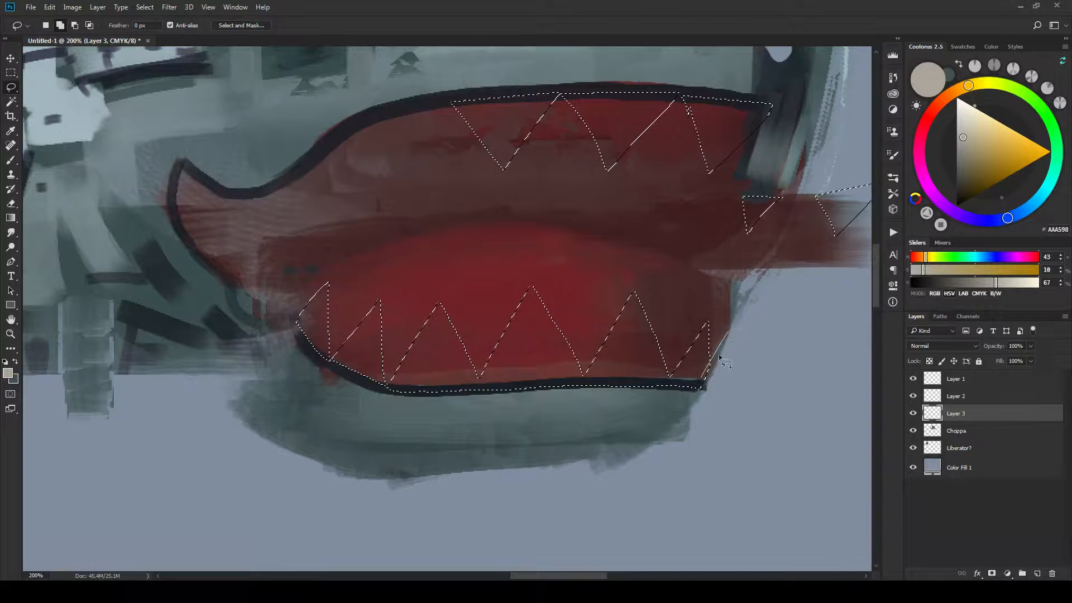
# Try to add two wide teeth along the rear rise of the mouth's upper edge to the selection, undoing the last one.
pyautogui.hotkey('ctrl', '-')
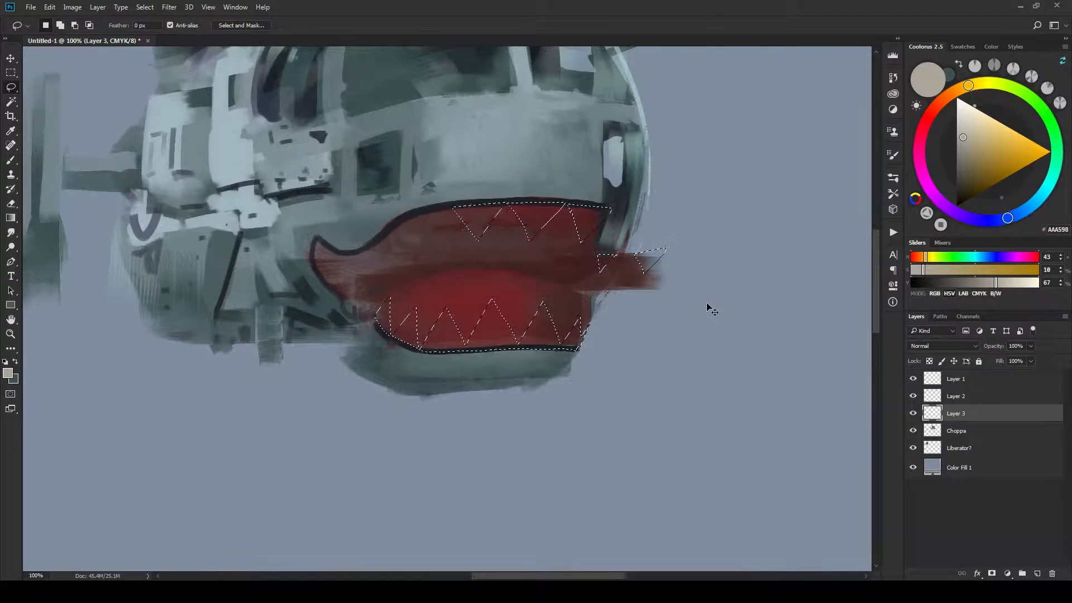
pyautogui.hotkey('ctrl', '-')
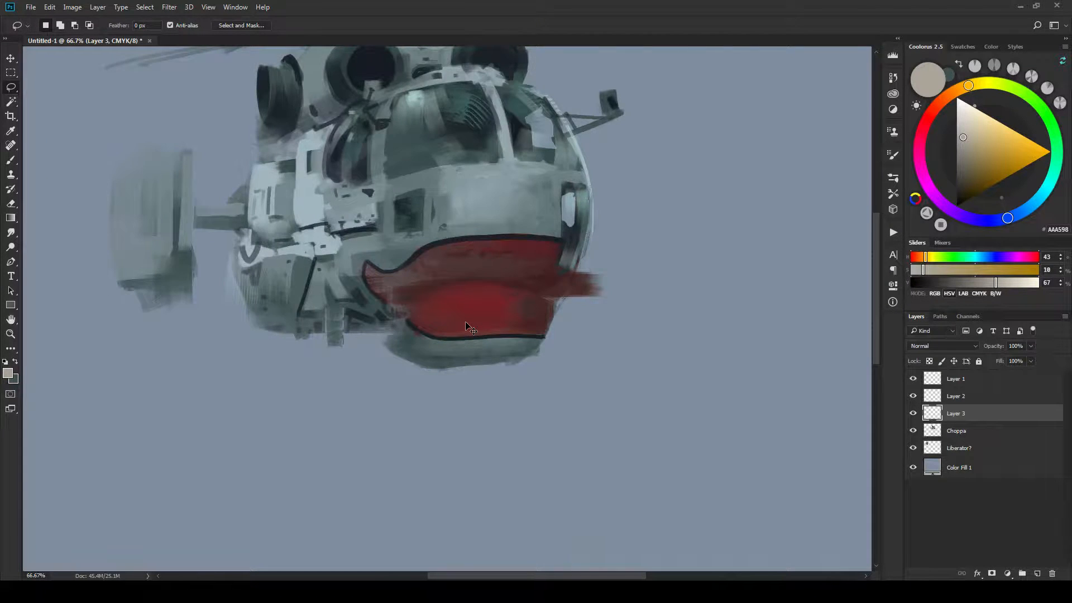
pyautogui.hotkey('ctrl', '+')
pyautogui.hotkey('ctrl', '+')
pyautogui.moveTo(465, 322); pyautogui.dragTo(618, 412)
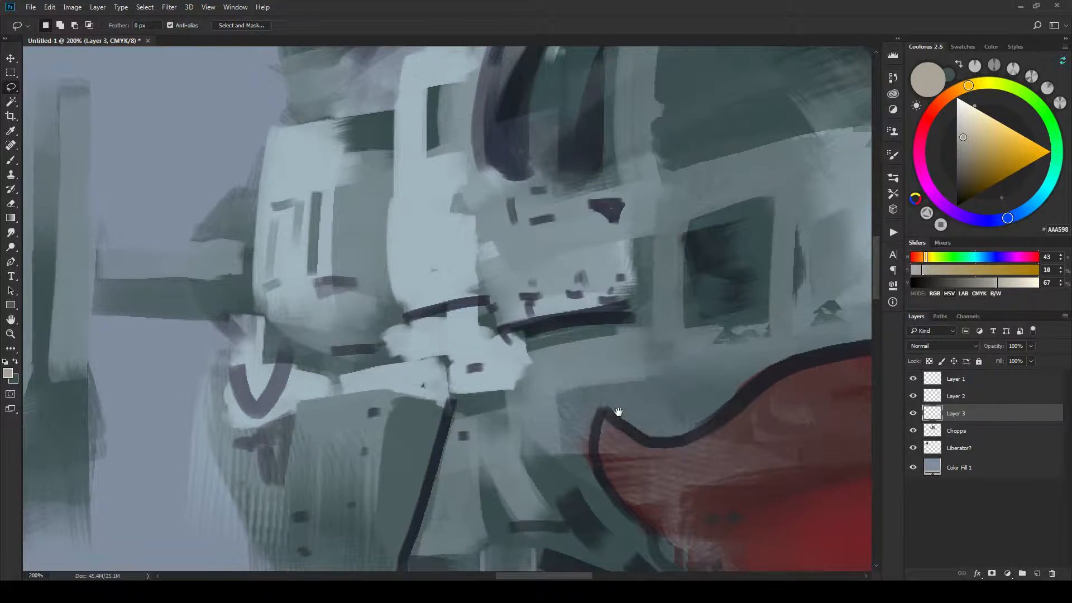
pyautogui.moveTo(618, 411)
pyautogui.mouseDown()
pyautogui.moveTo(606, 403)
pyautogui.moveTo(620, 412)
pyautogui.mouseUp()
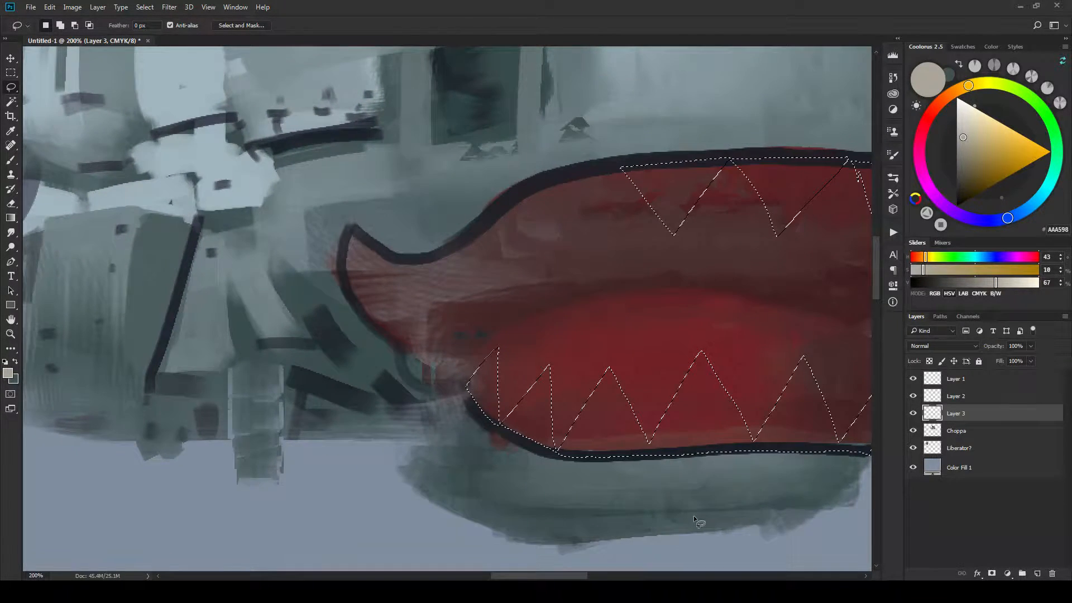
pyautogui.moveTo(693, 514); pyautogui.dragTo(559, 447)
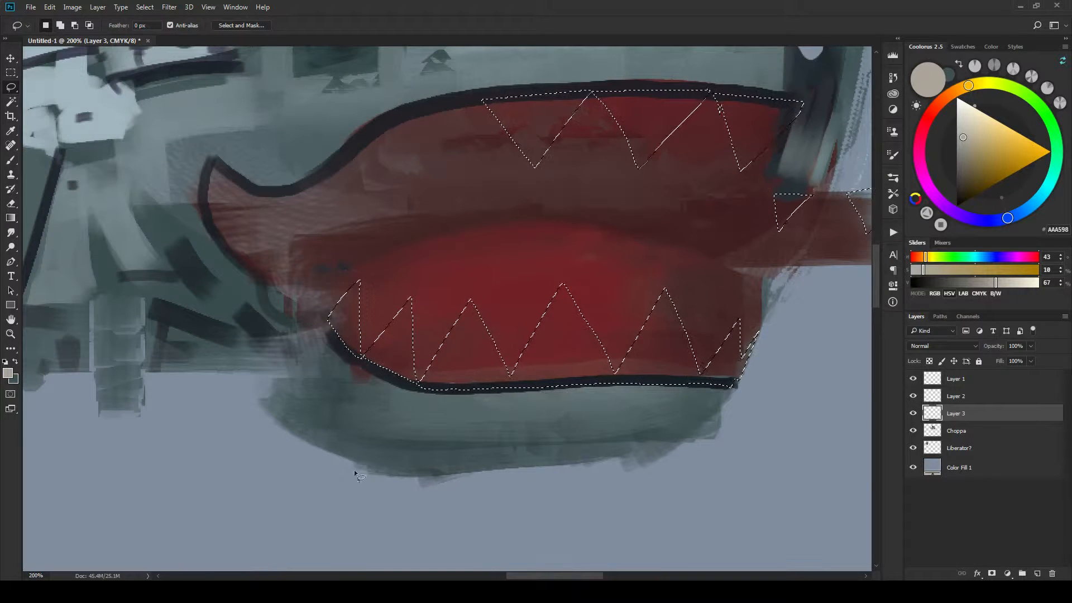
pyautogui.moveTo(519, 287); pyautogui.dragTo(617, 366)
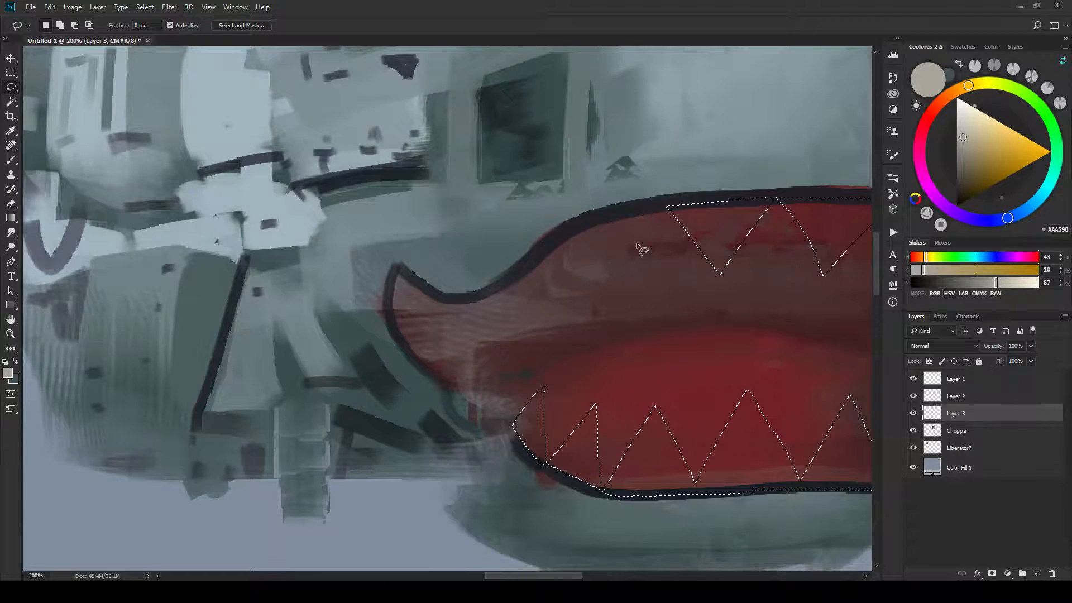
pyautogui.moveTo(622, 314); pyautogui.dragTo(559, 306)
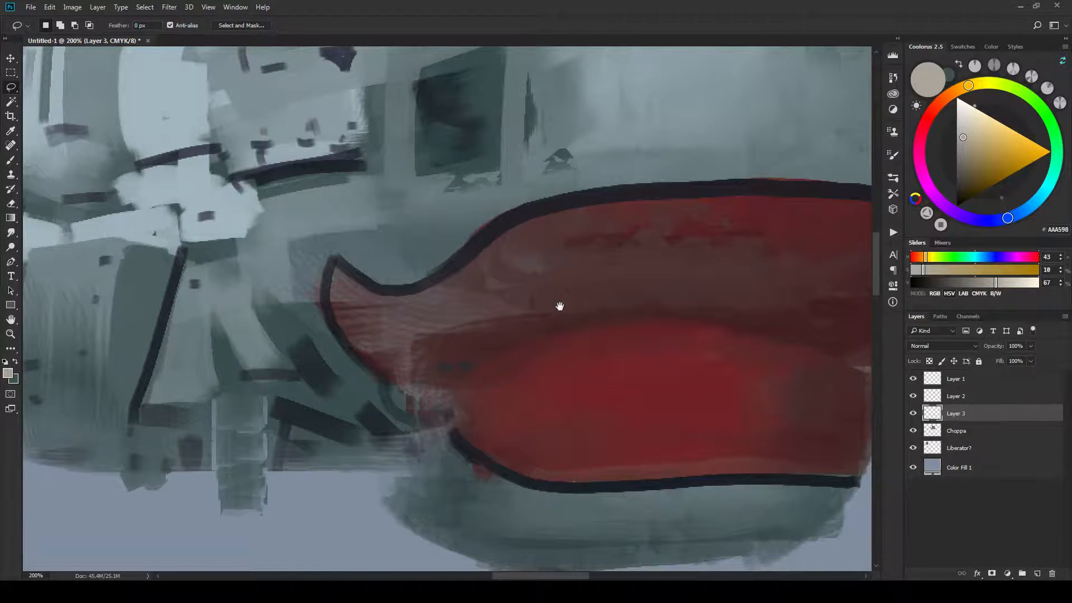
pyautogui.moveTo(606, 199); pyautogui.dragTo(581, 274)
pyautogui.moveTo(496, 230)
pyautogui.mouseDown()
pyautogui.moveTo(587, 191)
pyautogui.moveTo(488, 296)
pyautogui.mouseUp()
pyautogui.moveTo(443, 282)
pyautogui.mouseDown()
pyautogui.moveTo(528, 196)
pyautogui.moveTo(430, 276)
pyautogui.moveTo(463, 256)
pyautogui.moveTo(551, 277)
pyautogui.moveTo(486, 300)
pyautogui.mouseUp()
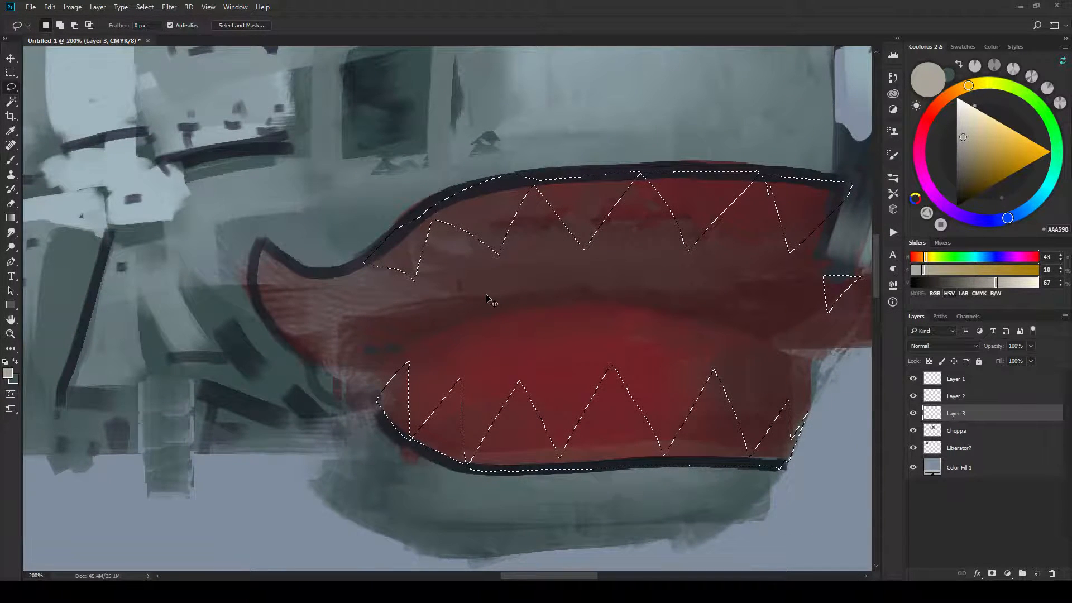
pyautogui.hotkey('ctrl', 'z')
pyautogui.moveTo(486, 296); pyautogui.dragTo(460, 303)
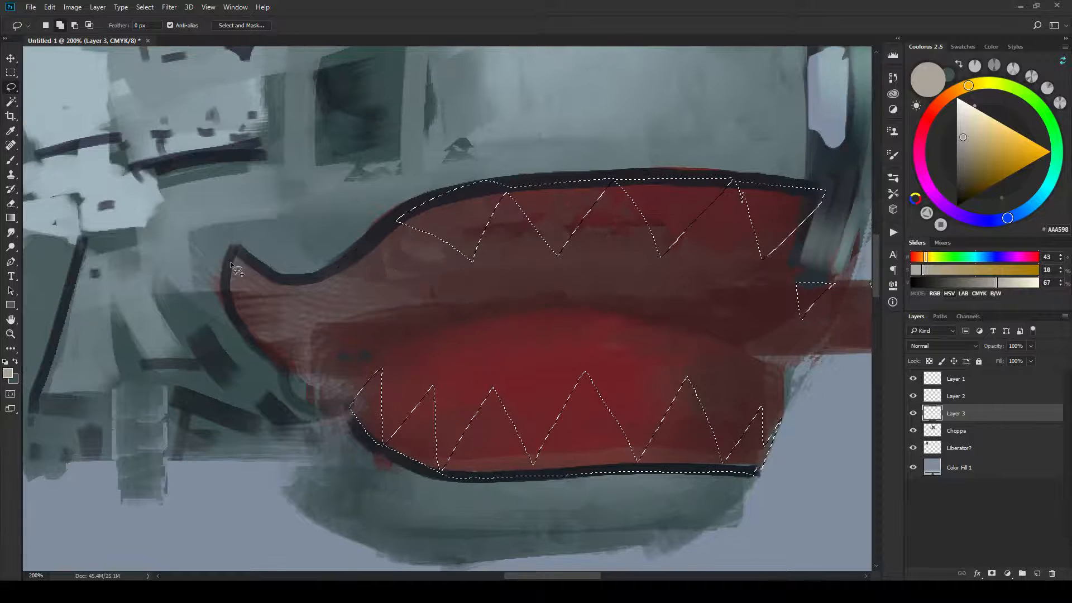
# Lasso a row of small narrow teeth from the mouth's rear tip along the upper edge into the selection.
pyautogui.moveTo(234, 254); pyautogui.dragTo(259, 277)
pyautogui.click(257, 316)
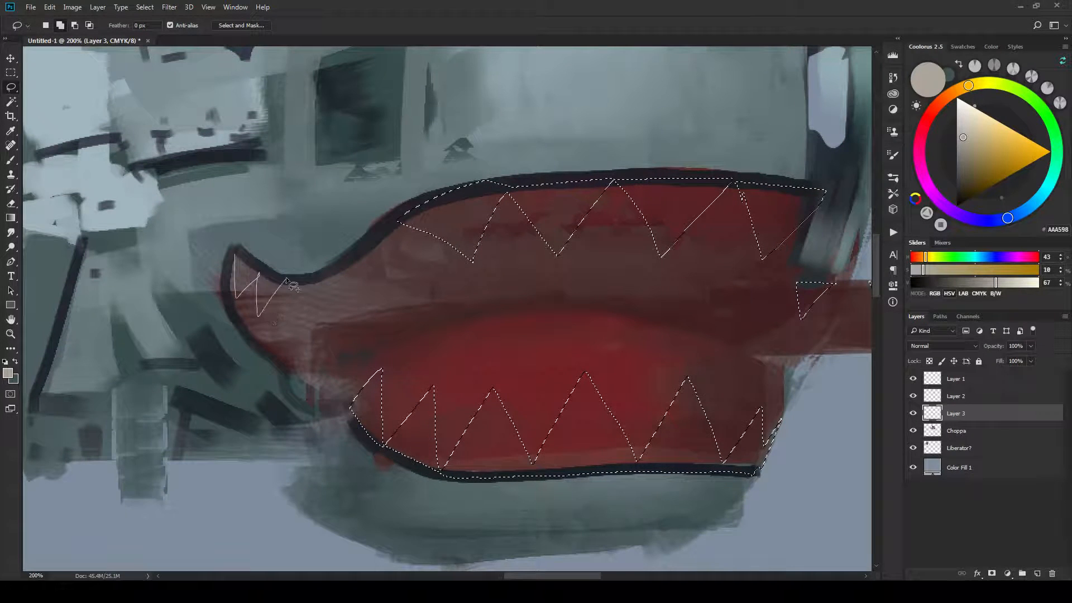
pyautogui.click(313, 281)
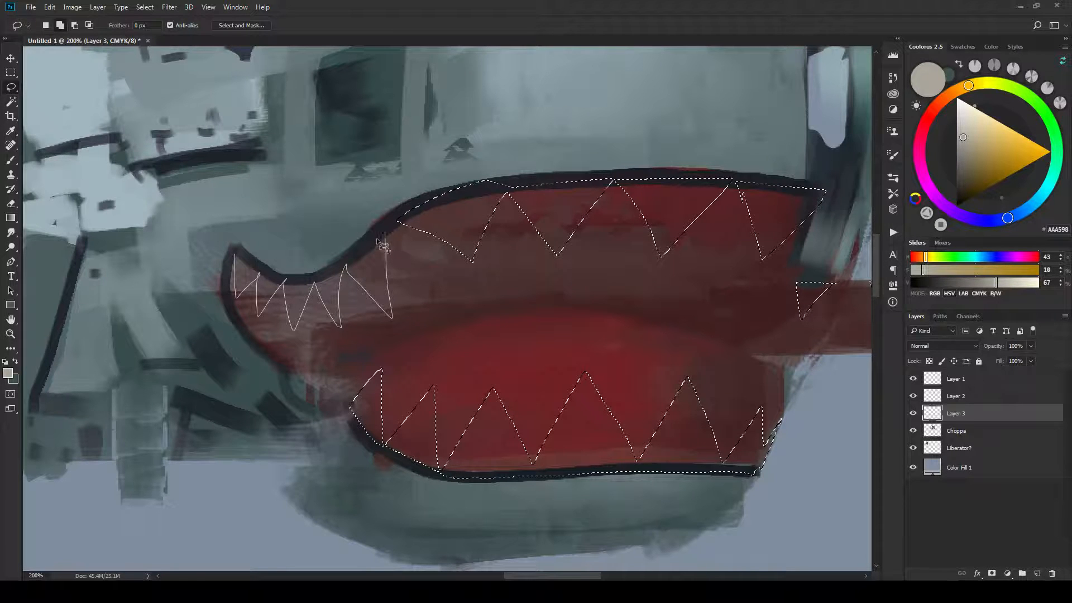
pyautogui.doubleClick(290, 279)
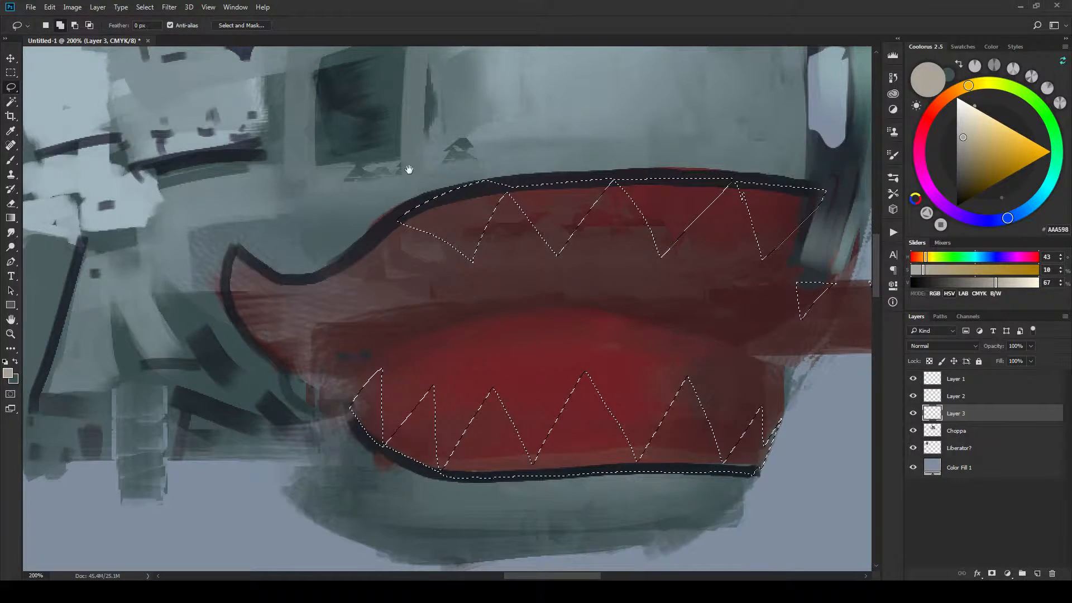
pyautogui.moveTo(425, 271)
pyautogui.mouseDown()
pyautogui.moveTo(311, 275)
pyautogui.moveTo(319, 266)
pyautogui.mouseUp()
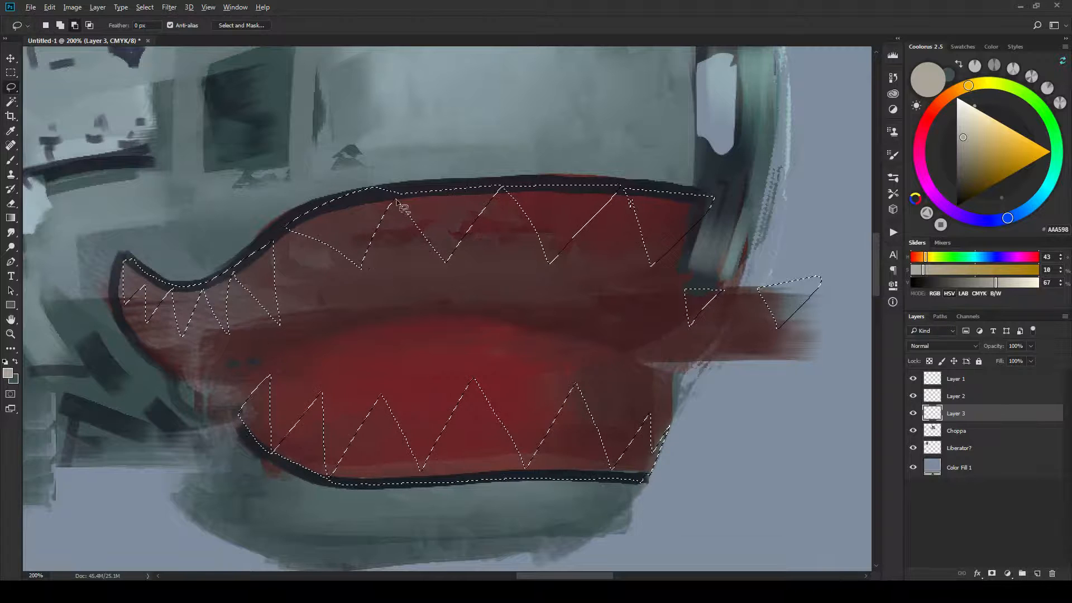
# Subtract the two ill-fitting teeth on the upper edge's rise from the selection and lasso two longer curved ones in their place.
pyautogui.moveTo(395, 200)
pyautogui.mouseDown()
pyautogui.moveTo(334, 284)
pyautogui.moveTo(268, 226)
pyautogui.moveTo(403, 177)
pyautogui.mouseUp()
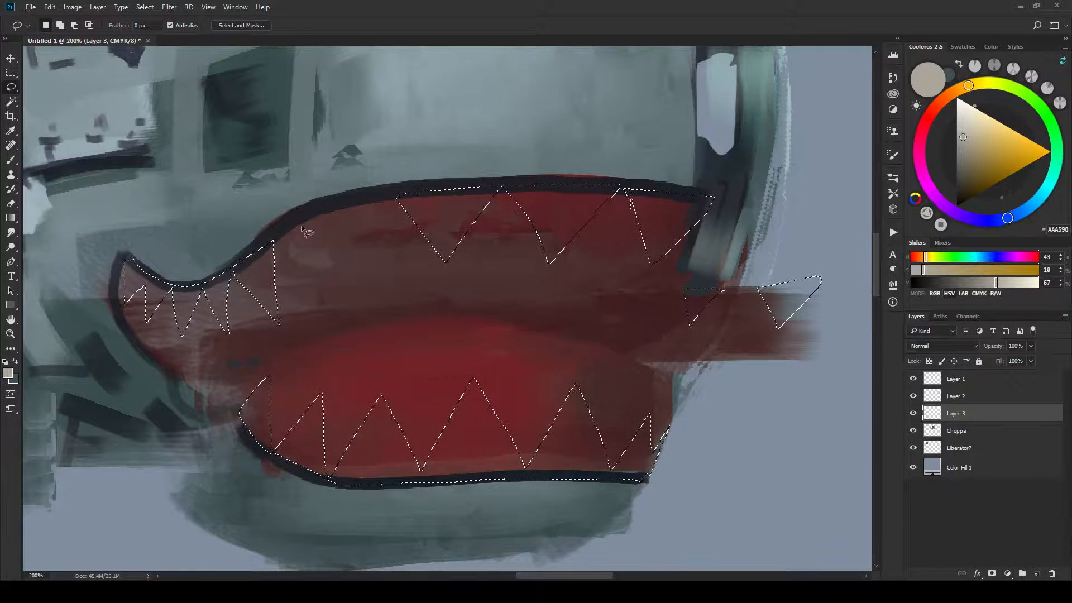
pyautogui.moveTo(230, 268)
pyautogui.mouseDown()
pyautogui.moveTo(244, 307)
pyautogui.moveTo(293, 348)
pyautogui.moveTo(282, 232)
pyautogui.mouseUp()
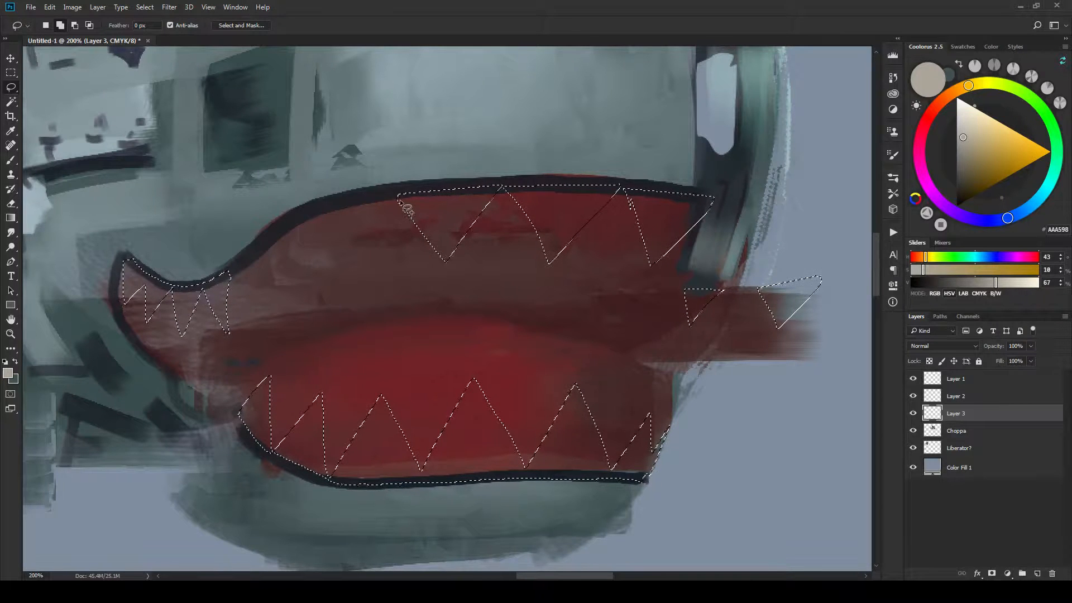
pyautogui.moveTo(399, 202)
pyautogui.mouseDown()
pyautogui.moveTo(337, 279)
pyautogui.moveTo(304, 224)
pyautogui.moveTo(333, 195)
pyautogui.mouseUp()
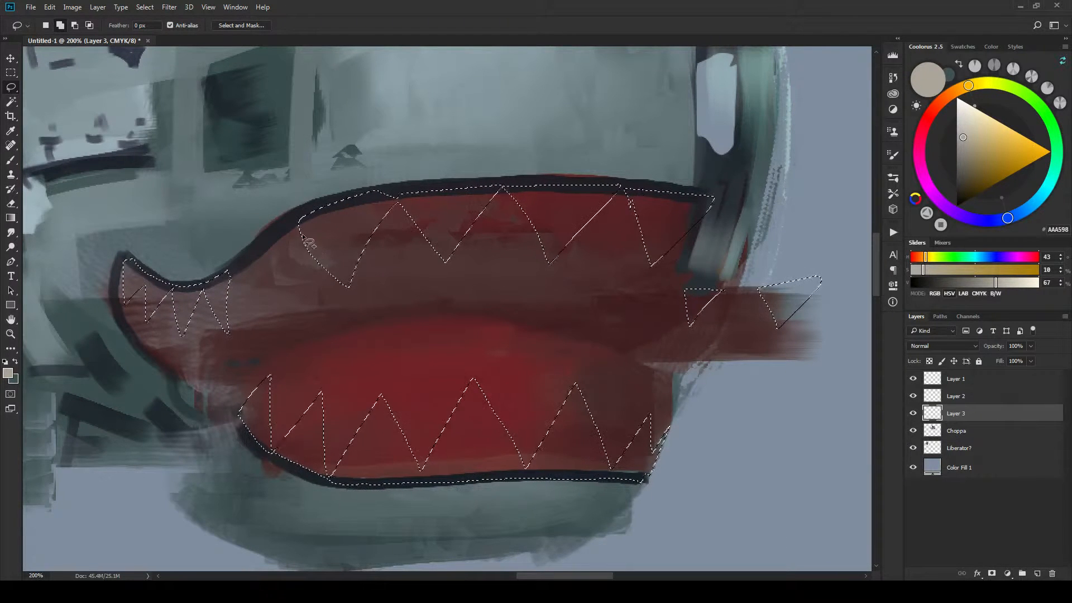
pyautogui.moveTo(306, 241)
pyautogui.mouseDown()
pyautogui.moveTo(271, 315)
pyautogui.moveTo(228, 272)
pyautogui.moveTo(255, 249)
pyautogui.mouseUp()
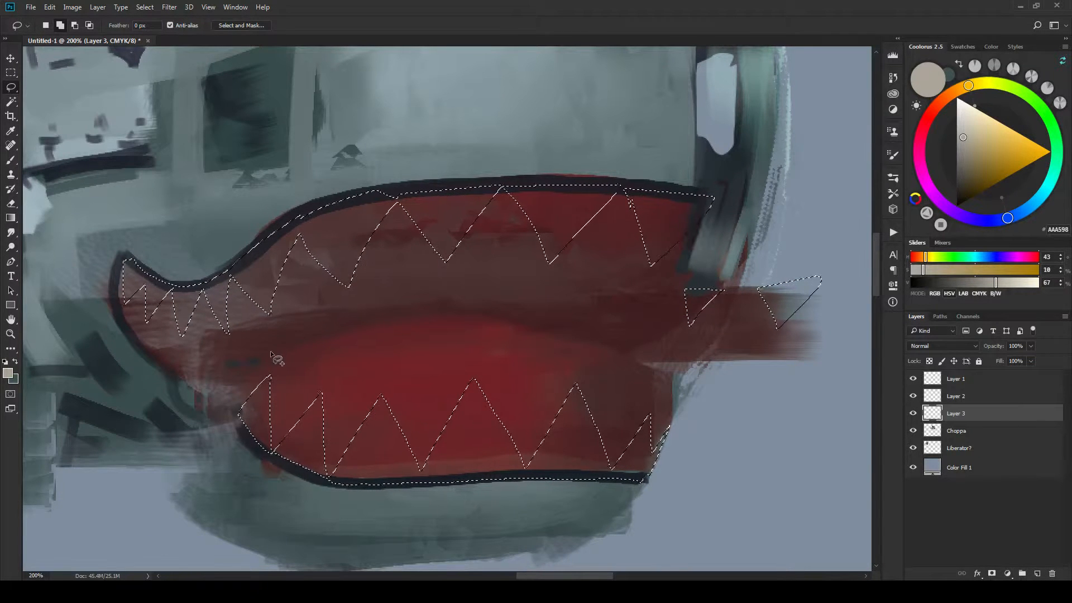
# Add a rounded shape at the mouth's hinge and small teeth along the rear lower edge to the selection.
pyautogui.moveTo(175, 373)
pyautogui.mouseDown()
pyautogui.moveTo(212, 355)
pyautogui.moveTo(224, 362)
pyautogui.moveTo(216, 406)
pyautogui.moveTo(185, 404)
pyautogui.moveTo(174, 370)
pyautogui.mouseUp()
pyautogui.moveTo(260, 355); pyautogui.dragTo(336, 277)
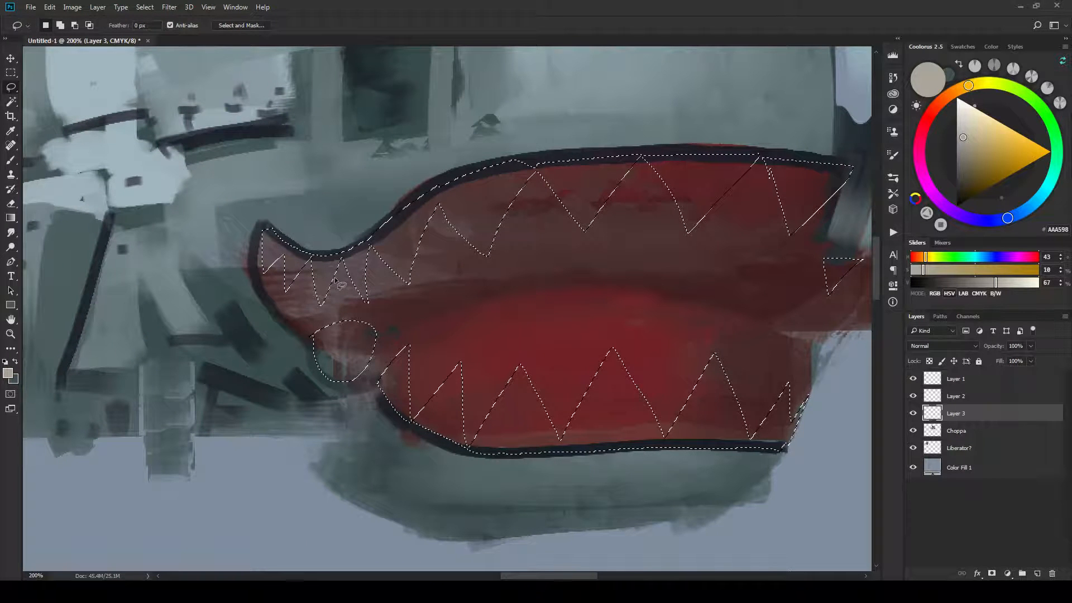
pyautogui.moveTo(304, 336)
pyautogui.mouseDown()
pyautogui.moveTo(308, 318)
pyautogui.moveTo(286, 314)
pyautogui.moveTo(275, 279)
pyautogui.moveTo(260, 278)
pyautogui.moveTo(304, 334)
pyautogui.mouseUp()
pyautogui.moveTo(379, 322); pyautogui.dragTo(344, 335)
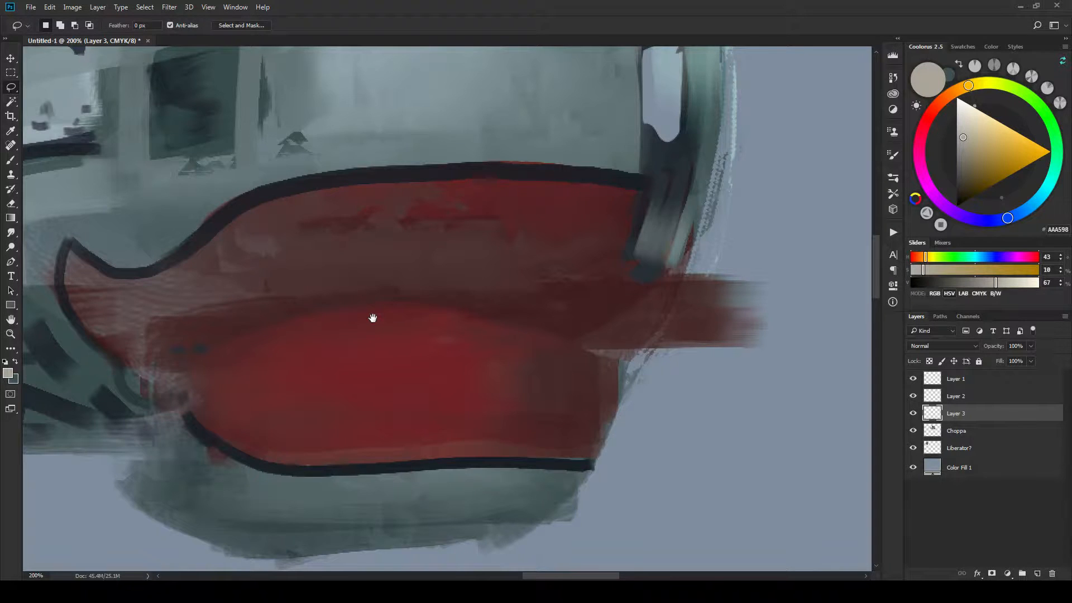
pyautogui.moveTo(373, 317); pyautogui.dragTo(379, 312)
# Fill the tooth selection with warm grey #AAA598 and rename the layer Teeth.
pyautogui.hotkey('alt', 'BackSpace')
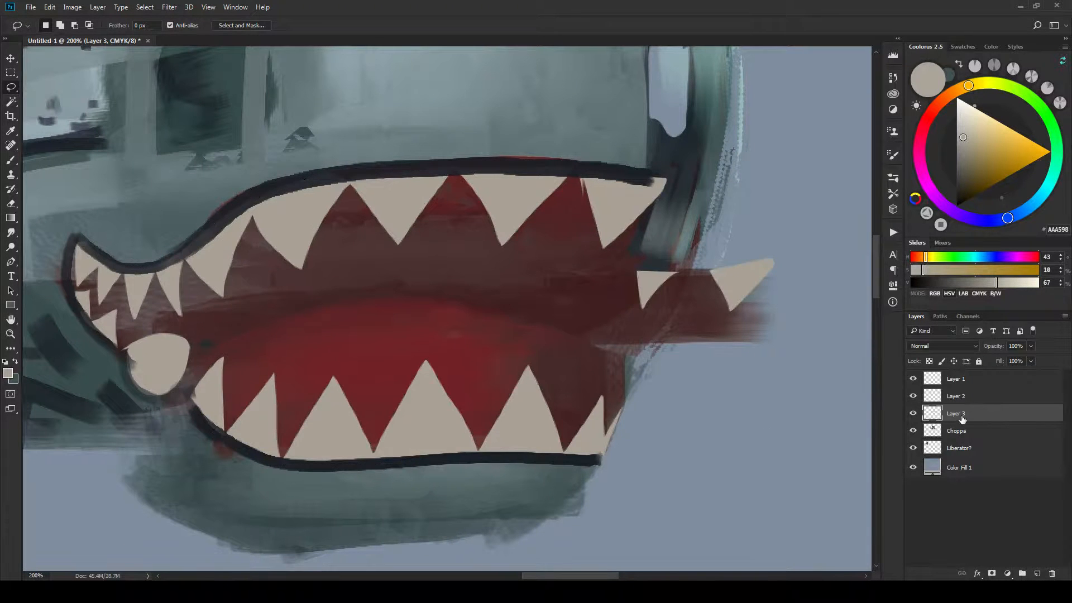
pyautogui.doubleClick(956, 415)
pyautogui.write('Teeth')
pyautogui.press('Return')
# Lock the transparent pixels of the Teeth layer.
pyautogui.hotkey('ctrl', '-')
pyautogui.hotkey('ctrl', '-')
pyautogui.hotkey('ctrl', '-')
pyautogui.hotkey('ctrl', '-')
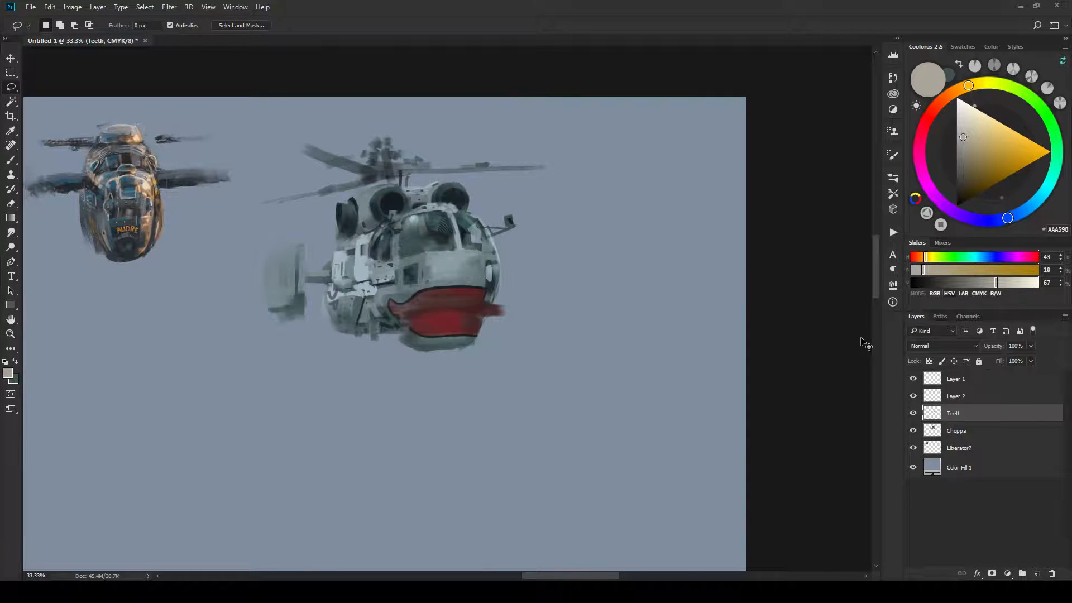
pyautogui.hotkey('ctrl', '-')
pyautogui.hotkey('ctrl', '-')
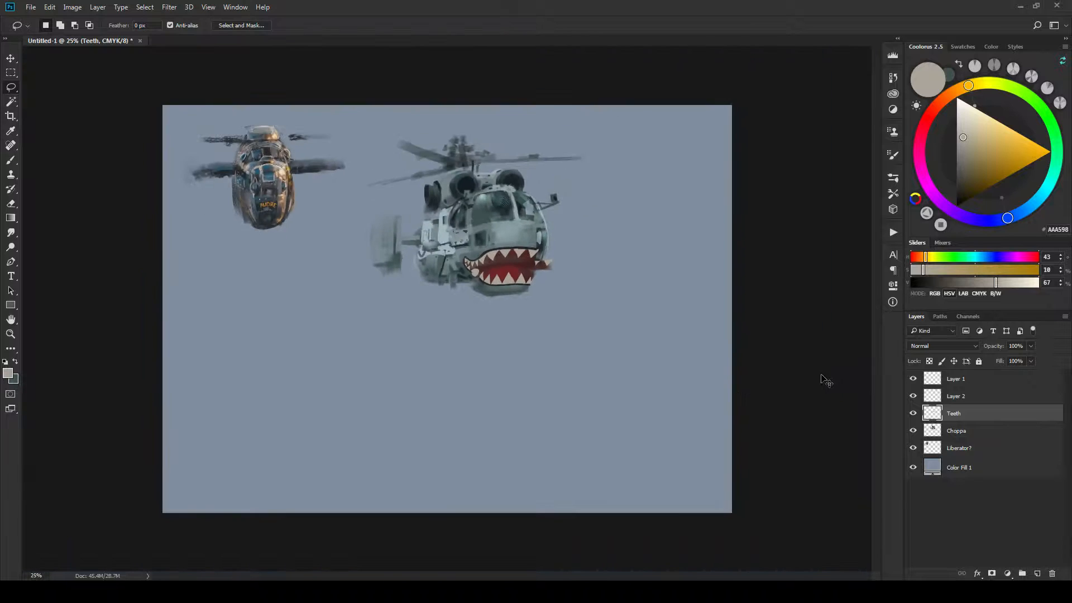
pyautogui.hotkey('ctrl', '+')
pyautogui.hotkey('ctrl', '+')
pyautogui.hotkey('ctrl', '+')
pyautogui.hotkey('ctrl', '+')
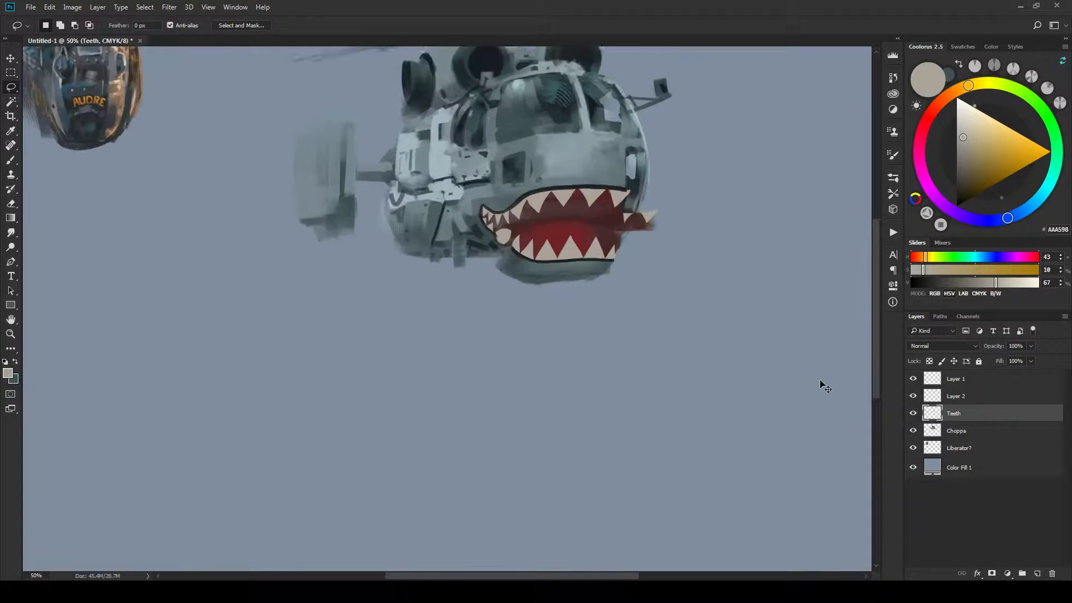
pyautogui.moveTo(792, 368); pyautogui.dragTo(714, 402)
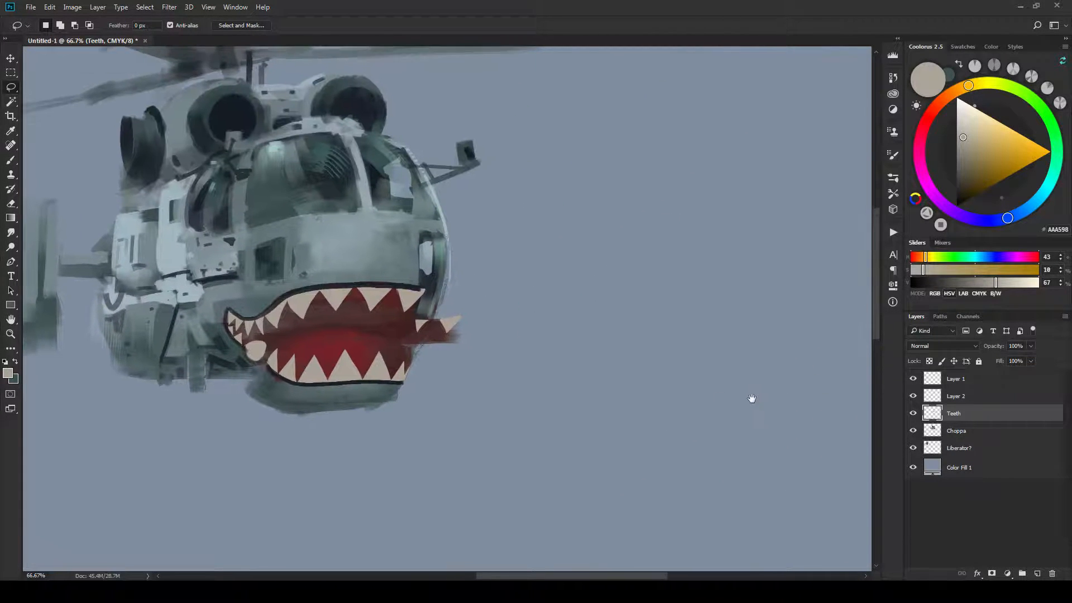
pyautogui.click(930, 361)
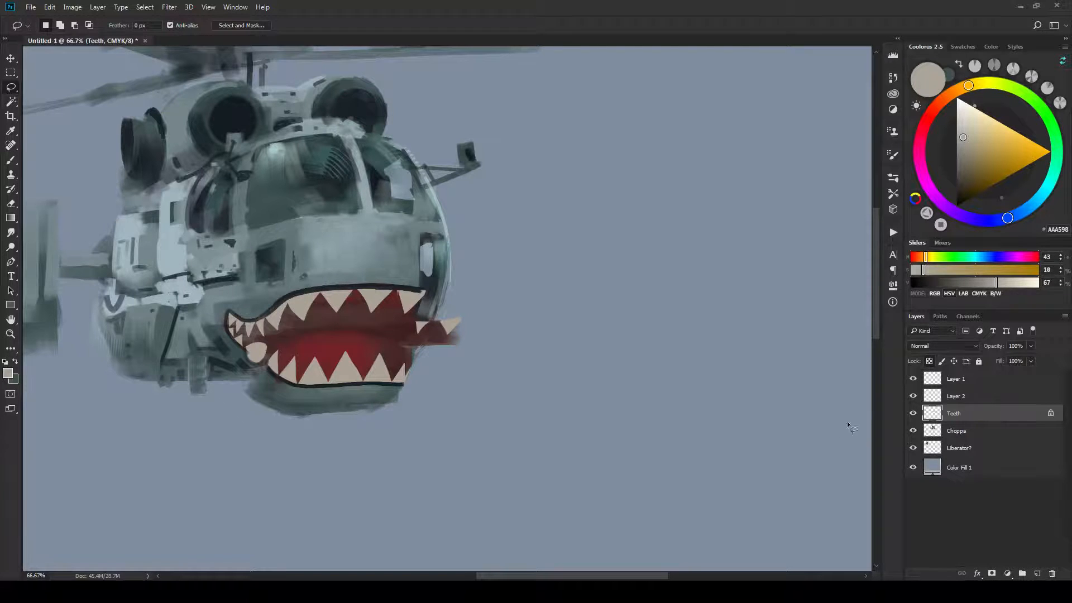
# Set the brush colour to darker warm grey #958D79 and shade the lower edge of the rounded shape at the mouth's hinge.
pyautogui.moveTo(604, 405); pyautogui.dragTo(643, 395)
pyautogui.press('b')
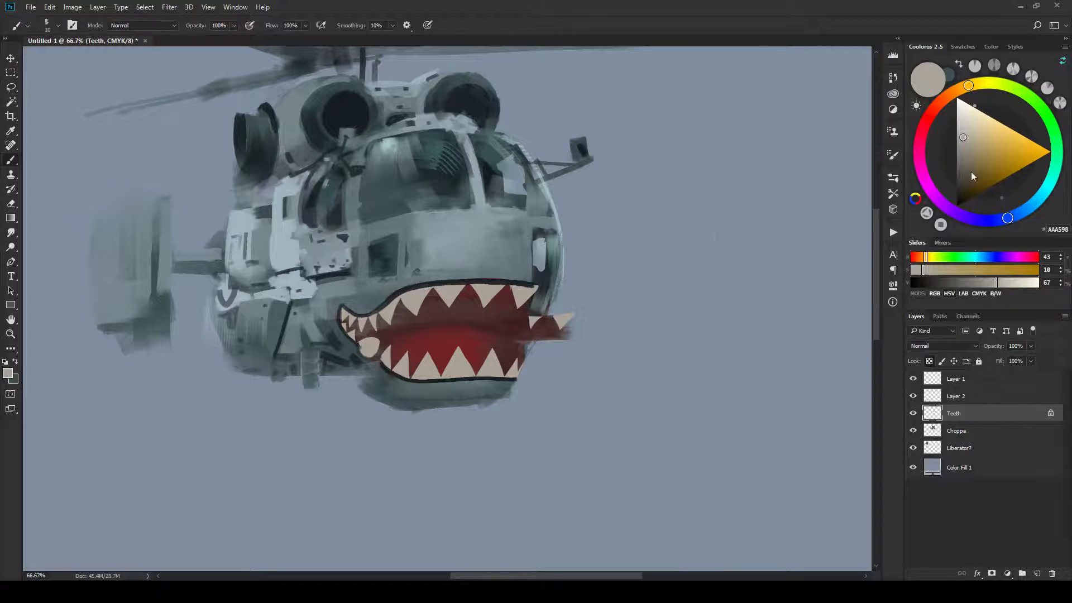
pyautogui.moveTo(978, 153); pyautogui.dragTo(966, 148)
pyautogui.press(']')
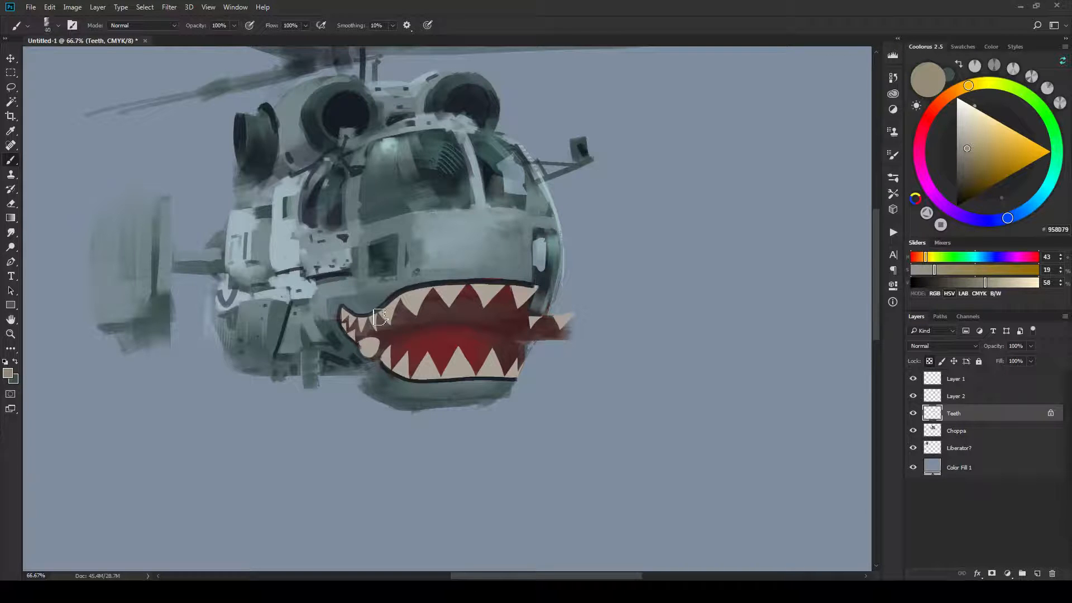
pyautogui.press(']')
pyautogui.press(']')
pyautogui.press('[')
pyautogui.press('[')
pyautogui.press('[')
pyautogui.press('[')
pyautogui.moveTo(366, 361); pyautogui.dragTo(382, 352)
# Darken the brush colour to #7F7A6D and try a shading stroke over the small teeth at the mouth's rear, undoing the last stroke.
pyautogui.moveTo(966, 150); pyautogui.dragTo(963, 157)
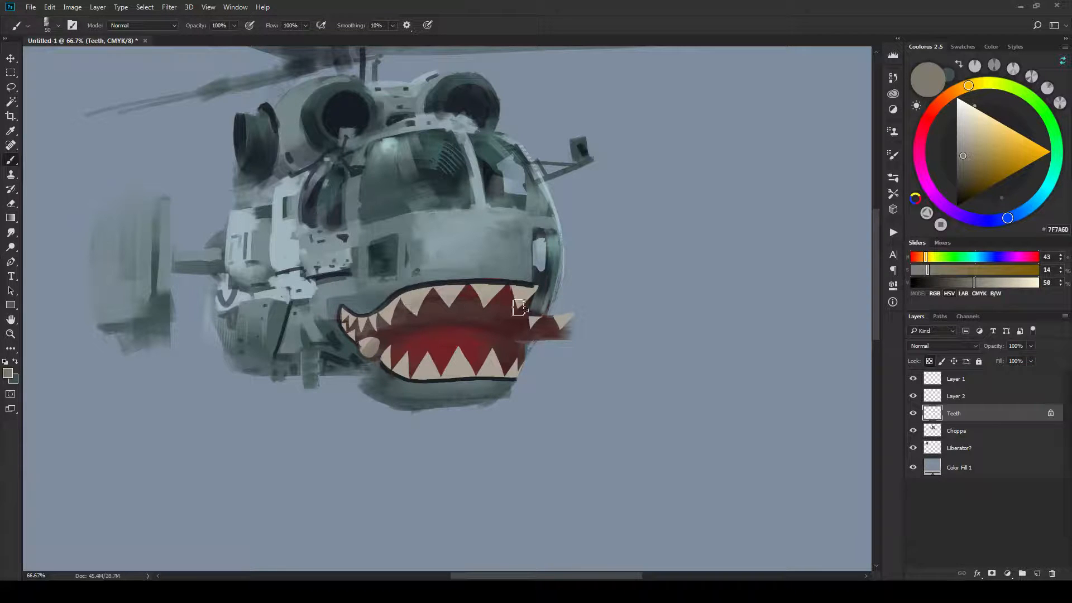
pyautogui.press(']')
pyautogui.press(']')
pyautogui.press(']')
pyautogui.press(']')
pyautogui.moveTo(363, 313)
pyautogui.mouseDown()
pyautogui.moveTo(346, 324)
pyautogui.moveTo(361, 334)
pyautogui.mouseUp()
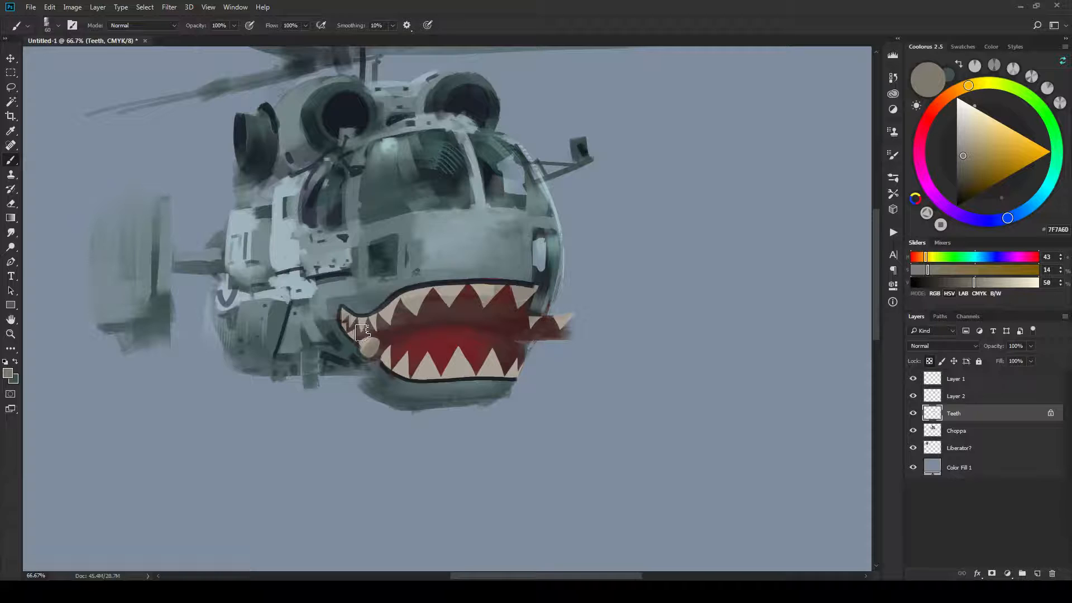
pyautogui.hotkey('ctrl', 'z')
pyautogui.press('[')
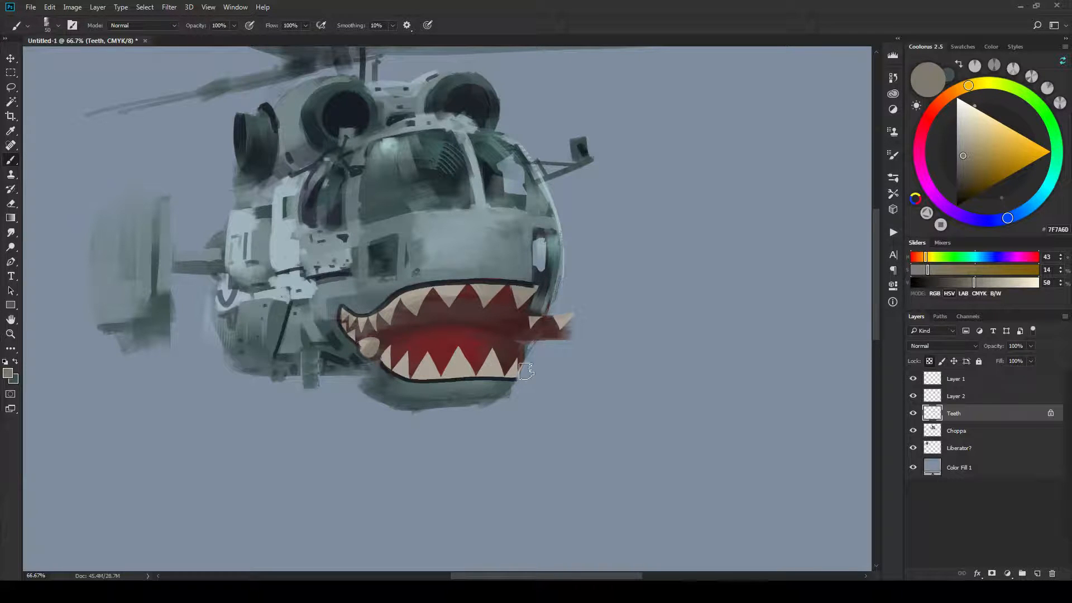
# Enlarge the brush and shade the lower teeth at the front of the mouth with warm grey #7F7A6D.
pyautogui.press(']')
pyautogui.press(']')
pyautogui.press(']')
pyautogui.press(']')
pyautogui.press(']')
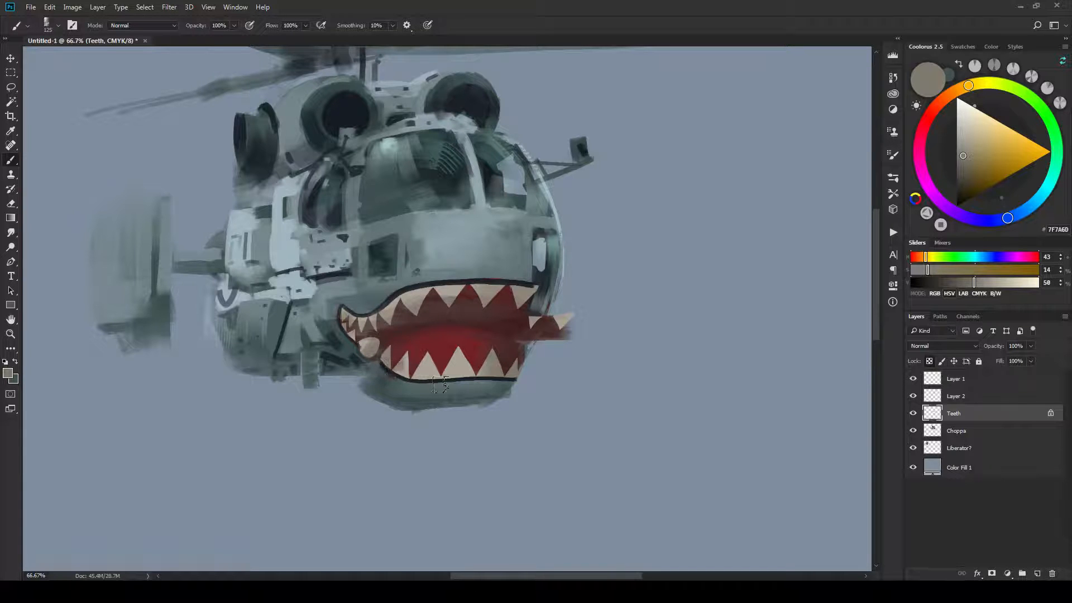
pyautogui.press('[')
pyautogui.press('[')
pyautogui.press('[')
# Shade the upper teeth towards the rear of the mouth with a soft #7F7A6D stroke.
pyautogui.hotkey('ctrl', '-')
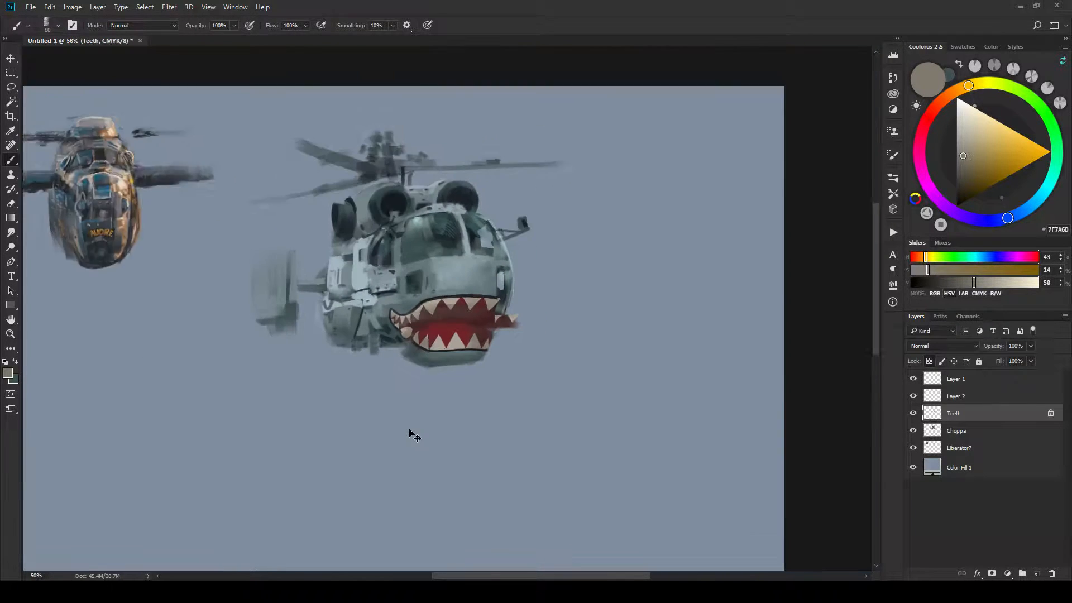
pyautogui.hotkey('ctrl', '-')
pyautogui.hotkey('ctrl', '-')
pyautogui.hotkey('ctrl', '+')
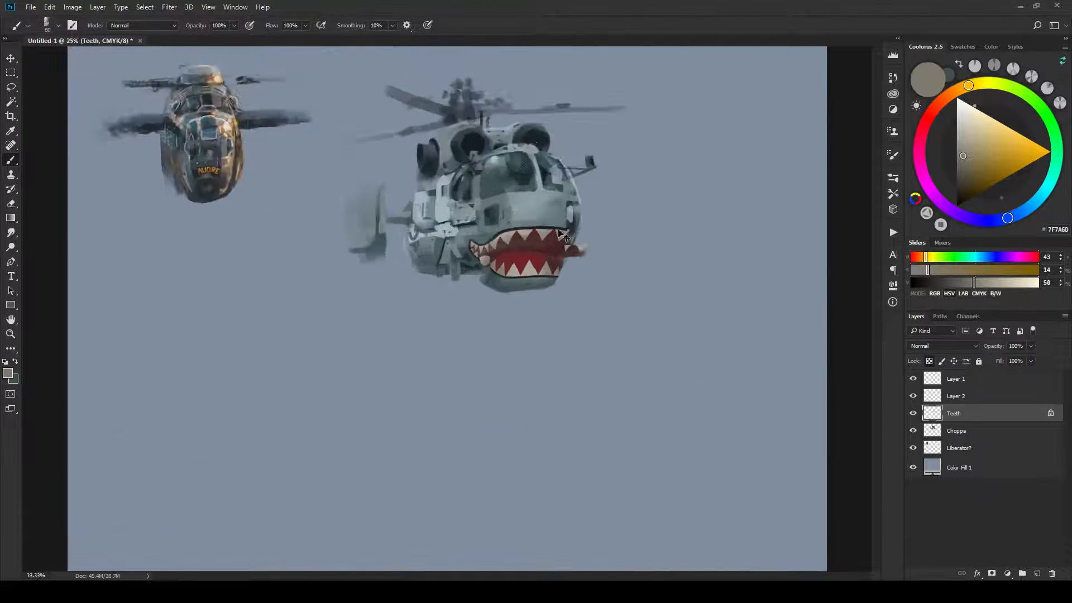
pyautogui.hotkey('ctrl', '+')
pyautogui.hotkey('ctrl', '+')
pyautogui.moveTo(628, 358); pyautogui.dragTo(591, 379)
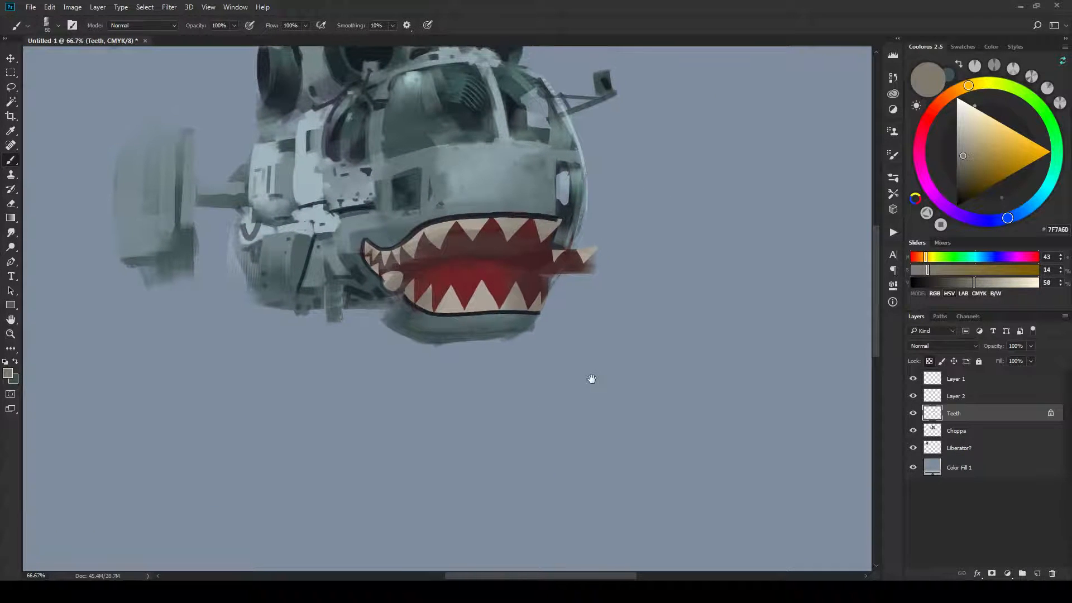
pyautogui.press(']')
pyautogui.press(']')
pyautogui.press(']')
pyautogui.press(']')
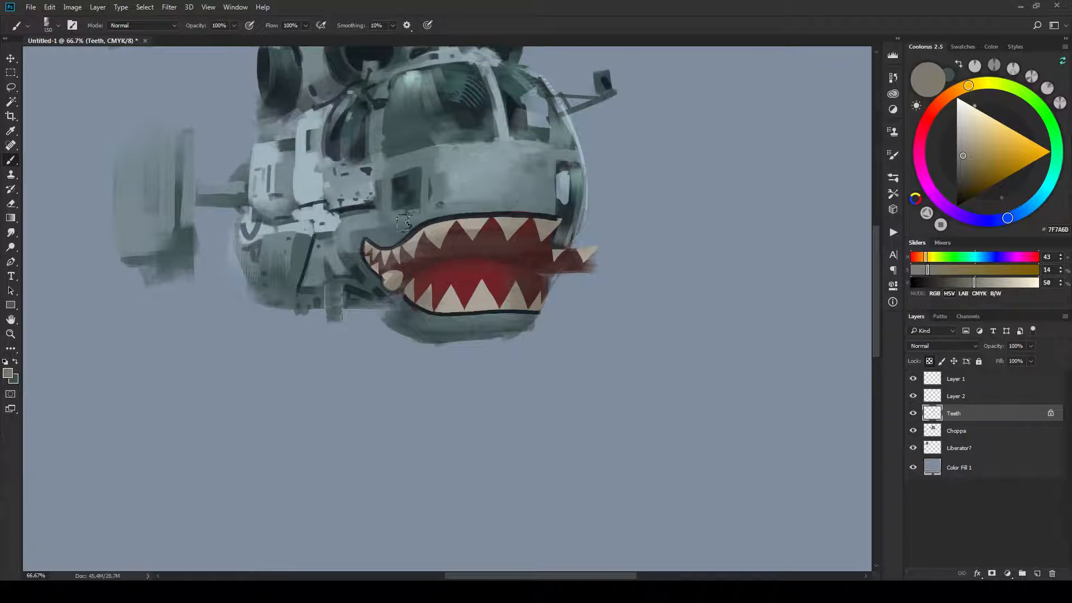
pyautogui.press('[')
pyautogui.press('[')
pyautogui.moveTo(404, 223)
pyautogui.mouseDown()
pyautogui.moveTo(468, 215)
pyautogui.moveTo(424, 240)
pyautogui.mouseUp()
pyautogui.press('[')
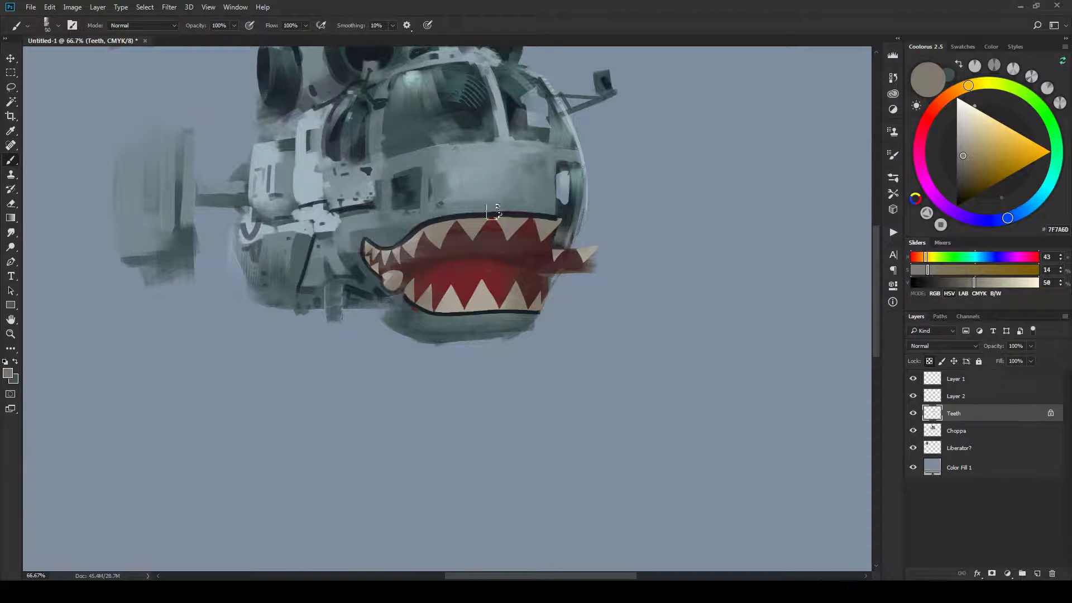
# Lighten the upper teeth with sampled grey #A8A396 and the central lower teeth with paler #B2B1AD.
pyautogui.keyDown('alt'); pyautogui.click(418, 226); pyautogui.keyUp('alt')
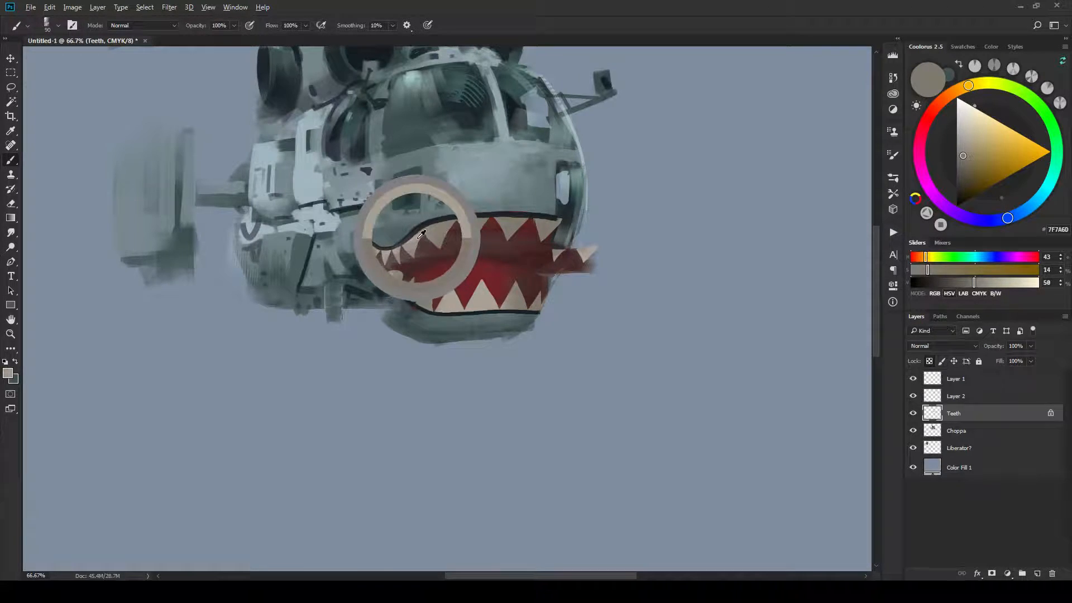
pyautogui.moveTo(434, 221); pyautogui.dragTo(466, 218)
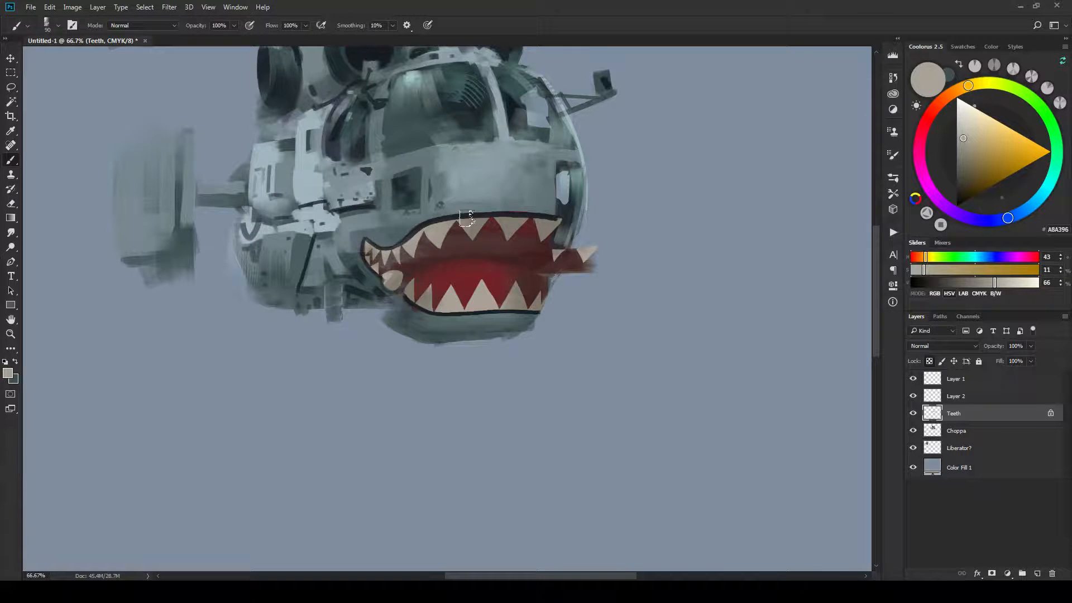
pyautogui.press(']')
pyautogui.keyDown('alt'); pyautogui.click(455, 291); pyautogui.keyUp('alt')
pyautogui.moveTo(960, 133); pyautogui.dragTo(946, 140)
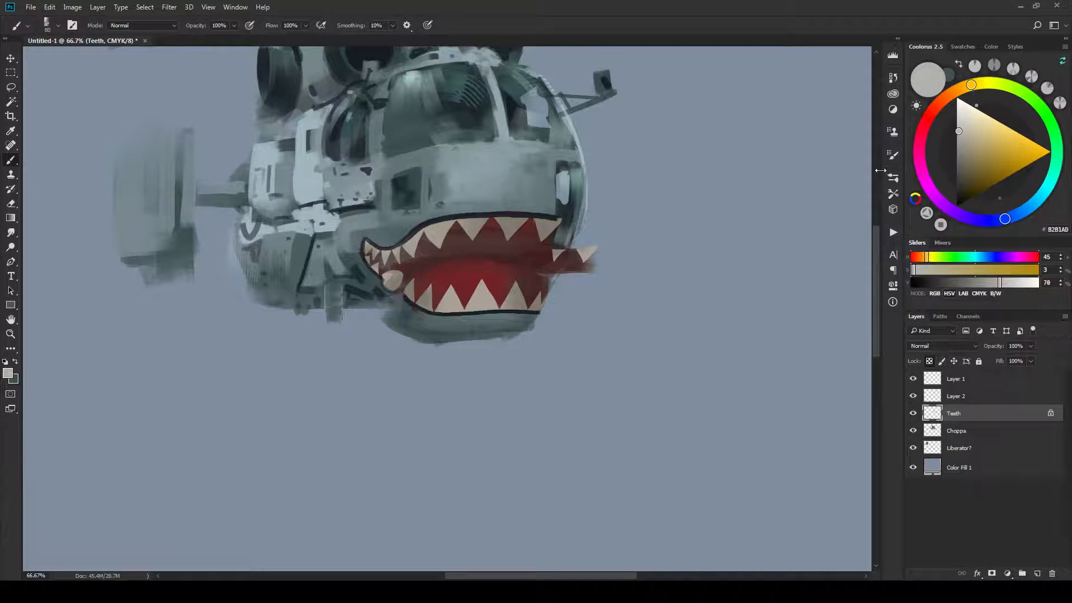
pyautogui.moveTo(455, 291)
pyautogui.mouseDown()
pyautogui.moveTo(451, 302)
pyautogui.moveTo(492, 299)
pyautogui.mouseUp()
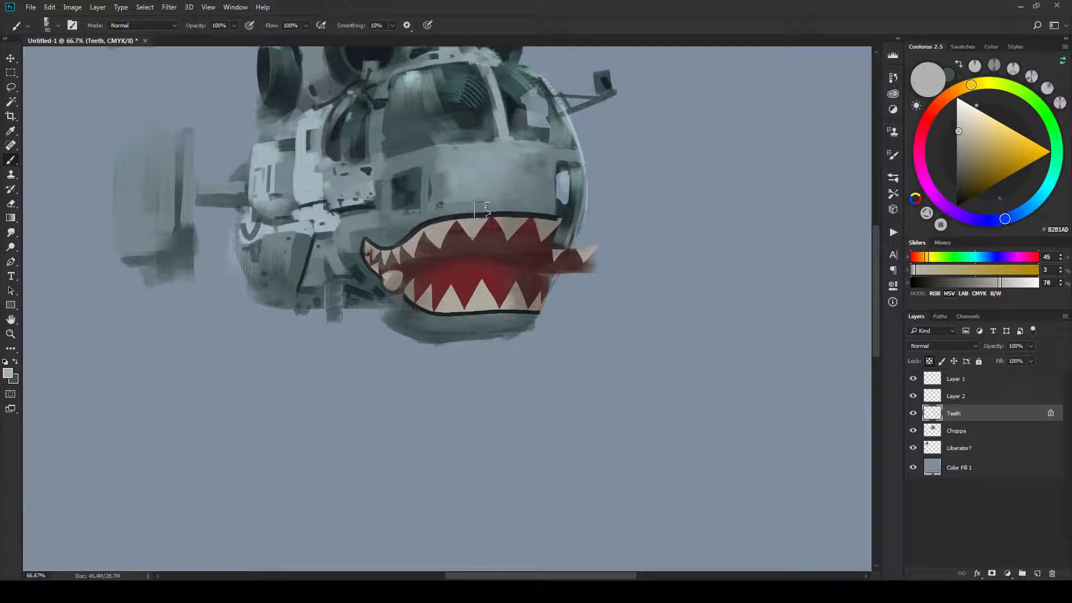
# Sample blue-grey #6F7C81 from the hull and tint the small teeth at the rear corner of the mouth.
pyautogui.hotkey('ctrl', '-')
pyautogui.hotkey('ctrl', '-')
pyautogui.hotkey('ctrl', '-')
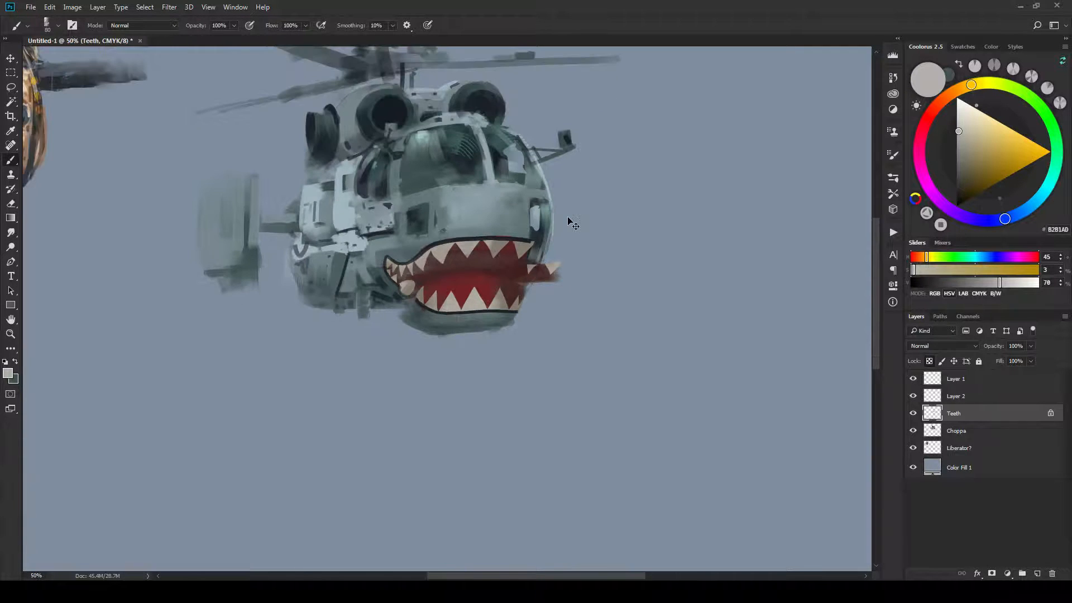
pyautogui.hotkey('ctrl', '-')
pyautogui.hotkey('ctrl', '+')
pyautogui.hotkey('ctrl', '+')
pyautogui.hotkey('ctrl', '+')
pyautogui.hotkey('ctrl', '+')
pyautogui.hotkey('ctrl', '+')
pyautogui.hotkey('ctrl', '+')
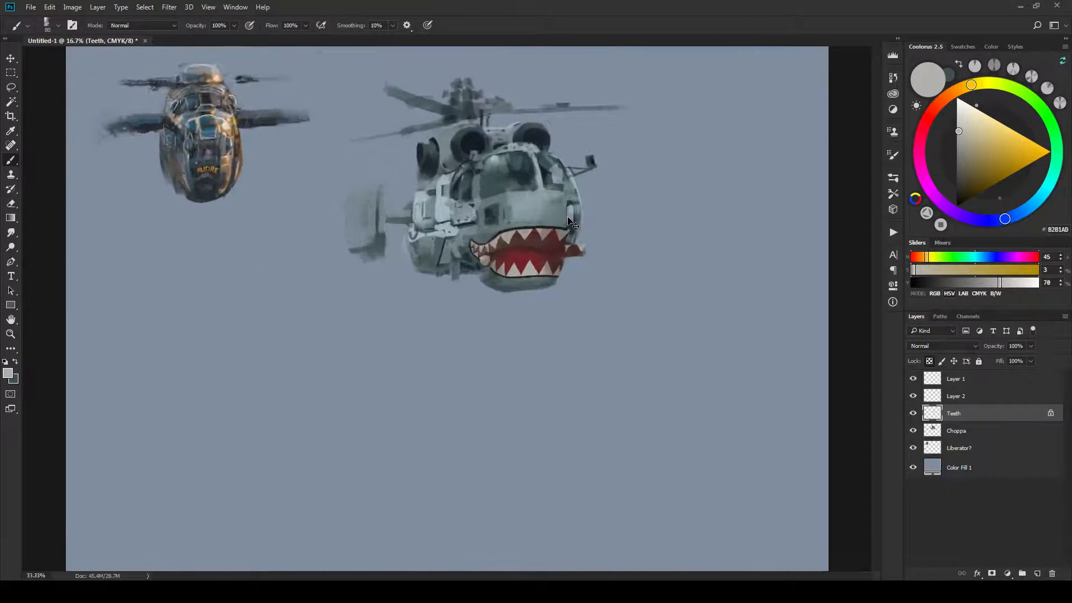
pyautogui.moveTo(804, 106); pyautogui.dragTo(605, 328)
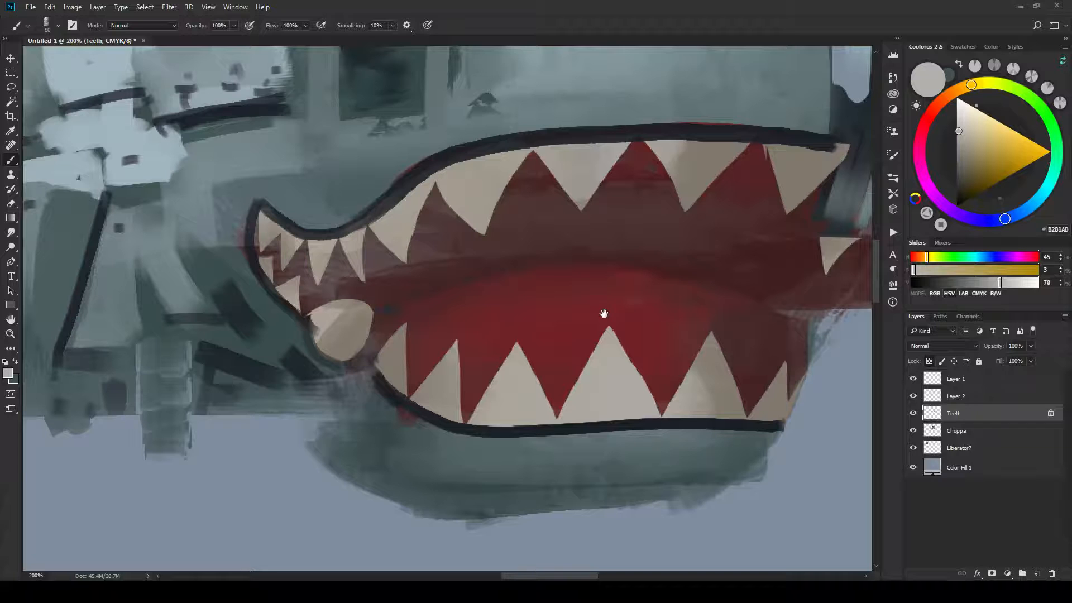
pyautogui.keyDown('alt'); pyautogui.click(305, 168); pyautogui.keyUp('alt')
pyautogui.press('[')
pyautogui.press('[')
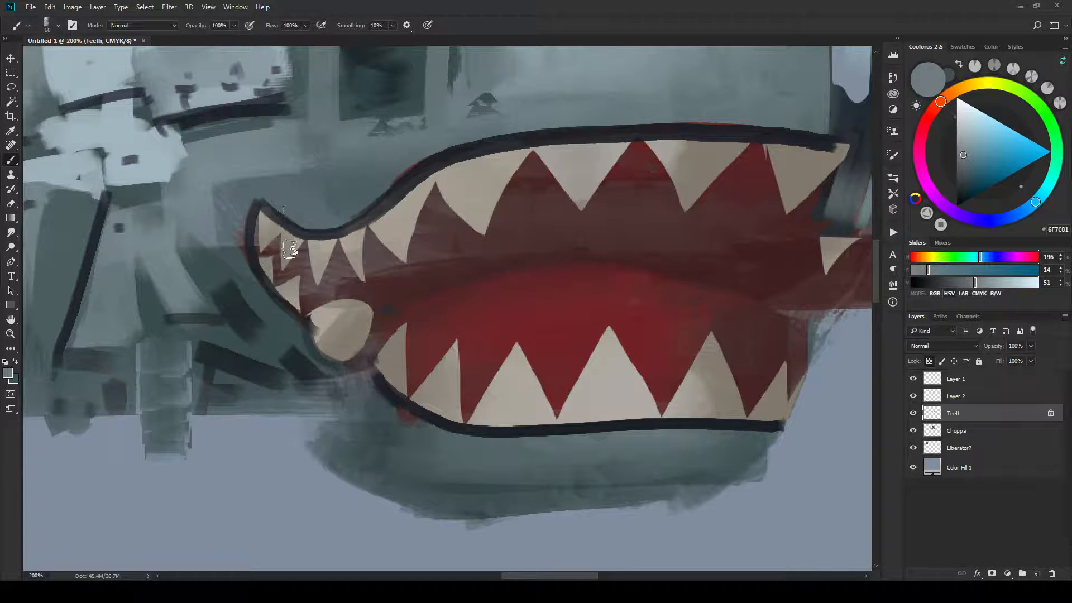
pyautogui.press('[')
pyautogui.press('[')
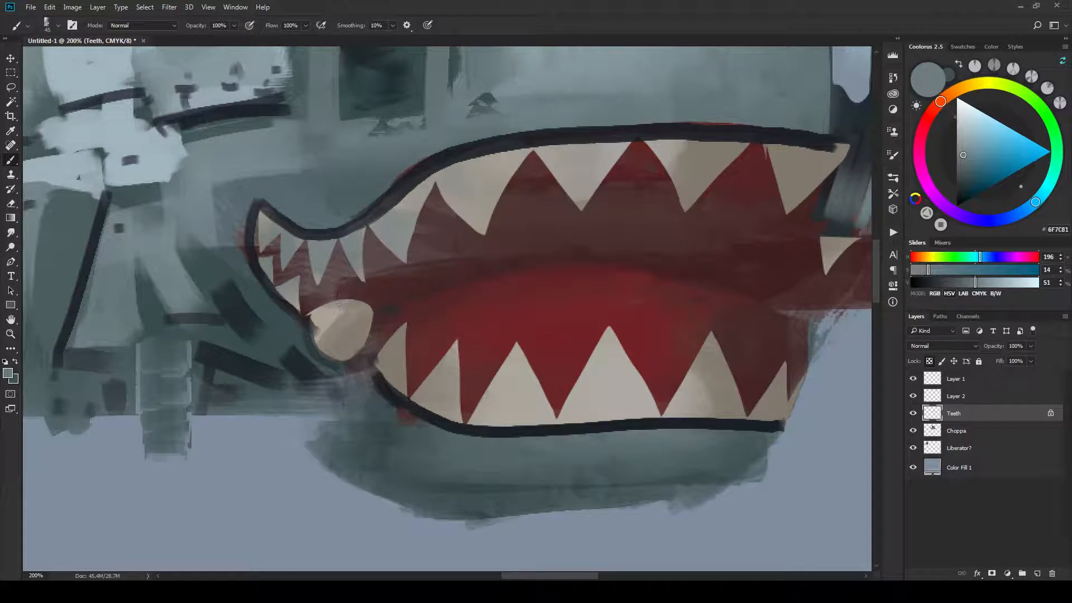
# Shade the frontmost lower tooth with blue-grey #6F7C81, adjusting the brush size to fit.
pyautogui.press('[')
pyautogui.press('[')
pyautogui.press('[')
pyautogui.press('[')
pyautogui.press('[')
pyautogui.press(']')
pyautogui.press(']')
pyautogui.press(']')
pyautogui.press(']')
pyautogui.moveTo(784, 354); pyautogui.dragTo(789, 403)
pyautogui.moveTo(785, 389); pyautogui.dragTo(775, 417)
pyautogui.moveTo(787, 385); pyautogui.dragTo(635, 399)
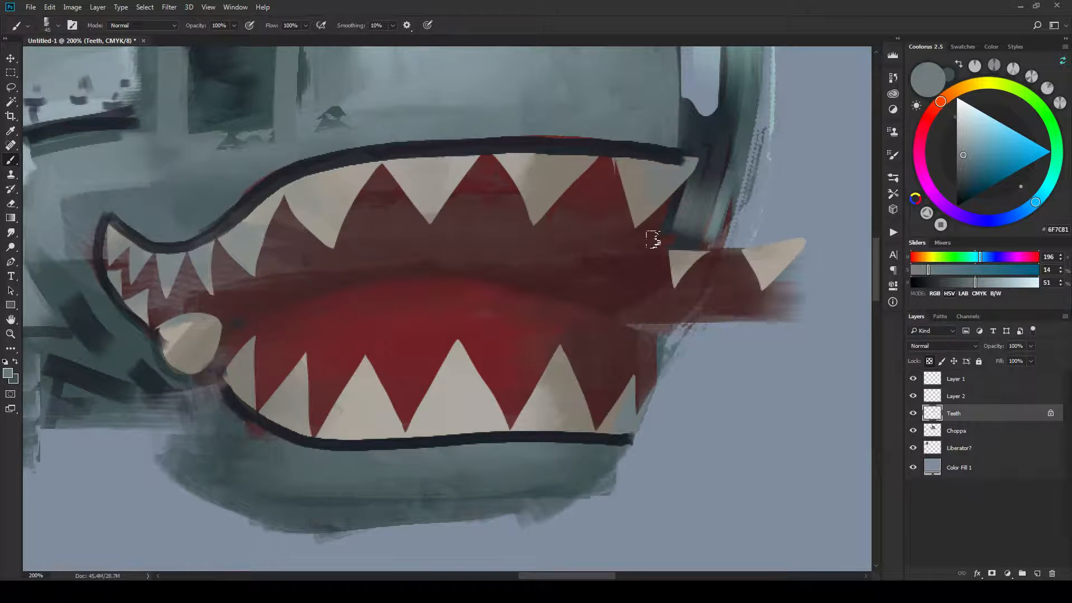
# Set the brush colour to lighter blue-grey #909A9D and tint the upper teeth at the front of the mouth.
pyautogui.click(963, 161)
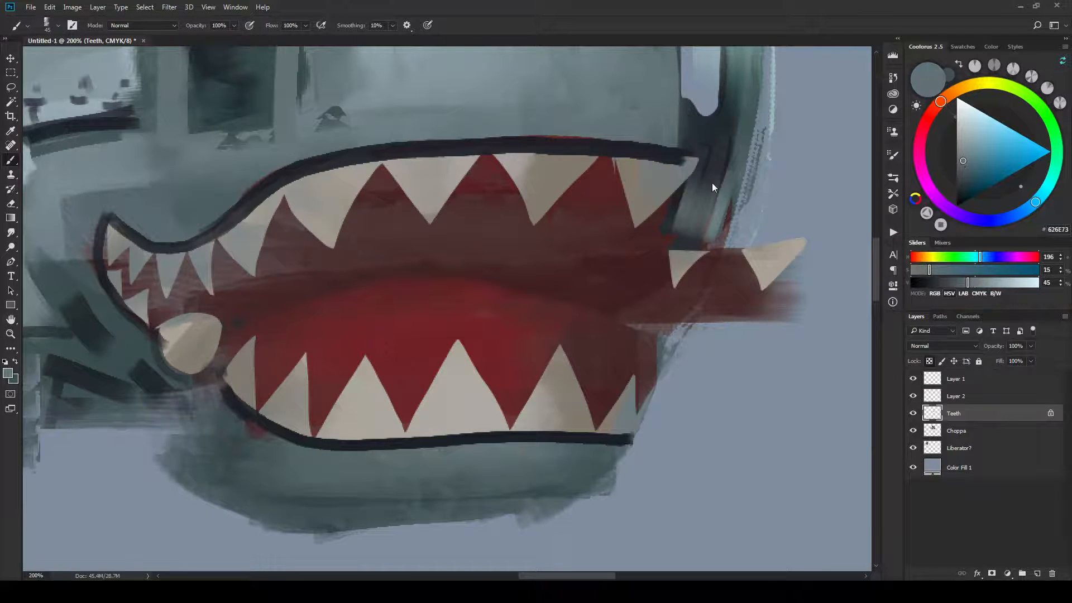
pyautogui.moveTo(685, 241); pyautogui.dragTo(735, 369)
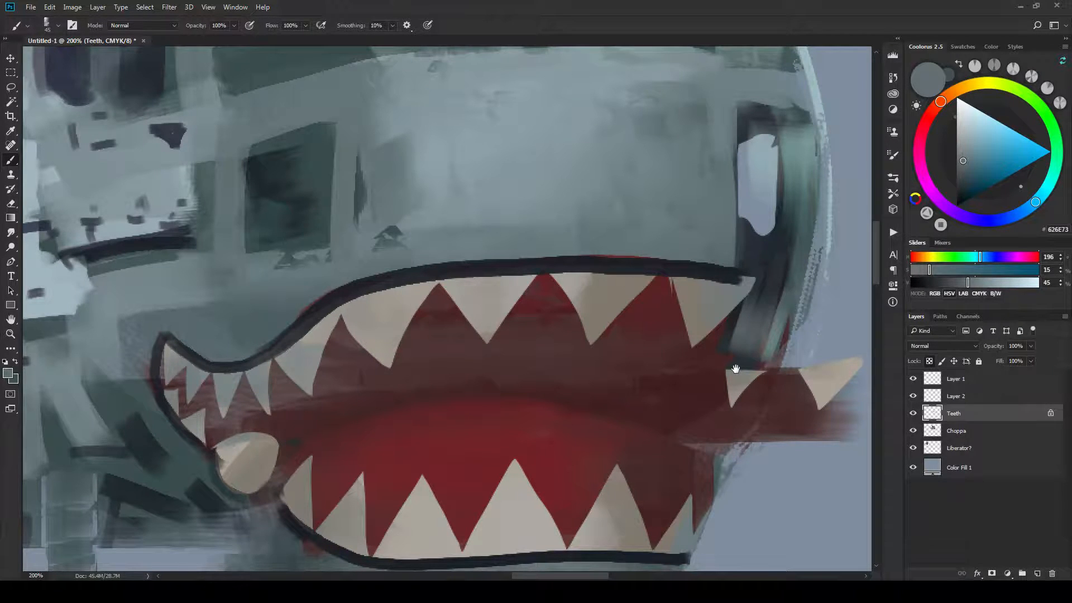
pyautogui.moveTo(736, 369); pyautogui.dragTo(743, 376)
pyautogui.click(961, 141)
pyautogui.moveTo(696, 306); pyautogui.dragTo(694, 314)
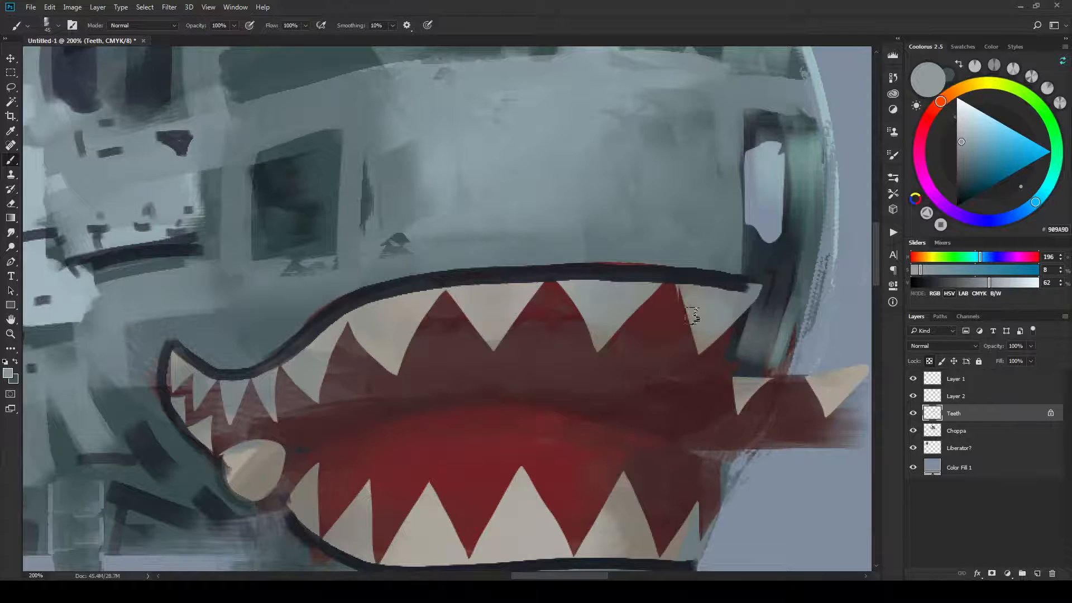
pyautogui.moveTo(640, 425); pyautogui.dragTo(671, 352)
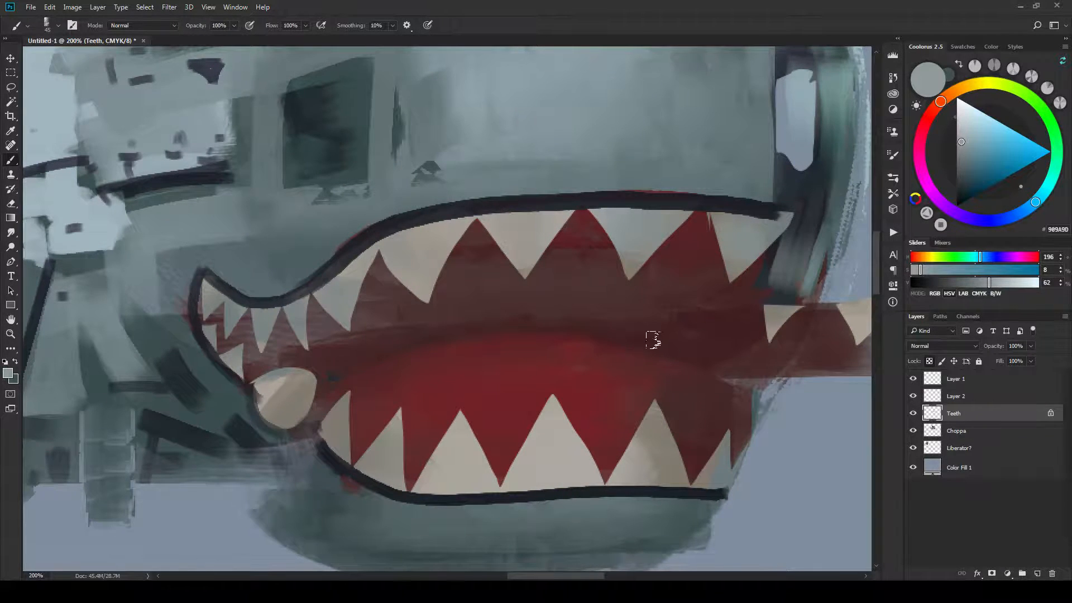
pyautogui.hotkey('ctrl', '0')
pyautogui.hotkey('ctrl', '+')
pyautogui.hotkey('ctrl', '+')
pyautogui.hotkey('ctrl', '+')
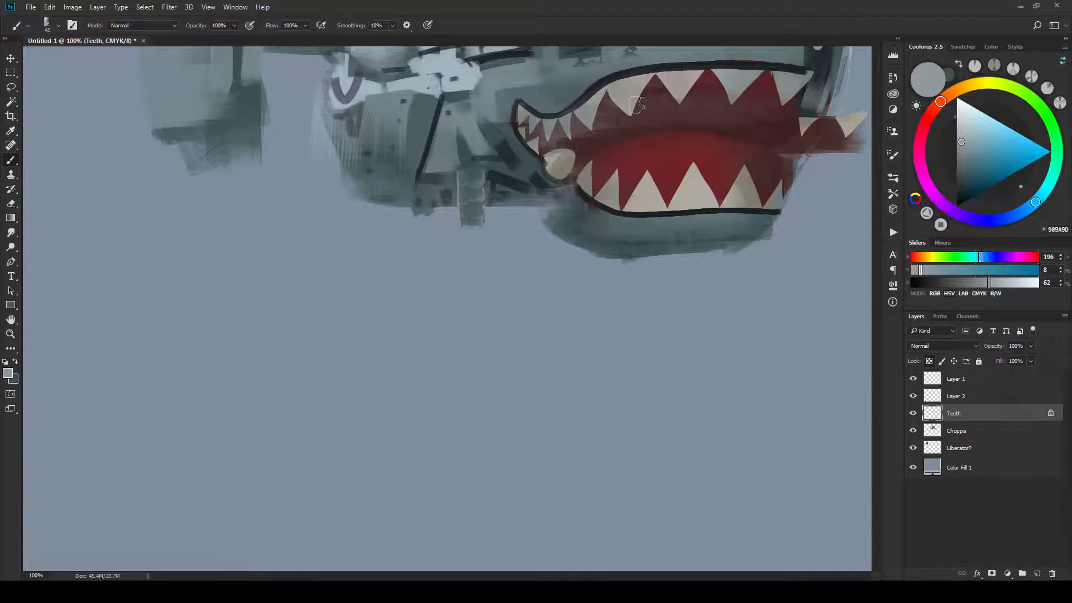
pyautogui.moveTo(637, 105); pyautogui.dragTo(558, 182)
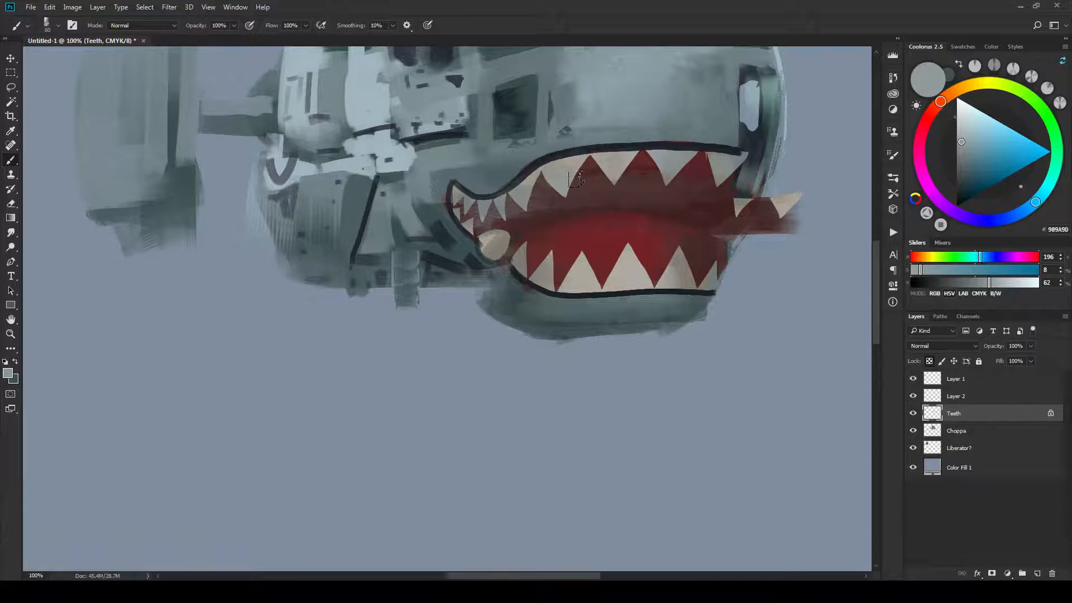
pyautogui.moveTo(637, 243); pyautogui.dragTo(618, 242)
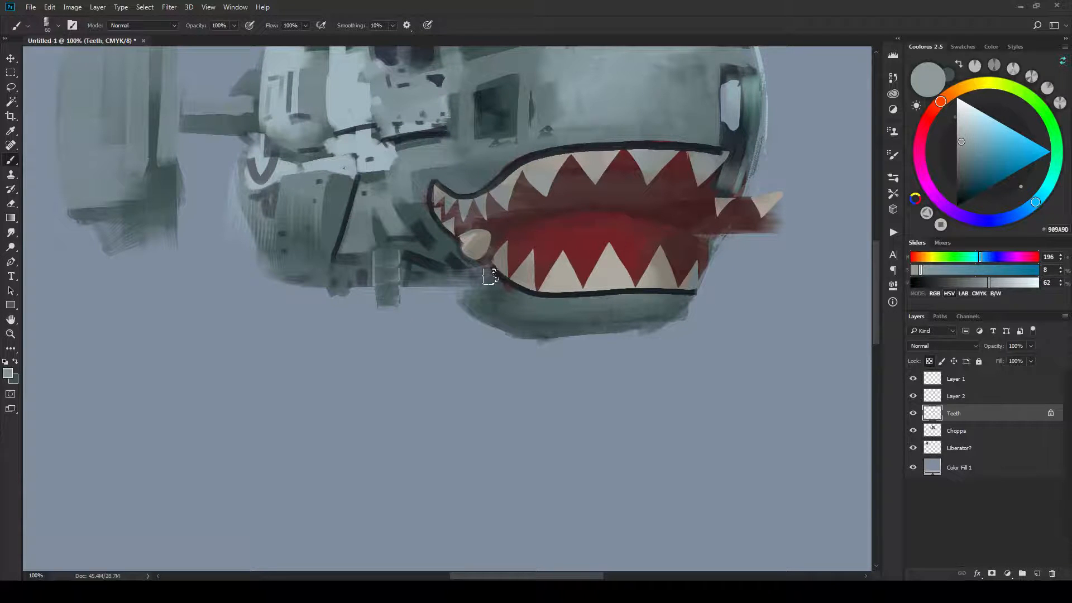
# Darken the brush colour to #3C494D and shade the edge of the rounded shape at the mouth's hinge.
pyautogui.moveTo(958, 157); pyautogui.dragTo(961, 163)
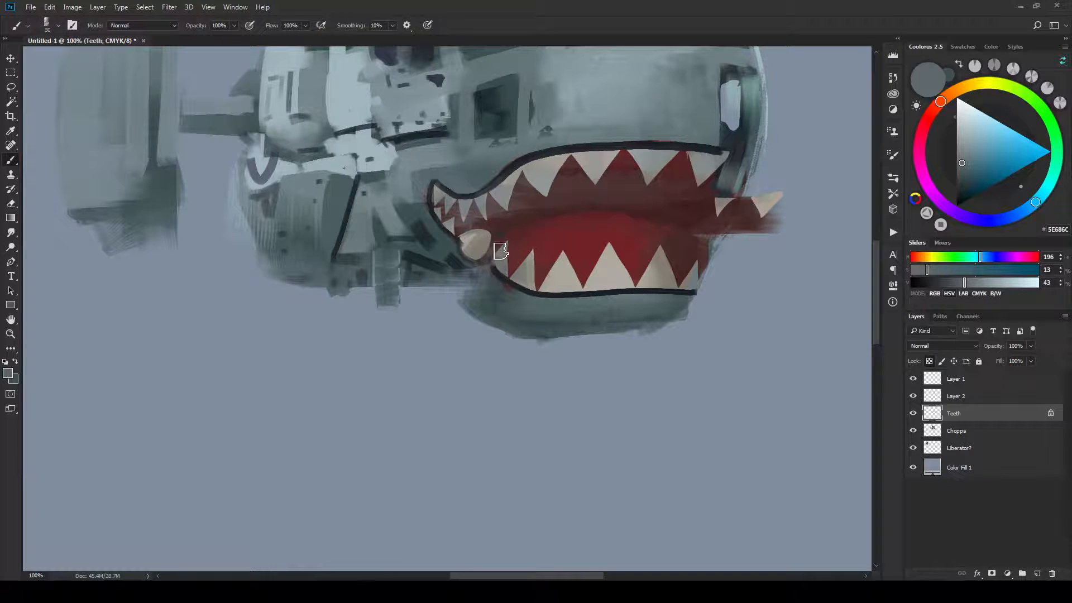
pyautogui.press('[')
pyautogui.press('[')
pyautogui.press('[')
pyautogui.press('[')
pyautogui.press('[')
pyautogui.press('[')
pyautogui.press('[')
pyautogui.click(962, 176)
pyautogui.press(']')
pyautogui.press(']')
pyautogui.moveTo(483, 251); pyautogui.dragTo(492, 240)
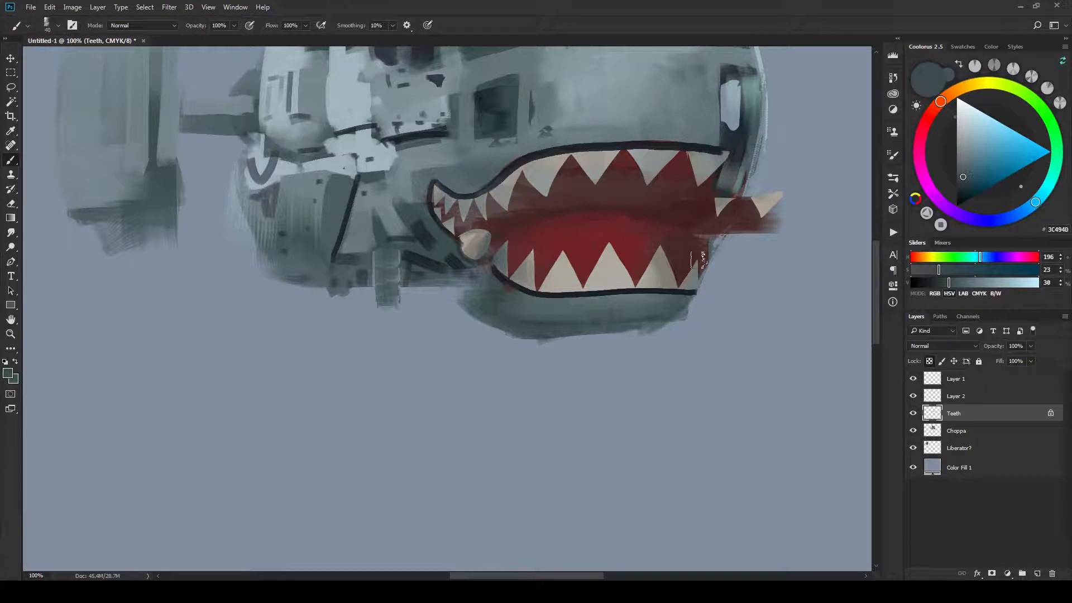
# Darken the frontmost lower tooth and the frontmost upper tooth with small #3C494D strokes.
pyautogui.press(']')
pyautogui.press(']')
pyautogui.moveTo(700, 264); pyautogui.dragTo(706, 259)
pyautogui.press('[')
pyautogui.press('[')
pyautogui.moveTo(721, 166); pyautogui.dragTo(724, 154)
pyautogui.press(']')
pyautogui.press(']')
pyautogui.press(']')
pyautogui.press(']')
pyautogui.press(']')
pyautogui.press(']')
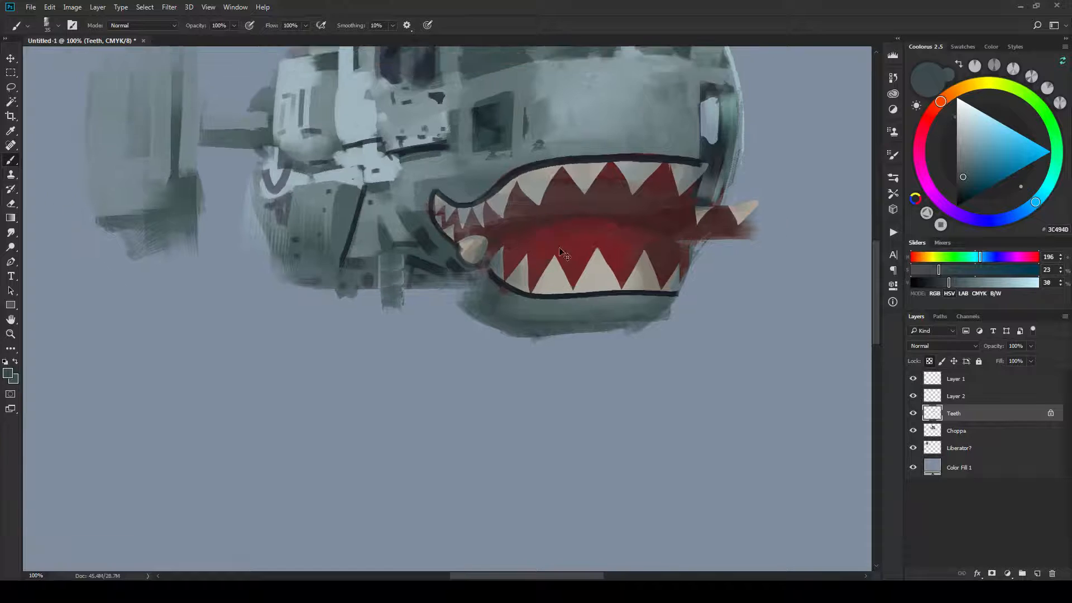
# Sample light warm grey #9C9A90 from an upper tooth and examine how the shaded mouth reads on the whole helicopter.
pyautogui.scroll(-5, 560, 253)
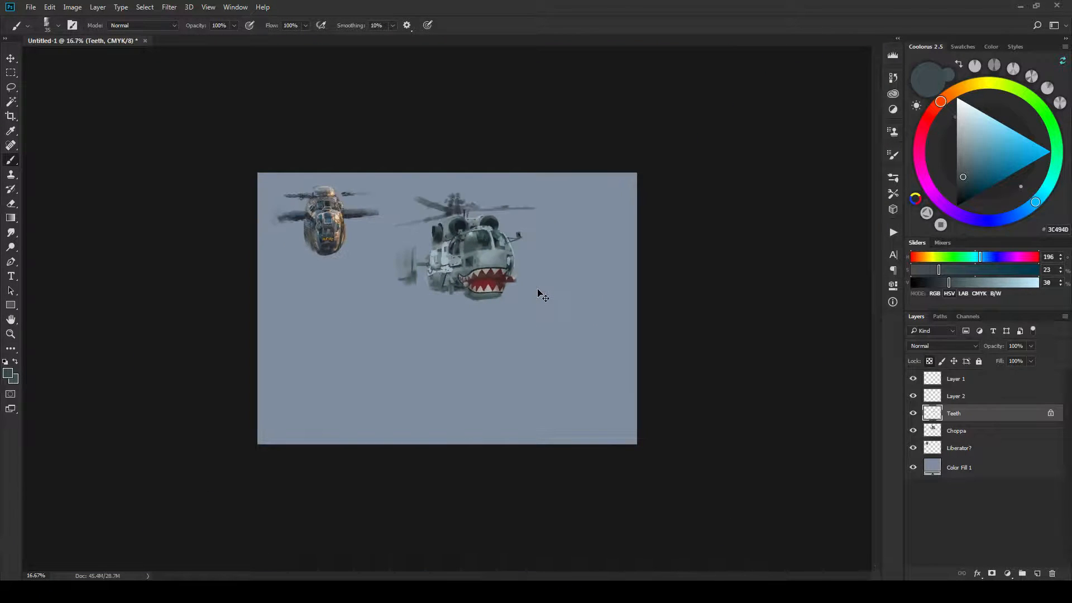
pyautogui.scroll(5, 542, 296)
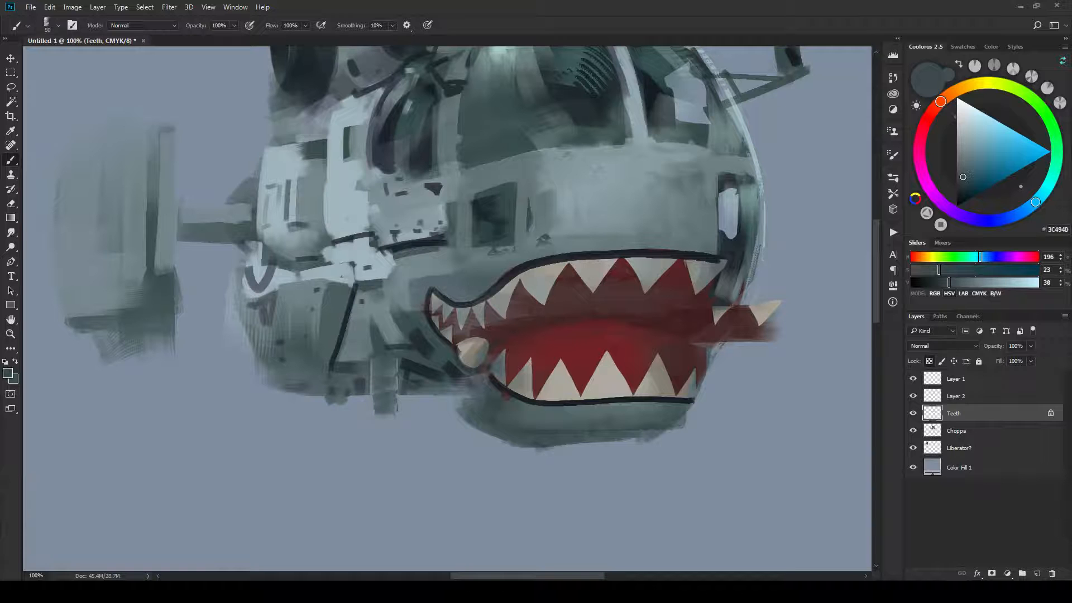
pyautogui.keyDown('alt'); pyautogui.click(514, 282); pyautogui.keyUp('alt')
pyautogui.press('[')
pyautogui.press('[')
pyautogui.press('[')
pyautogui.press('[')
pyautogui.press('[')
pyautogui.hotkey('ctrl', '-')
pyautogui.hotkey('ctrl', '-')
pyautogui.hotkey('ctrl', '-')
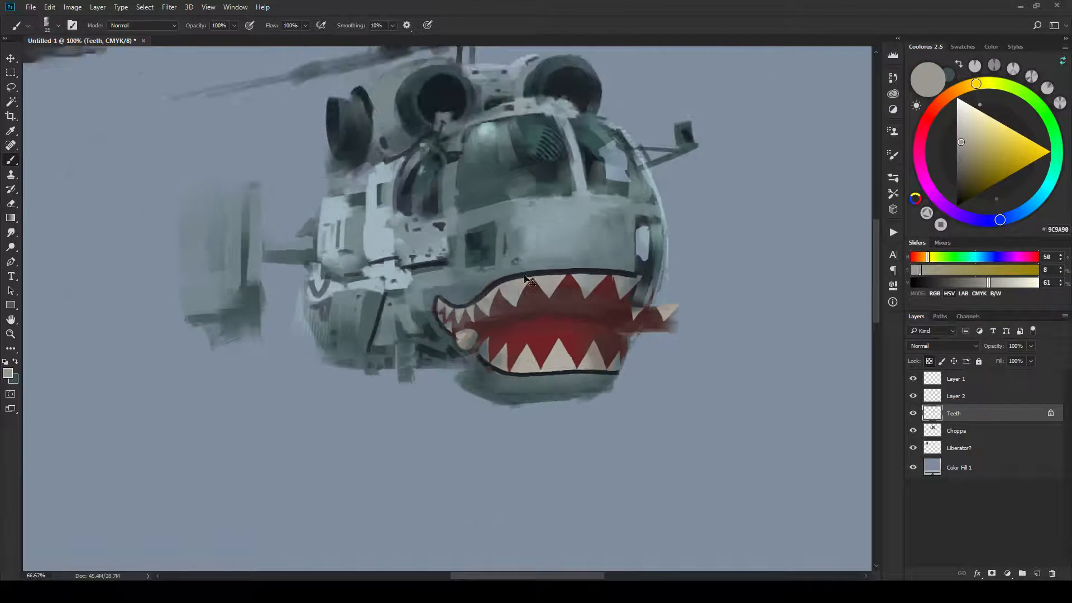
pyautogui.hotkey('ctrl', '-')
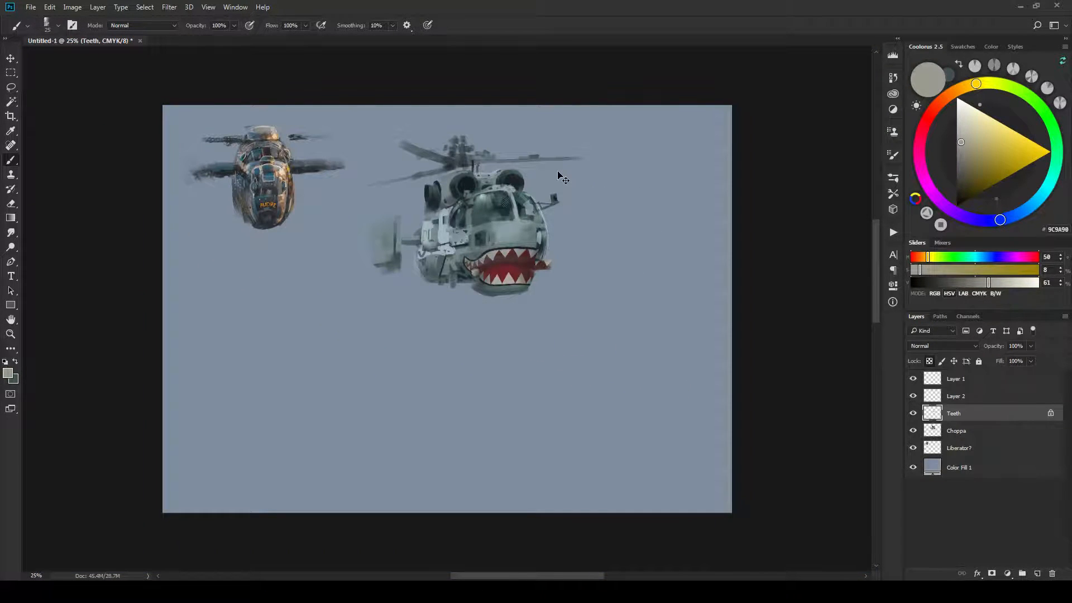
pyautogui.hotkey('ctrl', '-')
pyautogui.hotkey('ctrl', '+')
pyautogui.hotkey('ctrl', '+')
pyautogui.hotkey('ctrl', '+')
pyautogui.hotkey('ctrl', '+')
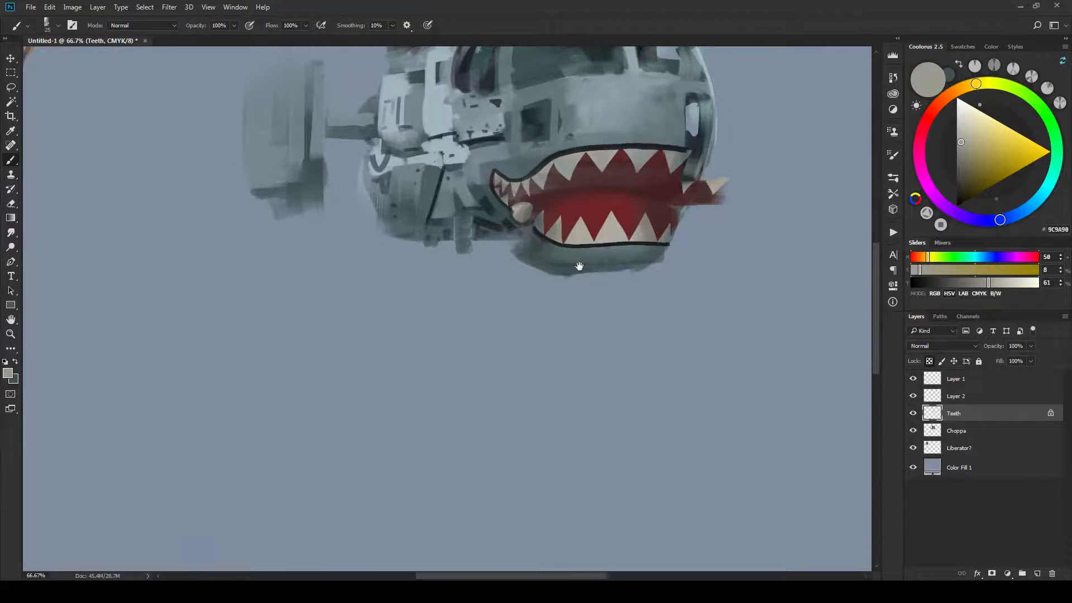
pyautogui.moveTo(580, 266); pyautogui.dragTo(583, 323)
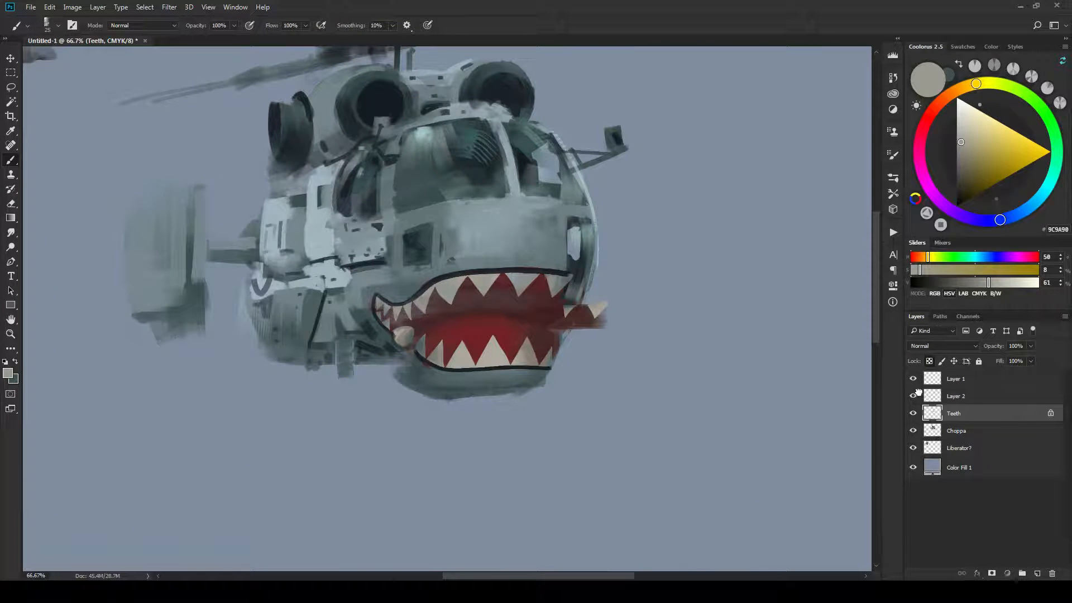
# Toggle Layer 2 off and on to identify the mouth outline, and lock the layer's transparent pixels.
pyautogui.click(918, 396)
pyautogui.click(914, 397)
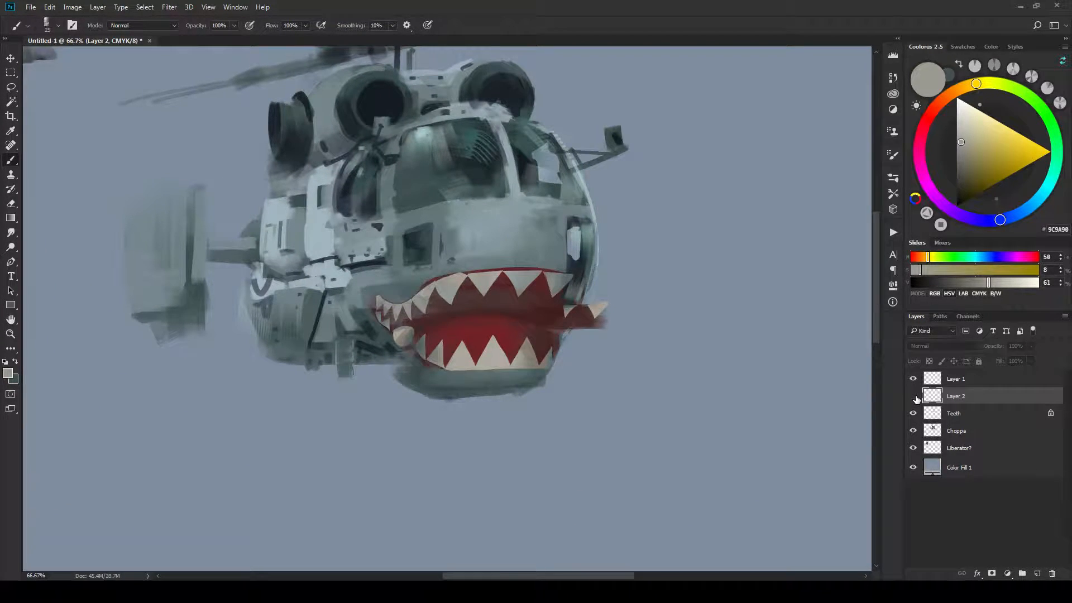
pyautogui.click(914, 397)
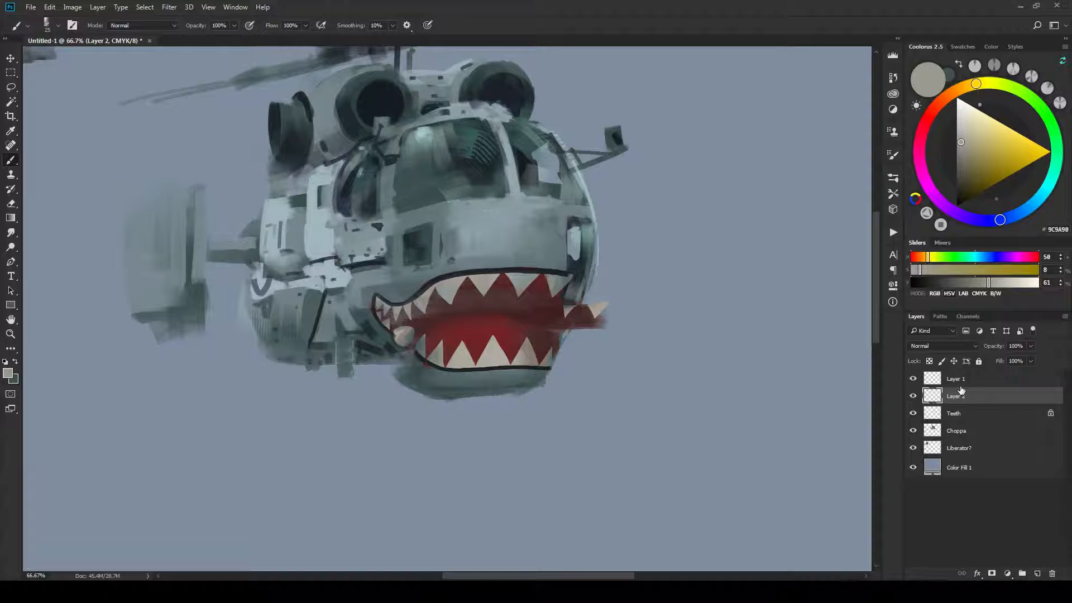
pyautogui.click(929, 361)
# Sample dark blue-grey #222831 from the far side of the fuselage and enlarge the brush to 50.
pyautogui.keyDown('alt'); pyautogui.click(585, 254); pyautogui.keyUp('alt')
pyautogui.press(']')
pyautogui.press(']')
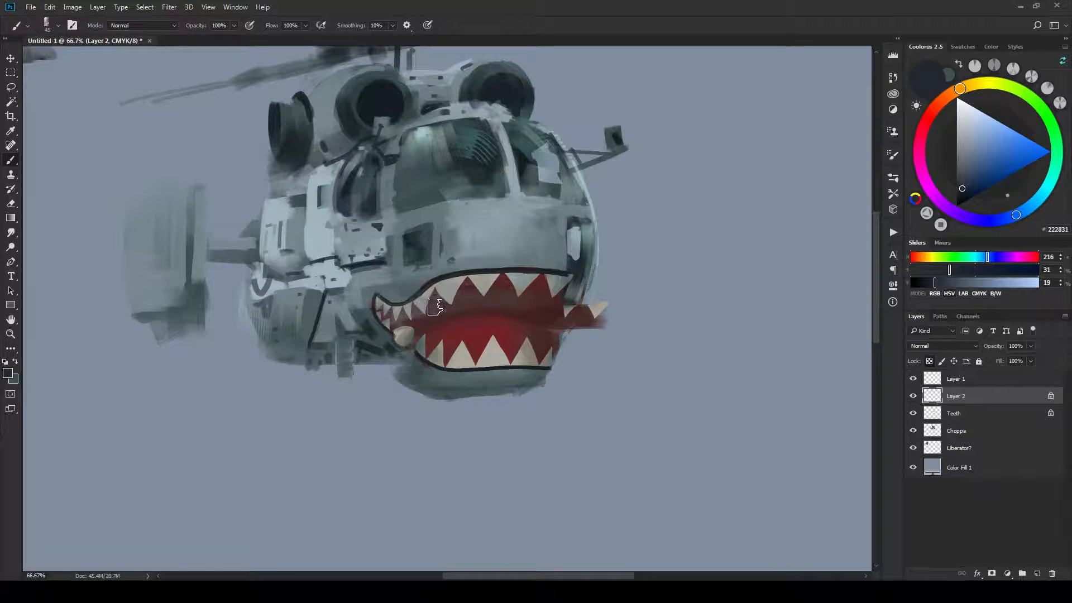
pyautogui.press(']')
pyautogui.press(']')
pyautogui.press(']')
pyautogui.press('[')
# Examine how the outlined shark mouth reads across the whole canvas and up close.
pyautogui.hotkey('ctrl', '-')
pyautogui.hotkey('ctrl', '-')
pyautogui.hotkey('ctrl', '-')
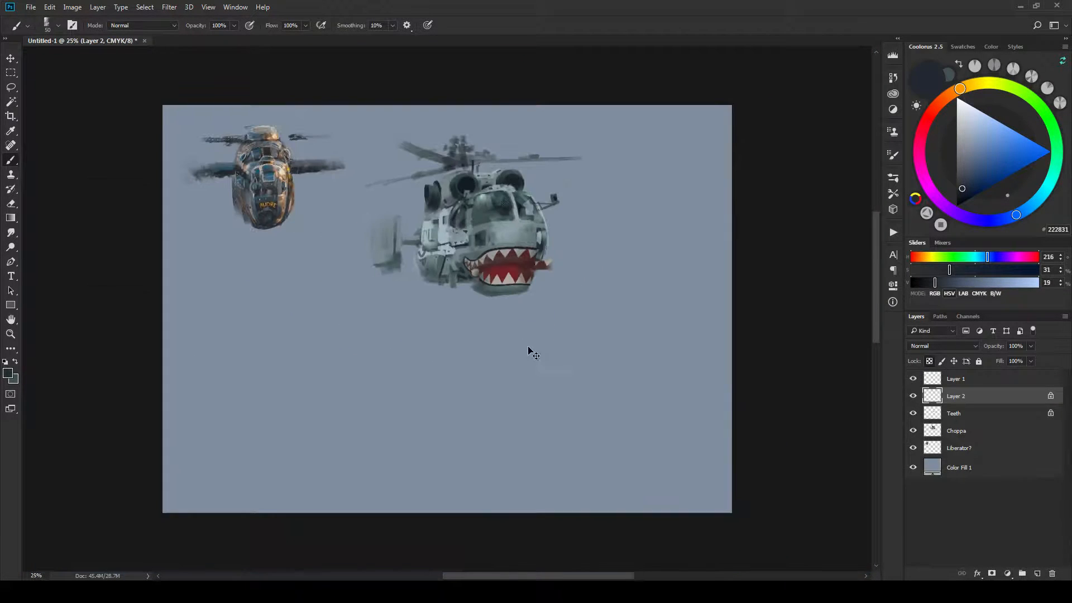
pyautogui.hotkey('ctrl', '-')
pyautogui.hotkey('ctrl', '+')
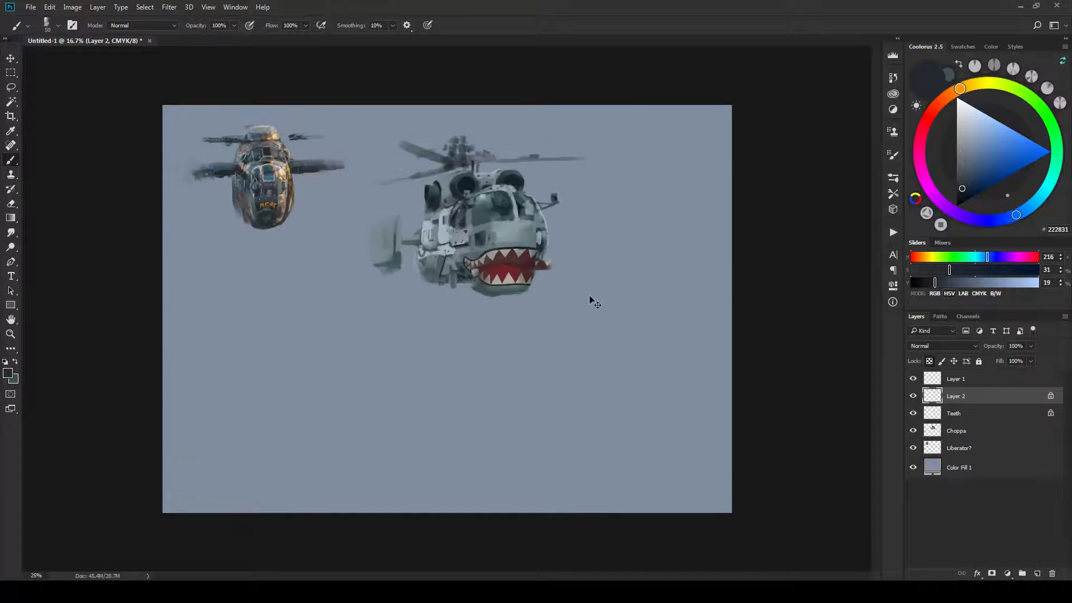
pyautogui.hotkey('ctrl', '+')
pyautogui.hotkey('ctrl', '+')
pyautogui.hotkey('ctrl', '+')
pyautogui.hotkey('ctrl', '+')
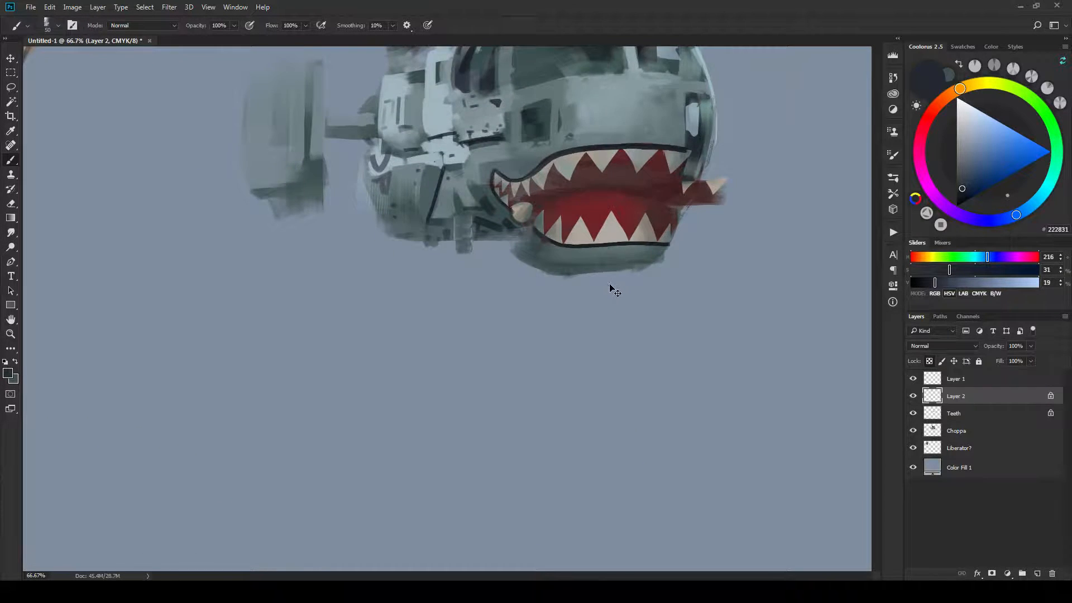
pyautogui.moveTo(631, 222); pyautogui.dragTo(552, 285)
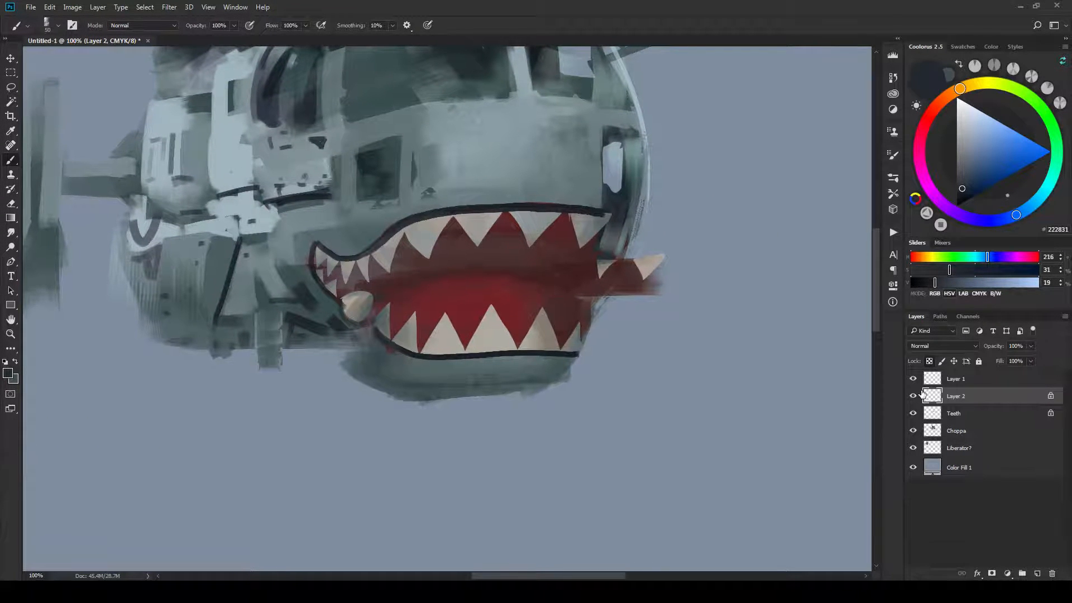
# Make the Choppa layer active and sample dark red #6A2827 from the mouth interior.
pyautogui.click(959, 430)
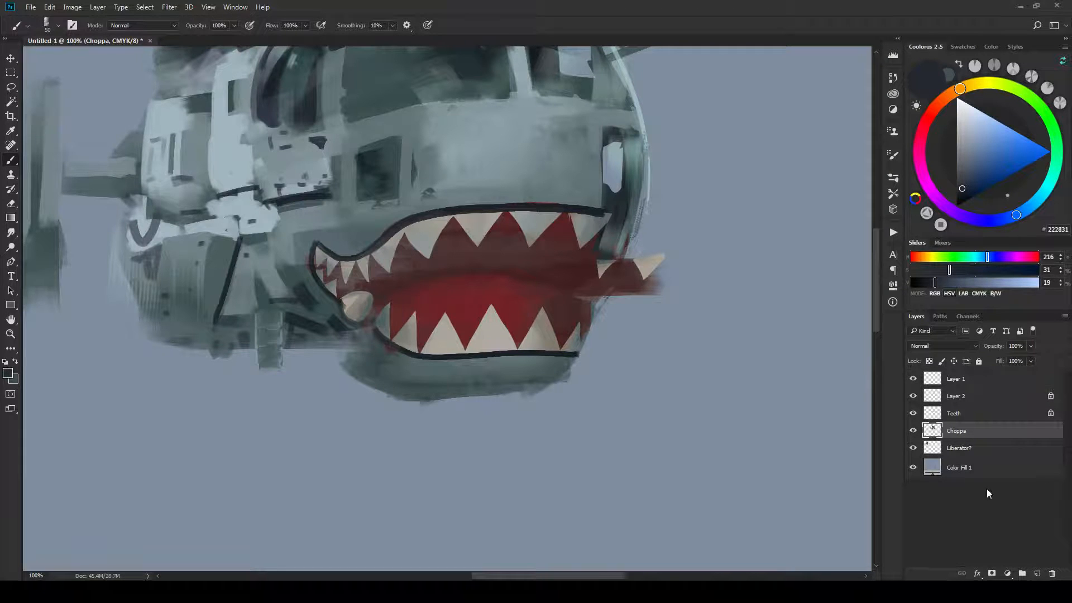
pyautogui.keyDown('alt'); pyautogui.click(501, 287); pyautogui.keyUp('alt')
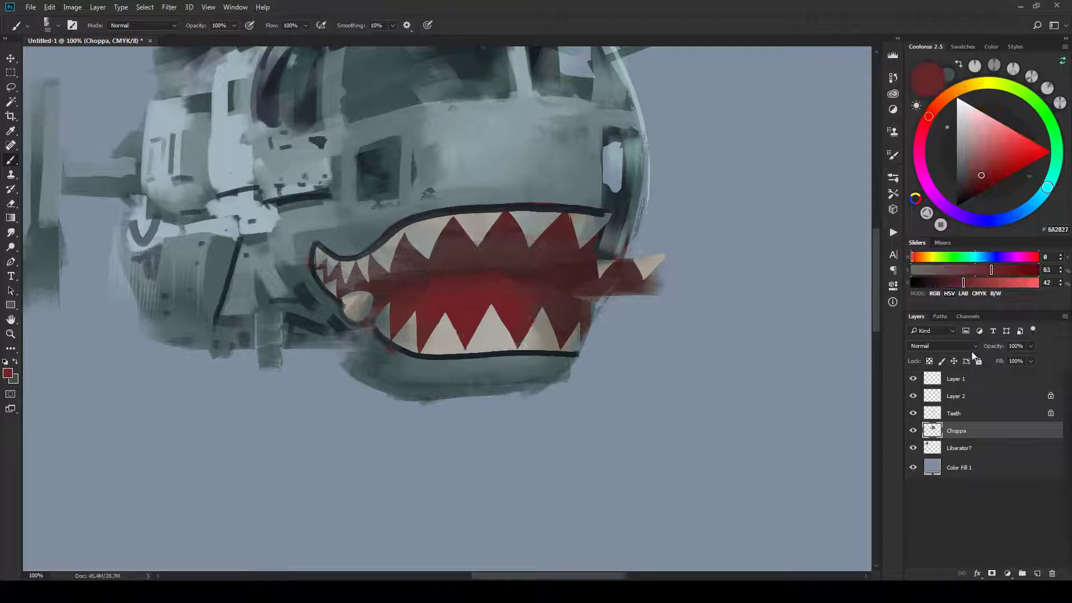
pyautogui.click(949, 346)
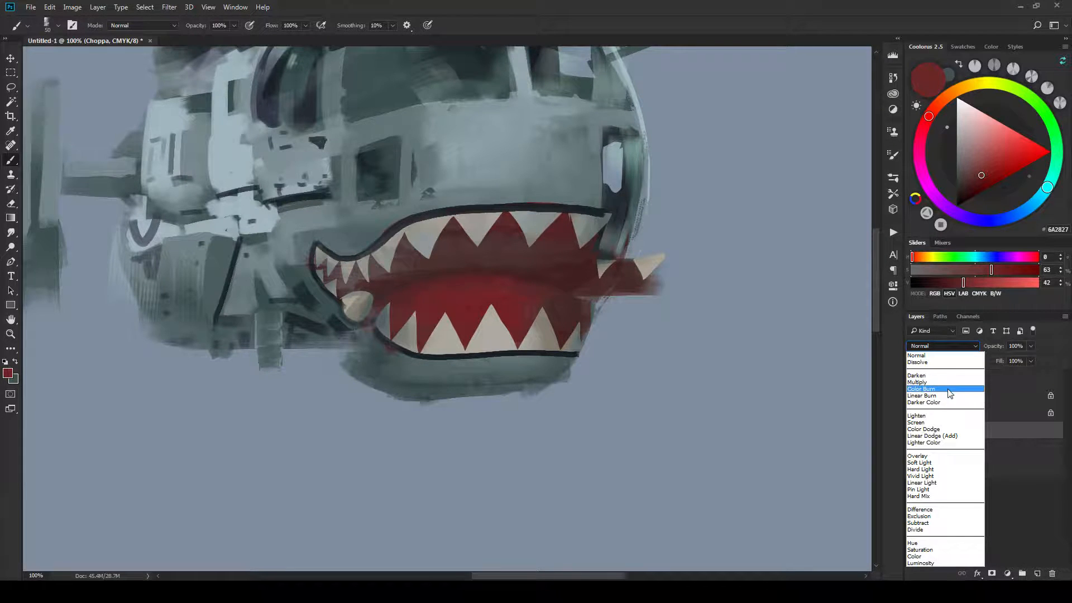
pyautogui.click(926, 382)
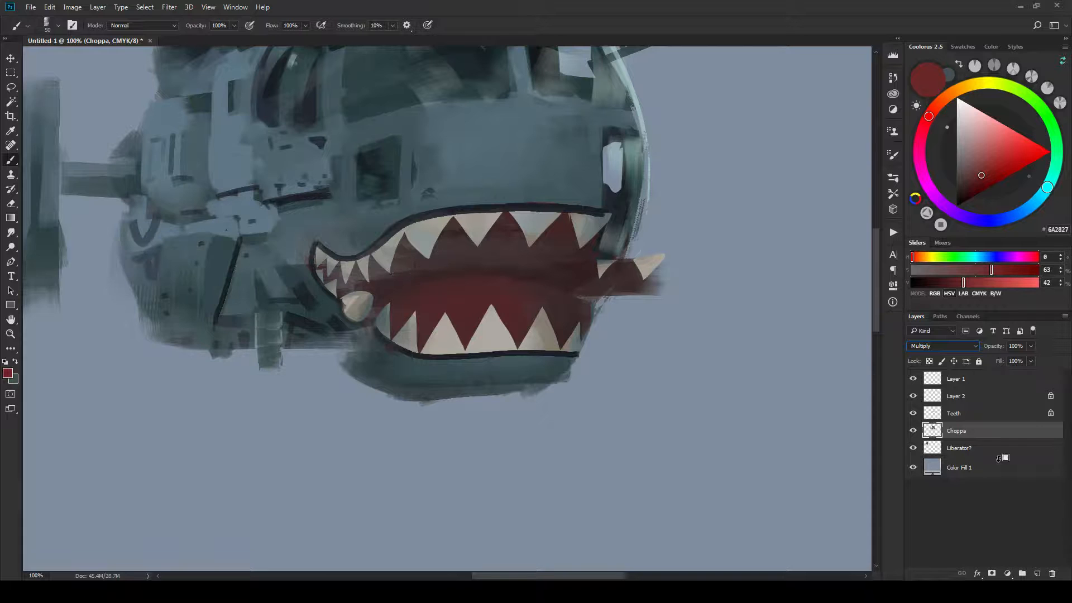
pyautogui.hotkey('ctrl', 'z')
# Add a Multiply layer above Choppa and deepen the upper part of the mouth interior with #6A2827 strokes.
pyautogui.click(1037, 573)
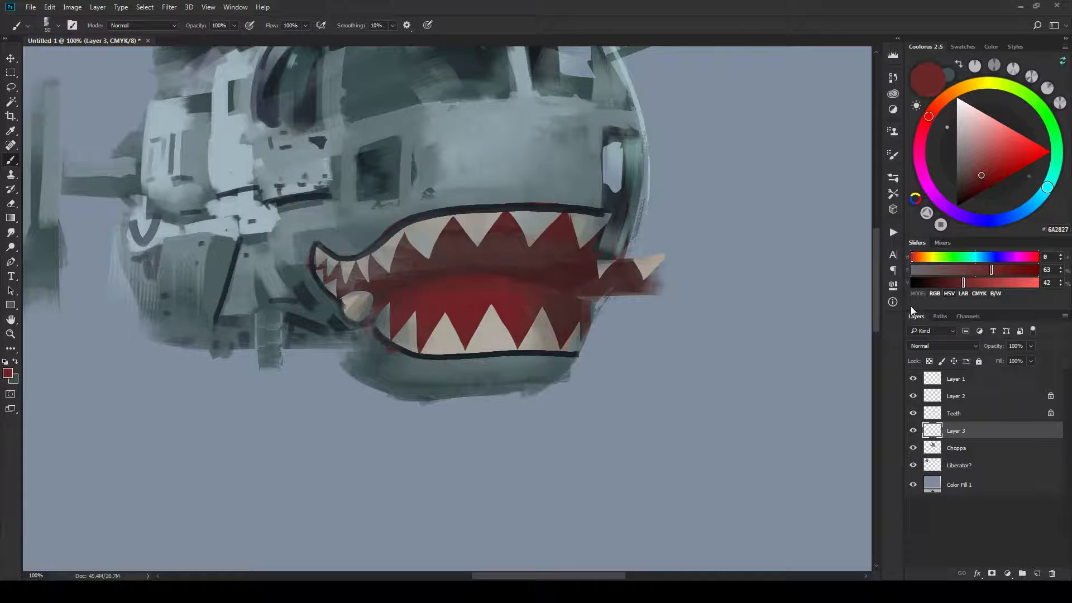
pyautogui.click(942, 345)
pyautogui.click(931, 382)
pyautogui.moveTo(394, 277); pyautogui.dragTo(563, 262)
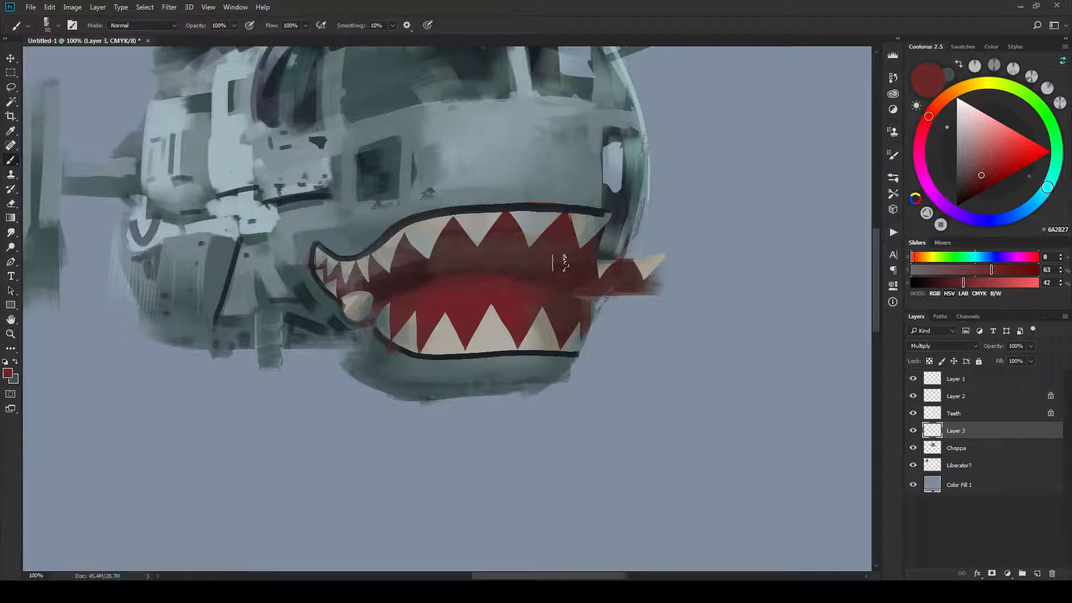
pyautogui.moveTo(438, 269); pyautogui.dragTo(575, 275)
pyautogui.moveTo(432, 248); pyautogui.dragTo(527, 241)
pyautogui.moveTo(454, 232)
pyautogui.mouseDown()
pyautogui.moveTo(519, 221)
pyautogui.moveTo(587, 243)
pyautogui.mouseUp()
# Lighten the brush colour to #BF4947 and tint the gaps between the small corner teeth and the protruding red end.
pyautogui.click(1000, 151)
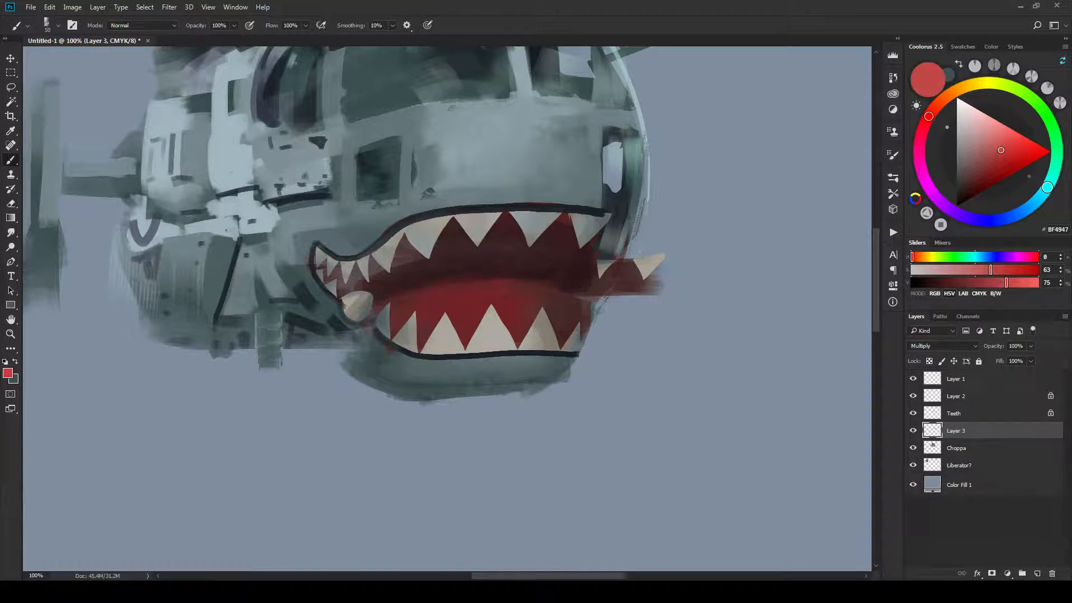
pyautogui.press('[')
pyautogui.moveTo(401, 245); pyautogui.dragTo(371, 251)
pyautogui.press(']')
pyautogui.moveTo(340, 277); pyautogui.dragTo(405, 254)
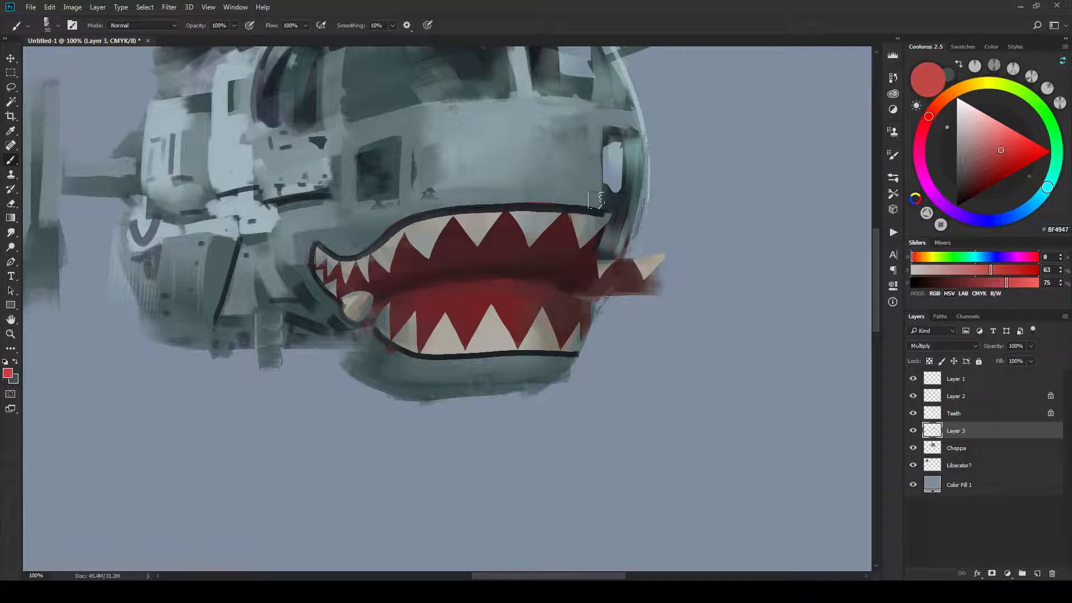
pyautogui.moveTo(593, 287); pyautogui.dragTo(630, 288)
# Set the brush to muted red #853F3D and shade the mouth interior where it meets the protruding end.
pyautogui.press('[')
pyautogui.press('[')
pyautogui.press('[')
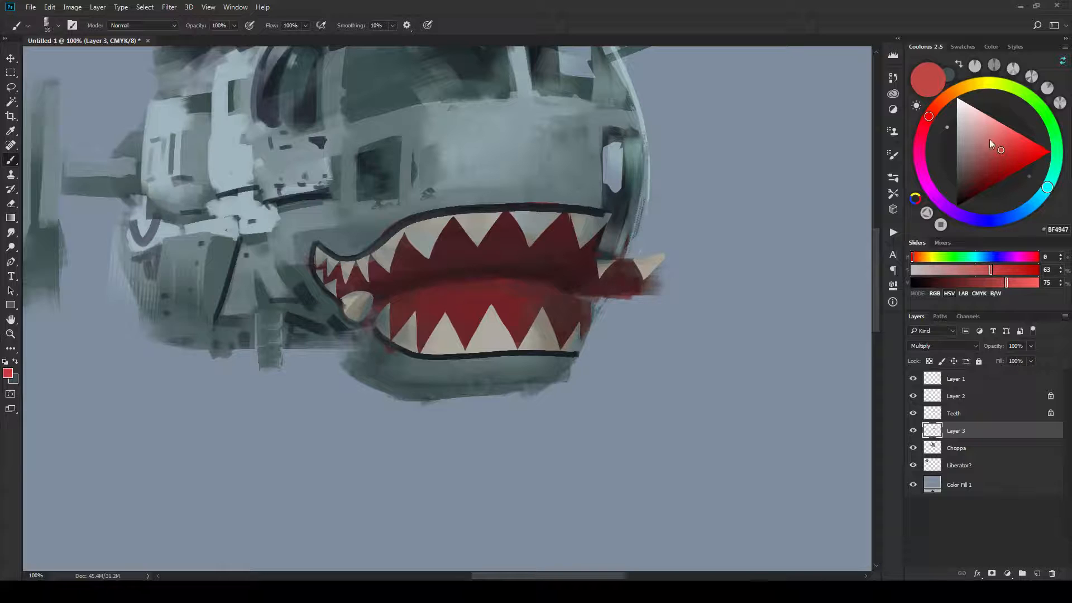
pyautogui.click(983, 165)
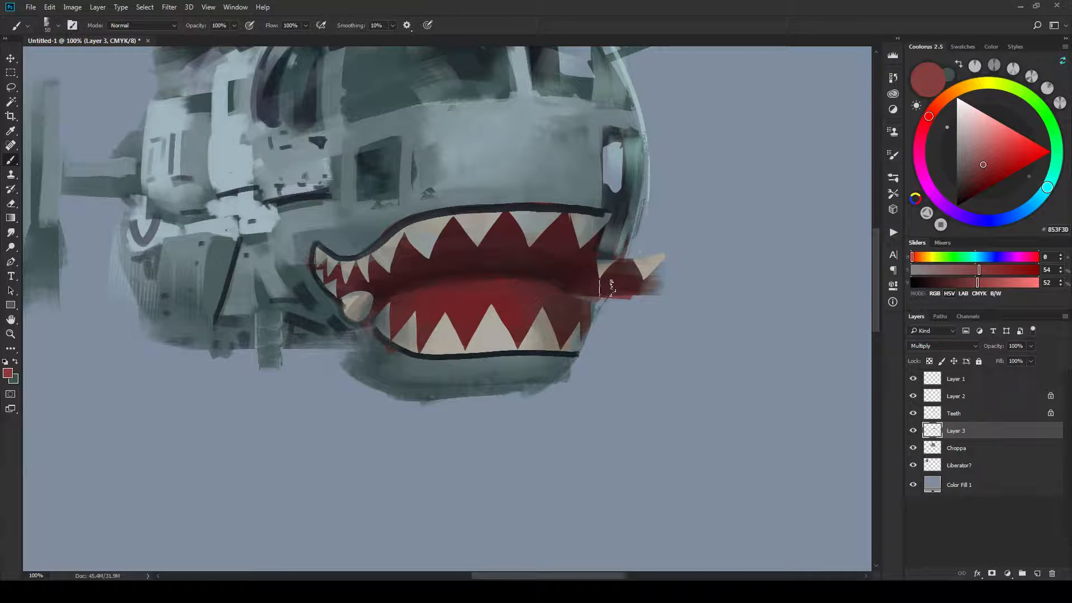
pyautogui.click(602, 295)
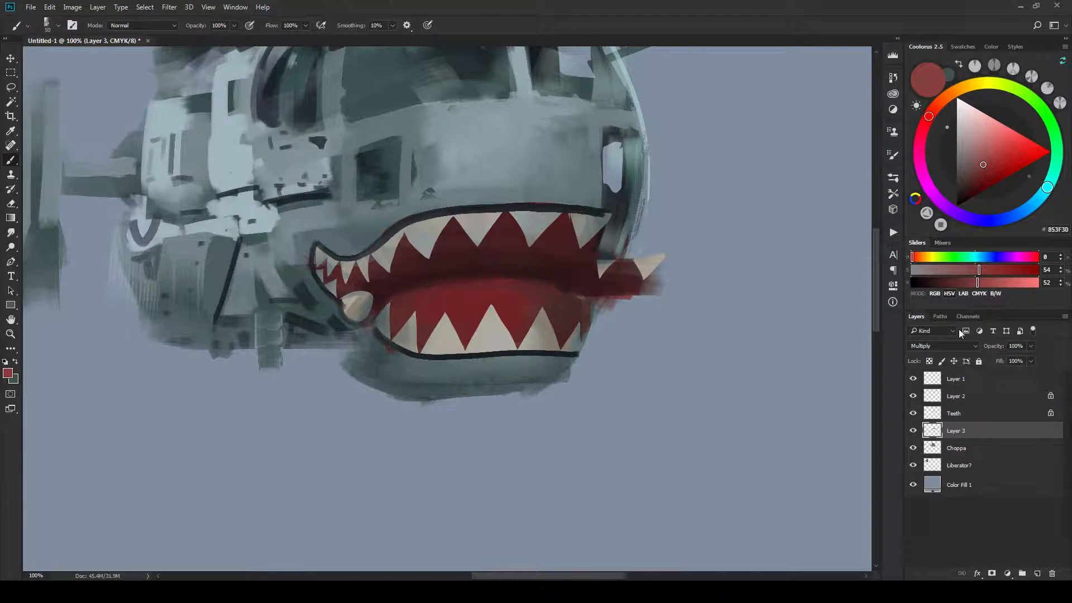
# Add a Normal layer above Layer 3 and brighten the lower mouth interior behind the lower teeth with saturated red #8E181E.
pyautogui.click(1037, 573)
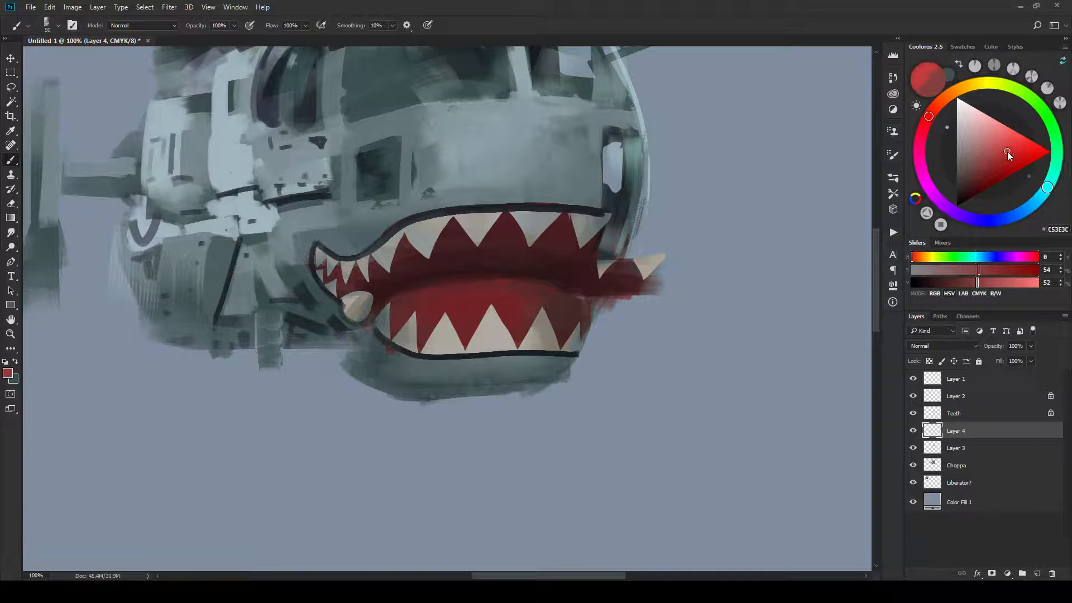
pyautogui.click(988, 155)
pyautogui.moveTo(991, 156)
pyautogui.mouseDown()
pyautogui.moveTo(1014, 163)
pyautogui.moveTo(1000, 166)
pyautogui.mouseUp()
pyautogui.moveTo(928, 116); pyautogui.dragTo(926, 121)
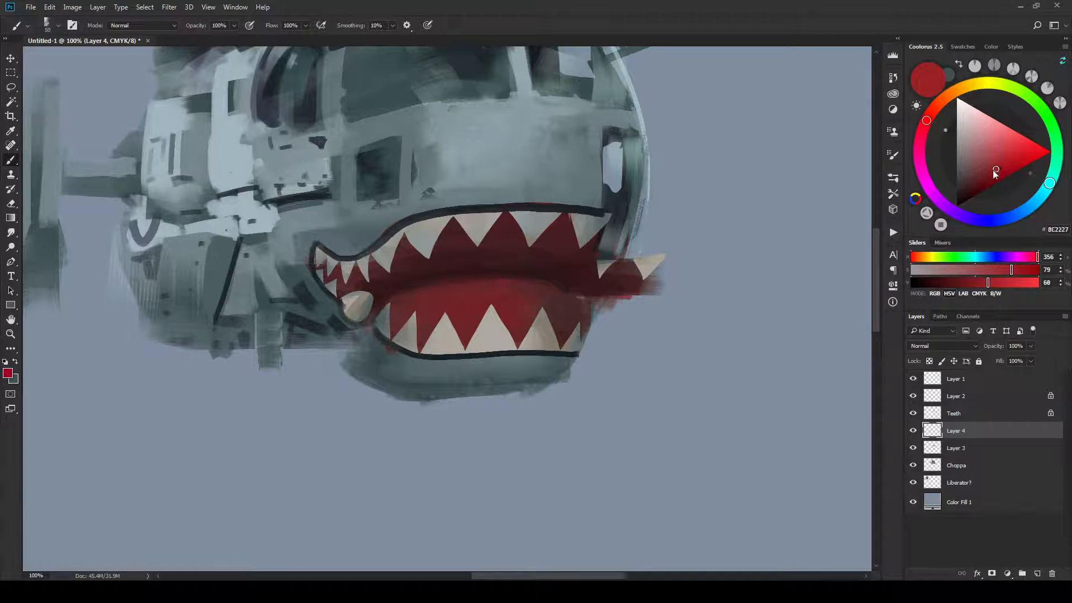
pyautogui.moveTo(994, 174); pyautogui.dragTo(999, 176)
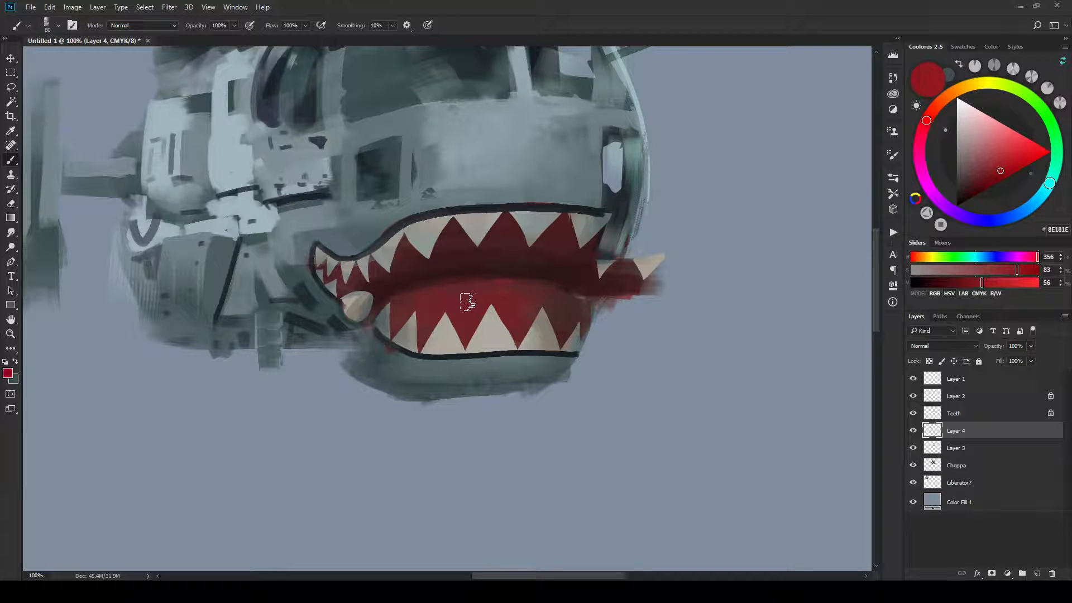
pyautogui.press(']')
pyautogui.press(']')
pyautogui.press(']')
pyautogui.moveTo(523, 302); pyautogui.dragTo(524, 284)
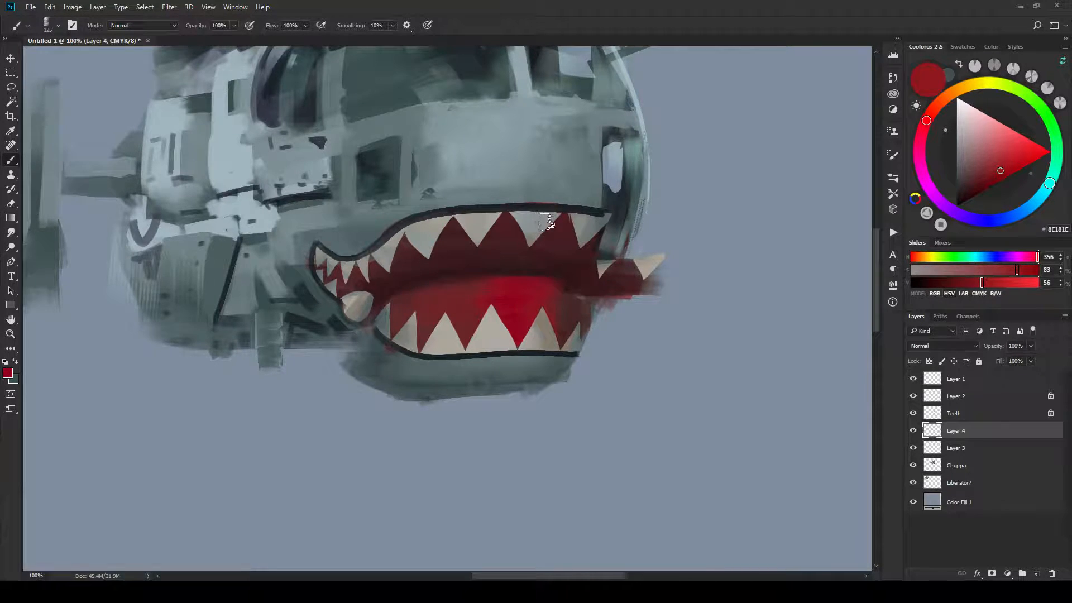
# Reduce the brush size and extend the protruding red end outward beyond its tooth with #8E181E.
pyautogui.press('[')
pyautogui.press('[')
pyautogui.press('[')
pyautogui.press('[')
pyautogui.press('[')
pyautogui.press('[')
pyautogui.press('[')
pyautogui.moveTo(658, 277); pyautogui.dragTo(673, 278)
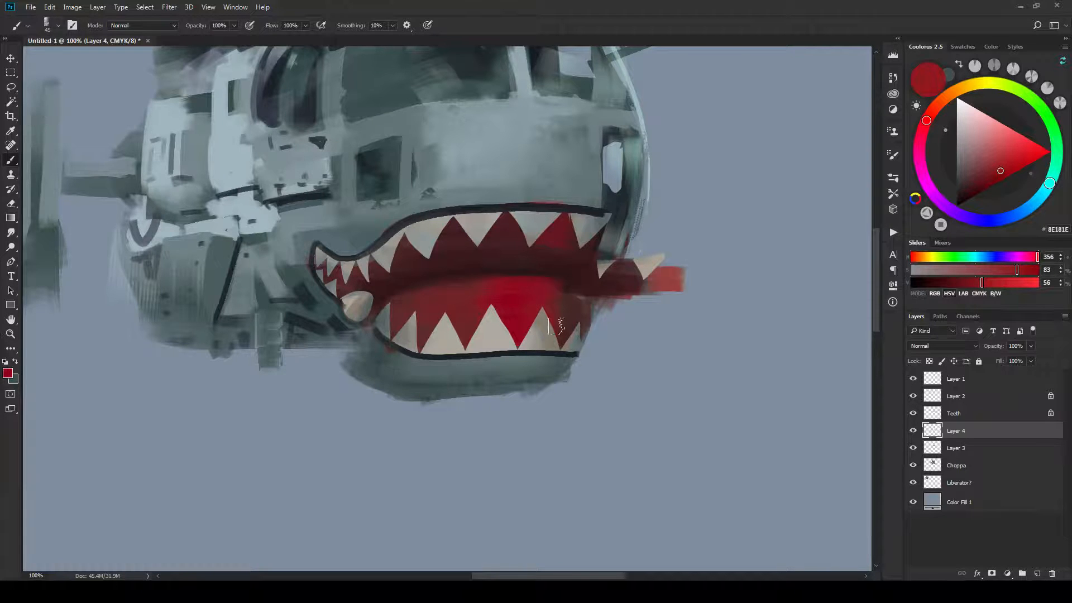
# Examine the brightened red mouth on the whole canvas, comparing the helicopter with the bomber.
pyautogui.hotkey('ctrl', '-')
pyautogui.hotkey('ctrl', '-')
pyautogui.hotkey('ctrl', '-')
pyautogui.hotkey('ctrl', '-')
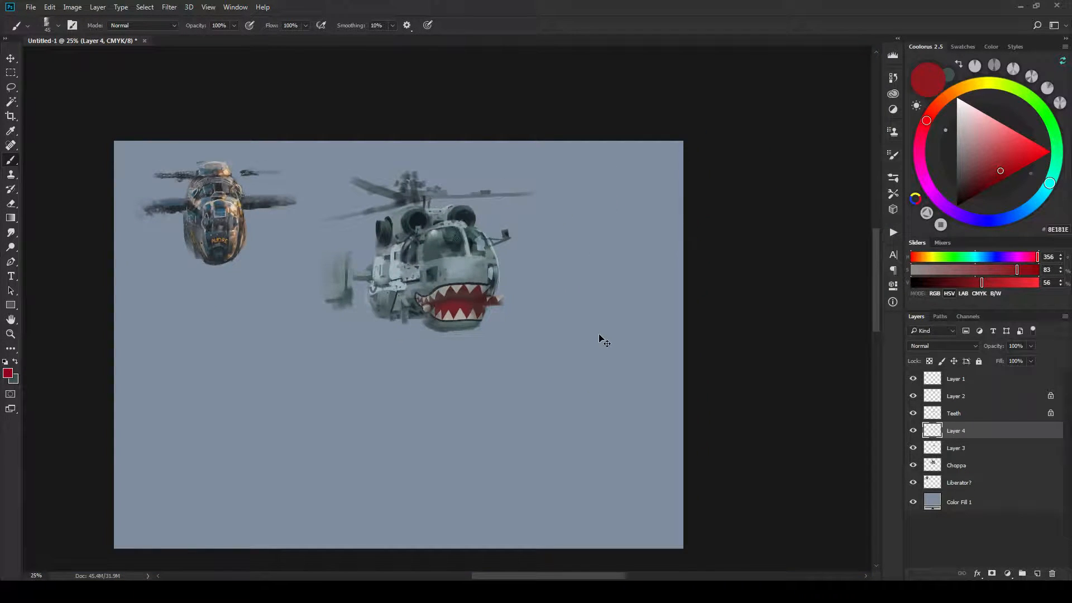
pyautogui.hotkey('ctrl', '-')
pyautogui.hotkey('ctrl', '+')
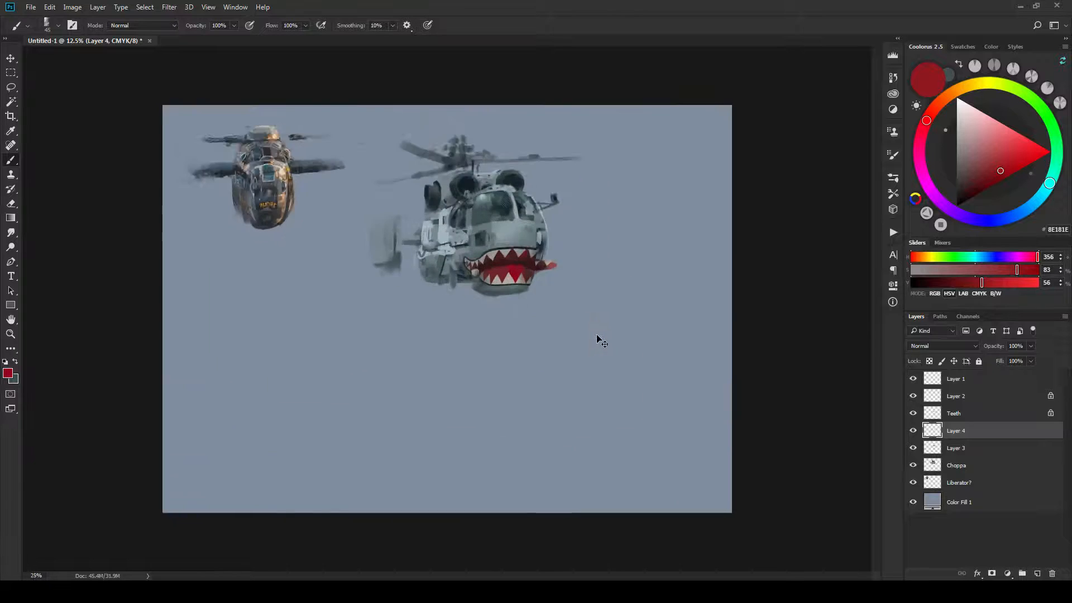
pyautogui.hotkey('ctrl', '+')
pyautogui.hotkey('ctrl', '+')
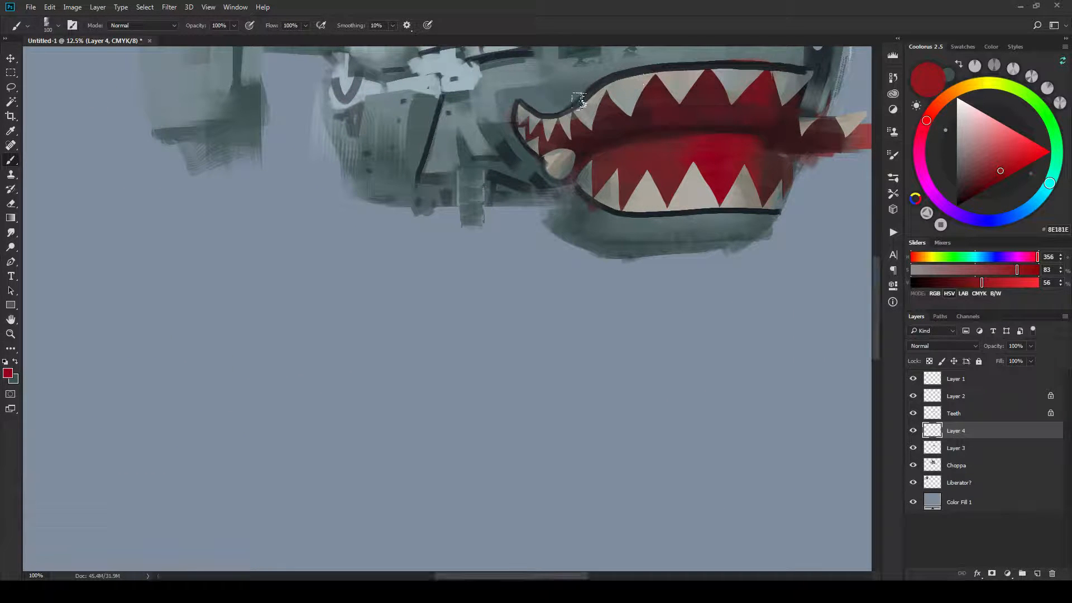
pyautogui.hotkey('ctrl', '-')
pyautogui.hotkey('ctrl', '-')
pyautogui.hotkey('ctrl', '-')
pyautogui.hotkey('ctrl', '-')
pyautogui.hotkey('ctrl', '-')
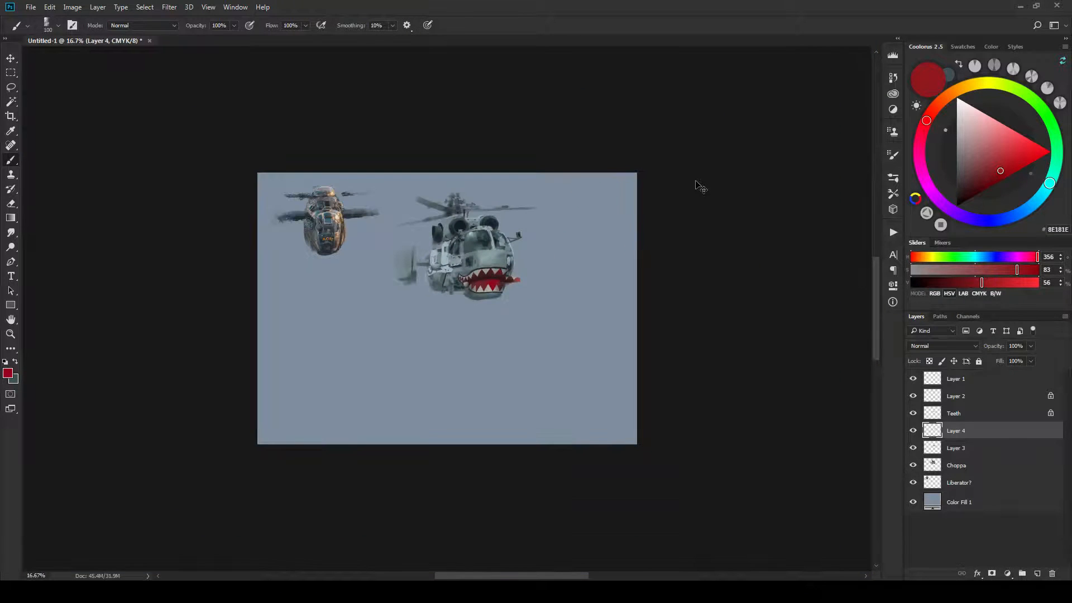
pyautogui.scroll(4, 701, 187)
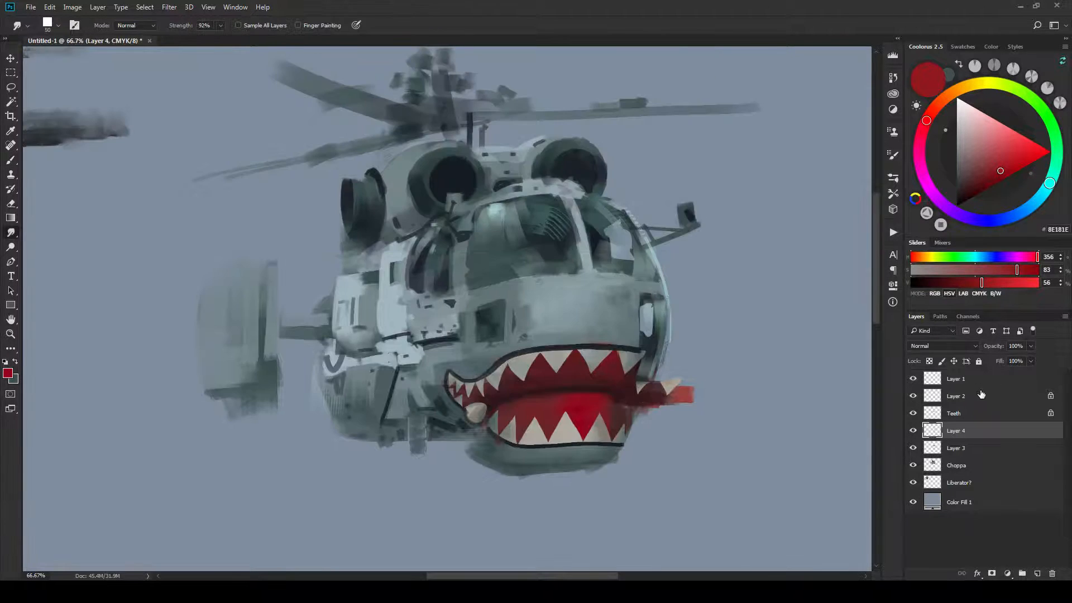
# Select Layer 2 and toggle Layer 1 and Layer 2 off and on to identify what each contains.
pyautogui.click(949, 396)
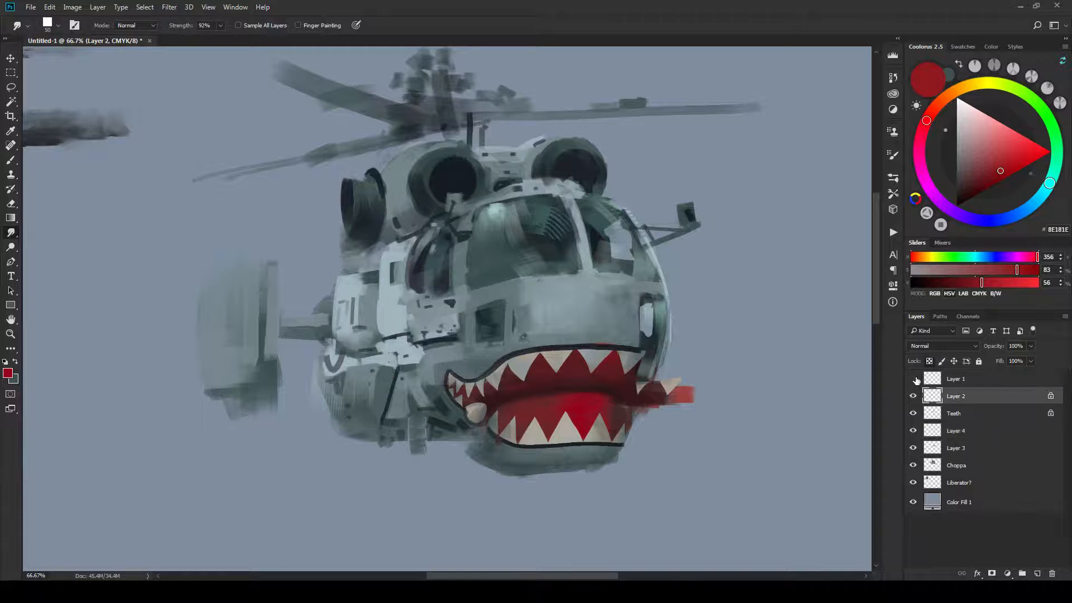
pyautogui.click(913, 379)
pyautogui.click(913, 396)
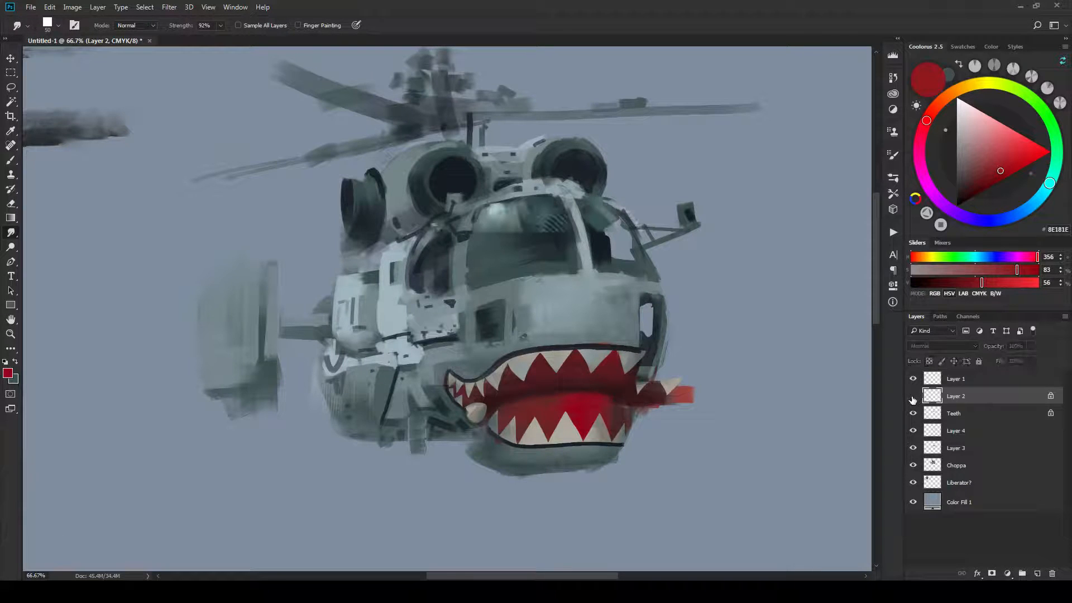
pyautogui.click(913, 397)
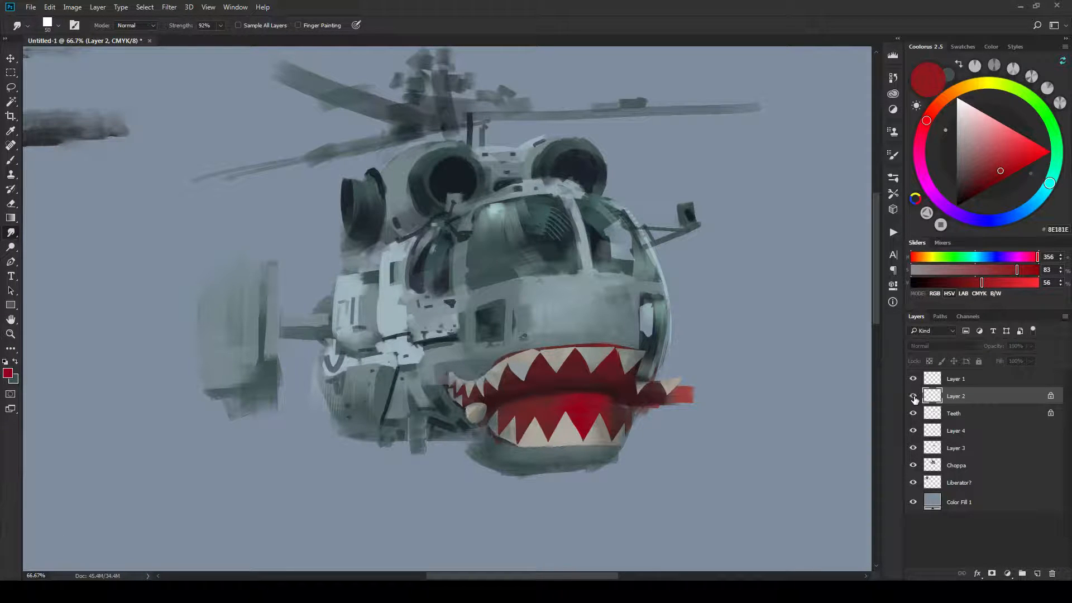
pyautogui.click(913, 396)
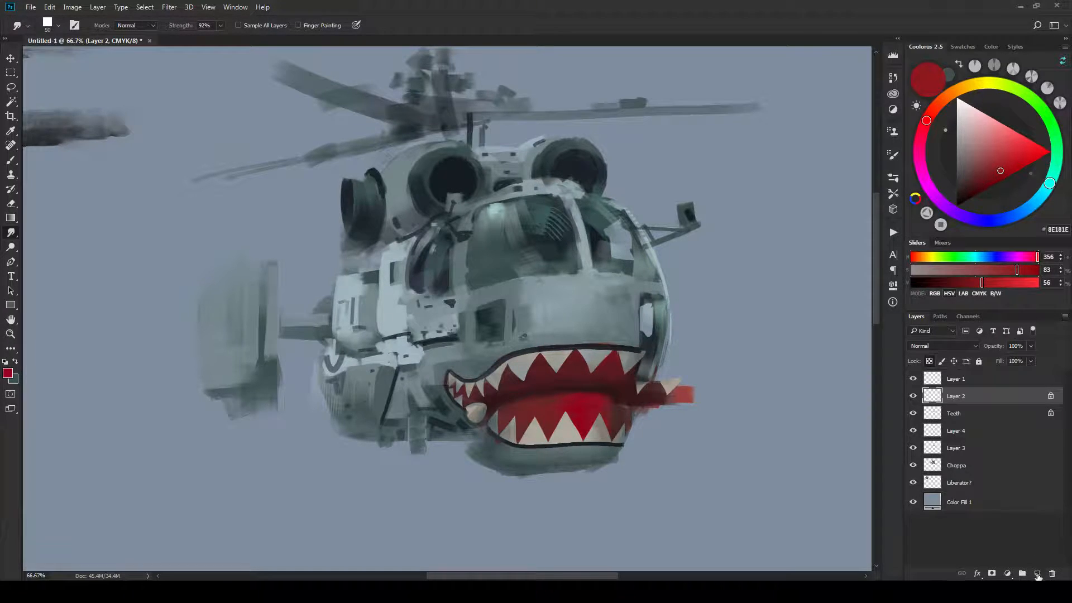
# Add a layer above Layer 2 and paint orange #A36513 accents above the upper lip and beside the side cockpit window.
pyautogui.click(1037, 575)
pyautogui.press('b')
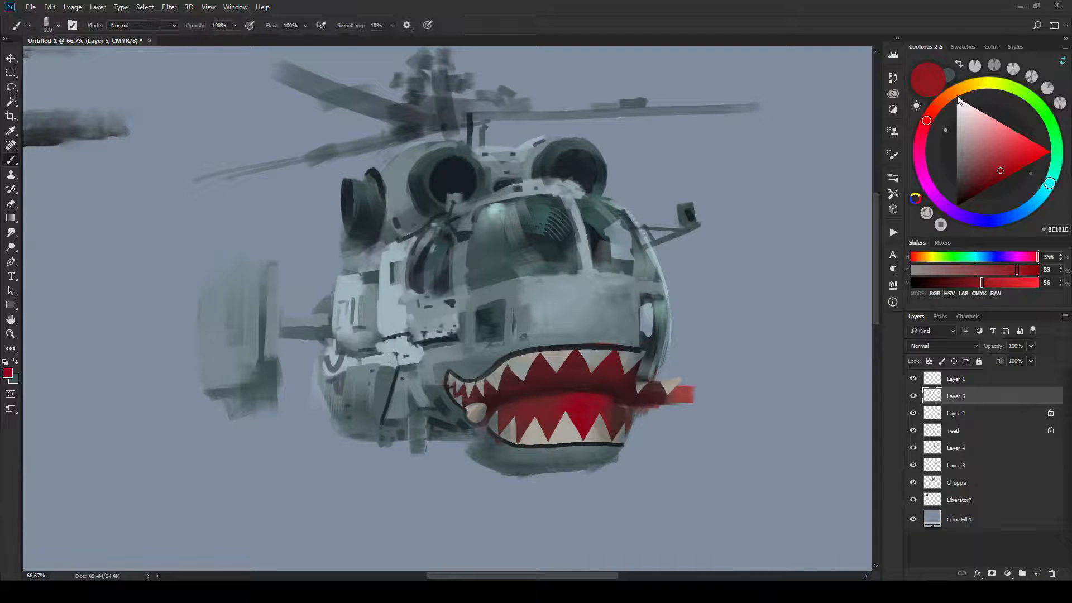
pyautogui.click(958, 93)
pyautogui.click(1005, 168)
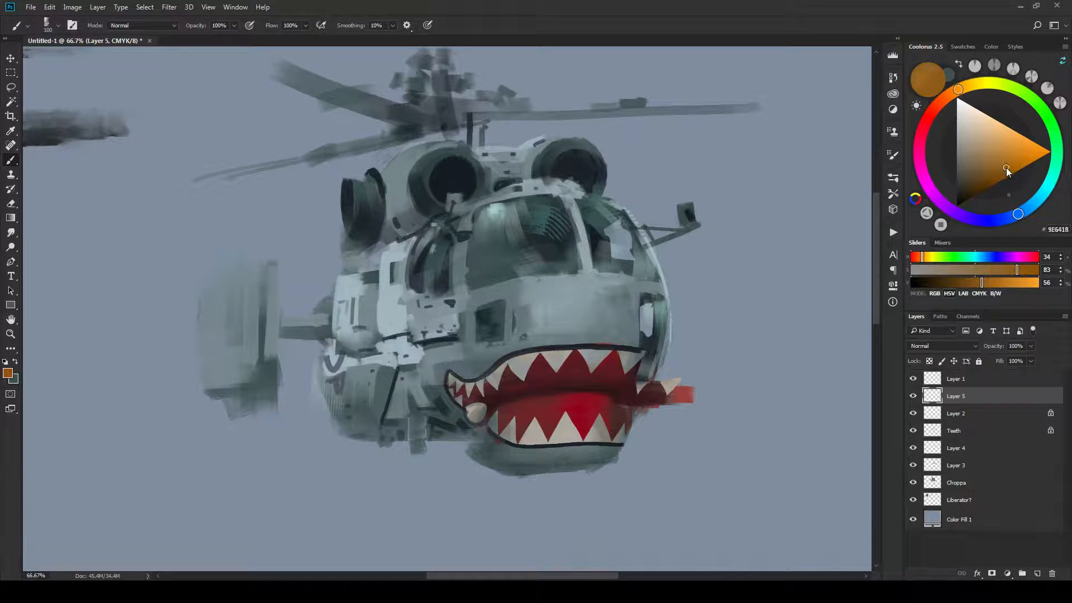
pyautogui.moveTo(1006, 168); pyautogui.dragTo(1010, 167)
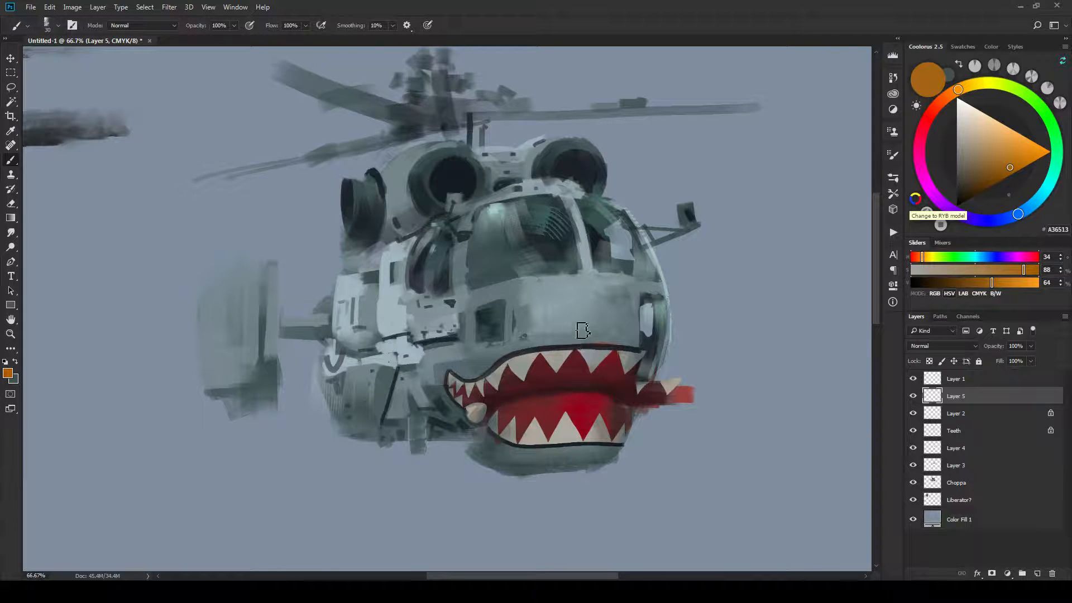
pyautogui.moveTo(583, 328); pyautogui.dragTo(585, 352)
pyautogui.hotkey('ctrl', 'z')
pyautogui.moveTo(475, 259)
pyautogui.mouseDown()
pyautogui.moveTo(476, 281)
pyautogui.moveTo(448, 288)
pyautogui.mouseUp()
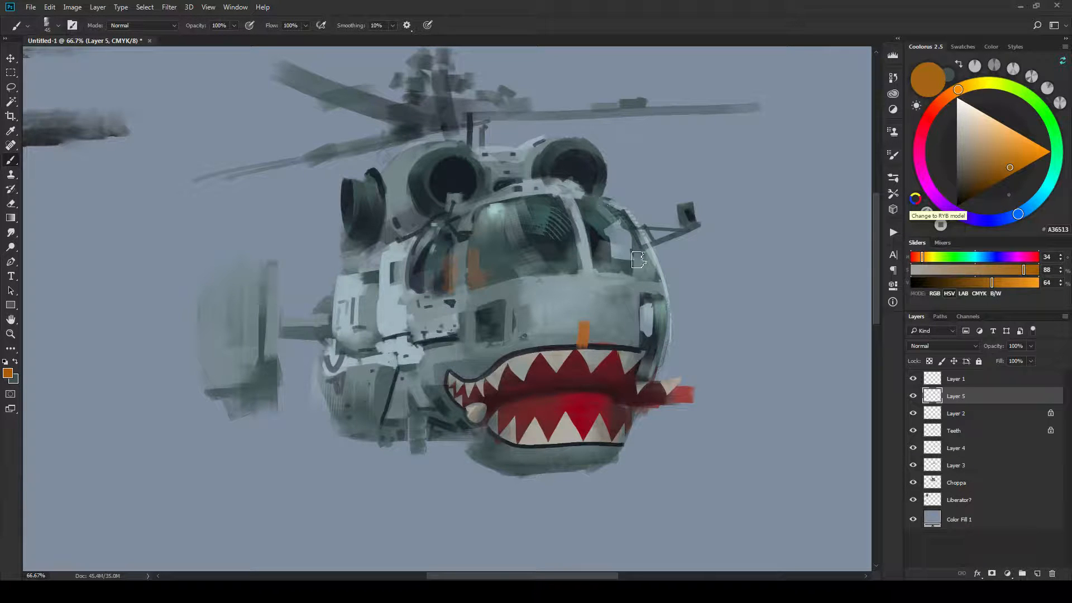
# Paint darker orange #6D4612 accents low in the front cockpit windows, and deepen the patch in the main windscreen with #4F320C.
pyautogui.click(990, 179)
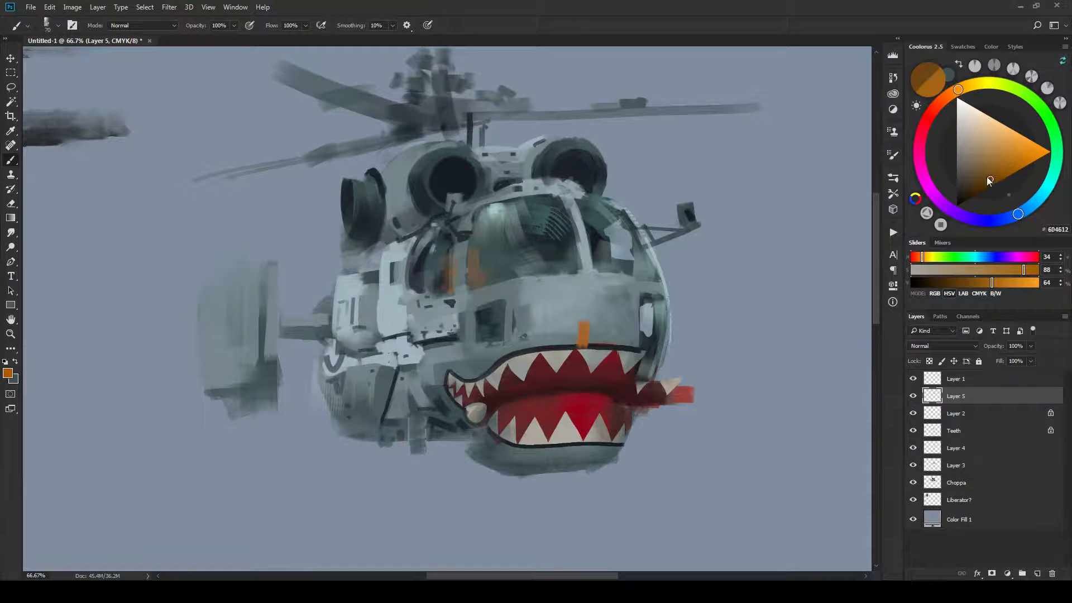
pyautogui.press('[')
pyautogui.press('[')
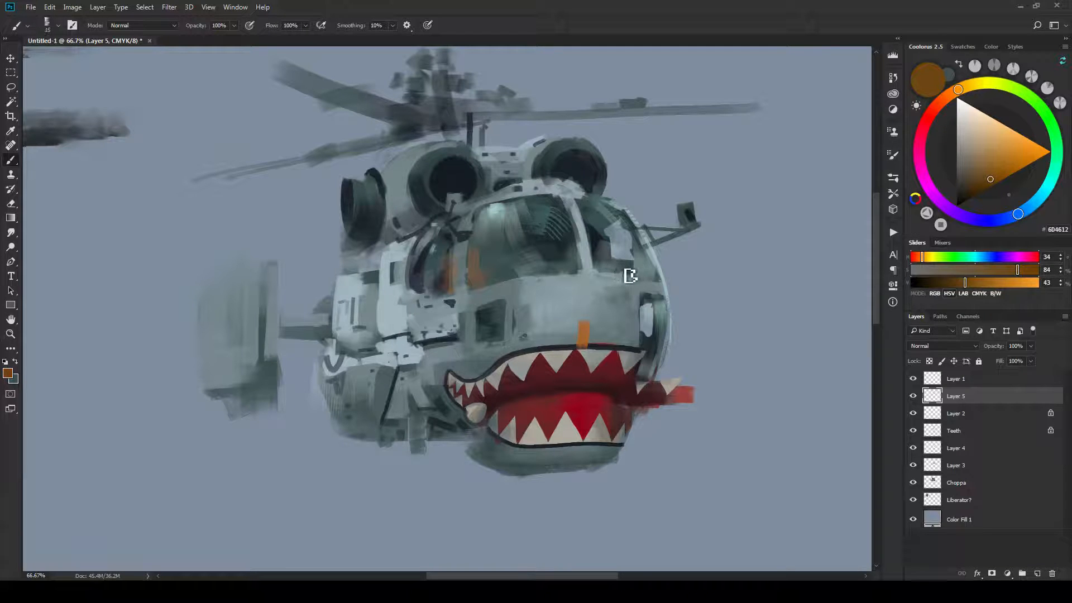
pyautogui.moveTo(620, 270); pyautogui.dragTo(605, 269)
pyautogui.press(']')
pyautogui.click(981, 186)
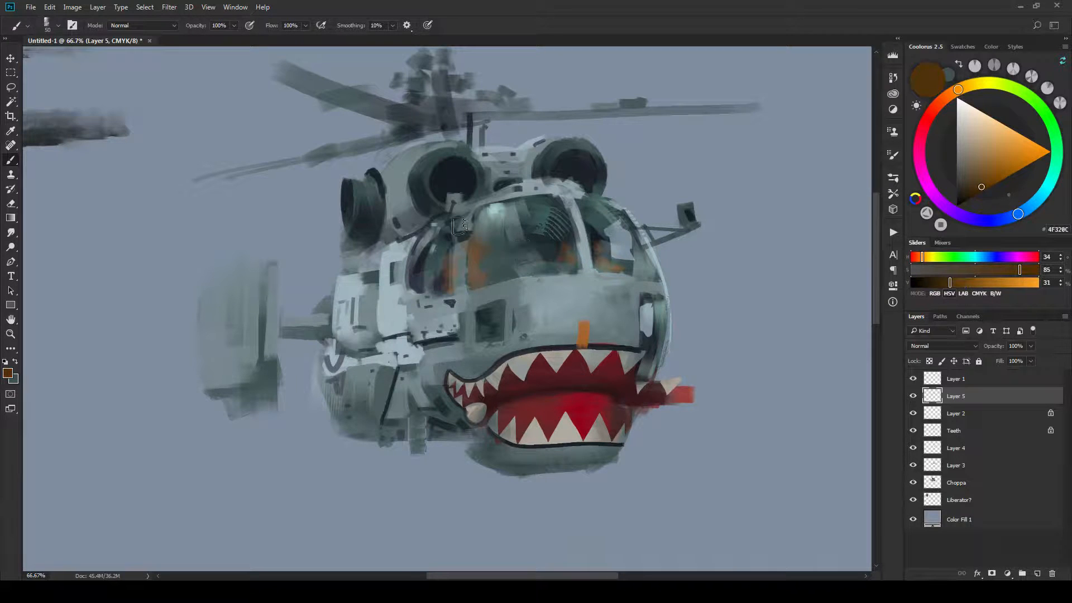
pyautogui.moveTo(492, 243)
pyautogui.mouseDown()
pyautogui.moveTo(490, 234)
pyautogui.moveTo(491, 259)
pyautogui.mouseUp()
# Examine the orange window accents on the whole canvas, comparing the helicopter with the bomber.
pyautogui.hotkey('ctrl', '-')
pyautogui.hotkey('ctrl', '-')
pyautogui.hotkey('ctrl', '-')
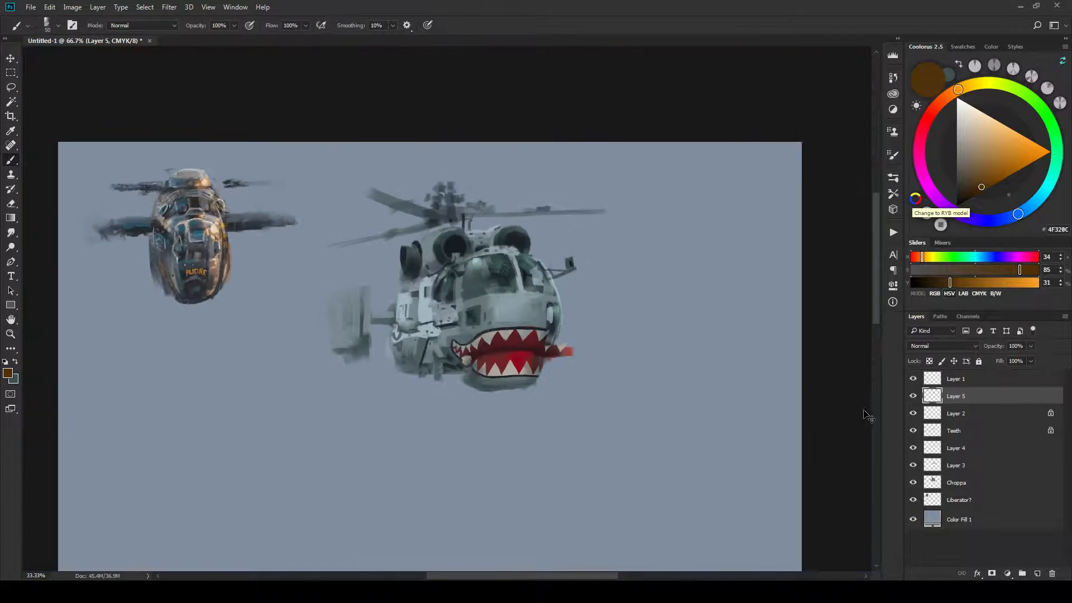
pyautogui.hotkey('ctrl', '-')
pyautogui.hotkey('ctrl', '+')
pyautogui.hotkey('ctrl', '+')
pyautogui.hotkey('ctrl', '+')
pyautogui.hotkey('ctrl', '+')
pyautogui.hotkey('ctrl', '+')
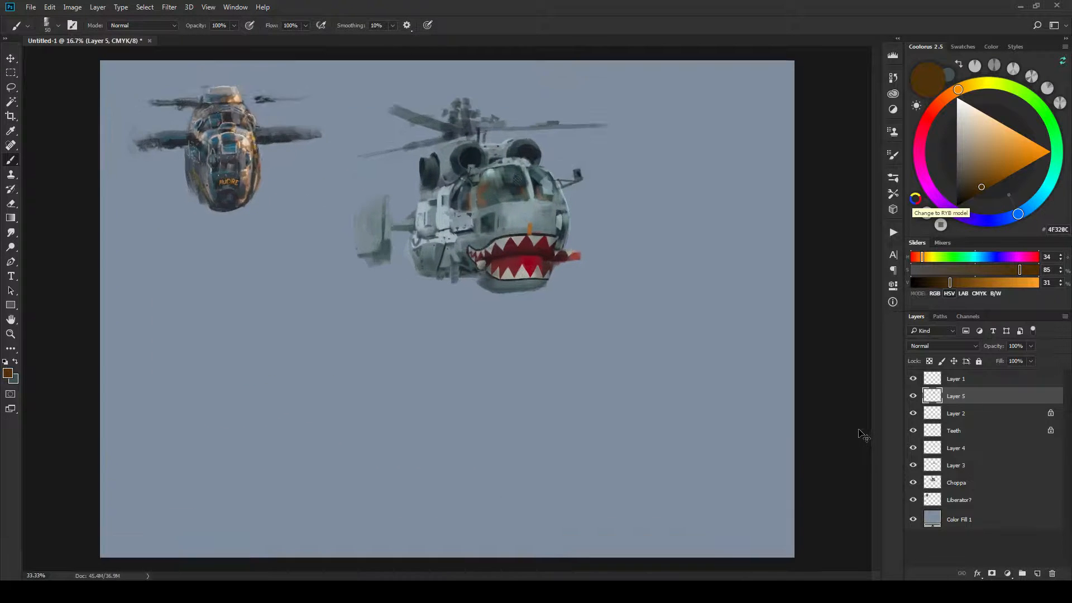
pyautogui.moveTo(666, 220); pyautogui.dragTo(699, 285)
# Touch up the orange mark above the upper lip with #BA7D3C and outline the nose panel with thin lines in the same colour.
pyautogui.click(1003, 156)
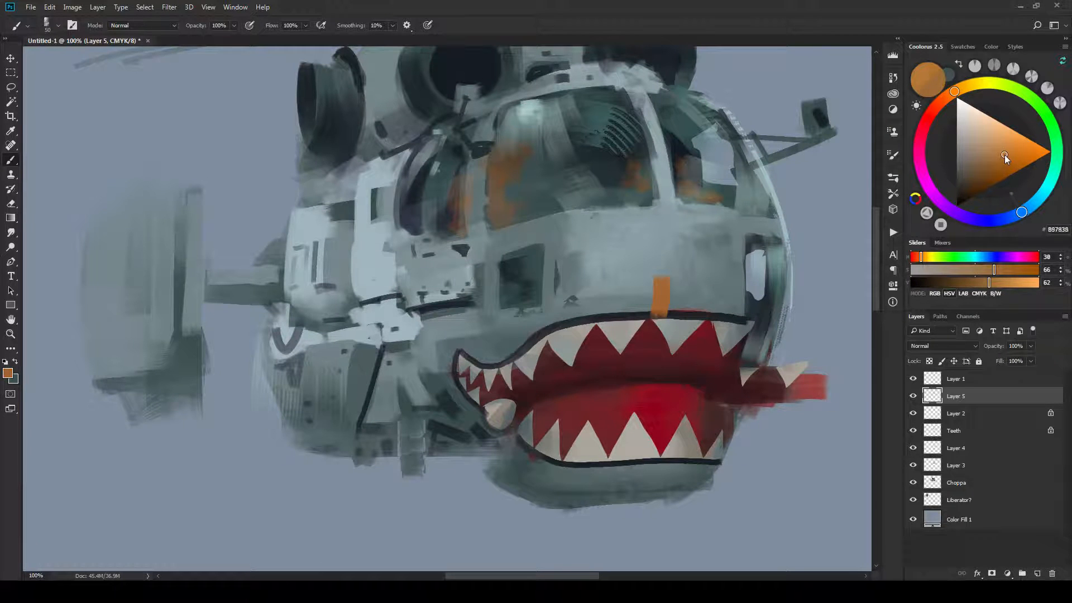
pyautogui.moveTo(1003, 156); pyautogui.dragTo(1002, 153)
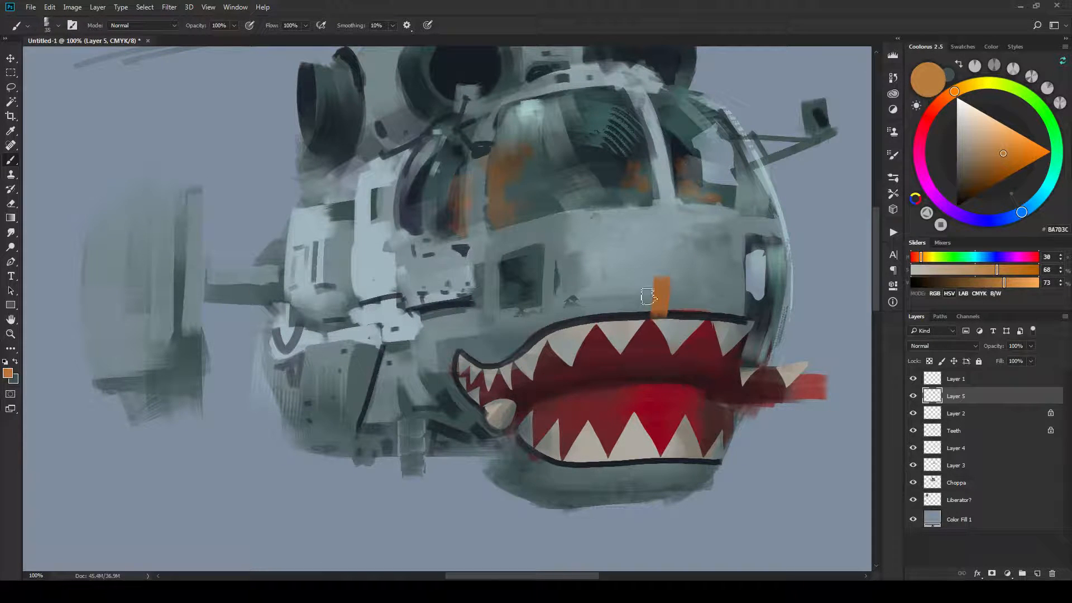
pyautogui.moveTo(663, 284); pyautogui.dragTo(667, 298)
pyautogui.press('[')
pyautogui.press('[')
pyautogui.moveTo(586, 322); pyautogui.dragTo(593, 245)
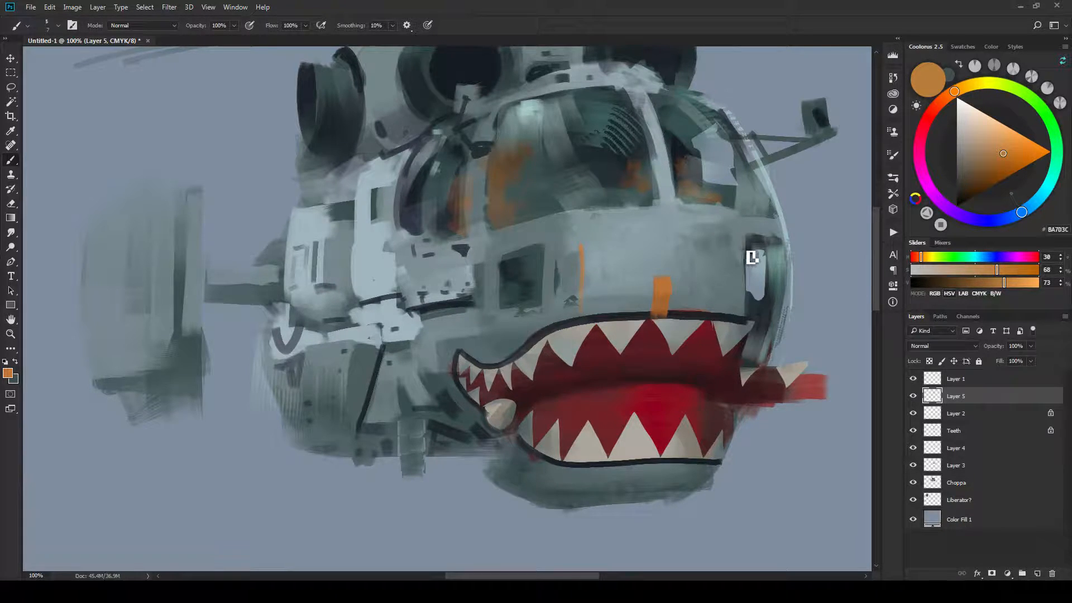
pyautogui.moveTo(740, 248)
pyautogui.mouseDown()
pyautogui.moveTo(584, 243)
pyautogui.moveTo(720, 233)
pyautogui.mouseUp()
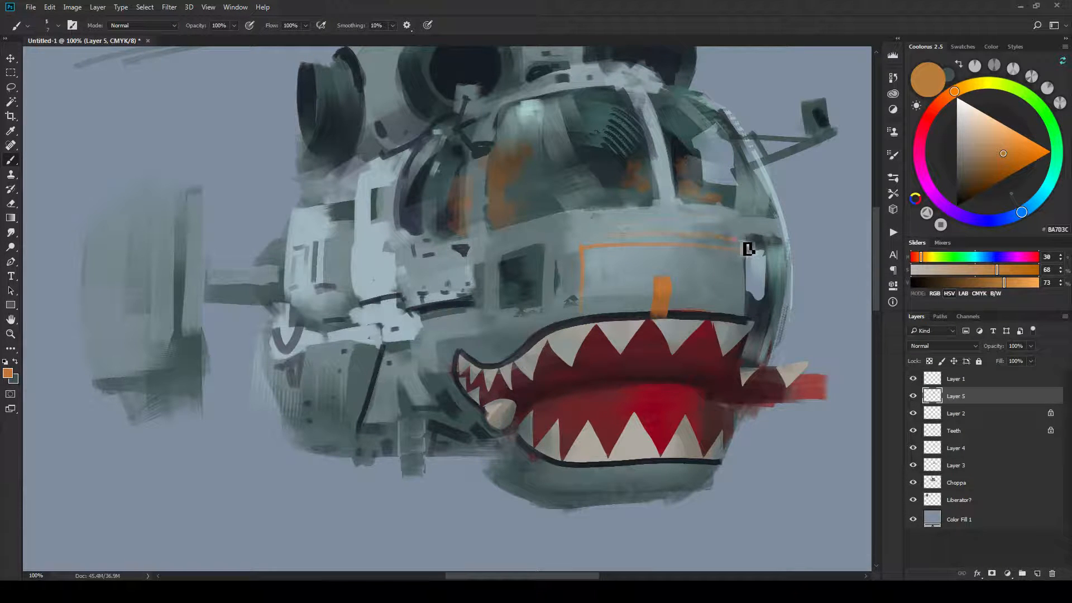
# Choose pale yellow #C9BE71 and paint thin numeral-like markings on the engine housing beside the nearer intake.
pyautogui.moveTo(640, 333); pyautogui.dragTo(736, 422)
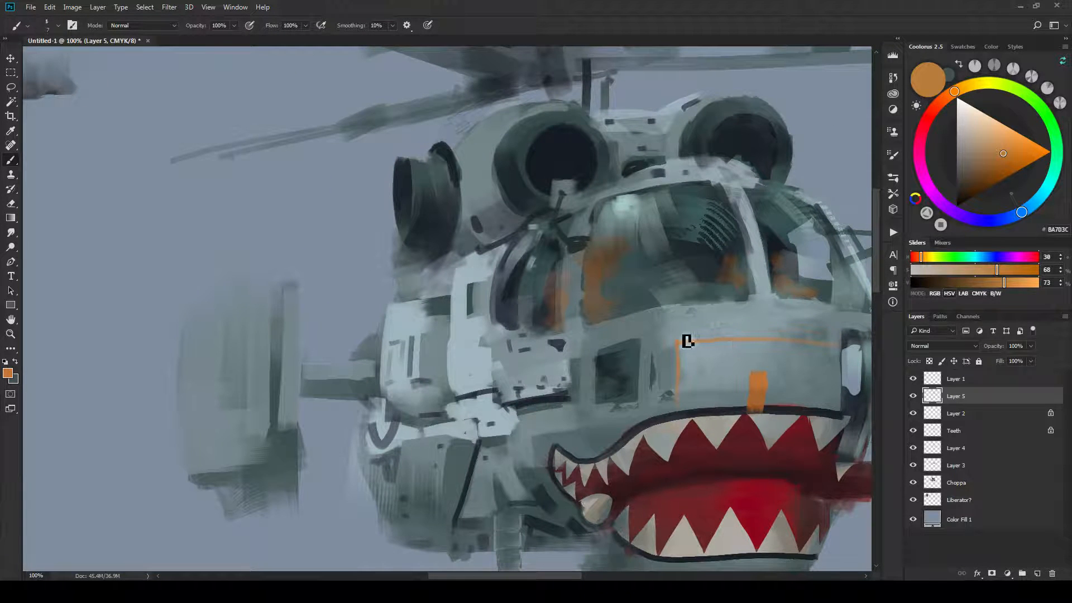
pyautogui.moveTo(641, 280); pyautogui.dragTo(668, 242)
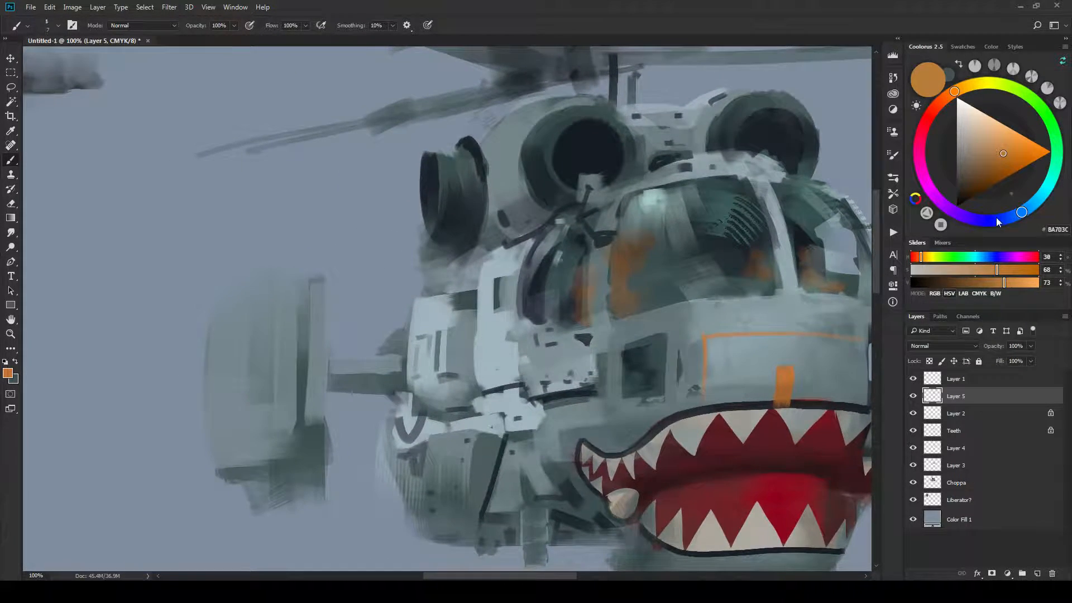
pyautogui.click(970, 85)
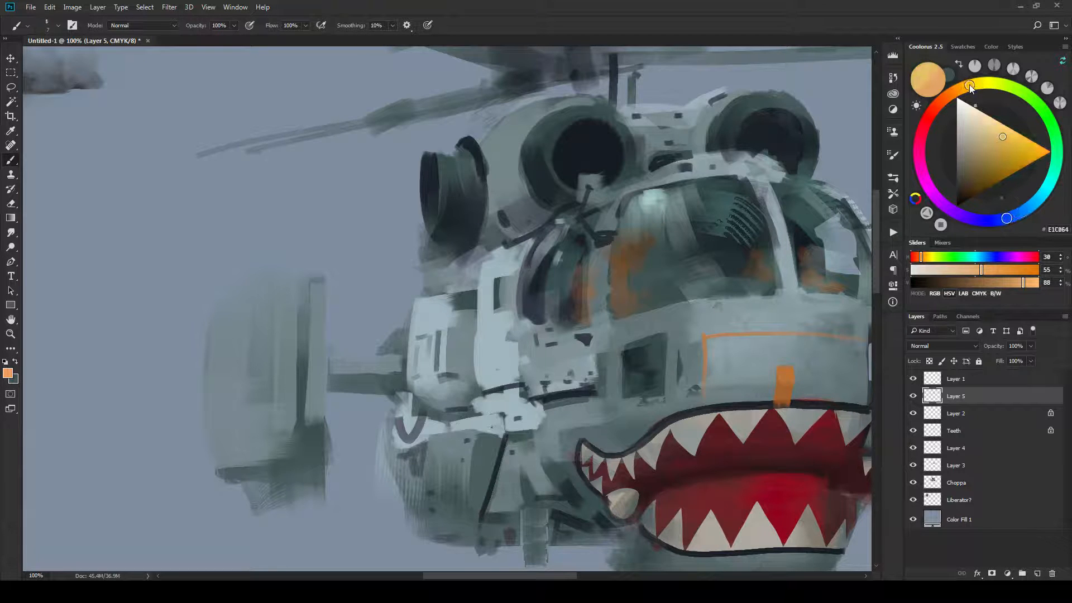
pyautogui.click(981, 86)
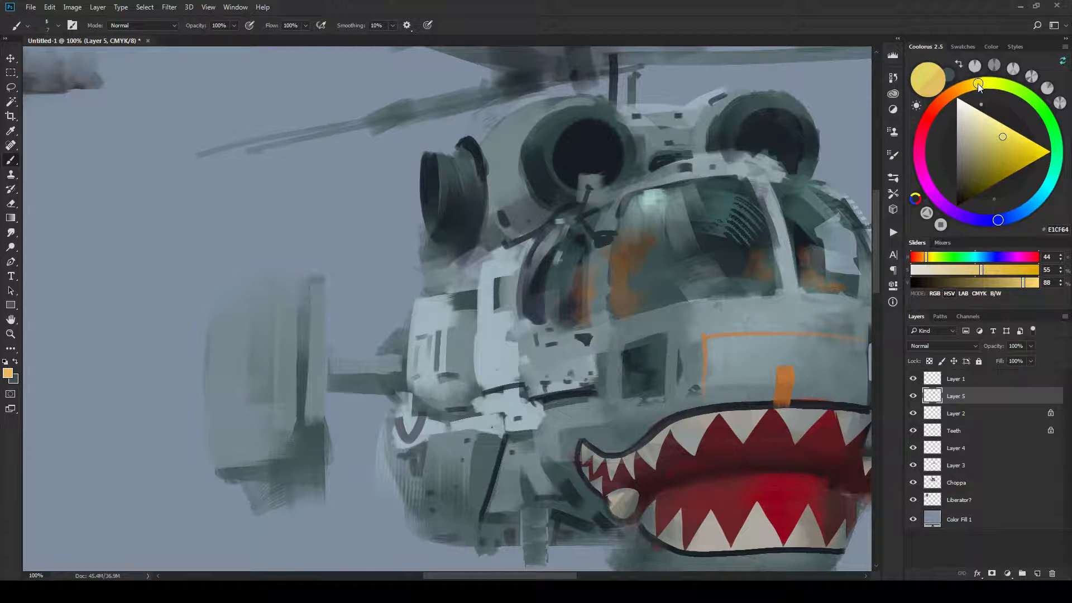
pyautogui.click(986, 137)
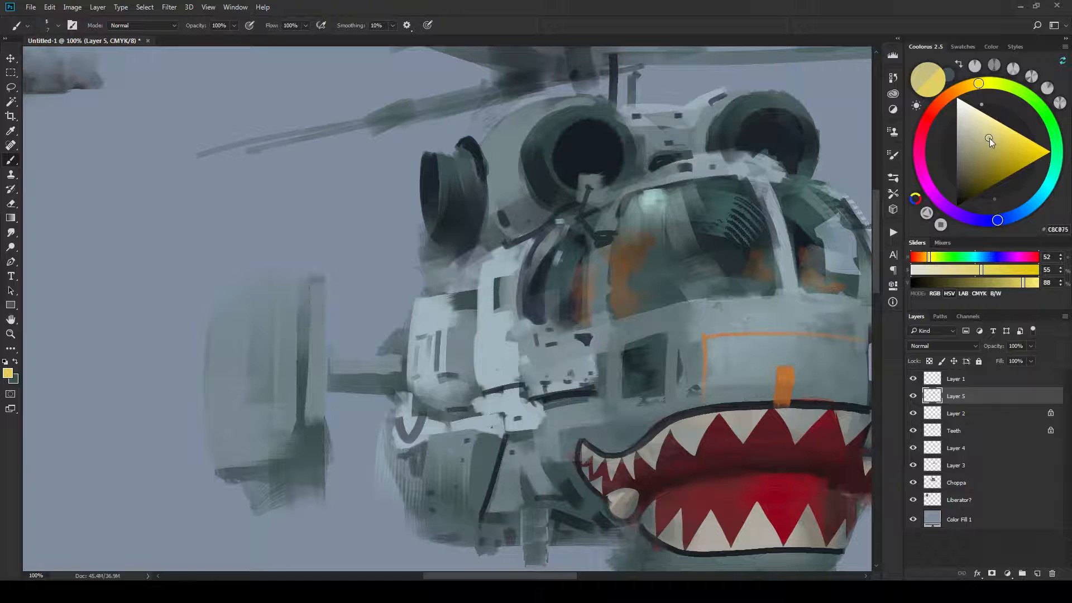
pyautogui.click(989, 138)
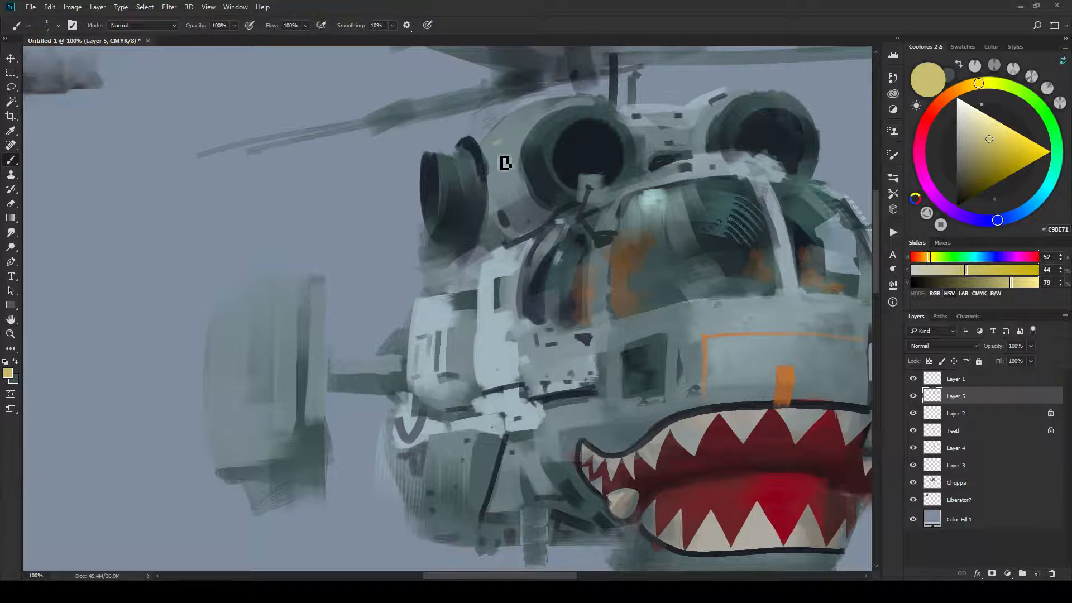
pyautogui.moveTo(505, 139); pyautogui.dragTo(500, 161)
pyautogui.moveTo(504, 159); pyautogui.dragTo(498, 181)
pyautogui.moveTo(512, 135)
pyautogui.mouseDown()
pyautogui.moveTo(522, 189)
pyautogui.moveTo(508, 149)
pyautogui.mouseUp()
# Refine the yellow engine markings with thin dark #4C4B3F strokes and check them against the whole helicopter.
pyautogui.moveTo(599, 212); pyautogui.dragTo(505, 242)
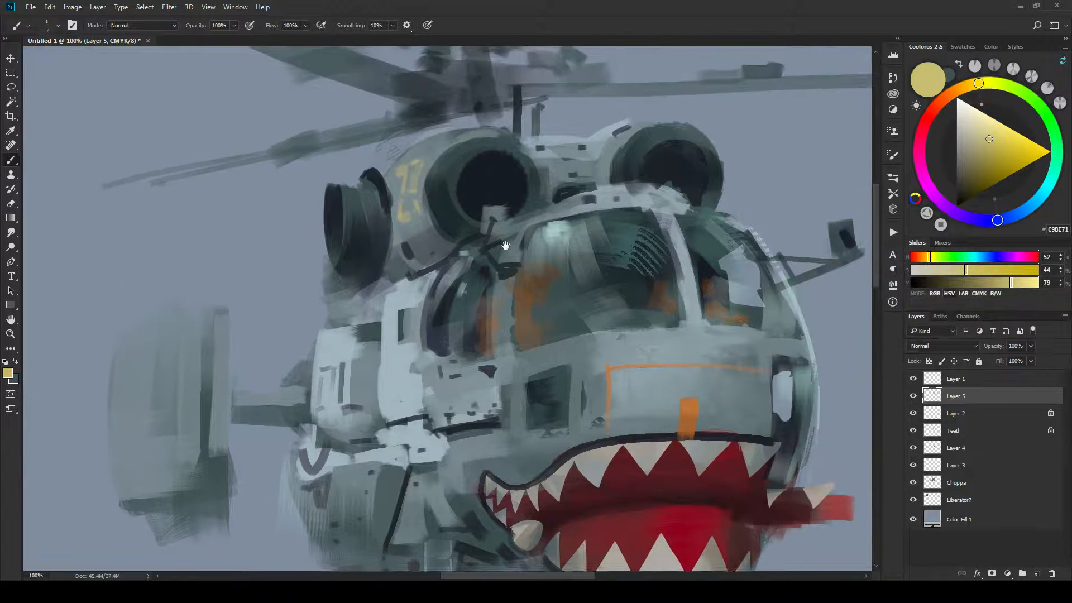
pyautogui.keyDown('alt'); pyautogui.click(660, 196); pyautogui.keyUp('alt')
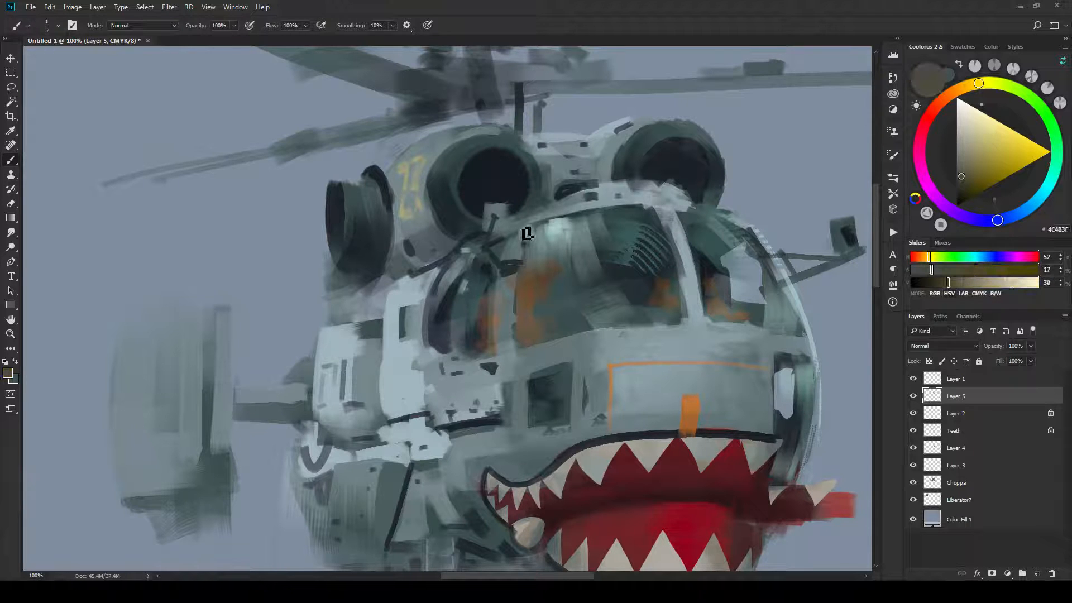
pyautogui.press('[')
pyautogui.press(']')
pyautogui.moveTo(421, 212); pyautogui.dragTo(412, 214)
pyautogui.hotkey('ctrl', '-')
pyautogui.hotkey('ctrl', '-')
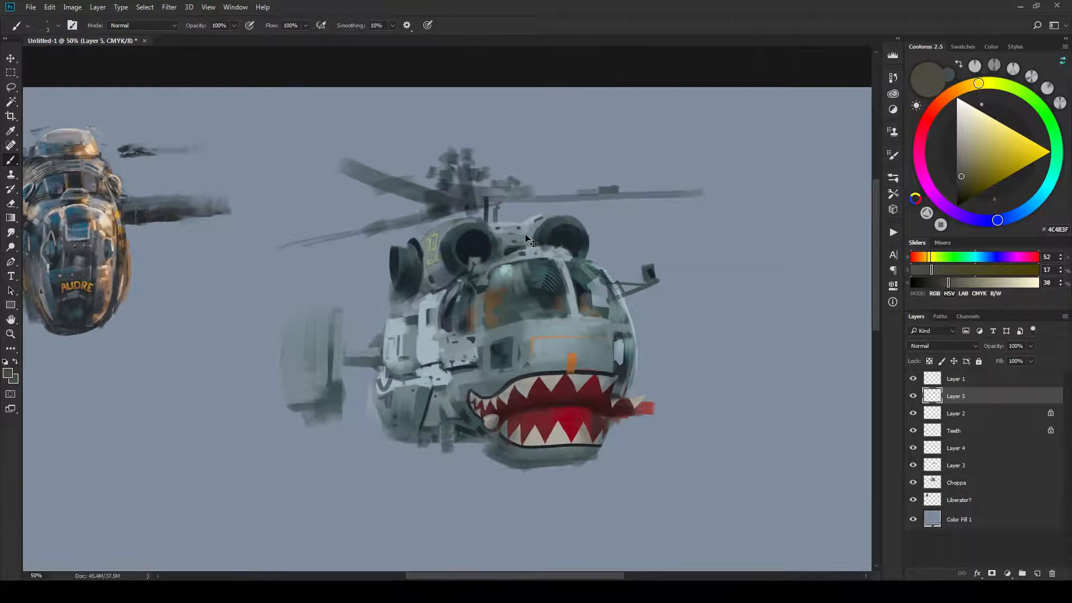
pyautogui.hotkey('ctrl', '+')
pyautogui.hotkey('ctrl', '+')
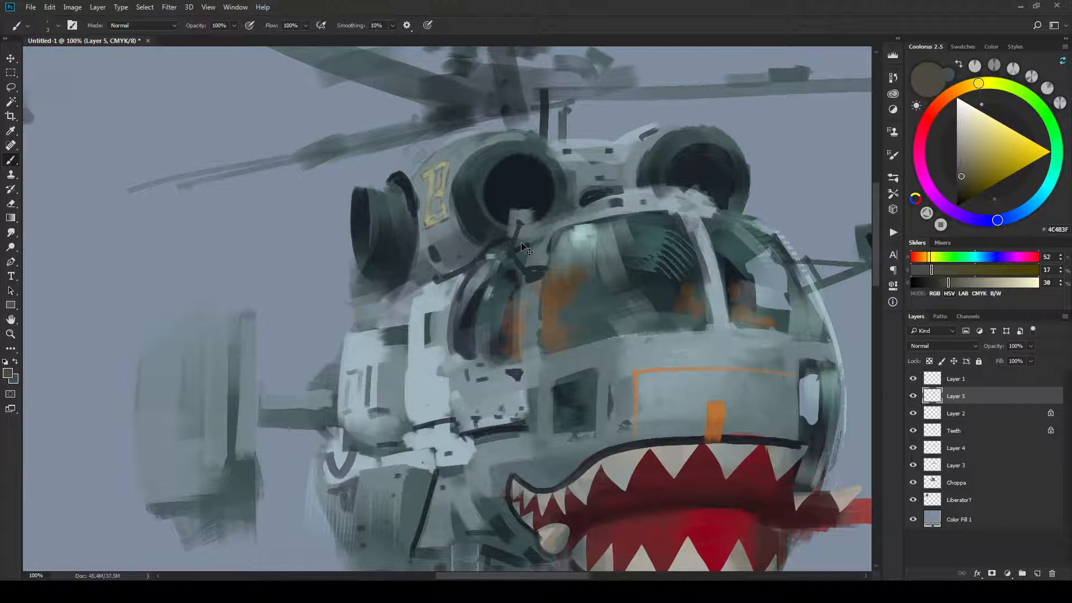
# Paint three brown dashes above the orange outline on the helicopter's nose and a short vertical mark inside the outlined panel.
pyautogui.moveTo(674, 429); pyautogui.dragTo(479, 292)
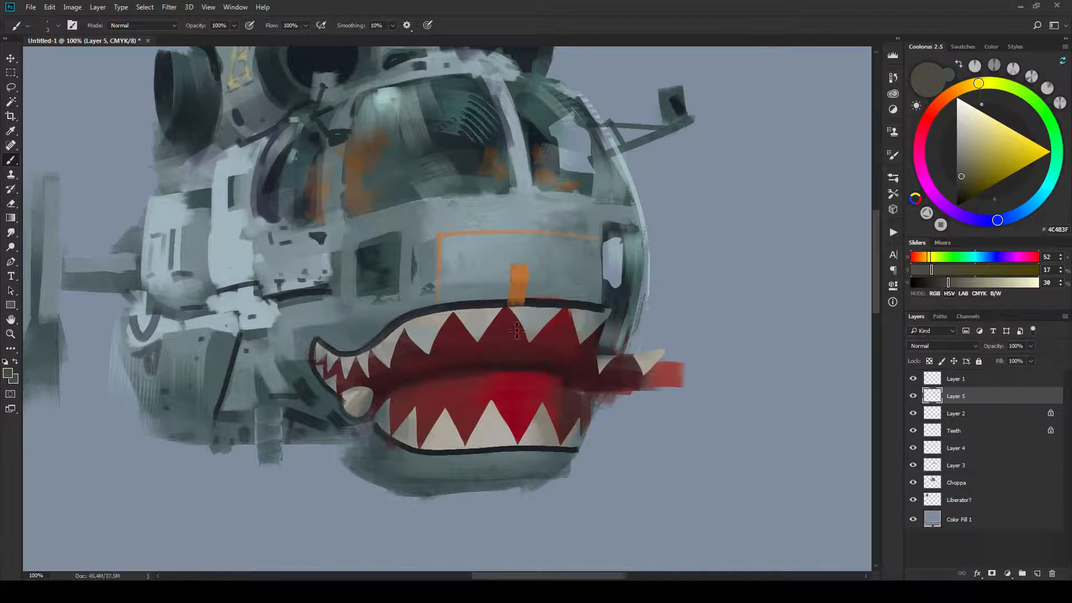
pyautogui.press(']')
pyautogui.press(']')
pyautogui.press(']')
pyautogui.press(']')
pyautogui.press(']')
pyautogui.press(']')
pyautogui.press(']')
pyautogui.press(']')
pyautogui.press(']')
pyautogui.press(']')
pyautogui.press(']')
pyautogui.press(']')
pyautogui.press(']')
pyautogui.press(']')
pyautogui.press(']')
pyautogui.press(']')
pyautogui.moveTo(466, 223); pyautogui.dragTo(570, 224)
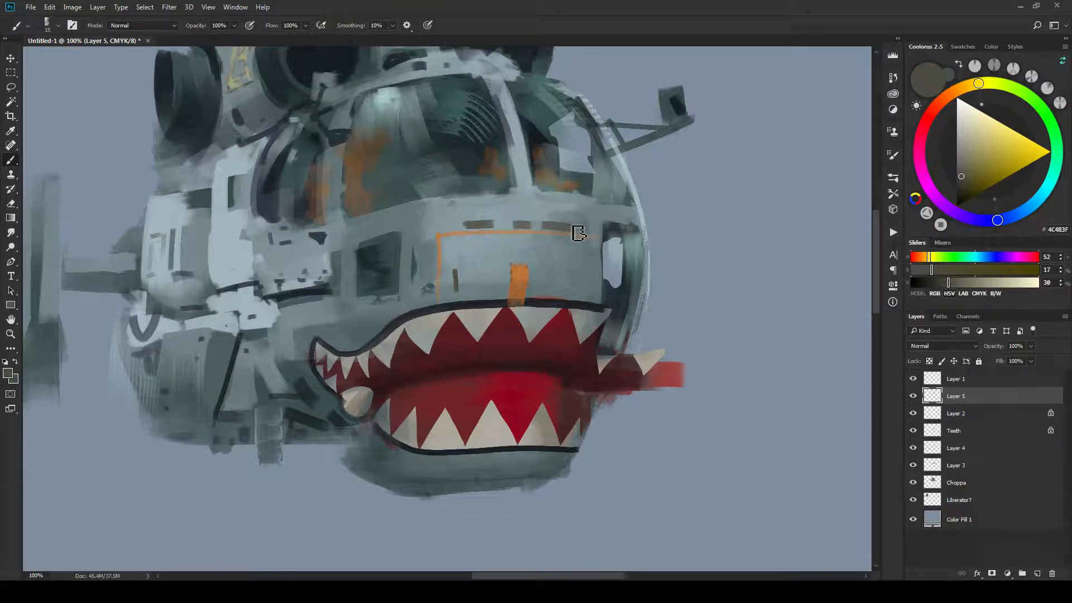
# Add fine brown accents with a smaller brush to the windshield's centre pillar and along its upper frame.
pyautogui.press('[')
pyautogui.press('[')
pyautogui.press('[')
pyautogui.press('[')
pyautogui.press('[')
pyautogui.press('[')
pyautogui.press('[')
pyautogui.press('[')
pyautogui.press('[')
pyautogui.moveTo(353, 252); pyautogui.dragTo(383, 259)
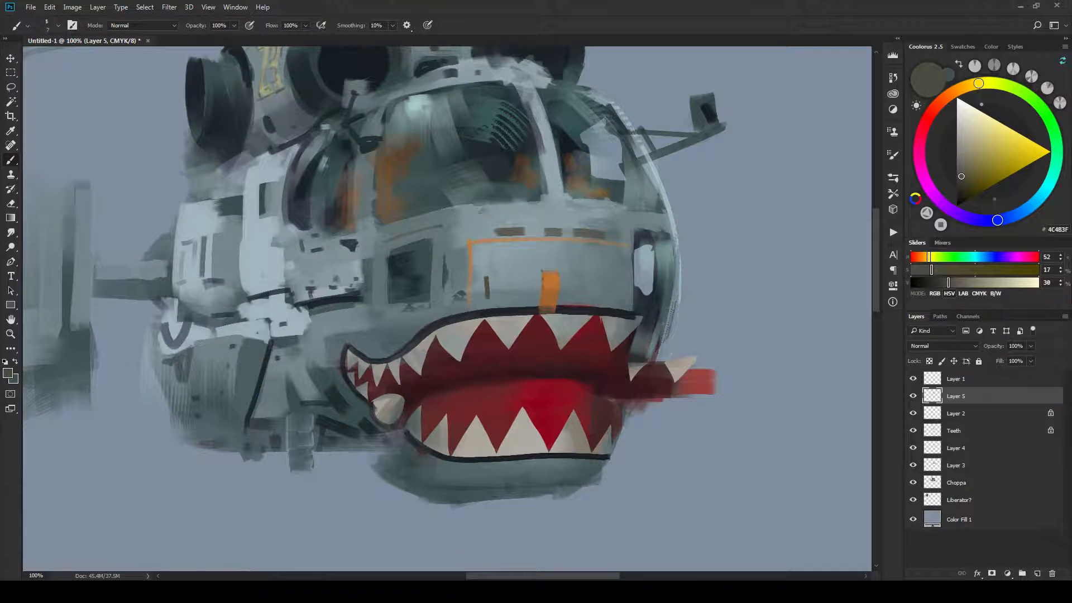
pyautogui.moveTo(371, 160); pyautogui.dragTo(364, 234)
pyautogui.moveTo(350, 302); pyautogui.dragTo(307, 327)
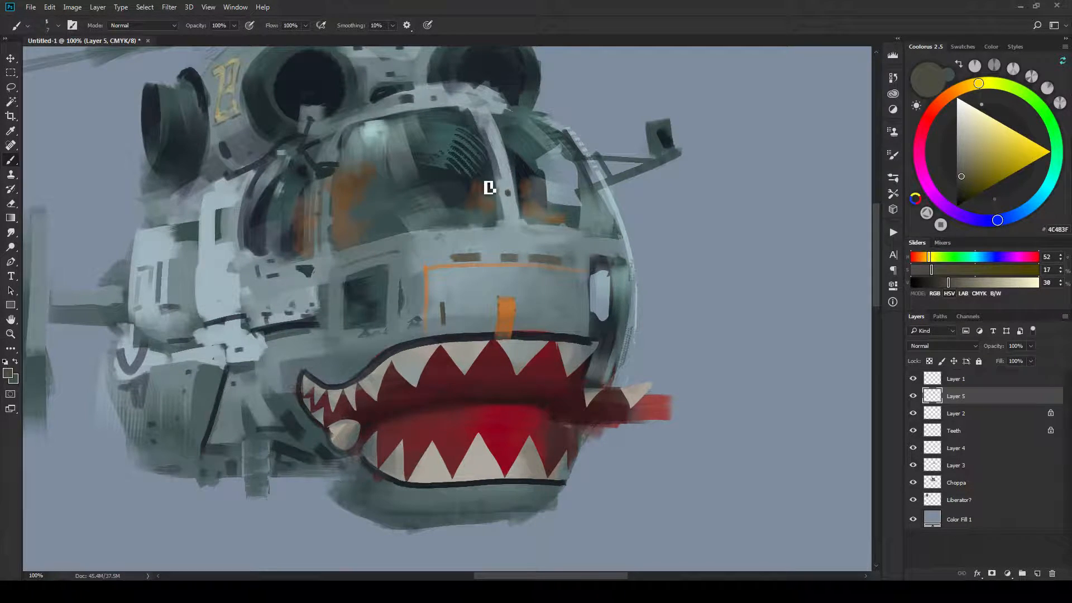
pyautogui.moveTo(465, 169); pyautogui.dragTo(470, 218)
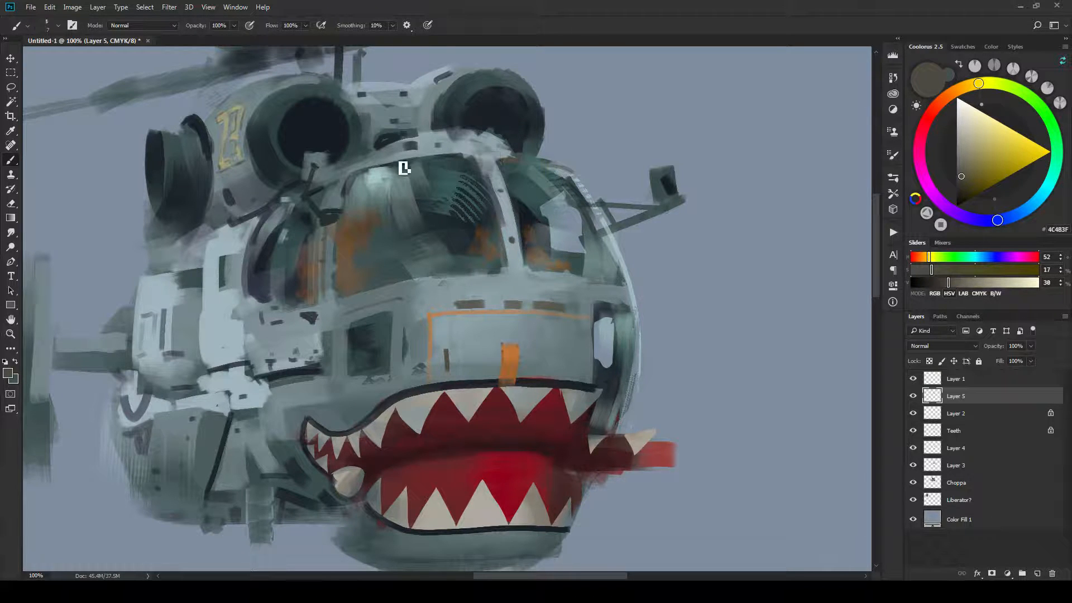
pyautogui.moveTo(416, 181); pyautogui.dragTo(475, 189)
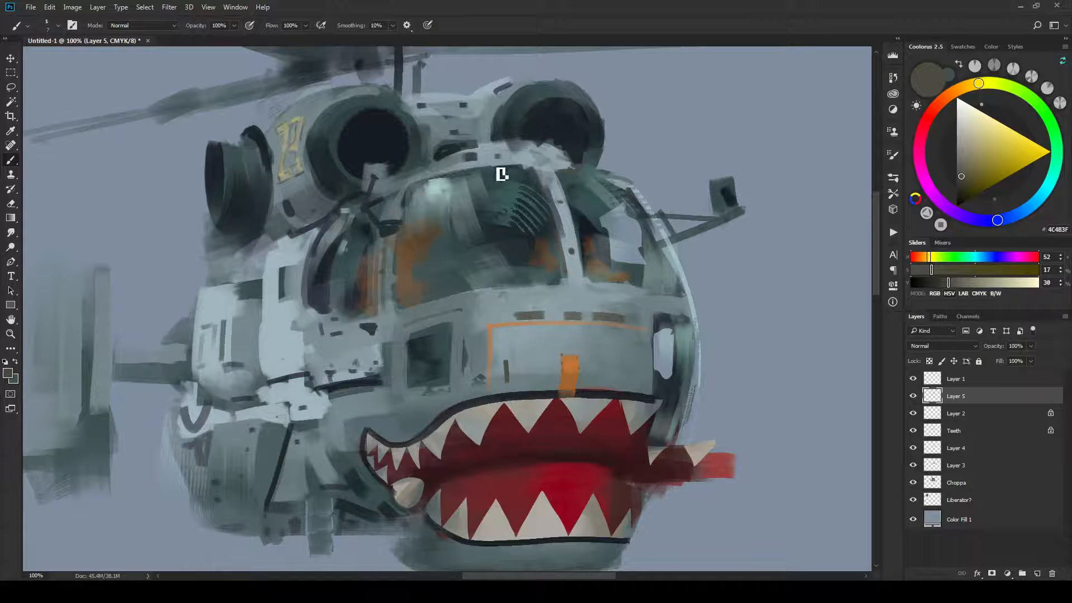
pyautogui.moveTo(612, 256)
pyautogui.mouseDown()
pyautogui.moveTo(476, 196)
pyautogui.moveTo(473, 179)
pyautogui.mouseUp()
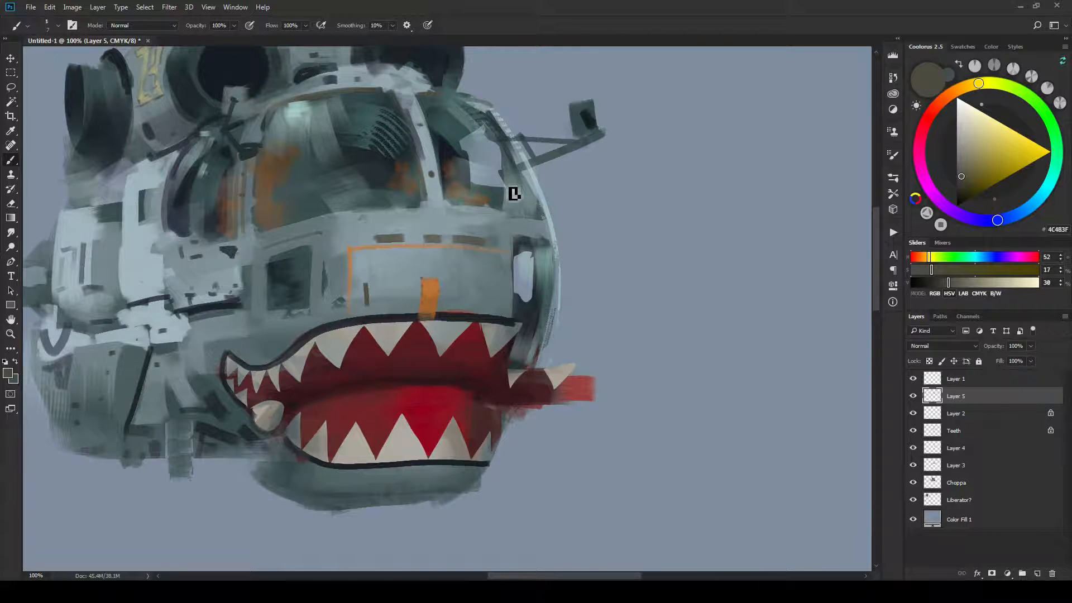
# Paint thin brown lines around the side window frame and down the pillar behind it.
pyautogui.scroll(-2, 519, 166)
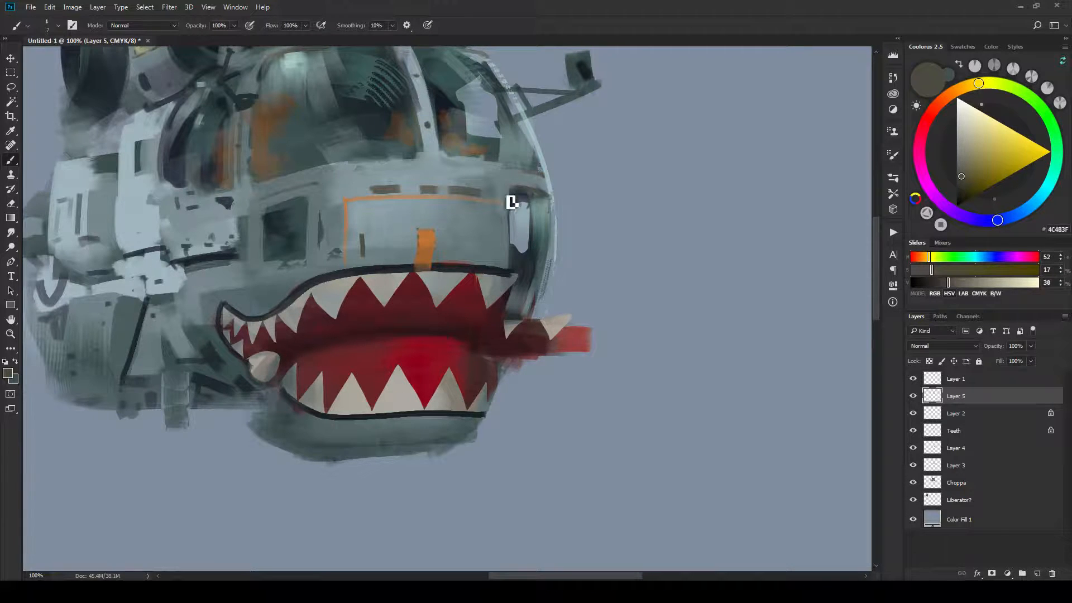
pyautogui.moveTo(432, 256); pyautogui.dragTo(654, 246)
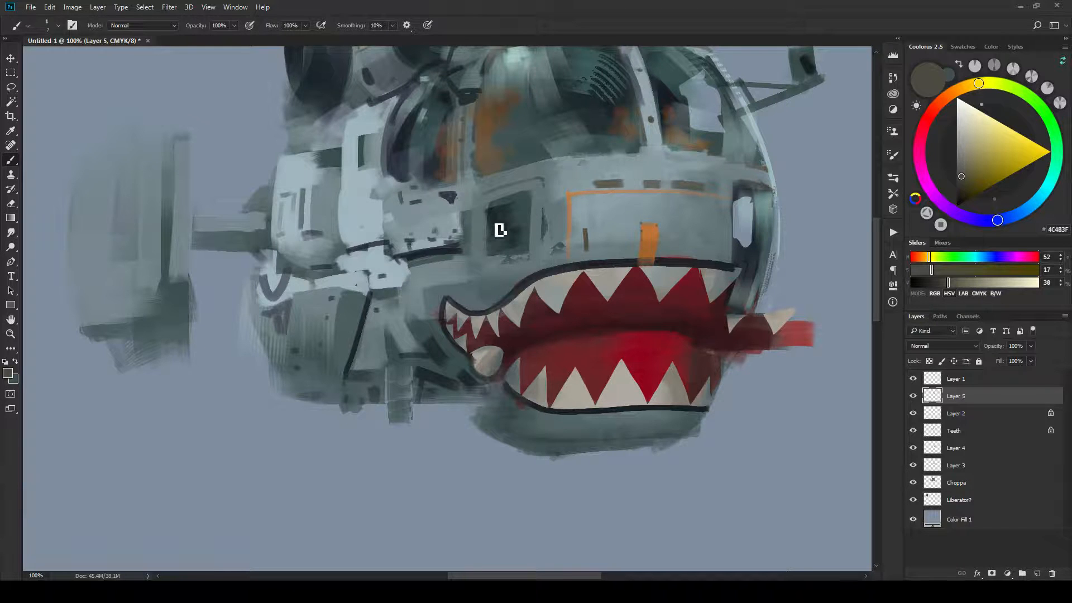
pyautogui.moveTo(474, 197)
pyautogui.mouseDown()
pyautogui.moveTo(476, 258)
pyautogui.moveTo(484, 215)
pyautogui.moveTo(481, 258)
pyautogui.moveTo(476, 226)
pyautogui.moveTo(517, 323)
pyautogui.mouseUp()
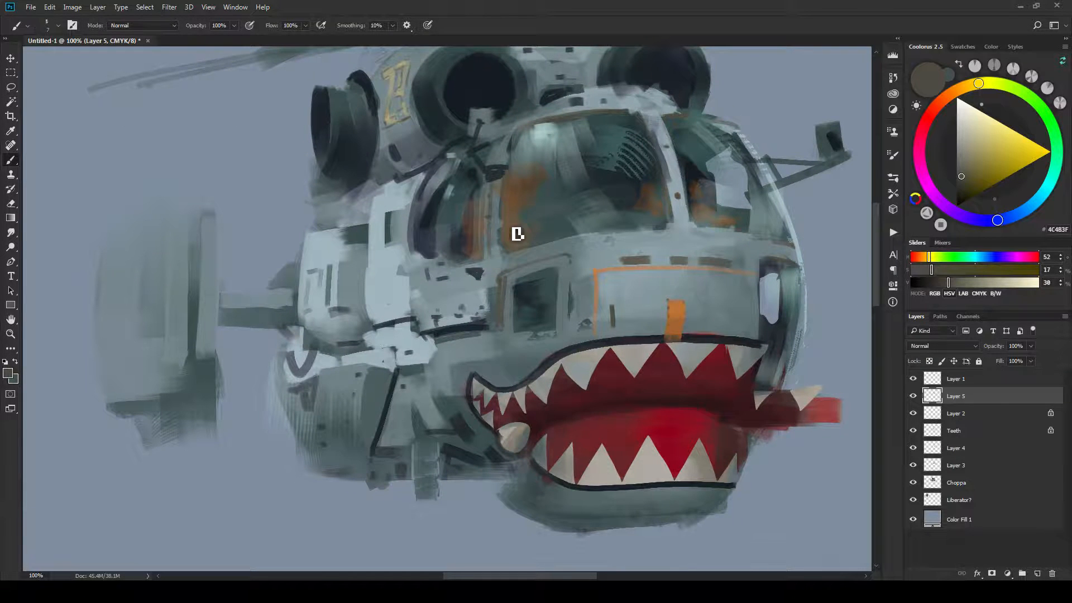
pyautogui.moveTo(485, 261); pyautogui.dragTo(486, 276)
pyautogui.moveTo(485, 326); pyautogui.dragTo(557, 307)
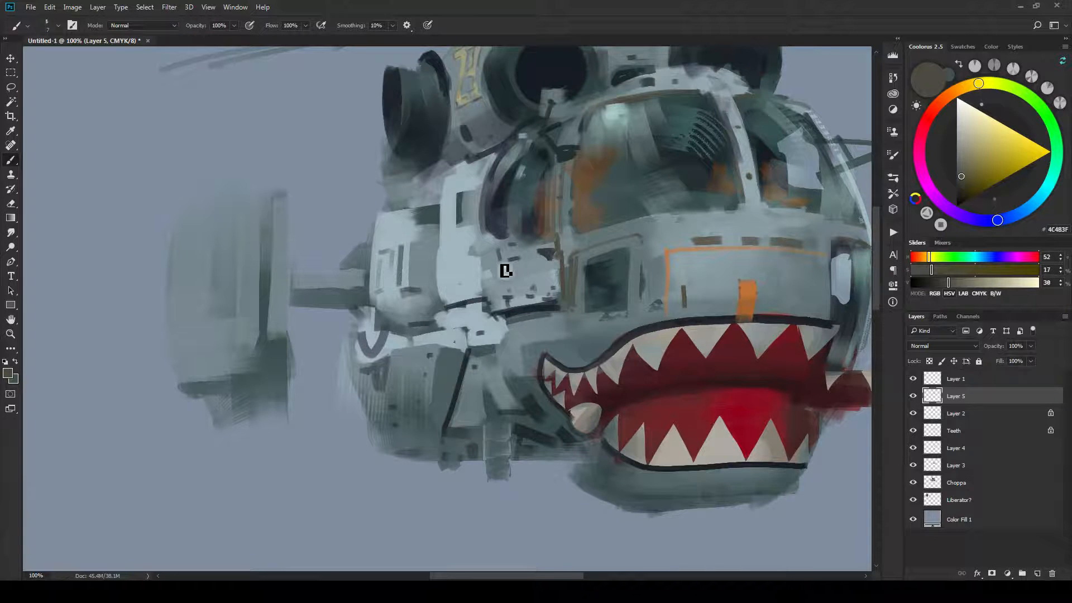
# Add brown panel lines to the white side hull and small dashes along the hull edge below the engine.
pyautogui.moveTo(505, 270); pyautogui.dragTo(545, 253)
pyautogui.scroll(2, 431, 179)
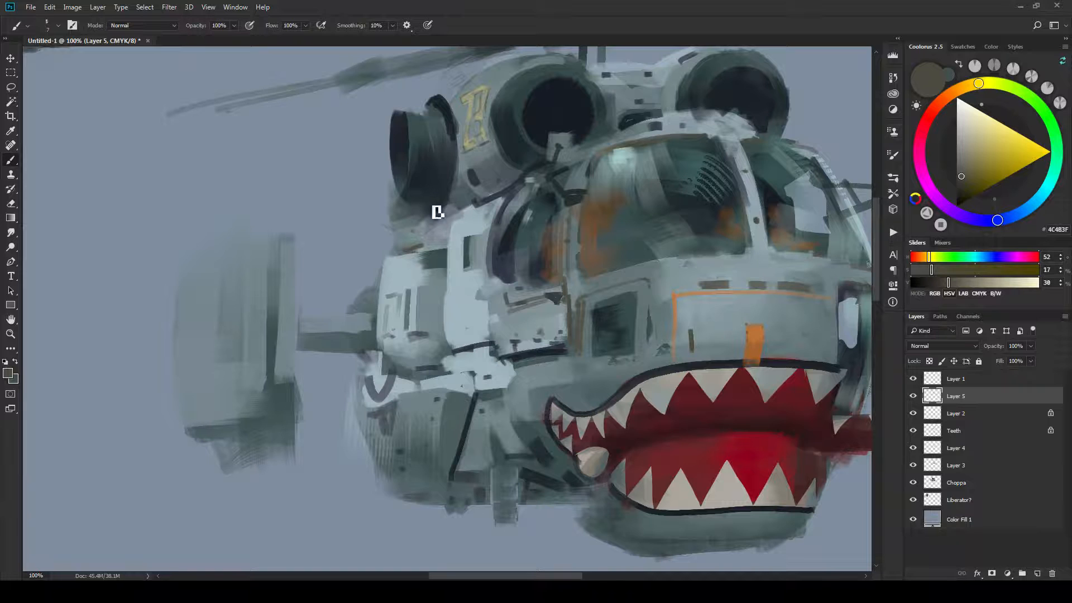
pyautogui.moveTo(451, 205)
pyautogui.mouseDown()
pyautogui.moveTo(430, 239)
pyautogui.moveTo(474, 208)
pyautogui.mouseUp()
pyautogui.moveTo(445, 279); pyautogui.dragTo(411, 294)
pyautogui.moveTo(478, 344)
pyautogui.mouseDown()
pyautogui.moveTo(411, 302)
pyautogui.moveTo(429, 342)
pyautogui.moveTo(358, 378)
pyautogui.moveTo(434, 349)
pyautogui.moveTo(420, 329)
pyautogui.mouseUp()
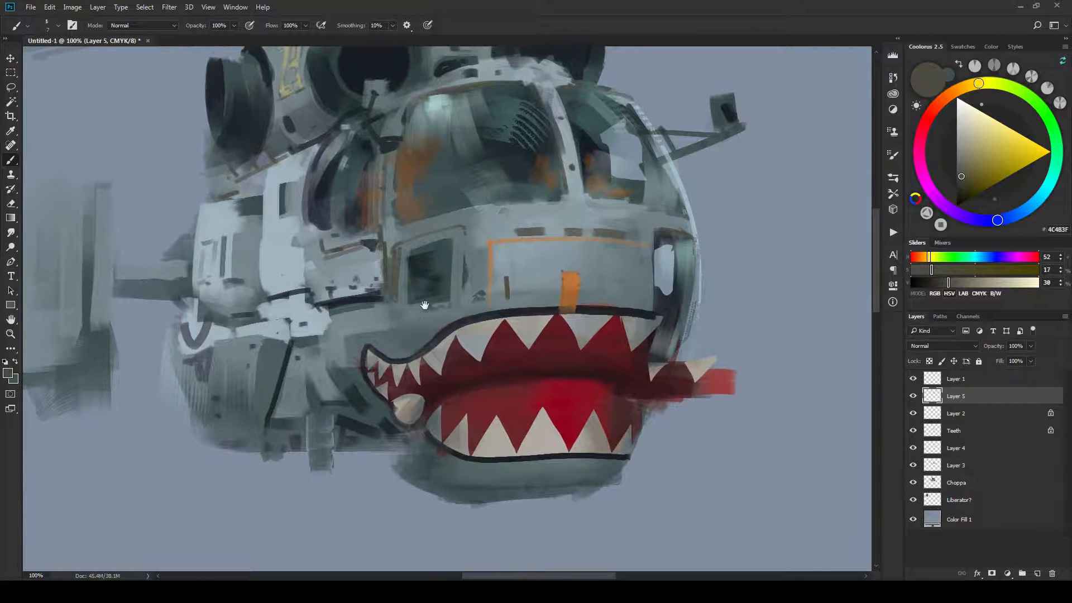
# Sample light grey #C3C9CD from the hull and paint highlights on the tusk and the shark teeth.
pyautogui.keyDown('alt'); pyautogui.click(301, 266); pyautogui.keyUp('alt')
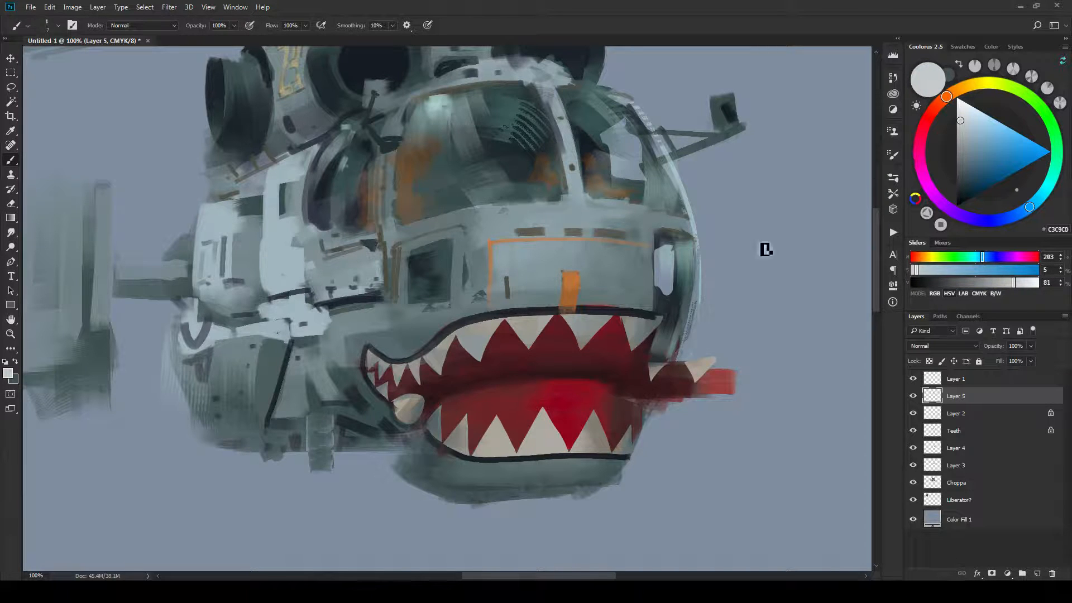
pyautogui.press('[')
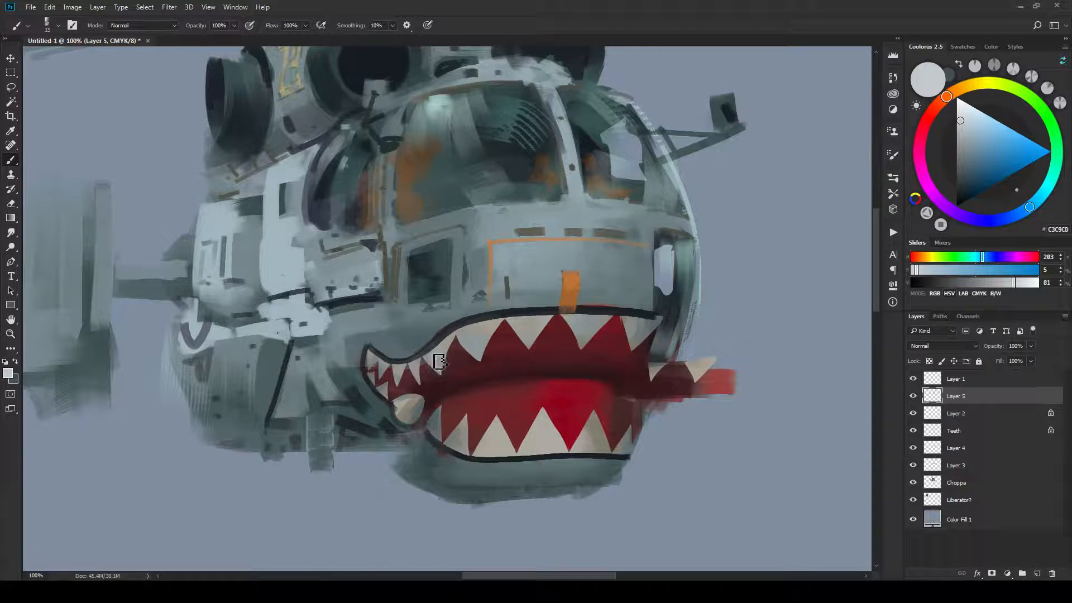
pyautogui.press(']')
pyautogui.press(']')
pyautogui.press(']')
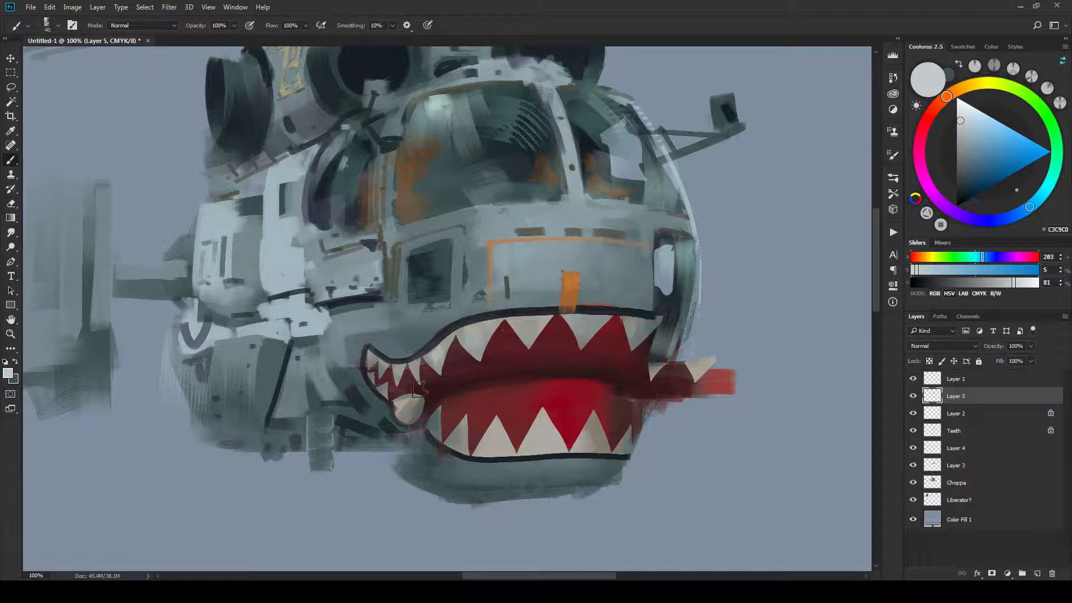
pyautogui.press('[')
pyautogui.press('[')
pyautogui.press('[')
pyautogui.press('[')
pyautogui.press('[')
pyautogui.press('[')
pyautogui.moveTo(411, 412); pyautogui.dragTo(425, 397)
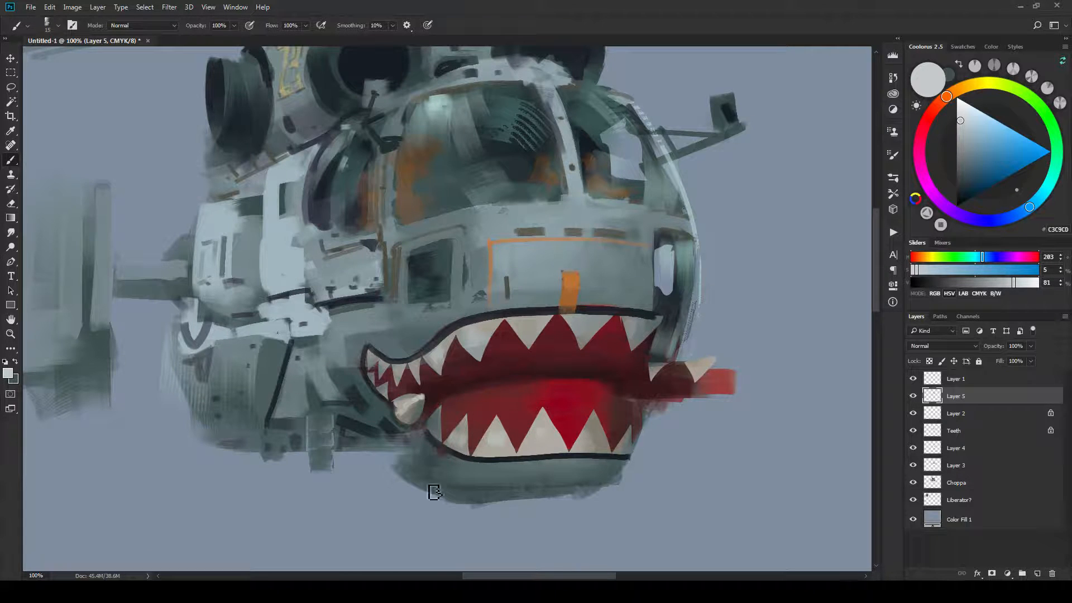
# Sample dark blue-grey #1F262D and paint a dark contour around the chin below the mouth.
pyautogui.keyDown('alt'); pyautogui.click(394, 432); pyautogui.keyUp('alt')
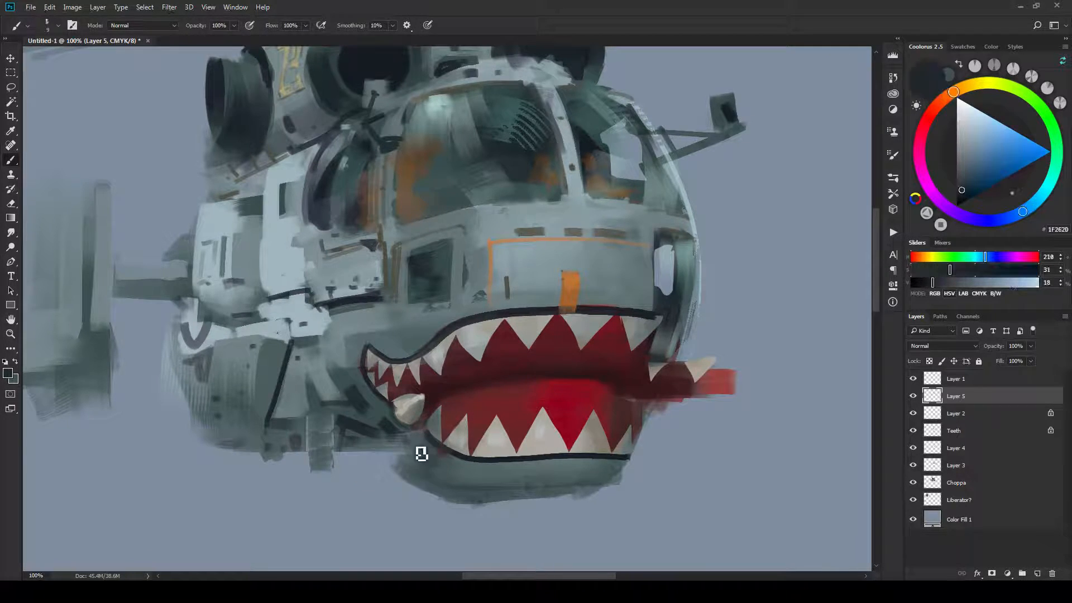
pyautogui.press(']')
pyautogui.moveTo(418, 450)
pyautogui.mouseDown()
pyautogui.moveTo(418, 489)
pyautogui.moveTo(461, 501)
pyautogui.moveTo(422, 453)
pyautogui.moveTo(441, 492)
pyautogui.moveTo(526, 510)
pyautogui.moveTo(525, 495)
pyautogui.moveTo(480, 497)
pyautogui.moveTo(442, 486)
pyautogui.moveTo(425, 465)
pyautogui.moveTo(467, 499)
pyautogui.moveTo(615, 493)
pyautogui.mouseUp()
pyautogui.press(']')
pyautogui.press(']')
pyautogui.press('[')
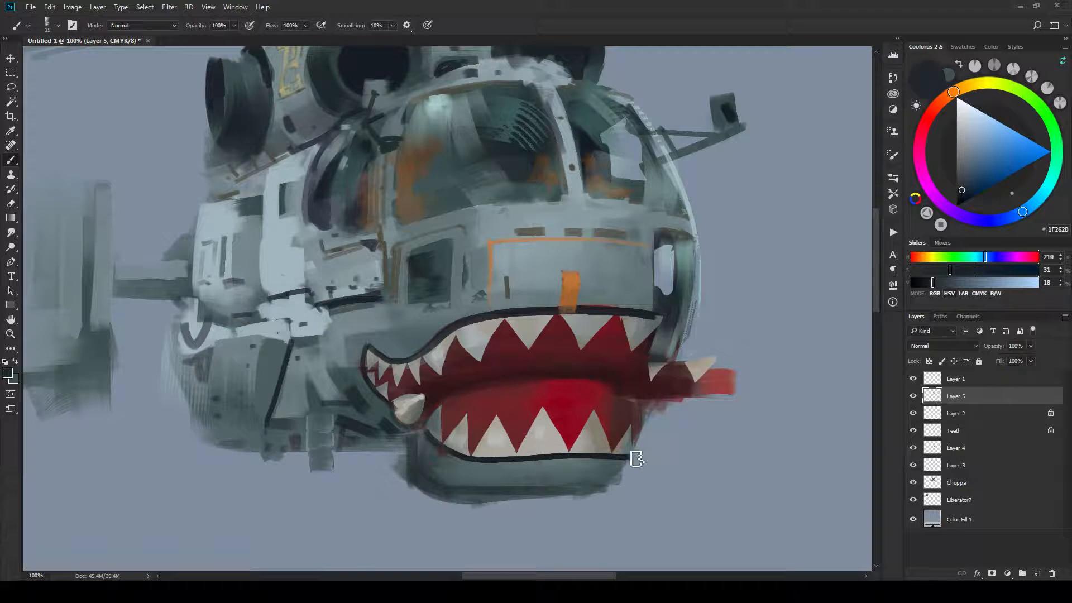
pyautogui.moveTo(634, 457)
pyautogui.mouseDown()
pyautogui.moveTo(610, 492)
pyautogui.moveTo(620, 482)
pyautogui.mouseUp()
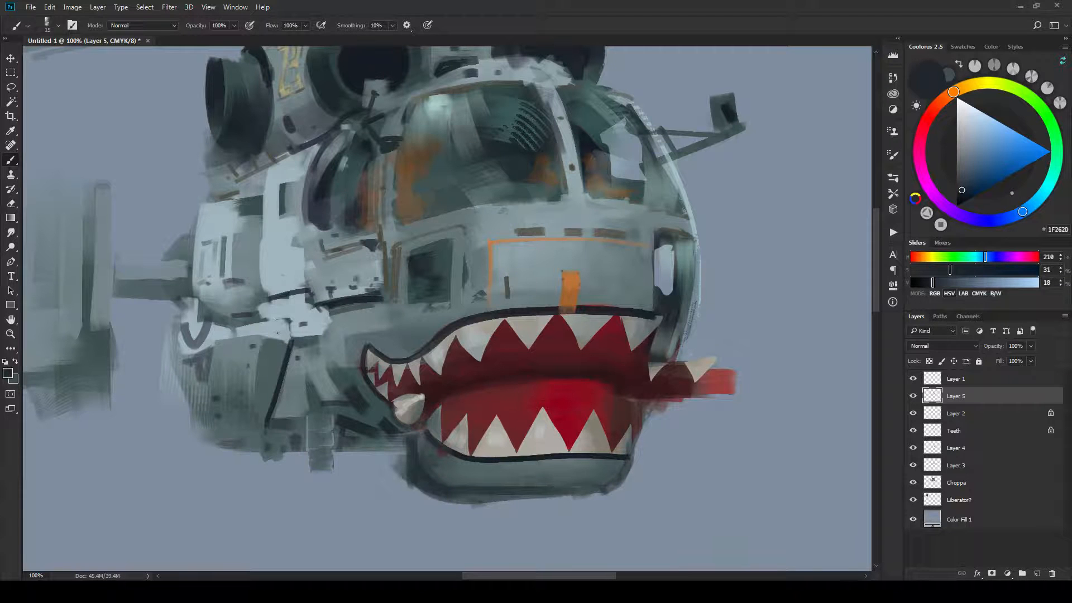
# Darken the underside of the chin with broad horizontal strokes from a larger brush.
pyautogui.press(']')
pyautogui.moveTo(484, 490); pyautogui.dragTo(576, 478)
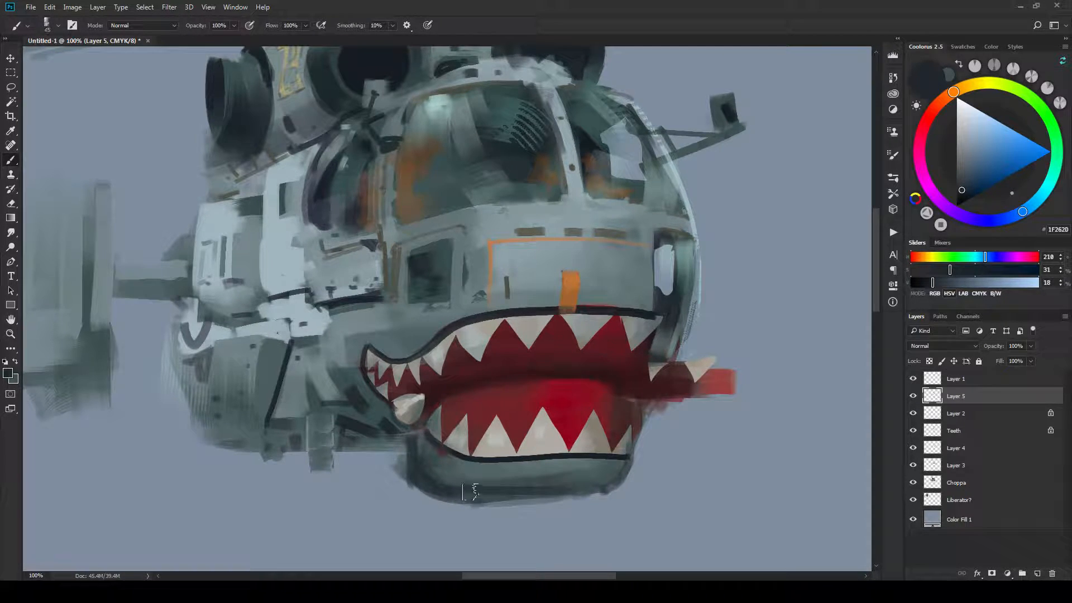
pyautogui.moveTo(471, 491); pyautogui.dragTo(584, 490)
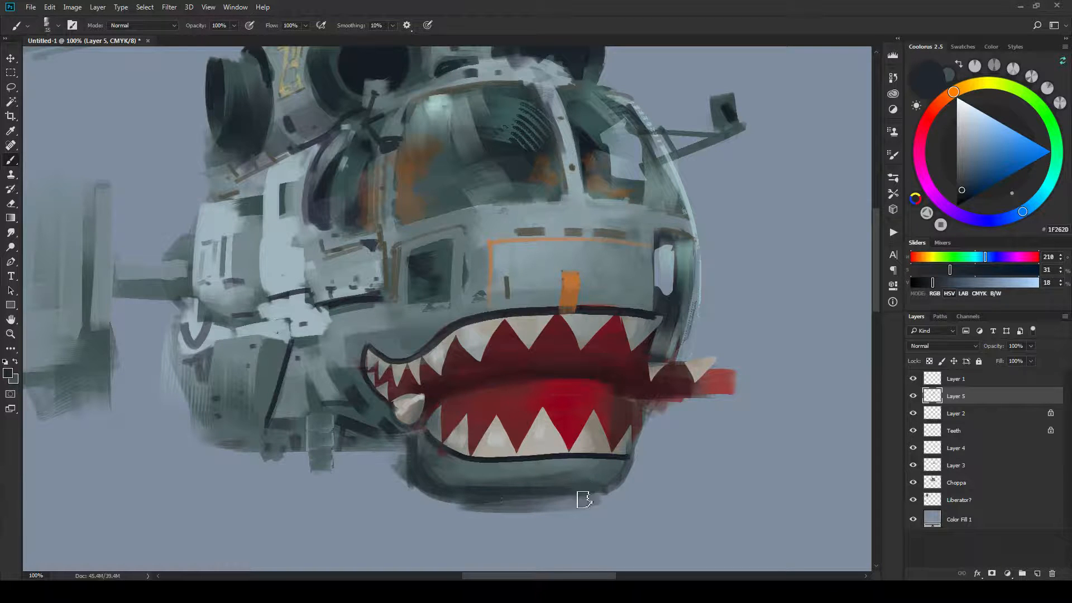
pyautogui.moveTo(485, 495); pyautogui.dragTo(602, 495)
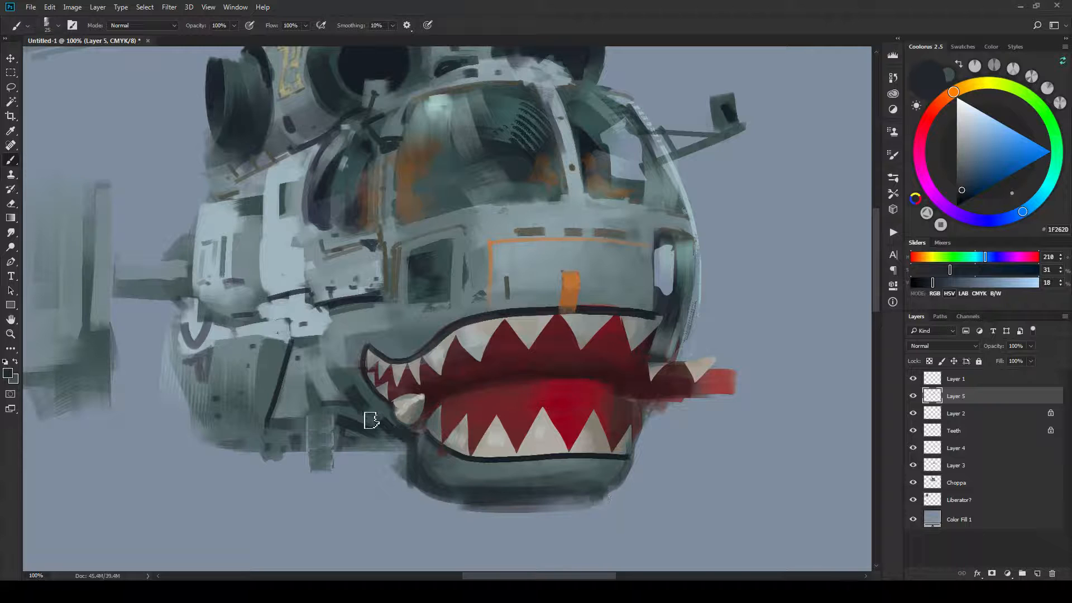
# Paint dark mechanical details along the underside of the rear hull and a thin vertical strut edge beneath it.
pyautogui.press('[')
pyautogui.press('[')
pyautogui.press('[')
pyautogui.moveTo(337, 417)
pyautogui.mouseDown()
pyautogui.moveTo(344, 445)
pyautogui.moveTo(358, 436)
pyautogui.moveTo(318, 414)
pyautogui.moveTo(300, 437)
pyautogui.moveTo(288, 428)
pyautogui.moveTo(347, 437)
pyautogui.moveTo(281, 425)
pyautogui.moveTo(263, 478)
pyautogui.moveTo(290, 454)
pyautogui.moveTo(276, 456)
pyautogui.moveTo(275, 428)
pyautogui.moveTo(262, 452)
pyautogui.moveTo(226, 446)
pyautogui.moveTo(268, 440)
pyautogui.mouseUp()
pyautogui.press(']')
pyautogui.press('[')
pyautogui.press('[')
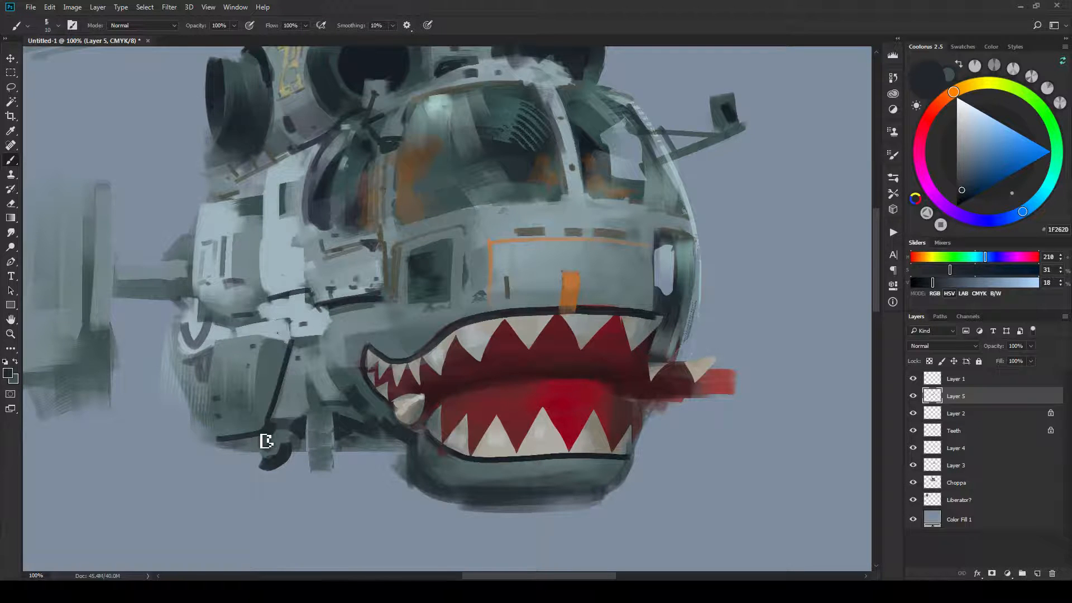
pyautogui.moveTo(266, 441)
pyautogui.mouseDown()
pyautogui.moveTo(216, 458)
pyautogui.moveTo(244, 451)
pyautogui.moveTo(207, 457)
pyautogui.moveTo(241, 451)
pyautogui.moveTo(206, 430)
pyautogui.mouseUp()
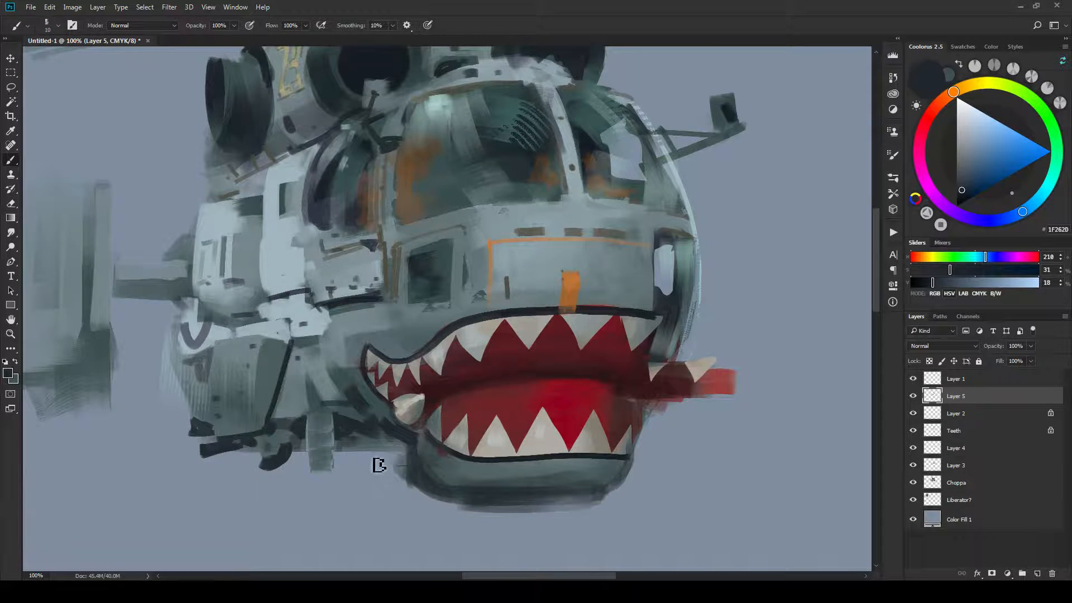
pyautogui.moveTo(335, 416); pyautogui.dragTo(334, 472)
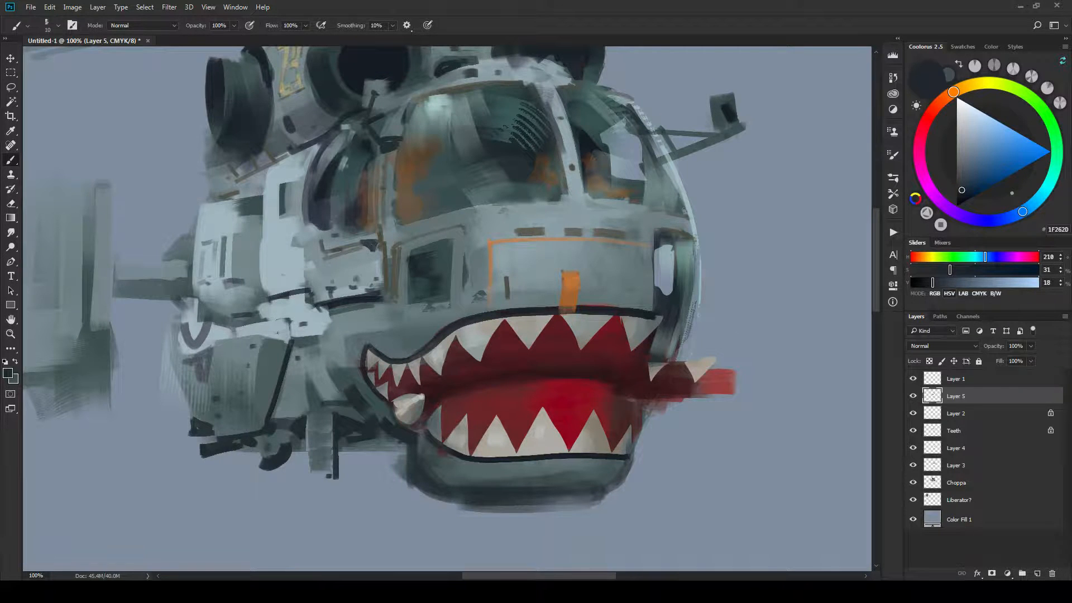
# Paint two dark landing wheels below the fuselage, one under the side strut and one under the chin.
pyautogui.hotkey('ctrl', '-')
pyautogui.hotkey('ctrl', '-')
pyautogui.hotkey('ctrl', '+')
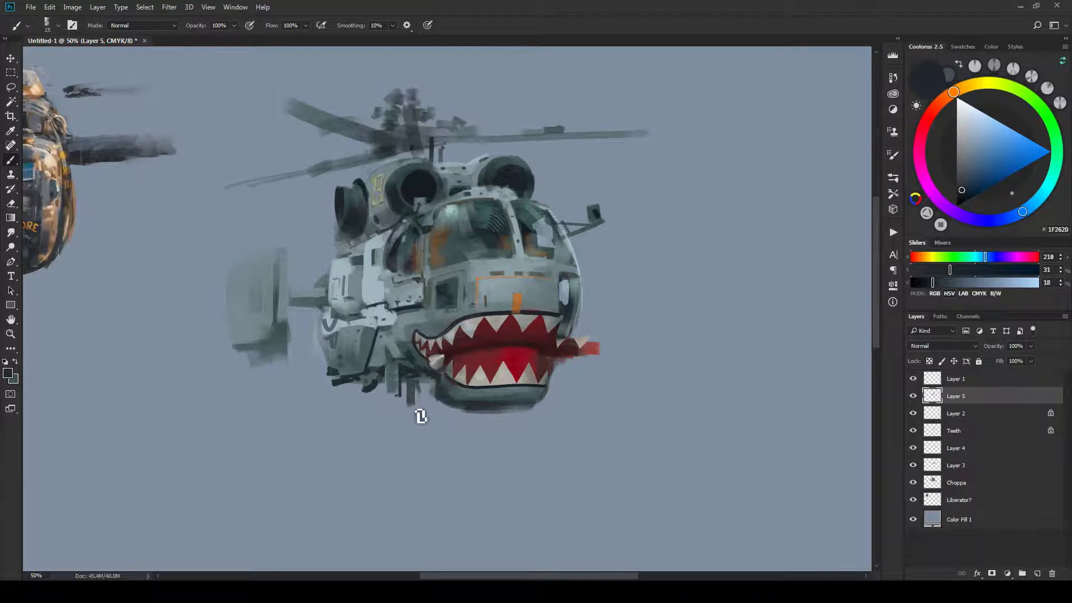
pyautogui.press(']')
pyautogui.press(']')
pyautogui.press(']')
pyautogui.press(']')
pyautogui.moveTo(420, 415)
pyautogui.mouseDown()
pyautogui.moveTo(416, 446)
pyautogui.moveTo(412, 415)
pyautogui.mouseUp()
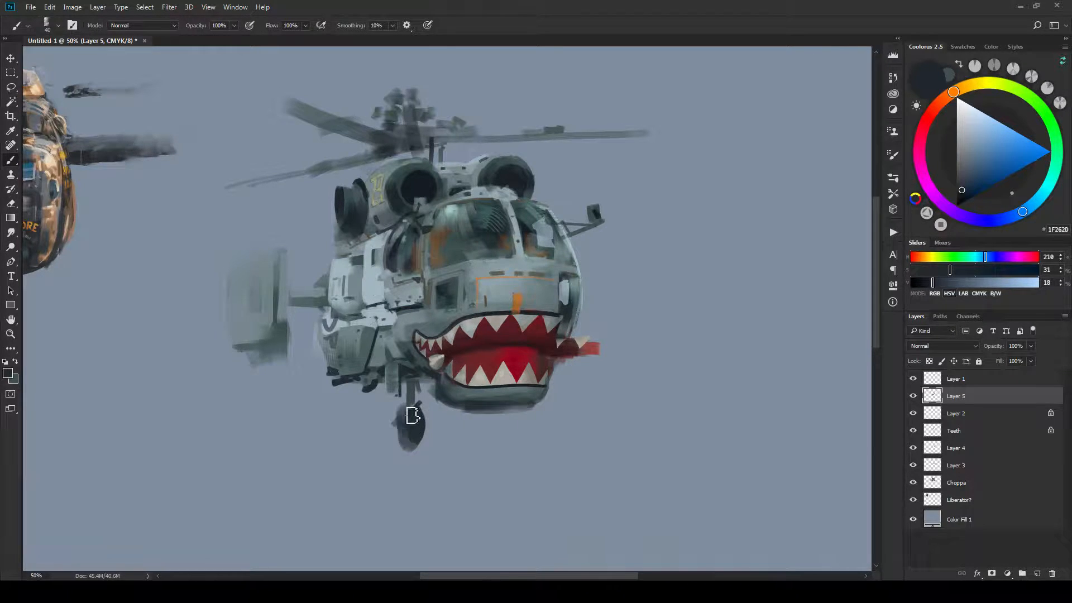
pyautogui.press('[')
pyautogui.moveTo(521, 417)
pyautogui.mouseDown()
pyautogui.moveTo(519, 442)
pyautogui.moveTo(526, 418)
pyautogui.moveTo(530, 437)
pyautogui.moveTo(529, 421)
pyautogui.moveTo(527, 431)
pyautogui.moveTo(517, 426)
pyautogui.moveTo(522, 446)
pyautogui.moveTo(520, 419)
pyautogui.mouseUp()
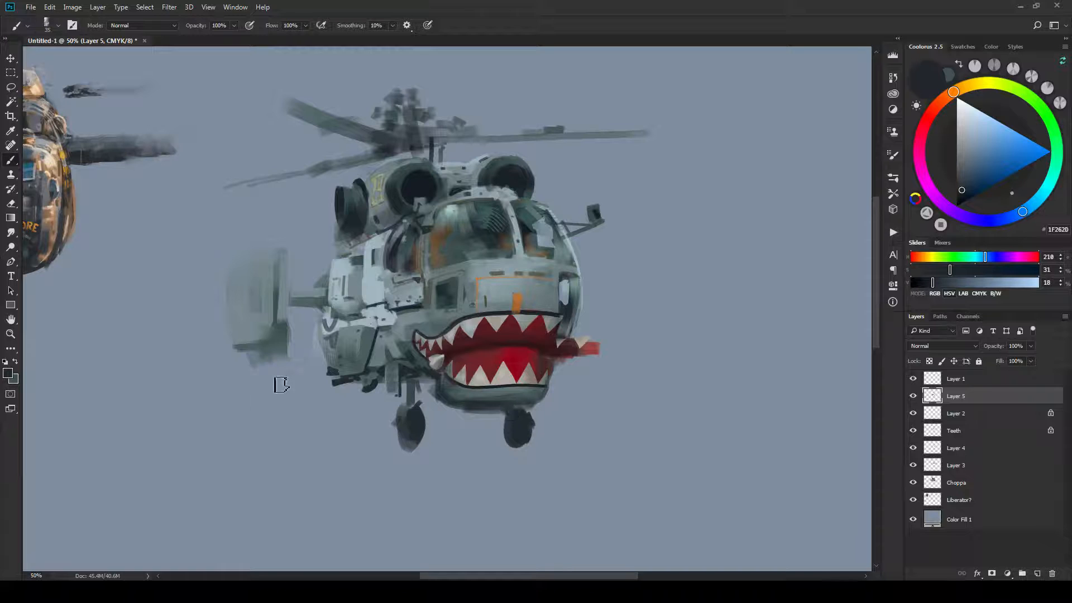
# Paint a thin straight vertical edge beside the tail fin and a diagonal dark brace joining the tail boom and hull.
pyautogui.press('[')
pyautogui.press('[')
pyautogui.press(']')
pyautogui.click(296, 333)
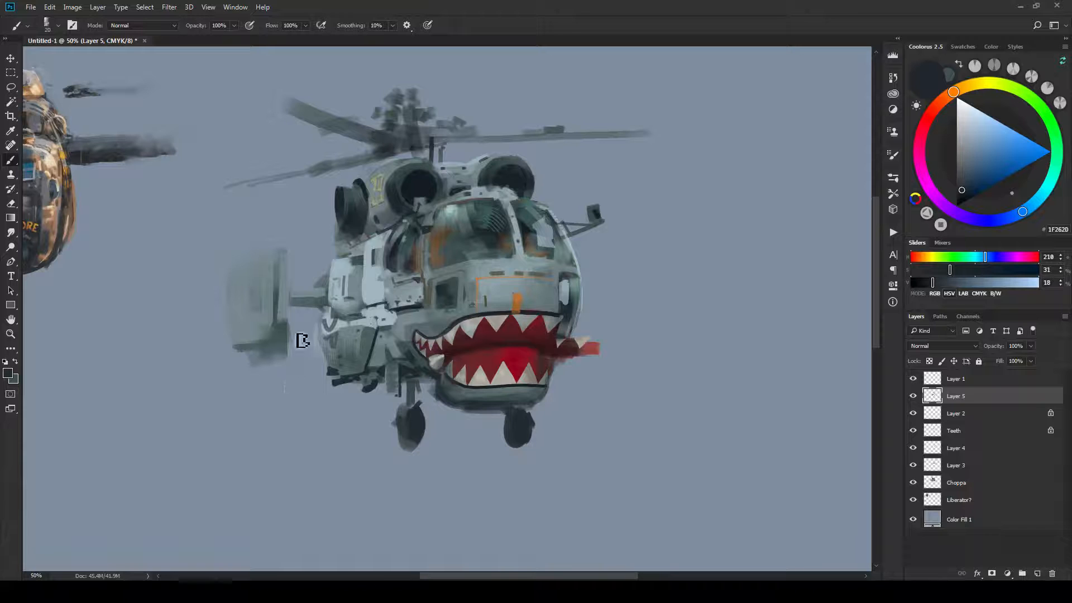
pyautogui.keyDown('shift'); pyautogui.click(292, 397); pyautogui.keyUp('shift')
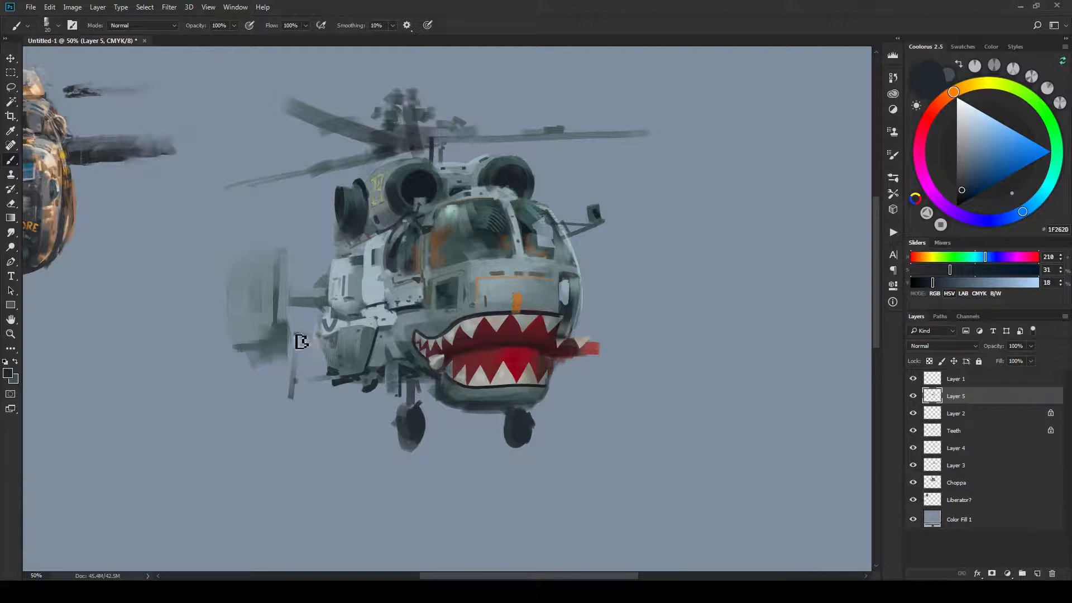
pyautogui.moveTo(296, 333); pyautogui.dragTo(311, 315)
pyautogui.moveTo(312, 324); pyautogui.dragTo(331, 287)
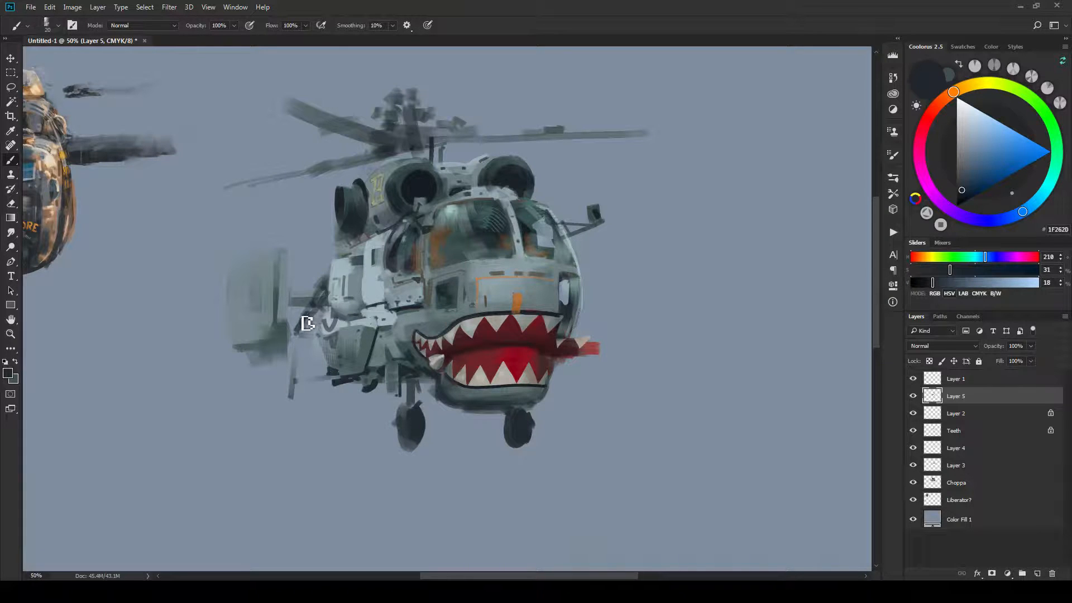
# Paint light blue-grey #A7B7C1 over the dark area where the tail boom meets the hull, undoing the last stroke.
pyautogui.press('x')
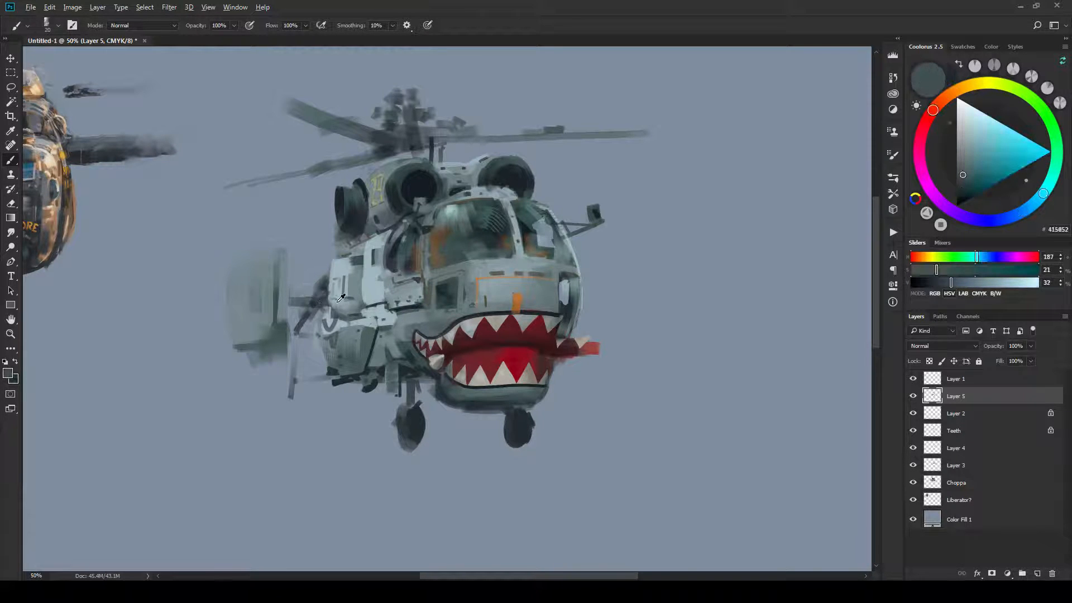
pyautogui.keyDown('alt'); pyautogui.click(333, 269); pyautogui.keyUp('alt')
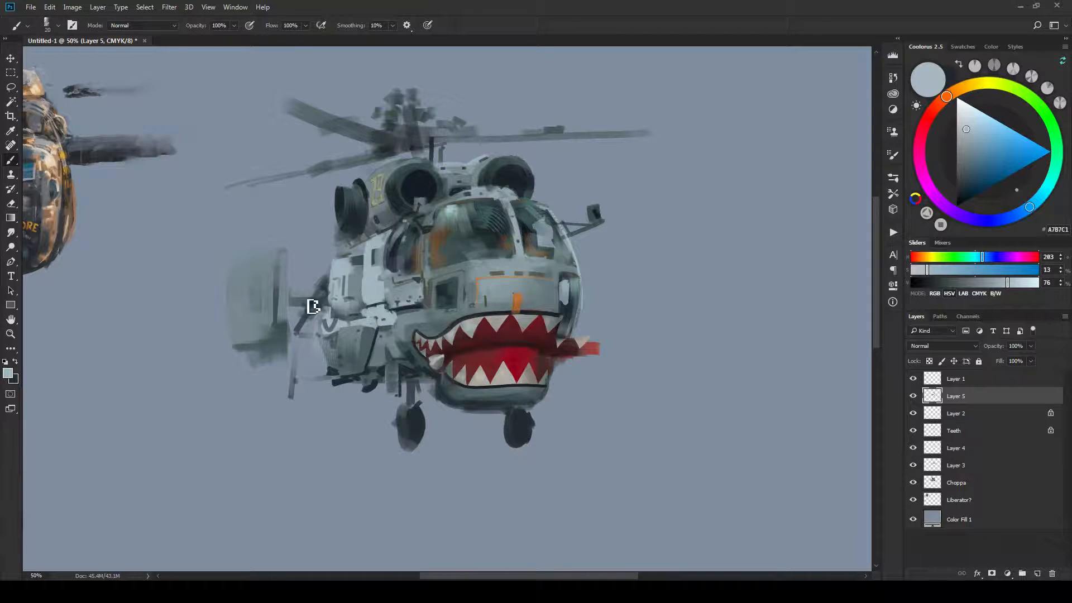
pyautogui.moveTo(329, 284); pyautogui.dragTo(314, 323)
pyautogui.hotkey('ctrl', 'z')
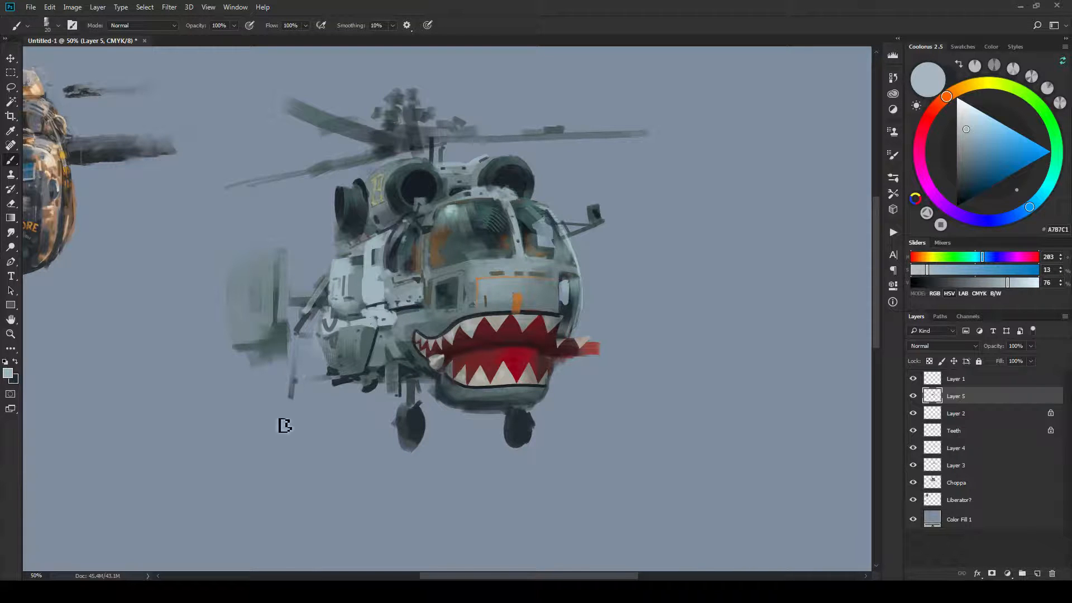
# Paint a small wheel at the foot of the rear strut with light #A7B7C1 fittings and a dark #1F262D tyre, and highlight the side wheel's hub.
pyautogui.moveTo(279, 398)
pyautogui.mouseDown()
pyautogui.moveTo(286, 391)
pyautogui.moveTo(278, 405)
pyautogui.mouseUp()
pyautogui.moveTo(408, 417); pyautogui.dragTo(397, 430)
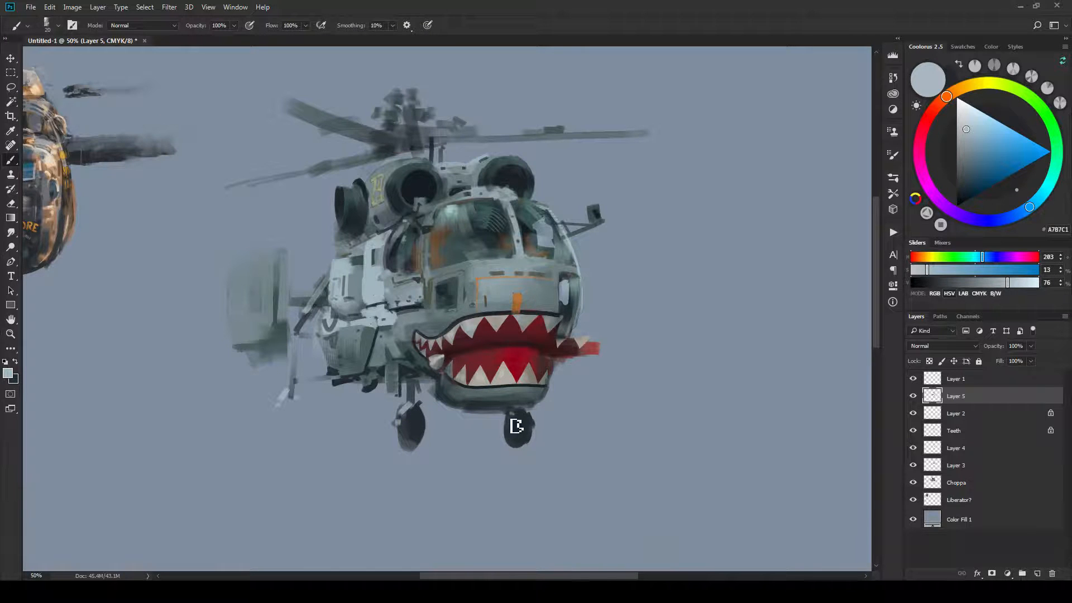
pyautogui.press('x')
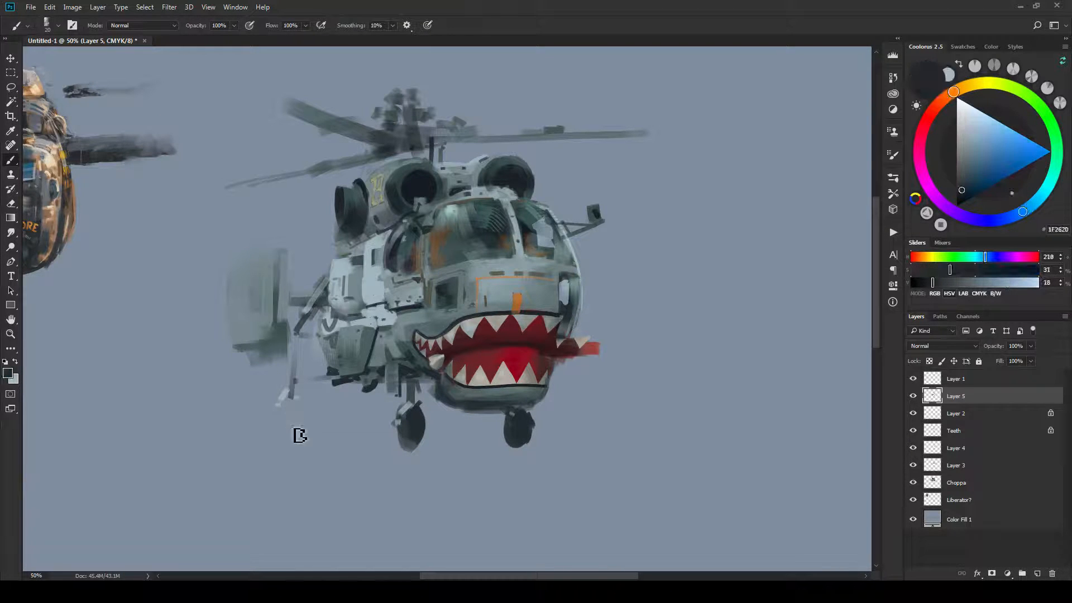
pyautogui.moveTo(289, 404)
pyautogui.mouseDown()
pyautogui.moveTo(292, 428)
pyautogui.moveTo(294, 405)
pyautogui.mouseUp()
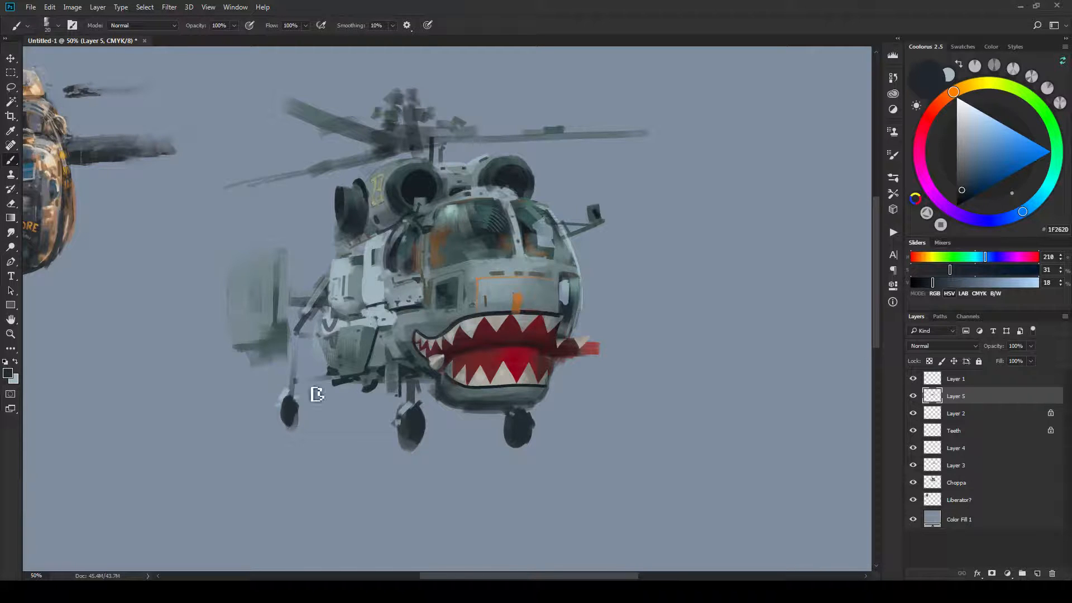
# Highlight the upper surface of the engine housing beside its yellow number using light blue-grey #A2B1BD sampled from the helicopter.
pyautogui.press('x')
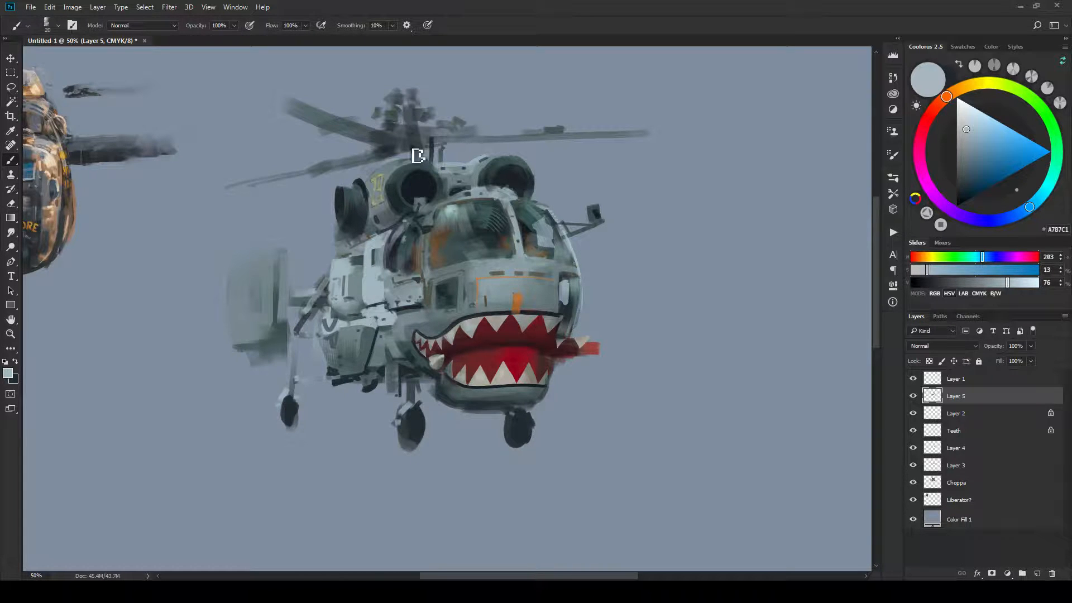
pyautogui.moveTo(420, 323); pyautogui.dragTo(428, 338)
pyautogui.keyDown('alt'); pyautogui.click(492, 190); pyautogui.keyUp('alt')
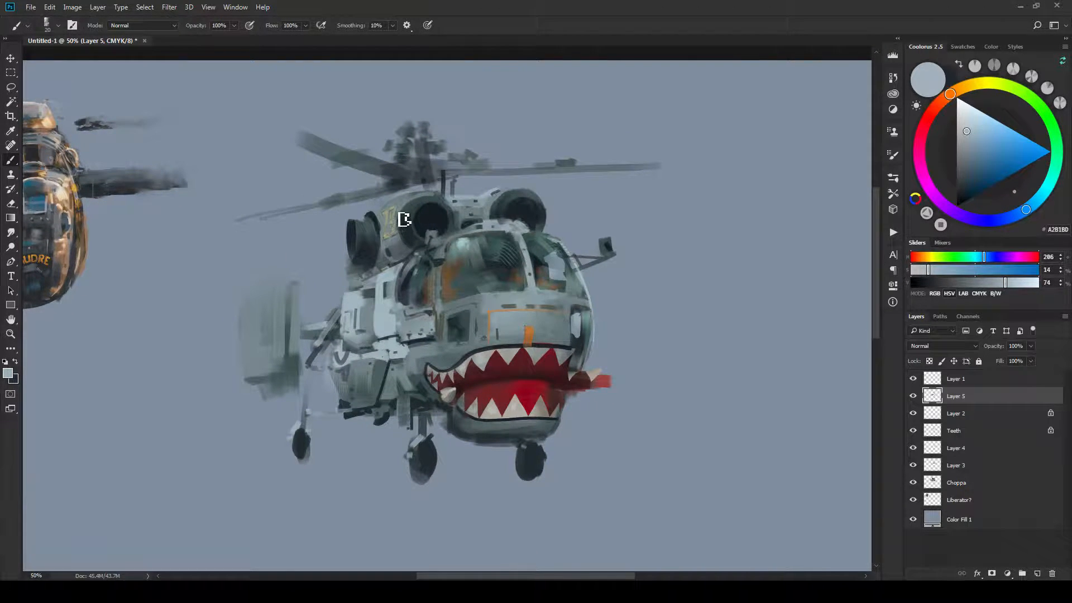
pyautogui.moveTo(387, 202)
pyautogui.mouseDown()
pyautogui.moveTo(379, 226)
pyautogui.moveTo(412, 201)
pyautogui.moveTo(405, 209)
pyautogui.mouseUp()
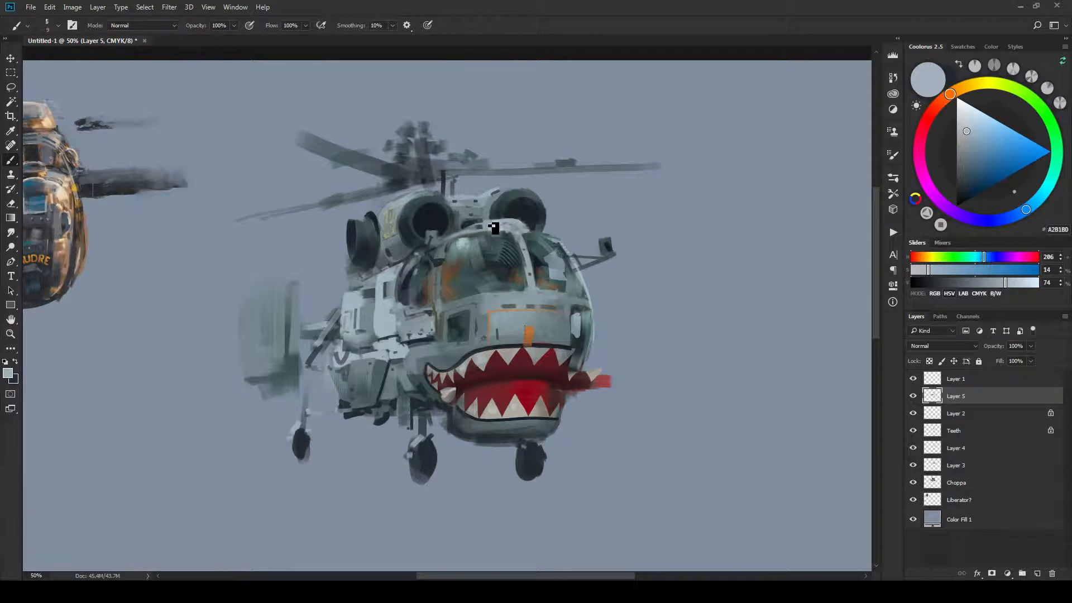
# Paint light blue-grey #A2B1BD edges along the cockpit roof and the upper frame of the far window, using a small brush.
pyautogui.hotkey('ctrl', '-')
pyautogui.hotkey('ctrl', '-')
pyautogui.hotkey('ctrl', '-')
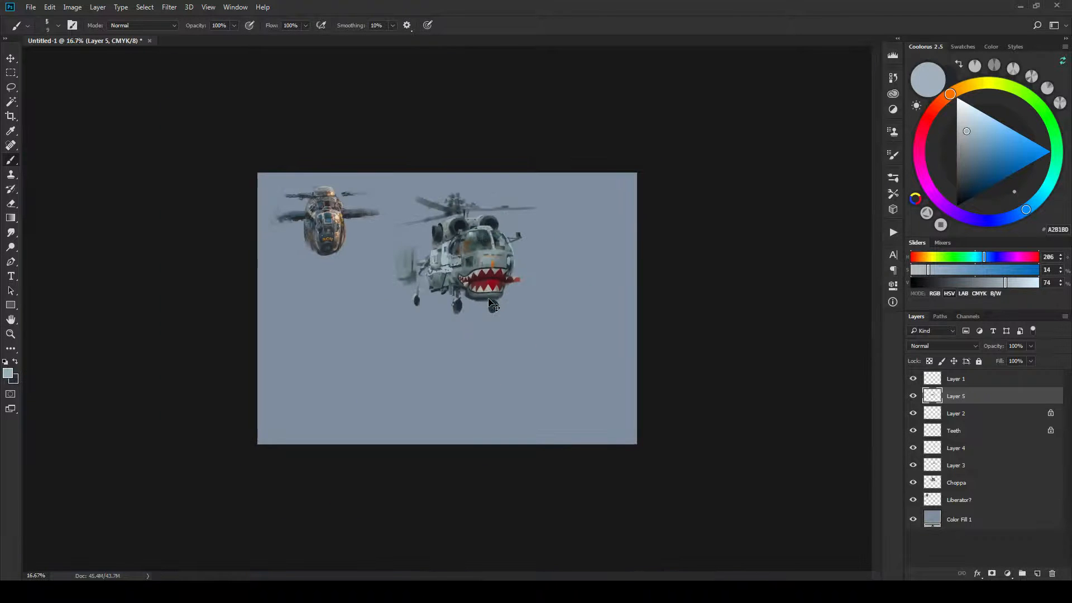
pyautogui.hotkey('ctrl', '+')
pyautogui.hotkey('ctrl', '+')
pyautogui.hotkey('ctrl', '+')
pyautogui.hotkey('ctrl', '+')
pyautogui.hotkey('ctrl', '+')
pyautogui.hotkey('ctrl', '+')
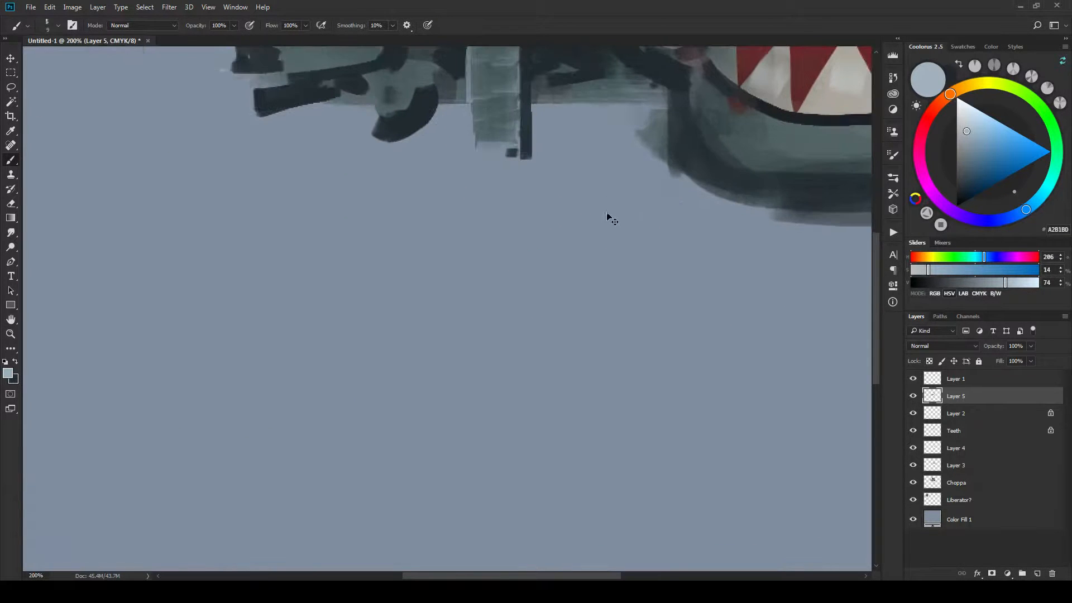
pyautogui.moveTo(572, 255); pyautogui.dragTo(562, 426)
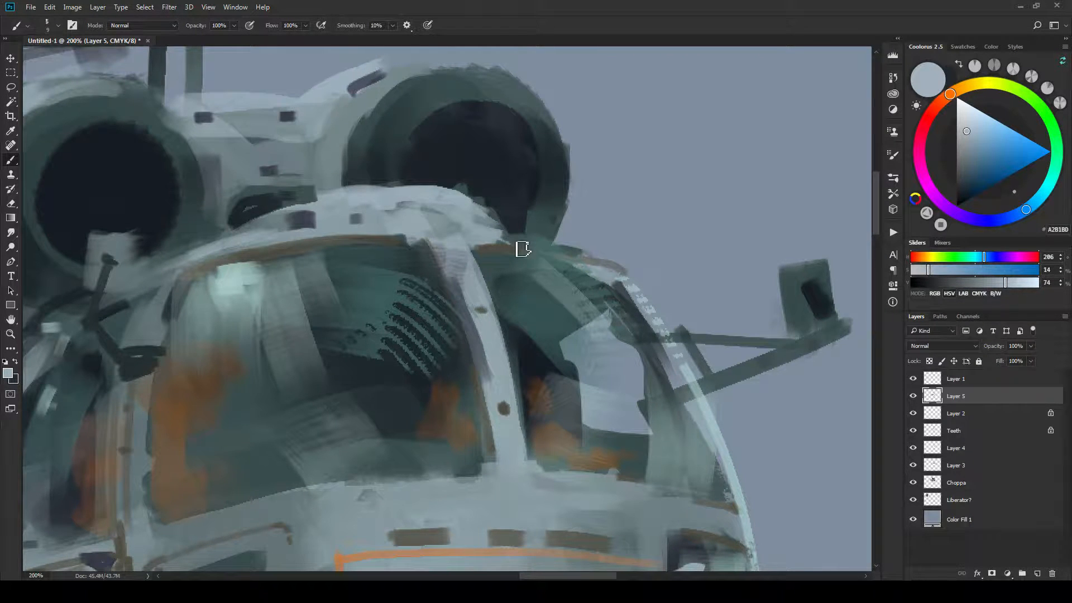
pyautogui.moveTo(513, 243); pyautogui.dragTo(470, 196)
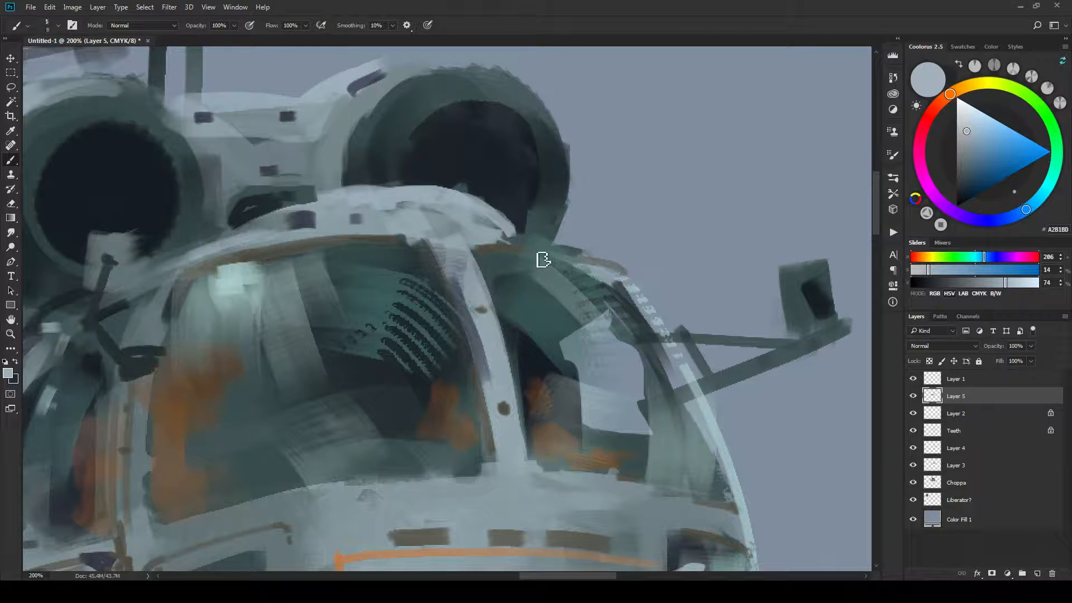
pyautogui.moveTo(571, 246); pyautogui.dragTo(586, 246)
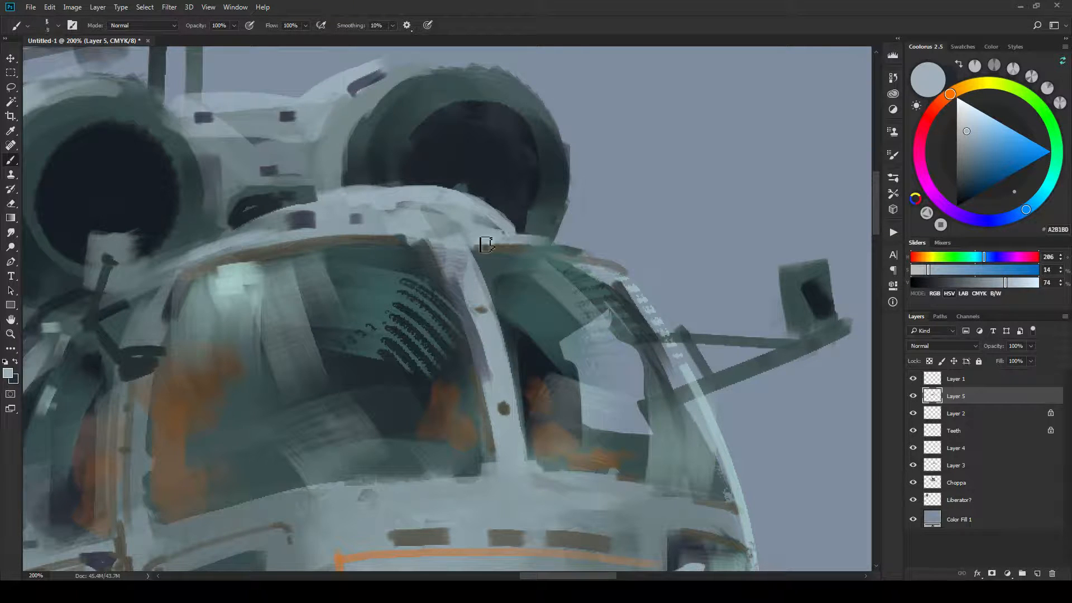
pyautogui.moveTo(486, 244)
pyautogui.mouseDown()
pyautogui.moveTo(600, 256)
pyautogui.moveTo(626, 276)
pyautogui.mouseUp()
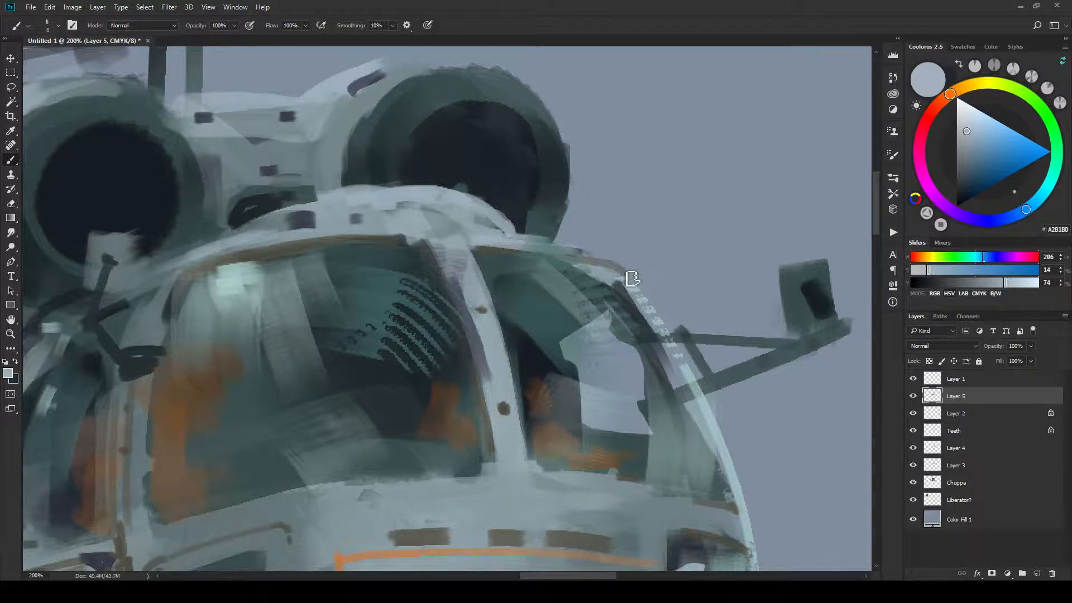
# Paint a thin dark #111720 shadow along the inside of the far cockpit window's upper frame.
pyautogui.hotkey('ctrl', '-')
pyautogui.hotkey('ctrl', '-')
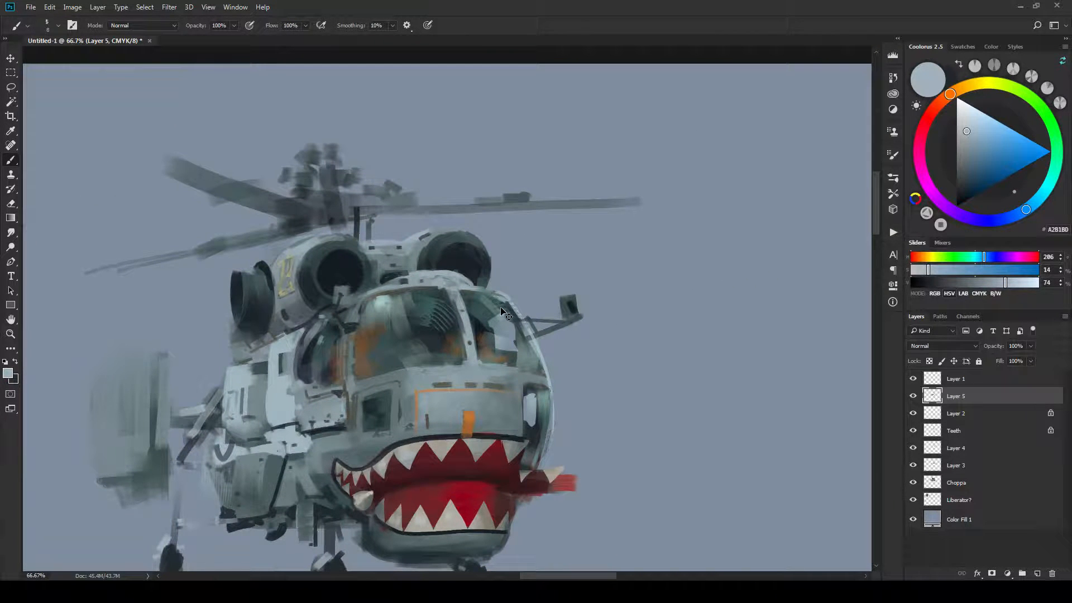
pyautogui.hotkey('ctrl', '+')
pyautogui.hotkey('ctrl', '+')
pyautogui.hotkey('ctrl', '+')
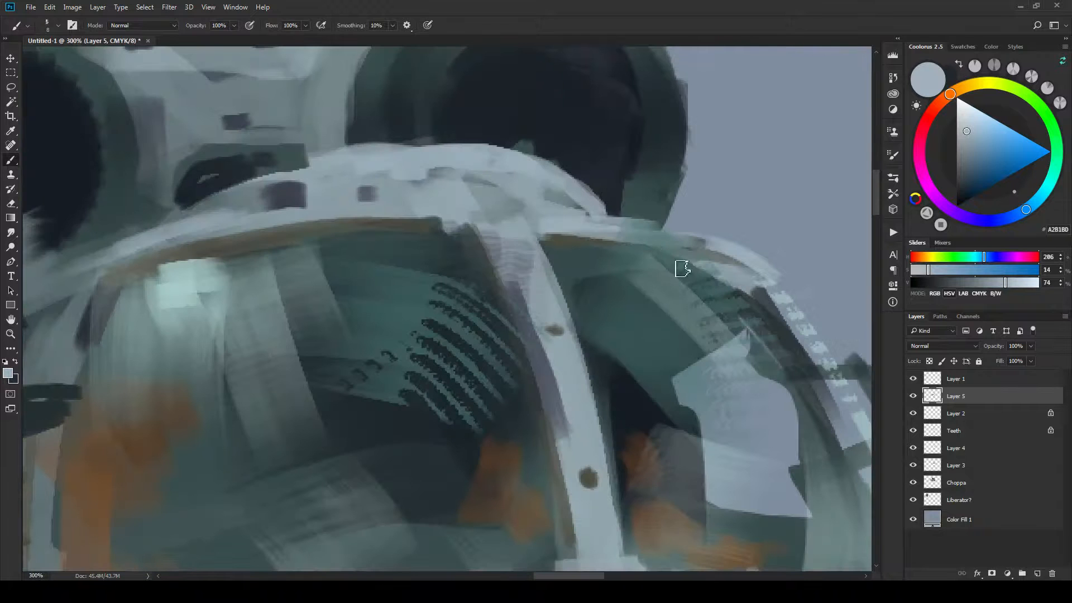
pyautogui.keyDown('alt'); pyautogui.click(702, 241); pyautogui.keyUp('alt')
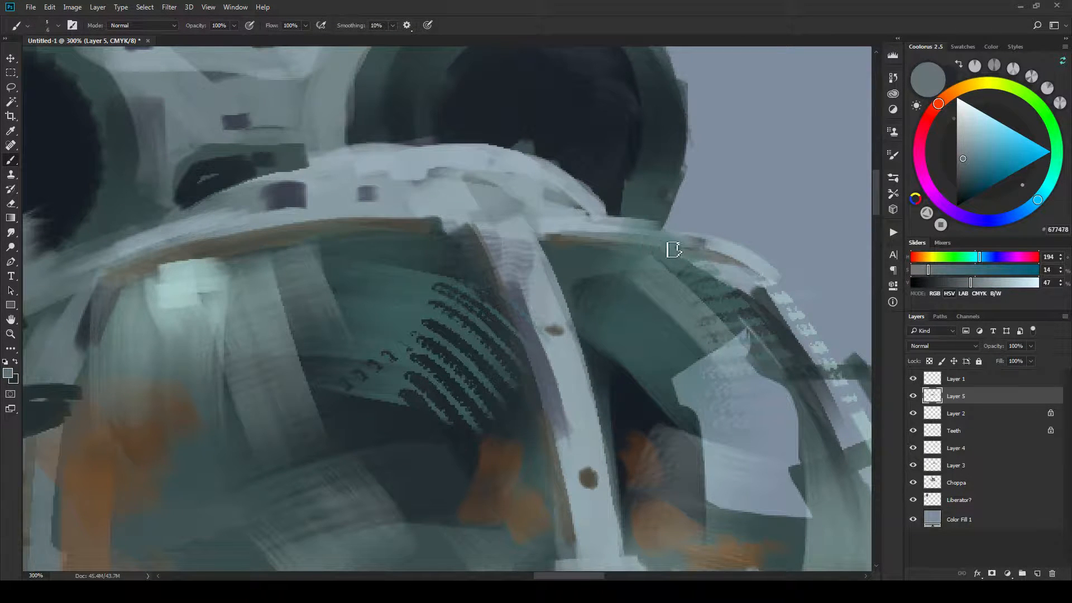
pyautogui.keyDown('alt'); pyautogui.click(617, 395); pyautogui.keyUp('alt')
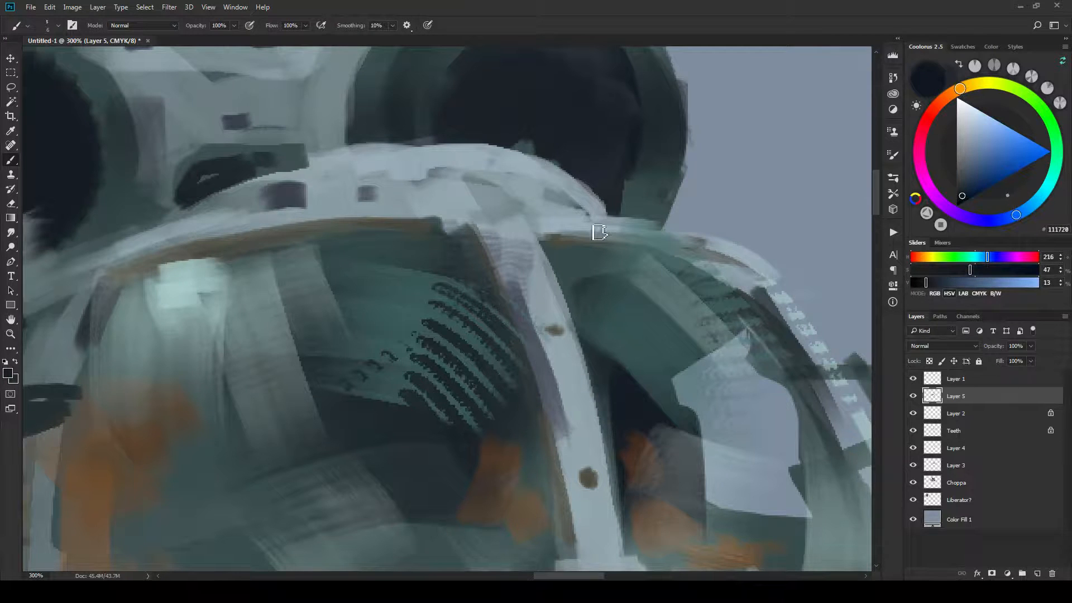
pyautogui.moveTo(609, 240)
pyautogui.mouseDown()
pyautogui.moveTo(691, 248)
pyautogui.moveTo(767, 284)
pyautogui.moveTo(712, 304)
pyautogui.moveTo(757, 279)
pyautogui.moveTo(738, 272)
pyautogui.moveTo(724, 283)
pyautogui.moveTo(756, 278)
pyautogui.moveTo(718, 267)
pyautogui.mouseUp()
# Refine the cockpit roof's upper edge against the engine intake with light blue-grey #9EADB9 and dark #10222A.
pyautogui.hotkey('ctrl', '-')
pyautogui.hotkey('ctrl', '-')
pyautogui.hotkey('ctrl', '-')
pyautogui.hotkey('ctrl', '-')
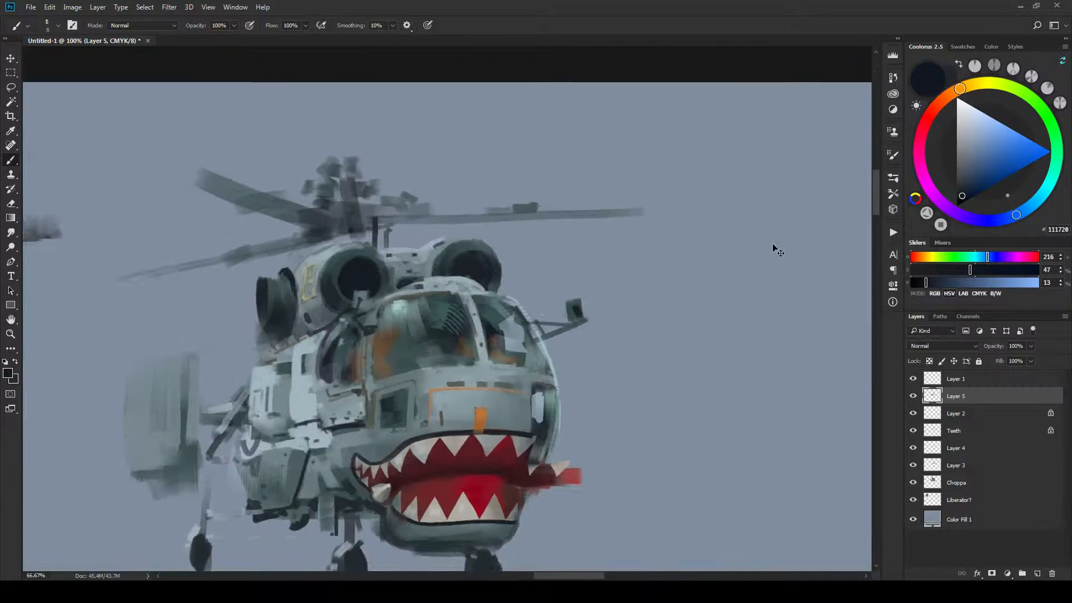
pyautogui.hotkey('ctrl', '-')
pyautogui.hotkey('ctrl', '+')
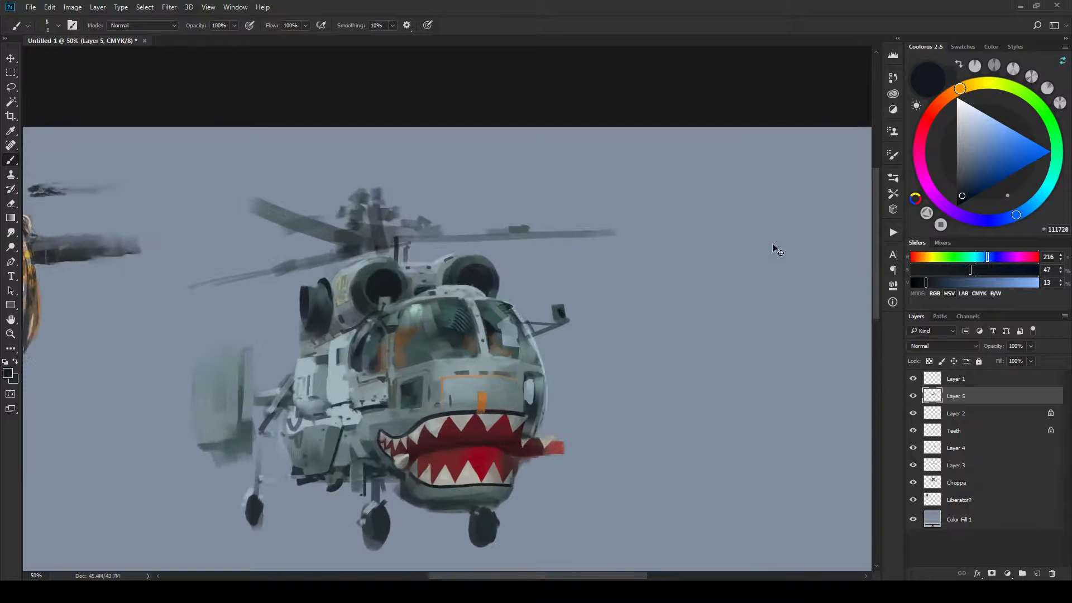
pyautogui.hotkey('ctrl', '+')
pyautogui.hotkey('ctrl', '+')
pyautogui.hotkey('ctrl', '+')
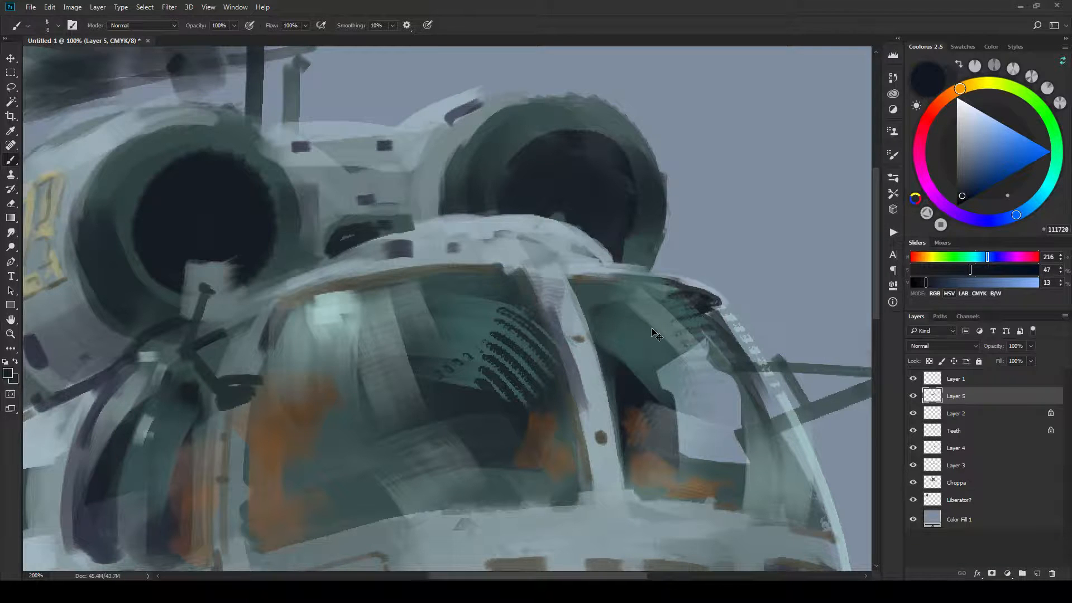
pyautogui.keyDown('alt'); pyautogui.click(589, 247); pyautogui.keyUp('alt')
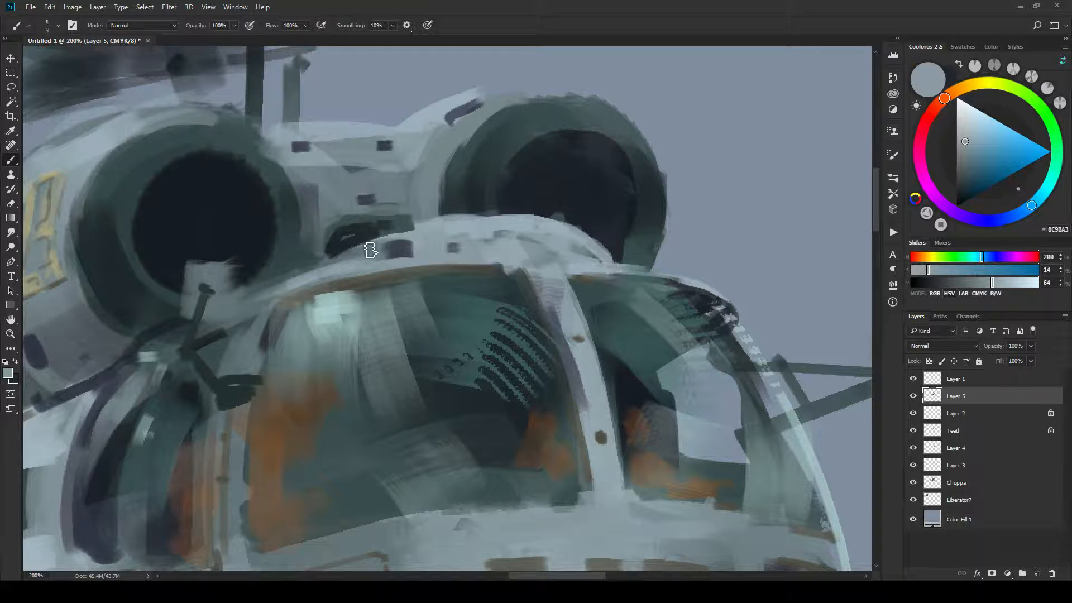
pyautogui.keyDown('alt'); pyautogui.click(506, 220); pyautogui.keyUp('alt')
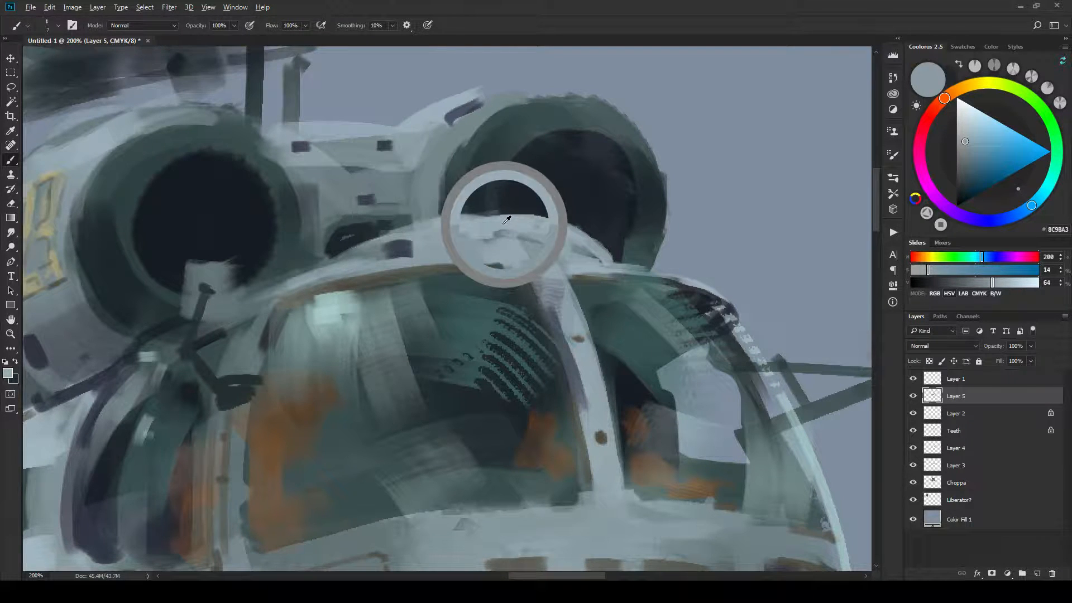
pyautogui.moveTo(557, 224); pyautogui.dragTo(478, 214)
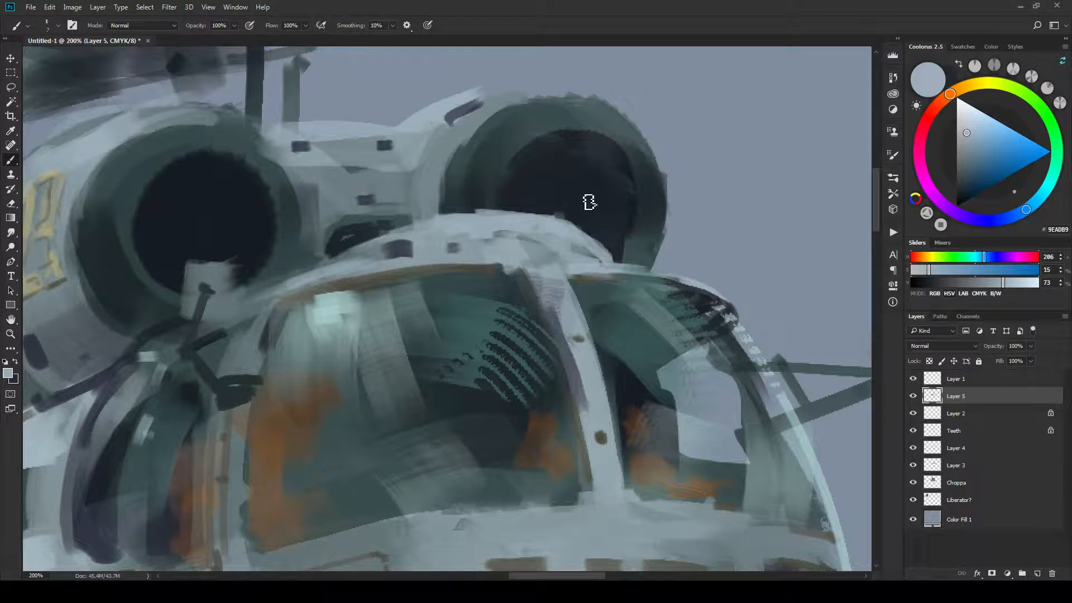
pyautogui.keyDown('alt'); pyautogui.click(613, 230); pyautogui.keyUp('alt')
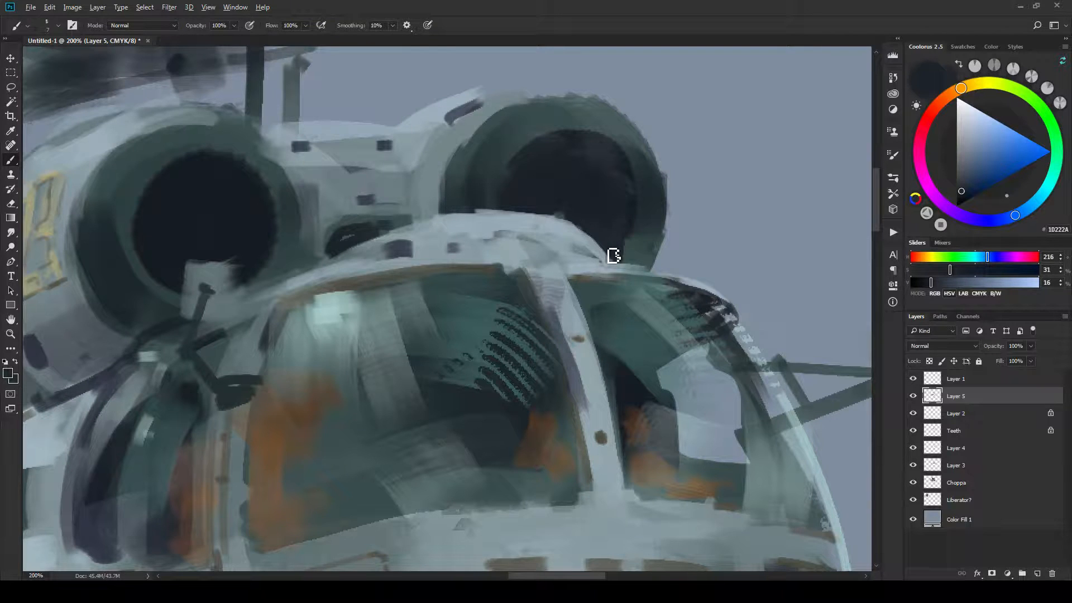
pyautogui.keyDown('alt'); pyautogui.click(614, 266); pyautogui.keyUp('alt')
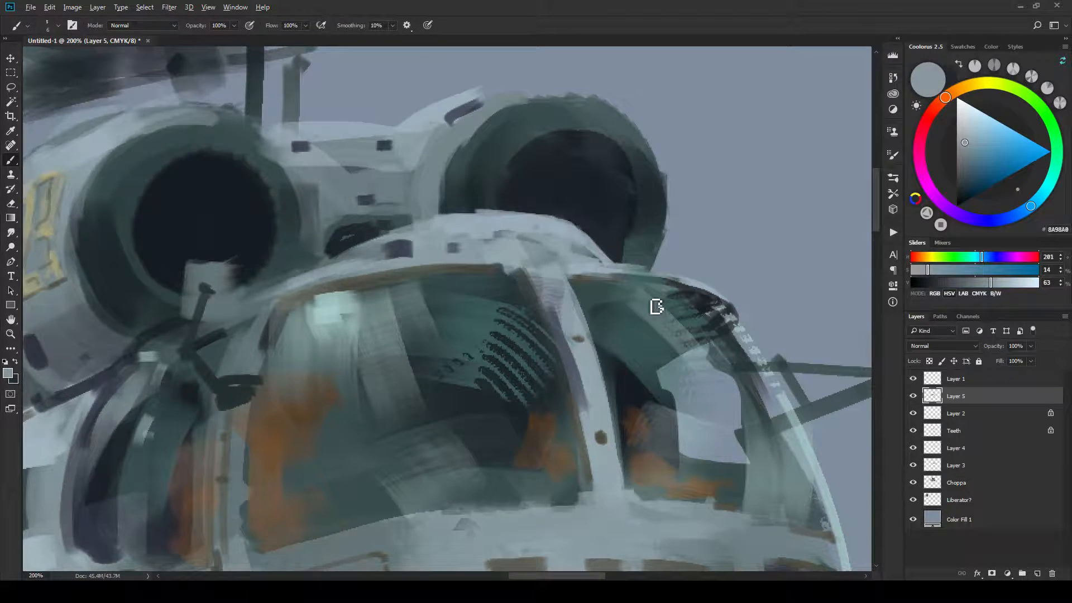
# Trace the upper window frames in grey #566065 and repaint the central windscreen post in light #98A7AF with a larger brush.
pyautogui.keyDown('alt'); pyautogui.click(493, 266); pyautogui.keyUp('alt')
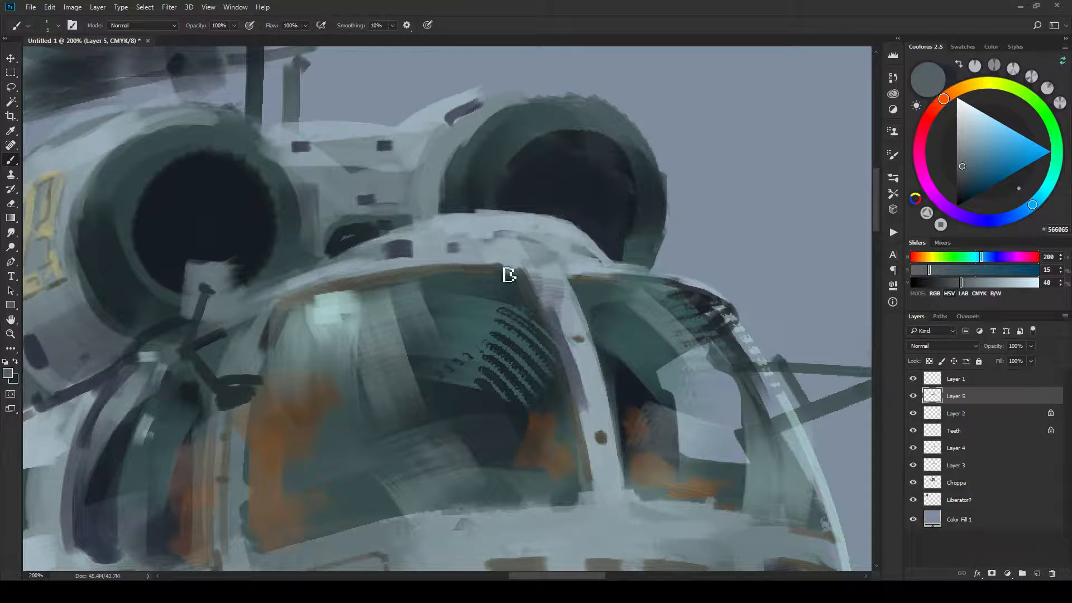
pyautogui.moveTo(501, 267); pyautogui.dragTo(657, 273)
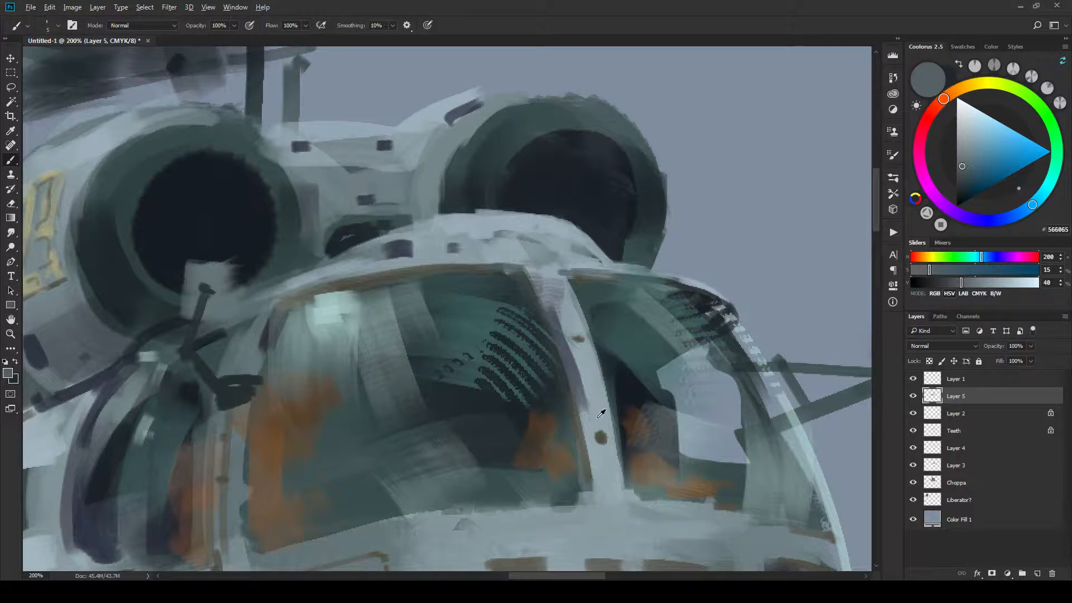
pyautogui.keyDown('alt'); pyautogui.click(601, 413); pyautogui.keyUp('alt')
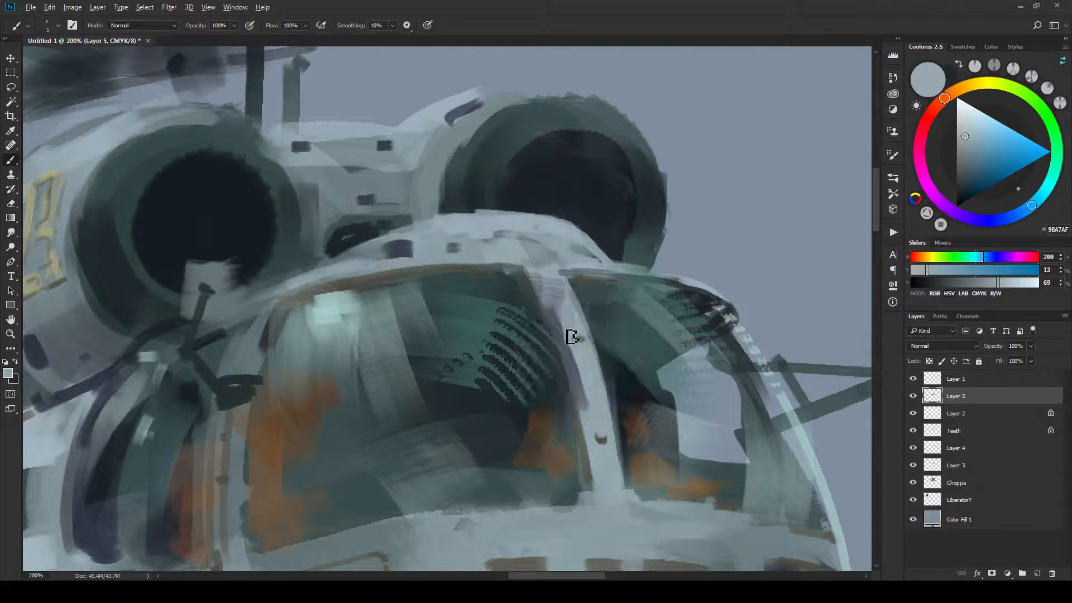
pyautogui.press(']')
pyautogui.press(']')
pyautogui.press(']')
pyautogui.moveTo(554, 311); pyautogui.dragTo(581, 385)
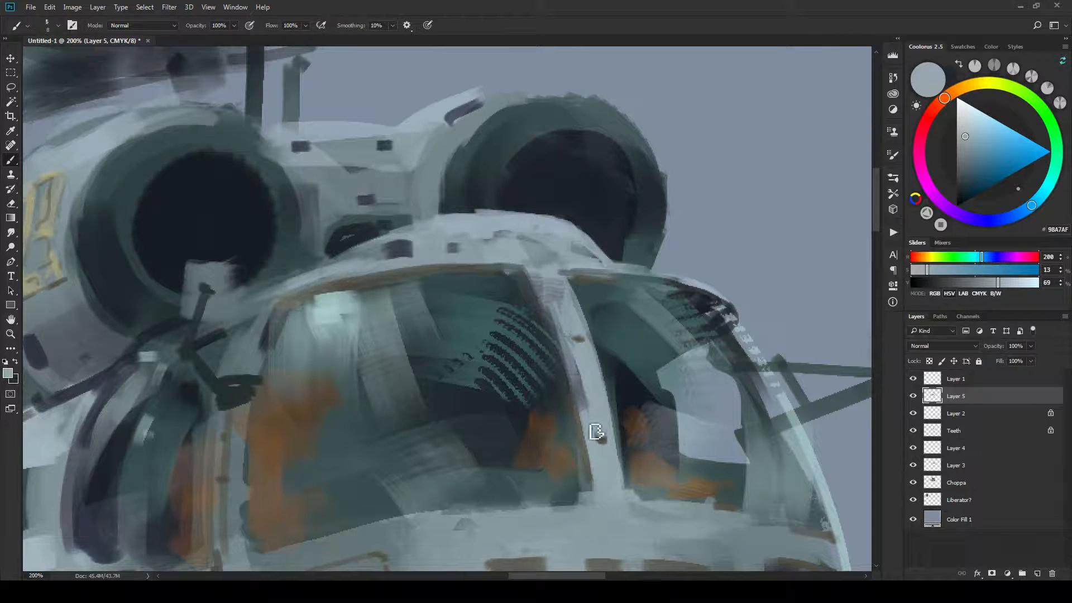
# Review the whole helicopter on the canvas and its undercarriage at several magnifications.
pyautogui.hotkey('ctrl', '-')
pyautogui.hotkey('ctrl', '-')
pyautogui.hotkey('ctrl', '-')
pyautogui.hotkey('ctrl', '-')
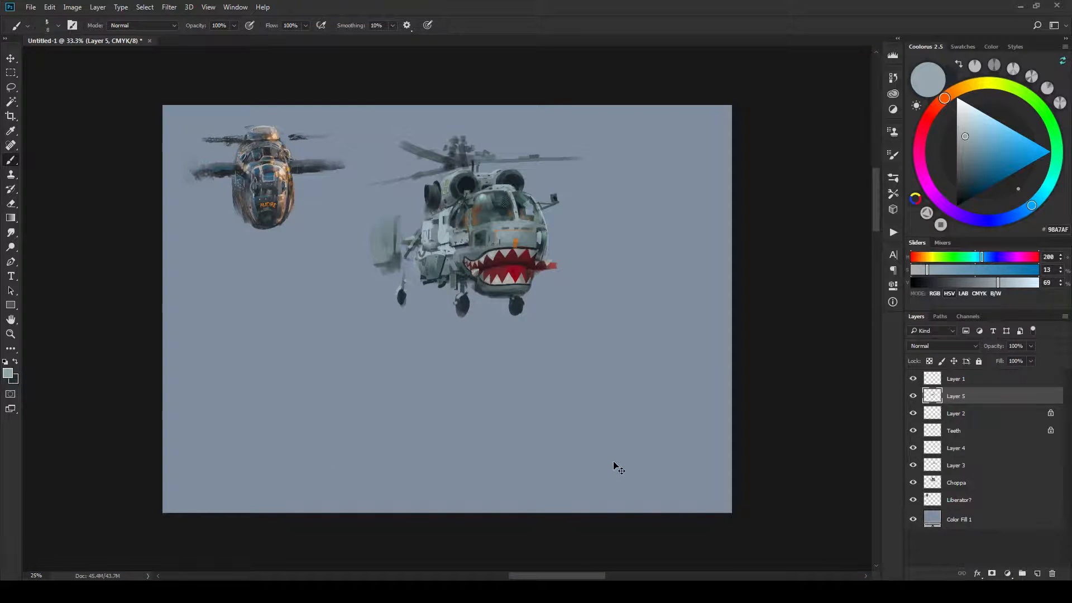
pyautogui.hotkey('ctrl', '+')
pyautogui.hotkey('ctrl', '+')
pyautogui.hotkey('ctrl', '+')
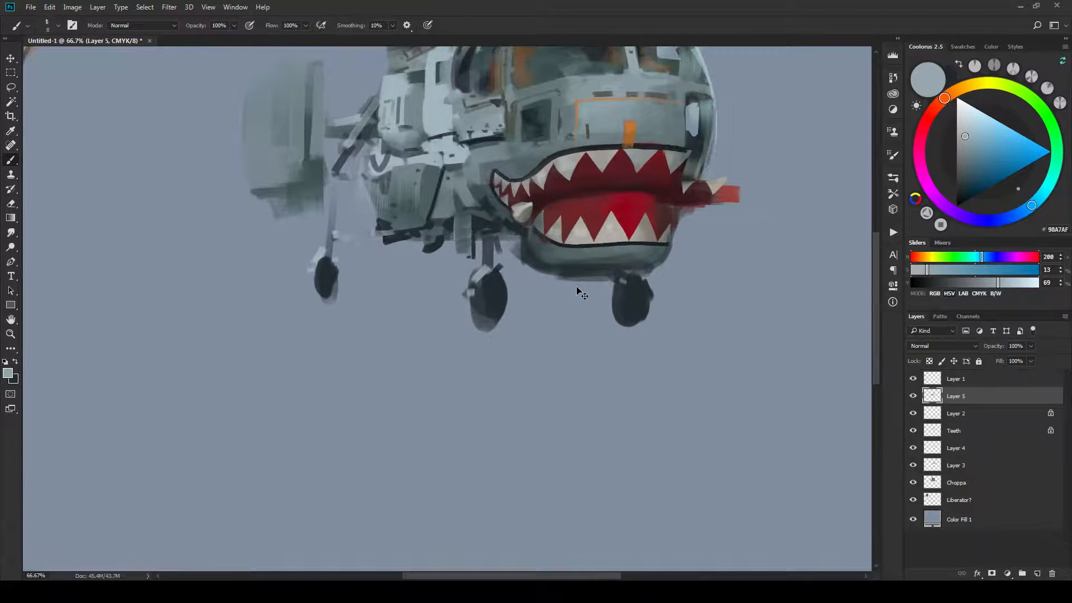
pyautogui.hotkey('ctrl', '-')
pyautogui.hotkey('ctrl', '-')
pyautogui.hotkey('ctrl', '-')
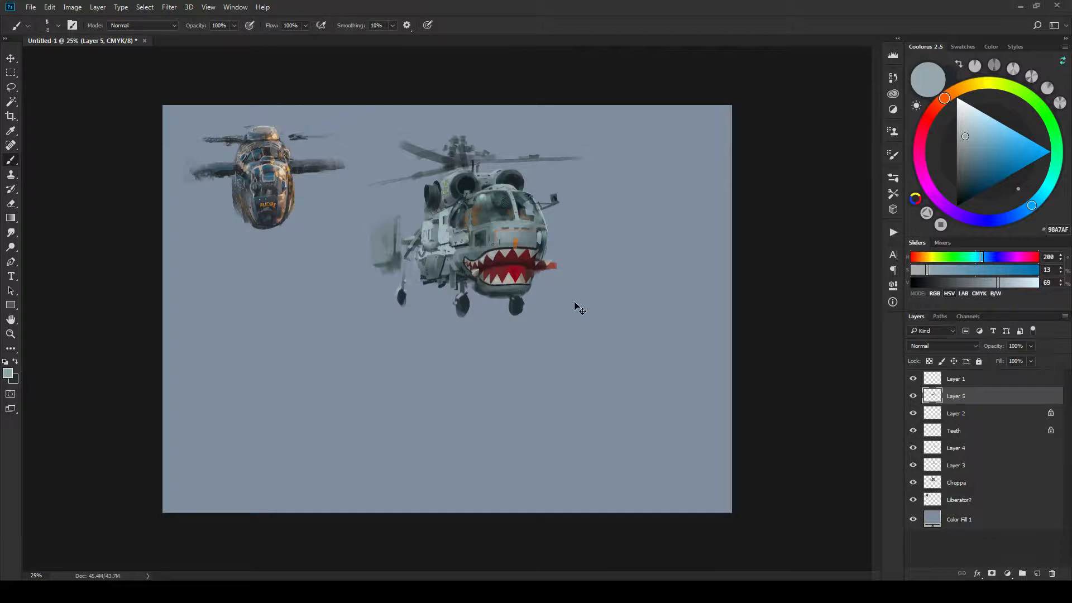
# Paint a small dark #1F282E oval opening on the hull side behind the corner of the shark mouth.
pyautogui.hotkey('ctrl', '+')
pyautogui.hotkey('ctrl', '+')
pyautogui.hotkey('ctrl', '+')
pyautogui.hotkey('ctrl', '+')
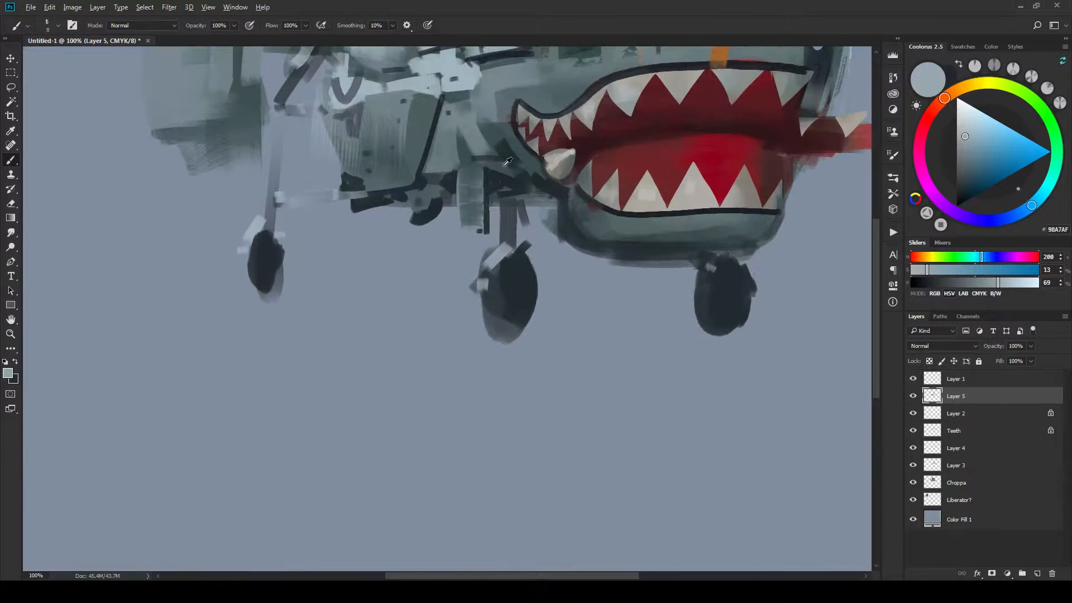
pyautogui.keyDown('alt'); pyautogui.click(506, 161); pyautogui.keyUp('alt')
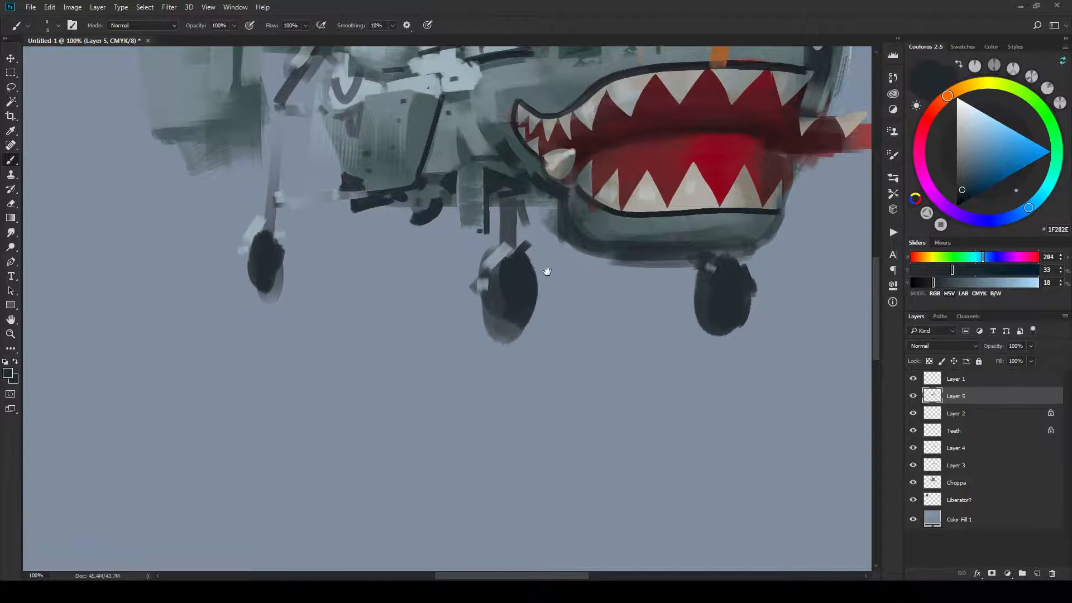
pyautogui.moveTo(547, 271); pyautogui.dragTo(582, 418)
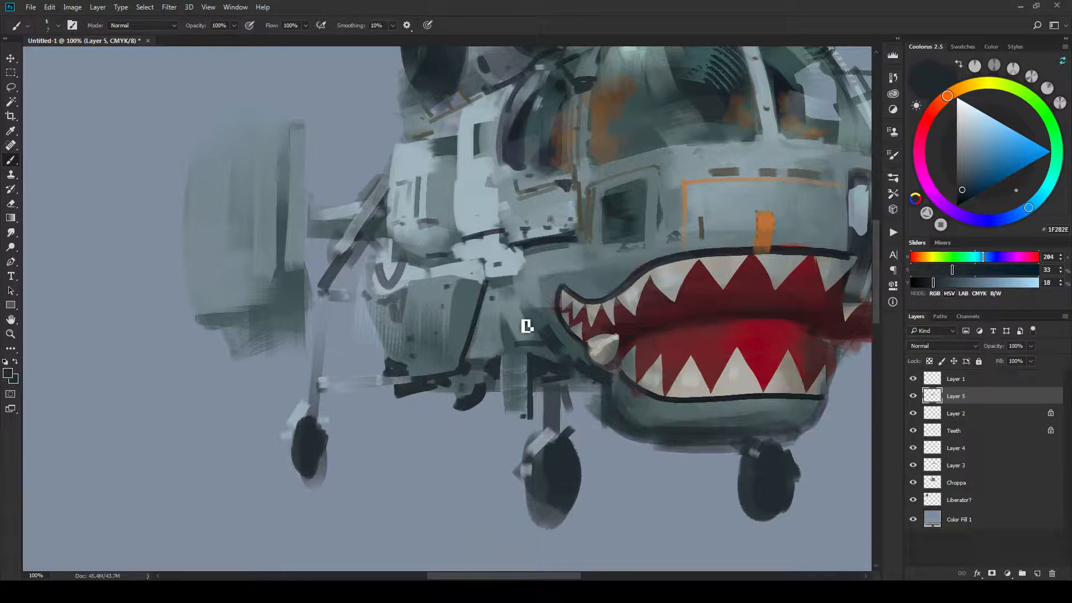
pyautogui.click(517, 314)
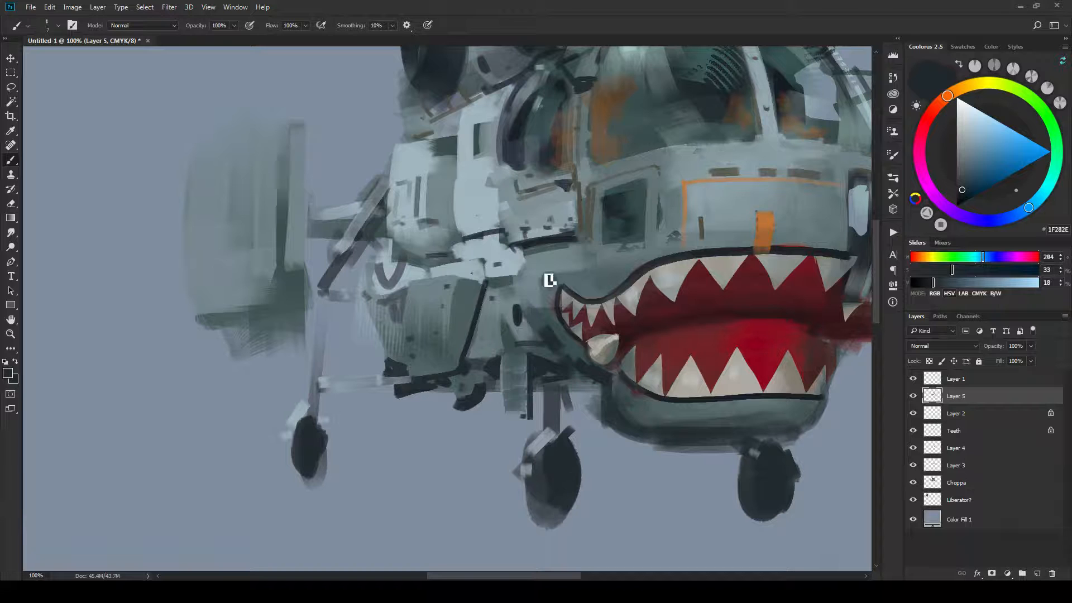
# Outline a hull panel around the corner of the shark mouth in dark #1F282E and refine it with grey #7D8B90.
pyautogui.moveTo(537, 282); pyautogui.dragTo(562, 290)
pyautogui.moveTo(598, 283)
pyautogui.mouseDown()
pyautogui.moveTo(574, 292)
pyautogui.moveTo(614, 285)
pyautogui.moveTo(606, 285)
pyautogui.mouseUp()
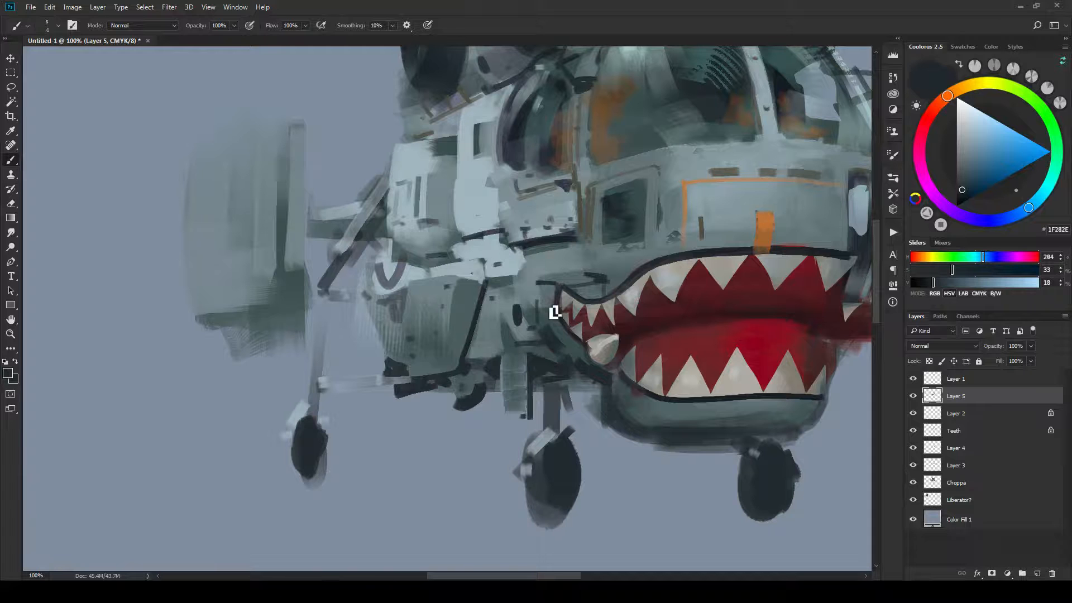
pyautogui.moveTo(542, 292); pyautogui.dragTo(547, 336)
pyautogui.keyDown('alt'); pyautogui.click(531, 259); pyautogui.keyUp('alt')
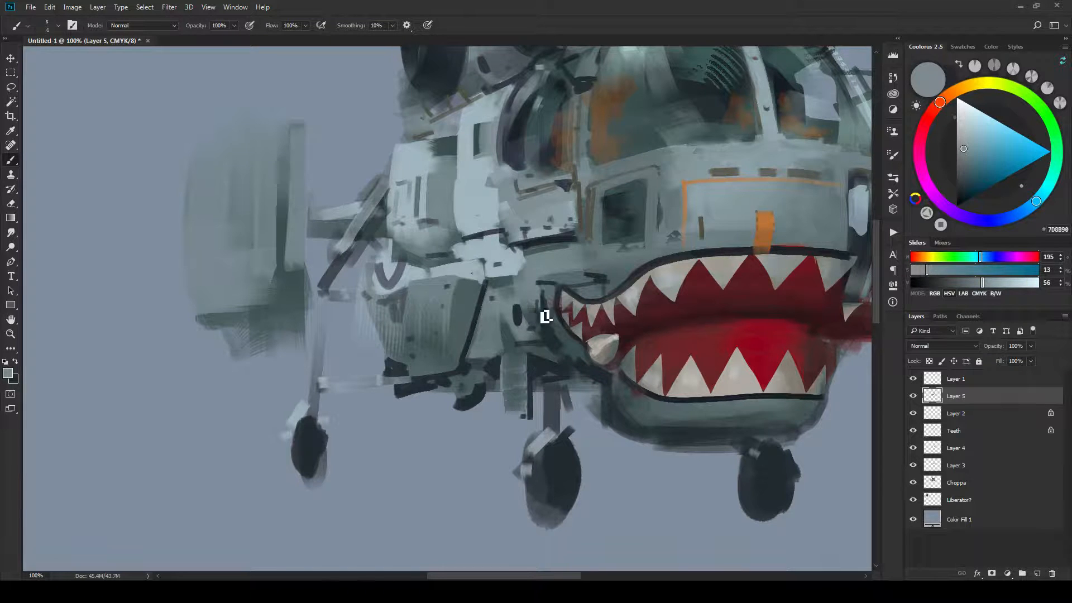
pyautogui.moveTo(553, 288); pyautogui.dragTo(546, 297)
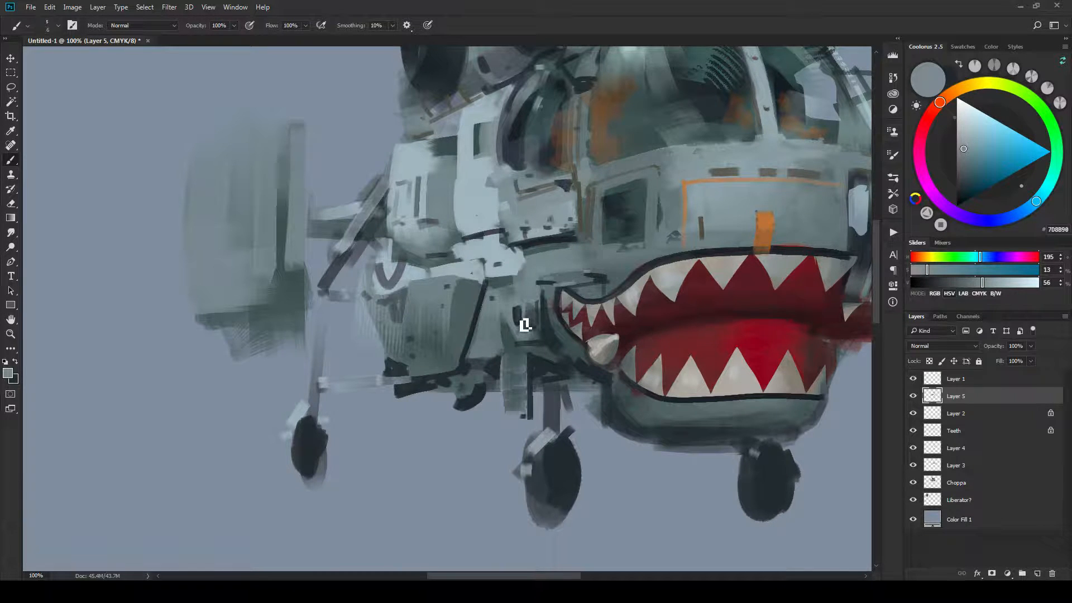
# Detail the orange-framed nose panel with small dark #3F5050 dashes and a light #ABC5D0 rivet near its upper corner.
pyautogui.hotkey('ctrl', '-')
pyautogui.hotkey('ctrl', '-')
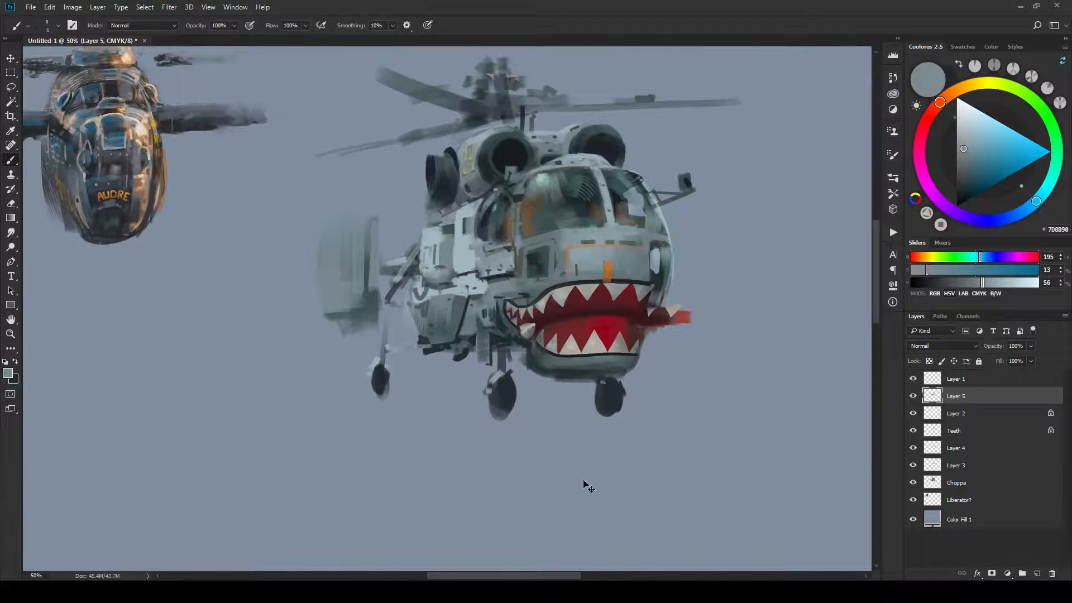
pyautogui.hotkey('ctrl', '-')
pyautogui.hotkey('ctrl', '-')
pyautogui.hotkey('ctrl', '+')
pyautogui.hotkey('ctrl', '+')
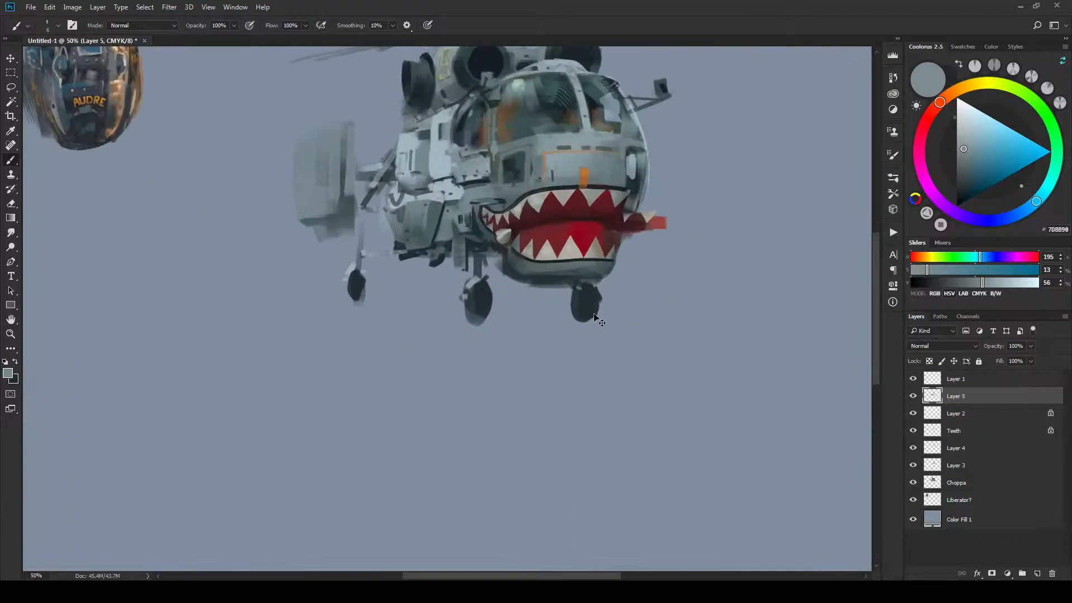
pyautogui.scroll(3, 596, 318)
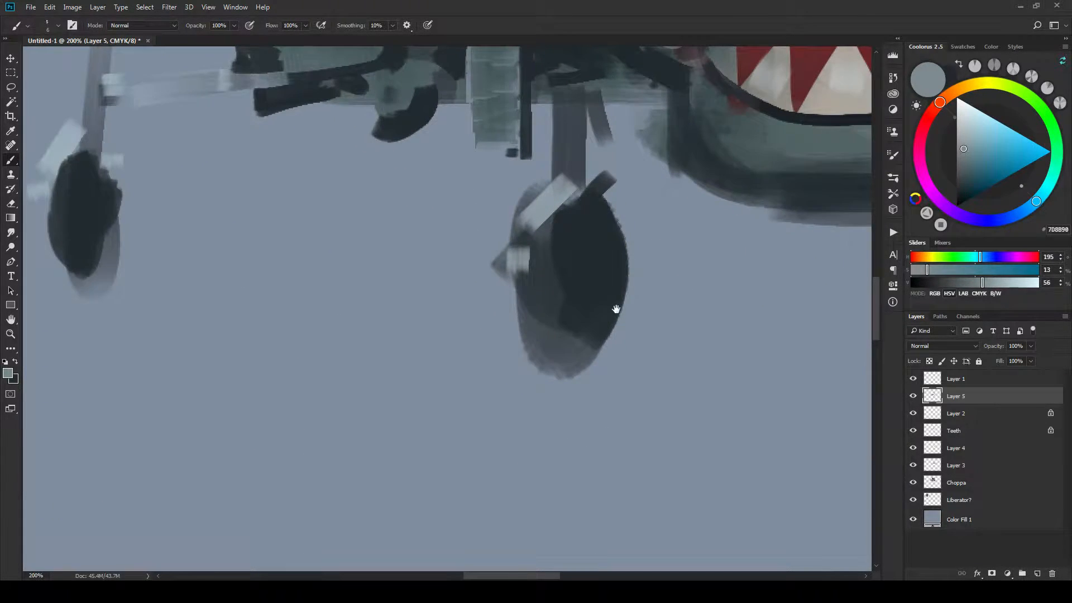
pyautogui.moveTo(616, 309); pyautogui.dragTo(552, 444)
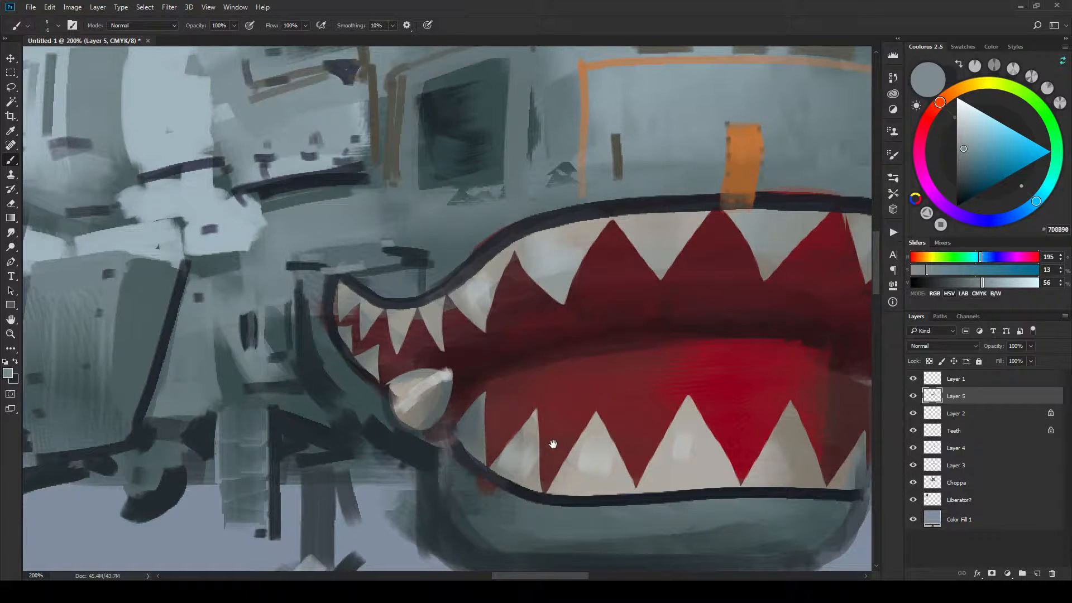
pyautogui.moveTo(779, 266); pyautogui.dragTo(488, 410)
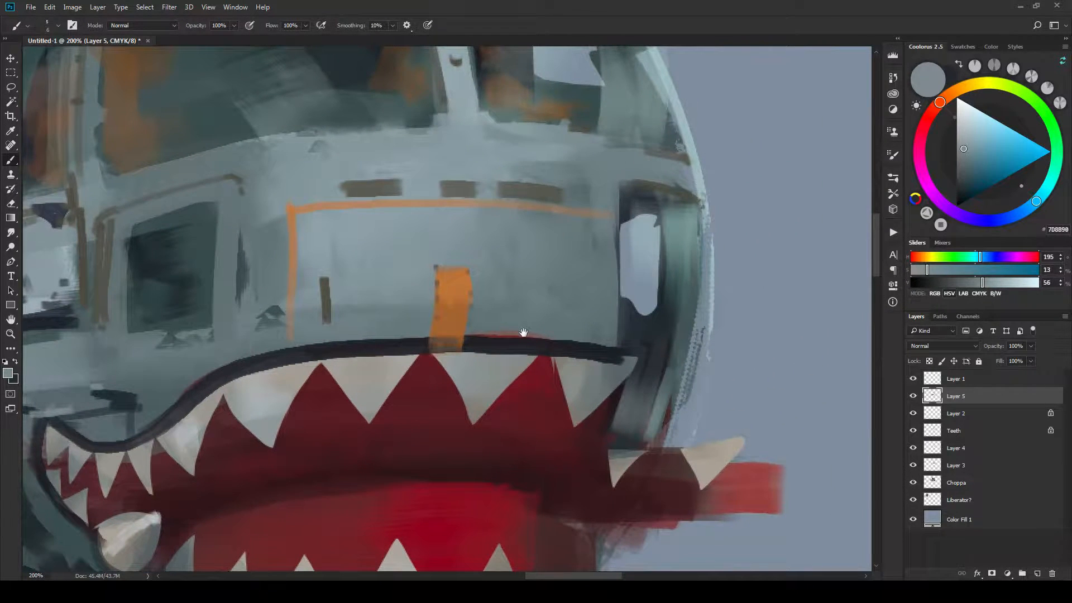
pyautogui.keyDown('alt'); pyautogui.click(272, 311); pyautogui.keyUp('alt')
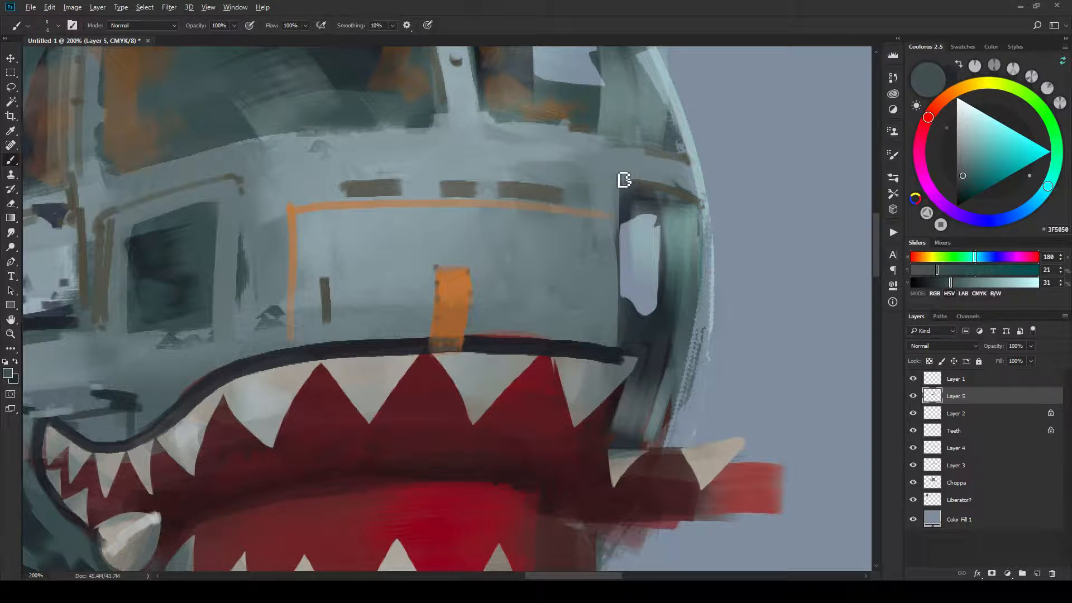
pyautogui.moveTo(486, 228); pyautogui.dragTo(579, 240)
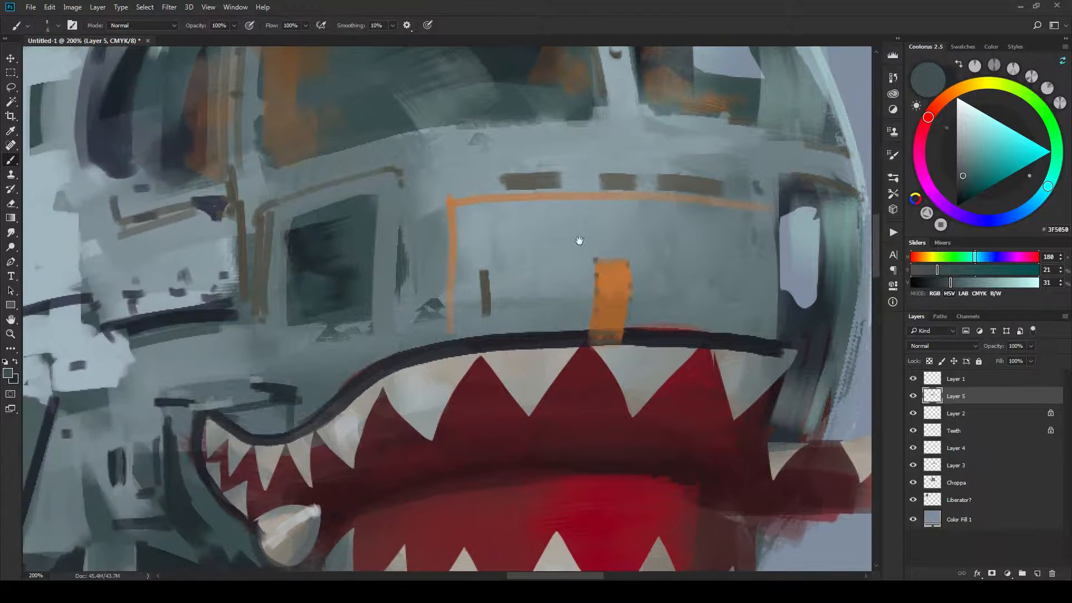
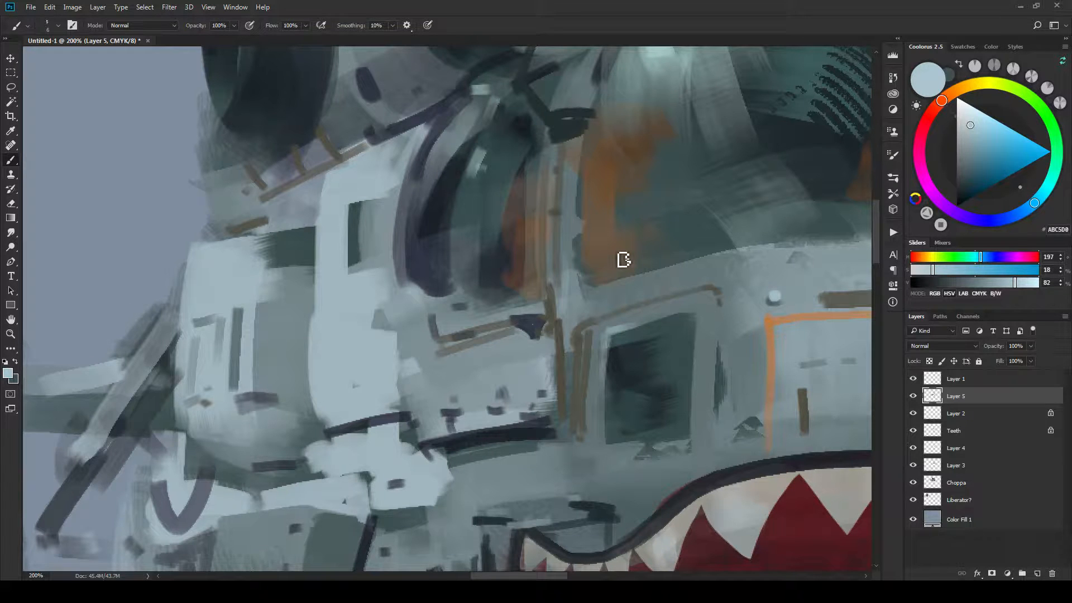
# Paint a light #ABC5D0 highlight along the horizontal bridge between the two engine intakes.
pyautogui.moveTo(617, 255); pyautogui.dragTo(716, 303)
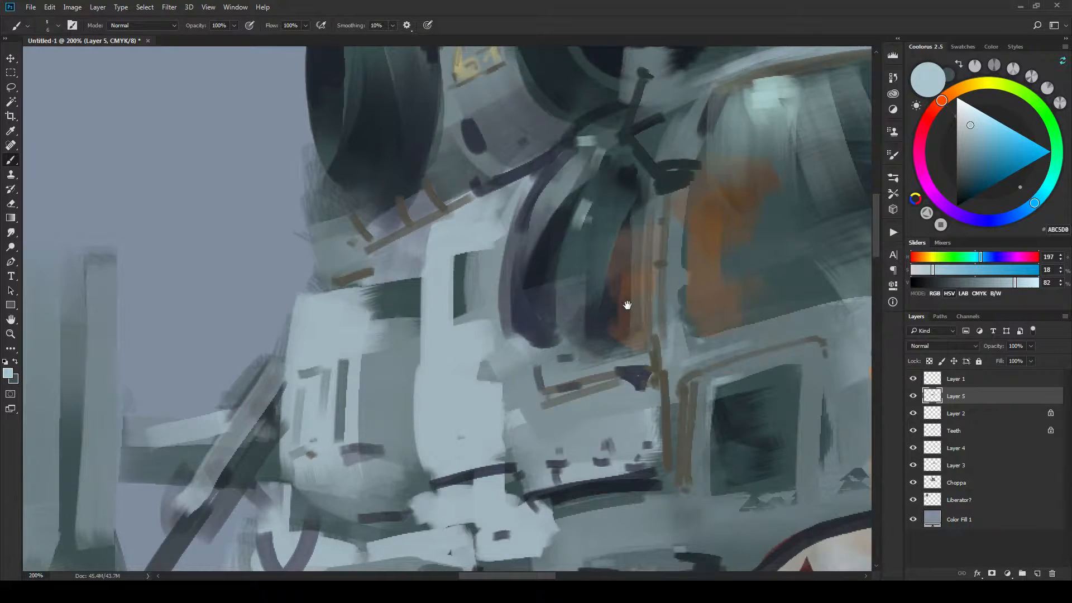
pyautogui.moveTo(627, 305); pyautogui.dragTo(575, 313)
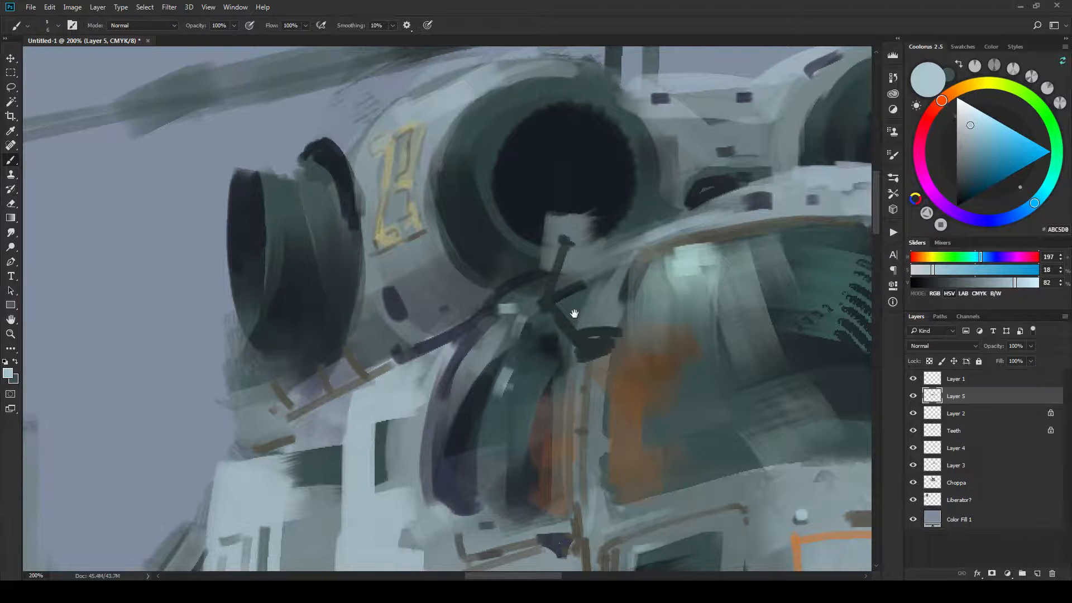
pyautogui.moveTo(583, 321); pyautogui.dragTo(332, 405)
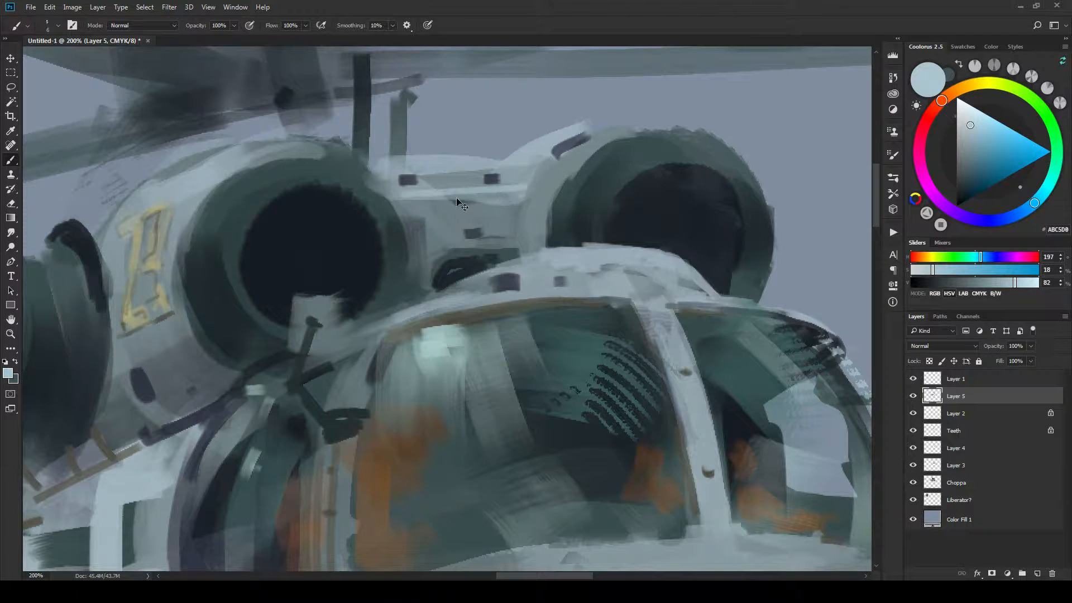
pyautogui.moveTo(410, 194); pyautogui.dragTo(527, 194)
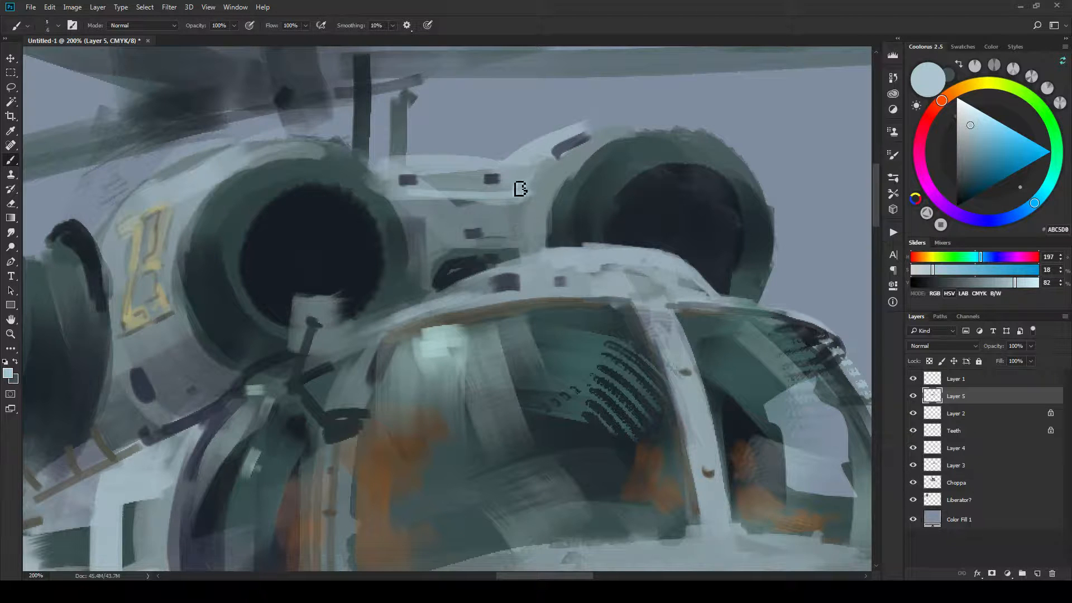
# Review the whole canvas and the helicopter's overall read at several magnifications.
pyautogui.hotkey('ctrl', '-')
pyautogui.hotkey('ctrl', '-')
pyautogui.hotkey('ctrl', '-')
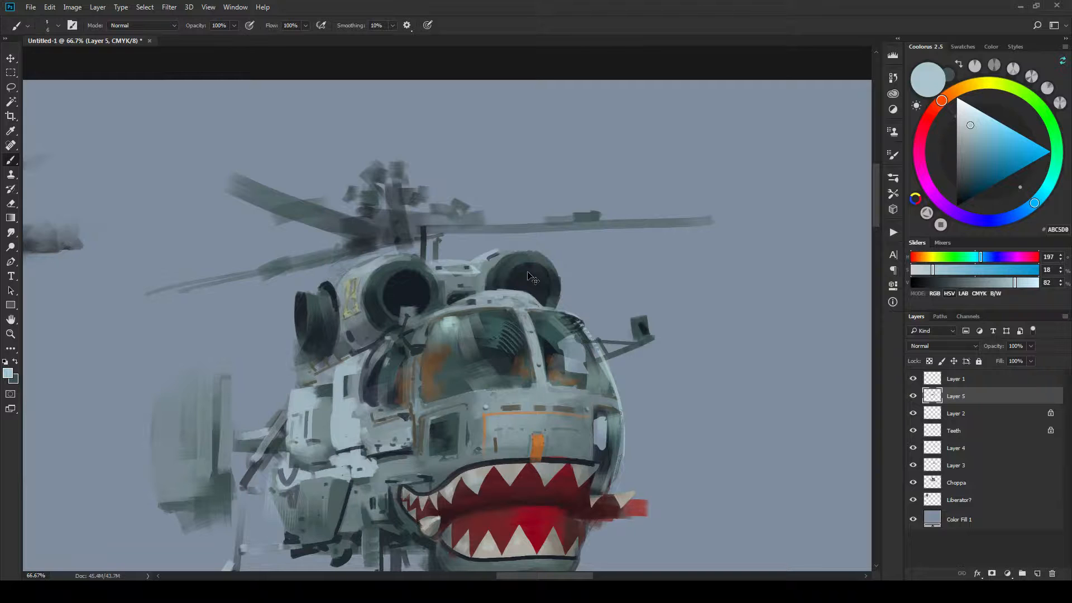
pyautogui.hotkey('ctrl', '-')
pyautogui.hotkey('ctrl', '-')
pyautogui.hotkey('ctrl', '-')
pyautogui.hotkey('ctrl', '-')
pyautogui.hotkey('ctrl', '+')
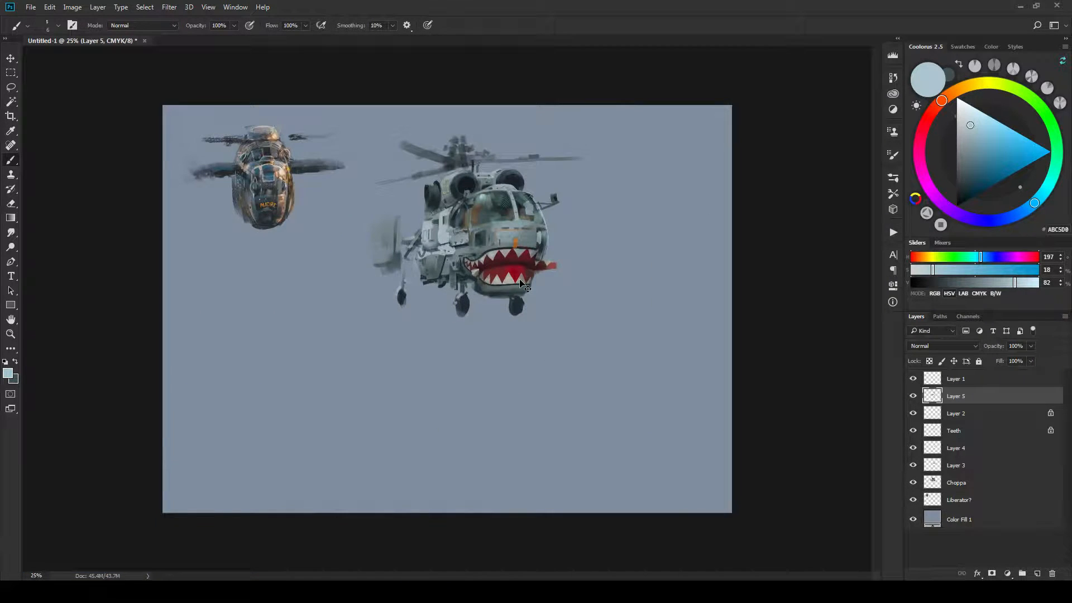
pyautogui.hotkey('ctrl', '+')
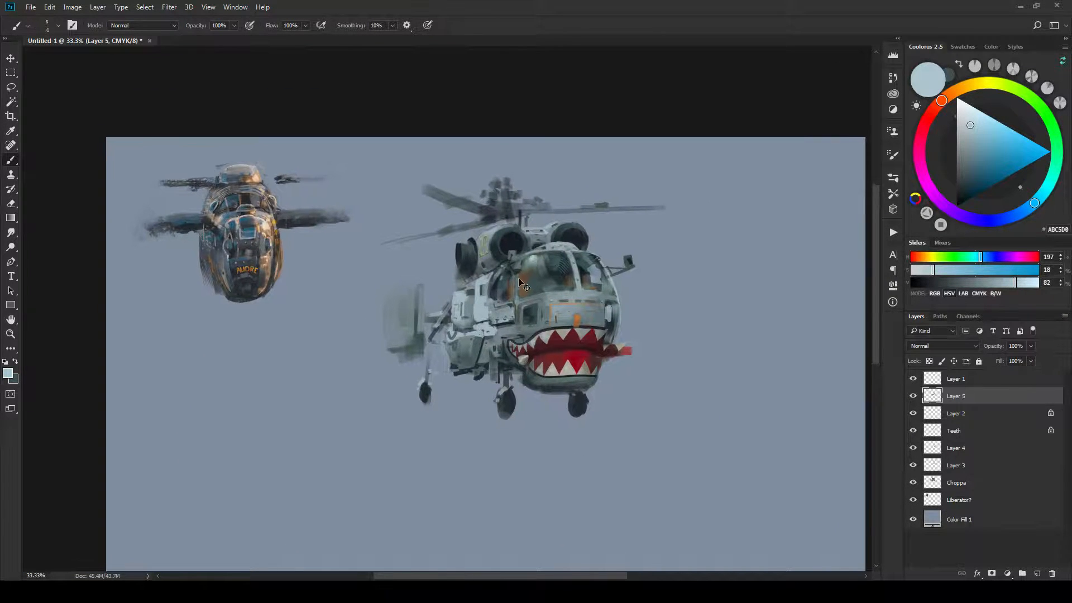
pyautogui.hotkey('ctrl', '+')
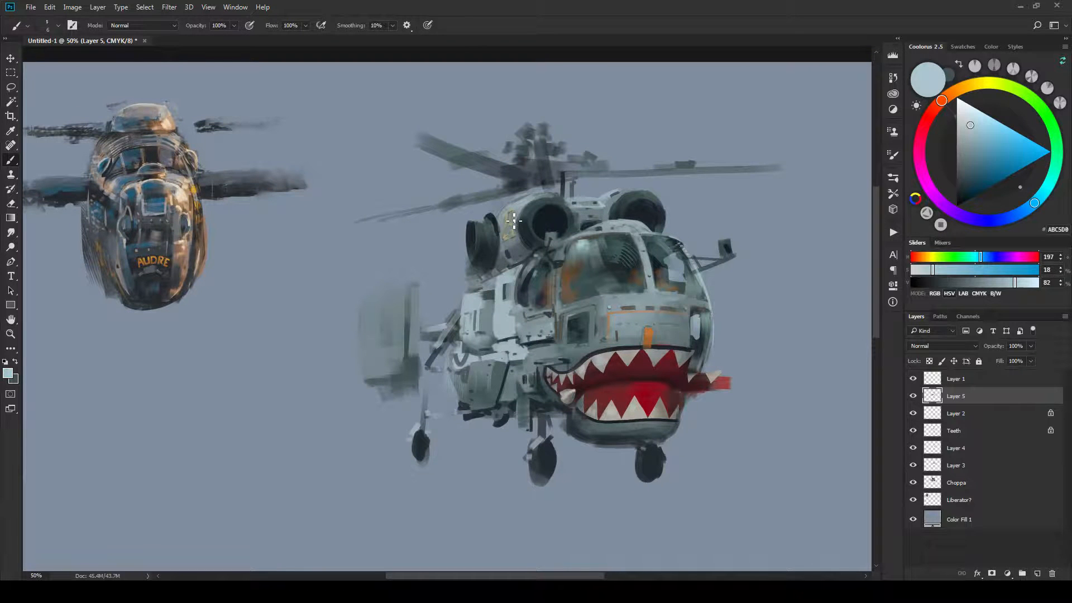
# Define the tail fin's lower and upper edges in dark #3F5050 and add a rounded shape behind the rear engine exhaust.
pyautogui.press('x')
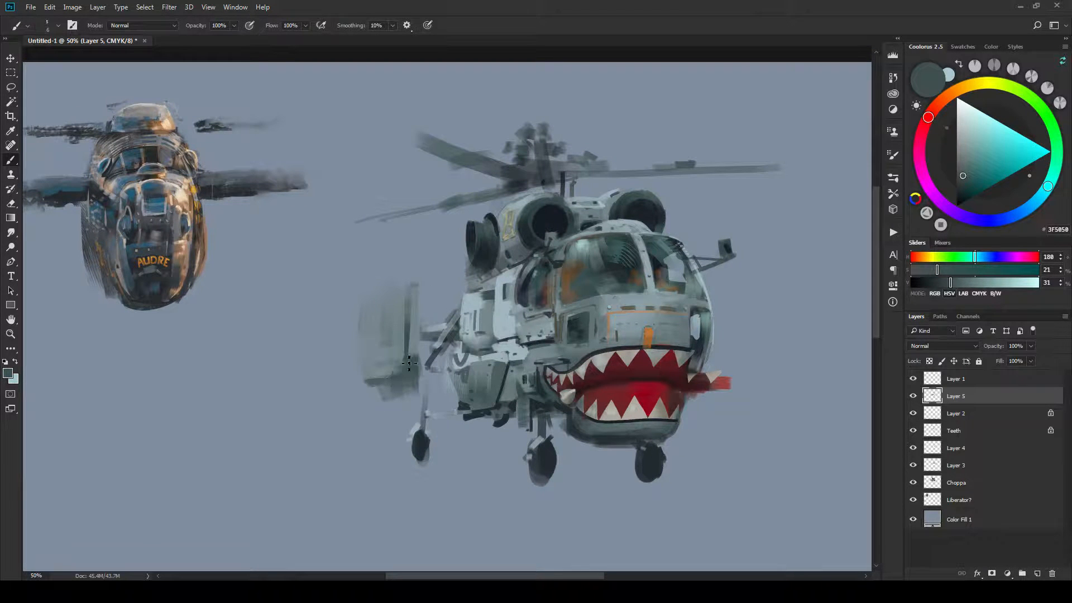
pyautogui.moveTo(367, 380)
pyautogui.mouseDown()
pyautogui.moveTo(391, 367)
pyautogui.moveTo(405, 377)
pyautogui.moveTo(378, 370)
pyautogui.moveTo(403, 368)
pyautogui.mouseUp()
pyautogui.press('[')
pyautogui.press('[')
pyautogui.press('[')
pyautogui.press(']')
pyautogui.press(']')
pyautogui.moveTo(375, 294); pyautogui.dragTo(397, 288)
pyautogui.moveTo(471, 271); pyautogui.dragTo(474, 292)
# Add a beige #A09C8F tooth at the mouth's far end and darken the hull edge above it with #252B33.
pyautogui.moveTo(651, 356); pyautogui.dragTo(459, 338)
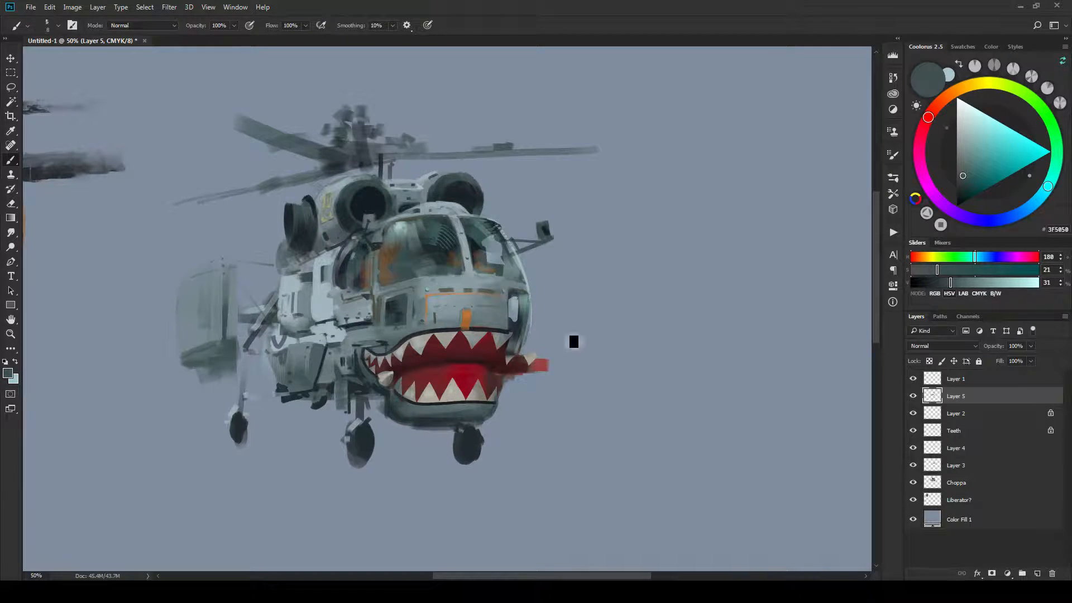
pyautogui.keyDown('alt'); pyautogui.click(537, 354); pyautogui.keyUp('alt')
pyautogui.keyDown('alt'); pyautogui.click(547, 364); pyautogui.keyUp('alt')
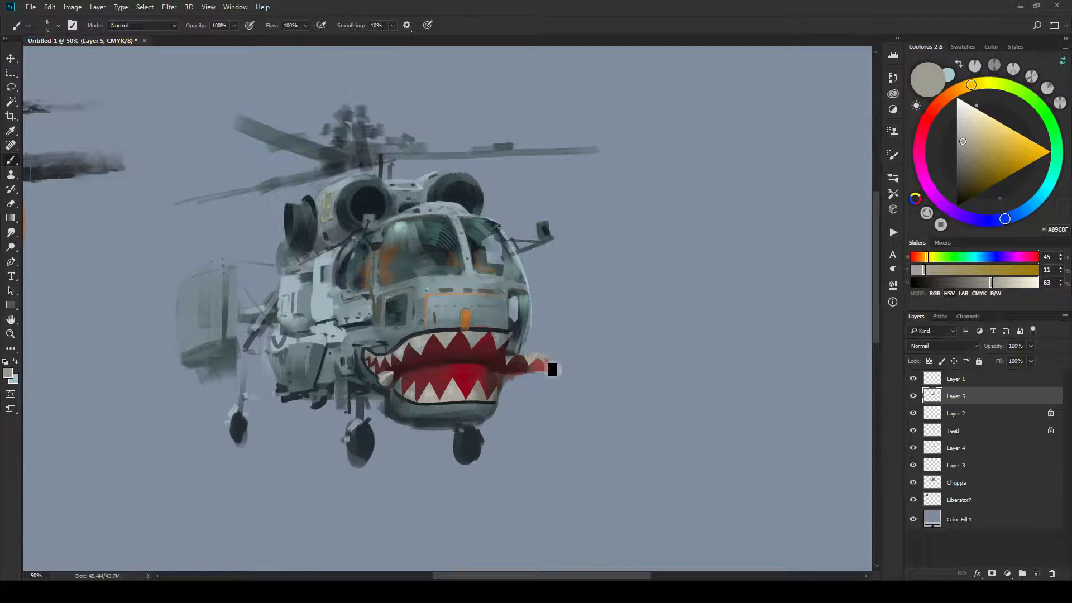
pyautogui.moveTo(605, 342); pyautogui.dragTo(599, 383)
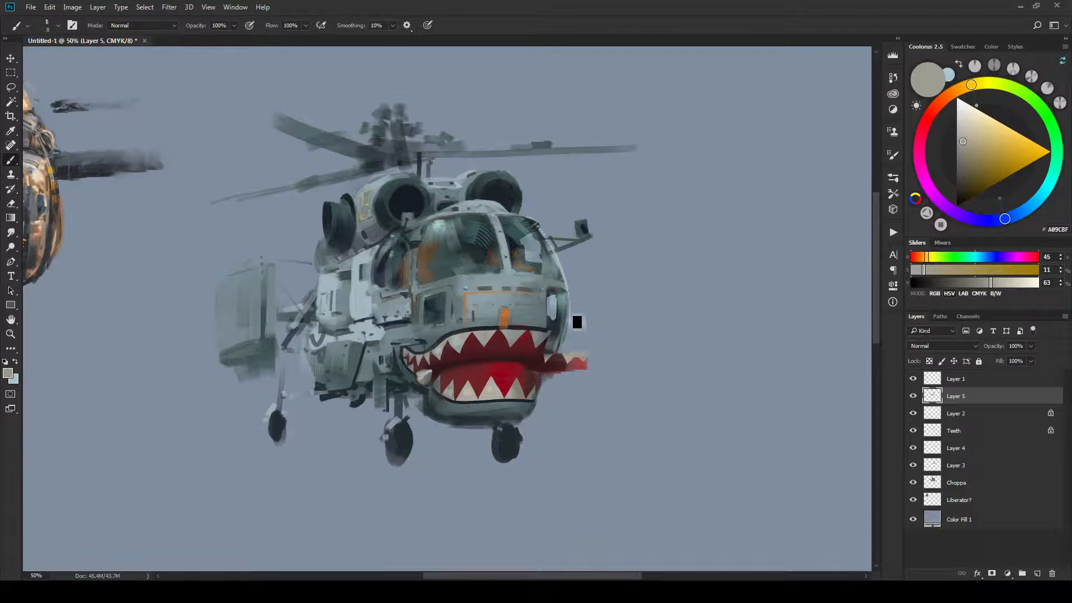
pyautogui.keyDown('alt'); pyautogui.click(559, 328); pyautogui.keyUp('alt')
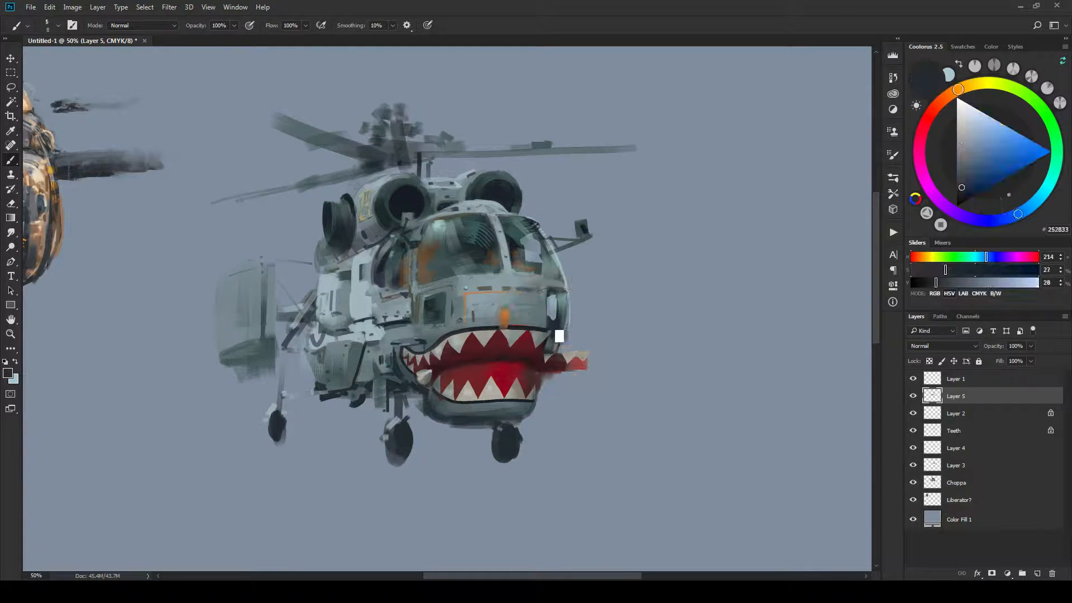
pyautogui.moveTo(555, 344)
pyautogui.mouseDown()
pyautogui.moveTo(553, 384)
pyautogui.moveTo(585, 396)
pyautogui.moveTo(627, 361)
pyautogui.moveTo(641, 373)
pyautogui.moveTo(612, 444)
pyautogui.moveTo(620, 471)
pyautogui.moveTo(620, 424)
pyautogui.mouseUp()
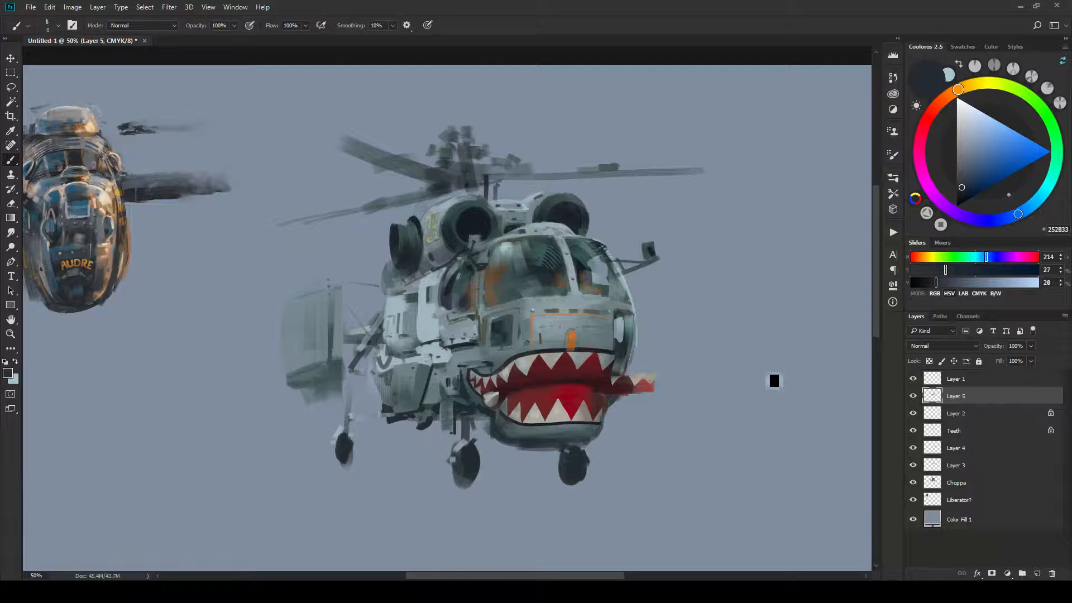
# Lighten the upper part of the tail fin with pale blue-grey #A7B7C1 using an enlarged brush.
pyautogui.keyDown('alt'); pyautogui.click(394, 316); pyautogui.keyUp('alt')
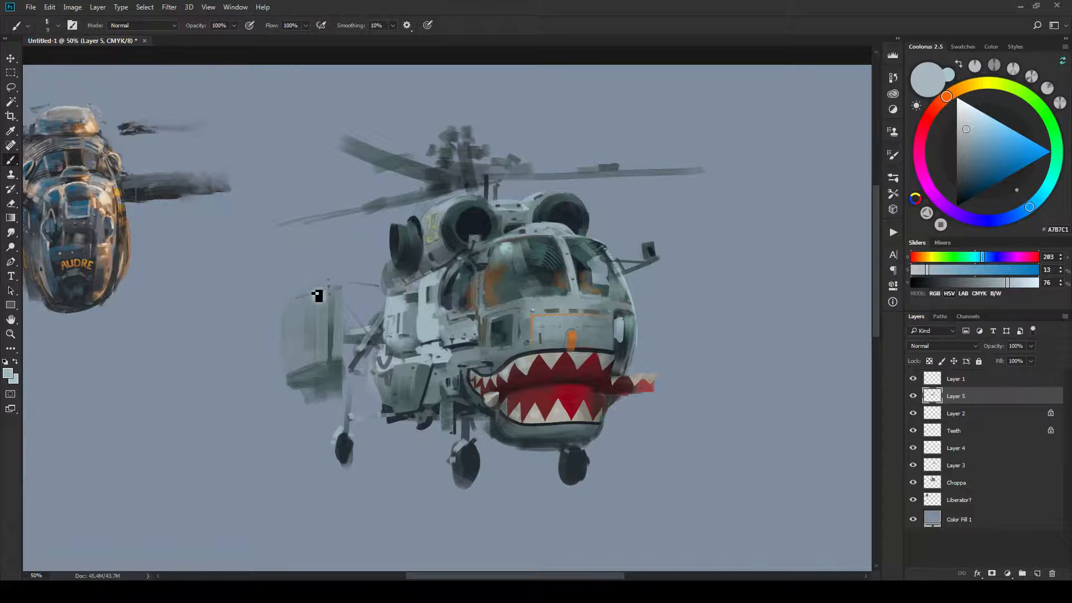
pyautogui.press(']')
pyautogui.press(']')
pyautogui.press(']')
pyautogui.press('[')
pyautogui.moveTo(334, 288)
pyautogui.mouseDown()
pyautogui.moveTo(305, 312)
pyautogui.moveTo(291, 302)
pyautogui.moveTo(331, 291)
pyautogui.moveTo(294, 336)
pyautogui.mouseUp()
pyautogui.press(']')
pyautogui.press(']')
pyautogui.press(']')
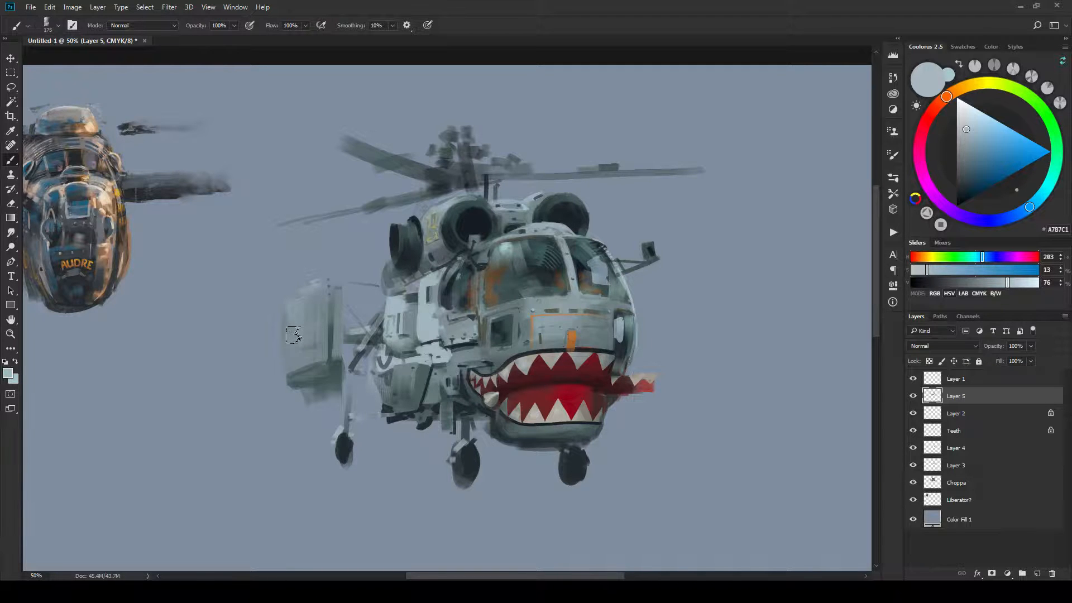
# Check the lightened tail fin against the rest of the helicopter from far and near.
pyautogui.hotkey('ctrl', '-')
pyautogui.hotkey('ctrl', '-')
pyautogui.hotkey('ctrl', '-')
pyautogui.hotkey('ctrl', '+')
pyautogui.hotkey('ctrl', '+')
pyautogui.hotkey('ctrl', '+')
pyautogui.hotkey('ctrl', '+')
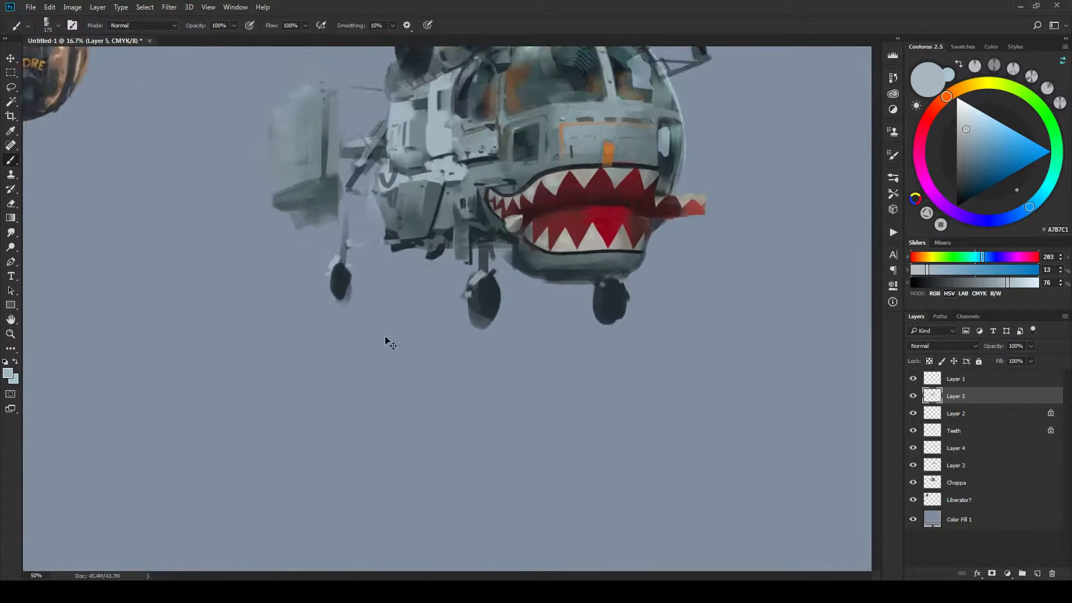
pyautogui.hotkey('ctrl', '+')
pyautogui.moveTo(457, 277); pyautogui.dragTo(442, 389)
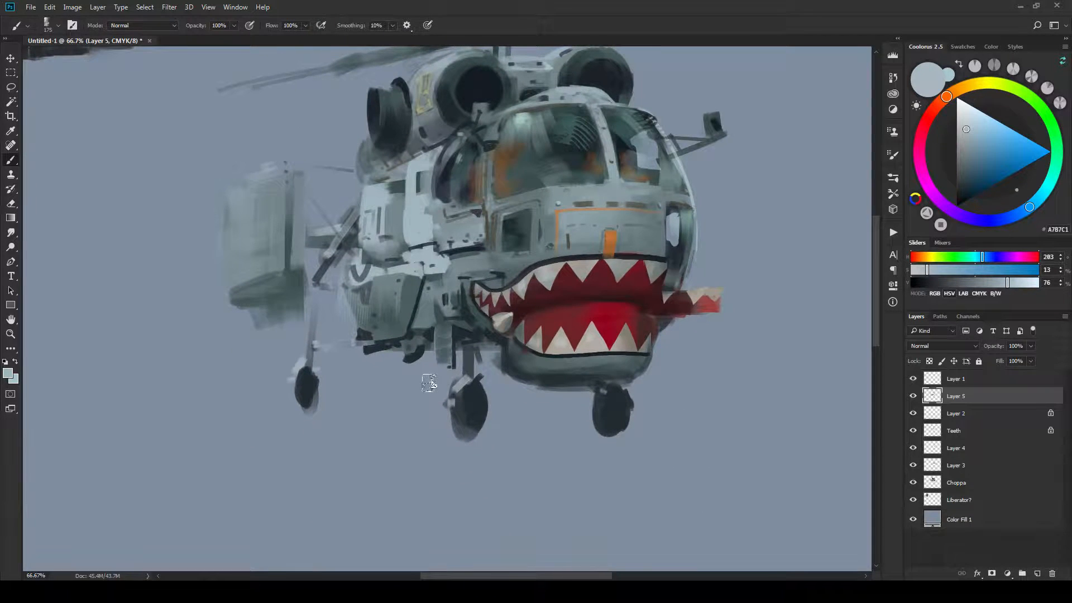
# Outline the large tooth at the near corner of the mouth in near-black #1C1921 with a much smaller brush.
pyautogui.keyDown('alt'); pyautogui.click(597, 252); pyautogui.keyUp('alt')
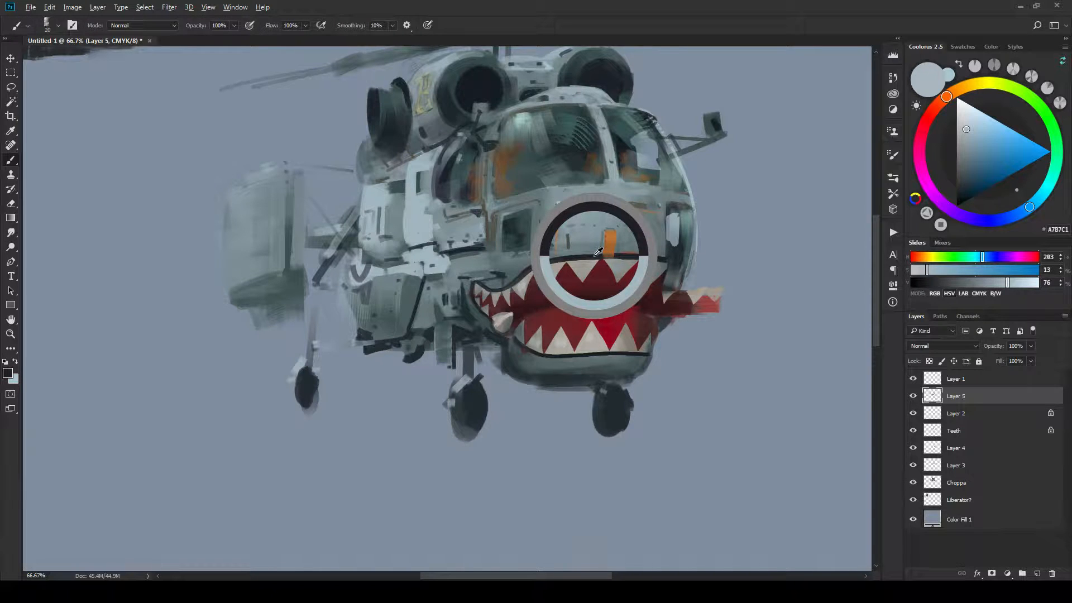
pyautogui.press('[')
pyautogui.press('[')
pyautogui.press('[')
pyautogui.press('[')
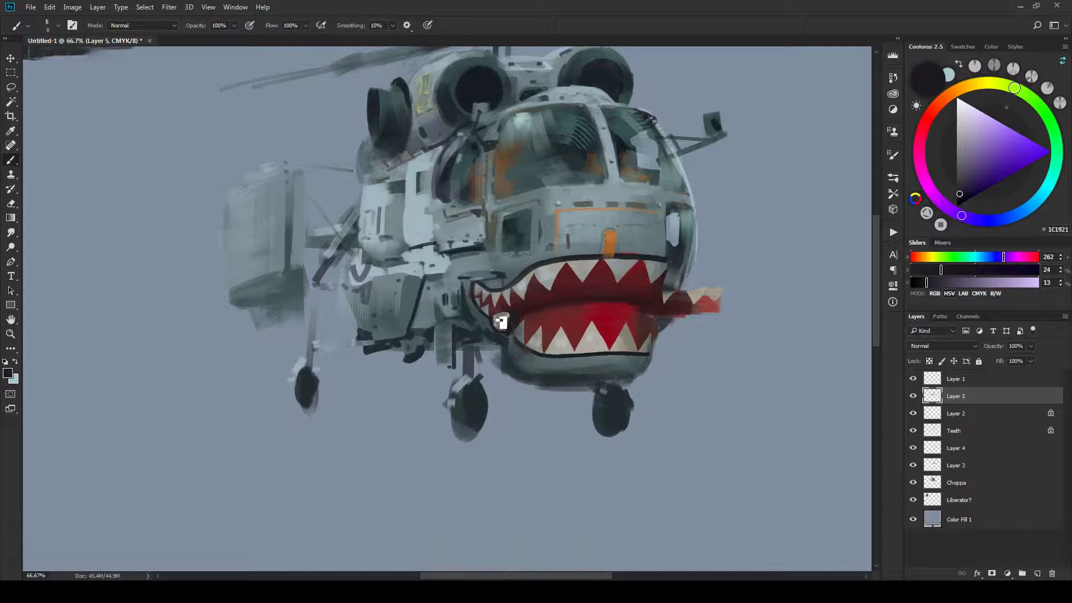
# Paint a grey #707E83 edge down the nose panel's far side, from beside the pale side window to the teeth.
pyautogui.hotkey('ctrl', '-')
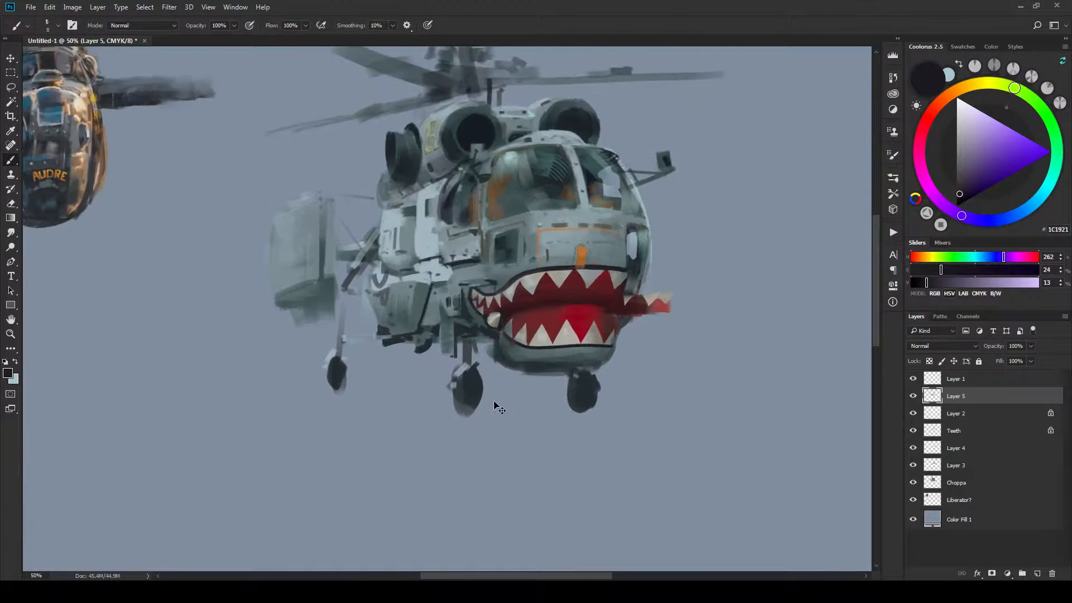
pyautogui.hotkey('ctrl', '+')
pyautogui.hotkey('ctrl', '+')
pyautogui.hotkey('ctrl', '+')
pyautogui.hotkey('ctrl', '+')
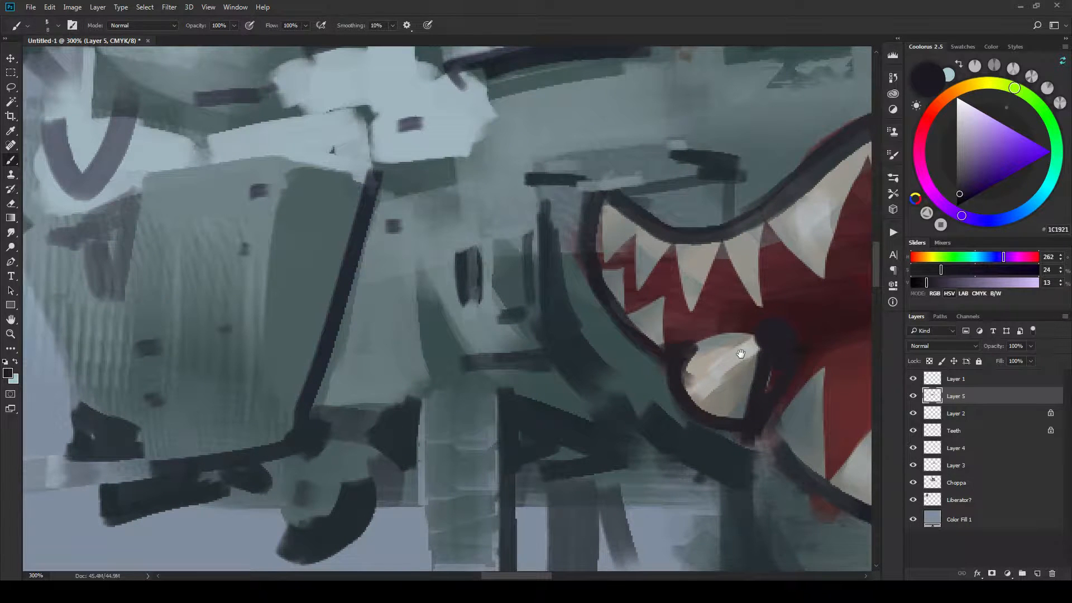
pyautogui.moveTo(740, 354); pyautogui.dragTo(553, 454)
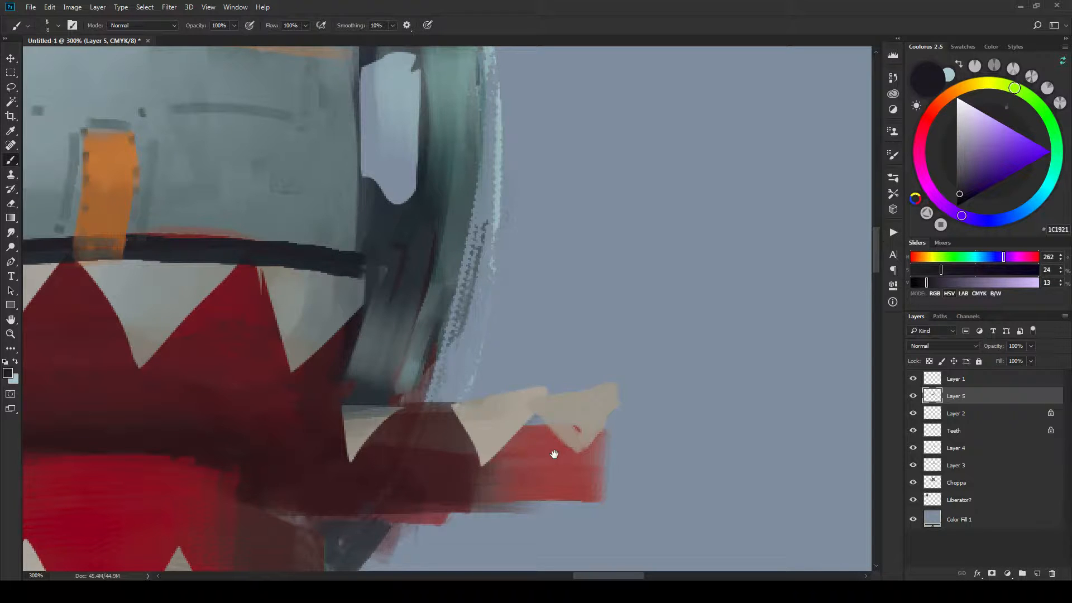
pyautogui.moveTo(401, 178)
pyautogui.mouseDown()
pyautogui.moveTo(409, 278)
pyautogui.moveTo(390, 434)
pyautogui.mouseUp()
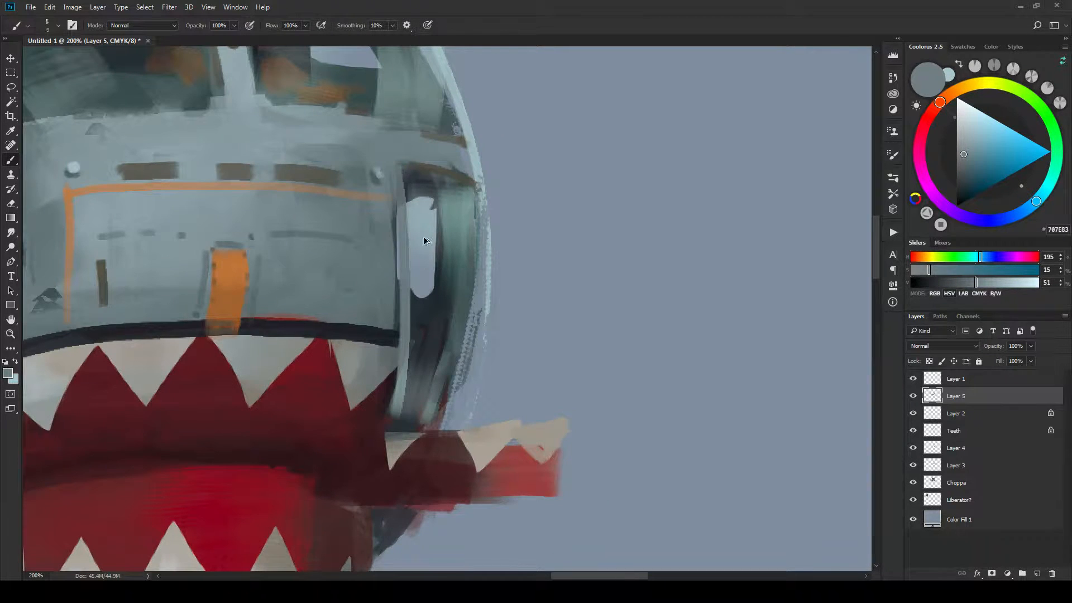
# Redo the grey #707E83 edge between the nose panel and the pale side window, curving it down to the mouth's far corner.
pyautogui.hotkey('ctrl', 'z')
pyautogui.moveTo(403, 172); pyautogui.dragTo(389, 427)
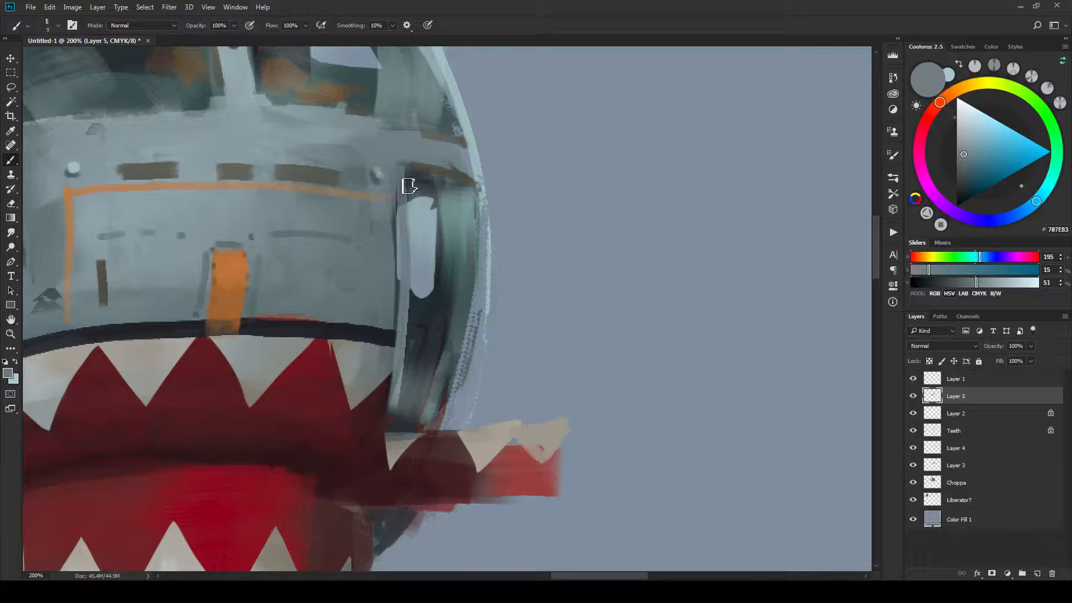
pyautogui.hotkey('ctrl', 'z')
pyautogui.moveTo(406, 169)
pyautogui.mouseDown()
pyautogui.moveTo(409, 303)
pyautogui.moveTo(389, 433)
pyautogui.moveTo(400, 366)
pyautogui.moveTo(380, 430)
pyautogui.mouseUp()
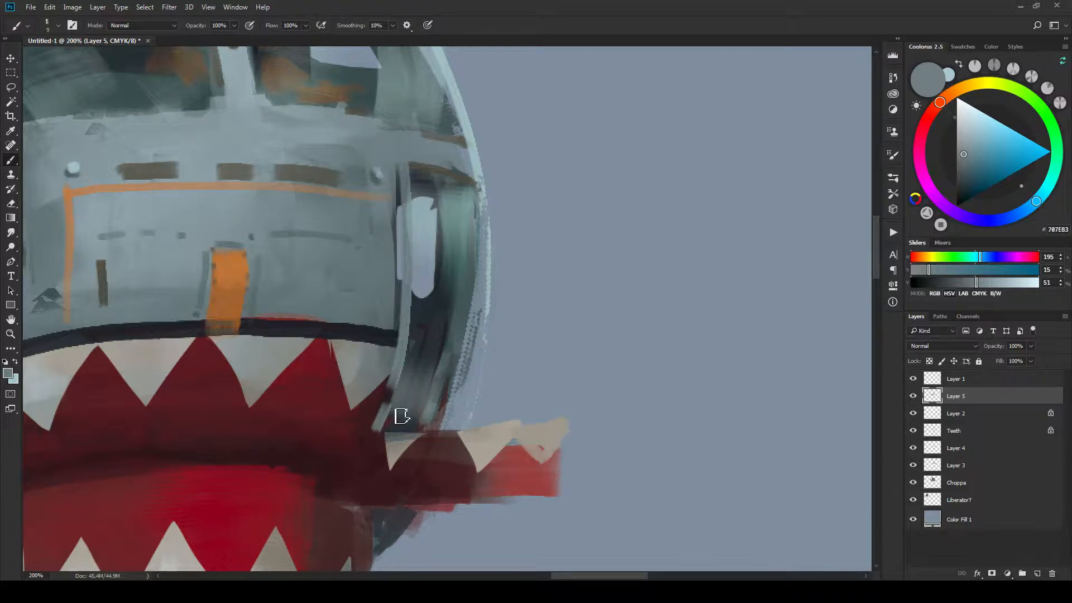
# Check the repainted nose edge against the whole helicopter from far and near.
pyautogui.hotkey('ctrl', '-')
pyautogui.hotkey('ctrl', '-')
pyautogui.hotkey('ctrl', '-')
pyautogui.hotkey('ctrl', '-')
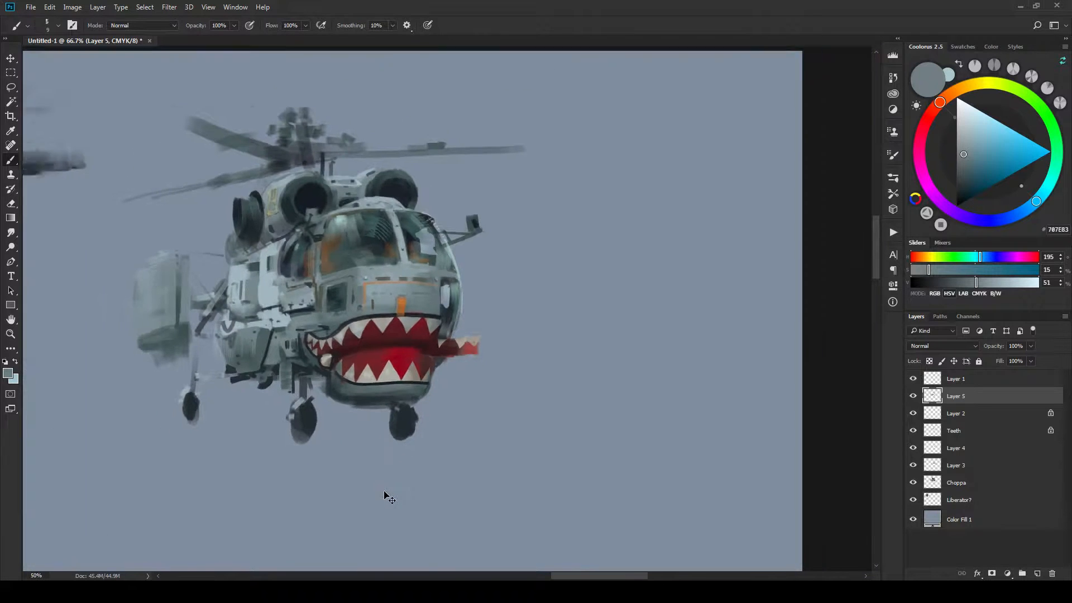
pyautogui.hotkey('ctrl', '-')
pyautogui.hotkey('ctrl', '+')
pyautogui.hotkey('ctrl', '+')
pyautogui.hotkey('ctrl', '+')
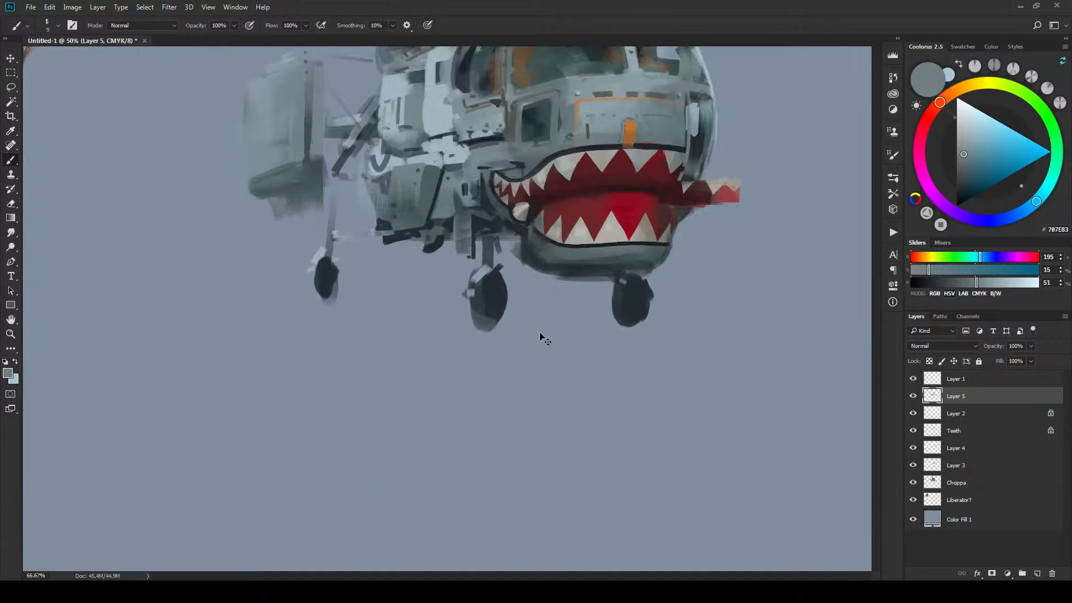
pyautogui.moveTo(567, 286); pyautogui.dragTo(445, 375)
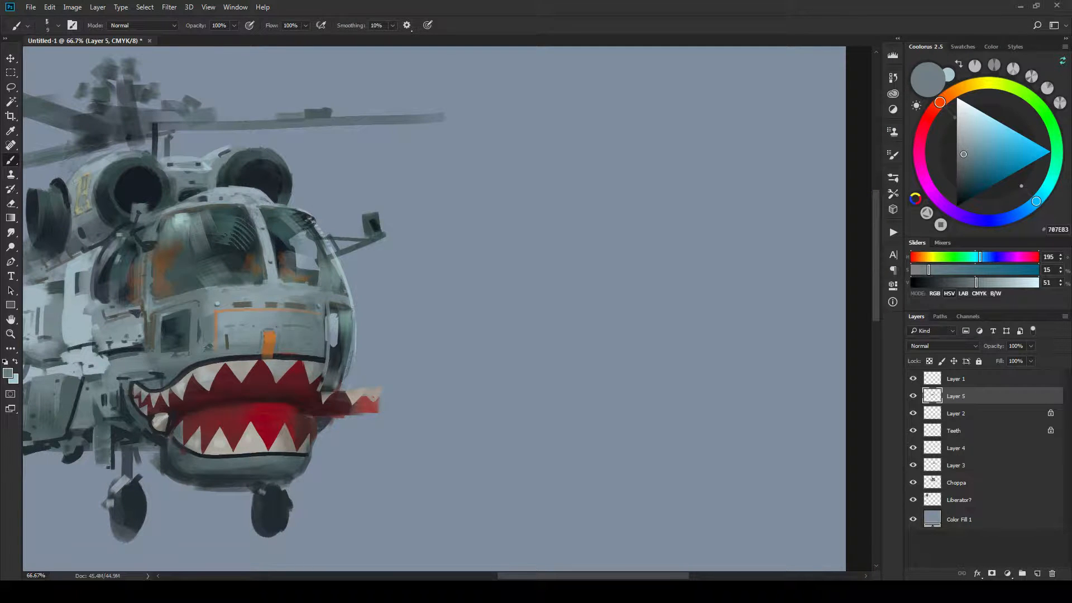
# Sample dark olive-grey #585A53 near the nose trim, enlarge the brush slightly and lock Layer 5's transparent pixels.
pyautogui.keyDown('alt'); pyautogui.click(299, 303); pyautogui.keyUp('alt')
pyautogui.press(']')
pyautogui.press(']')
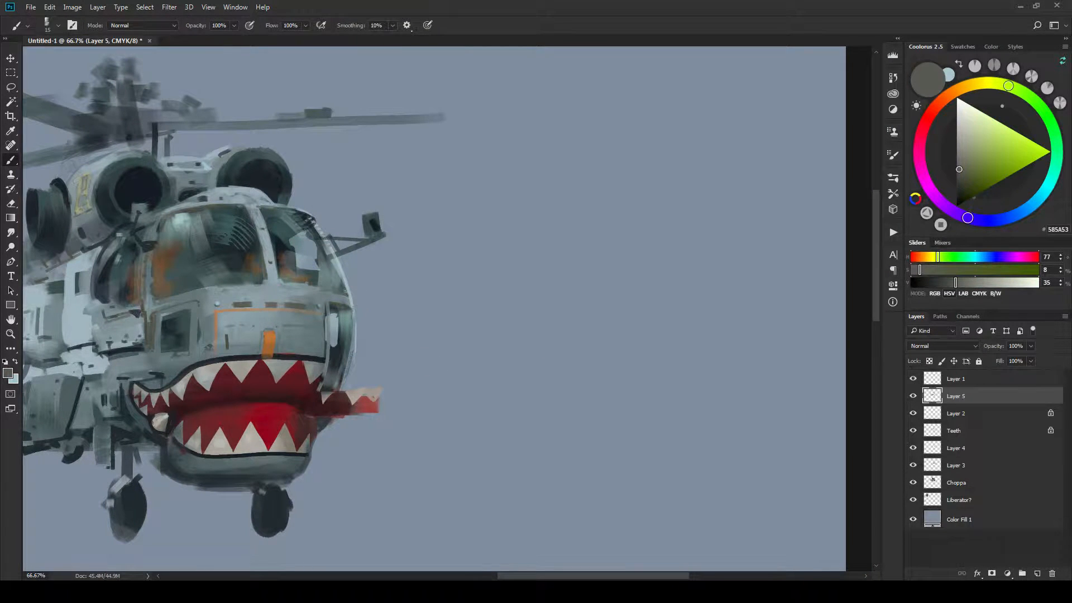
pyautogui.click(928, 361)
# Examine the helicopter within the full canvas, followed by the landing gear and lower jaw up close.
pyautogui.hotkey('ctrl', '-')
pyautogui.hotkey('ctrl', '-')
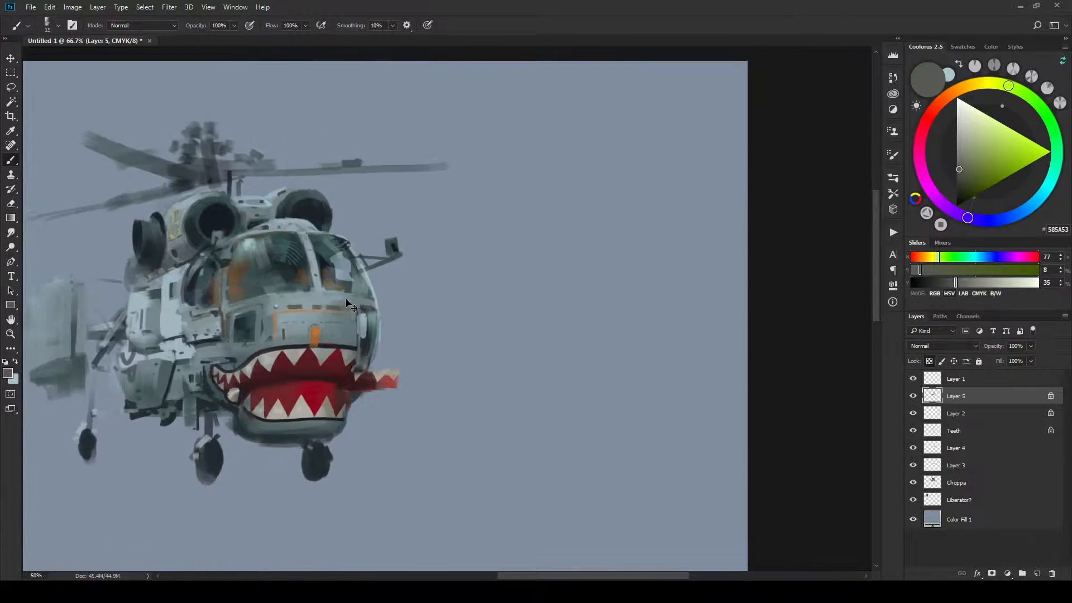
pyautogui.hotkey('ctrl', '-')
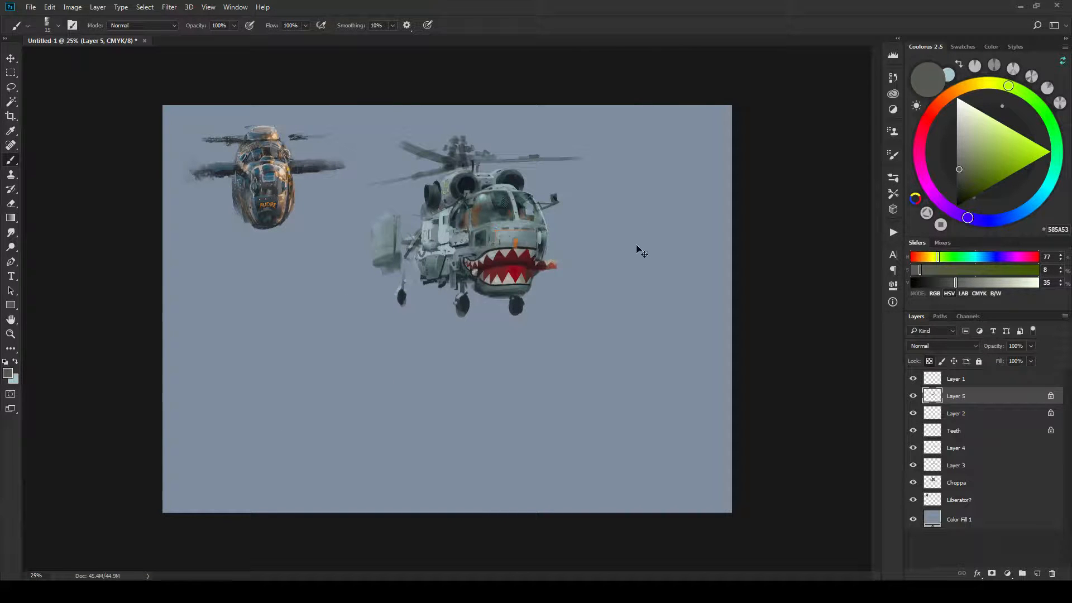
pyautogui.hotkey('ctrl', '+')
pyautogui.hotkey('ctrl', '+')
pyautogui.hotkey('ctrl', '+')
pyautogui.hotkey('ctrl', '+')
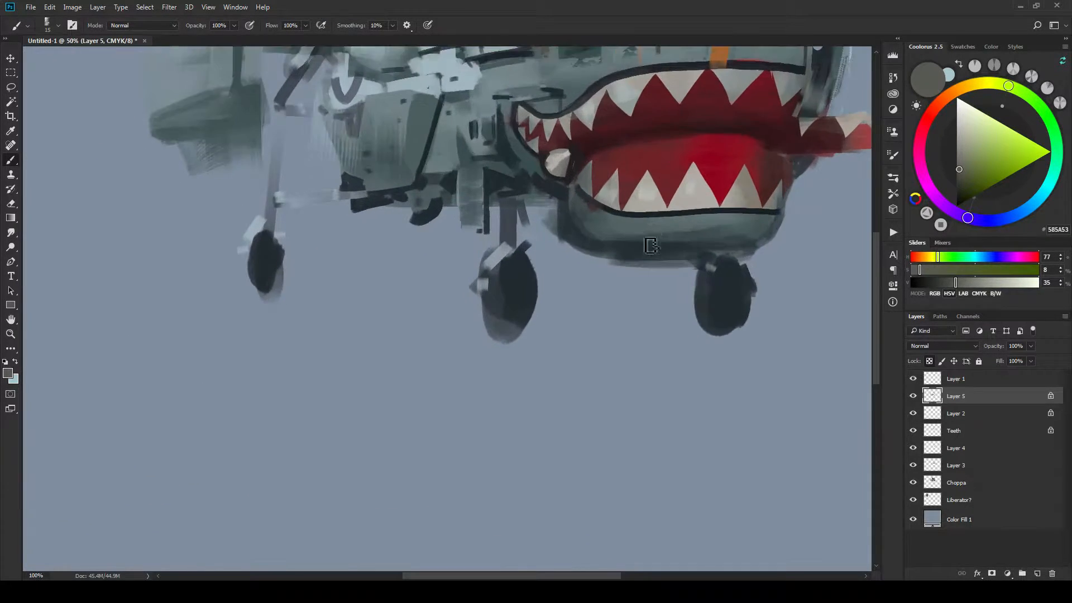
pyautogui.moveTo(639, 272); pyautogui.dragTo(633, 435)
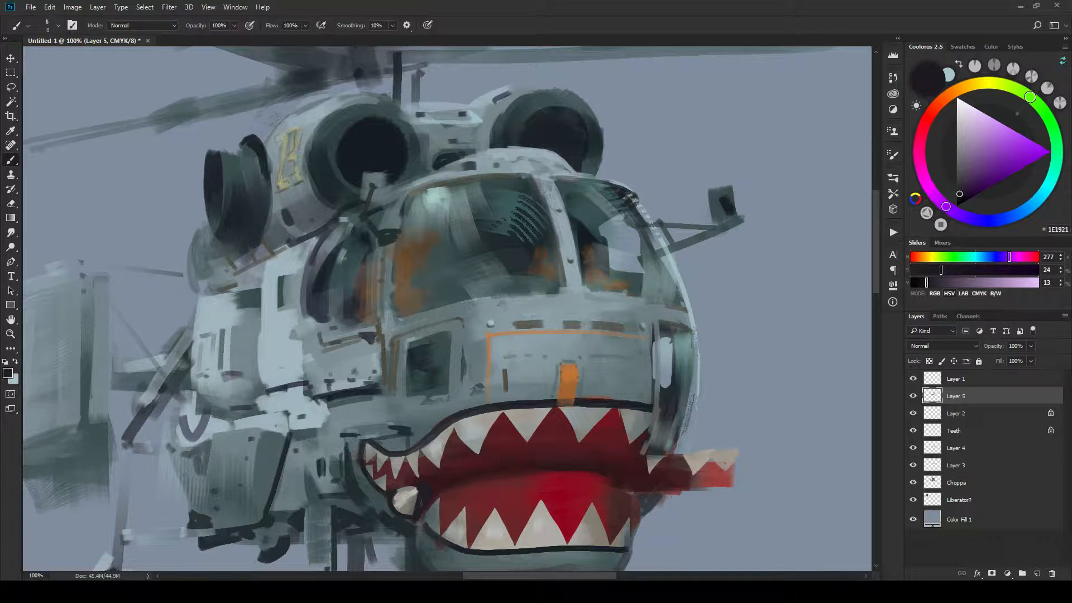
pyautogui.moveTo(631, 296); pyautogui.dragTo(407, 322)
pyautogui.hotkey('ctrl', 'z')
pyautogui.hotkey('ctrl', 'z')
pyautogui.press('[')
pyautogui.press('[')
pyautogui.press('[')
pyautogui.press('[')
# Soften the dark patch on the upper side hull with pale blue-grey #A7B7C1 using a larger brush.
pyautogui.moveTo(693, 391); pyautogui.dragTo(559, 374)
pyautogui.moveTo(619, 382); pyautogui.dragTo(631, 399)
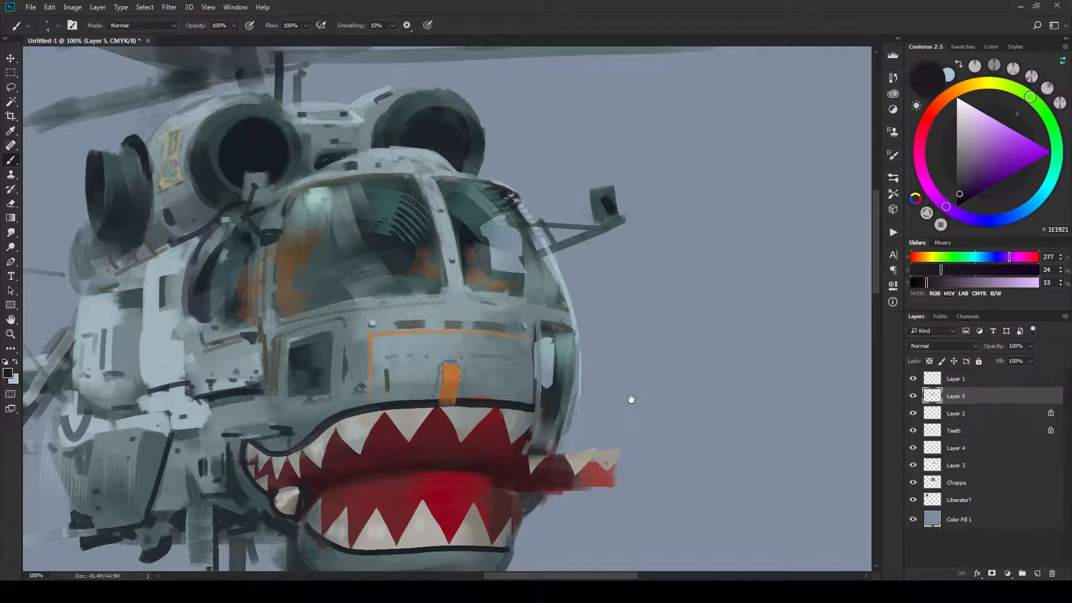
pyautogui.moveTo(432, 364); pyautogui.dragTo(648, 425)
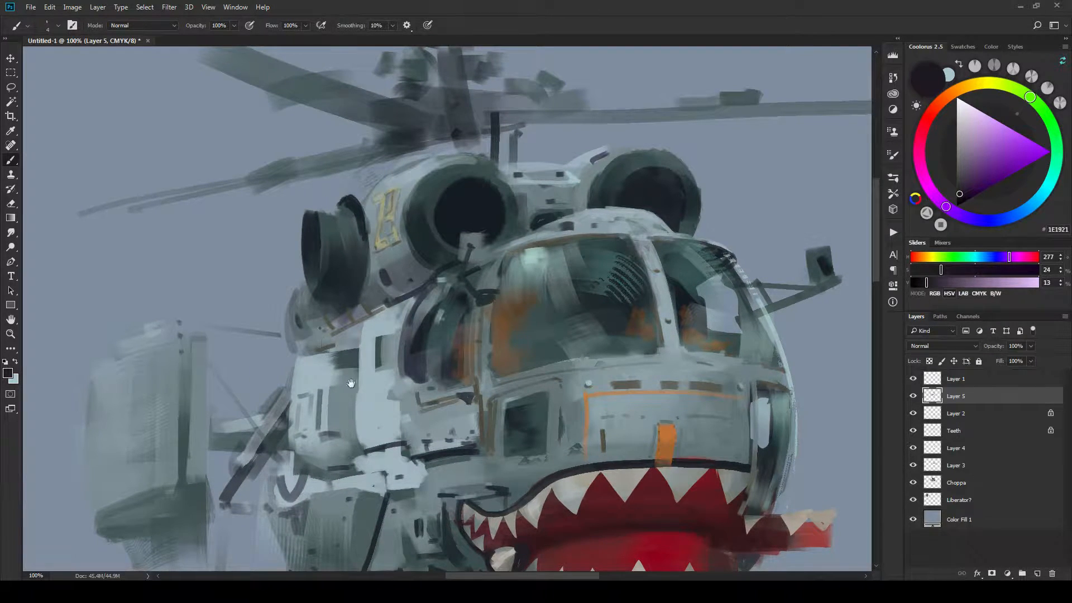
pyautogui.moveTo(352, 384); pyautogui.dragTo(280, 342)
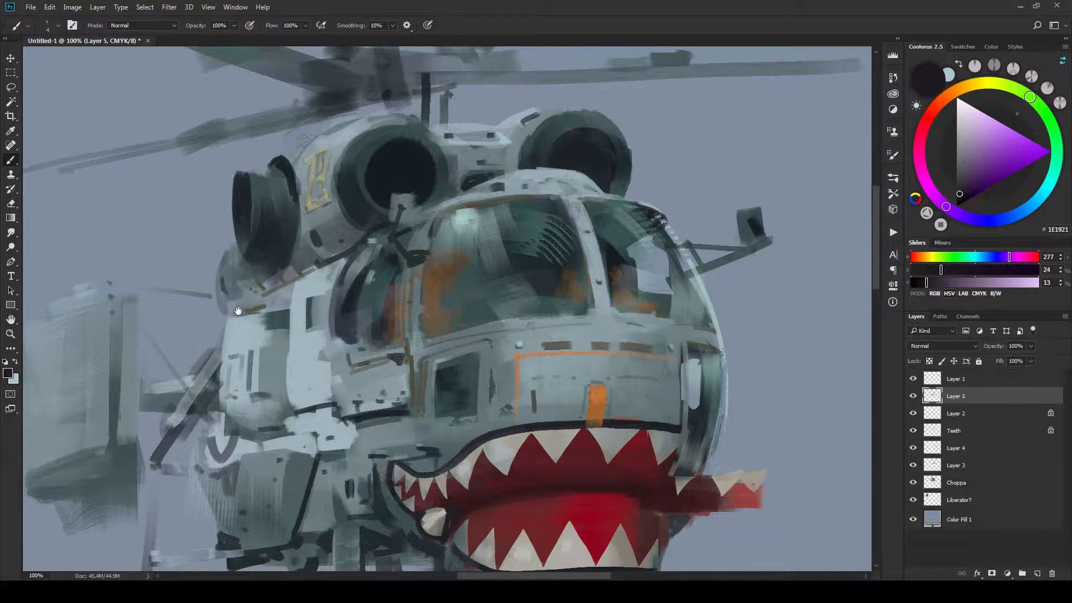
pyautogui.moveTo(394, 360); pyautogui.dragTo(369, 294)
pyautogui.moveTo(437, 284); pyautogui.dragTo(520, 260)
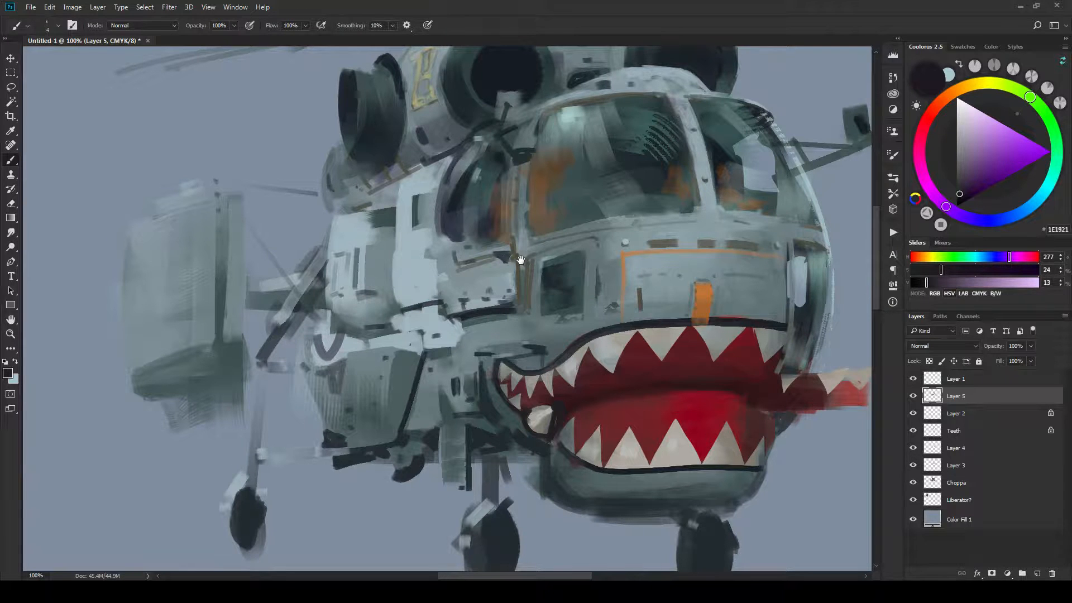
pyautogui.keyDown('alt'); pyautogui.click(369, 235); pyautogui.keyUp('alt')
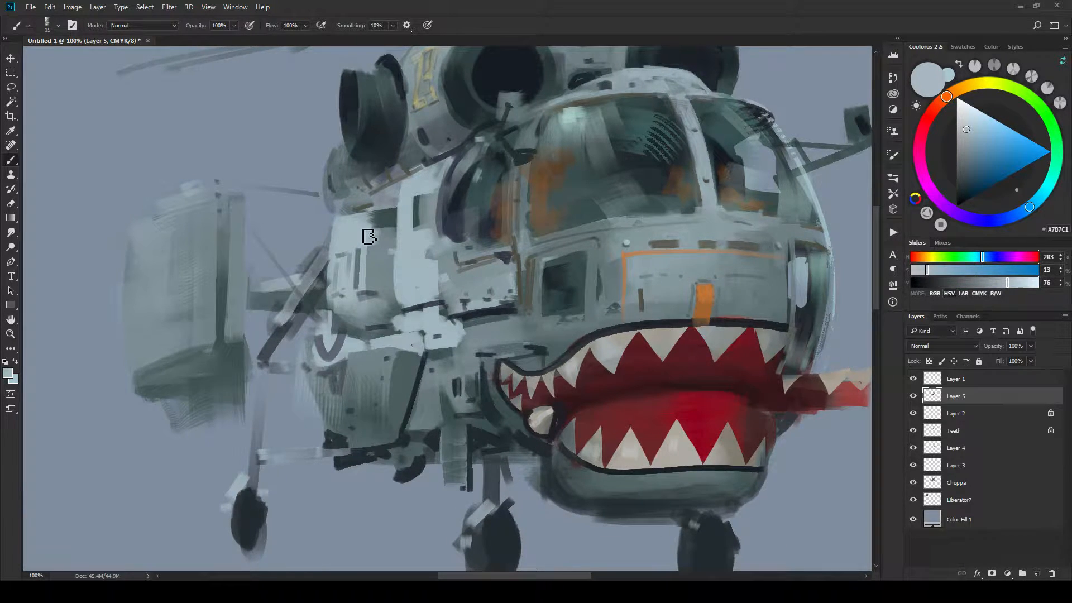
pyautogui.press(']')
pyautogui.moveTo(365, 237); pyautogui.dragTo(392, 217)
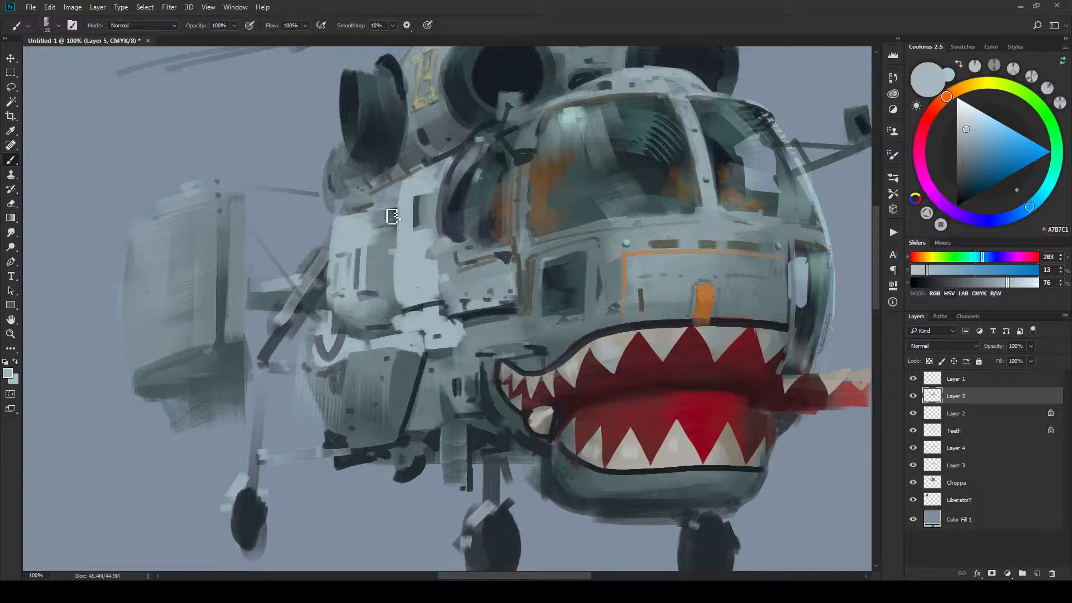
# Paint a short, darker grey-blue accent at the side hull's rear upper corner with a much smaller brush.
pyautogui.press('[')
pyautogui.press('[')
pyautogui.press('[')
pyautogui.press('[')
pyautogui.keyDown('alt'); pyautogui.click(345, 221); pyautogui.keyUp('alt')
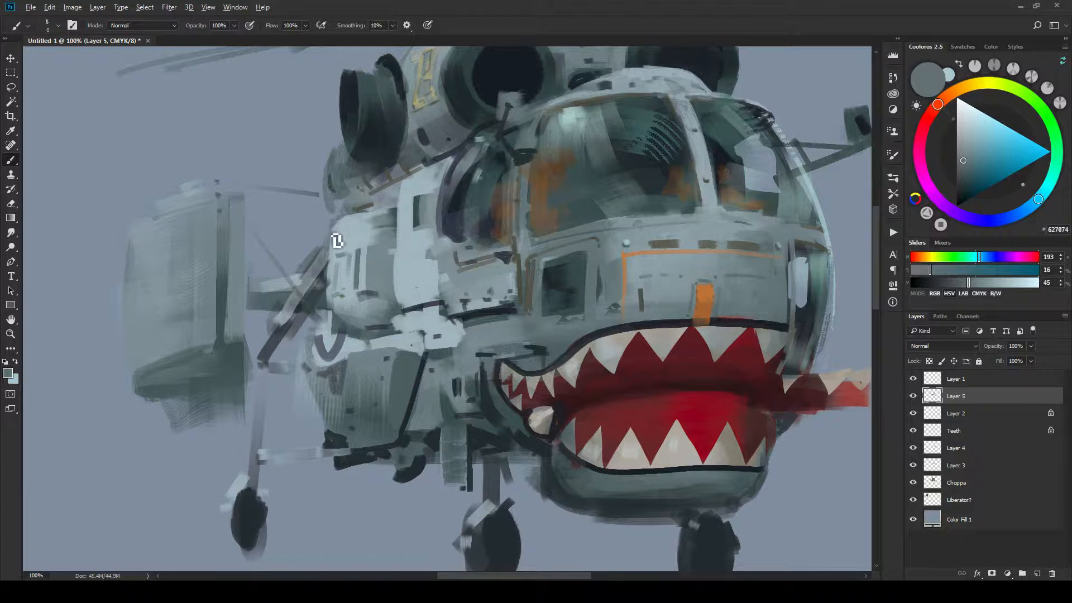
pyautogui.moveTo(335, 230); pyautogui.dragTo(338, 241)
# Check the reworked side hull against the complete helicopter and the rest of the canvas from far and near.
pyautogui.hotkey('ctrl', '-')
pyautogui.hotkey('ctrl', '-')
pyautogui.hotkey('ctrl', '-')
pyautogui.hotkey('ctrl', '-')
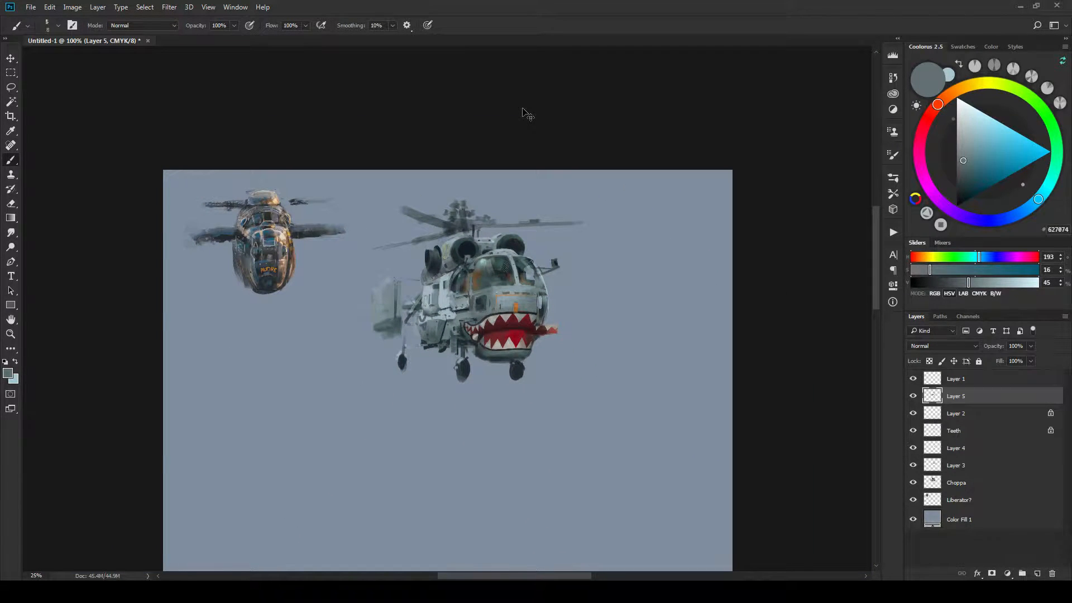
pyautogui.hotkey('ctrl', '-')
pyautogui.hotkey('ctrl', '+')
pyautogui.hotkey('ctrl', '+')
pyautogui.hotkey('ctrl', '+')
pyautogui.moveTo(414, 99); pyautogui.dragTo(432, 300)
pyautogui.moveTo(421, 259)
pyautogui.mouseDown()
pyautogui.moveTo(424, 244)
pyautogui.moveTo(420, 271)
pyautogui.mouseUp()
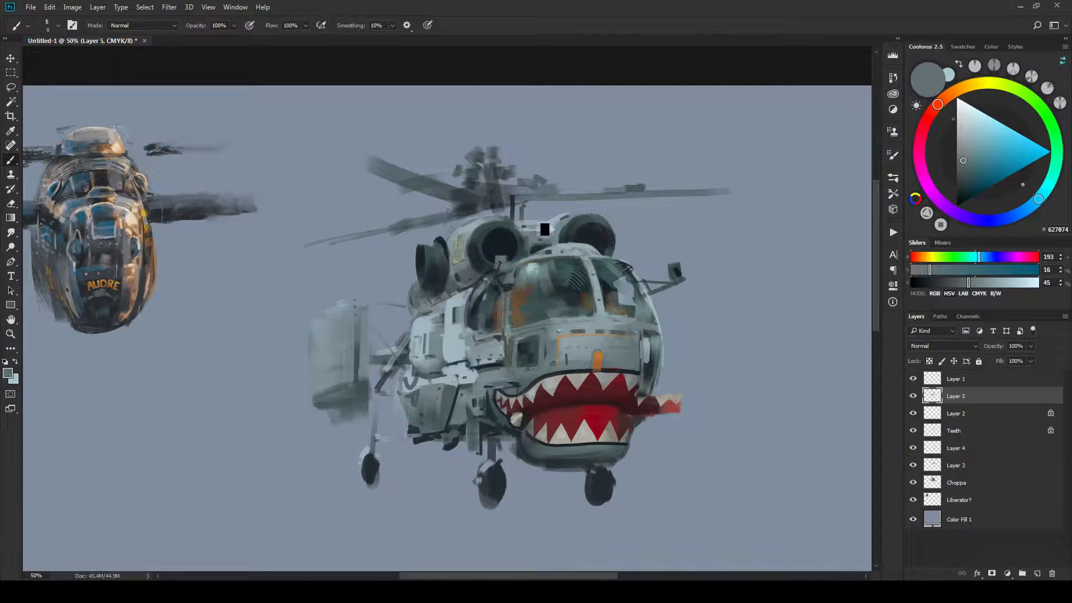
# Add muted teal accents in #405E5E and #617C7C to the engine intake rims with a slightly larger brush.
pyautogui.keyDown('alt'); pyautogui.click(495, 224); pyautogui.keyUp('alt')
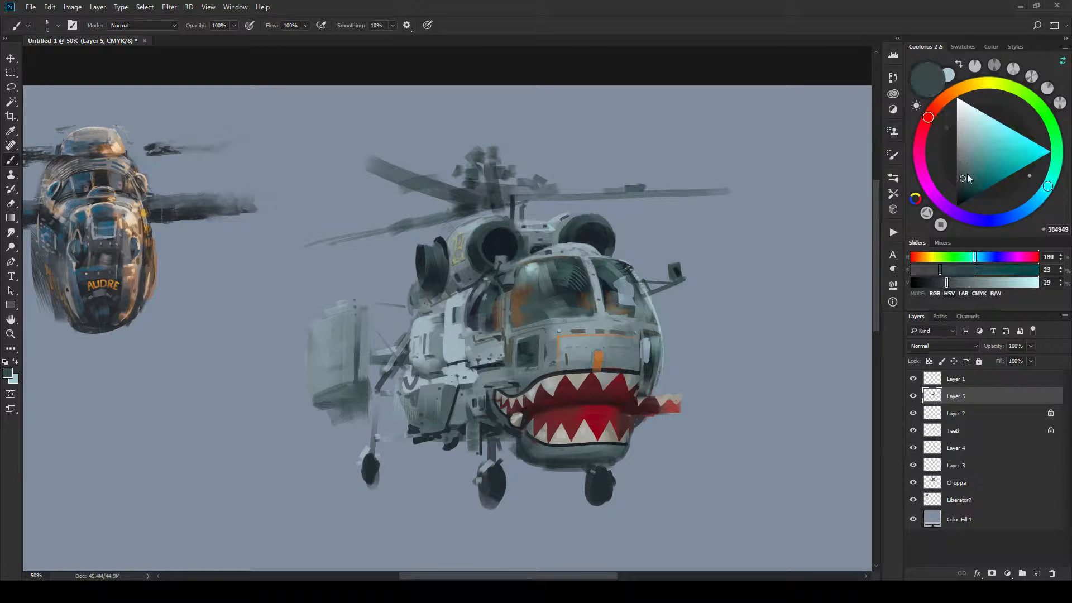
pyautogui.click(968, 173)
pyautogui.hotkey('ctrl', '+')
pyautogui.hotkey('ctrl', '+')
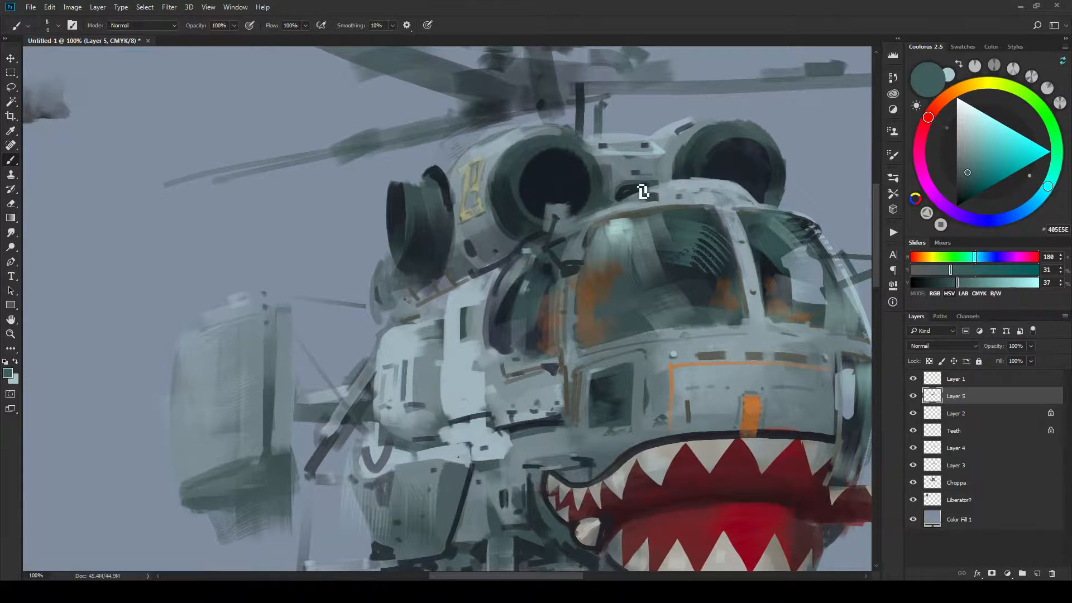
pyautogui.press(']')
pyautogui.press(']')
pyautogui.keyDown('alt'); pyautogui.click(587, 164); pyautogui.keyUp('alt')
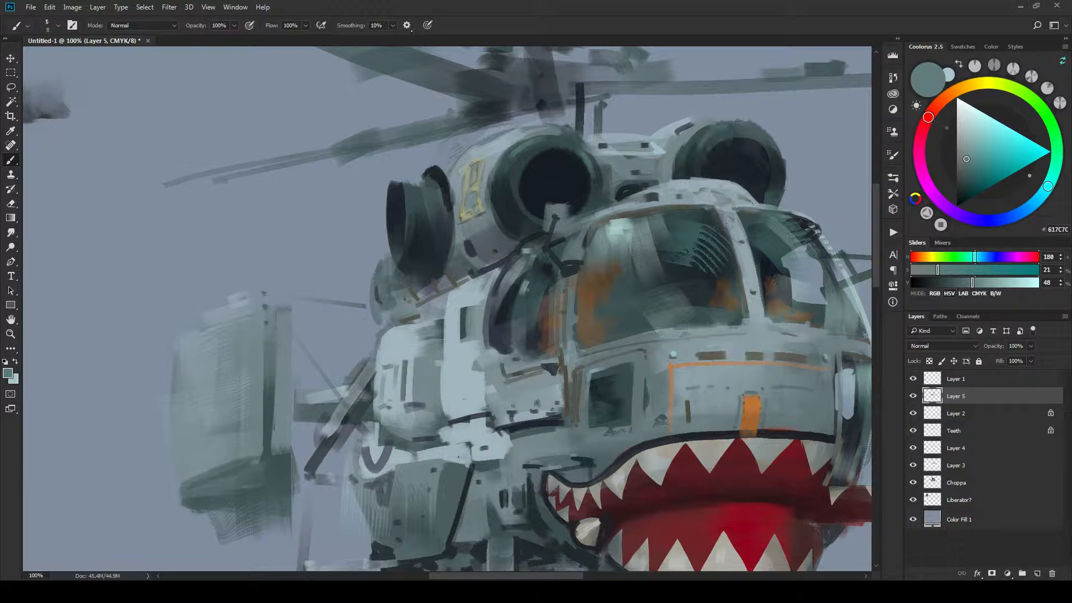
pyautogui.press(']')
pyautogui.moveTo(425, 180)
pyautogui.mouseDown()
pyautogui.moveTo(416, 185)
pyautogui.moveTo(447, 184)
pyautogui.moveTo(445, 171)
pyautogui.moveTo(455, 192)
pyautogui.moveTo(466, 170)
pyautogui.mouseUp()
# Review the whole helicopter and compare it with and without Layer 1.
pyautogui.hotkey('ctrl', '-')
pyautogui.hotkey('ctrl', '-')
pyautogui.hotkey('ctrl', '-')
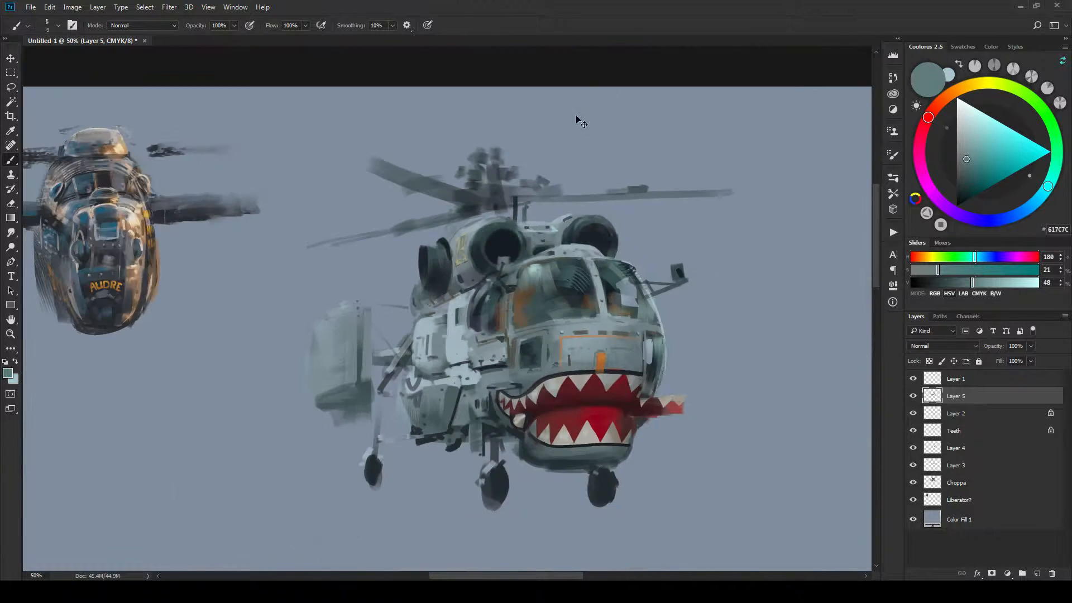
pyautogui.hotkey('ctrl', '+')
pyautogui.hotkey('ctrl', '+')
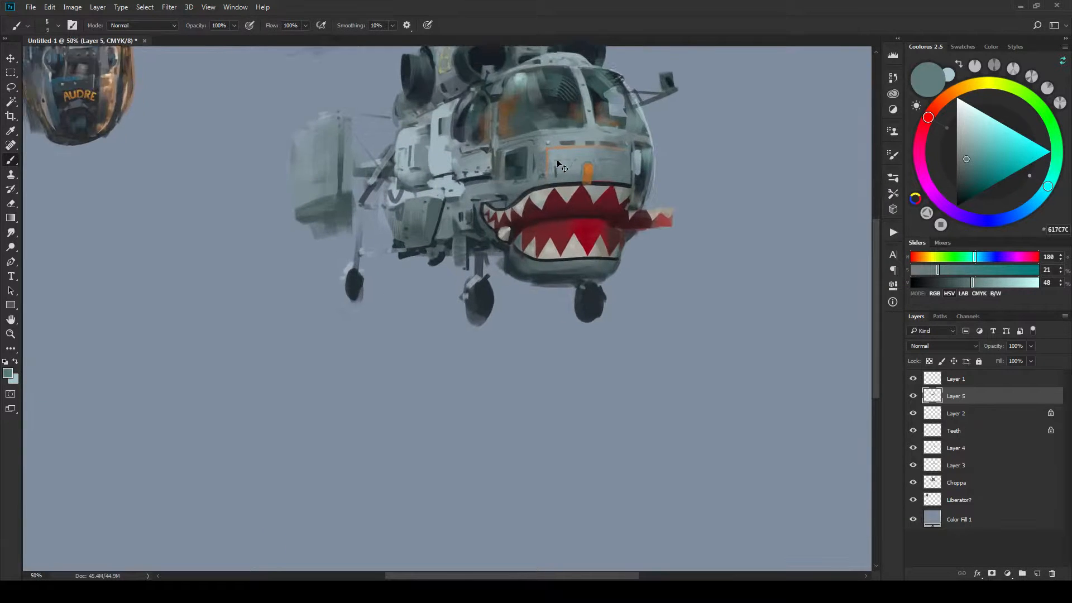
pyautogui.moveTo(561, 51); pyautogui.dragTo(533, 220)
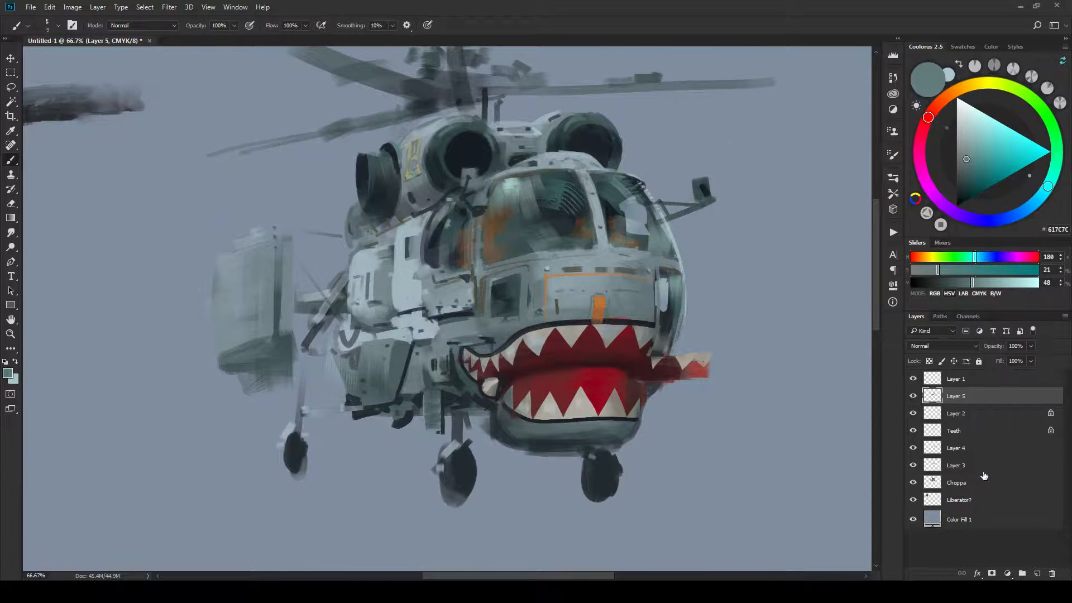
pyautogui.click(913, 378)
pyautogui.click(913, 378)
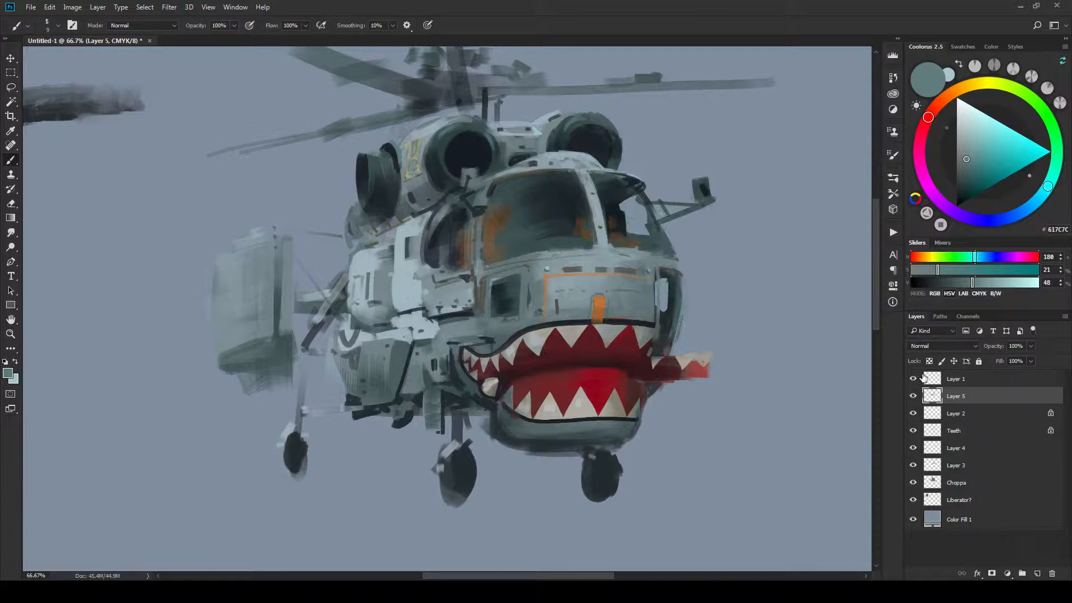
# Merge all layers from Layer 1 down to Choppa into one layer and name it Choppa.
pyautogui.click(951, 378)
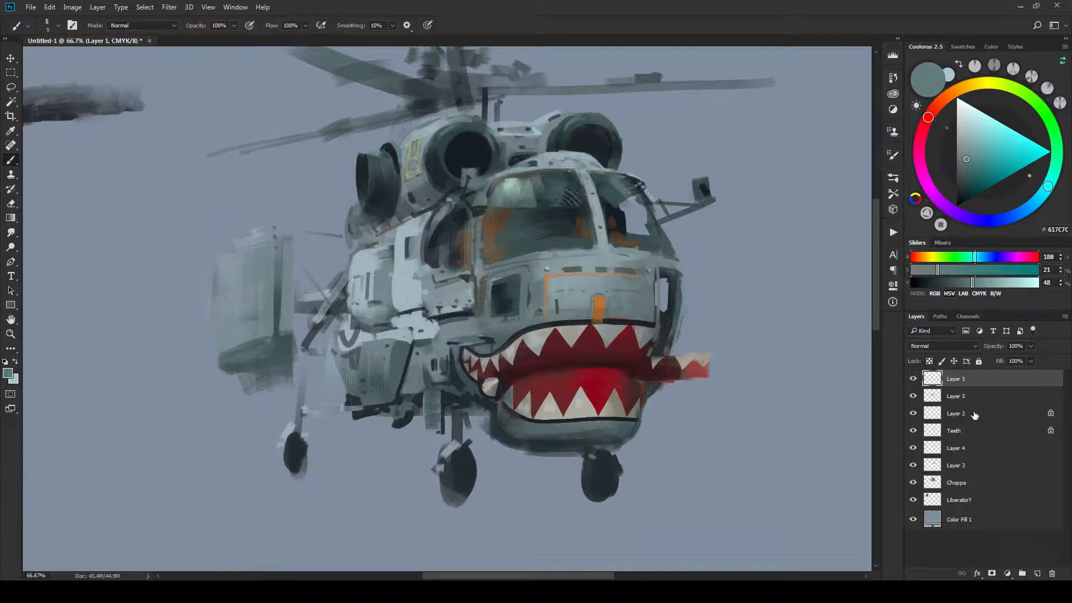
pyautogui.keyDown('shift'); pyautogui.click(974, 482); pyautogui.keyUp('shift')
pyautogui.rightClick(975, 478)
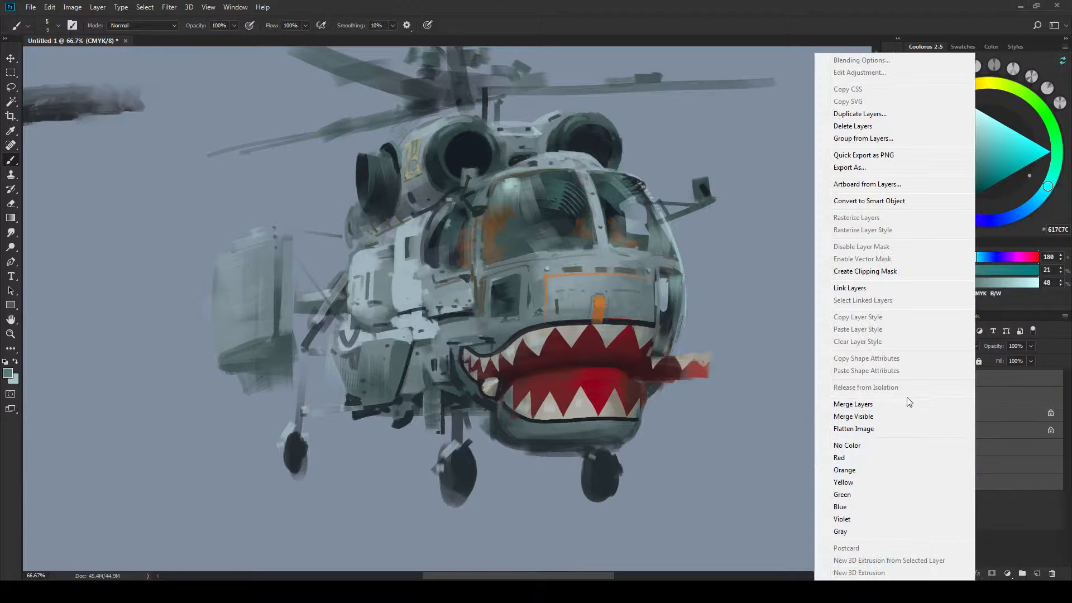
pyautogui.click(943, 404)
pyautogui.doubleClick(952, 379)
pyautogui.write('Choppa')
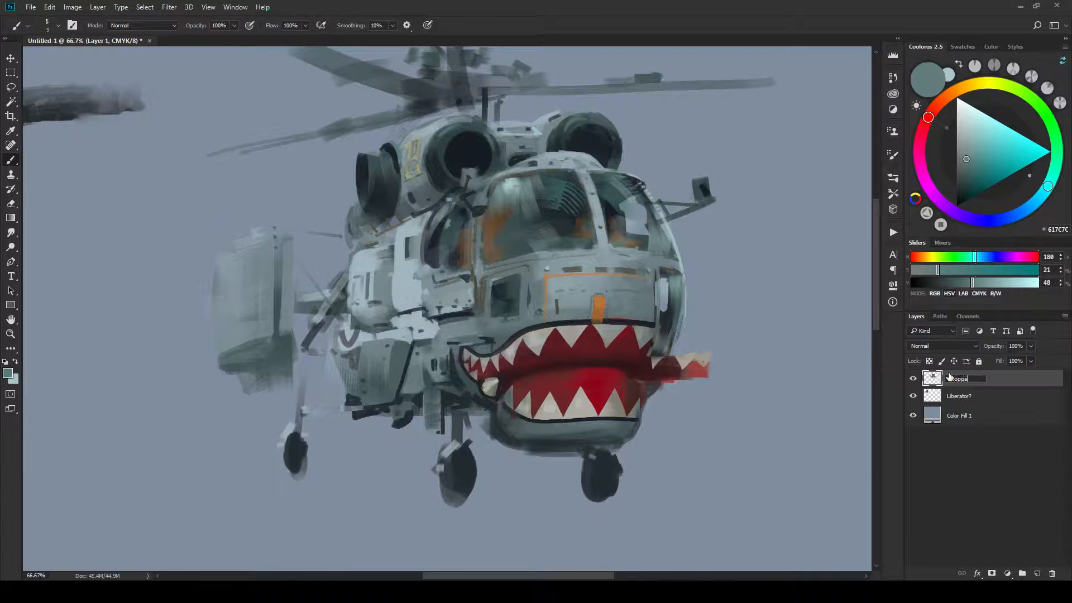
pyautogui.press('Return')
# Add a new layer clipped to the Choppa layer and set its blend mode to Overlay.
pyautogui.click(1035, 574)
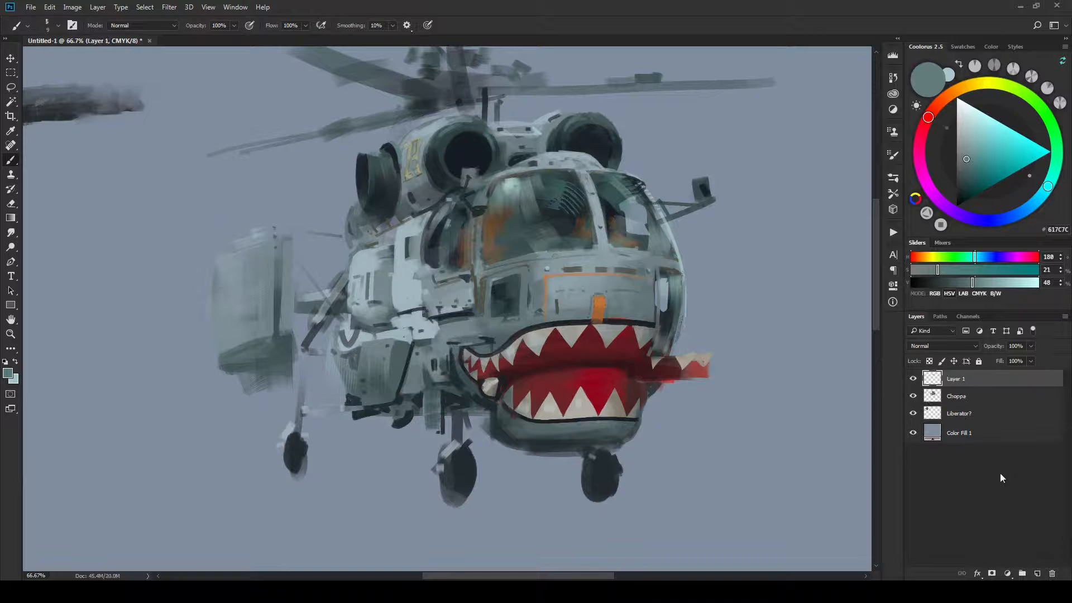
pyautogui.keyDown('alt'); pyautogui.click(972, 390); pyautogui.keyUp('alt')
pyautogui.hotkey('ctrl', 'z')
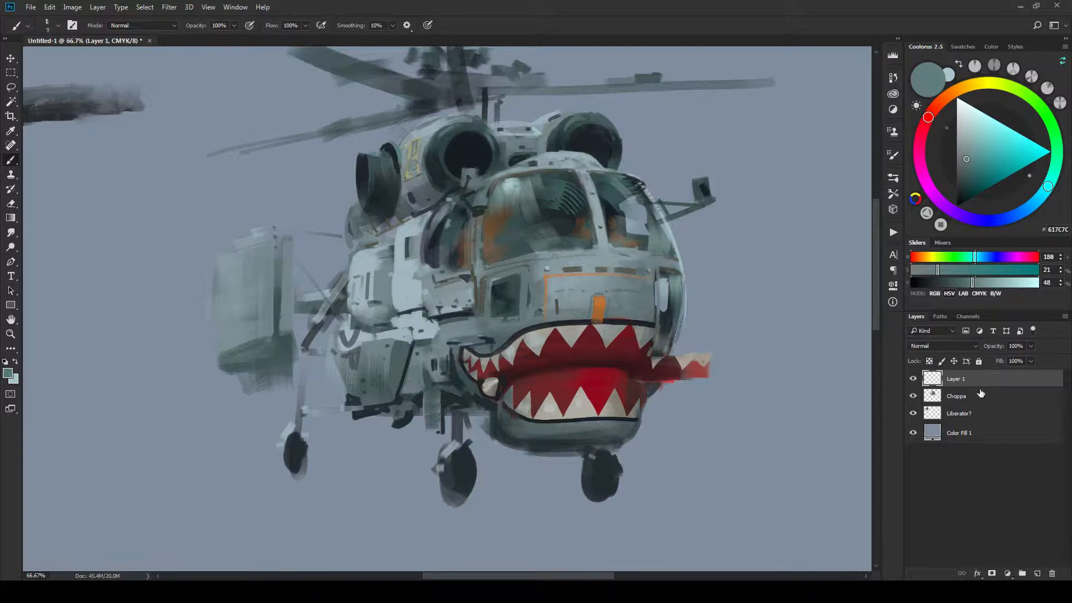
pyautogui.keyDown('alt'); pyautogui.click(949, 387); pyautogui.keyUp('alt')
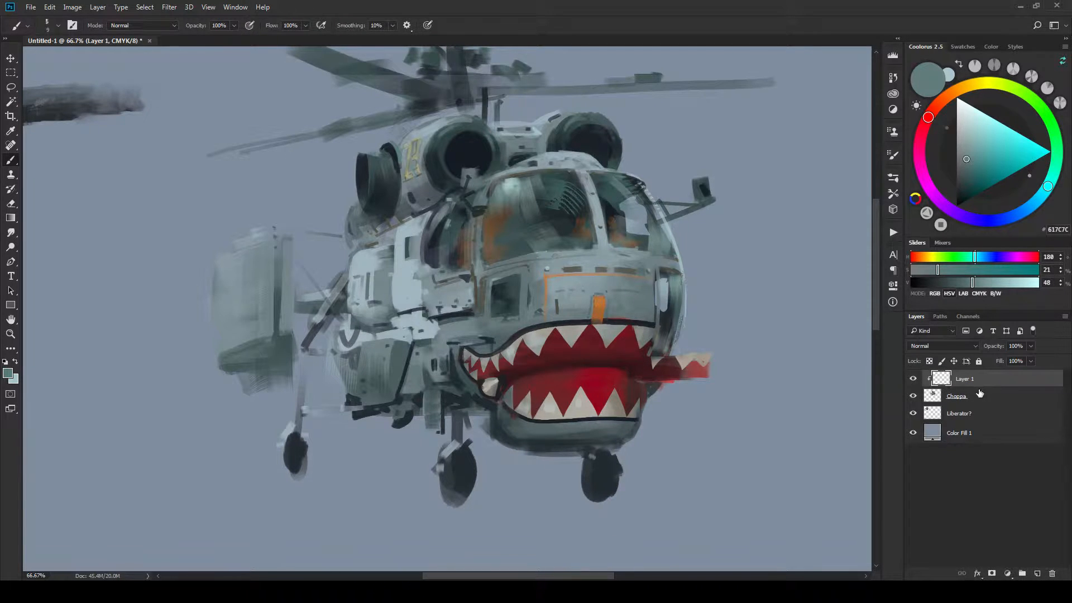
pyautogui.click(946, 346)
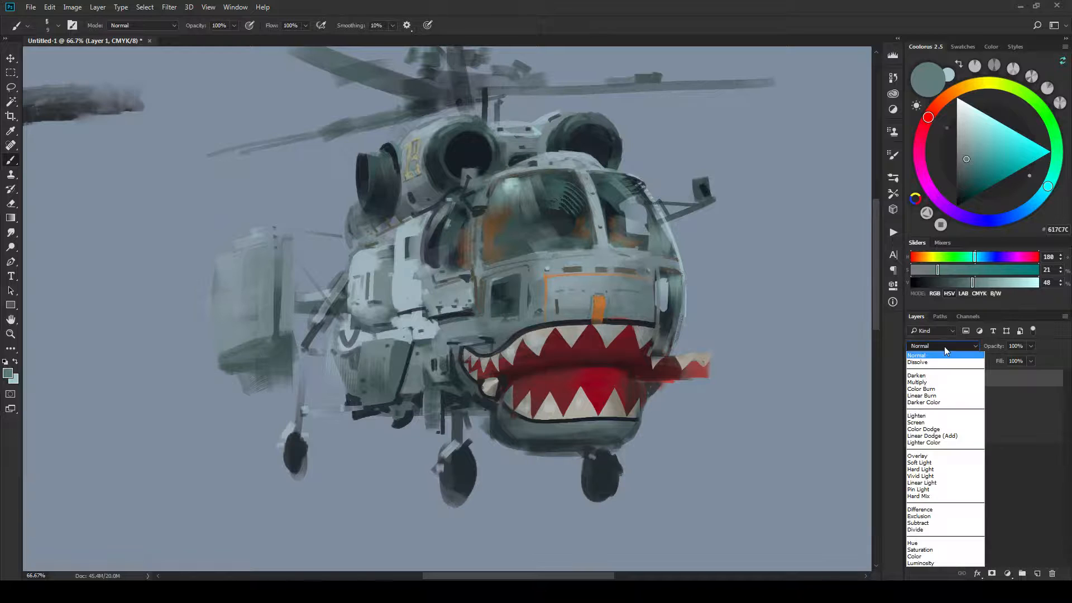
pyautogui.click(936, 439)
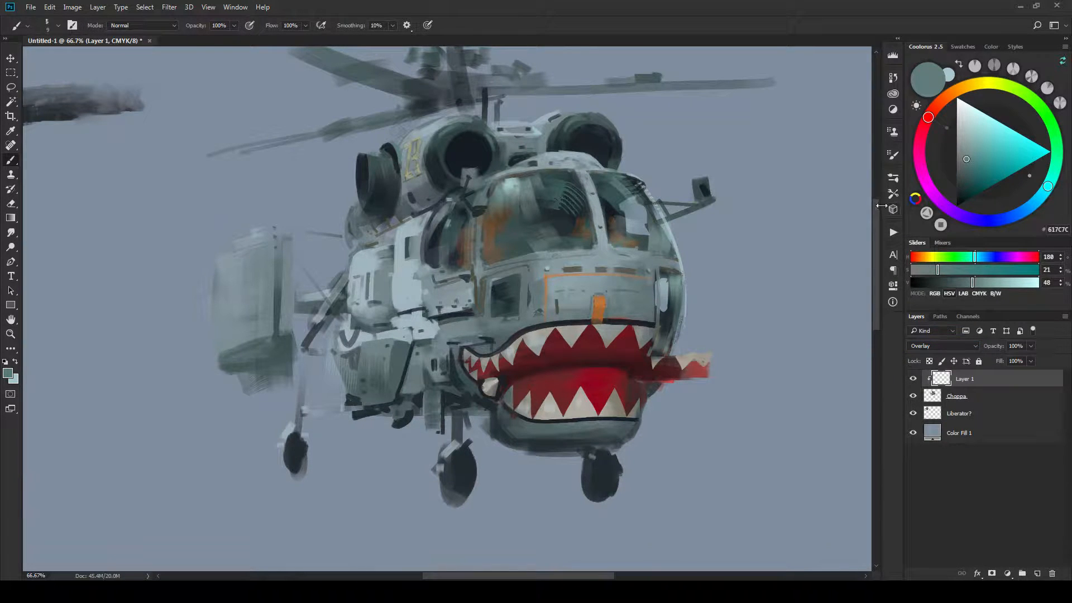
# Choose the AirSoft brush from the brush presets and enlarge it to 500 px.
pyautogui.press(']')
pyautogui.press(']')
pyautogui.press(']')
pyautogui.press(']')
pyautogui.press(']')
pyautogui.press(']')
pyautogui.press(']')
pyautogui.press(']')
pyautogui.press(']')
pyautogui.press(']')
pyautogui.rightClick(641, 294)
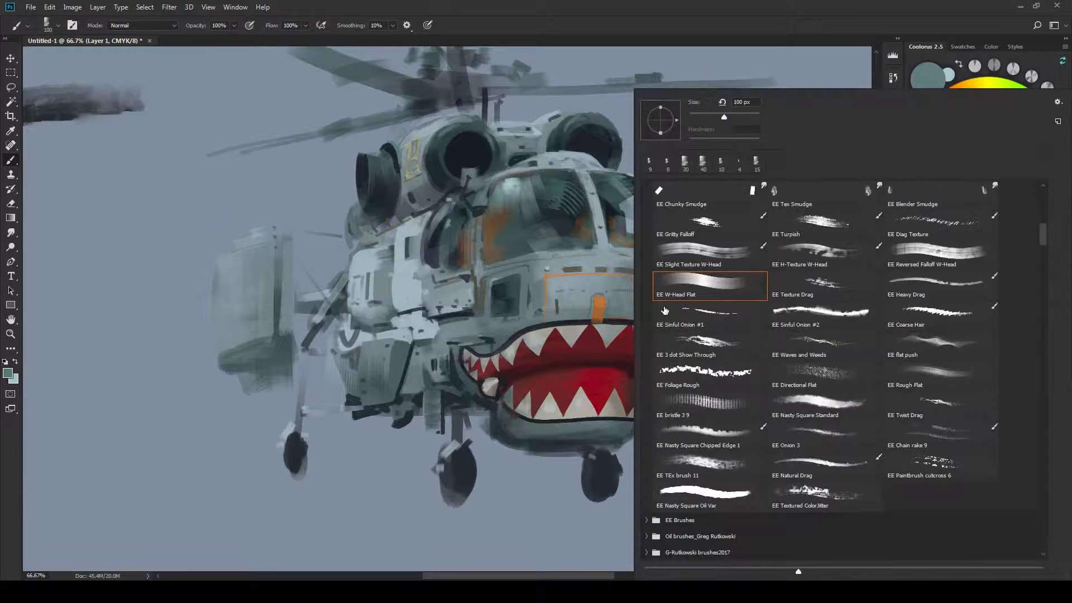
pyautogui.scroll(-5, 1044, 335)
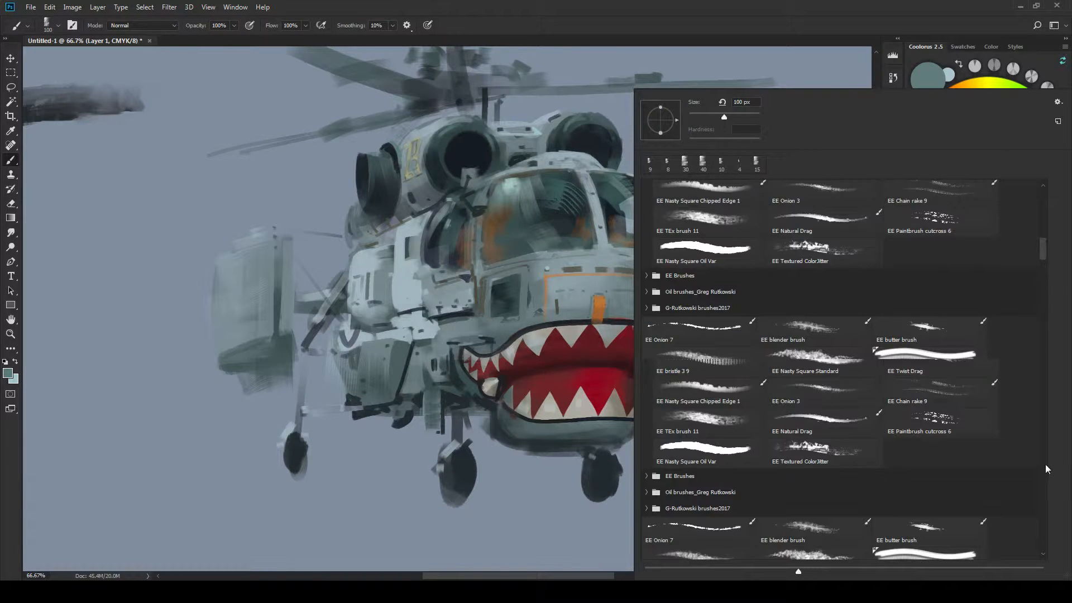
pyautogui.moveTo(1042, 454)
pyautogui.mouseDown()
pyautogui.moveTo(1043, 464)
pyautogui.moveTo(1043, 409)
pyautogui.mouseUp()
pyautogui.click(731, 371)
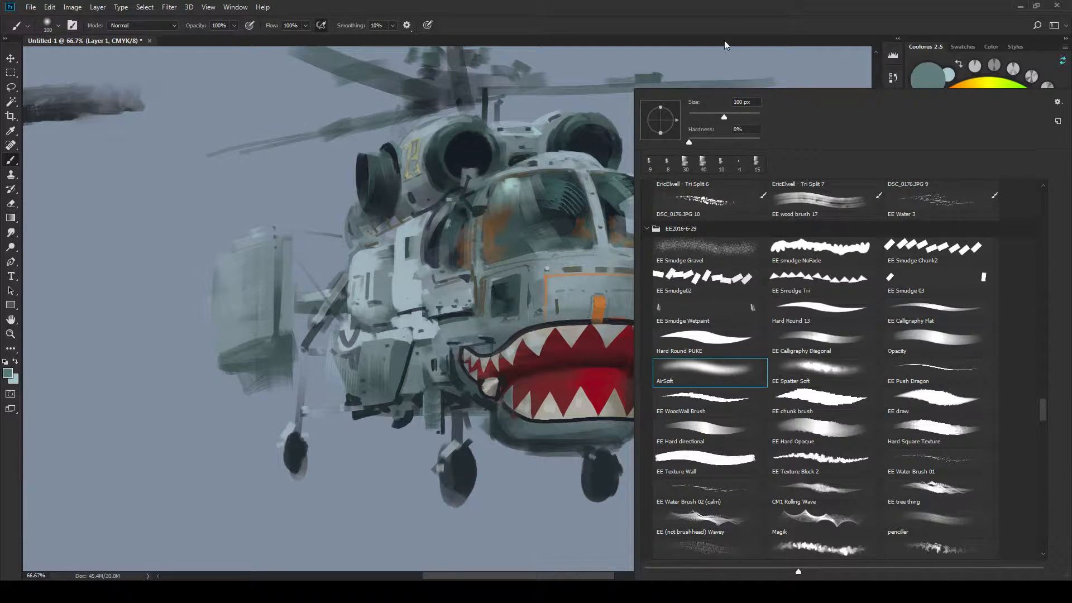
pyautogui.click(765, 16)
pyautogui.press(']')
pyautogui.press(']')
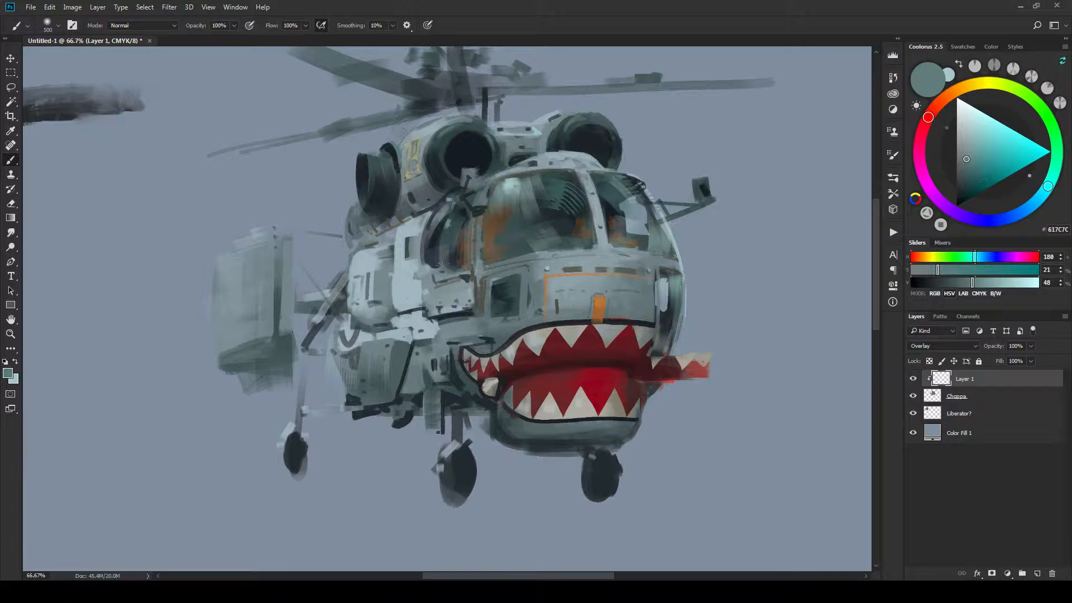
# Tint the helicopter's nose teal above the mouth with soft strokes of #617C7C and #3D4F4F.
pyautogui.press('[')
pyautogui.moveTo(502, 308)
pyautogui.mouseDown()
pyautogui.moveTo(513, 330)
pyautogui.moveTo(494, 341)
pyautogui.mouseUp()
pyautogui.moveTo(966, 178); pyautogui.dragTo(963, 176)
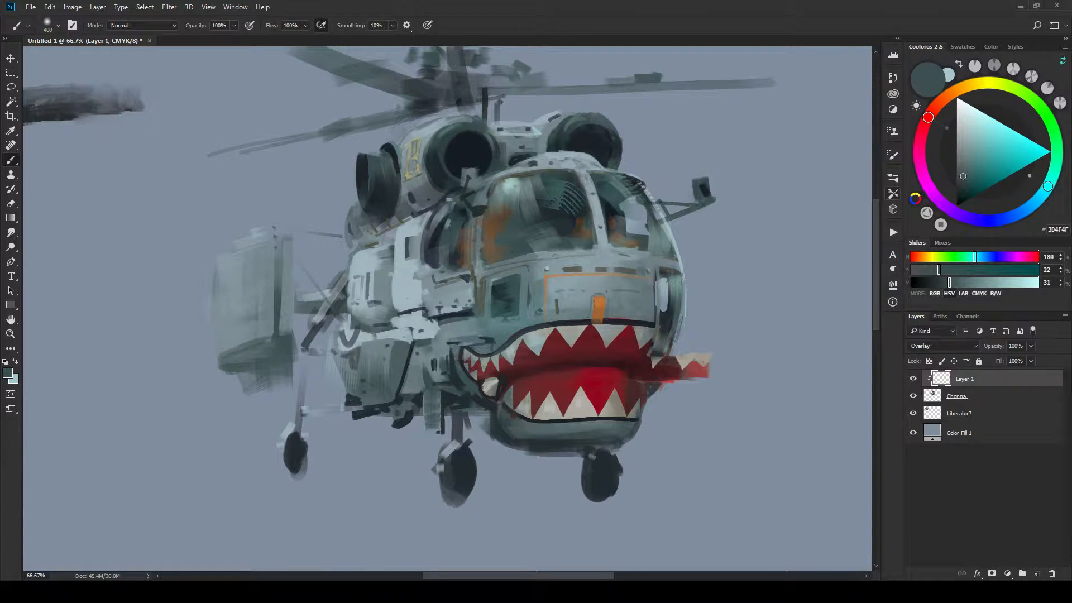
pyautogui.moveTo(524, 311); pyautogui.dragTo(558, 294)
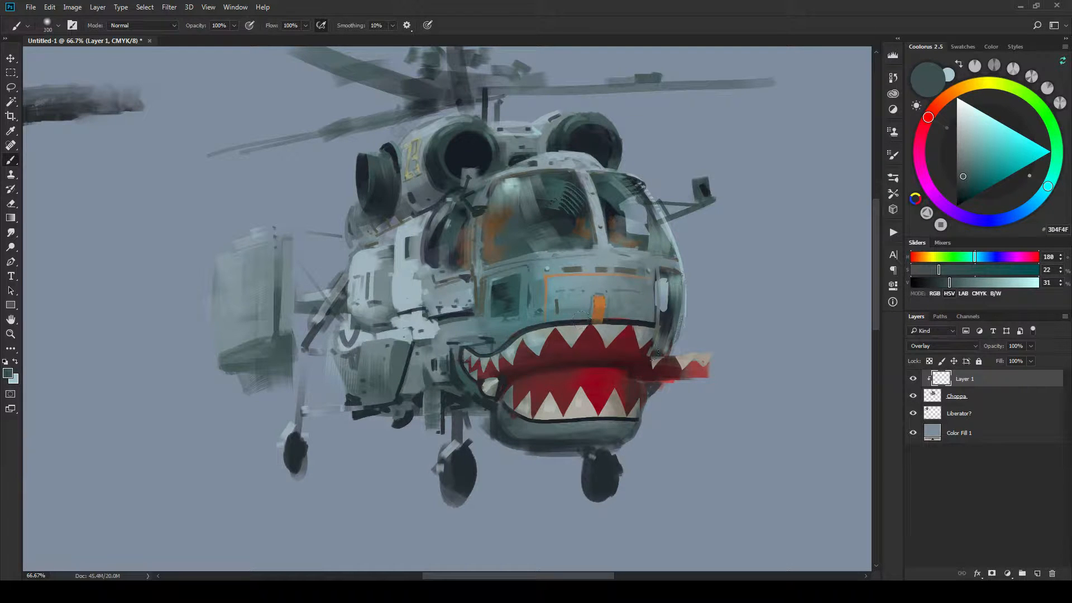
pyautogui.press(']')
pyautogui.press(']')
pyautogui.press('[')
pyautogui.press('[')
pyautogui.press('[')
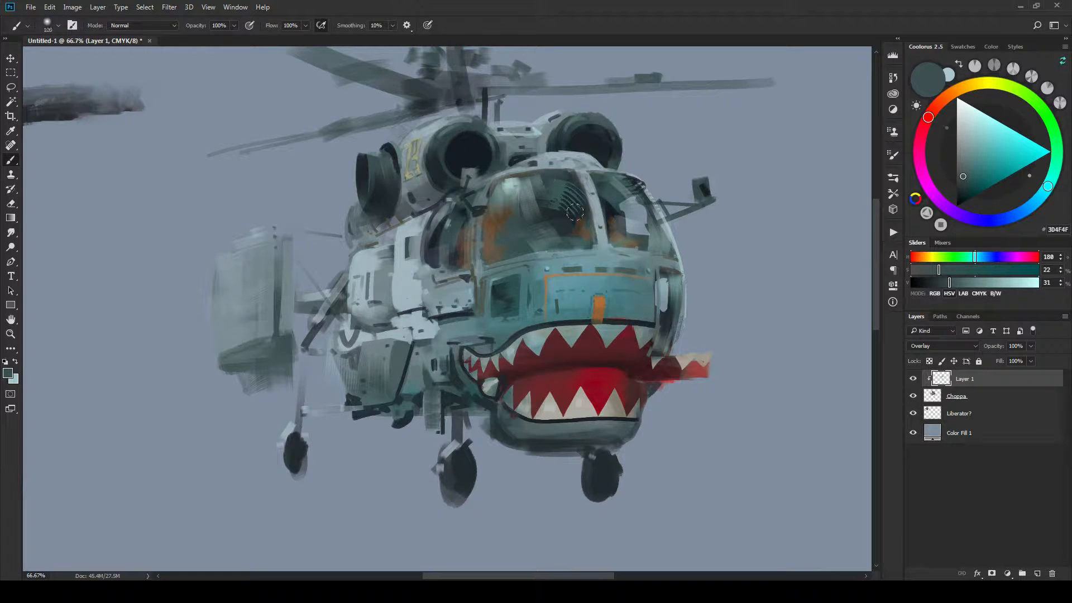
# Extend the #3D4F4F teal tint over the cabin roof, the windshield frame and the hull beneath the rear engine.
pyautogui.press('[')
pyautogui.moveTo(505, 143); pyautogui.dragTo(533, 147)
pyautogui.moveTo(595, 211); pyautogui.dragTo(600, 240)
pyautogui.moveTo(547, 152); pyautogui.dragTo(520, 163)
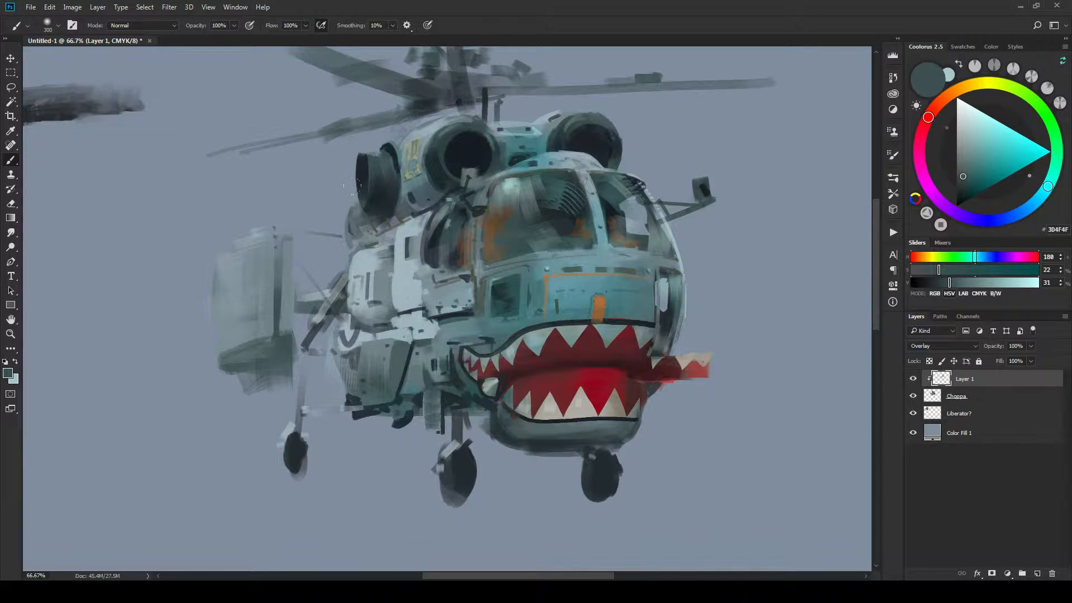
pyautogui.moveTo(355, 218); pyautogui.dragTo(380, 234)
# Tint the chin below the lower teeth teal with the soft brush reduced to about 40 px.
pyautogui.press('[')
pyautogui.press('[')
pyautogui.press('[')
pyautogui.press('[')
pyautogui.press('[')
pyautogui.press('[')
pyautogui.press('[')
pyautogui.press('[')
pyautogui.press('[')
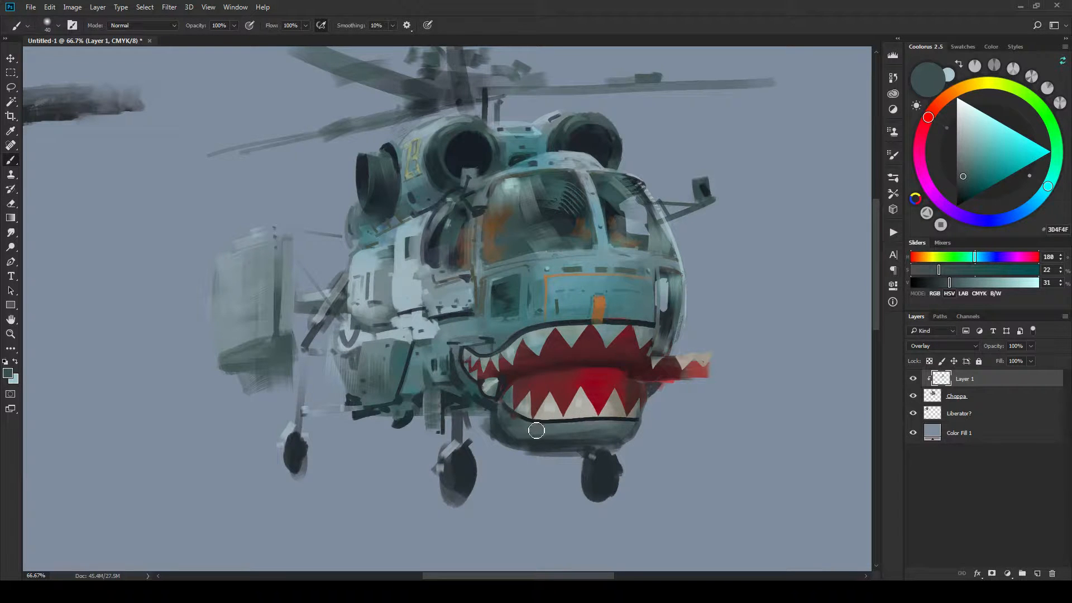
pyautogui.press(']')
pyautogui.press(']')
pyautogui.press(']')
pyautogui.press('[')
pyautogui.press('[')
pyautogui.press('[')
pyautogui.press('[')
# Deepen the hull shadows and the roof section between the engines with the darker teal #2B3535.
pyautogui.moveTo(962, 177)
pyautogui.mouseDown()
pyautogui.moveTo(966, 156)
pyautogui.moveTo(960, 186)
pyautogui.mouseUp()
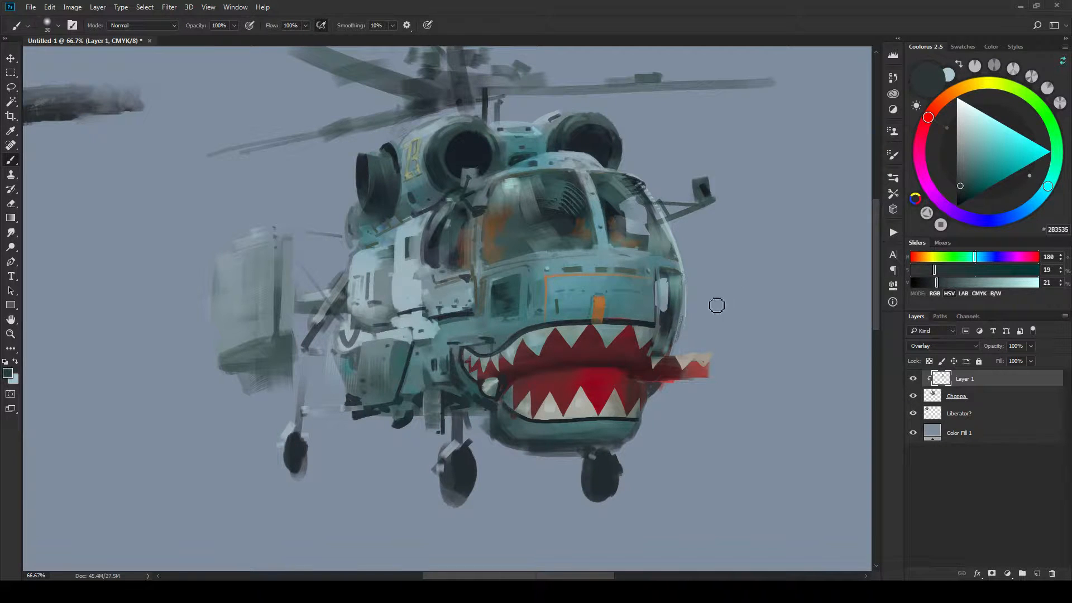
pyautogui.press(']')
pyautogui.press(']')
pyautogui.press(']')
pyautogui.press(']')
pyautogui.press(']')
pyautogui.press(']')
pyautogui.press(']')
pyautogui.press('[')
pyautogui.press('[')
pyautogui.press('[')
pyautogui.press('[')
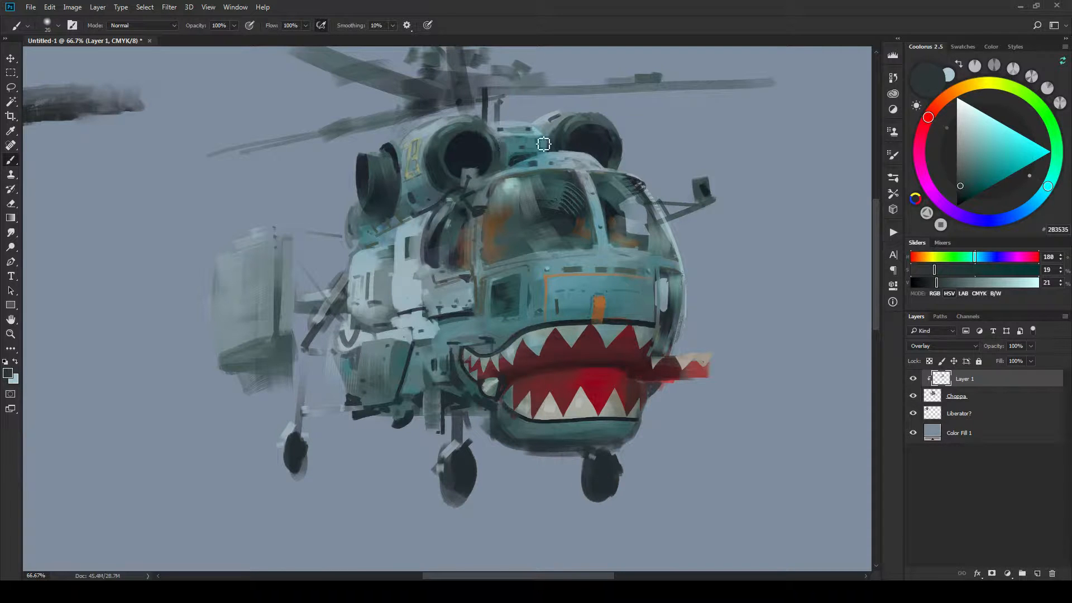
pyautogui.press(']')
pyautogui.press(']')
pyautogui.press(']')
pyautogui.moveTo(511, 143)
pyautogui.mouseDown()
pyautogui.moveTo(544, 150)
pyautogui.moveTo(507, 162)
pyautogui.mouseUp()
# Mute the teal on the nose and windshield area with a 250 px soft brush in olive #4B4C3F.
pyautogui.hotkey('ctrl', '-')
pyautogui.hotkey('ctrl', '-')
pyautogui.hotkey('ctrl', '-')
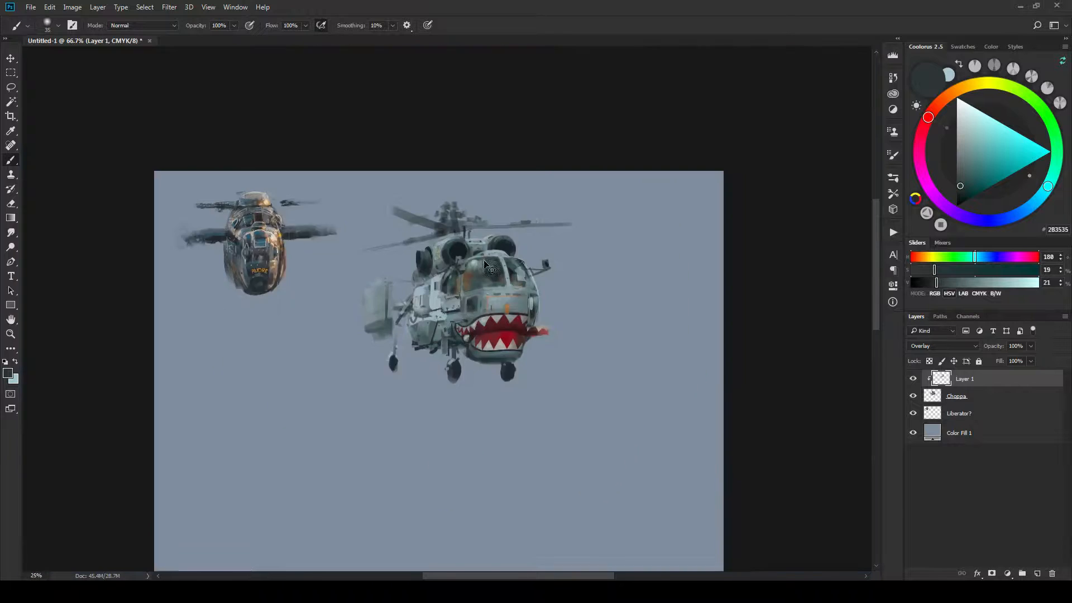
pyautogui.hotkey('ctrl', '+')
pyautogui.hotkey('ctrl', '+')
pyautogui.hotkey('ctrl', '+')
pyautogui.hotkey('ctrl', '+')
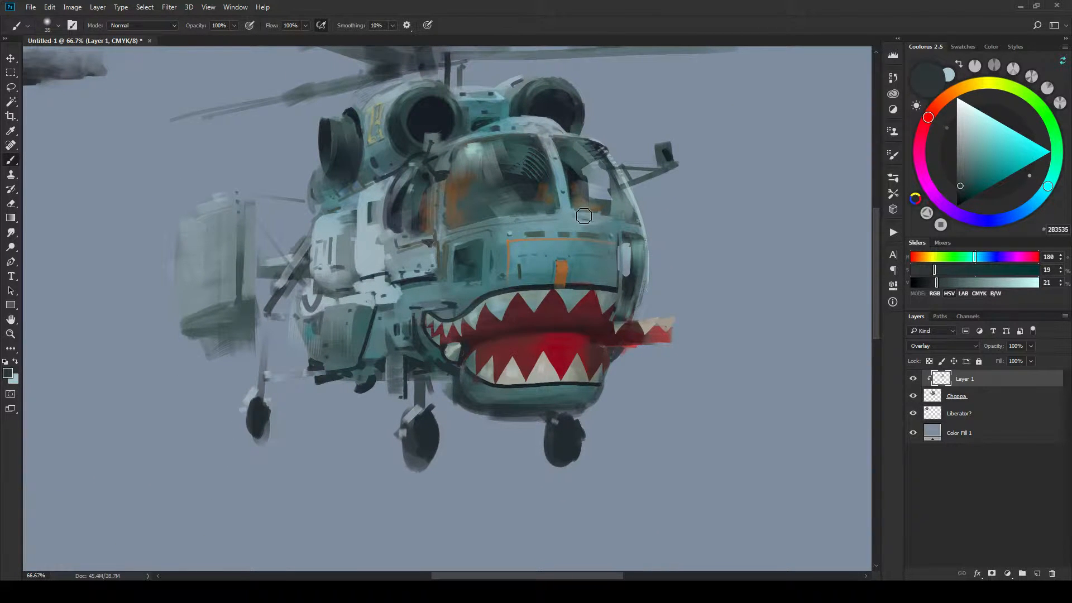
pyautogui.click(960, 178)
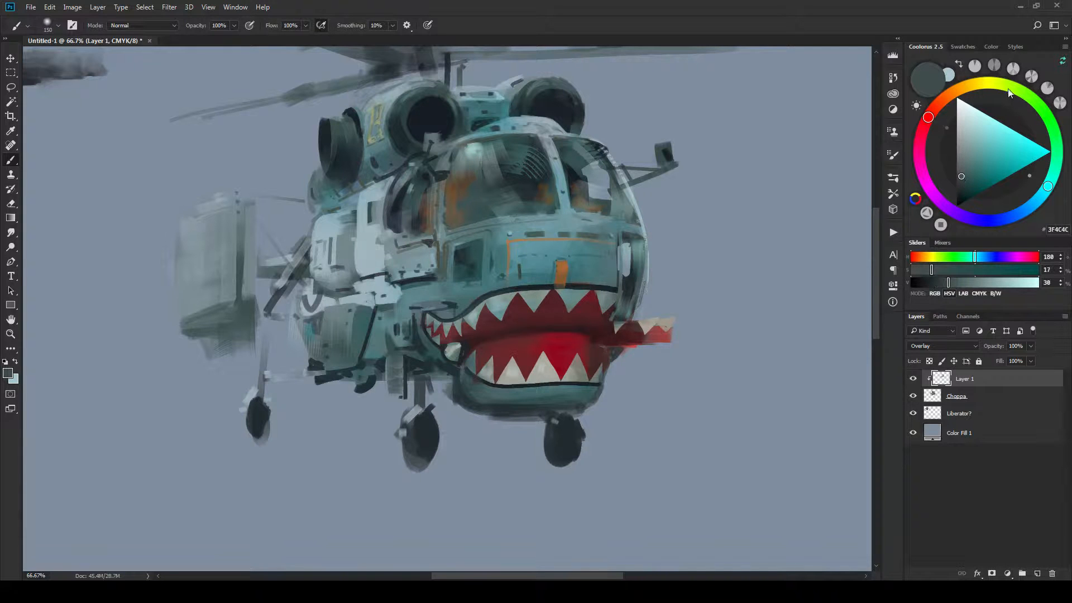
pyautogui.click(990, 98)
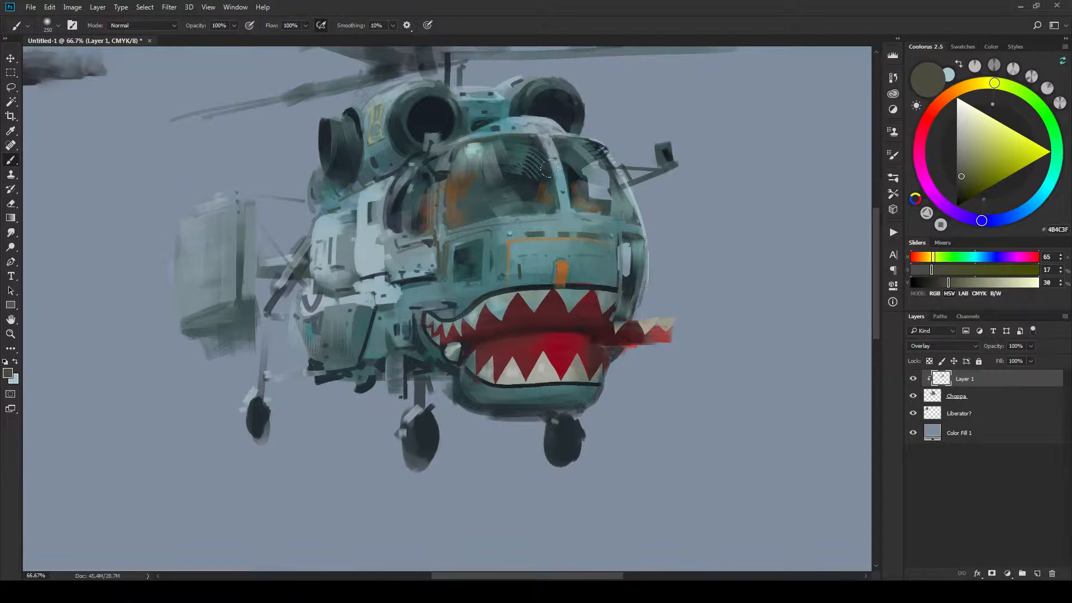
pyautogui.press(']')
# Lighten the roof section between the two engines with the warm light grey #B0AD9F.
pyautogui.click(963, 134)
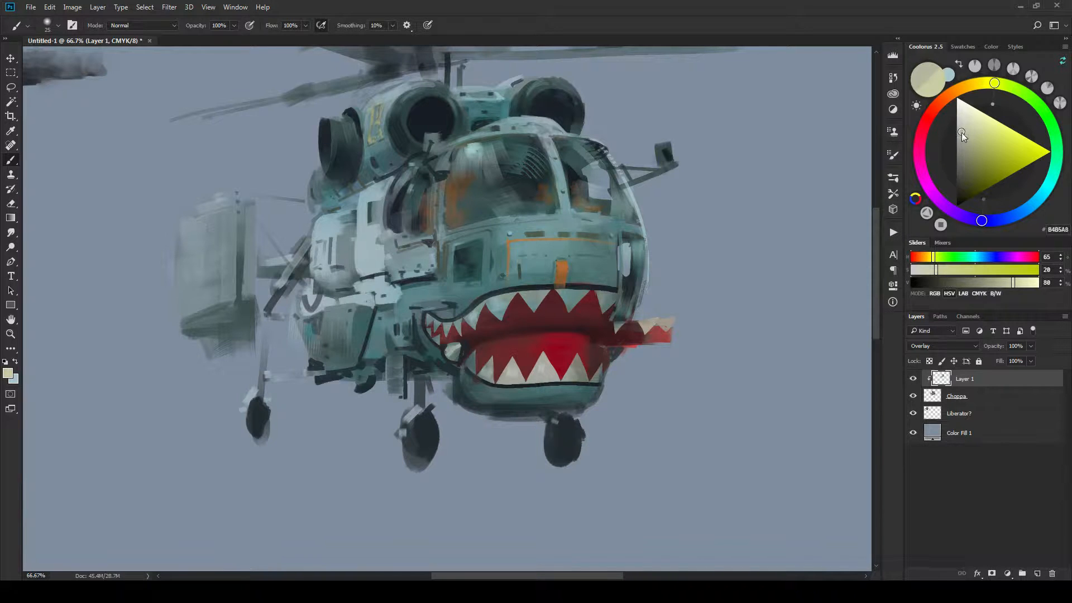
pyautogui.click(973, 85)
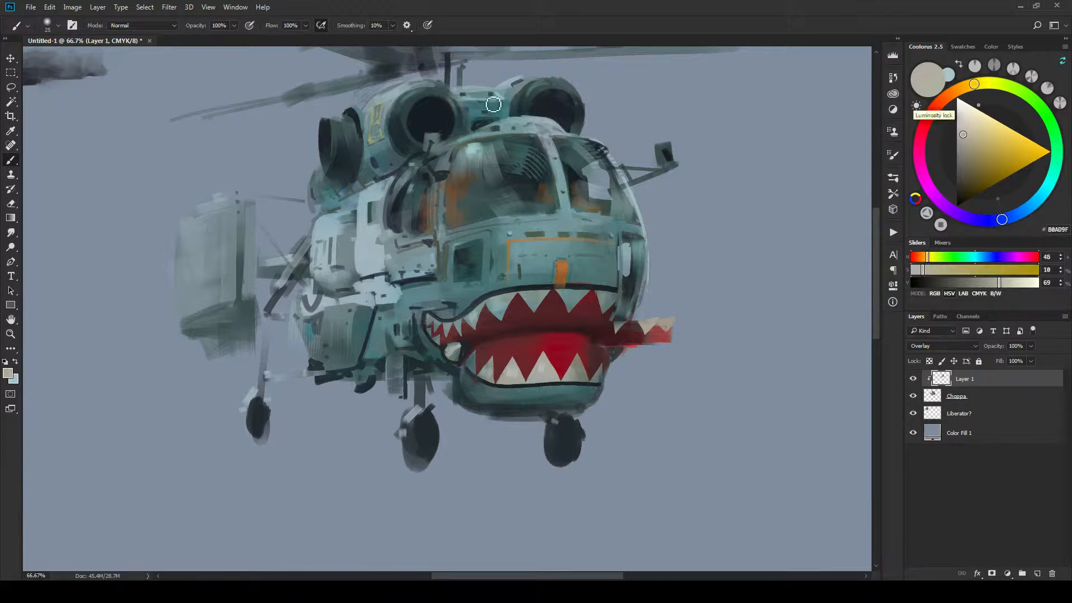
pyautogui.moveTo(466, 95)
pyautogui.mouseDown()
pyautogui.moveTo(498, 97)
pyautogui.moveTo(472, 99)
pyautogui.moveTo(532, 80)
pyautogui.moveTo(552, 88)
pyautogui.mouseUp()
pyautogui.press(']')
pyautogui.press(']')
pyautogui.press(']')
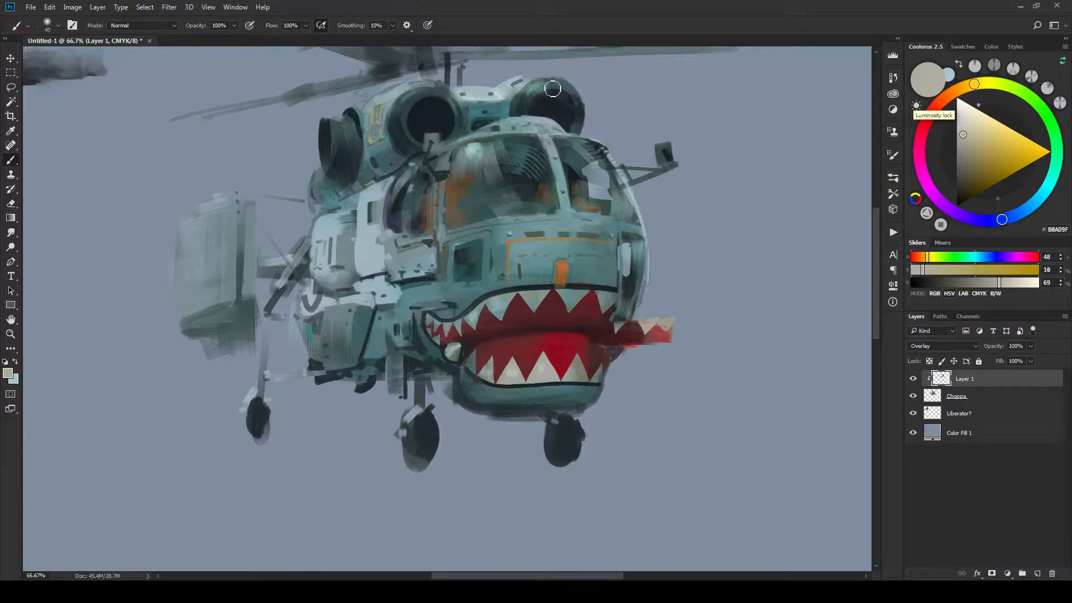
# Add #B0AD9F highlights to the near engine cowling and its rear edge with a progressively smaller brush.
pyautogui.press('[')
pyautogui.press('[')
pyautogui.moveTo(412, 94)
pyautogui.mouseDown()
pyautogui.moveTo(383, 108)
pyautogui.moveTo(404, 93)
pyautogui.moveTo(401, 122)
pyautogui.moveTo(410, 90)
pyautogui.moveTo(368, 122)
pyautogui.mouseUp()
pyautogui.press('[')
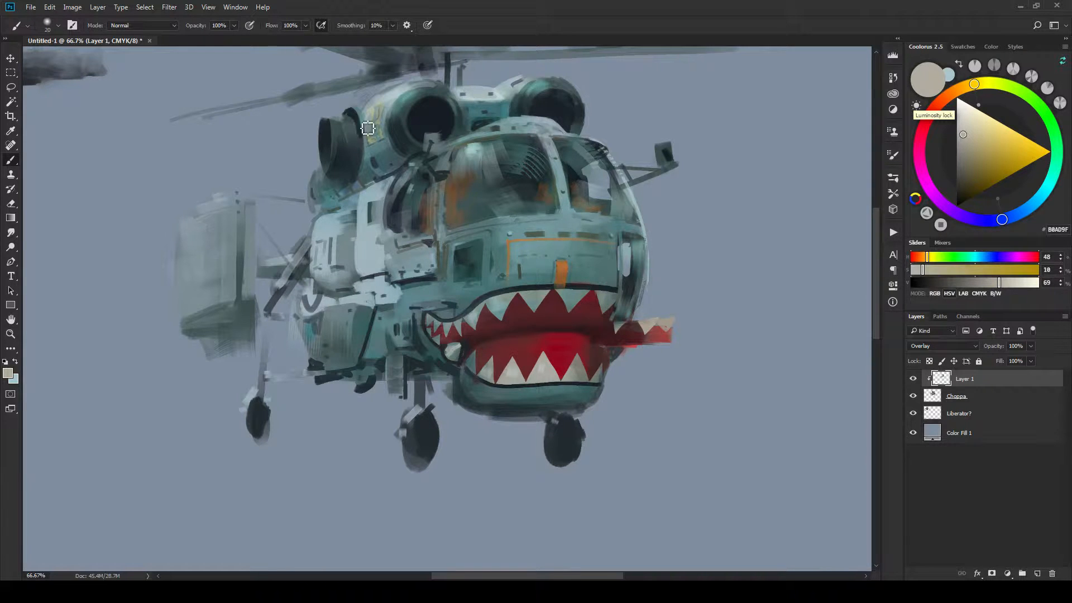
pyautogui.press('[')
pyautogui.press('[')
pyautogui.press('[')
pyautogui.press('[')
pyautogui.press('[')
pyautogui.press('[')
pyautogui.press('[')
pyautogui.press('[')
pyautogui.press('[')
pyautogui.moveTo(366, 129)
pyautogui.mouseDown()
pyautogui.moveTo(382, 121)
pyautogui.moveTo(362, 115)
pyautogui.mouseUp()
# Brighten the white side hull panels behind the cockpit with soft #B0AD9F strokes of varying size.
pyautogui.press(']')
pyautogui.press(']')
pyautogui.press(']')
pyautogui.press(']')
pyautogui.press(']')
pyautogui.moveTo(320, 227)
pyautogui.mouseDown()
pyautogui.moveTo(355, 212)
pyautogui.moveTo(337, 233)
pyautogui.moveTo(342, 269)
pyautogui.moveTo(322, 227)
pyautogui.moveTo(356, 234)
pyautogui.moveTo(382, 219)
pyautogui.moveTo(354, 239)
pyautogui.moveTo(367, 199)
pyautogui.mouseUp()
pyautogui.press('[')
pyautogui.press('[')
pyautogui.press('[')
pyautogui.press(']')
pyautogui.press(']')
pyautogui.press(']')
pyautogui.press(']')
pyautogui.press(']')
pyautogui.moveTo(365, 239)
pyautogui.mouseDown()
pyautogui.moveTo(381, 189)
pyautogui.moveTo(378, 241)
pyautogui.mouseUp()
pyautogui.press('[')
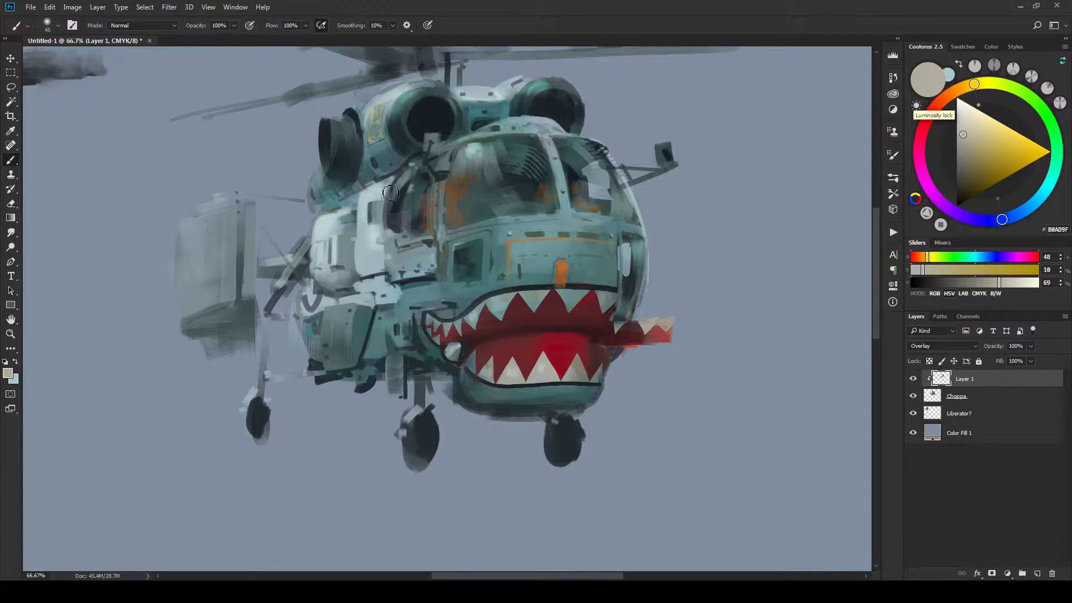
# Lighten the frame of the cockpit's side window and the panel directly below it.
pyautogui.press('[')
pyautogui.moveTo(393, 204); pyautogui.dragTo(415, 170)
pyautogui.moveTo(392, 248); pyautogui.dragTo(394, 198)
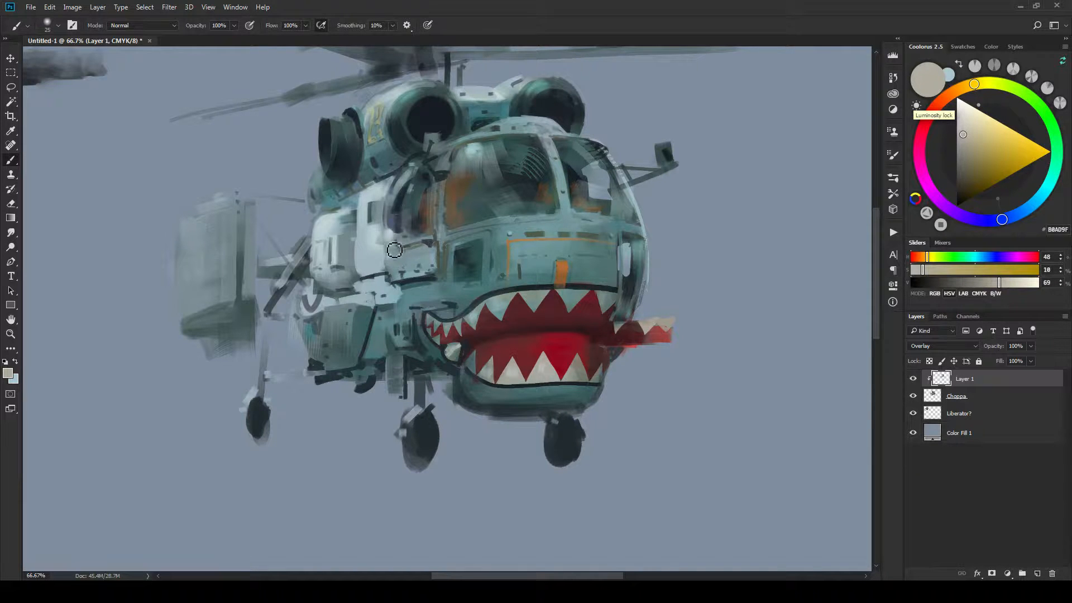
pyautogui.moveTo(393, 248)
pyautogui.mouseDown()
pyautogui.moveTo(411, 242)
pyautogui.moveTo(397, 259)
pyautogui.moveTo(425, 253)
pyautogui.moveTo(421, 267)
pyautogui.mouseUp()
# Brighten the lower edge of the side hull panels with a slightly larger brush.
pyautogui.press(']')
pyautogui.press(']')
pyautogui.moveTo(358, 298); pyautogui.dragTo(312, 304)
pyautogui.press('[')
pyautogui.press('[')
pyautogui.press('[')
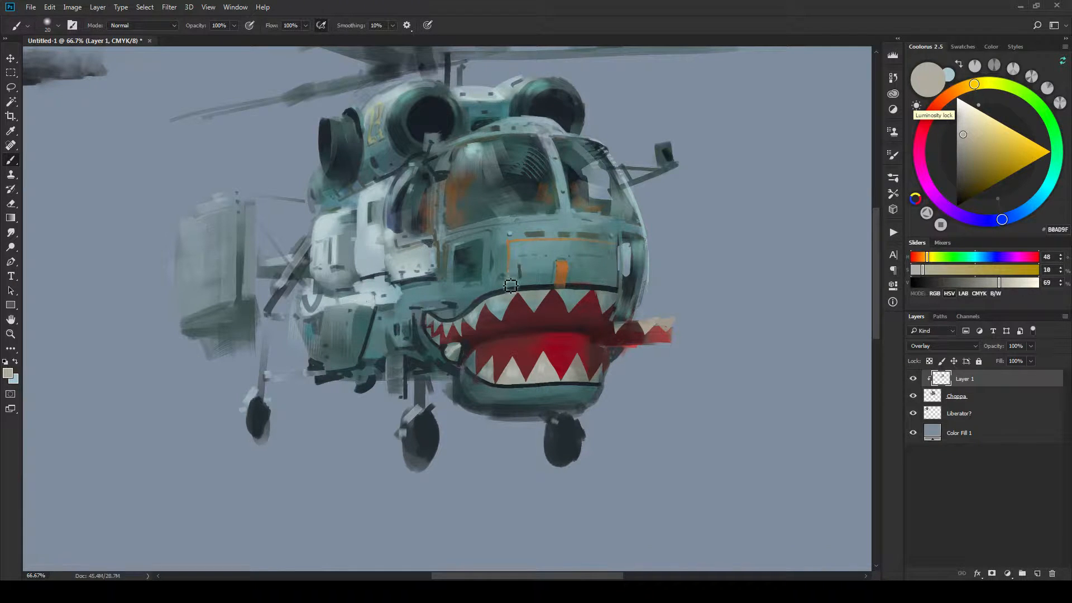
# Brighten the shark teeth, the red inside of the mouth and the chin with #B0AD9F.
pyautogui.moveTo(498, 307); pyautogui.dragTo(499, 310)
pyautogui.moveTo(530, 292)
pyautogui.mouseDown()
pyautogui.moveTo(482, 314)
pyautogui.moveTo(539, 304)
pyautogui.mouseUp()
pyautogui.moveTo(534, 376); pyautogui.dragTo(514, 368)
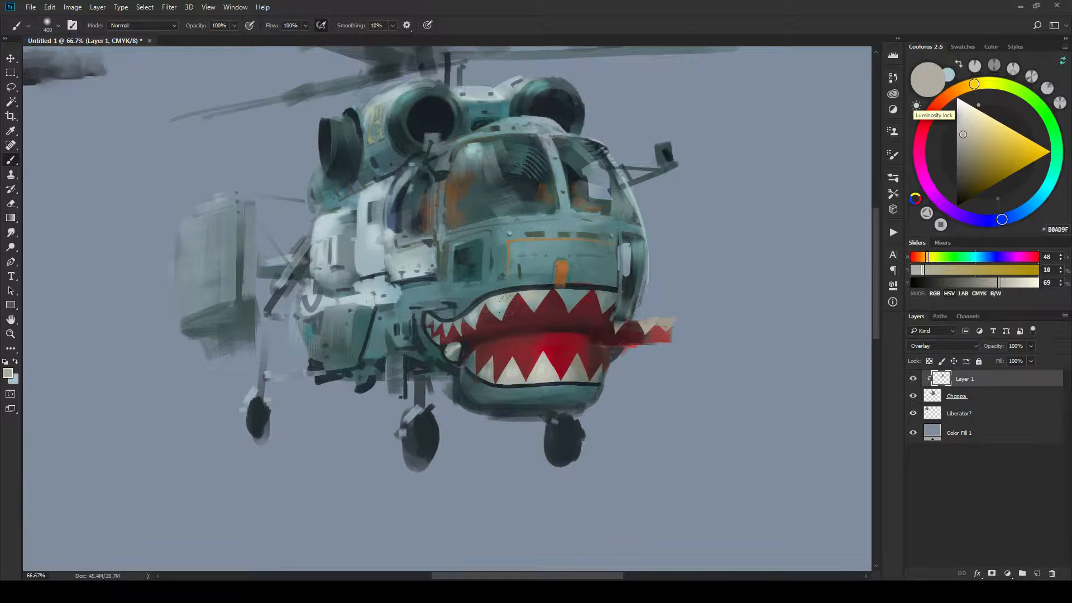
pyautogui.moveTo(574, 352); pyautogui.dragTo(582, 360)
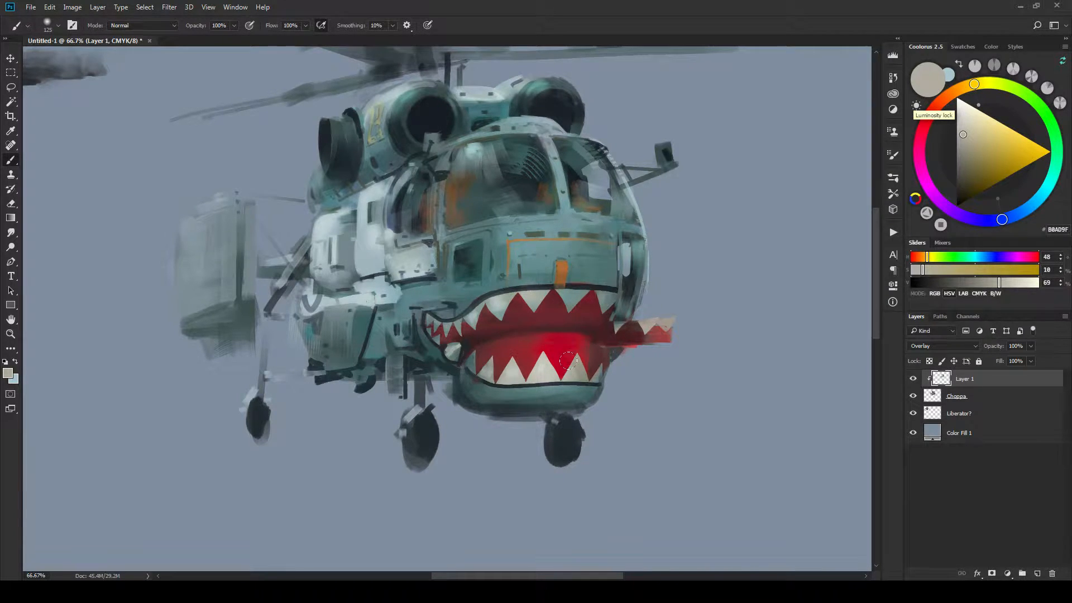
# Darken the mouth's near corner and the upper lip with soft strokes of dark brown #302E25.
pyautogui.click(961, 189)
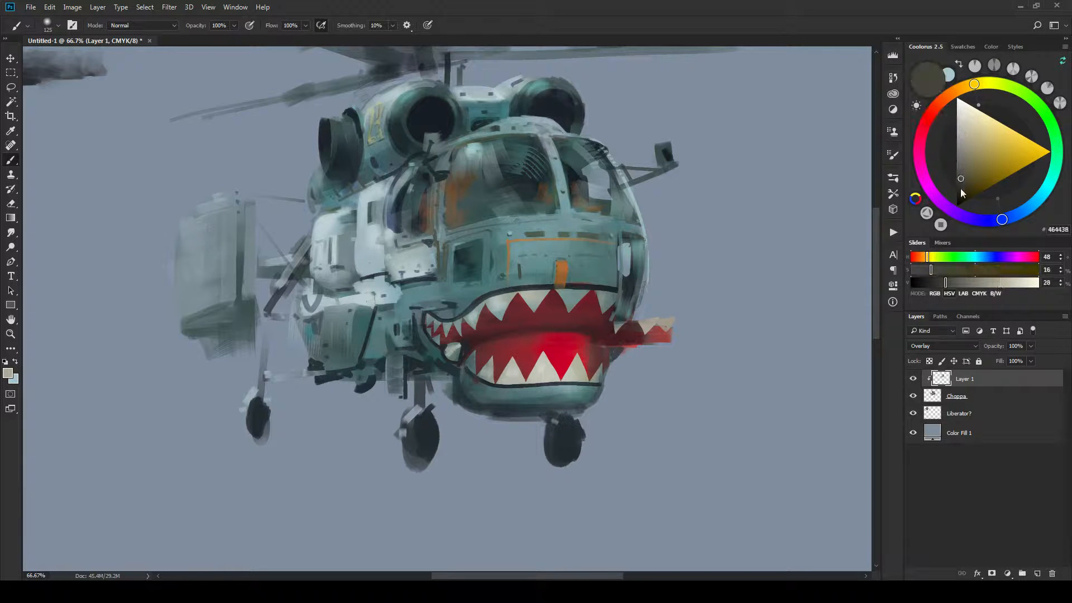
pyautogui.press(']')
pyautogui.click(960, 188)
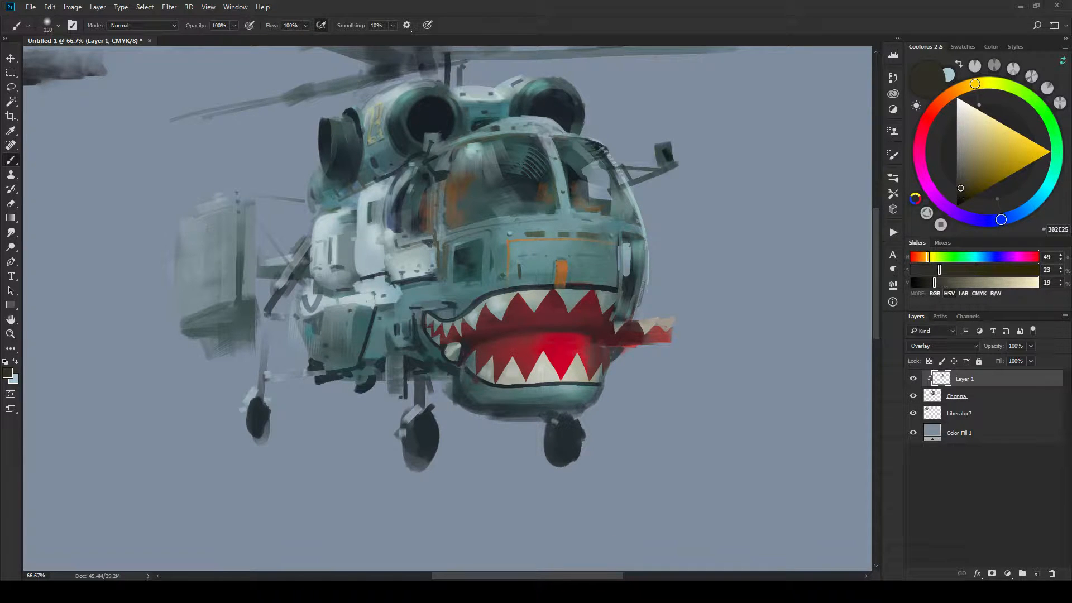
pyautogui.moveTo(504, 371); pyautogui.dragTo(486, 343)
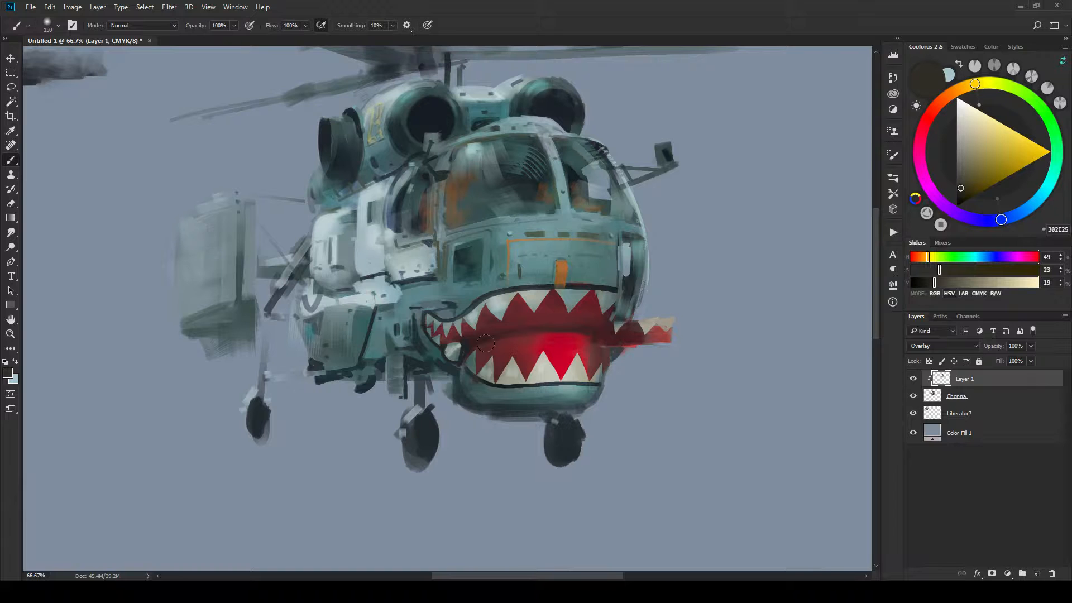
pyautogui.press('[')
pyautogui.moveTo(493, 303); pyautogui.dragTo(485, 295)
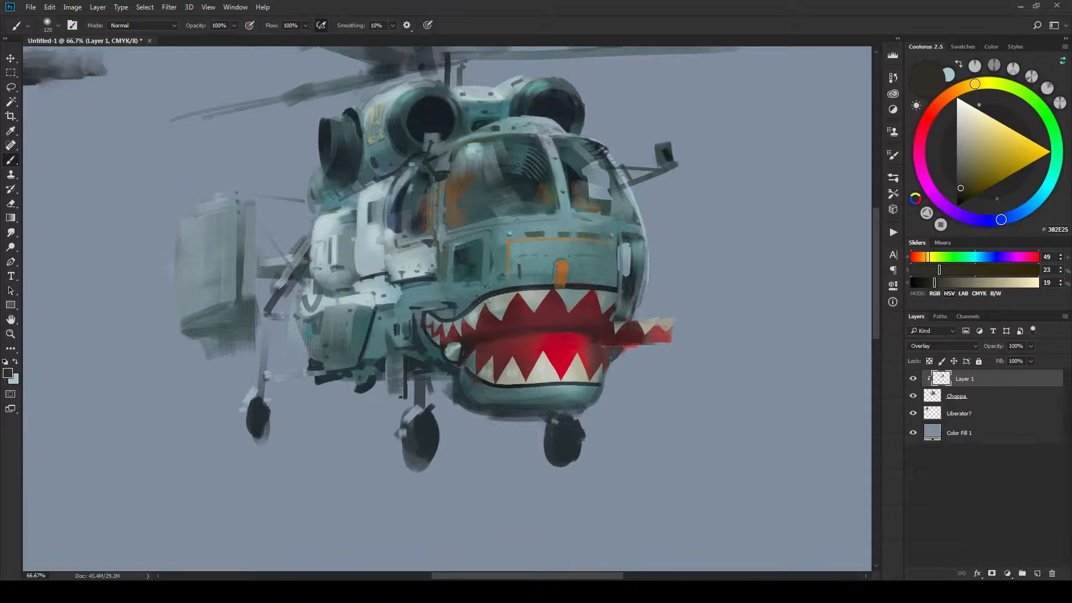
# Deepen the shadow on the near side of the lower jaw with a 100 px brush.
pyautogui.scroll(-4, 453, 351)
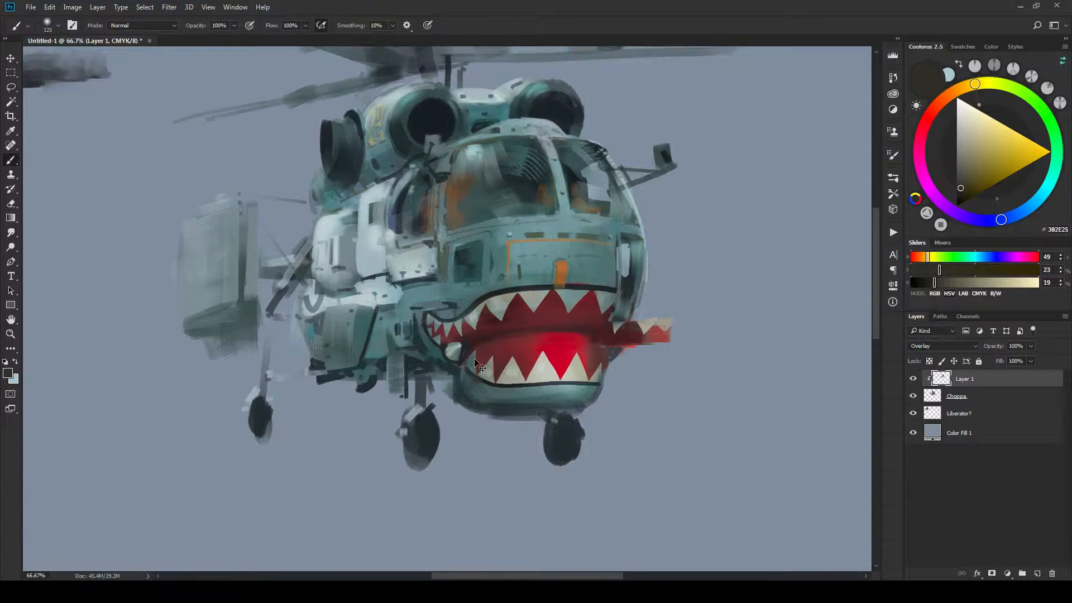
pyautogui.hotkey('ctrl', '+')
pyautogui.hotkey('ctrl', '+')
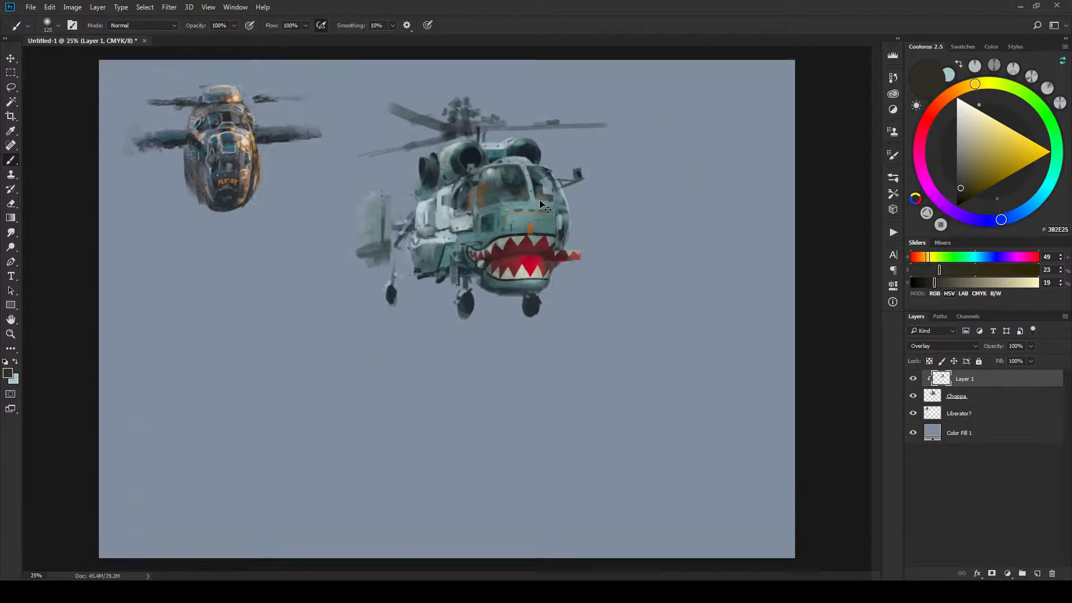
pyautogui.press('[')
pyautogui.press('[')
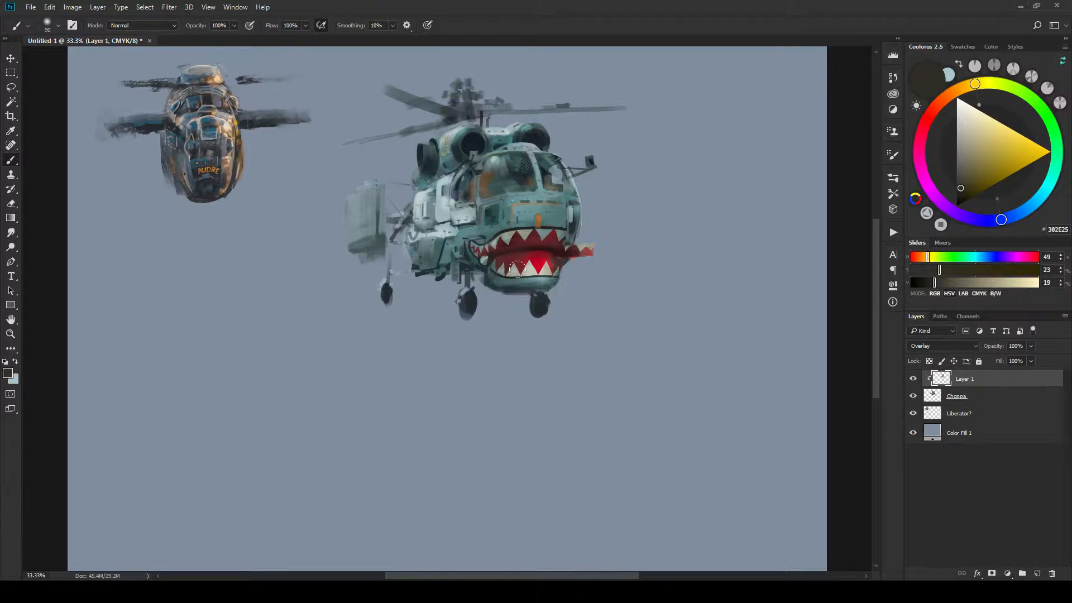
pyautogui.press(']')
pyautogui.moveTo(479, 269); pyautogui.dragTo(488, 276)
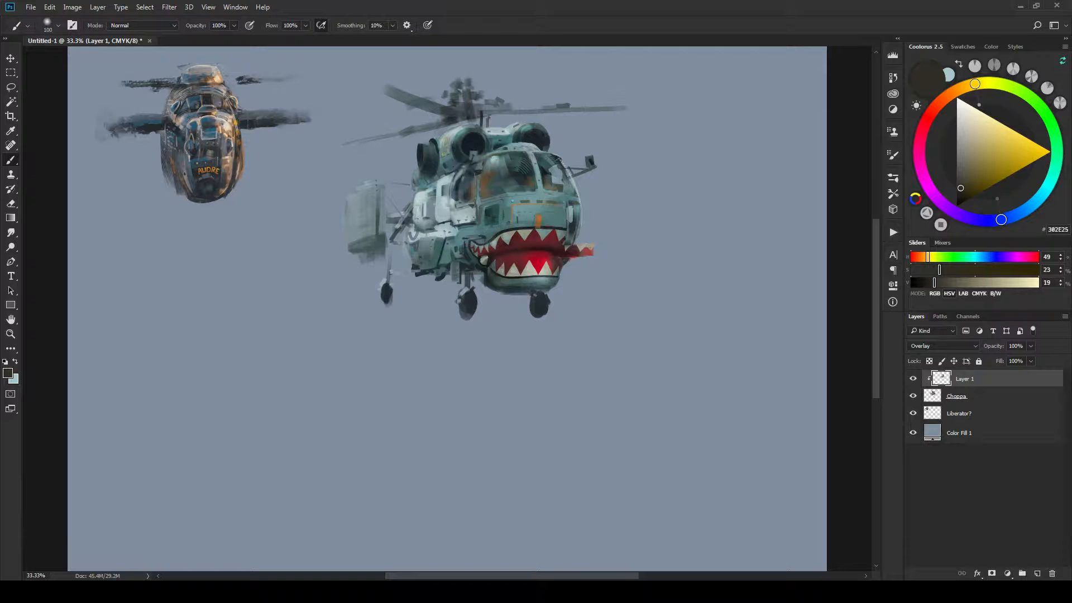
# Deepen the tones of the tail panel and the cockpit's side glass with #302E25.
pyautogui.press('[')
pyautogui.press('[')
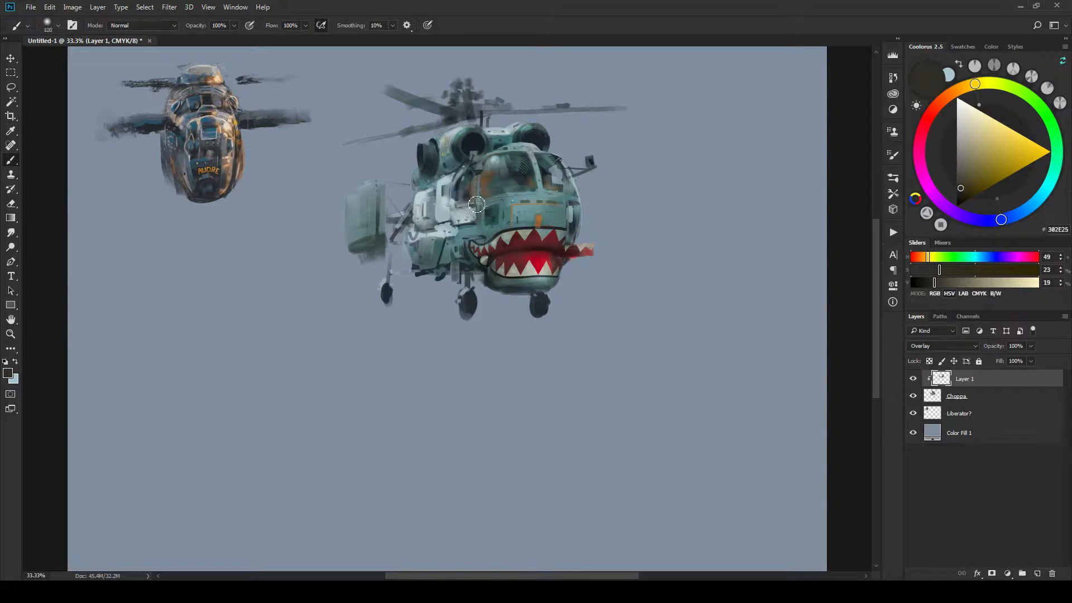
pyautogui.press('[')
pyautogui.press('[')
pyautogui.press('[')
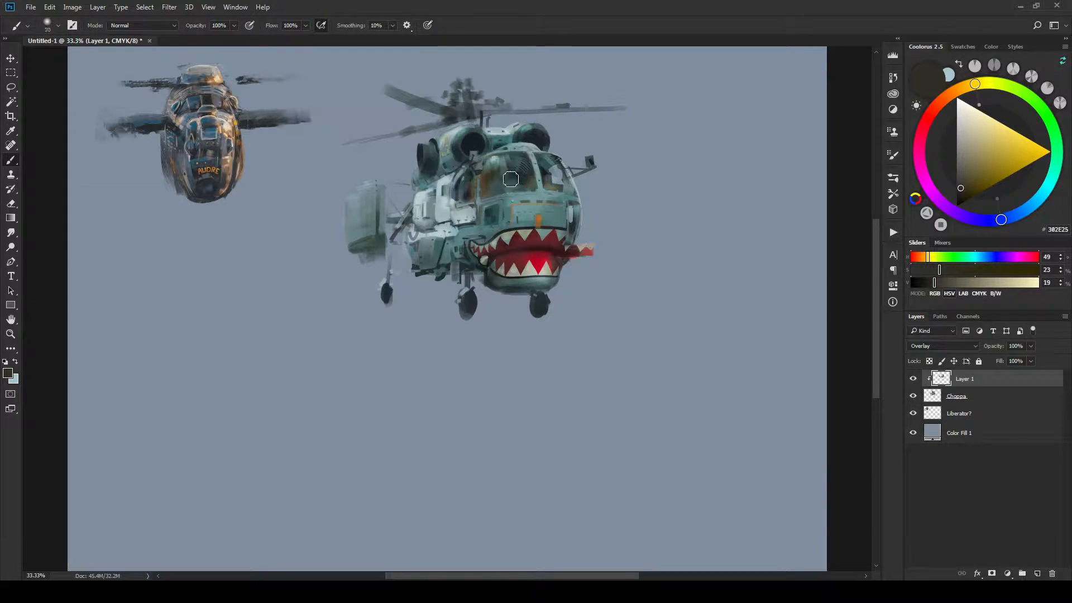
# Enlarge the brush and darken the windshield glass across both panes with #302E25.
pyautogui.press(']')
pyautogui.press(']')
pyautogui.press(']')
pyautogui.press(']')
pyautogui.press(']')
pyautogui.moveTo(518, 175)
pyautogui.mouseDown()
pyautogui.moveTo(523, 166)
pyautogui.moveTo(559, 191)
pyautogui.mouseUp()
pyautogui.press('[')
pyautogui.press('[')
pyautogui.press('[')
pyautogui.press('[')
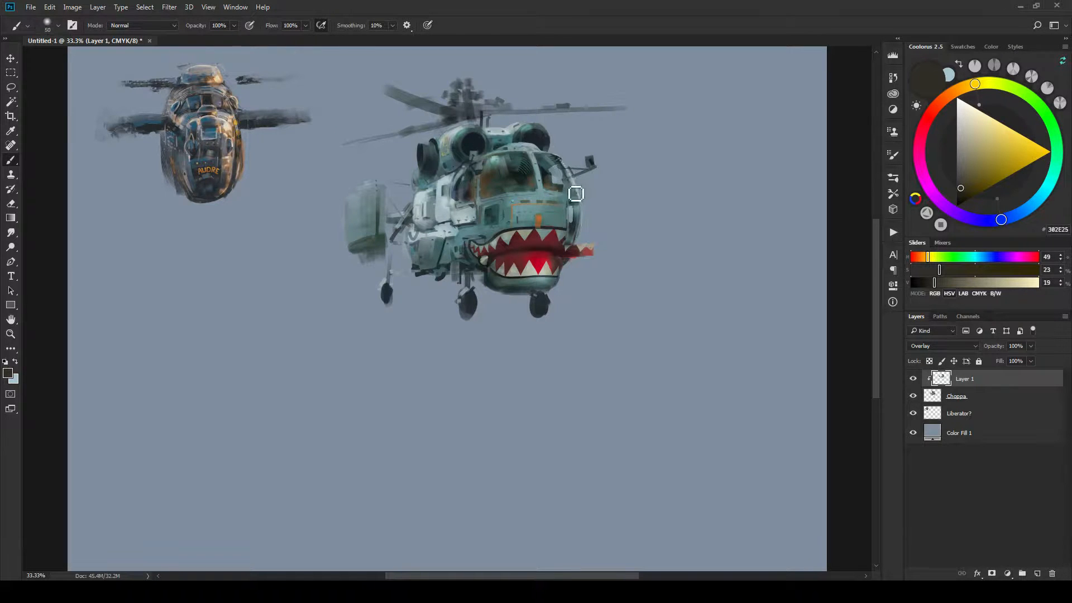
# Shrink the brush and darken the far edge of the nose beside the mouth with #302E25.
pyautogui.press('[')
pyautogui.press('[')
pyautogui.moveTo(576, 220)
pyautogui.mouseDown()
pyautogui.moveTo(577, 249)
pyautogui.moveTo(574, 237)
pyautogui.moveTo(586, 248)
pyautogui.mouseUp()
pyautogui.press(']')
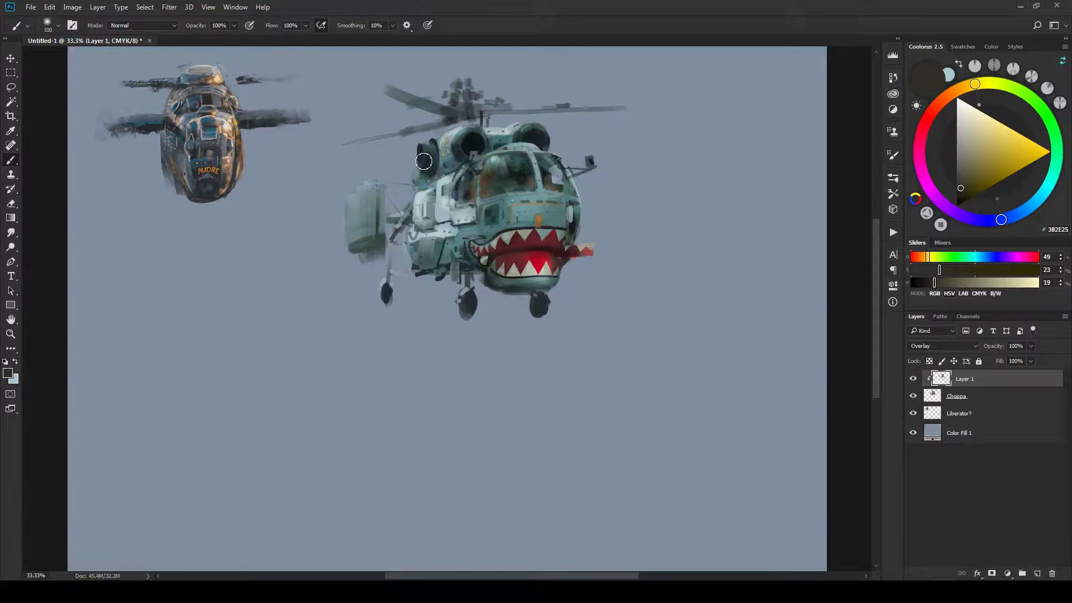
# Darken the area around the near side window behind the cockpit with a much smaller brush in #302E25.
pyautogui.press('[')
pyautogui.press('[')
pyautogui.press('[')
pyautogui.press('[')
pyautogui.press('[')
pyautogui.press('[')
pyautogui.press('[')
pyautogui.press('[')
pyautogui.press('[')
pyautogui.press(']')
pyautogui.press(']')
pyautogui.press(']')
pyautogui.moveTo(446, 193); pyautogui.dragTo(451, 207)
# Enlarge the brush to 250 px and deepen the lower mouth and the far side of the nose.
pyautogui.press(']')
pyautogui.press(']')
pyautogui.press(']')
pyautogui.press(']')
pyautogui.moveTo(518, 269); pyautogui.dragTo(514, 266)
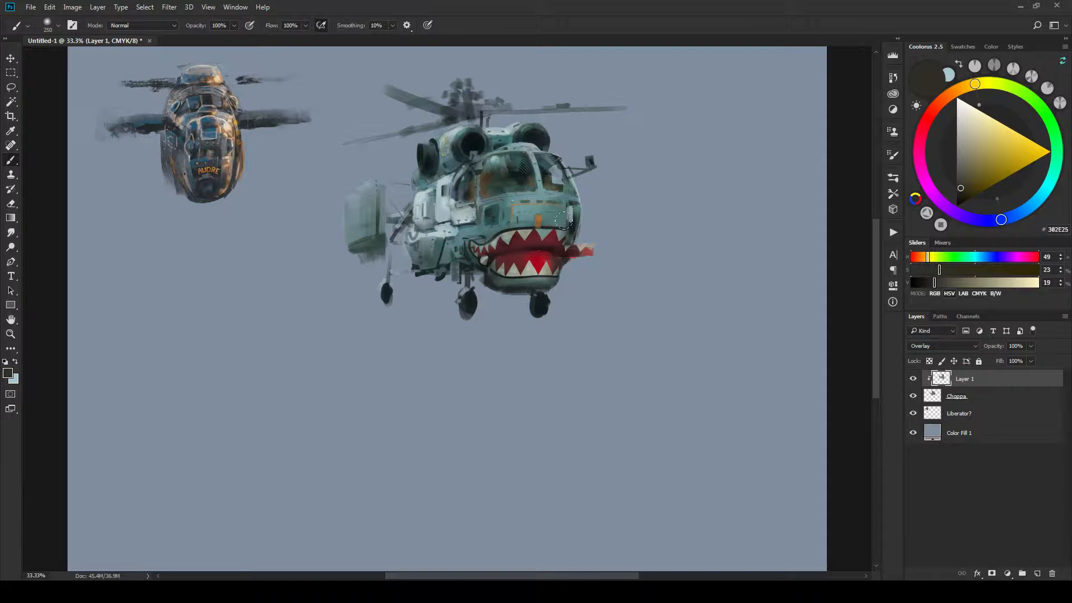
pyautogui.moveTo(557, 214); pyautogui.dragTo(557, 223)
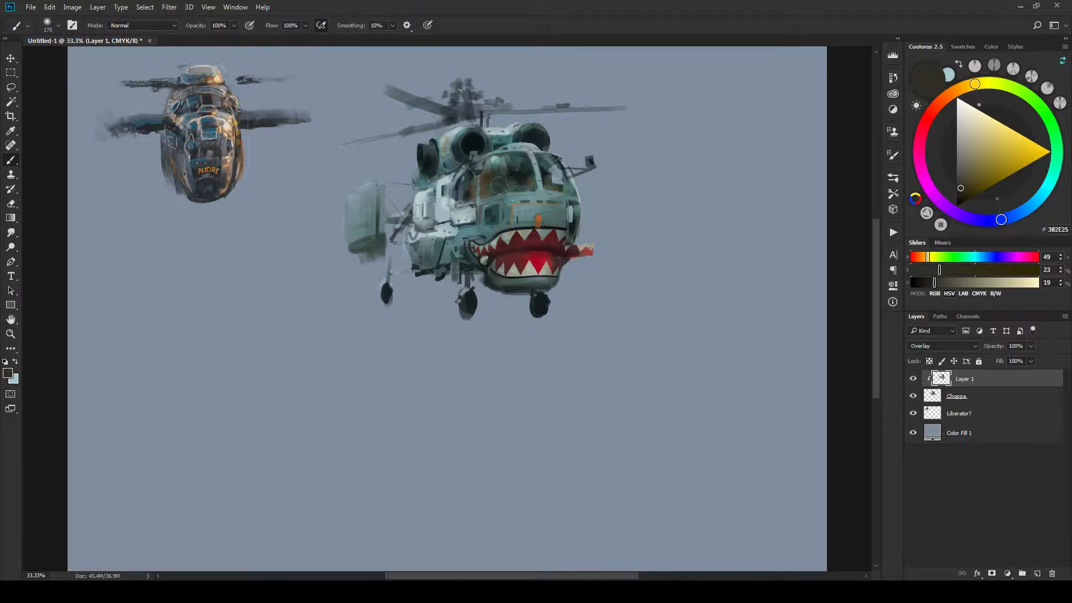
# Pick the light grey-beige #A8A493 and brighten the band of hull just below the windshield.
pyautogui.click(964, 139)
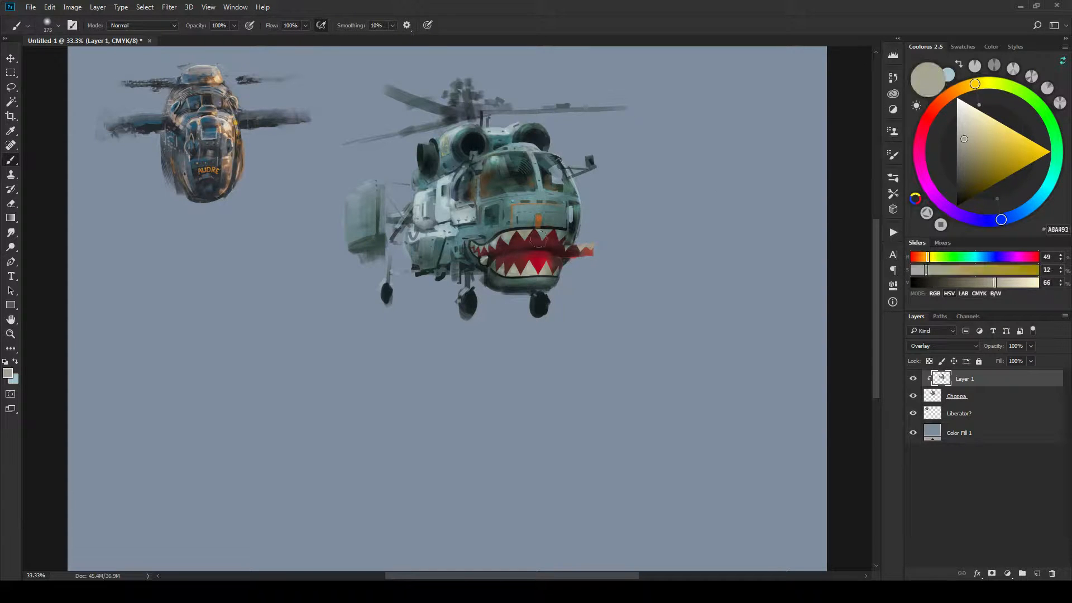
pyautogui.moveTo(478, 206)
pyautogui.mouseDown()
pyautogui.moveTo(501, 200)
pyautogui.moveTo(509, 214)
pyautogui.moveTo(523, 184)
pyautogui.moveTo(496, 193)
pyautogui.moveTo(502, 206)
pyautogui.moveTo(528, 202)
pyautogui.mouseUp()
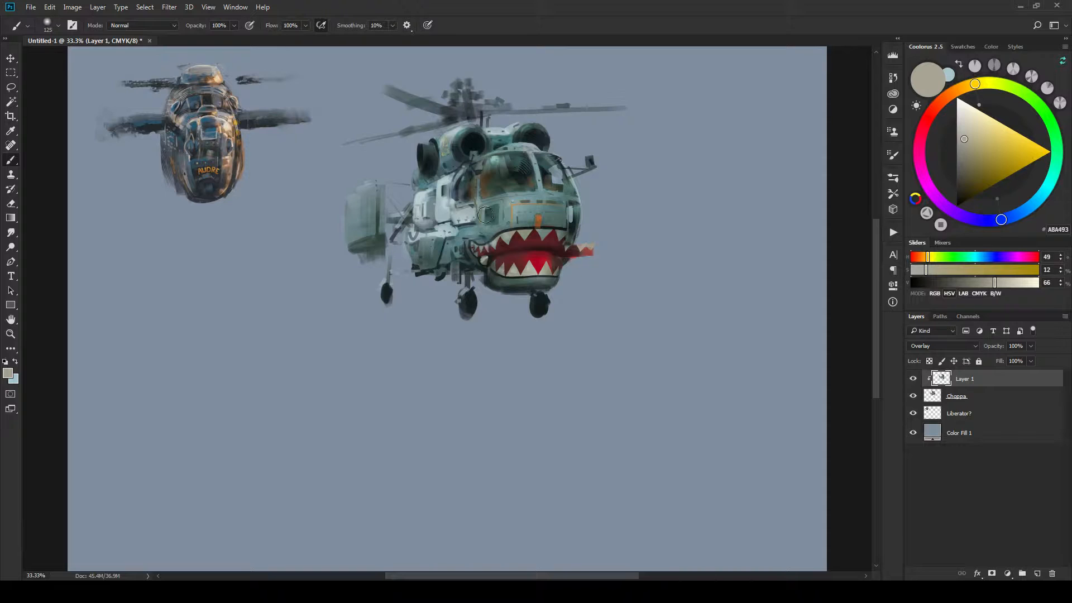
pyautogui.press('[')
pyautogui.press('[')
pyautogui.press('[')
pyautogui.press('[')
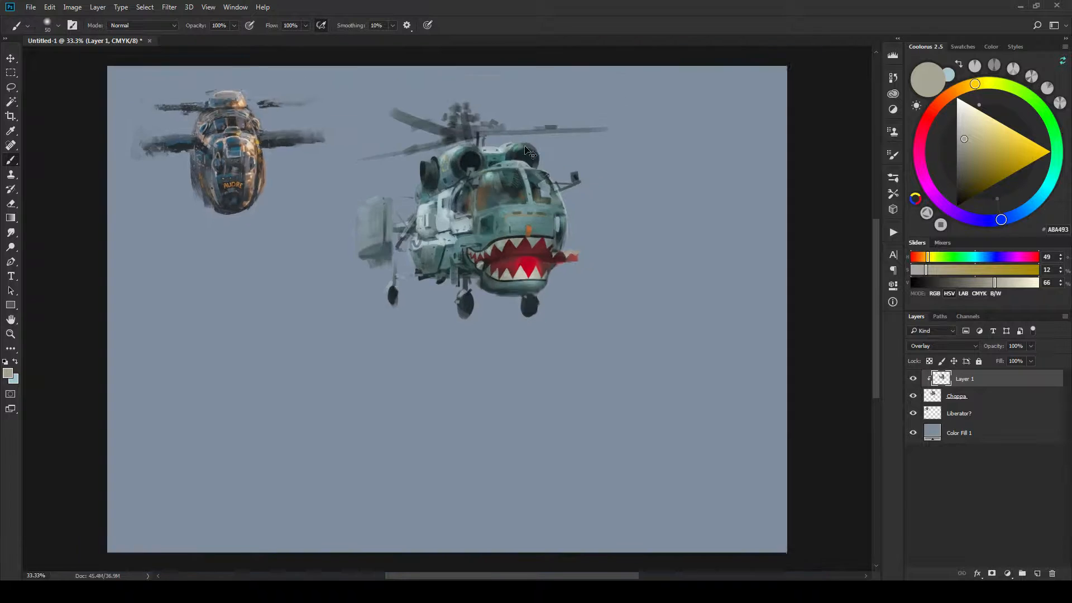
# Lighten the small bracket in front of the near engine intake with fine #A8A493 strokes.
pyautogui.hotkey('ctrl', '-')
pyautogui.hotkey('ctrl', '+')
pyautogui.hotkey('ctrl', '+')
pyautogui.hotkey('ctrl', '+')
pyautogui.hotkey('ctrl', '+')
pyautogui.hotkey('ctrl', '+')
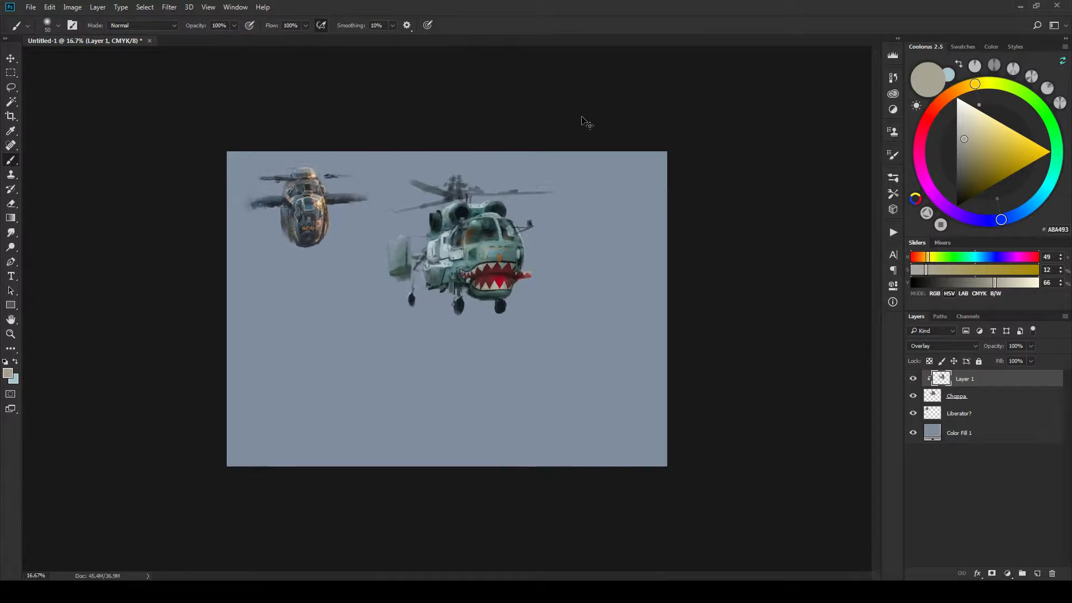
pyautogui.moveTo(529, 237); pyautogui.dragTo(522, 301)
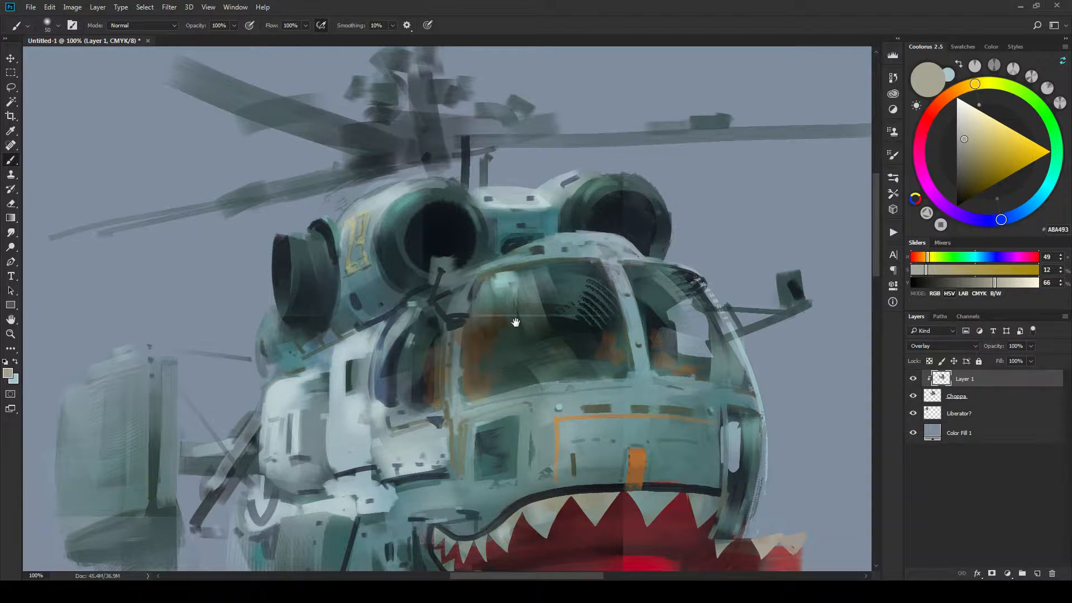
pyautogui.moveTo(515, 322); pyautogui.dragTo(510, 363)
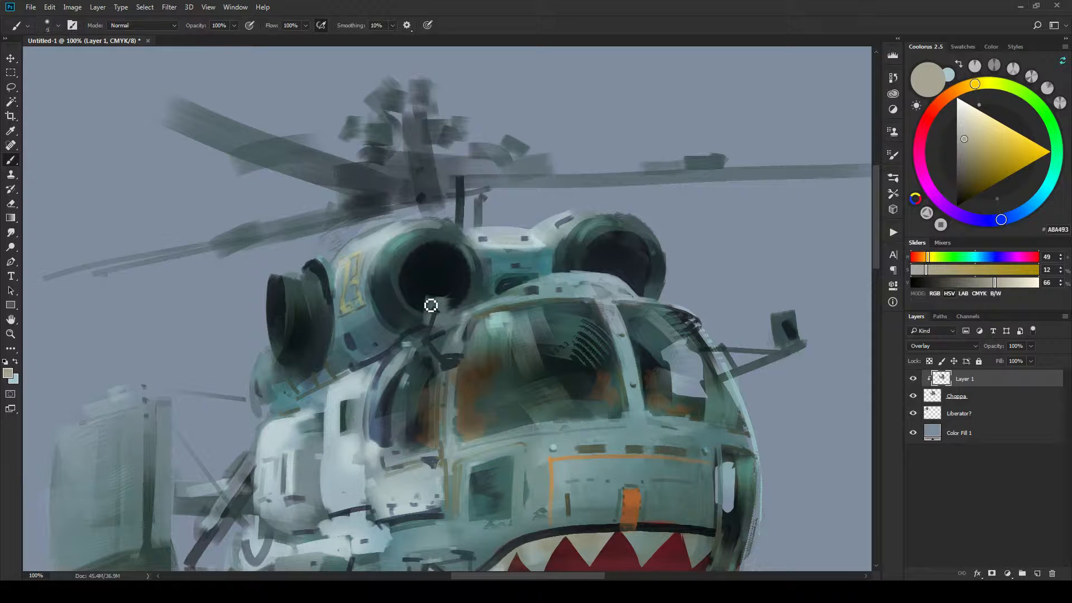
pyautogui.moveTo(429, 302)
pyautogui.mouseDown()
pyautogui.moveTo(427, 321)
pyautogui.moveTo(447, 300)
pyautogui.mouseUp()
pyautogui.press(']')
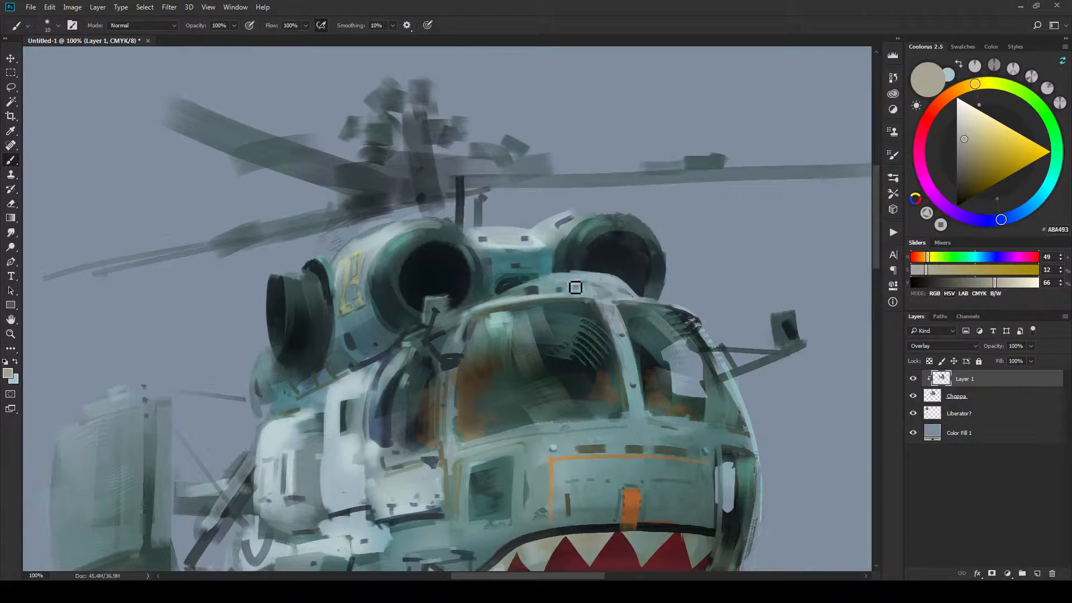
# Brighten the cockpit roof above the windshield with a 15 px brush in #A8A493.
pyautogui.press(']')
pyautogui.moveTo(536, 292); pyautogui.dragTo(589, 282)
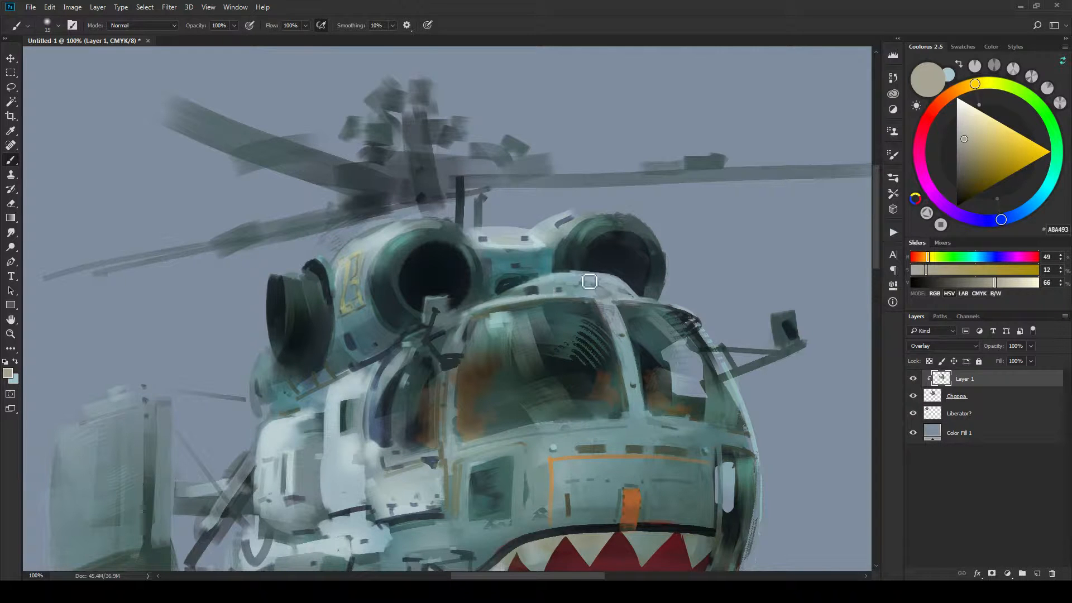
pyautogui.hotkey('ctrl', '-')
pyautogui.hotkey('ctrl', '-')
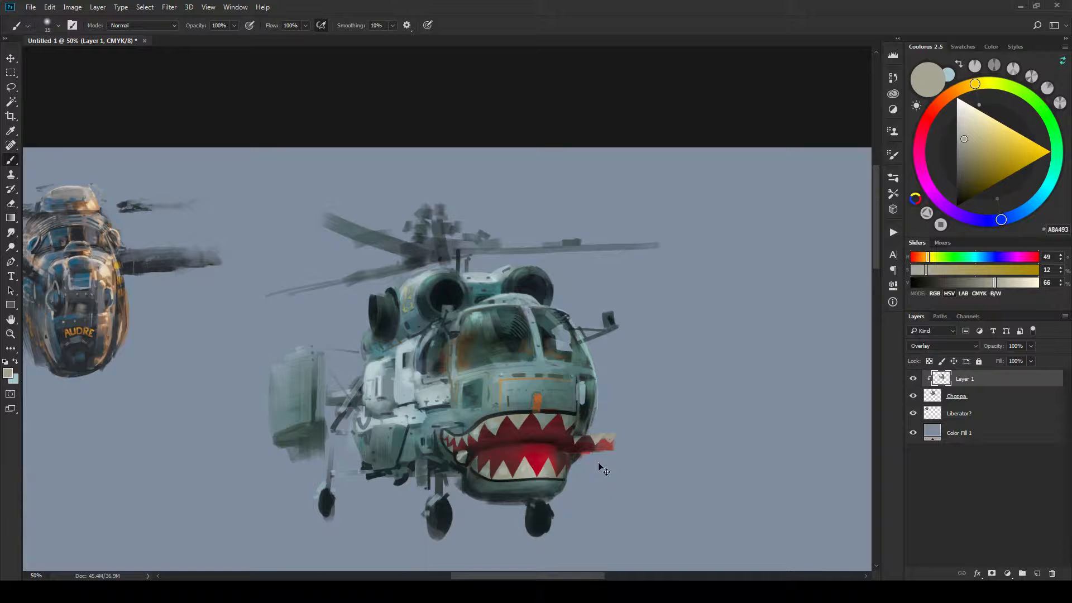
# Reduce the brush to 10 px and highlight the inner-side rim of the far engine intake.
pyautogui.hotkey('ctrl', '+')
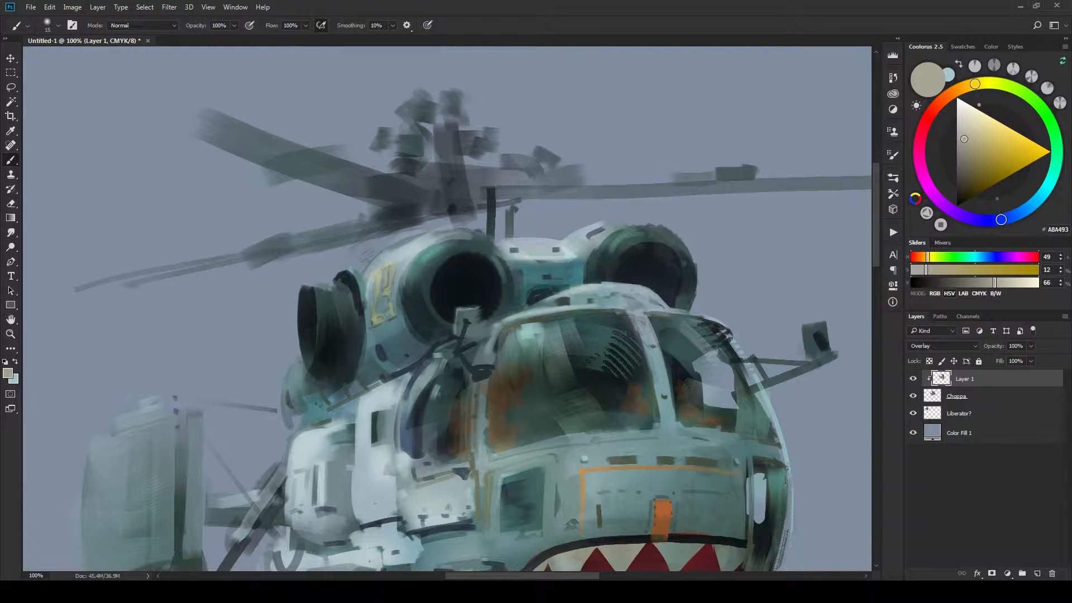
pyautogui.press('[')
pyautogui.press('[')
pyautogui.press(']')
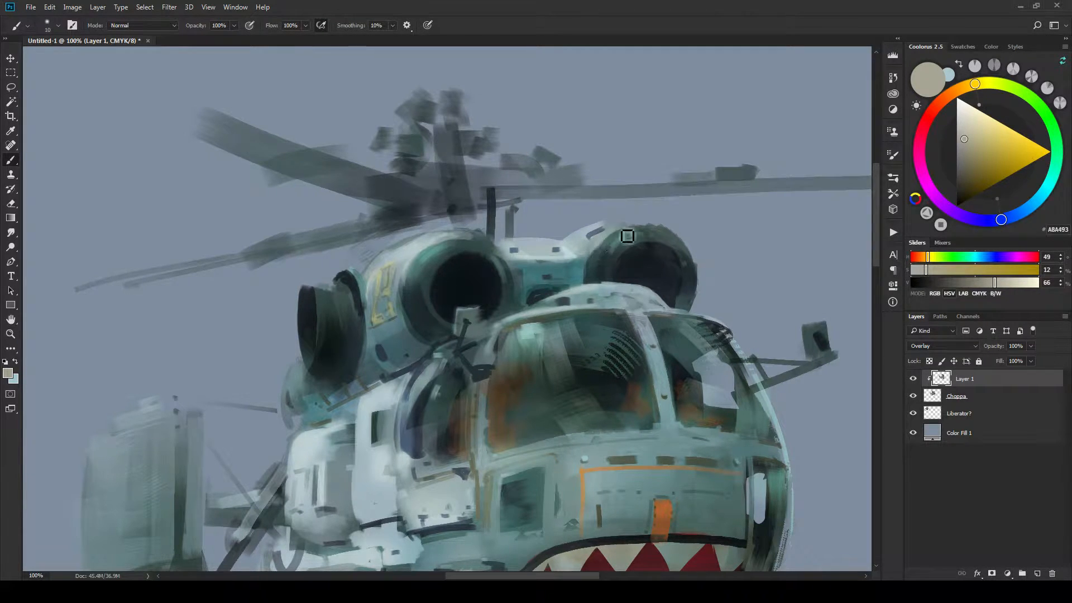
pyautogui.moveTo(624, 236); pyautogui.dragTo(590, 268)
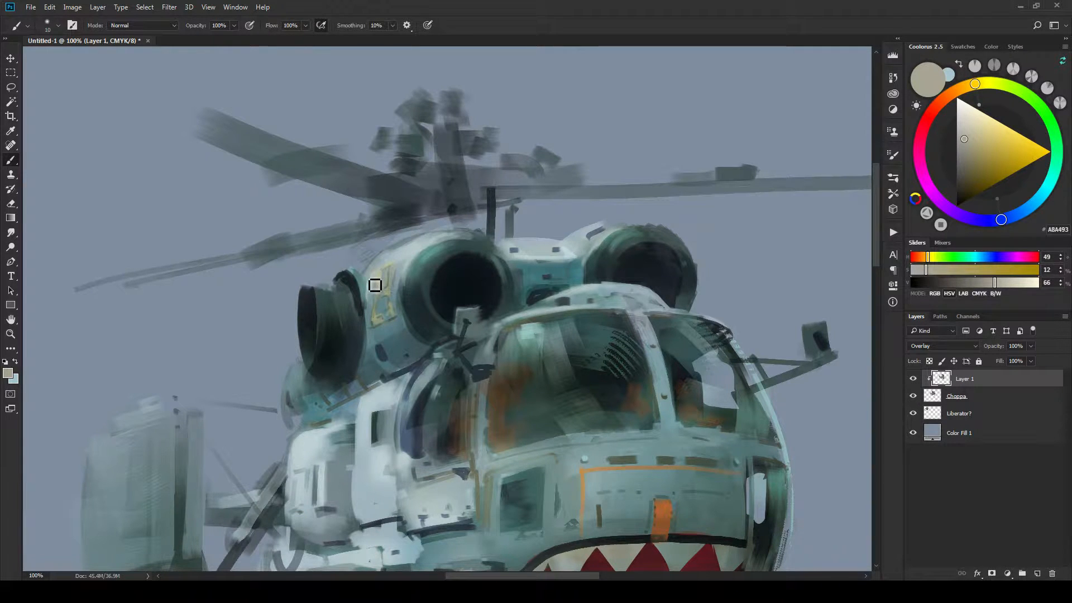
pyautogui.hotkey('ctrl', '-')
pyautogui.hotkey('ctrl', '-')
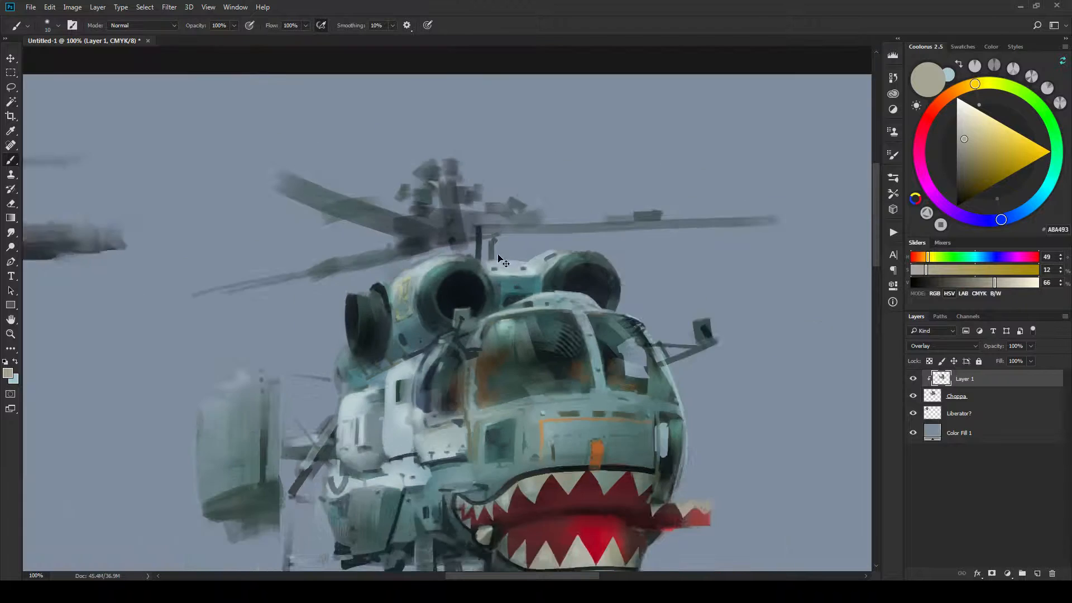
# Choose the lighter tone #D5D3C8 and add a thin highlight to the hull edge below the rear engine exhaust.
pyautogui.hotkey('ctrl', '+')
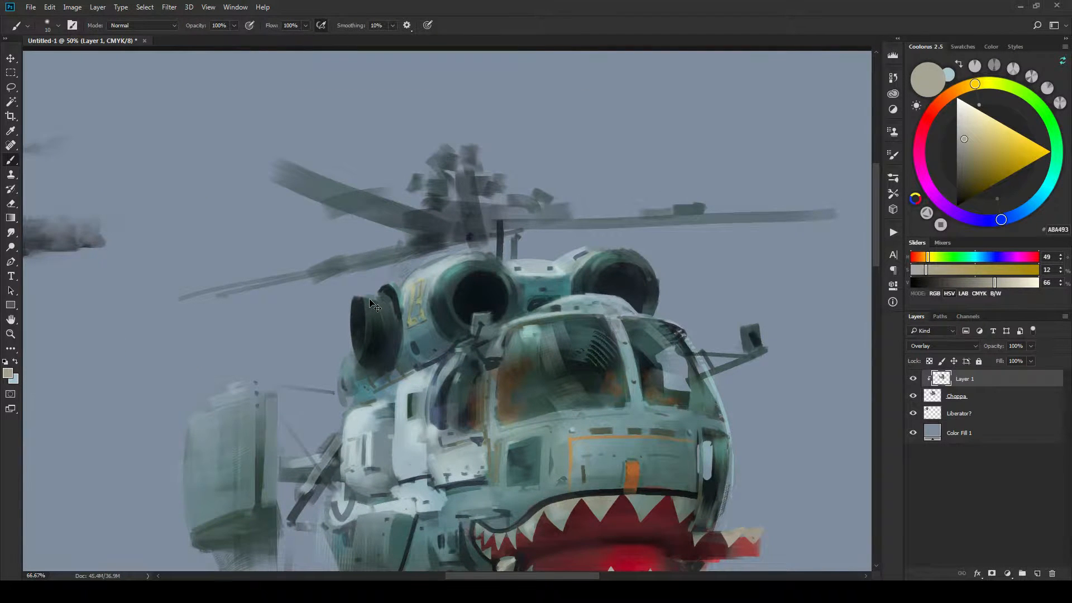
pyautogui.hotkey('ctrl', '+')
pyautogui.click(961, 118)
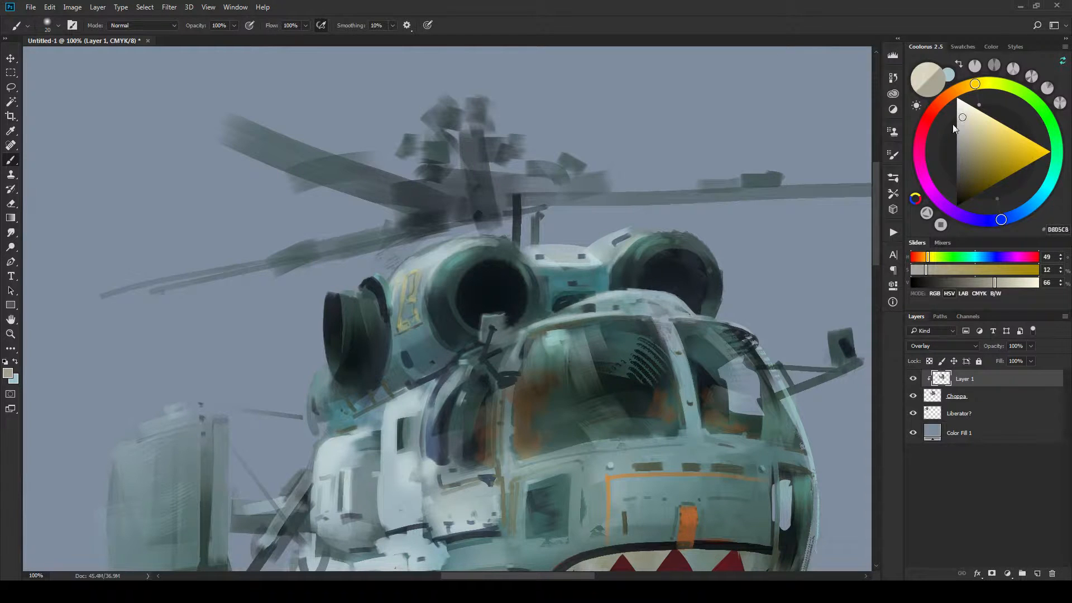
pyautogui.press('[')
pyautogui.press('[')
pyautogui.press('[')
pyautogui.moveTo(330, 372)
pyautogui.mouseDown()
pyautogui.moveTo(328, 388)
pyautogui.moveTo(341, 390)
pyautogui.moveTo(335, 383)
pyautogui.moveTo(327, 398)
pyautogui.mouseUp()
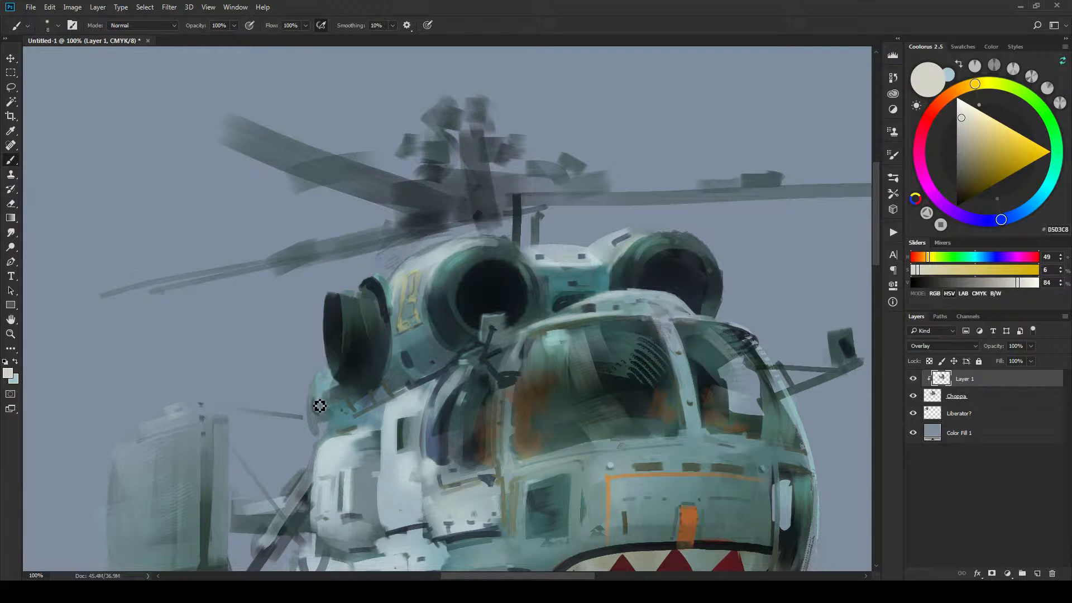
pyautogui.hotkey('ctrl', '-')
pyautogui.hotkey('ctrl', '-')
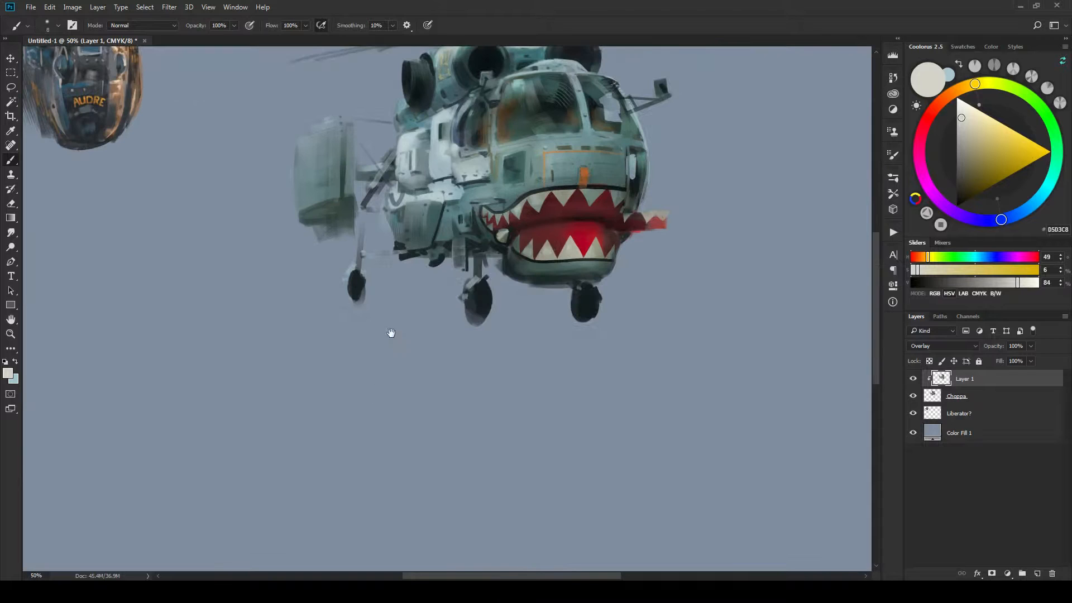
pyautogui.moveTo(346, 254); pyautogui.dragTo(538, 487)
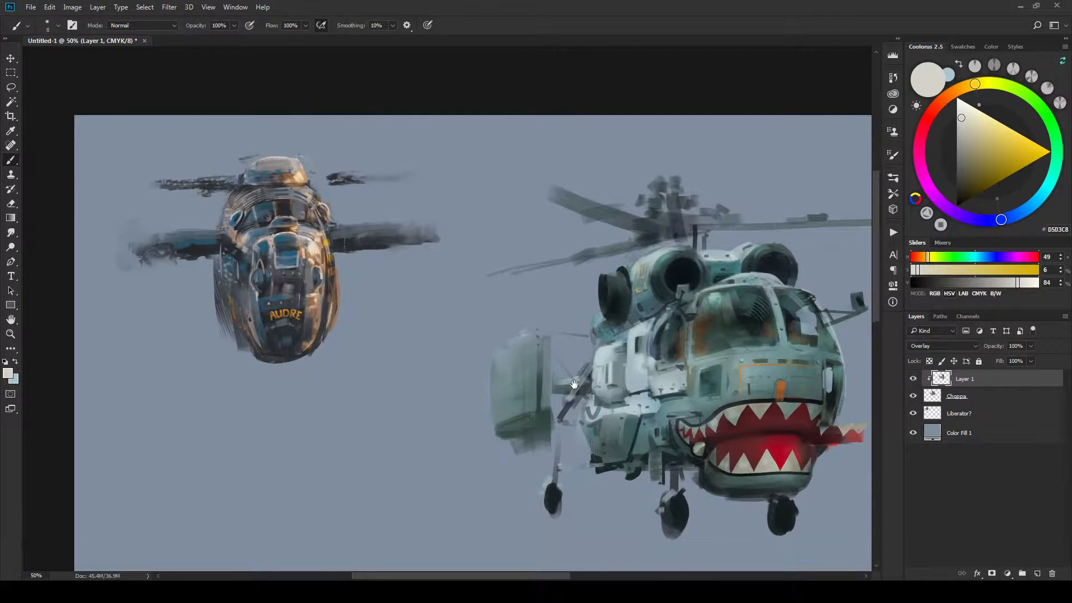
pyautogui.moveTo(573, 384); pyautogui.dragTo(488, 328)
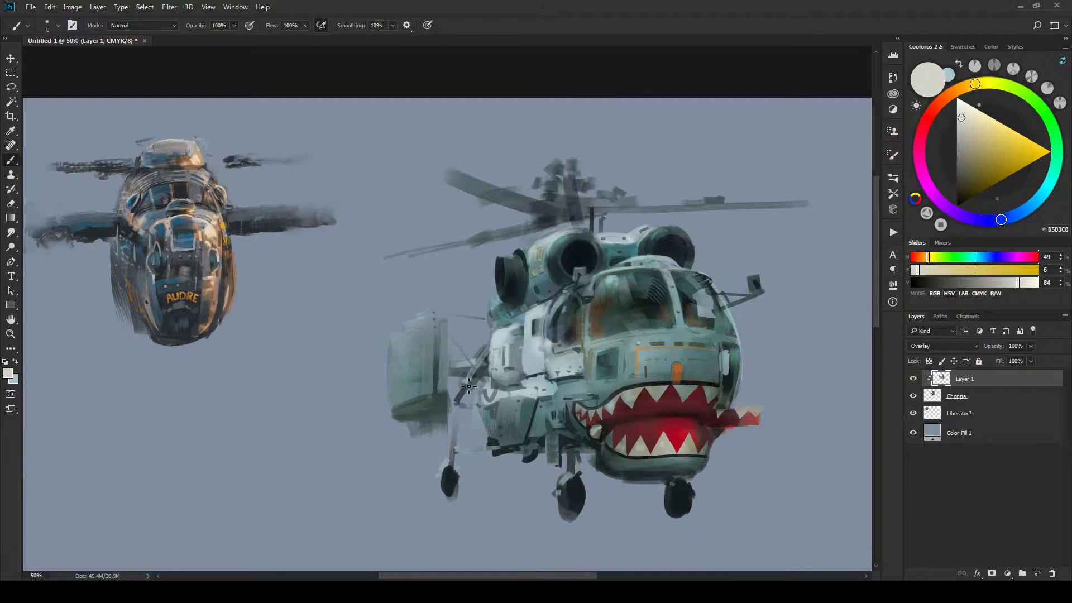
pyautogui.moveTo(465, 382); pyautogui.dragTo(493, 352)
pyautogui.hotkey('ctrl', 'z')
# Compare the helicopter with and without the Overlay layer, and lower that layer's opacity to 61%.
pyautogui.moveTo(644, 472)
pyautogui.mouseDown()
pyautogui.moveTo(533, 424)
pyautogui.moveTo(462, 421)
pyautogui.mouseUp()
pyautogui.click(911, 380)
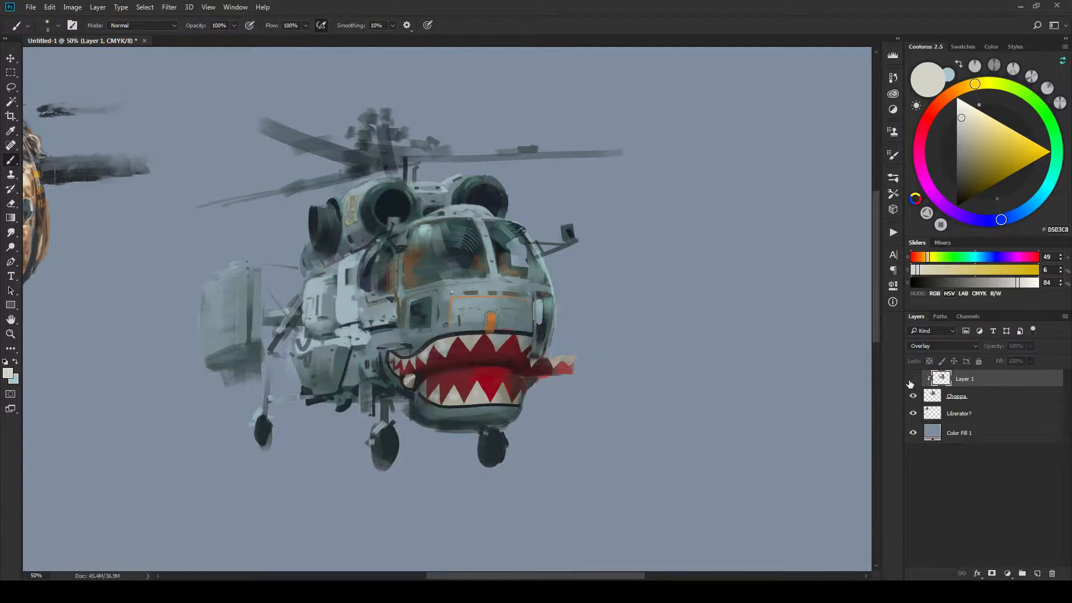
pyautogui.click(912, 380)
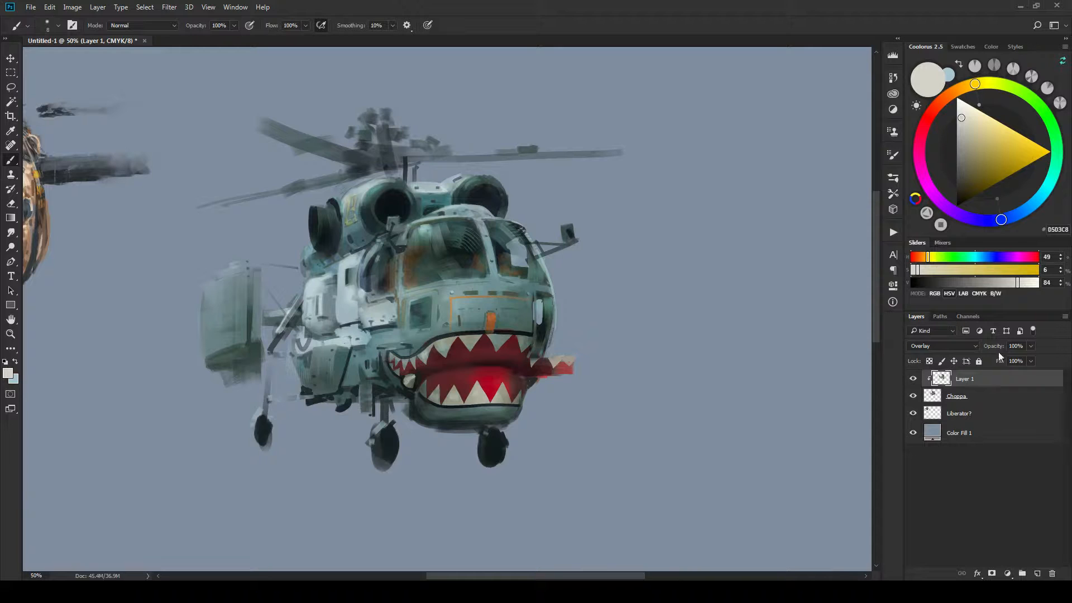
pyautogui.click(912, 380)
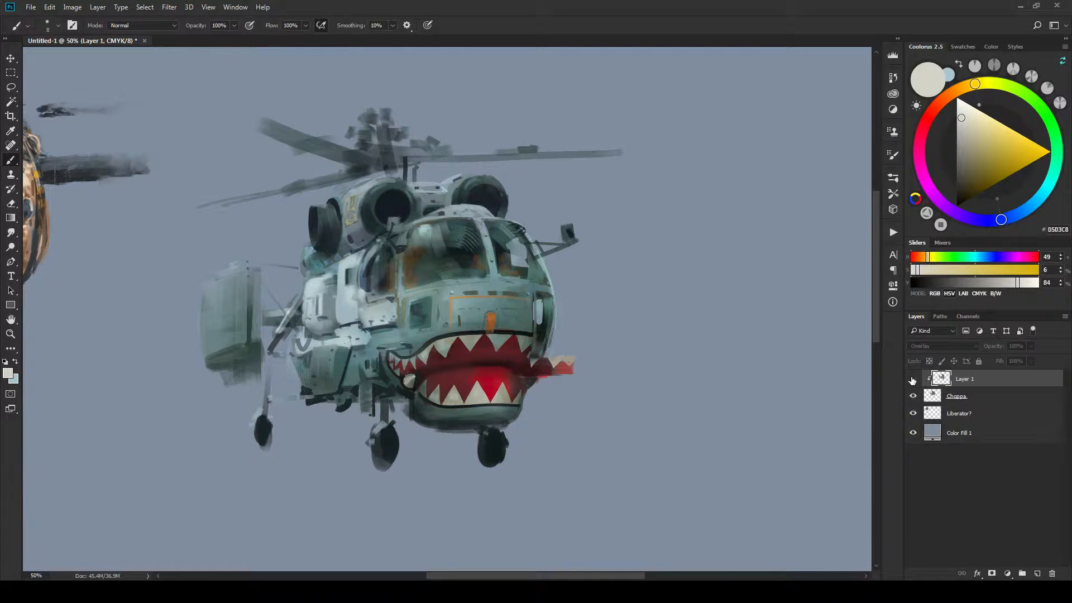
pyautogui.click(912, 380)
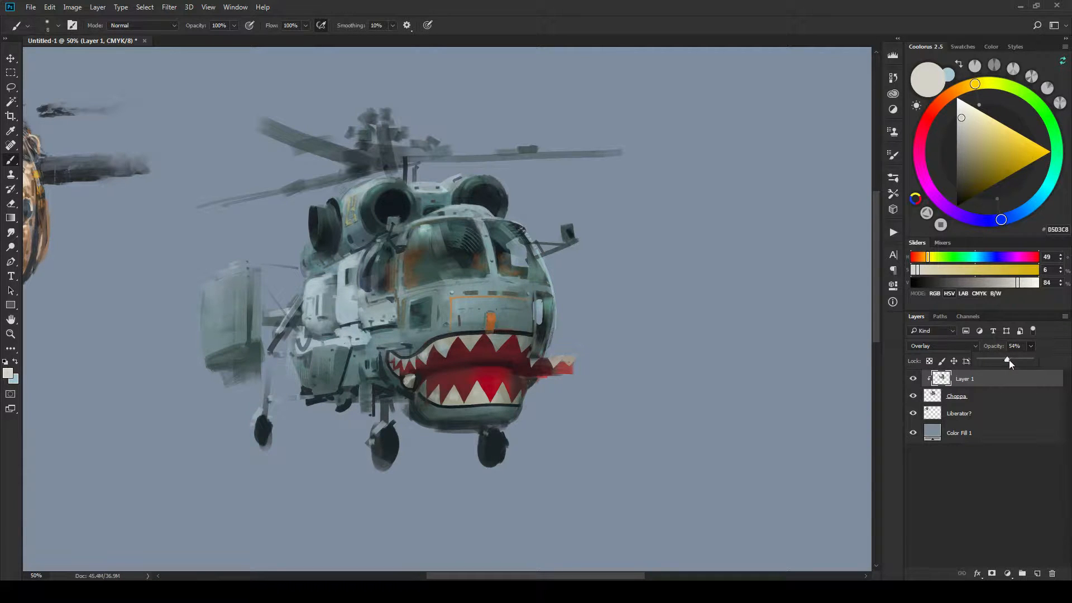
# Add a Curves adjustment layer above Layer 1 and clip it to the helicopter.
pyautogui.click(963, 400)
pyautogui.click(1007, 573)
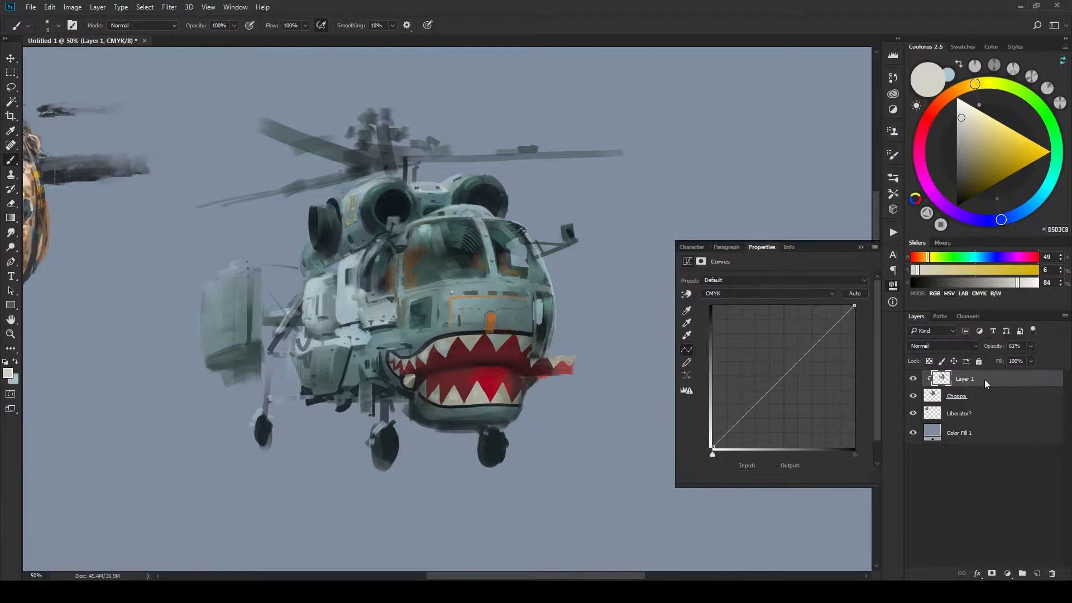
pyautogui.keyDown('alt'); pyautogui.click(988, 392); pyautogui.keyUp('alt')
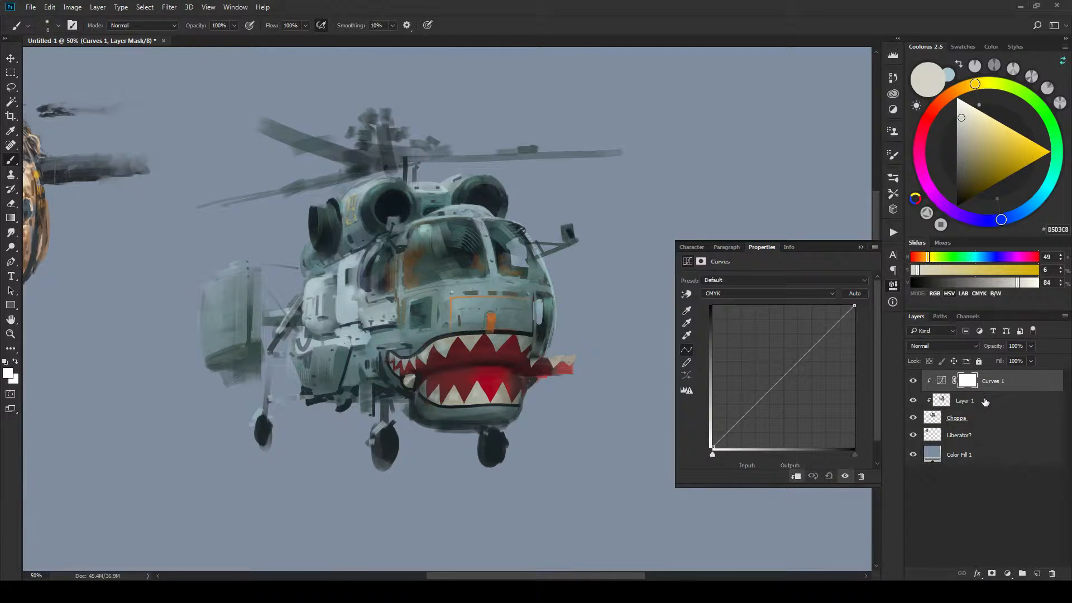
# Shape the CMYK curve into an S with a point at input 81, output 87, and compare the result with the original.
pyautogui.moveTo(777, 378); pyautogui.dragTo(746, 413)
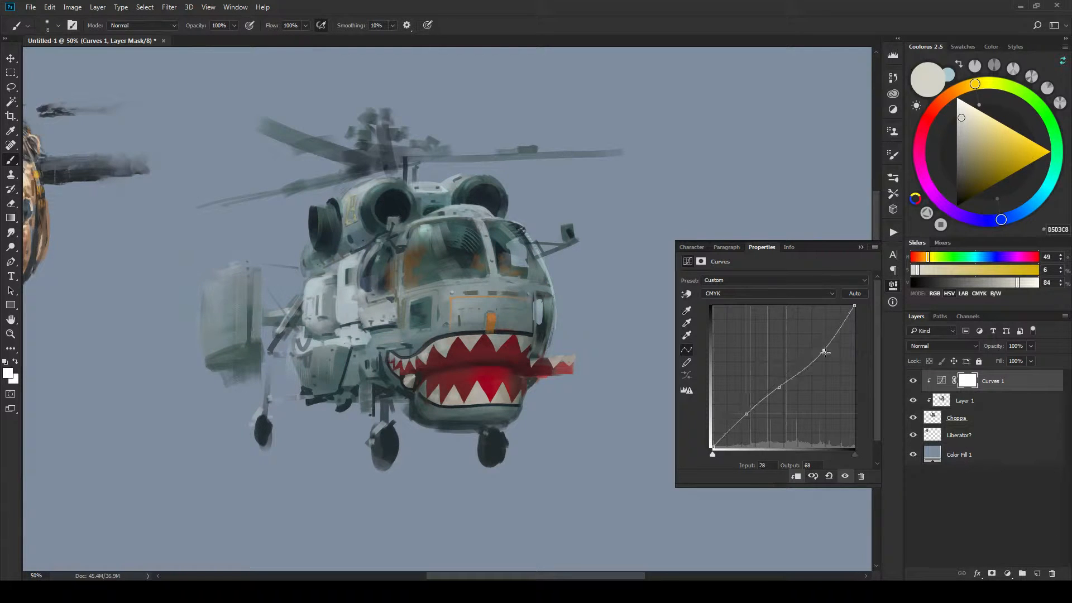
pyautogui.moveTo(823, 339)
pyautogui.mouseDown()
pyautogui.moveTo(827, 357)
pyautogui.moveTo(809, 334)
pyautogui.moveTo(831, 327)
pyautogui.moveTo(822, 322)
pyautogui.moveTo(819, 344)
pyautogui.moveTo(826, 324)
pyautogui.mouseUp()
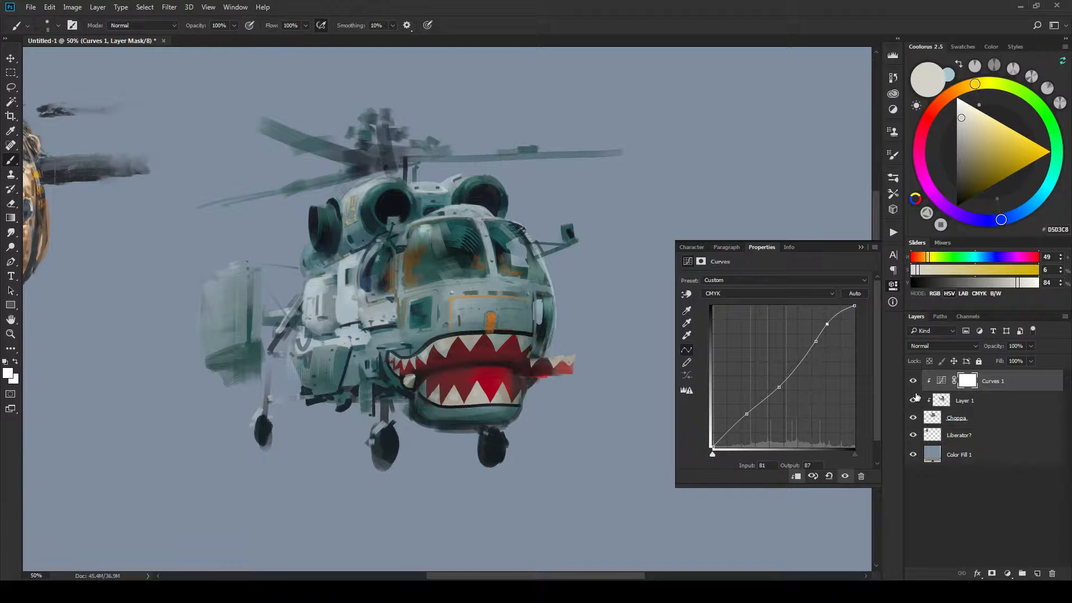
pyautogui.press('d')
pyautogui.click(913, 382)
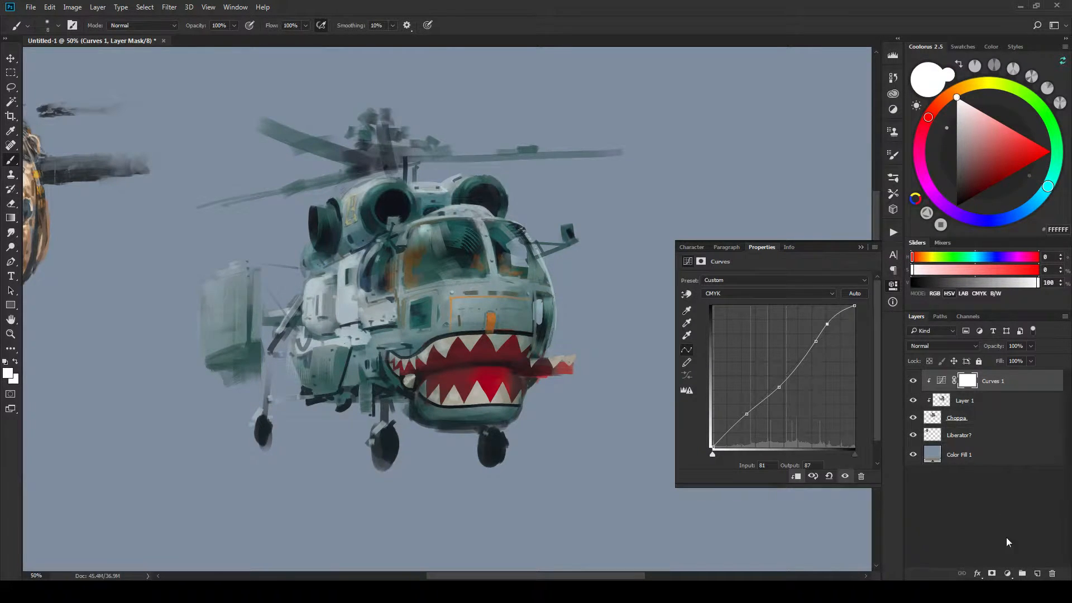
# Add a Color Balance adjustment layer above the Curves layer and clip it to the helicopter.
pyautogui.click(1006, 573)
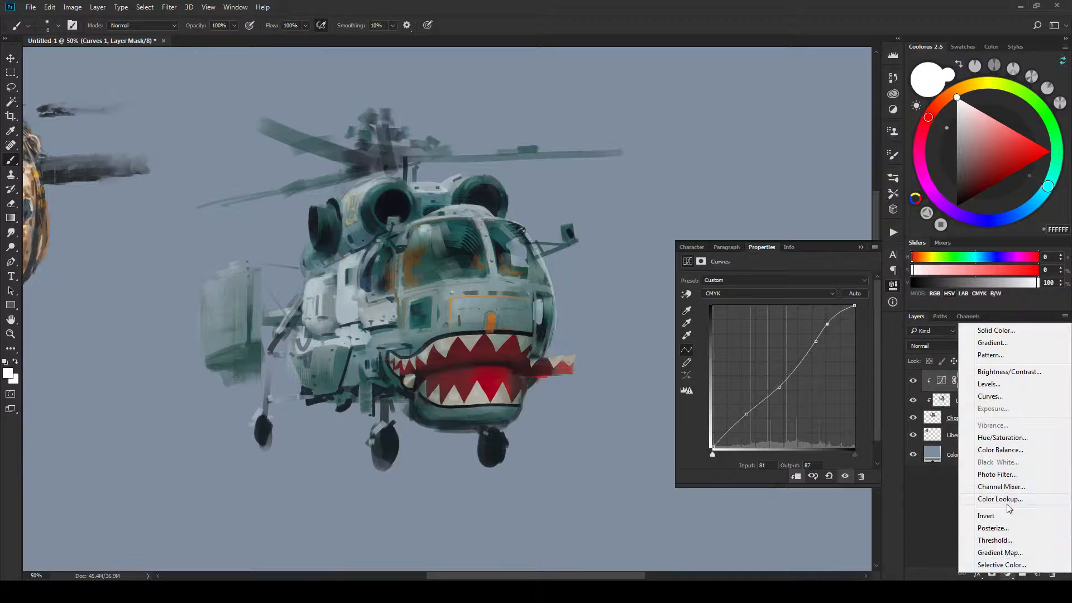
pyautogui.click(999, 447)
pyautogui.keyDown('alt'); pyautogui.click(986, 391); pyautogui.keyUp('alt')
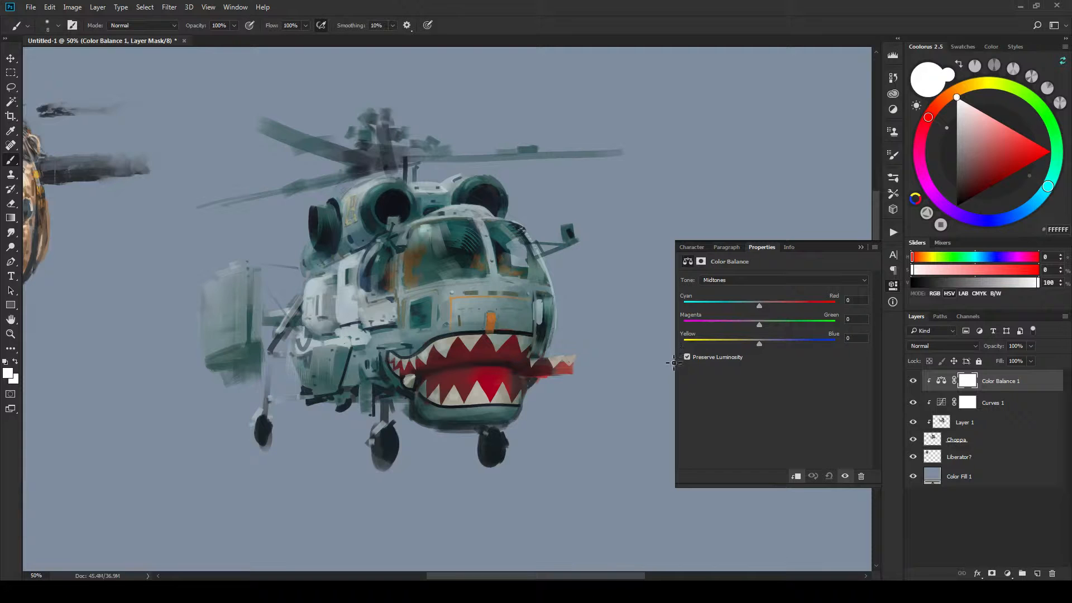
# Set the Color Balance midtones to cyan–red -9 and magenta–green -18, and push their yellow–blue balance toward blue.
pyautogui.click(732, 322)
pyautogui.click(715, 306)
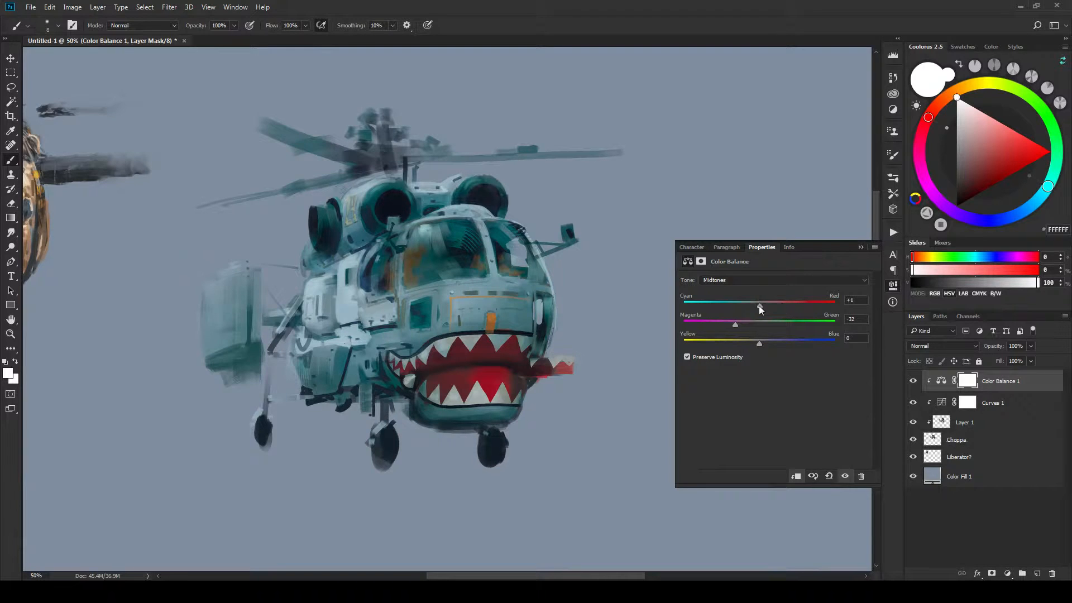
pyautogui.moveTo(753, 308); pyautogui.dragTo(734, 342)
pyautogui.click(769, 324)
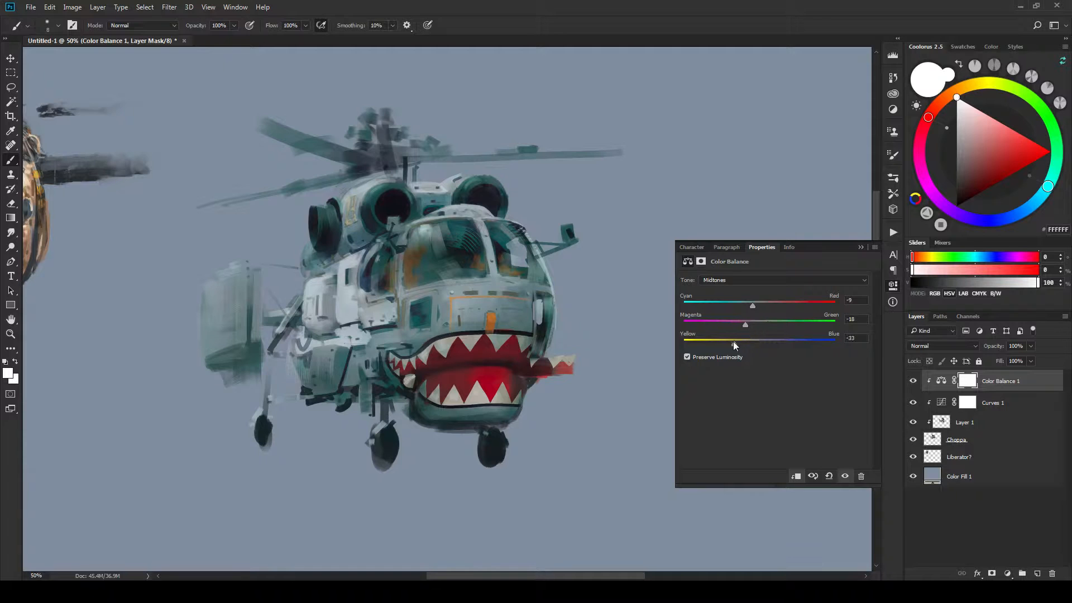
pyautogui.click(779, 343)
pyautogui.click(729, 344)
pyautogui.click(779, 343)
# Set the Color Balance shadows to cyan–red +18 and magenta–green +7, and shift their yellow–blue balance toward blue.
pyautogui.click(742, 280)
pyautogui.click(734, 289)
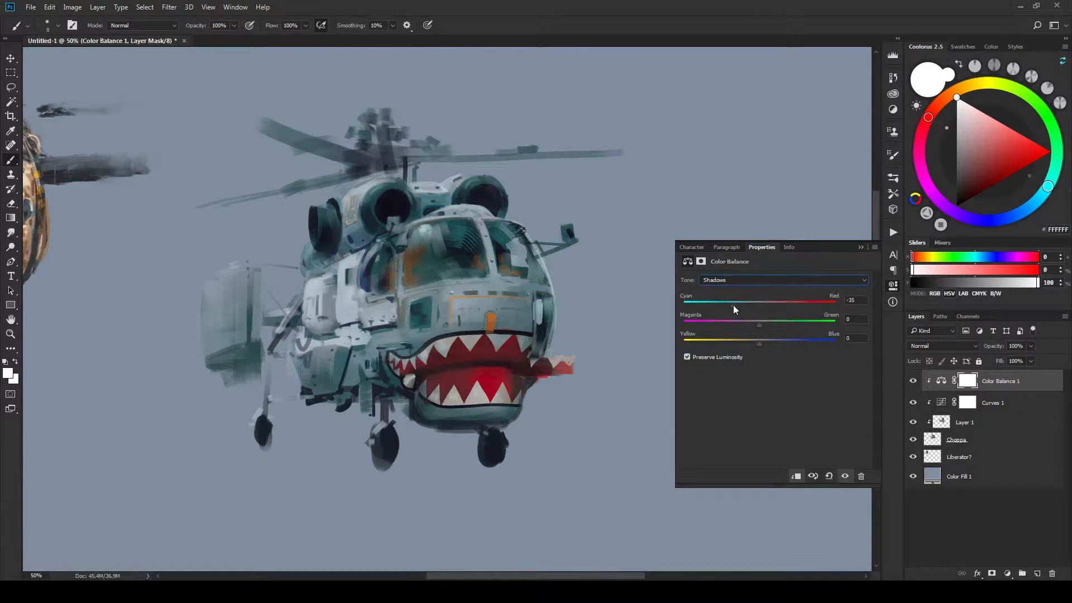
pyautogui.click(772, 306)
pyautogui.moveTo(744, 321); pyautogui.dragTo(742, 345)
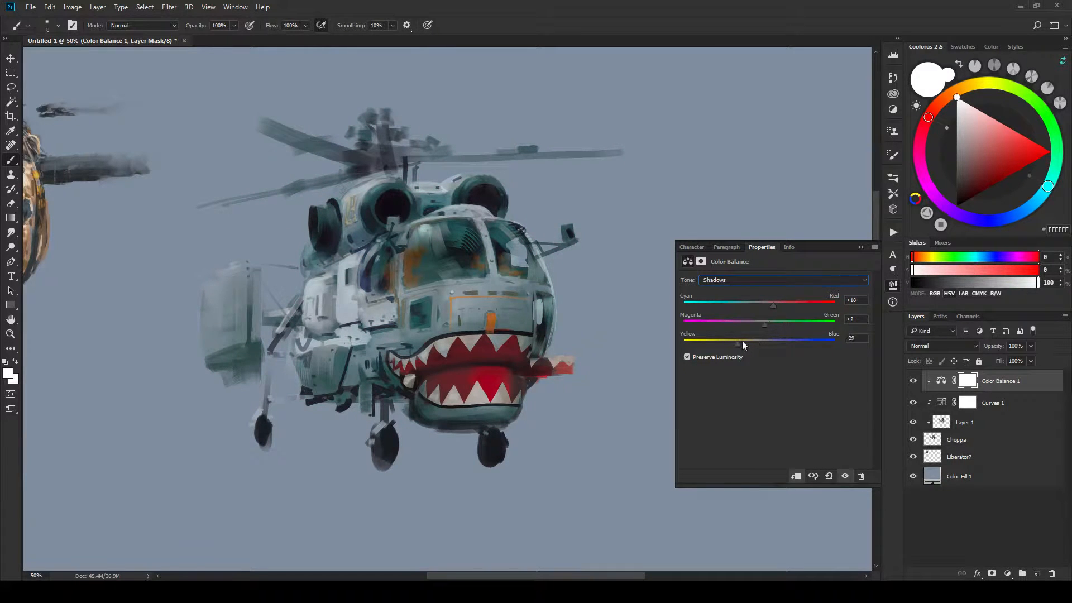
pyautogui.click(781, 340)
pyautogui.moveTo(745, 344); pyautogui.dragTo(741, 344)
pyautogui.click(776, 342)
# Set the Color Balance highlights to cyan–red -5, magenta–green +20 and yellow–blue -5.
pyautogui.click(735, 280)
pyautogui.click(721, 300)
pyautogui.click(726, 340)
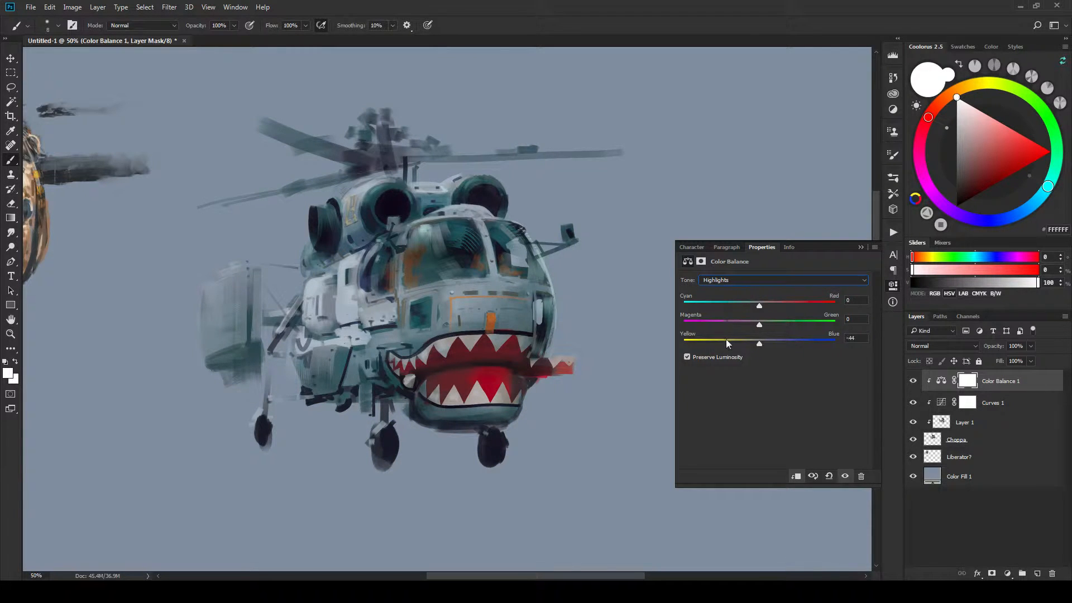
pyautogui.click(785, 344)
pyautogui.click(757, 344)
pyautogui.click(737, 324)
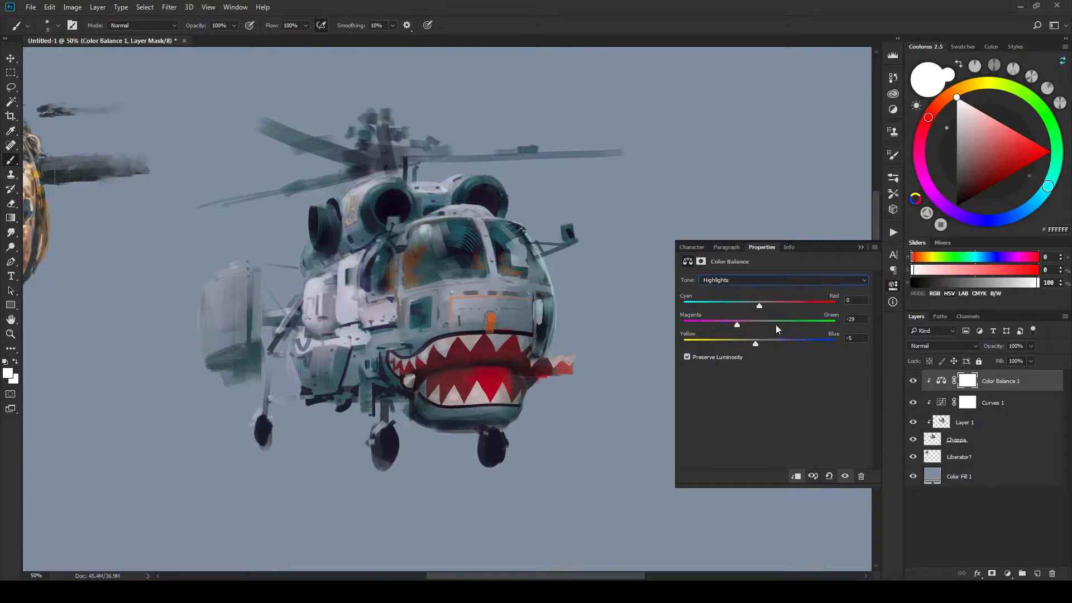
pyautogui.click(756, 324)
pyautogui.click(737, 306)
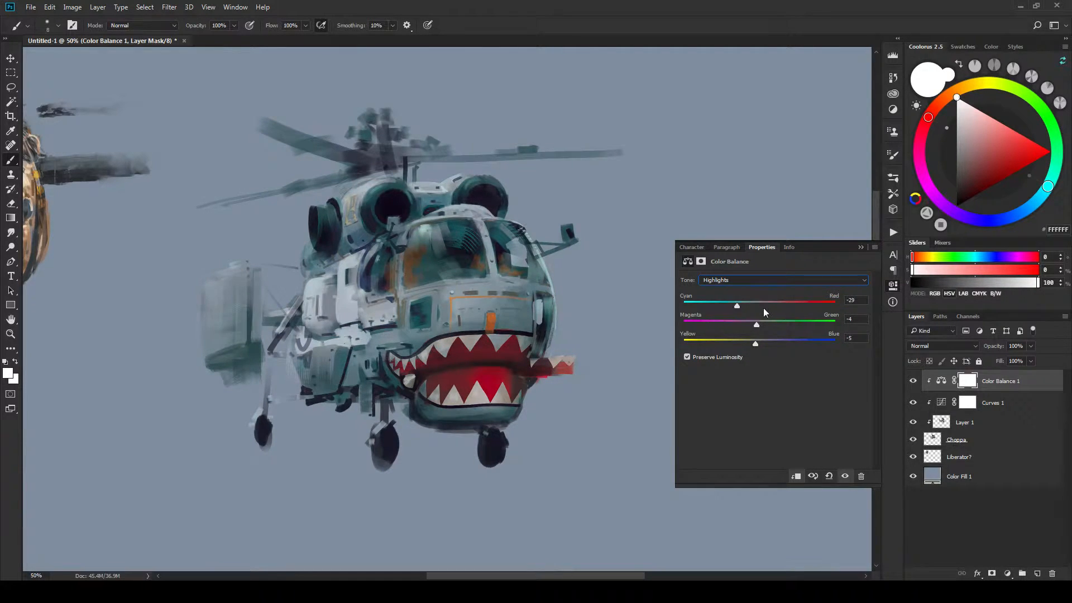
pyautogui.click(771, 303)
pyautogui.moveTo(771, 303); pyautogui.dragTo(755, 304)
pyautogui.click(774, 322)
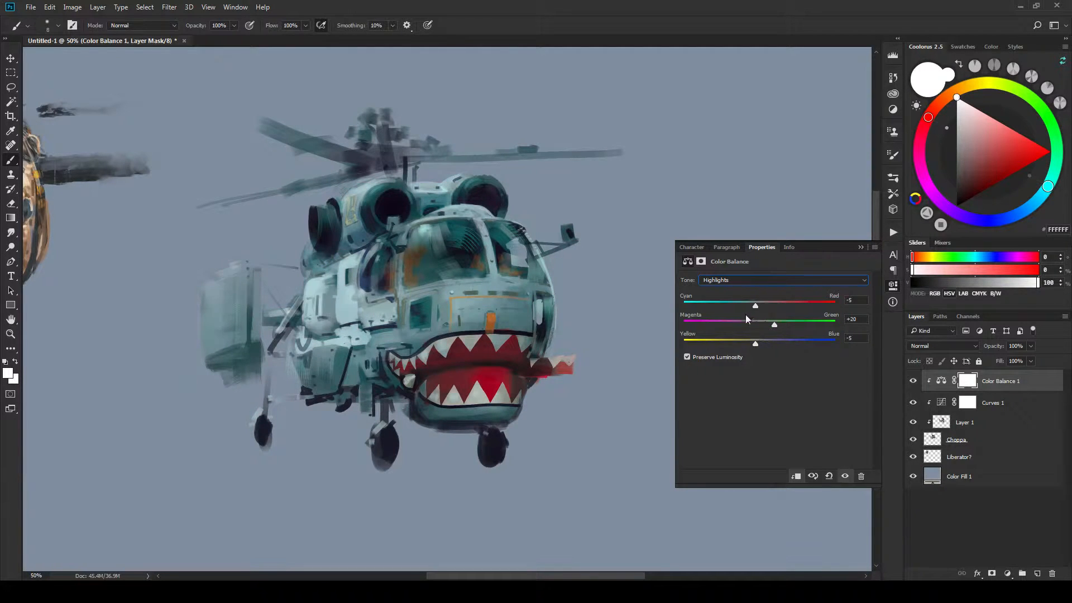
# Rework the Color Balance highlights to cyan–red +26, magenta–green +15 and yellow–blue +18.
pyautogui.click(789, 303)
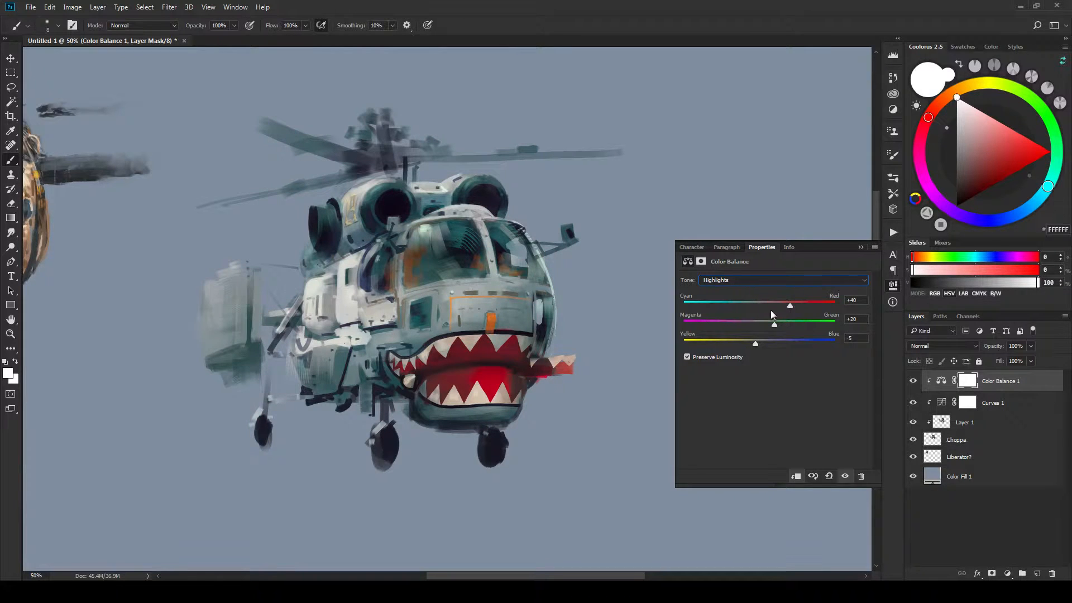
pyautogui.click(774, 310)
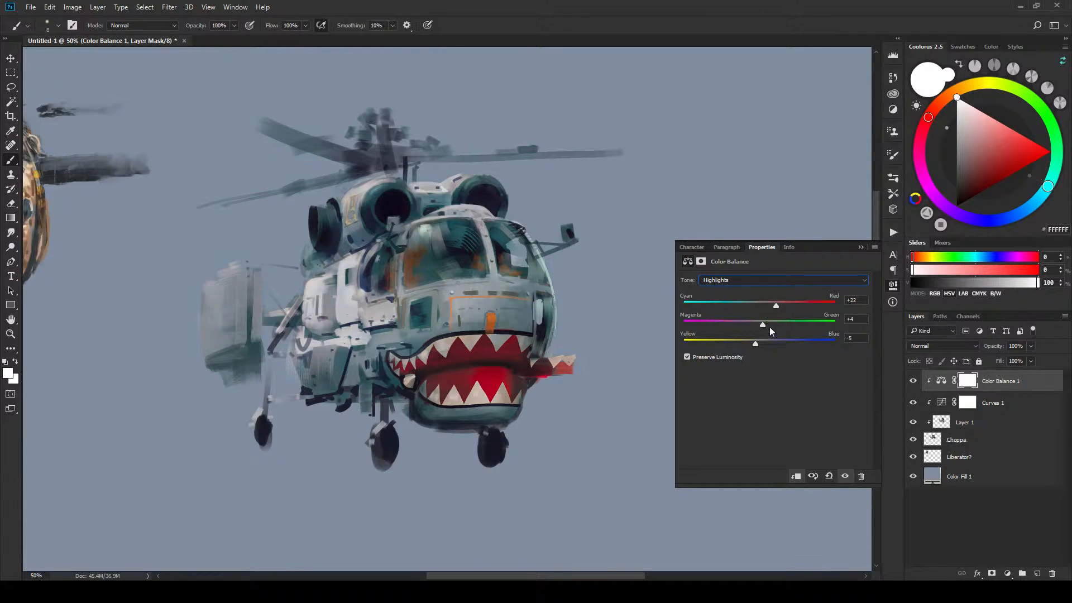
pyautogui.click(778, 326)
pyautogui.click(751, 324)
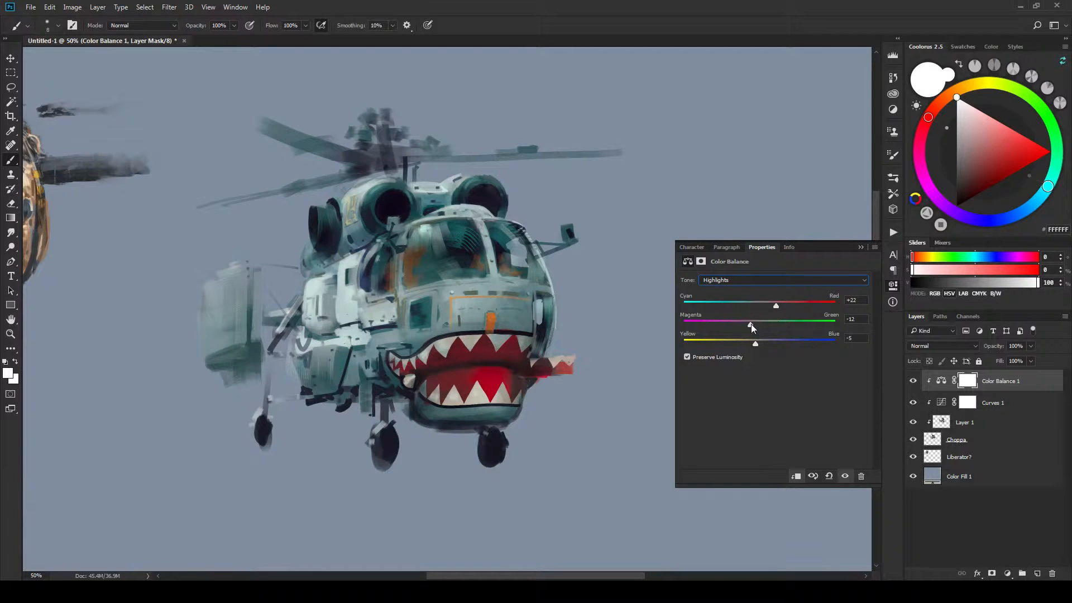
pyautogui.click(764, 324)
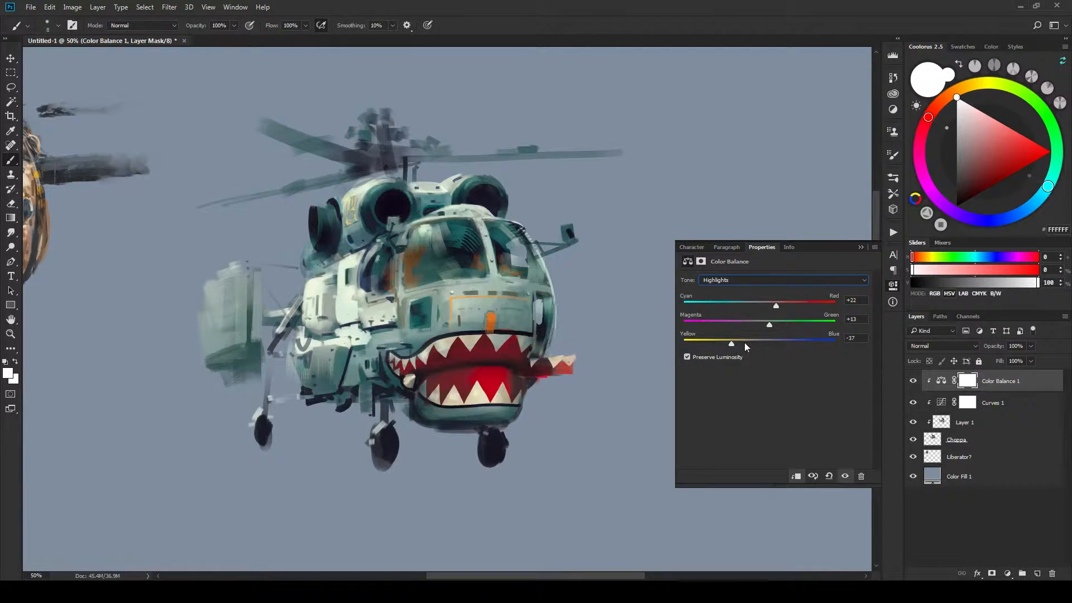
pyautogui.click(767, 342)
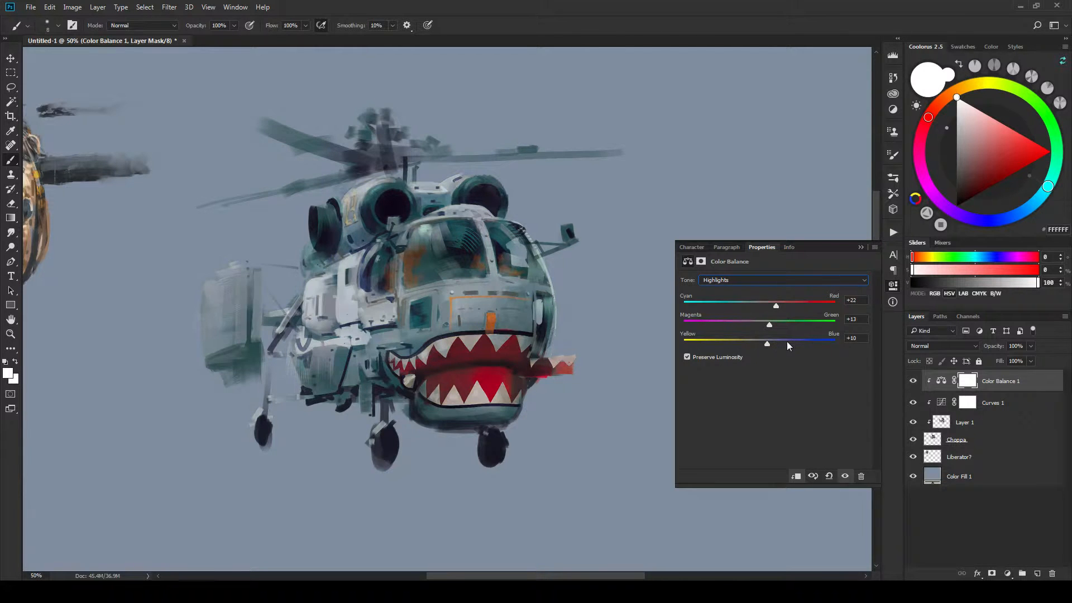
pyautogui.click(760, 343)
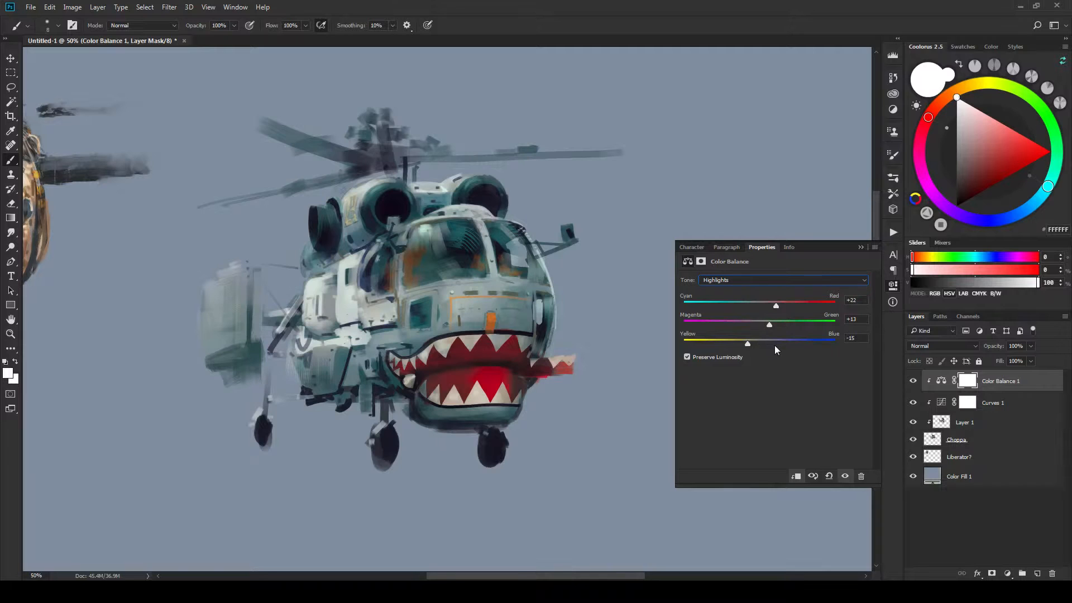
pyautogui.click(775, 344)
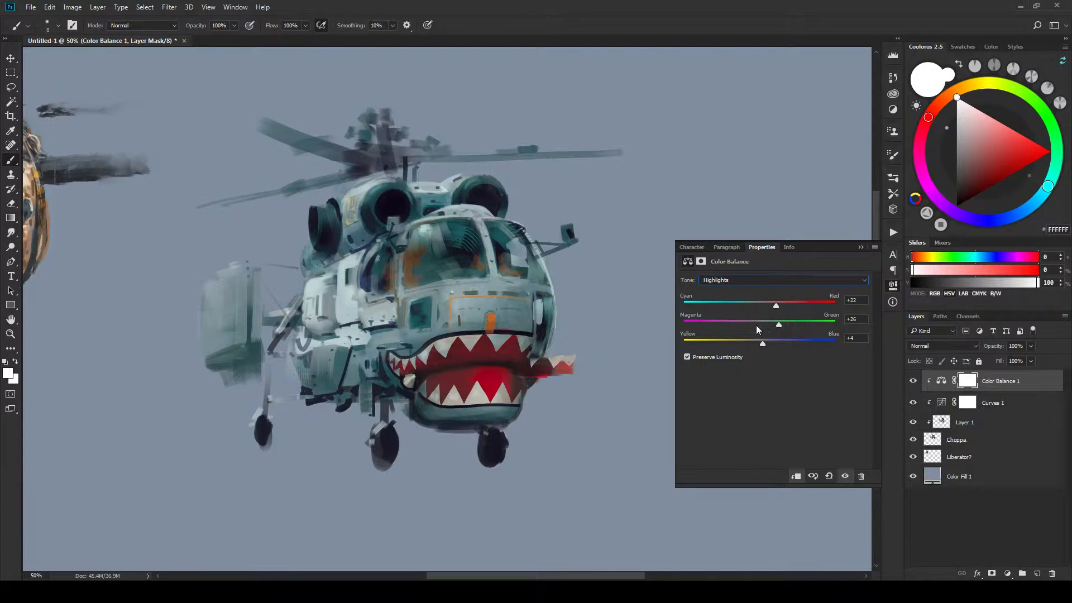
pyautogui.click(759, 325)
pyautogui.moveTo(758, 323); pyautogui.dragTo(772, 326)
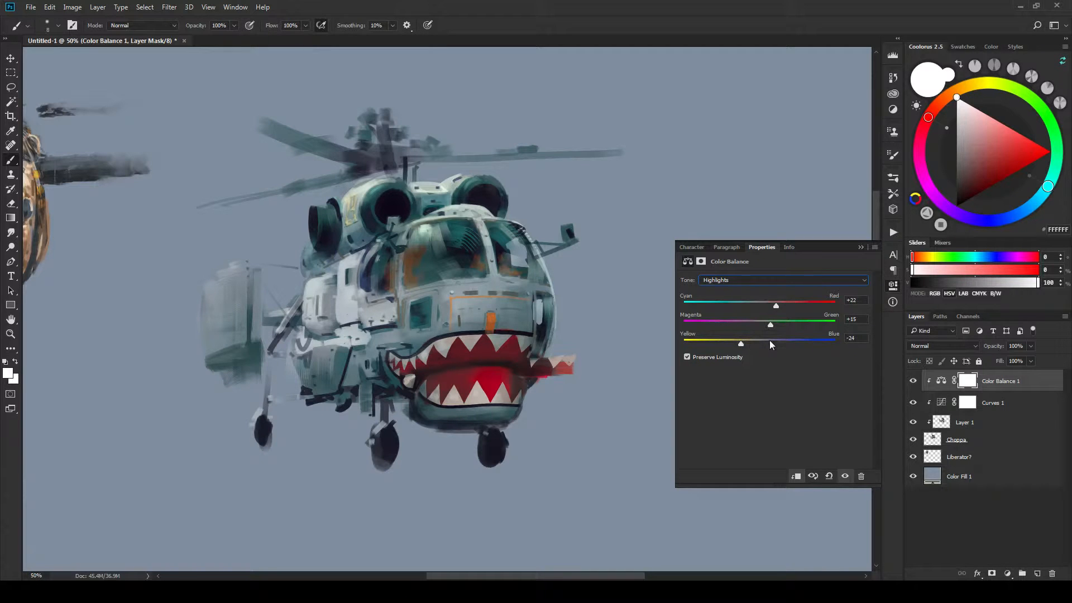
pyautogui.click(770, 340)
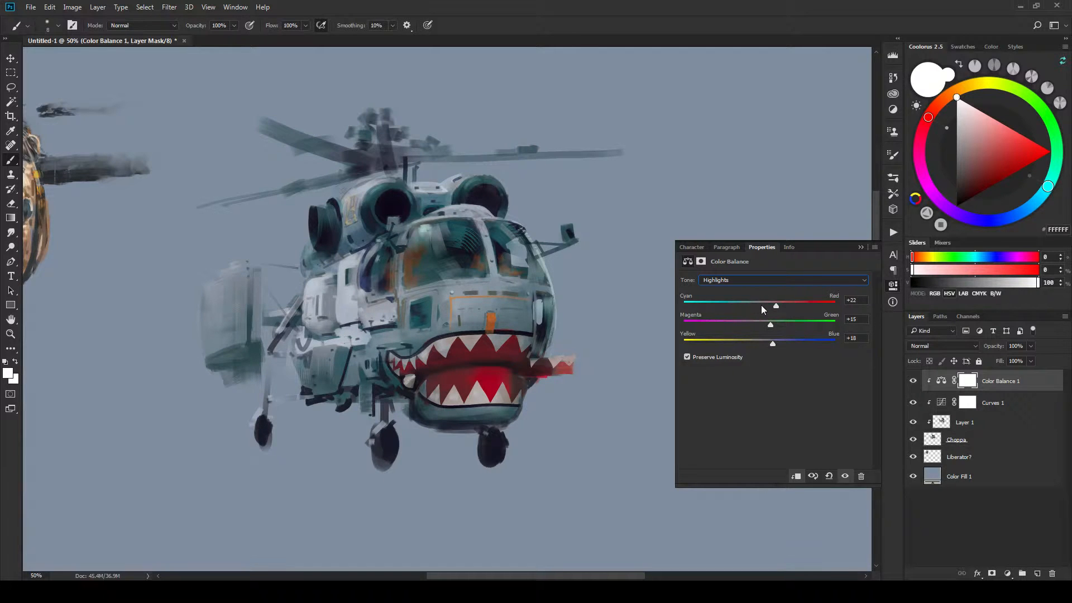
pyautogui.moveTo(748, 306); pyautogui.dragTo(778, 306)
pyautogui.moveTo(764, 307)
pyautogui.mouseDown()
pyautogui.moveTo(778, 307)
pyautogui.moveTo(751, 304)
pyautogui.mouseUp()
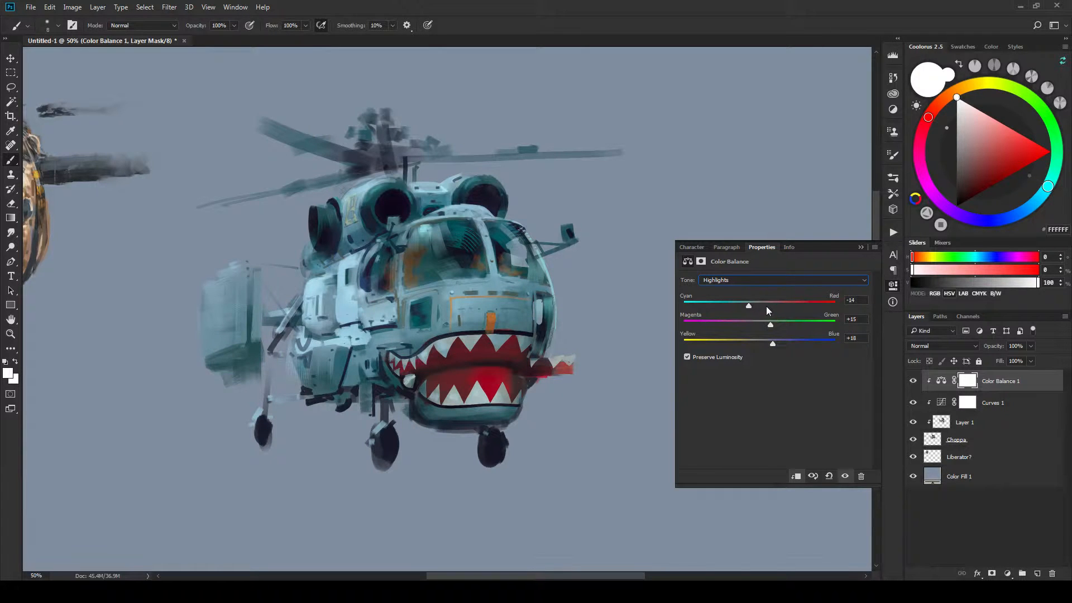
pyautogui.click(767, 306)
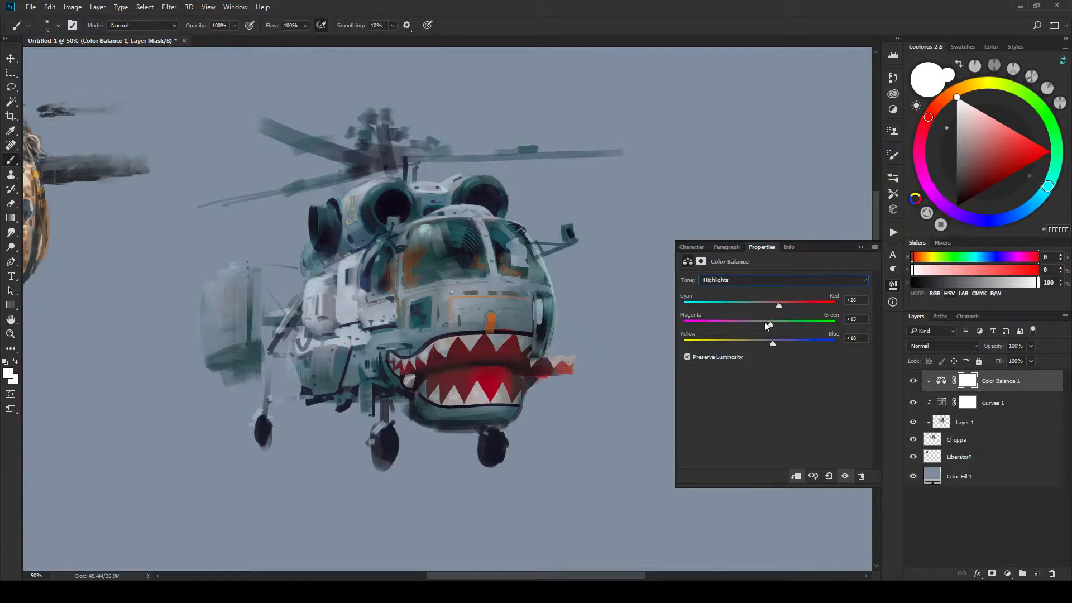
# Fine-tune the highlights' magenta–green and yellow–blue balance and close the adjustment's settings.
pyautogui.moveTo(769, 325); pyautogui.dragTo(757, 324)
pyautogui.click(783, 325)
pyautogui.moveTo(789, 342); pyautogui.dragTo(761, 344)
pyautogui.click(861, 248)
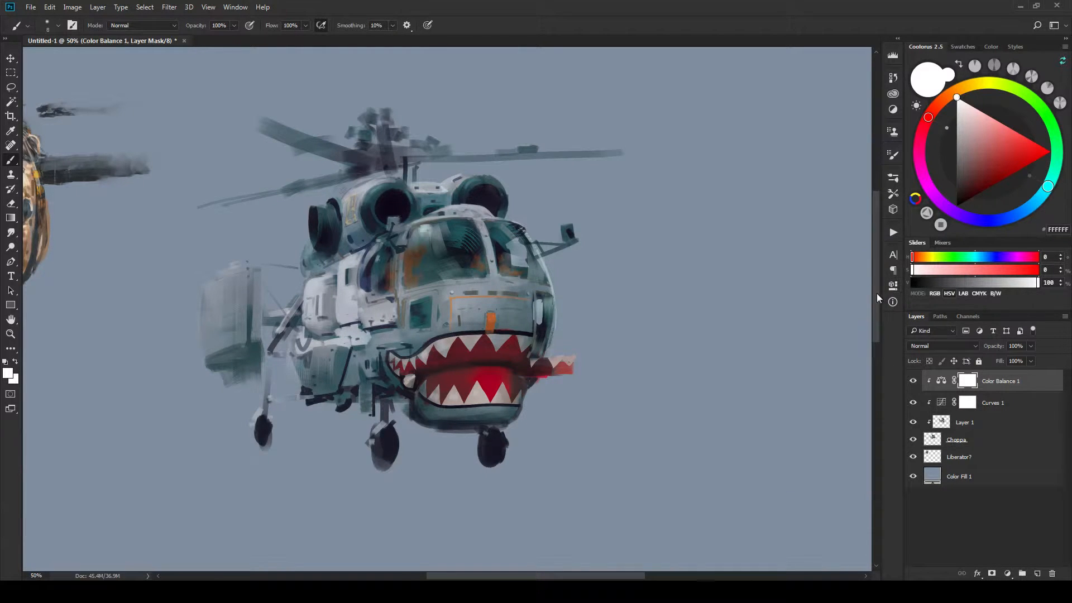
# Compare the helicopter with and without the Color Balance adjustment, and check how both aircraft read at small size.
pyautogui.click(912, 381)
pyautogui.click(912, 382)
pyautogui.hotkey('ctrl', '-')
pyautogui.hotkey('ctrl', '-')
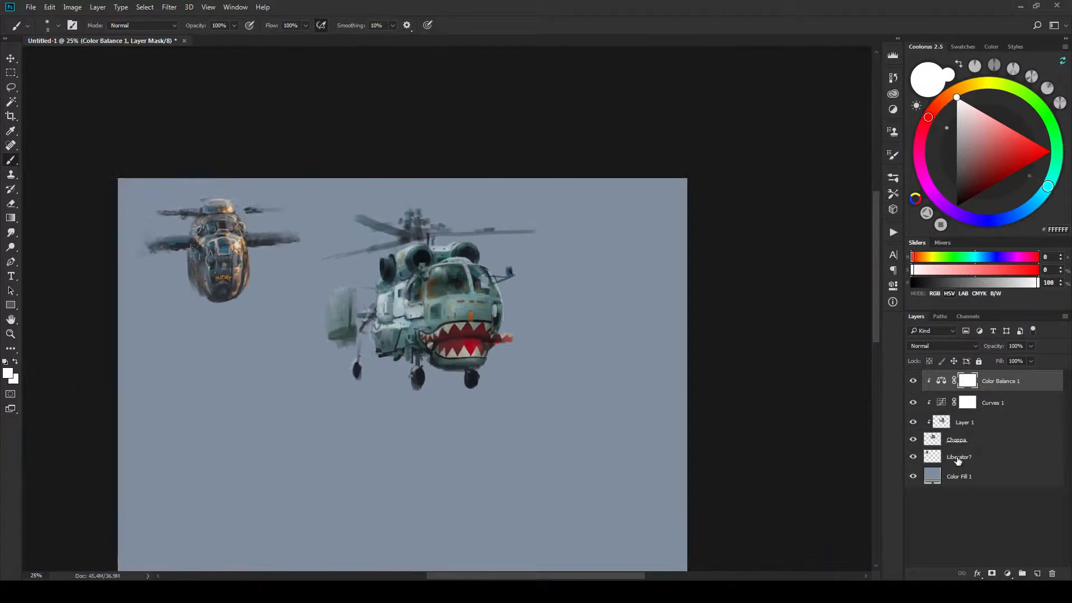
pyautogui.hotkey('ctrl', '-')
pyautogui.hotkey('ctrl', '-')
pyautogui.hotkey('ctrl', '-')
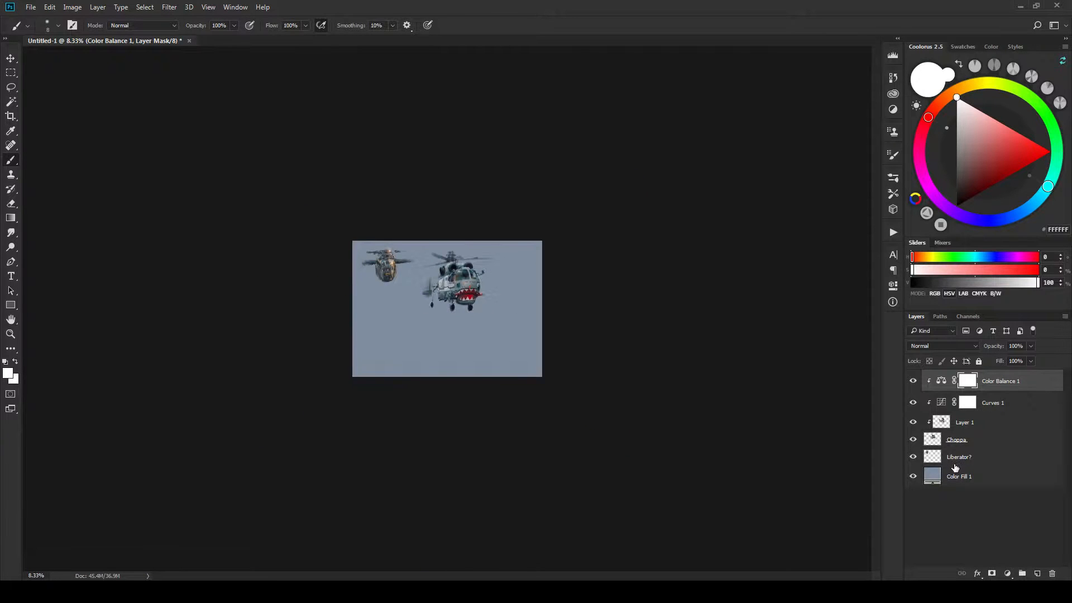
pyautogui.hotkey('ctrl', '+')
pyautogui.hotkey('ctrl', '+')
pyautogui.hotkey('ctrl', '+')
pyautogui.hotkey('ctrl', '+')
pyautogui.hotkey('ctrl', '+')
pyautogui.hotkey('ctrl', '+')
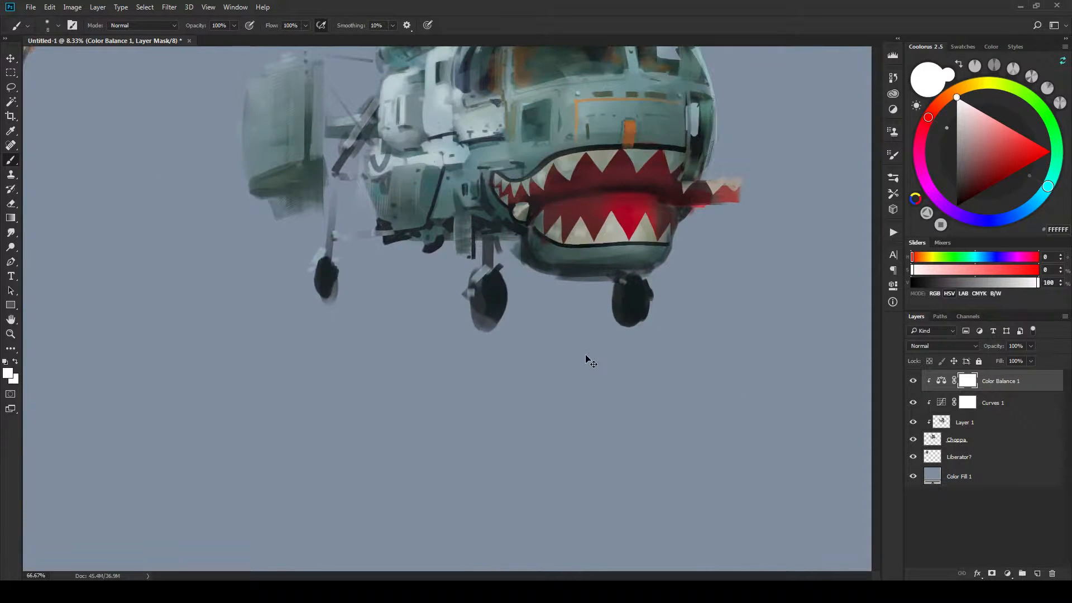
pyautogui.hotkey('ctrl', '-')
pyautogui.hotkey('ctrl', '-')
pyautogui.hotkey('ctrl', '+')
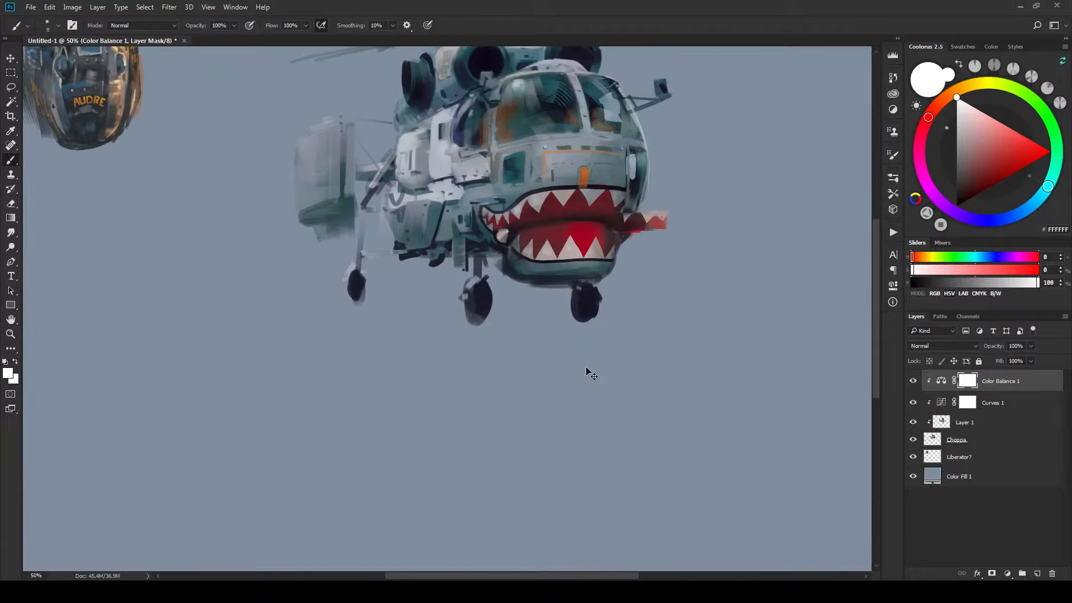
# Add a new empty layer between the Liberator? layer and the Choppa layer.
pyautogui.press('space')
pyautogui.moveTo(615, 371); pyautogui.dragTo(627, 447)
pyautogui.moveTo(725, 467); pyautogui.dragTo(736, 427)
pyautogui.click(959, 452)
pyautogui.click(1037, 573)
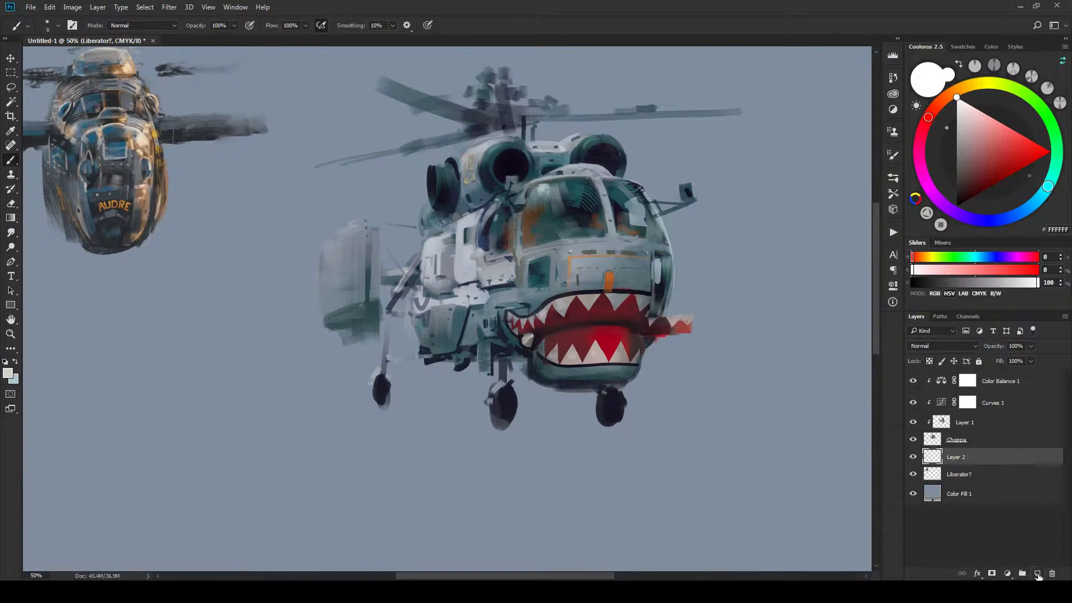
# Paint a soft ground shadow between the two front wheels with a size 70 brush in the wheel's dark colour #3E404D.
pyautogui.keyDown('alt'); pyautogui.click(501, 408); pyautogui.keyUp('alt')
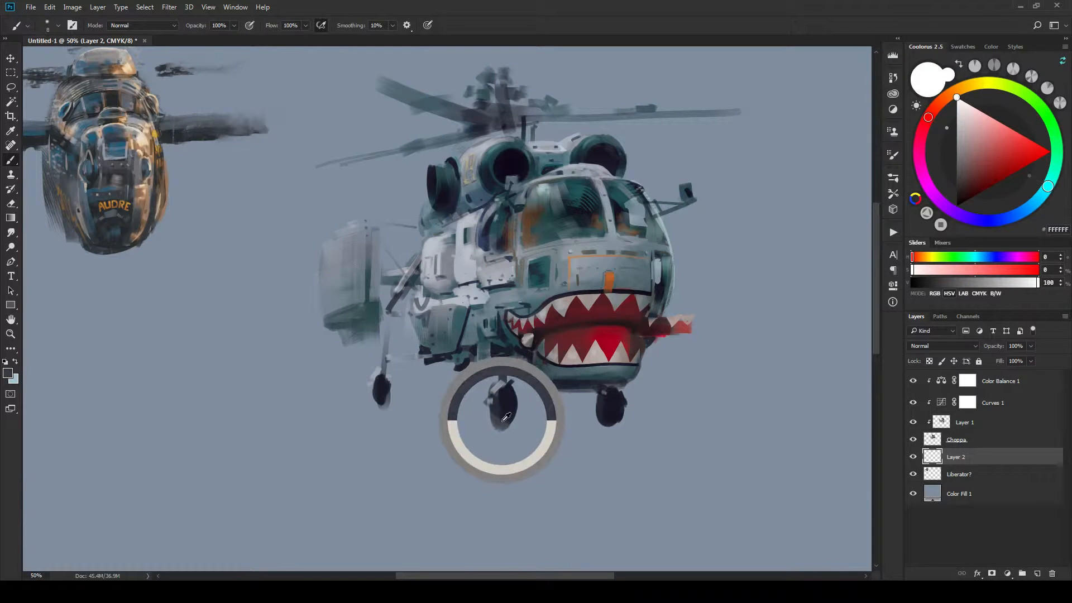
pyautogui.press(']')
pyautogui.press(']')
pyautogui.press(']')
pyautogui.press(']')
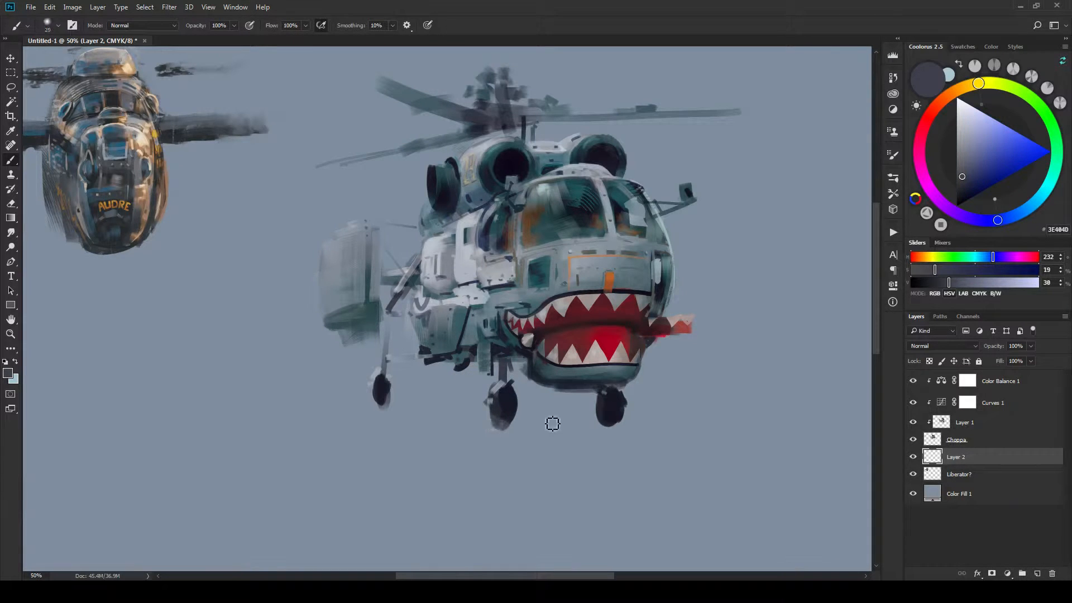
pyautogui.press(']')
pyautogui.press(']')
pyautogui.press(']')
pyautogui.press(']')
pyautogui.press(']')
pyautogui.press(']')
pyautogui.moveTo(509, 432); pyautogui.dragTo(606, 434)
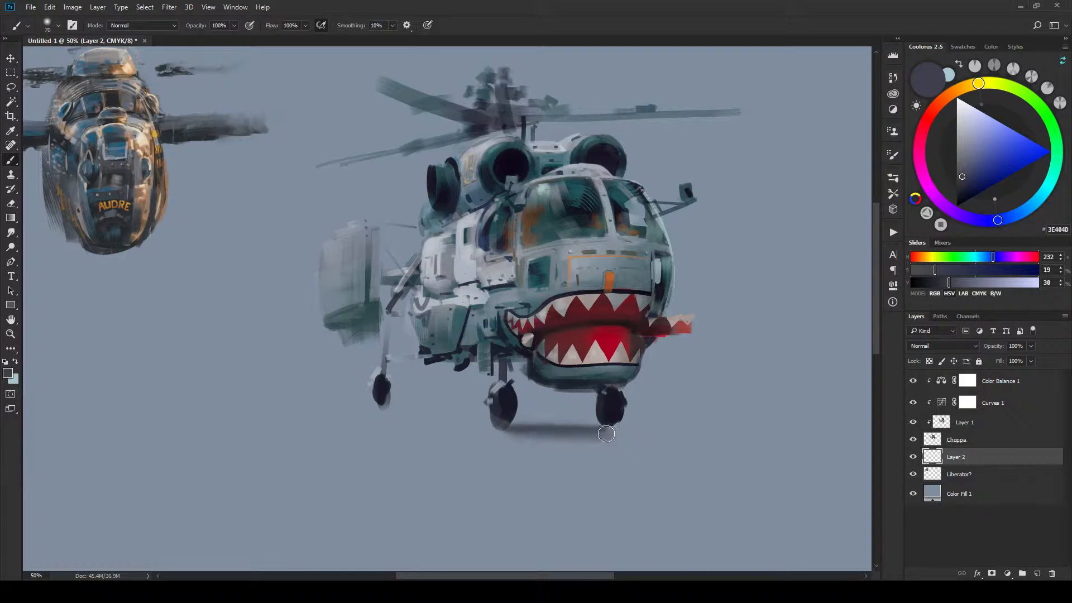
pyautogui.moveTo(537, 429); pyautogui.dragTo(609, 426)
# Paint a thin contact shadow under the rear wheel with a much smaller brush.
pyautogui.press('[')
pyautogui.press('[')
pyautogui.press('[')
pyautogui.press('[')
pyautogui.press('[')
pyautogui.press('[')
pyautogui.press('[')
pyautogui.press('[')
pyautogui.press('[')
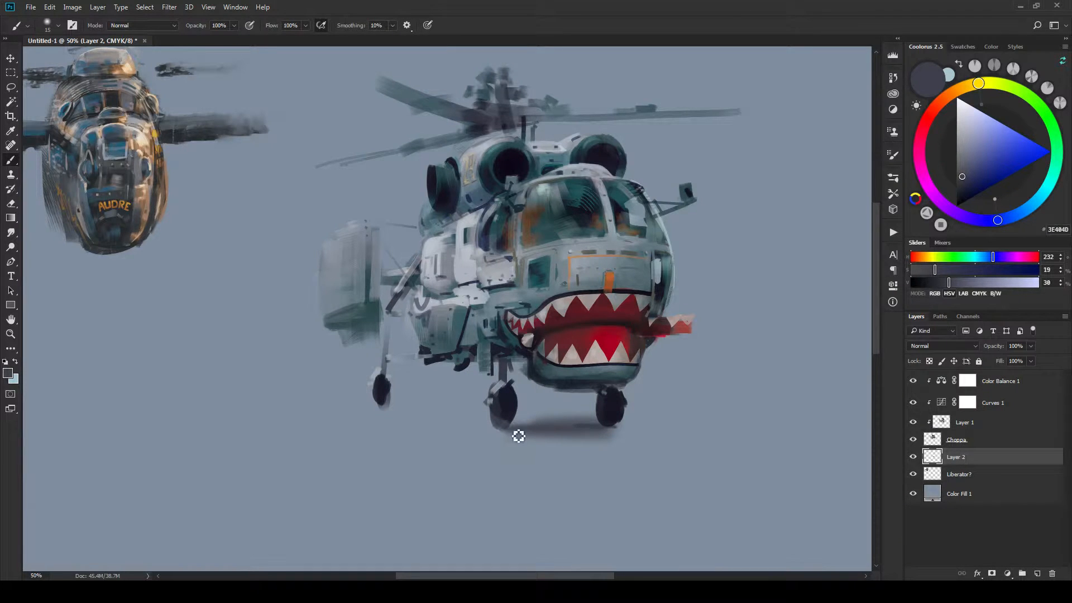
pyautogui.press(']')
pyautogui.press(']')
pyautogui.press(']')
pyautogui.press('[')
pyautogui.press('[')
pyautogui.press('[')
pyautogui.moveTo(373, 406); pyautogui.dragTo(400, 407)
# Extend a soft ground shadow from the rear wheel toward the front wheels with a larger brush.
pyautogui.press(']')
pyautogui.press(']')
pyautogui.press(']')
pyautogui.press(']')
pyautogui.press(']')
pyautogui.press(']')
pyautogui.press(']')
pyautogui.press(']')
pyautogui.press(']')
pyautogui.press(']')
pyautogui.moveTo(394, 408)
pyautogui.mouseDown()
pyautogui.moveTo(553, 423)
pyautogui.moveTo(530, 420)
pyautogui.moveTo(520, 430)
pyautogui.moveTo(485, 407)
pyautogui.moveTo(462, 410)
pyautogui.moveTo(548, 418)
pyautogui.mouseUp()
pyautogui.press(']')
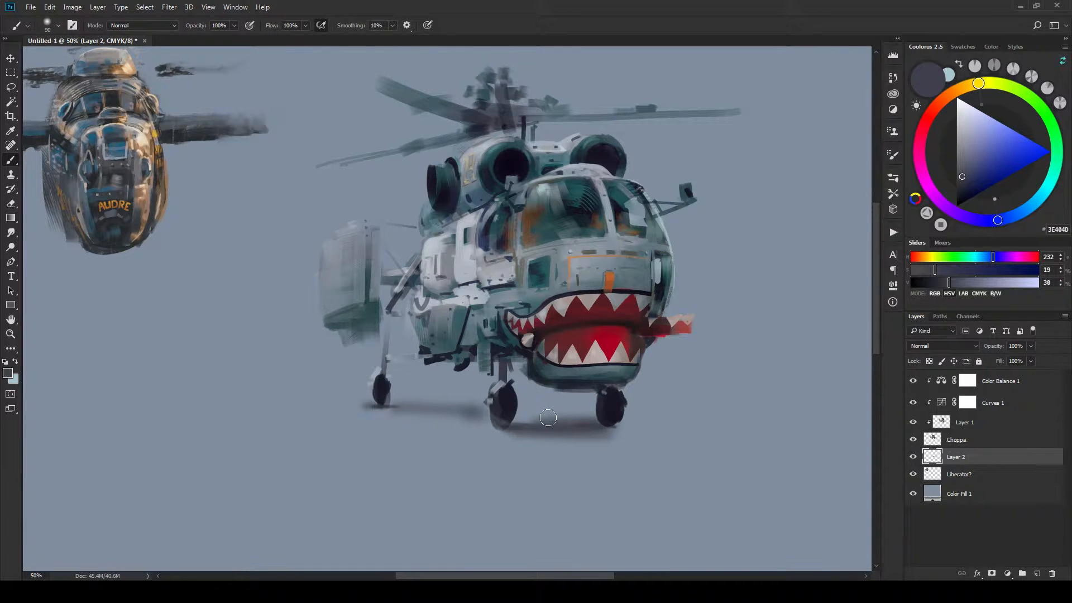
# Strengthen the ground shadow around the nearer front wheel with a smaller brush.
pyautogui.press('[')
pyautogui.press('[')
pyautogui.press('[')
pyautogui.press('[')
pyautogui.moveTo(547, 417)
pyautogui.mouseDown()
pyautogui.moveTo(533, 417)
pyautogui.moveTo(560, 430)
pyautogui.moveTo(547, 430)
pyautogui.mouseUp()
# Paint a small, muted far-side wheel under the nose, just behind the front wheel.
pyautogui.press('[')
pyautogui.press('[')
pyautogui.press('[')
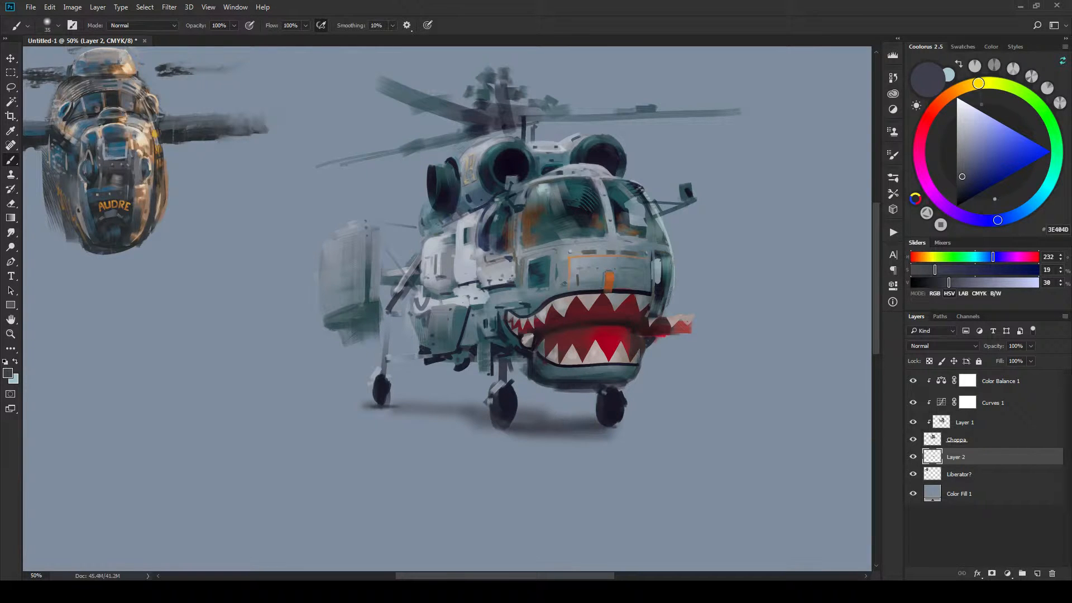
pyautogui.moveTo(582, 400); pyautogui.dragTo(588, 408)
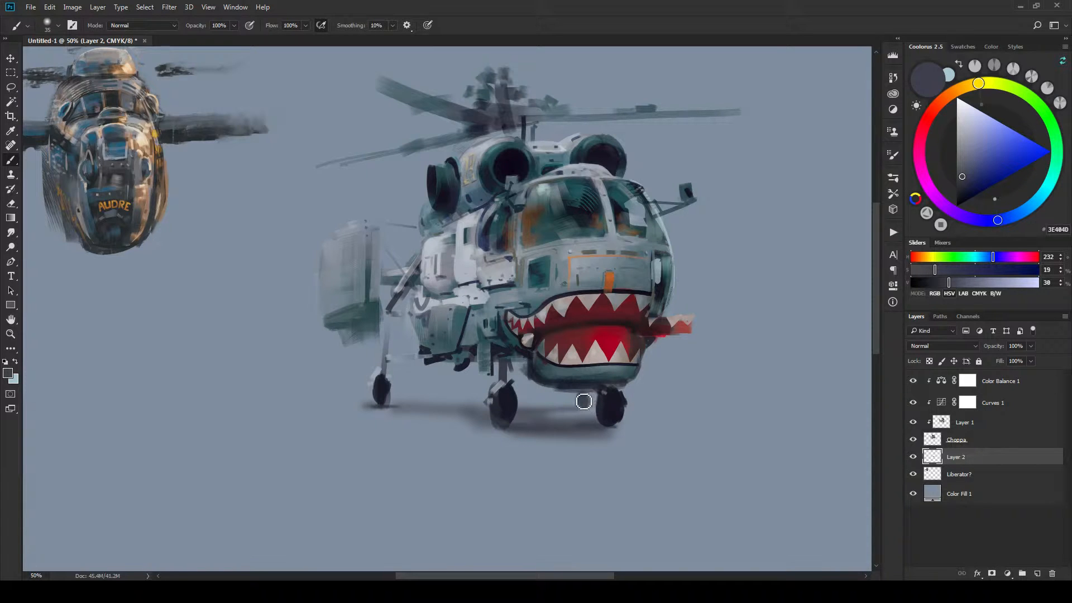
pyautogui.press('[')
pyautogui.press('[')
# Add a layer mask to the Choppa layer and ready the Eraser with the default mask colours.
pyautogui.click(956, 439)
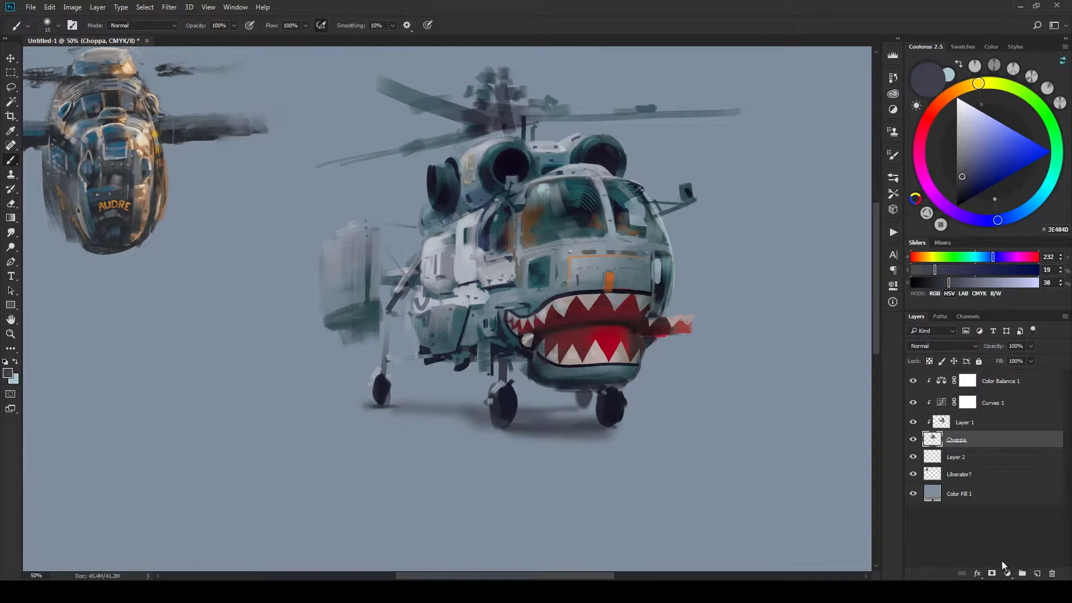
pyautogui.click(991, 575)
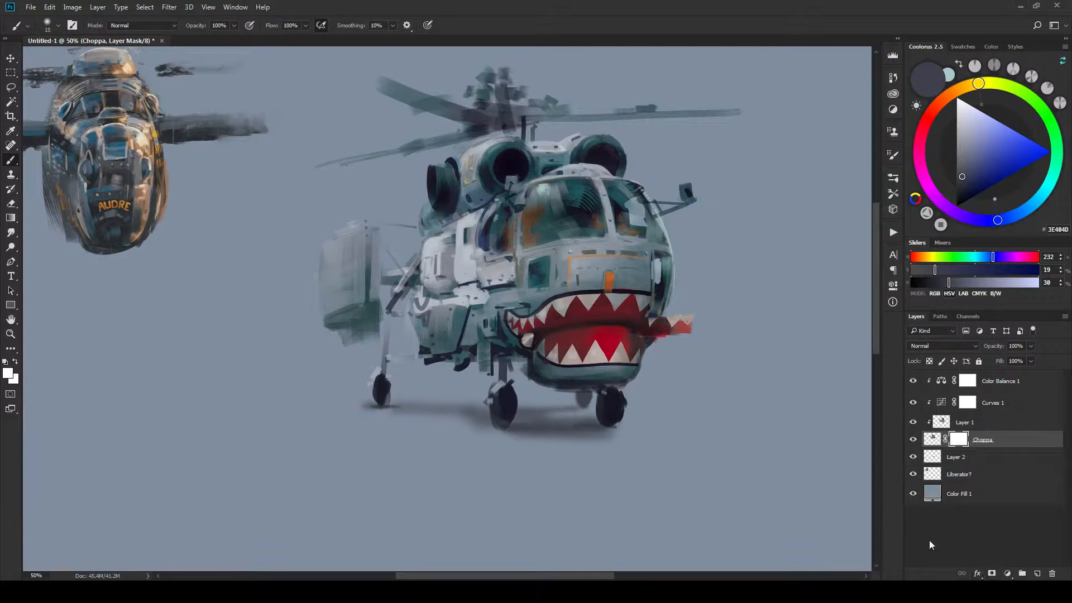
pyautogui.press('e')
pyautogui.press('d')
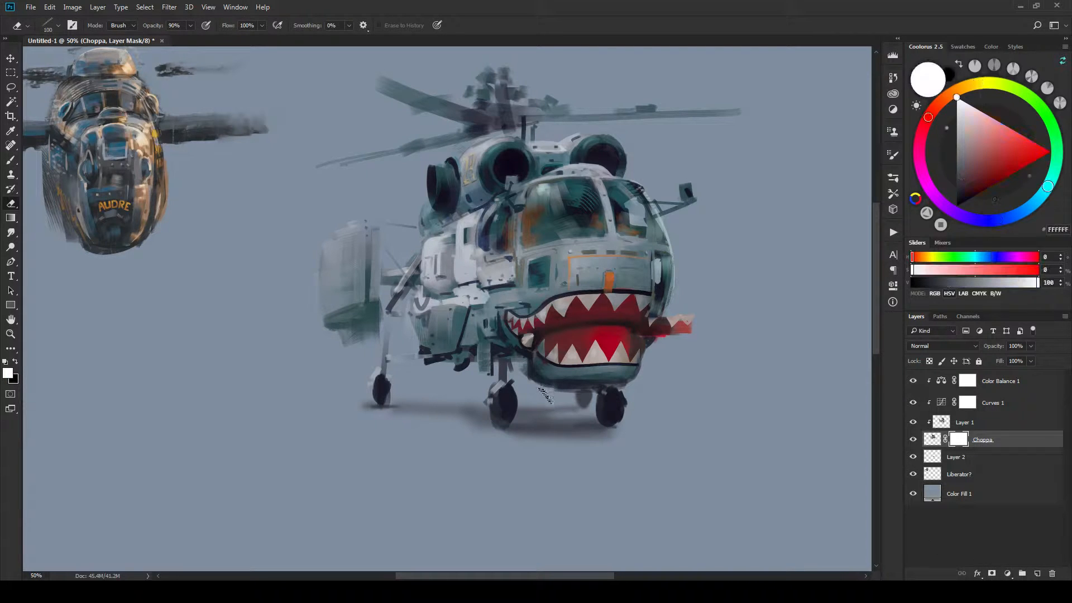
# Mask away stray paint along the rear edge of the shark jaw with a smaller eraser on the Choppa layer mask.
pyautogui.press('[')
pyautogui.press('[')
pyautogui.press('[')
pyautogui.press('[')
pyautogui.press('[')
pyautogui.moveTo(527, 367); pyautogui.dragTo(537, 386)
# Enlarge the eraser and mask motion-blur streaks into the rotor blades on the tail side of the hub.
pyautogui.press(']')
pyautogui.press(']')
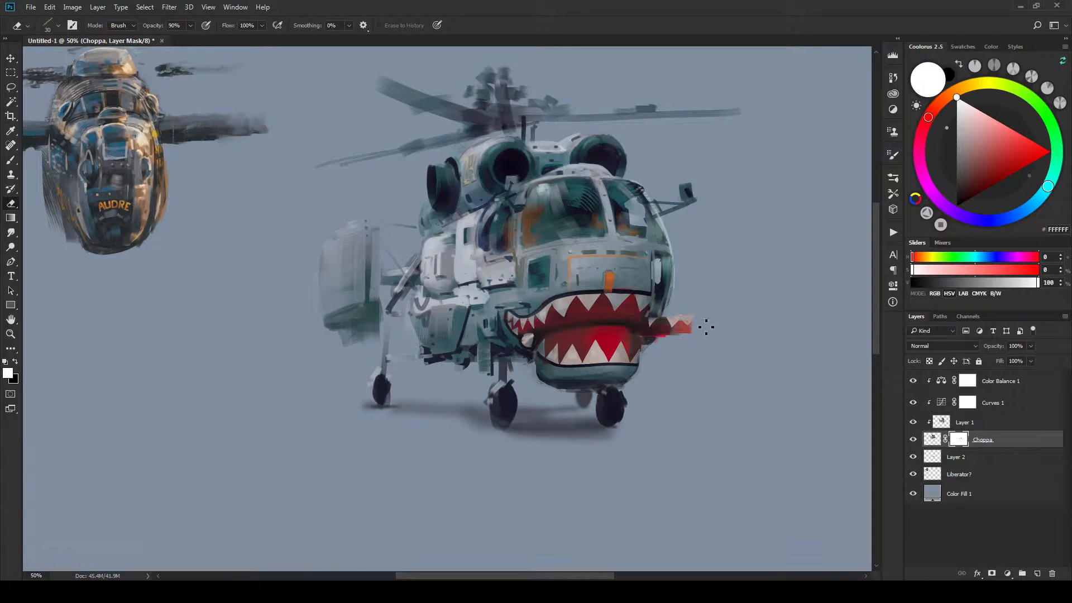
pyautogui.press('[')
pyautogui.press(']')
pyautogui.press(']')
pyautogui.press(']')
pyautogui.press(']')
pyautogui.press(']')
pyautogui.press(']')
pyautogui.press(']')
pyautogui.press(']')
pyautogui.press(']')
pyautogui.press(']')
pyautogui.press(']')
pyautogui.press(']')
pyautogui.press(']')
pyautogui.press(']')
pyautogui.press('[')
pyautogui.moveTo(476, 114); pyautogui.dragTo(426, 104)
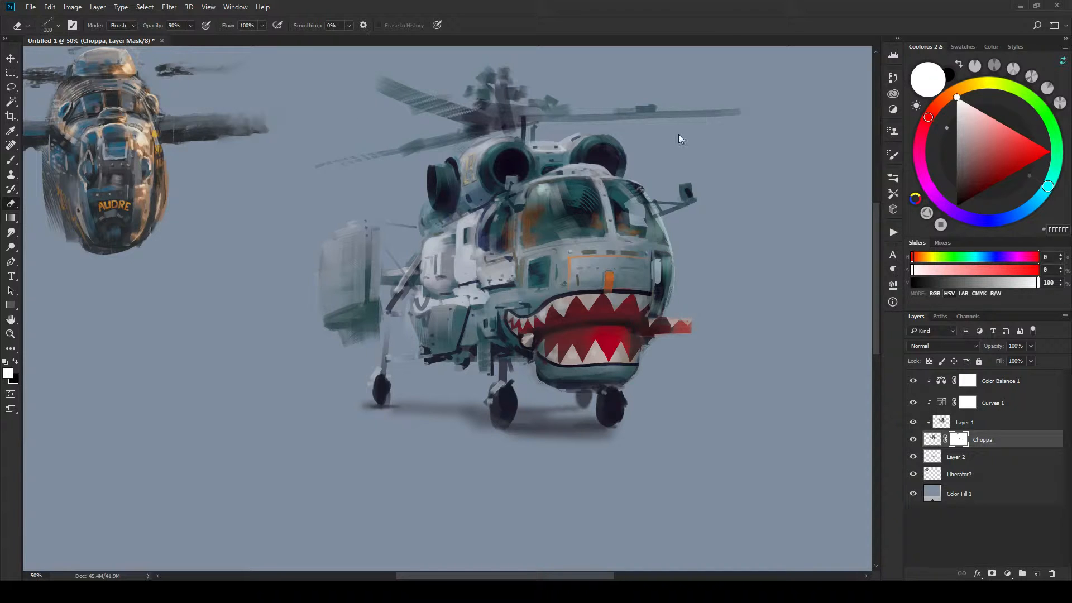
# Mask streaks into the long rotor blade above the nose, undoing the stroke that cuts into the engine intake and shrinking the eraser.
pyautogui.moveTo(623, 117); pyautogui.dragTo(578, 114)
pyautogui.moveTo(621, 147); pyautogui.dragTo(591, 156)
pyautogui.press('[')
pyautogui.press('[')
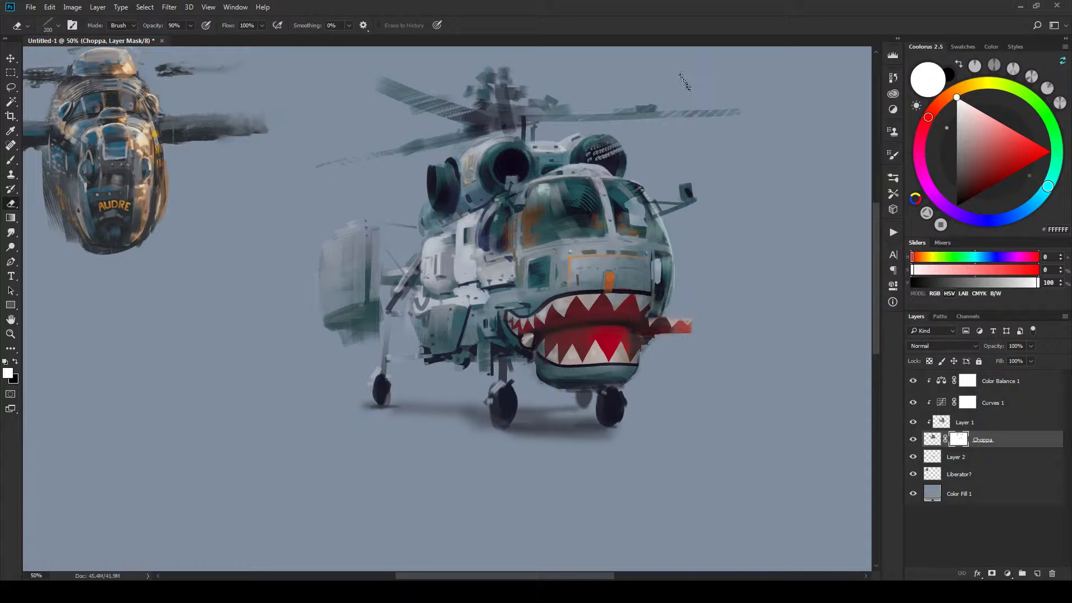
pyautogui.hotkey('ctrl', 'z')
pyautogui.press('[')
pyautogui.press('[')
pyautogui.press('[')
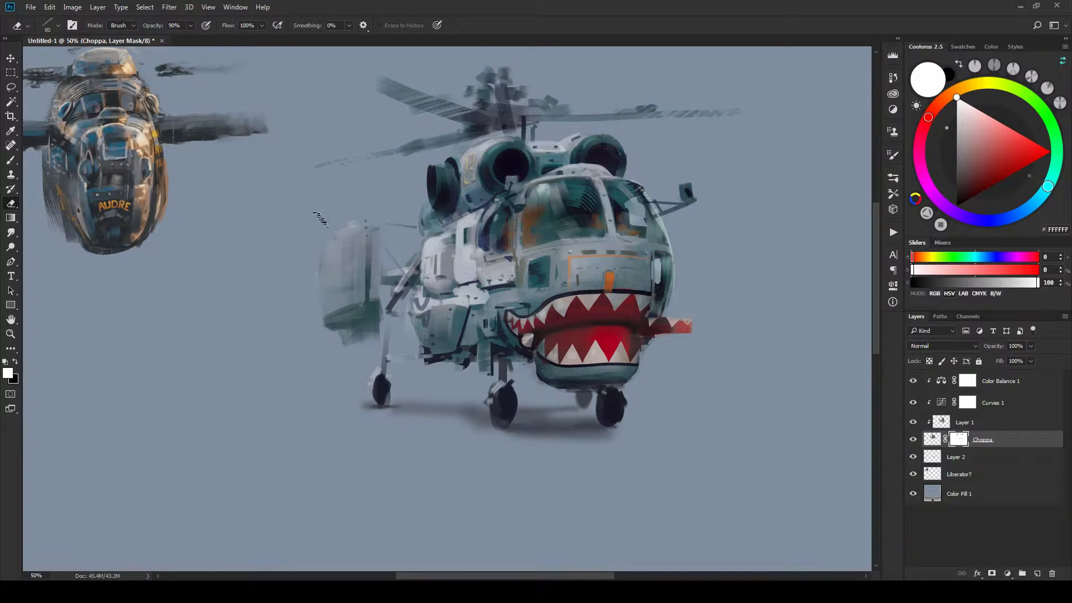
# Trim the outer, lower and inner edges of the tail fin on the mask with progressively smaller erasers.
pyautogui.press('[')
pyautogui.press('[')
pyautogui.press('[')
pyautogui.moveTo(325, 327)
pyautogui.mouseDown()
pyautogui.moveTo(355, 351)
pyautogui.moveTo(347, 344)
pyautogui.mouseUp()
pyautogui.press('[')
pyautogui.press('[')
pyautogui.press('[')
pyautogui.moveTo(379, 301); pyautogui.dragTo(377, 341)
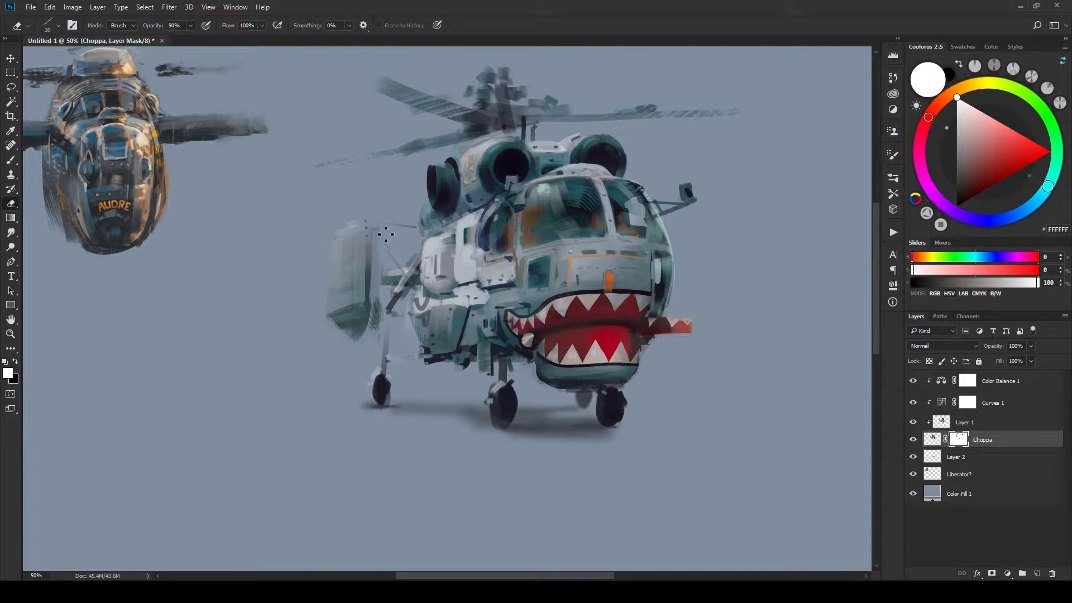
# Examine the masked rotor blades and tail fin within the whole composition at reduced size.
pyautogui.hotkey('ctrl', '-')
pyautogui.hotkey('ctrl', '-')
pyautogui.hotkey('ctrl', '-')
pyautogui.hotkey('ctrl', '-')
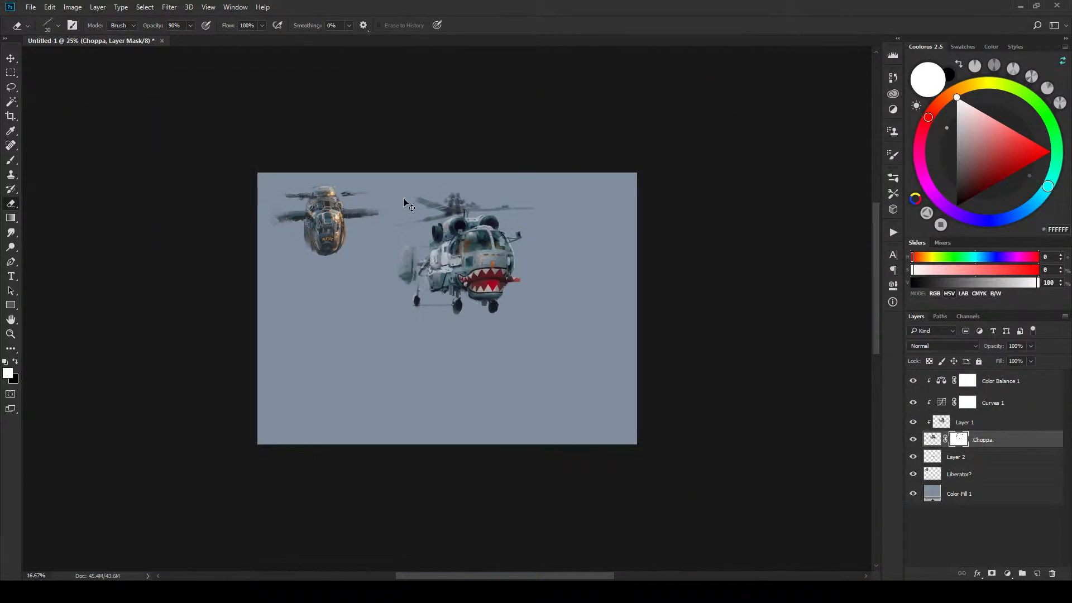
pyautogui.hotkey('ctrl', '-')
pyautogui.hotkey('ctrl', '+')
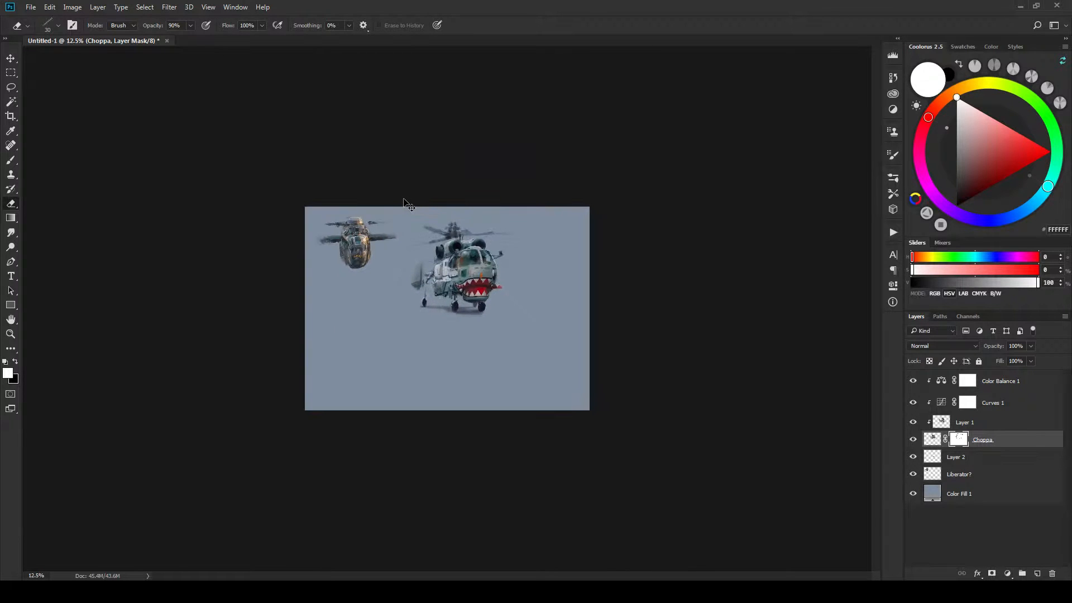
pyautogui.hotkey('ctrl', '+')
pyautogui.hotkey('ctrl', '+')
pyautogui.hotkey('ctrl', '+')
pyautogui.hotkey('ctrl', '+')
# Smudge the ground shadow on Layer 2 outward beside the front wheel at 92% strength.
pyautogui.click(943, 471)
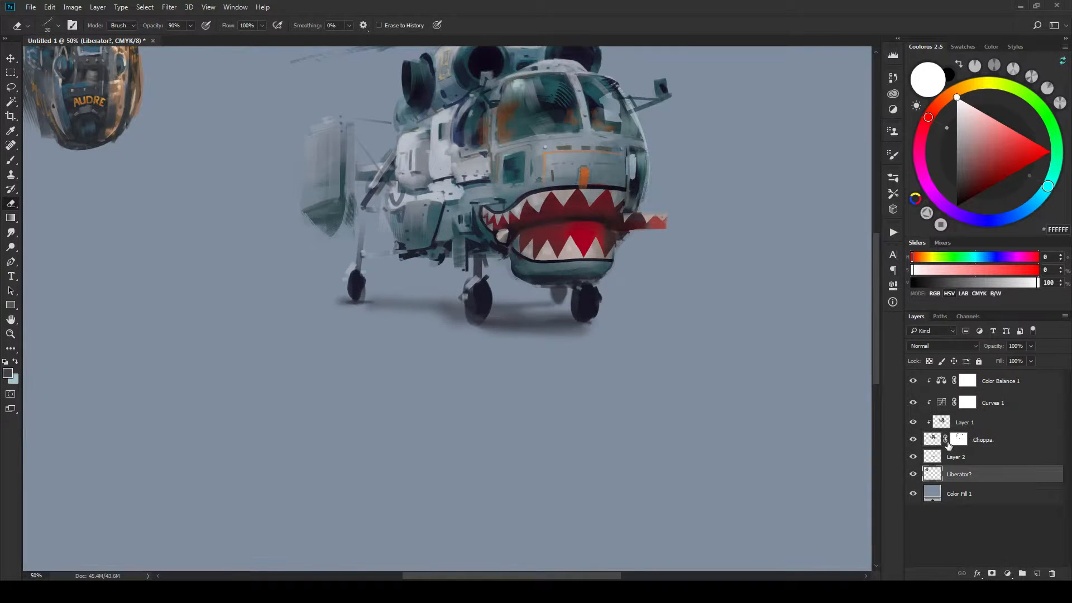
pyautogui.press('r')
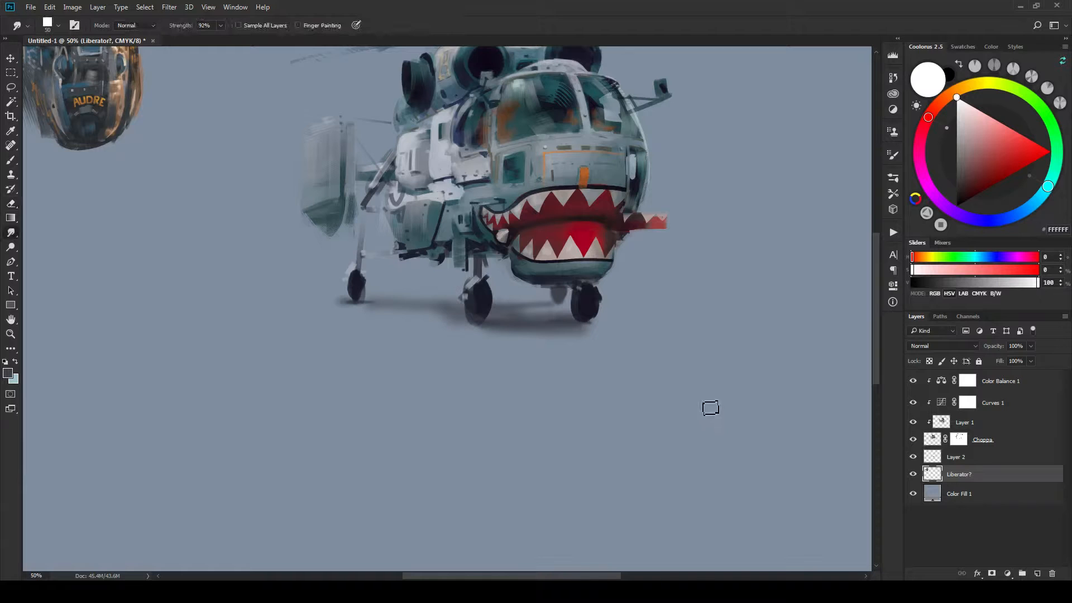
pyautogui.press(']')
pyautogui.click(956, 457)
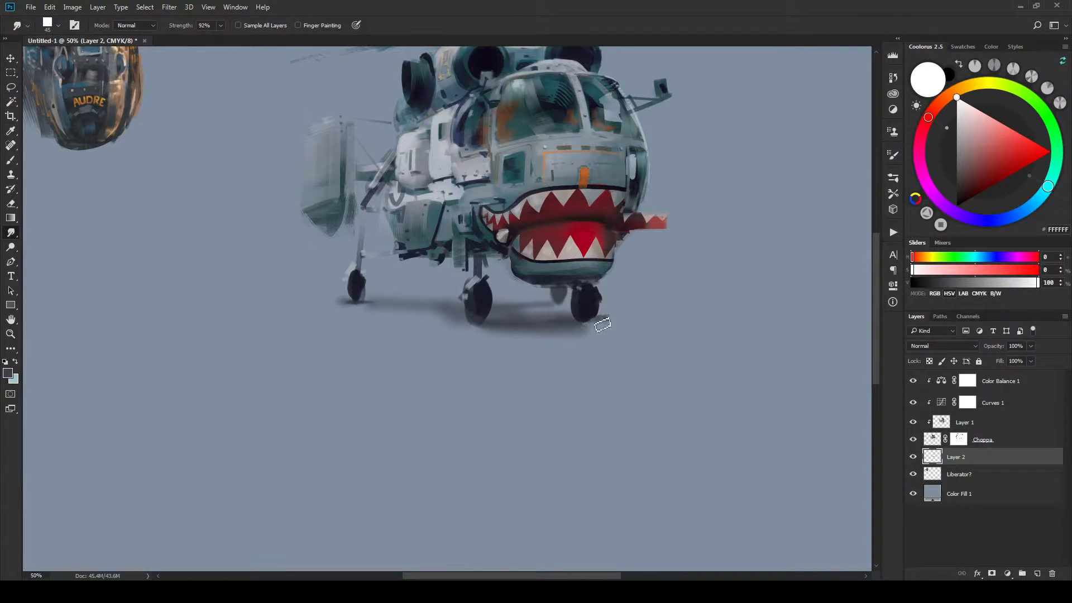
pyautogui.moveTo(607, 319); pyautogui.dragTo(589, 328)
pyautogui.press('[')
pyautogui.press('[')
# Check how the smudged ground shadow reads in the full composition.
pyautogui.hotkey('ctrl', '-')
pyautogui.hotkey('ctrl', '-')
pyautogui.hotkey('ctrl', '-')
pyautogui.hotkey('ctrl', '-')
pyautogui.hotkey('ctrl', '-')
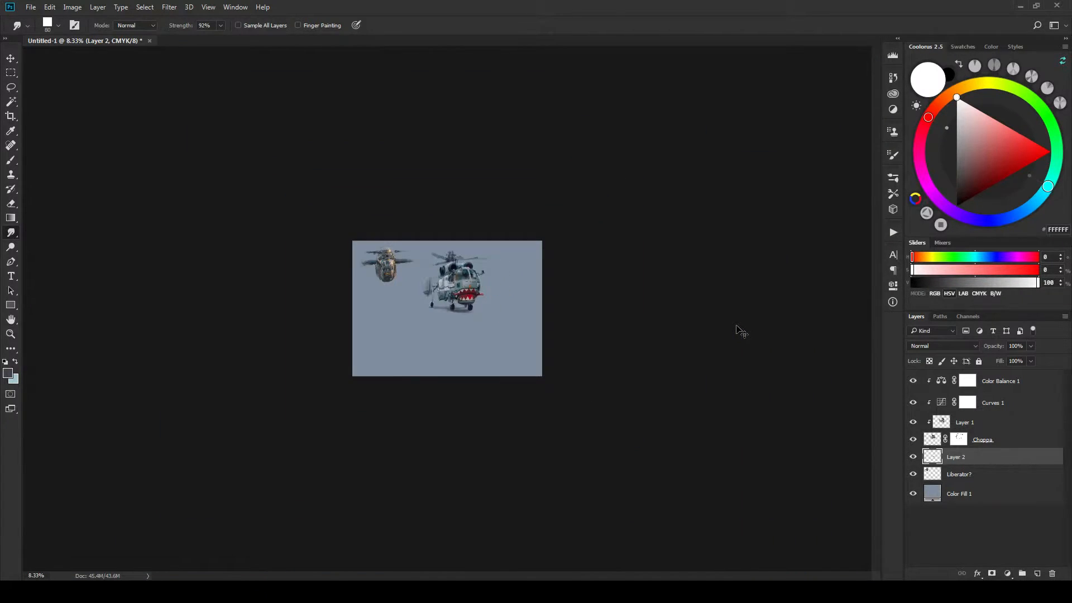
pyautogui.hotkey('ctrl', '+')
pyautogui.hotkey('ctrl', '+')
pyautogui.hotkey('ctrl', '+')
pyautogui.hotkey('ctrl', '+')
pyautogui.hotkey('ctrl', '+')
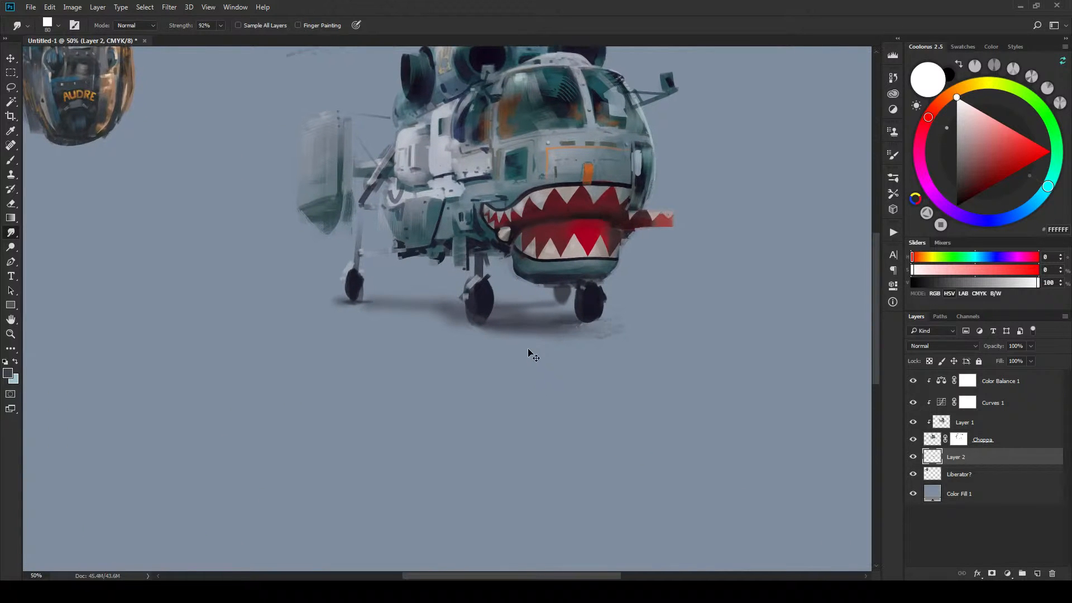
# Smudge the shadow edges under the nearer front wheel and beneath the nose into a rougher ground texture.
pyautogui.hotkey('ctrl', '+')
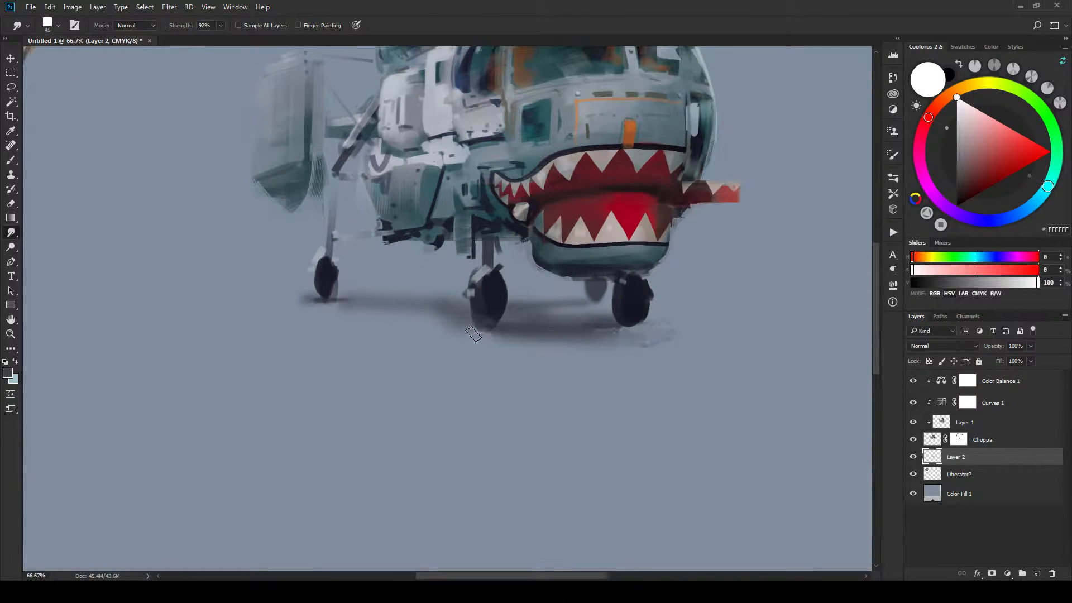
pyautogui.moveTo(469, 335)
pyautogui.mouseDown()
pyautogui.moveTo(510, 335)
pyautogui.moveTo(500, 334)
pyautogui.mouseUp()
pyautogui.press(']')
pyautogui.press('[')
pyautogui.moveTo(604, 348)
pyautogui.mouseDown()
pyautogui.moveTo(582, 352)
pyautogui.moveTo(666, 356)
pyautogui.mouseUp()
# Examine the reworked ground shadow and the whole helicopter from a distance and up close.
pyautogui.hotkey('ctrl', '-')
pyautogui.hotkey('ctrl', '-')
pyautogui.hotkey('ctrl', '-')
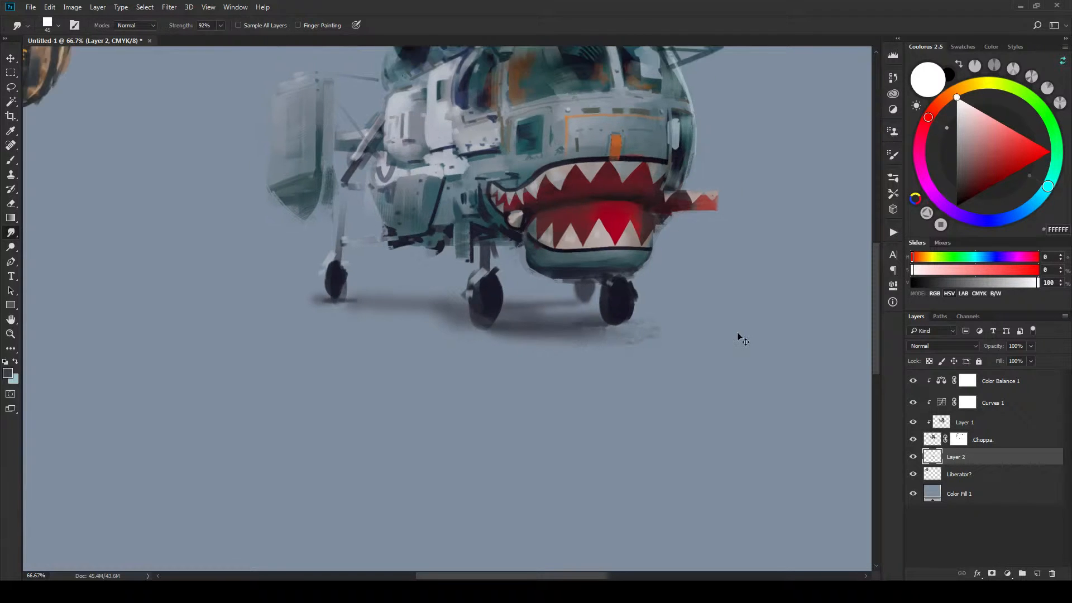
pyautogui.hotkey('ctrl', '-')
pyautogui.hotkey('ctrl', '-')
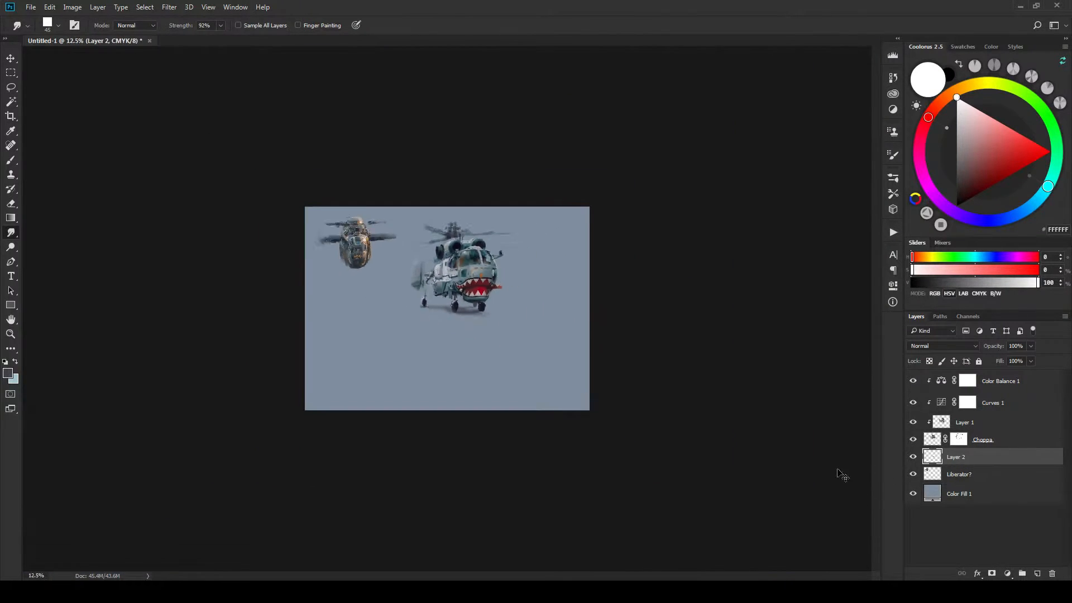
pyautogui.hotkey('ctrl', '+')
pyautogui.hotkey('ctrl', '+')
pyautogui.hotkey('ctrl', '+')
pyautogui.hotkey('ctrl', '+')
pyautogui.moveTo(668, 322); pyautogui.dragTo(722, 335)
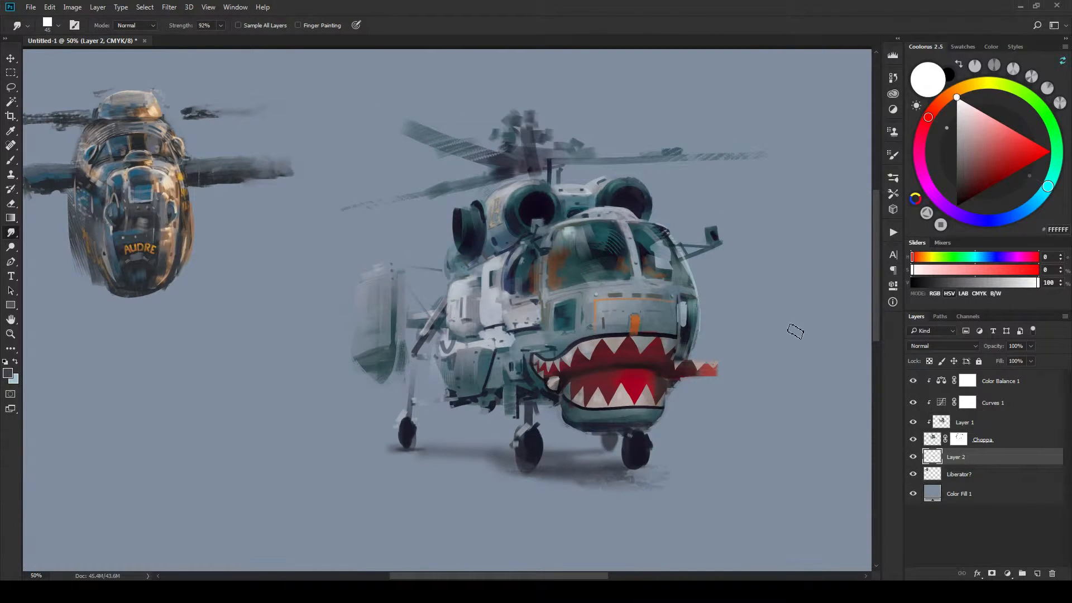
# Reopen Color Balance 1 and set the Magenta–Green balance of the Shadows to +45.
pyautogui.doubleClick(941, 381)
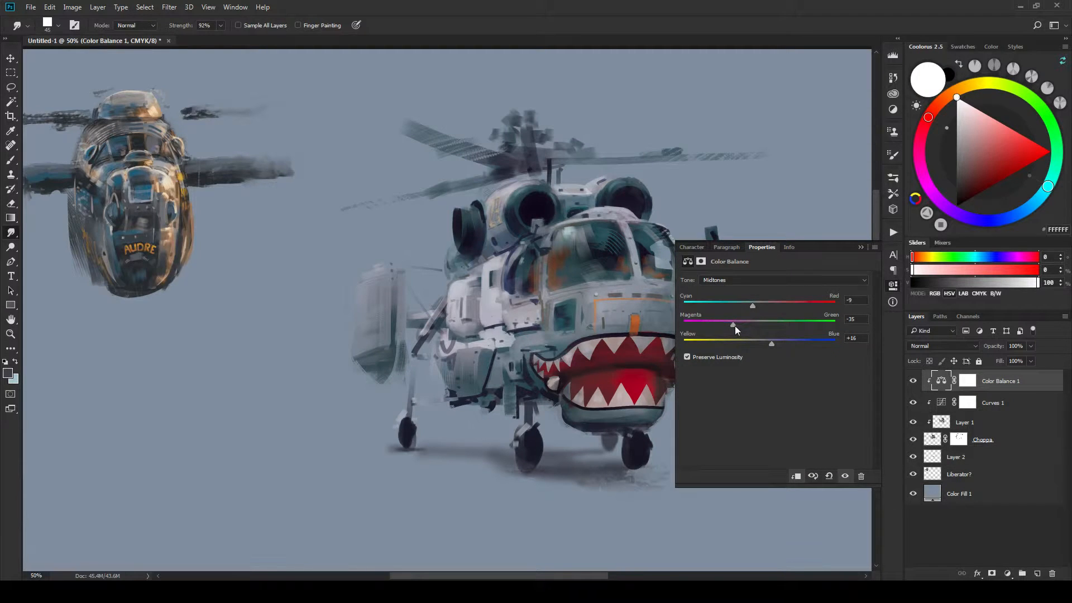
pyautogui.moveTo(729, 324)
pyautogui.mouseDown()
pyautogui.moveTo(745, 325)
pyautogui.moveTo(731, 326)
pyautogui.mouseUp()
pyautogui.click(726, 279)
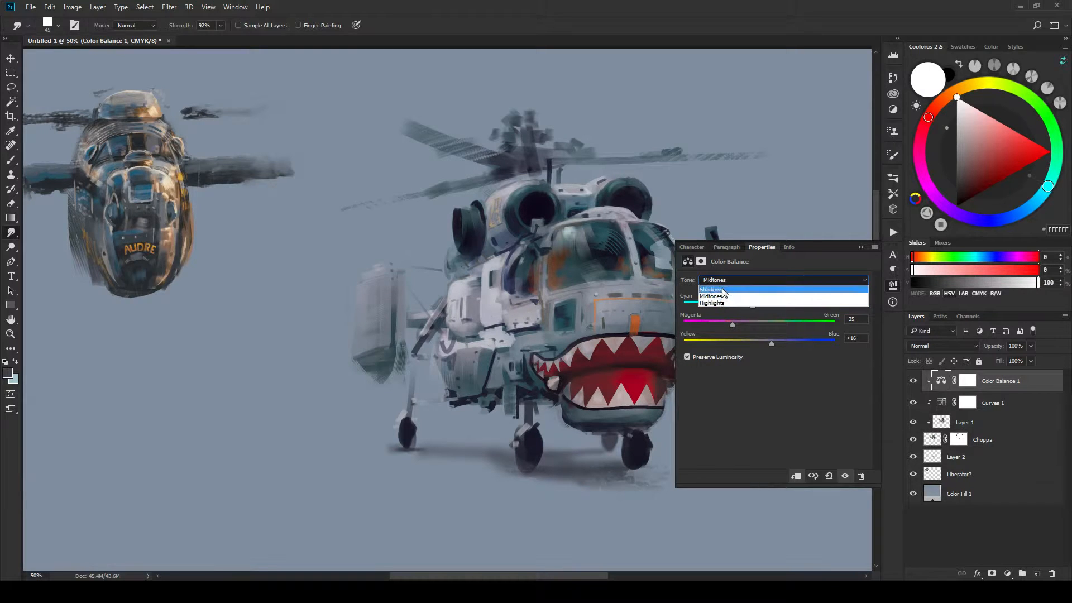
pyautogui.click(722, 290)
pyautogui.click(730, 323)
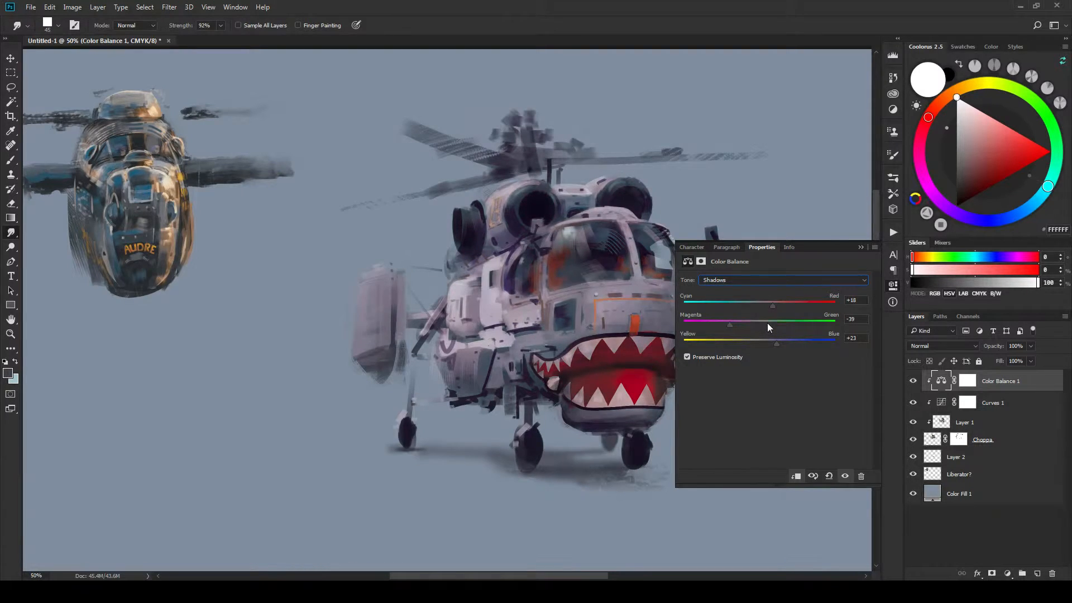
pyautogui.moveTo(768, 324); pyautogui.dragTo(790, 326)
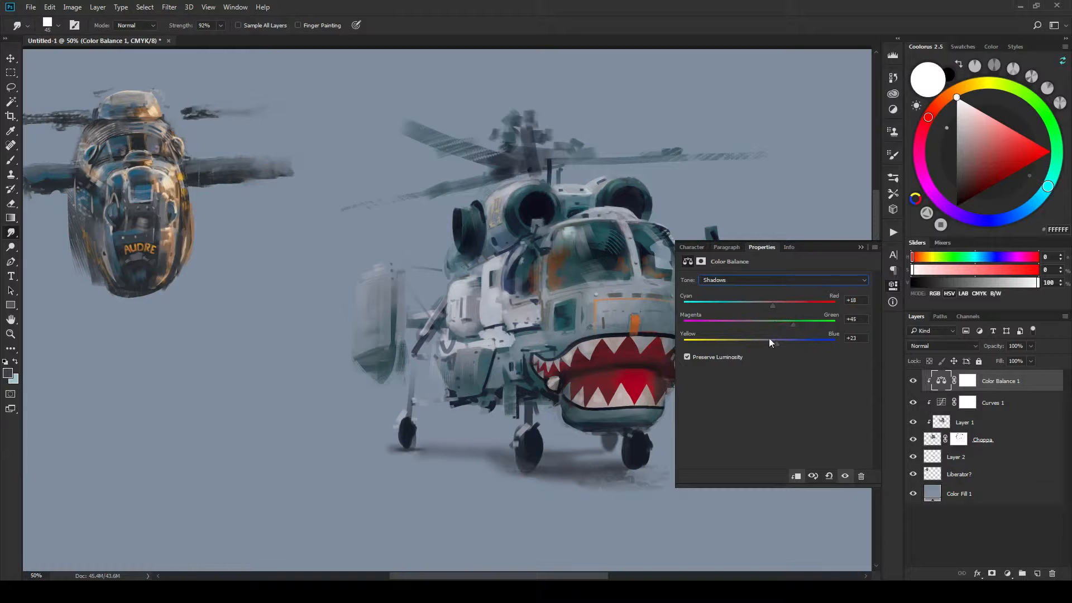
# Set the Shadows' Cyan–Red balance to +32, ease Yellow–Blue back toward neutral, and close the adjustment settings.
pyautogui.moveTo(769, 337); pyautogui.dragTo(746, 338)
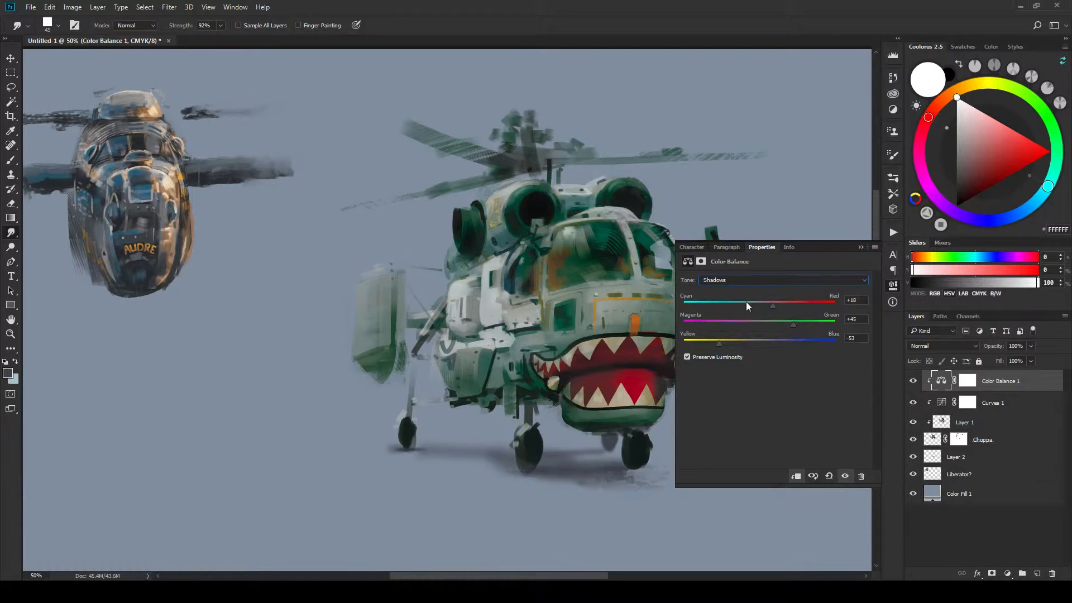
pyautogui.moveTo(772, 306); pyautogui.dragTo(797, 303)
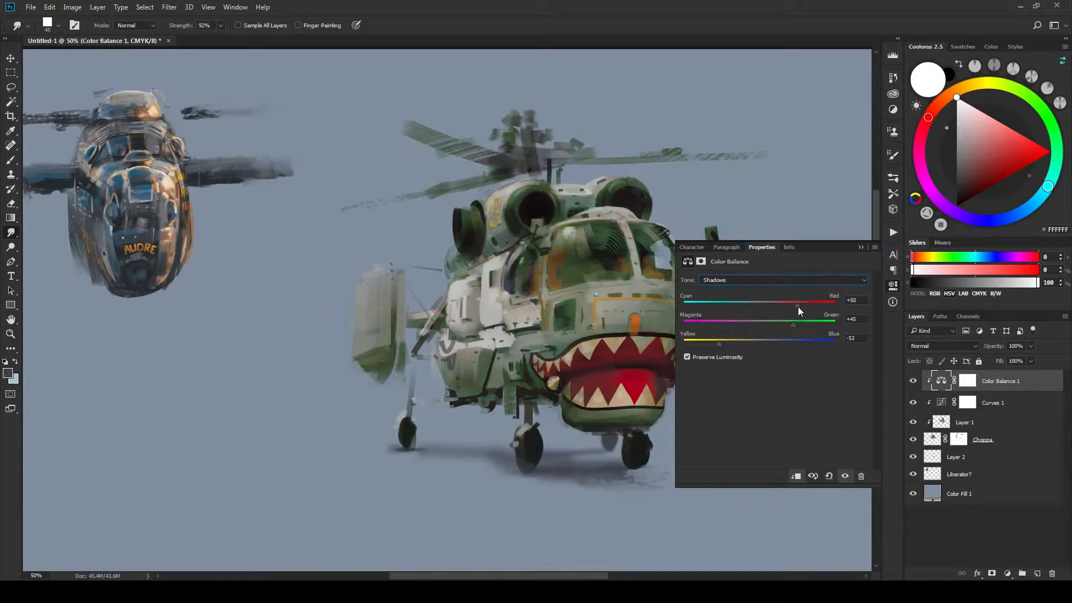
pyautogui.click(771, 341)
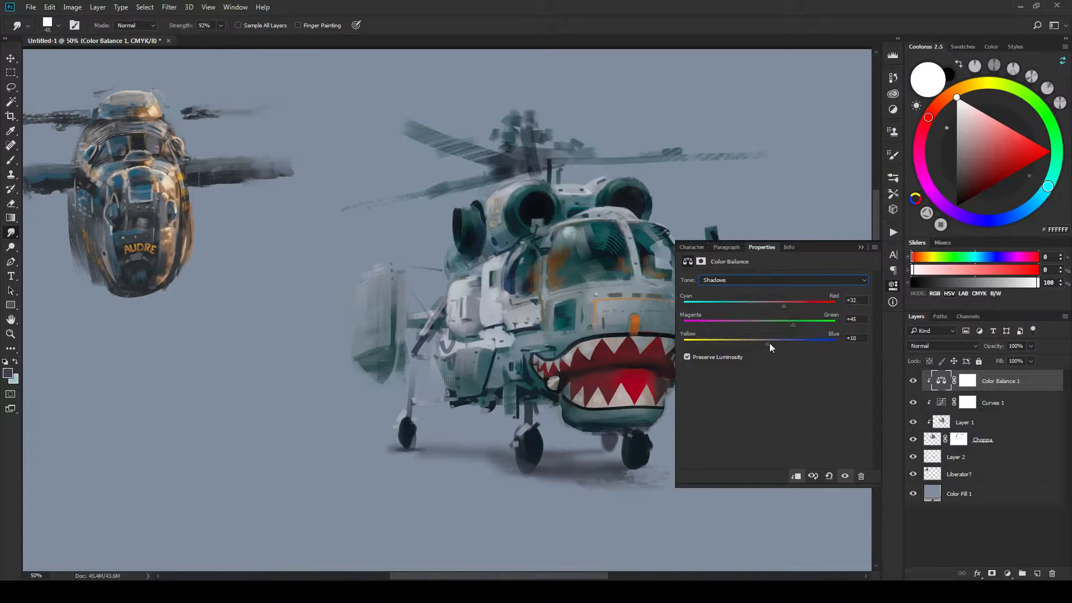
pyautogui.moveTo(762, 343); pyautogui.dragTo(759, 343)
pyautogui.click(860, 247)
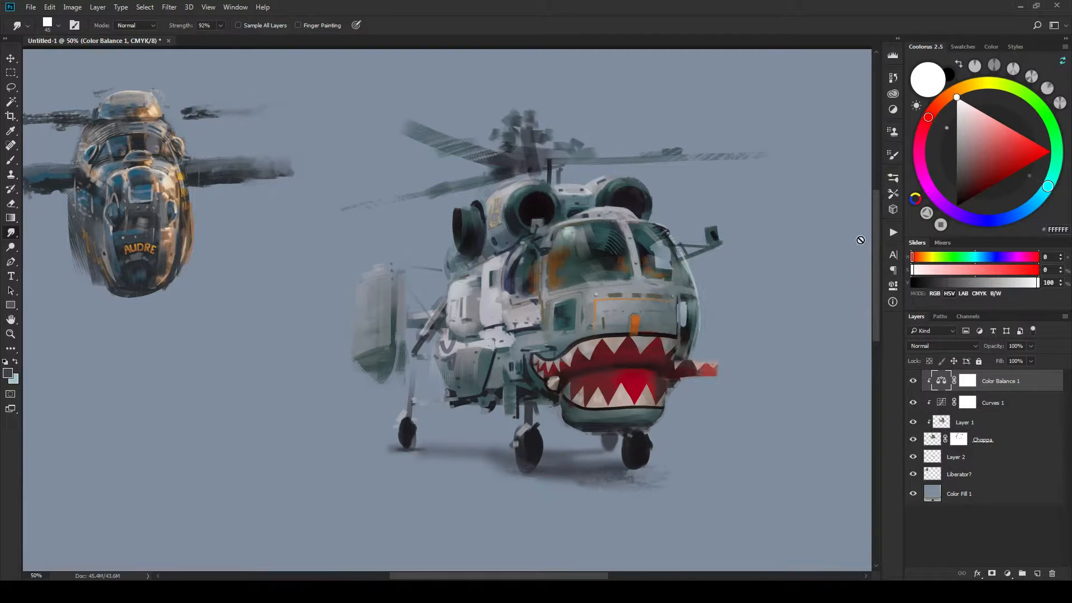
# Examine the recoloured helicopter both within the full canvas and in close-up from rotor to wheels.
pyautogui.hotkey('ctrl', '-')
pyautogui.hotkey('ctrl', '-')
pyautogui.hotkey('ctrl', '-')
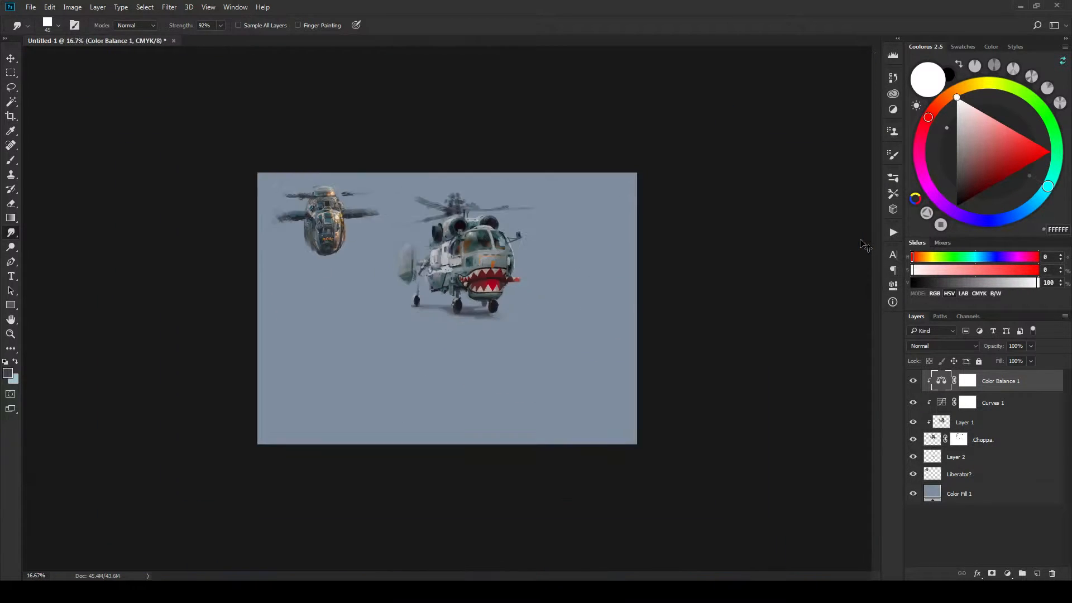
pyautogui.hotkey('ctrl', '-')
pyautogui.hotkey('ctrl', '-')
pyautogui.hotkey('ctrl', '+')
pyautogui.hotkey('ctrl', '+')
pyautogui.hotkey('ctrl', '+')
pyautogui.hotkey('ctrl', '+')
pyautogui.hotkey('ctrl', '+')
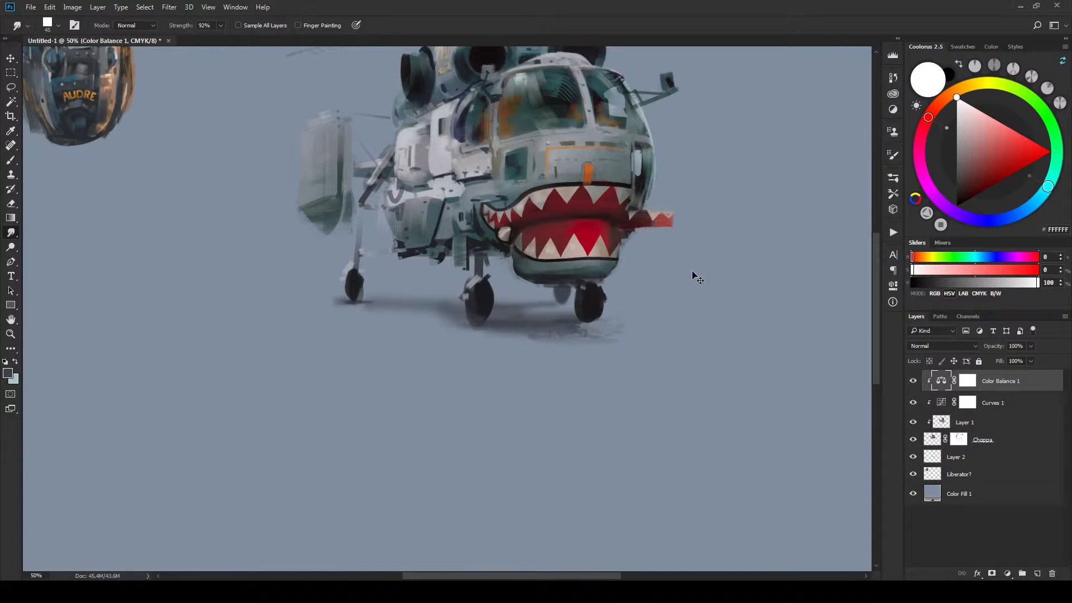
pyautogui.hotkey('ctrl', '+')
pyautogui.moveTo(696, 275); pyautogui.dragTo(677, 311)
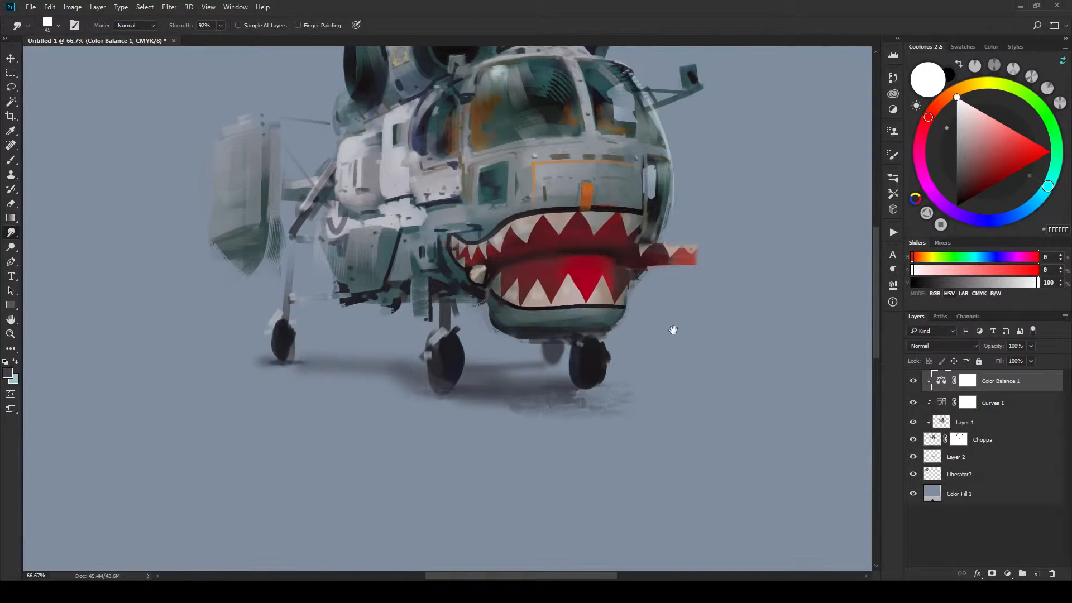
pyautogui.moveTo(670, 339); pyautogui.dragTo(647, 420)
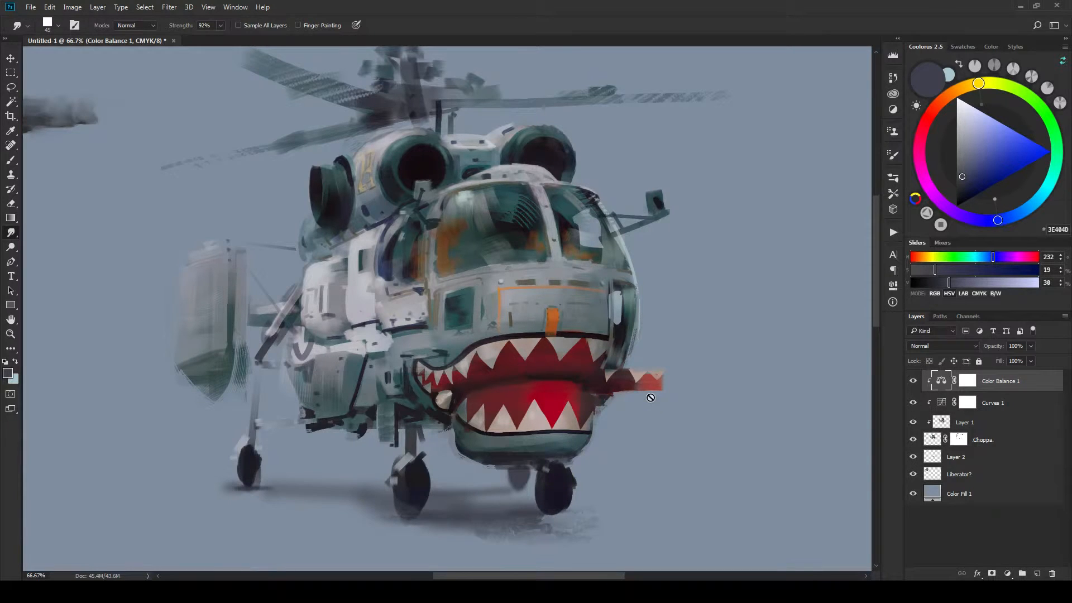
pyautogui.moveTo(636, 356); pyautogui.dragTo(670, 318)
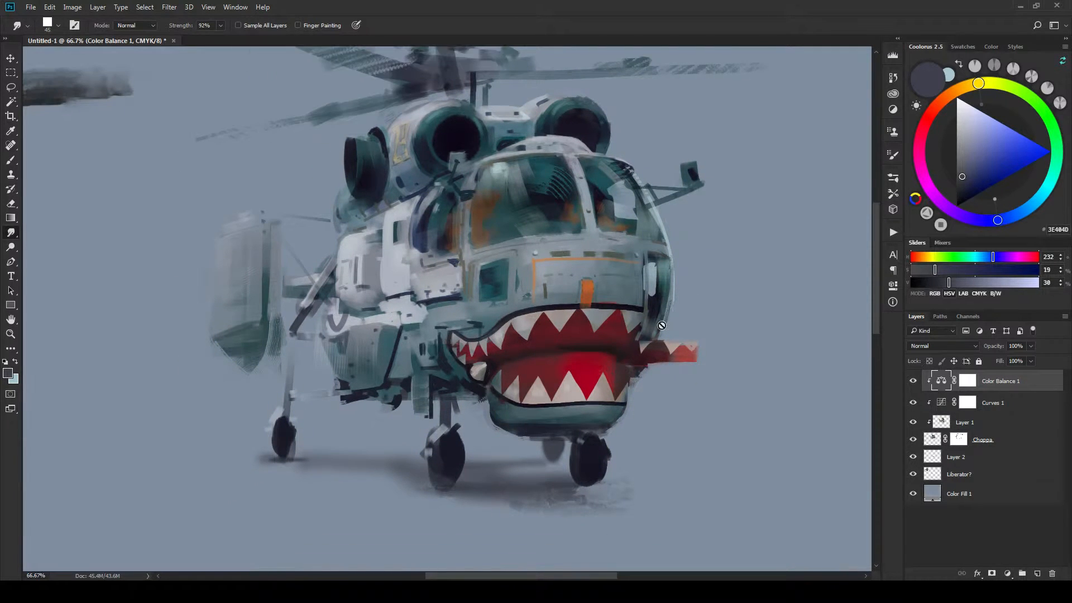
pyautogui.hotkey('ctrl', '-')
pyautogui.hotkey('ctrl', '-')
pyautogui.hotkey('ctrl', '-')
pyautogui.hotkey('ctrl', '-')
pyautogui.hotkey('ctrl', '-')
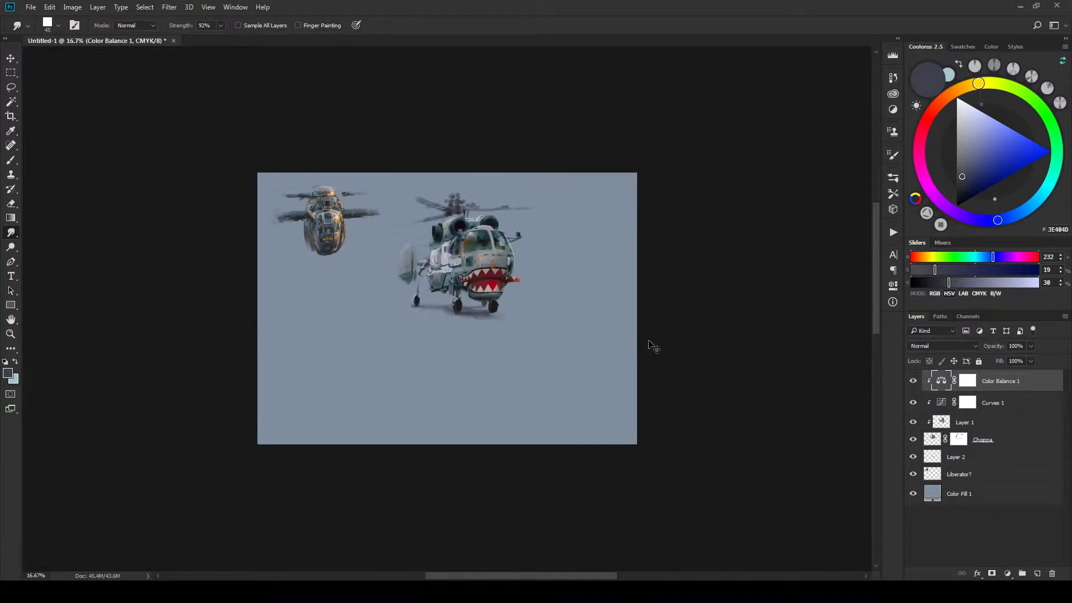
pyautogui.hotkey('ctrl', '+')
pyautogui.hotkey('ctrl', '+')
pyautogui.hotkey('ctrl', '+')
pyautogui.hotkey('ctrl', '+')
pyautogui.hotkey('ctrl', '+')
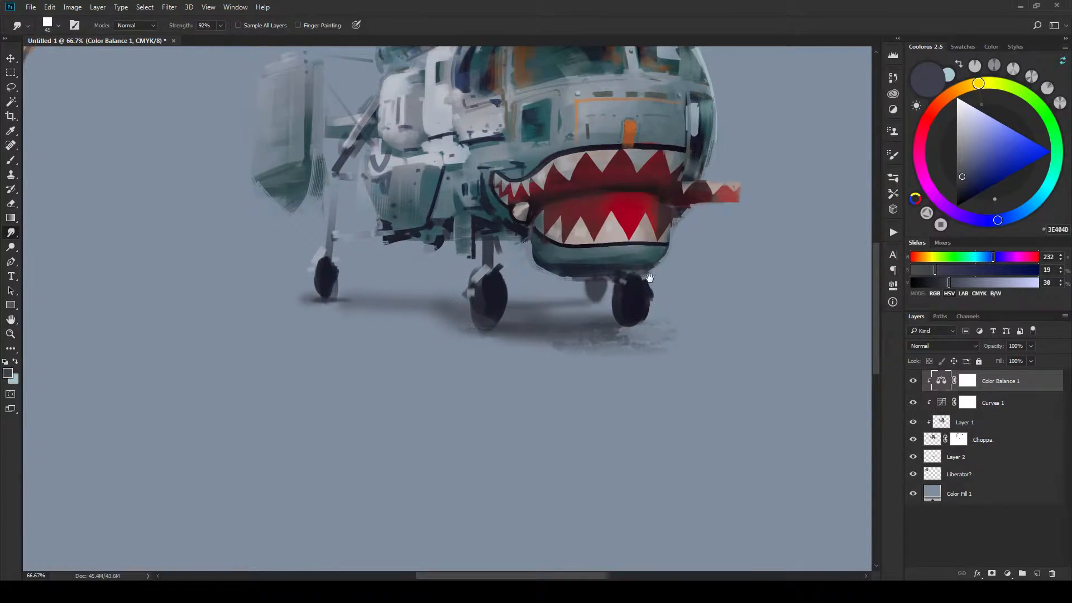
pyautogui.moveTo(648, 279); pyautogui.dragTo(647, 363)
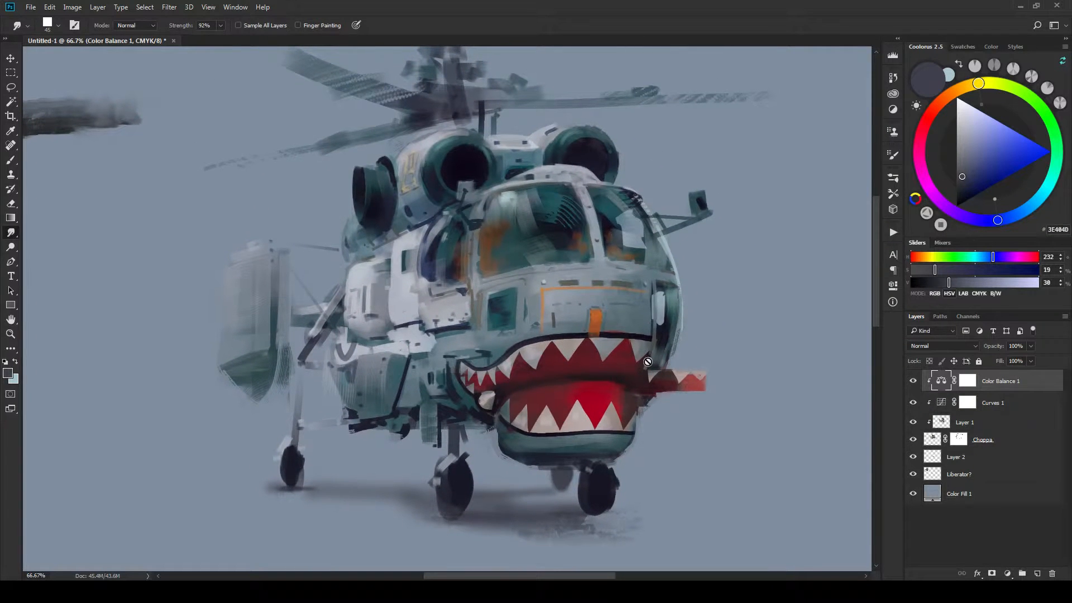
# Add a new layer above Color Balance 1 and clip it to the helicopter's layer stack.
pyautogui.click(1037, 573)
pyautogui.keyDown('alt'); pyautogui.click(1005, 388); pyautogui.keyUp('alt')
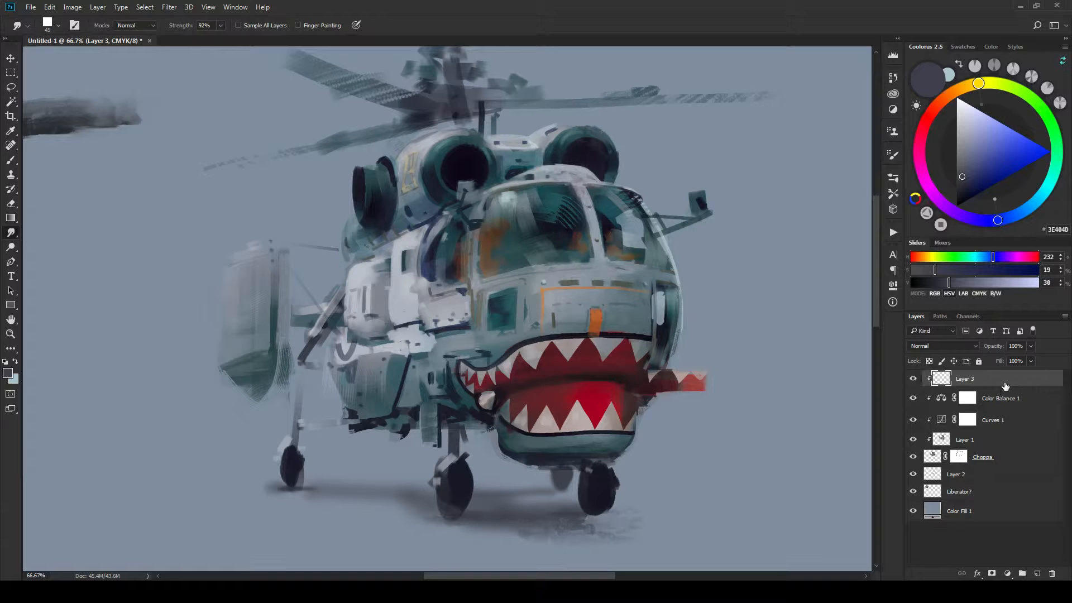
pyautogui.moveTo(555, 446); pyautogui.dragTo(608, 414)
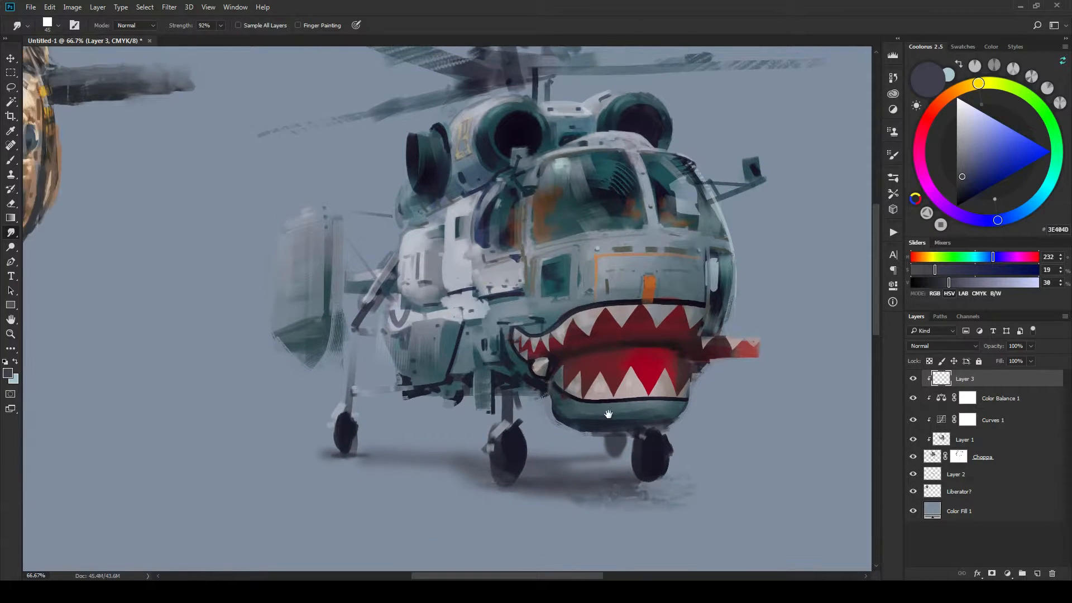
pyautogui.moveTo(541, 402); pyautogui.dragTo(603, 414)
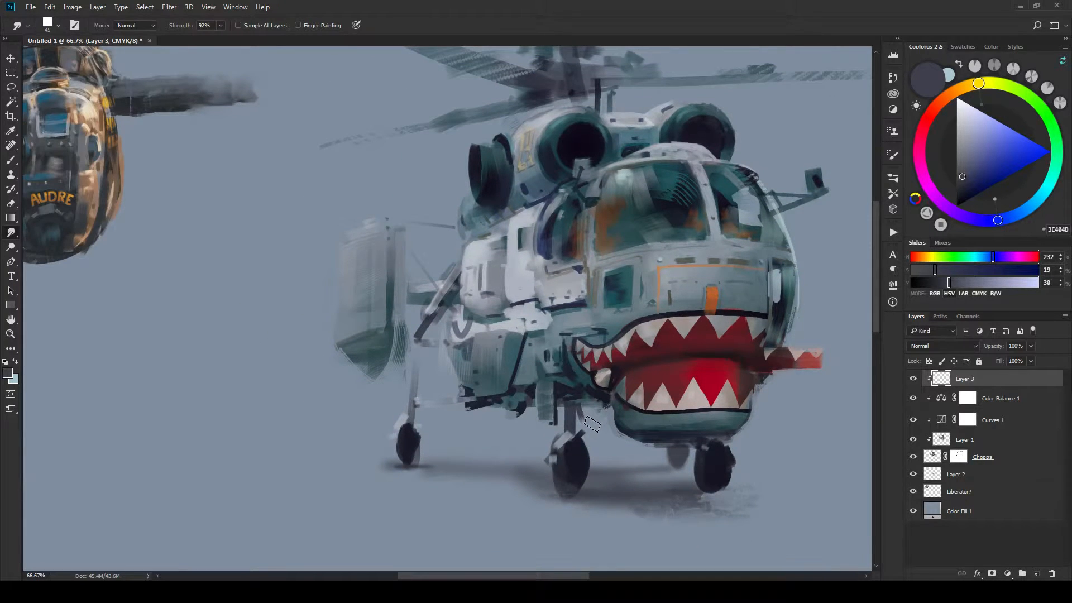
# Brush a soft warm taupe tint (#756859) over the pale rear fuselage panels on the new clipped layer.
pyautogui.press('b')
pyautogui.press(']')
pyautogui.press(']')
pyautogui.press(']')
pyautogui.press(']')
pyautogui.press(']')
pyautogui.press(']')
pyautogui.press(']')
pyautogui.press(']')
pyautogui.press(']')
pyautogui.press(']')
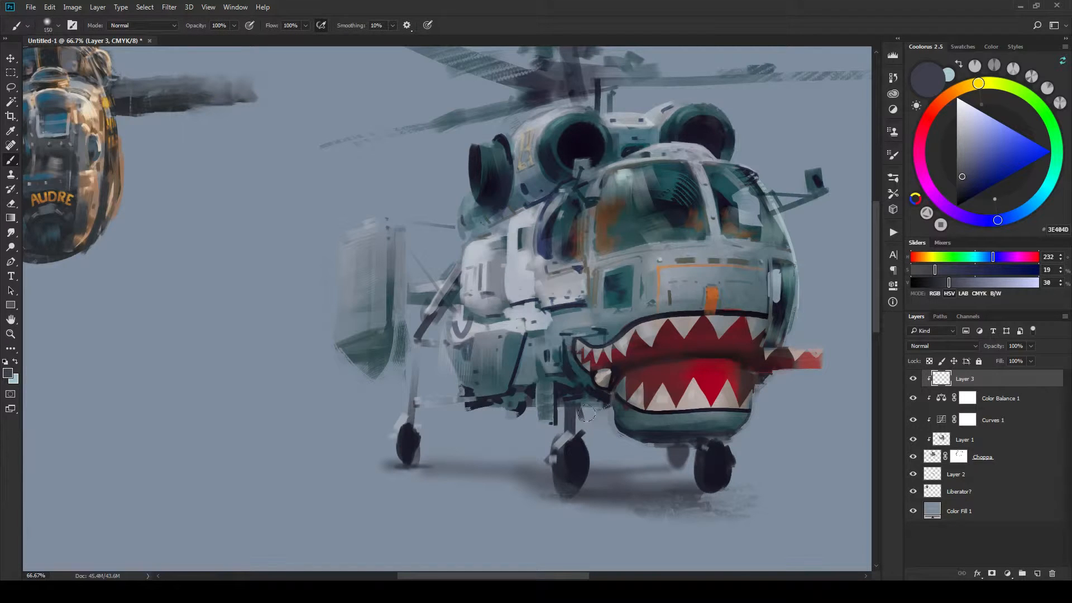
pyautogui.keyDown('alt'); pyautogui.click(492, 299); pyautogui.keyUp('alt')
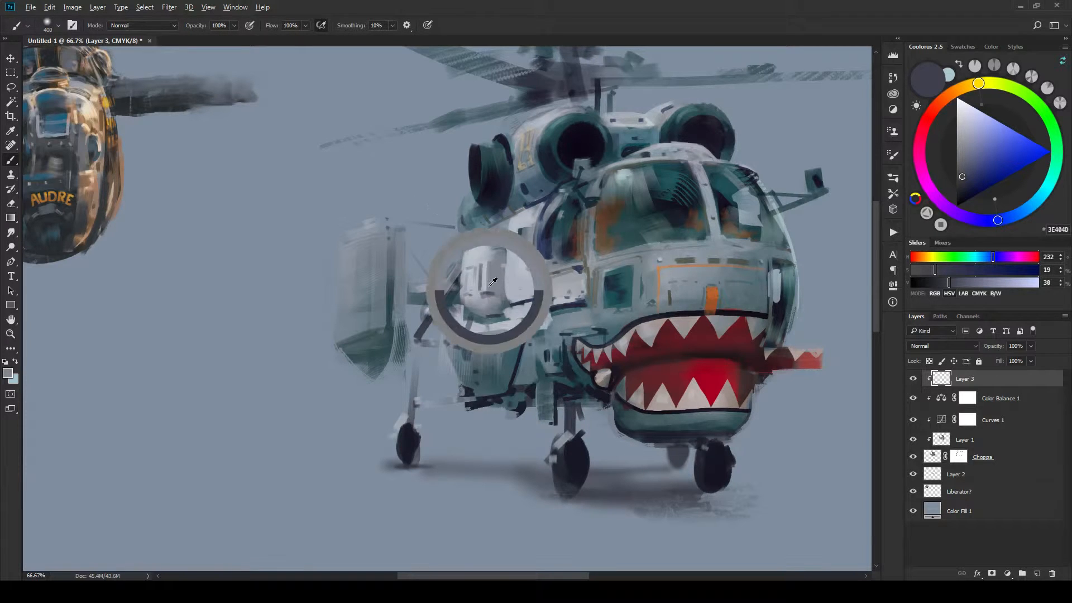
pyautogui.moveTo(972, 84); pyautogui.dragTo(964, 87)
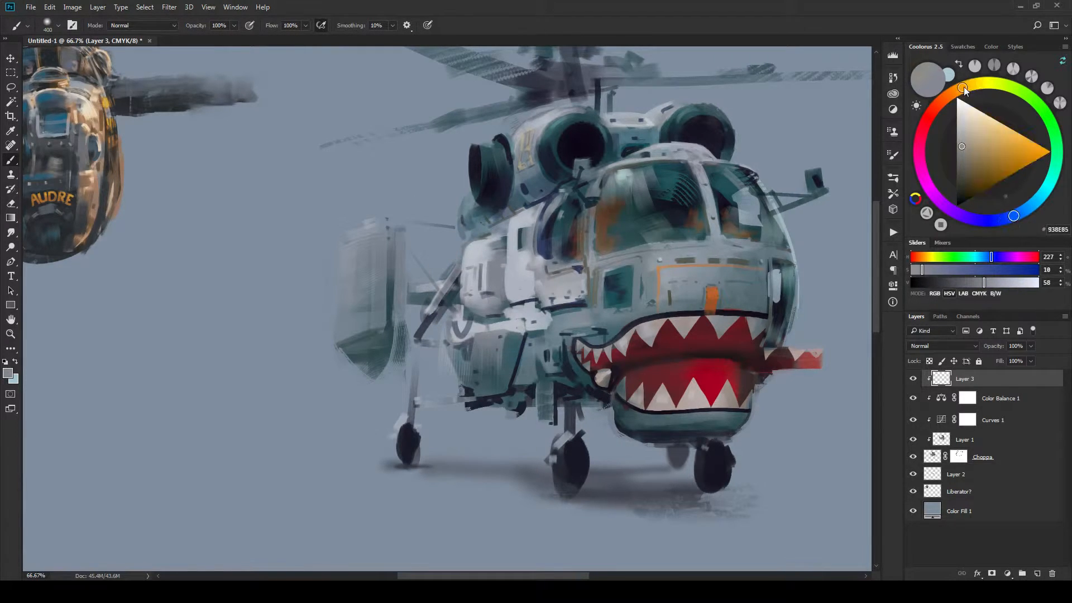
pyautogui.click(967, 163)
pyautogui.press('[')
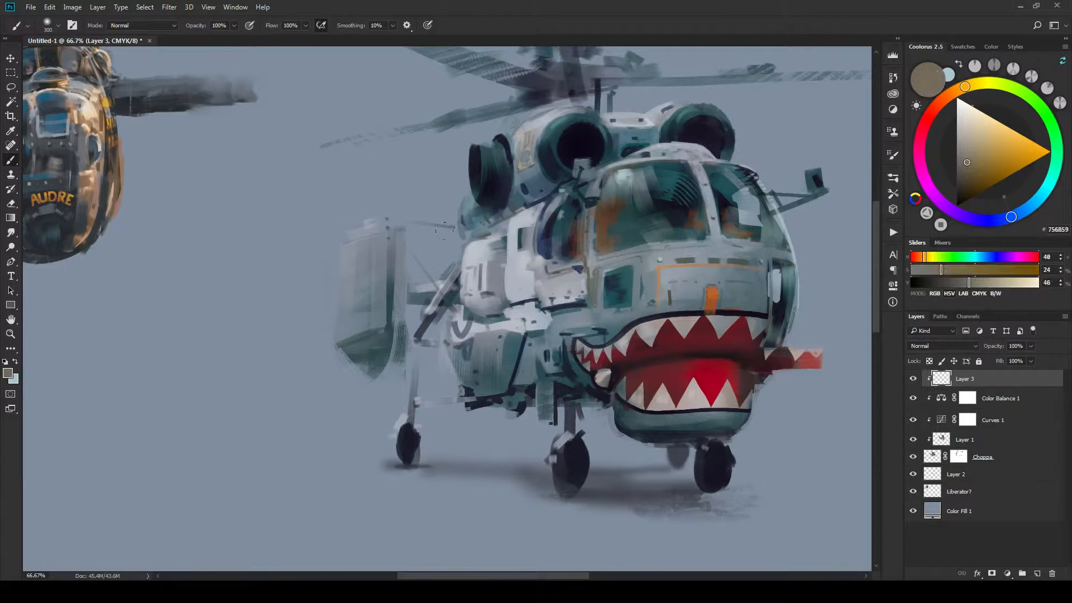
pyautogui.moveTo(453, 255); pyautogui.dragTo(456, 292)
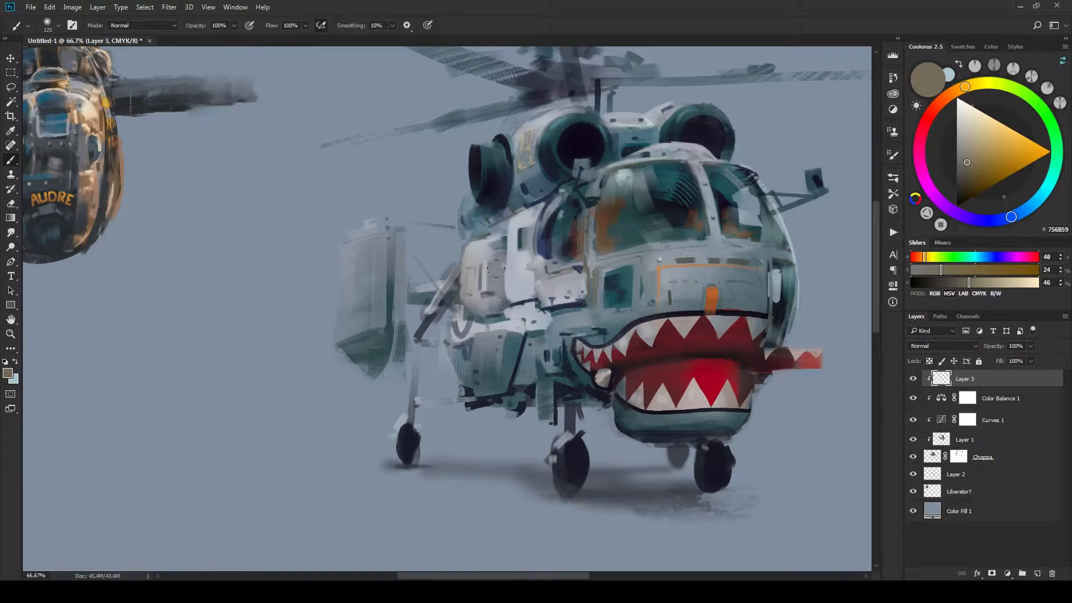
pyautogui.moveTo(496, 269); pyautogui.dragTo(499, 304)
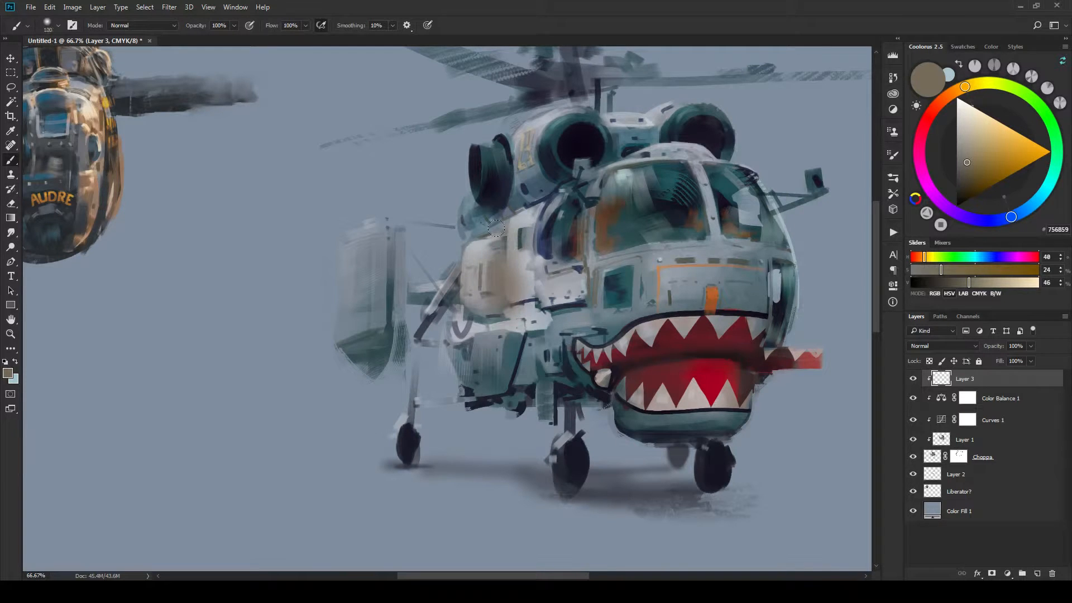
# Extend the taupe tint with a smaller brush along the upper hull below the engine and across the lower rear flank.
pyautogui.press('[')
pyautogui.press('[')
pyautogui.press('[')
pyautogui.press('[')
pyautogui.press('[')
pyautogui.press('[')
pyautogui.moveTo(524, 212); pyautogui.dragTo(511, 220)
pyautogui.press(']')
pyautogui.press(']')
pyautogui.press(']')
pyautogui.press('[')
pyautogui.press('[')
pyautogui.press('[')
pyautogui.press('[')
pyautogui.press(']')
pyautogui.press(']')
pyautogui.press(']')
pyautogui.moveTo(453, 334)
pyautogui.mouseDown()
pyautogui.moveTo(514, 320)
pyautogui.moveTo(497, 323)
pyautogui.mouseUp()
# Tint the large tail fin with the same warm taupe using a bigger soft brush.
pyautogui.press(']')
pyautogui.press(']')
pyautogui.press(']')
pyautogui.press(']')
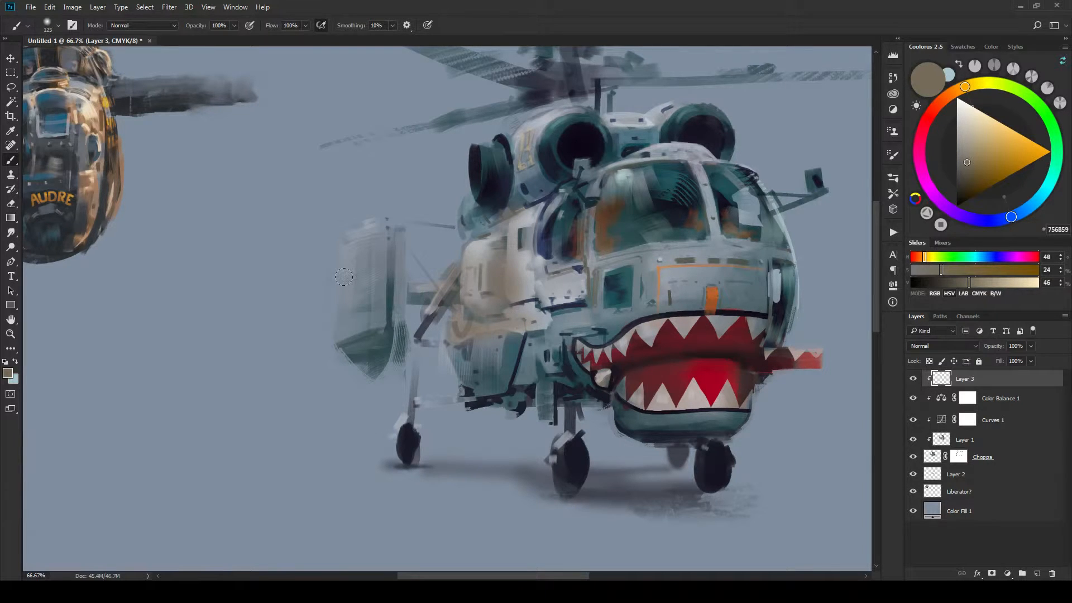
pyautogui.moveTo(351, 305); pyautogui.dragTo(353, 263)
# Shade the hull behind the engine intake and the rear edge of the lower flank with dark brown (#494131).
pyautogui.click(965, 180)
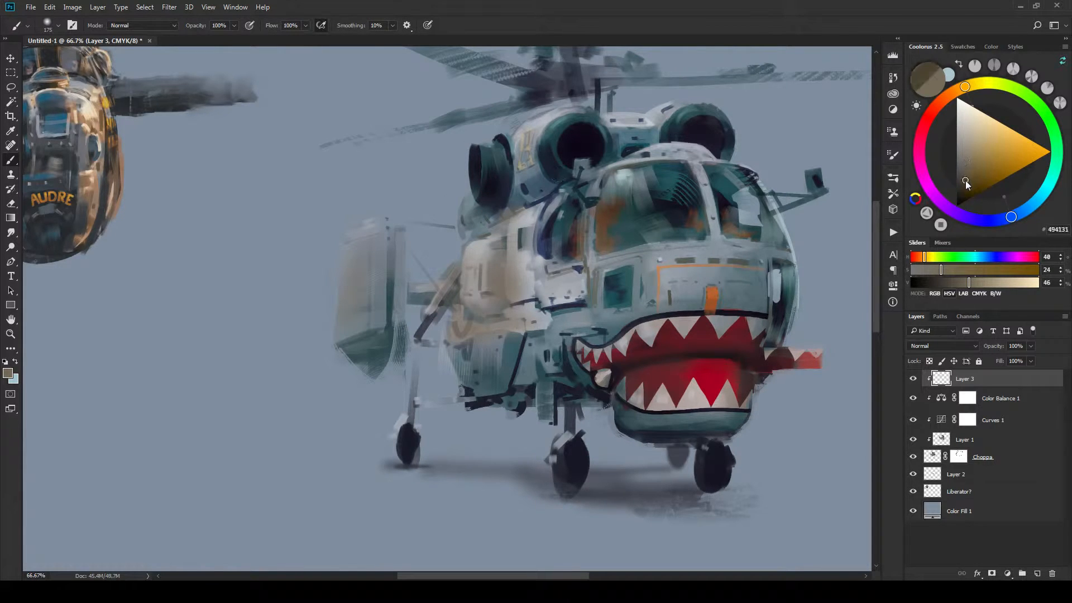
pyautogui.press('[')
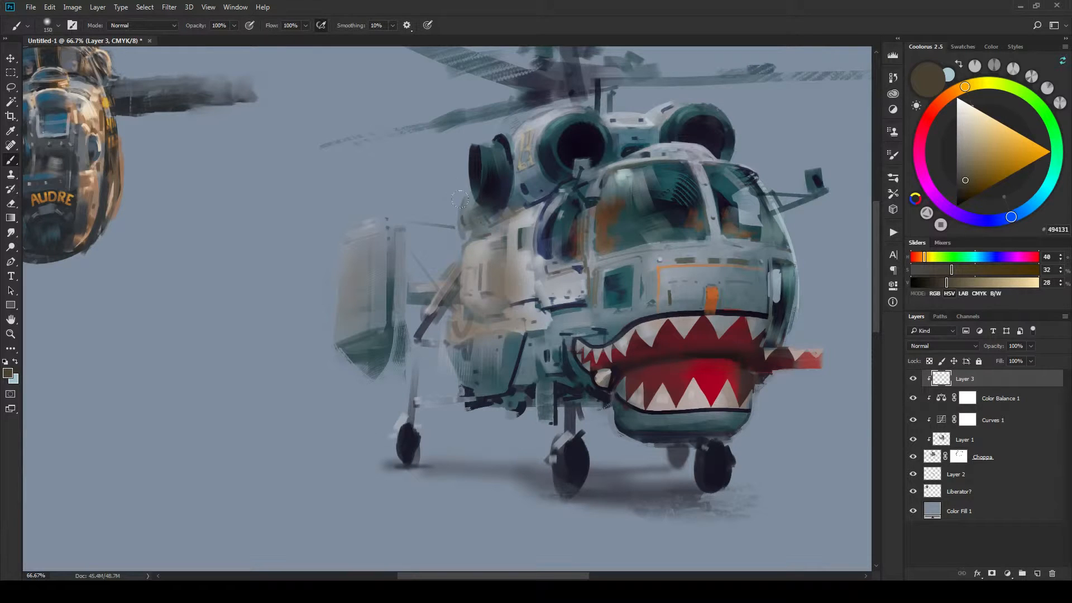
pyautogui.moveTo(460, 209)
pyautogui.mouseDown()
pyautogui.moveTo(500, 202)
pyautogui.moveTo(517, 220)
pyautogui.moveTo(530, 211)
pyautogui.mouseUp()
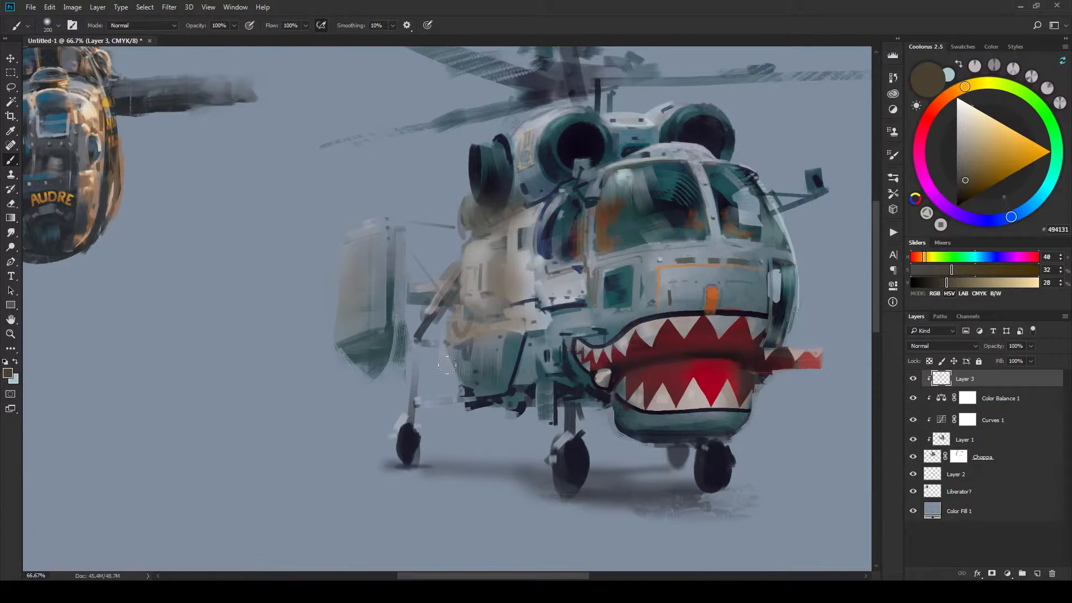
pyautogui.moveTo(447, 365); pyautogui.dragTo(462, 361)
# Darken the fuselage underside with a smaller dark brown brush, from the rear belly to the area behind the shark jaw.
pyautogui.press('[')
pyautogui.press('[')
pyautogui.press('[')
pyautogui.press('[')
pyautogui.press('[')
pyautogui.press('[')
pyautogui.press('[')
pyautogui.press('[')
pyautogui.moveTo(480, 403)
pyautogui.mouseDown()
pyautogui.moveTo(508, 402)
pyautogui.moveTo(487, 401)
pyautogui.mouseUp()
pyautogui.press(']')
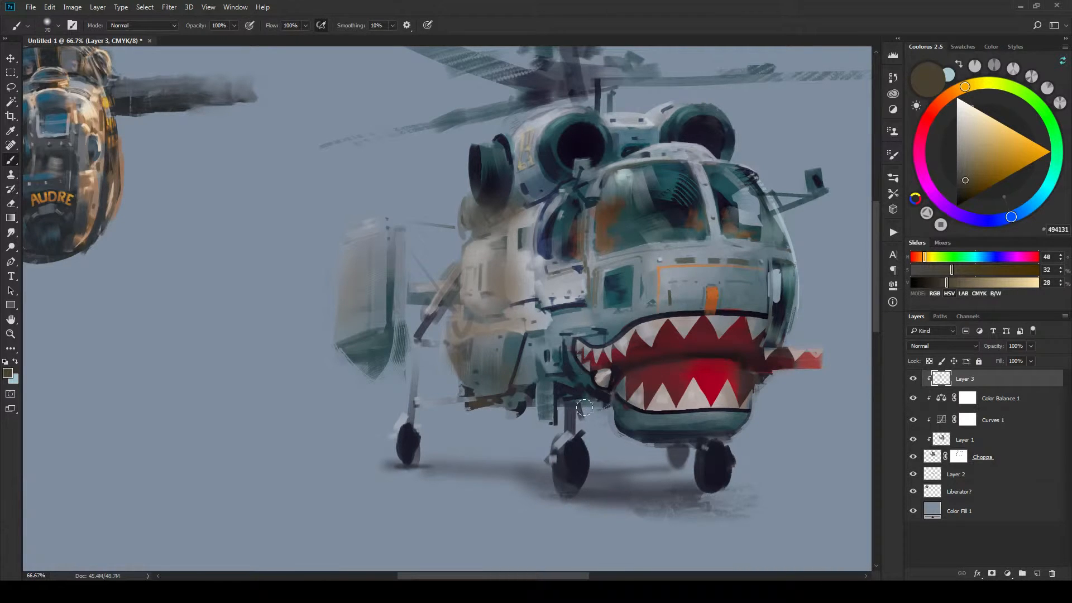
pyautogui.moveTo(577, 399); pyautogui.dragTo(595, 400)
# Add small dark brown shading along the nose's far side edge, behind the white side fitting.
pyautogui.press('[')
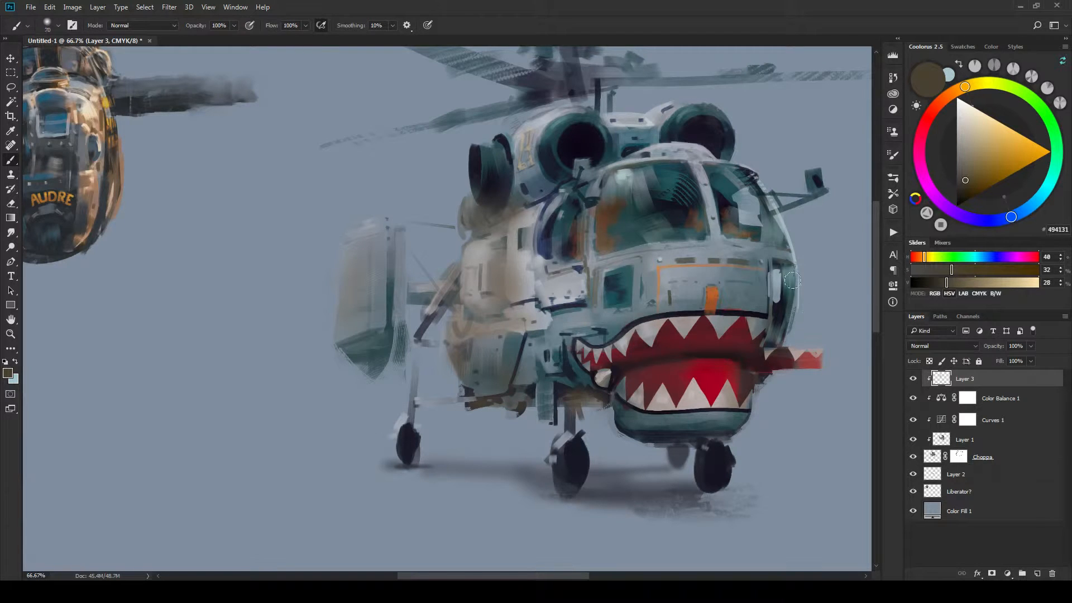
pyautogui.press('[')
pyautogui.press('[')
pyautogui.moveTo(786, 270); pyautogui.dragTo(785, 297)
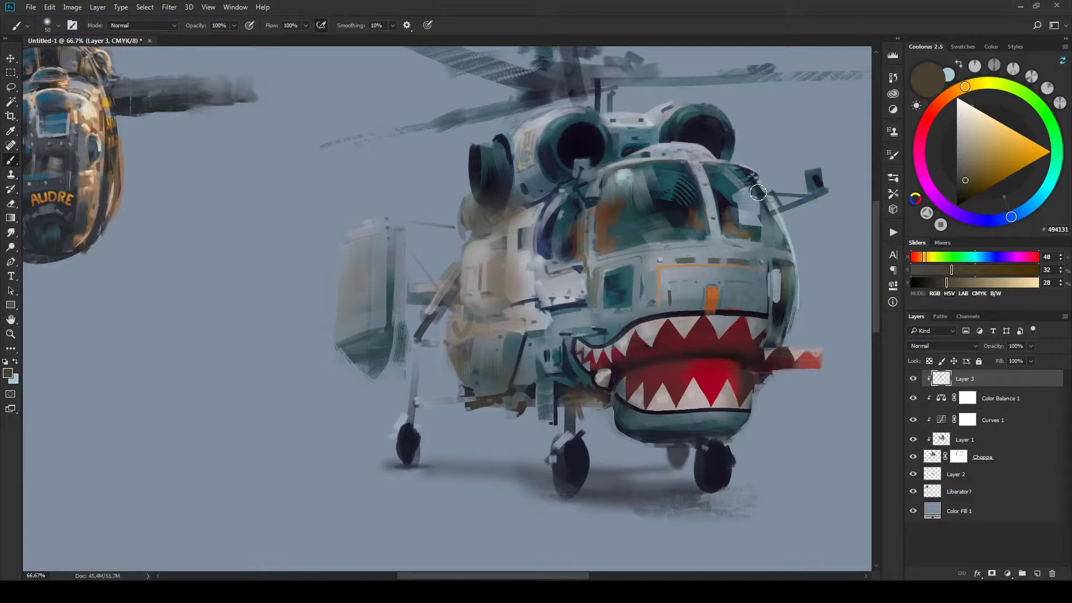
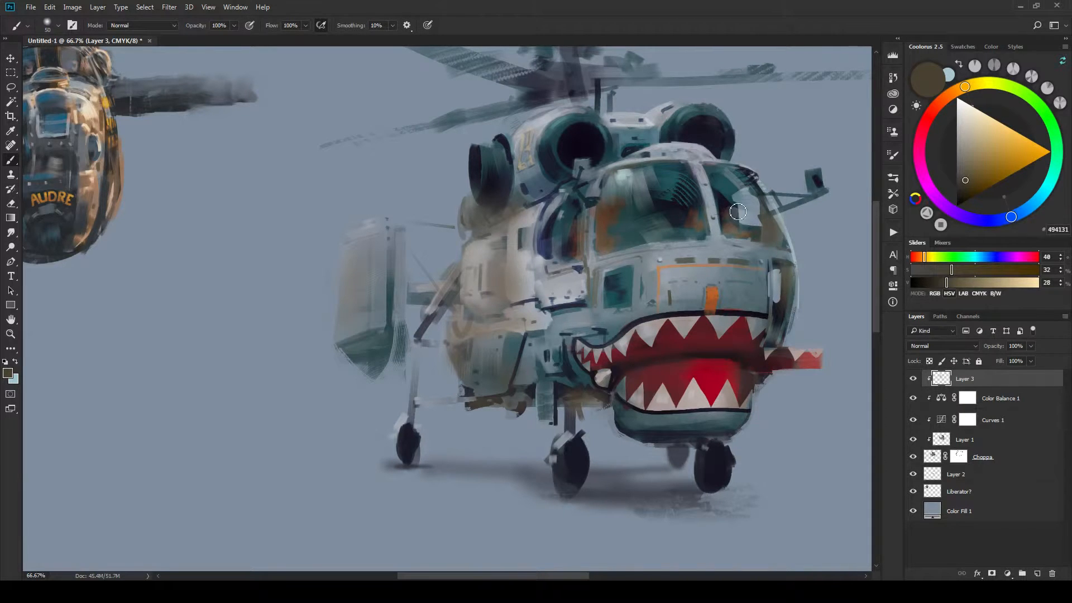
# Paint muted blue-grey (#596F79) reflections over the far windshield pane and its lower frame.
pyautogui.press(']')
pyautogui.press(']')
pyautogui.keyDown('alt'); pyautogui.click(818, 191); pyautogui.keyUp('alt')
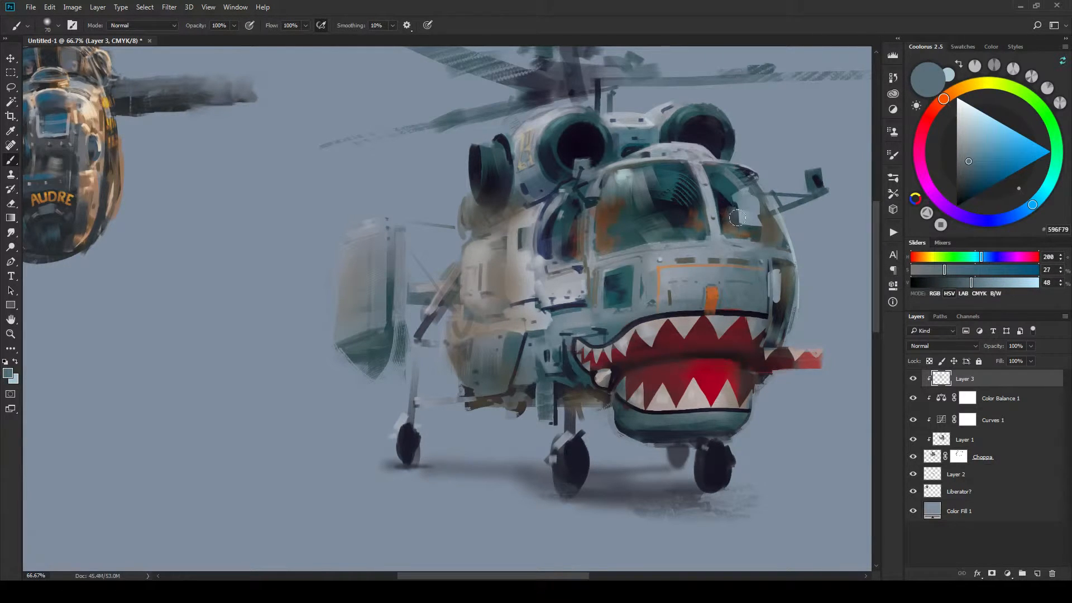
pyautogui.moveTo(737, 217)
pyautogui.mouseDown()
pyautogui.moveTo(765, 219)
pyautogui.moveTo(751, 177)
pyautogui.moveTo(748, 193)
pyautogui.mouseUp()
pyautogui.press('[')
pyautogui.press('[')
pyautogui.press('[')
pyautogui.press('[')
pyautogui.press('[')
pyautogui.press(']')
pyautogui.press(']')
pyautogui.moveTo(769, 232)
pyautogui.mouseDown()
pyautogui.moveTo(766, 222)
pyautogui.moveTo(765, 232)
pyautogui.mouseUp()
pyautogui.press(']')
# Cover the purple-blue rim of the cockpit side window with sampled dark teal-blue (#2F4550).
pyautogui.keyDown('alt'); pyautogui.click(570, 230); pyautogui.keyUp('alt')
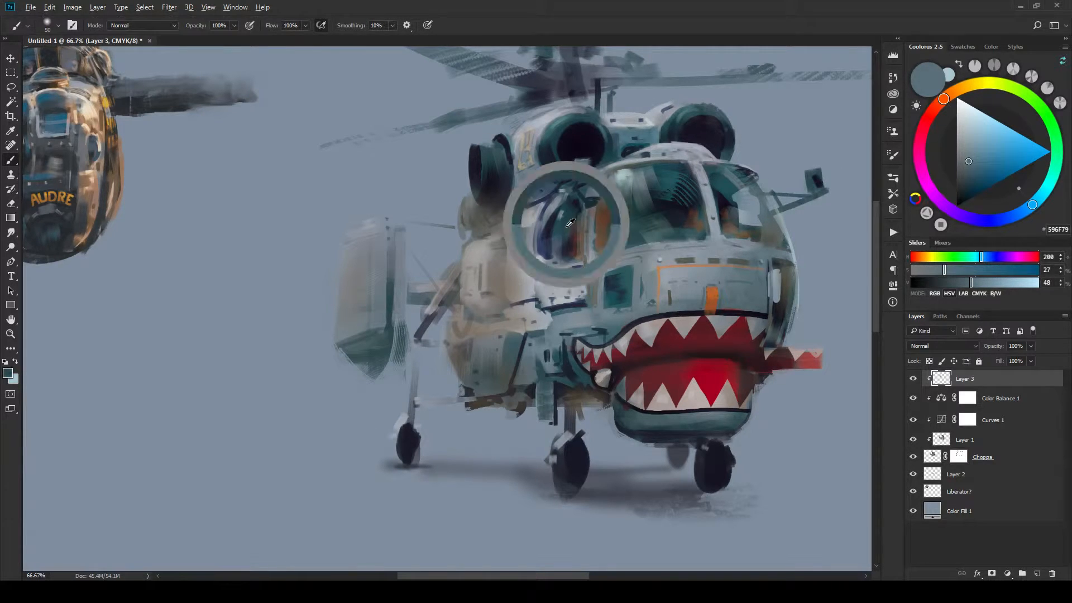
pyautogui.press(']')
pyautogui.press(']')
pyautogui.press(']')
pyautogui.press(']')
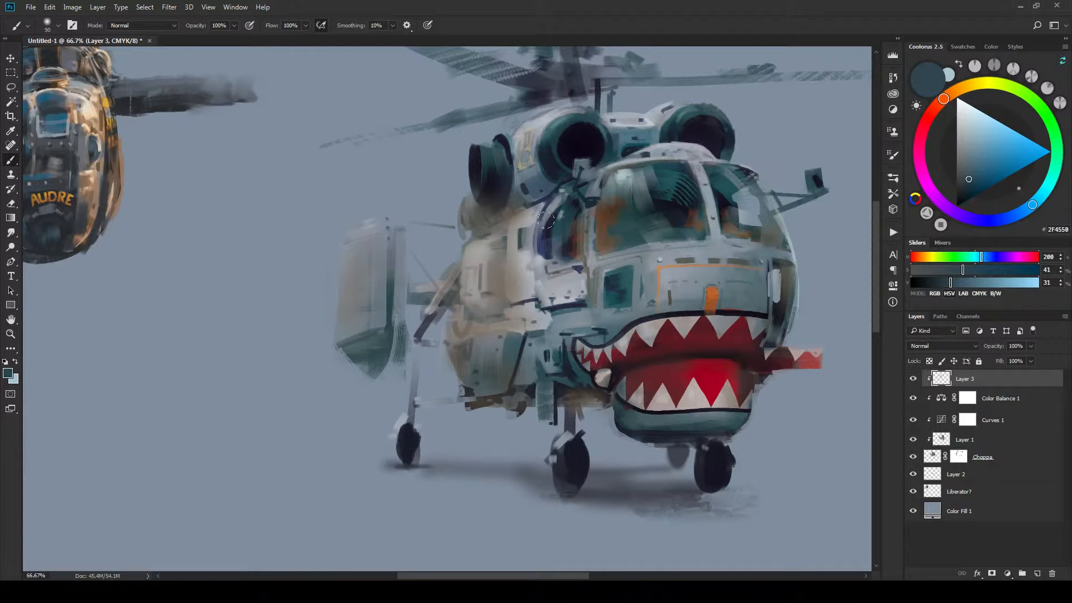
pyautogui.moveTo(547, 216); pyautogui.dragTo(543, 249)
pyautogui.moveTo(555, 198); pyautogui.dragTo(542, 250)
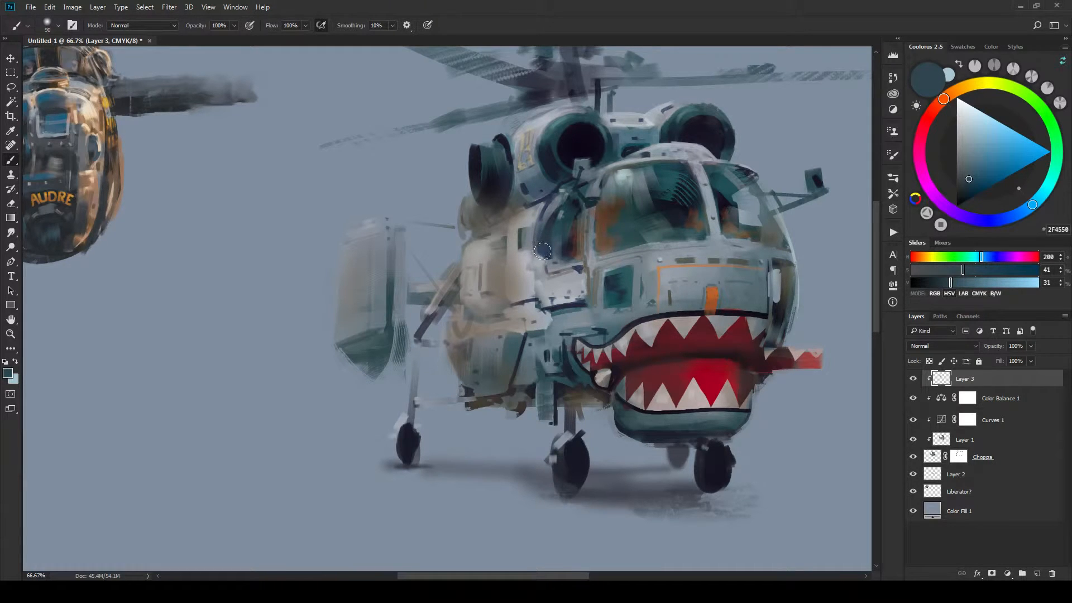
# Clean up the fuselage edge beside the side window using sampled warm grey (#7A7773) and a smaller brush.
pyautogui.press('[')
pyautogui.press('[')
pyautogui.press('[')
pyautogui.keyDown('alt'); pyautogui.click(504, 256); pyautogui.keyUp('alt')
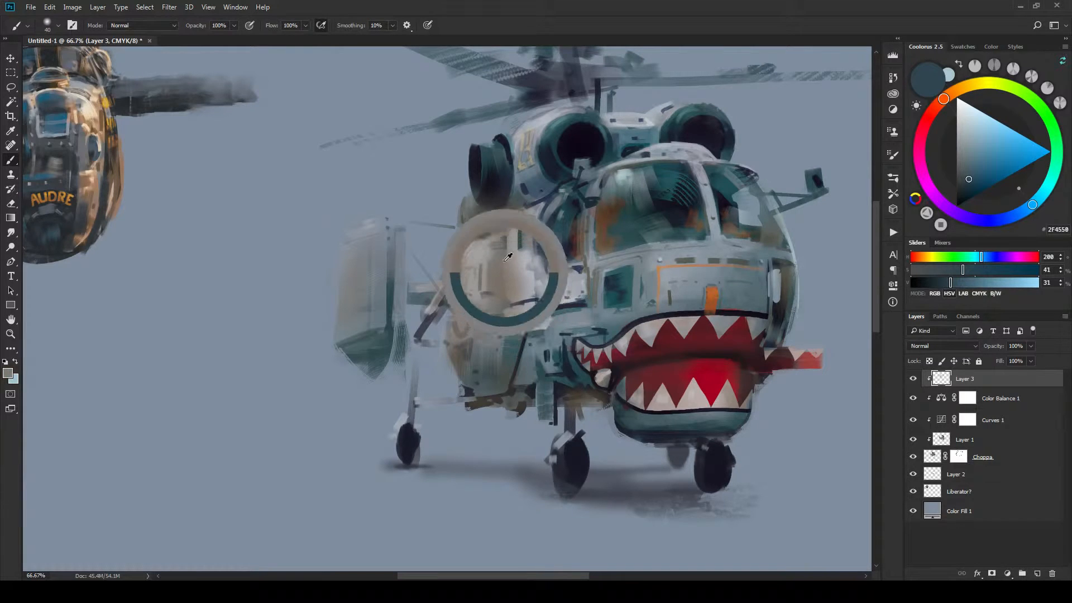
pyautogui.press('[')
pyautogui.press('[')
pyautogui.press('[')
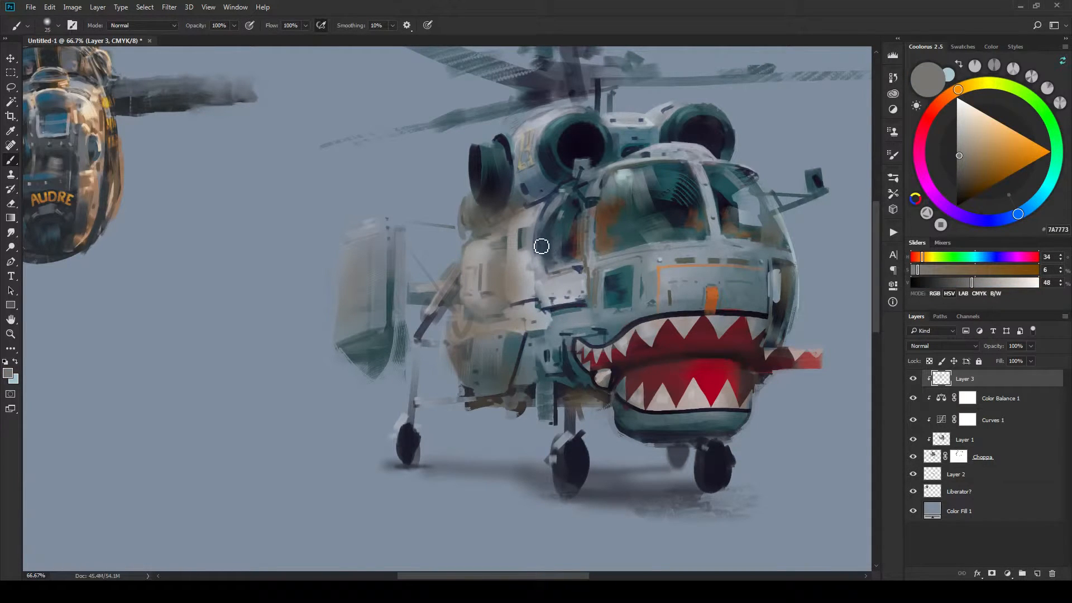
pyautogui.press('[')
pyautogui.press('[')
# Sharpen the side window's rear contour with fine strokes of sampled dark navy and warm grey.
pyautogui.keyDown('alt'); pyautogui.click(563, 215); pyautogui.keyUp('alt')
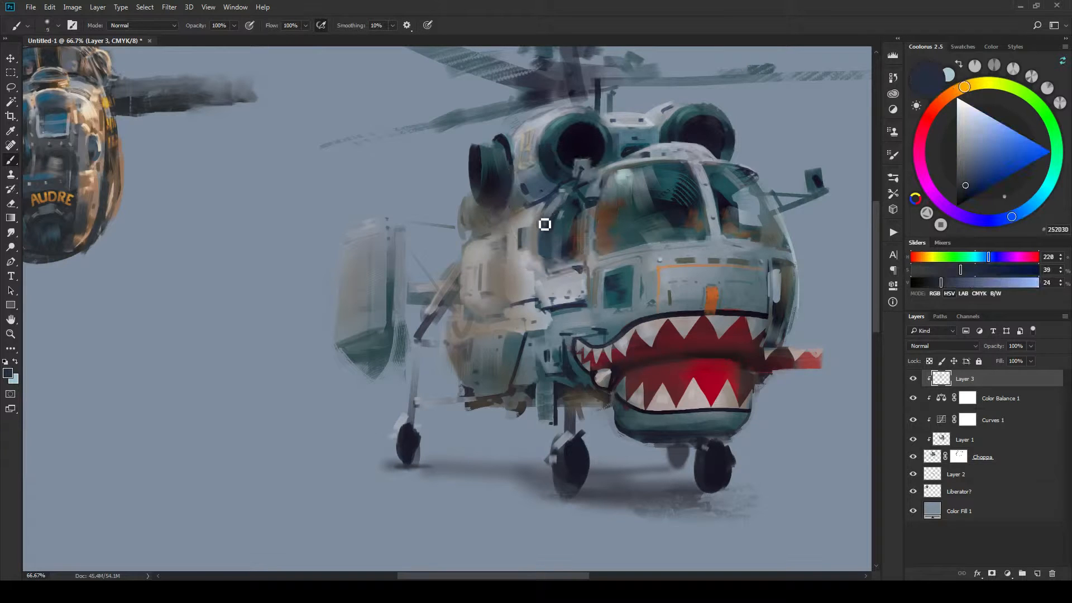
pyautogui.press('[')
pyautogui.press('[')
pyautogui.keyDown('alt'); pyautogui.click(540, 231); pyautogui.keyUp('alt')
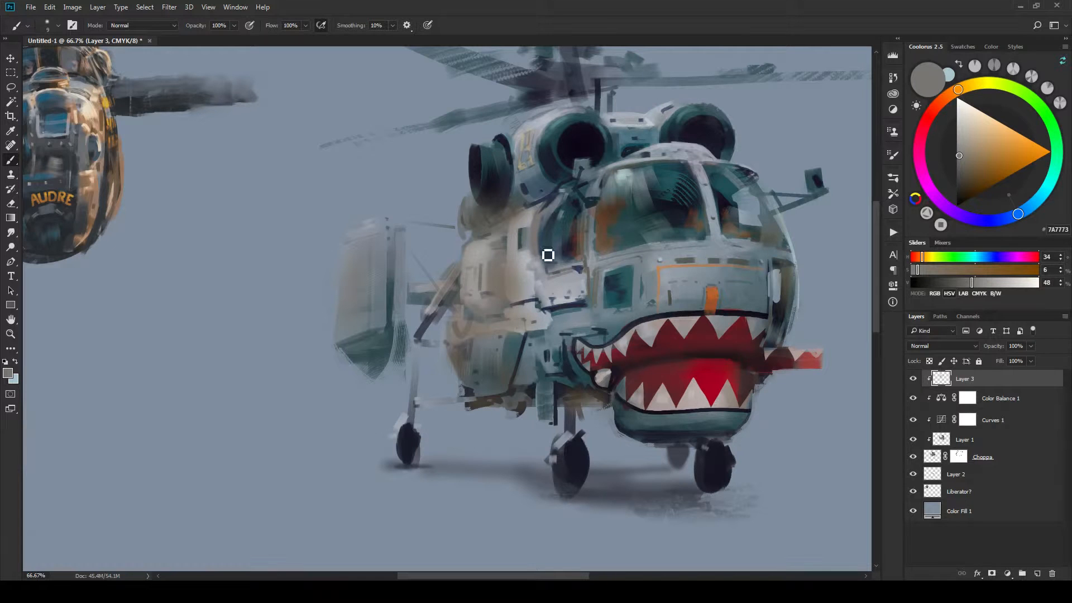
# Rework the side window's glass with sampled slate blue (#304052), varying the brush size.
pyautogui.keyDown('alt'); pyautogui.click(545, 239); pyautogui.keyUp('alt')
pyautogui.press(']')
pyautogui.press(']')
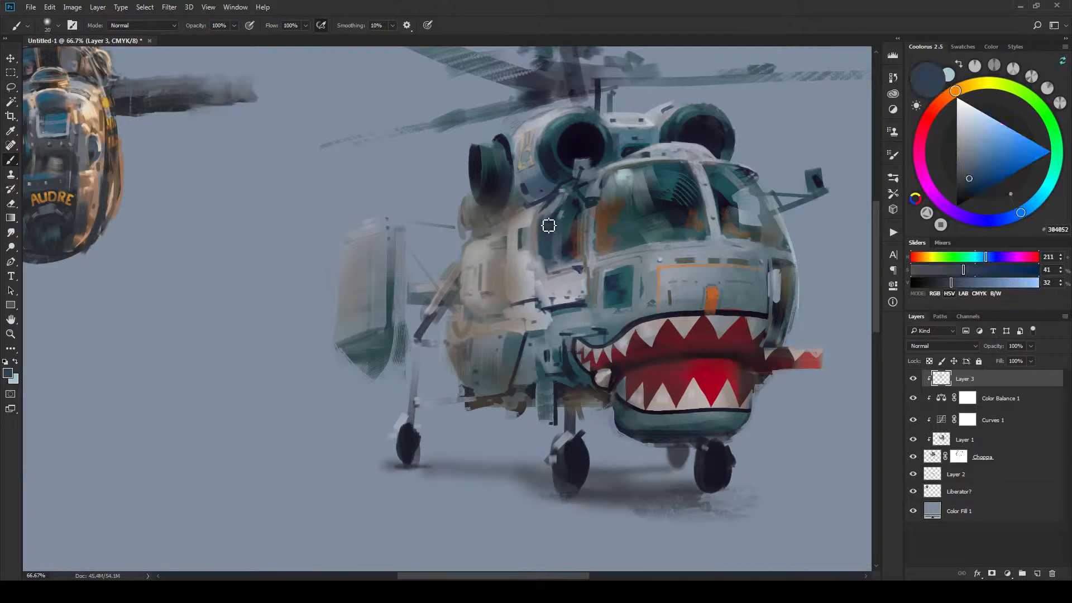
pyautogui.press(']')
pyautogui.press(']')
pyautogui.press(']')
pyautogui.press(']')
pyautogui.press('[')
pyautogui.press('[')
pyautogui.press('[')
pyautogui.press('[')
# Define the side window's lower edge with a small brush in sampled near-black navy.
pyautogui.keyDown('alt'); pyautogui.click(570, 247); pyautogui.keyUp('alt')
pyautogui.press('[')
pyautogui.press('[')
pyautogui.moveTo(553, 265); pyautogui.dragTo(575, 262)
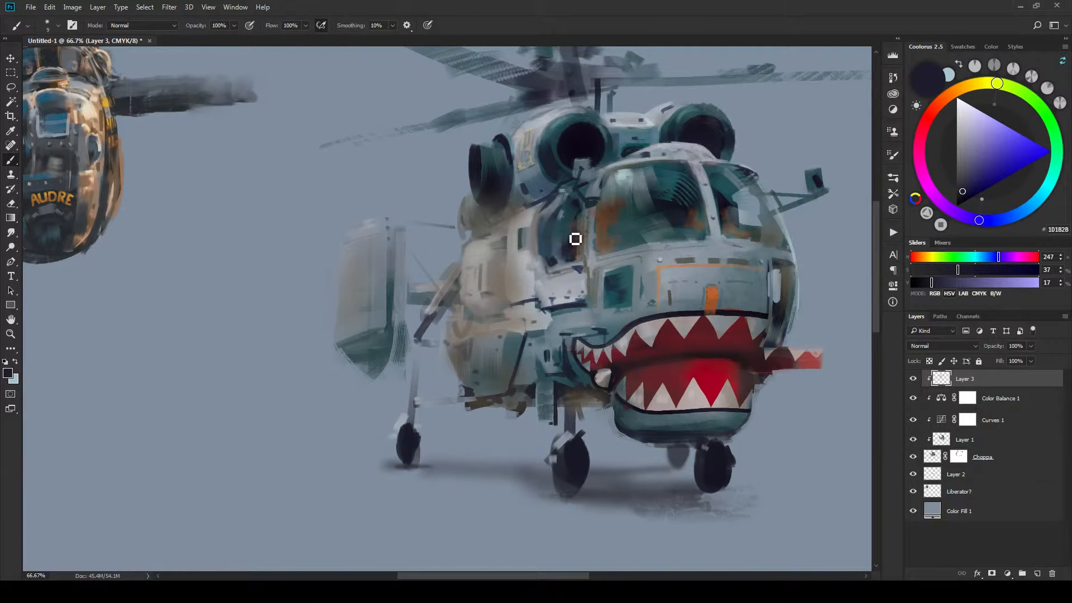
# Paint a dark, slightly curved vertical bar down the near side of the front windshield glass.
pyautogui.press('[')
pyautogui.press(']')
pyautogui.press(']')
pyautogui.press(']')
pyautogui.moveTo(609, 182); pyautogui.dragTo(618, 246)
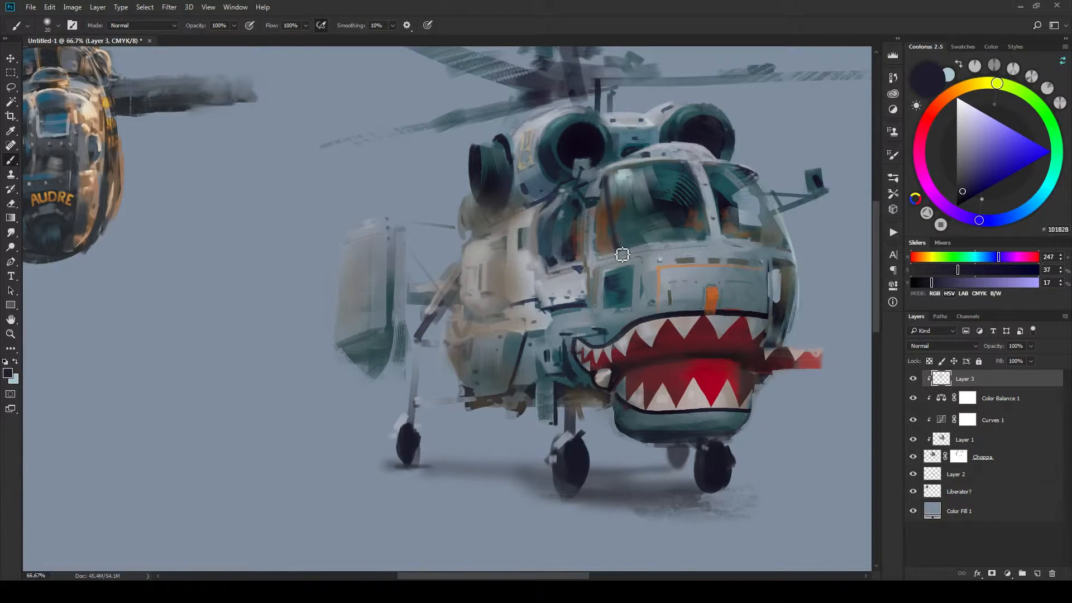
# Examine the helicopter at full-canvas scale and in close-up around the cockpit and side window.
pyautogui.hotkey('ctrl', '-')
pyautogui.hotkey('ctrl', '-')
pyautogui.hotkey('ctrl', '-')
pyautogui.hotkey('ctrl', '-')
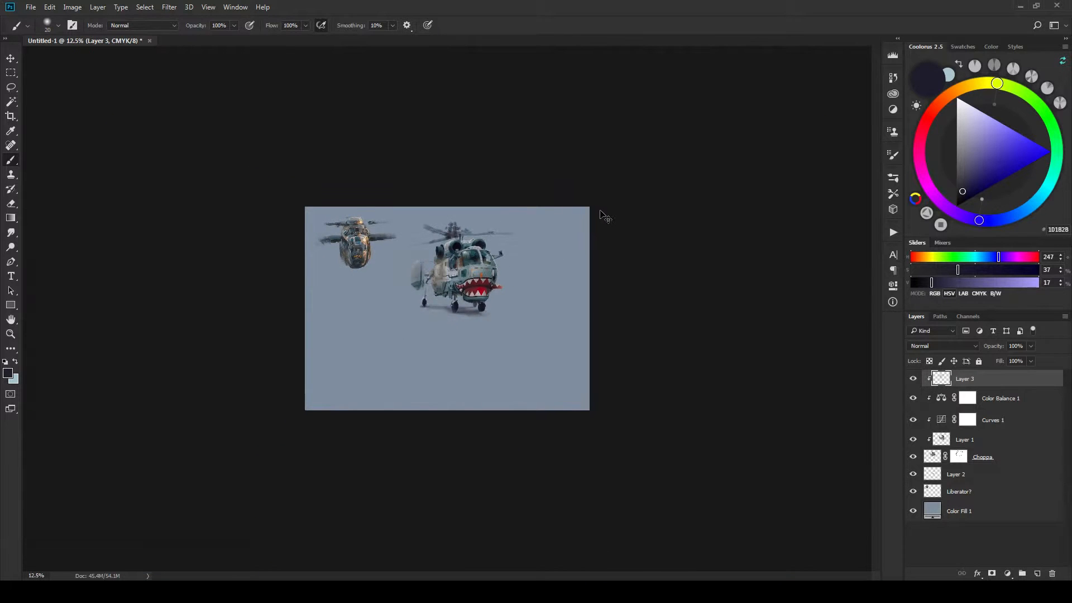
pyautogui.hotkey('ctrl', '+')
pyautogui.hotkey('ctrl', '+')
pyautogui.hotkey('ctrl', '+')
pyautogui.hotkey('ctrl', '+')
pyautogui.hotkey('ctrl', '+')
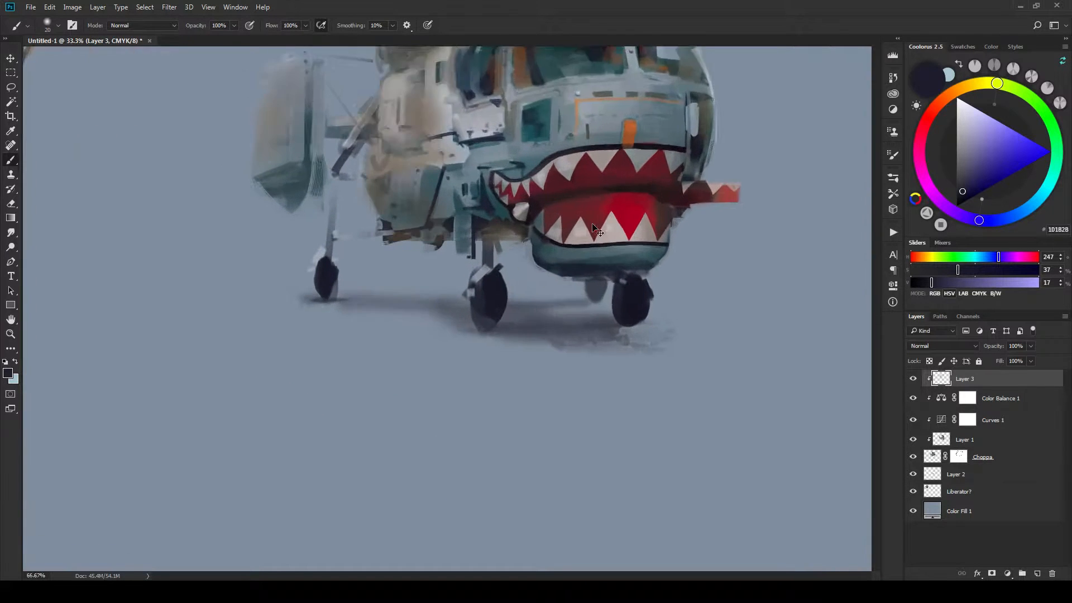
pyautogui.moveTo(566, 220); pyautogui.dragTo(516, 319)
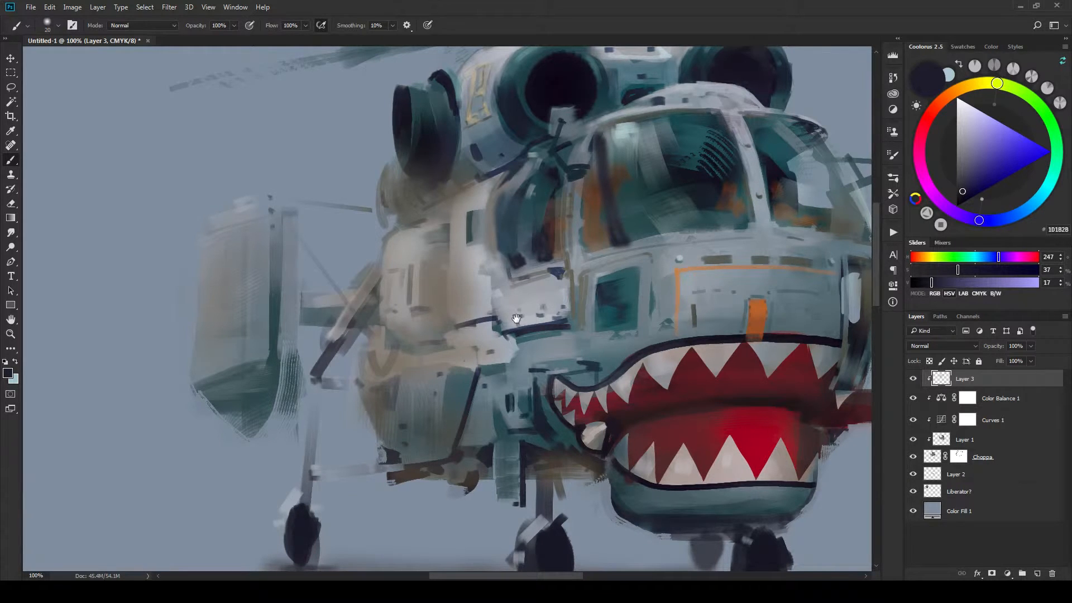
pyautogui.moveTo(517, 318); pyautogui.dragTo(510, 314)
# Paint a pale lavender-white highlight (#CECAD4) along the upper curve of the side window's frame.
pyautogui.keyDown('alt'); pyautogui.click(670, 356); pyautogui.keyUp('alt')
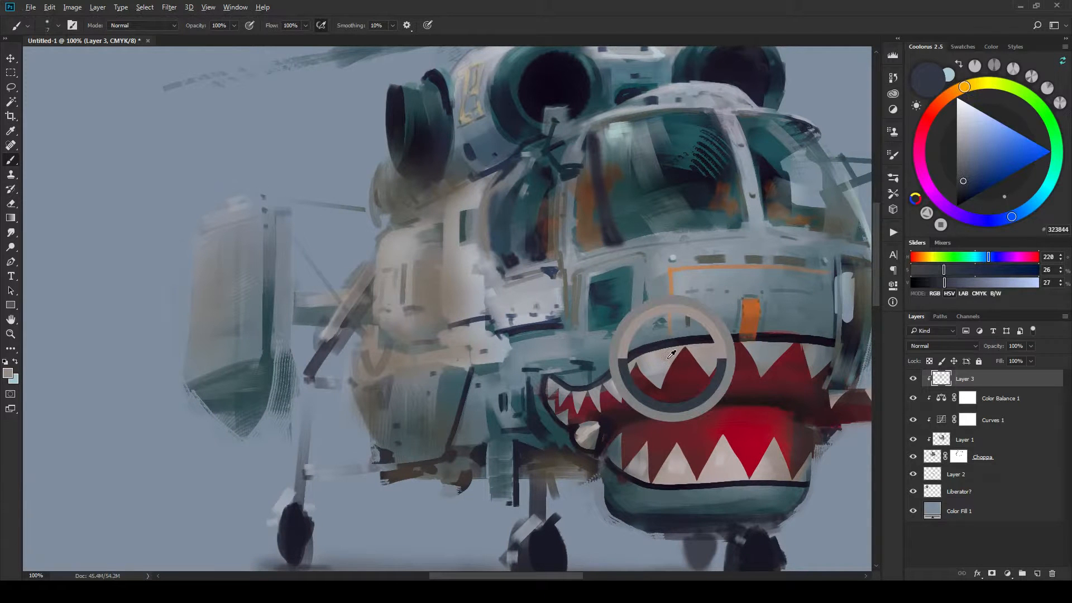
pyautogui.moveTo(960, 120); pyautogui.dragTo(958, 114)
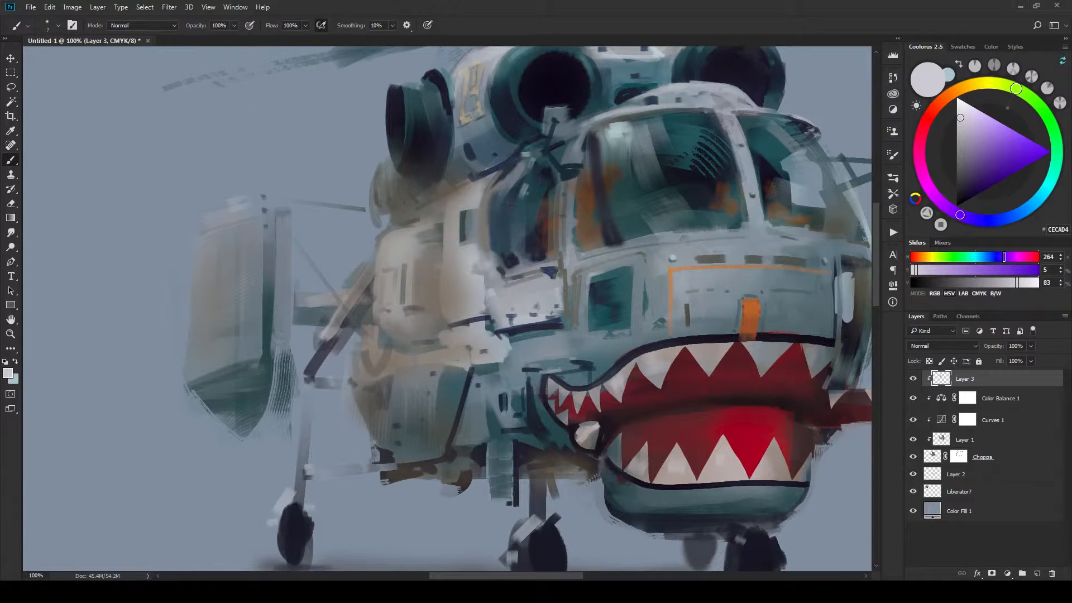
pyautogui.moveTo(499, 185); pyautogui.dragTo(522, 161)
pyautogui.moveTo(493, 190)
pyautogui.mouseDown()
pyautogui.moveTo(528, 159)
pyautogui.moveTo(505, 179)
pyautogui.mouseUp()
# Continue the pale highlight as a thin frame line down the rear edge of the side window.
pyautogui.press('.')
pyautogui.press('[')
pyautogui.press('[')
pyautogui.press('[')
pyautogui.press('[')
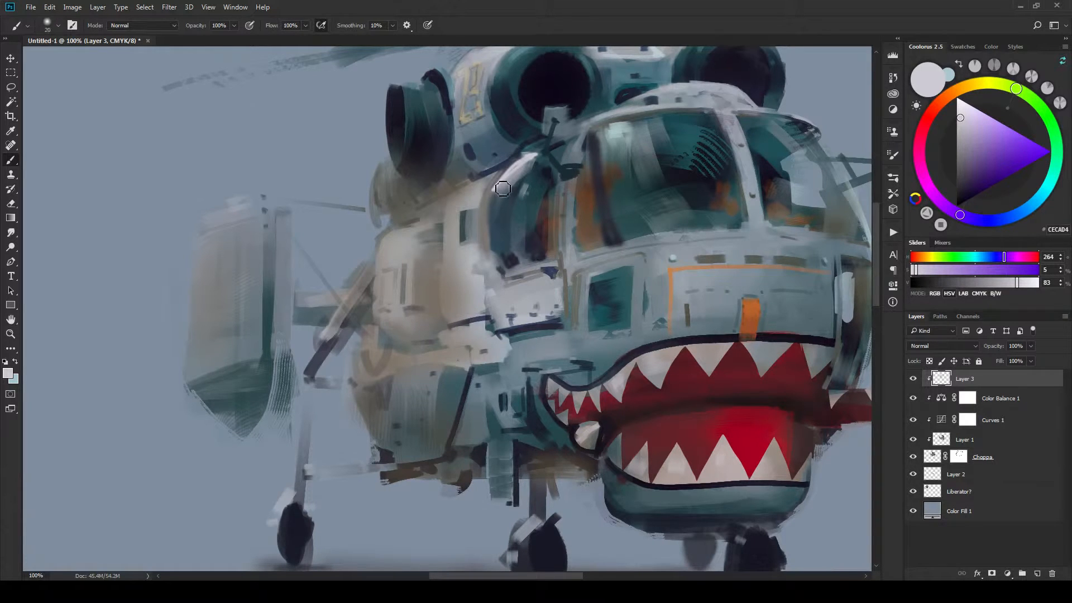
pyautogui.press('[')
pyautogui.press('[')
pyautogui.press('[')
pyautogui.press('[')
pyautogui.press('[')
pyautogui.press('[')
pyautogui.moveTo(492, 196); pyautogui.dragTo(492, 240)
pyautogui.press(']')
pyautogui.press(']')
pyautogui.moveTo(496, 195)
pyautogui.mouseDown()
pyautogui.moveTo(517, 170)
pyautogui.moveTo(494, 197)
pyautogui.moveTo(499, 188)
pyautogui.mouseUp()
pyautogui.moveTo(499, 187); pyautogui.dragTo(478, 248)
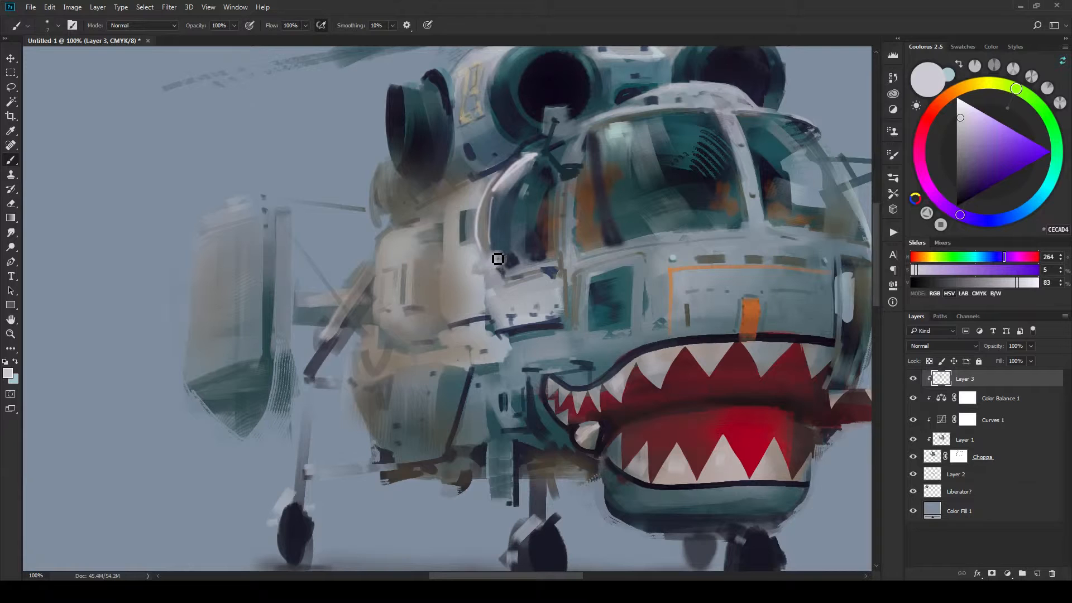
# Paint a dark blue-grey (#314353) line along the side window's lower rear edge and redefine the frame beside it in pale lavender-white (#CECAD4).
pyautogui.keyDown('alt'); pyautogui.click(501, 239); pyautogui.keyUp('alt')
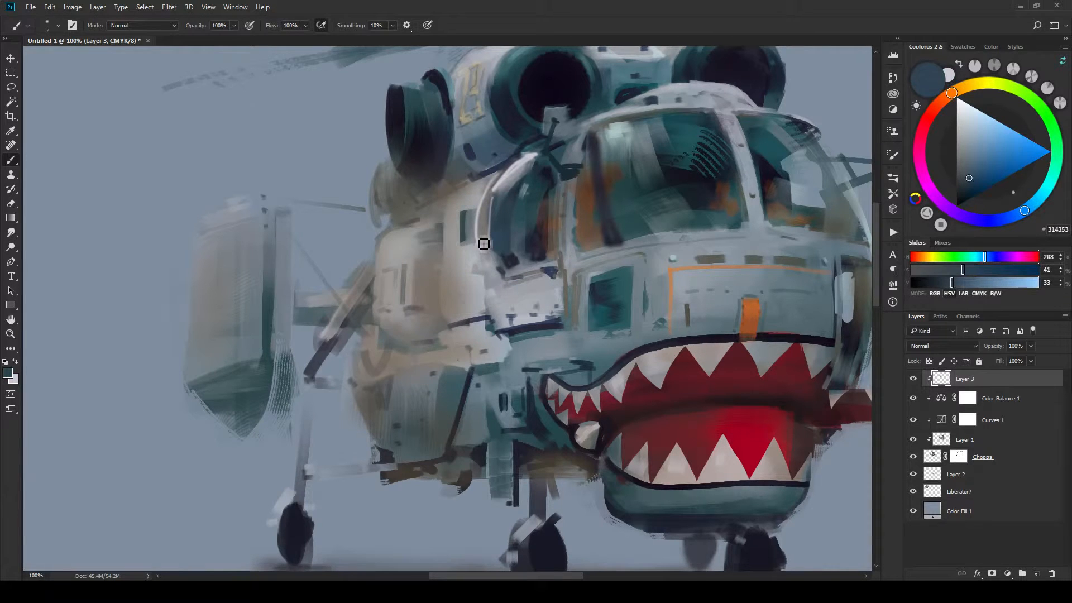
pyautogui.moveTo(483, 244)
pyautogui.mouseDown()
pyautogui.moveTo(490, 254)
pyautogui.moveTo(486, 232)
pyautogui.moveTo(507, 269)
pyautogui.moveTo(497, 266)
pyautogui.mouseUp()
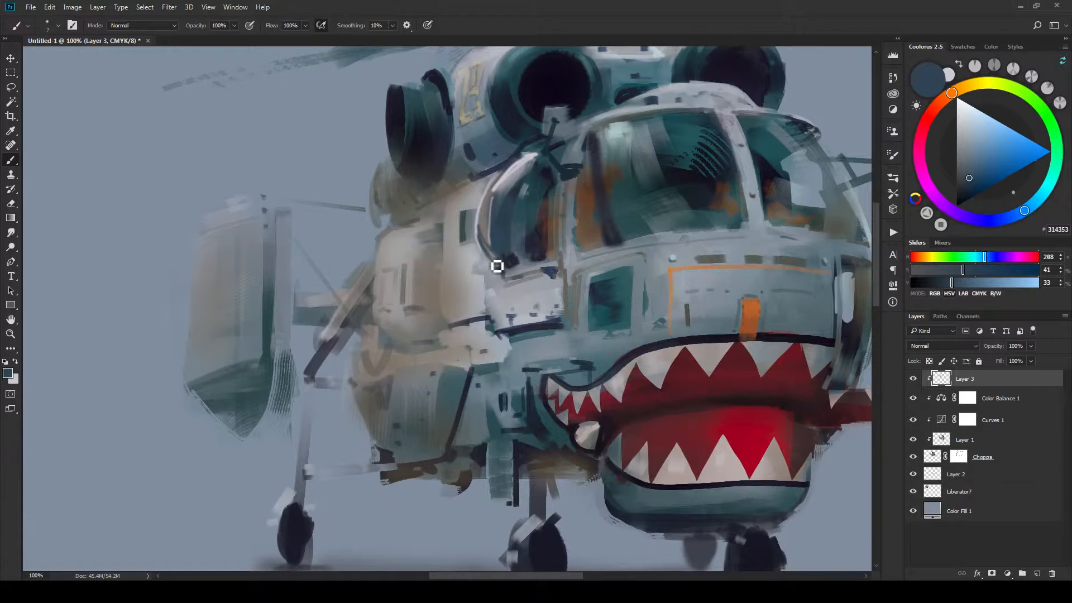
pyautogui.keyDown('alt'); pyautogui.click(493, 266); pyautogui.keyUp('alt')
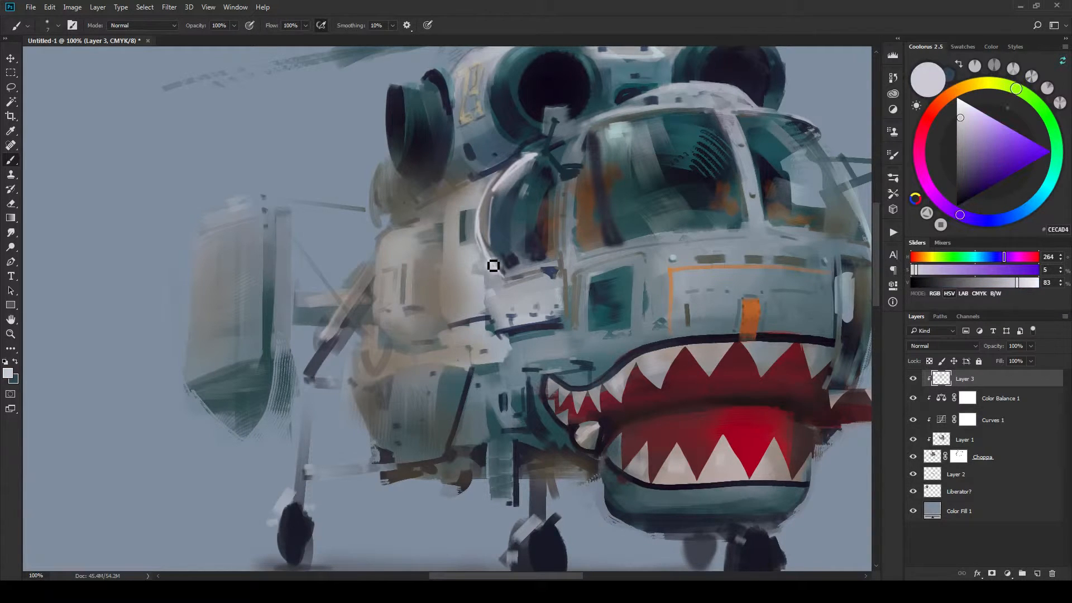
pyautogui.moveTo(494, 266); pyautogui.dragTo(492, 157)
pyautogui.moveTo(603, 178); pyautogui.dragTo(447, 217)
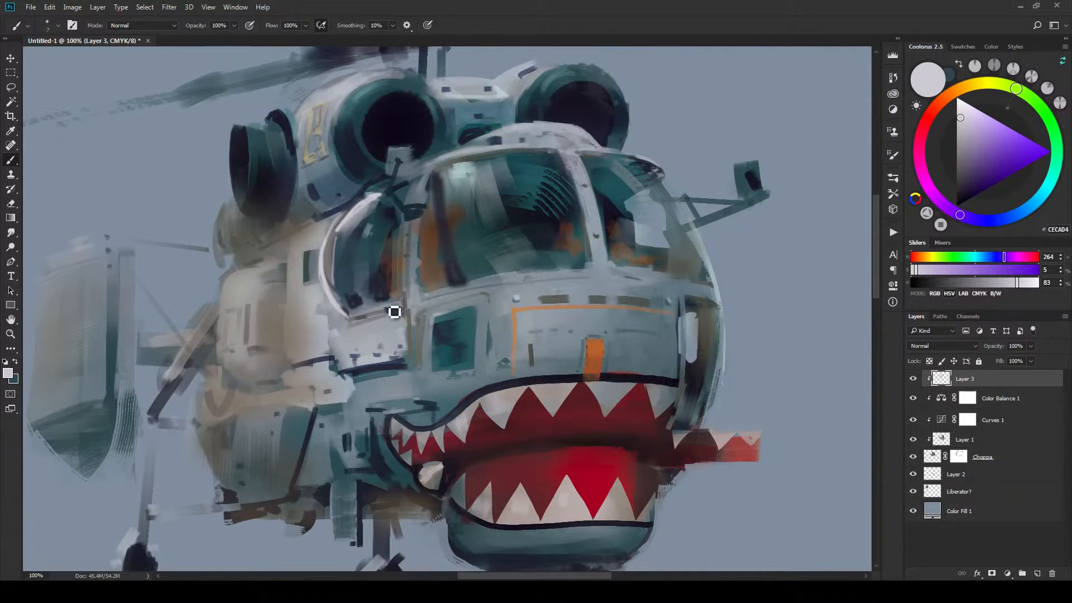
pyautogui.moveTo(337, 297); pyautogui.dragTo(358, 316)
# Shade the rear curve of the side window's frame with a muted slate grey (#545E67) using a slightly larger brush.
pyautogui.keyDown('alt'); pyautogui.click(359, 317); pyautogui.keyUp('alt')
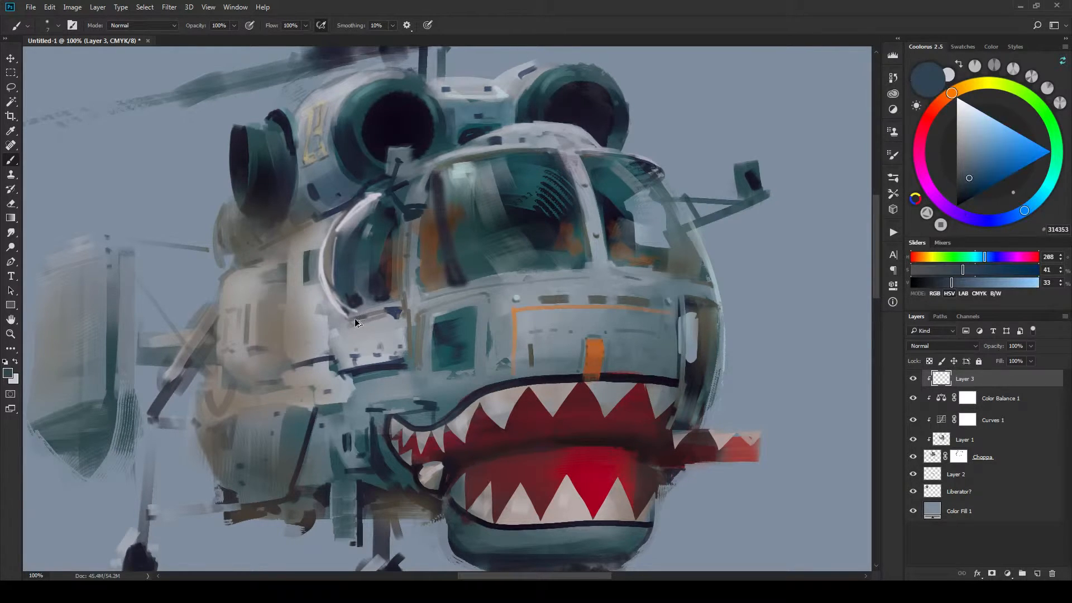
pyautogui.click(367, 329)
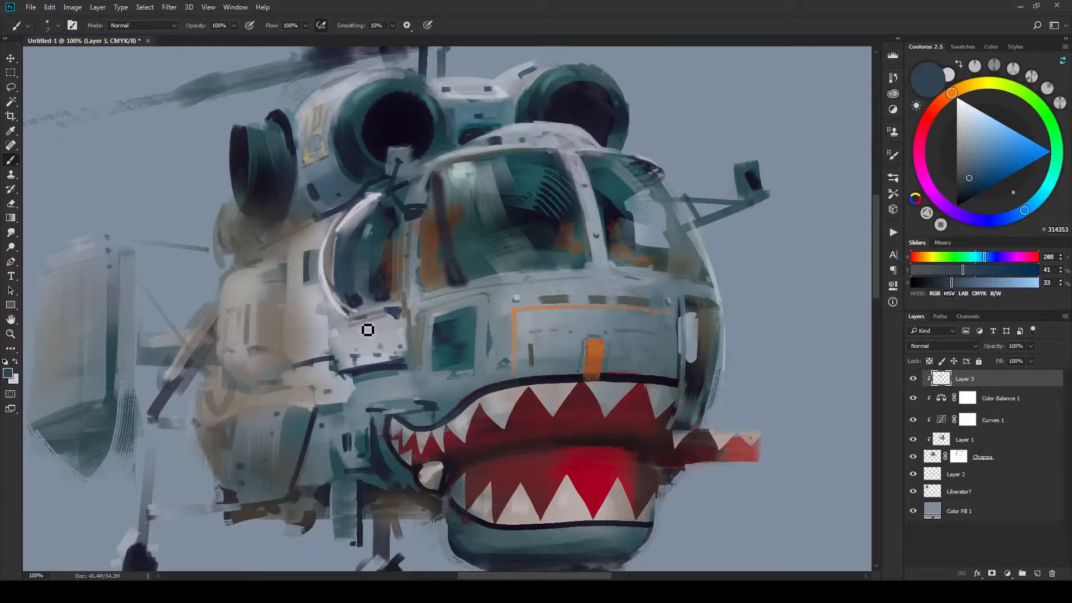
pyautogui.click(963, 167)
pyautogui.press(']')
pyautogui.press(']')
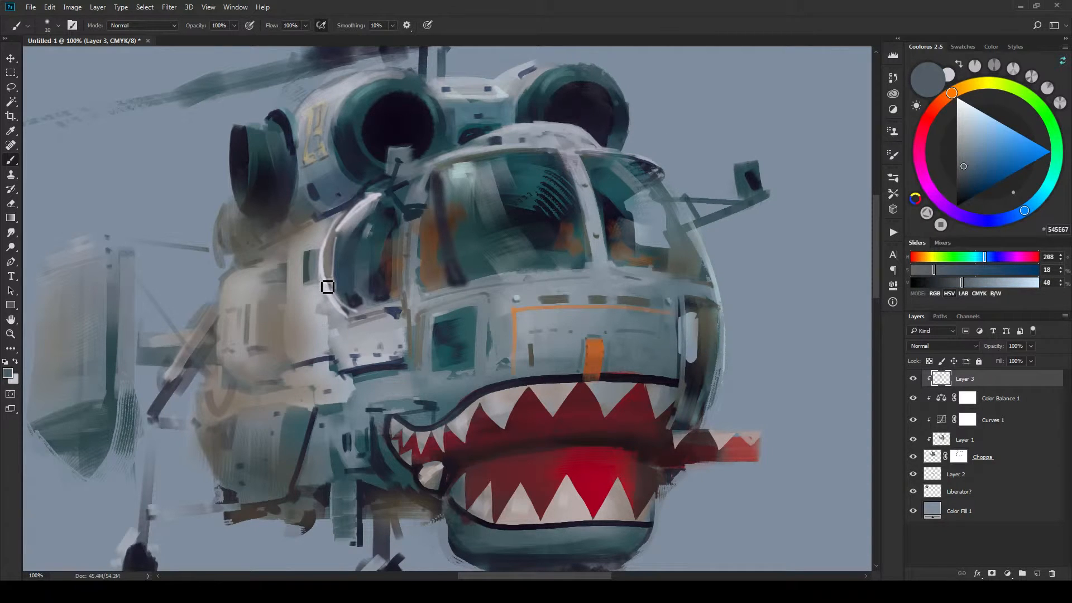
pyautogui.moveTo(326, 287)
pyautogui.mouseDown()
pyautogui.moveTo(352, 321)
pyautogui.moveTo(365, 209)
pyautogui.moveTo(358, 303)
pyautogui.mouseUp()
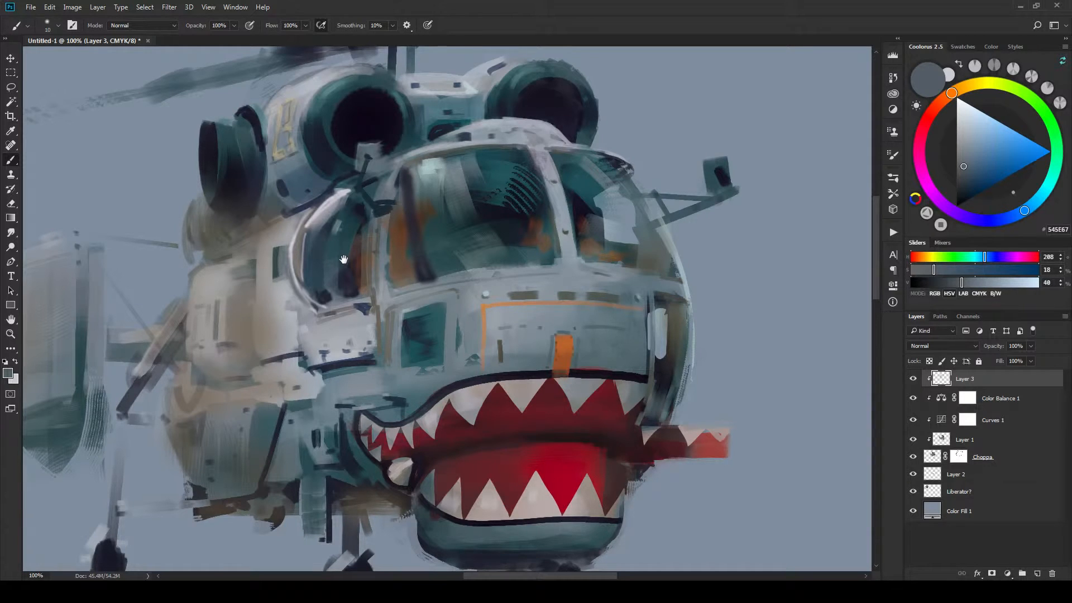
# Paint pale lavender-white (#CECAD4) highlights over the rear and upper curve of the side window's frame.
pyautogui.keyDown('alt'); pyautogui.click(298, 251); pyautogui.keyUp('alt')
pyautogui.moveTo(298, 252); pyautogui.dragTo(295, 266)
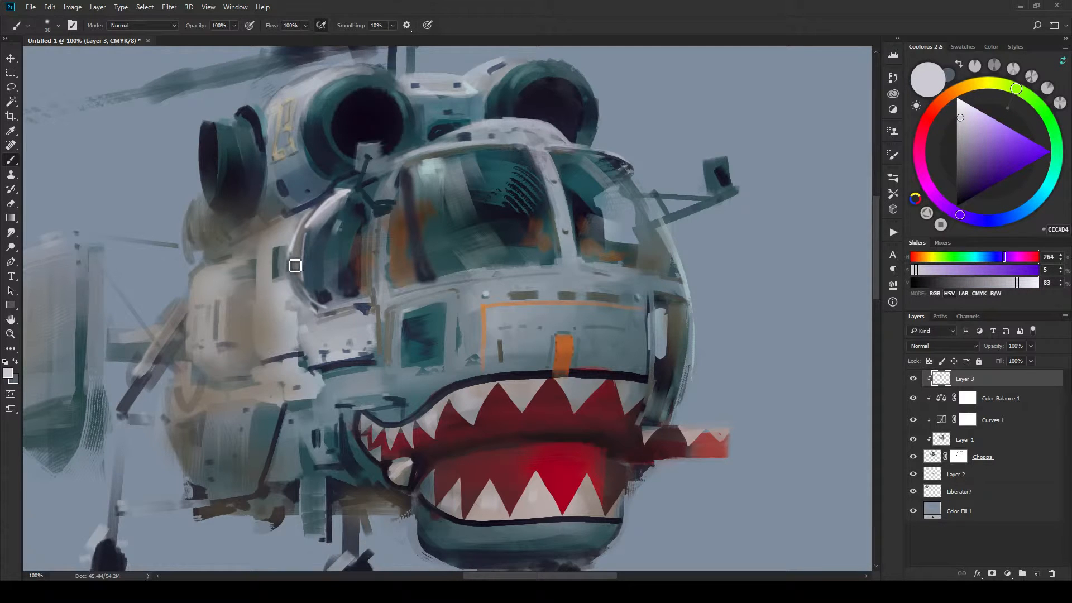
pyautogui.moveTo(330, 207)
pyautogui.mouseDown()
pyautogui.moveTo(294, 258)
pyautogui.moveTo(338, 205)
pyautogui.moveTo(302, 269)
pyautogui.moveTo(327, 313)
pyautogui.mouseUp()
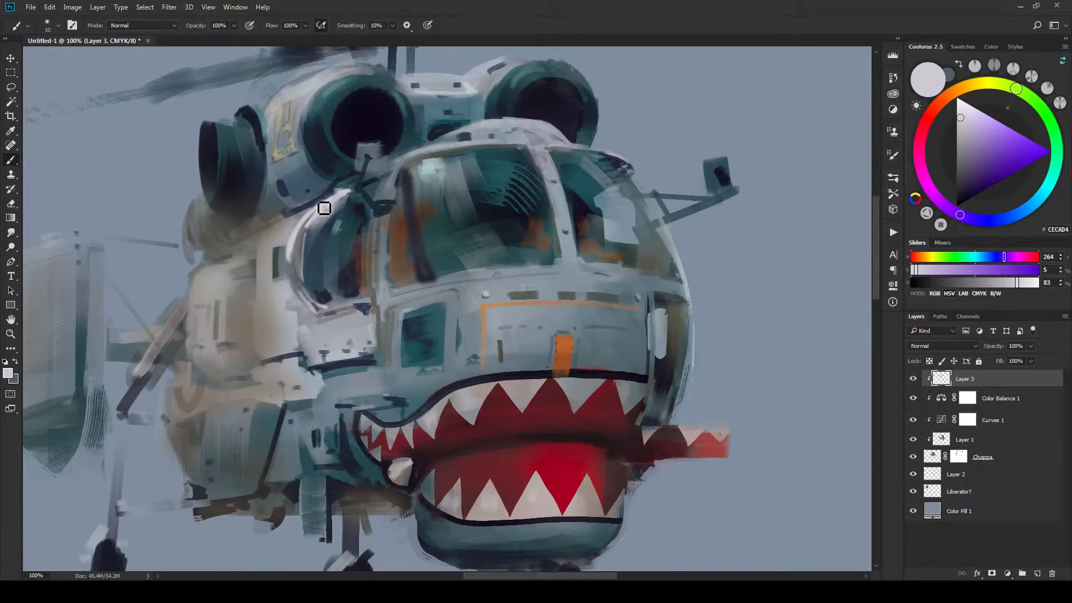
pyautogui.moveTo(324, 208)
pyautogui.mouseDown()
pyautogui.moveTo(302, 258)
pyautogui.moveTo(354, 196)
pyautogui.mouseUp()
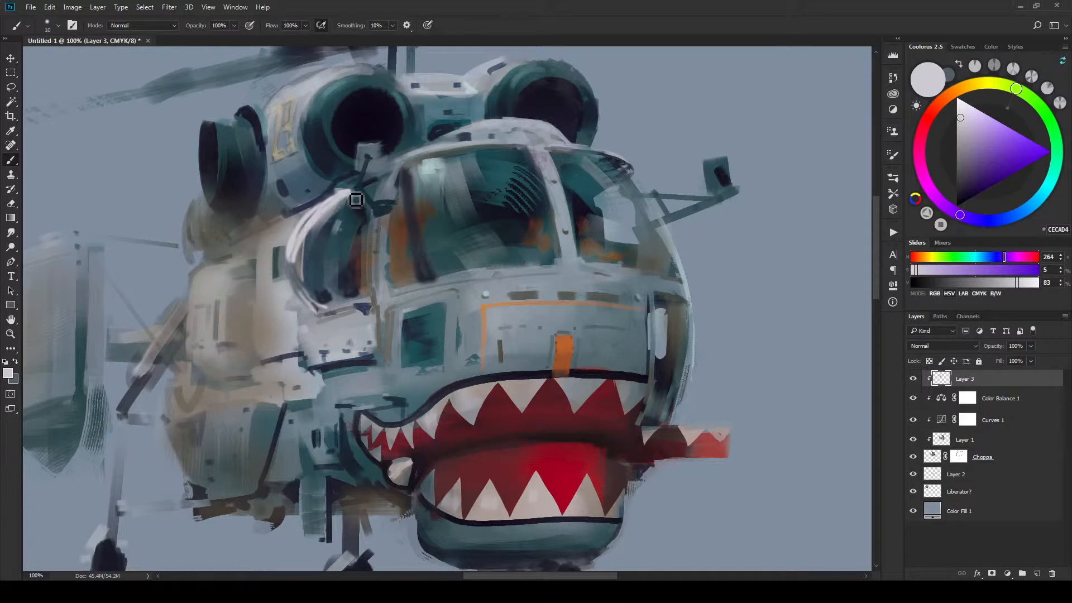
# Compare earlier brush-stroke states of the side window's frame and roll the painting back to one of them.
pyautogui.hotkey('ctrl', '-')
pyautogui.hotkey('ctrl', '-')
pyautogui.hotkey('ctrl', '-')
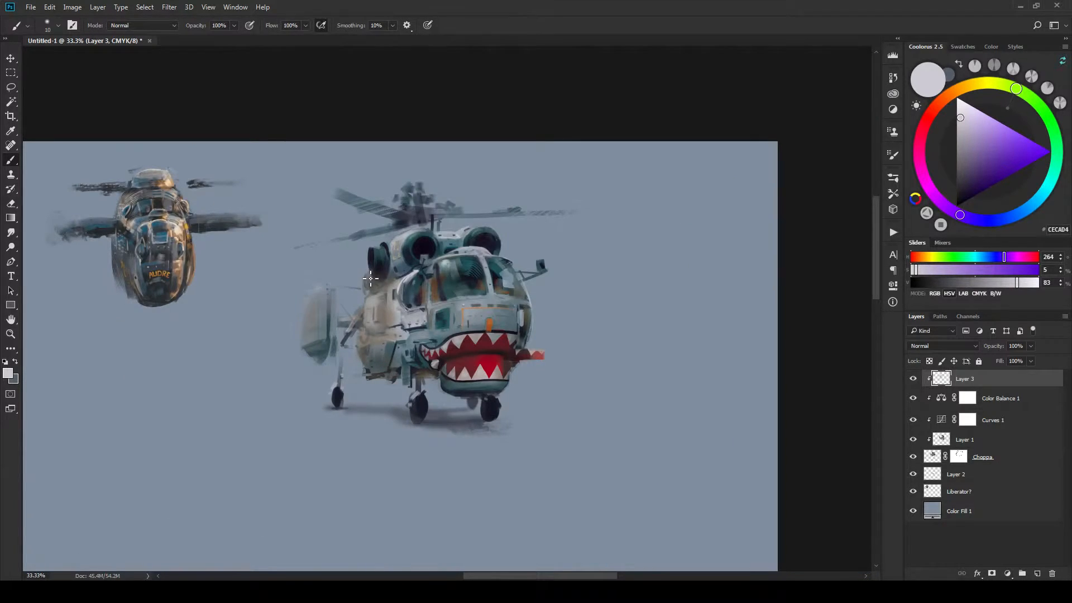
pyautogui.hotkey('ctrl', '+')
pyautogui.hotkey('ctrl', '+')
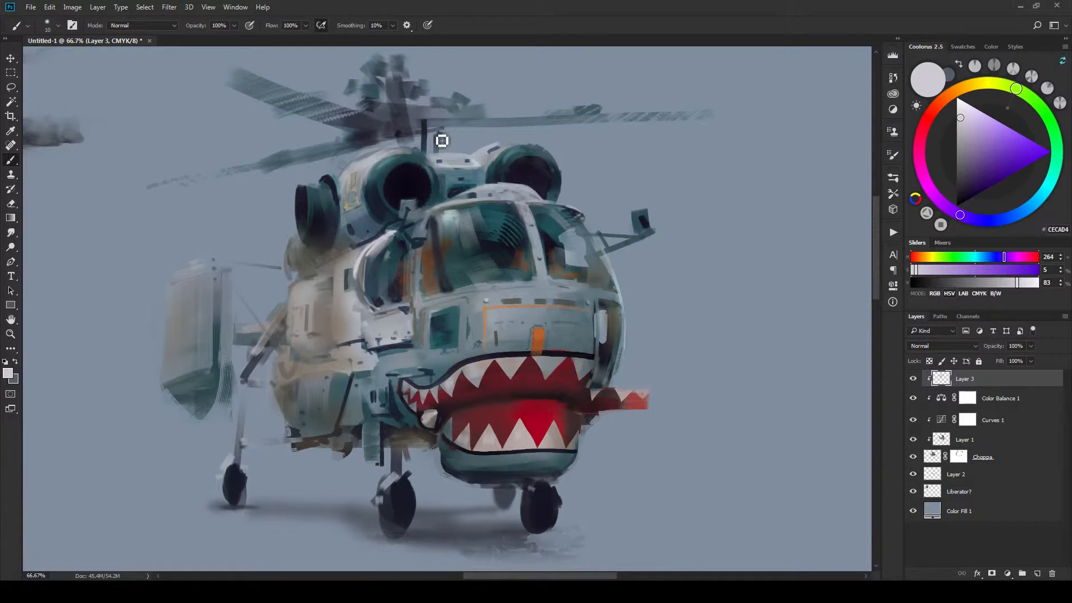
pyautogui.click(893, 78)
pyautogui.click(814, 104)
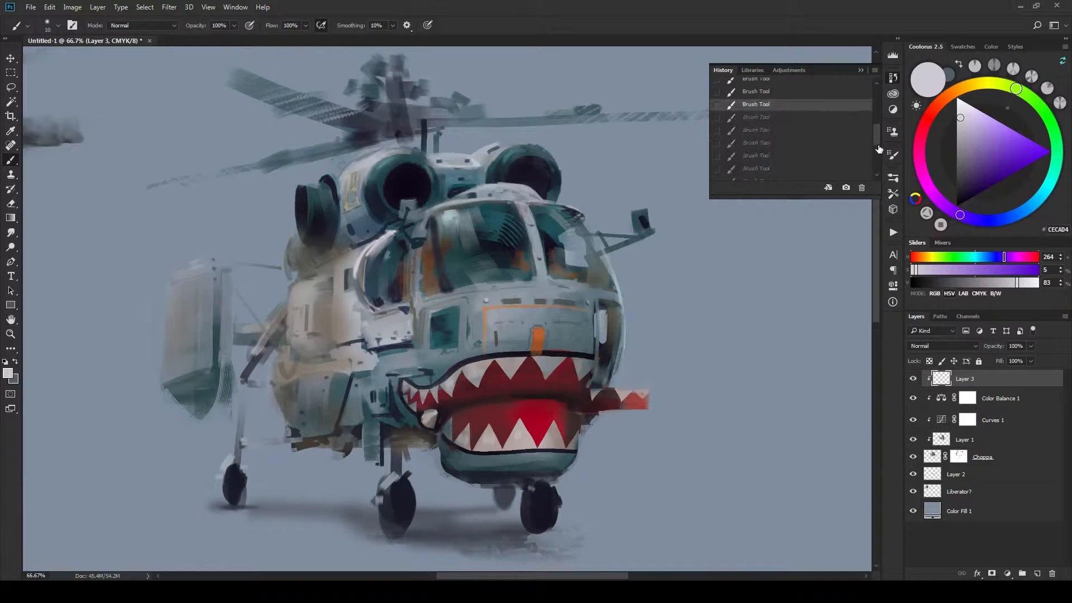
pyautogui.click(828, 93)
pyautogui.moveTo(876, 138); pyautogui.dragTo(876, 106)
pyautogui.click(834, 143)
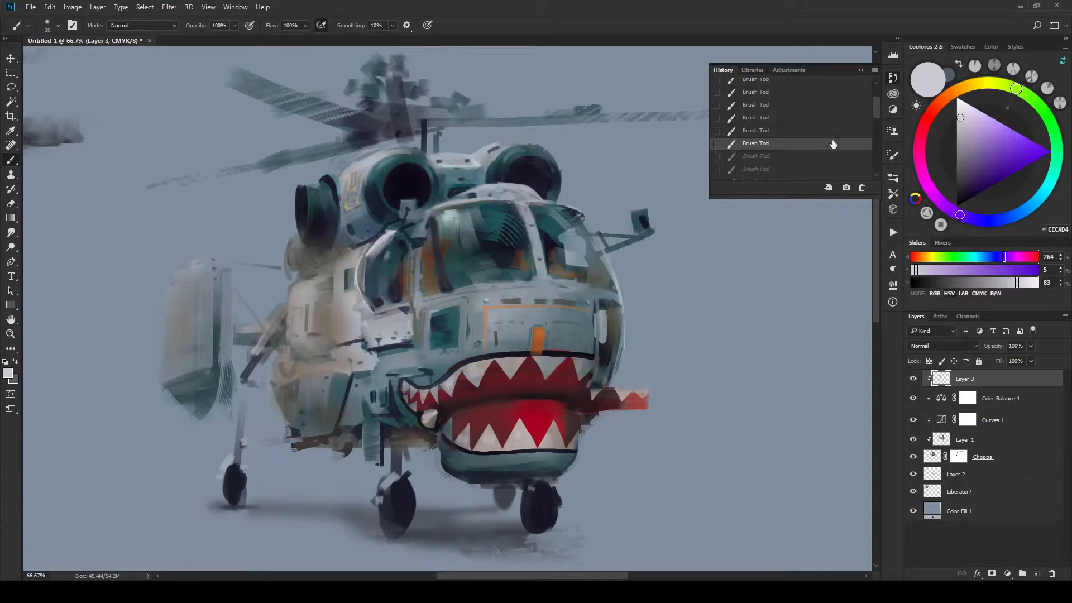
pyautogui.click(787, 168)
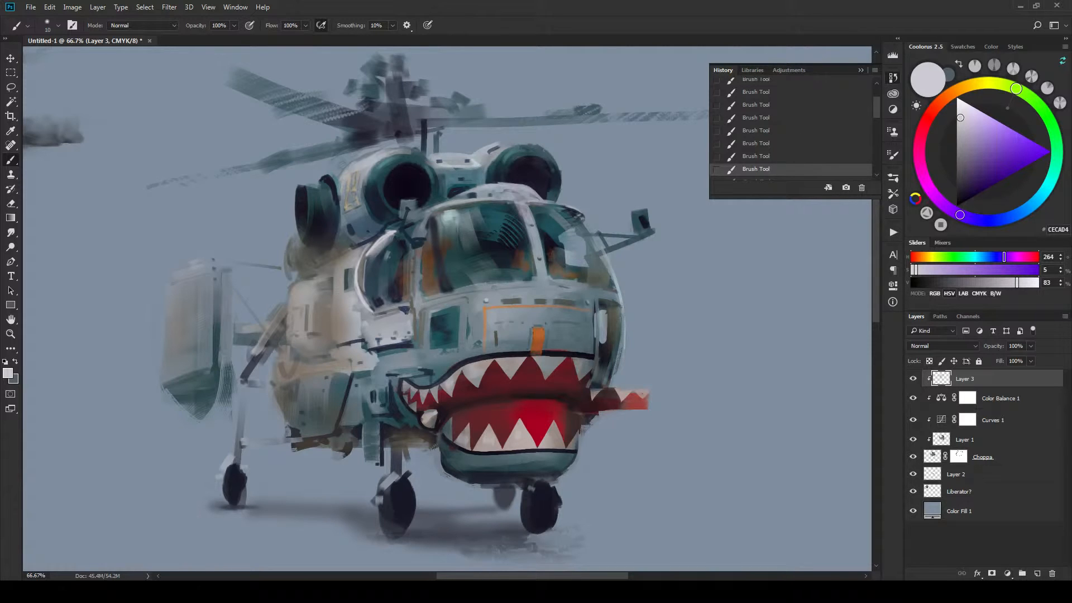
# Shade the lower rear part of the side window's frame with a sampled warm grey (#797673) using a larger brush.
pyautogui.keyDown('alt'); pyautogui.click(366, 275); pyautogui.keyUp('alt')
pyautogui.press(']')
pyautogui.press(']')
pyautogui.press(']')
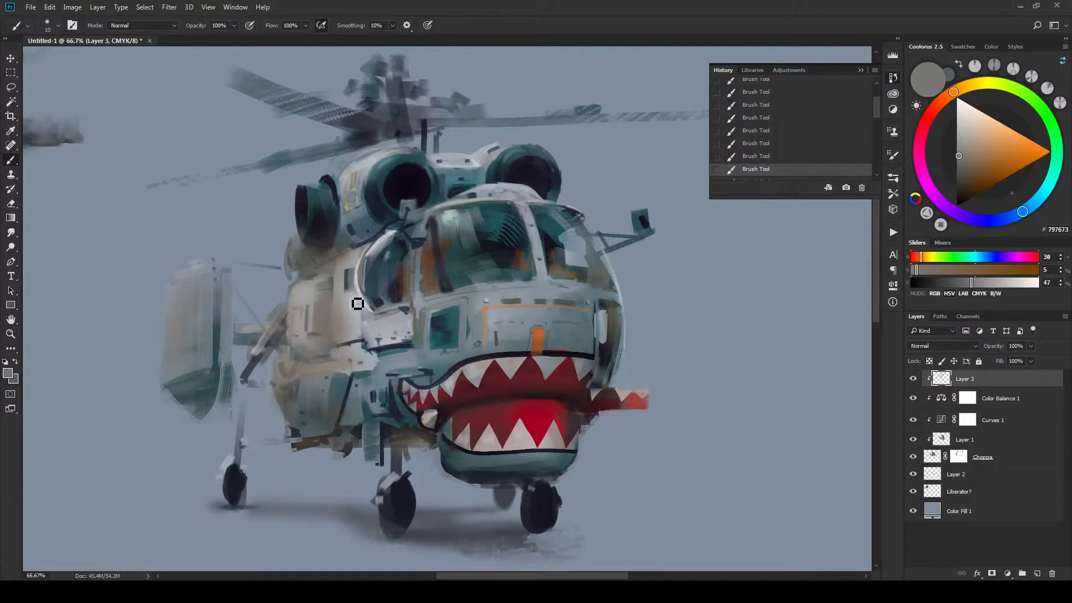
pyautogui.moveTo(362, 290); pyautogui.dragTo(377, 321)
pyautogui.hotkey('ctrl', '-')
pyautogui.hotkey('ctrl', '-')
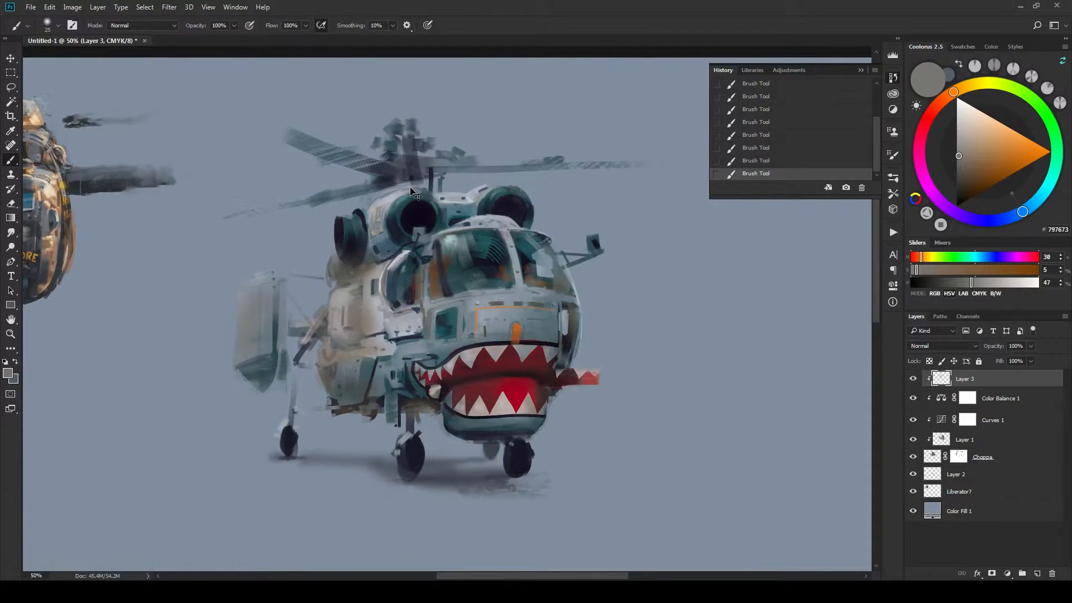
# Paint a thin near-black (#131025) contour line along the upper edge of the side window's frame.
pyautogui.hotkey('ctrl', '+')
pyautogui.hotkey('ctrl', '+')
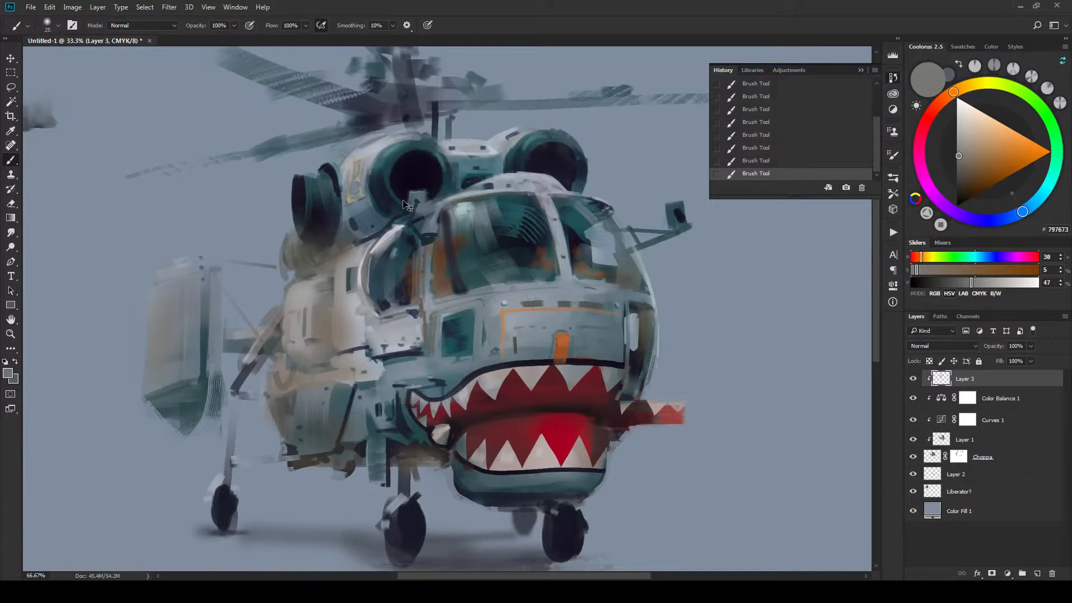
pyautogui.hotkey('ctrl', '+')
pyautogui.hotkey('ctrl', '+')
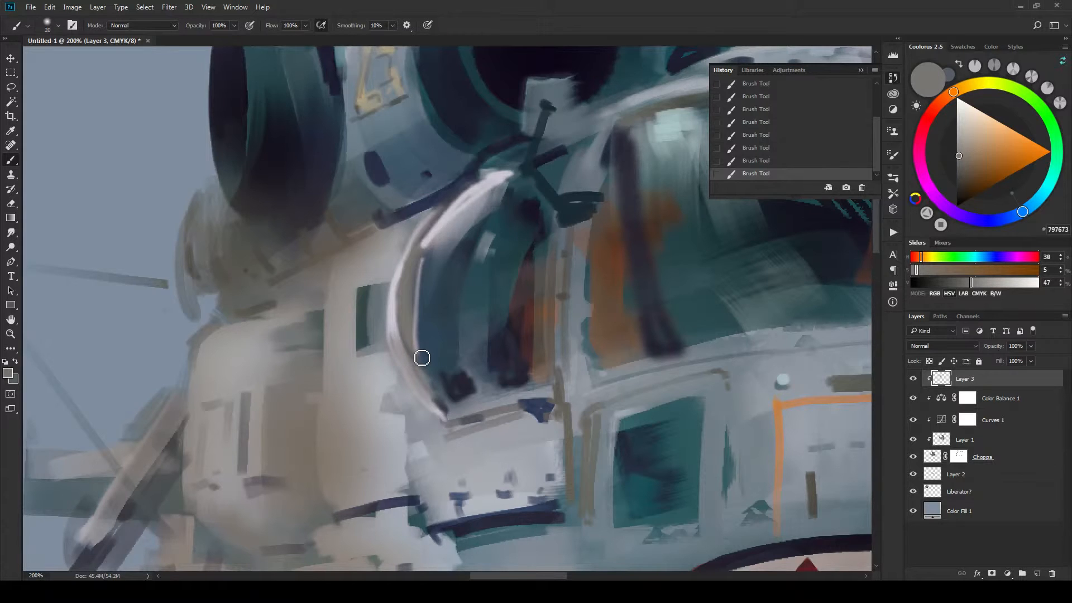
pyautogui.press('[')
pyautogui.scroll(-2, 387, 267)
pyautogui.moveTo(432, 226); pyautogui.dragTo(456, 222)
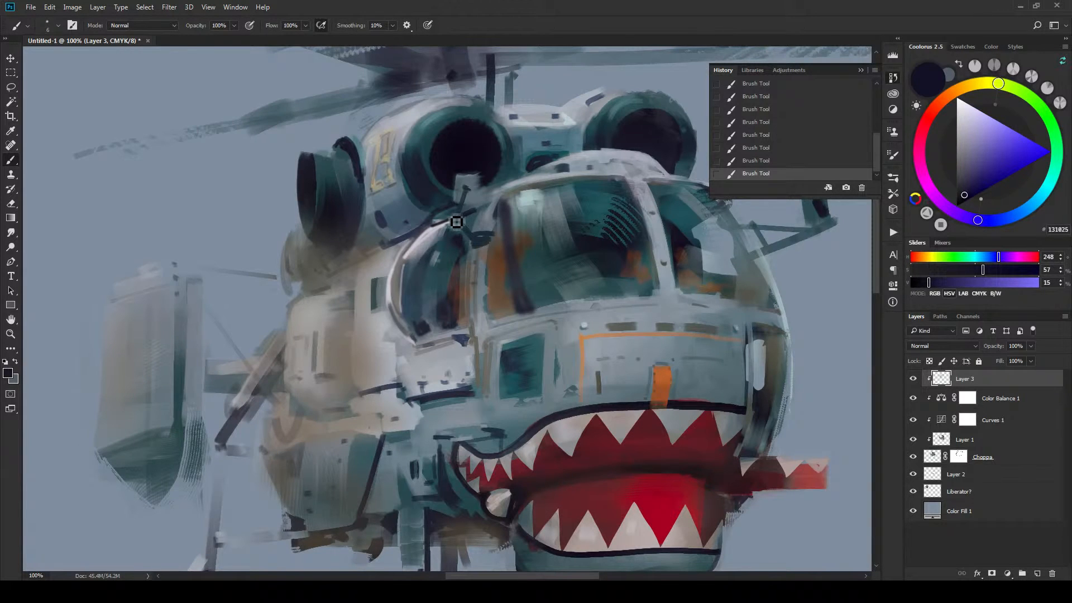
pyautogui.moveTo(456, 222)
pyautogui.mouseDown()
pyautogui.moveTo(420, 219)
pyautogui.moveTo(390, 256)
pyautogui.moveTo(426, 238)
pyautogui.mouseUp()
# Soften the upper rear curve of the side window's frame with grey tones sampled from the surrounding hull and frame.
pyautogui.keyDown('alt'); pyautogui.click(413, 236); pyautogui.keyUp('alt')
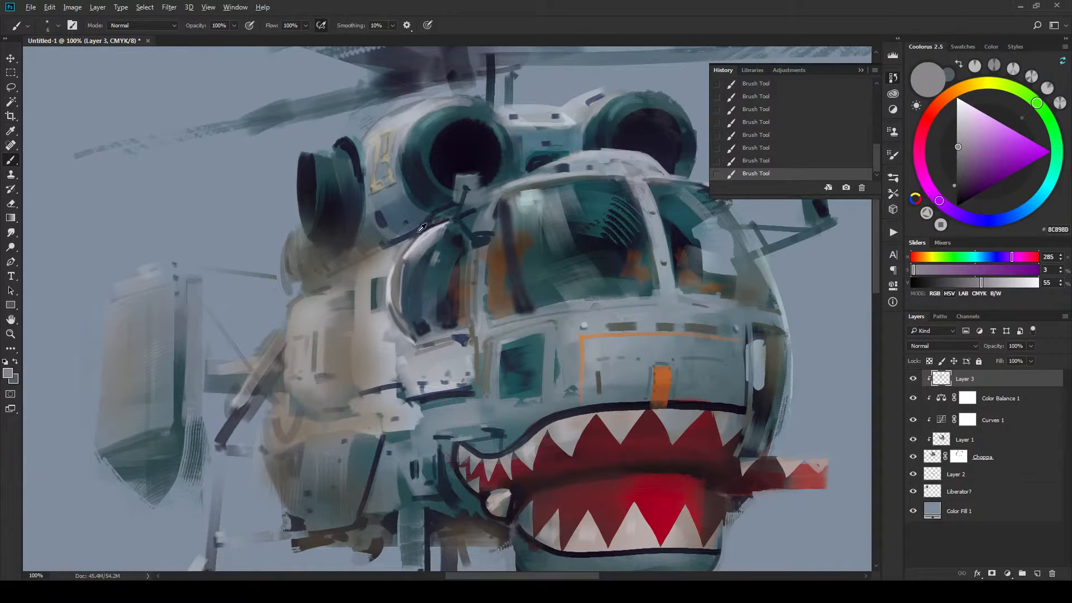
pyautogui.keyDown('alt'); pyautogui.click(419, 228); pyautogui.keyUp('alt')
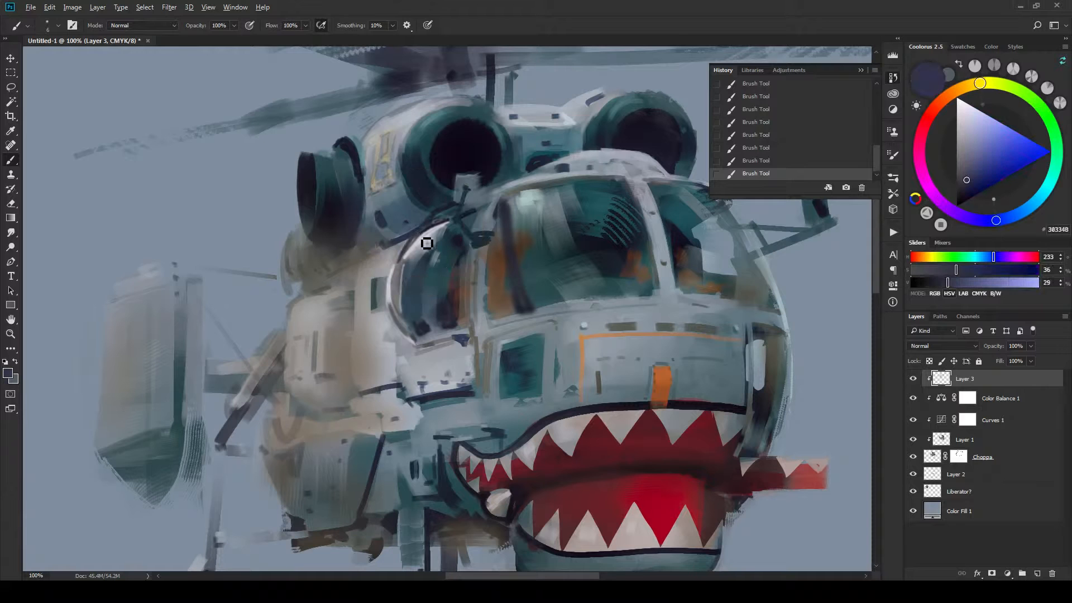
pyautogui.keyDown('alt'); pyautogui.click(398, 244); pyautogui.keyUp('alt')
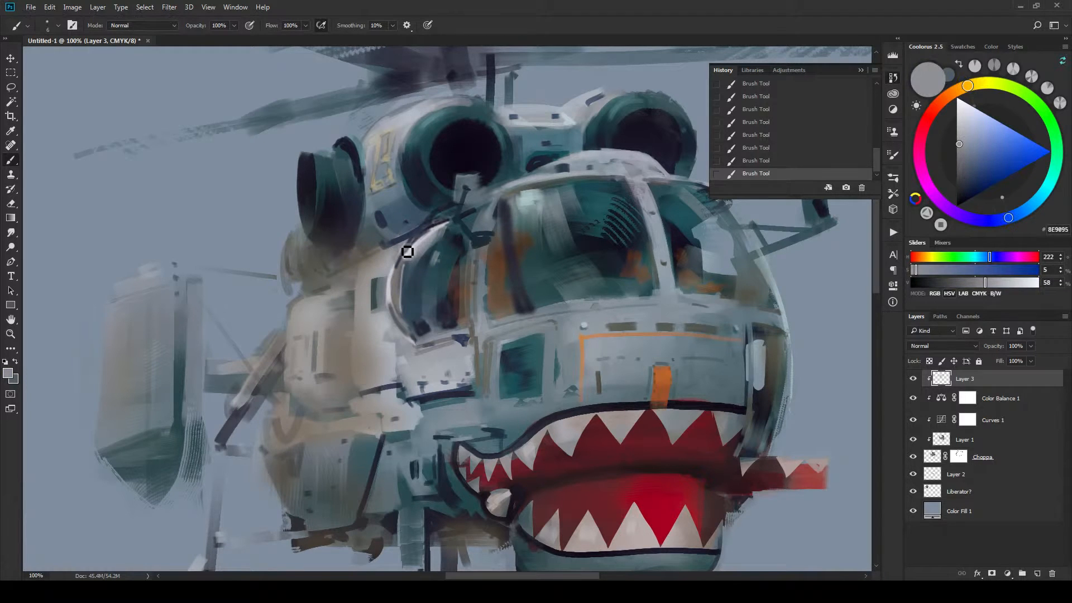
pyautogui.moveTo(407, 252)
pyautogui.mouseDown()
pyautogui.moveTo(433, 232)
pyautogui.moveTo(405, 269)
pyautogui.mouseUp()
pyautogui.press(']')
pyautogui.press(']')
pyautogui.press(']')
pyautogui.press(']')
pyautogui.press(']')
pyautogui.keyDown('alt'); pyautogui.click(403, 268); pyautogui.keyUp('alt')
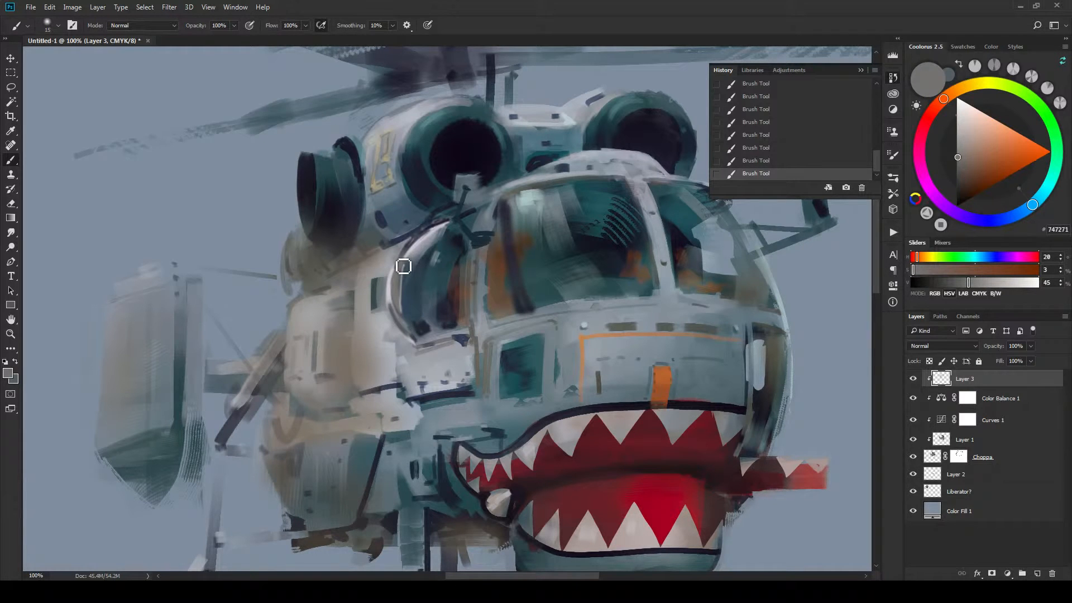
# Examine the side window's frame in close-up and the whole helicopter at full-canvas scale.
pyautogui.hotkey('ctrl', '-')
pyautogui.hotkey('ctrl', '-')
pyautogui.hotkey('ctrl', '-')
pyautogui.hotkey('ctrl', '-')
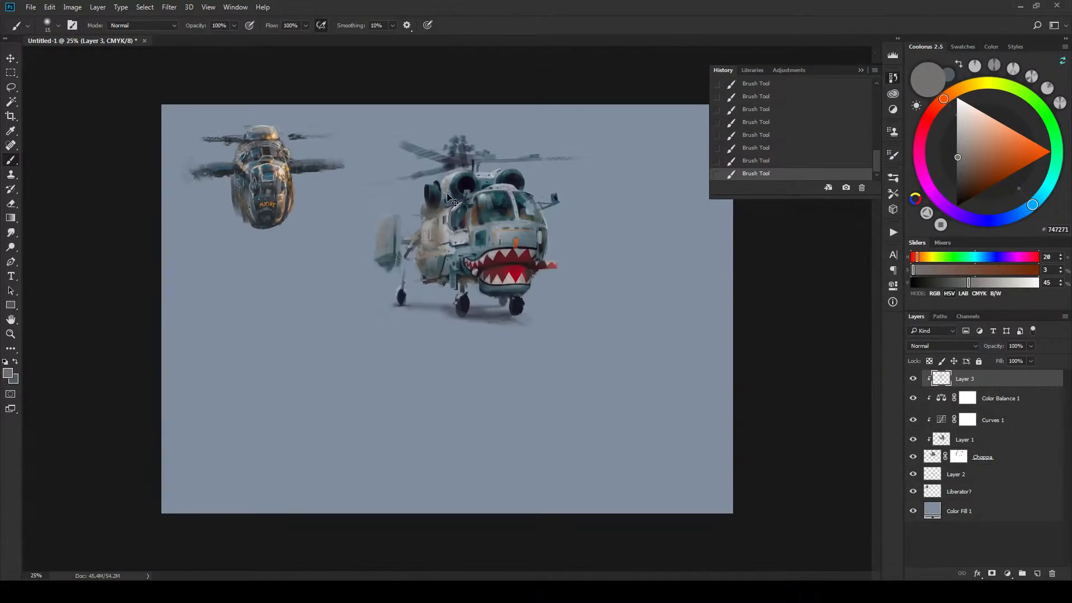
pyautogui.hotkey('ctrl', '+')
pyautogui.hotkey('ctrl', '+')
pyautogui.hotkey('ctrl', '+')
pyautogui.hotkey('ctrl', '+')
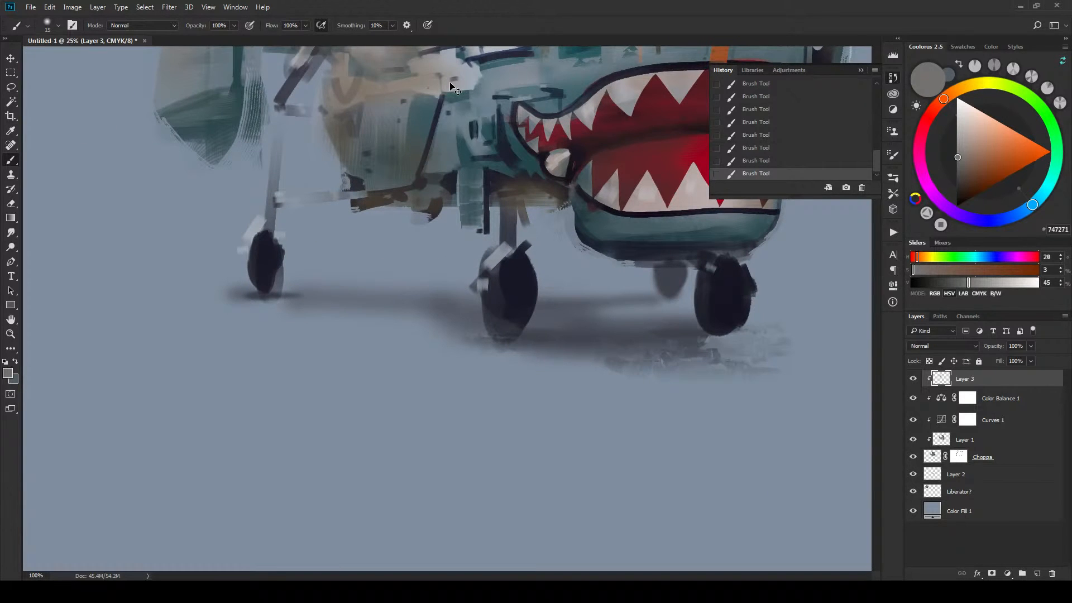
pyautogui.hotkey('ctrl', '+')
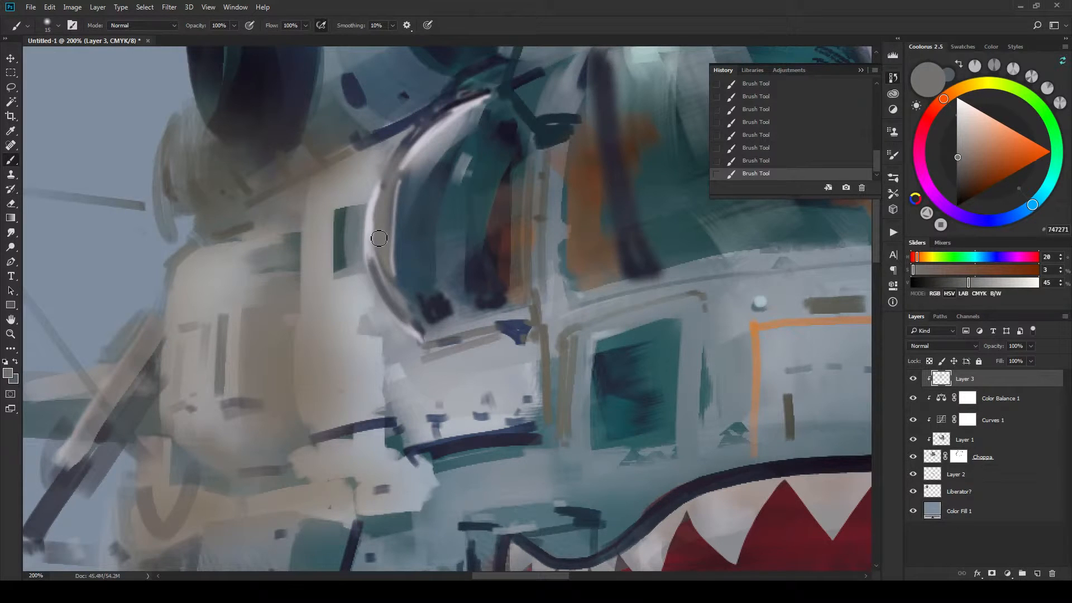
pyautogui.hotkey('ctrl', '-')
pyautogui.hotkey('ctrl', '-')
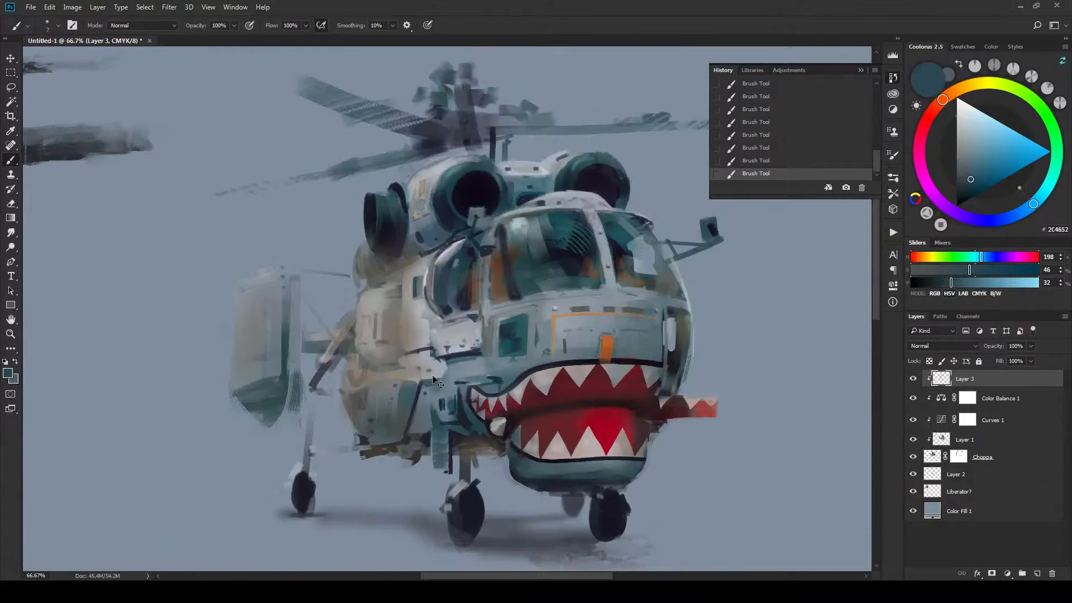
pyautogui.hotkey('ctrl', '-')
pyautogui.hotkey('ctrl', '-')
pyautogui.hotkey('ctrl', '-')
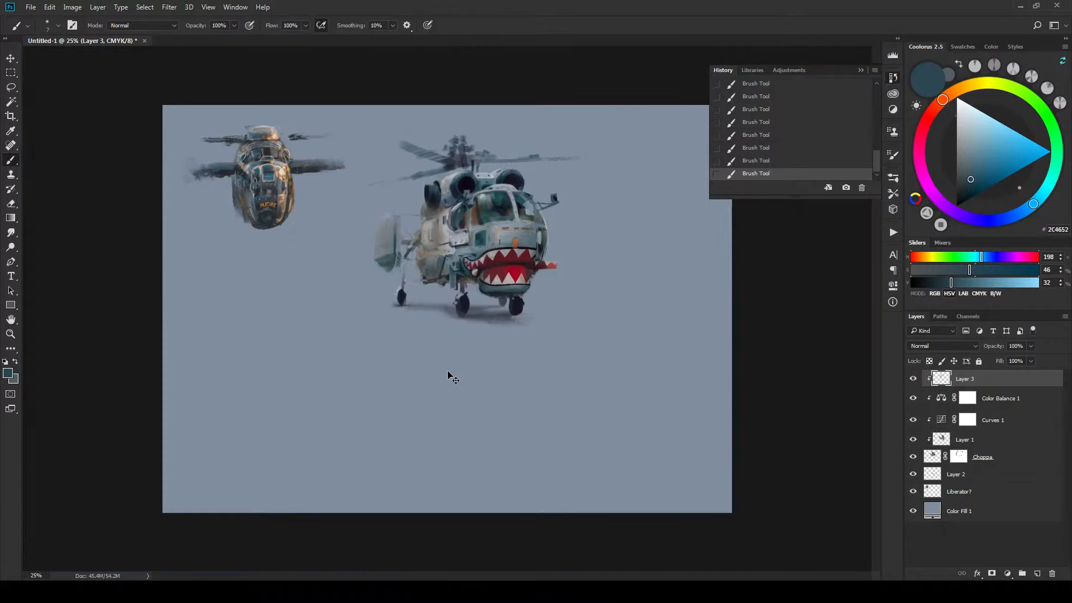
pyautogui.hotkey('ctrl', '+')
pyautogui.hotkey('ctrl', '+')
pyautogui.hotkey('ctrl', '+')
pyautogui.hotkey('ctrl', '+')
pyautogui.hotkey('ctrl', '+')
pyautogui.moveTo(497, 145); pyautogui.dragTo(470, 311)
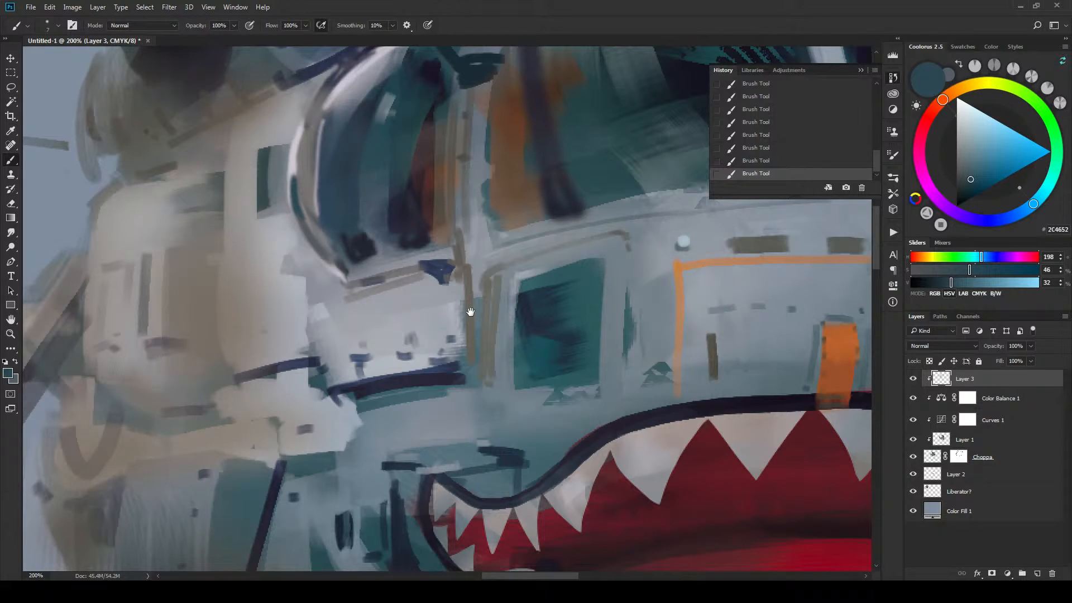
# Add fine pale ribbed texture to the hull panels behind the side window and trim it with the Eraser at 90% opacity.
pyautogui.moveTo(469, 312); pyautogui.dragTo(460, 328)
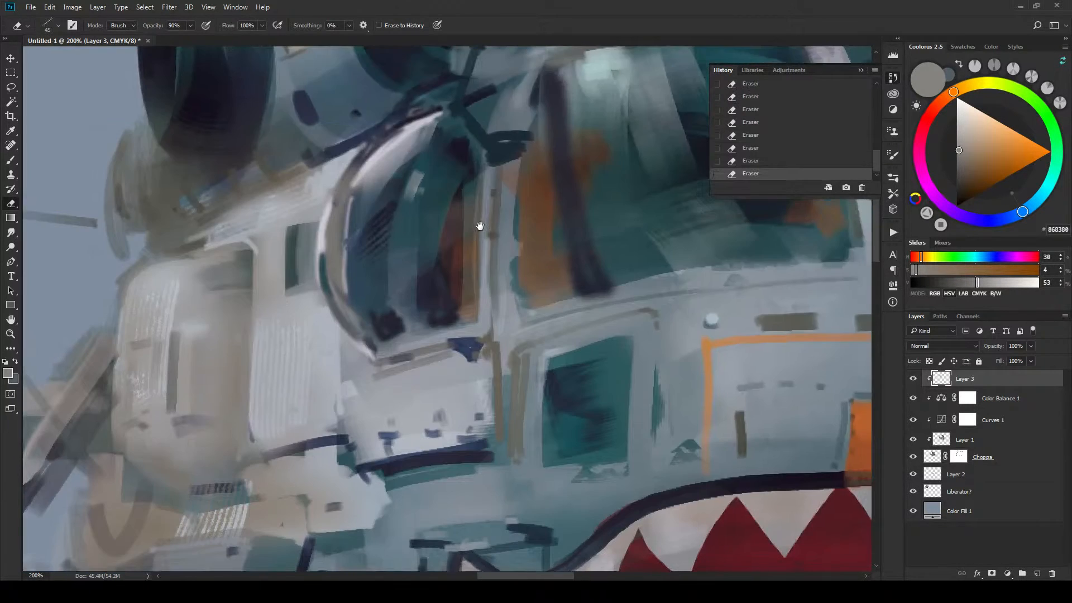
pyautogui.moveTo(349, 486); pyautogui.dragTo(414, 288)
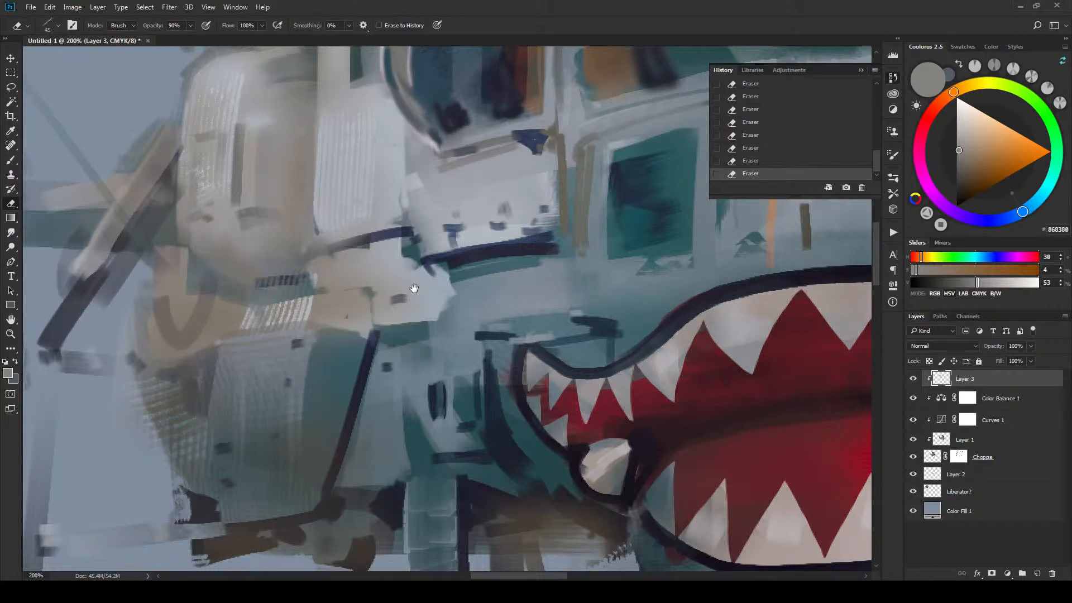
pyautogui.moveTo(140, 264); pyautogui.dragTo(355, 390)
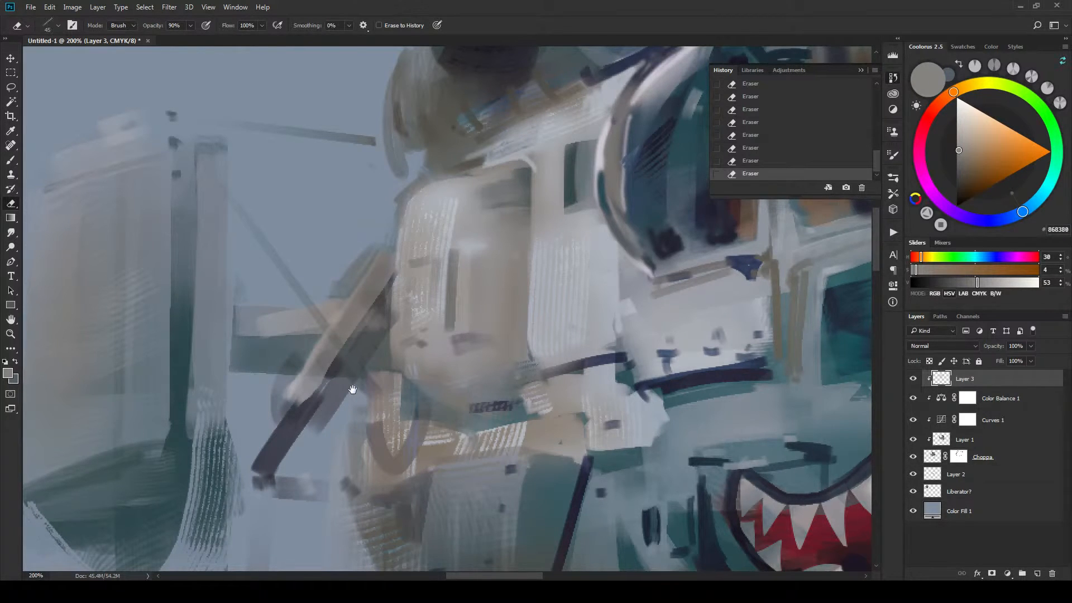
pyautogui.moveTo(353, 390); pyautogui.dragTo(335, 349)
pyautogui.hotkey('ctrl', '-')
pyautogui.hotkey('ctrl', '-')
pyautogui.hotkey('ctrl', '-')
pyautogui.moveTo(682, 258); pyautogui.dragTo(602, 403)
pyautogui.moveTo(614, 366); pyautogui.dragTo(636, 321)
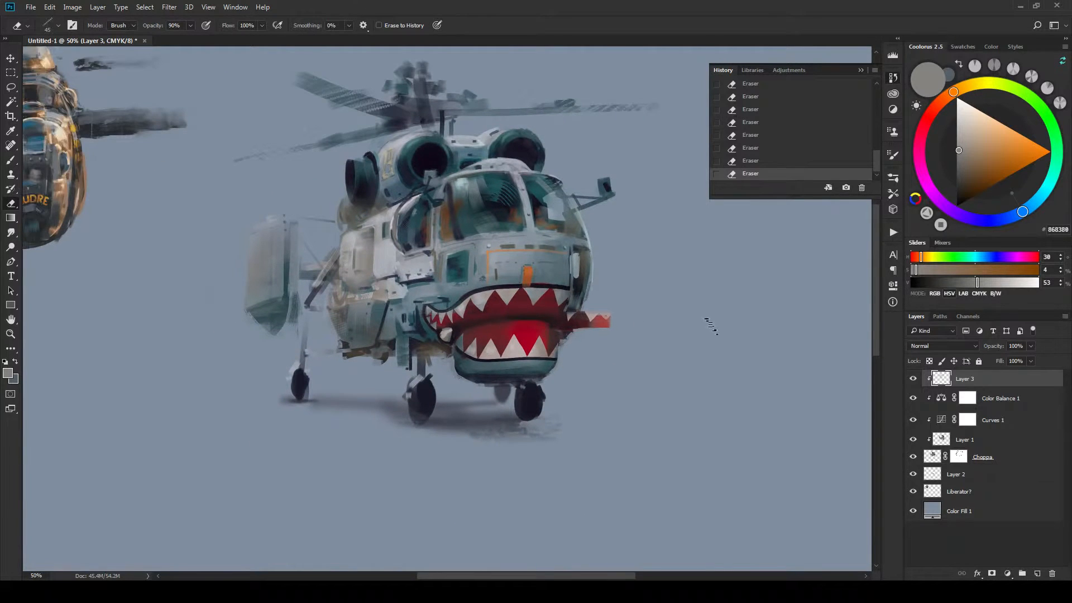
# Enlarge the Eraser to 175 and compare the helicopter with Layer 3 hidden and shown.
pyautogui.press(']')
pyautogui.press(']')
pyautogui.press(']')
pyautogui.press(']')
pyautogui.press(']')
pyautogui.press(']')
pyautogui.press(']')
pyautogui.press(']')
pyautogui.press(']')
pyautogui.moveTo(649, 375); pyautogui.dragTo(591, 382)
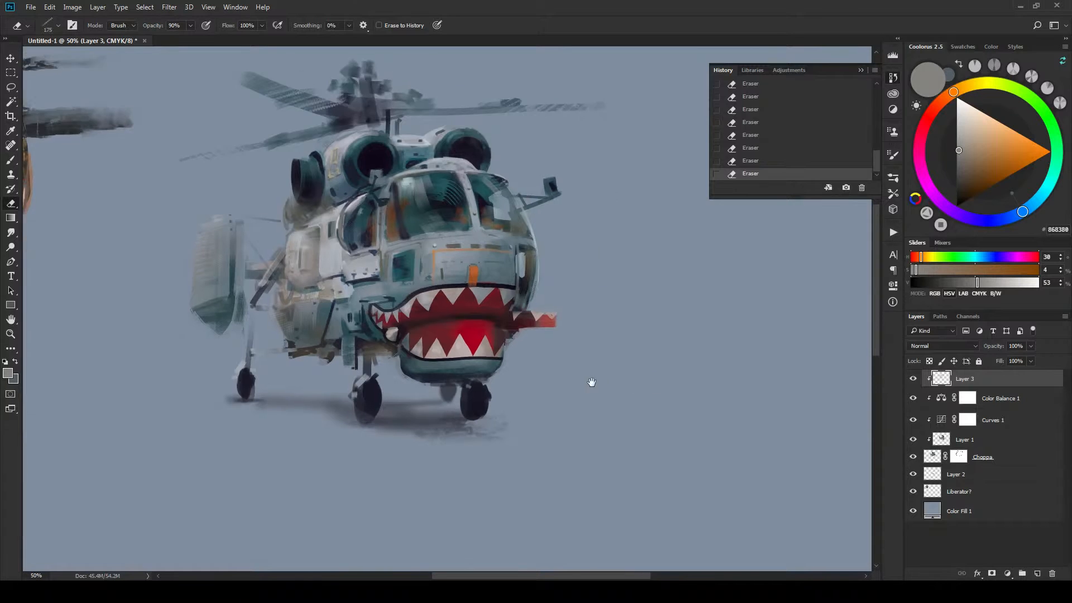
pyautogui.click(913, 380)
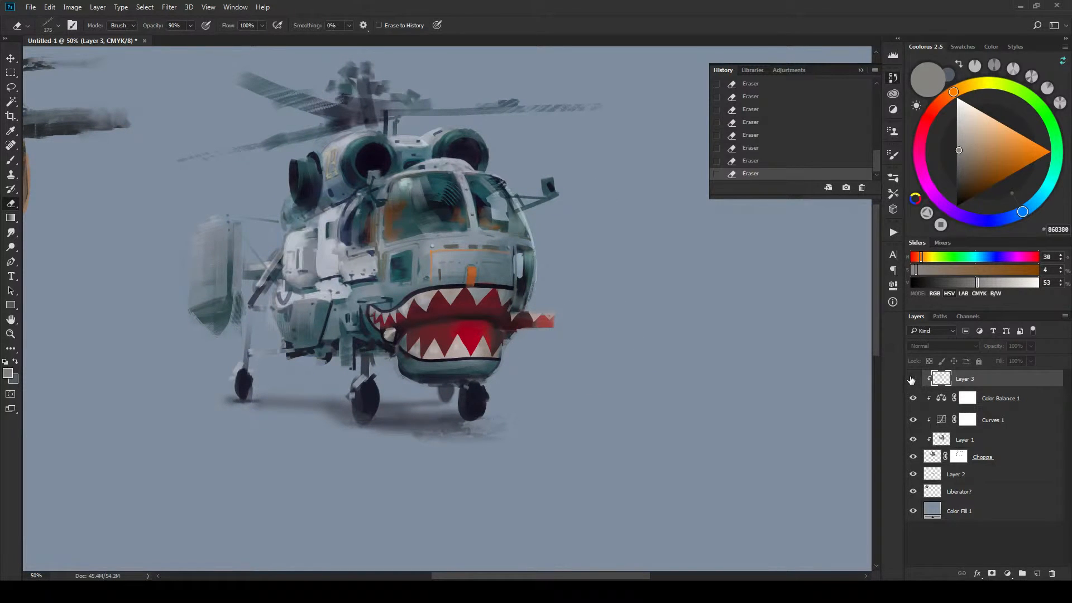
pyautogui.click(912, 379)
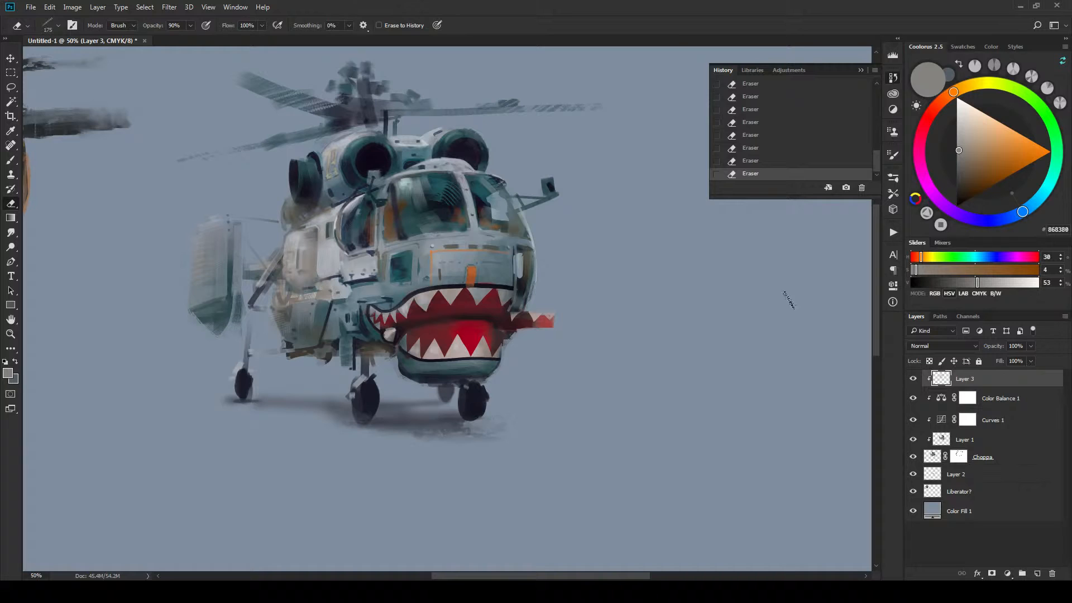
# Reduce the Eraser size to 50 and lower Layer 3's opacity to 68%.
pyautogui.press('[')
pyautogui.press('[')
pyautogui.press('[')
pyautogui.press('[')
pyautogui.press('[')
pyautogui.press('[')
pyautogui.press('[')
pyautogui.press('[')
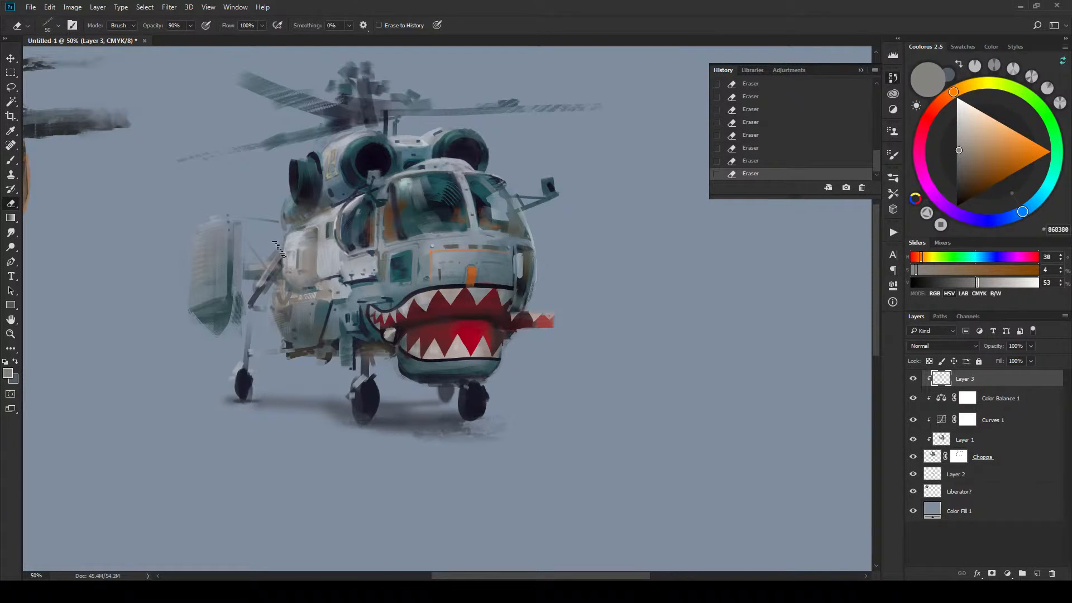
pyautogui.click(1030, 346)
pyautogui.moveTo(944, 360); pyautogui.dragTo(946, 360)
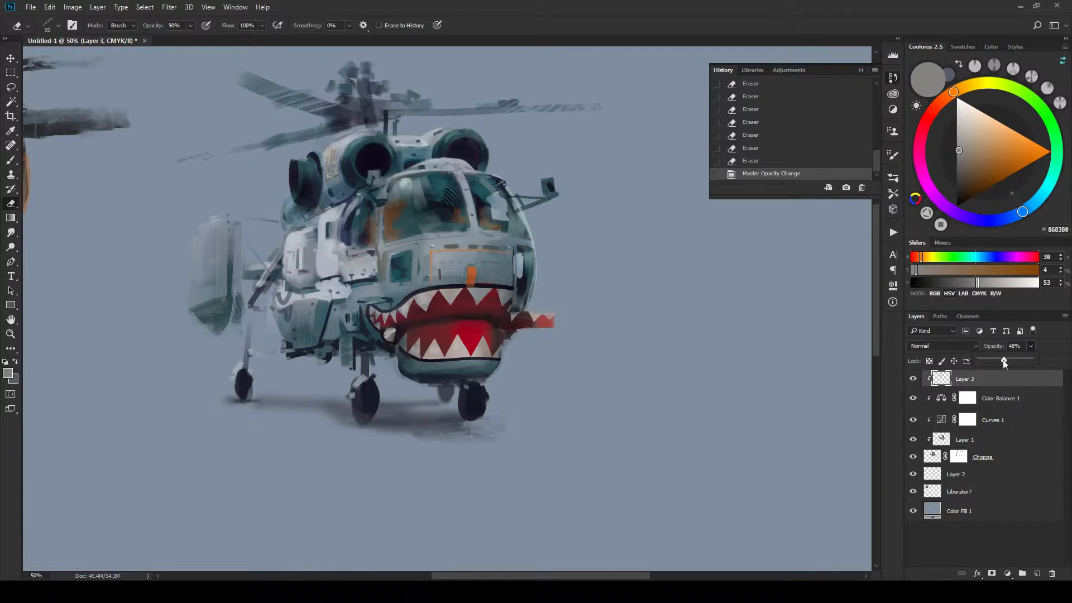
pyautogui.moveTo(1016, 360); pyautogui.dragTo(1024, 358)
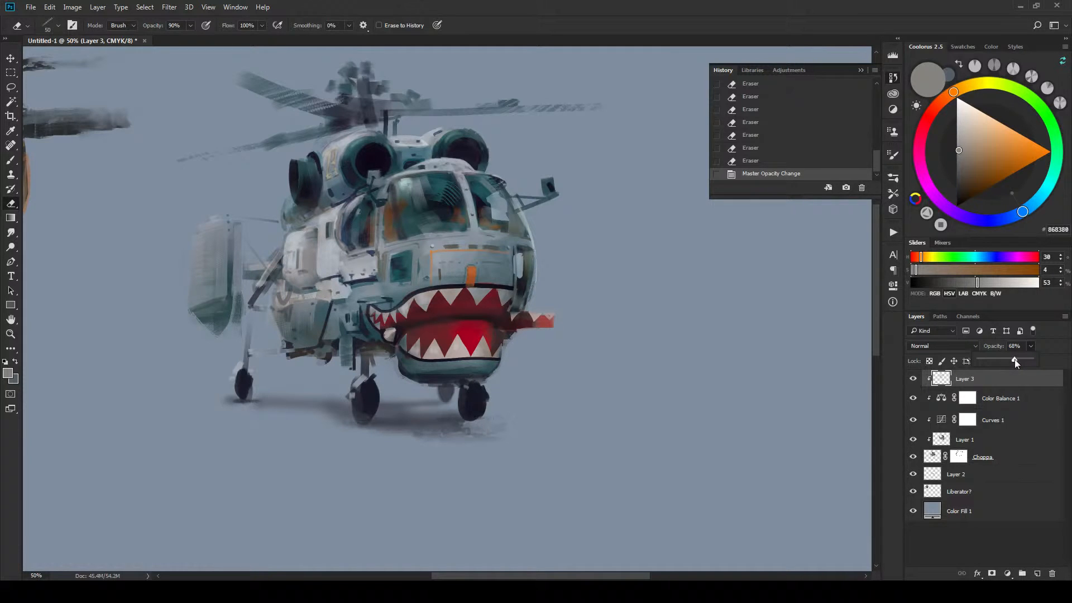
# Examine both aircraft at full-canvas scale, and the helicopter's wheels, underside and shark mouth at 100%.
pyautogui.hotkey('ctrl', '-')
pyautogui.hotkey('ctrl', '-')
pyautogui.hotkey('ctrl', '-')
pyautogui.hotkey('ctrl', '-')
pyautogui.hotkey('ctrl', '-')
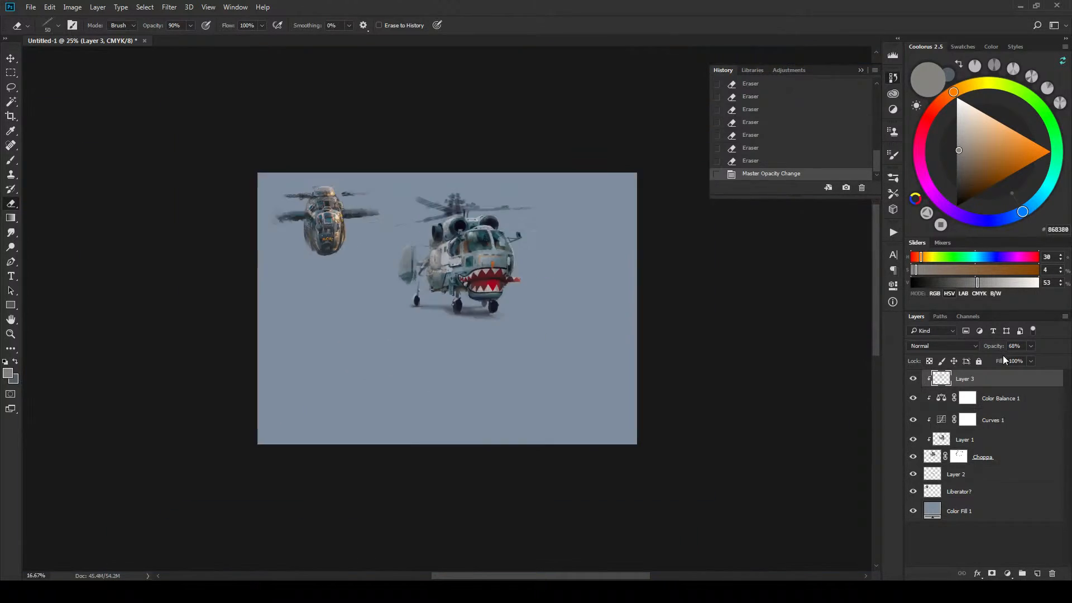
pyautogui.hotkey('ctrl', '+')
pyautogui.hotkey('ctrl', '+')
pyautogui.hotkey('ctrl', '+')
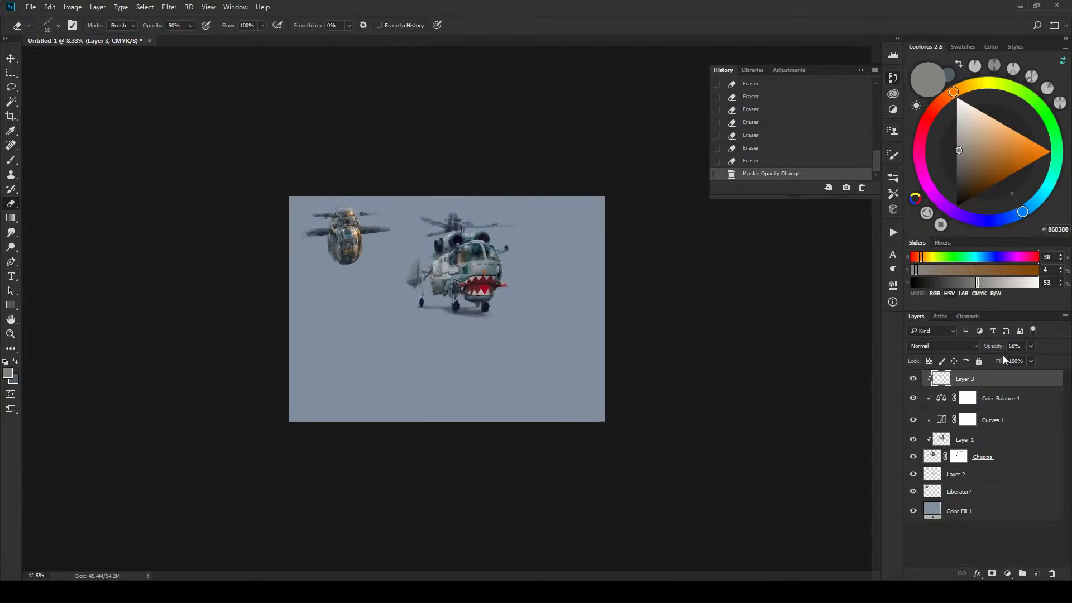
pyautogui.hotkey('ctrl', '1')
pyautogui.press('space')
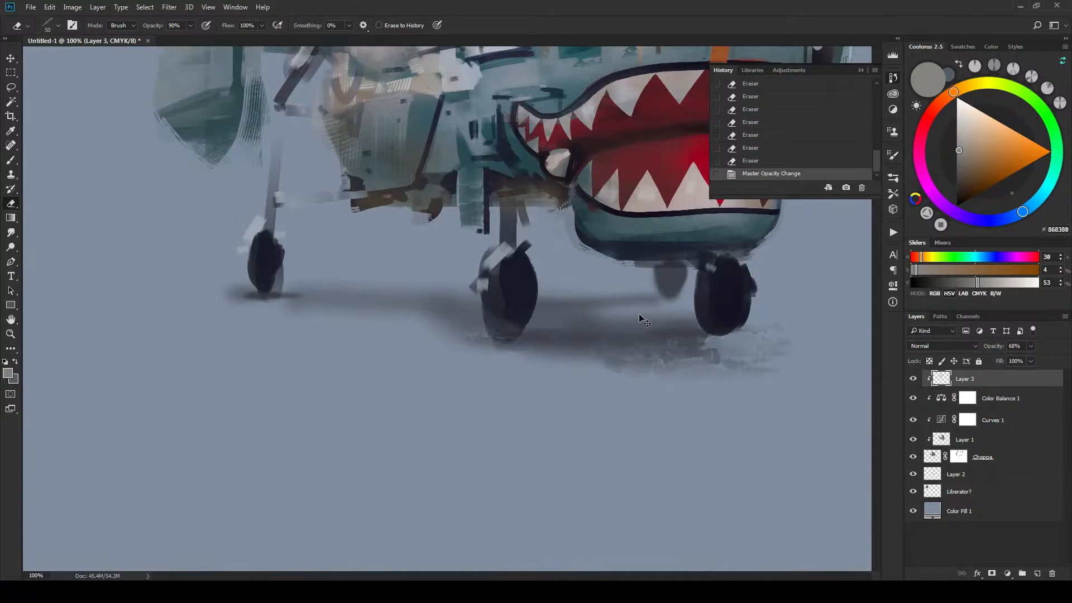
pyautogui.moveTo(644, 298); pyautogui.dragTo(618, 339)
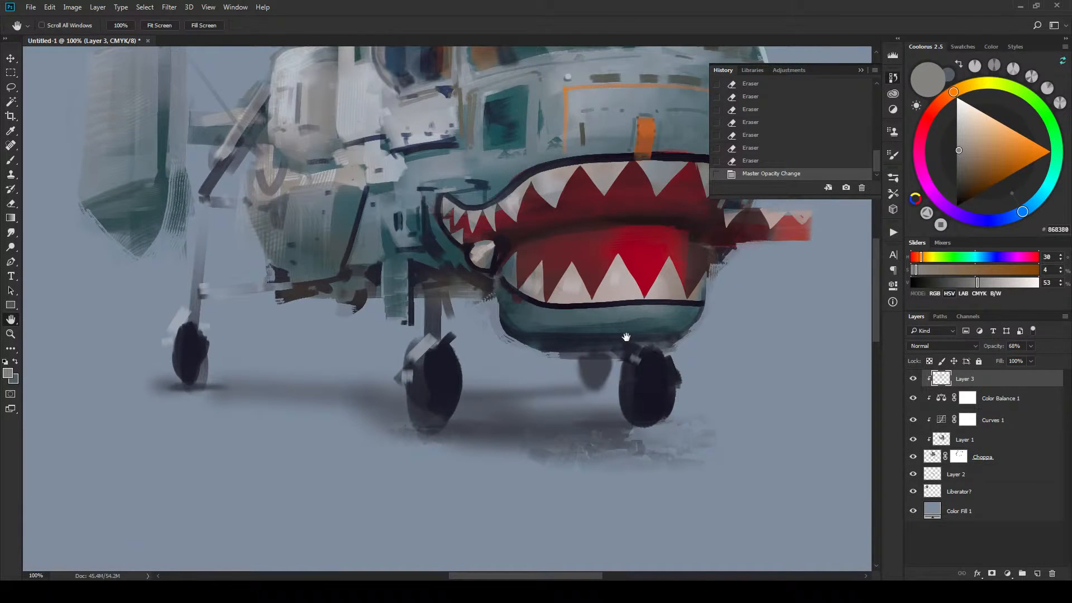
# Collapse the History panel to clear the view of the whole helicopter at 66.67%.
pyautogui.hotkey('ctrl', '-')
pyautogui.moveTo(629, 389); pyautogui.dragTo(686, 423)
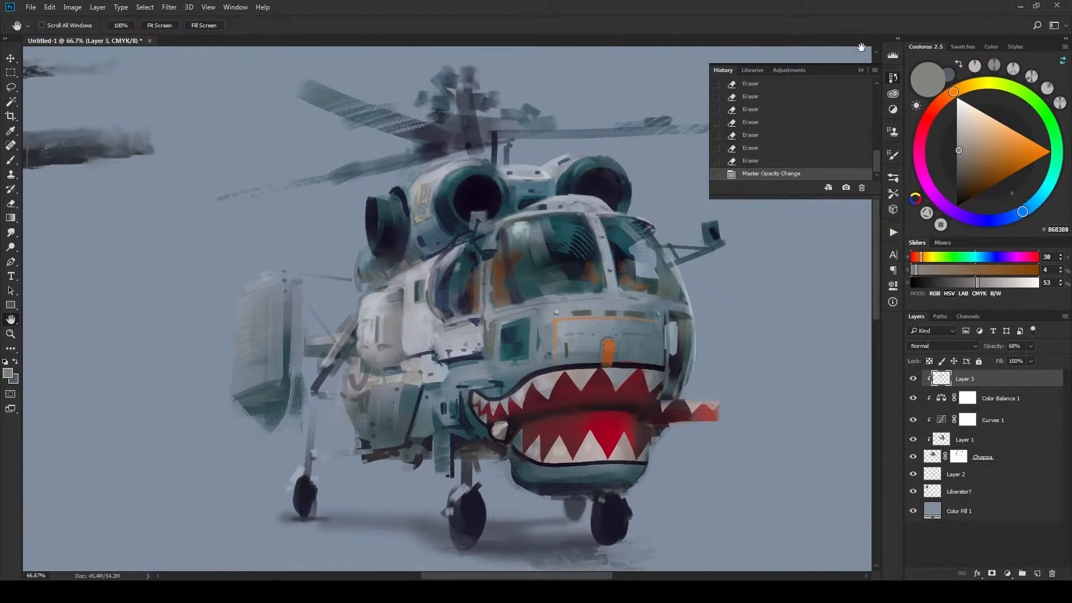
pyautogui.click(861, 70)
pyautogui.moveTo(625, 268); pyautogui.dragTo(650, 246)
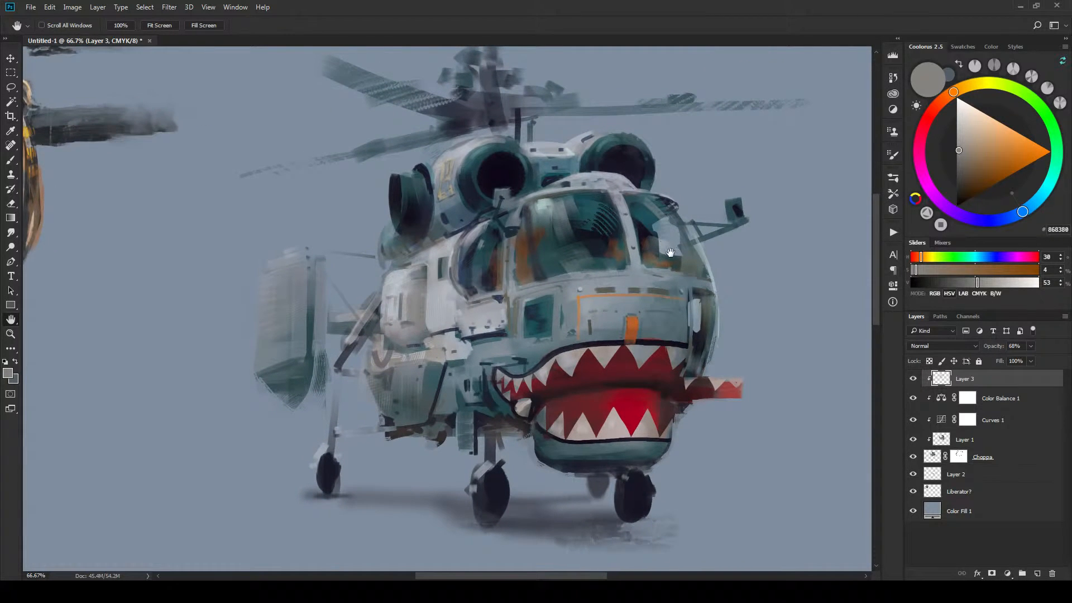
# Inspect the AUDRE aircraft in close-up, followed by the helicopter's mouth, rotor, engines and cockpit.
pyautogui.moveTo(662, 251); pyautogui.dragTo(753, 255)
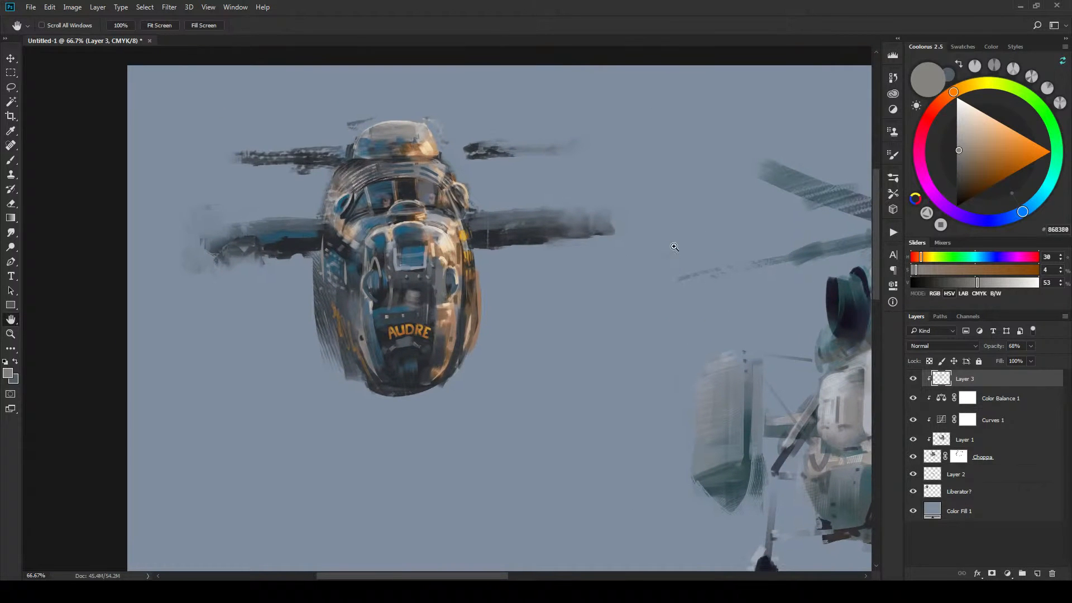
pyautogui.hotkey('ctrl', '1')
pyautogui.hotkey('ctrl', '+')
pyautogui.hotkey('ctrl', '-')
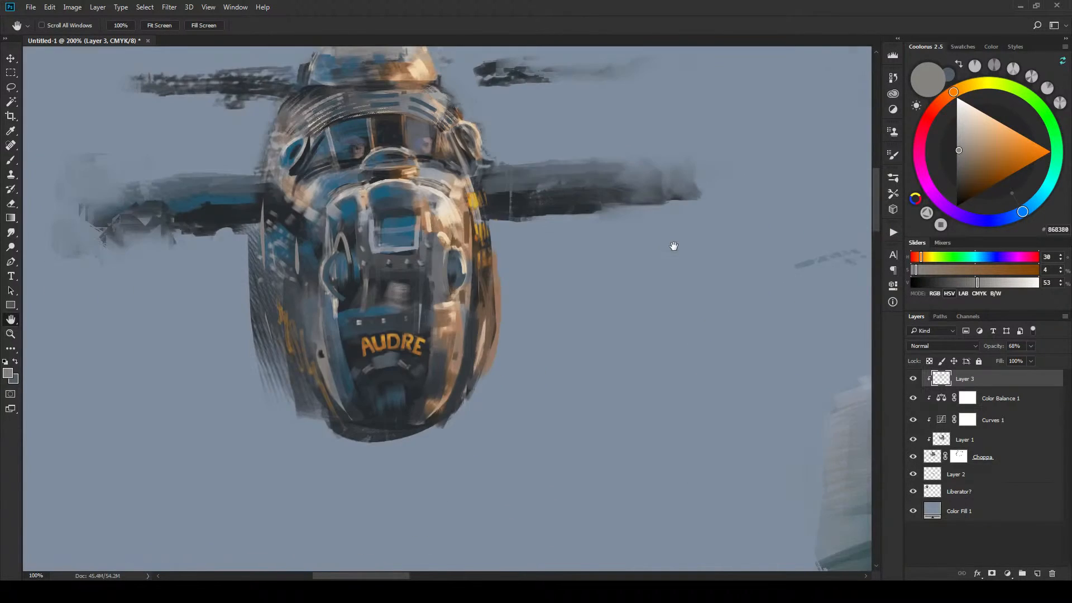
pyautogui.moveTo(558, 298); pyautogui.dragTo(583, 348)
pyautogui.moveTo(629, 400); pyautogui.dragTo(397, 218)
pyautogui.moveTo(776, 542); pyautogui.dragTo(385, 355)
pyautogui.moveTo(657, 345); pyautogui.dragTo(544, 387)
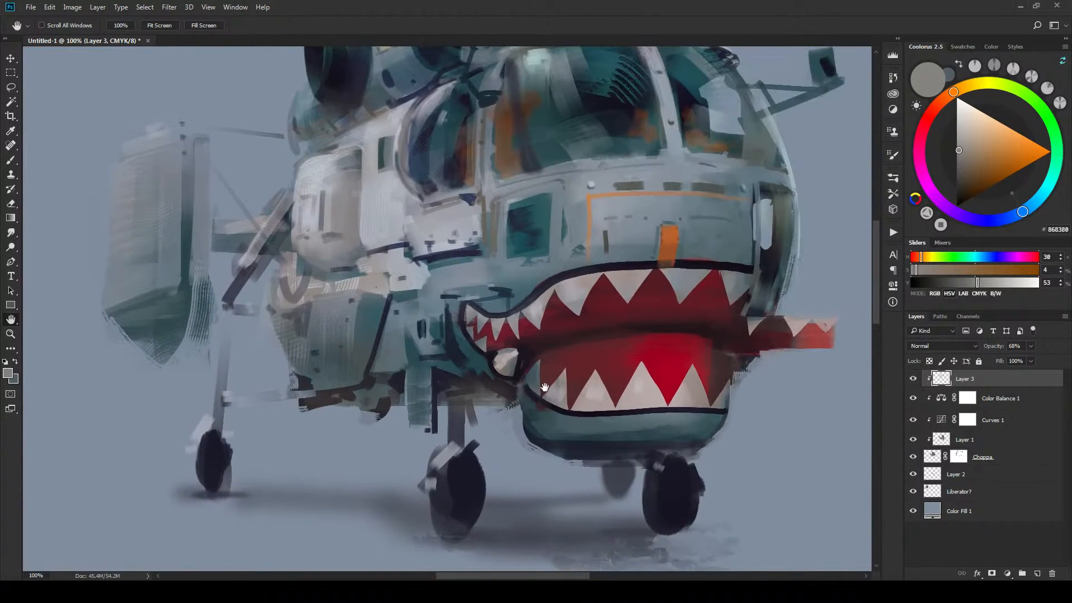
pyautogui.moveTo(673, 107); pyautogui.dragTo(631, 438)
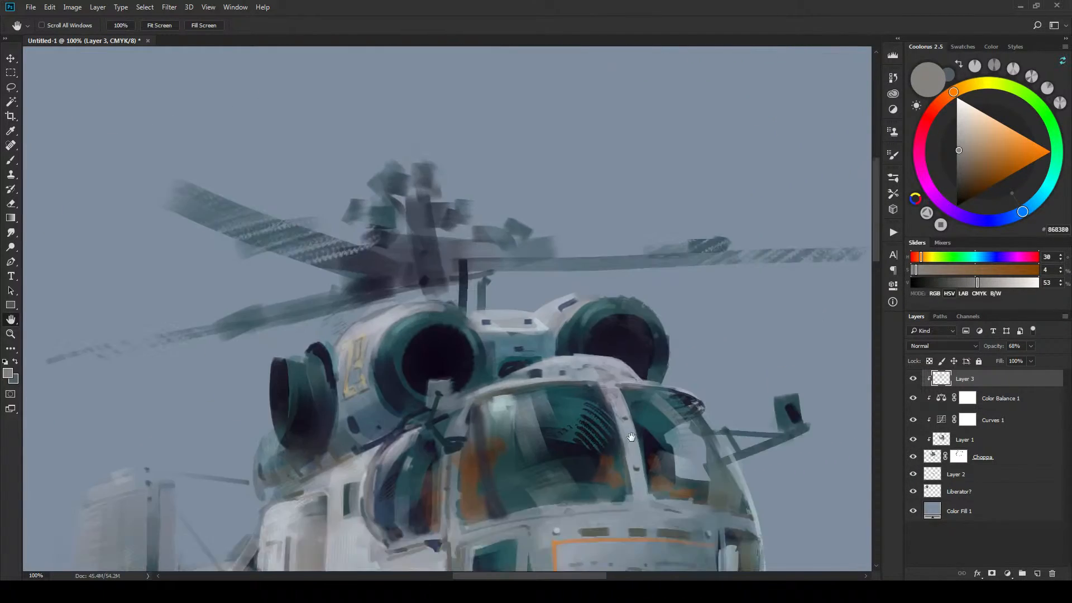
pyautogui.moveTo(593, 514); pyautogui.dragTo(613, 311)
pyautogui.moveTo(596, 483); pyautogui.dragTo(601, 419)
pyautogui.hotkey('ctrl', '-')
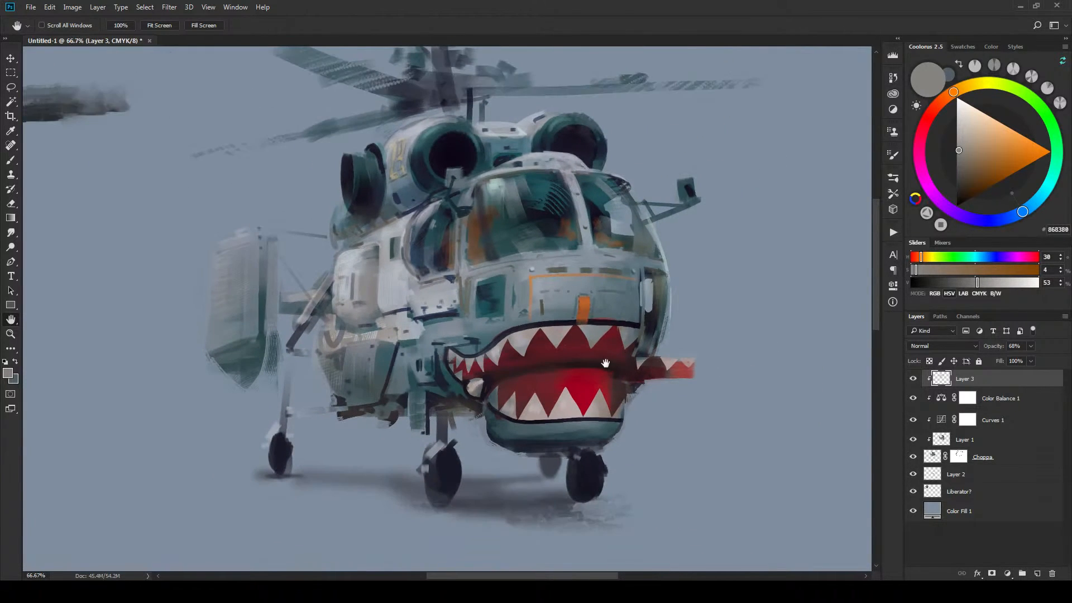
pyautogui.moveTo(621, 173); pyautogui.dragTo(610, 249)
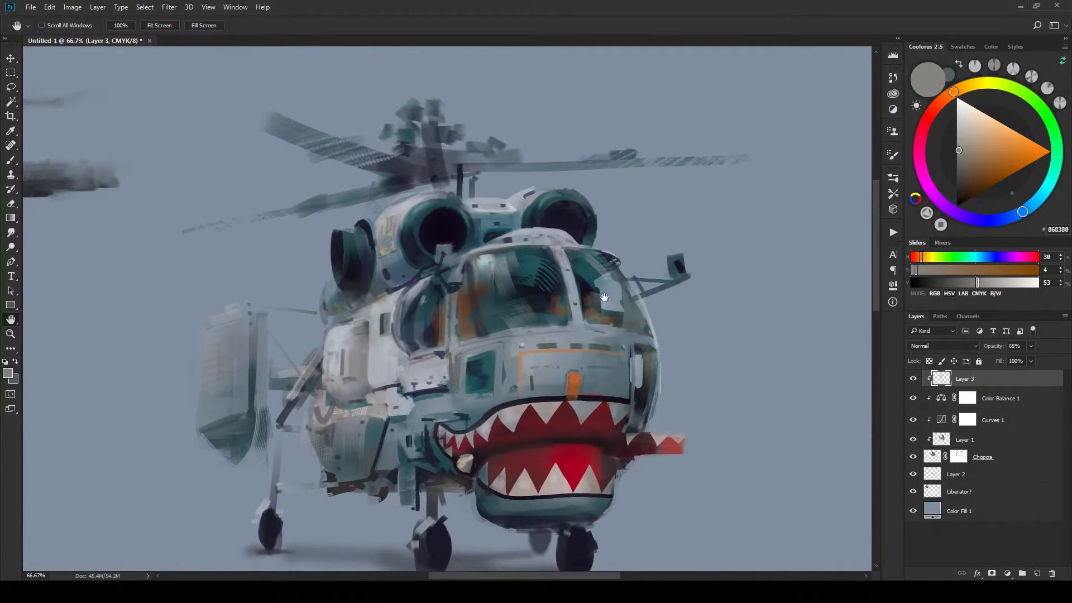
pyautogui.moveTo(596, 314)
pyautogui.mouseDown()
pyautogui.moveTo(605, 282)
pyautogui.moveTo(603, 318)
pyautogui.moveTo(638, 298)
pyautogui.mouseUp()
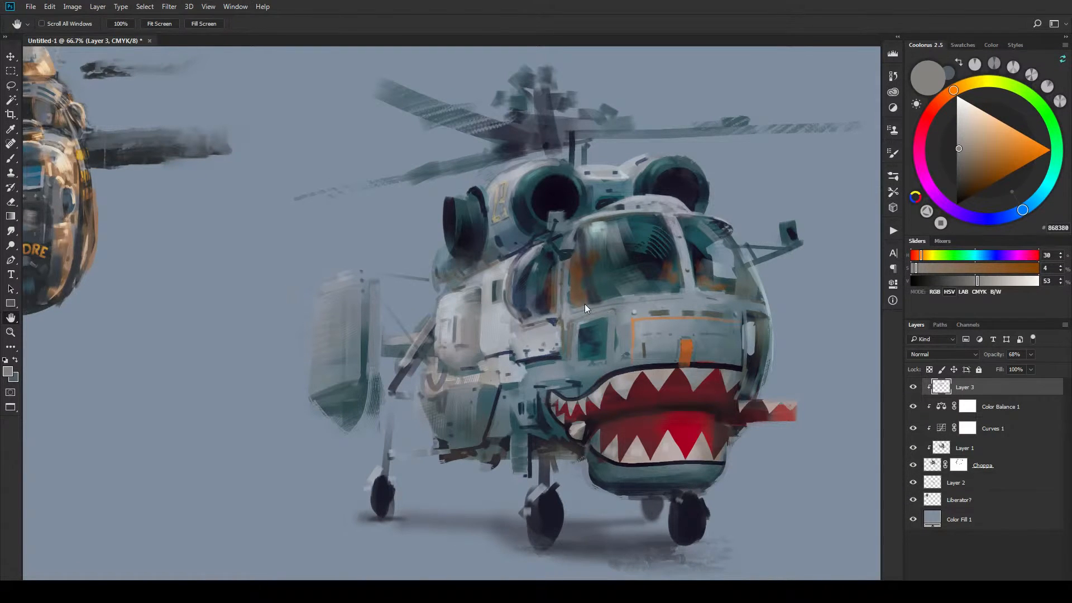
# Switch the document to full-screen display with the menu bar and frame the helicopter.
pyautogui.press('f')
pyautogui.press('h')
pyautogui.moveTo(549, 268); pyautogui.dragTo(571, 277)
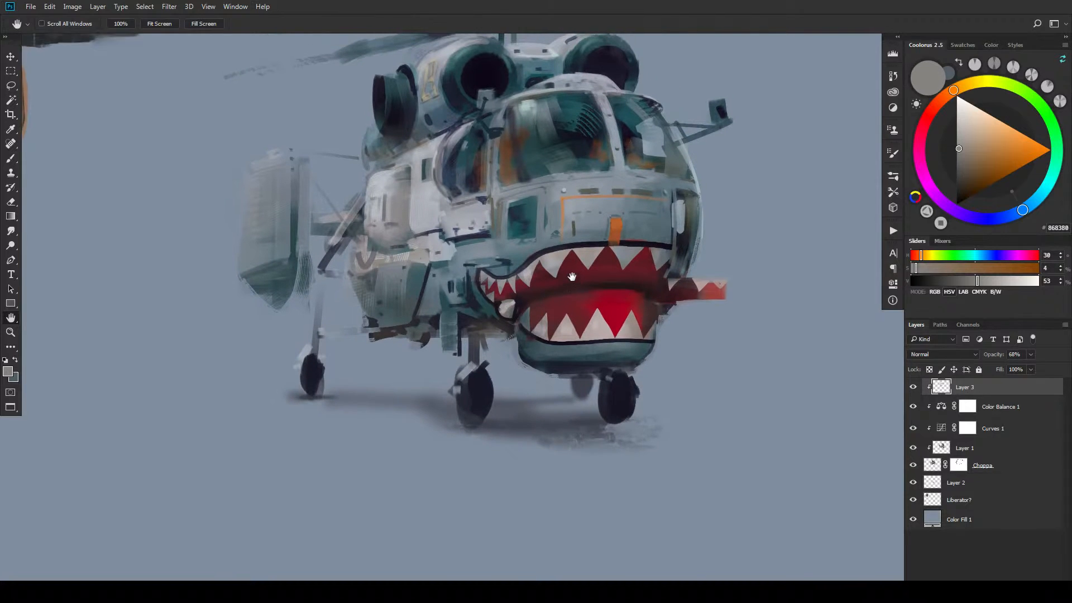